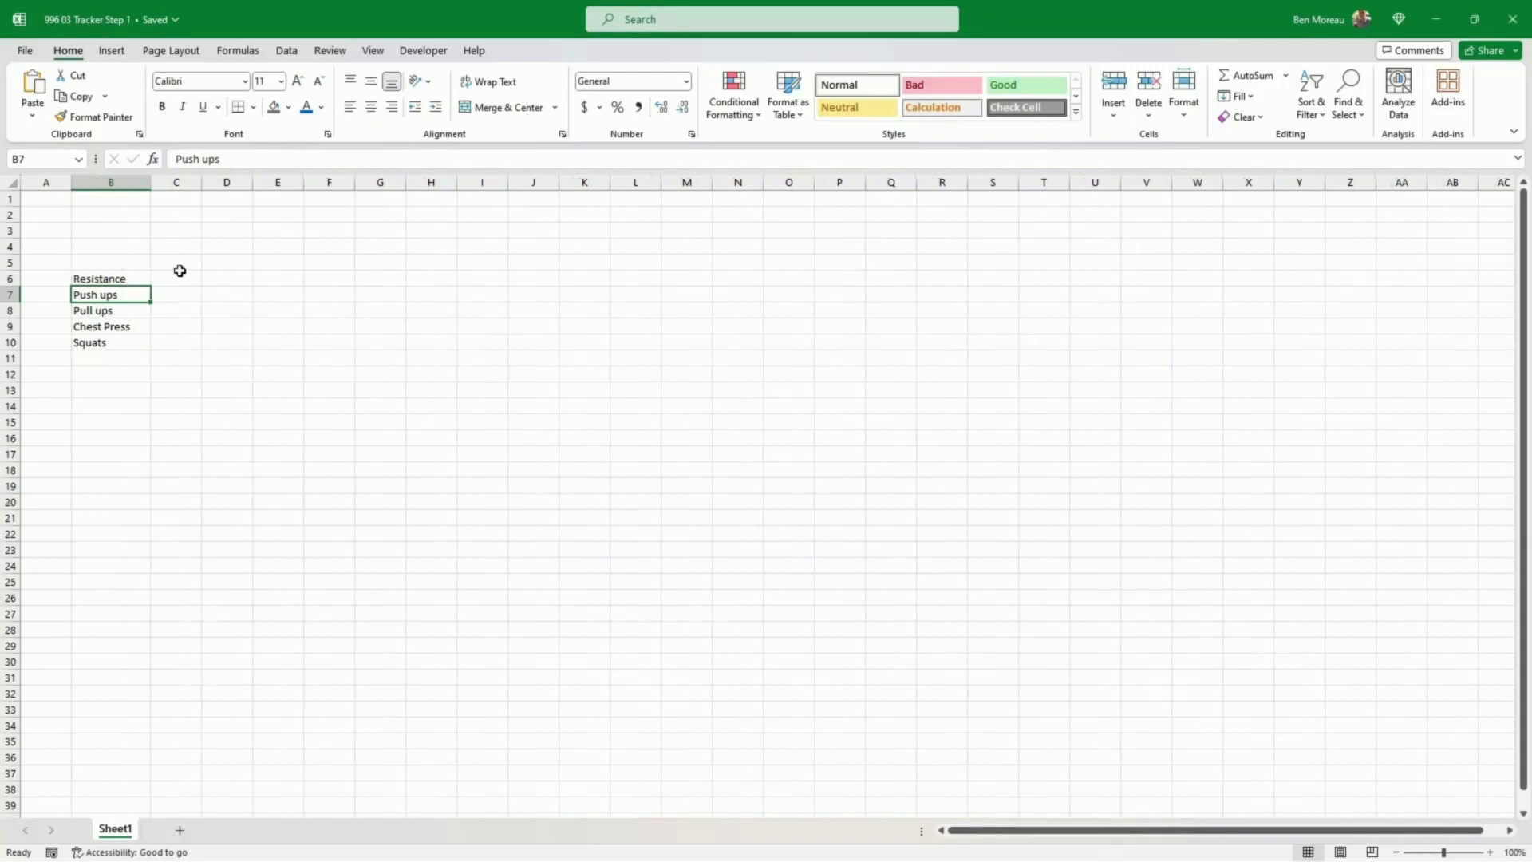
# Step: Add a "Weekly target" heading in C6 with targets of 2, 2, 3 and 2 for the four exercises below
pyautogui.click(171, 277)
pyautogui.write('Weekly target')
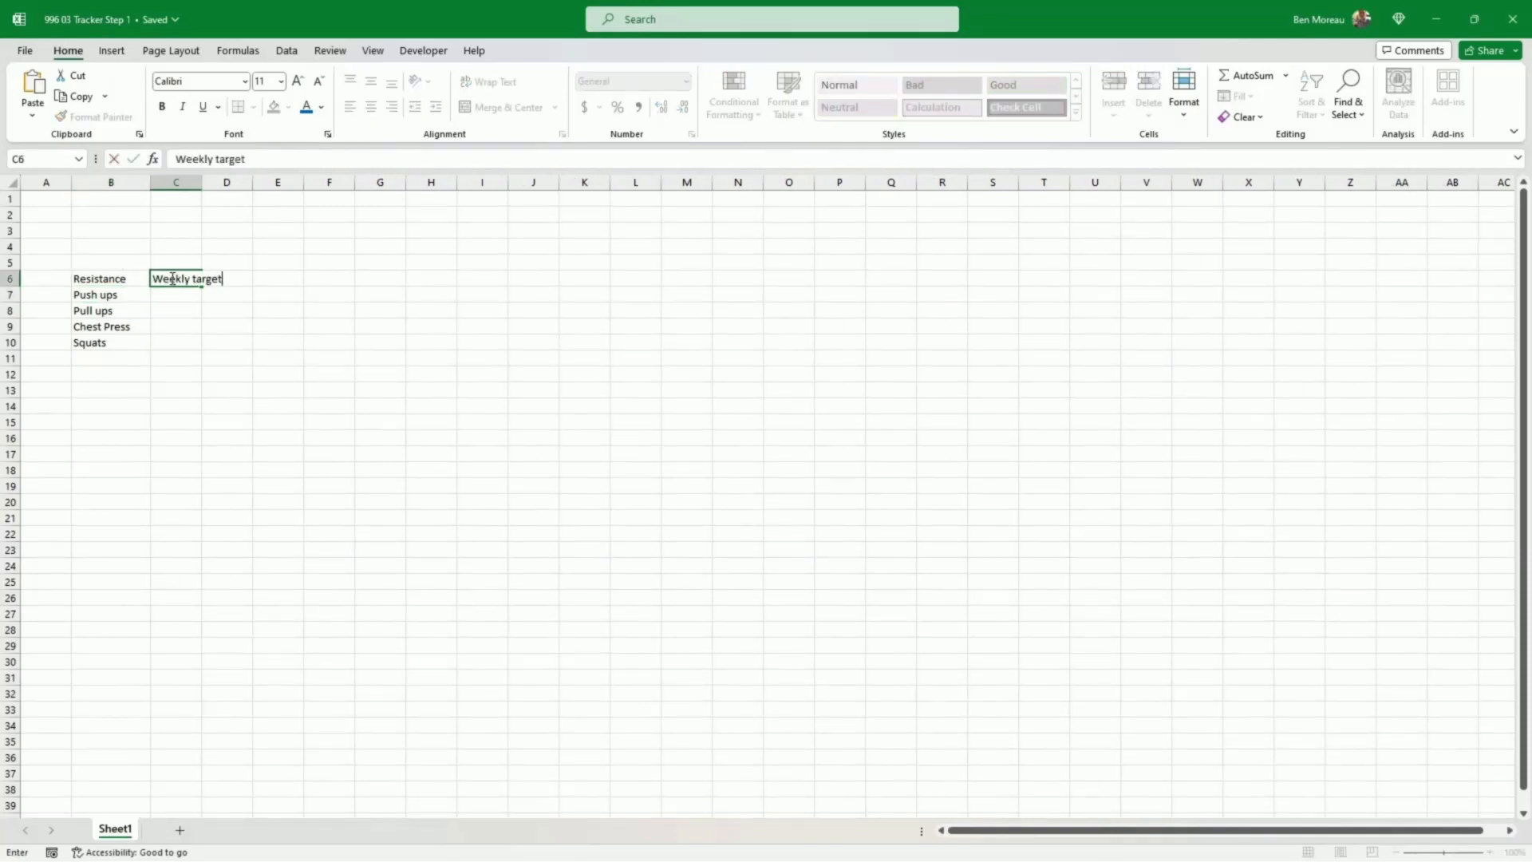
pyautogui.press('Return')
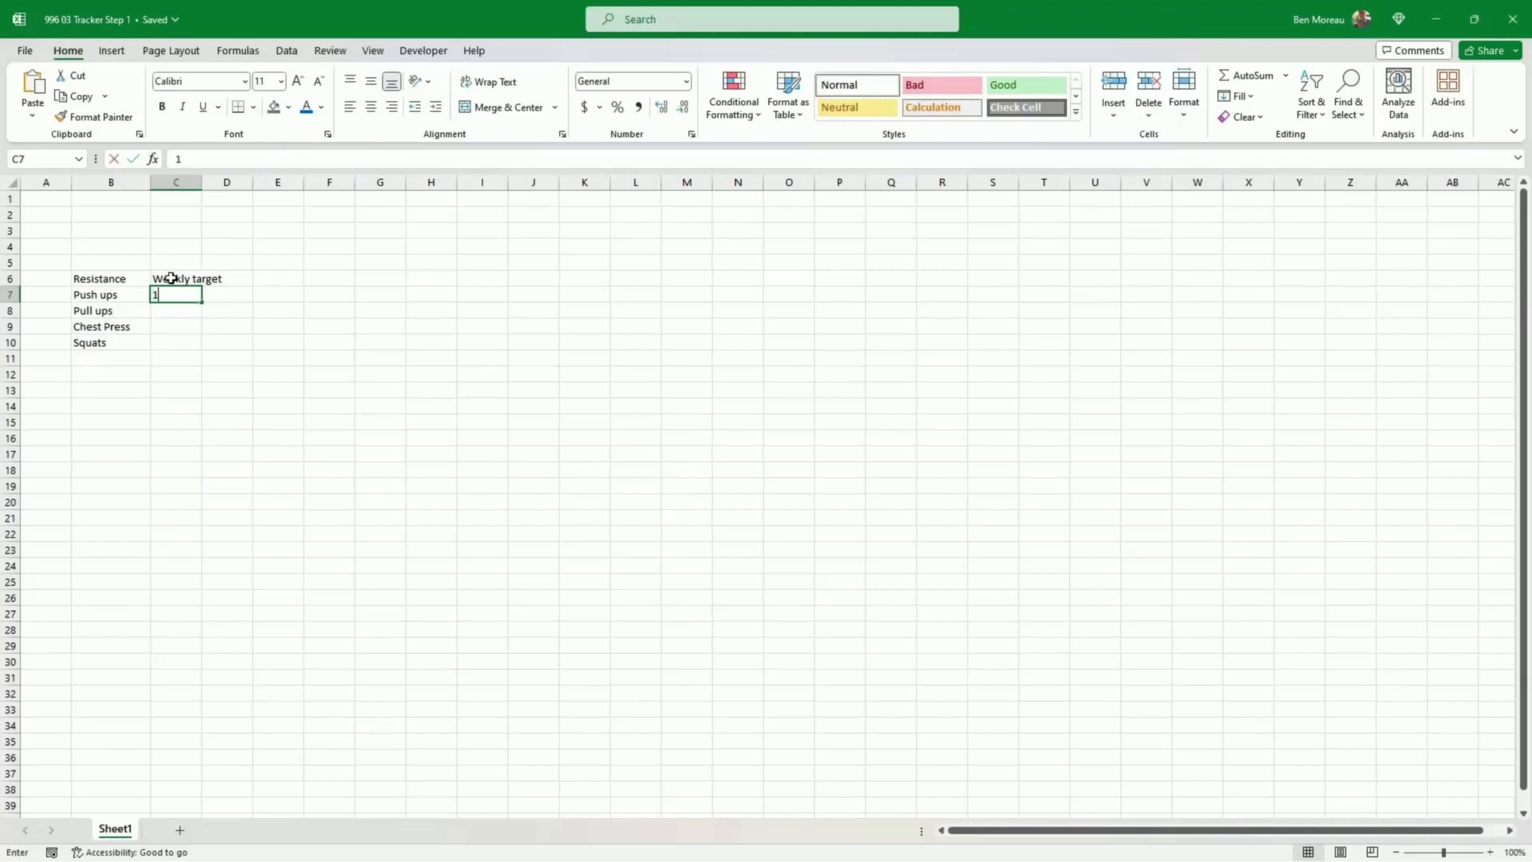
pyautogui.press('BackSpace')
pyautogui.press('Return')
pyautogui.write('2')
pyautogui.press('Return')
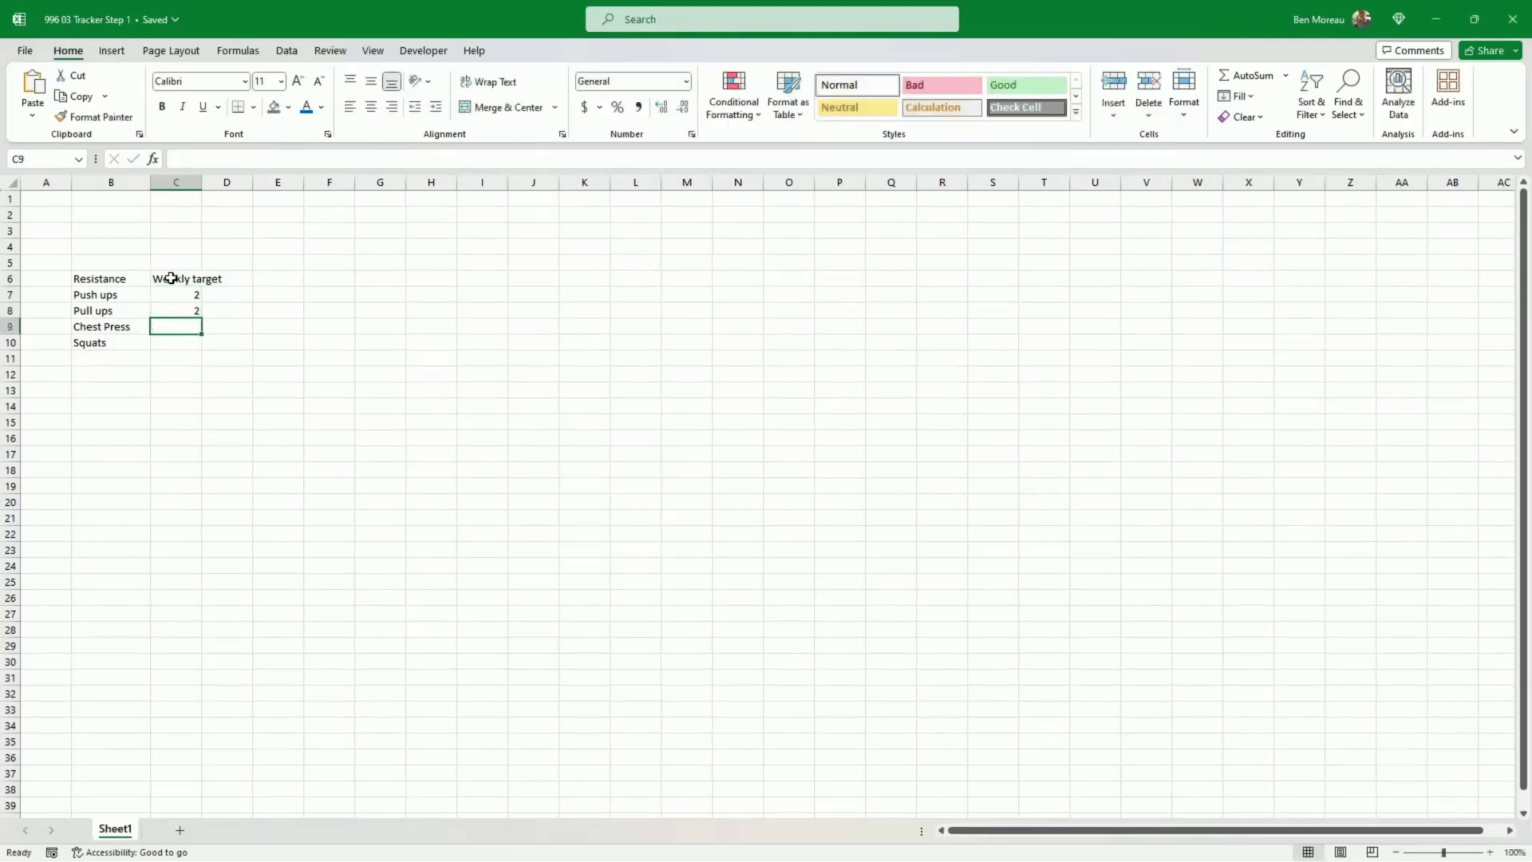
pyautogui.write('3')
pyautogui.press('Return')
pyautogui.write('2')
pyautogui.press('Return')
pyautogui.press('Up')
pyautogui.press('Up')
pyautogui.press('Up')
pyautogui.press('Up')
pyautogui.press('Up')
pyautogui.press('Up')
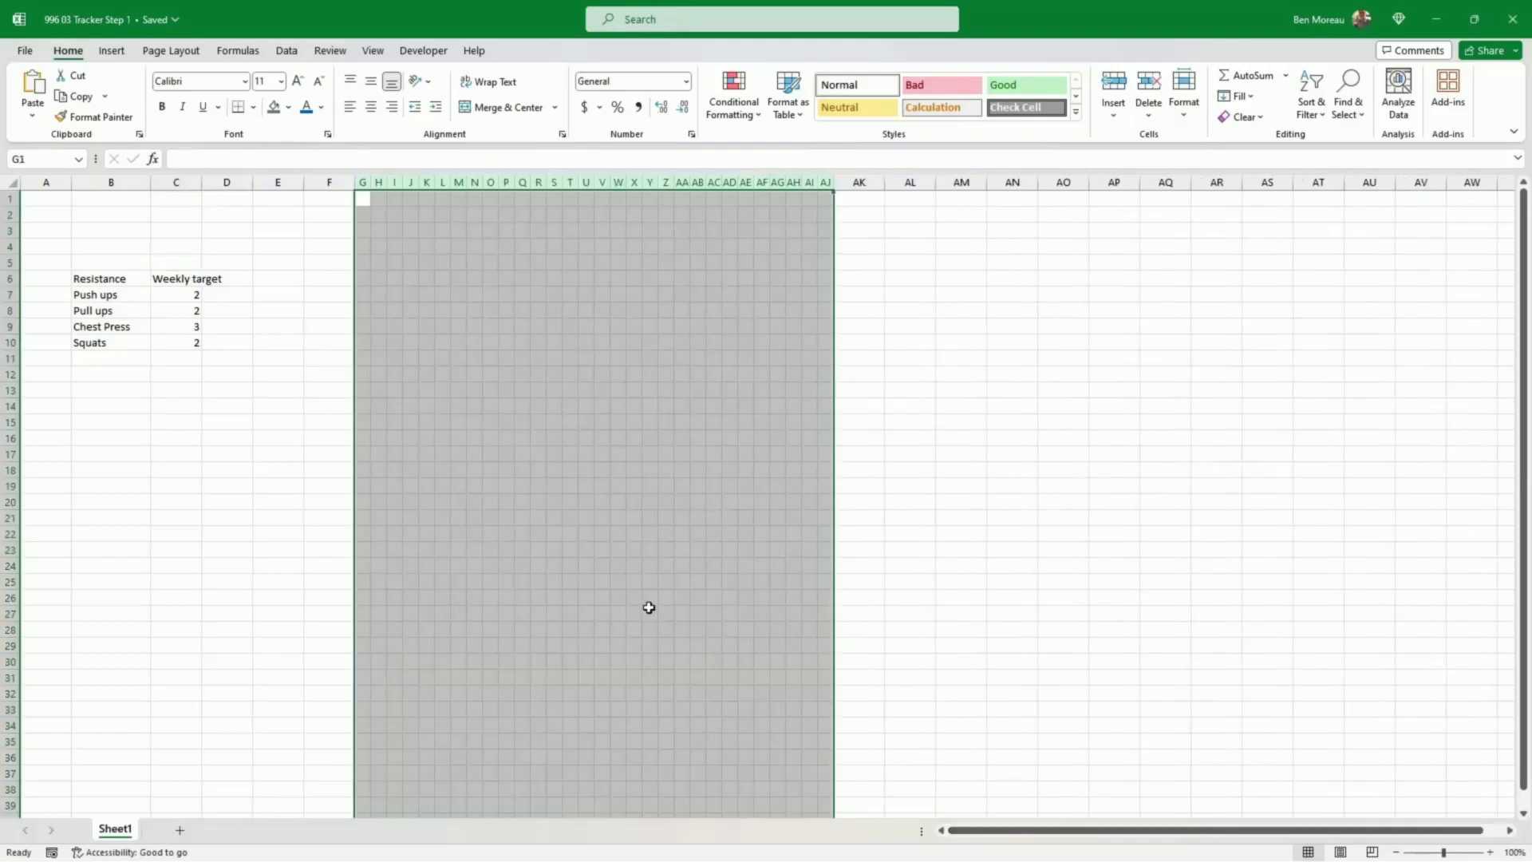
# Step: Apply all borders to the range G7:M11 to form the first weekly grid
pyautogui.click(586, 533)
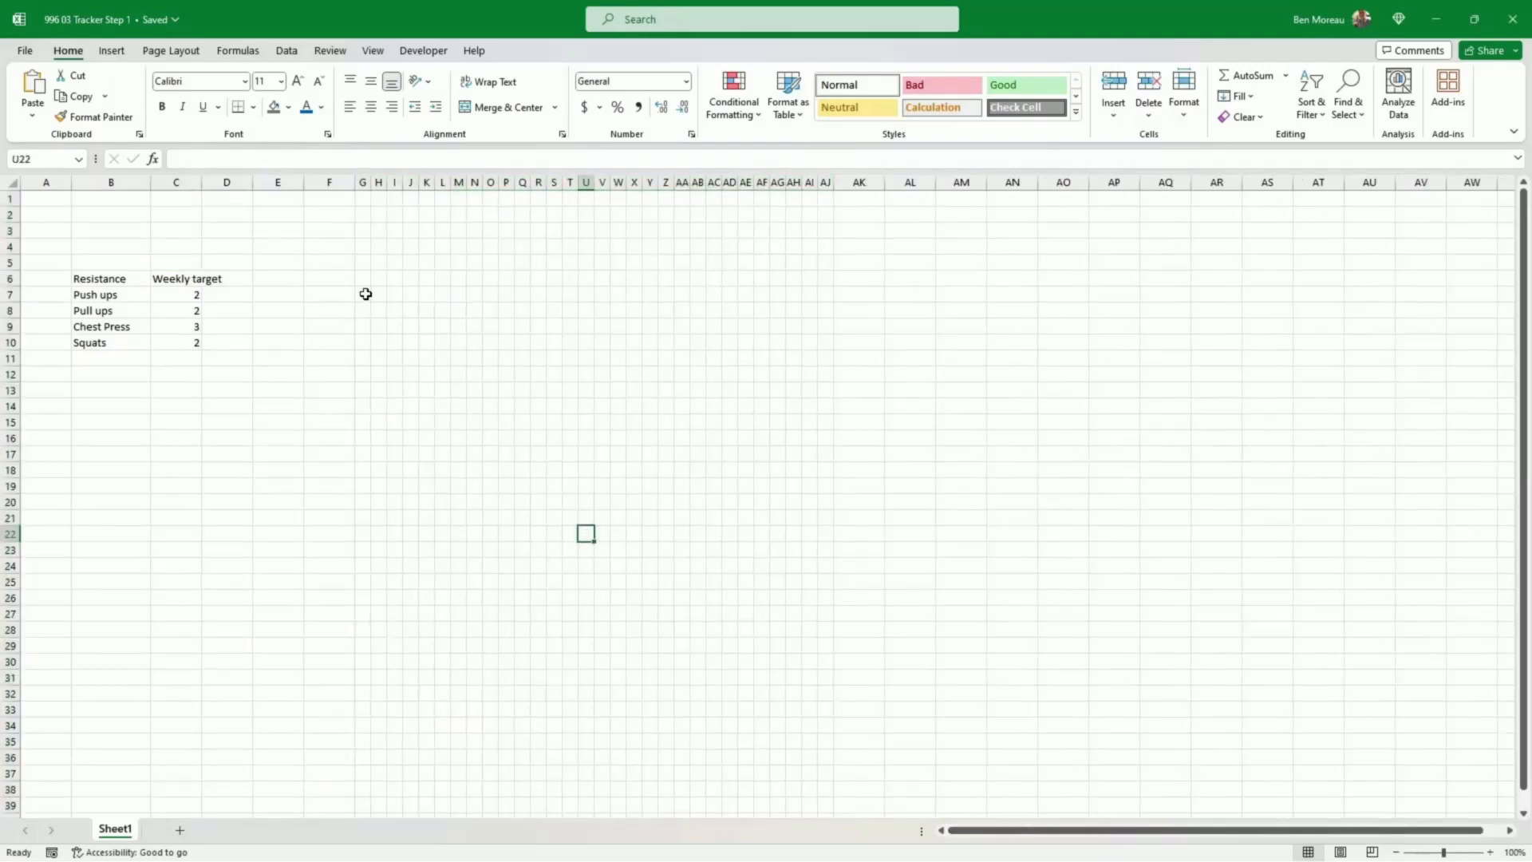
pyautogui.moveTo(365, 294); pyautogui.dragTo(457, 360)
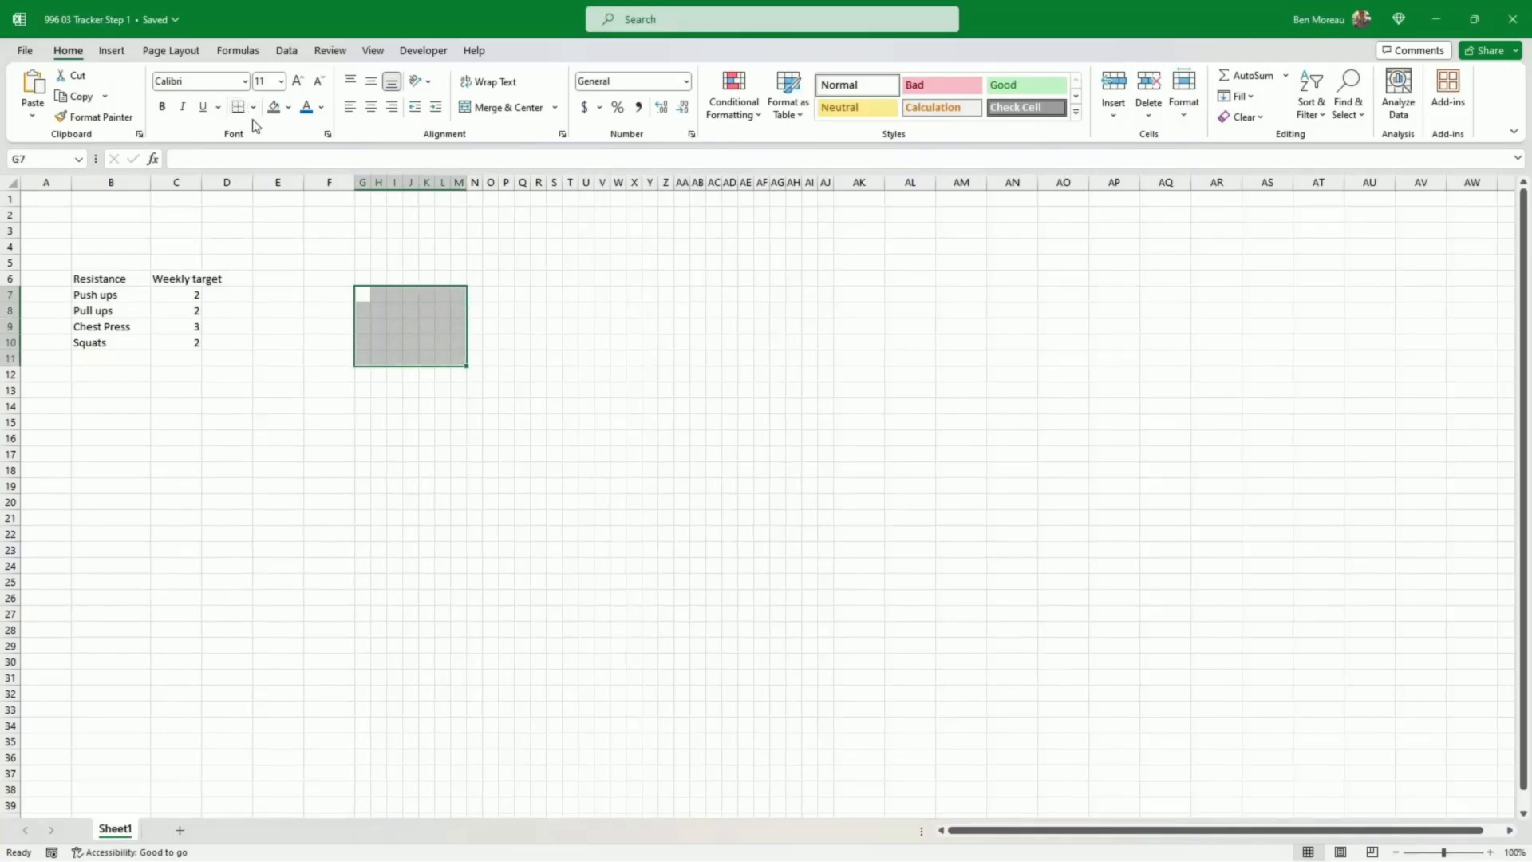
pyautogui.click(253, 107)
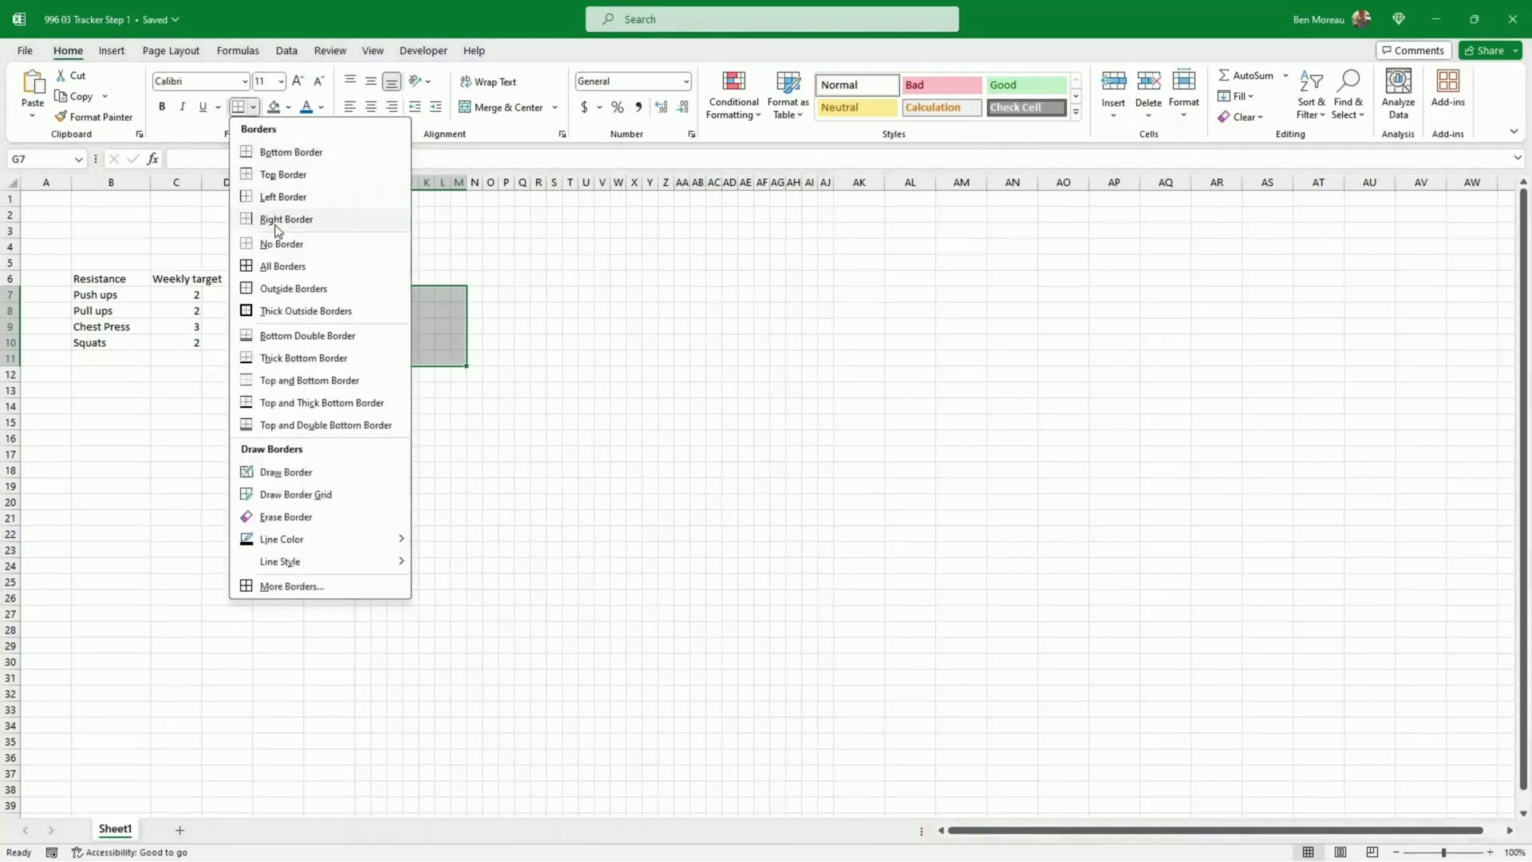
pyautogui.click(281, 267)
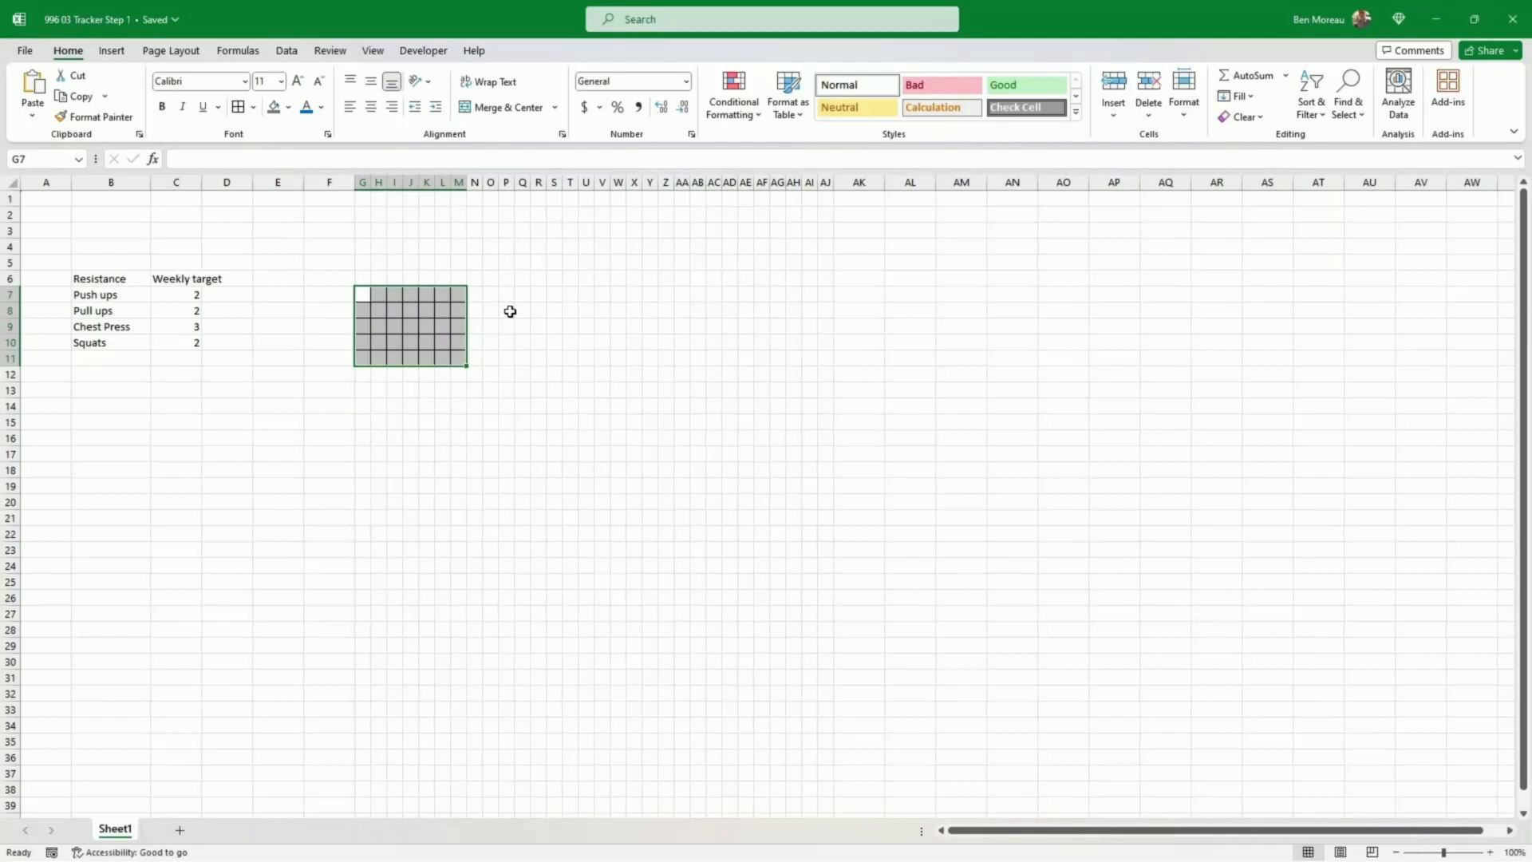
# Step: Copy the bordered grid G7:M11 and paste it at P7, Y7 and AH7
pyautogui.hotkey('ctrl', 'c')
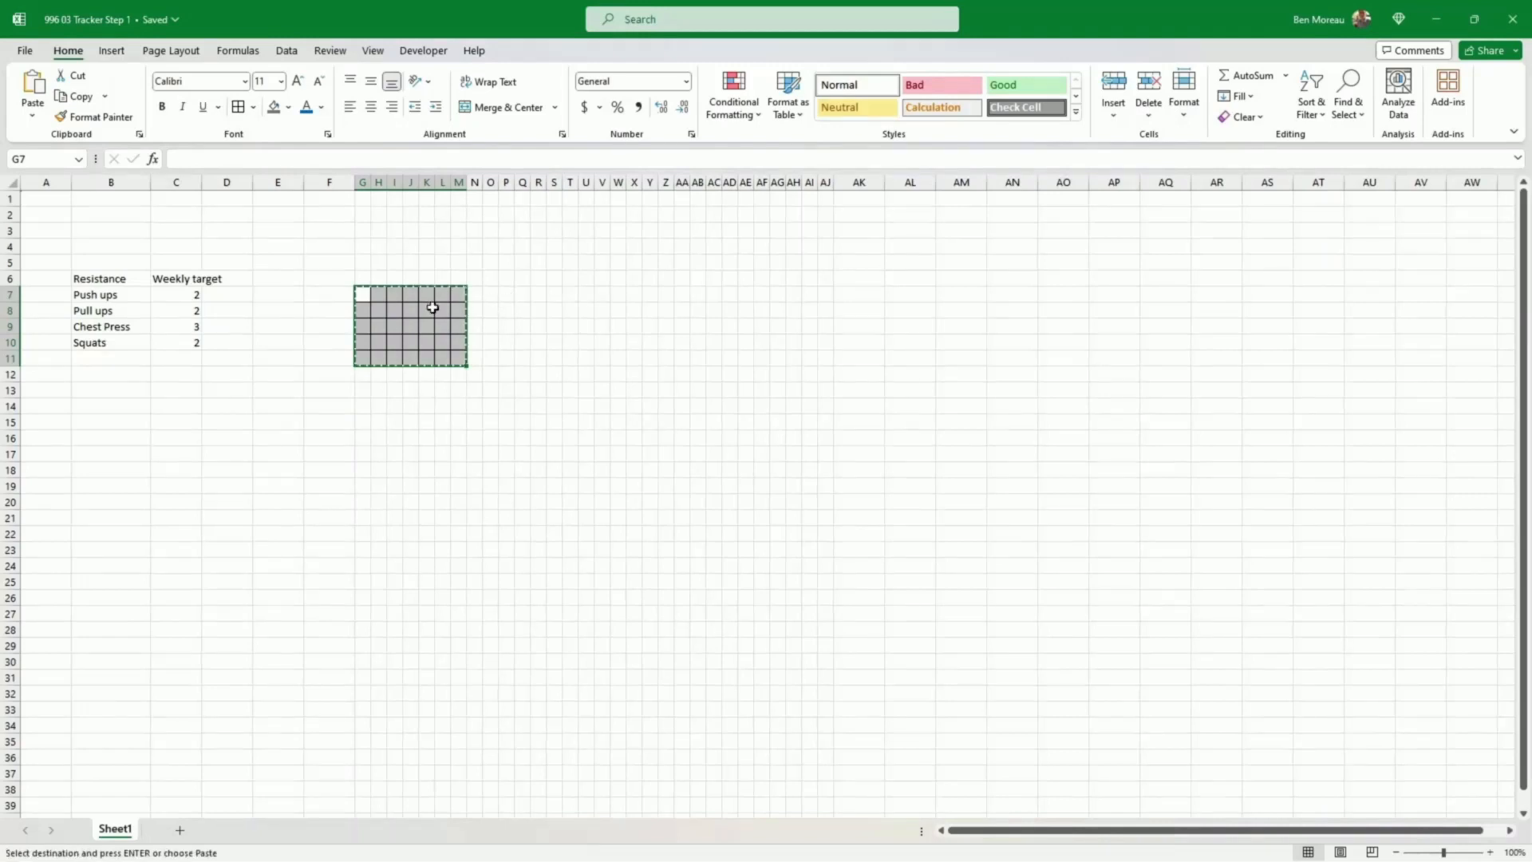
pyautogui.click(504, 295)
pyautogui.hotkey('ctrl', 'v')
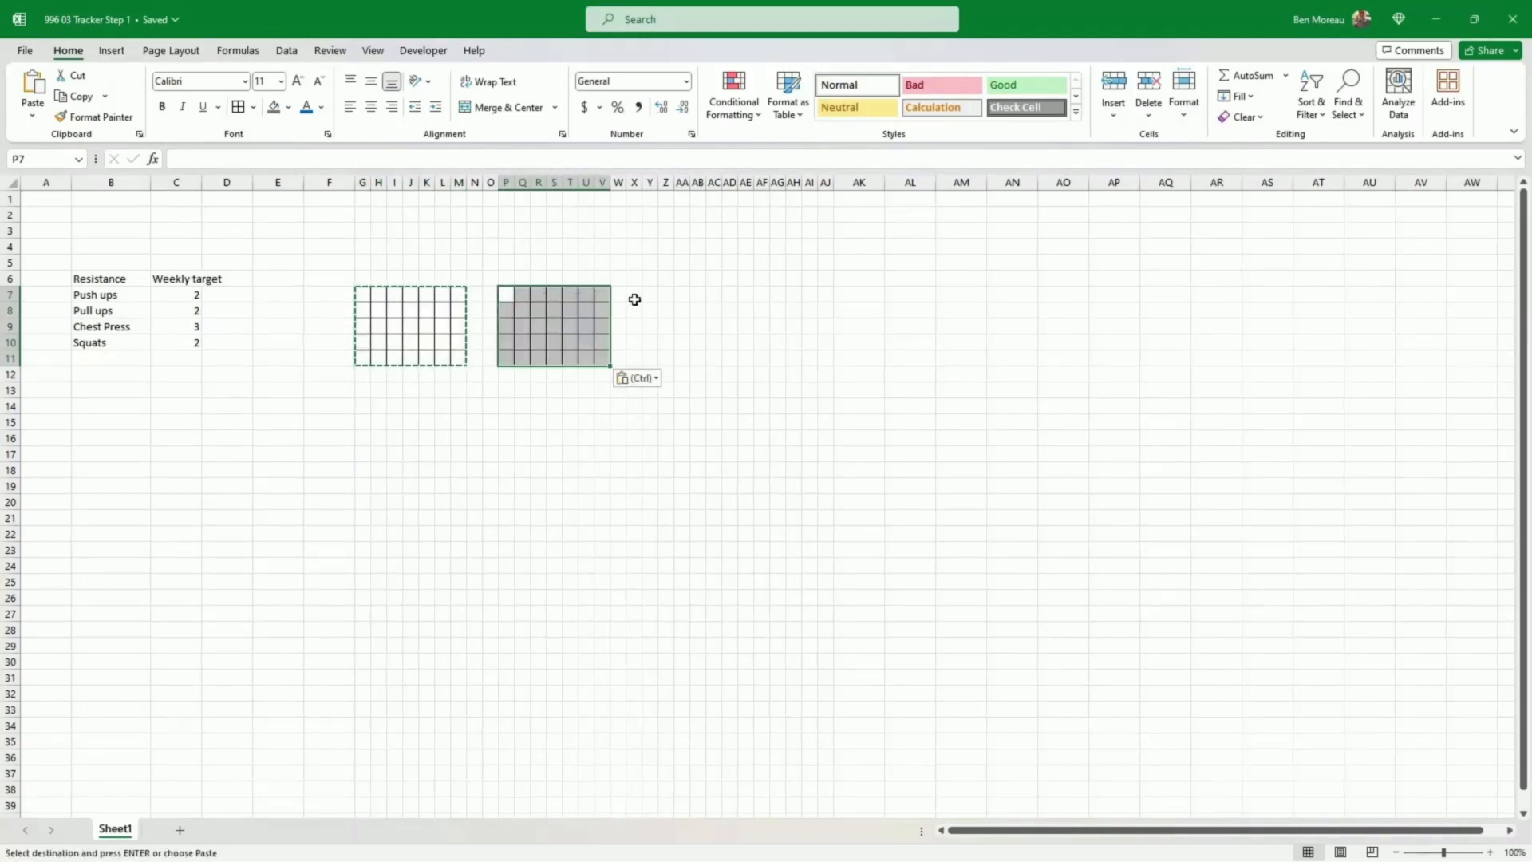
pyautogui.click(651, 294)
pyautogui.hotkey('ctrl', 'v')
pyautogui.click(793, 294)
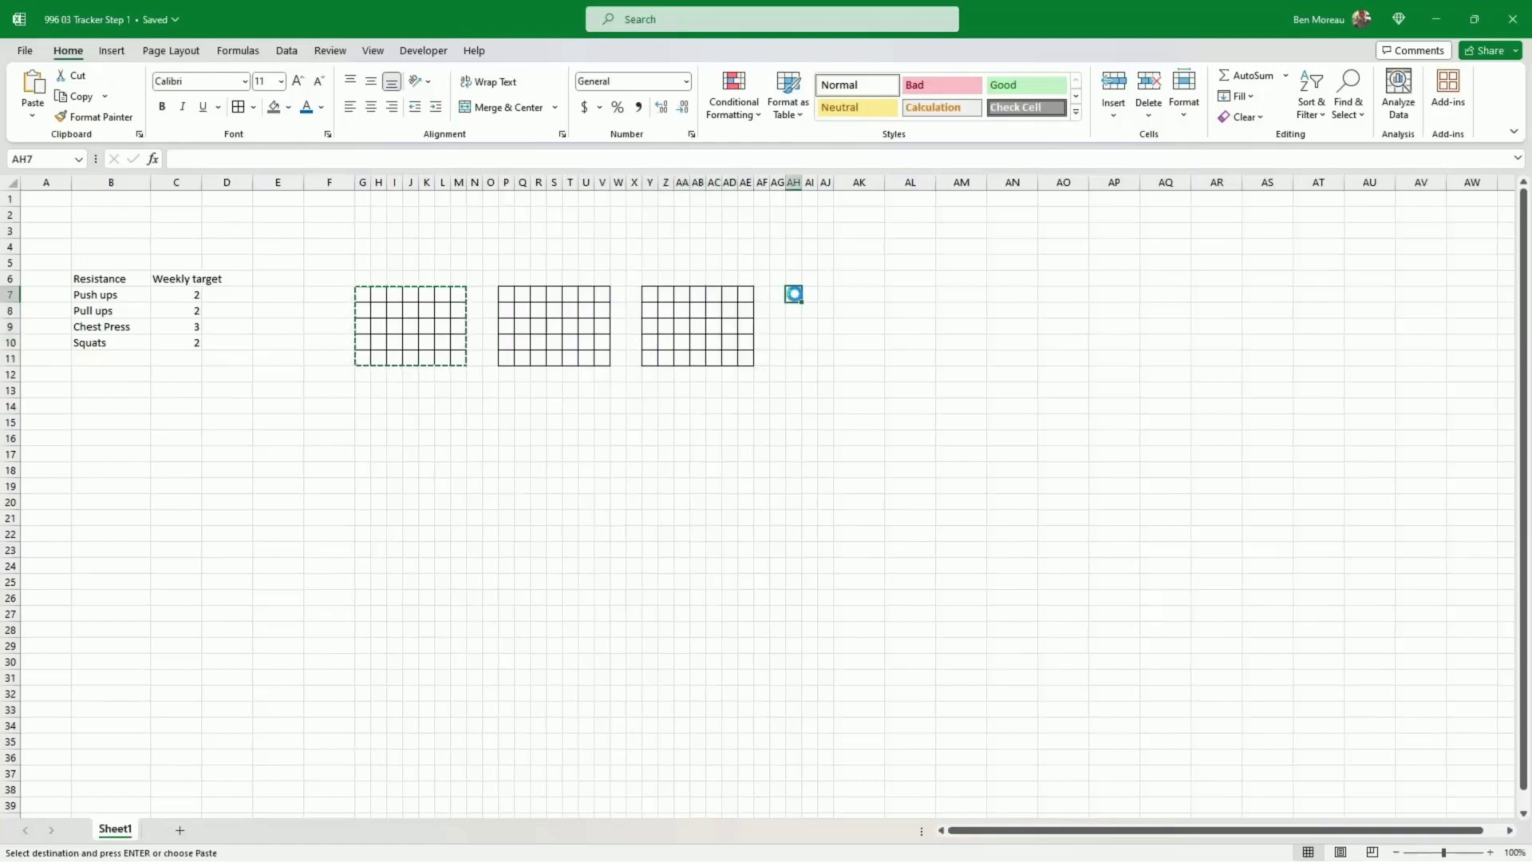
pyautogui.hotkey('ctrl', 'v')
# Step: Narrow columns AK to AN to match the other grid columns
pyautogui.moveTo(1013, 182); pyautogui.dragTo(860, 183)
pyautogui.moveTo(884, 182); pyautogui.dragTo(849, 182)
pyautogui.click(810, 246)
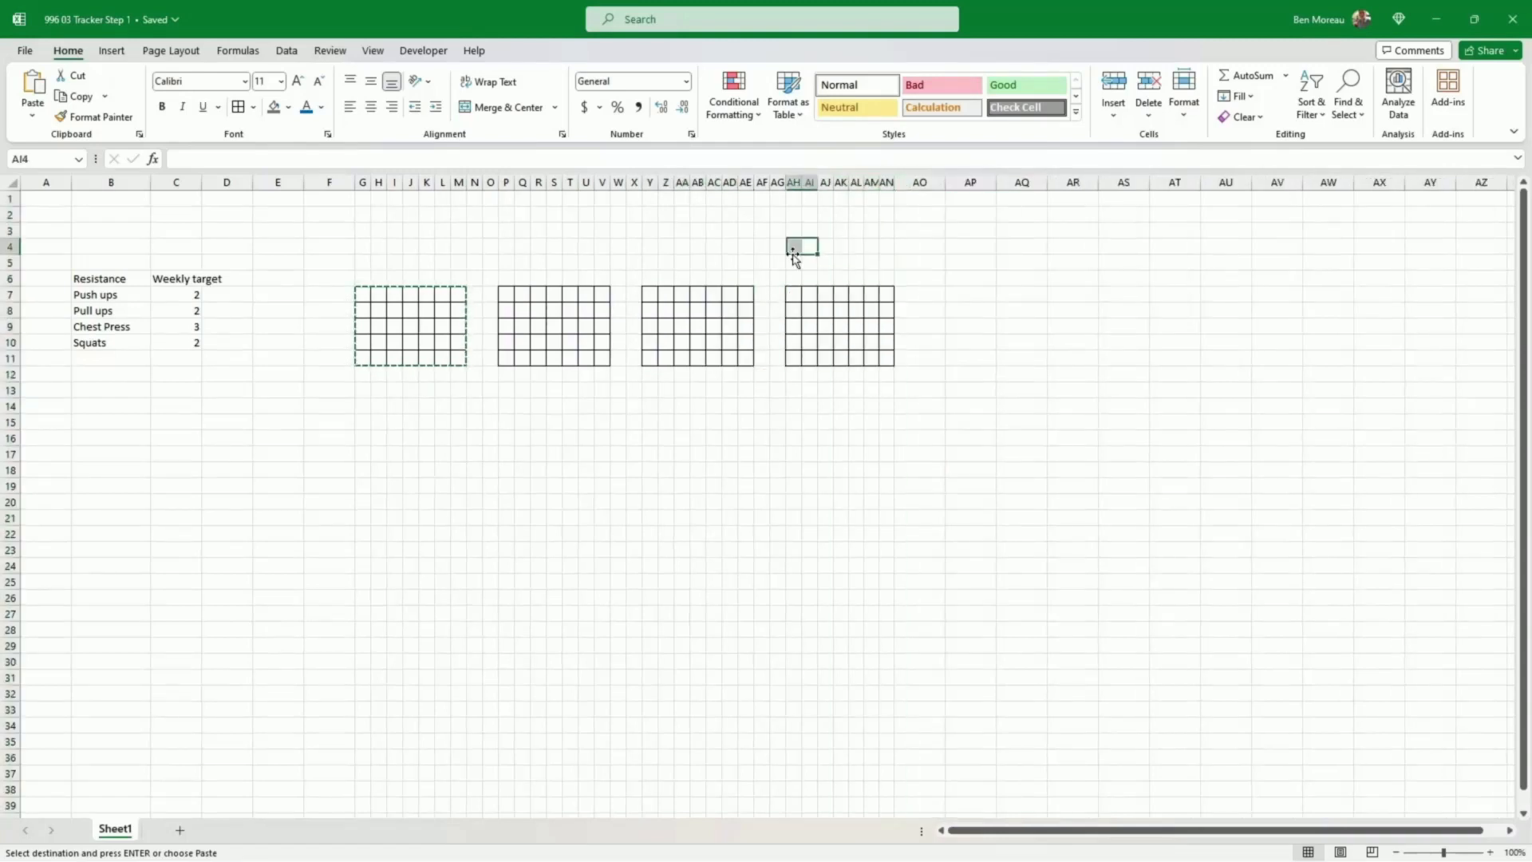
pyautogui.click(591, 468)
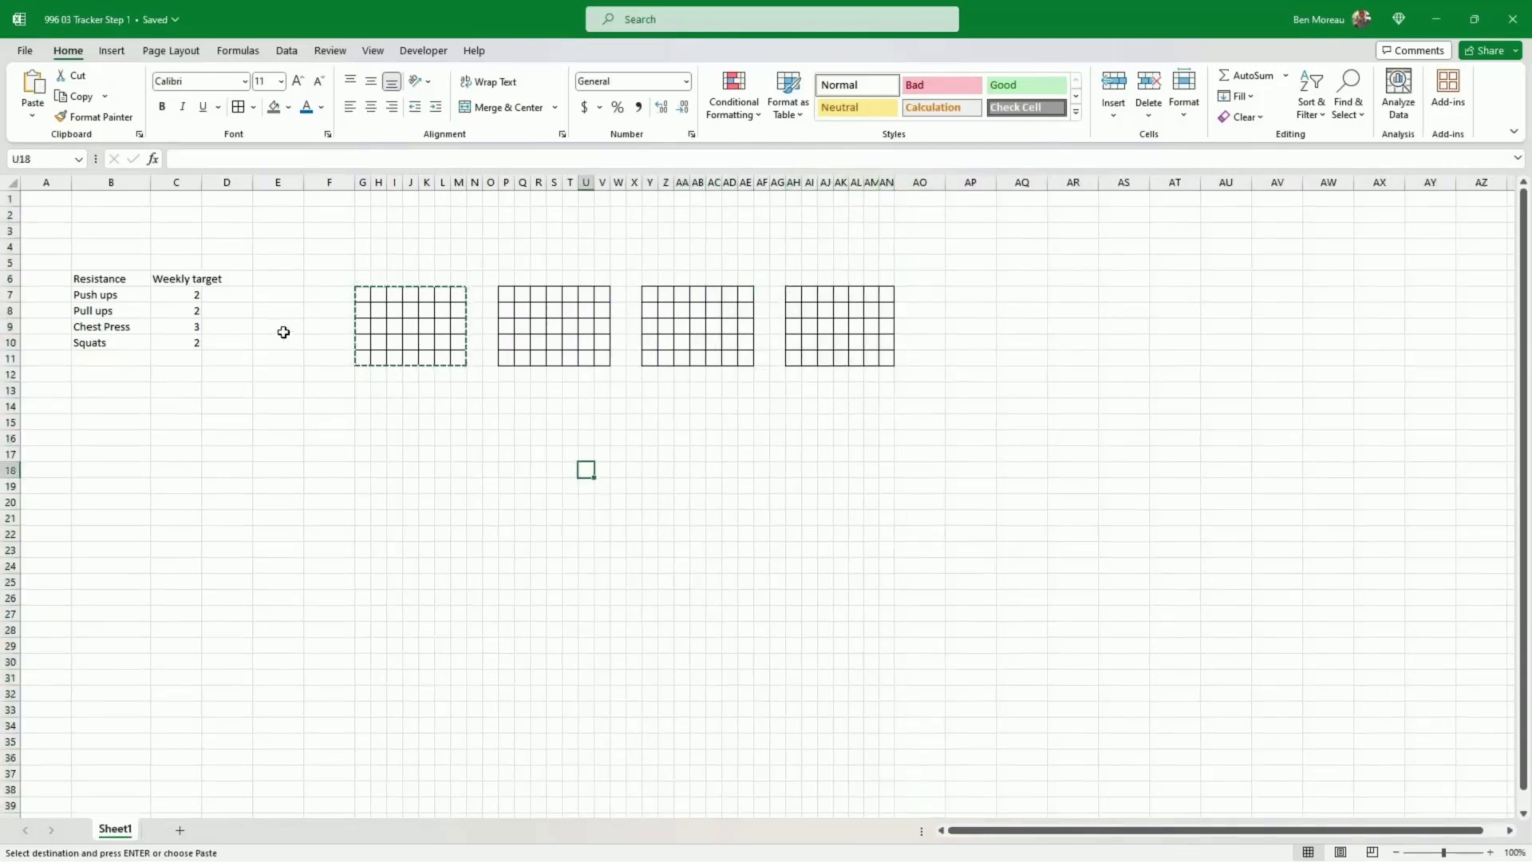
# Step: Enter the label "Start Date" in B2 and the date 1/1/2024 in B3
pyautogui.click(120, 212)
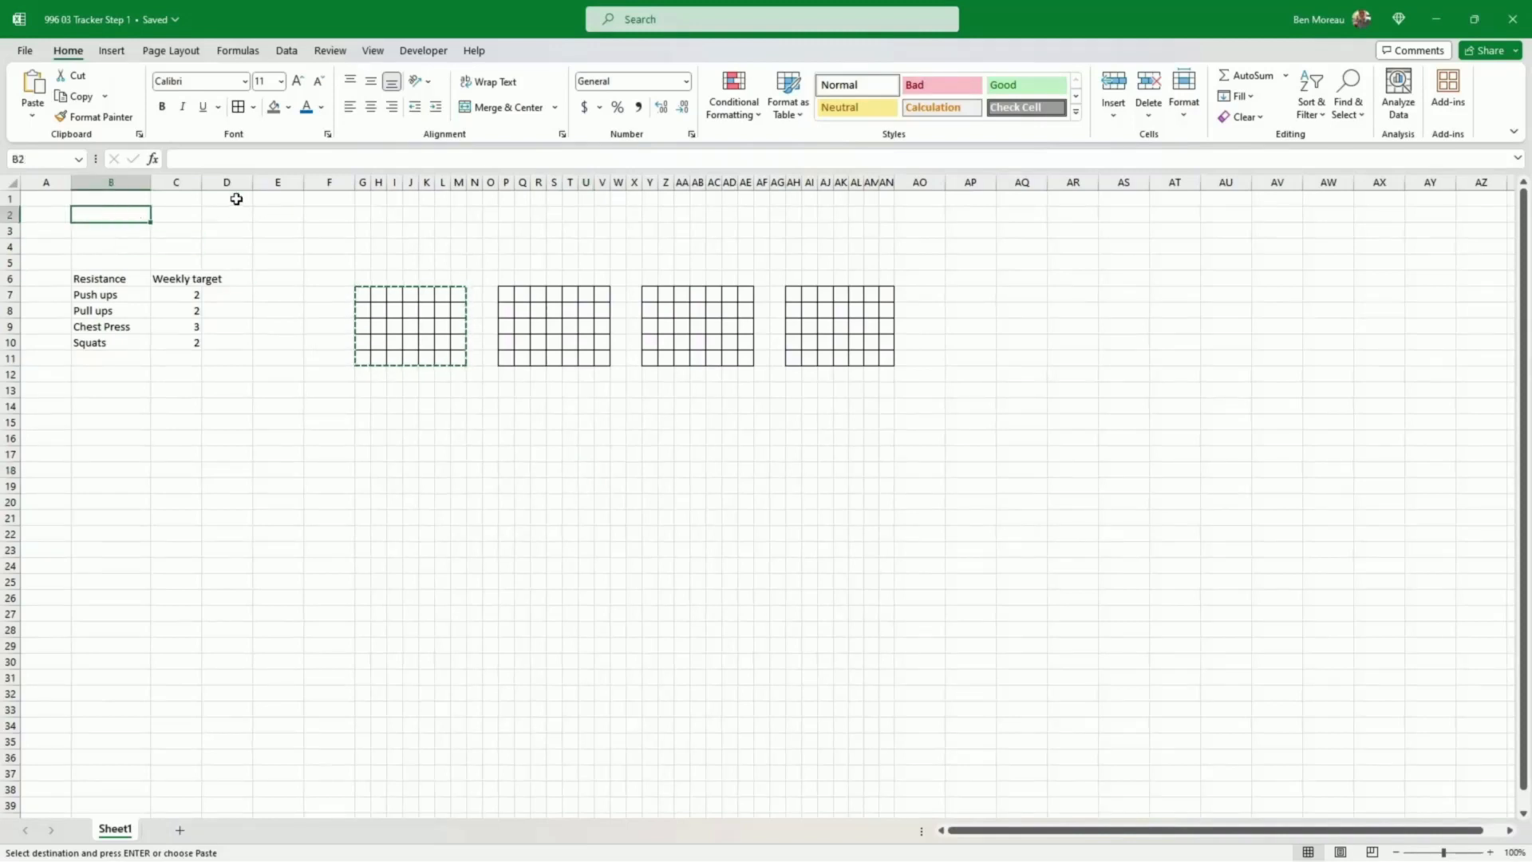
pyautogui.write('Start Date')
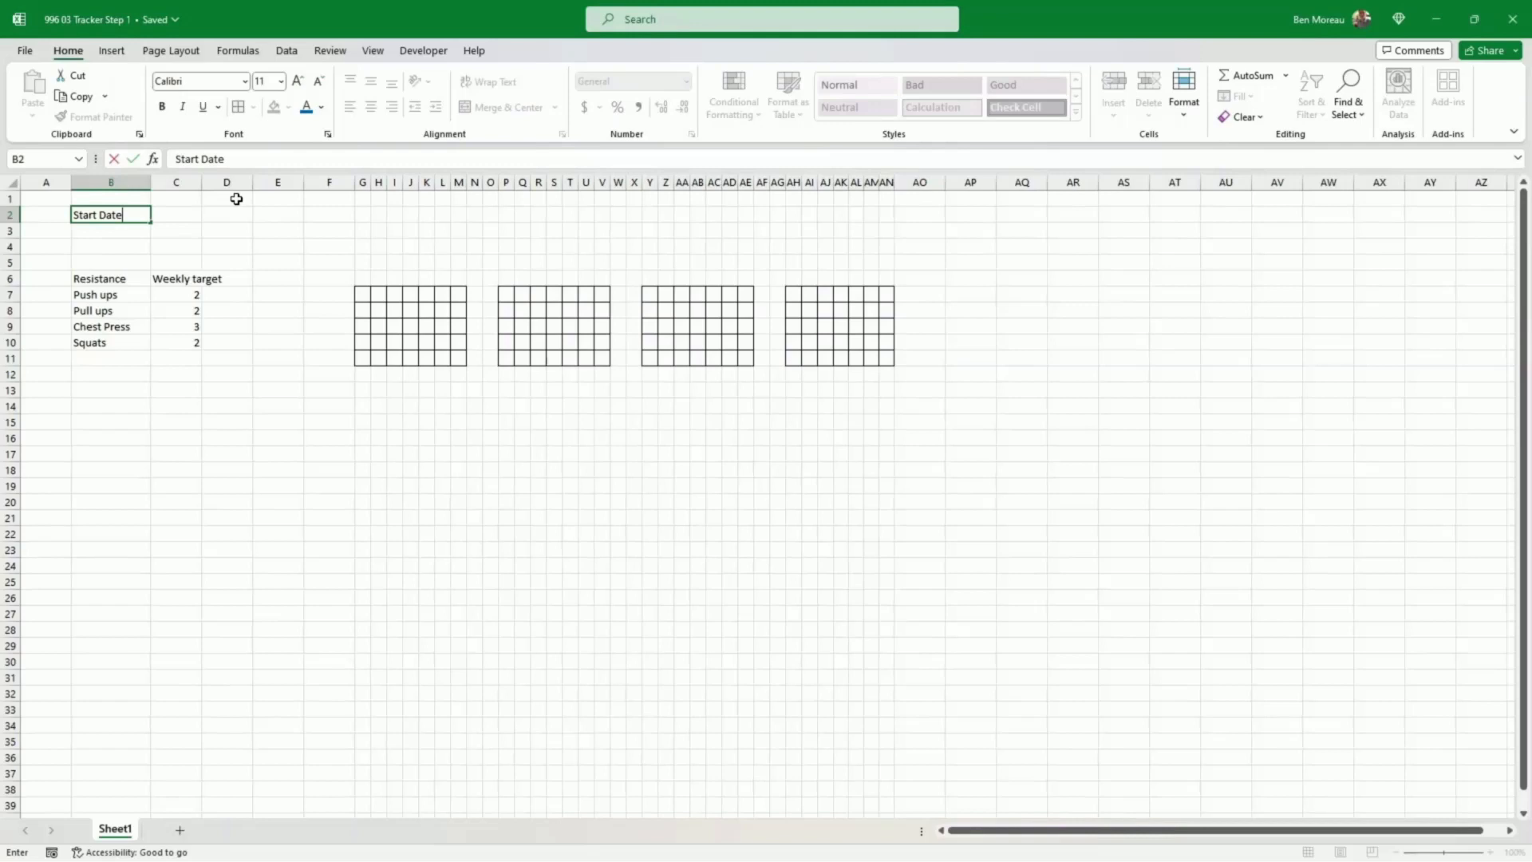
pyautogui.press('Return')
pyautogui.write('1/1/2024')
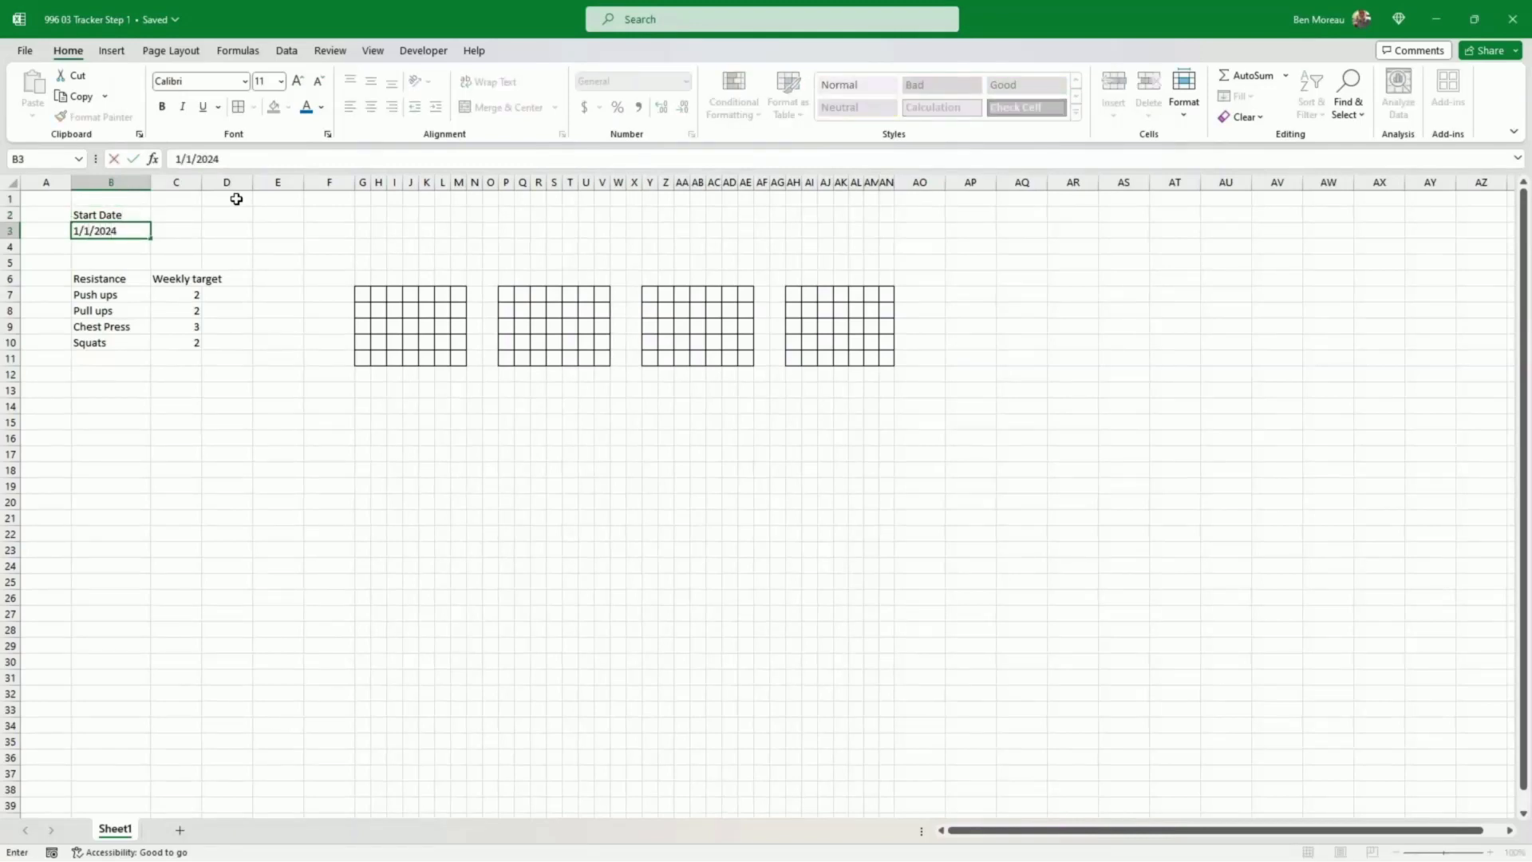
pyautogui.press('Return')
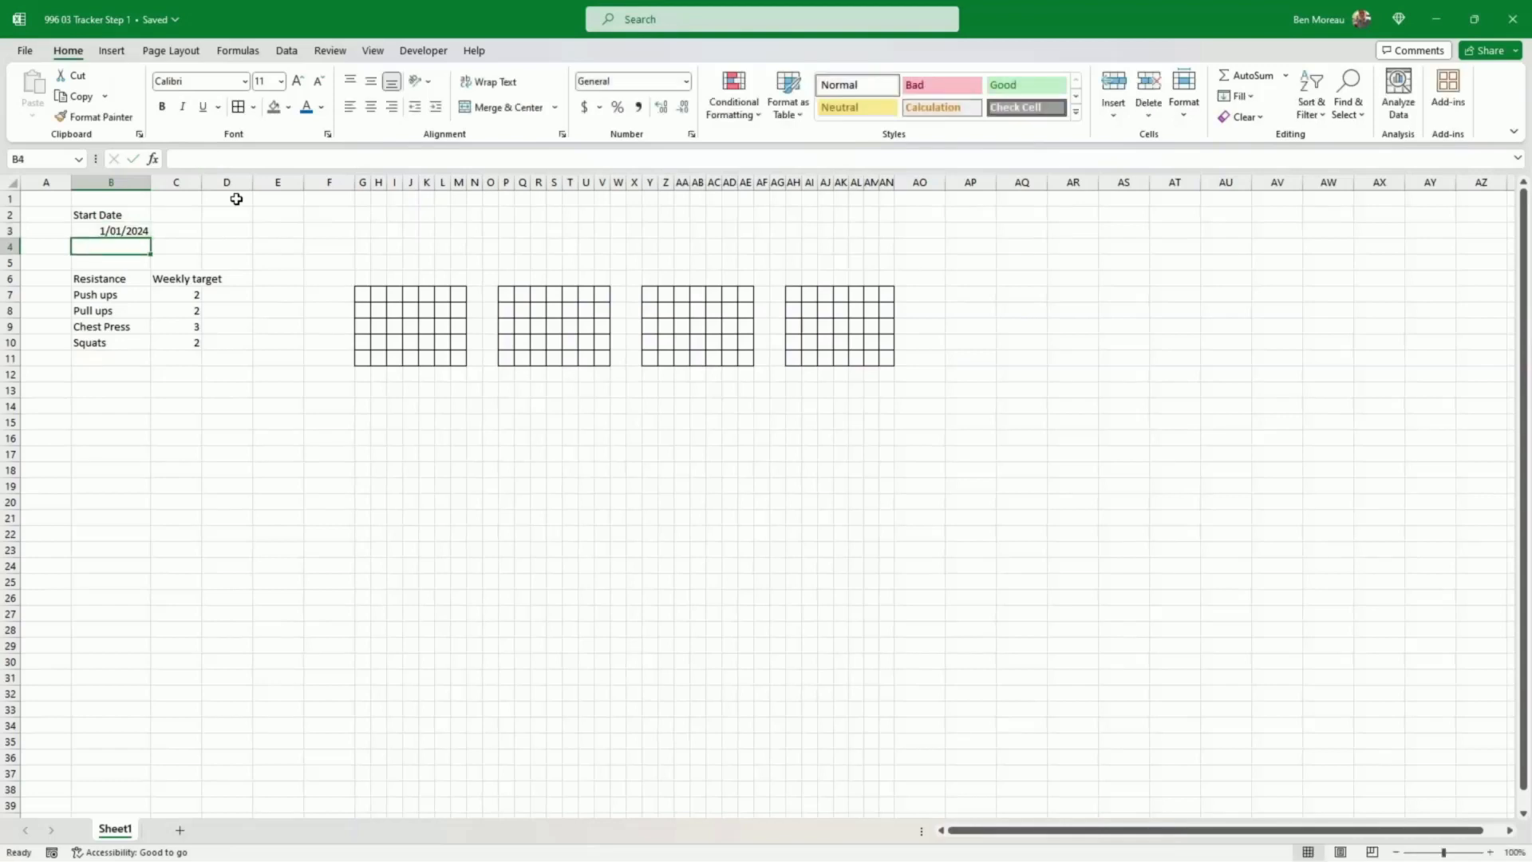
# Step: Link G4 above the first grid to the start date with the formula =B3
pyautogui.click(367, 246)
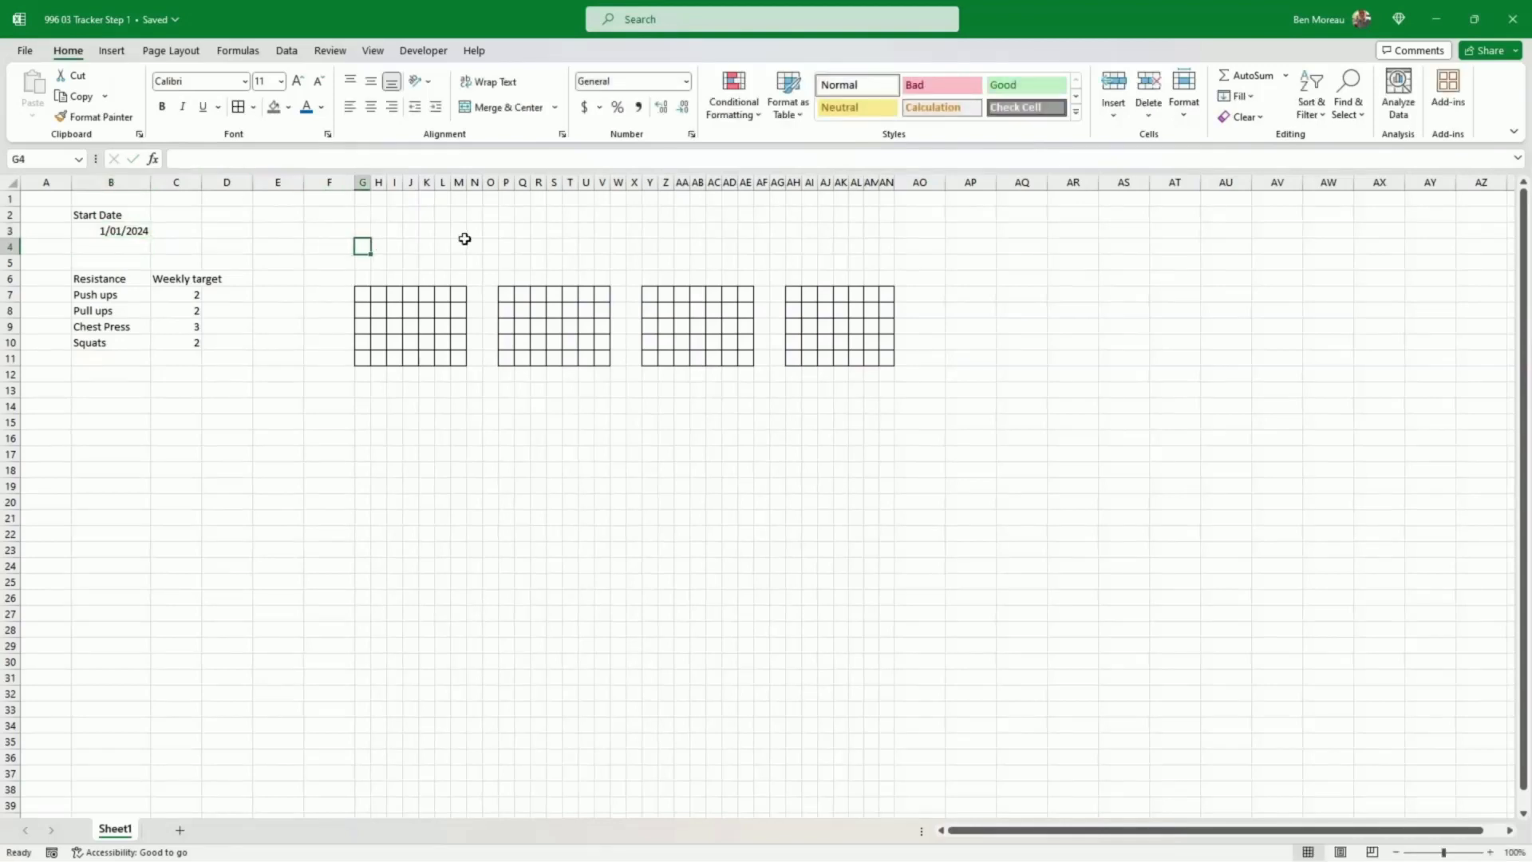
pyautogui.write('=')
pyautogui.press('Left')
pyautogui.press('Left')
pyautogui.press('Left')
pyautogui.press('Left')
pyautogui.press('Left')
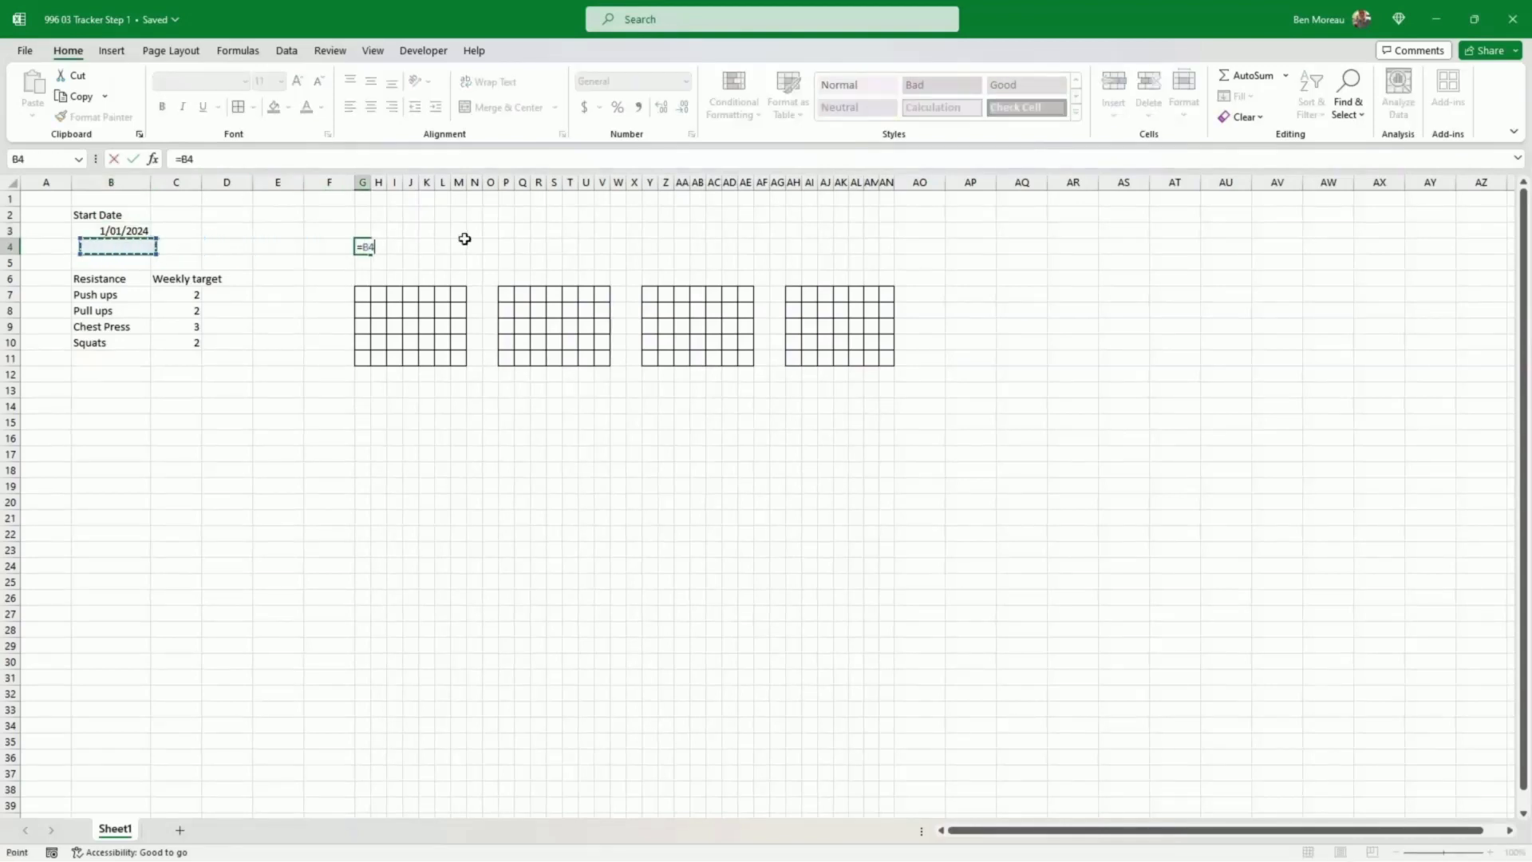
pyautogui.press('Up')
pyautogui.hotkey('ctrl', 'Return')
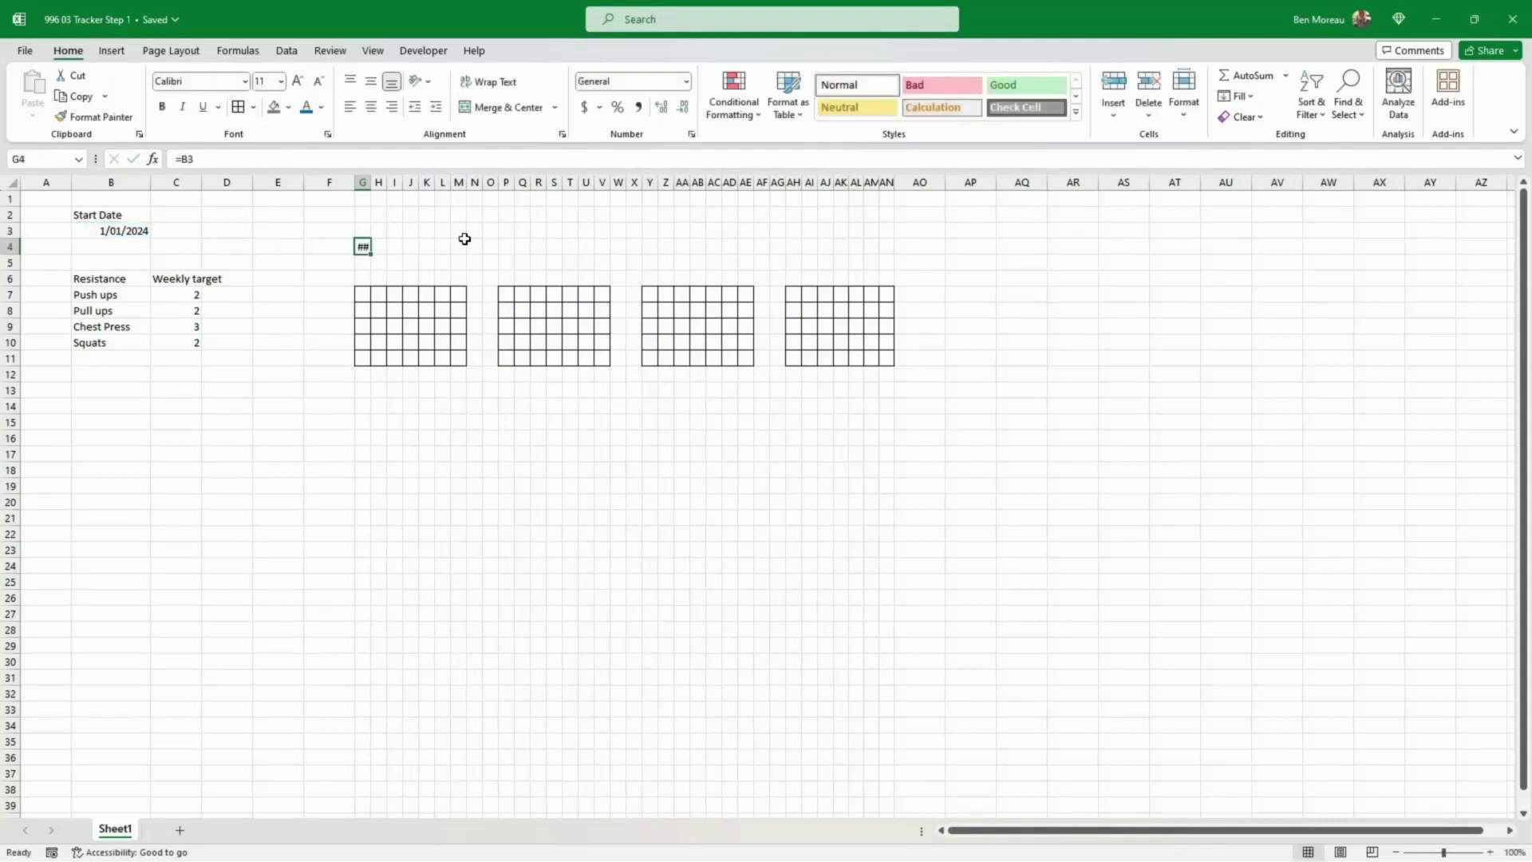
# Step: Enter =G4+1 in H4 and fill the formula across to M4 for the rest of the week
pyautogui.press('Right')
pyautogui.write('=')
pyautogui.press('Left')
pyautogui.write('+')
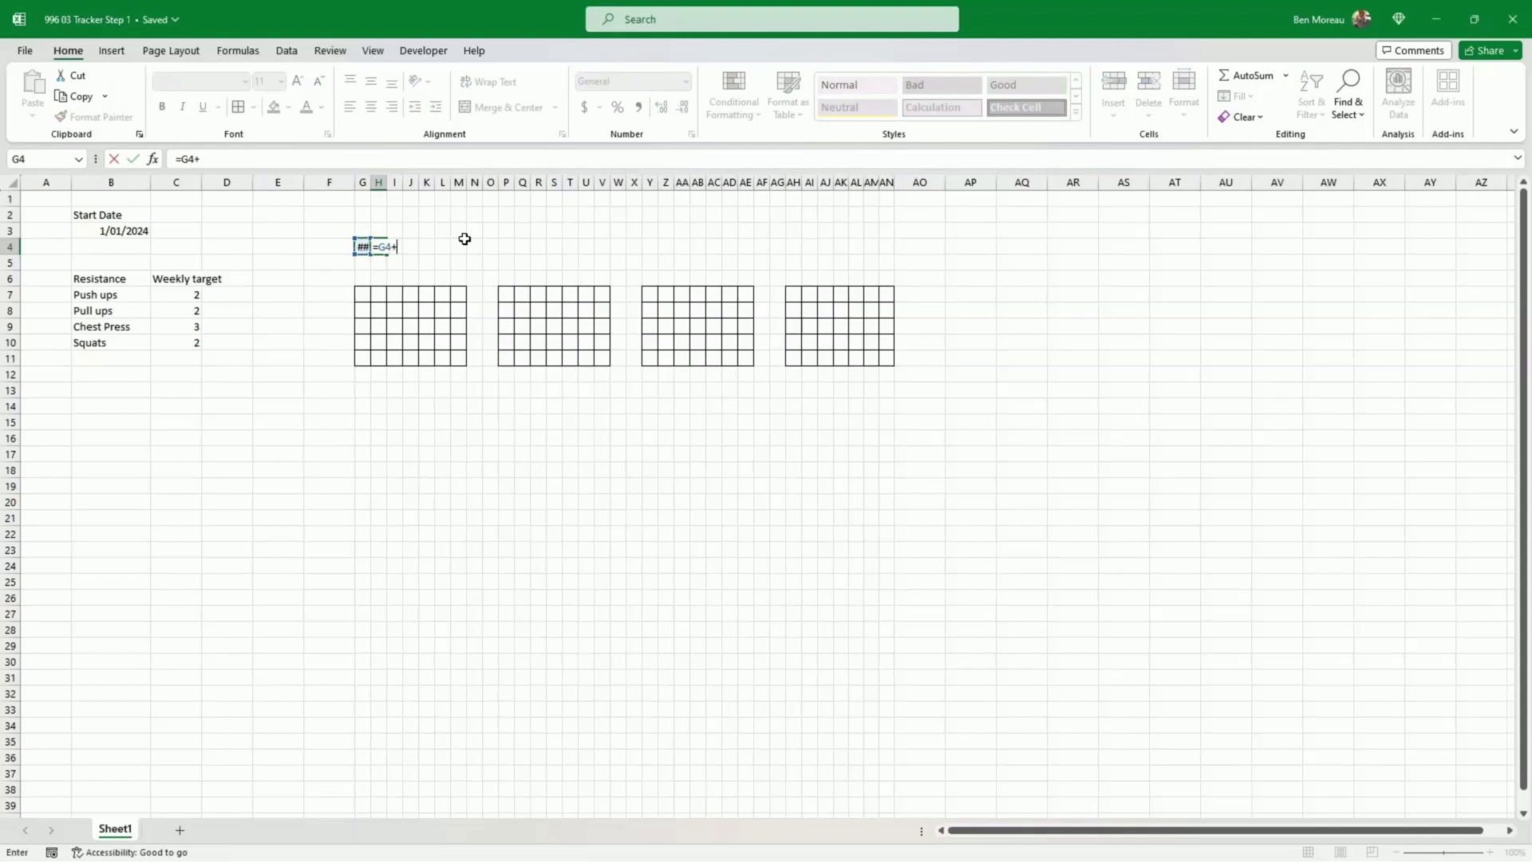
pyautogui.write('1')
pyautogui.press('Return')
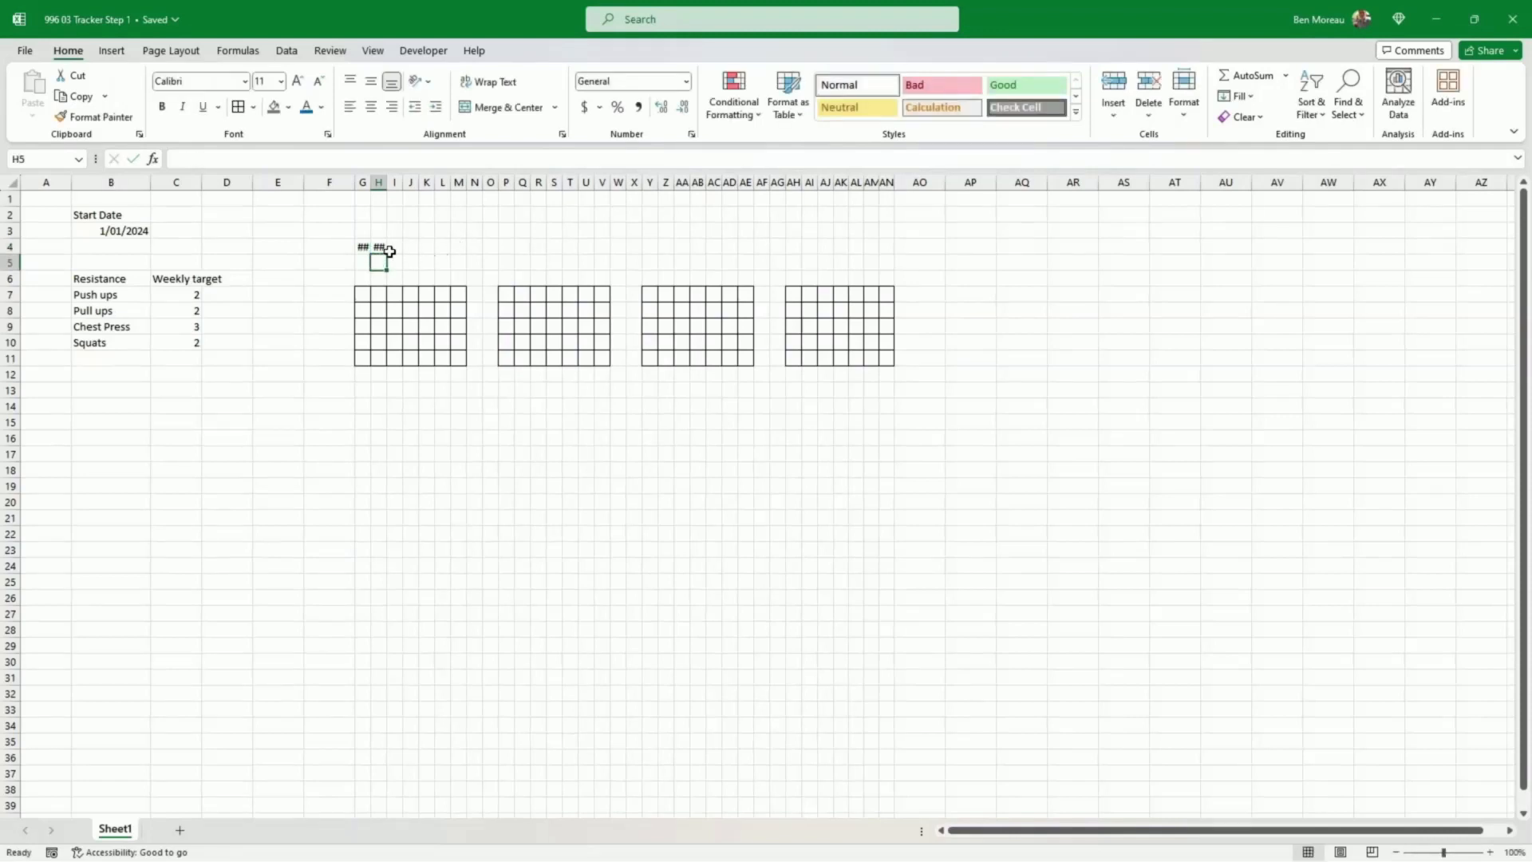
pyautogui.click(380, 248)
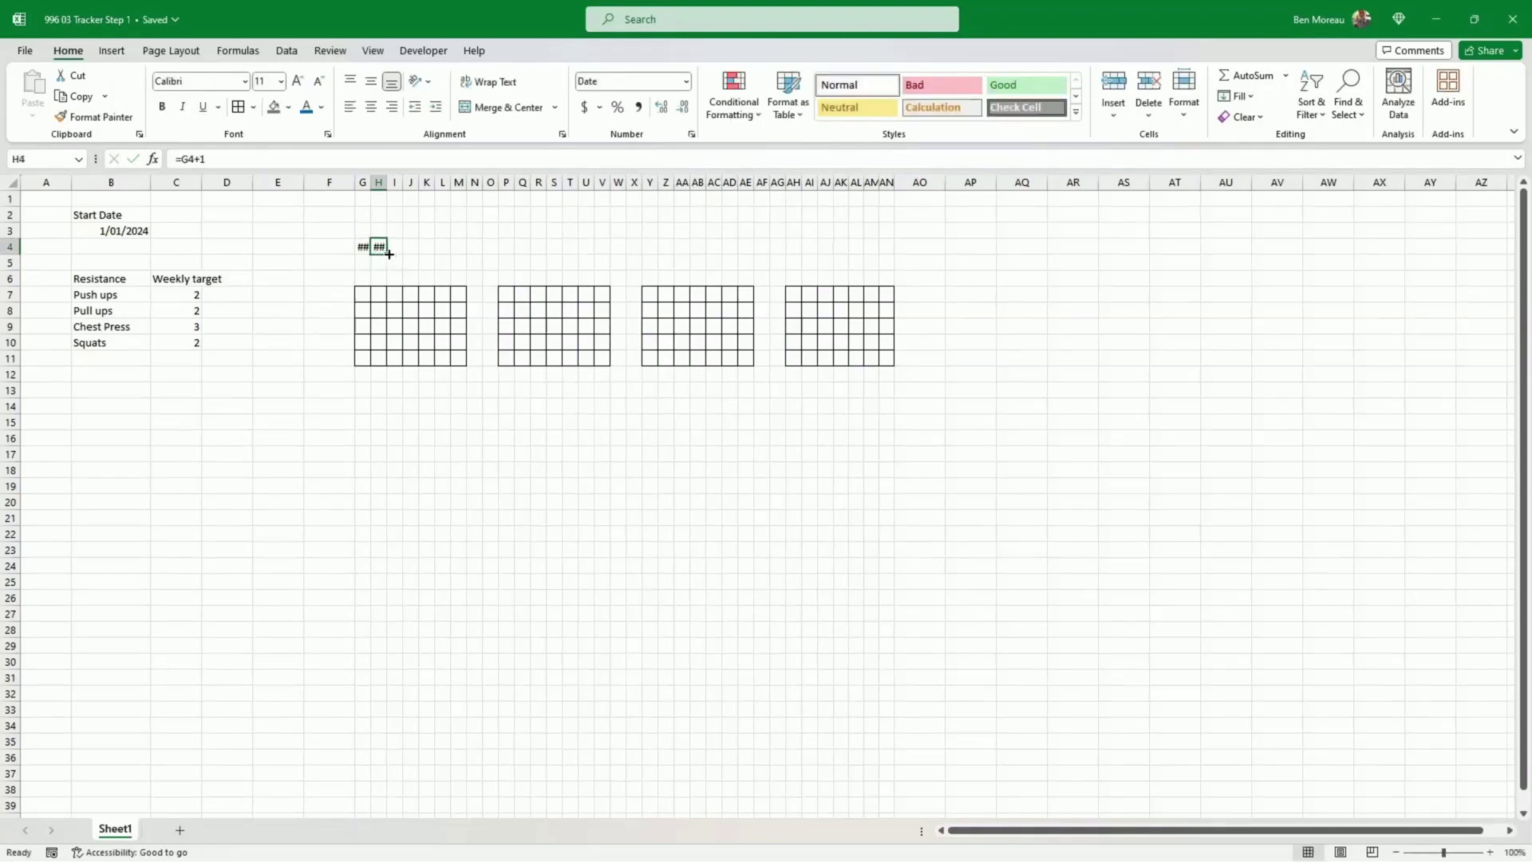
pyautogui.moveTo(389, 254); pyautogui.dragTo(462, 253)
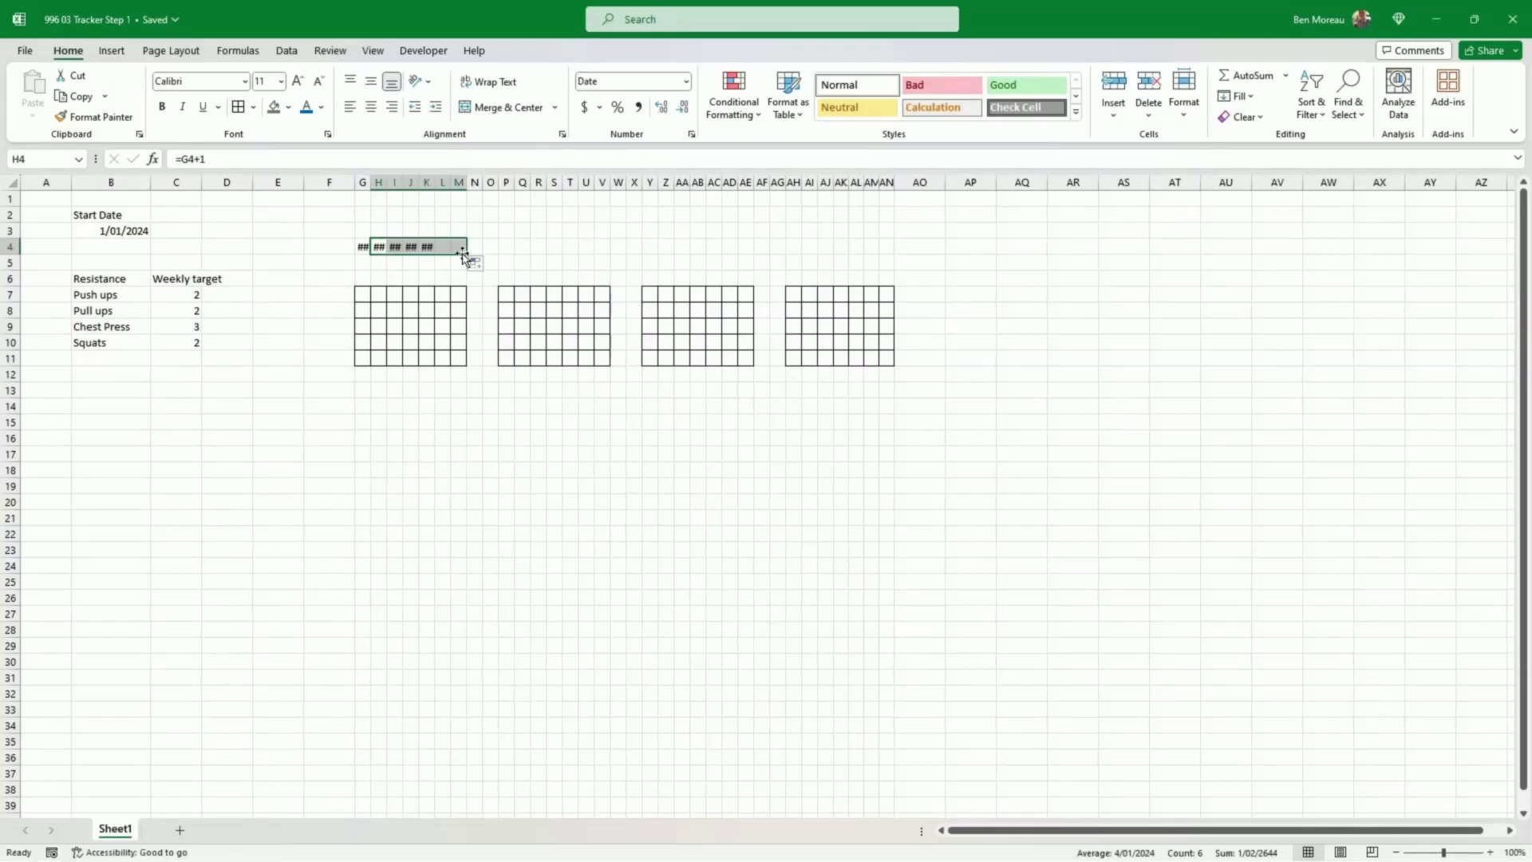
# Step: Enter =B3 in G3, then merge and center it across G3:M3
pyautogui.click(363, 229)
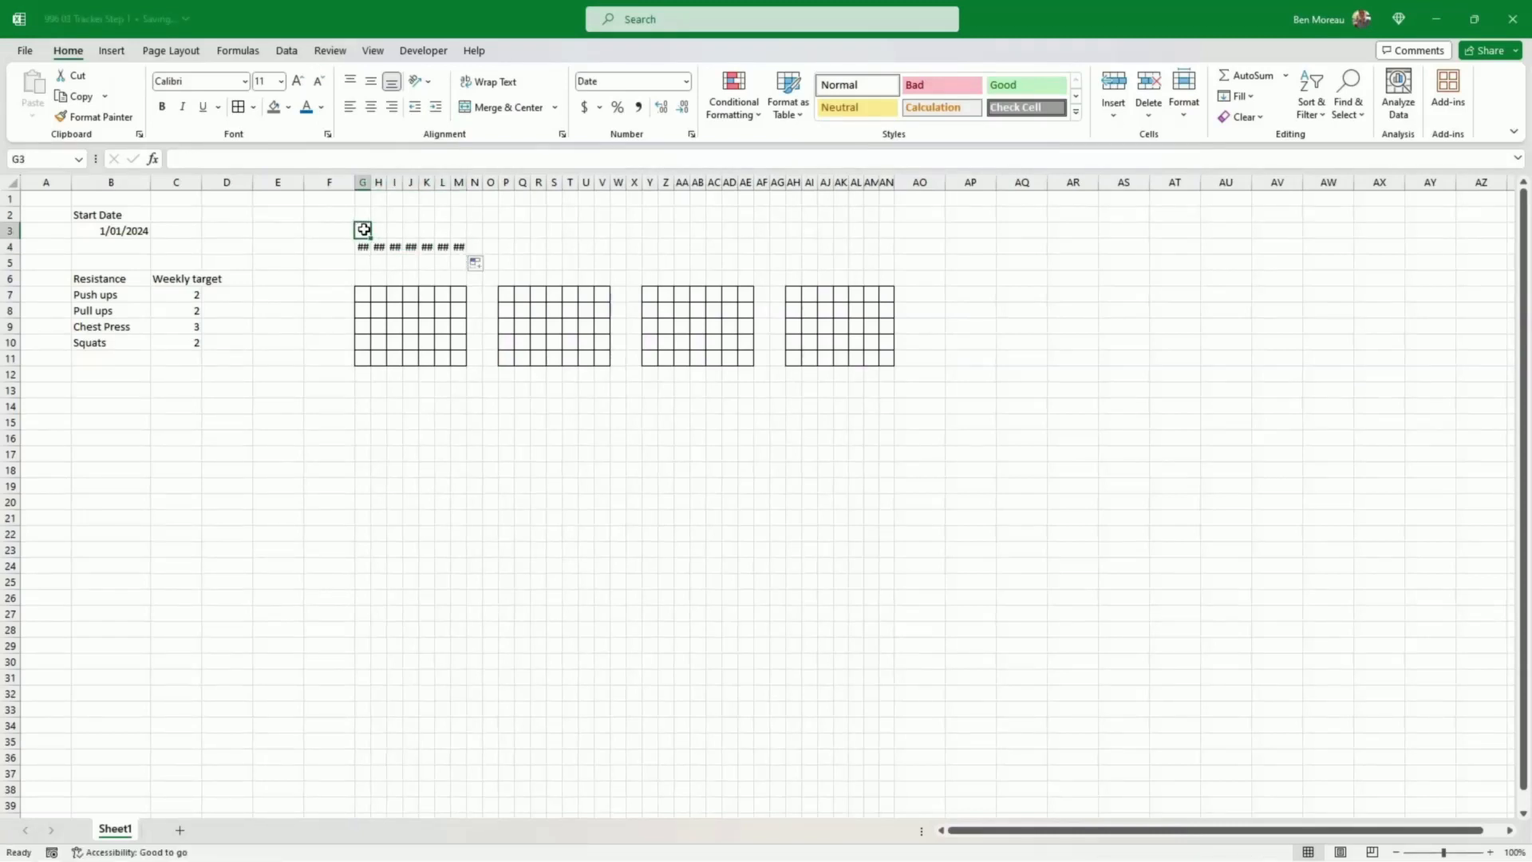
pyautogui.write('=')
pyautogui.click(119, 231)
pyautogui.press('Return')
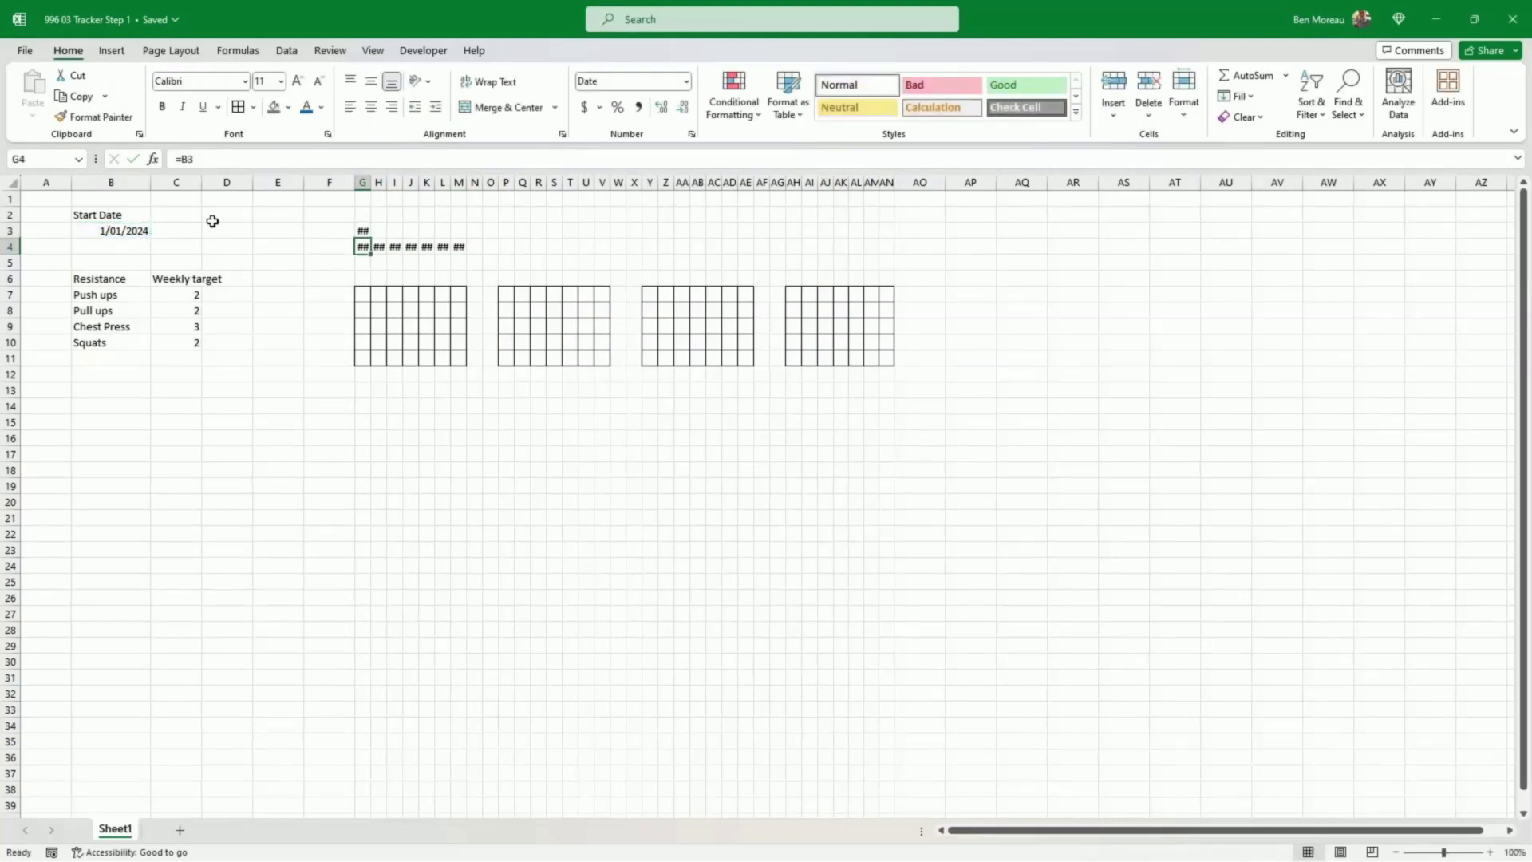
pyautogui.moveTo(364, 229); pyautogui.dragTo(456, 227)
pyautogui.click(511, 107)
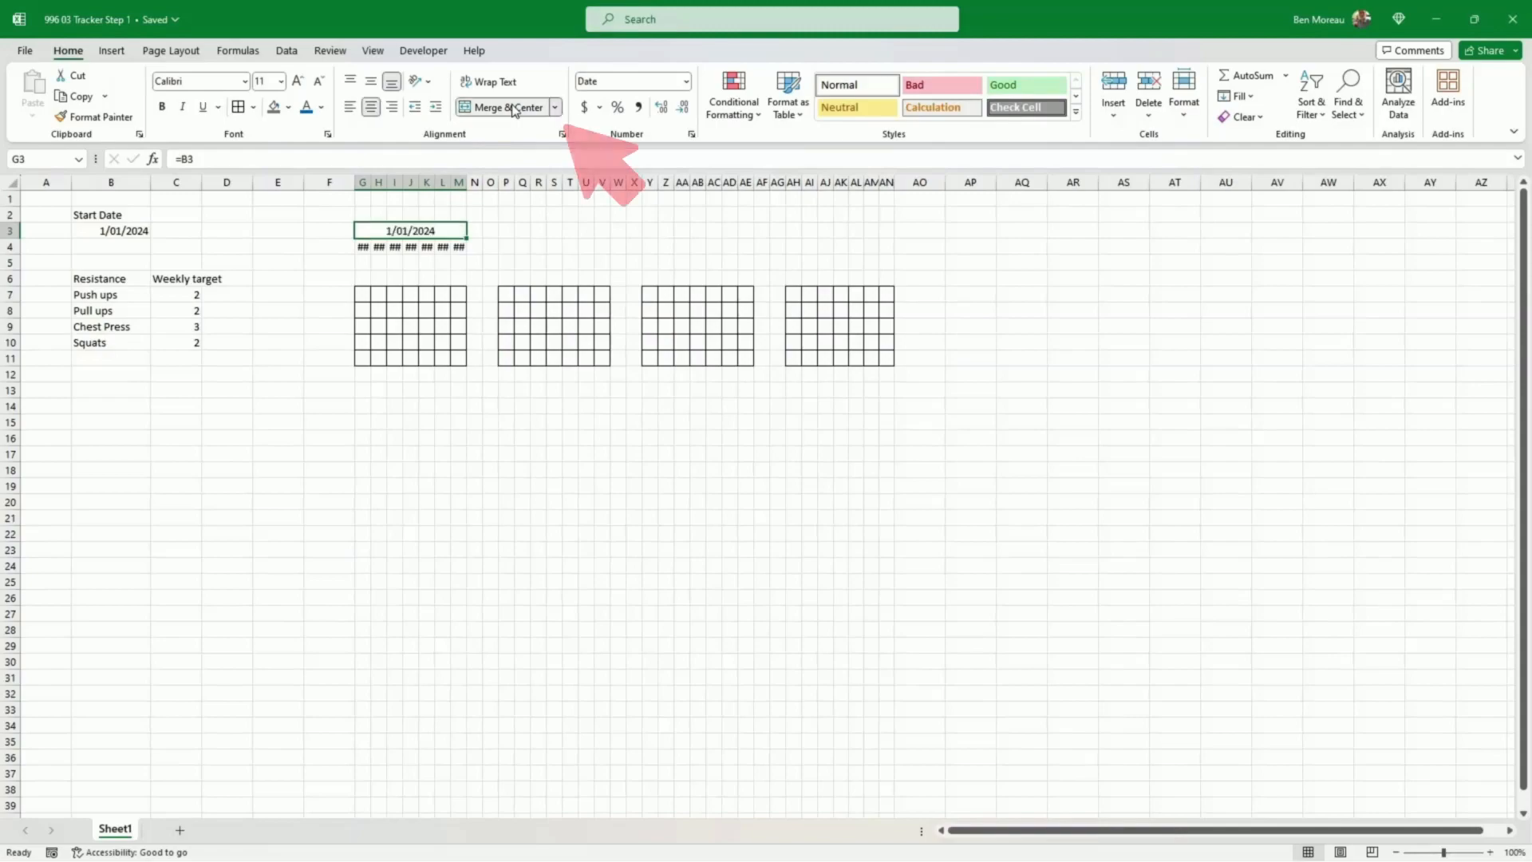
# Step: Apply the custom number format mmm to the merged date cell above the first week
pyautogui.rightClick(413, 230)
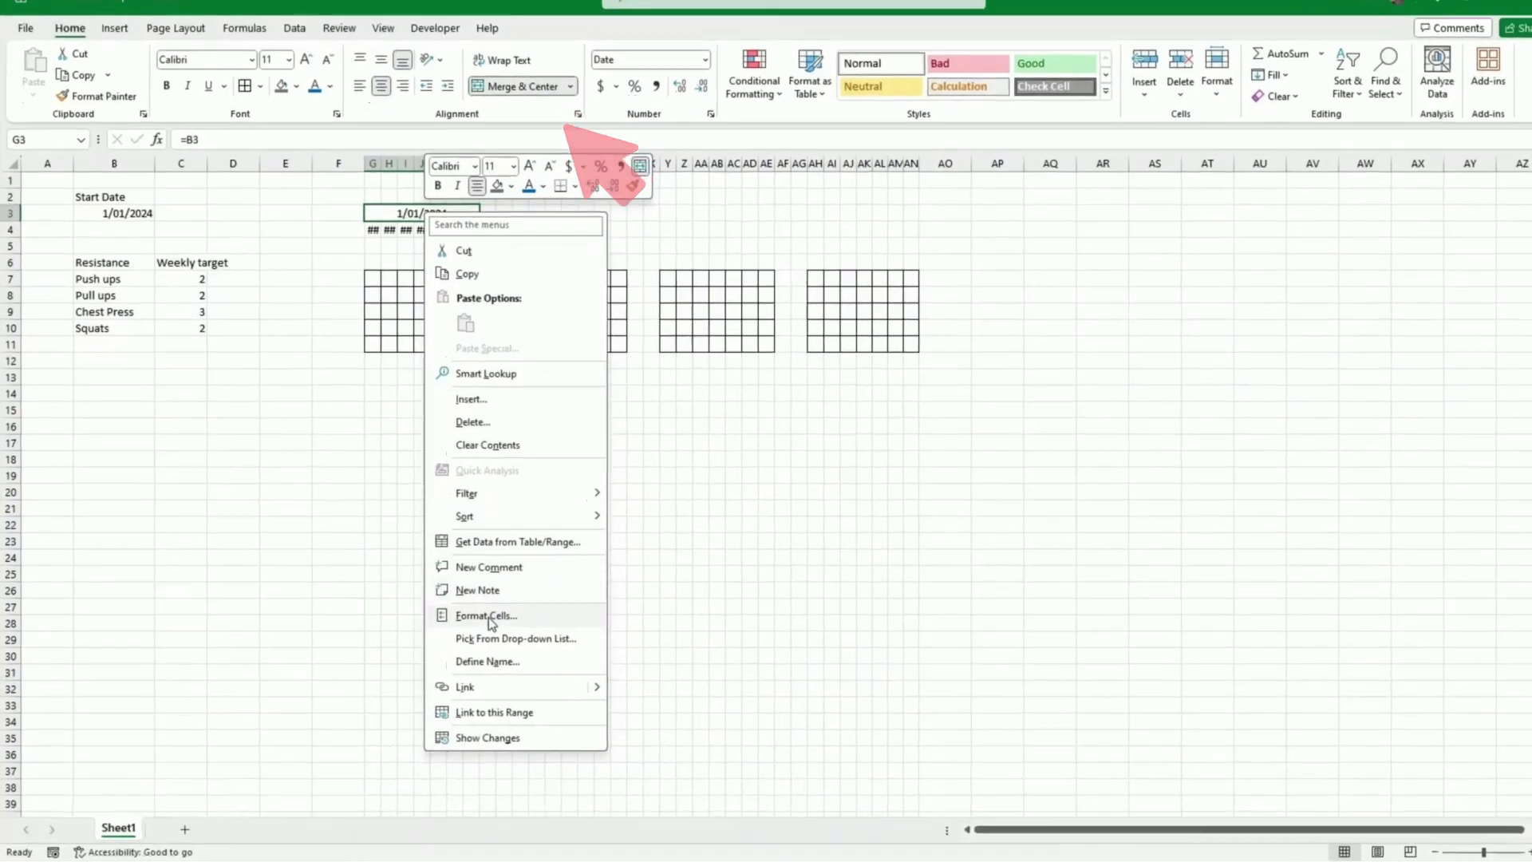
pyautogui.click(475, 622)
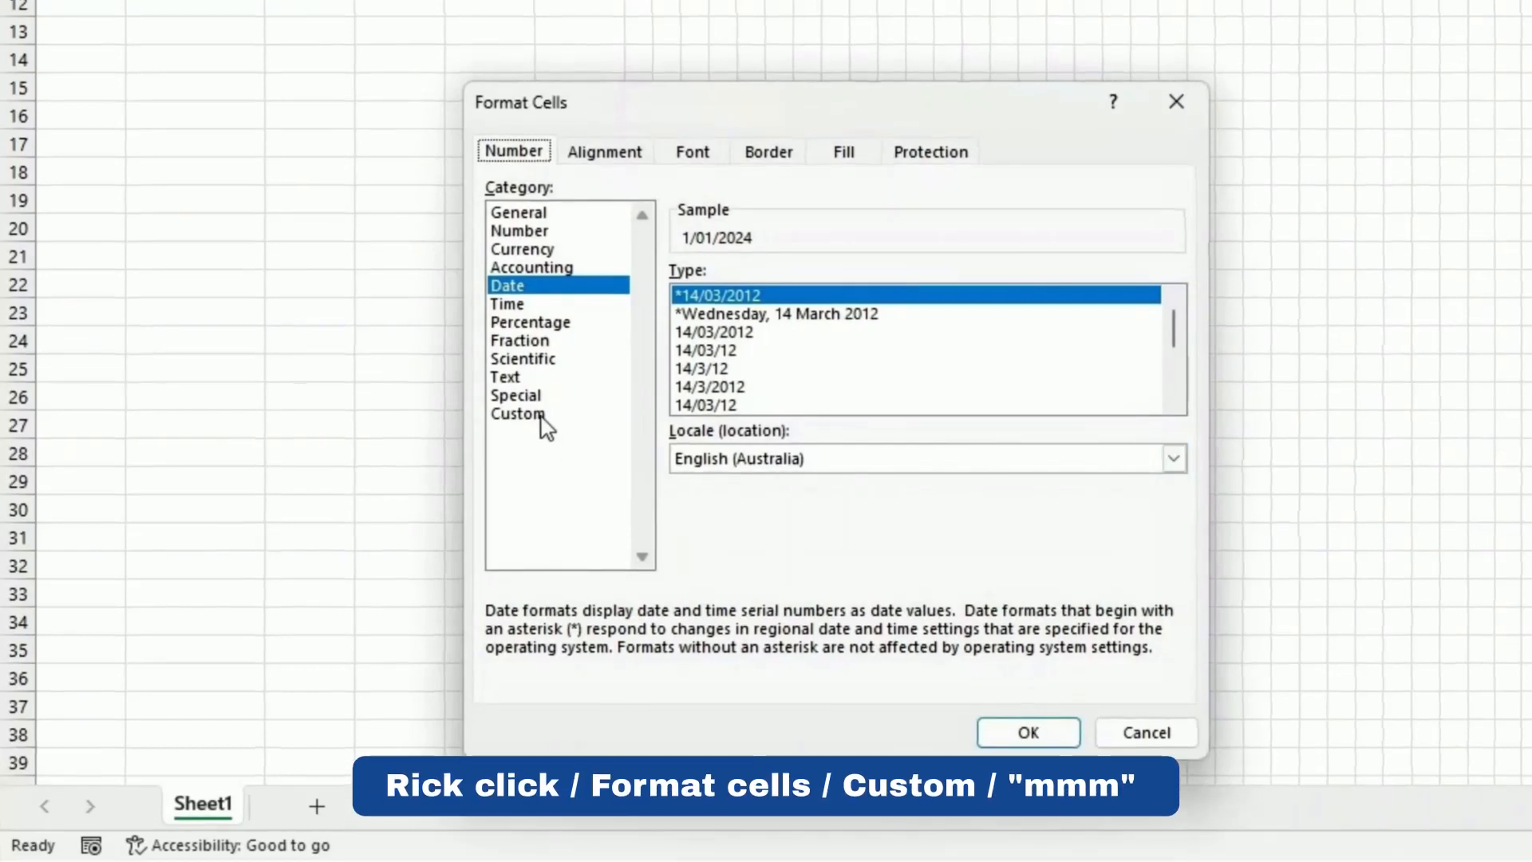
pyautogui.click(543, 415)
pyautogui.click(758, 295)
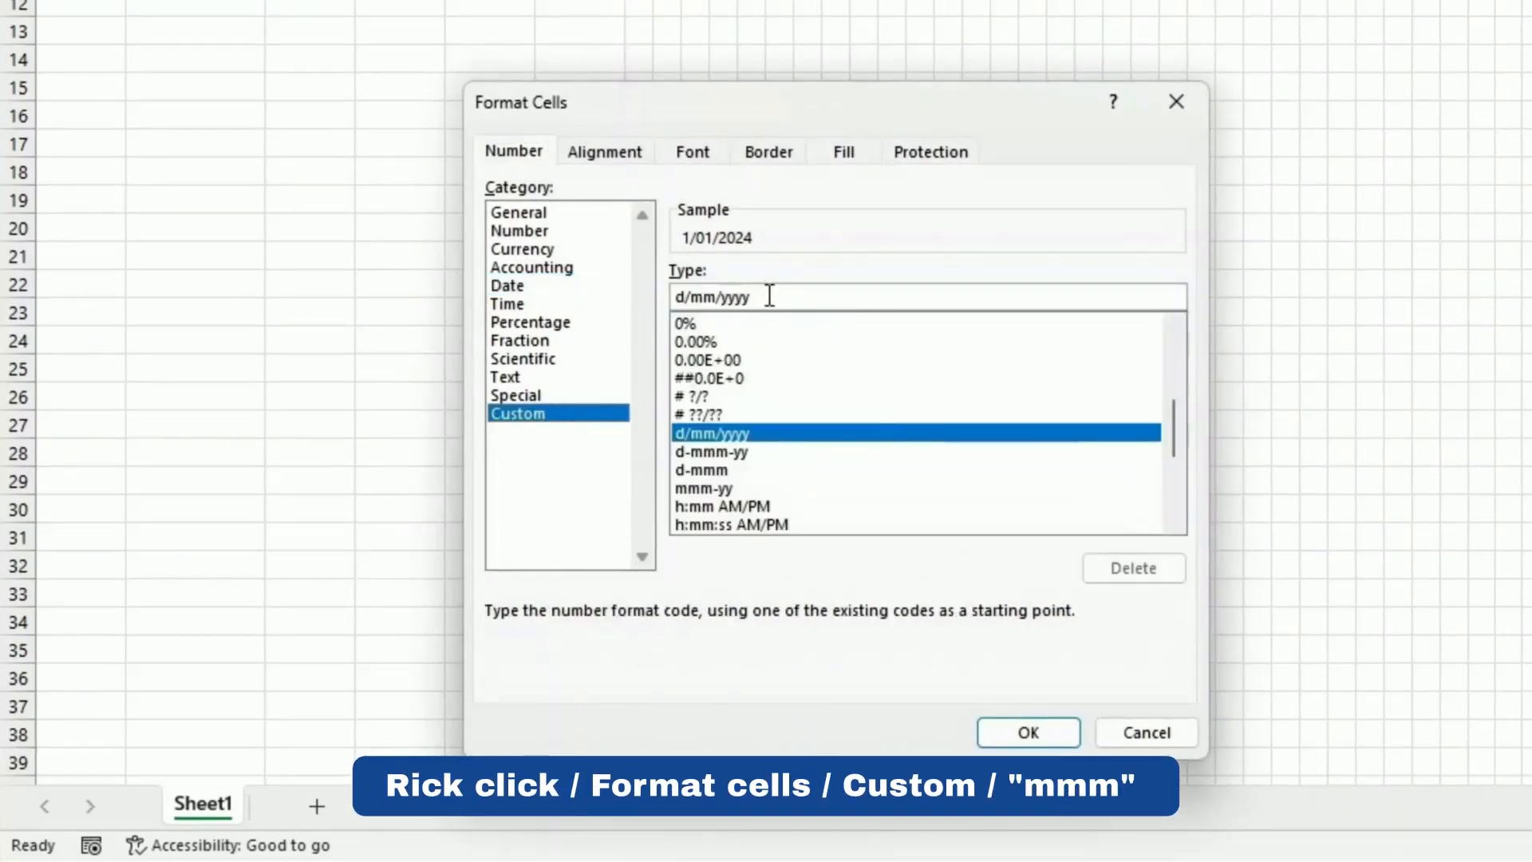
pyautogui.moveTo(769, 295); pyautogui.dragTo(636, 299)
pyautogui.write('mmm')
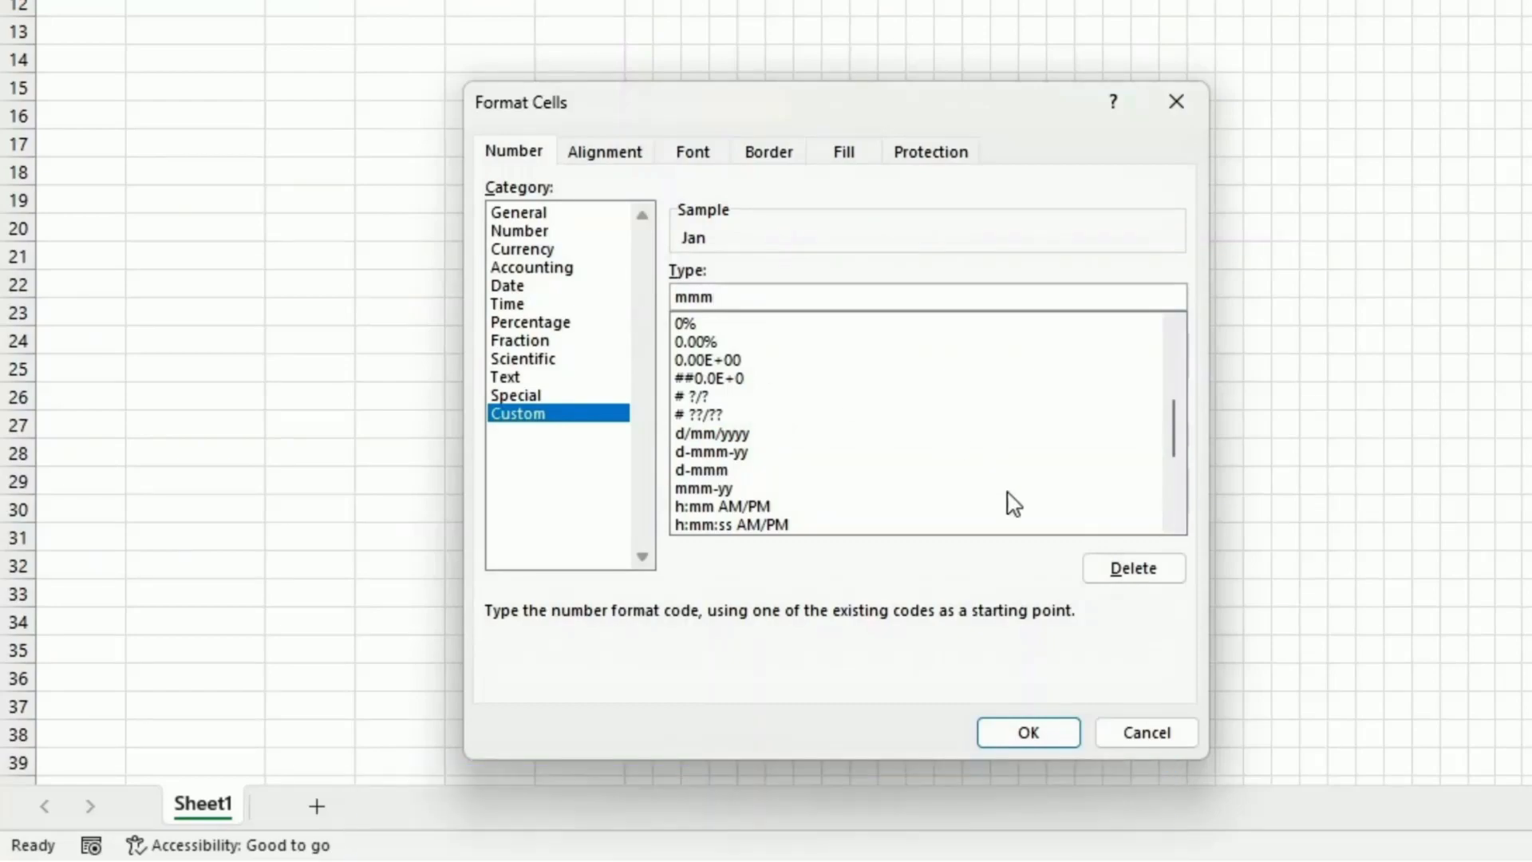
pyautogui.click(1027, 734)
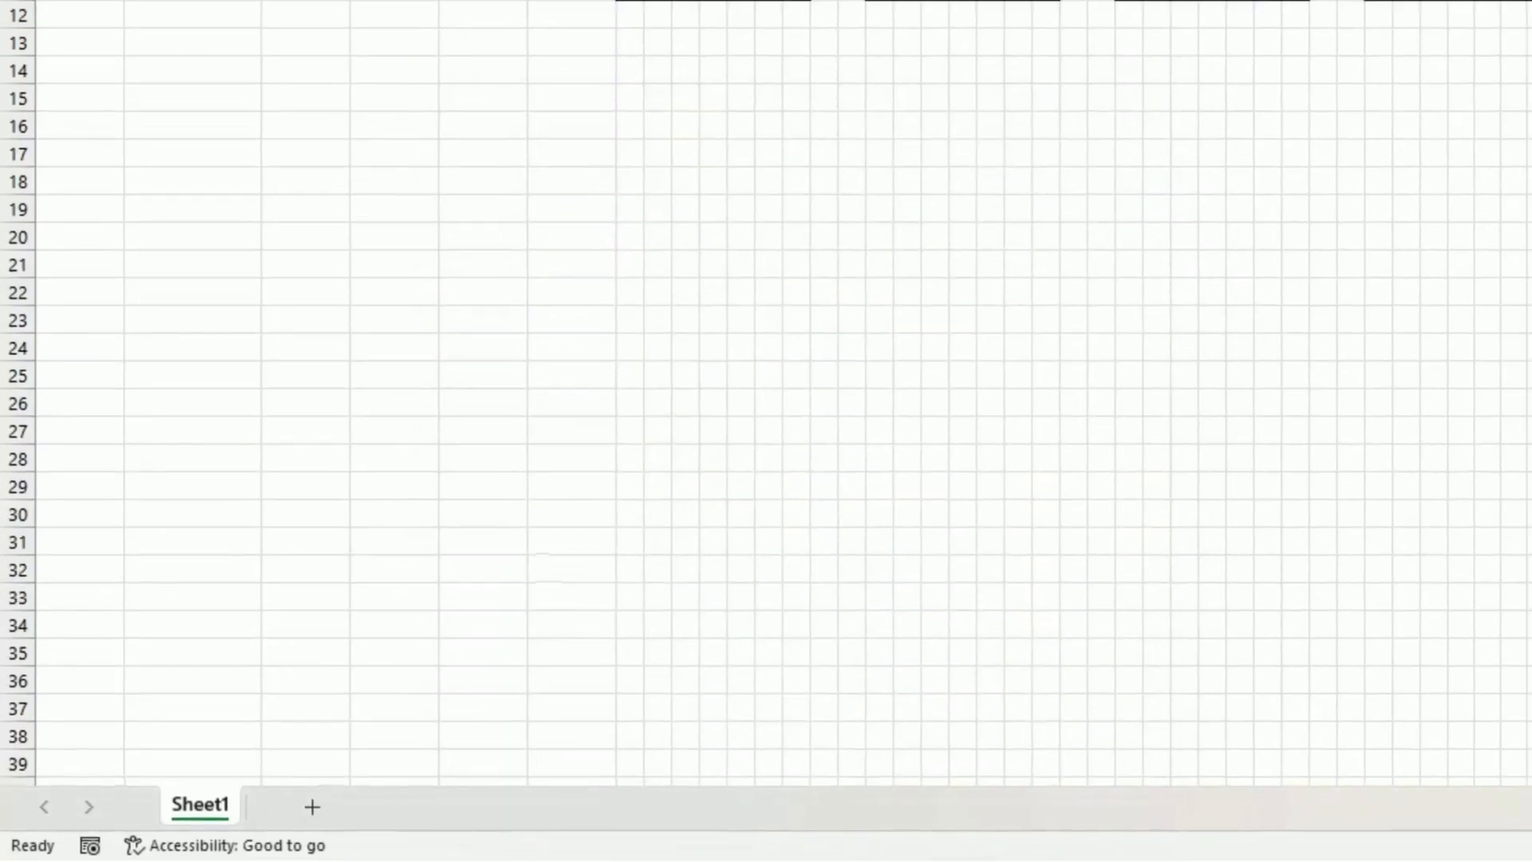
# Step: Apply the custom number format dd to the week's dates in G4:M4
pyautogui.moveTo(363, 247); pyautogui.dragTo(458, 248)
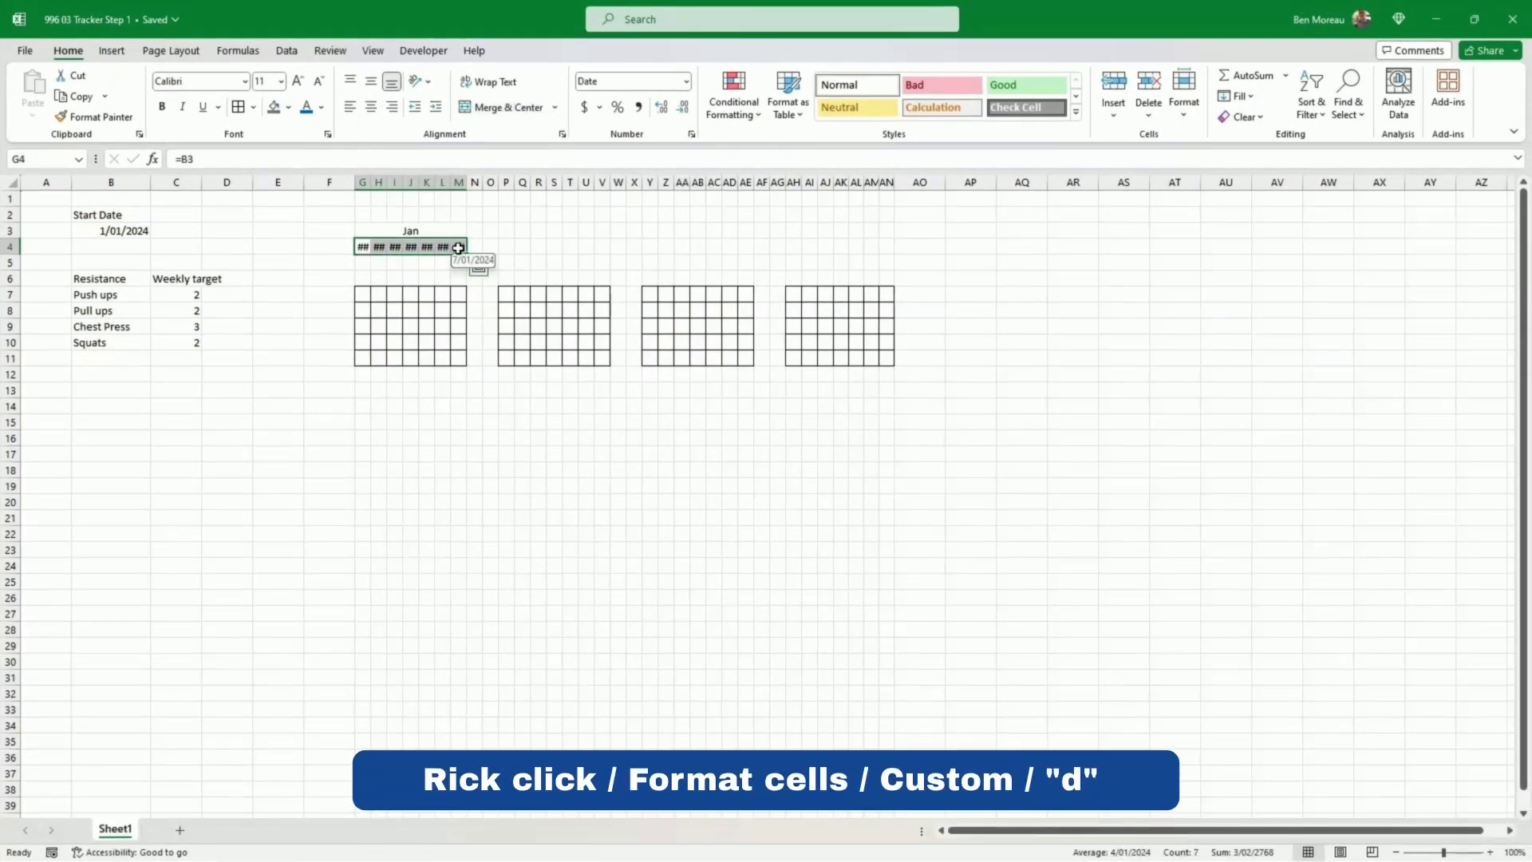
pyautogui.rightClick(458, 248)
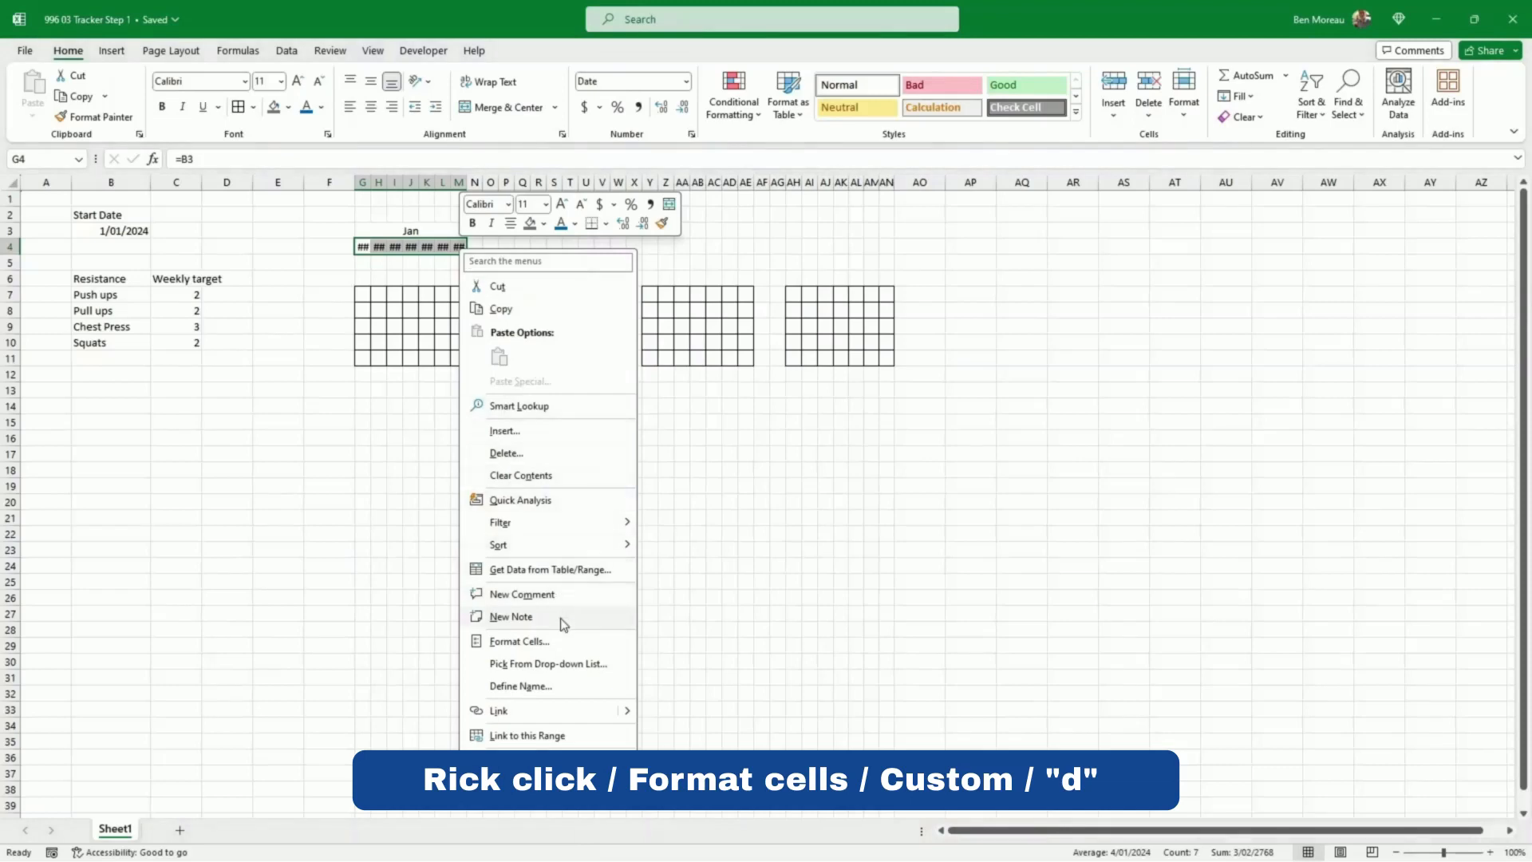
pyautogui.click(519, 641)
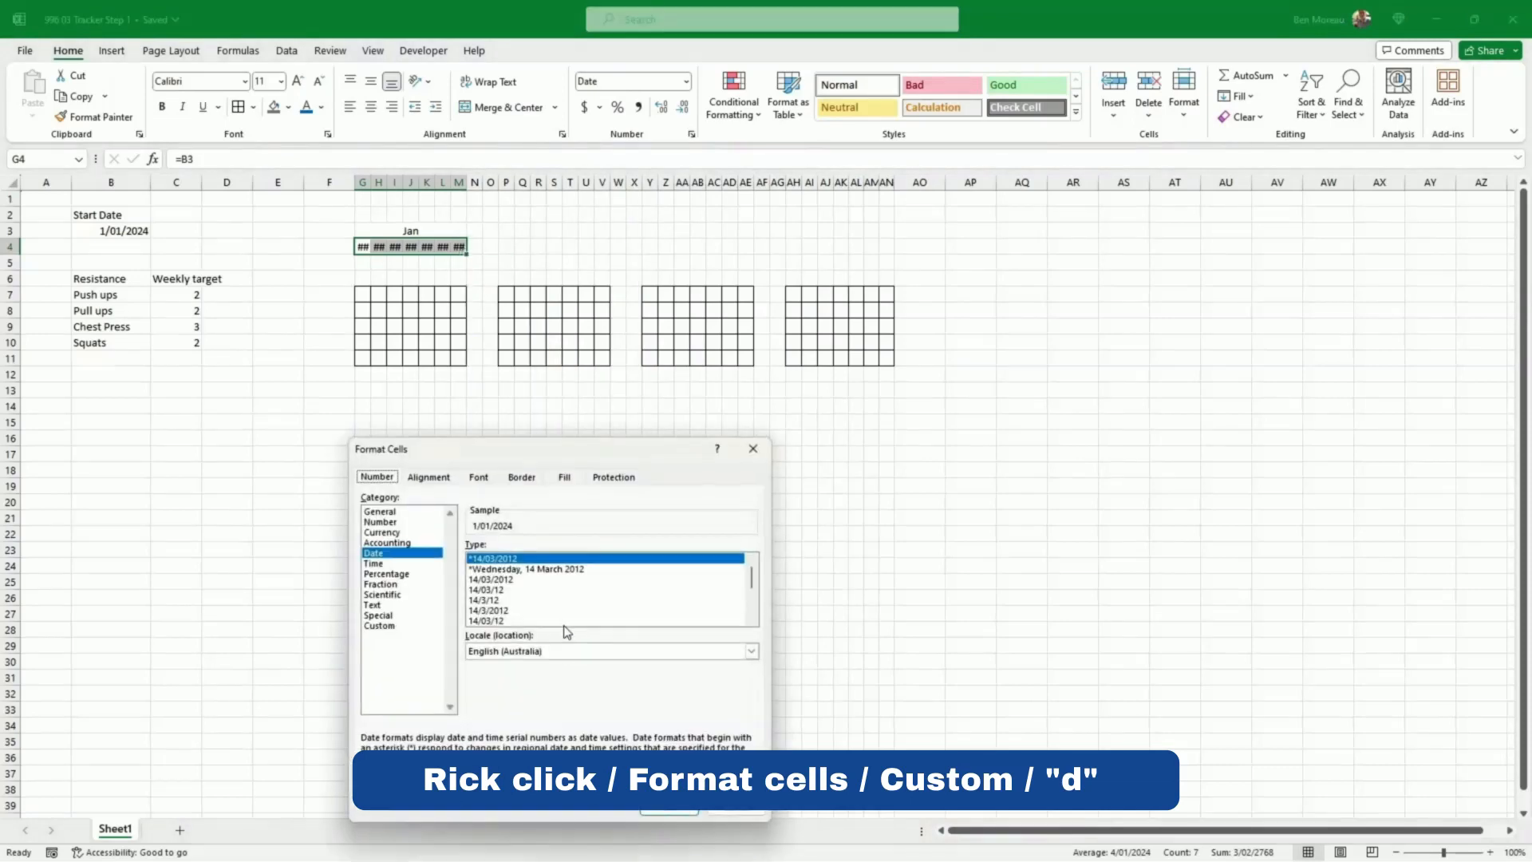
pyautogui.click(380, 626)
pyautogui.moveTo(528, 557); pyautogui.dragTo(480, 560)
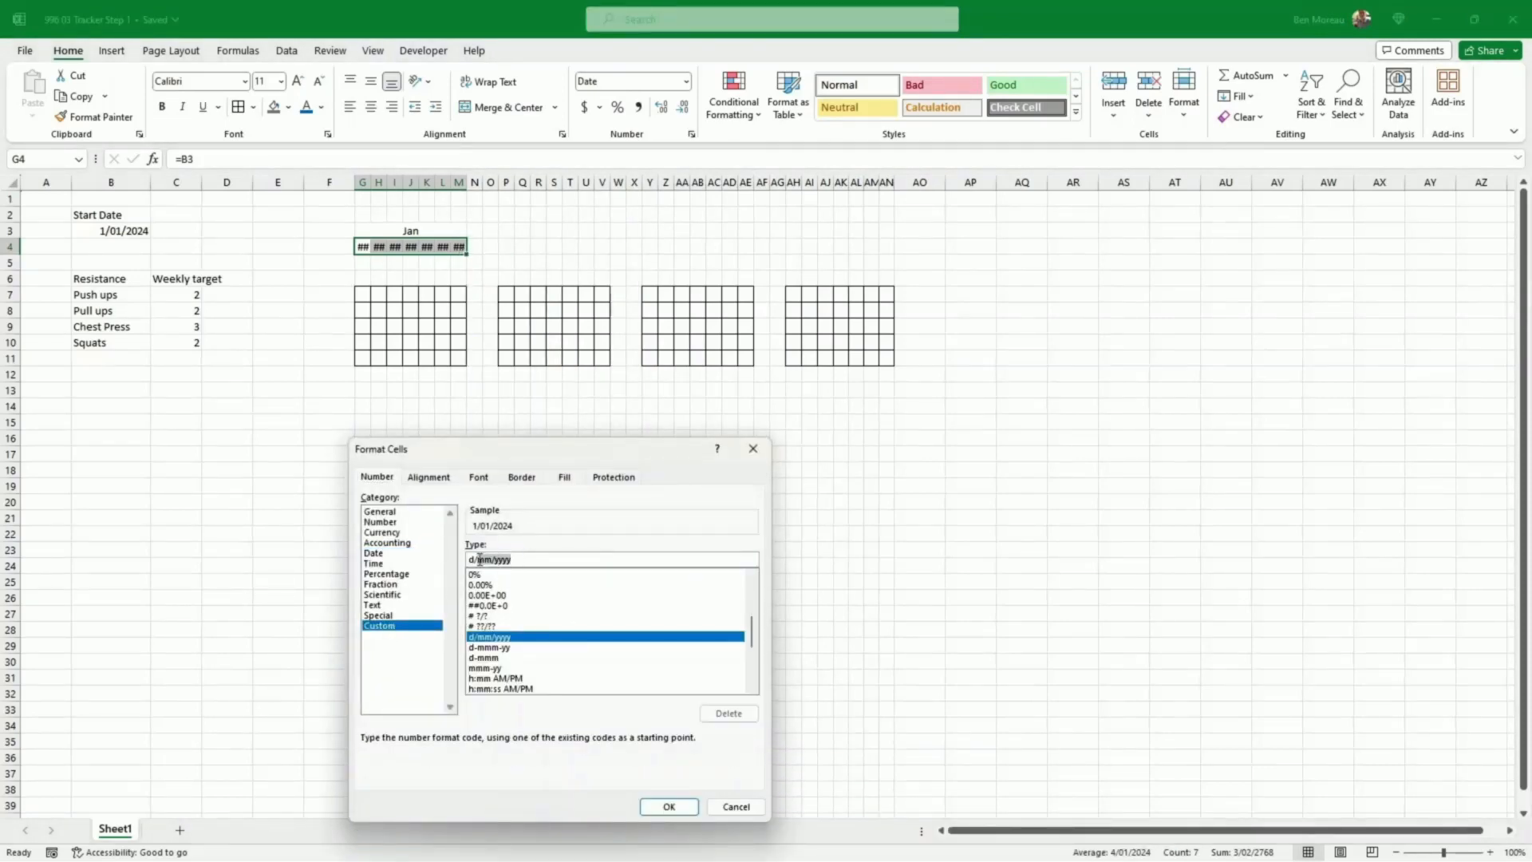
pyautogui.press('BackSpace')
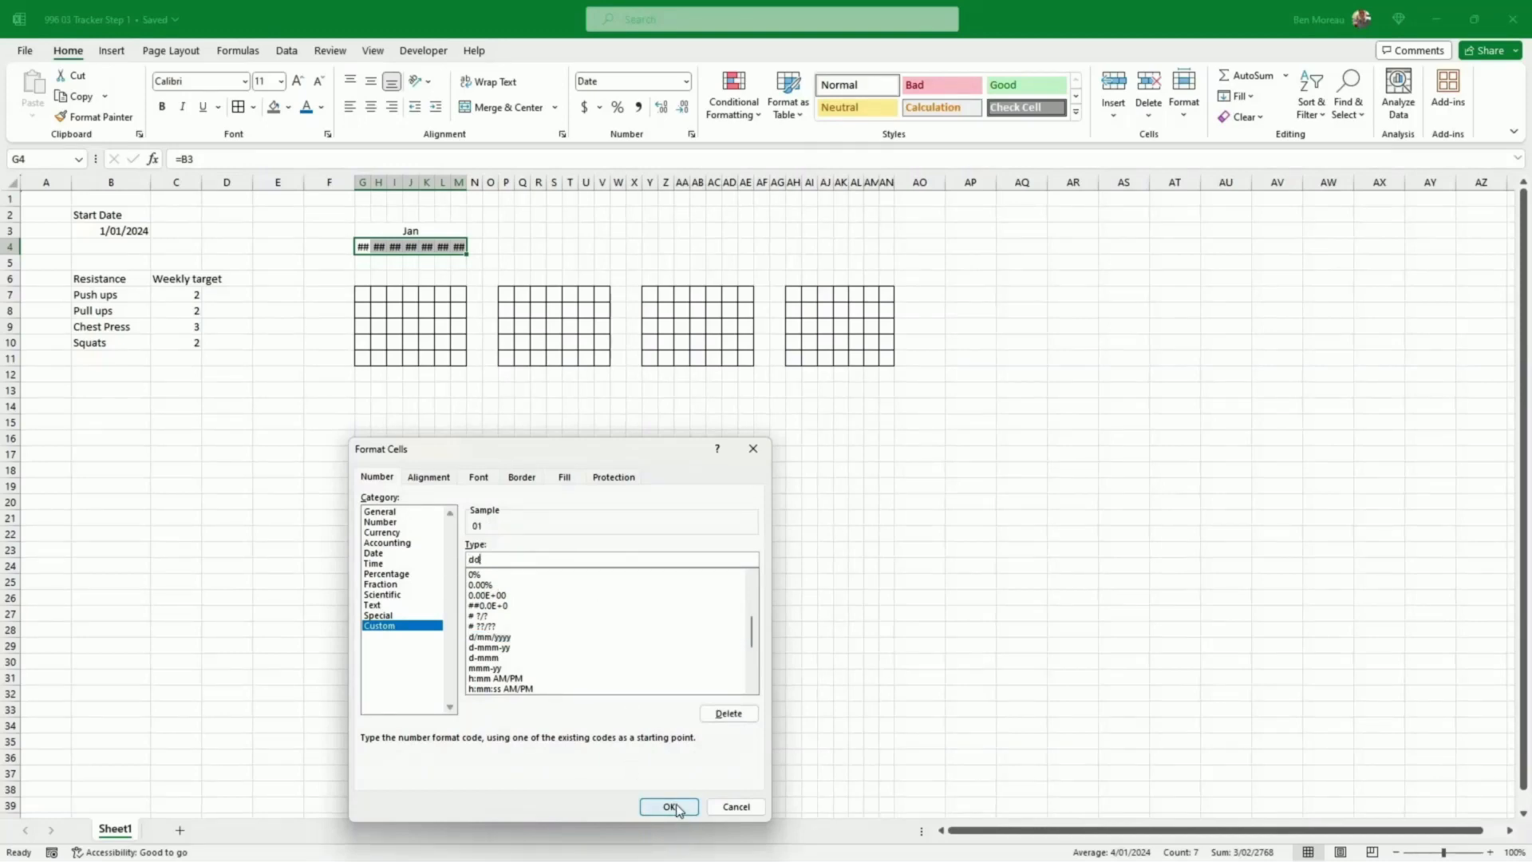
pyautogui.click(669, 807)
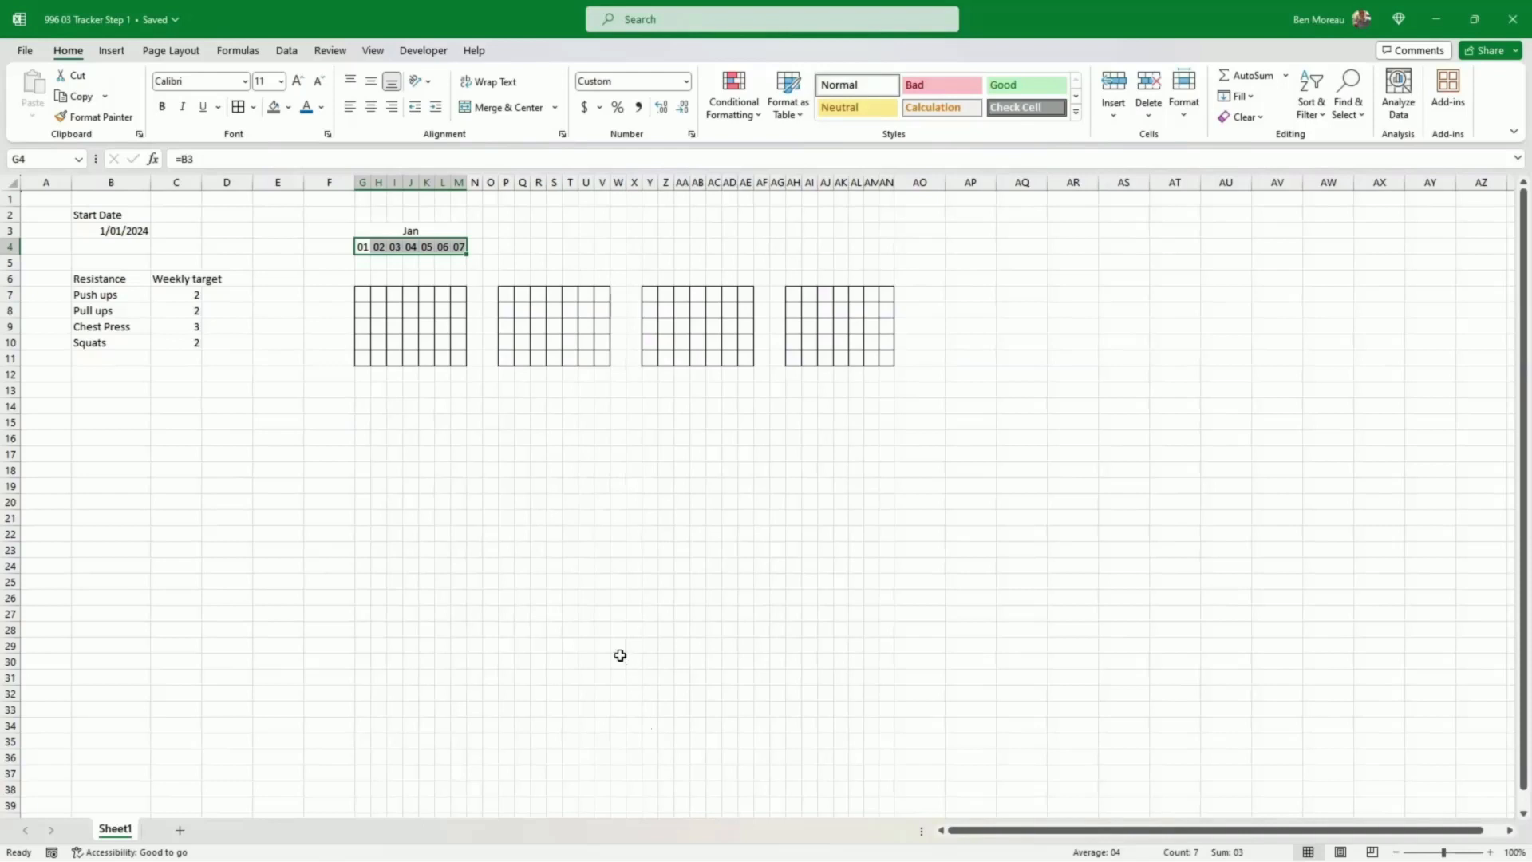
pyautogui.click(602, 612)
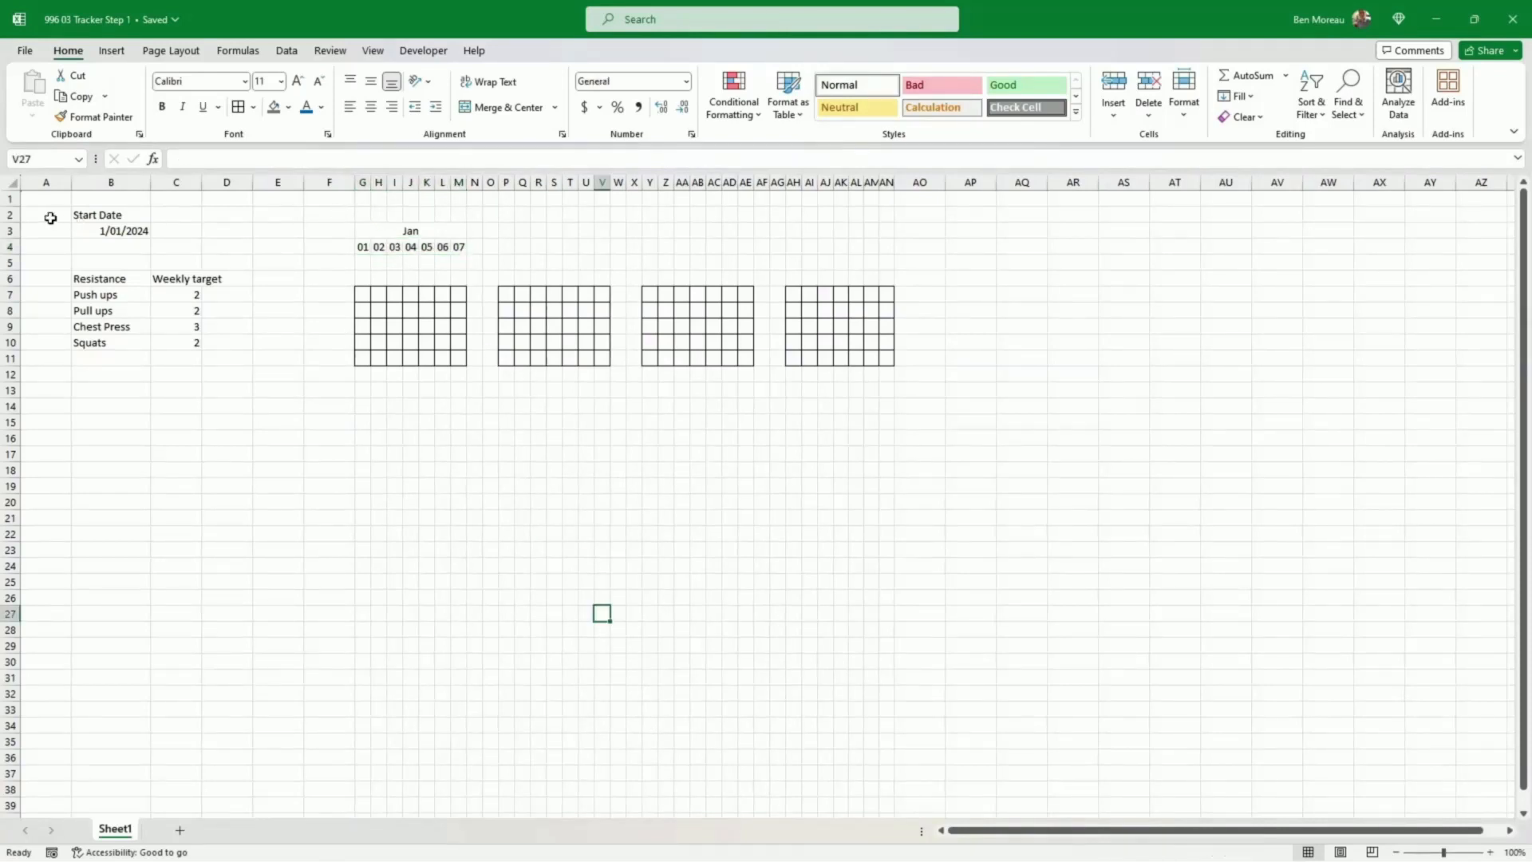
# Step: Insert a row above the Start Date label and enter the heading Week 1 in G2
pyautogui.rightClick(16, 215)
pyautogui.click(59, 368)
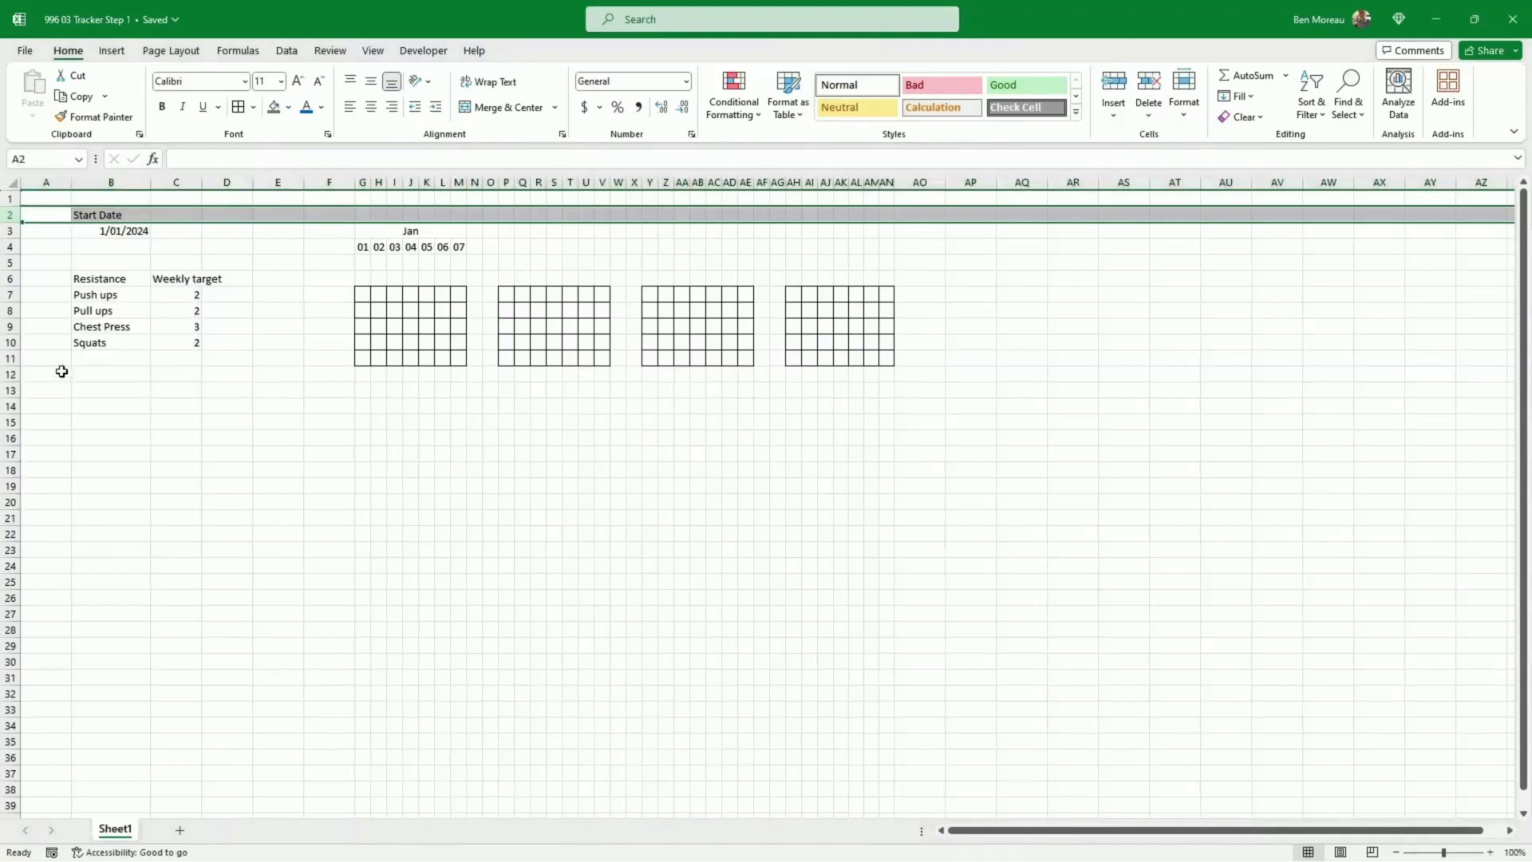
pyautogui.click(365, 214)
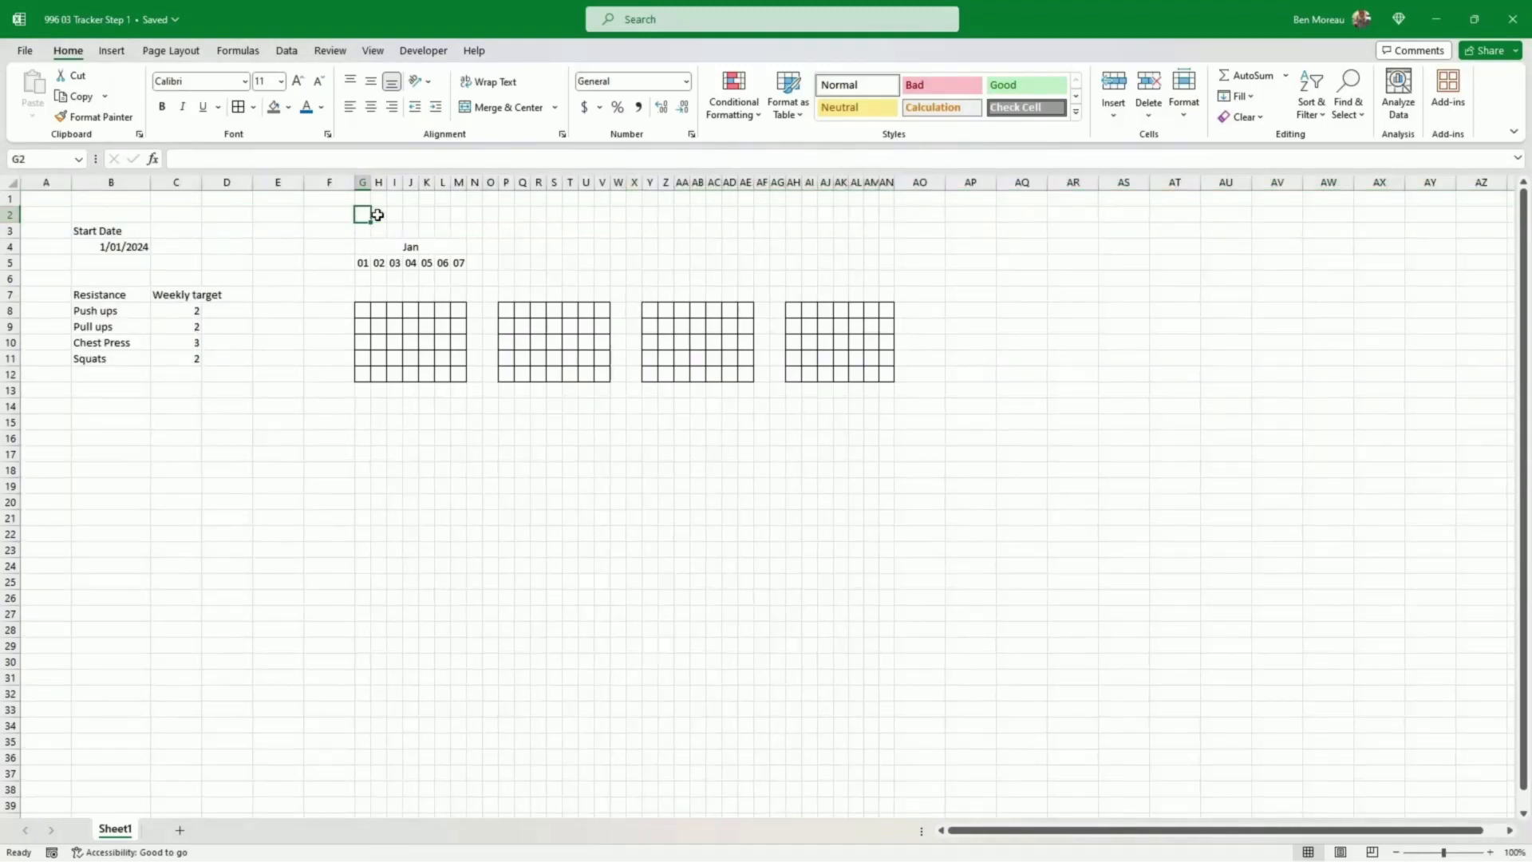
pyautogui.write('Week 1')
pyautogui.press('Return')
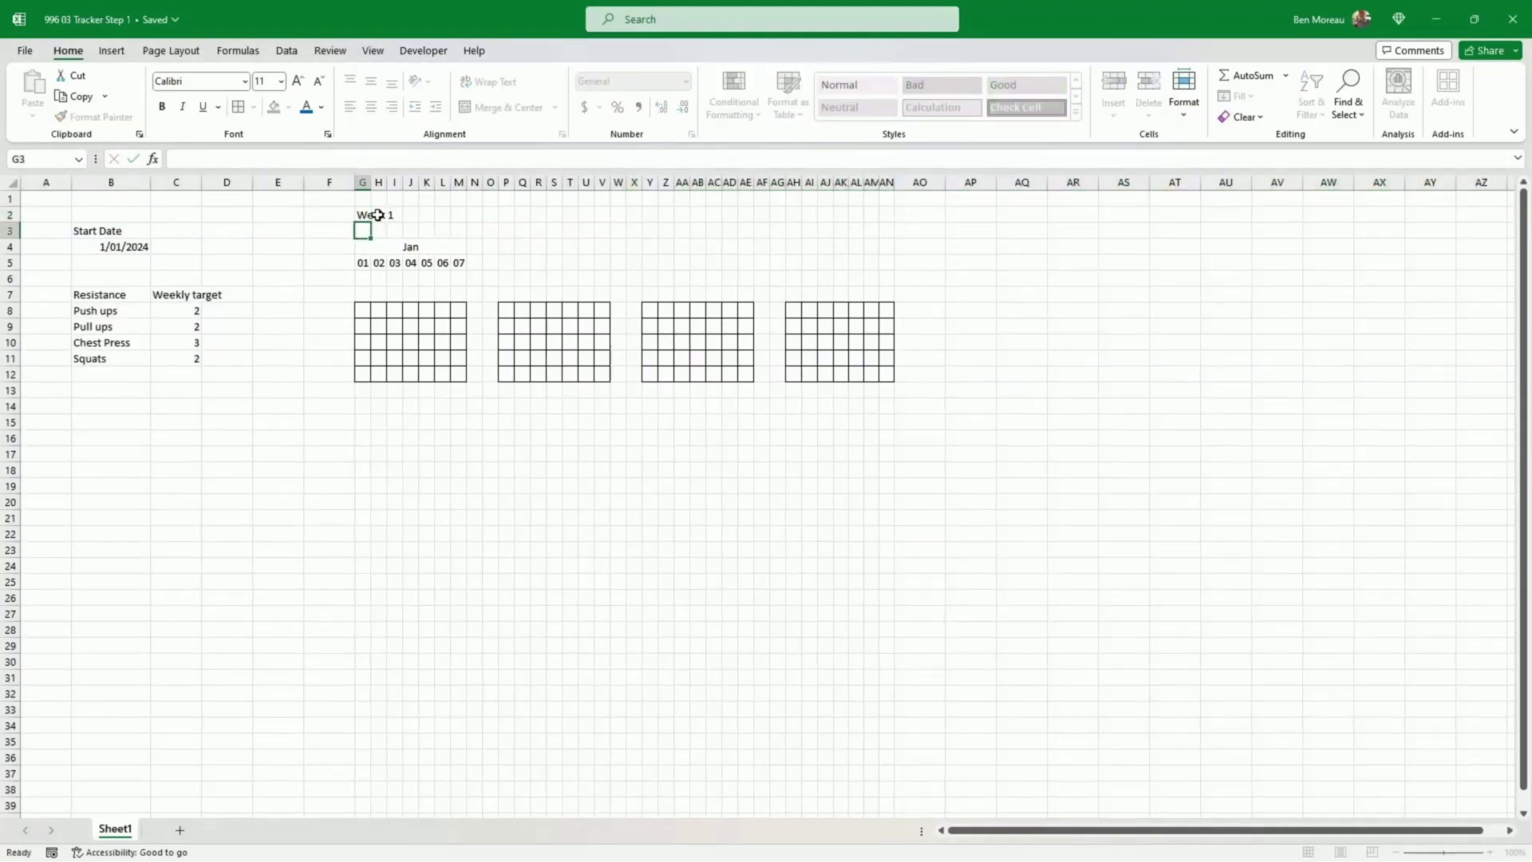
# Step: Merge and center the Week 1 heading across G2:M2
pyautogui.click(378, 214)
pyautogui.moveTo(363, 211); pyautogui.dragTo(462, 213)
pyautogui.click(509, 108)
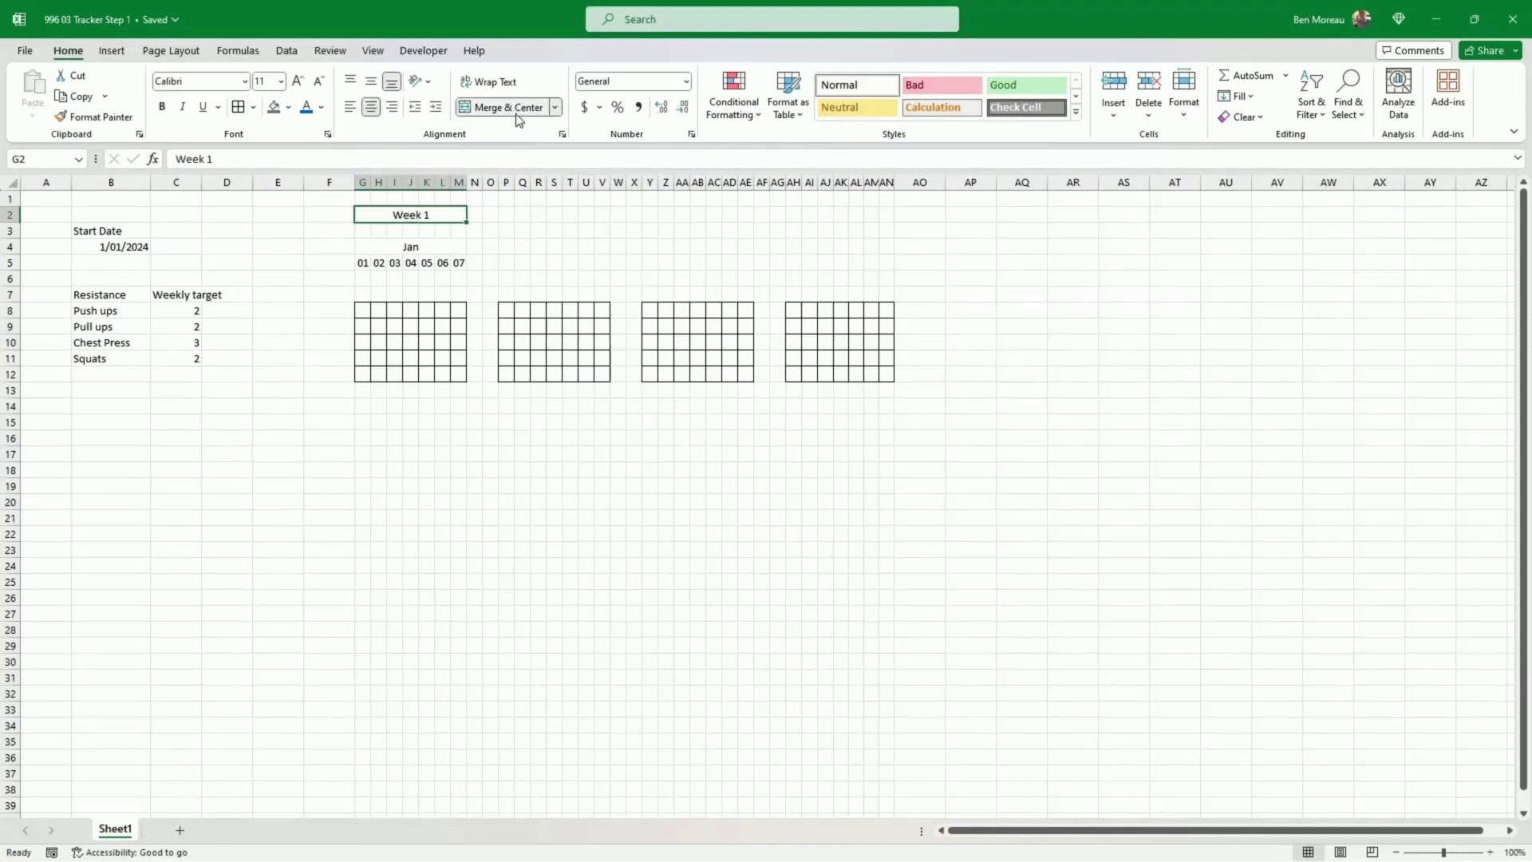
# Step: Enter the formula =B4 in C4, beside the start date
pyautogui.click(538, 227)
pyautogui.press('BackSpace')
pyautogui.press('BackSpace')
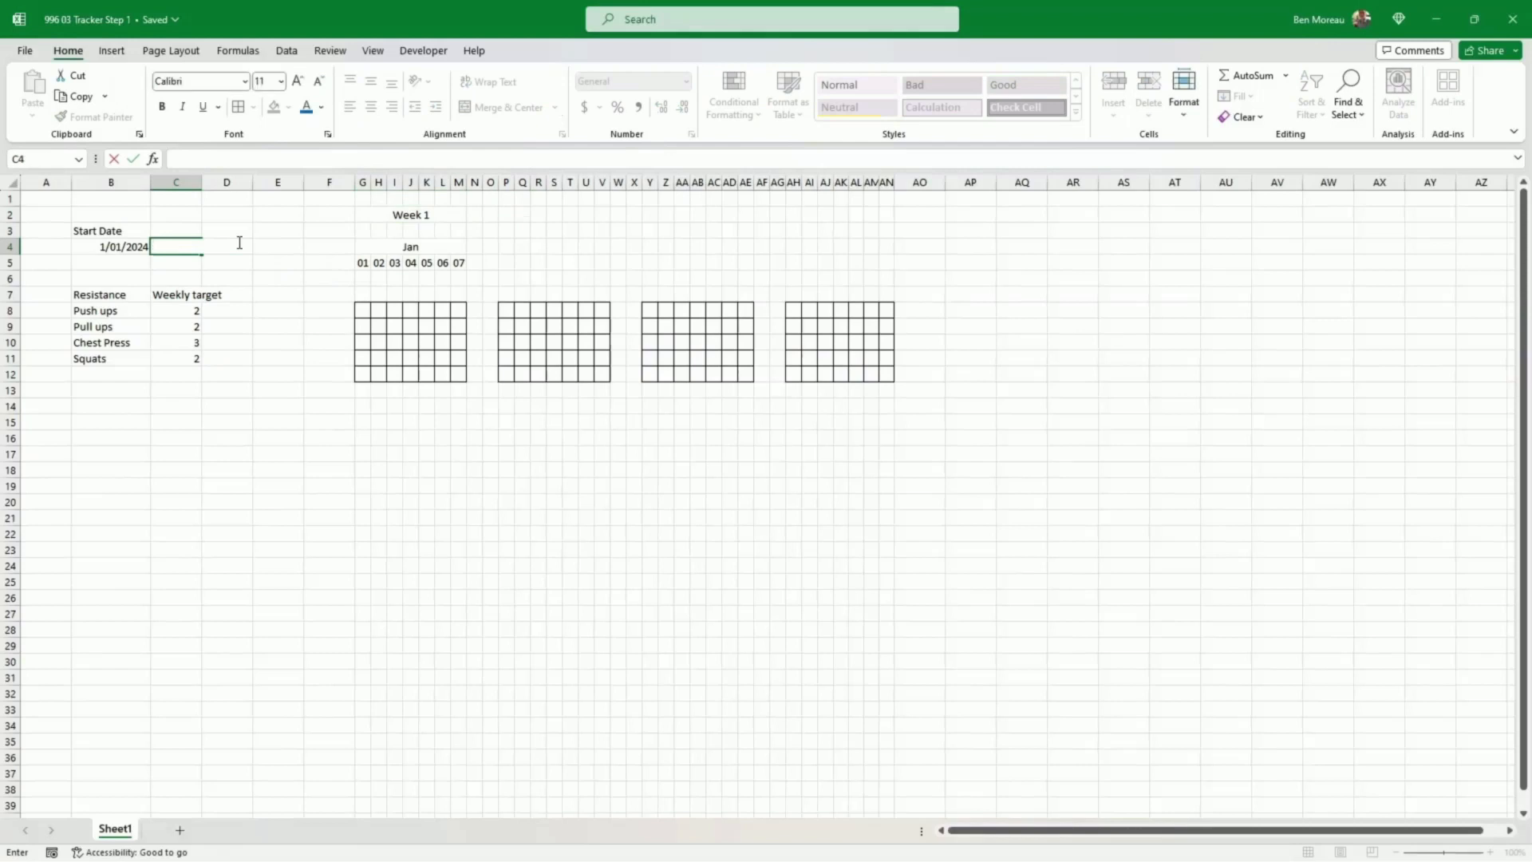
pyautogui.press('Escape')
pyautogui.write('=B4')
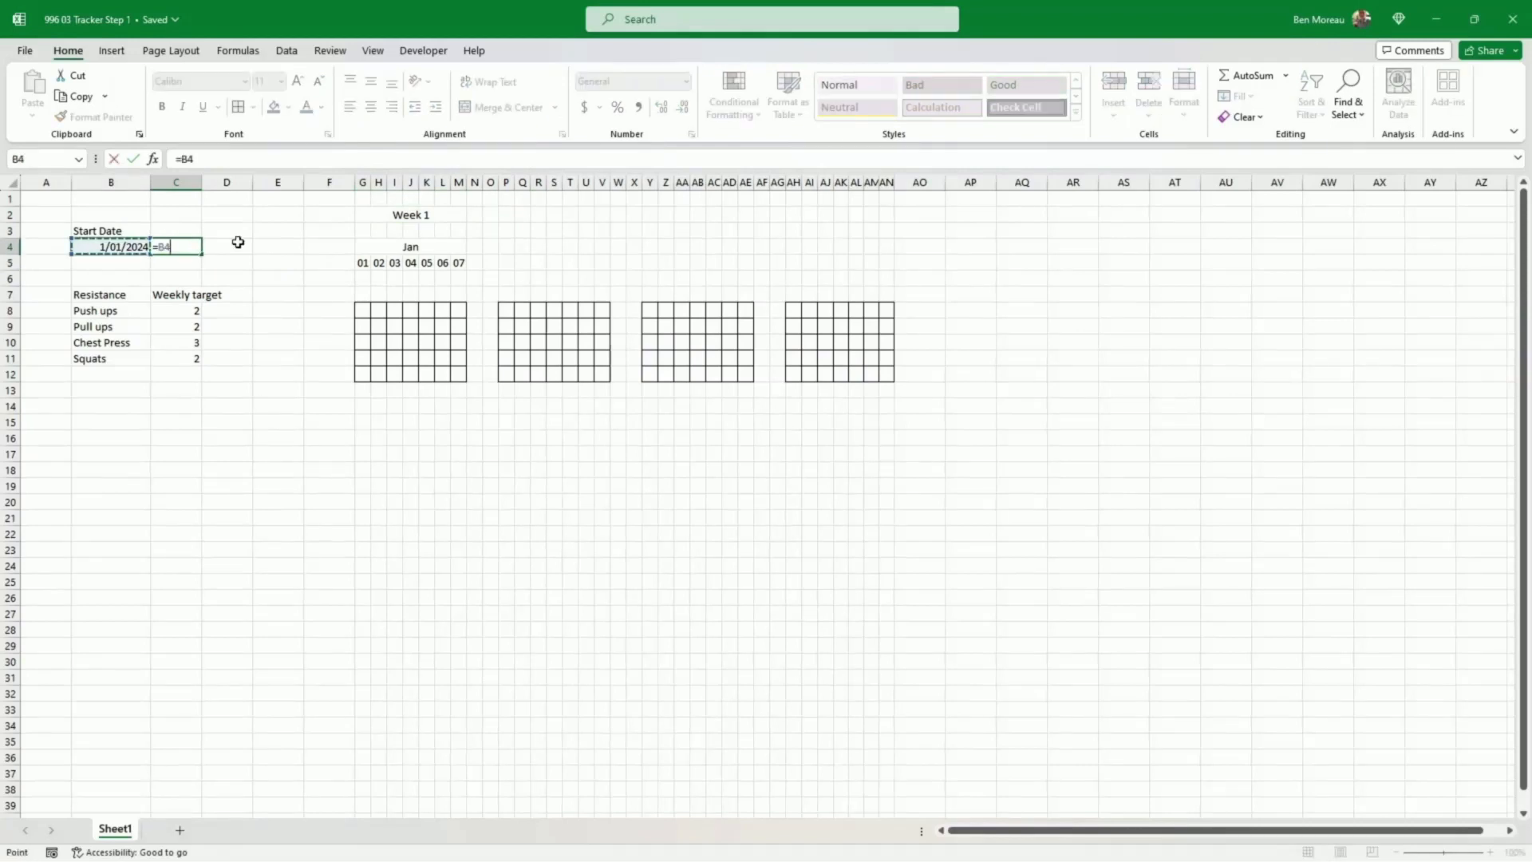
pyautogui.press('Return')
pyautogui.press('Up')
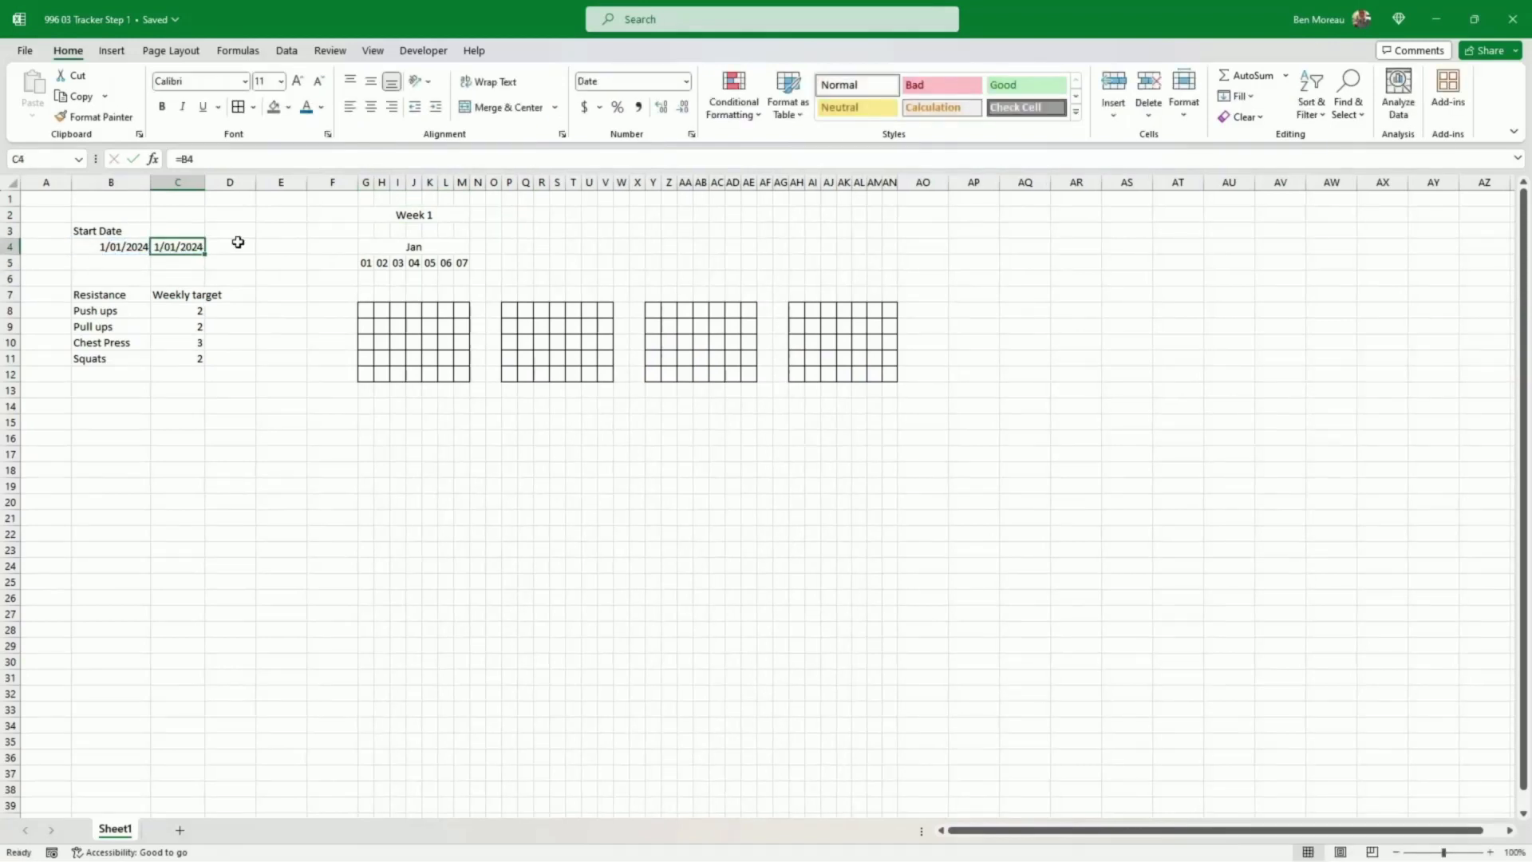
# Step: Apply the custom number format dddd to C4 so it shows the full weekday name
pyautogui.rightClick(179, 249)
pyautogui.click(240, 641)
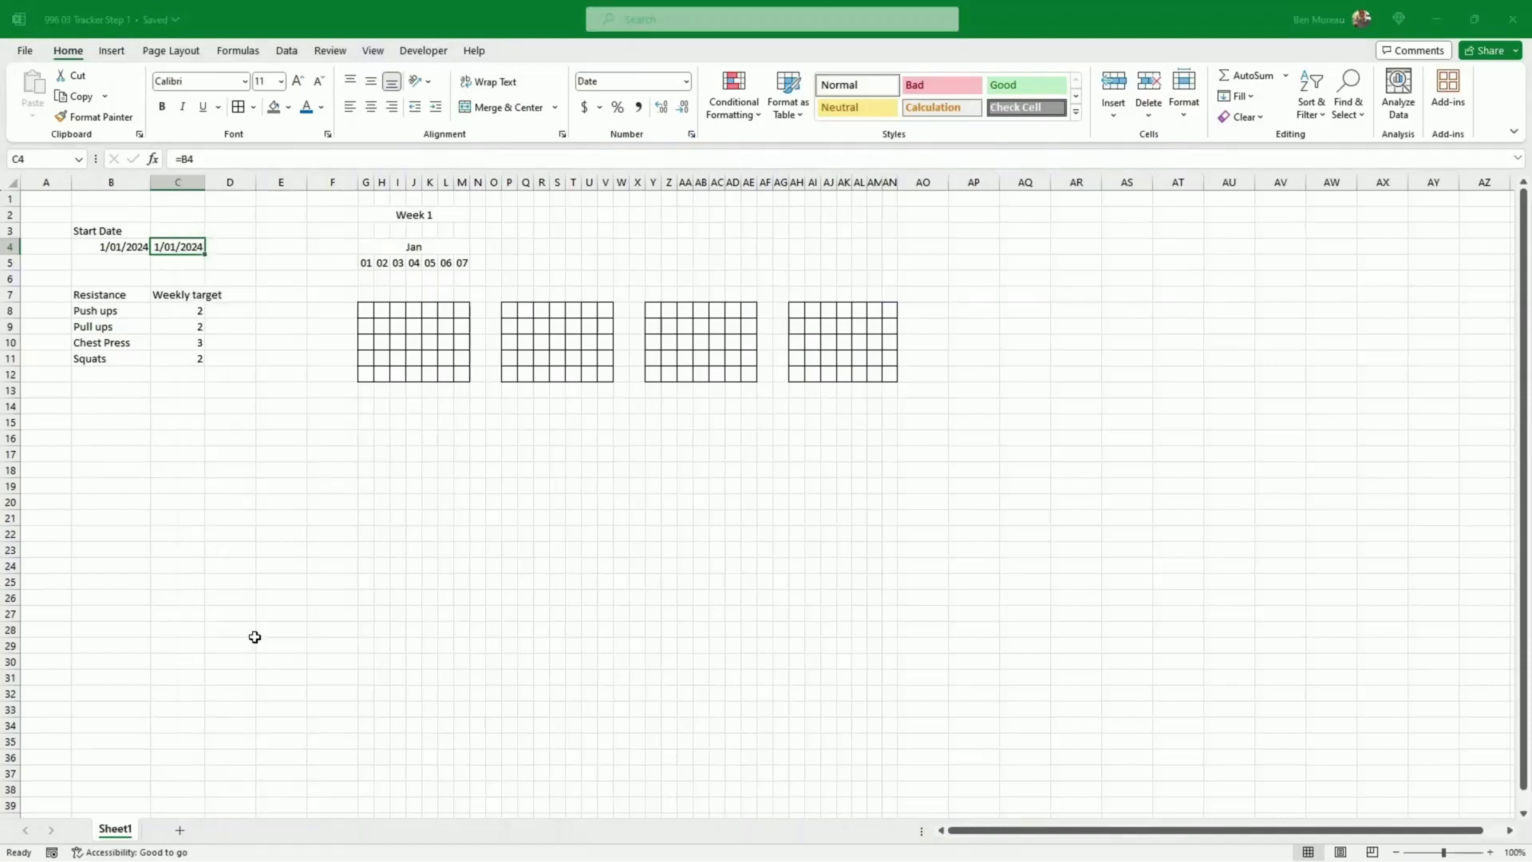
pyautogui.click(88, 622)
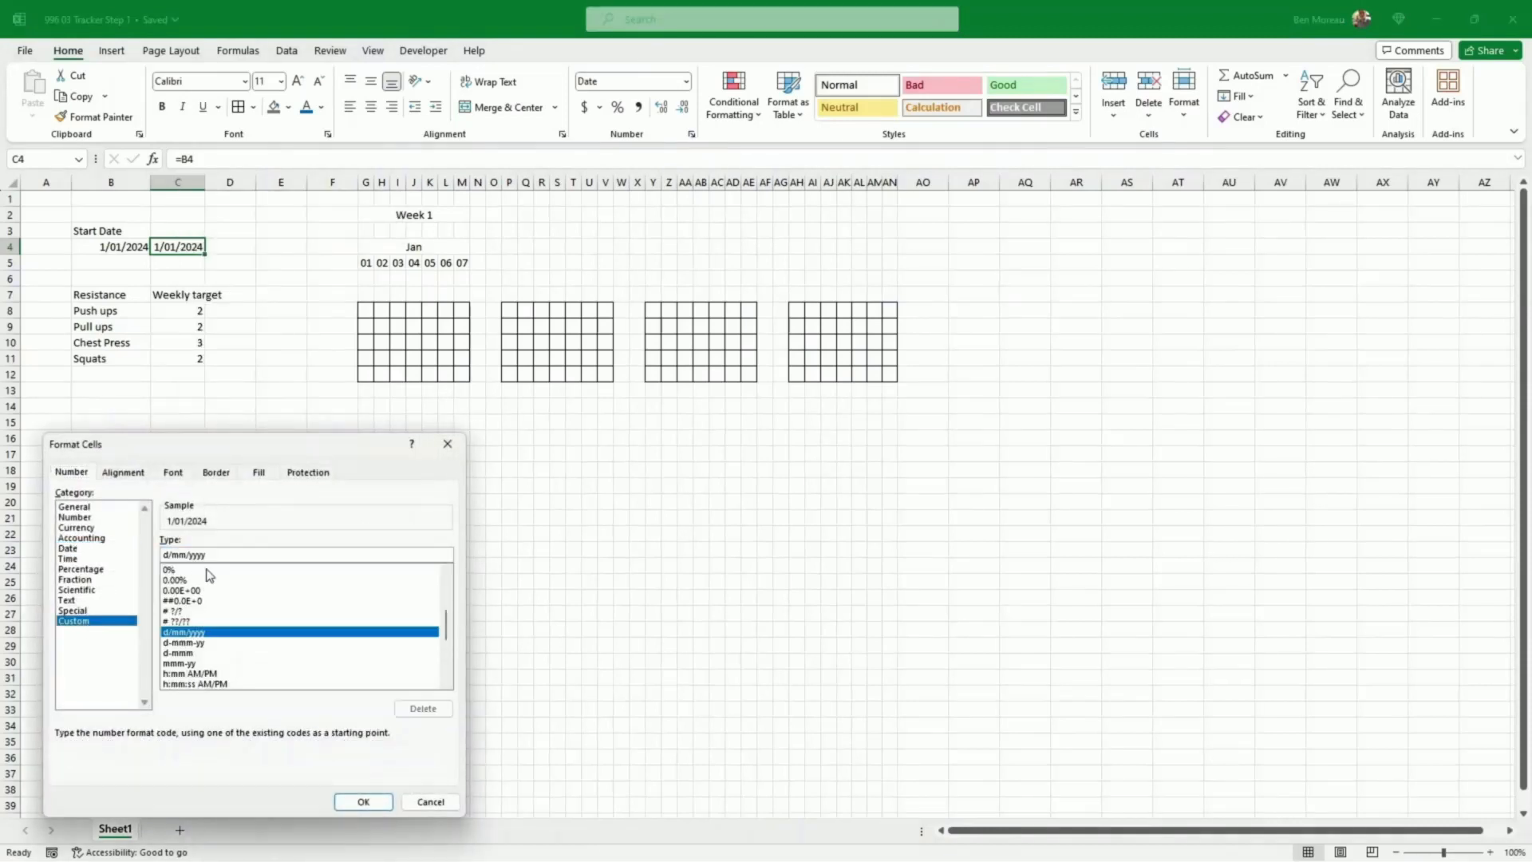
pyautogui.write('dddd')
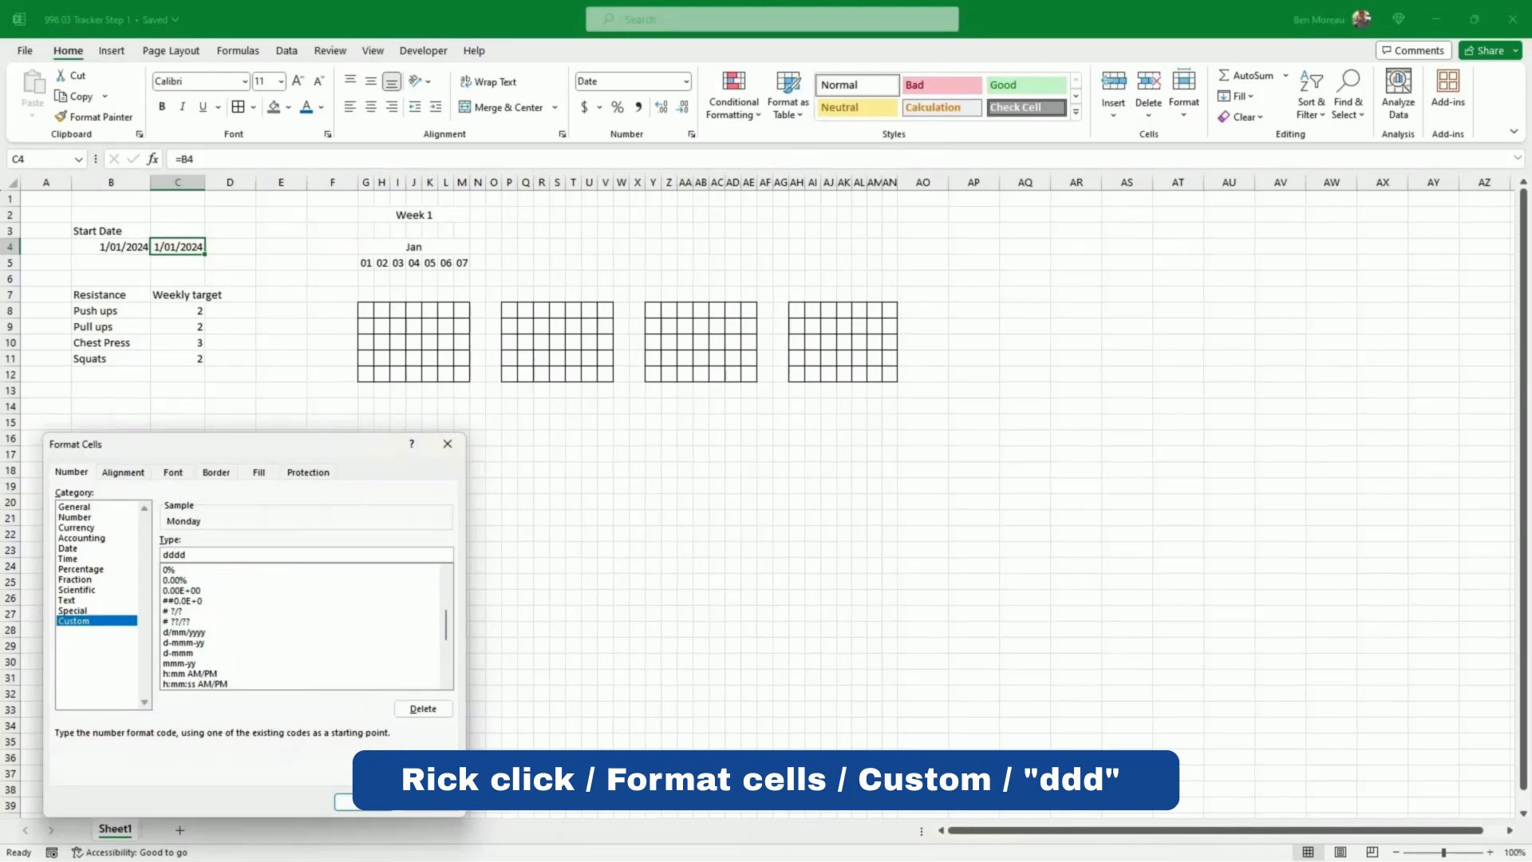
pyautogui.press('Return')
pyautogui.click(214, 375)
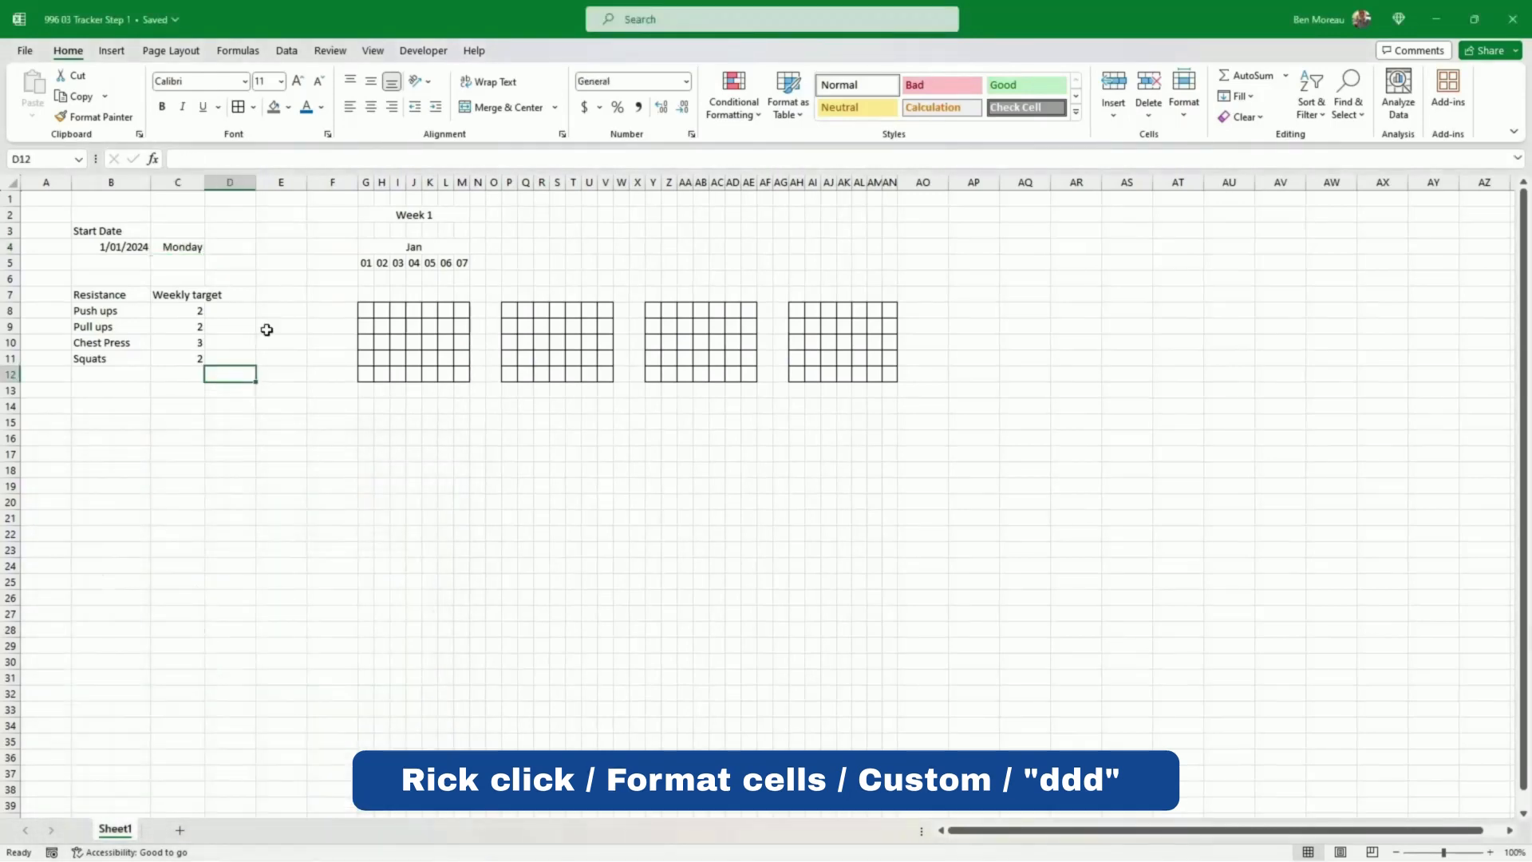
# Step: Start the second week's dates by entering =M5+1 in P5
pyautogui.click(507, 264)
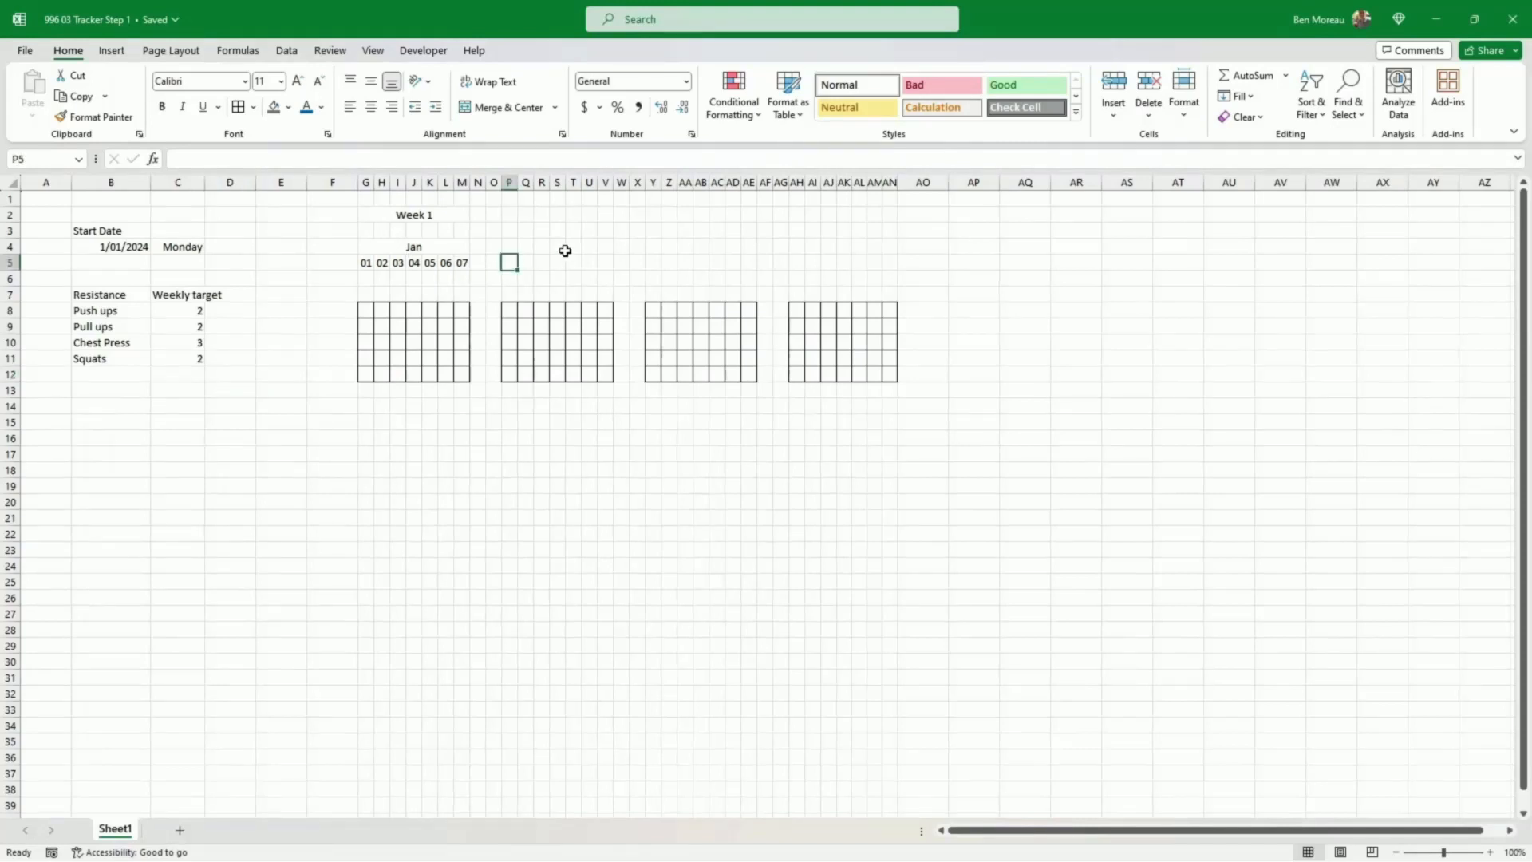
pyautogui.write('=')
pyautogui.press('Left')
pyautogui.press('Left')
pyautogui.press('Left')
pyautogui.write('+')
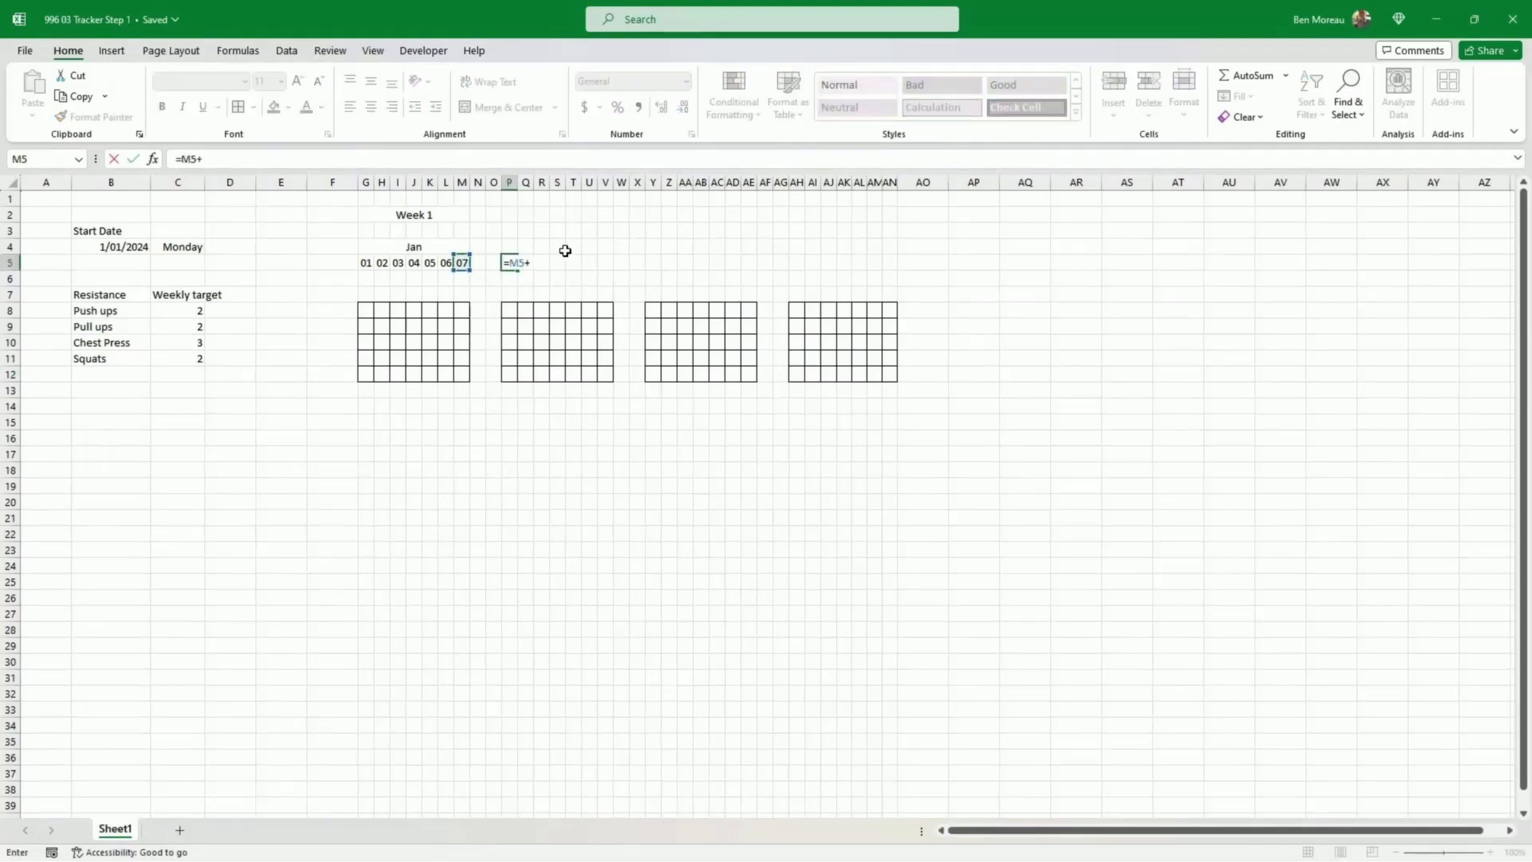
pyautogui.write('1')
pyautogui.press('Return')
# Step: Enter =P5+1 in Q5 and fill the formula across to V5 for the second week
pyautogui.press('Up')
pyautogui.press('Right')
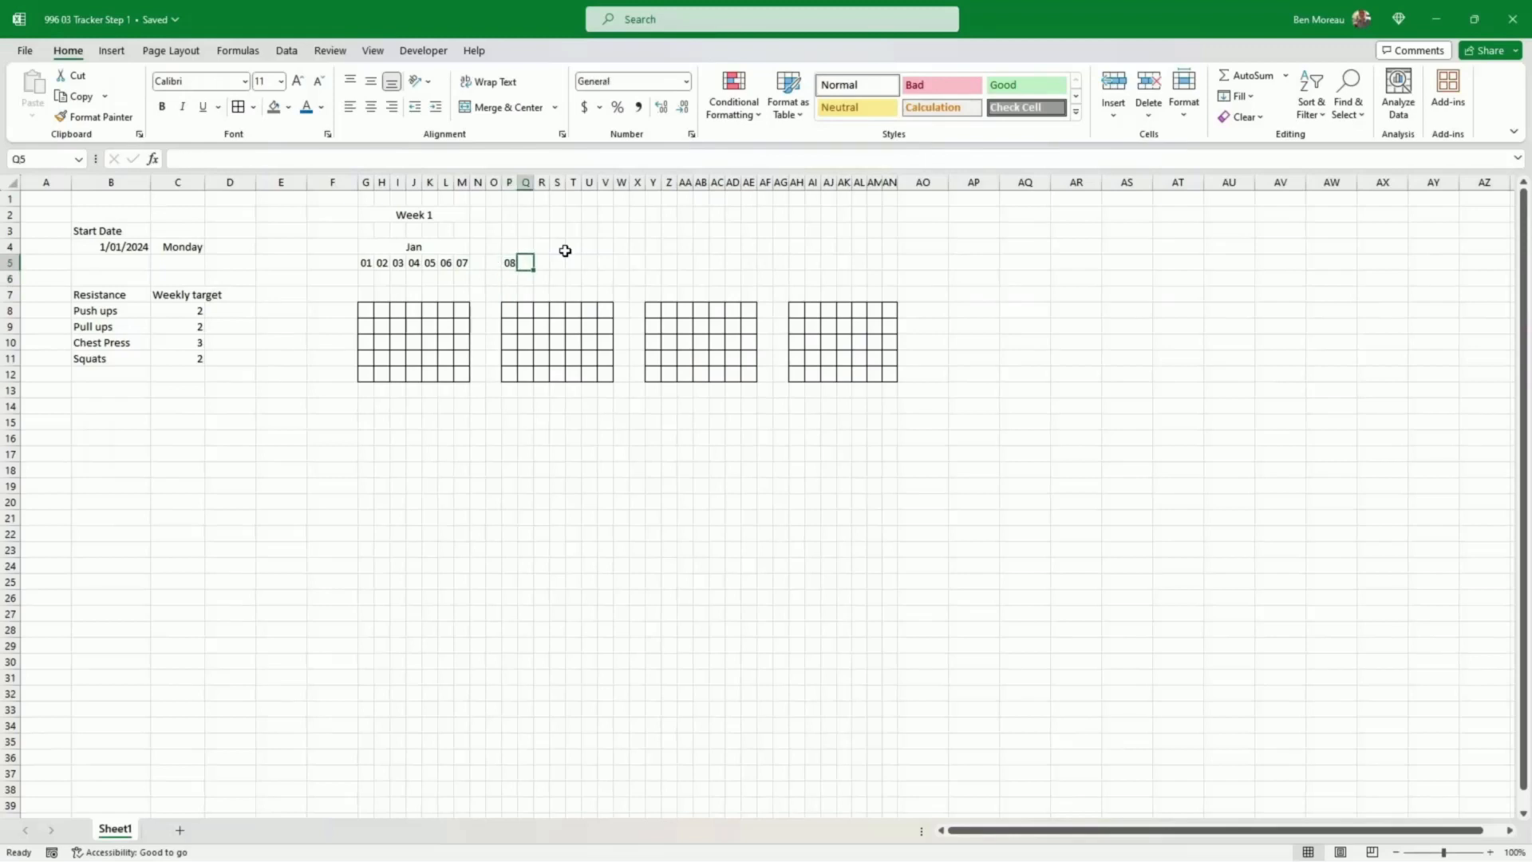
pyautogui.write('=')
pyautogui.press('Left')
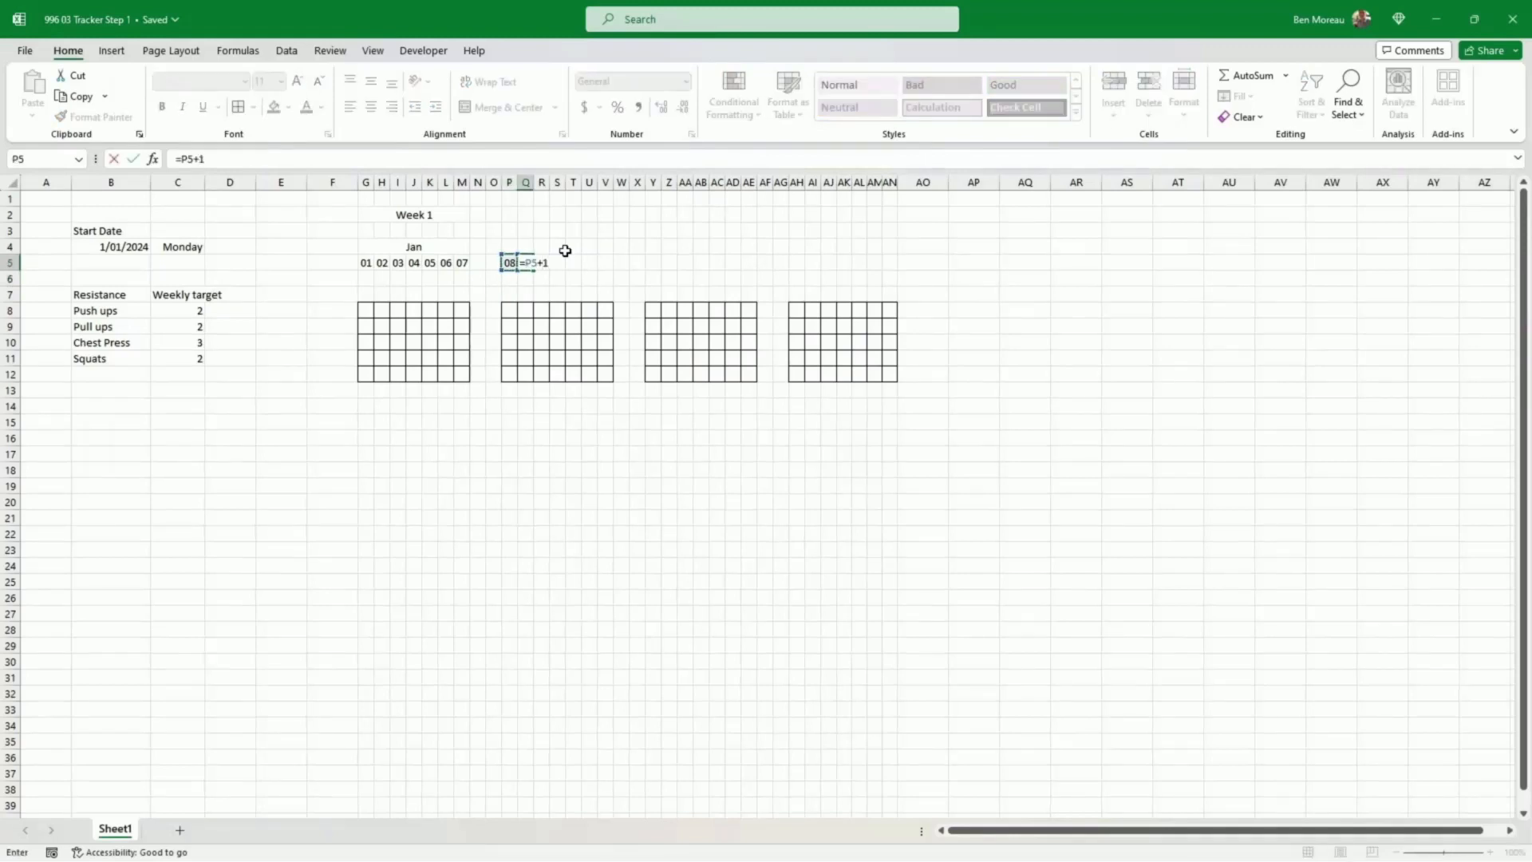
pyautogui.write('+1')
pyautogui.press('Return')
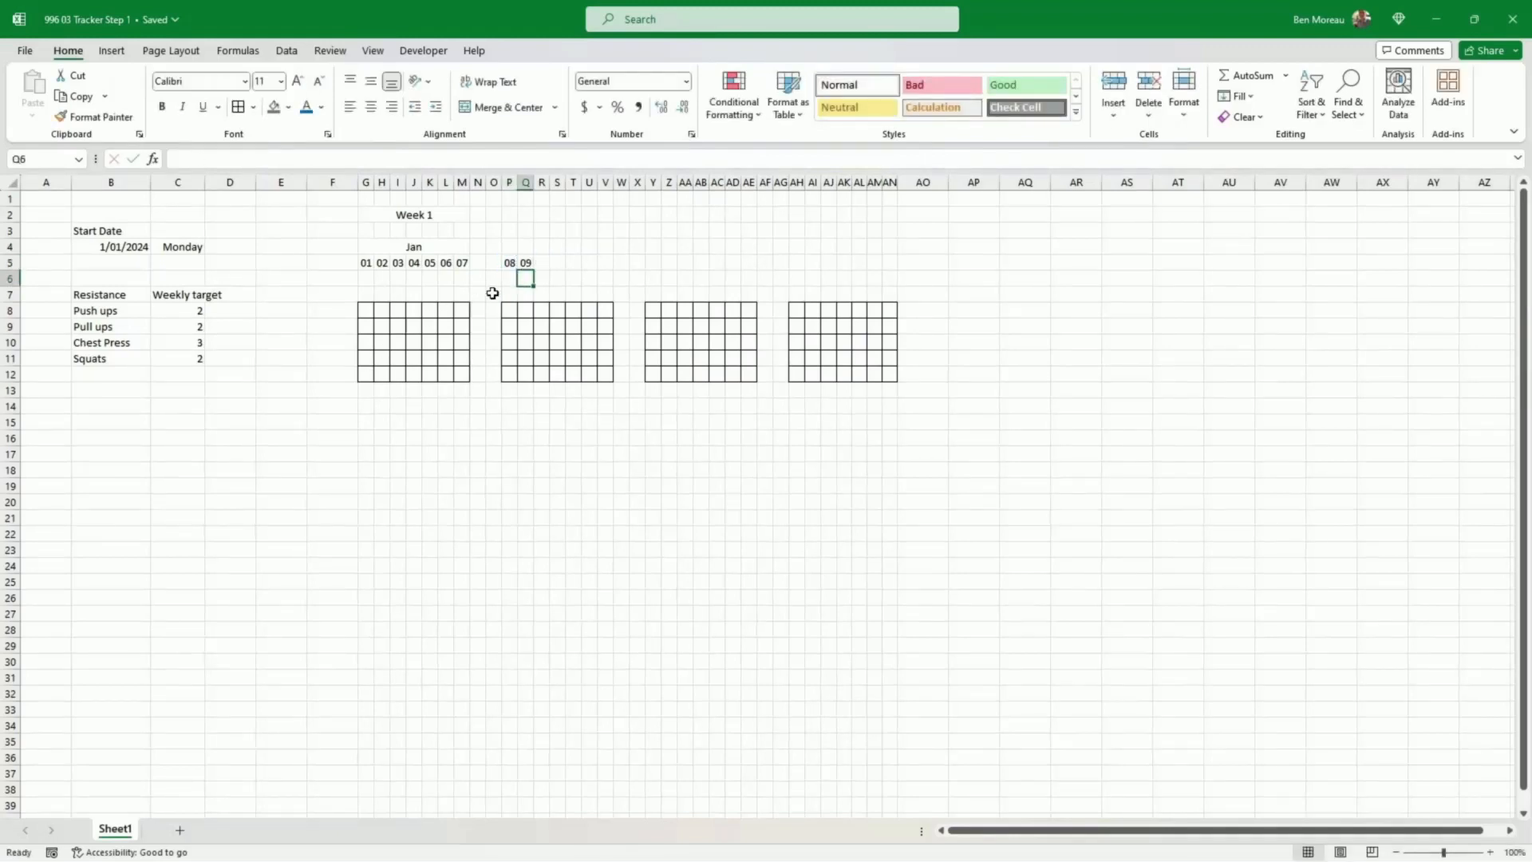
pyautogui.click(524, 264)
pyautogui.moveTo(533, 269); pyautogui.dragTo(610, 270)
pyautogui.click(591, 266)
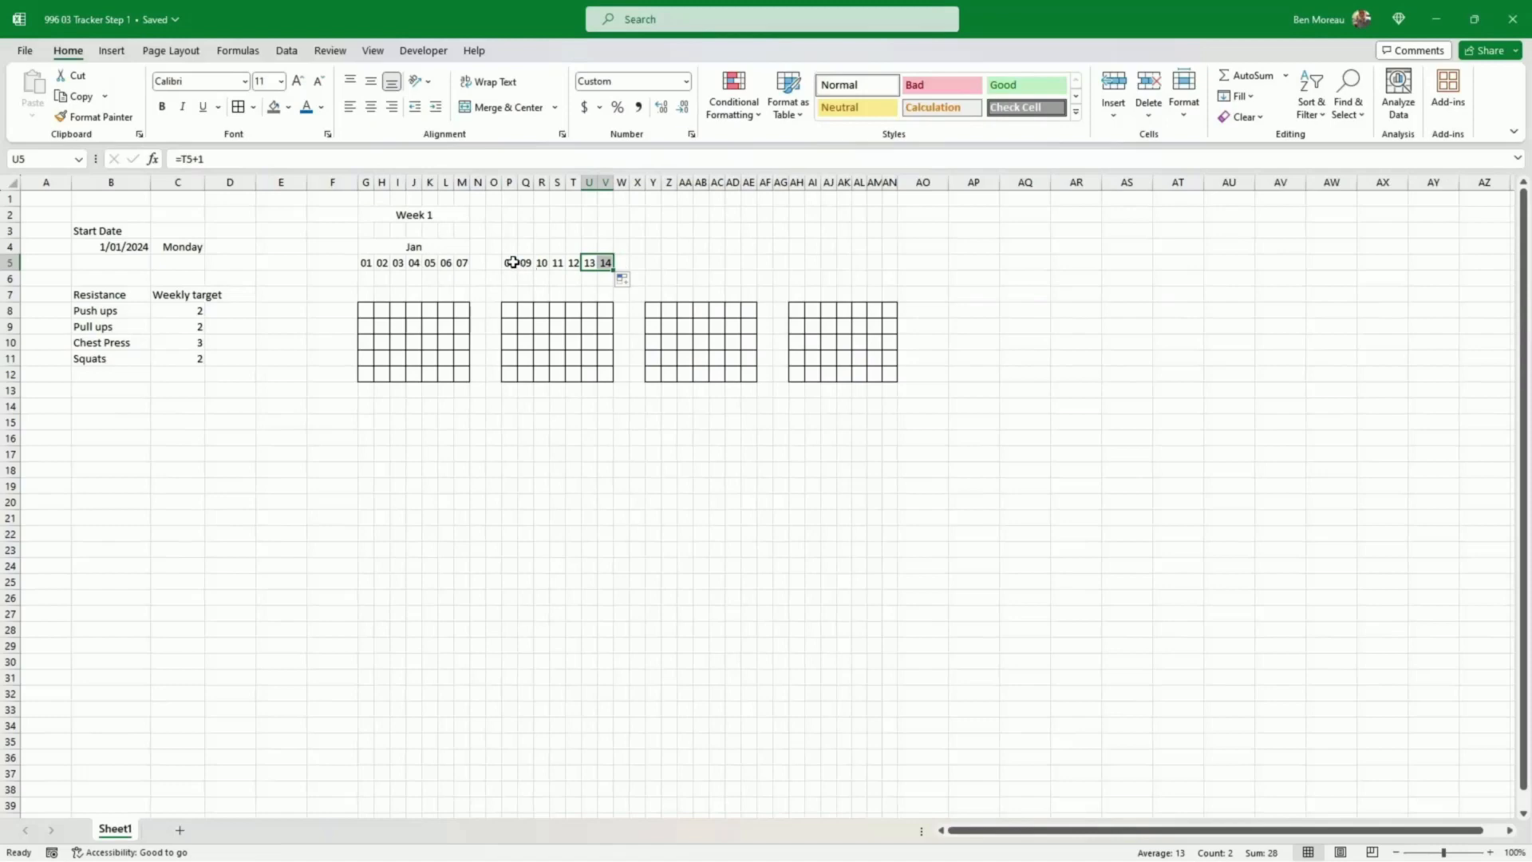
# Step: Copy the second week's dates in P5:V5 to the third and fourth weeks, starting at Y5 and AH5
pyautogui.moveTo(513, 262); pyautogui.dragTo(597, 260)
pyautogui.hotkey('ctrl', 'c')
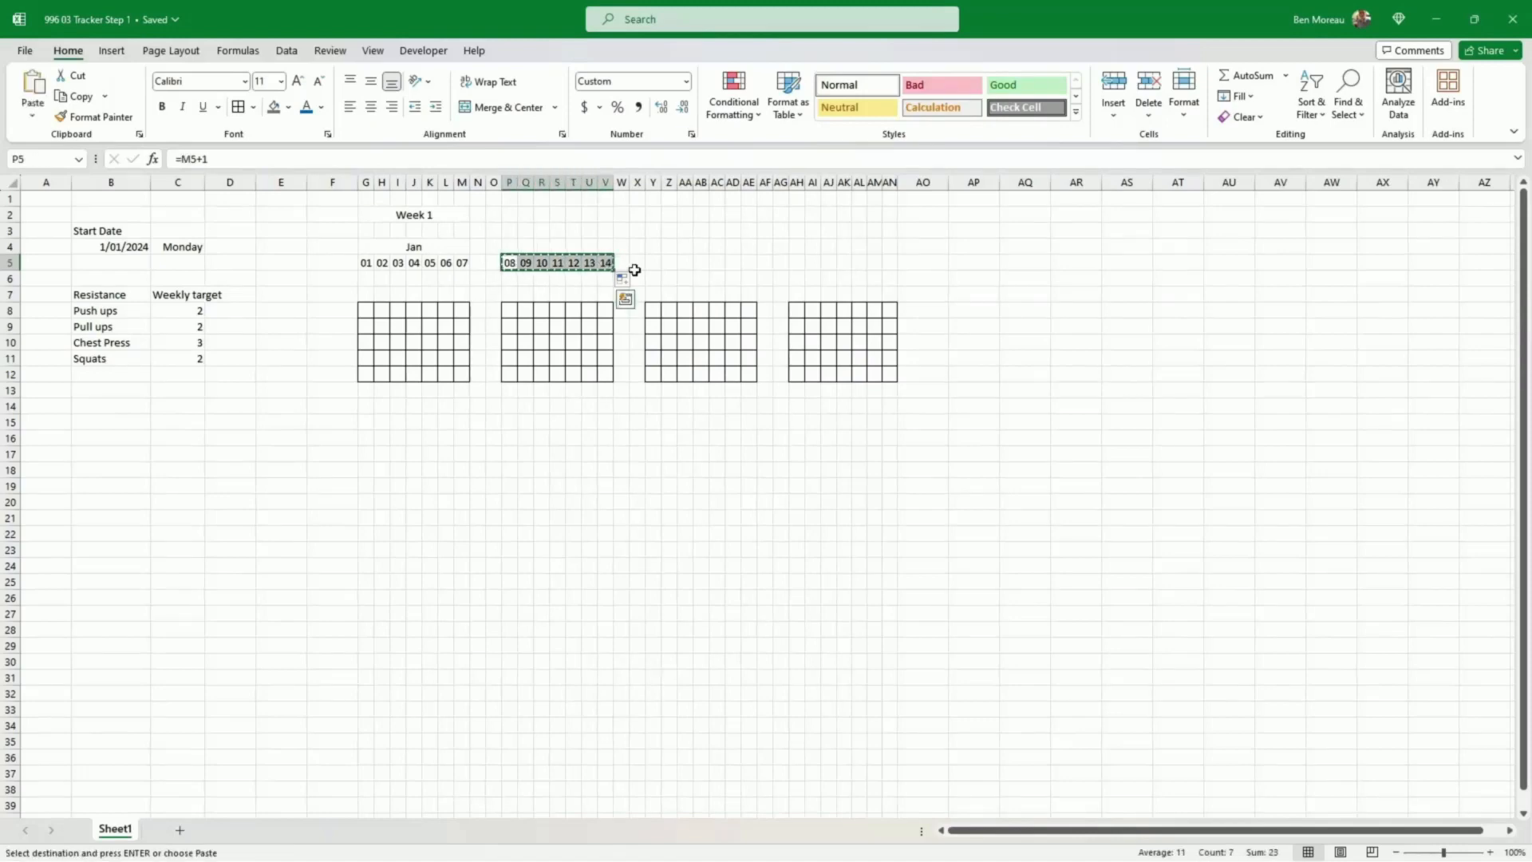
pyautogui.click(653, 263)
pyautogui.hotkey('ctrl', 'v')
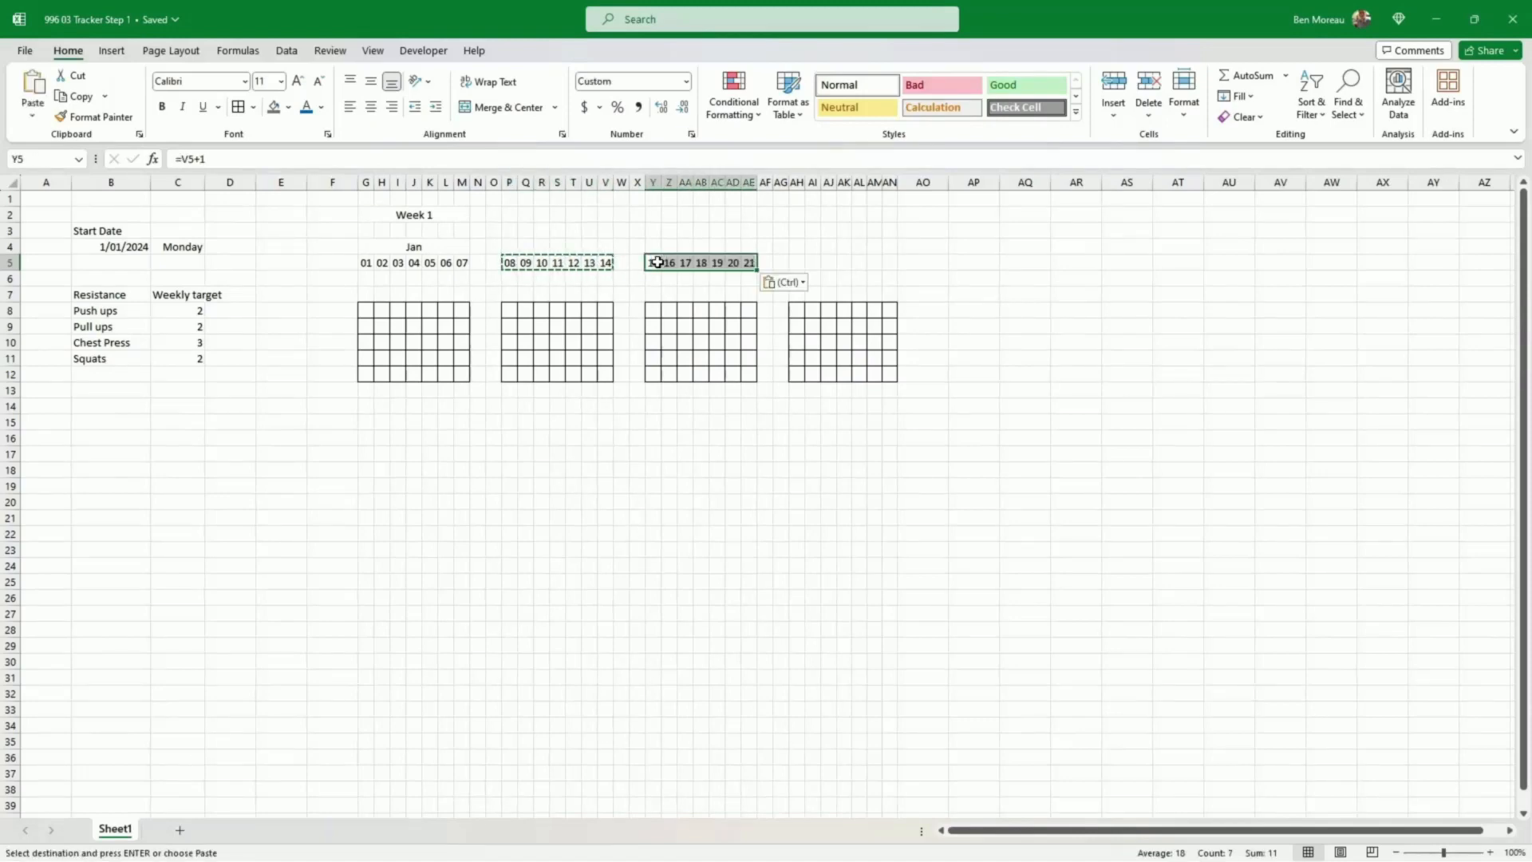
pyautogui.click(794, 264)
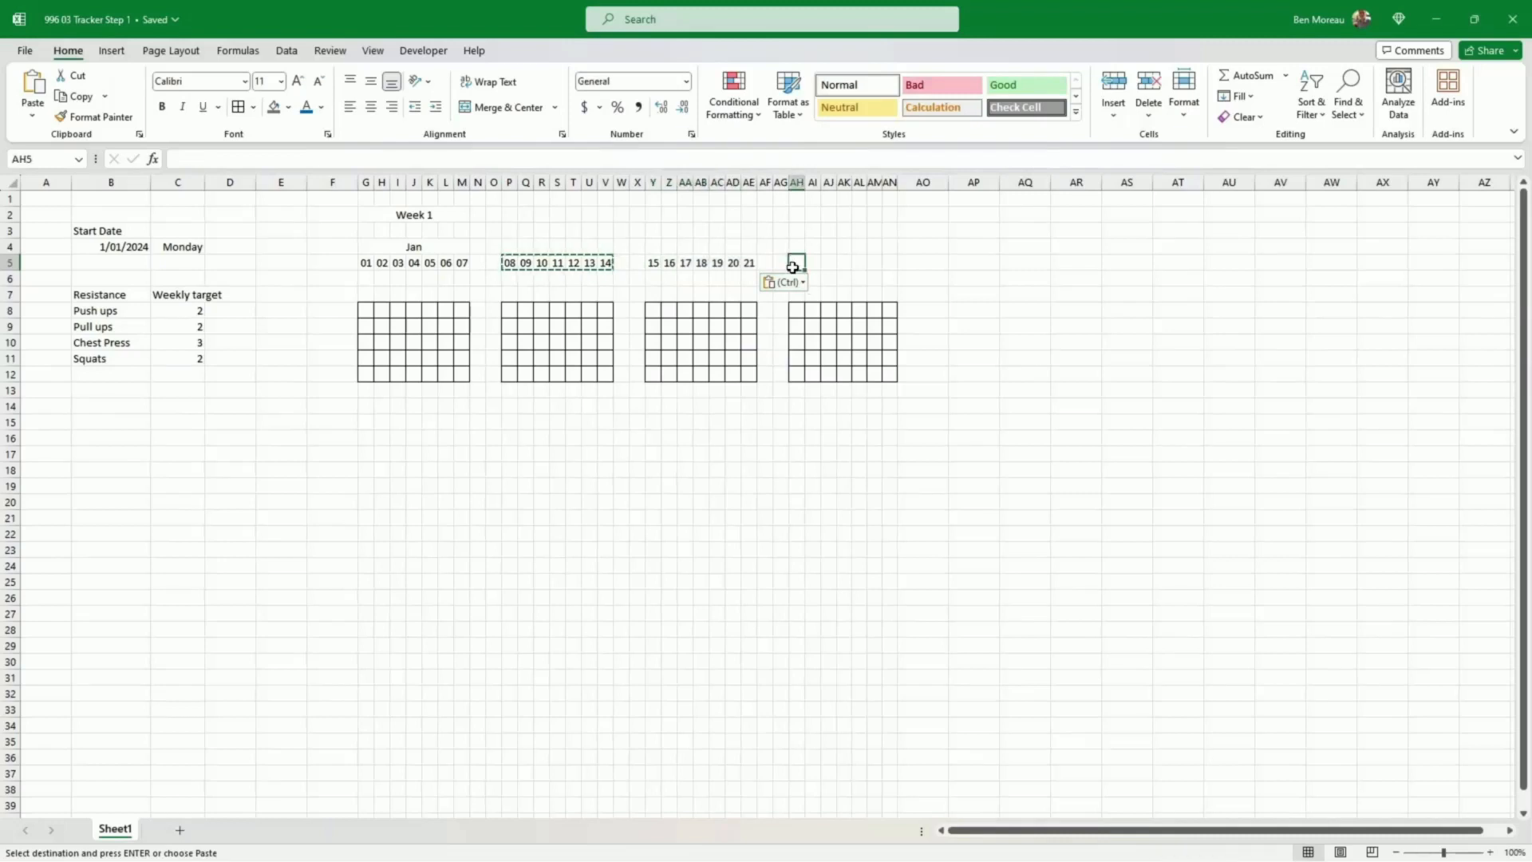
pyautogui.hotkey('ctrl', 'v')
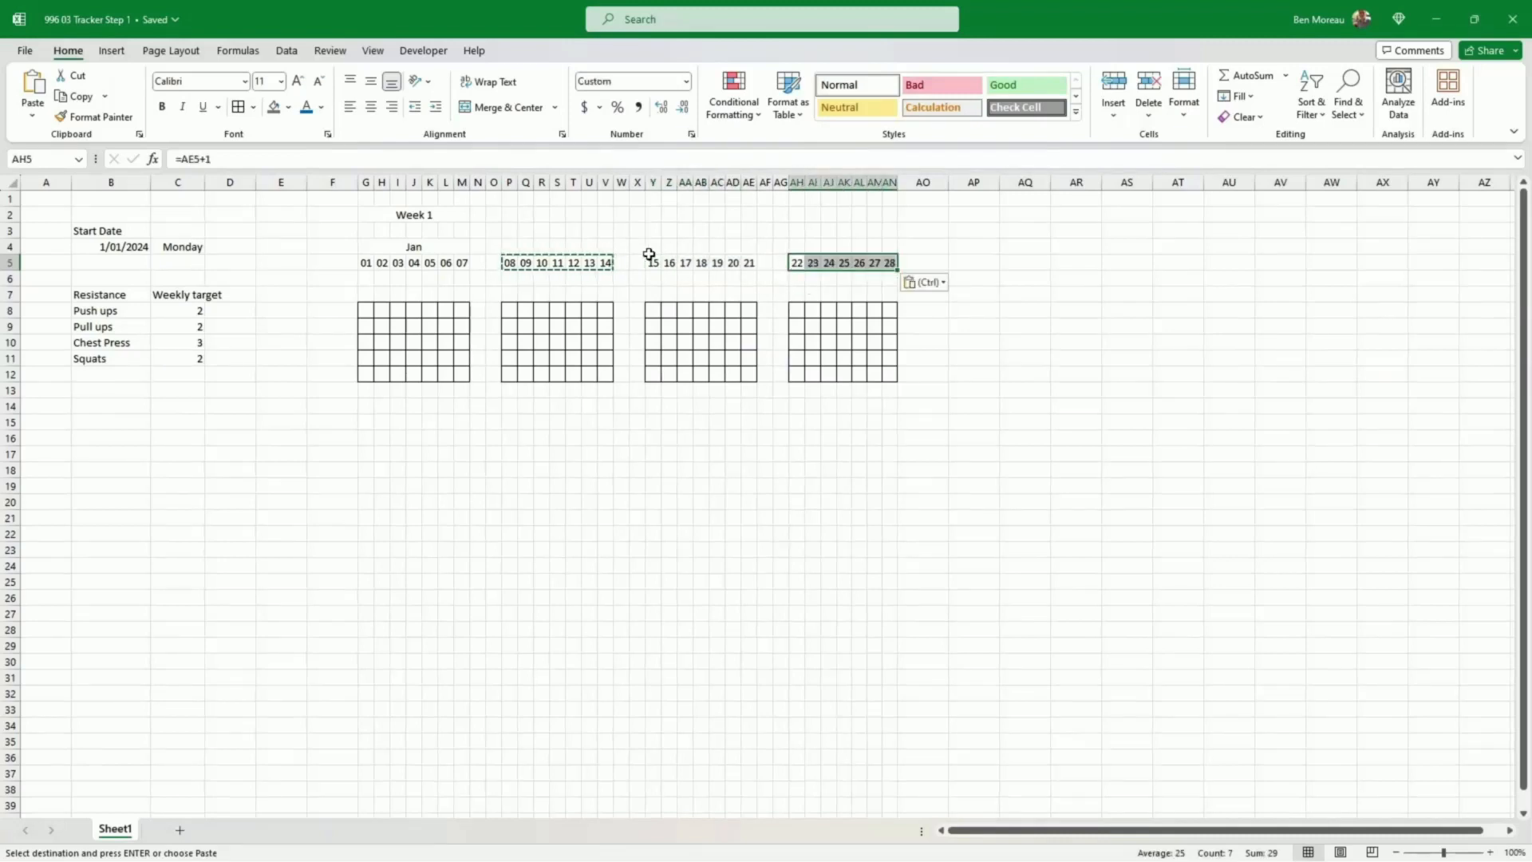
# Step: Enter =P5 in P4 and merge and center it across P4:V4 above the second week
pyautogui.click(415, 247)
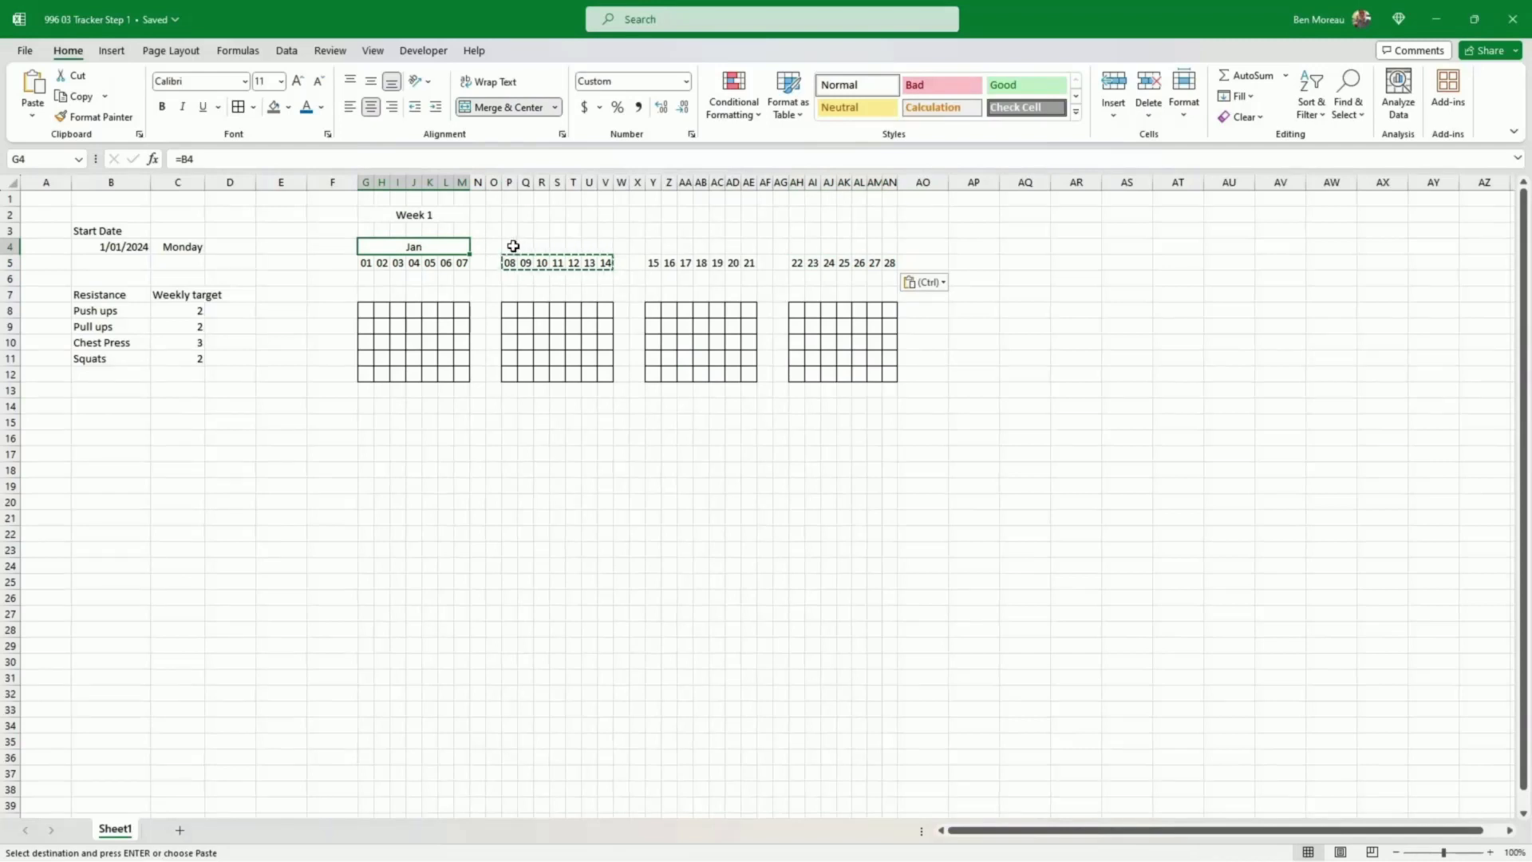
pyautogui.click(513, 246)
pyautogui.press('Return')
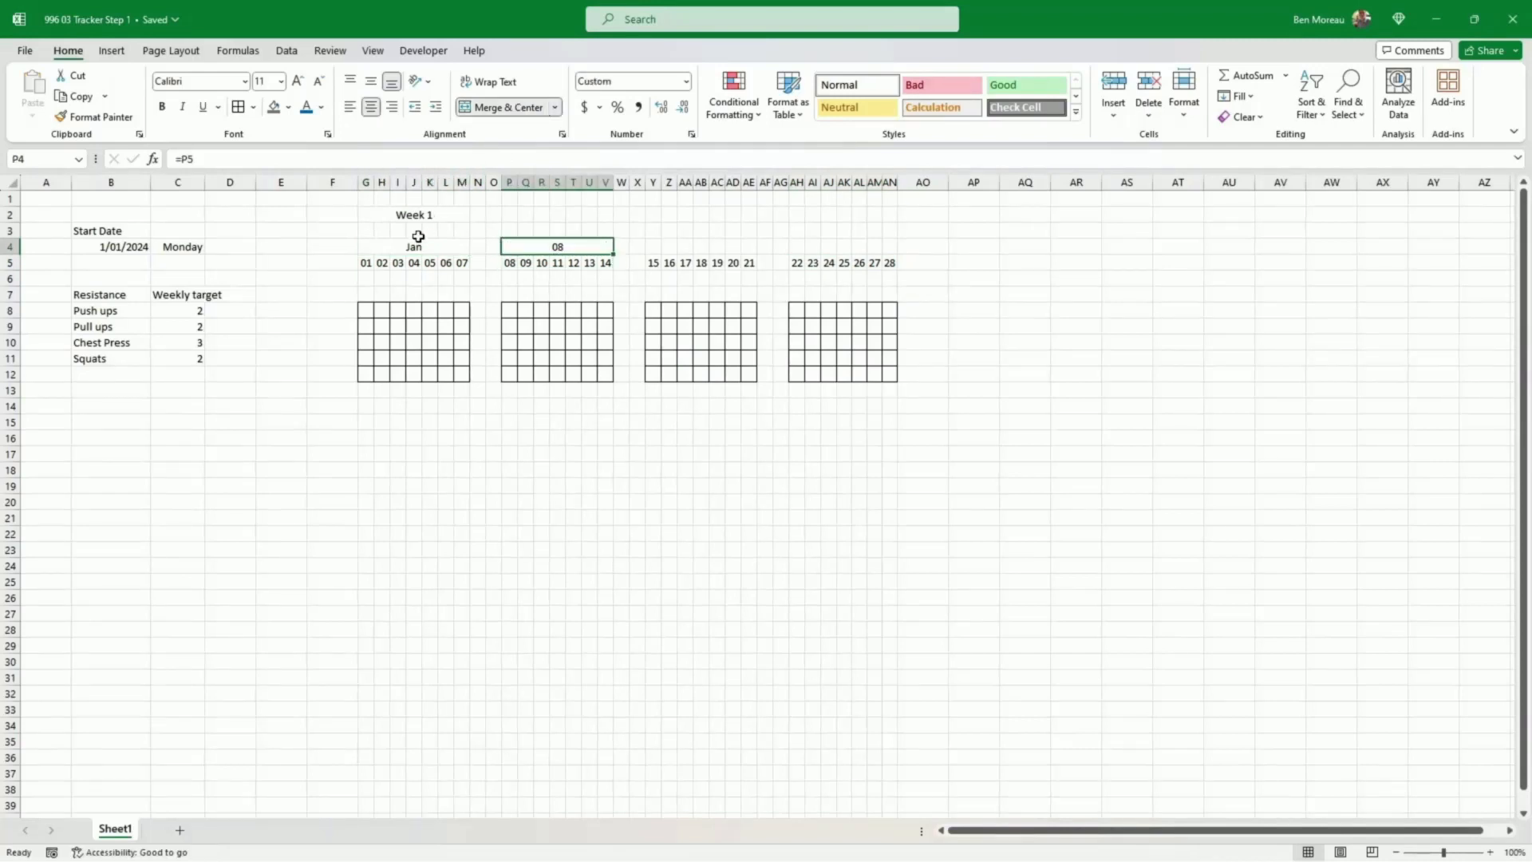
# Step: Copy the month formatting from the first week's merged header to the second week's with Format Painter
pyautogui.click(418, 245)
pyautogui.click(93, 116)
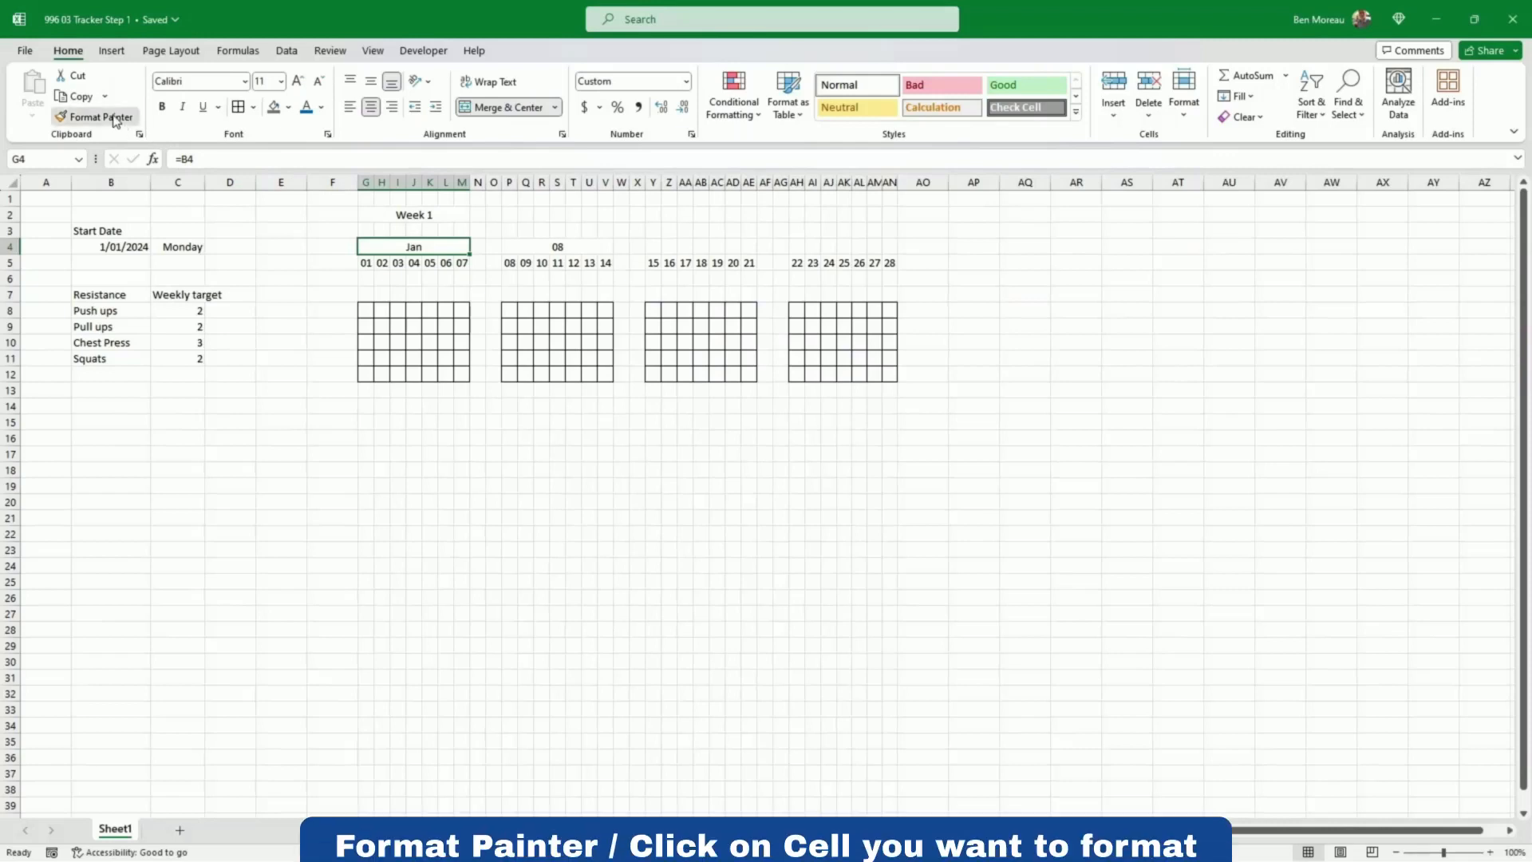
pyautogui.click(562, 243)
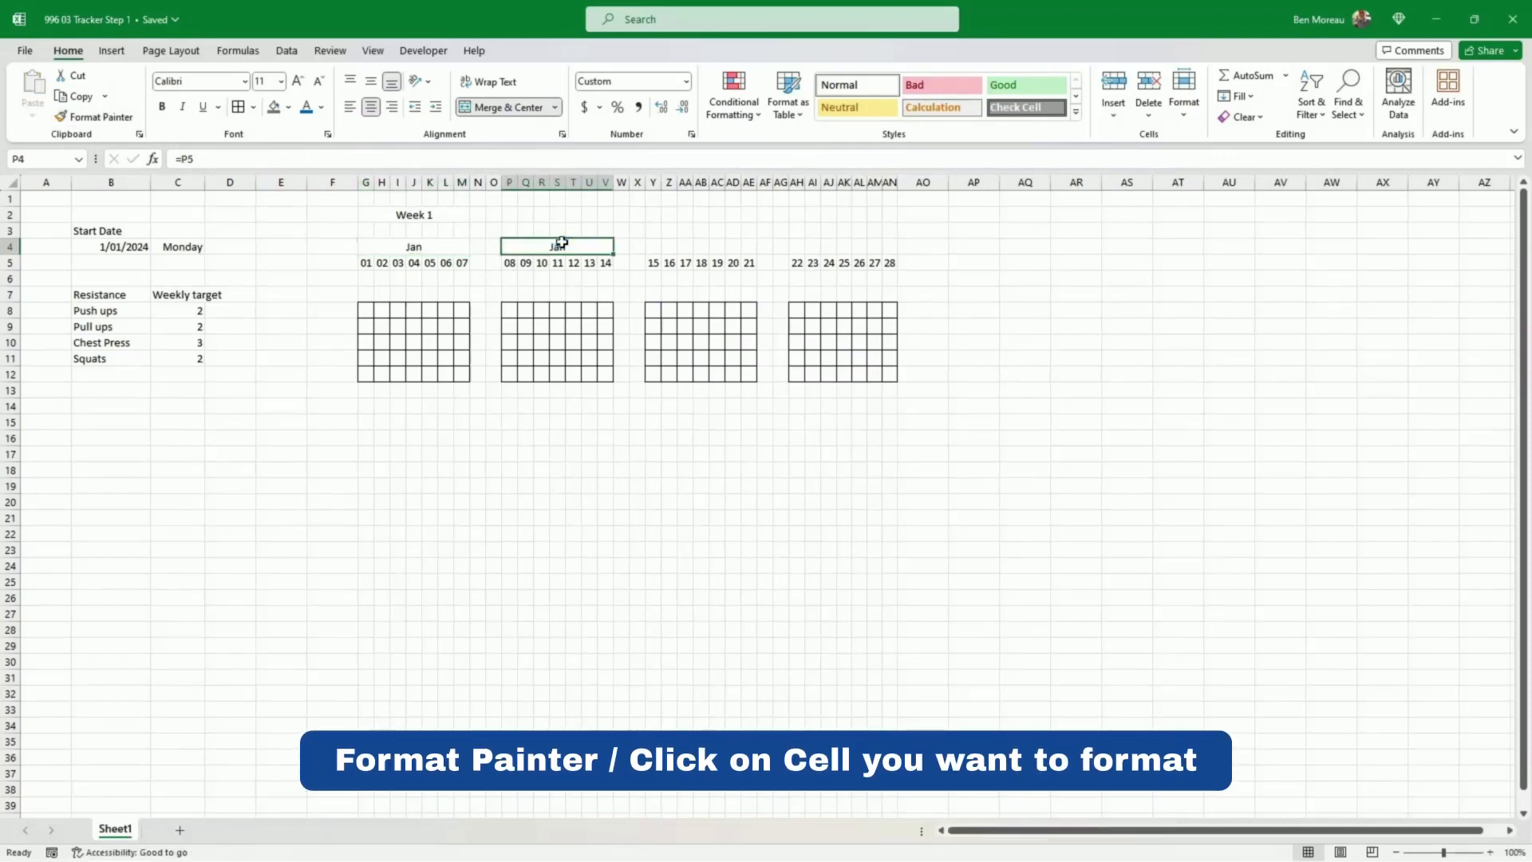
# Step: Copy the second week's month header to Y4 and AH4 above the third and fourth weeks
pyautogui.hotkey('ctrl', 'c')
pyautogui.click(701, 246)
pyautogui.hotkey('ctrl', 'v')
pyautogui.click(799, 246)
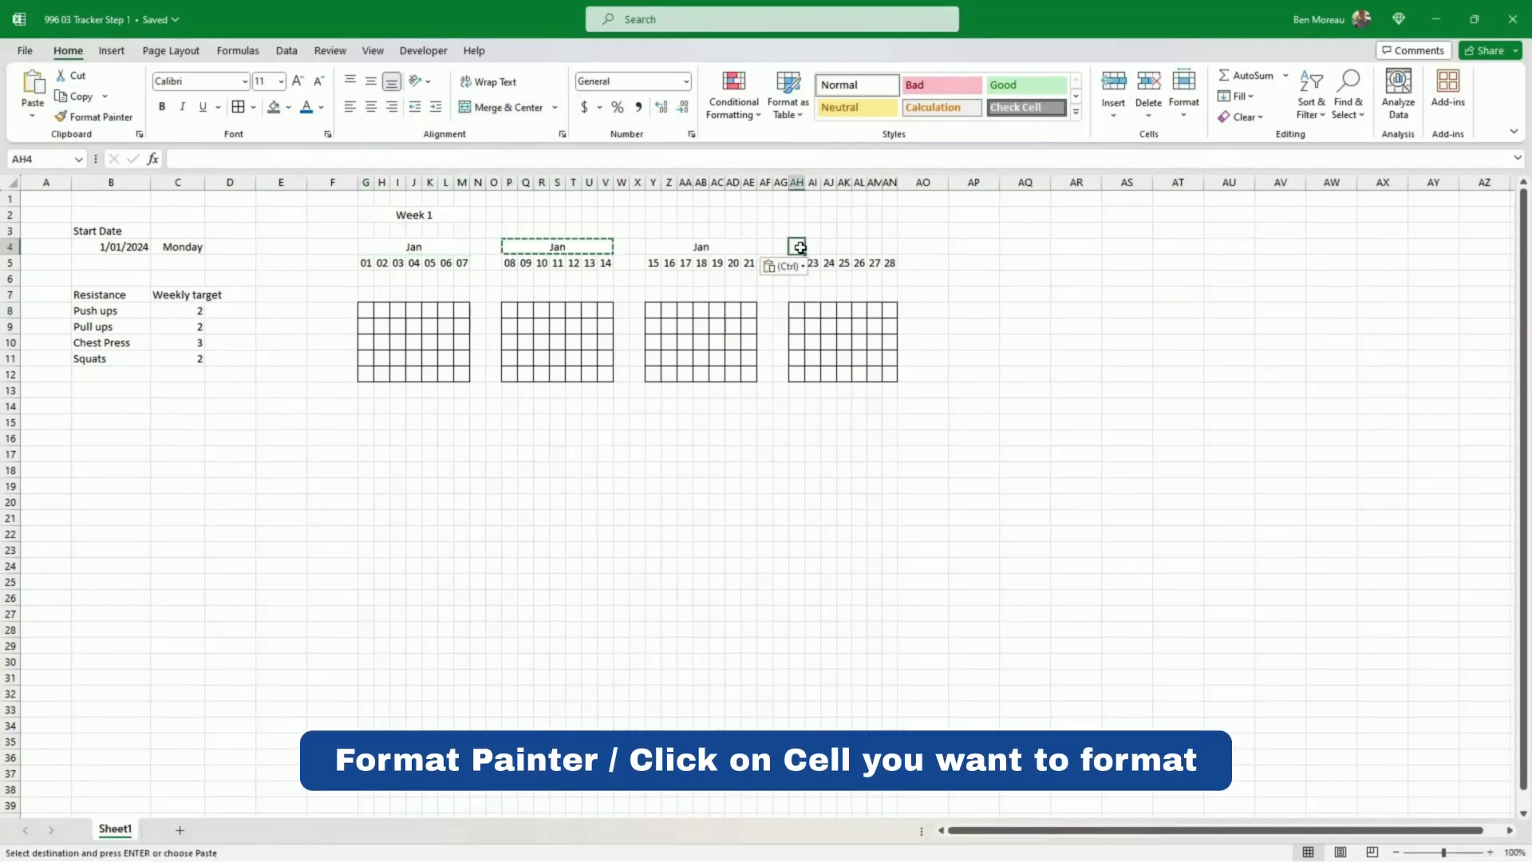
pyautogui.hotkey('ctrl', 'v')
# Step: Change the start date in B4 to 10/01/2023
pyautogui.click(105, 247)
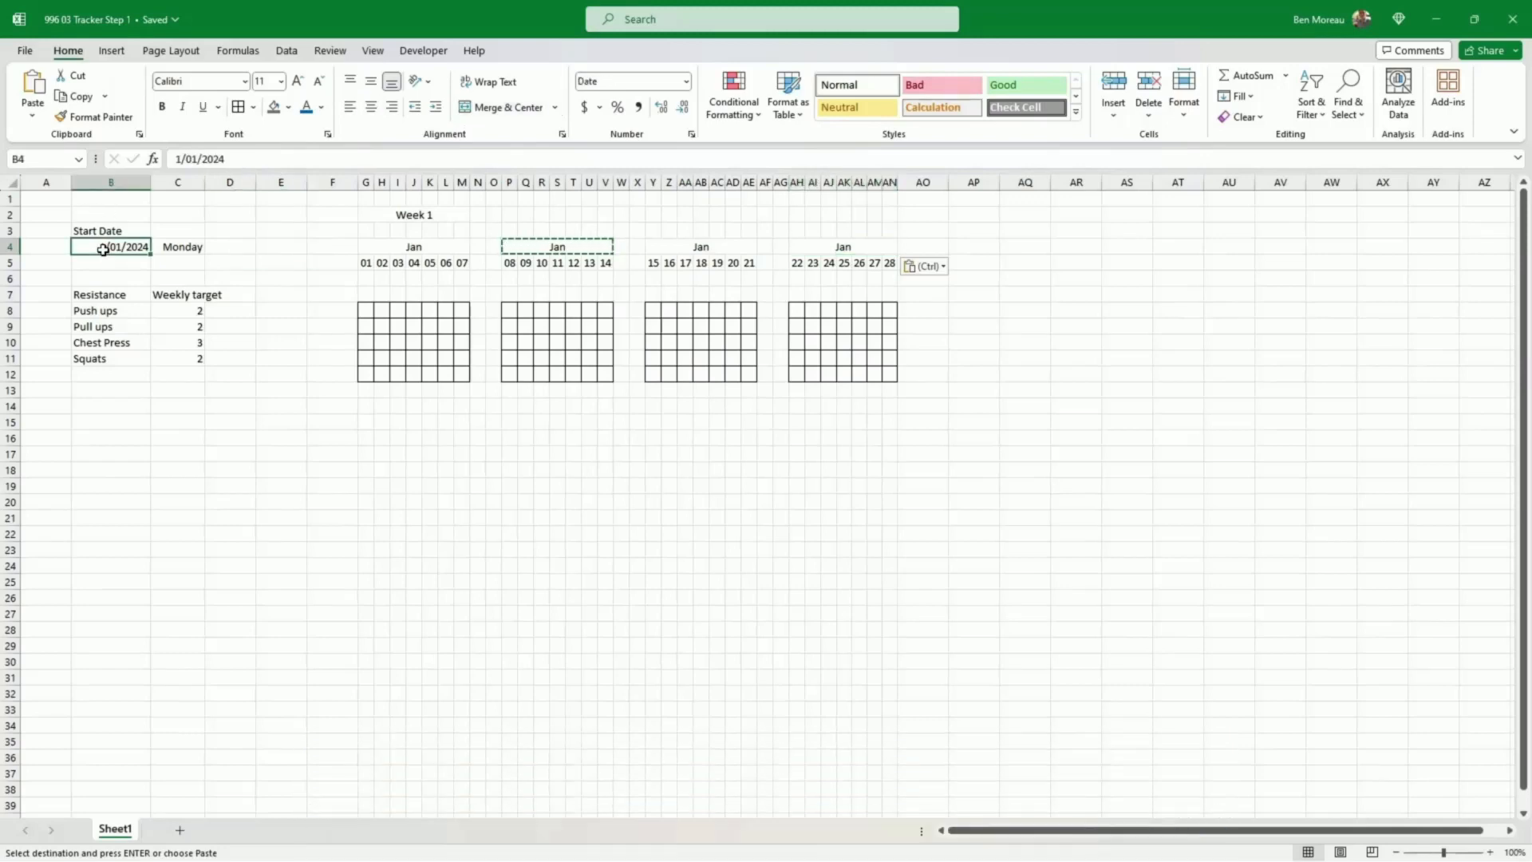
pyautogui.write('10')
pyautogui.press('Return')
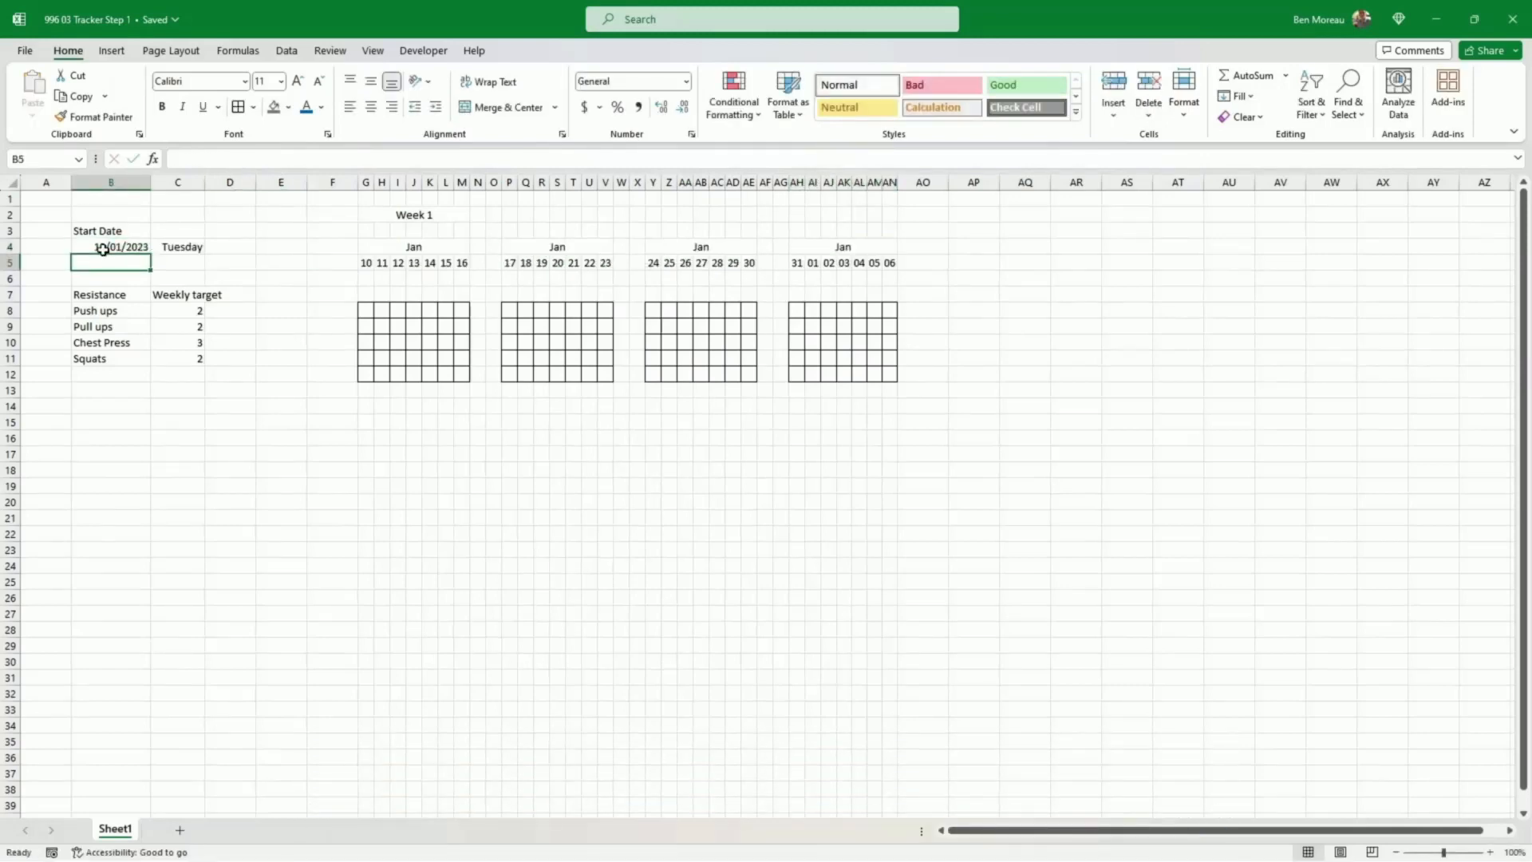
# Step: Change the start date in B4 to 15/01/2023
pyautogui.click(104, 249)
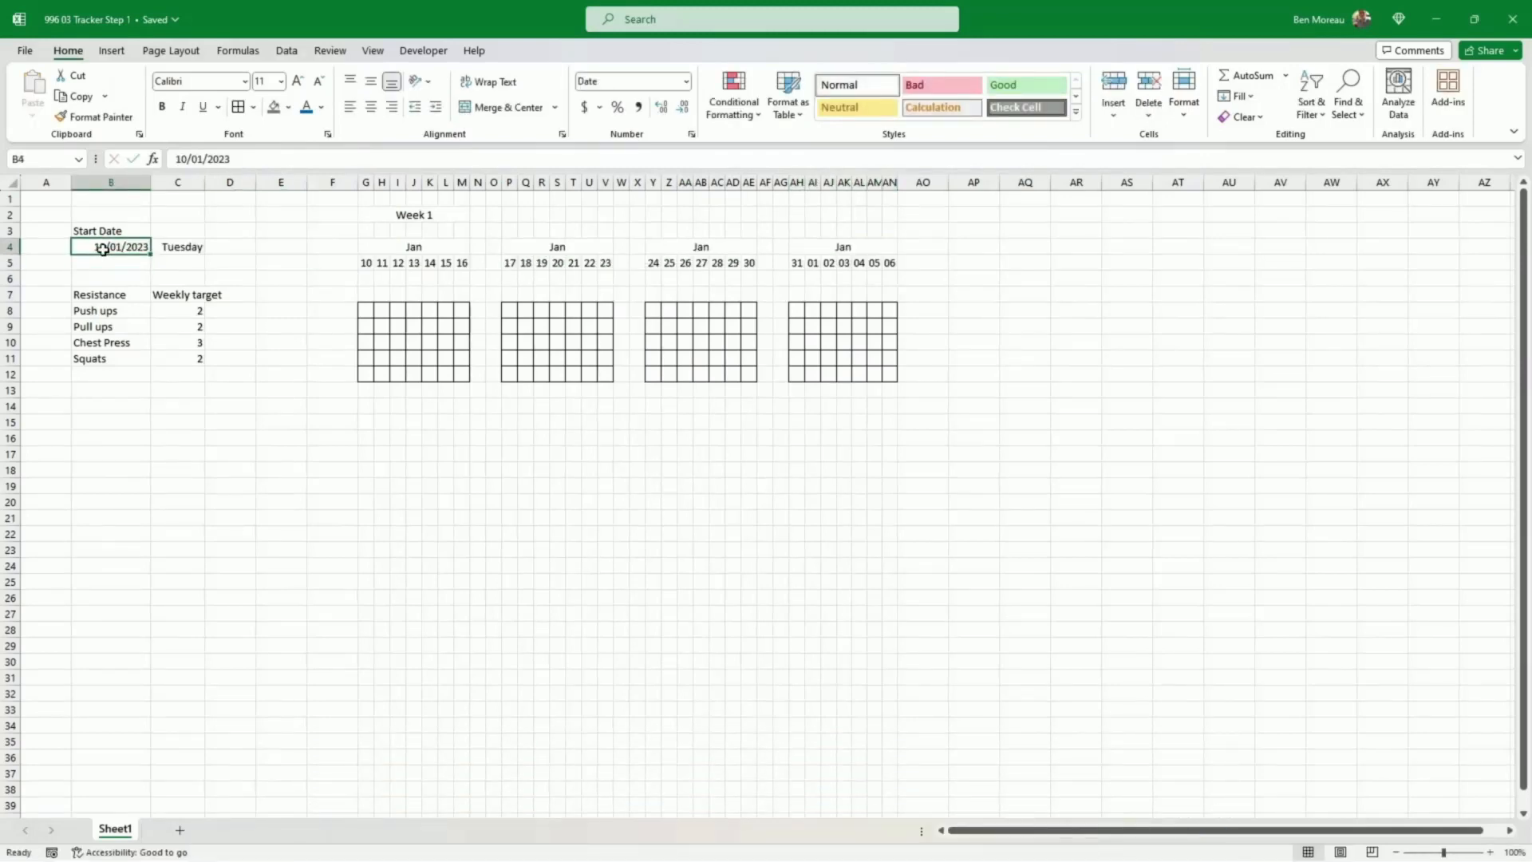
pyautogui.write('15')
pyautogui.write('/01')
pyautogui.press('Return')
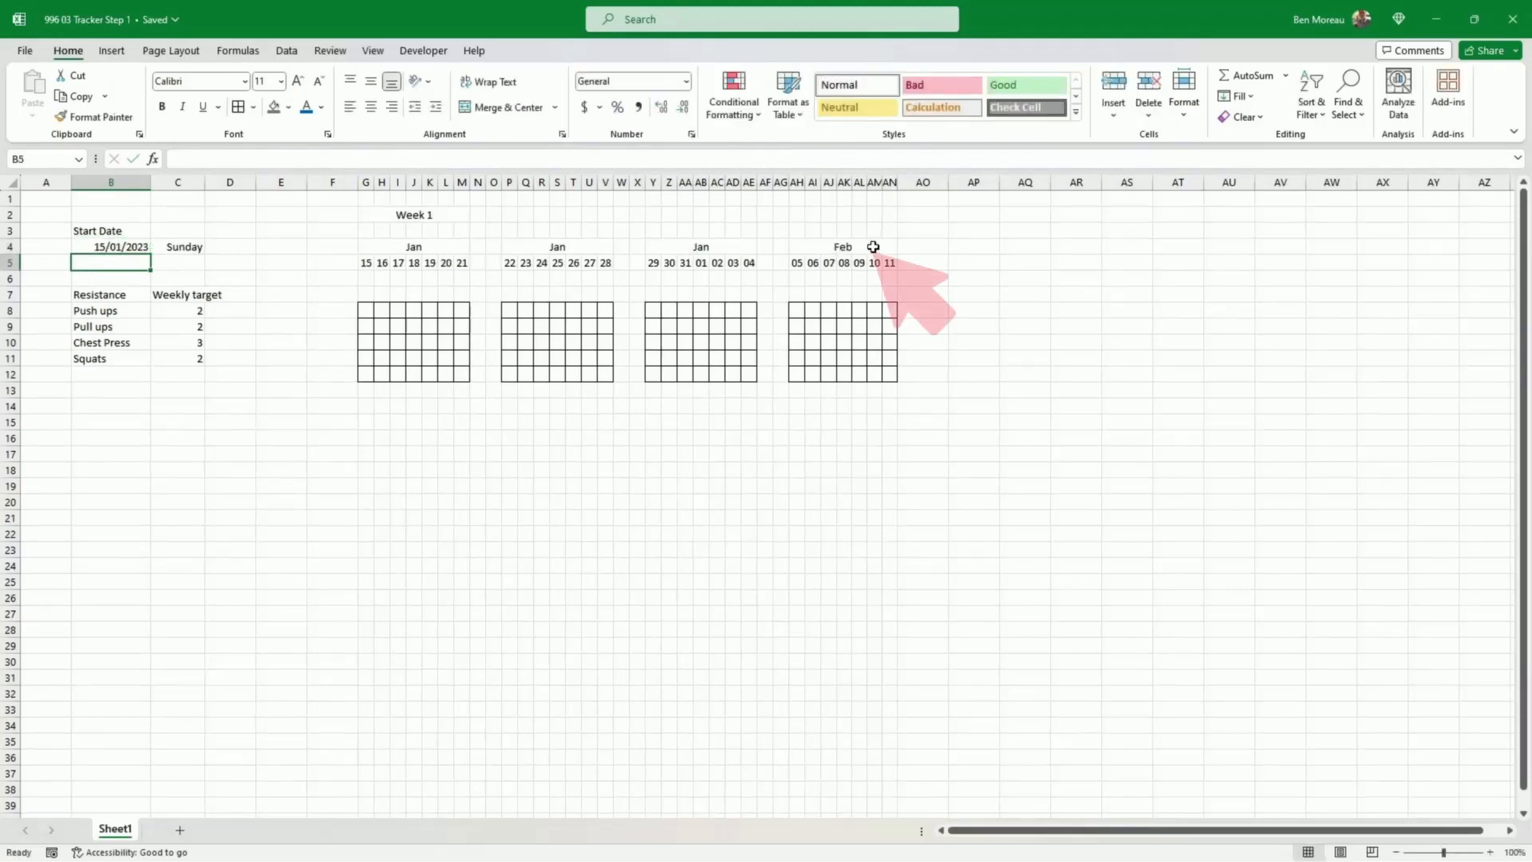
# Step: Copy the exercise table in B7:C12 to B13, B19 and B25 to create three more blocks below it
pyautogui.moveTo(104, 295); pyautogui.dragTo(171, 376)
pyautogui.hotkey('ctrl', 'c')
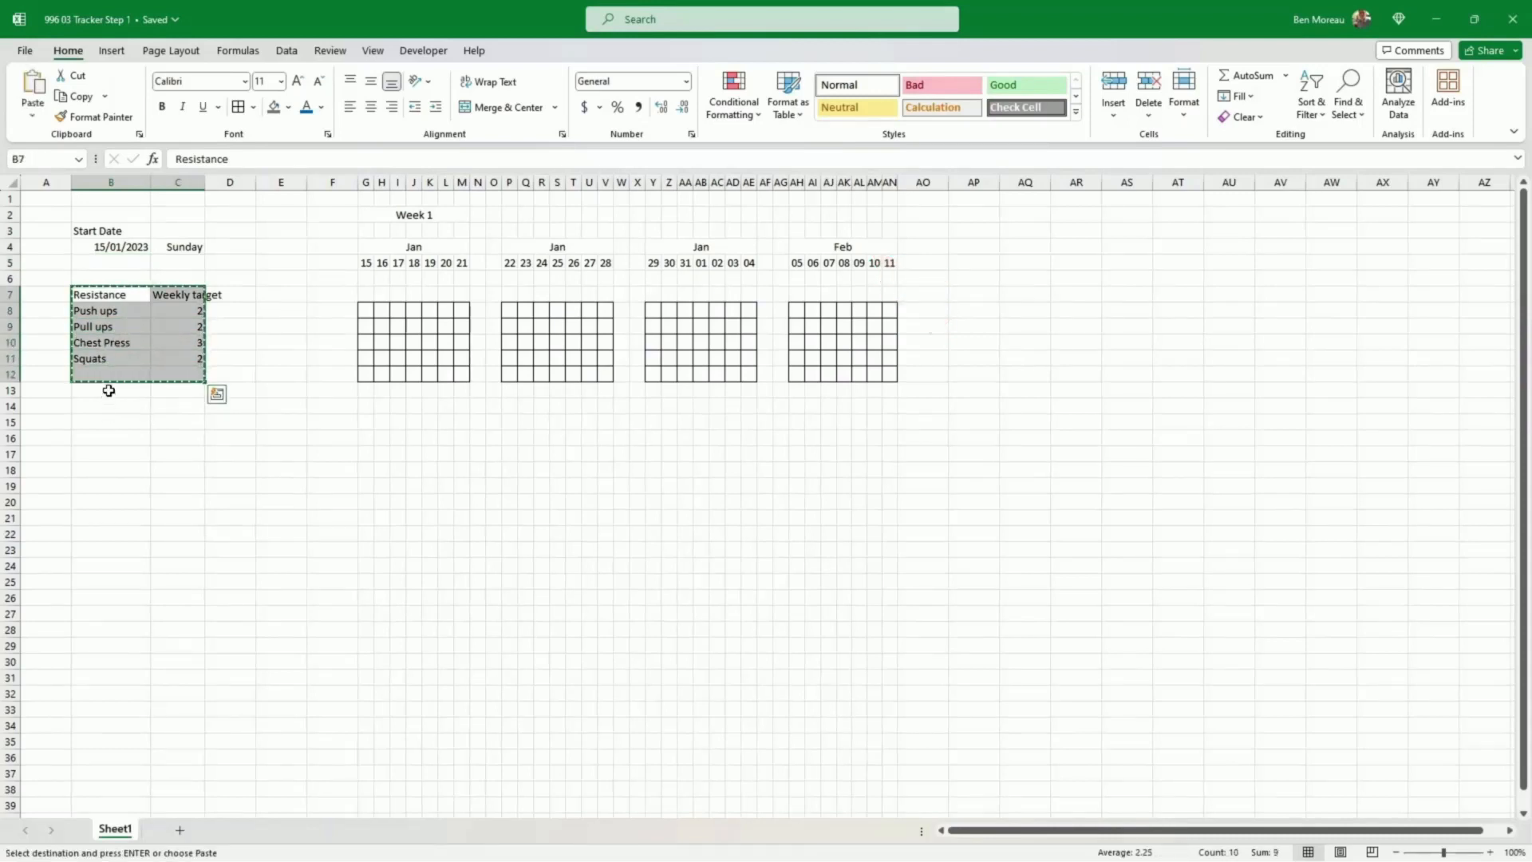
pyautogui.click(109, 390)
pyautogui.hotkey('ctrl', 'v')
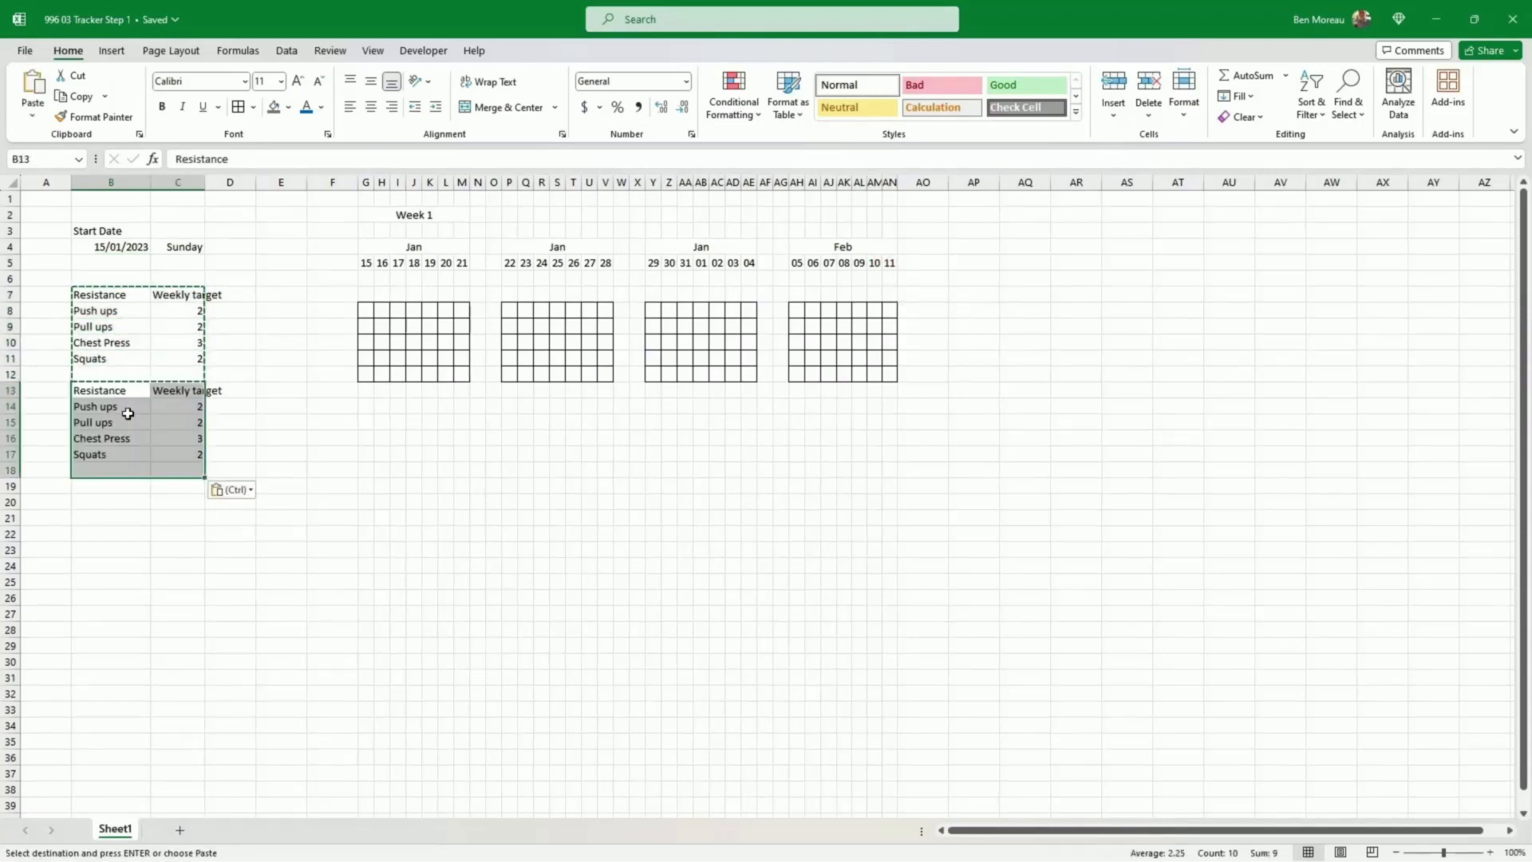
pyautogui.click(117, 482)
pyautogui.hotkey('ctrl', 'v')
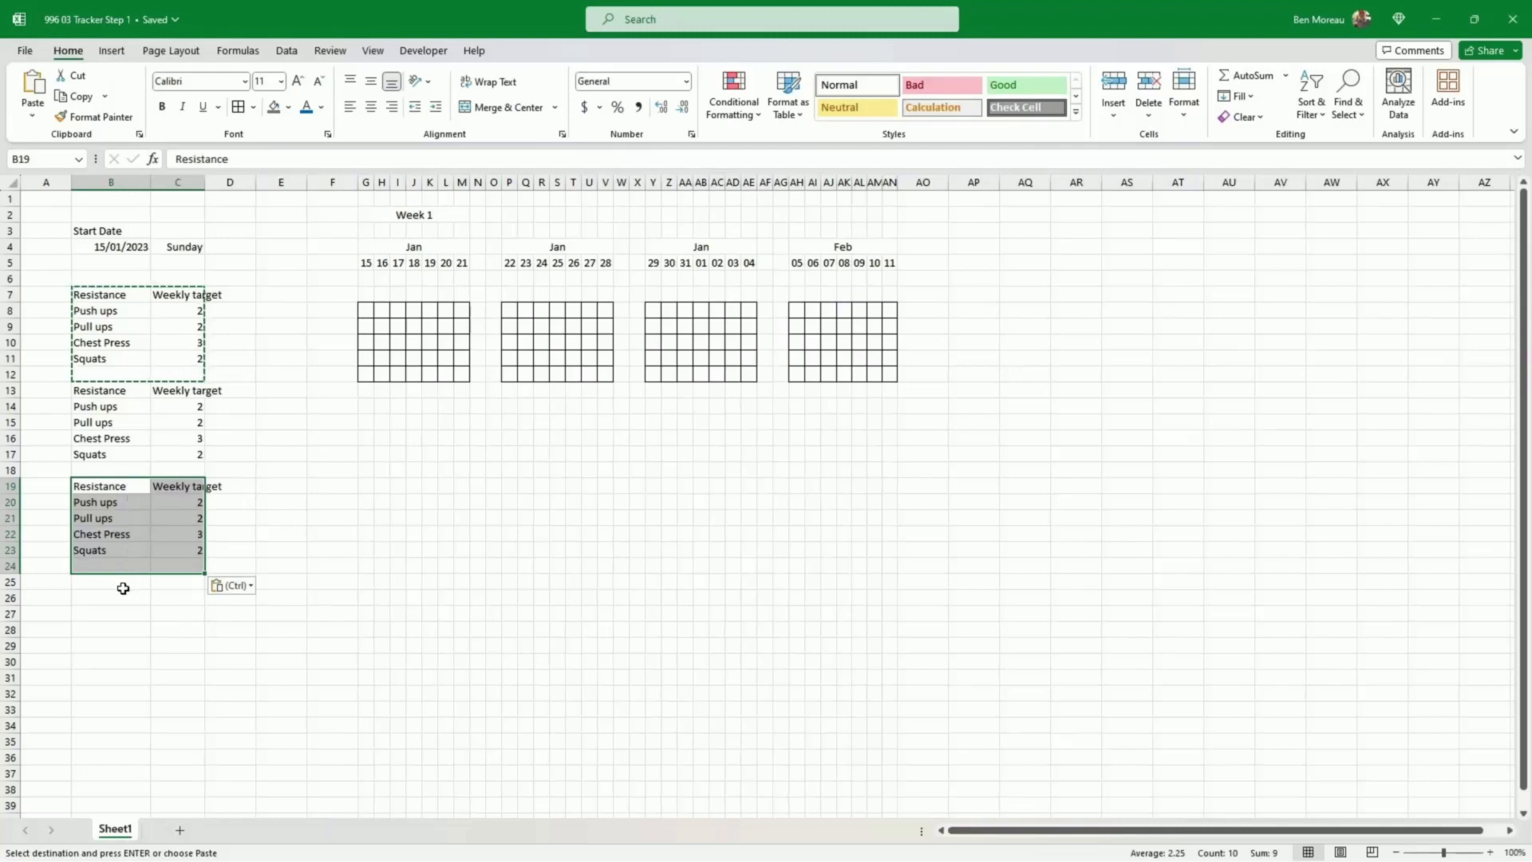
pyautogui.click(124, 579)
pyautogui.hotkey('ctrl', 'v')
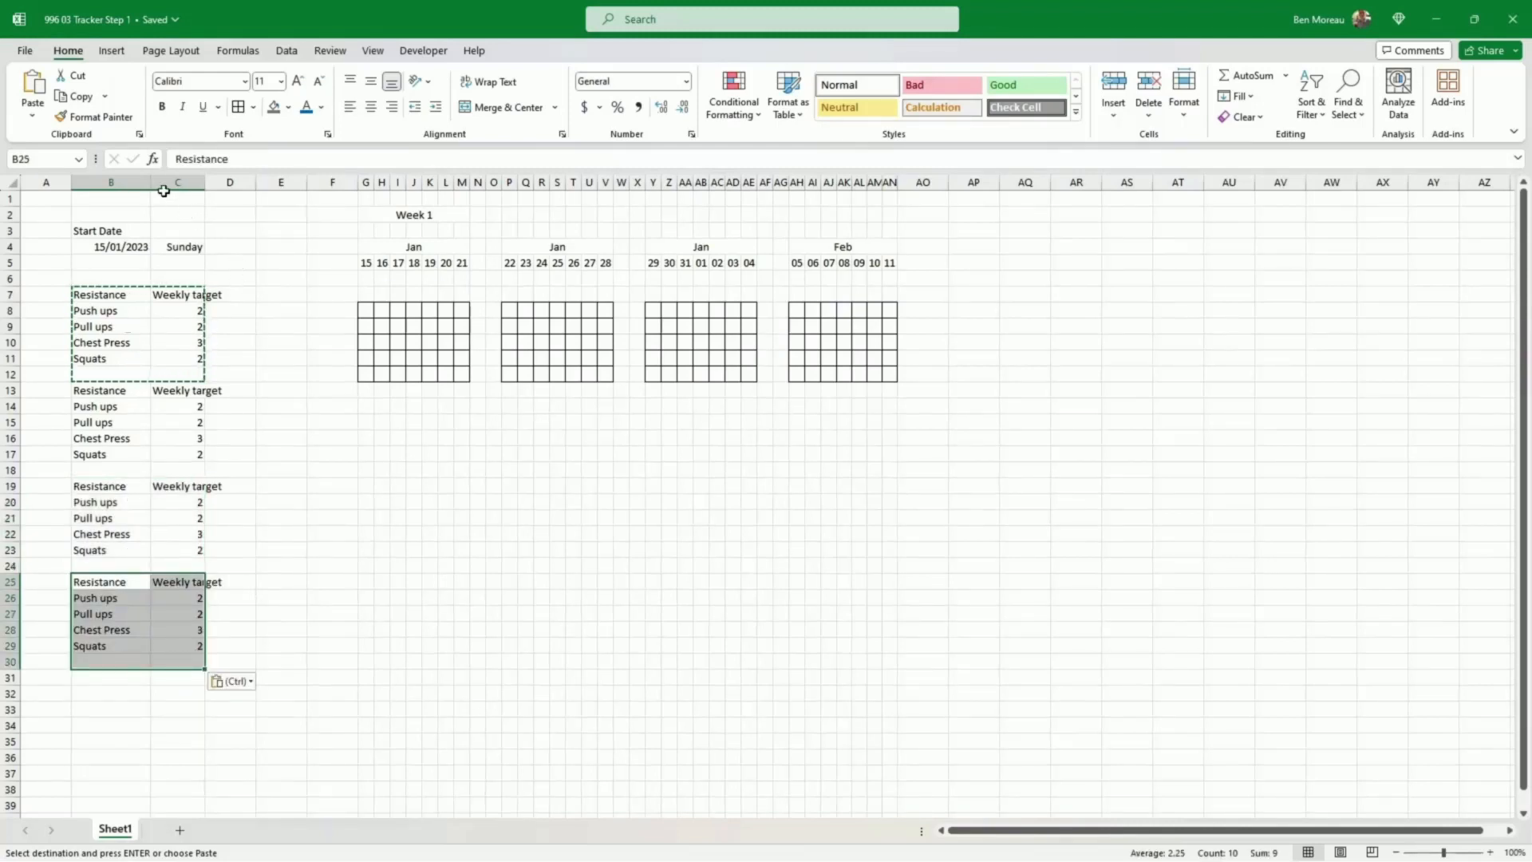
# Step: Format the headers in B7:C7 with a Blue, Accent 1 fill and bold white text, and widen columns B and C
pyautogui.moveTo(152, 180); pyautogui.dragTo(218, 184)
pyautogui.moveTo(144, 294); pyautogui.dragTo(166, 294)
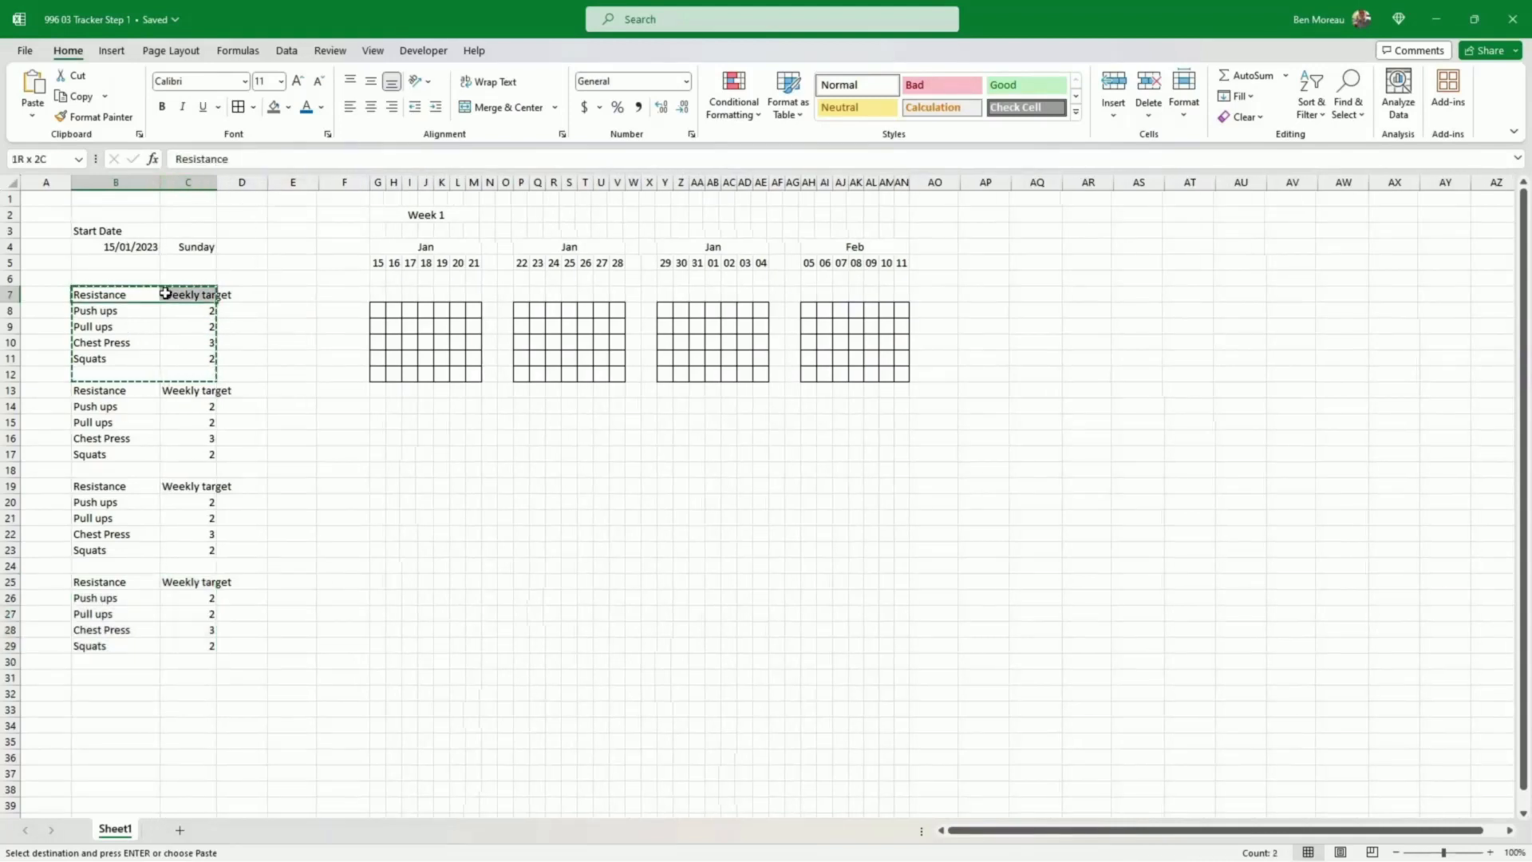
pyautogui.click(288, 107)
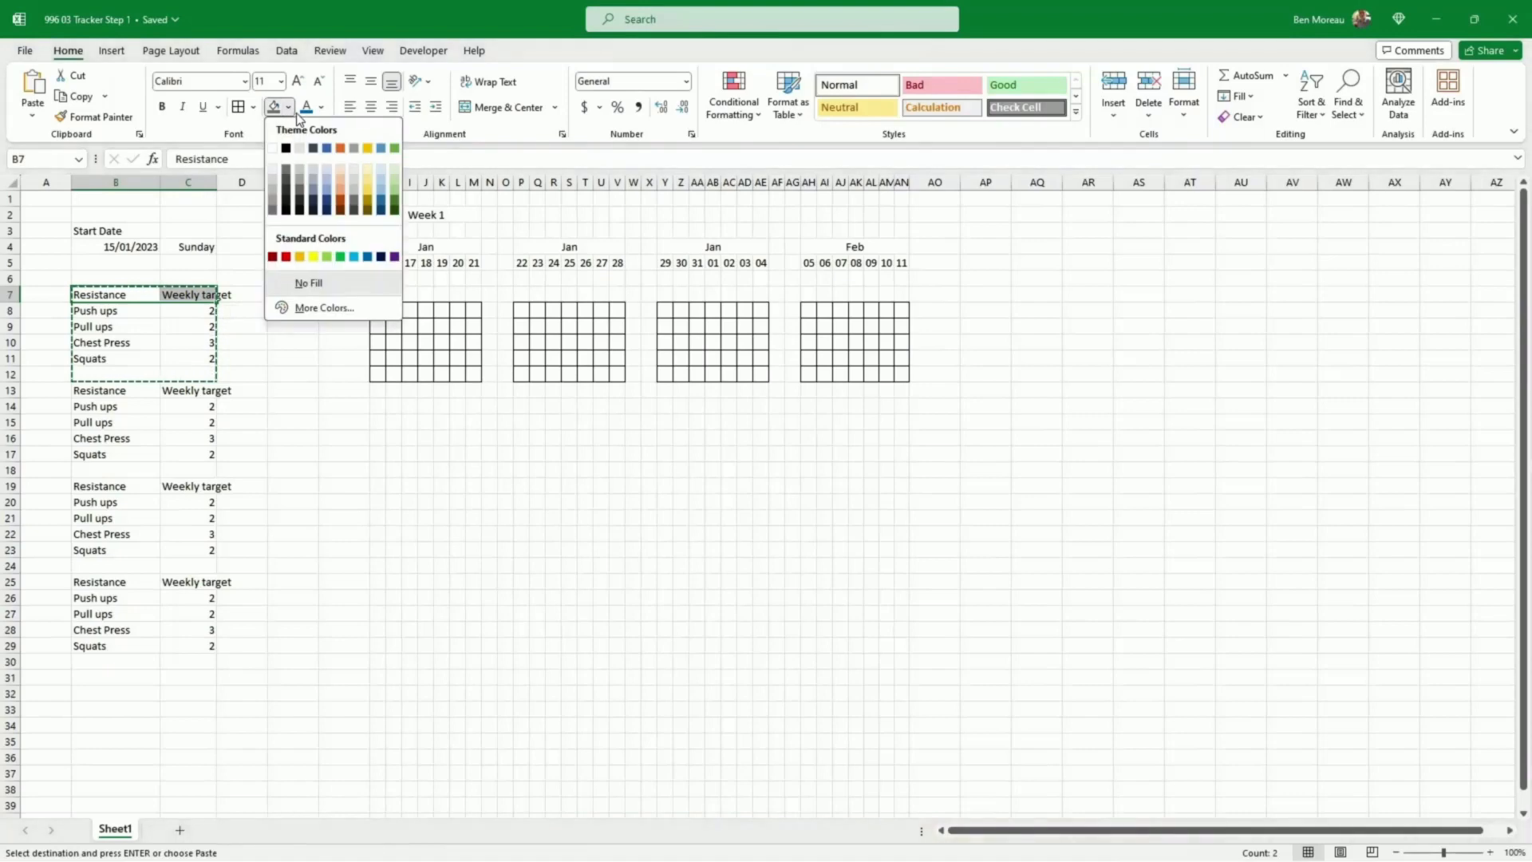
pyautogui.click(327, 147)
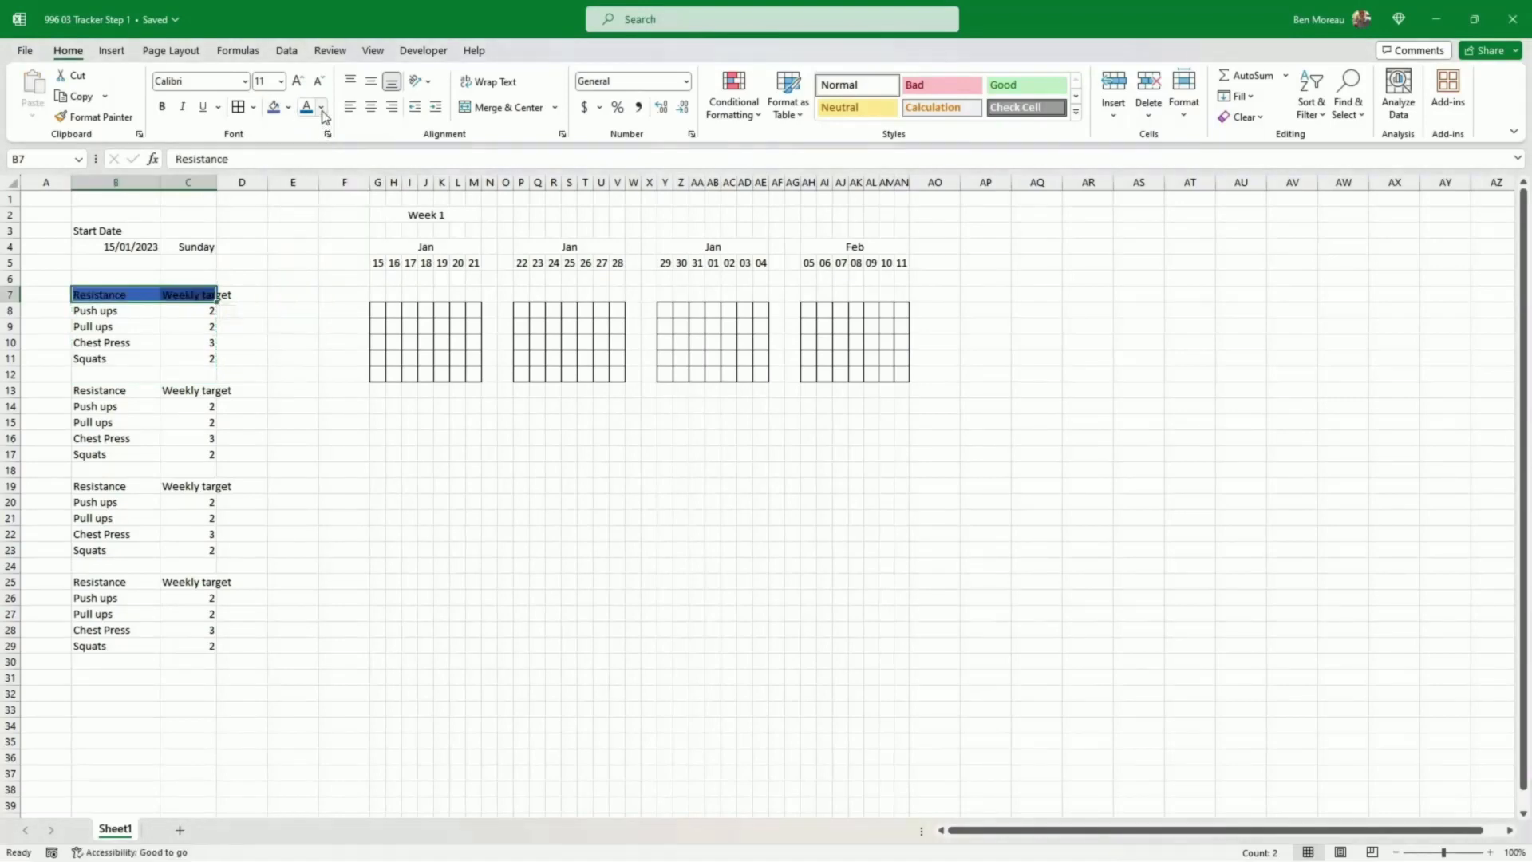
pyautogui.click(321, 107)
pyautogui.click(305, 172)
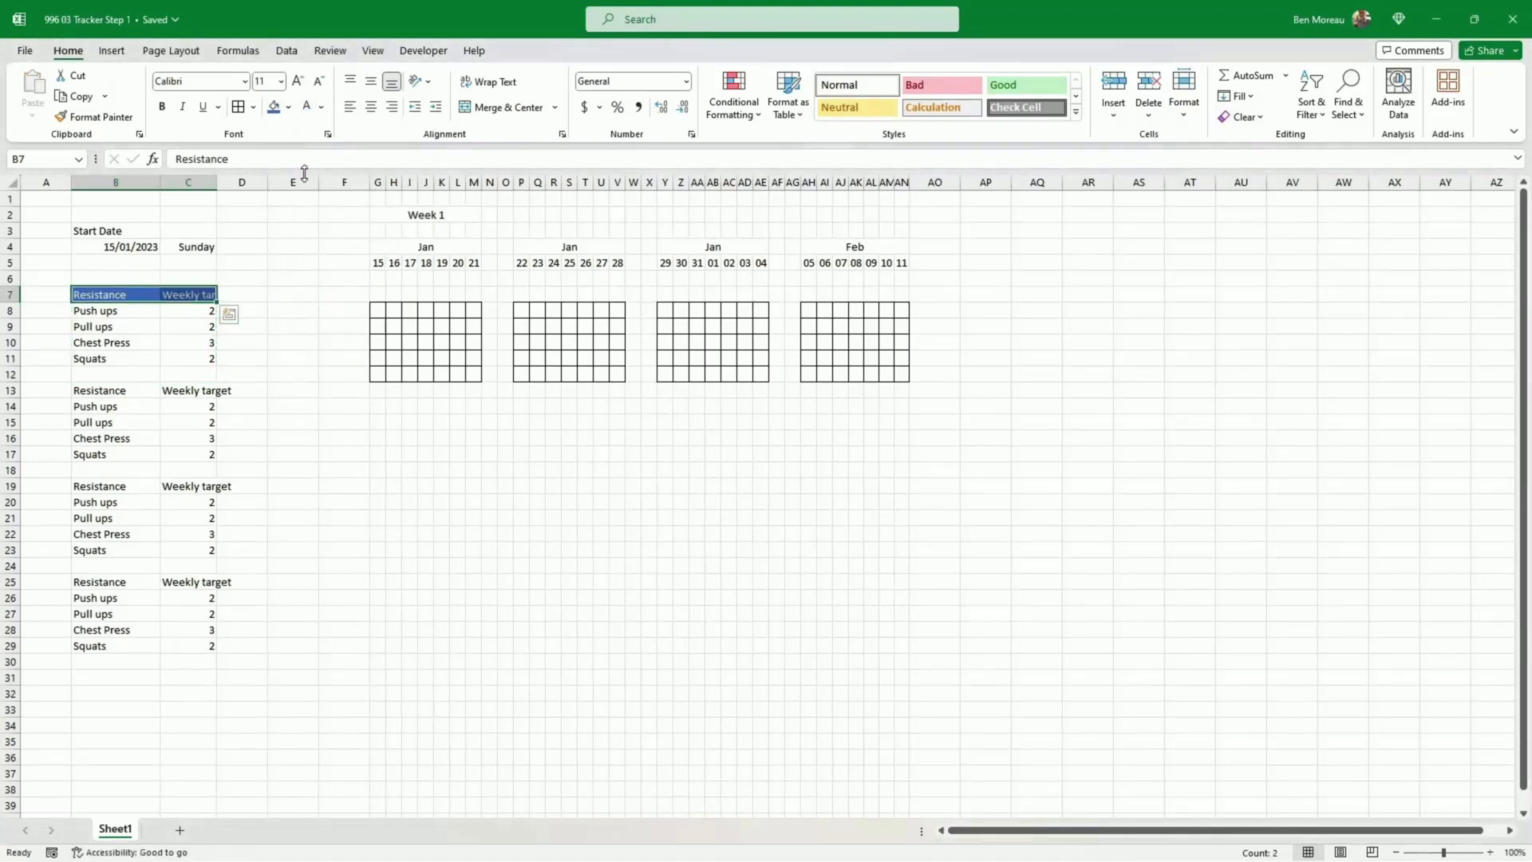
pyautogui.hotkey('ctrl', 'b')
pyautogui.click(206, 182)
pyautogui.moveTo(216, 182); pyautogui.dragTo(231, 193)
# Step: Fill the first exercise block's cells B8:C12 with Blue, Accent 1, Lighter 80%
pyautogui.click(133, 308)
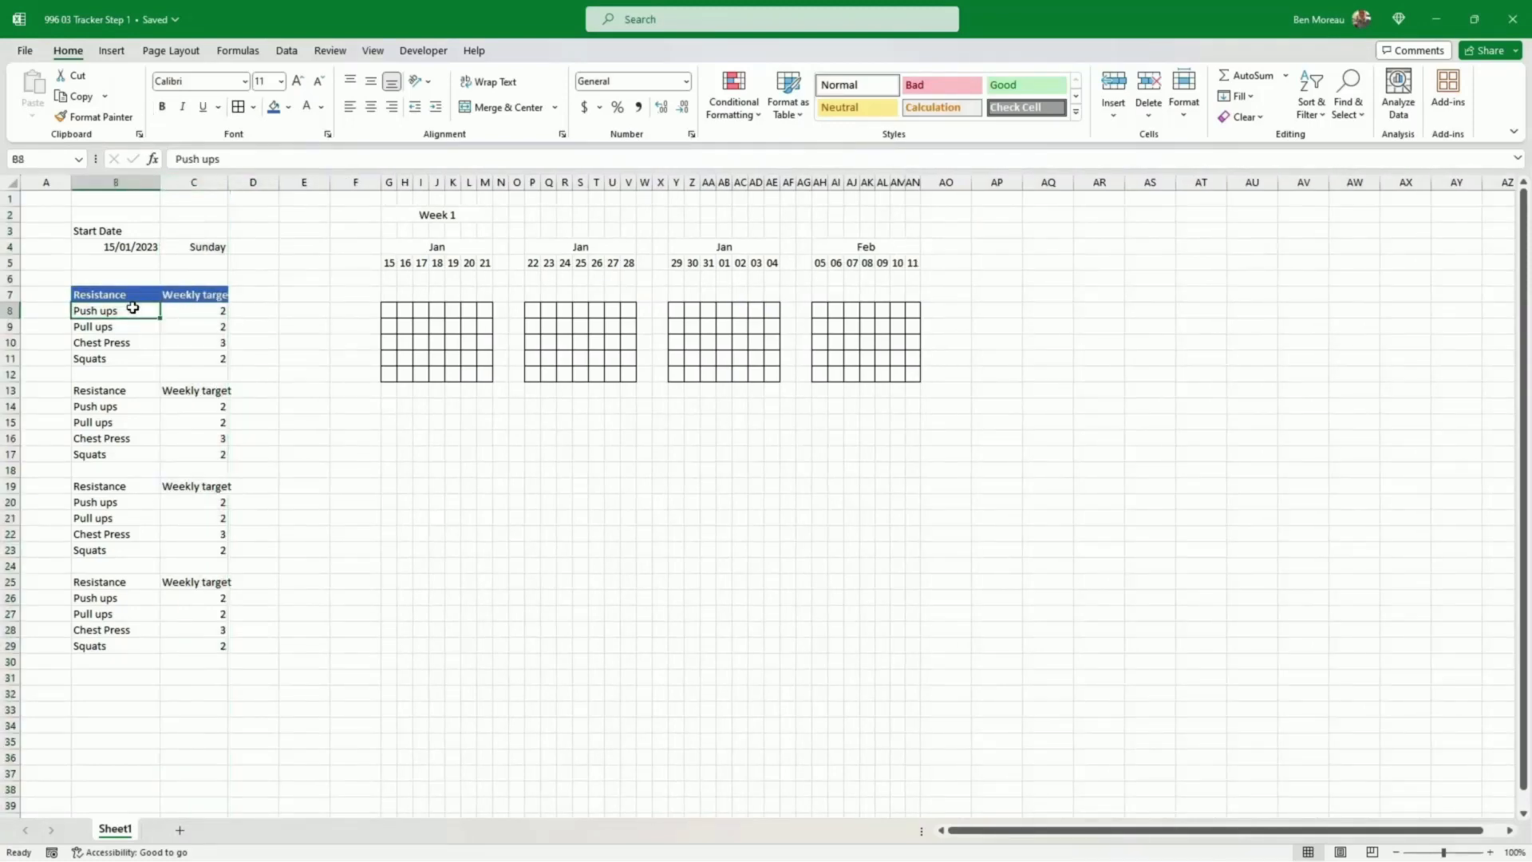
pyautogui.moveTo(132, 308); pyautogui.dragTo(192, 375)
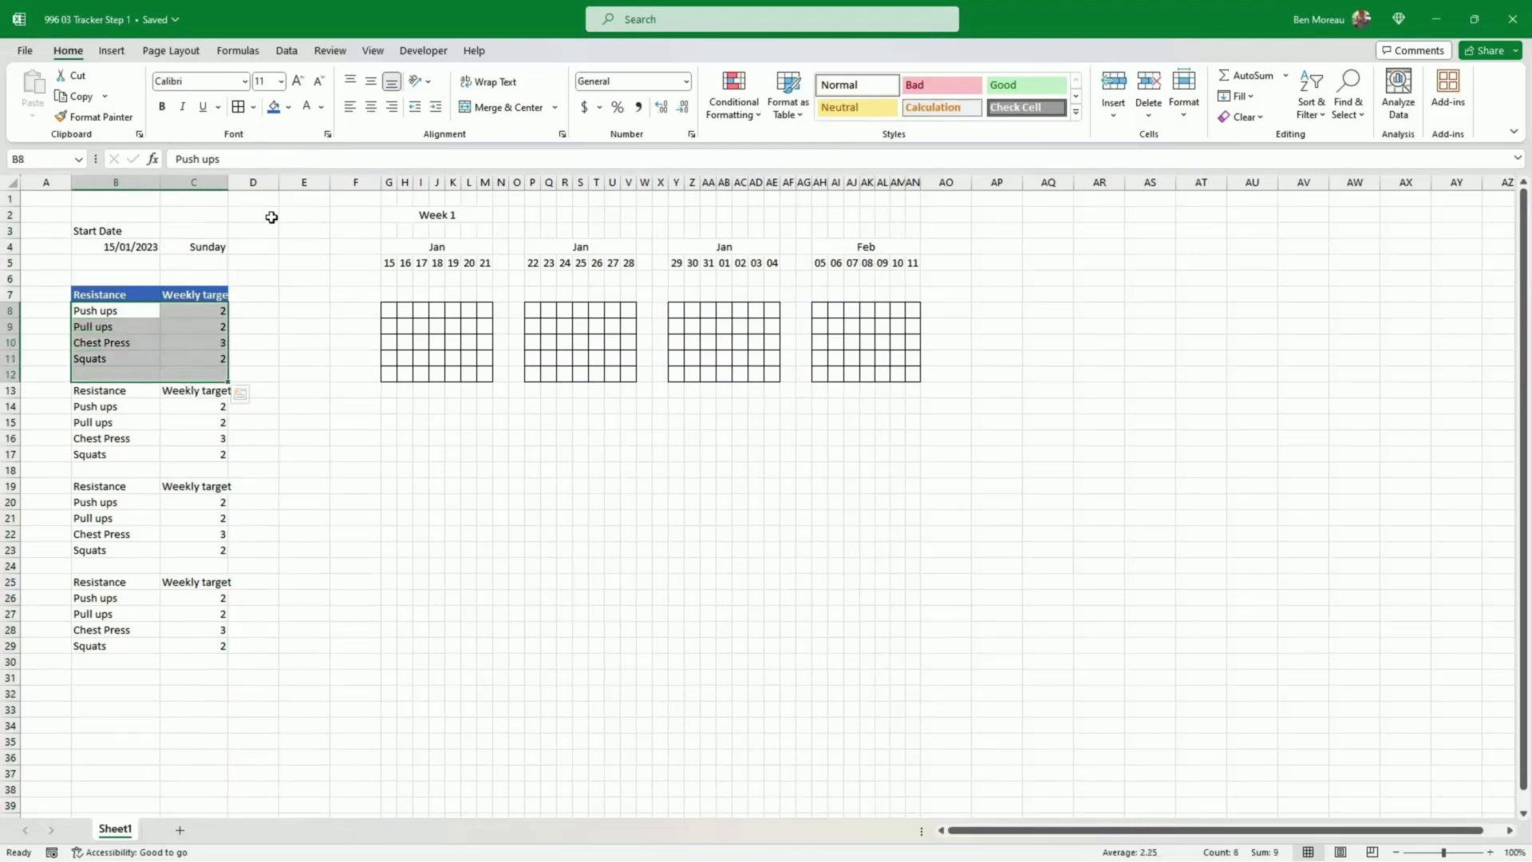
pyautogui.click(288, 107)
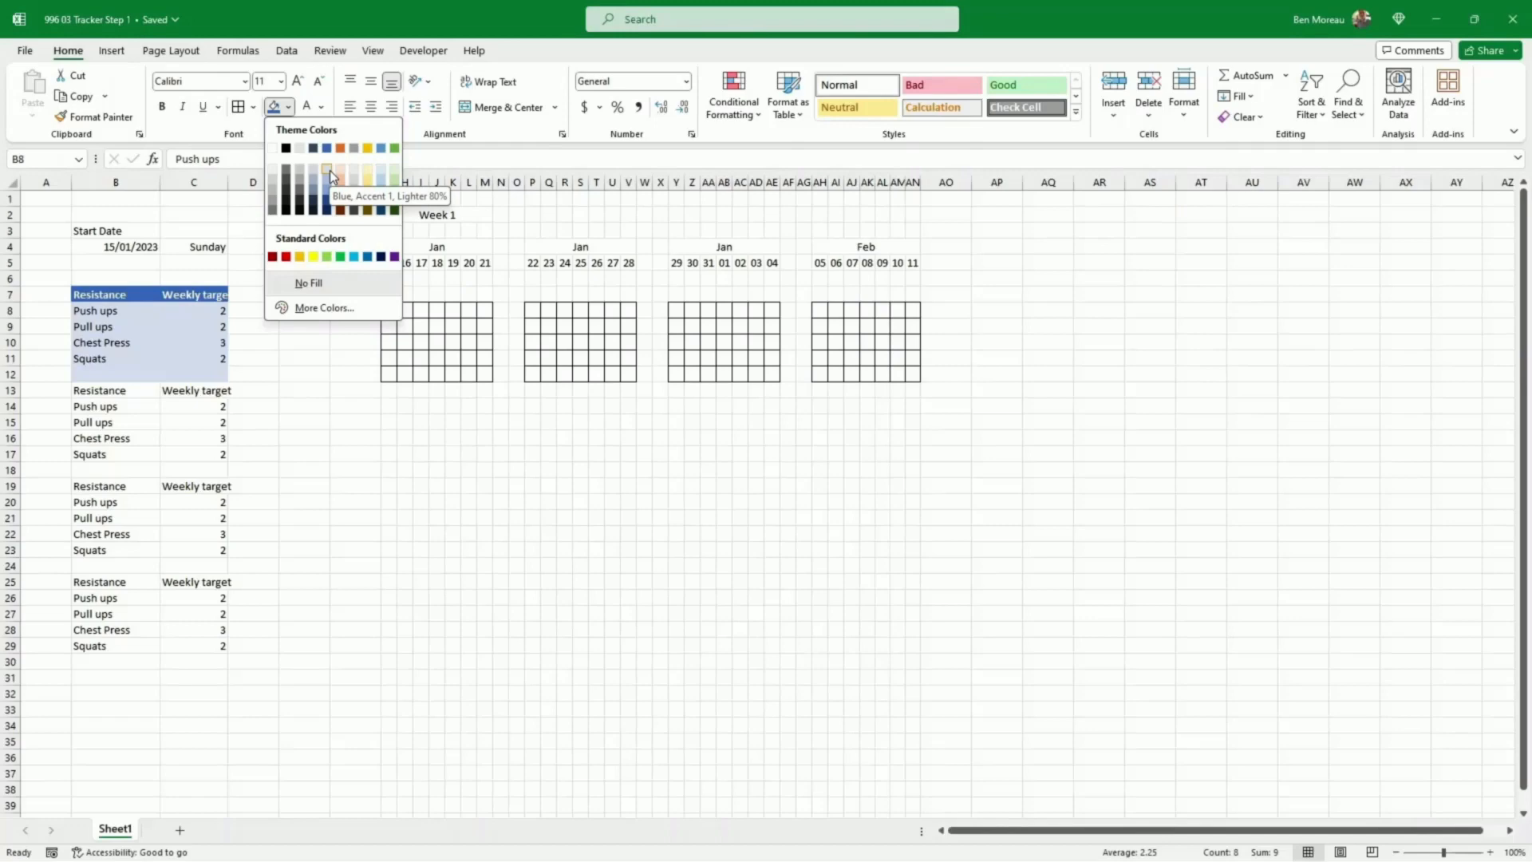
pyautogui.click(329, 170)
# Step: Apply white outline and inside borders in a thicker solid line style to B8:C12
pyautogui.click(254, 107)
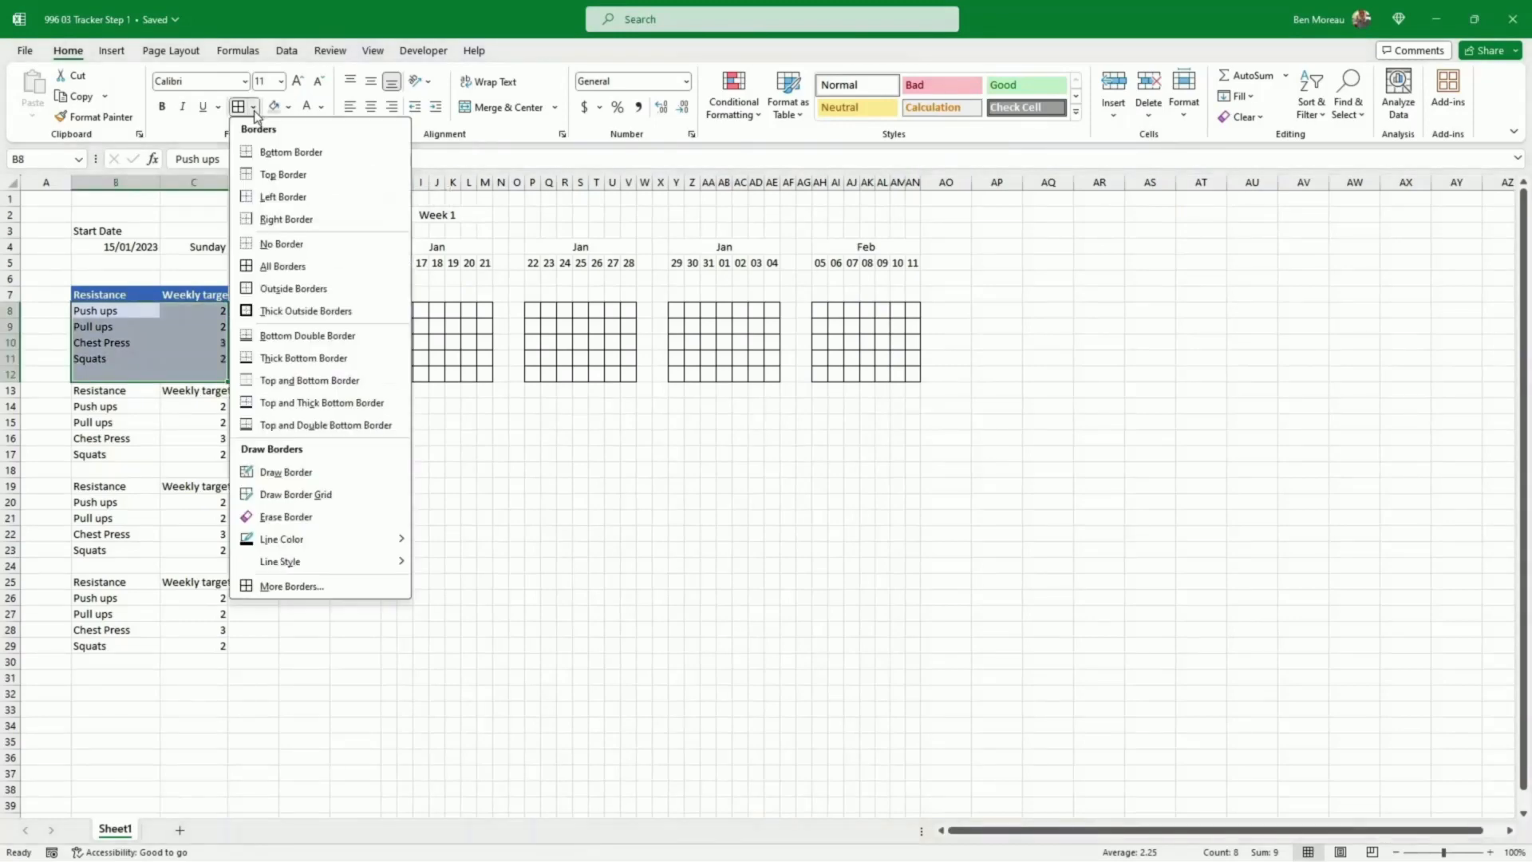
pyautogui.click(291, 586)
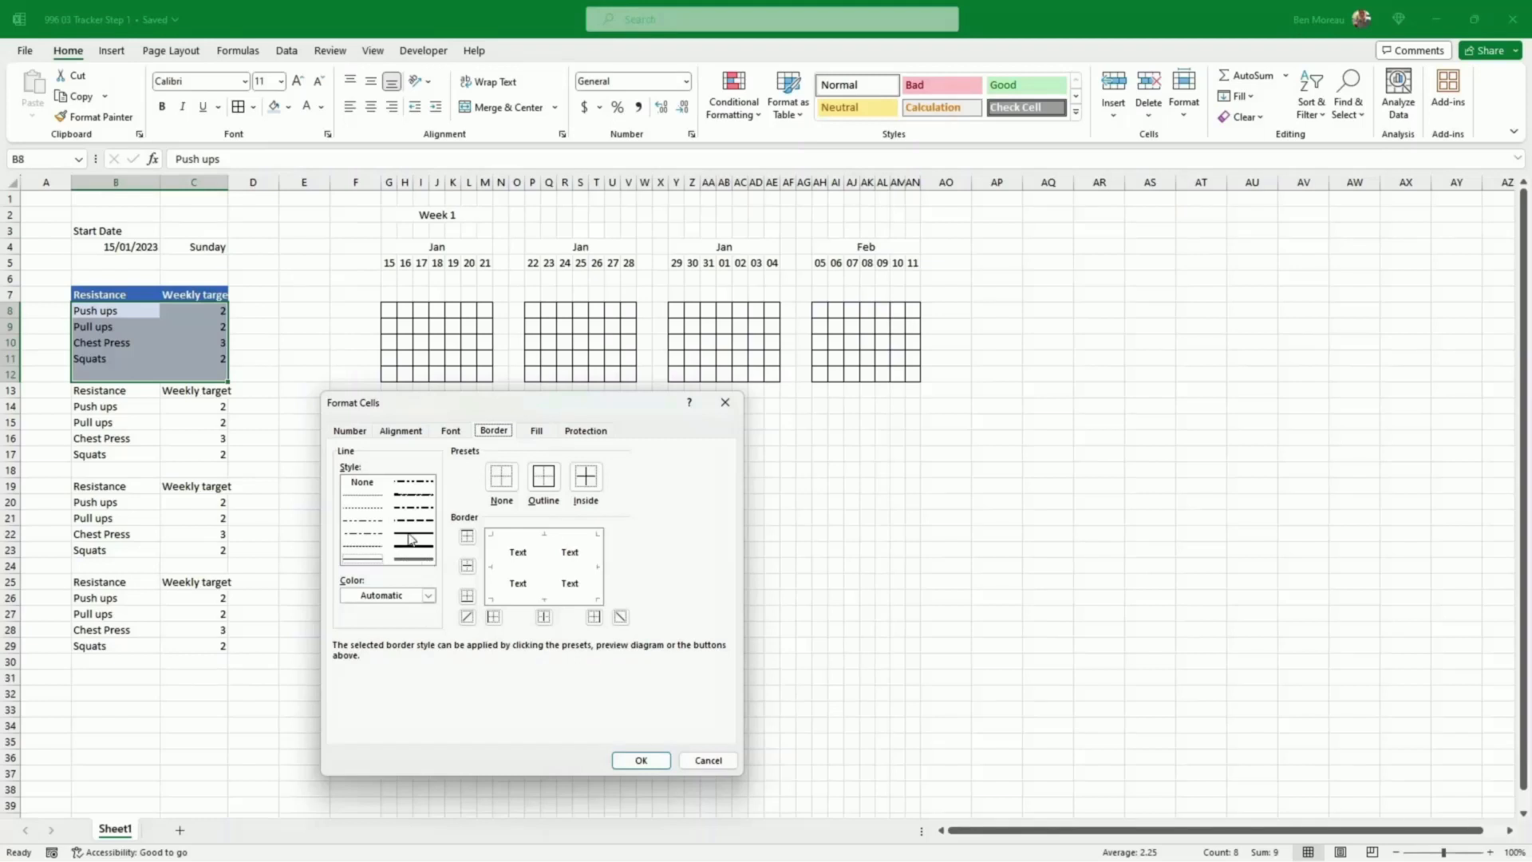
pyautogui.click(399, 595)
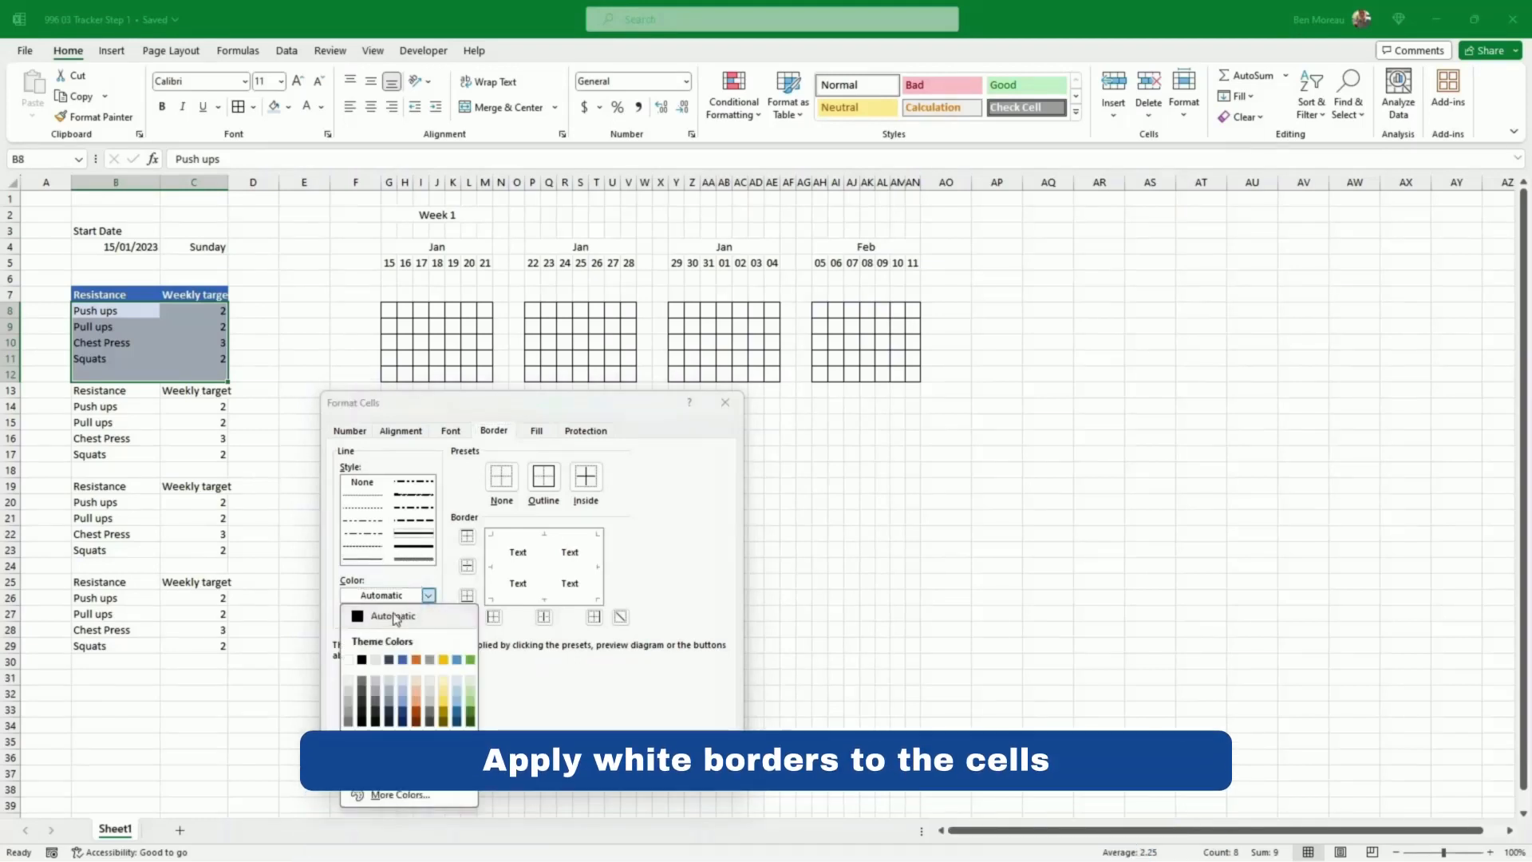
pyautogui.click(348, 659)
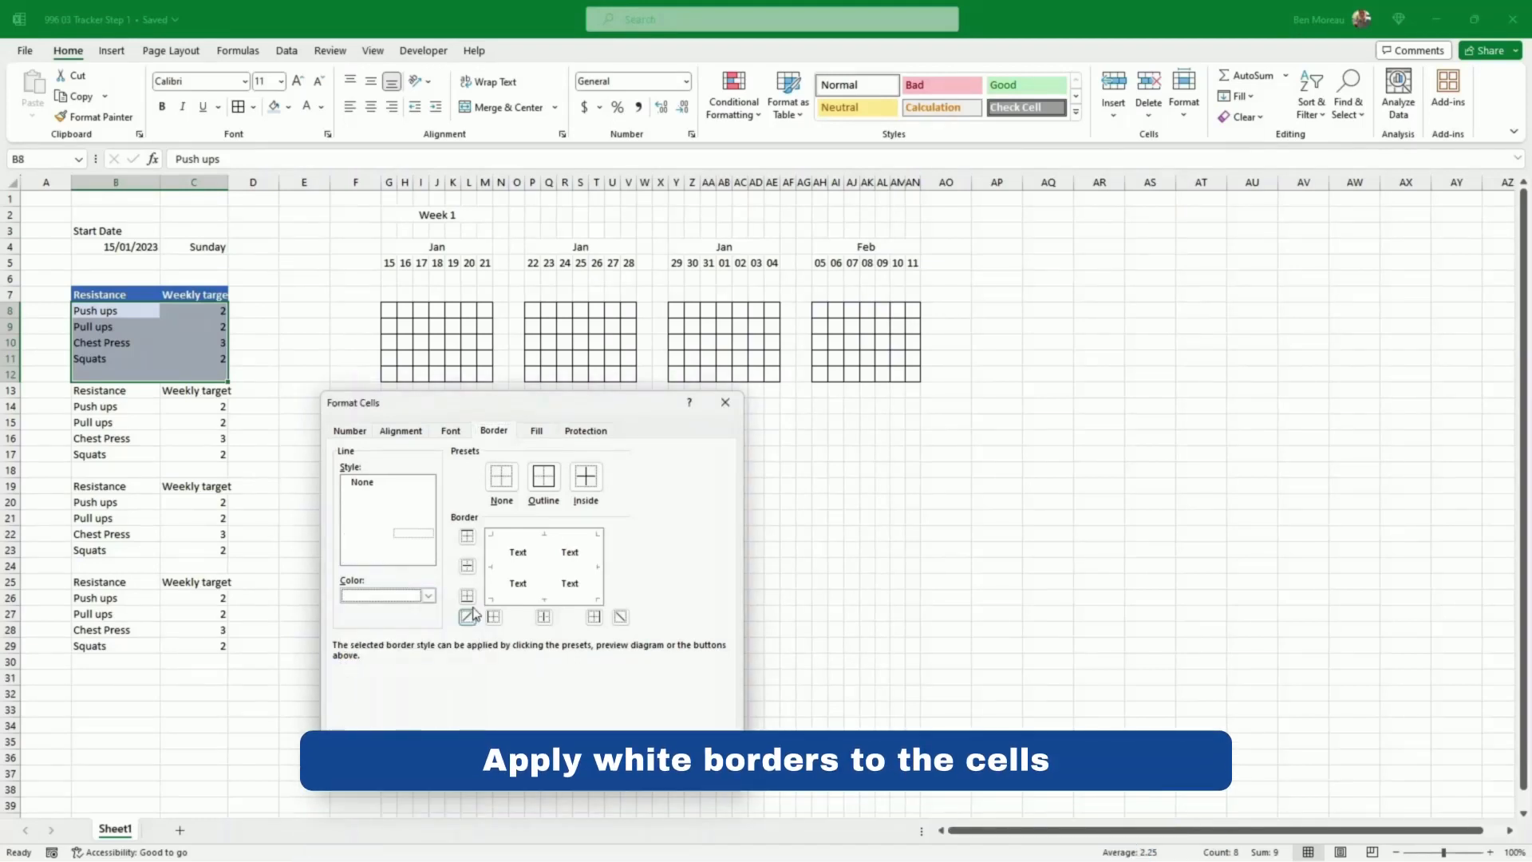
pyautogui.click(543, 477)
pyautogui.click(585, 478)
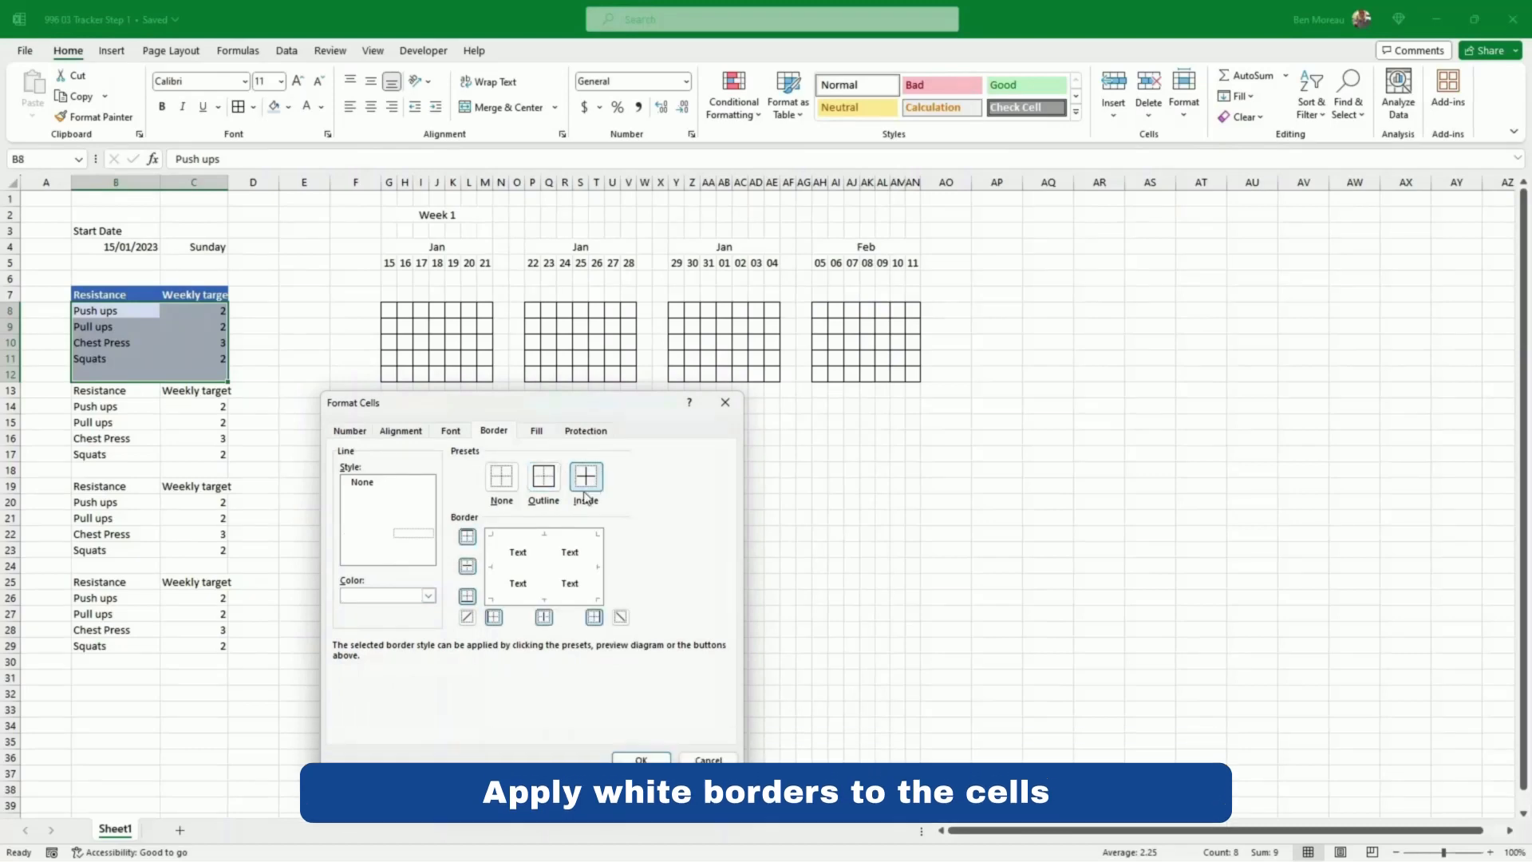
pyautogui.click(641, 760)
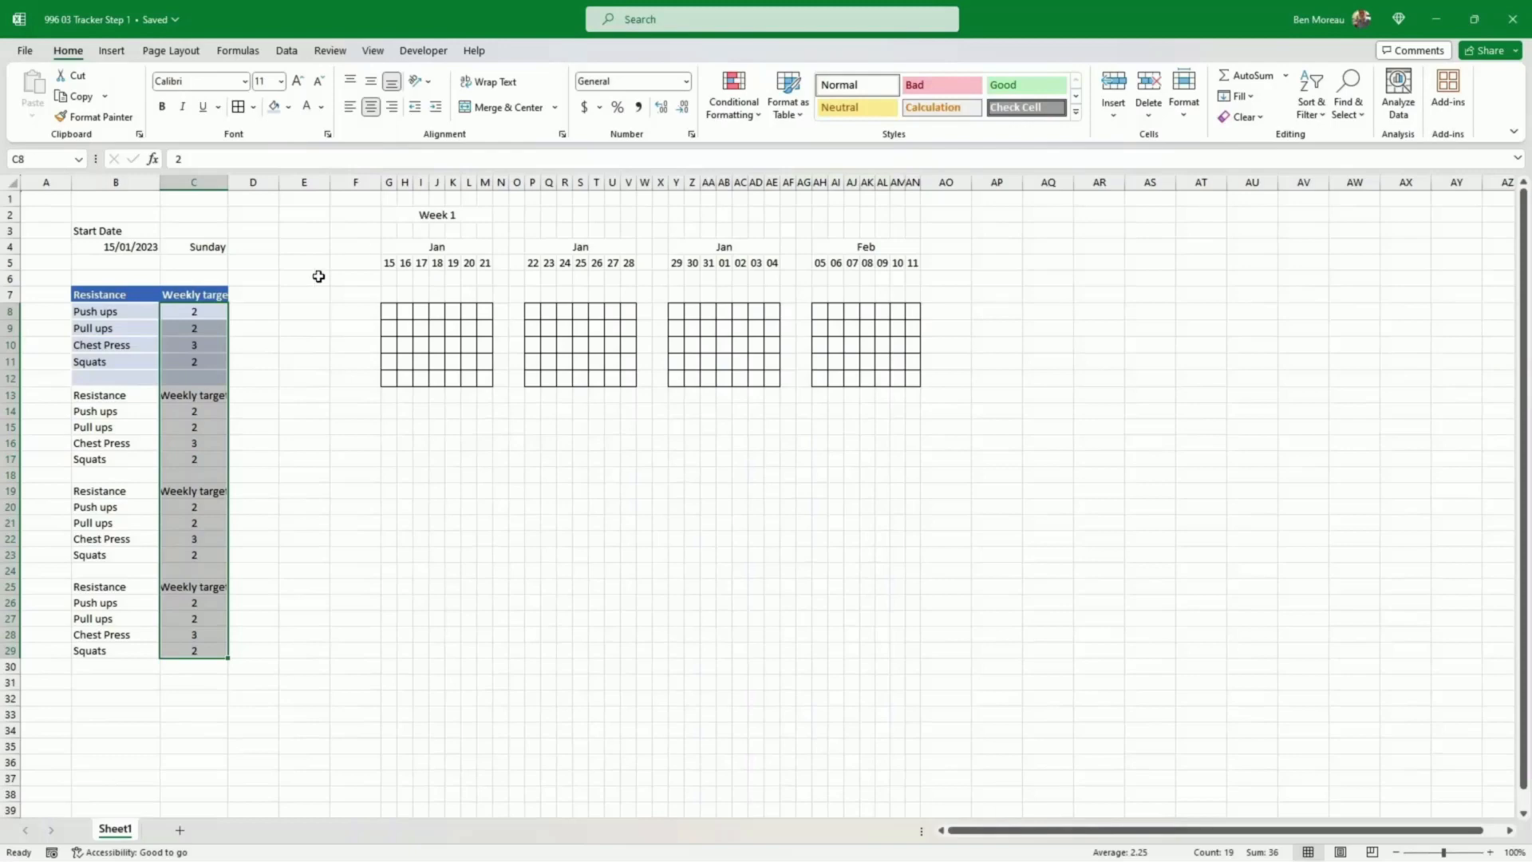
# Step: Copy the formatting of B8 to the first week's grid G8:M12 with Format Painter
pyautogui.click(124, 310)
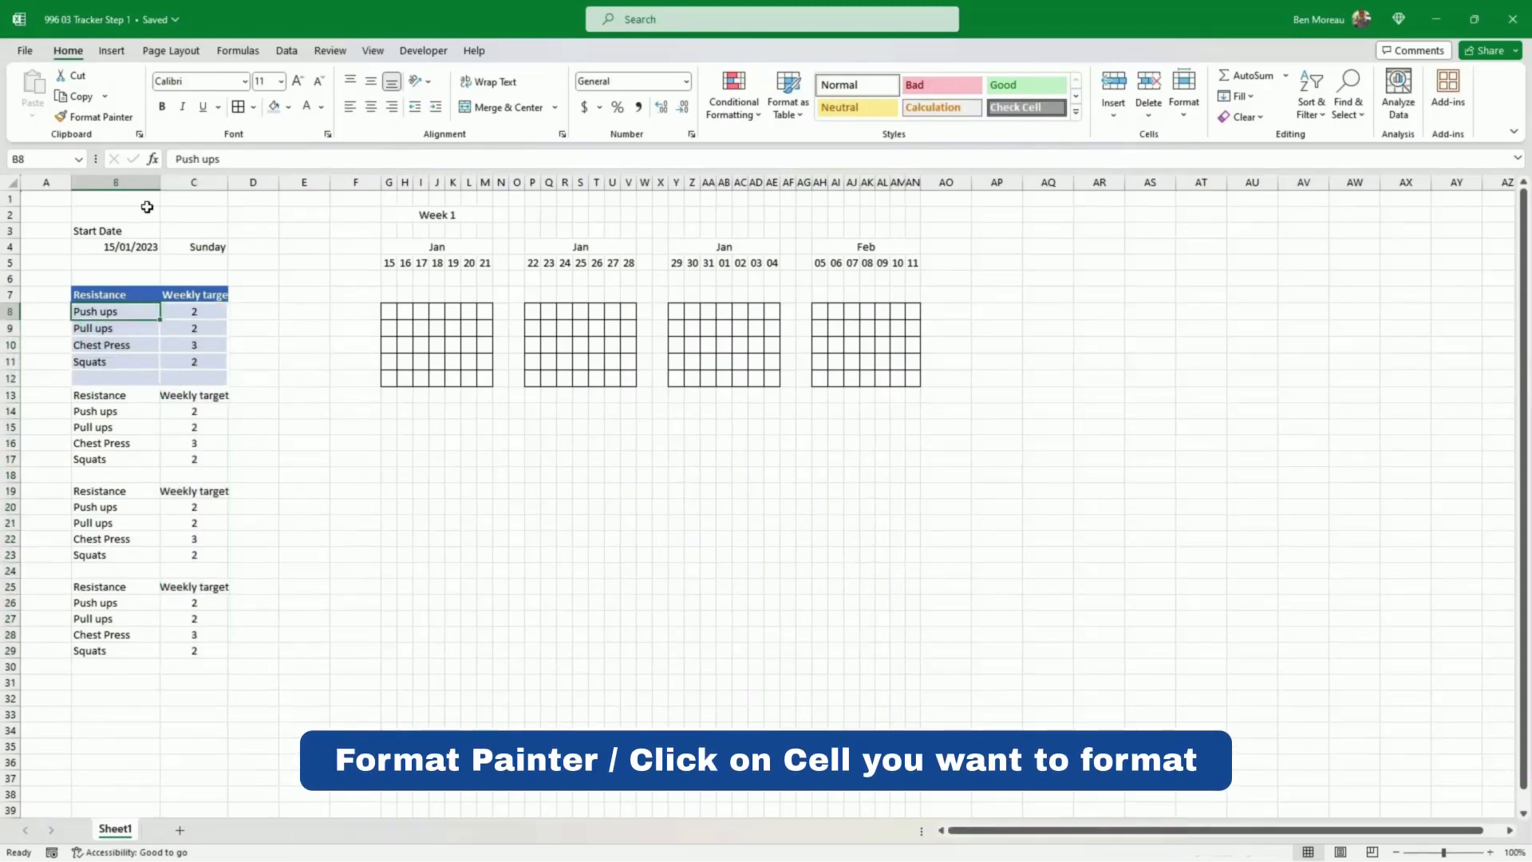
pyautogui.click(115, 124)
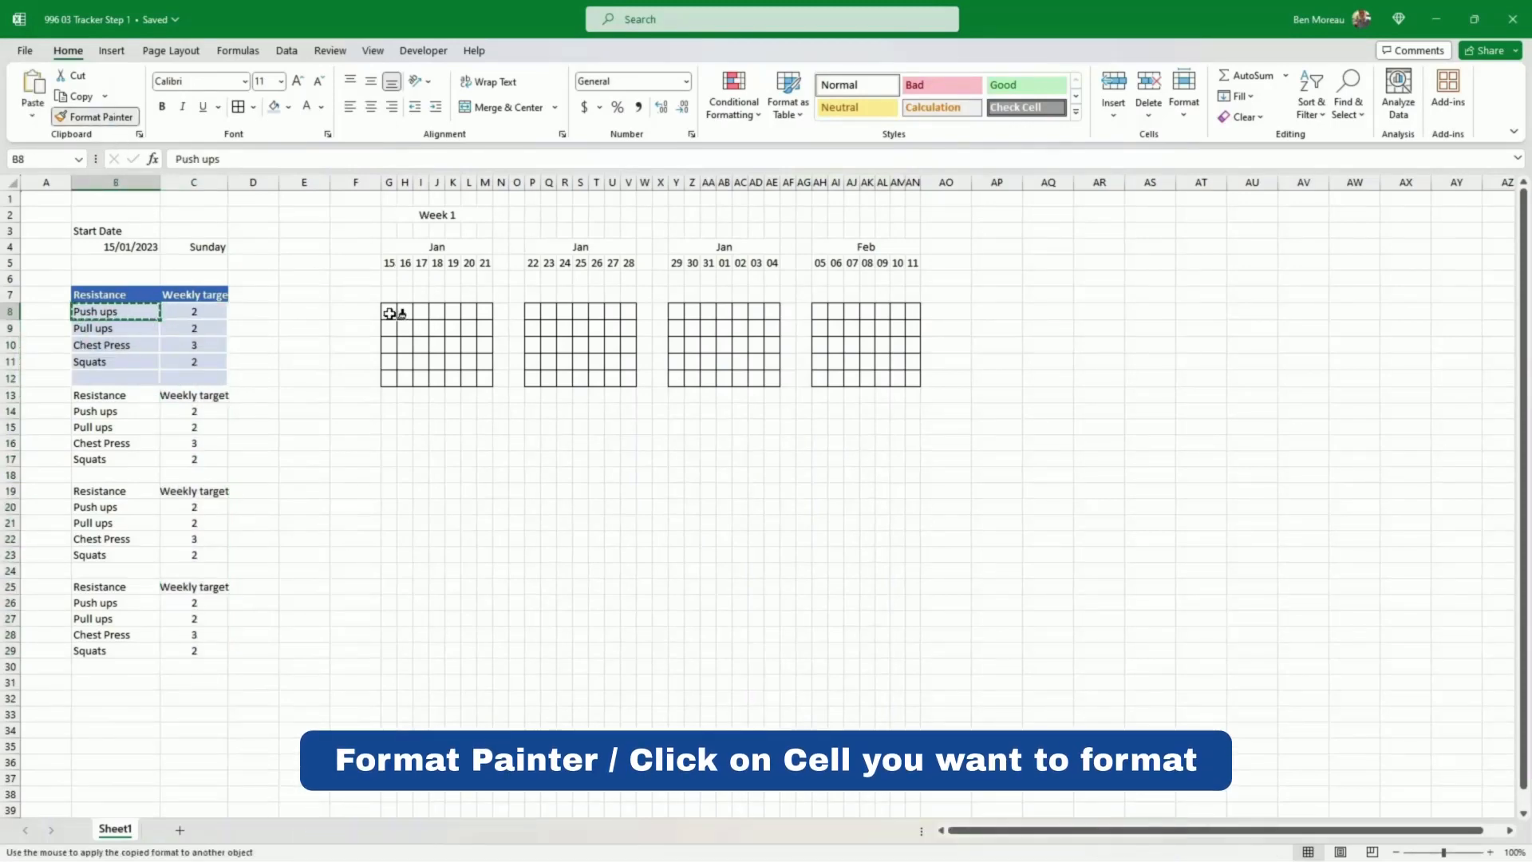
pyautogui.moveTo(389, 311); pyautogui.dragTo(480, 376)
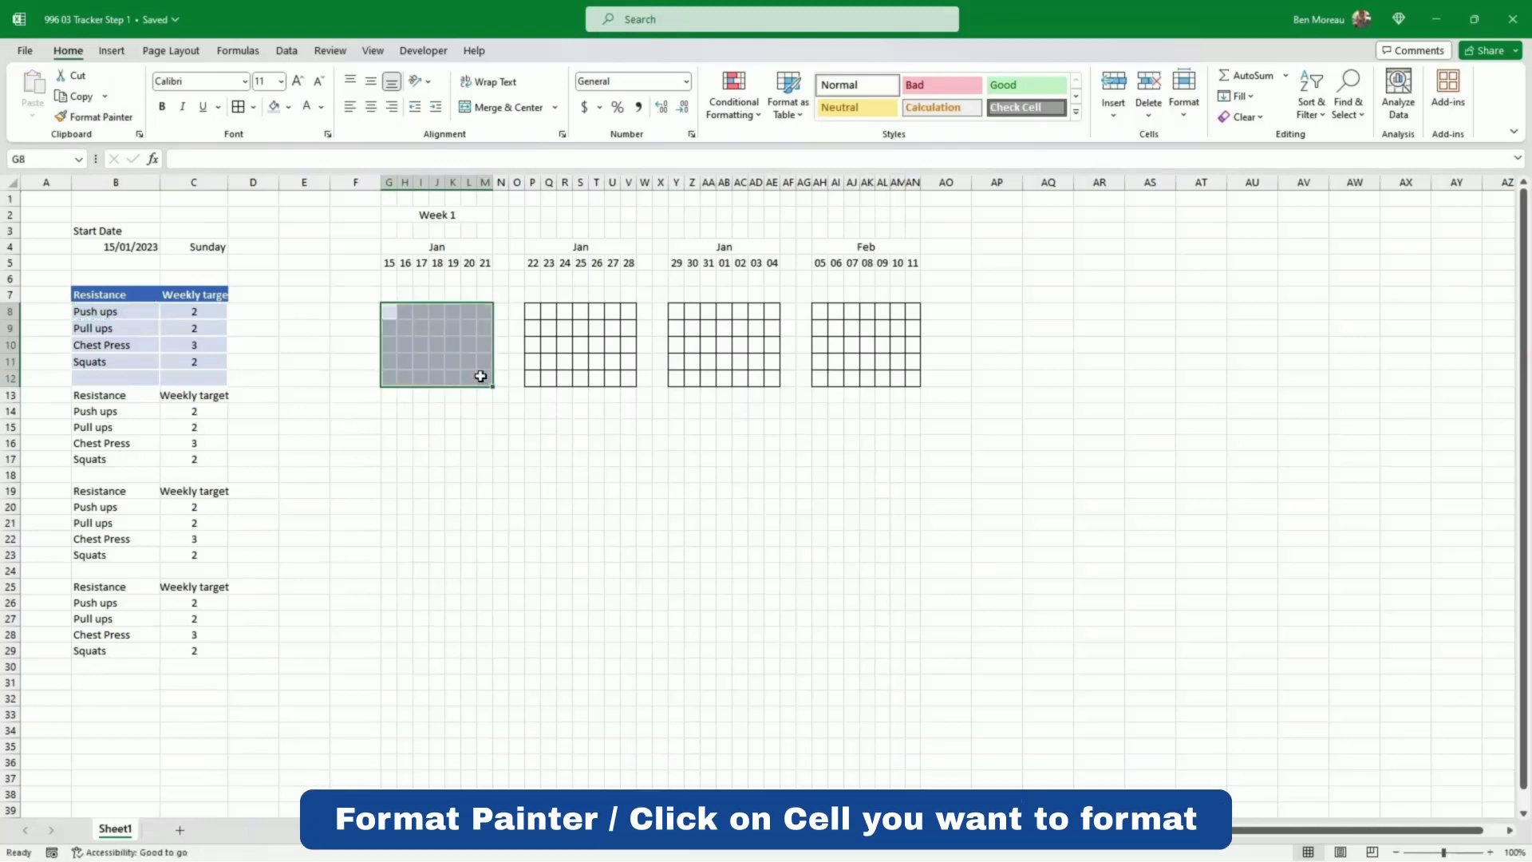
# Step: Copy the first week's formatted grid G8:M12 over the other three weeks' grids, starting at P8, Y8 and AH8
pyautogui.hotkey('ctrl', 'c')
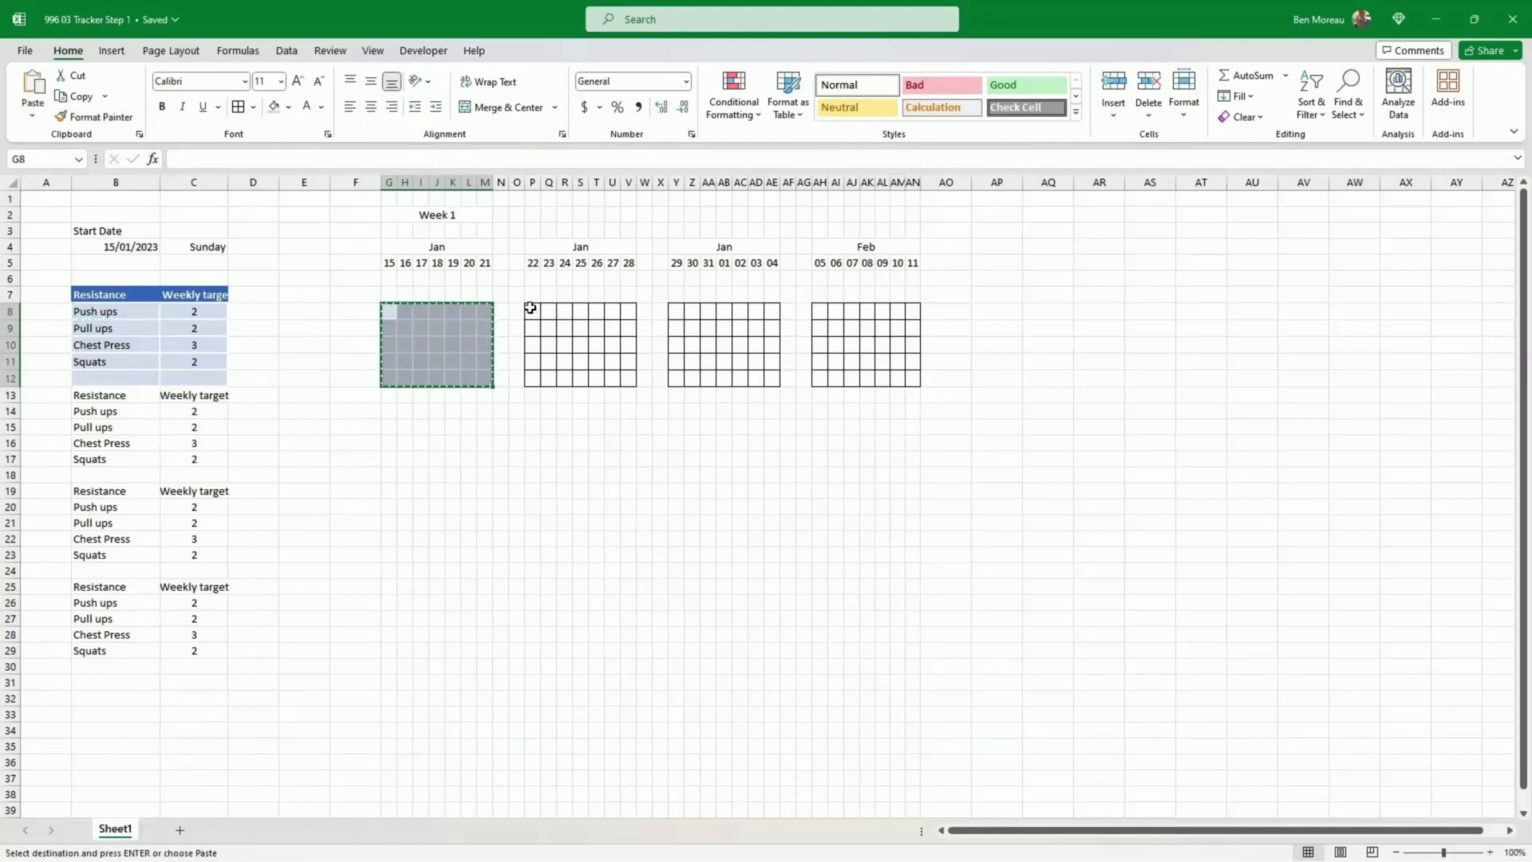
pyautogui.click(531, 310)
pyautogui.hotkey('ctrl', 'v')
pyautogui.click(678, 316)
pyautogui.hotkey('ctrl', 'v')
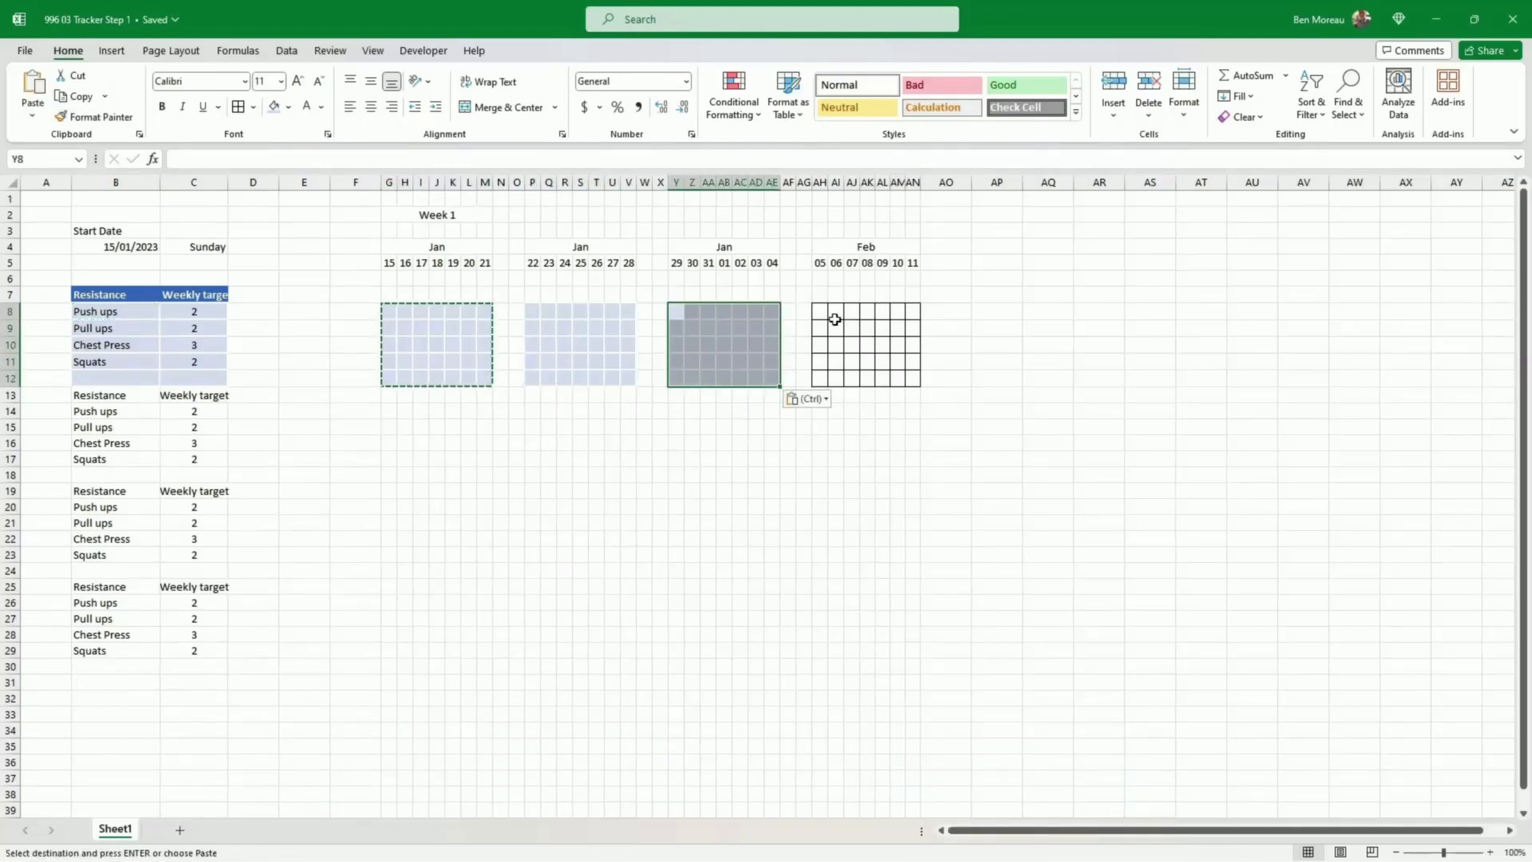
pyautogui.click(822, 313)
pyautogui.hotkey('ctrl', 'v')
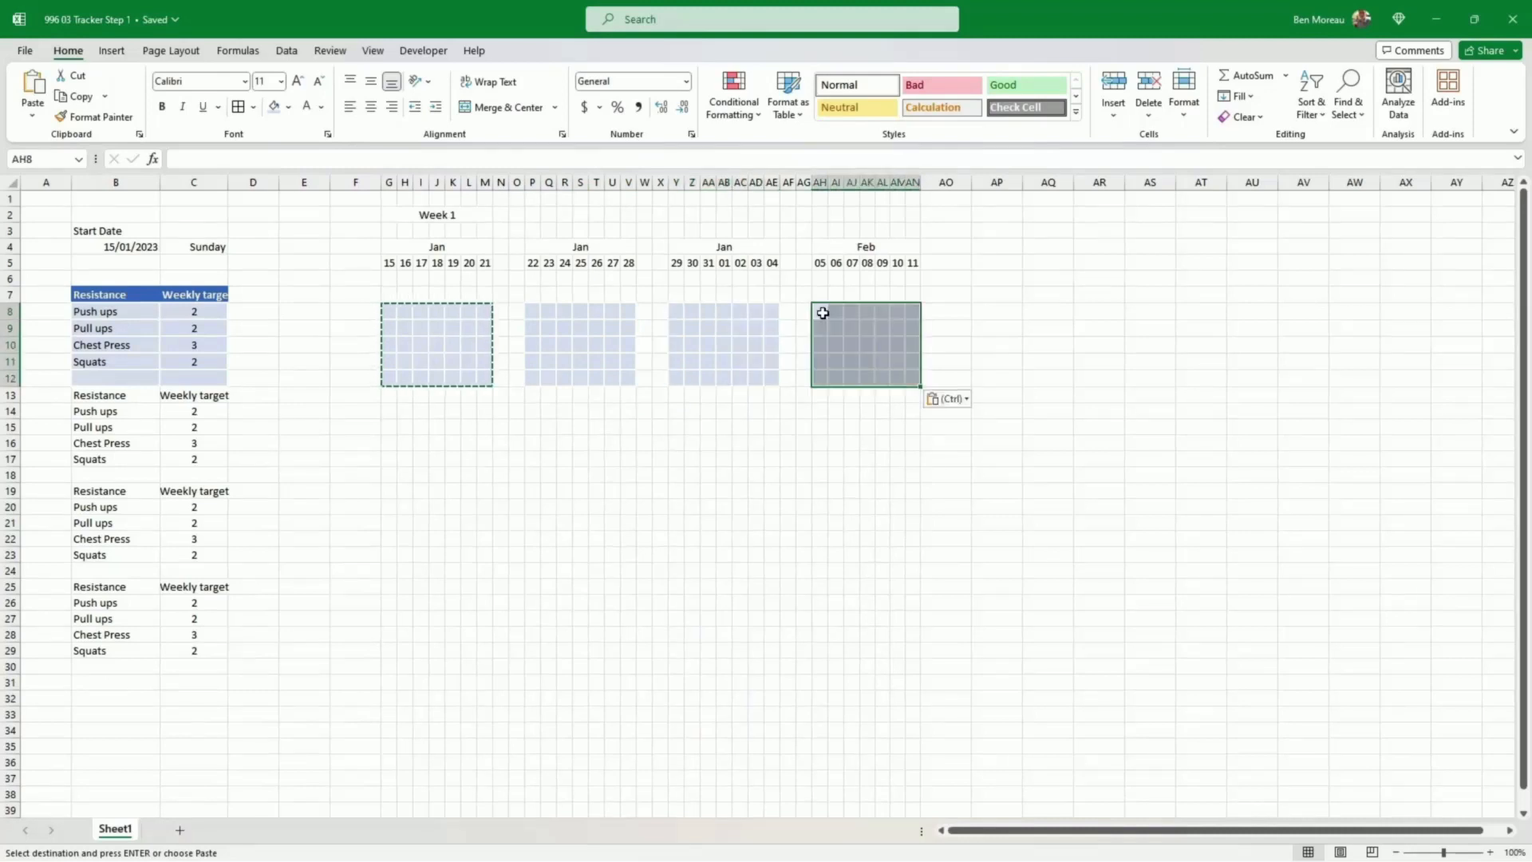
# Step: Start a formula-based conditional formatting rule for G8 with the condition =$B$8<>""
pyautogui.click(390, 312)
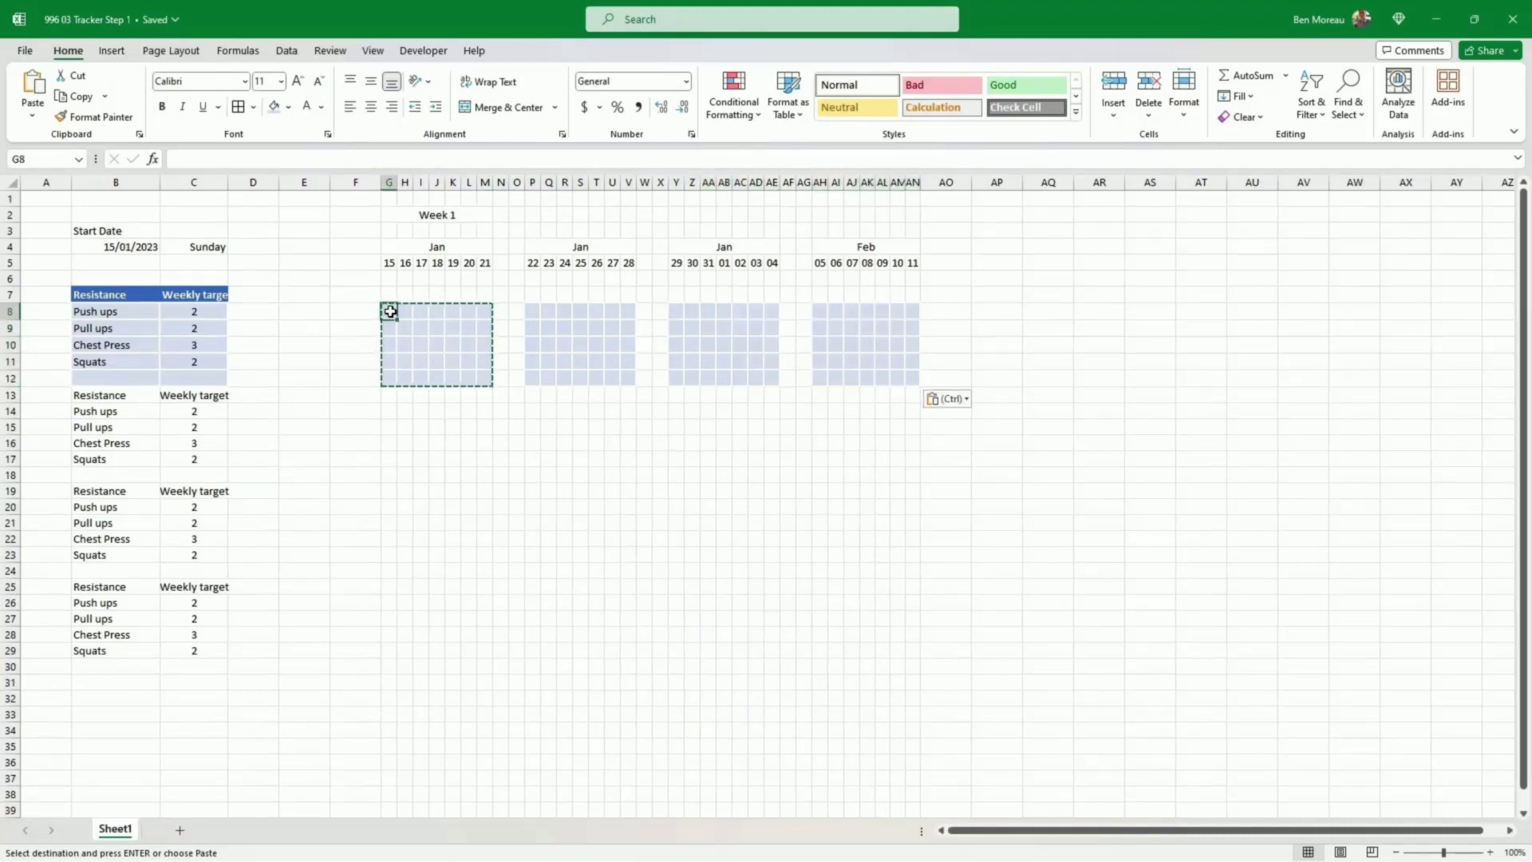
pyautogui.click(736, 117)
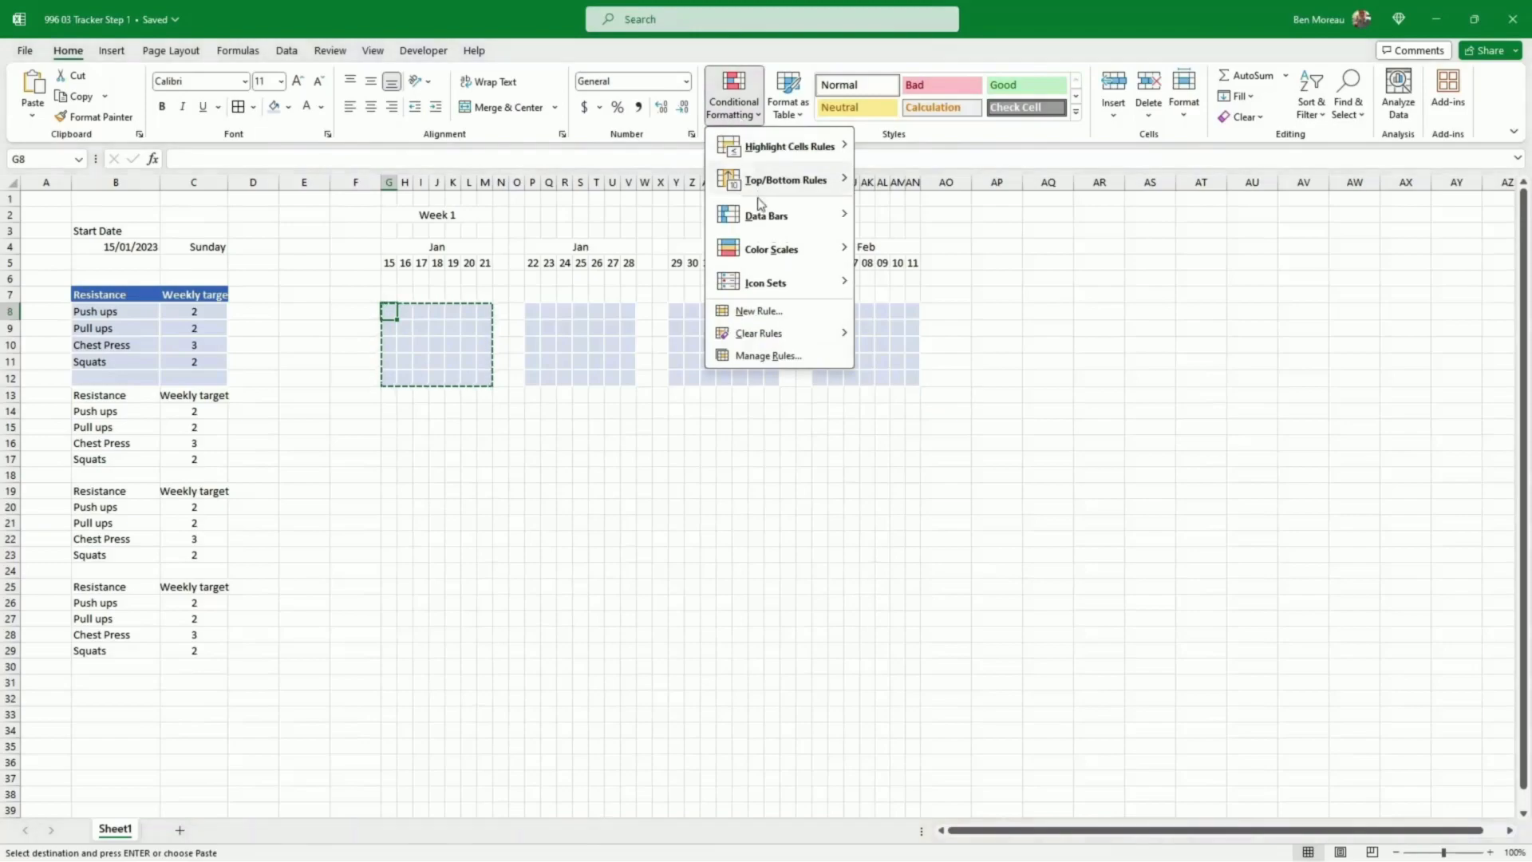
pyautogui.click(754, 310)
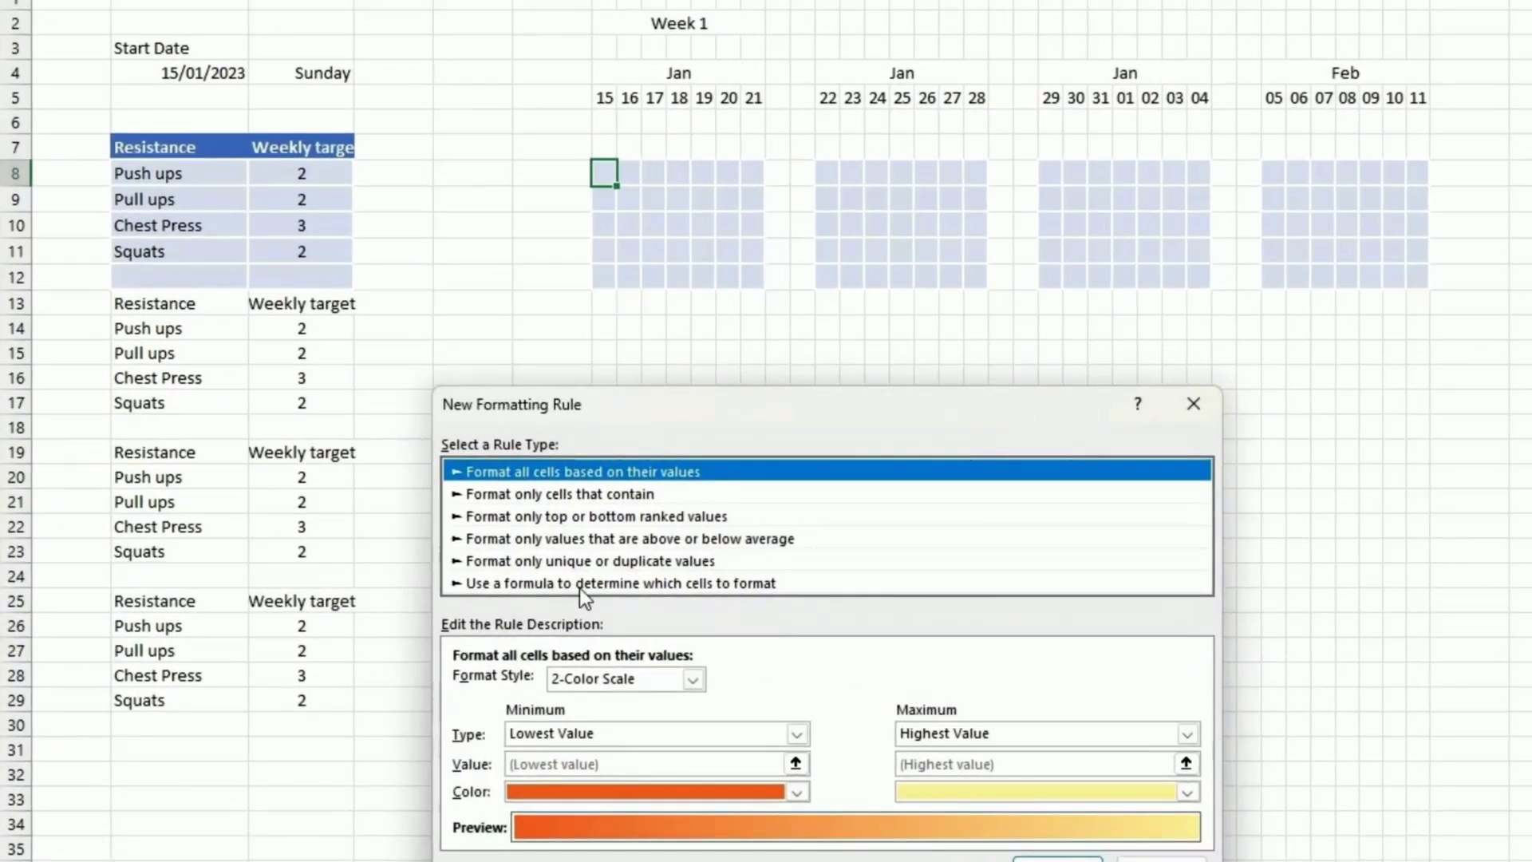
pyautogui.click(580, 585)
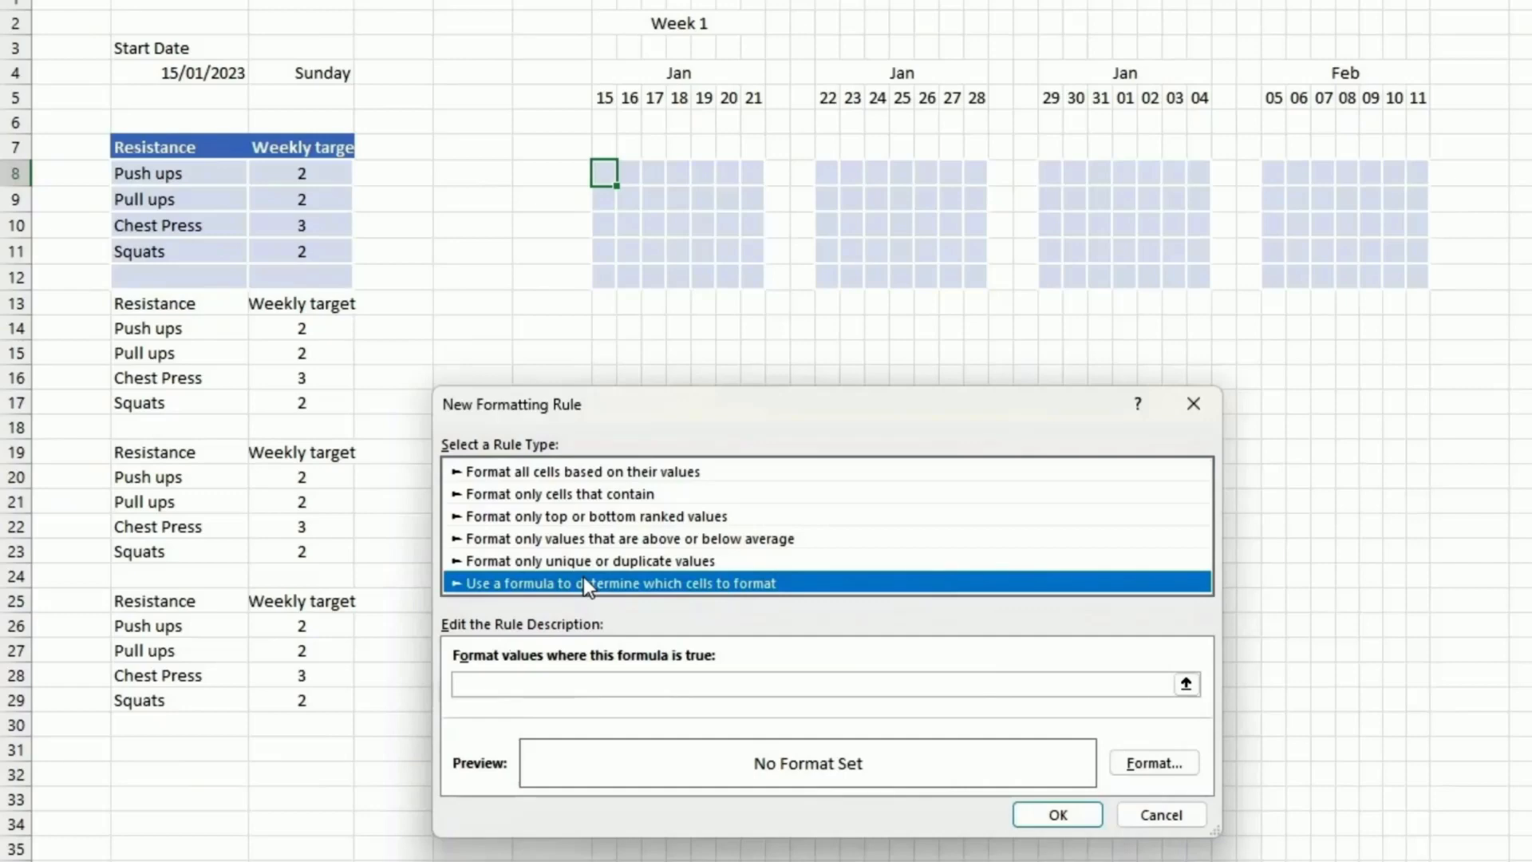
pyautogui.click(559, 683)
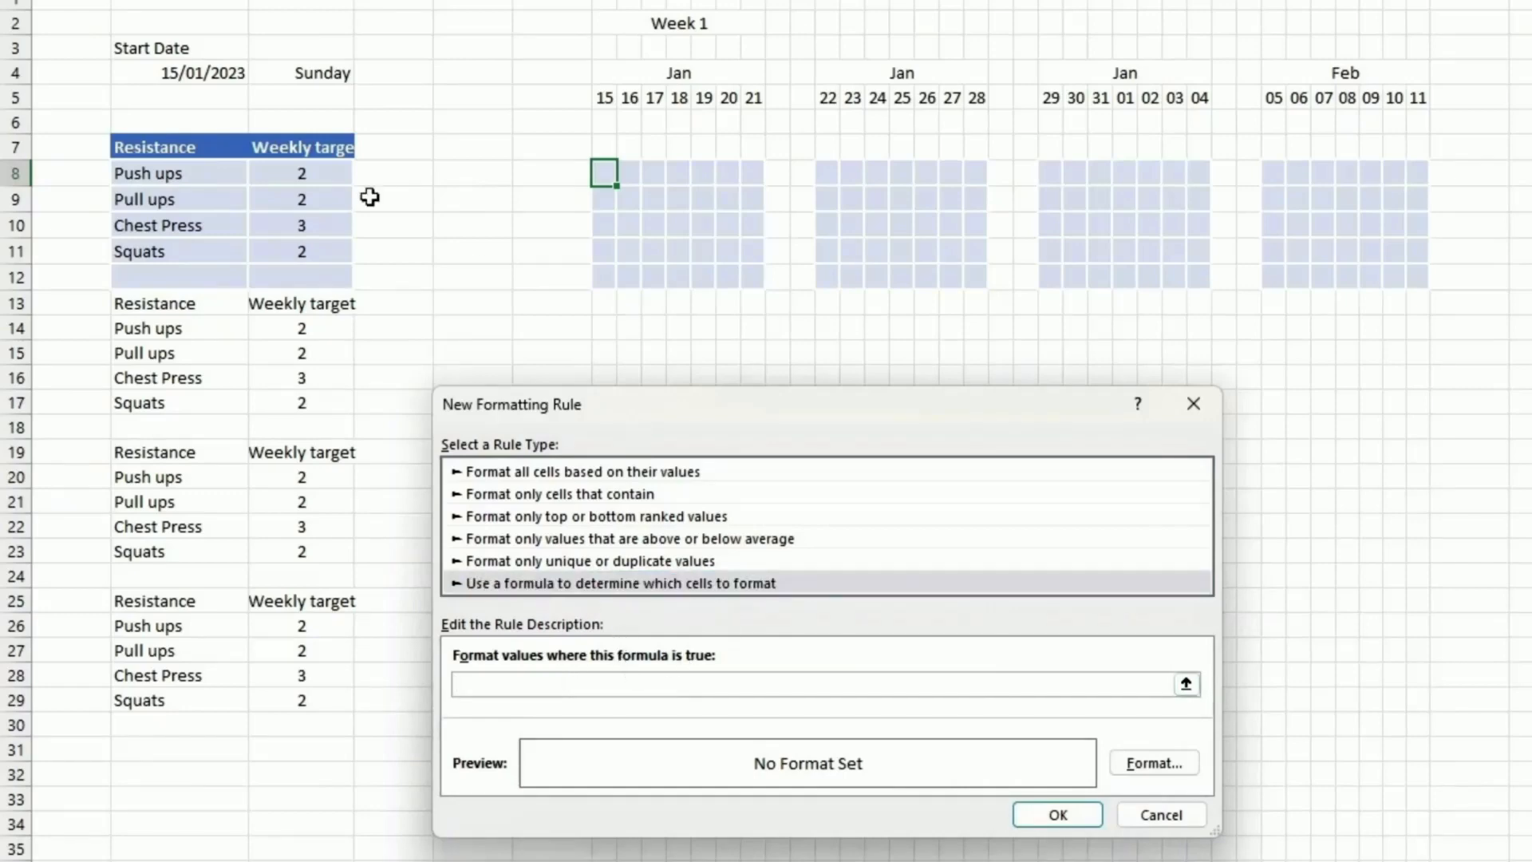
pyautogui.click(176, 175)
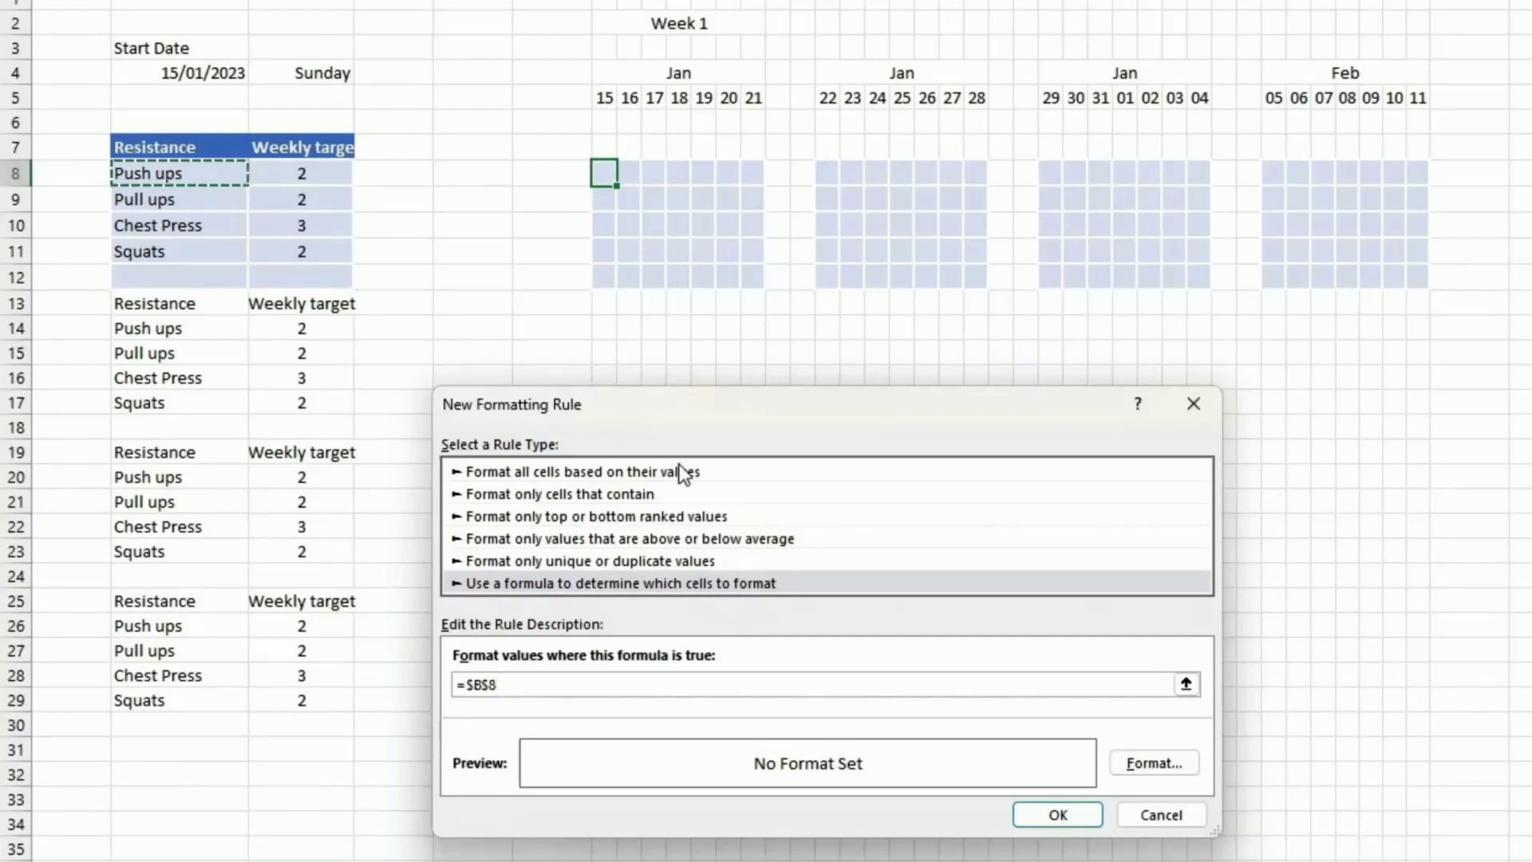
pyautogui.write('<>')
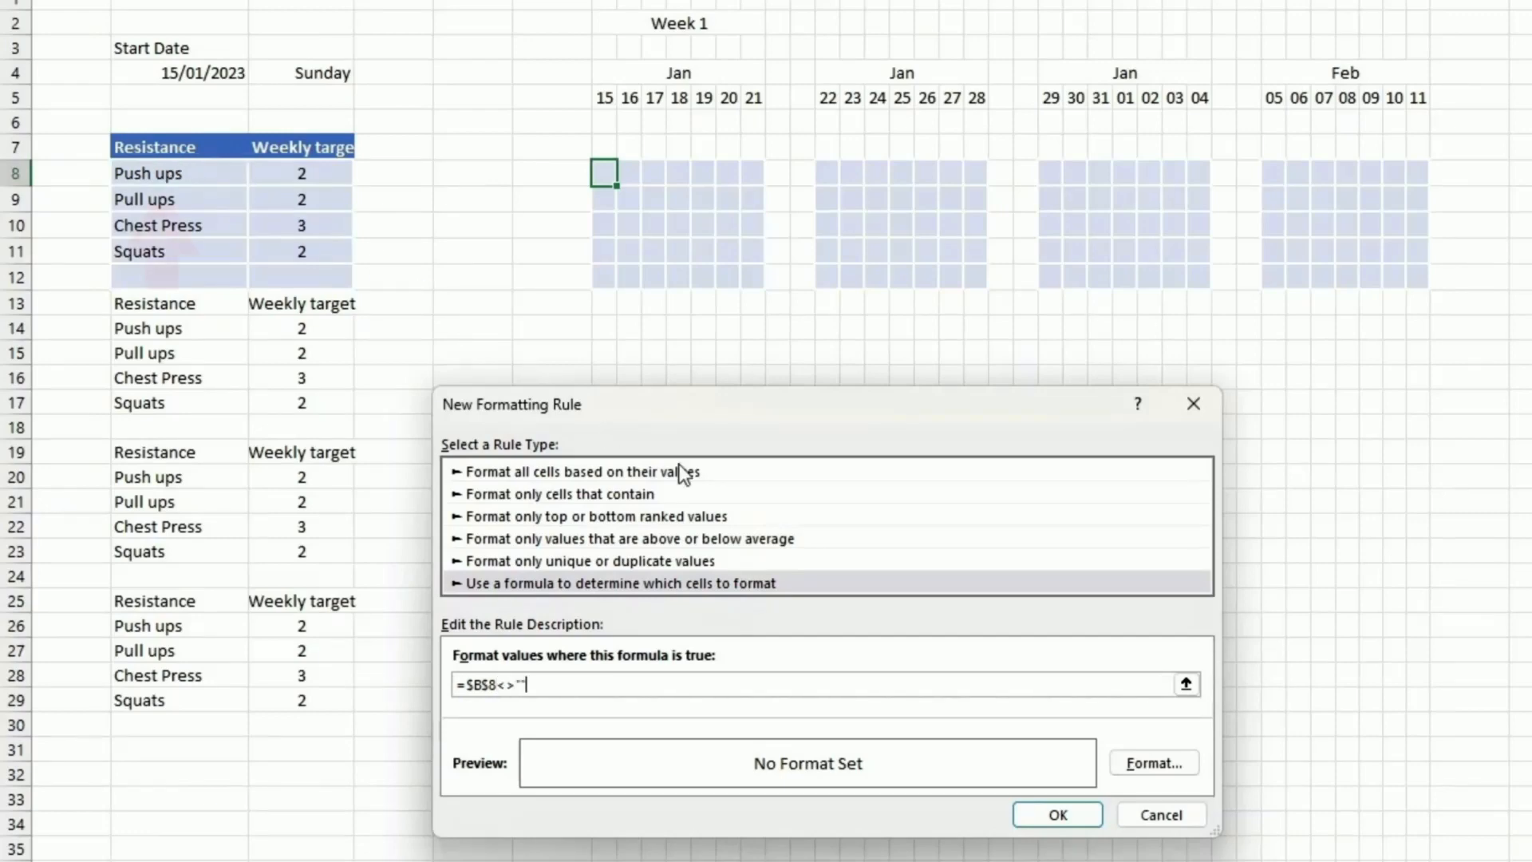
# Step: Extend the rule's formula to =AND($B$8<>"",G8<>"") and save it with a solid blue fill
pyautogui.click(468, 685)
pyautogui.write('AND(')
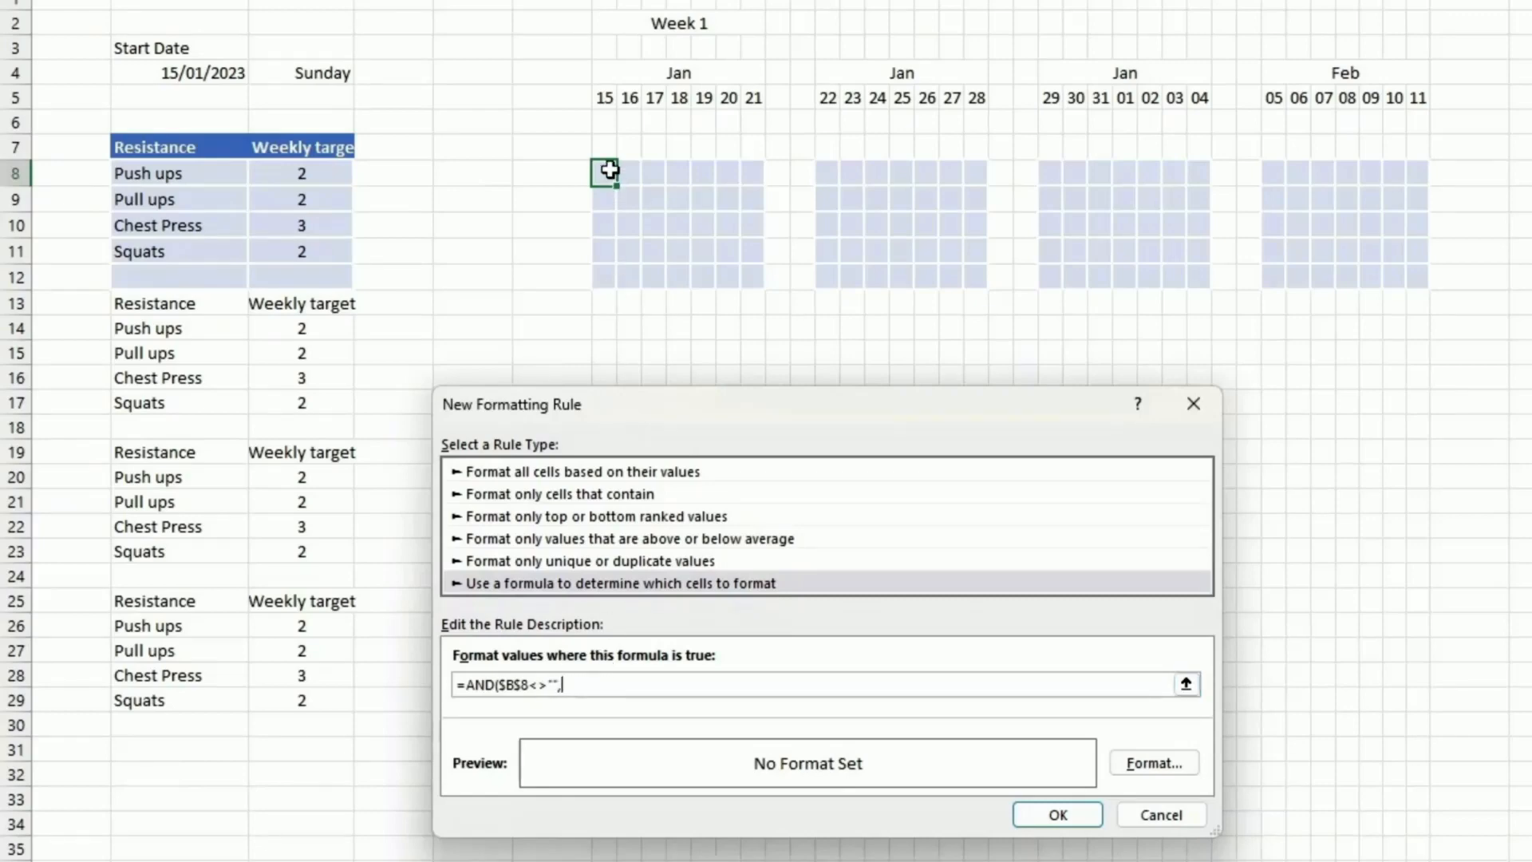
pyautogui.write('G8')
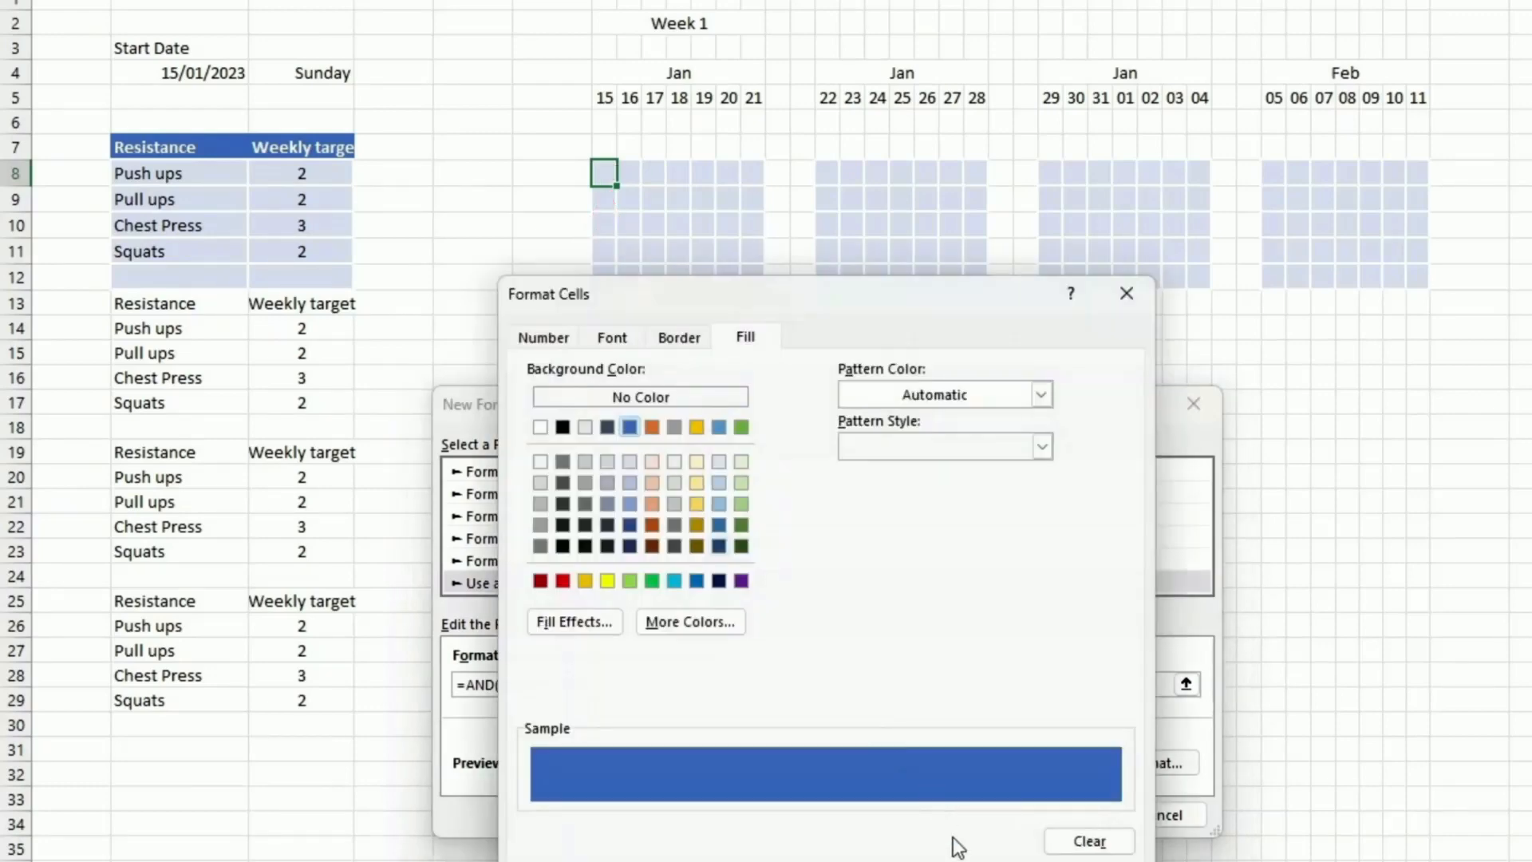
pyautogui.press('Return')
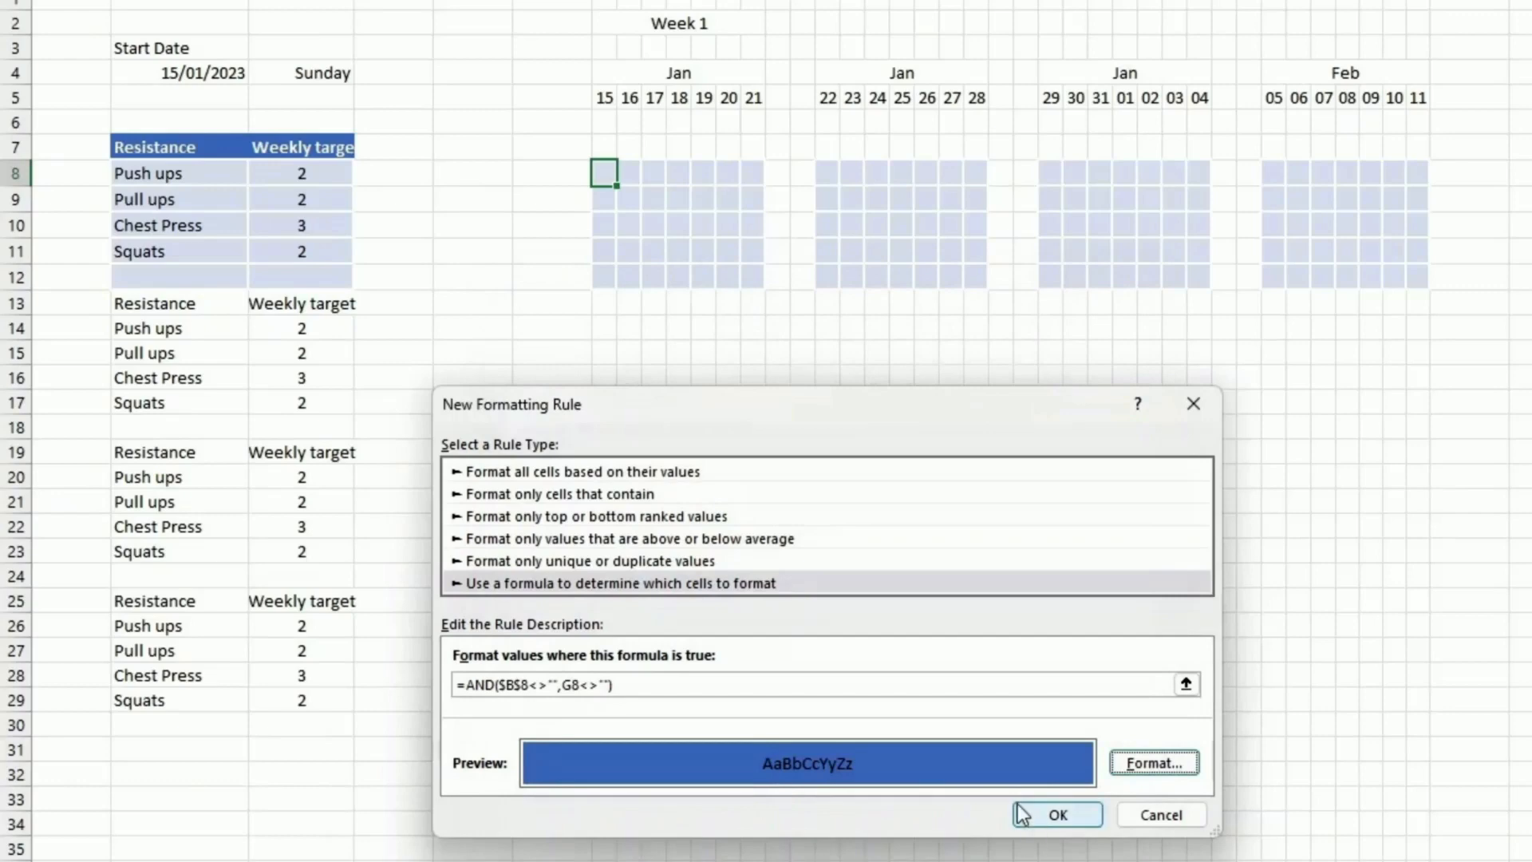
pyautogui.click(1042, 807)
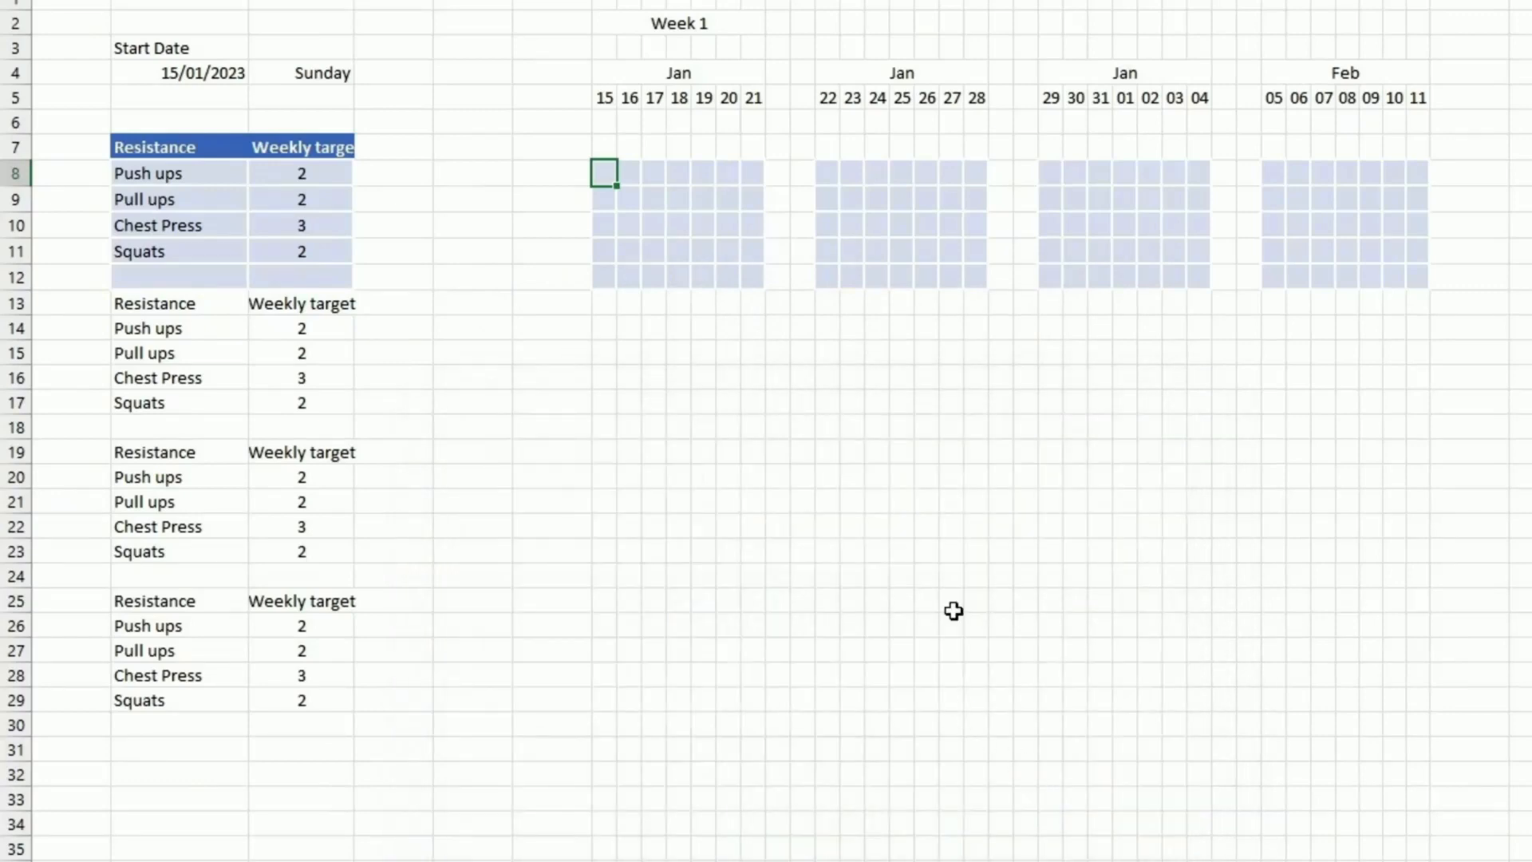
# Step: Extend the blue fill rule's applied range to the whole first week's grid, $G$8:$M$12
pyautogui.click(1130, 0)
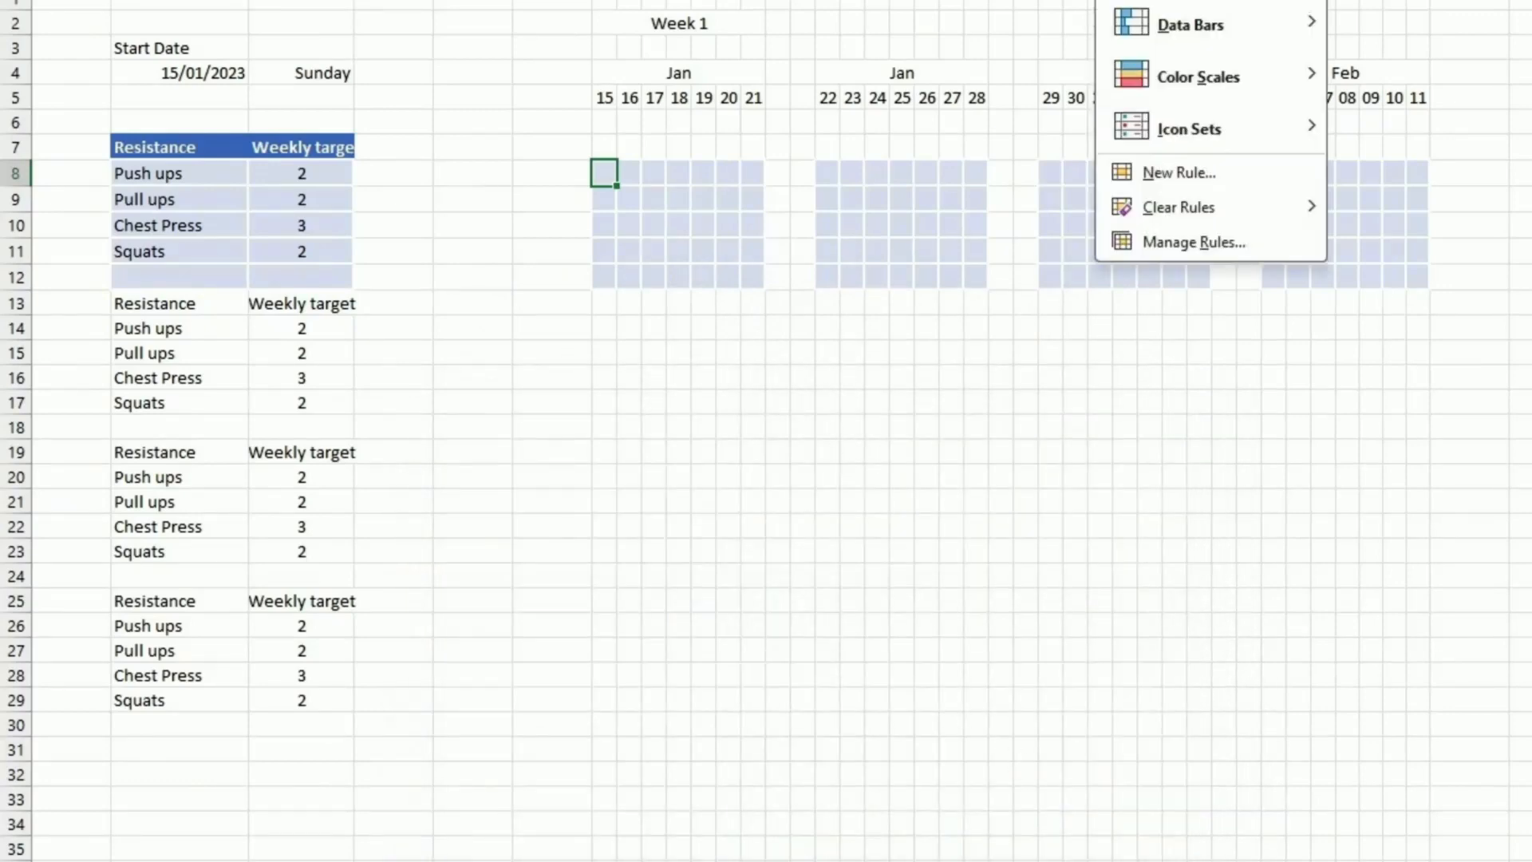
pyautogui.click(1189, 244)
pyautogui.click(926, 587)
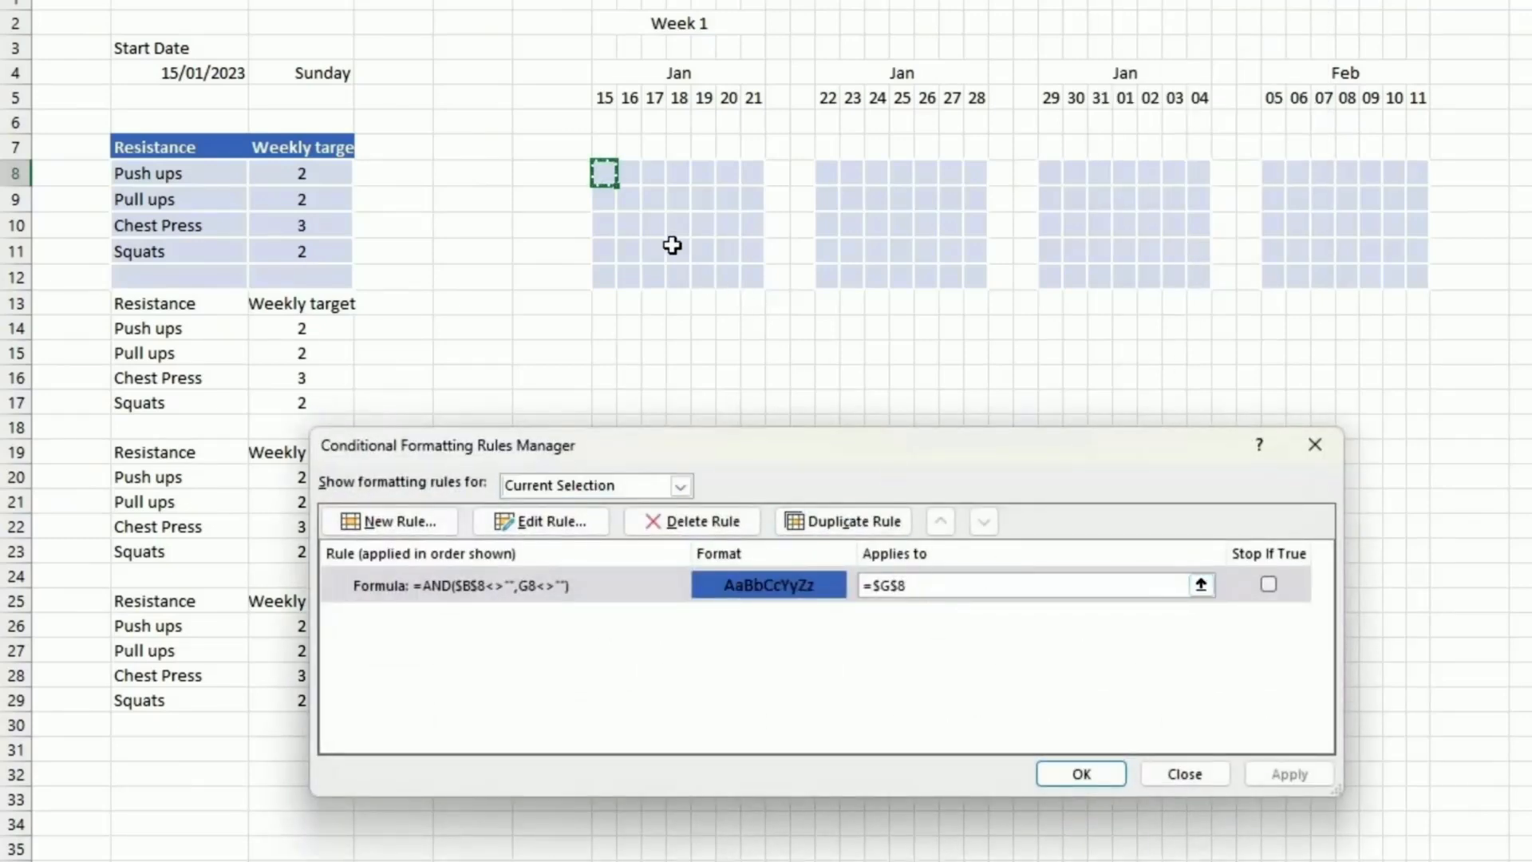
pyautogui.moveTo(609, 177); pyautogui.dragTo(745, 274)
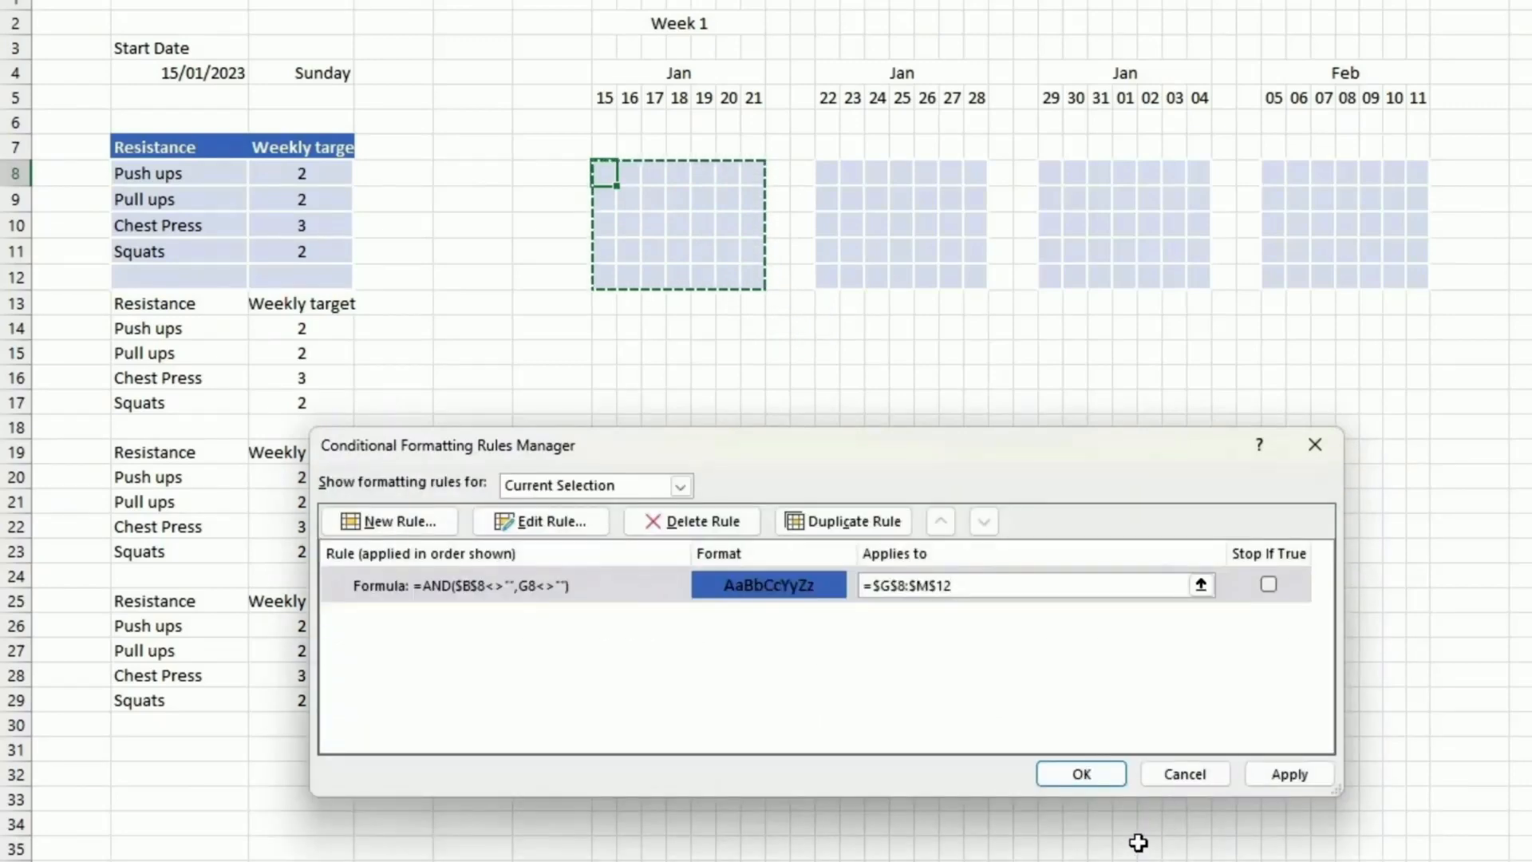
# Step: Set the rule's font color to the same blue as its fill and apply the rule changes
pyautogui.click(806, 584)
pyautogui.click(536, 519)
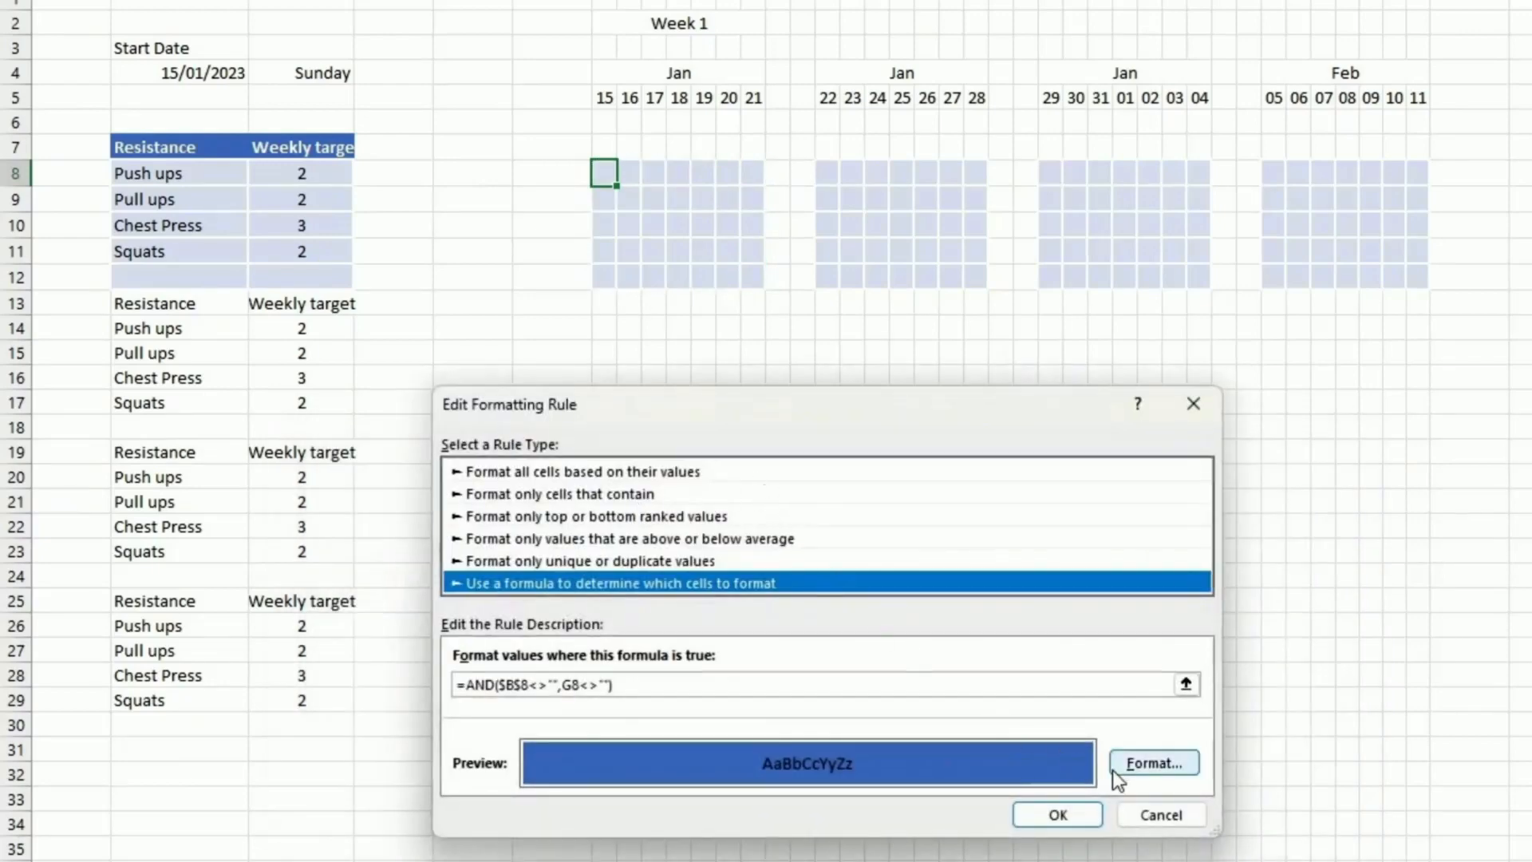
pyautogui.click(1134, 762)
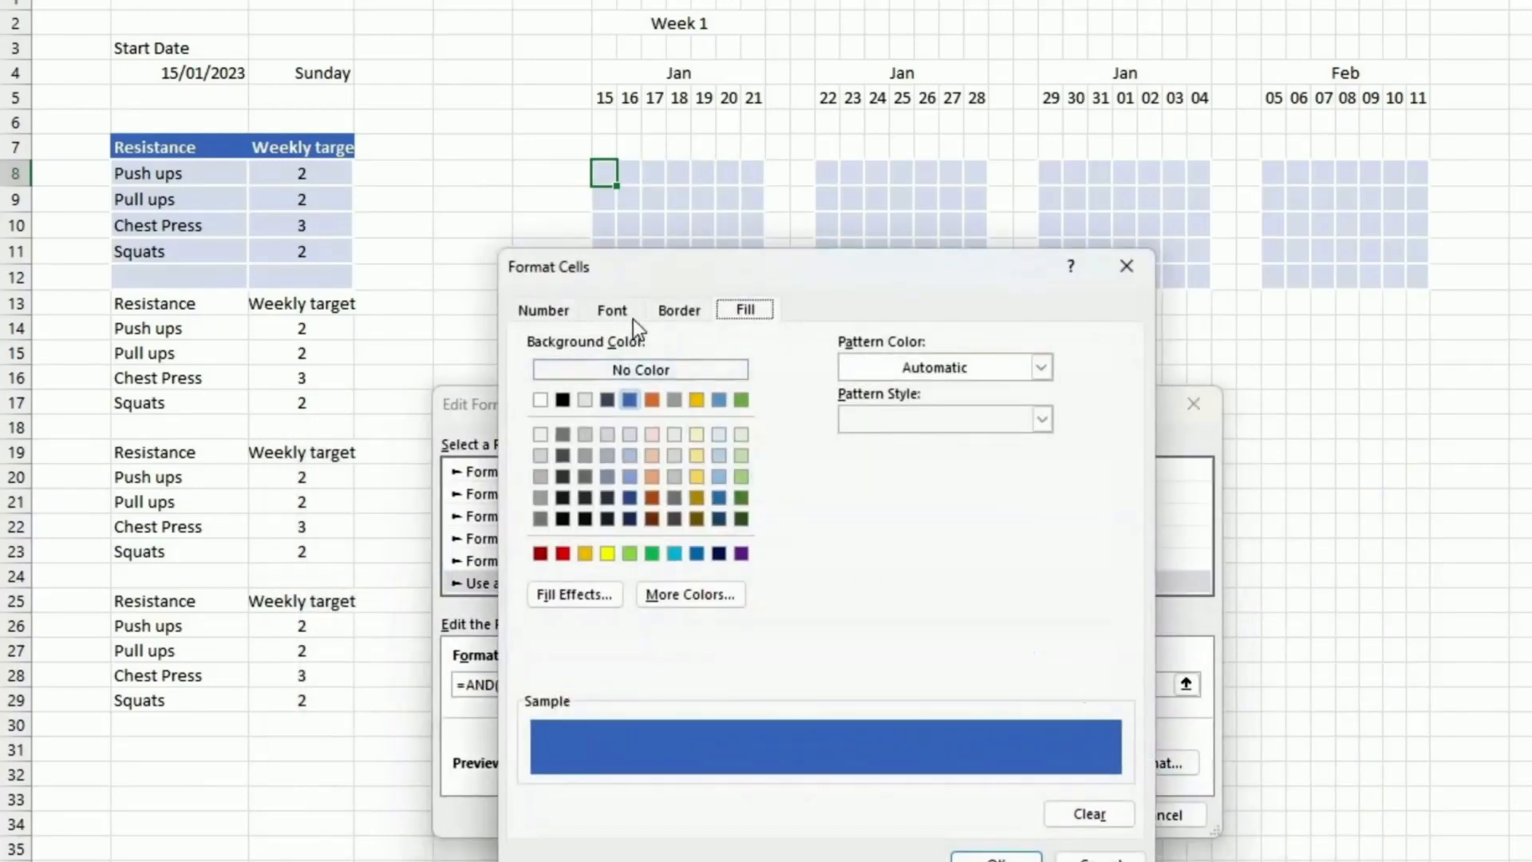
pyautogui.click(613, 311)
pyautogui.click(995, 517)
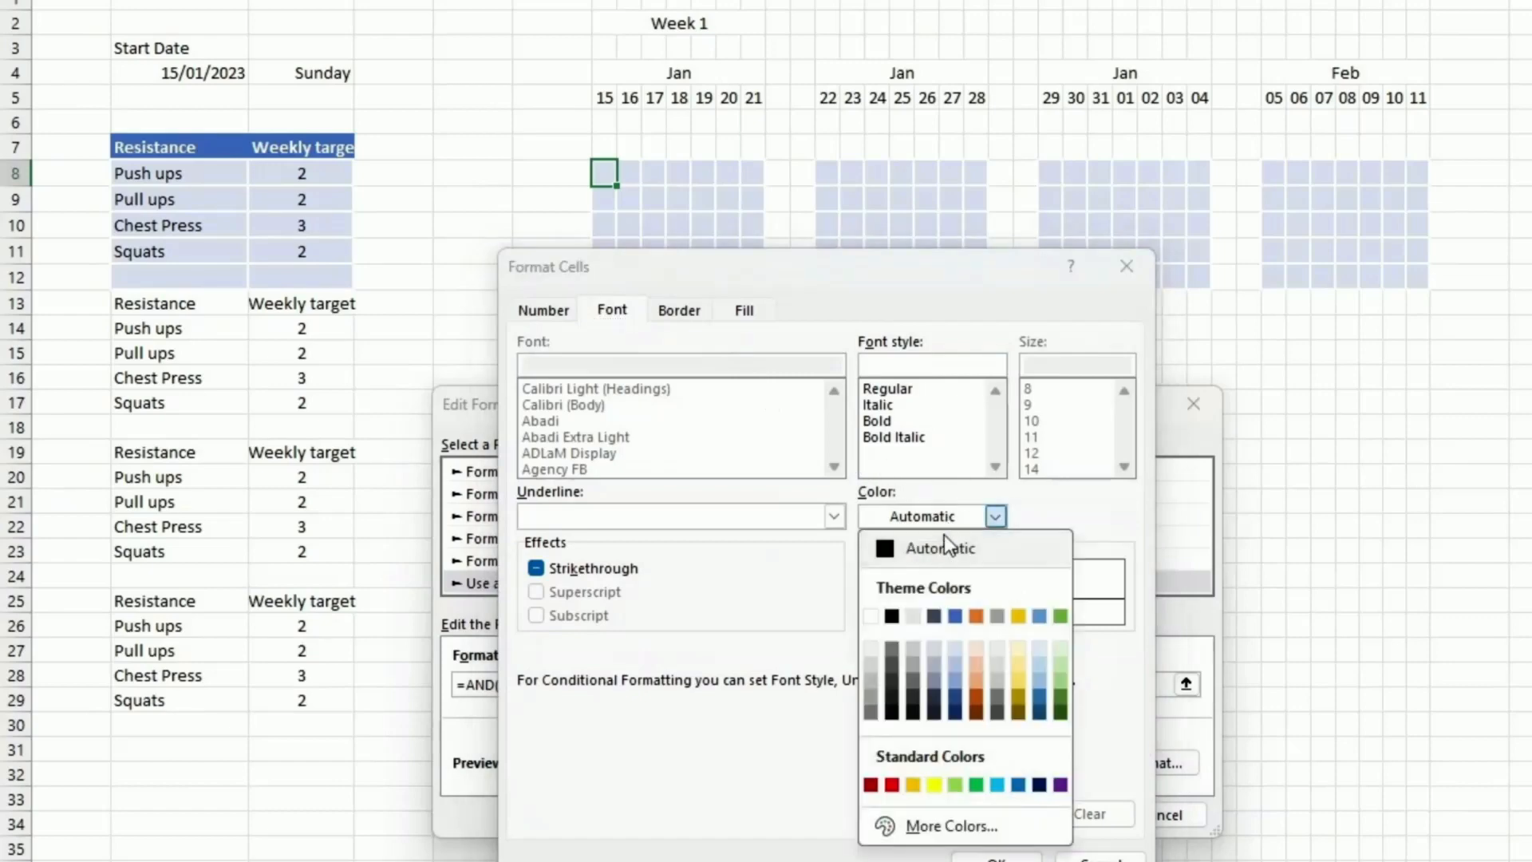
pyautogui.click(954, 614)
pyautogui.click(994, 856)
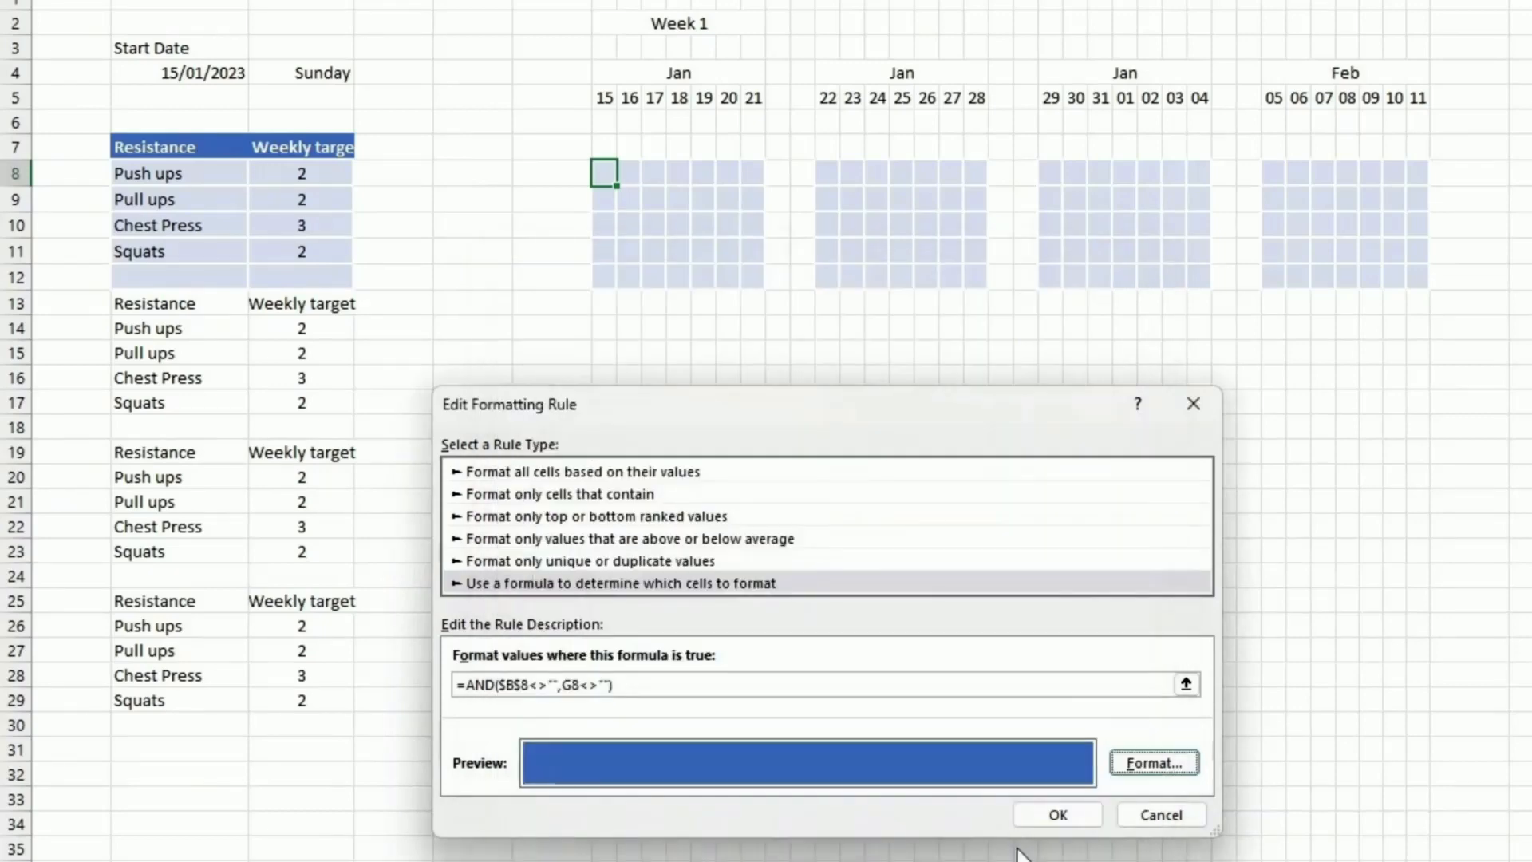
pyautogui.click(1055, 814)
pyautogui.click(1279, 771)
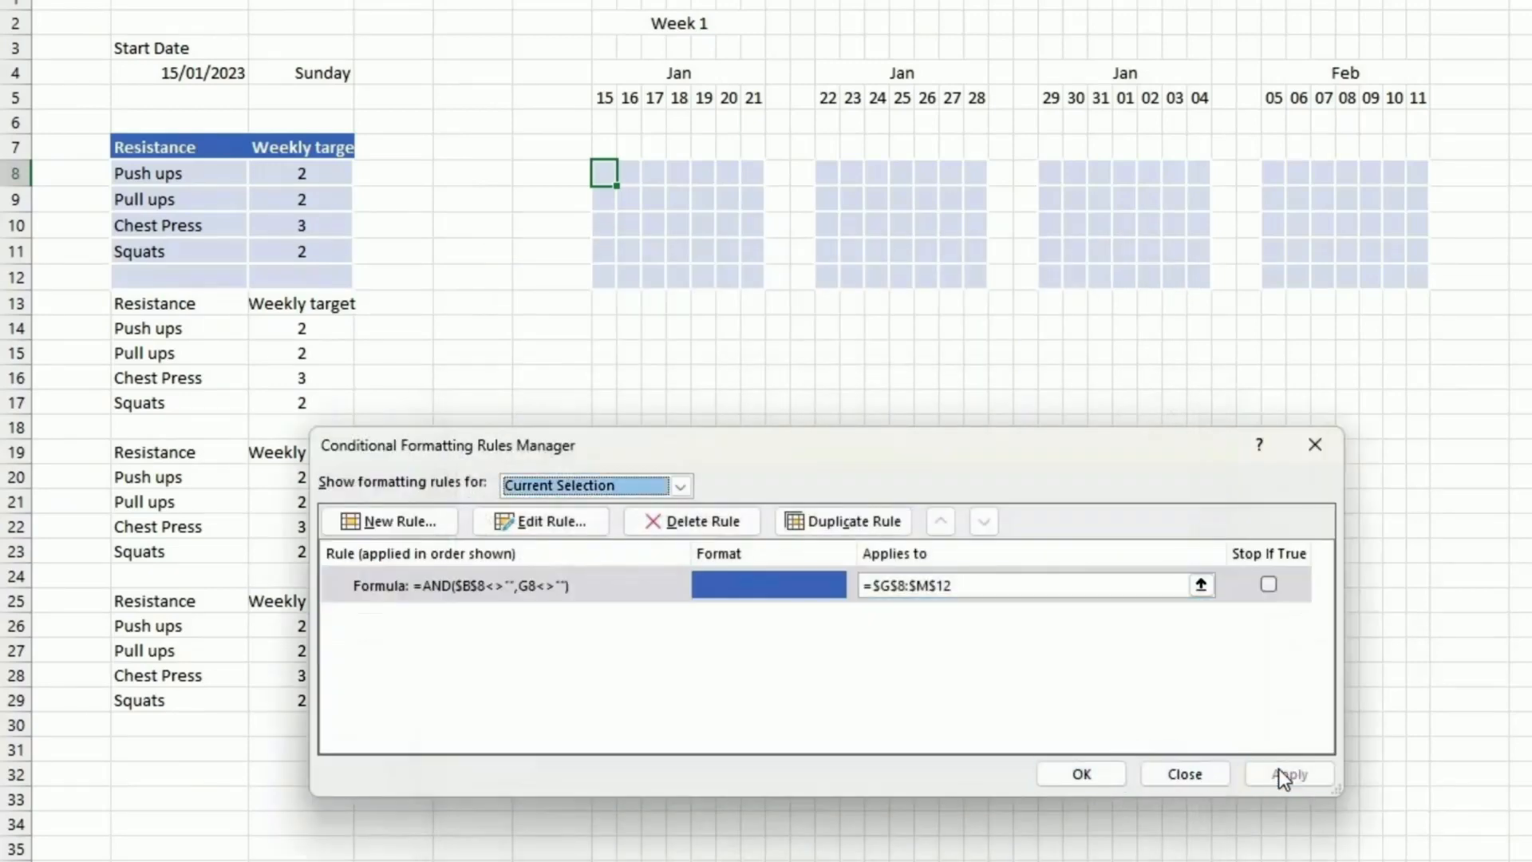
pyautogui.click(1081, 775)
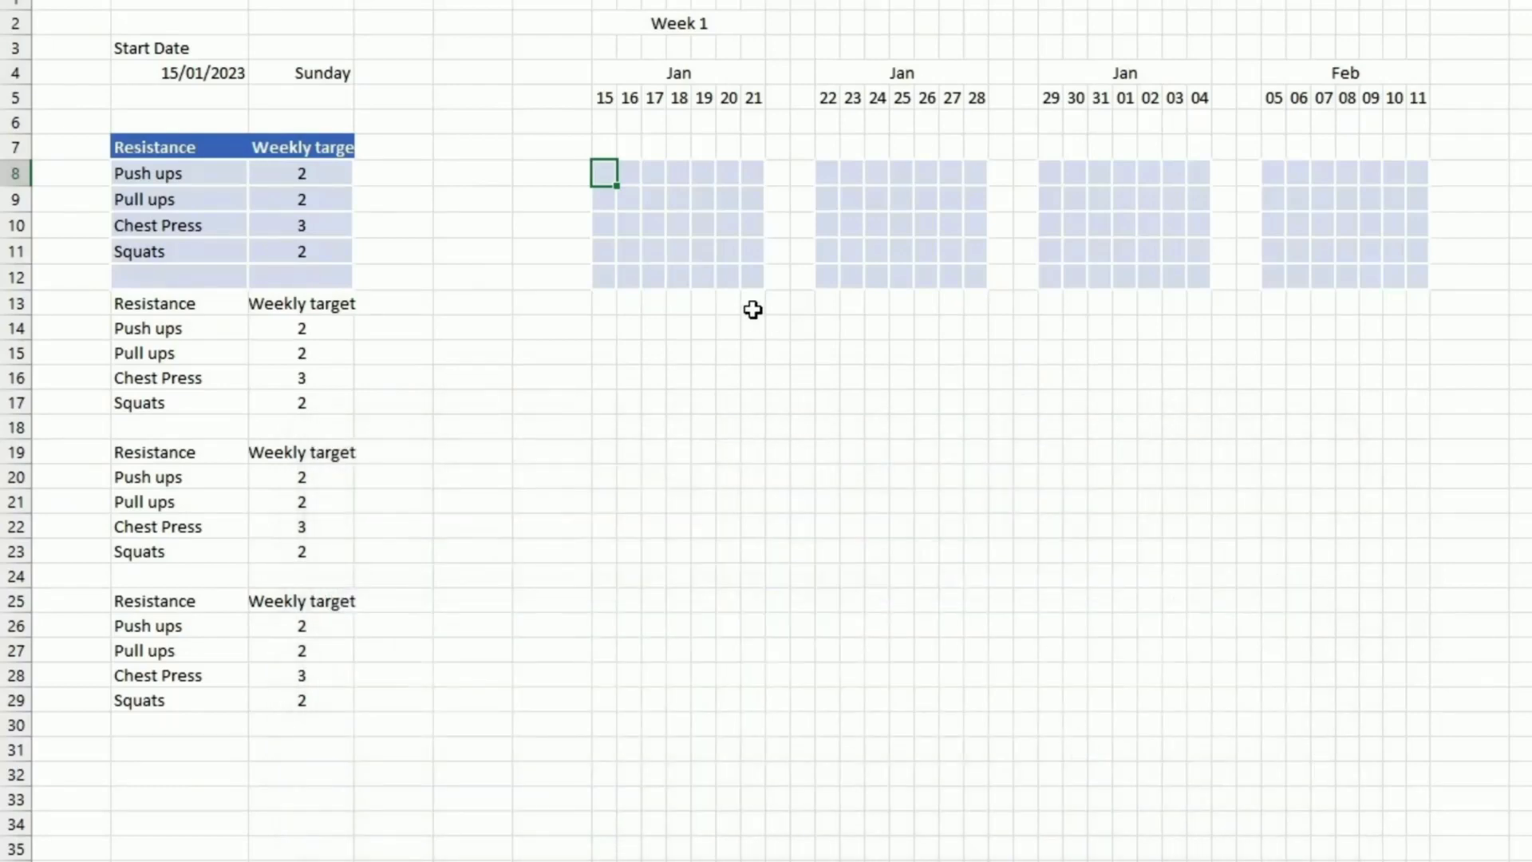
# Step: Test the rule in the first week's grid with 1 in G8, 5 in I10, 1 in K10 and an entry in H10
pyautogui.write('1')
pyautogui.press('Return')
pyautogui.press('Down')
pyautogui.press('Right')
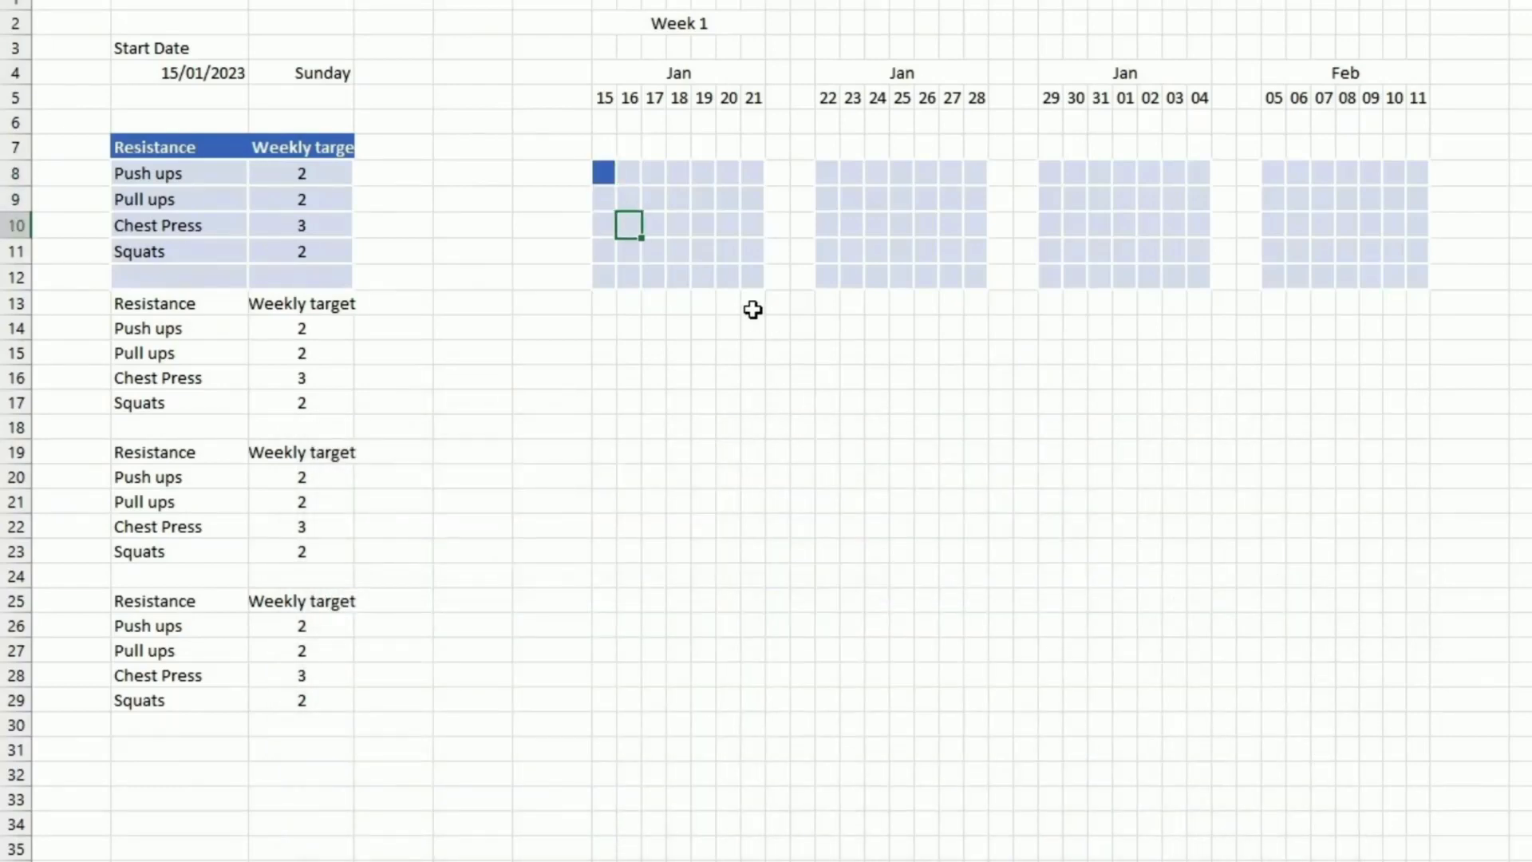
pyautogui.press('Tab')
pyautogui.write('5')
pyautogui.press('Tab')
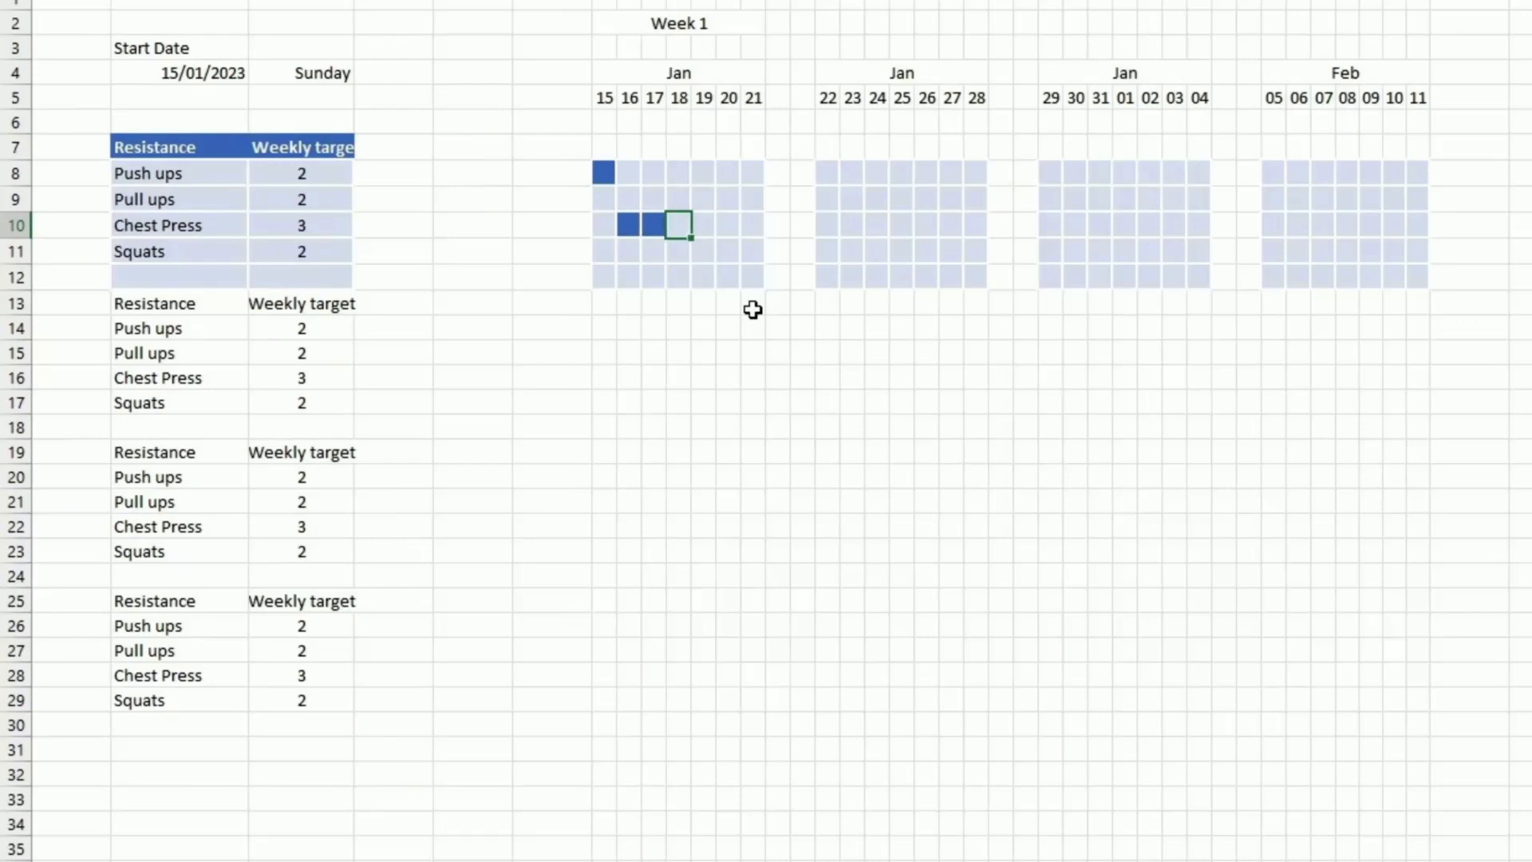
pyautogui.press('Right')
pyautogui.write('1')
pyautogui.press('Return')
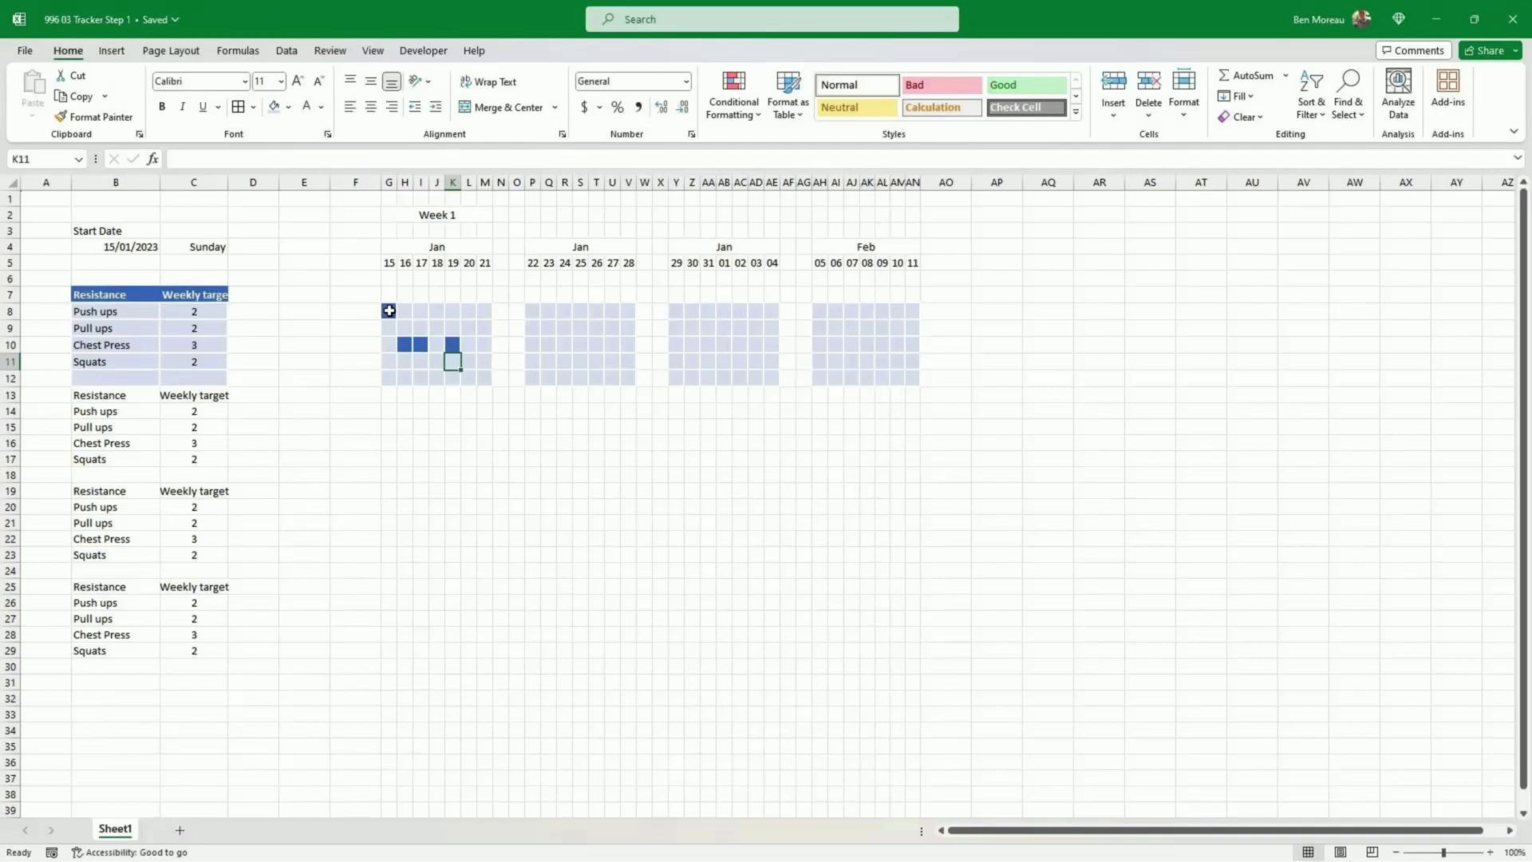
# Step: Start a second formula-based conditional formatting rule for G8:M12 with the formula =$B8=""
pyautogui.moveTo(389, 311); pyautogui.dragTo(484, 378)
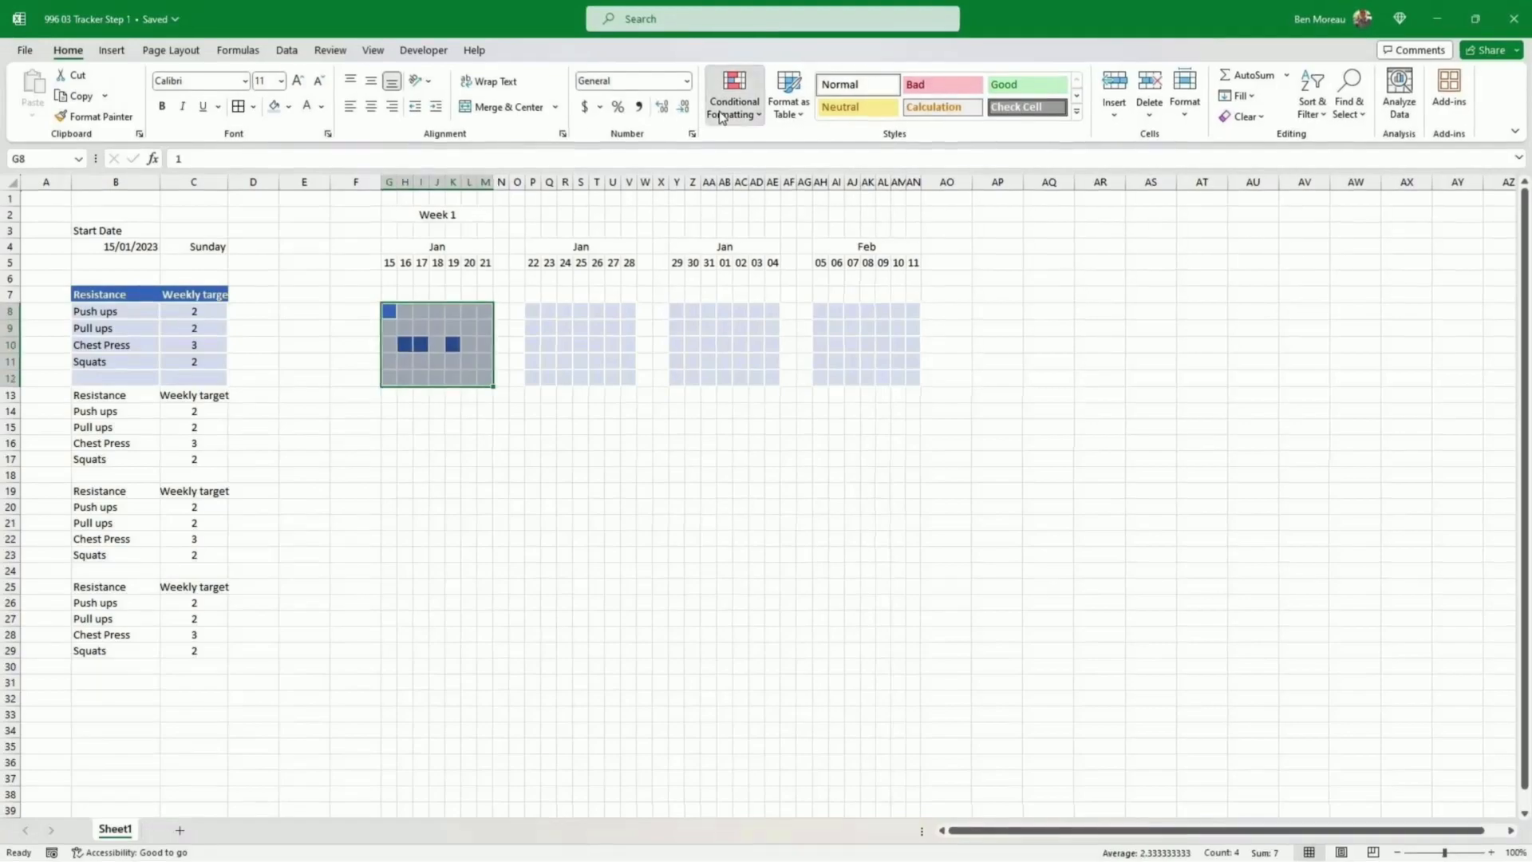
pyautogui.click(732, 92)
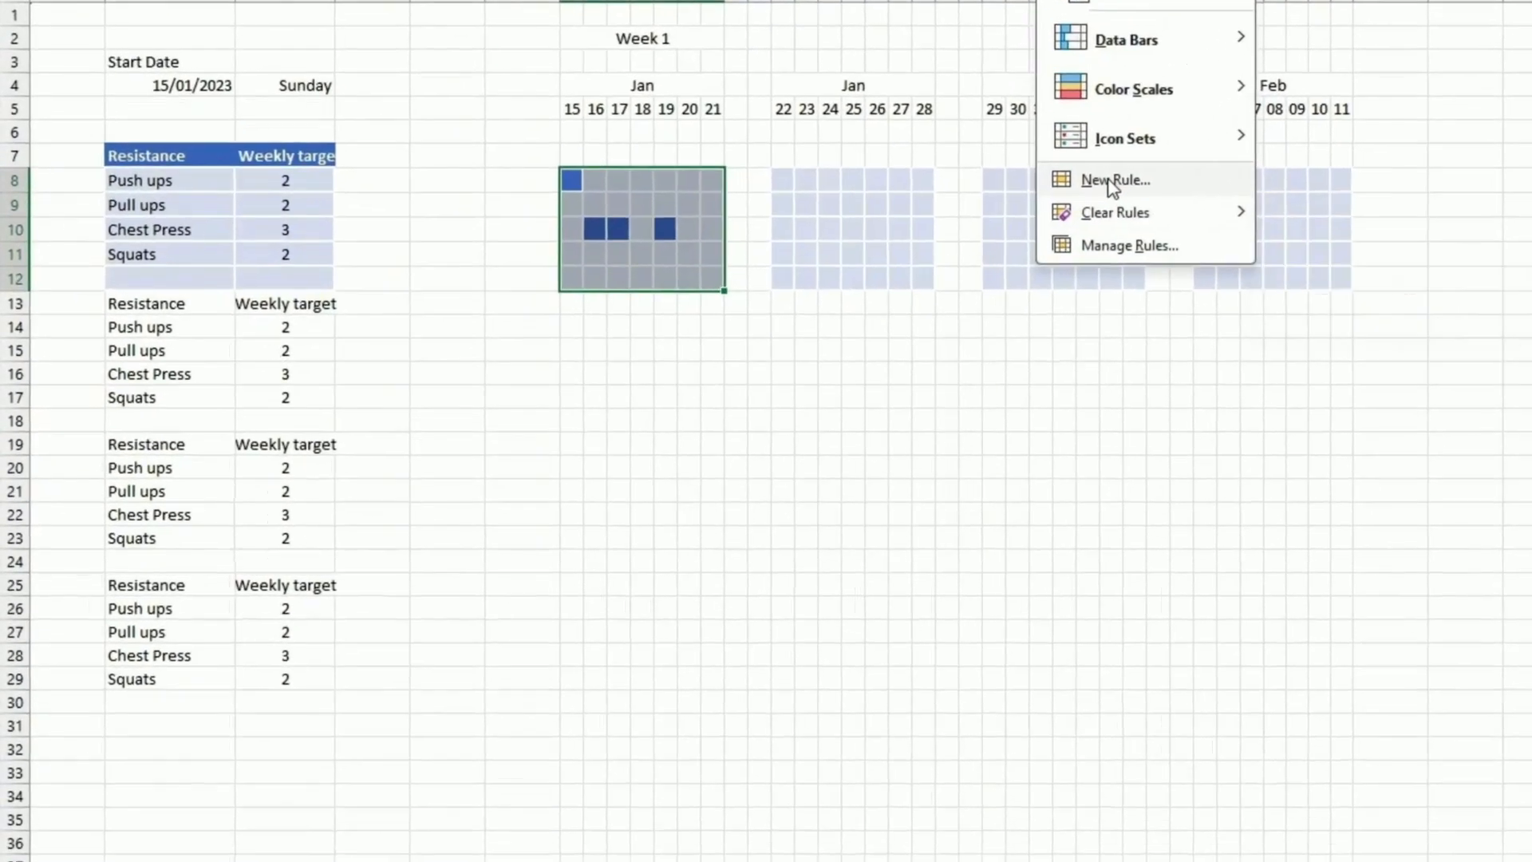
pyautogui.click(987, 227)
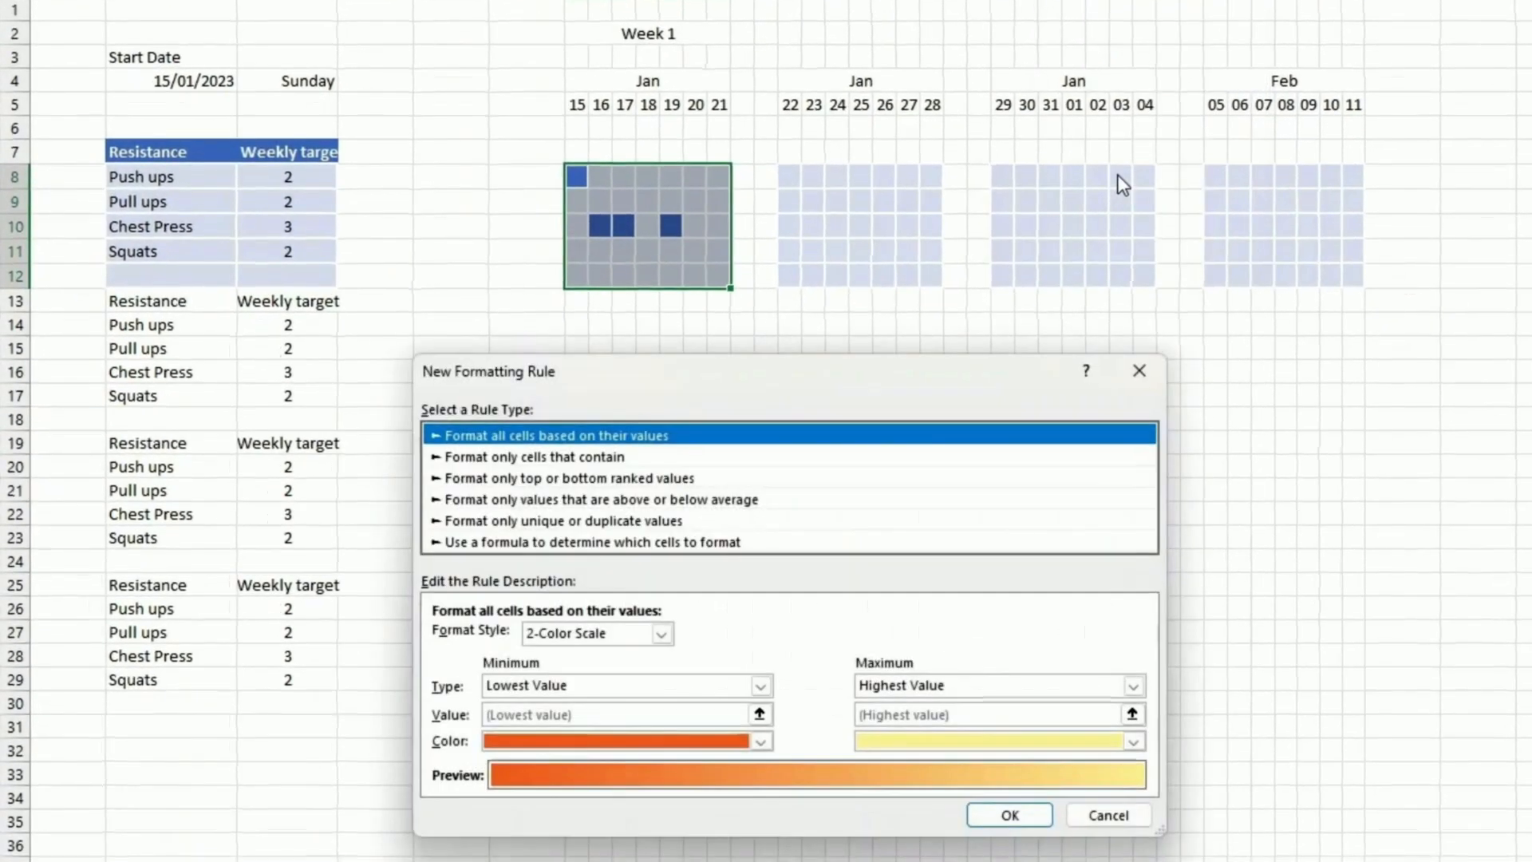
pyautogui.click(664, 543)
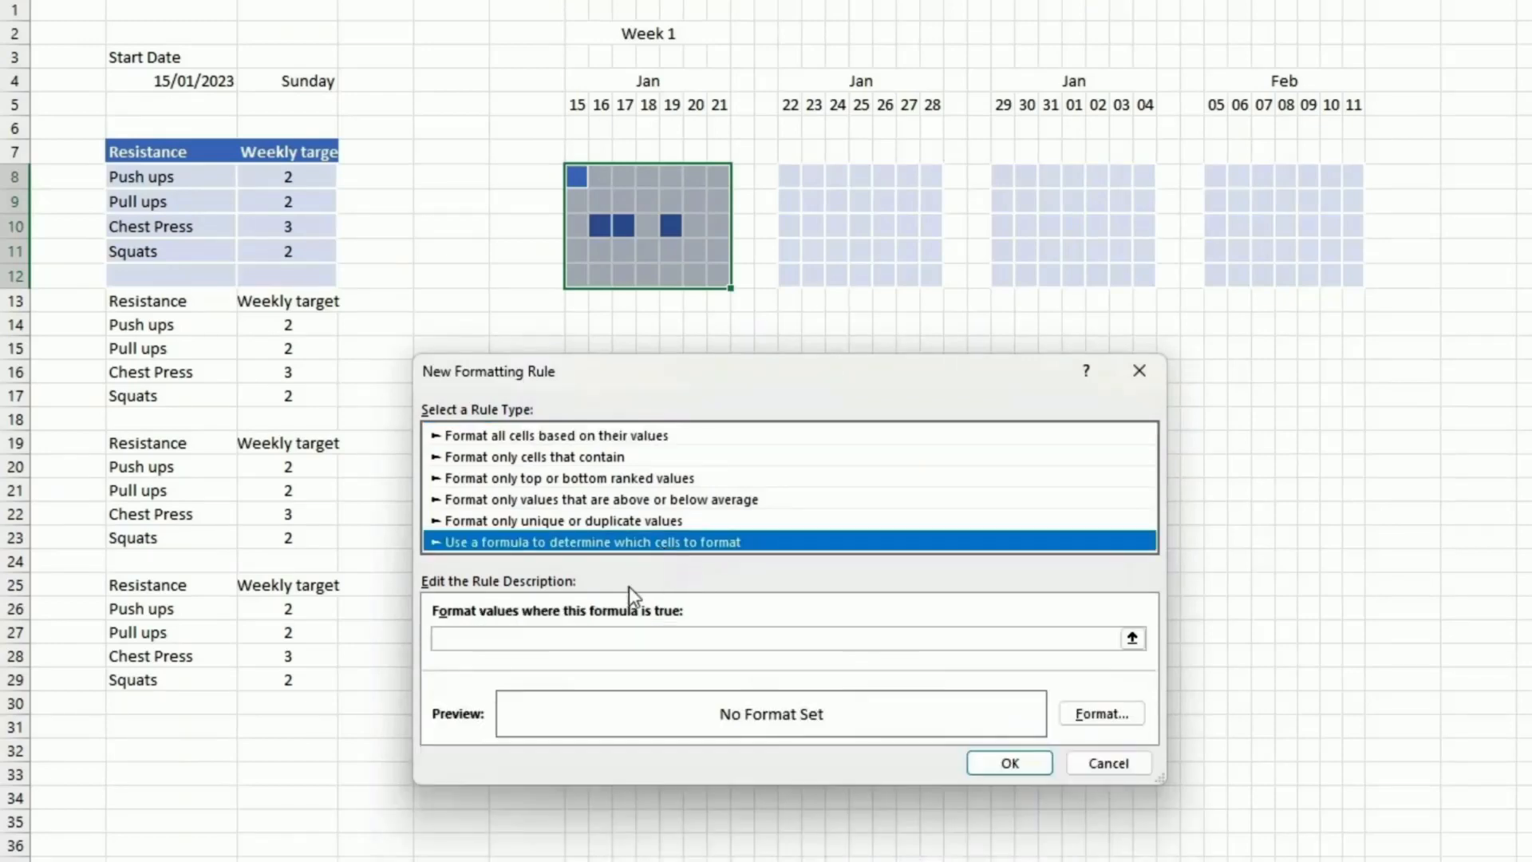
pyautogui.click(555, 638)
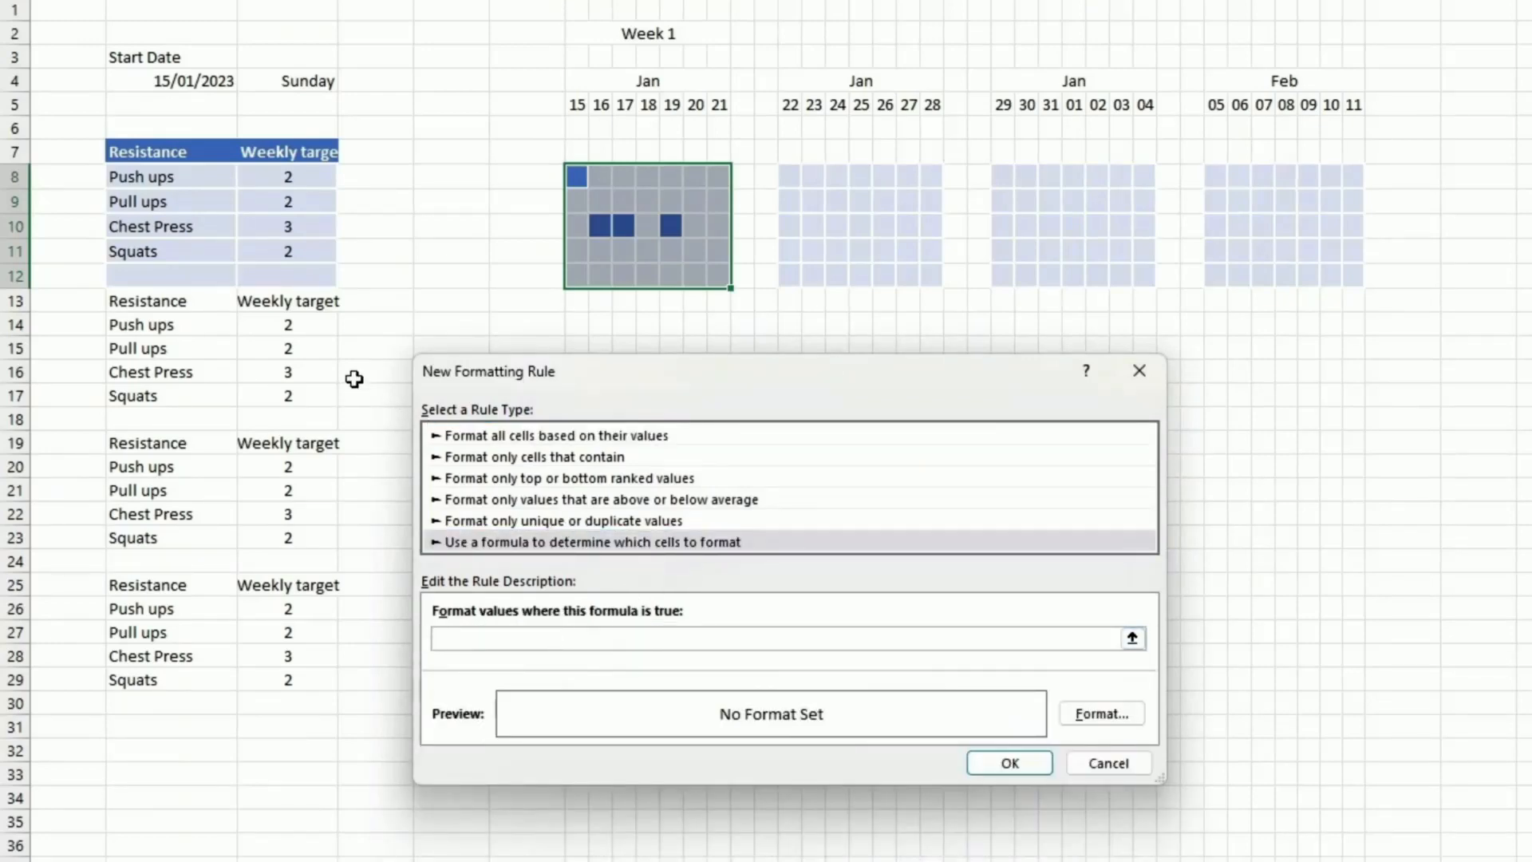
pyautogui.click(181, 177)
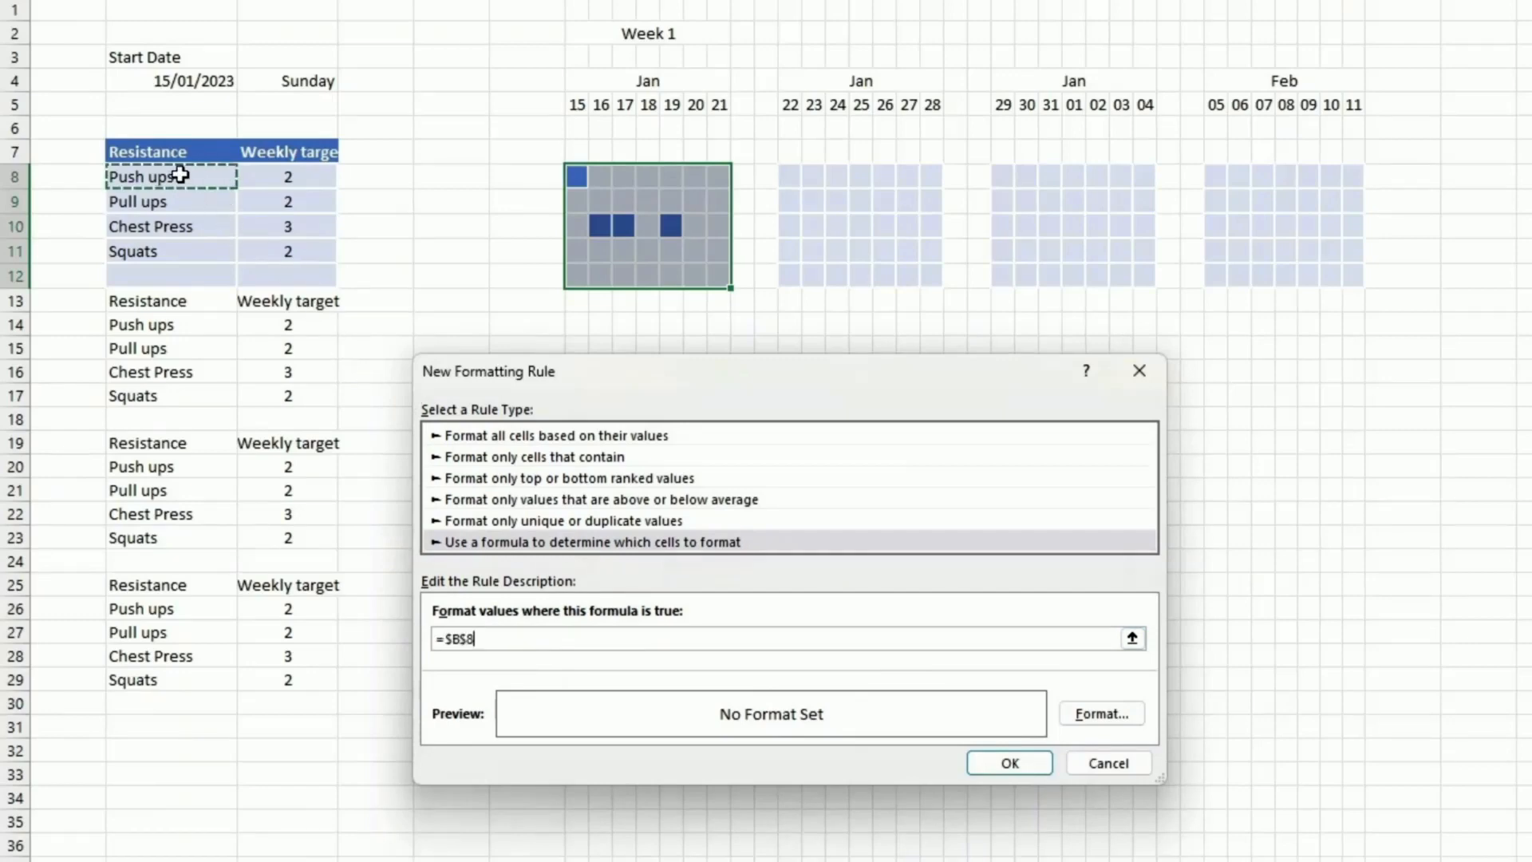
pyautogui.press('BackSpace')
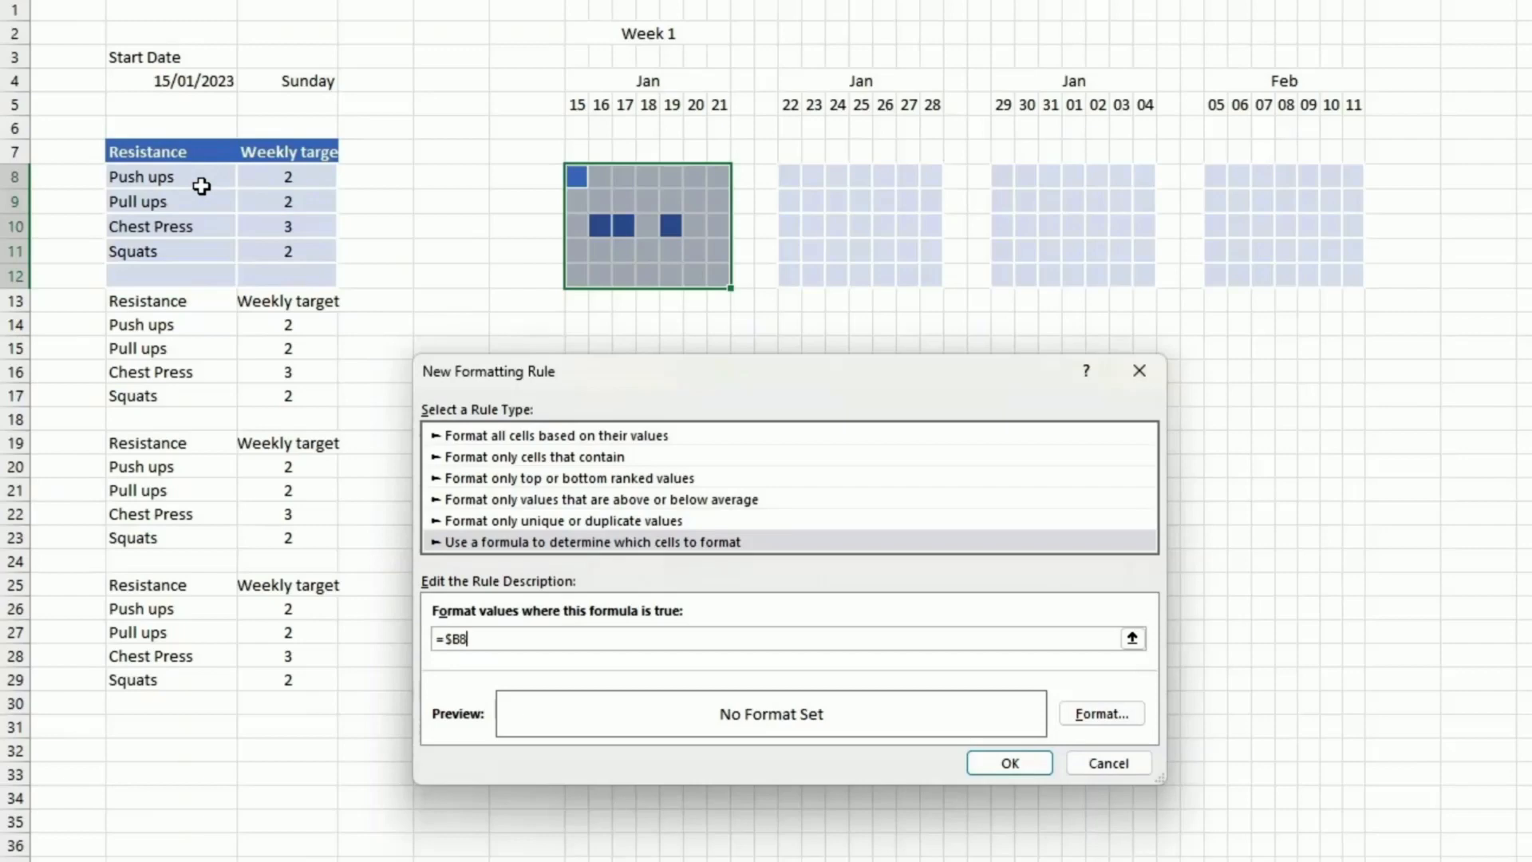
pyautogui.write('=')
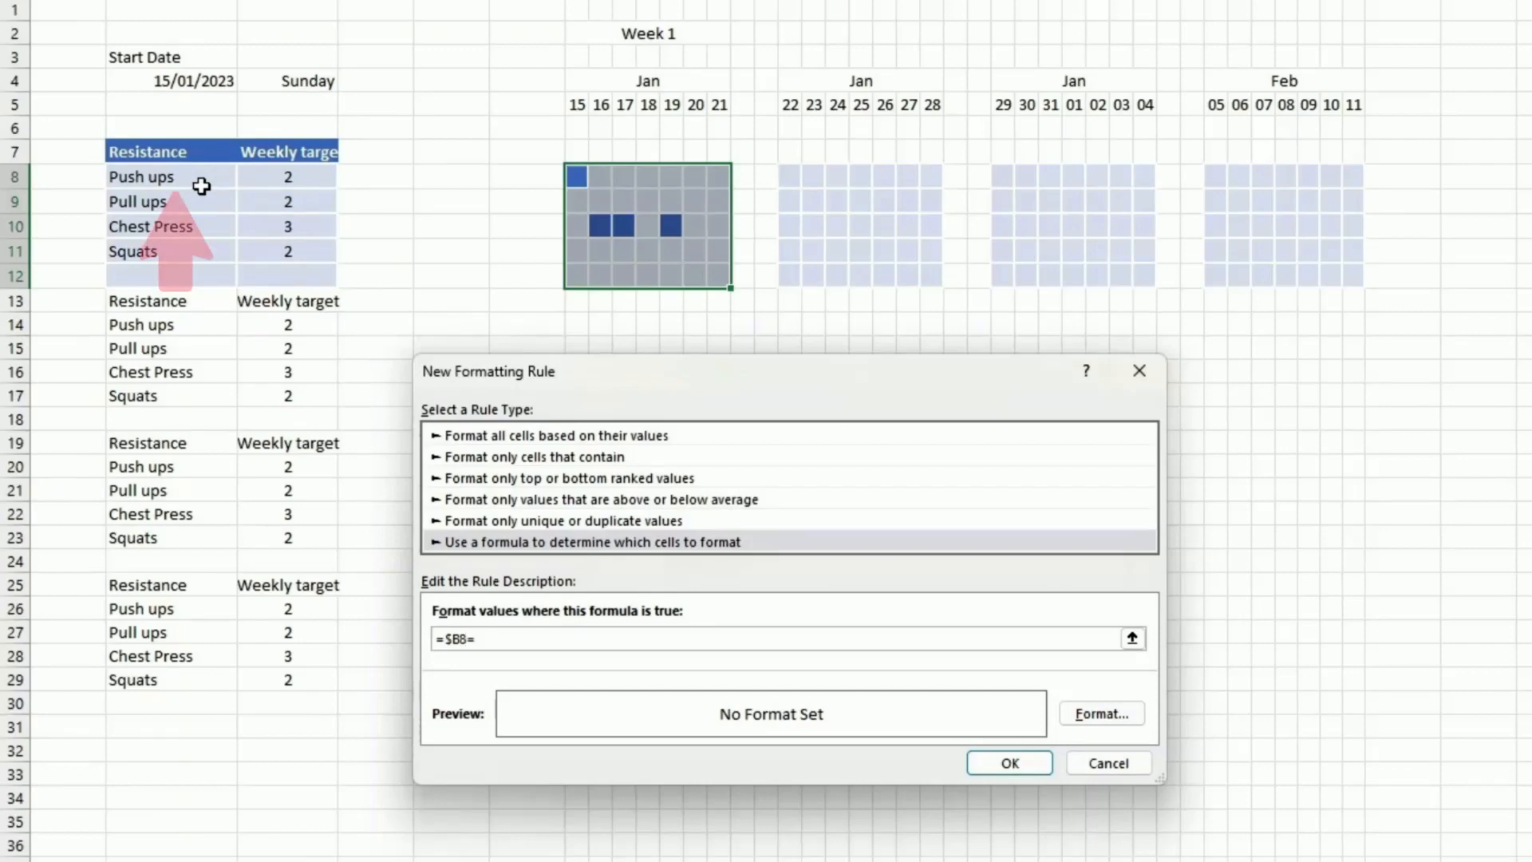
pyautogui.write('""')
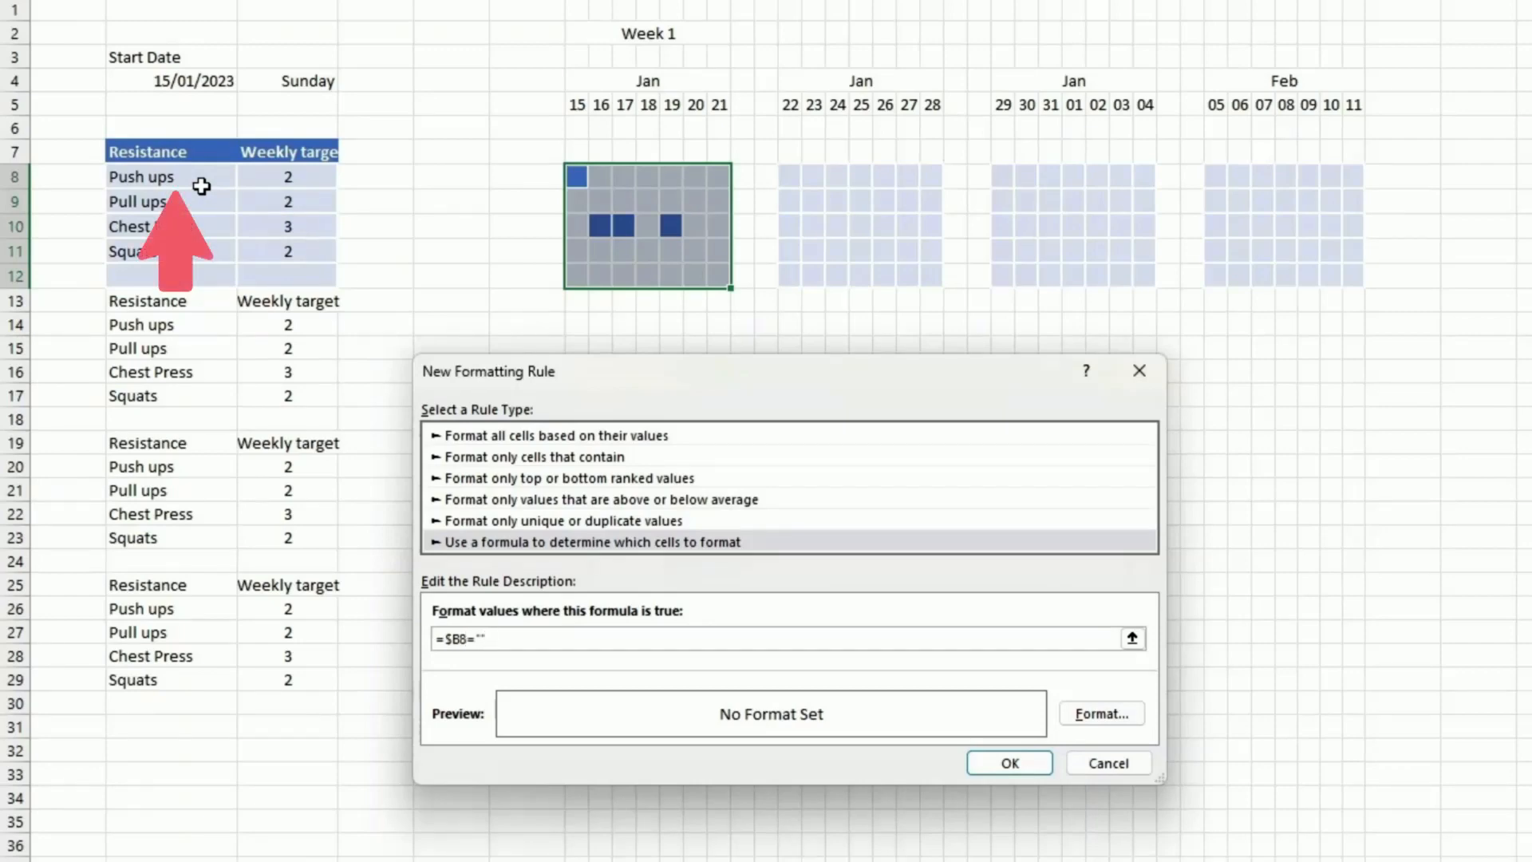
# Step: Give the blank-exercise rule a light gray fill with a thin diagonal stripe pattern
pyautogui.click(1082, 712)
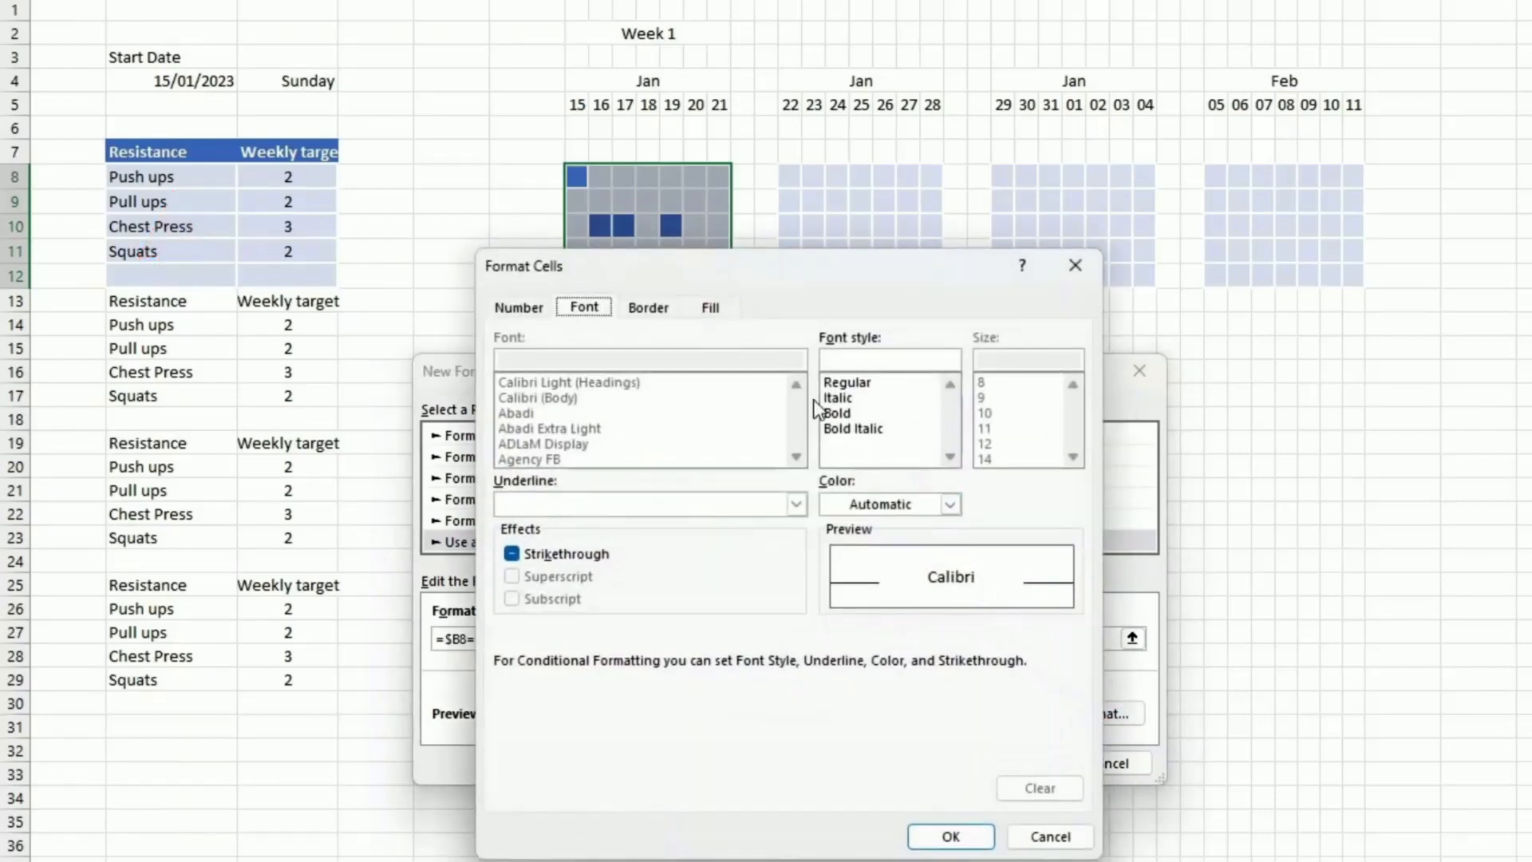
pyautogui.click(713, 307)
pyautogui.click(892, 411)
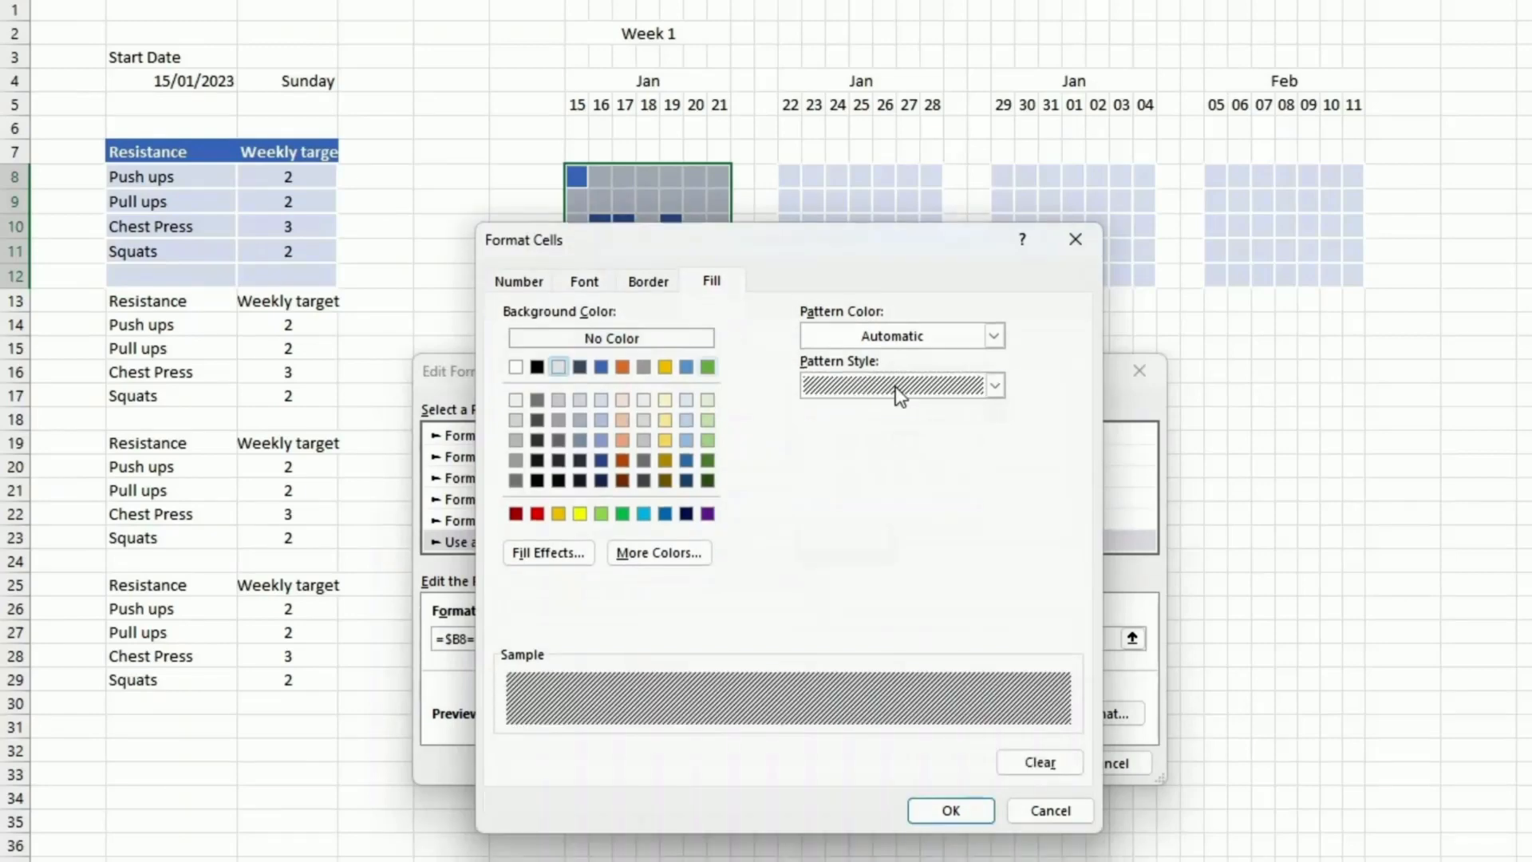
pyautogui.click(895, 386)
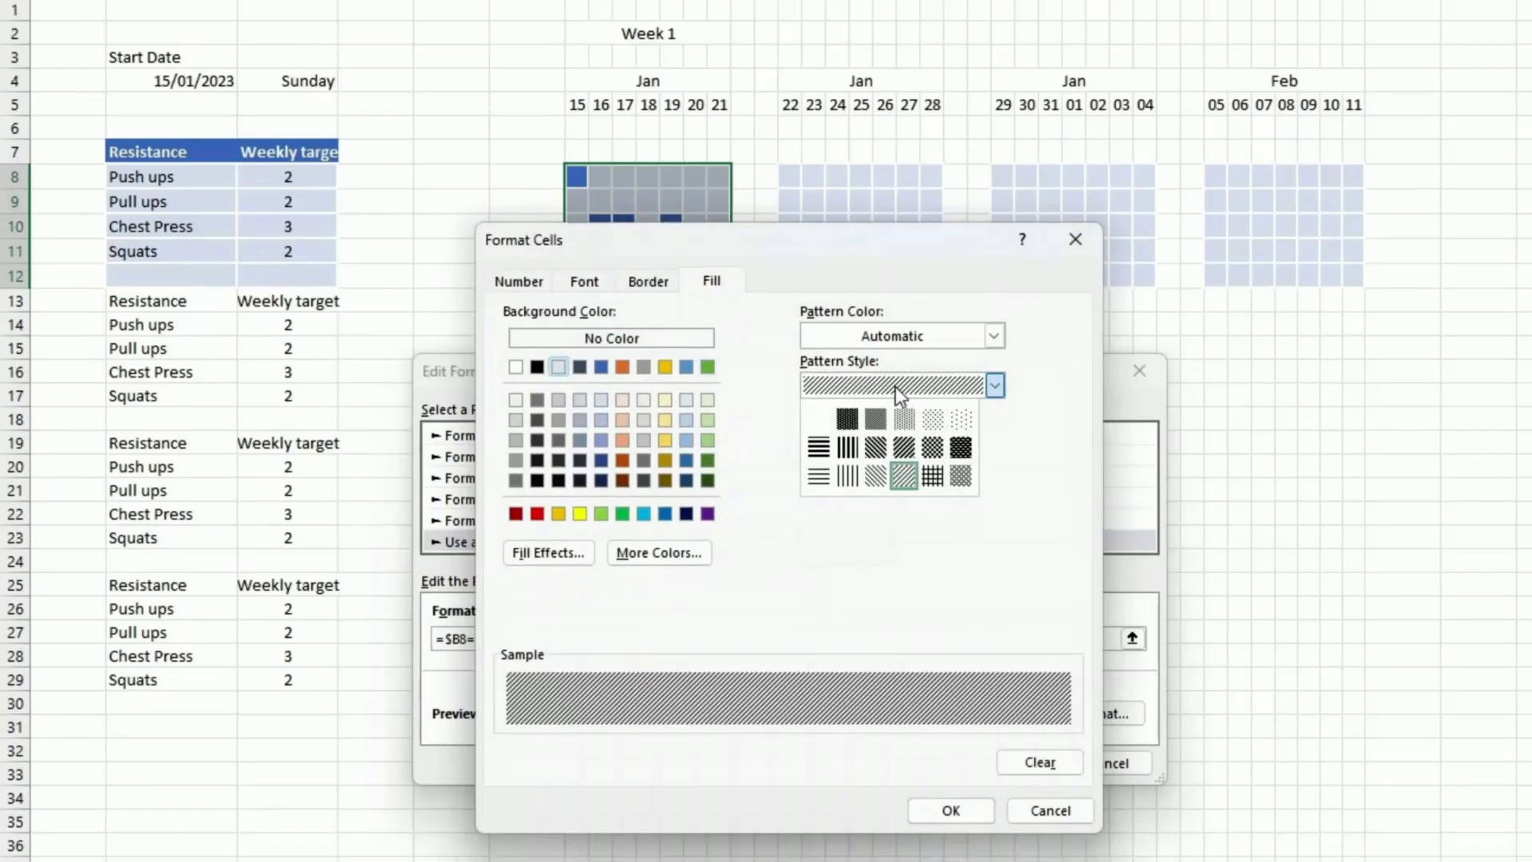
# Step: Set the stripe pattern's color to a theme gray and apply the rule to $G$8:$M$12
pyautogui.click(924, 339)
pyautogui.click(924, 339)
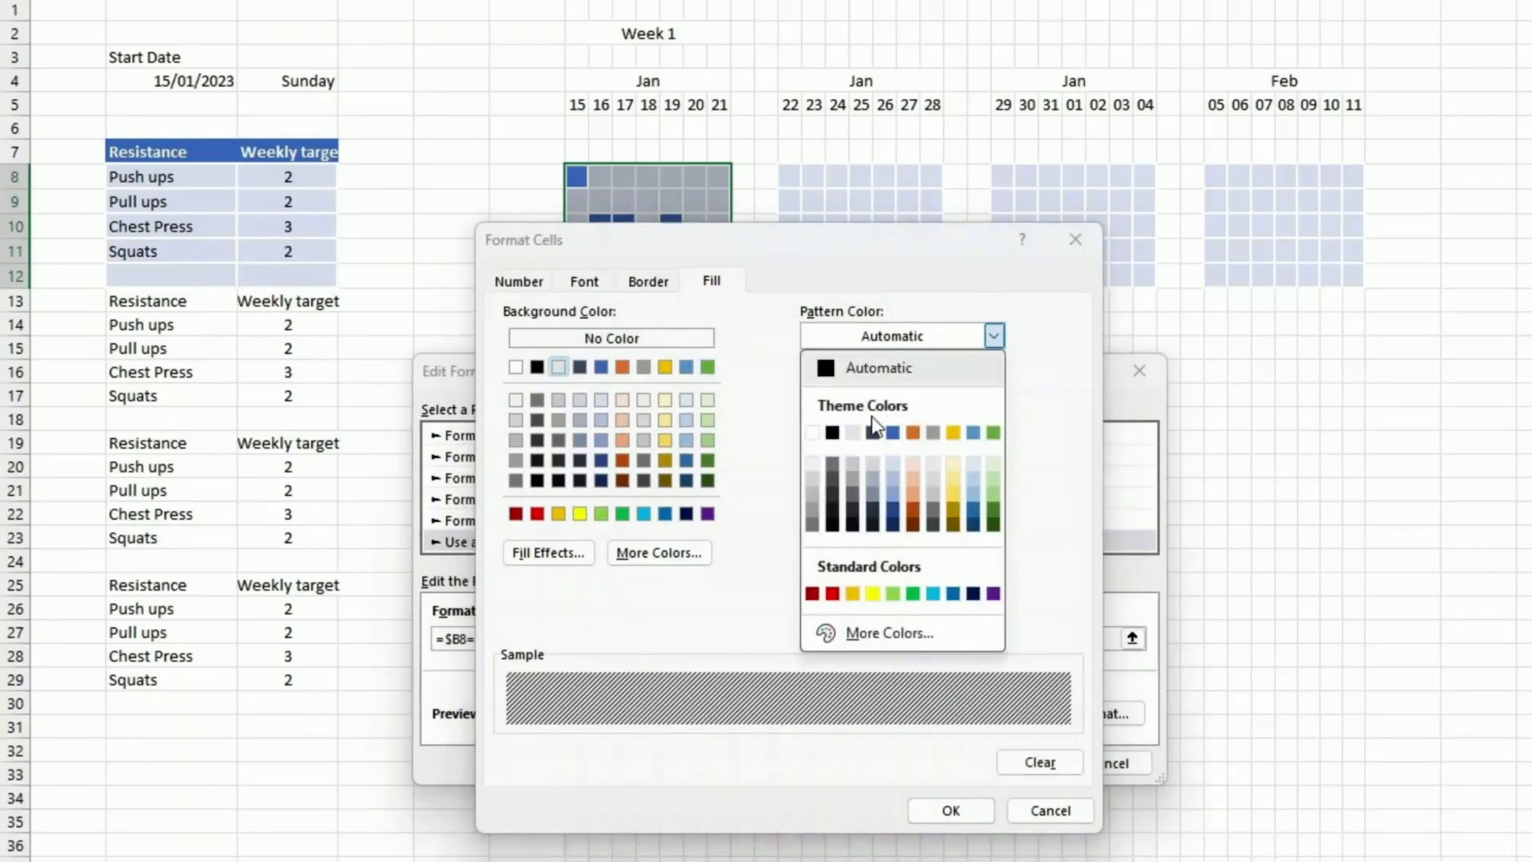
pyautogui.click(855, 453)
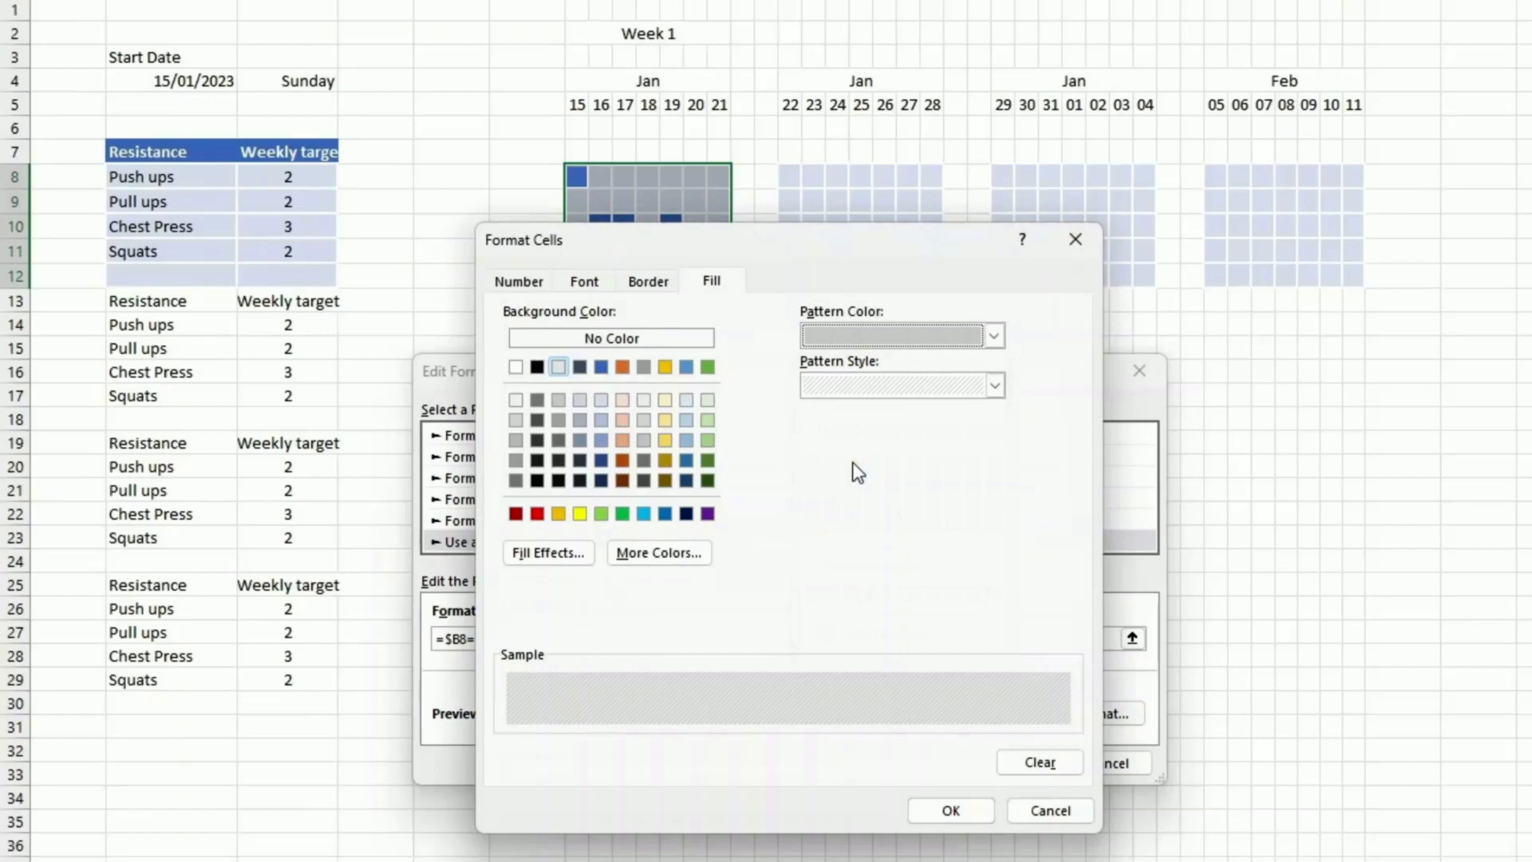
pyautogui.click(952, 807)
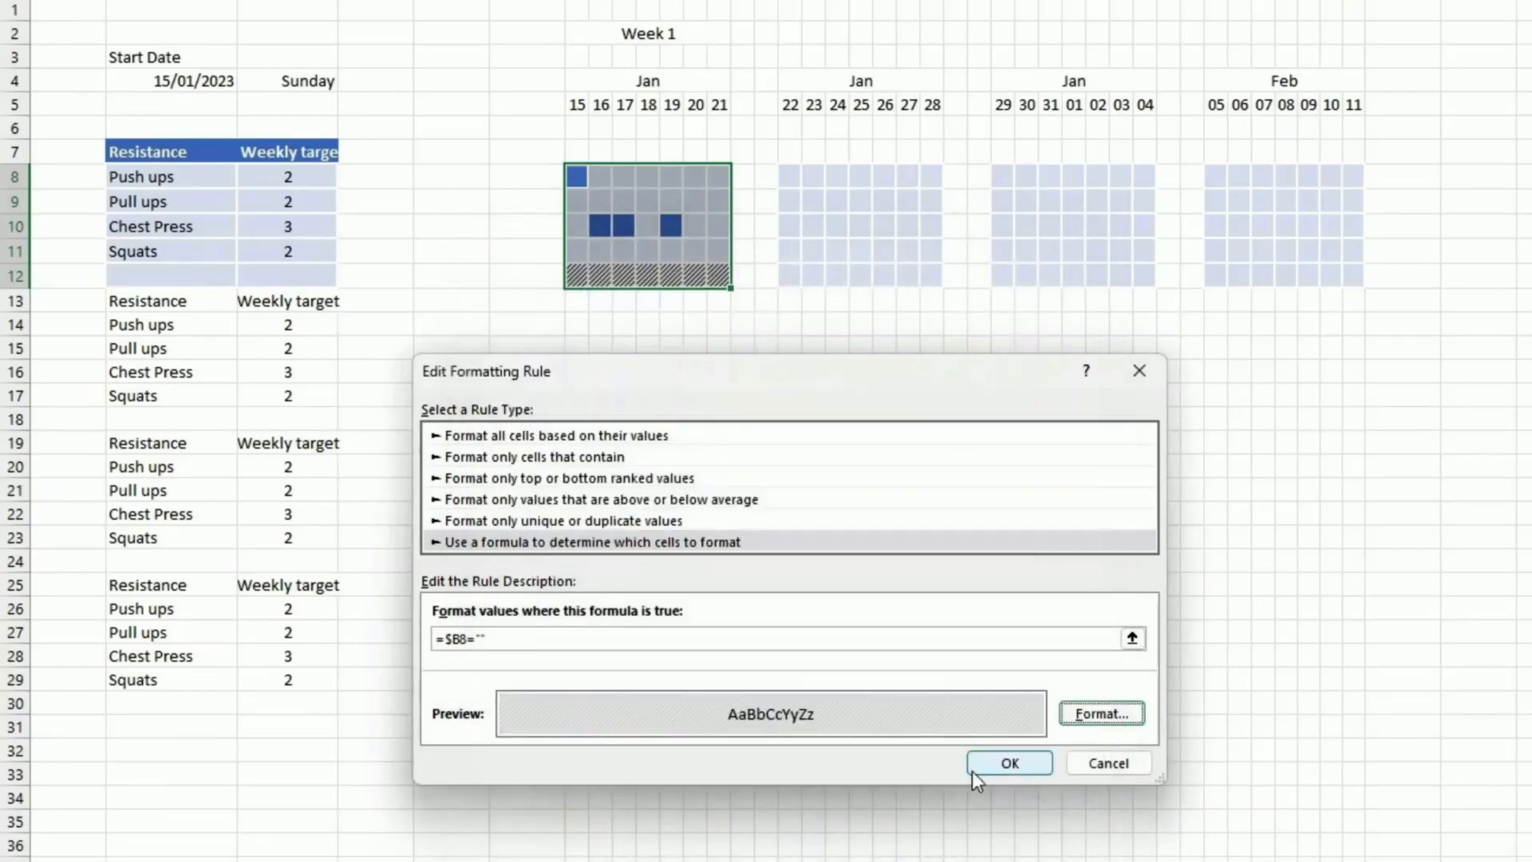
pyautogui.click(997, 764)
pyautogui.click(1221, 723)
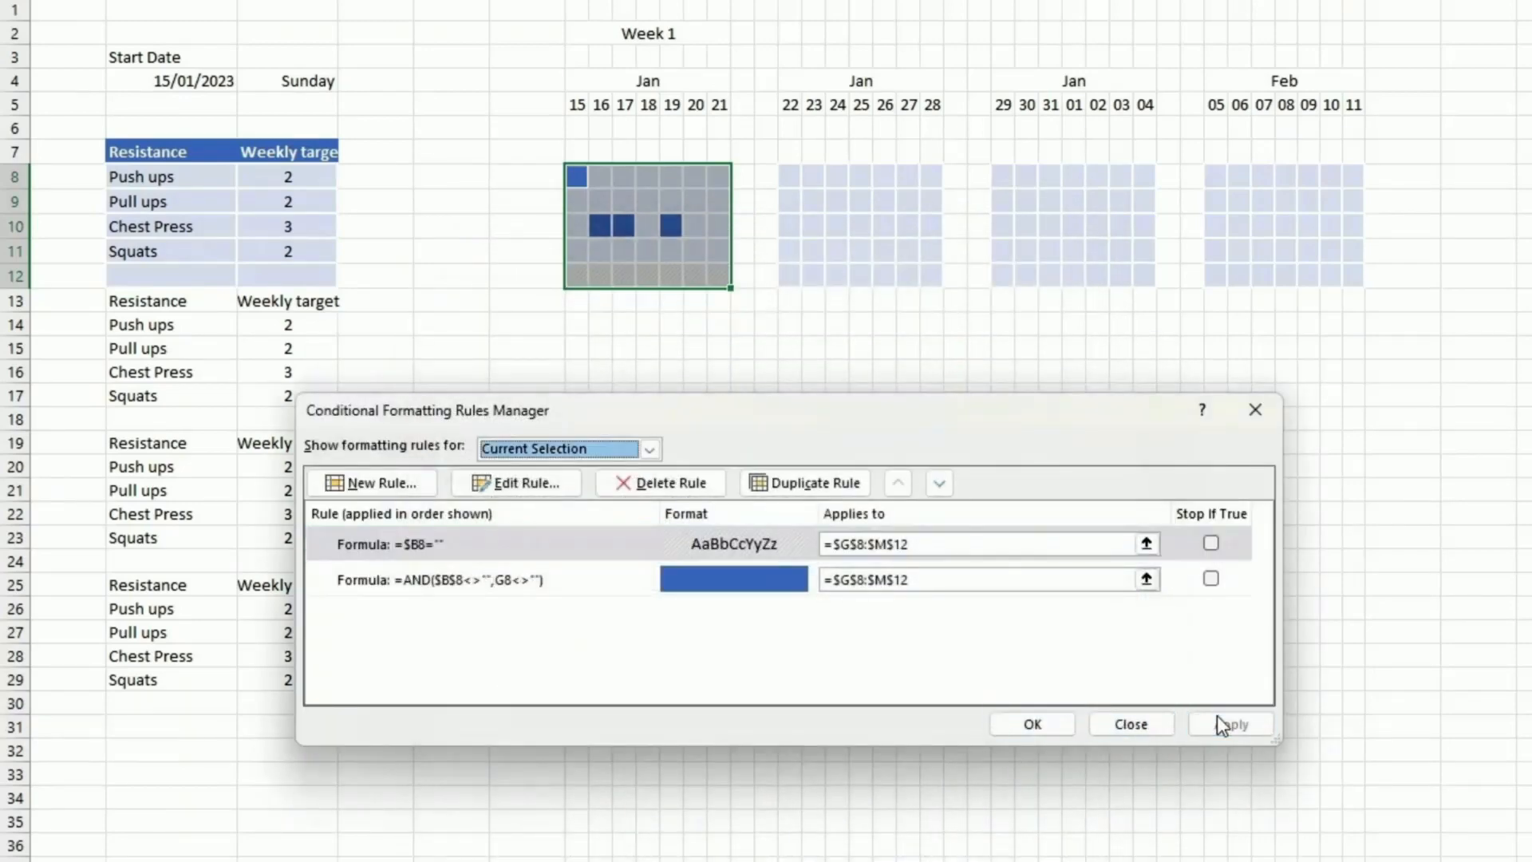
pyautogui.click(1043, 718)
pyautogui.click(1043, 718)
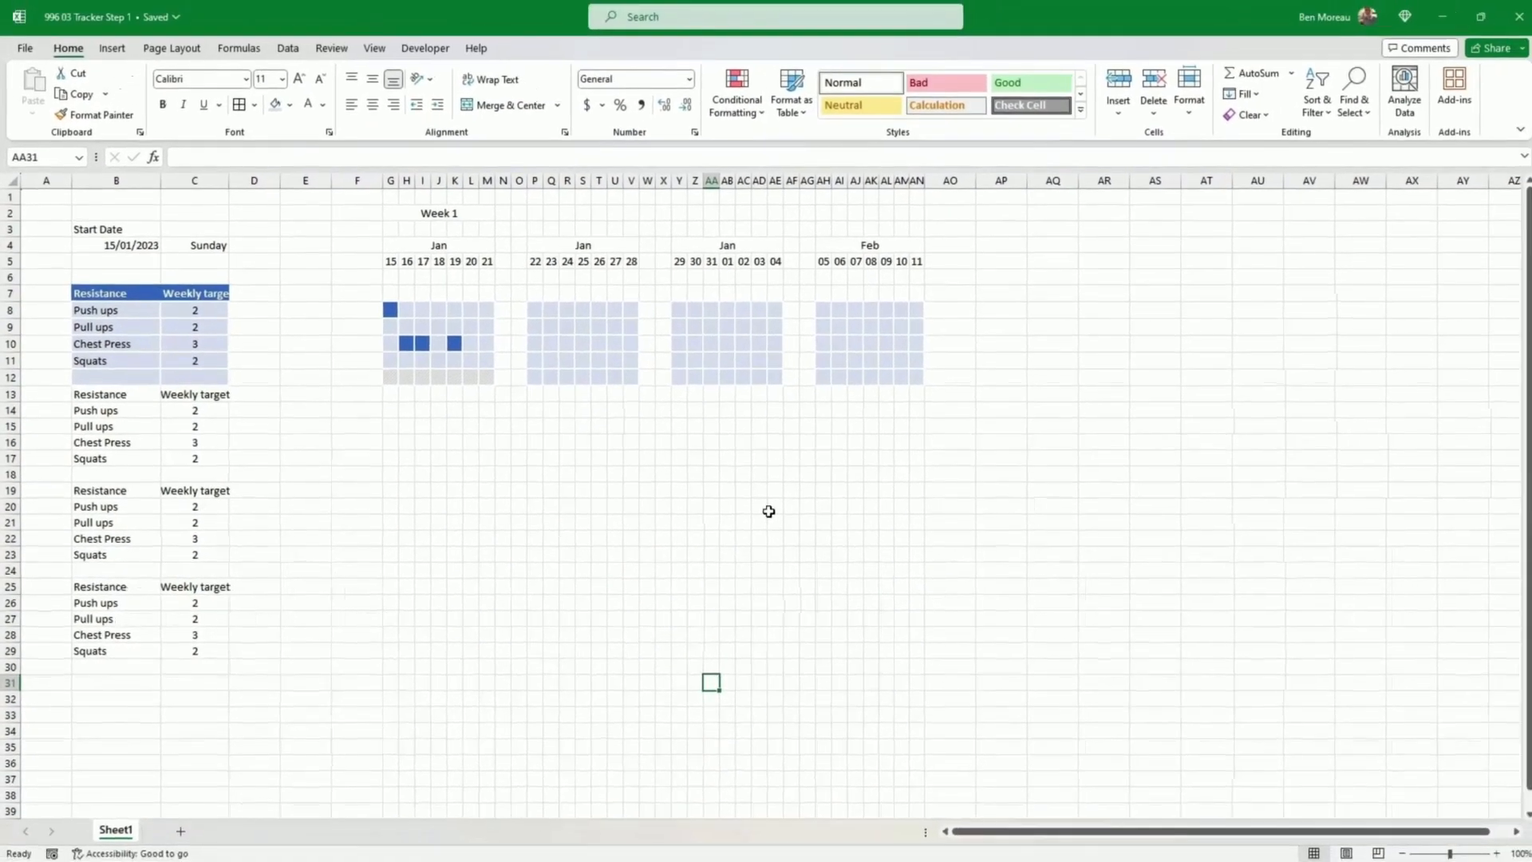
# Step: Copy the formatting of the first week's grid G8:M12 to the other three weeks' grids with Format Painter
pyautogui.moveTo(391, 310); pyautogui.dragTo(485, 370)
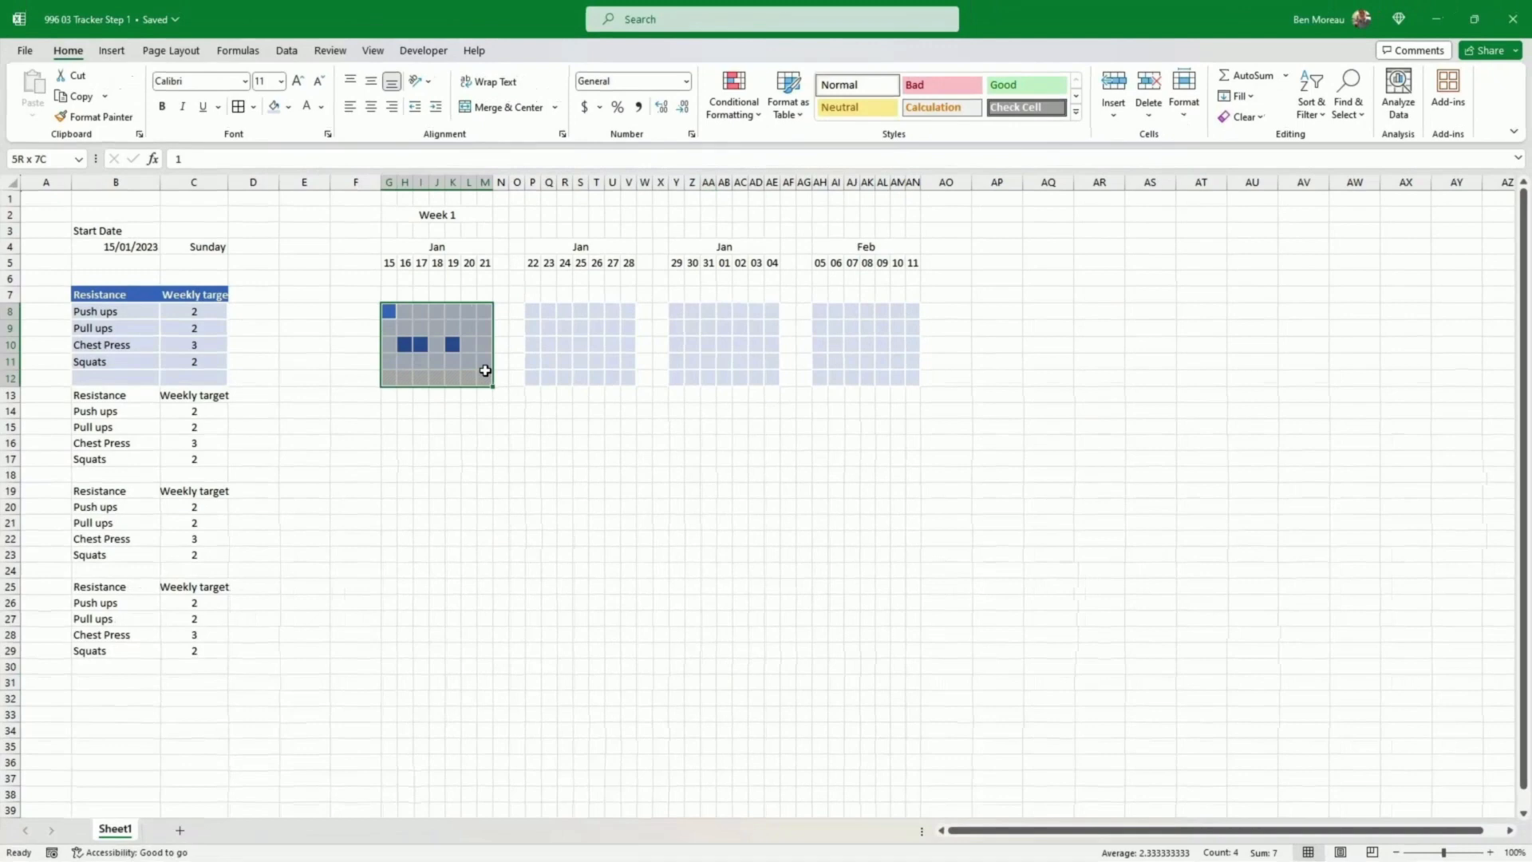
pyautogui.click(94, 117)
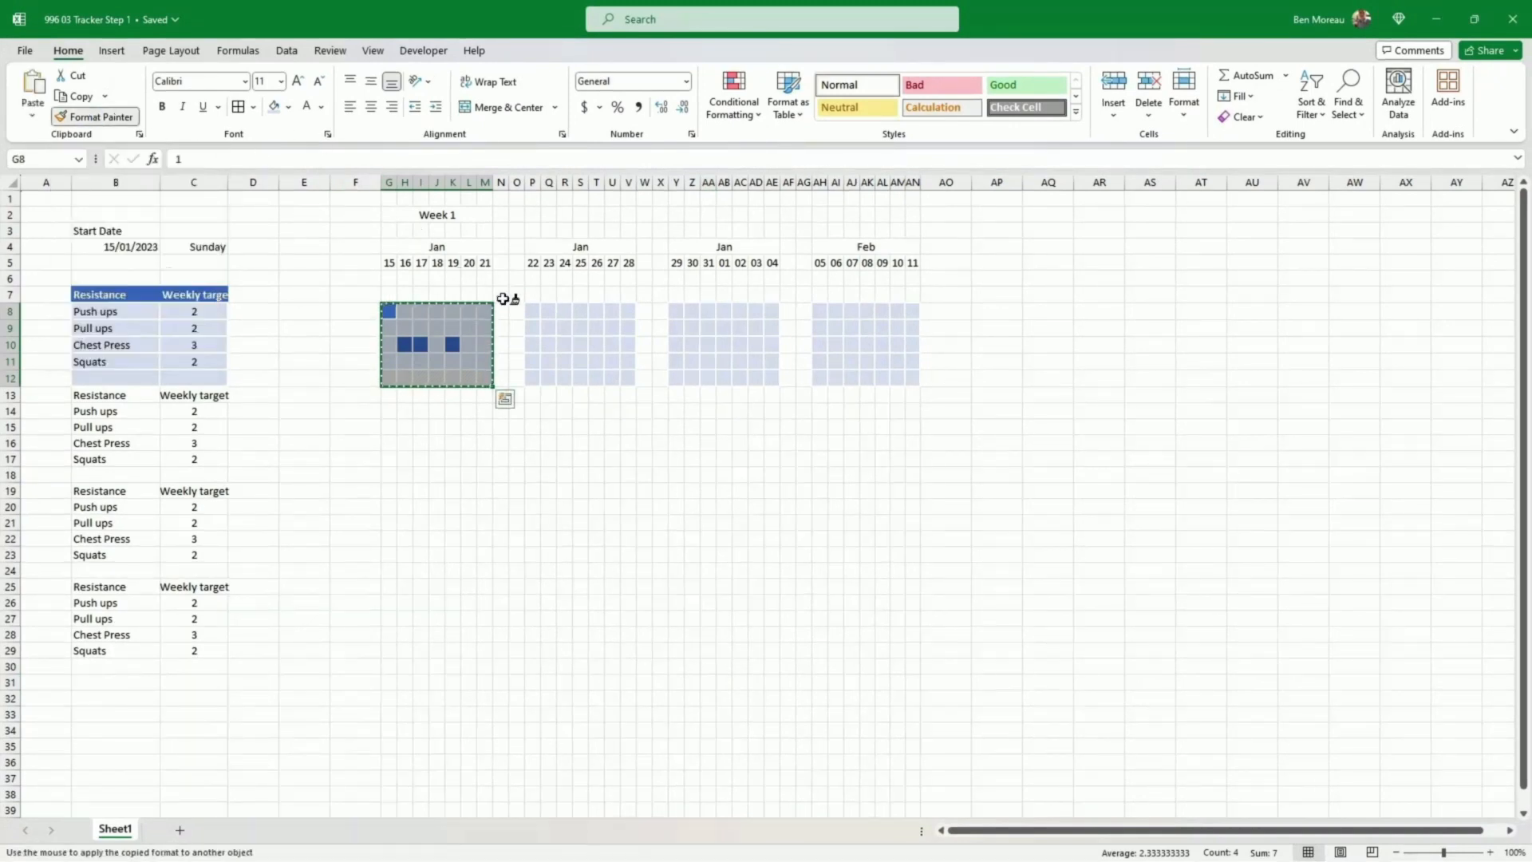
pyautogui.click(532, 311)
pyautogui.click(95, 124)
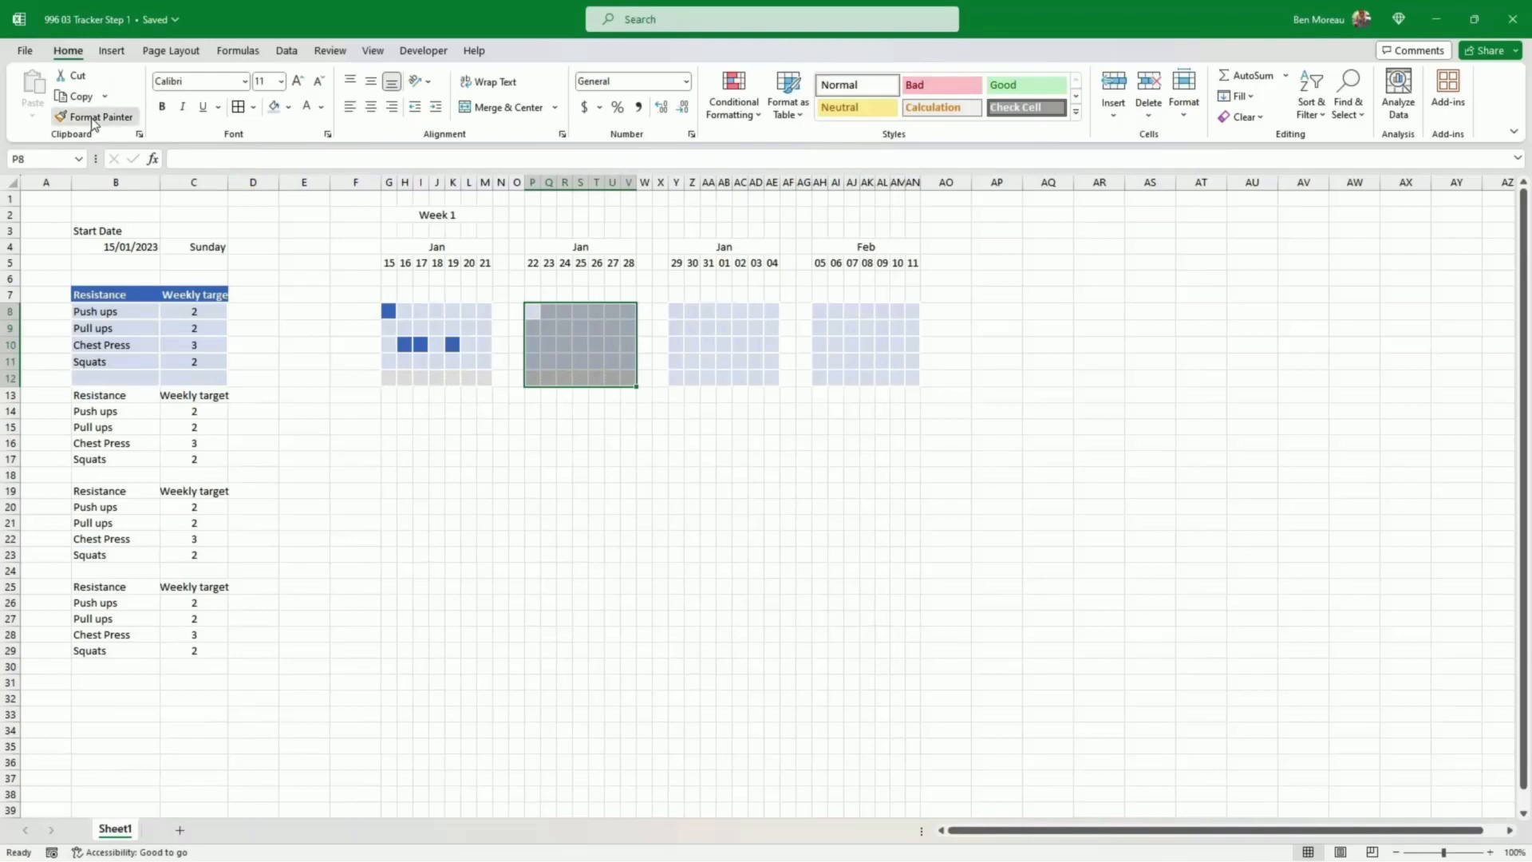
pyautogui.click(677, 313)
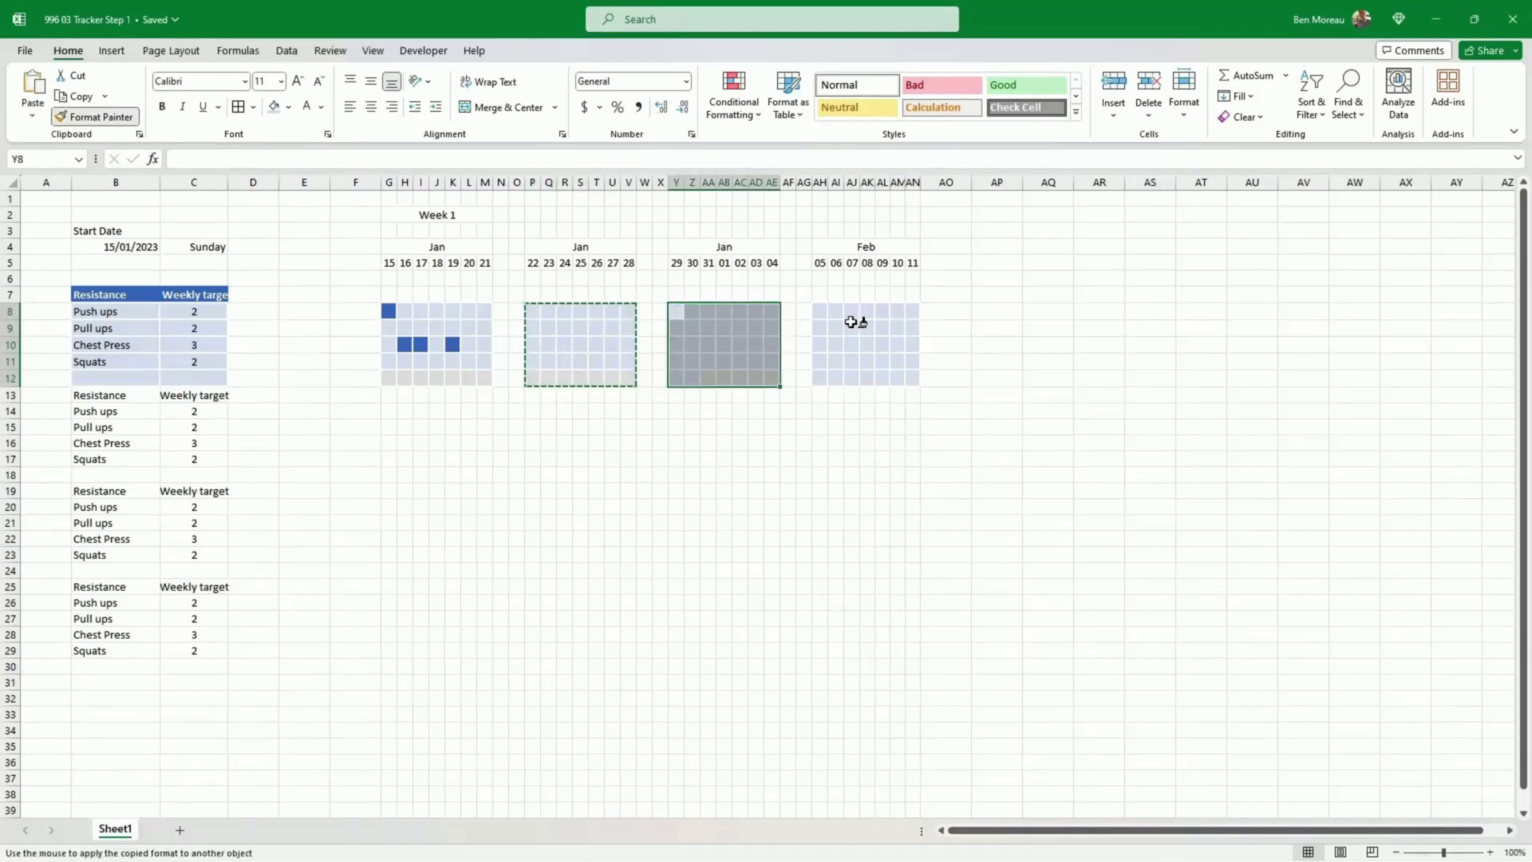
pyautogui.click(820, 311)
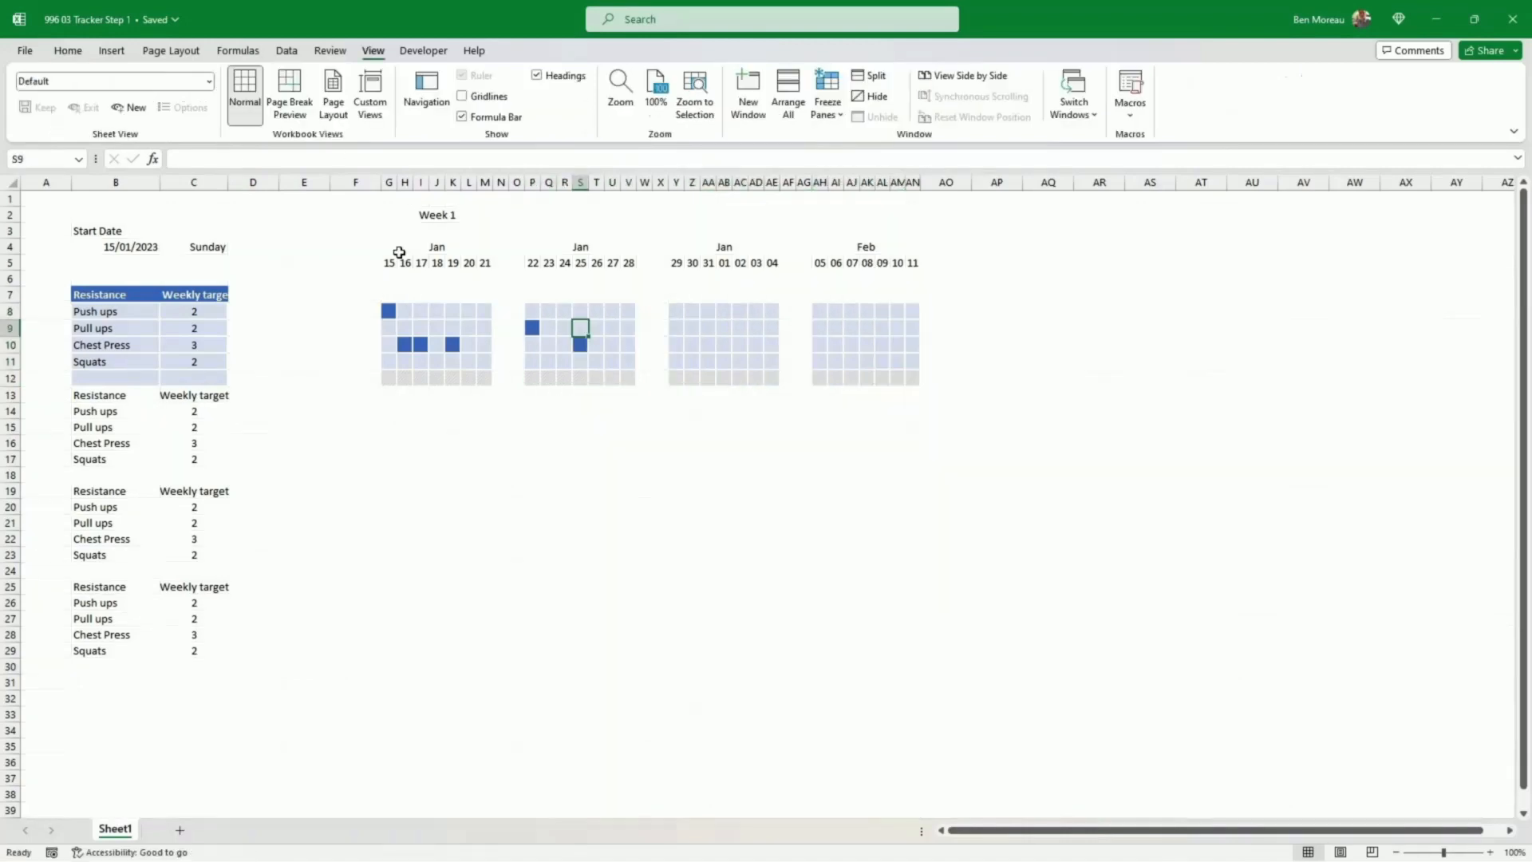
# Step: Add outline and inside borders in the automatic color to the first week's month and date cells, G4:M5
pyautogui.moveTo(399, 247); pyautogui.dragTo(399, 262)
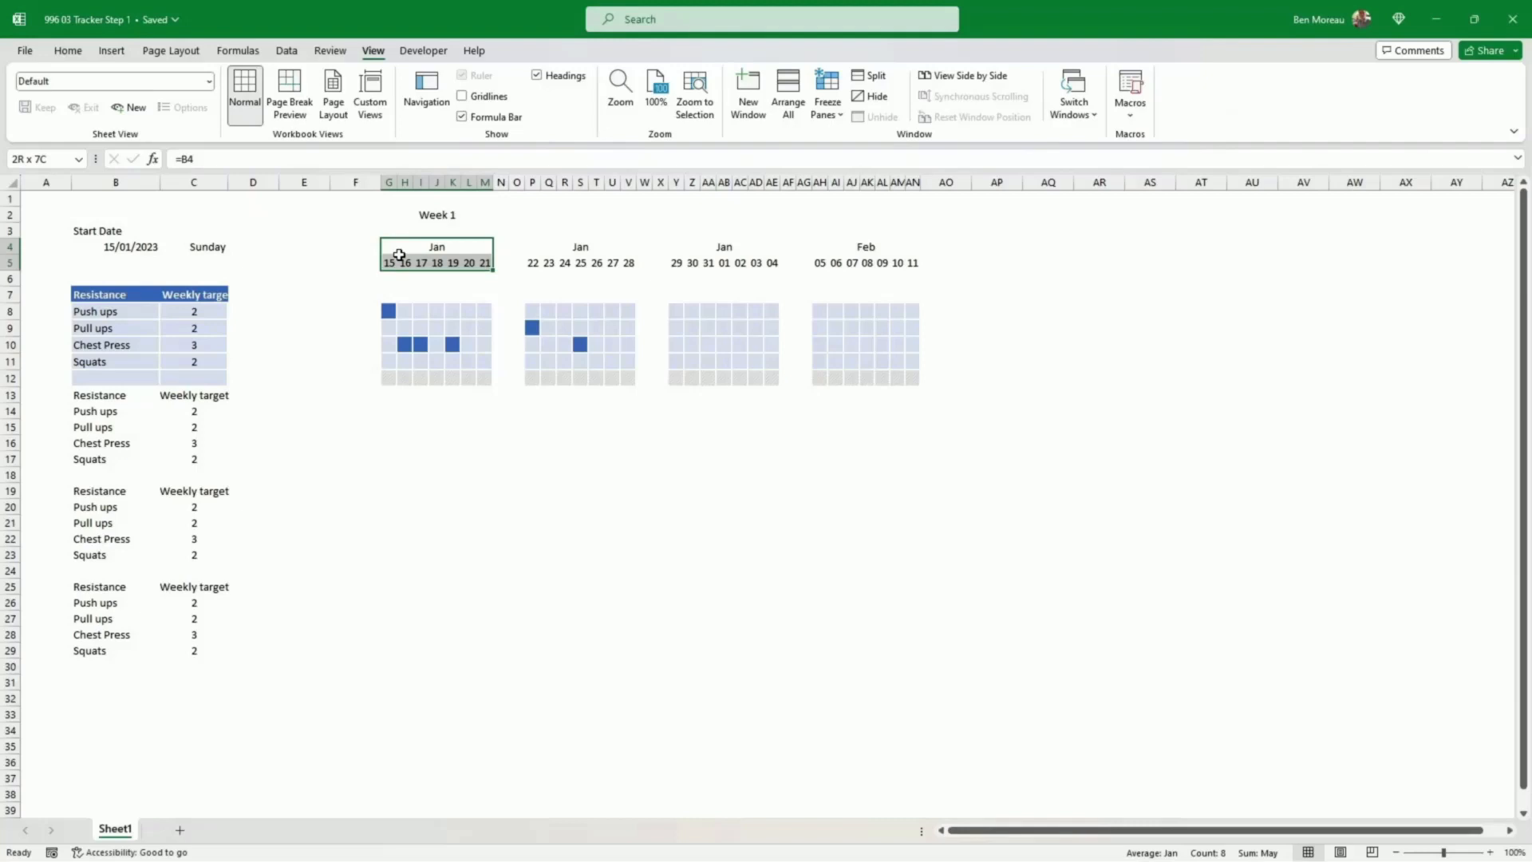
pyautogui.click(68, 50)
pyautogui.click(238, 107)
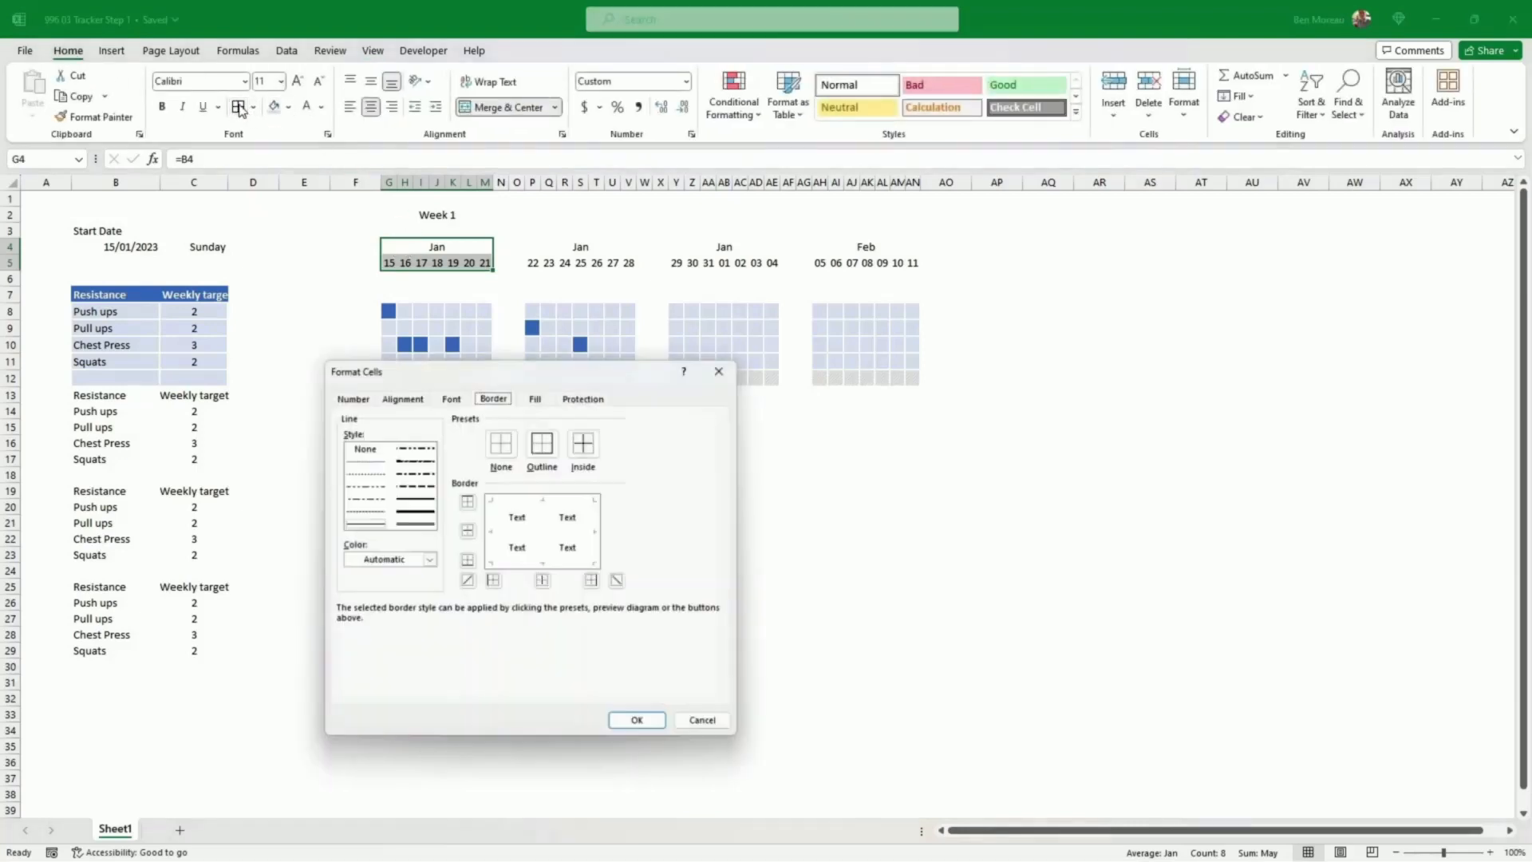
pyautogui.click(431, 561)
pyautogui.click(435, 580)
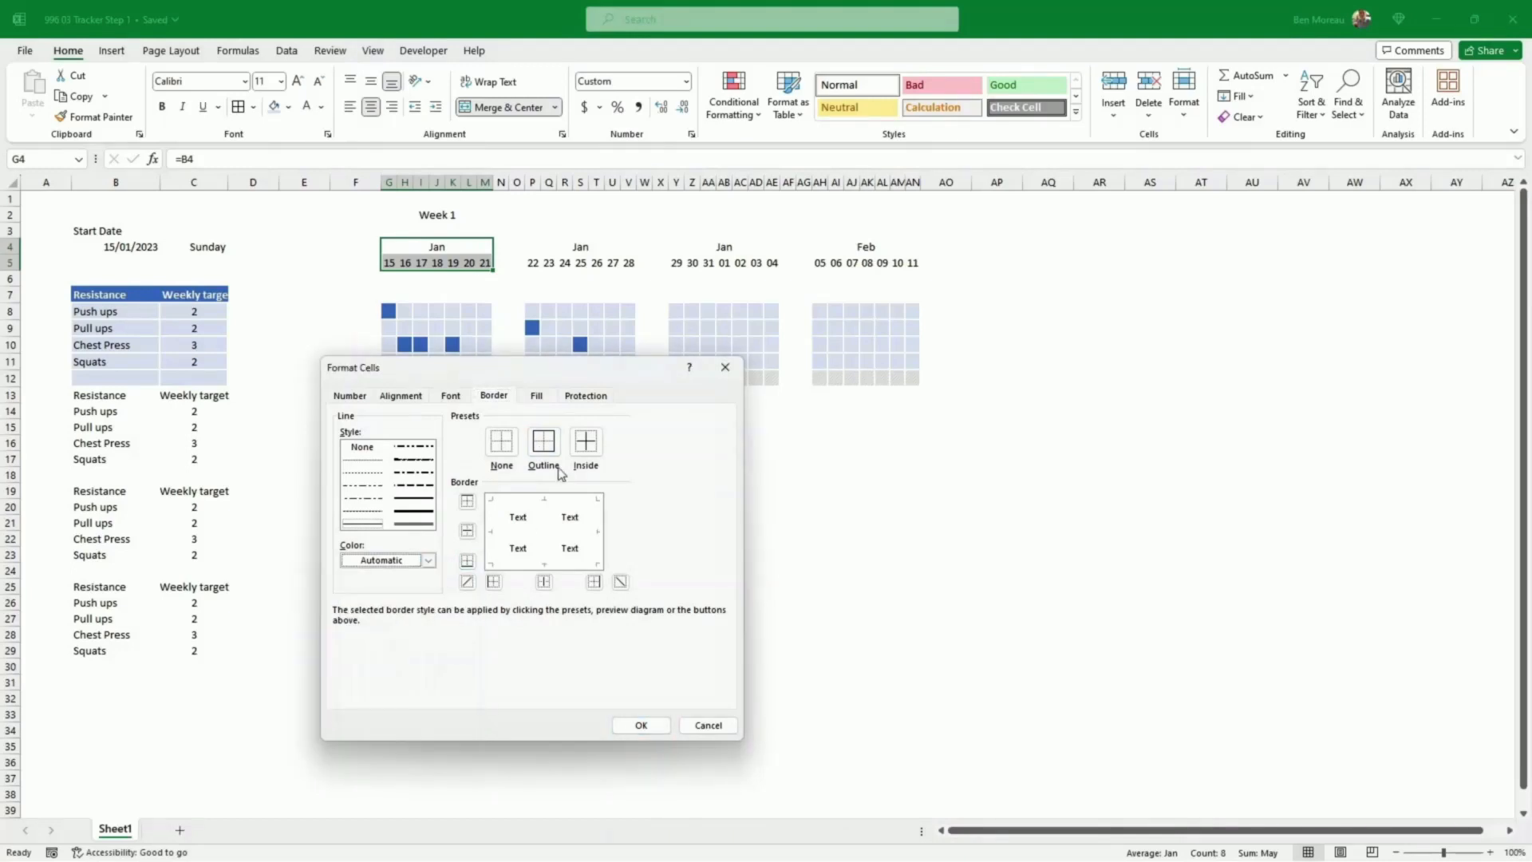
pyautogui.click(562, 445)
pyautogui.click(587, 444)
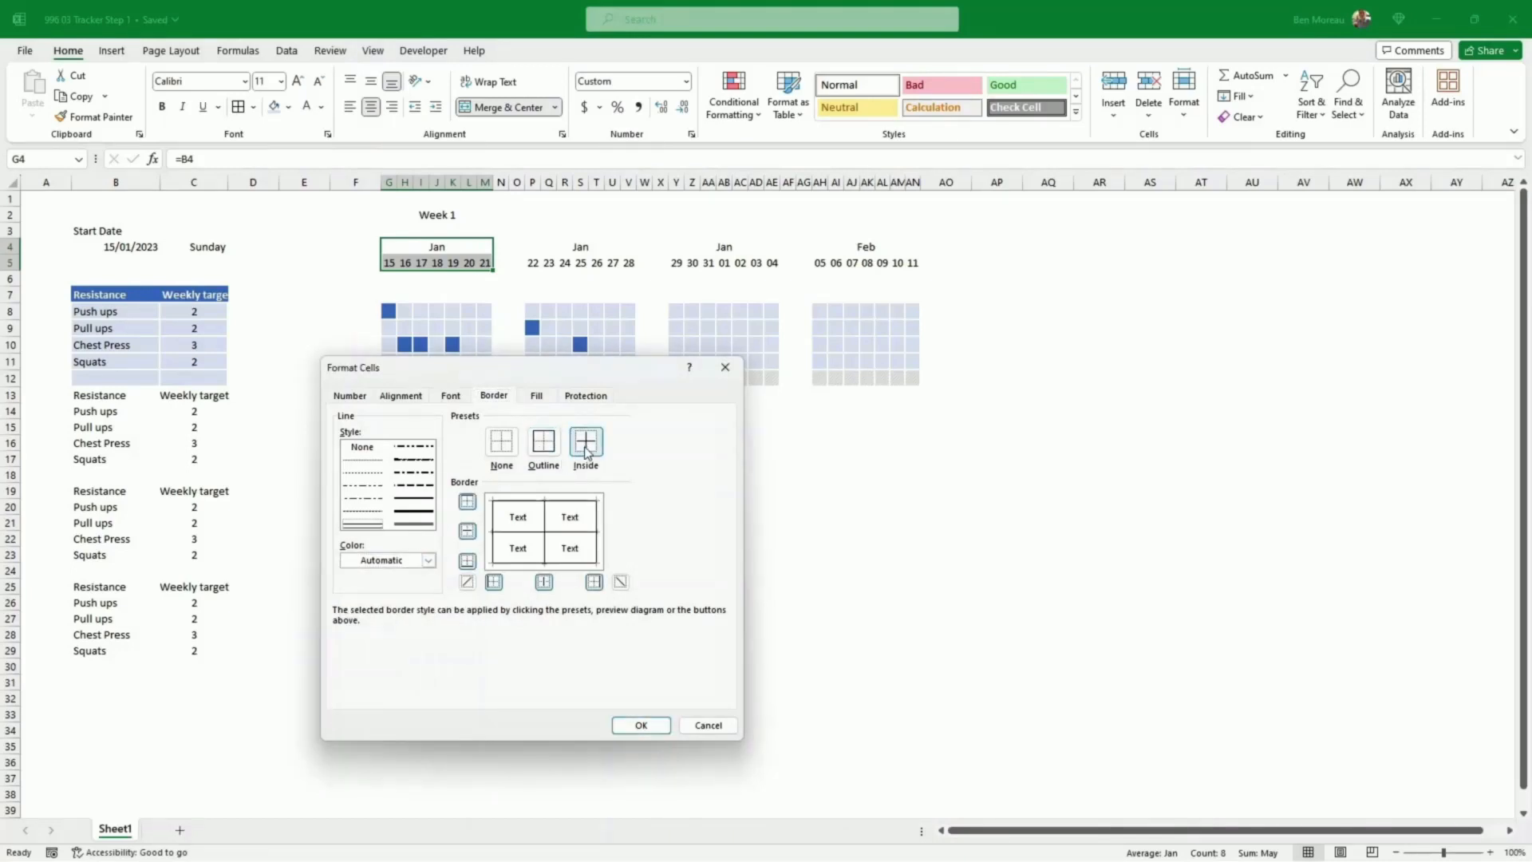
pyautogui.click(642, 726)
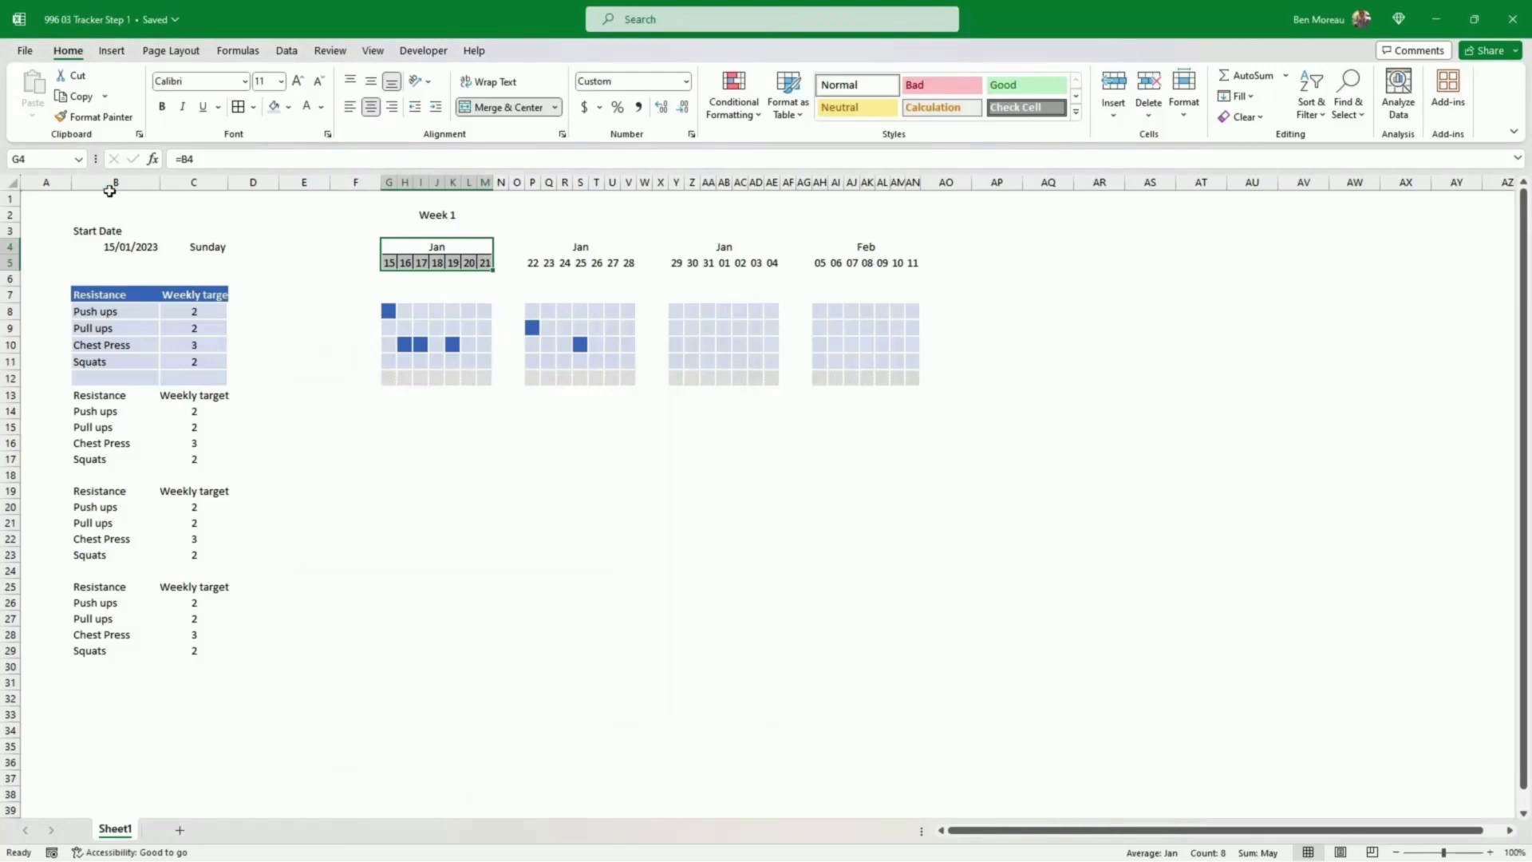
# Step: Copy the bordered month and date header formatting from week 1 to the other three weeks' headers
pyautogui.doubleClick(94, 117)
pyautogui.click(559, 248)
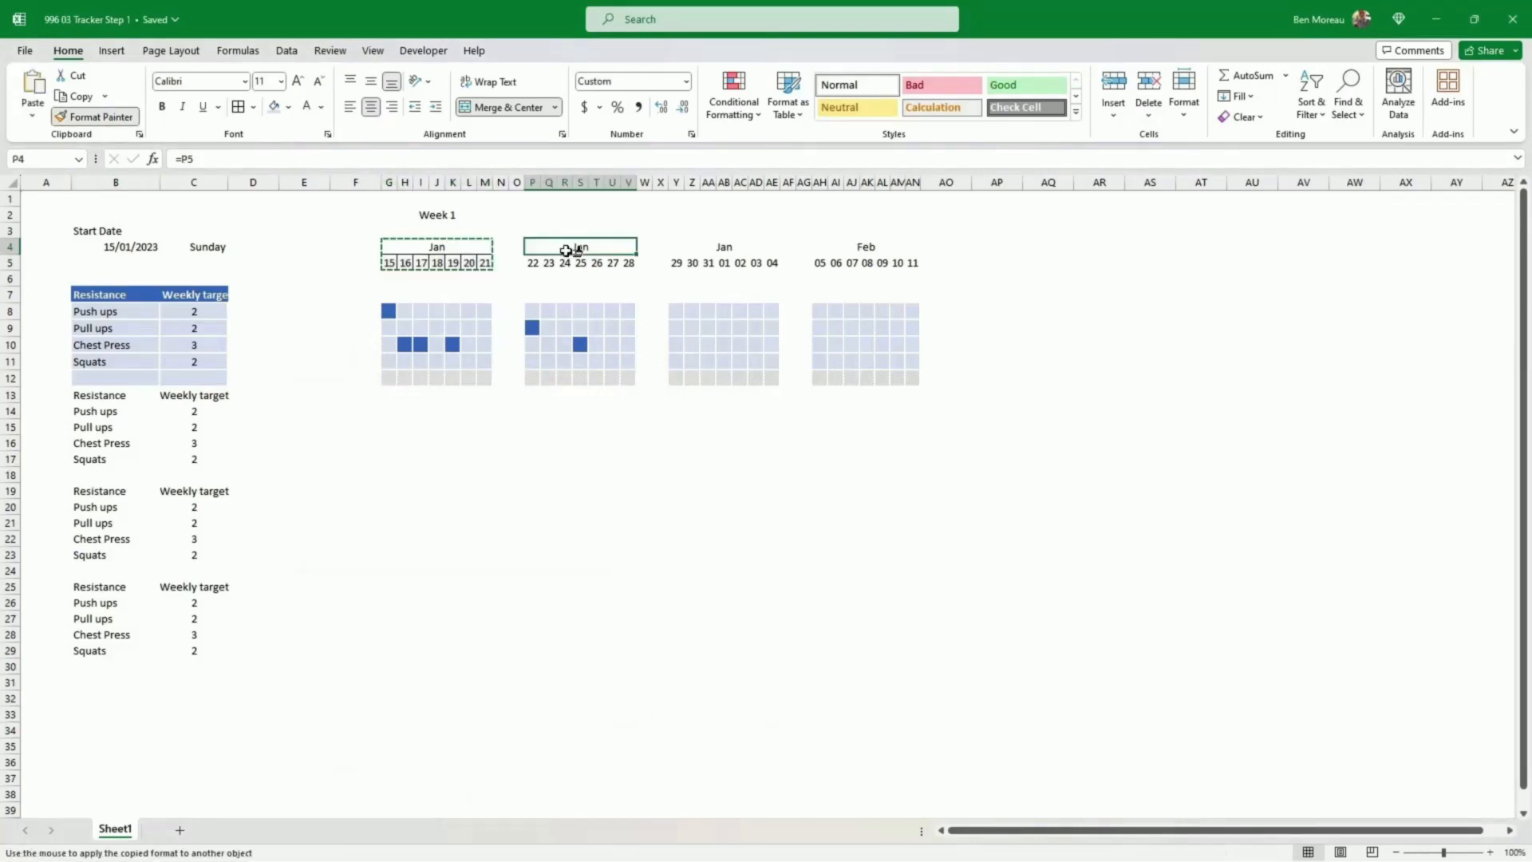
pyautogui.click(677, 254)
pyautogui.click(820, 253)
pyautogui.click(94, 116)
# Step: Enter "Week 2" in P2 and merge and center it above the second week's grid
pyautogui.click(532, 214)
pyautogui.write('Wee')
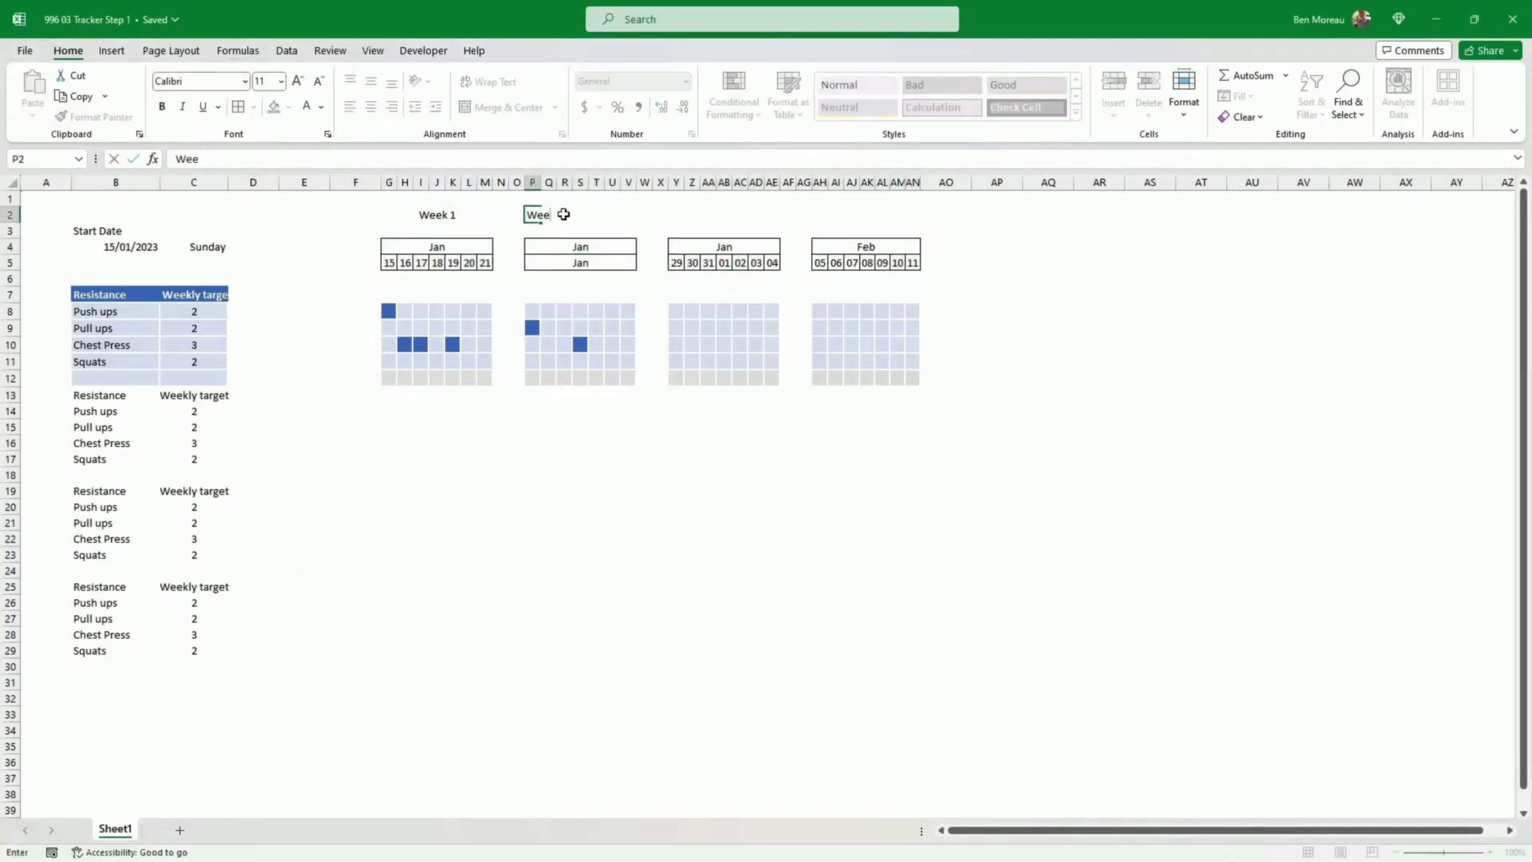
pyautogui.write('k 2')
pyautogui.press('Return')
pyautogui.moveTo(532, 215); pyautogui.dragTo(913, 215)
pyautogui.click(481, 109)
# Step: Add merged and centered "Week 3" and "Week 4" labels above the third and fourth grids
pyautogui.write('Week 3')
pyautogui.press('Return')
pyautogui.click(473, 112)
pyautogui.write('Week 4')
pyautogui.press('Return')
pyautogui.click(511, 107)
# Step: Fill the Week 1 label in G2 with a custom pinkish-red color
pyautogui.click(438, 215)
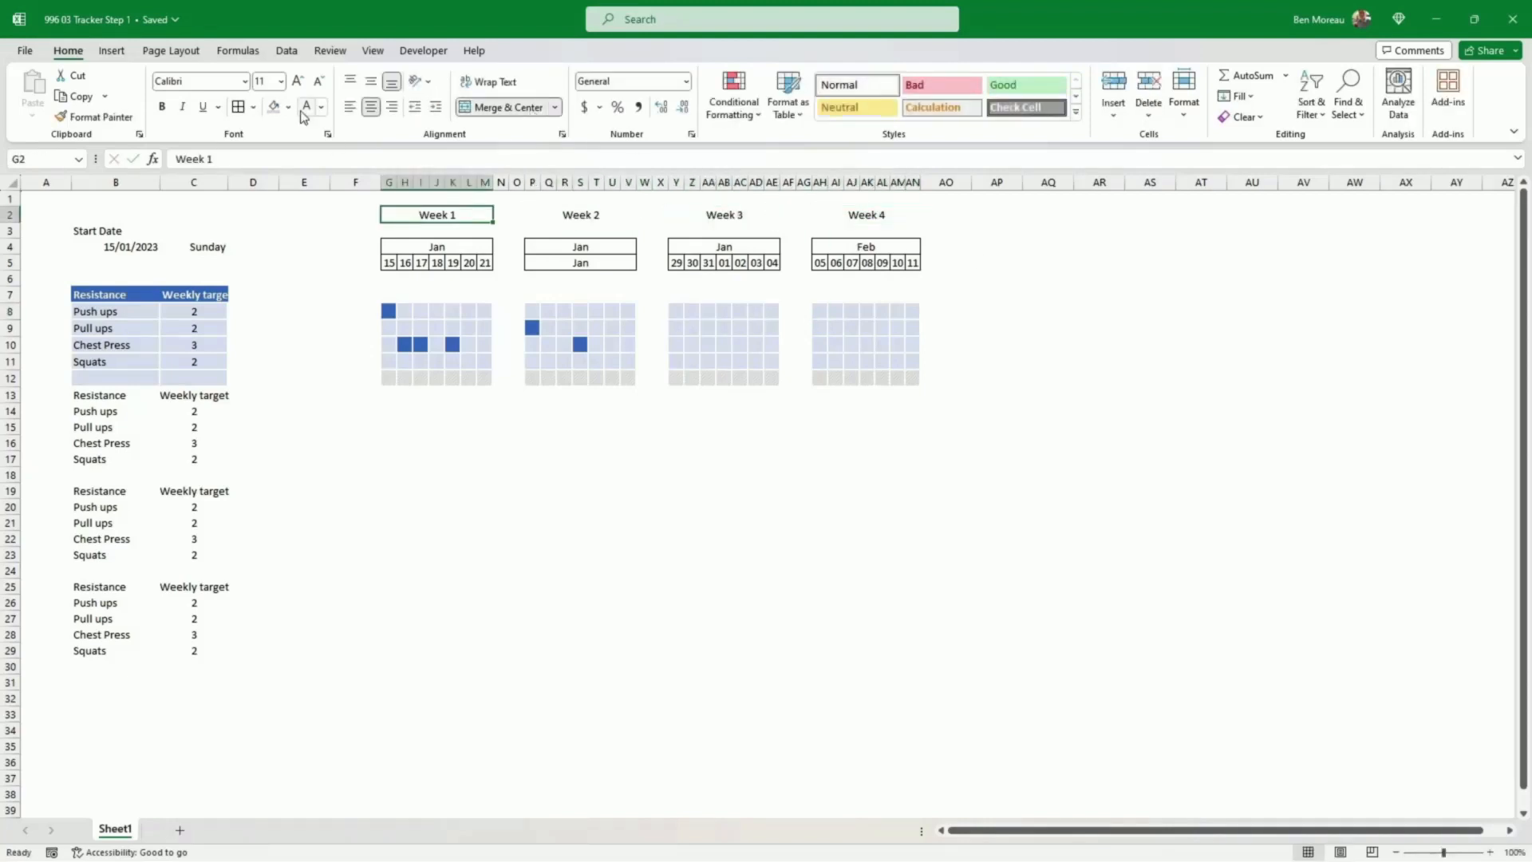
pyautogui.click(288, 106)
pyautogui.click(325, 308)
pyautogui.click(499, 557)
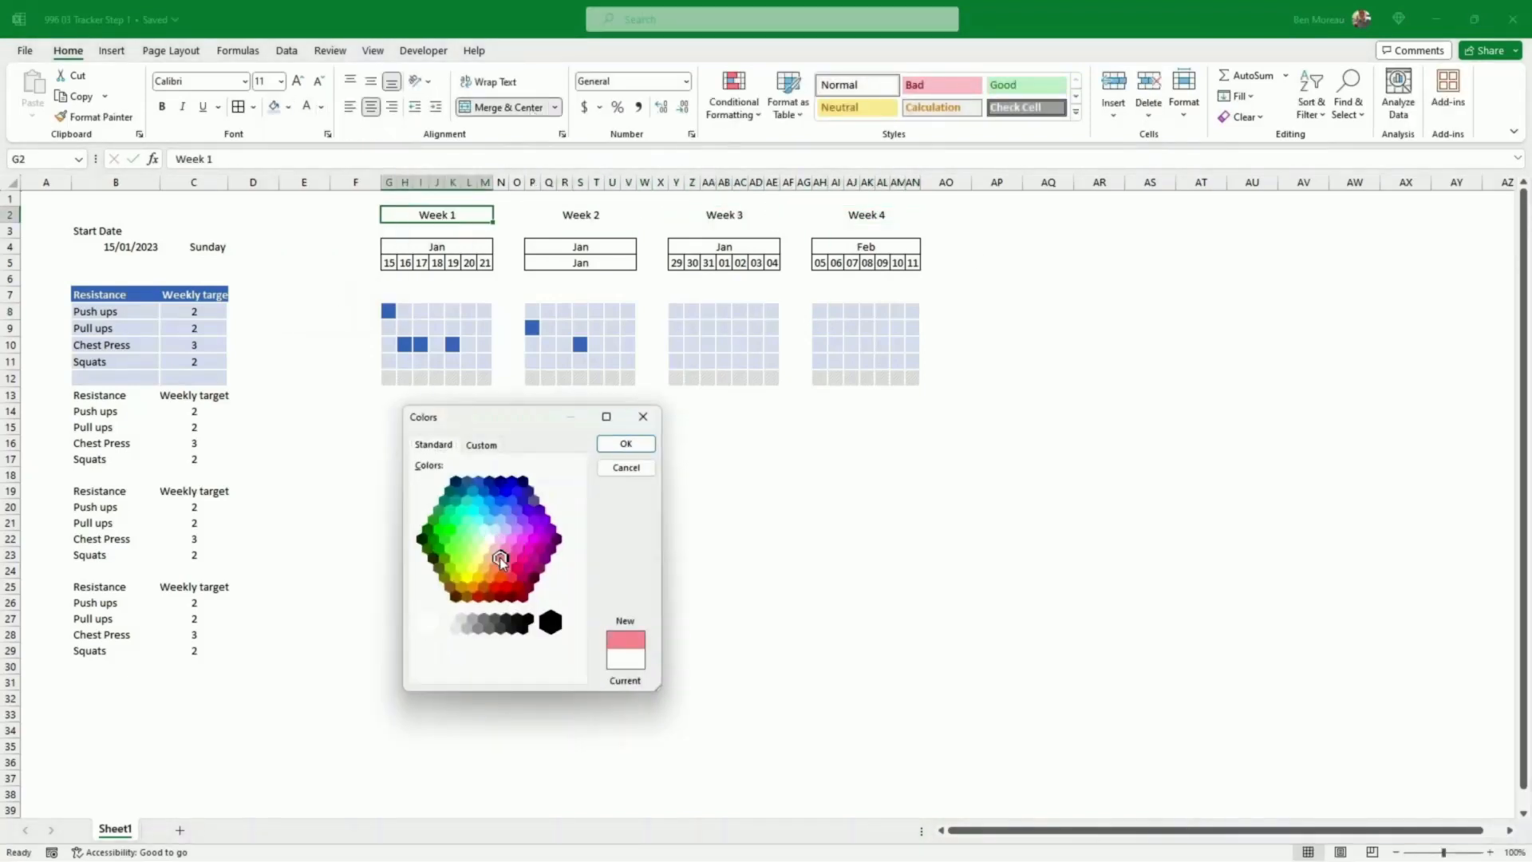
pyautogui.click(627, 443)
pyautogui.click(288, 106)
pyautogui.click(325, 308)
pyautogui.click(505, 567)
pyautogui.click(626, 444)
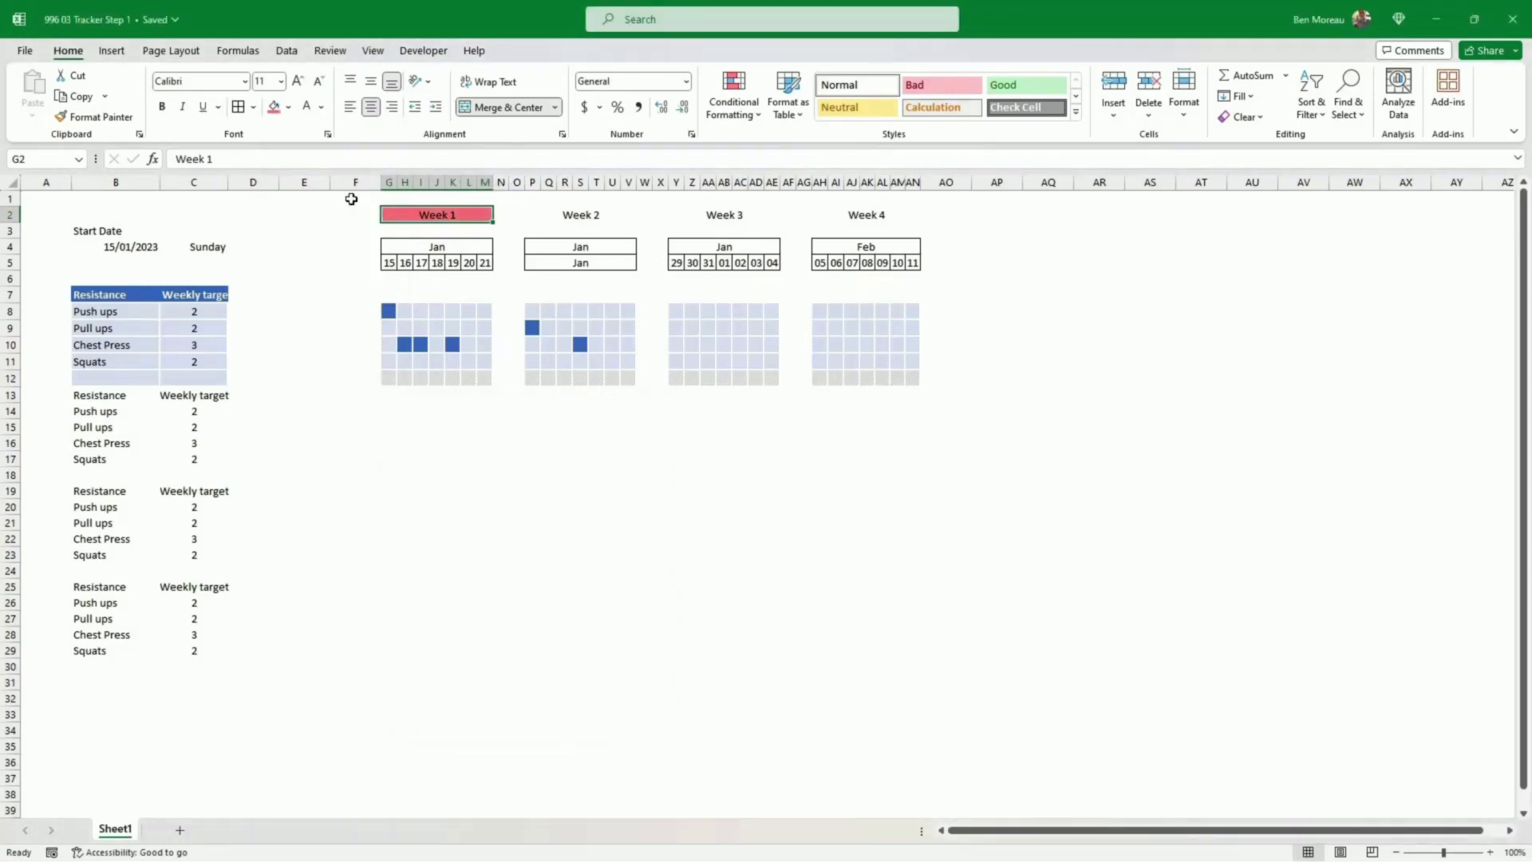
# Step: Make the Week 1 label's text white and bold, and copy its formatting to the Week 2, 3 and 4 labels
pyautogui.click(306, 107)
pyautogui.click(162, 107)
pyautogui.doubleClick(95, 118)
pyautogui.click(587, 216)
pyautogui.click(725, 215)
pyautogui.click(866, 216)
pyautogui.click(111, 118)
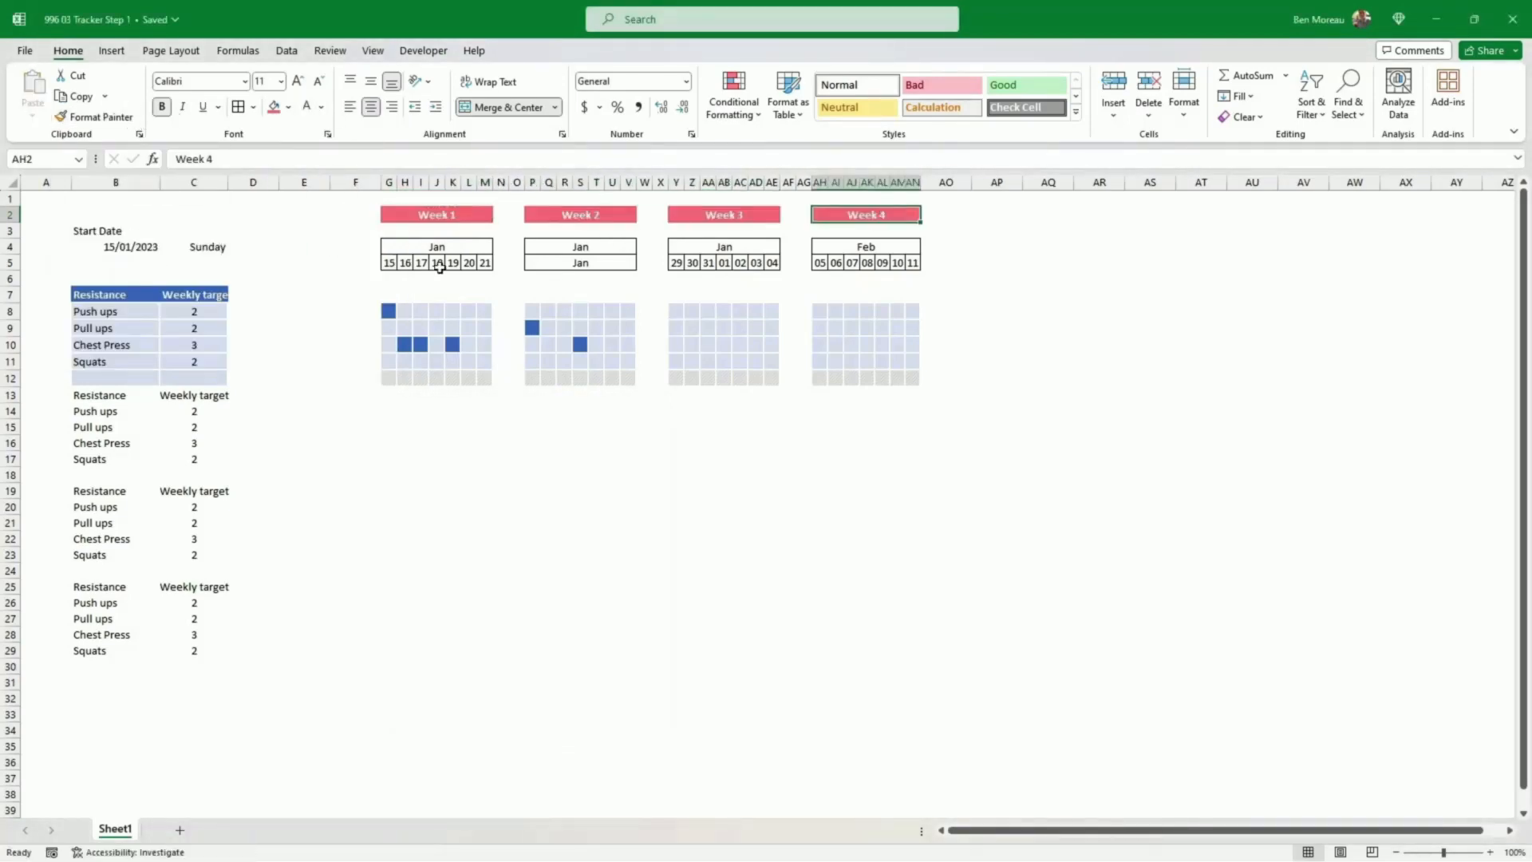
# Step: Copy the first week's date cells G5:M5 into the second week's date row starting at P5
pyautogui.moveTo(389, 263); pyautogui.dragTo(485, 263)
pyautogui.hotkey('ctrl', 'c')
pyautogui.click(541, 264)
pyautogui.hotkey('ctrl', 'v')
pyautogui.click(537, 280)
pyautogui.press('Escape')
# Step: Set the second week's first date in P5 to =M5+1
pyautogui.click(537, 264)
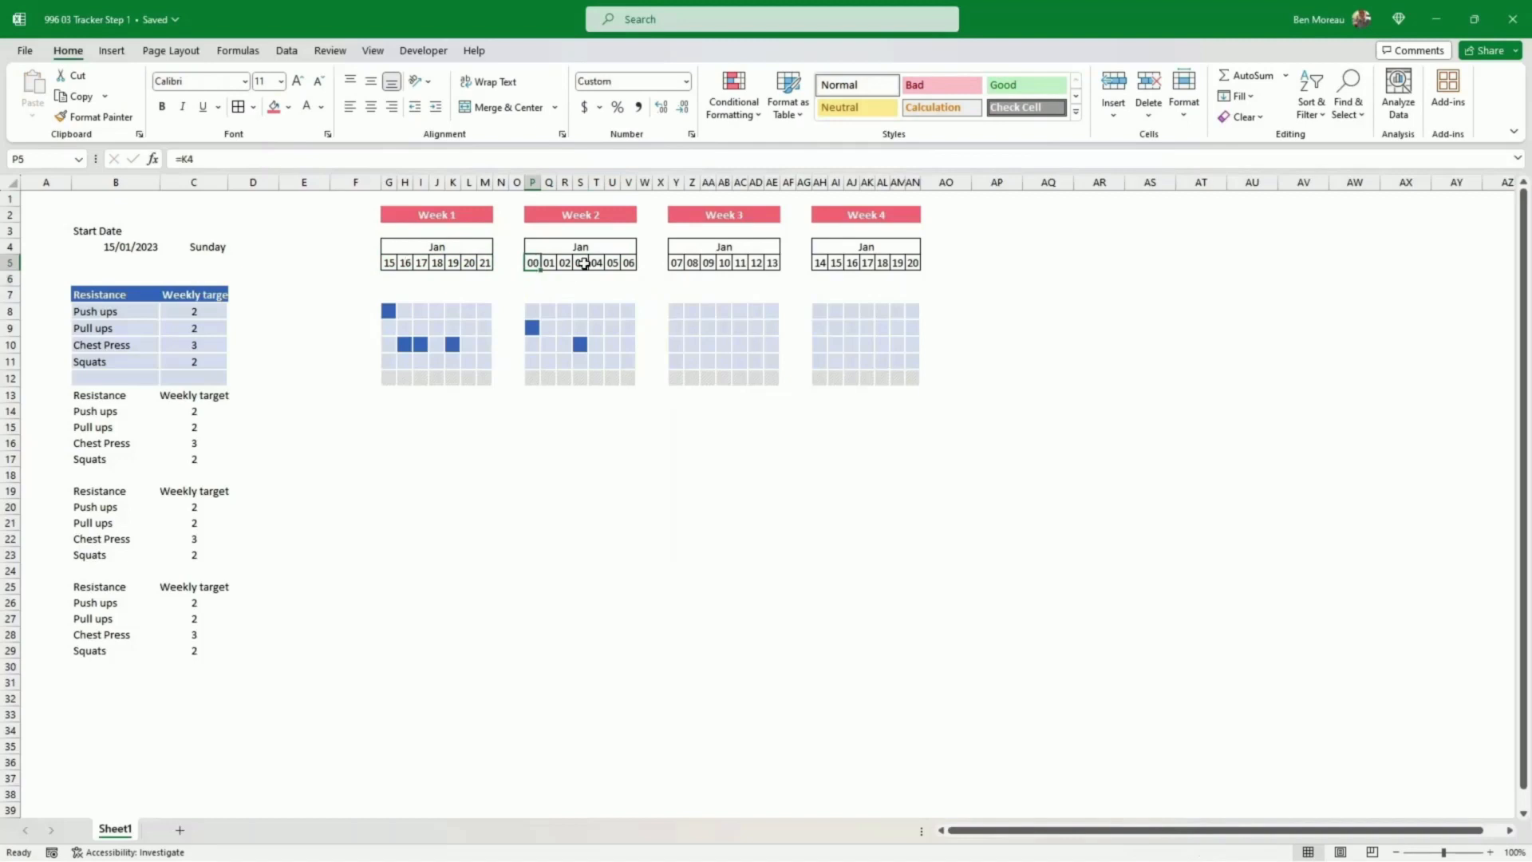
pyautogui.write('=M5+1')
pyautogui.press('Return')
# Step: Insert a blank row at row 13, above the second Resistance block
pyautogui.click(10, 395)
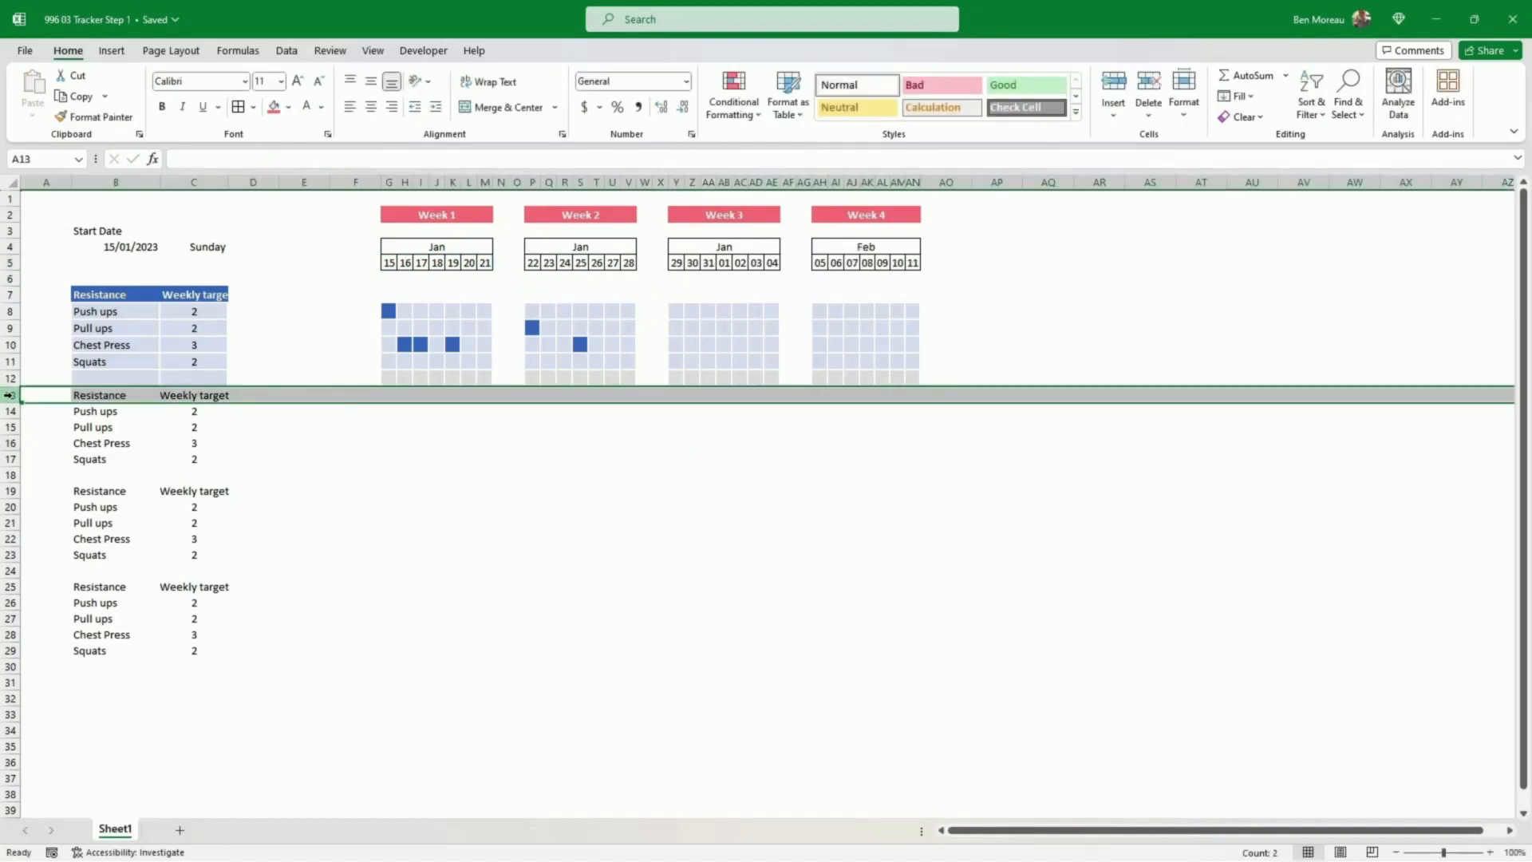
pyautogui.rightClick(9, 395)
pyautogui.click(48, 540)
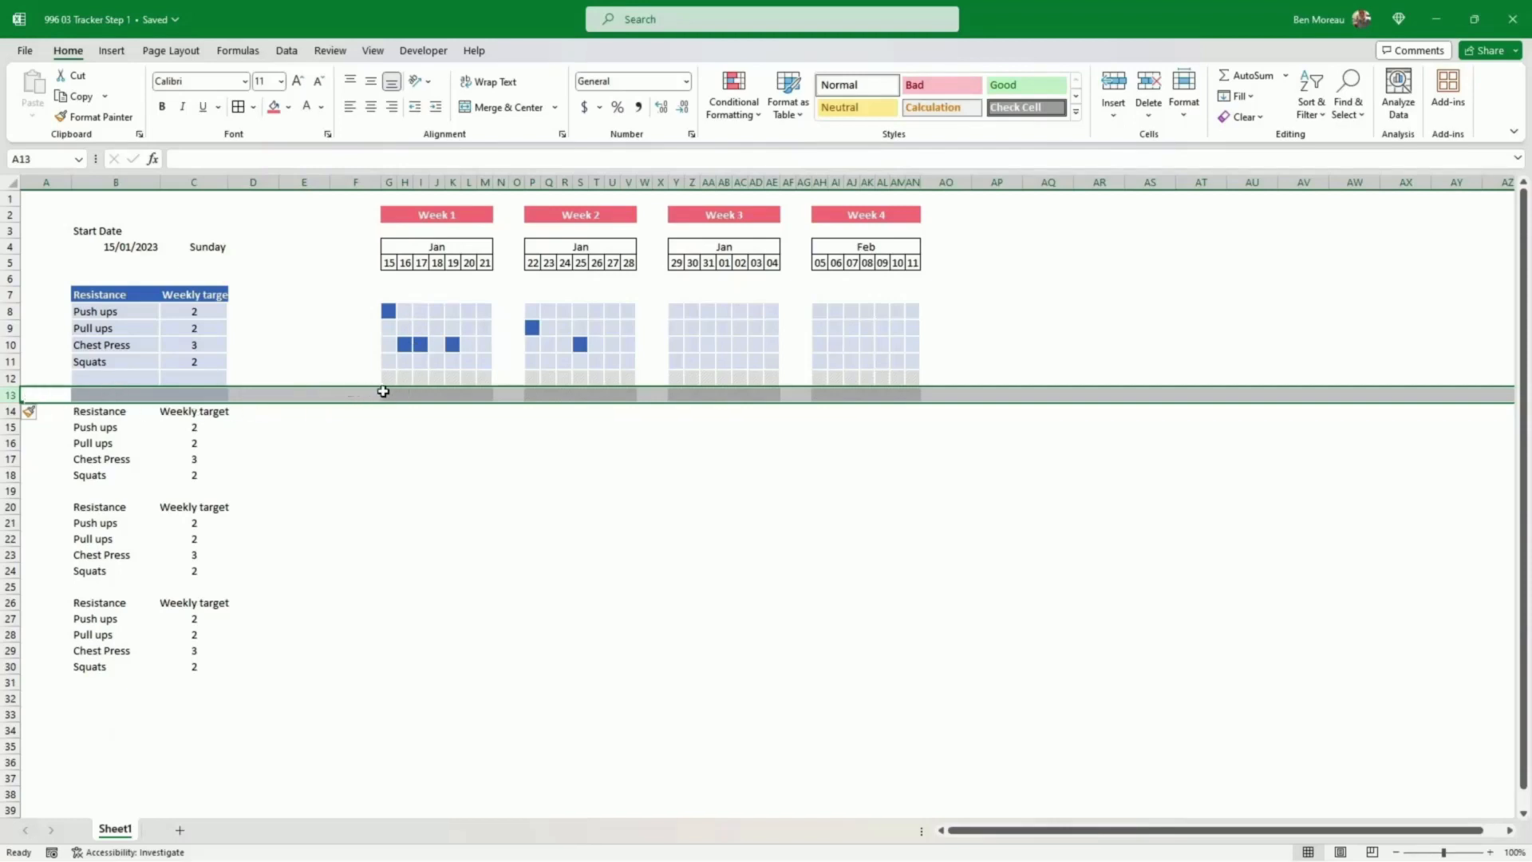
# Step: Clear the conditional formatting rules from the inserted row beneath all four week grids, G13:AO13
pyautogui.moveTo(383, 392); pyautogui.dragTo(488, 394)
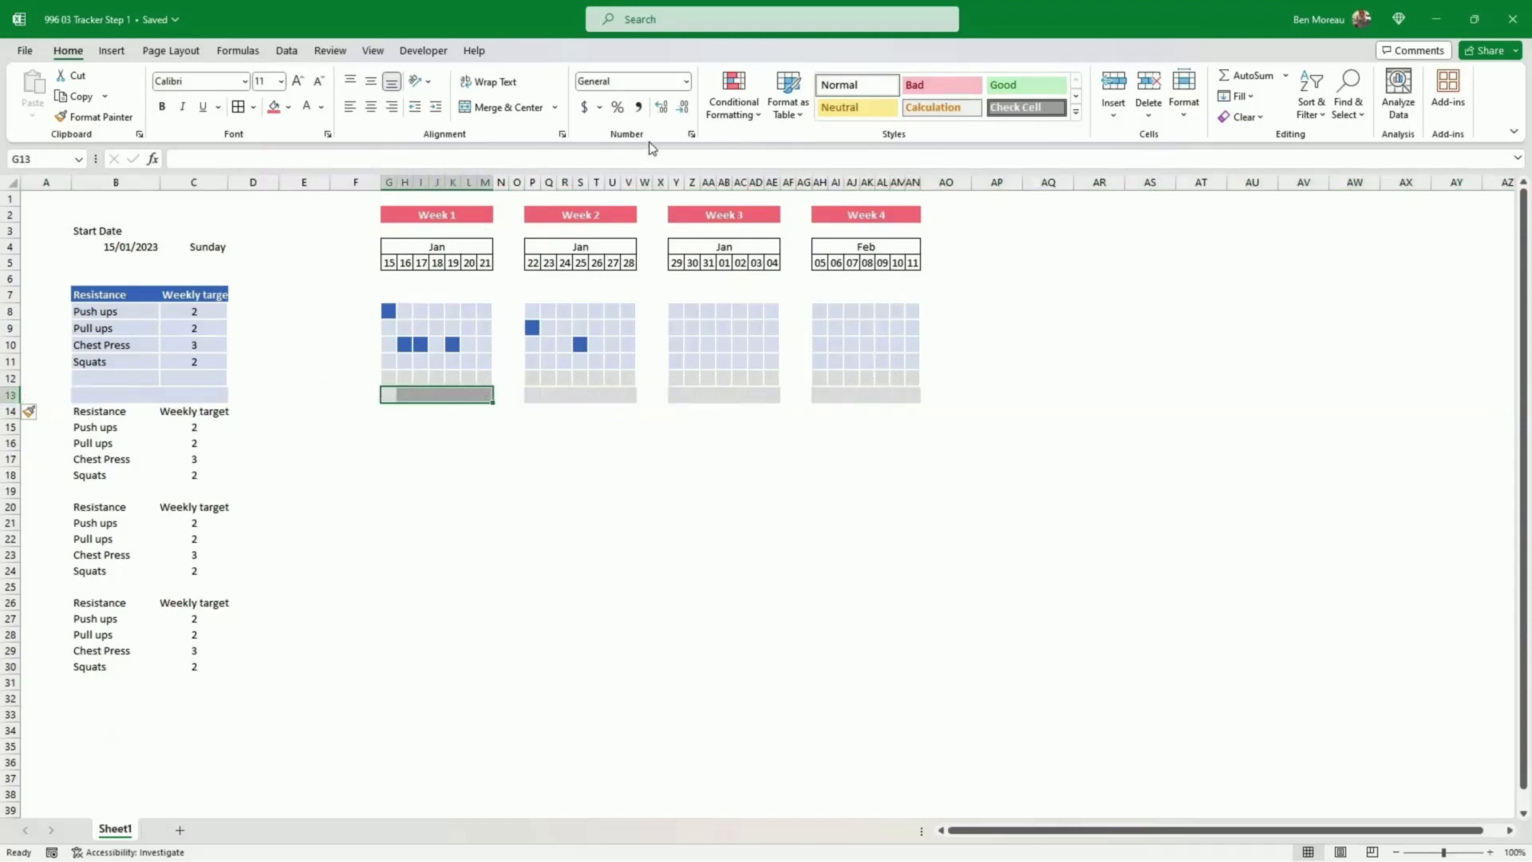
pyautogui.click(733, 107)
pyautogui.moveTo(785, 336)
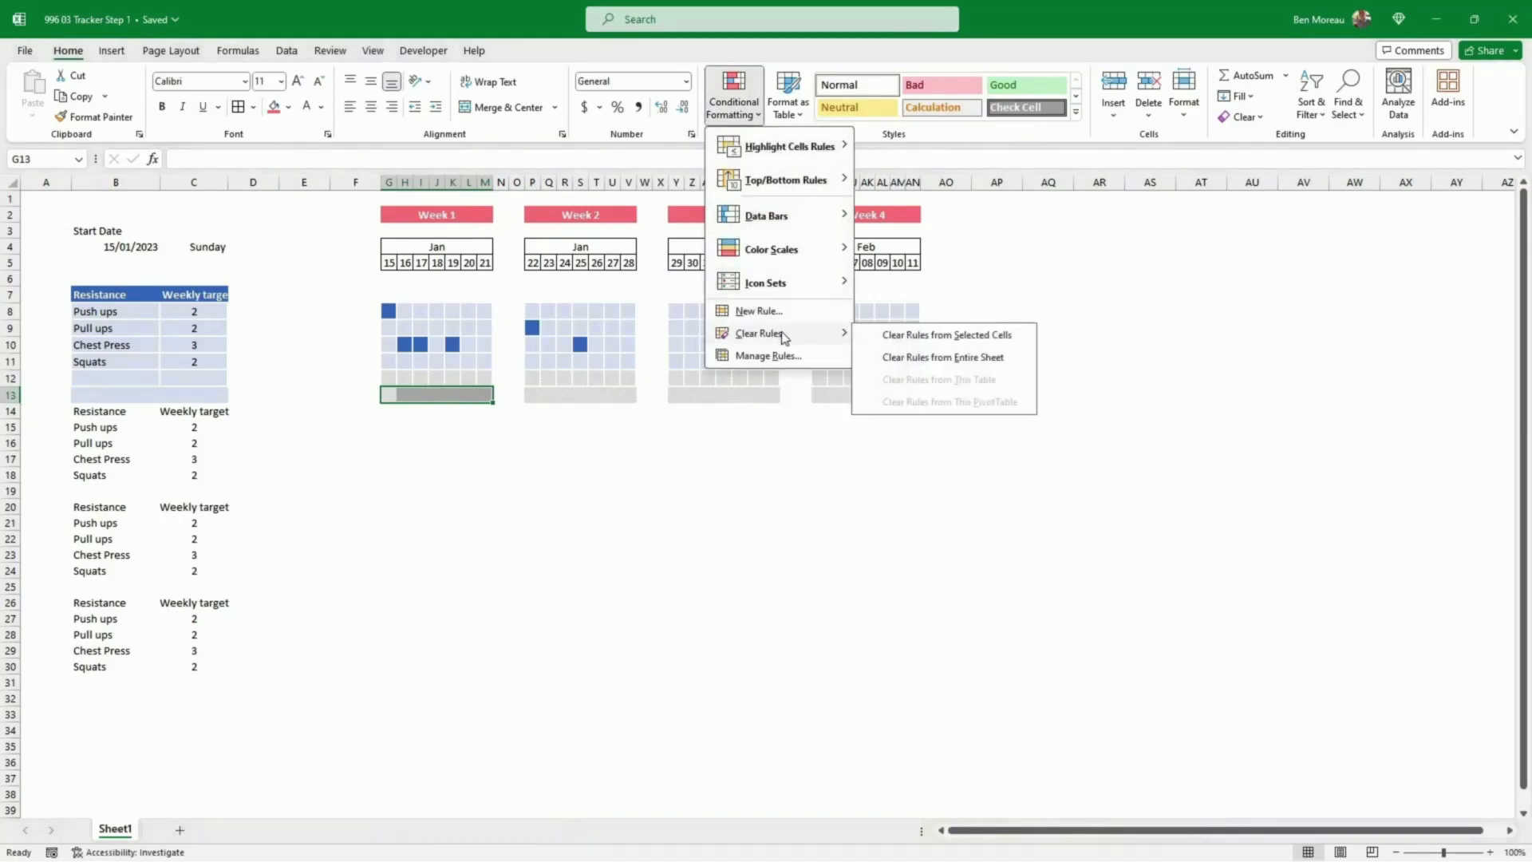
pyautogui.click(894, 333)
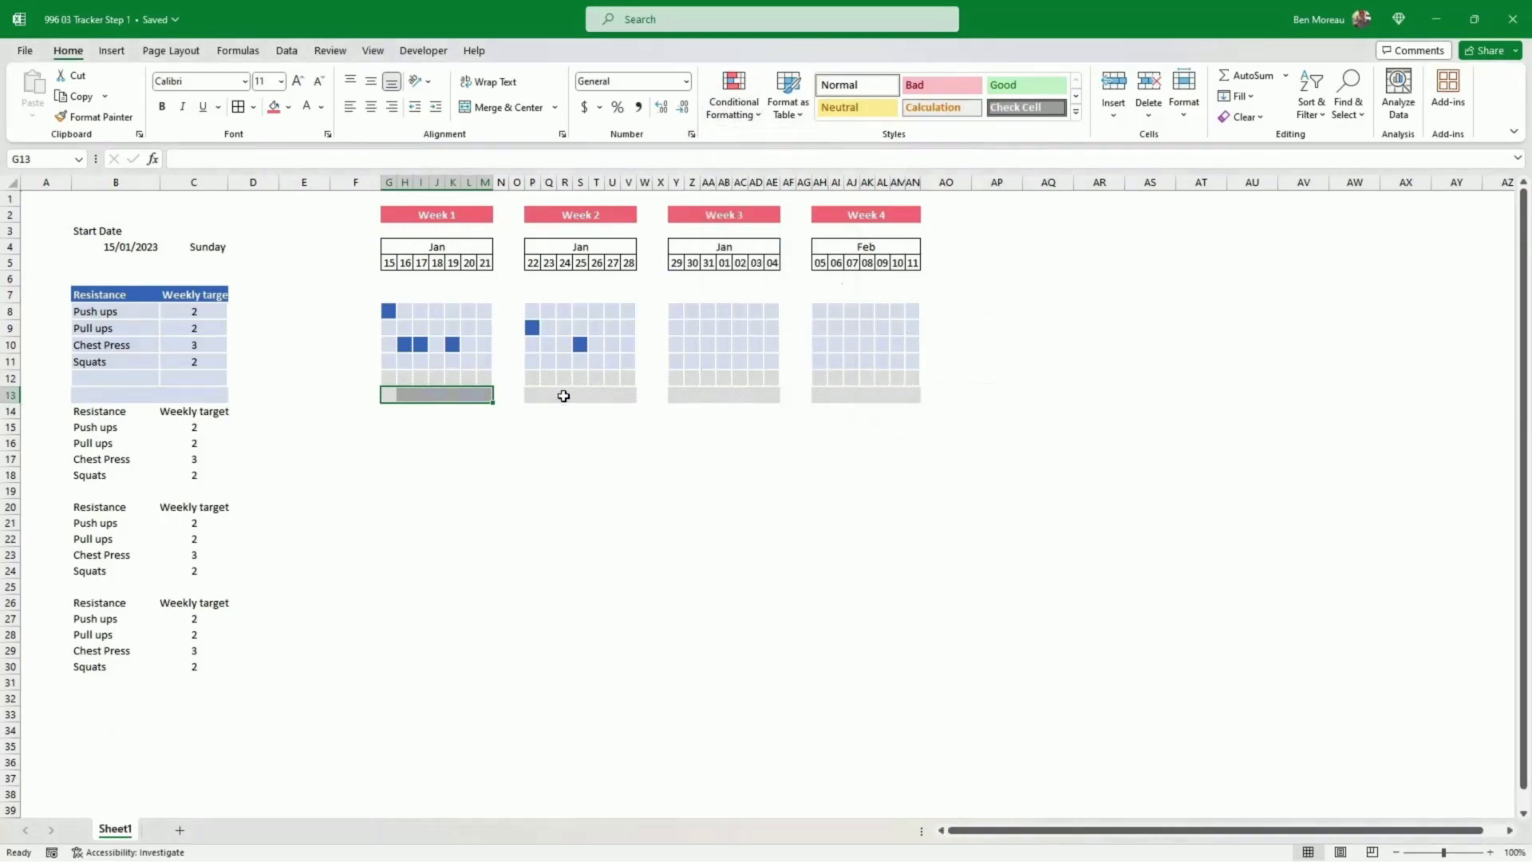
pyautogui.moveTo(392, 395); pyautogui.dragTo(937, 395)
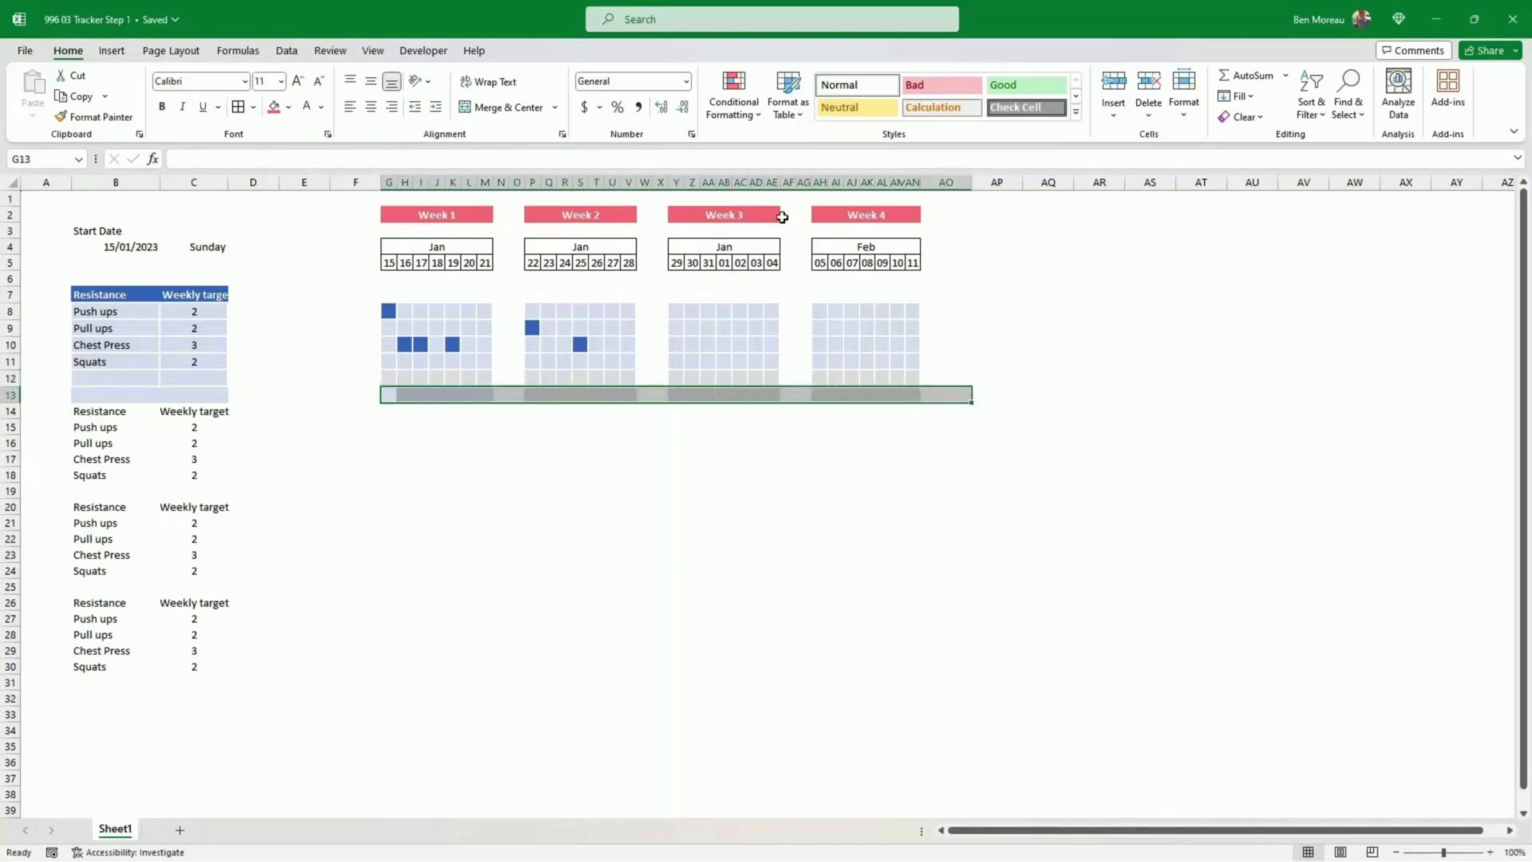
pyautogui.click(733, 104)
pyautogui.moveTo(782, 336)
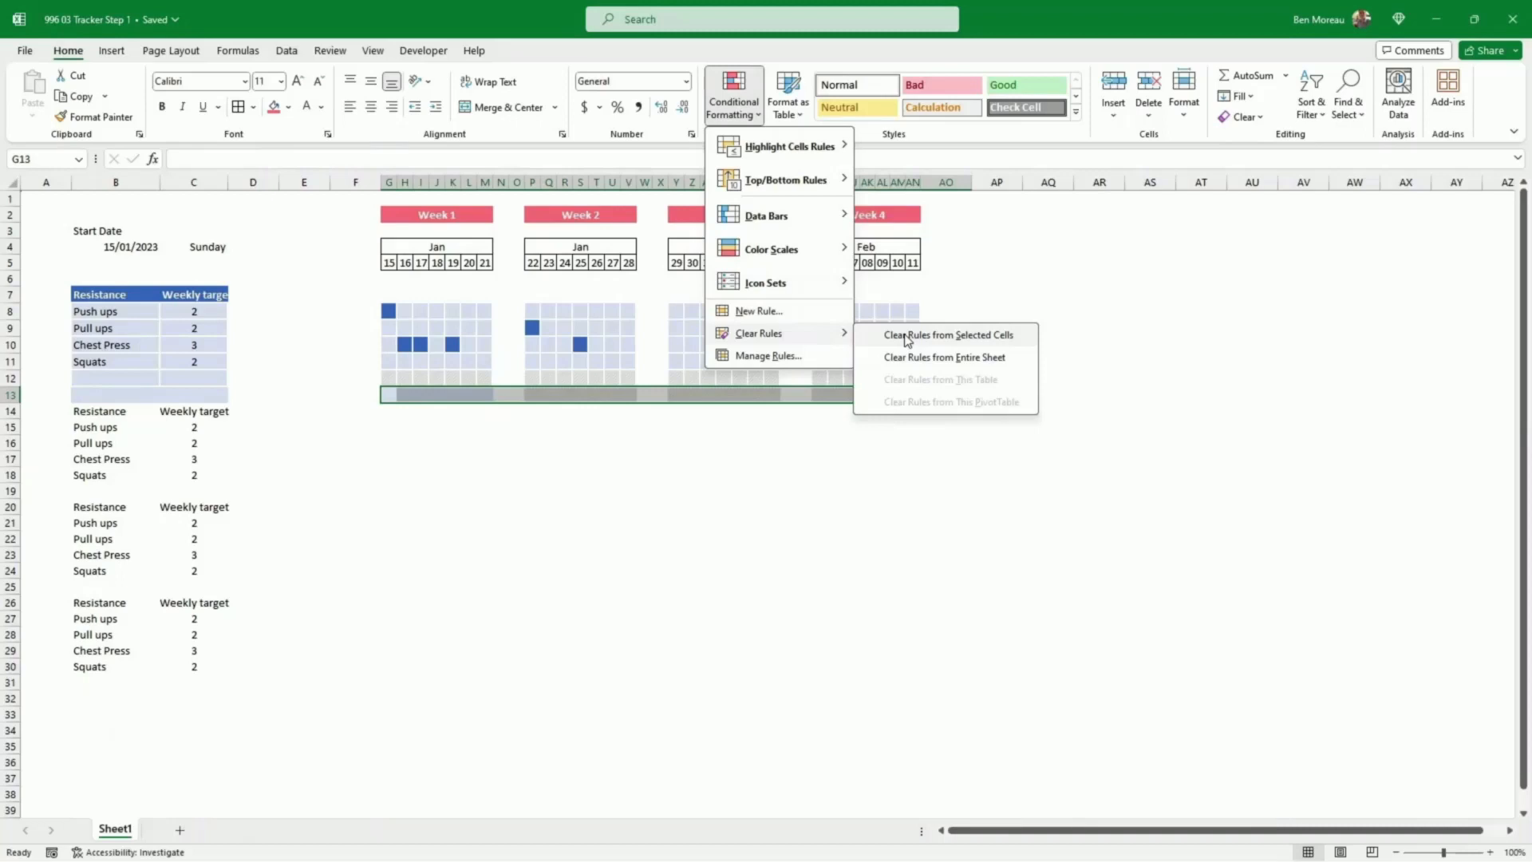
pyautogui.click(907, 336)
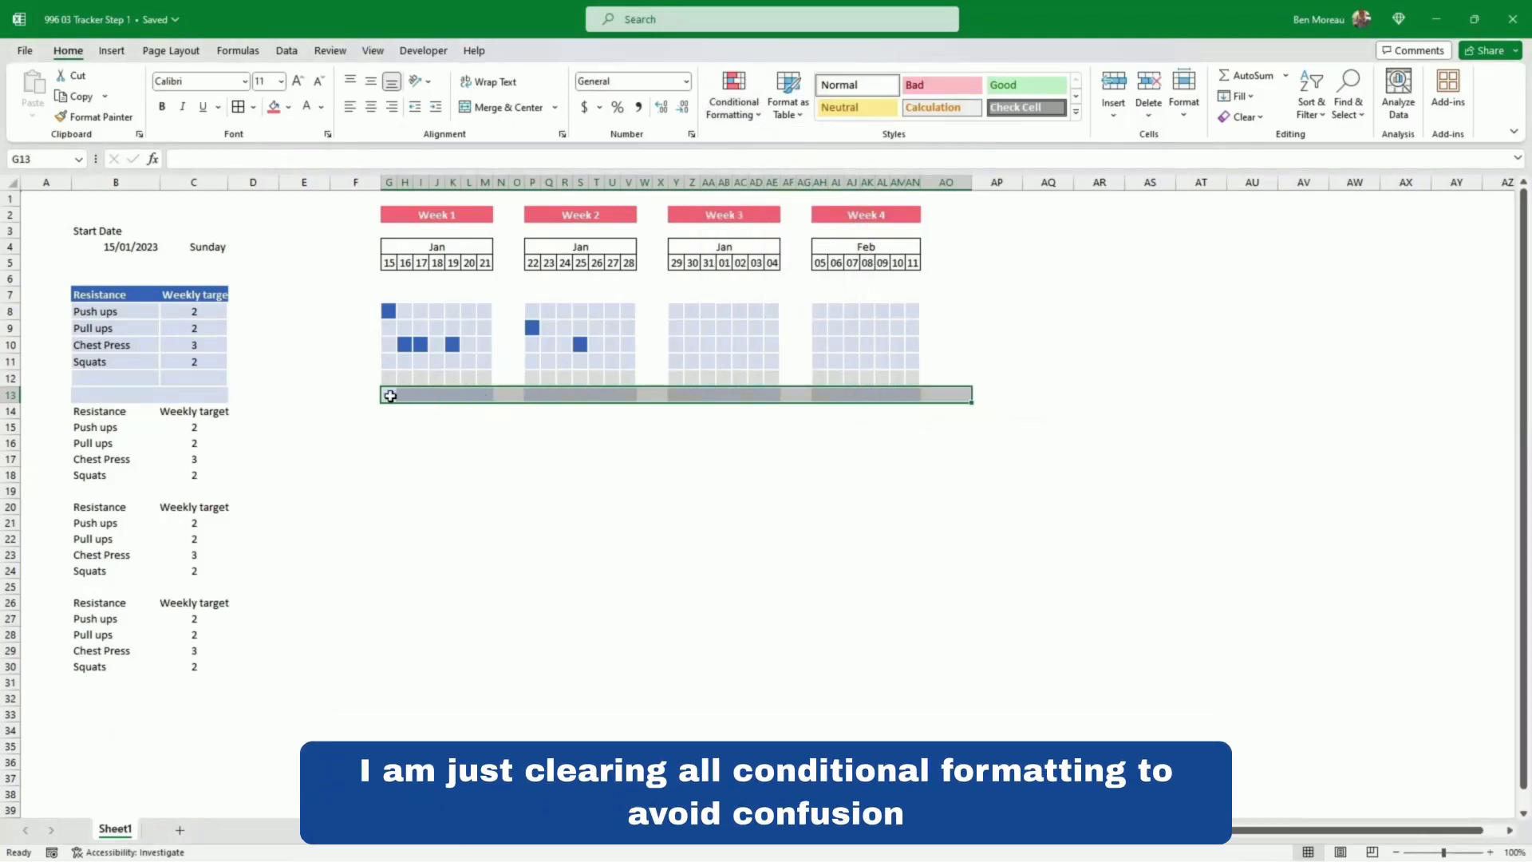
# Step: Fill the strip G13:M13 beneath the Week 1 grid with grey and reduce the height of row 13
pyautogui.moveTo(389, 394); pyautogui.dragTo(486, 394)
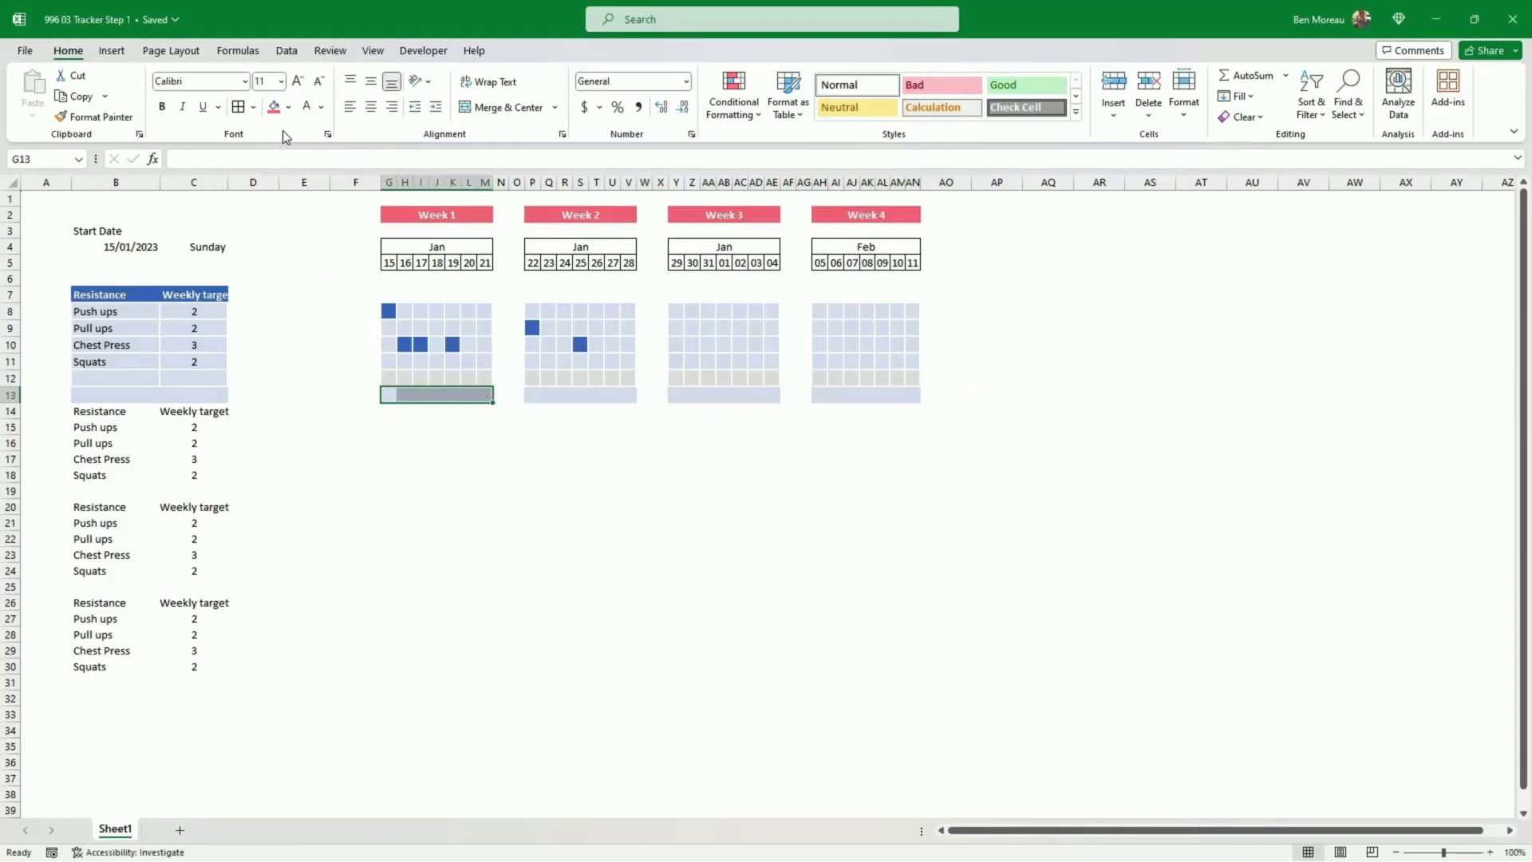
pyautogui.click(289, 107)
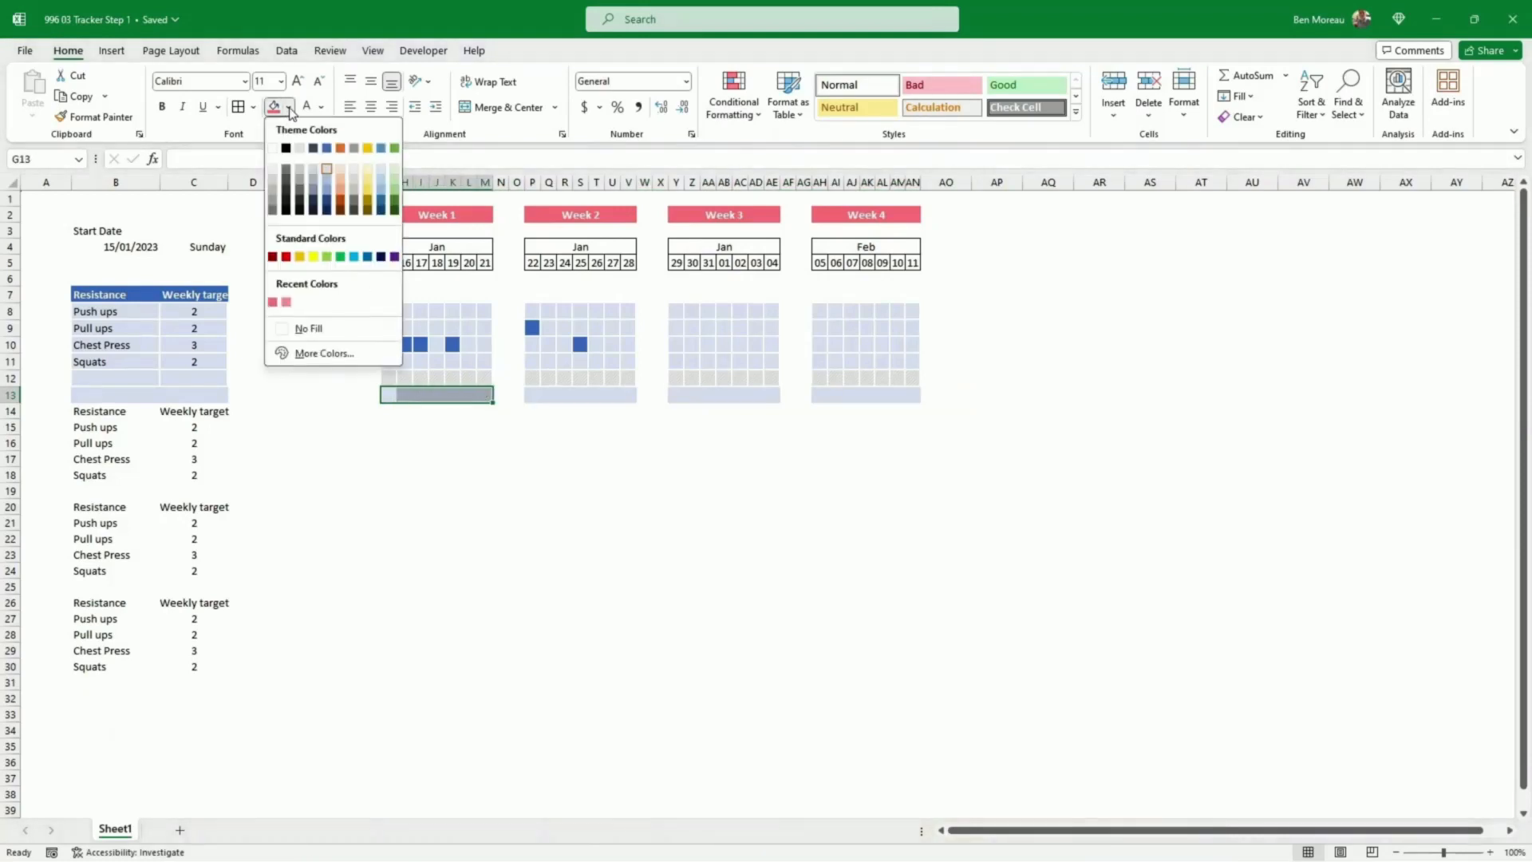
pyautogui.click(303, 179)
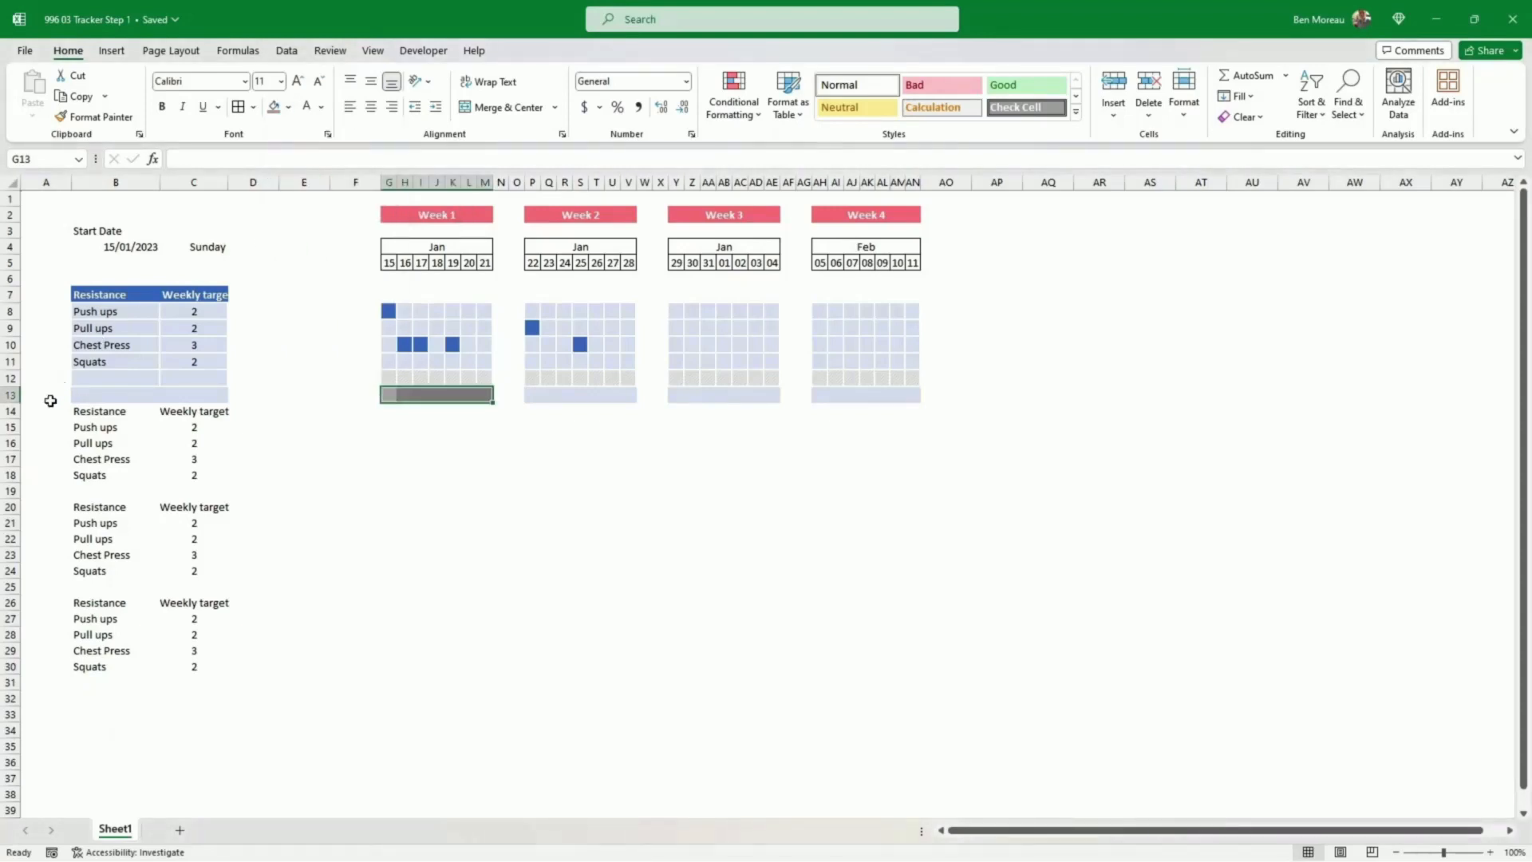
pyautogui.moveTo(11, 403); pyautogui.dragTo(12, 395)
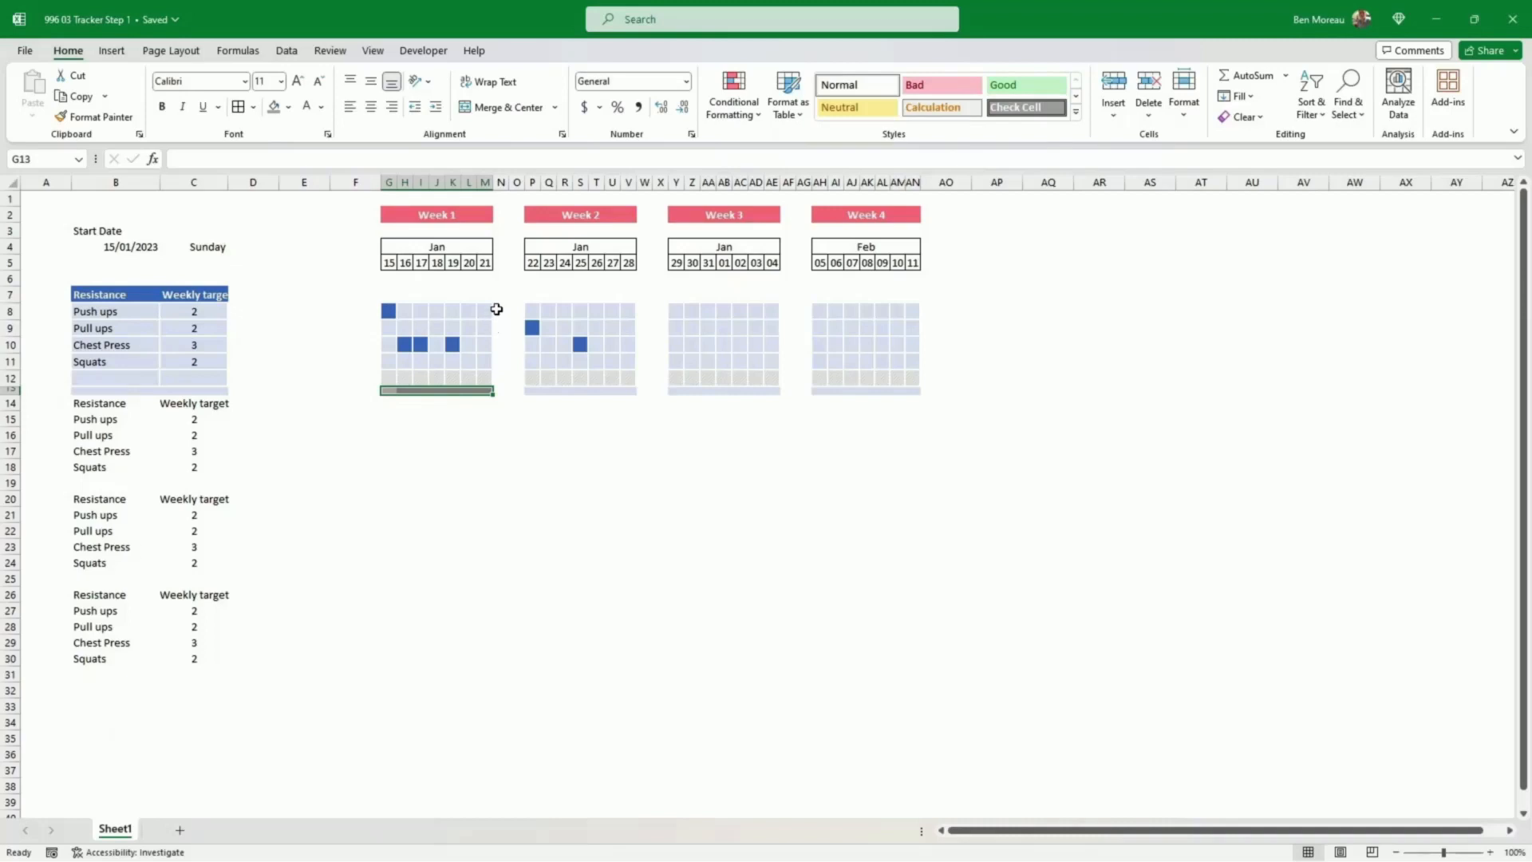
# Step: Fill N8:N13 beside the Week 1 grid with the same grey and narrow column N
pyautogui.click(497, 308)
pyautogui.moveTo(496, 309); pyautogui.dragTo(499, 391)
pyautogui.click(275, 108)
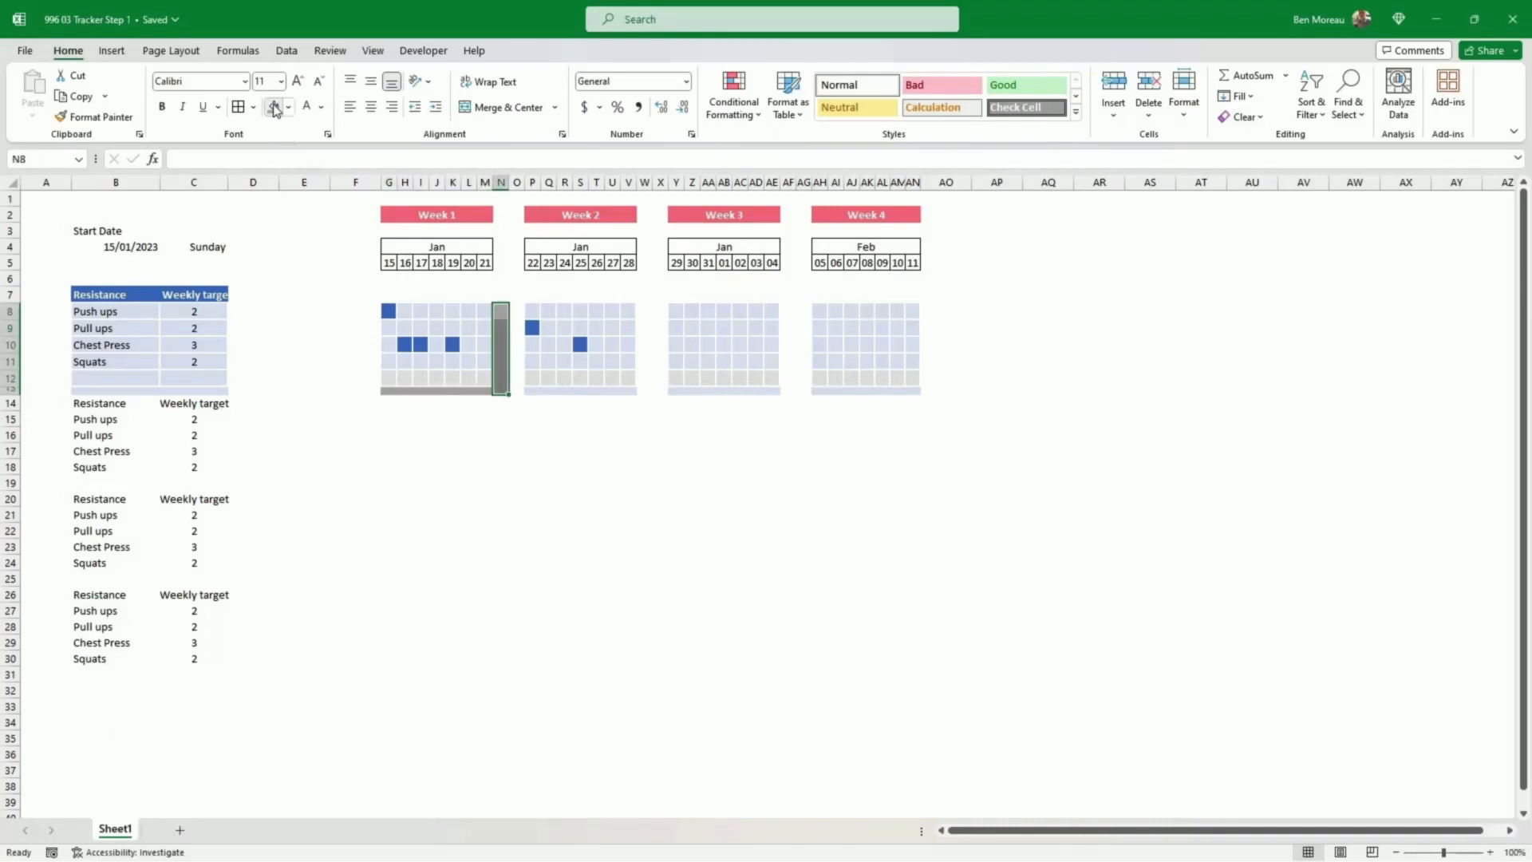
pyautogui.moveTo(509, 180); pyautogui.dragTo(502, 180)
# Step: Copy the grey strip N8:N13 to the columns beside the Week 2, 3 and 4 grids, starting at W8, AF8 and AO8
pyautogui.hotkey('ctrl', 'c')
pyautogui.click(638, 311)
pyautogui.hotkey('ctrl', 'v')
pyautogui.click(779, 311)
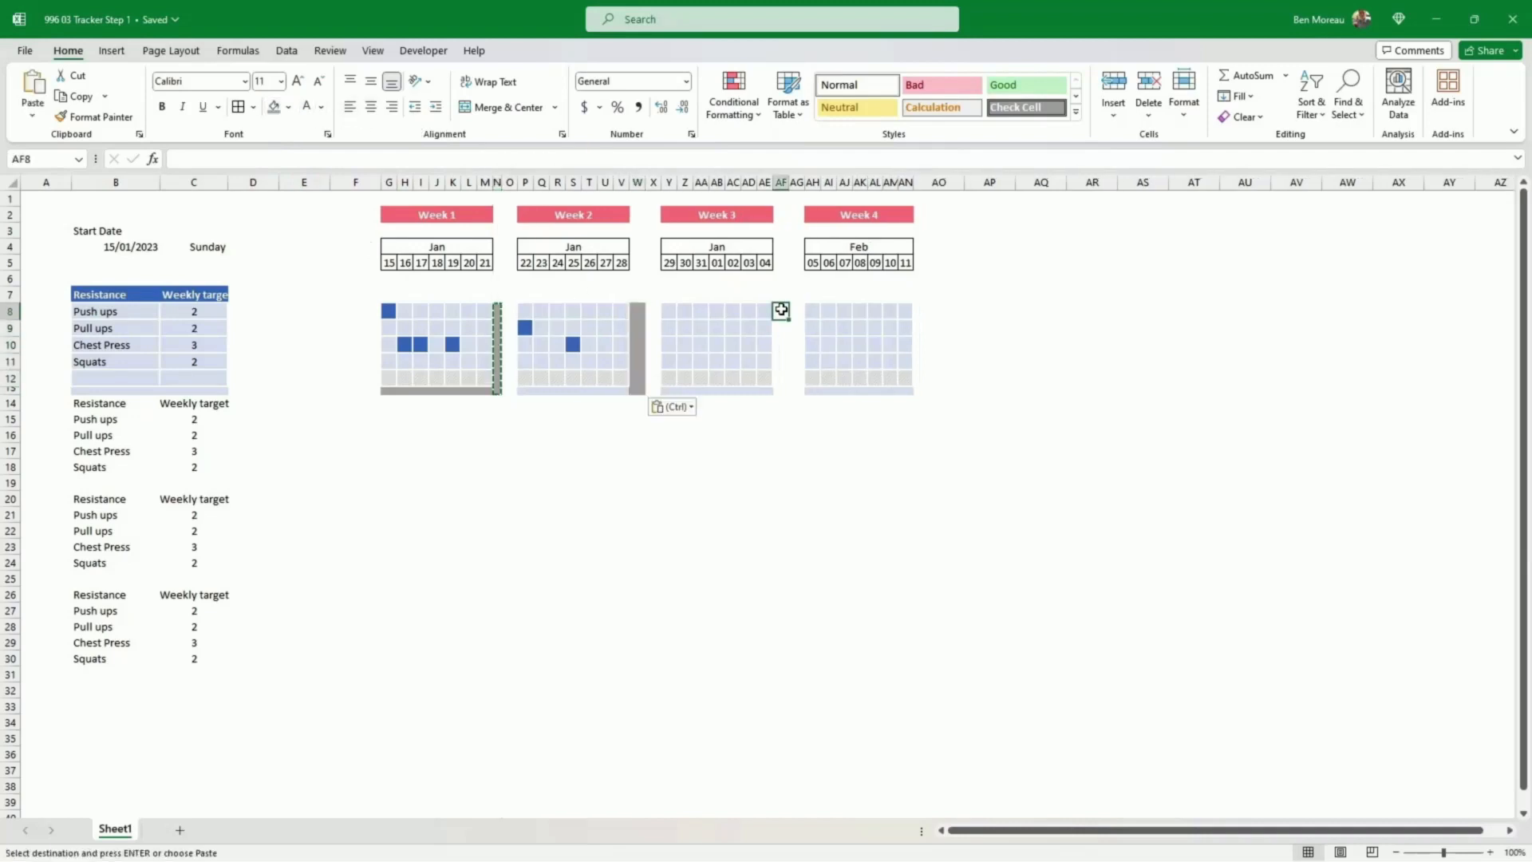
pyautogui.hotkey('ctrl', 'v')
pyautogui.click(930, 311)
pyautogui.hotkey('ctrl', 'v')
# Step: Fill the row 13 strips beneath the Week 2, Week 3 and Week 4 grids with the same grey
pyautogui.click(274, 108)
pyautogui.moveTo(669, 390); pyautogui.dragTo(907, 390)
pyautogui.click(274, 107)
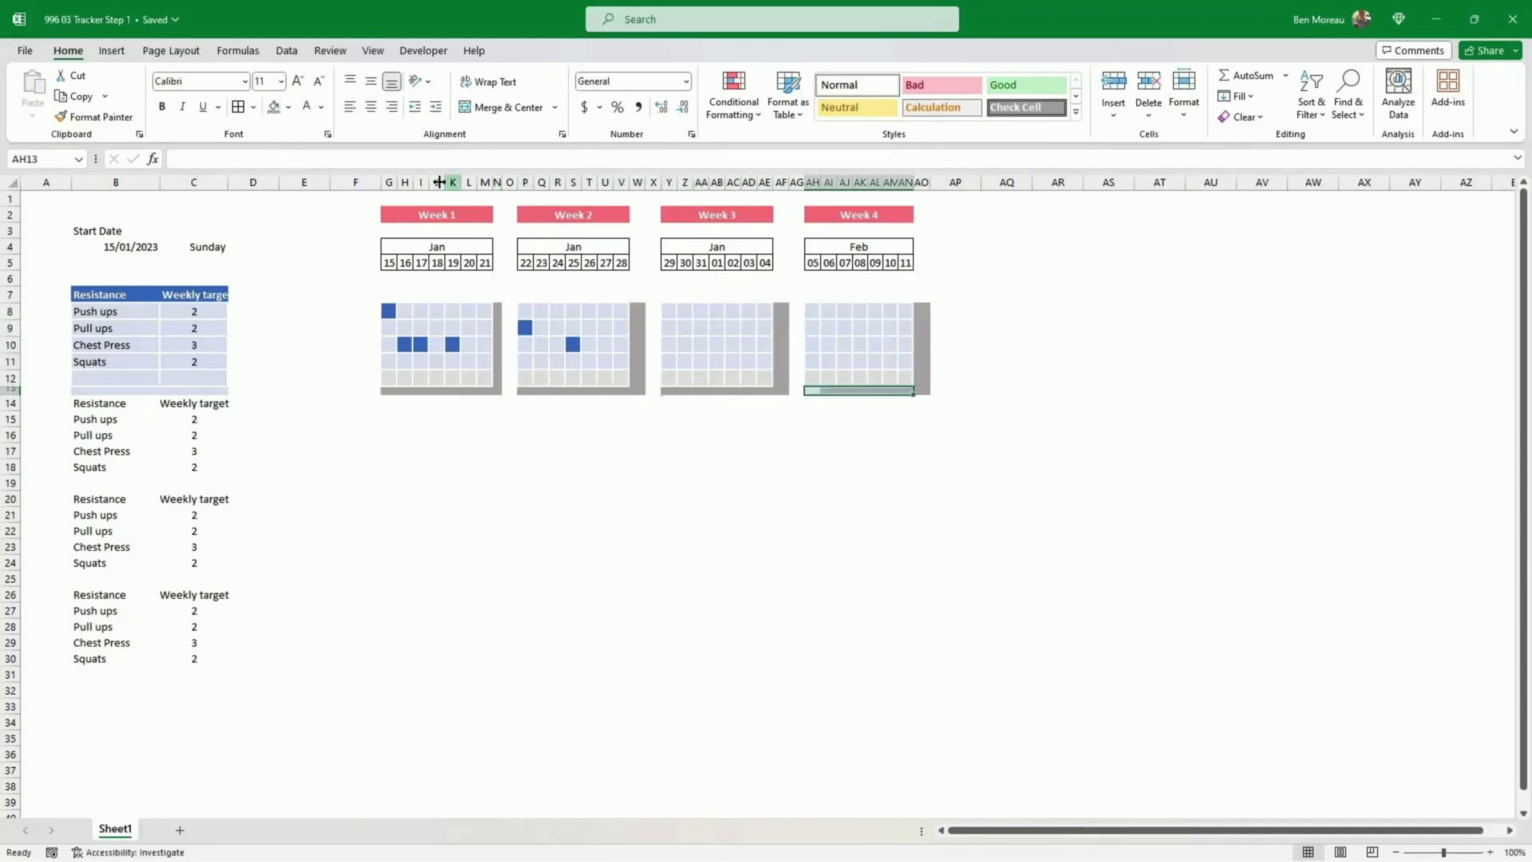
pyautogui.click(274, 108)
# Step: Narrow the grey shadow columns N, W, AF and AO together to one equal, slim width
pyautogui.click(496, 183)
pyautogui.keyDown('ctrl'); pyautogui.click(638, 183); pyautogui.keyUp('ctrl')
pyautogui.keyDown('ctrl'); pyautogui.click(782, 182); pyautogui.keyUp('ctrl')
pyautogui.keyDown('ctrl'); pyautogui.click(922, 183); pyautogui.keyUp('ctrl')
pyautogui.moveTo(930, 182); pyautogui.dragTo(920, 183)
# Step: Reduce the height of row 13 further so the grey strip beneath the grids matches the slim side strips
pyautogui.click(10, 390)
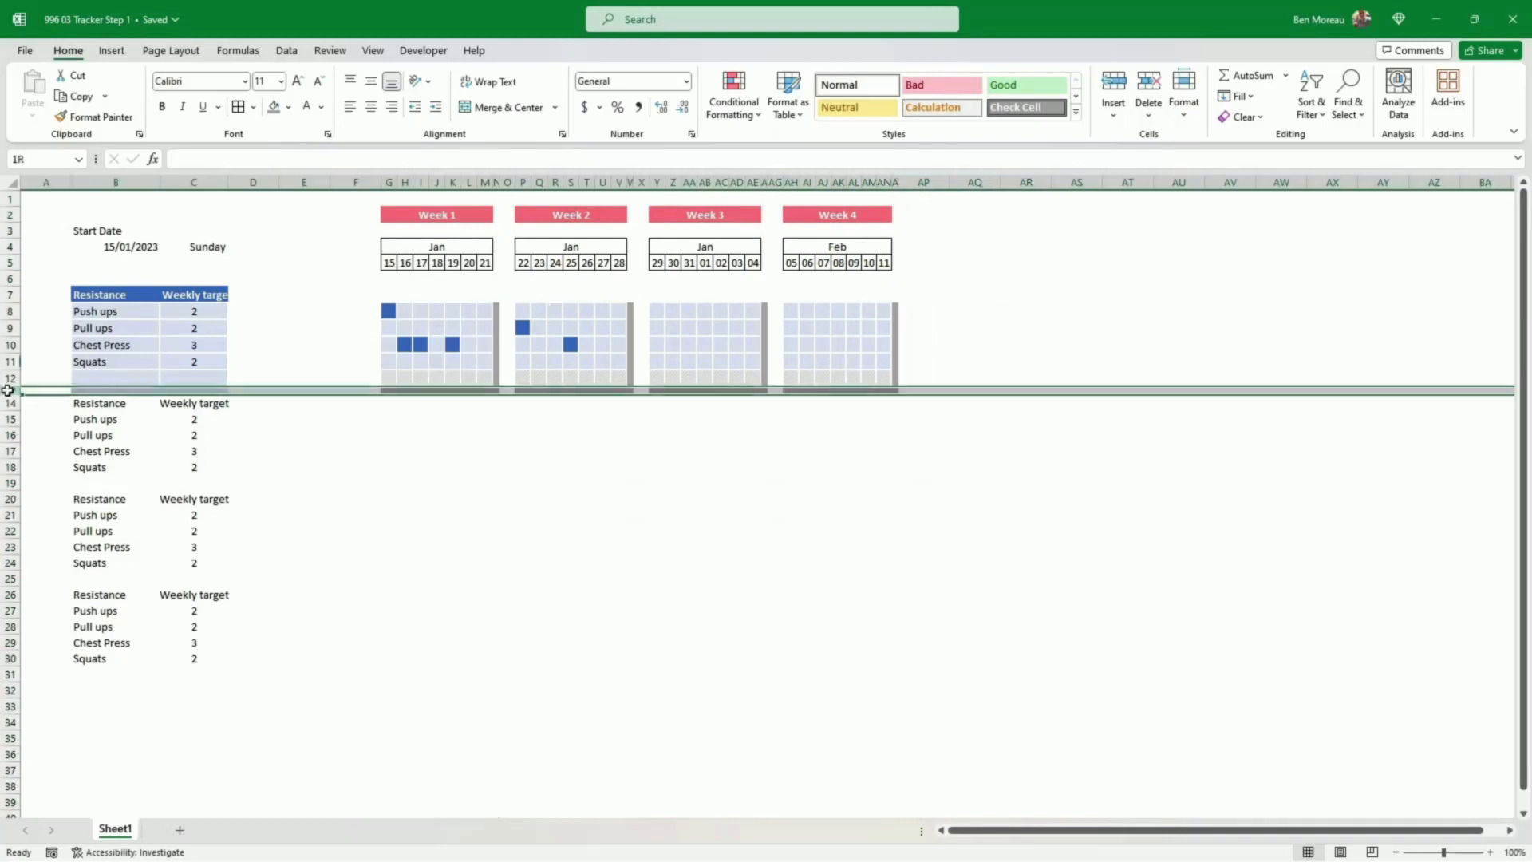
pyautogui.moveTo(10, 395); pyautogui.dragTo(10, 393)
pyautogui.click(352, 470)
pyautogui.click(49, 402)
pyautogui.moveTo(387, 386); pyautogui.dragTo(488, 385)
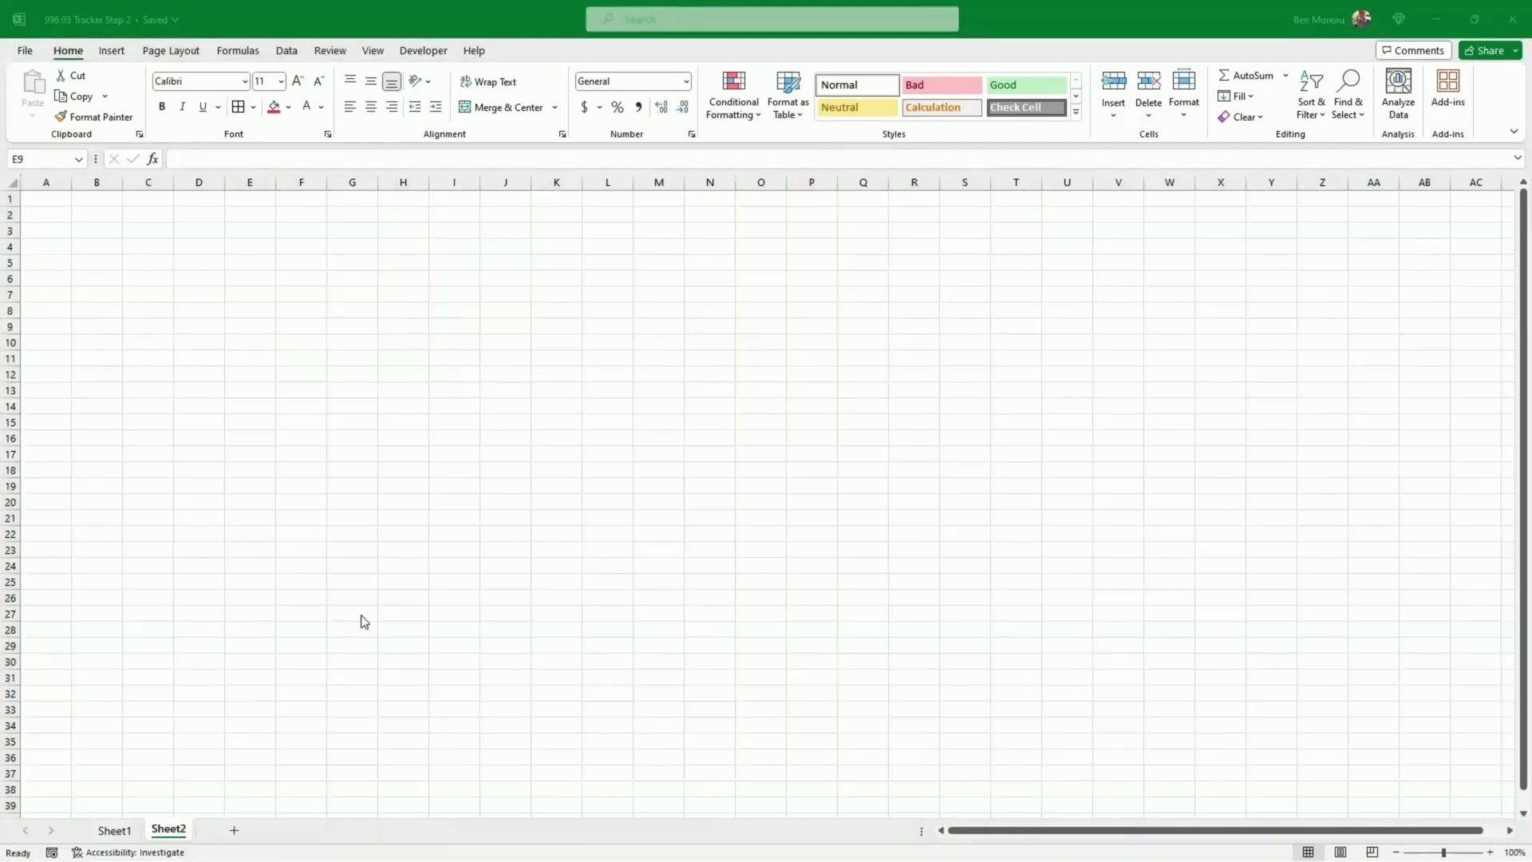
# Step: Rename Sheet2 as "Weekly data"
pyautogui.rightClick(168, 831)
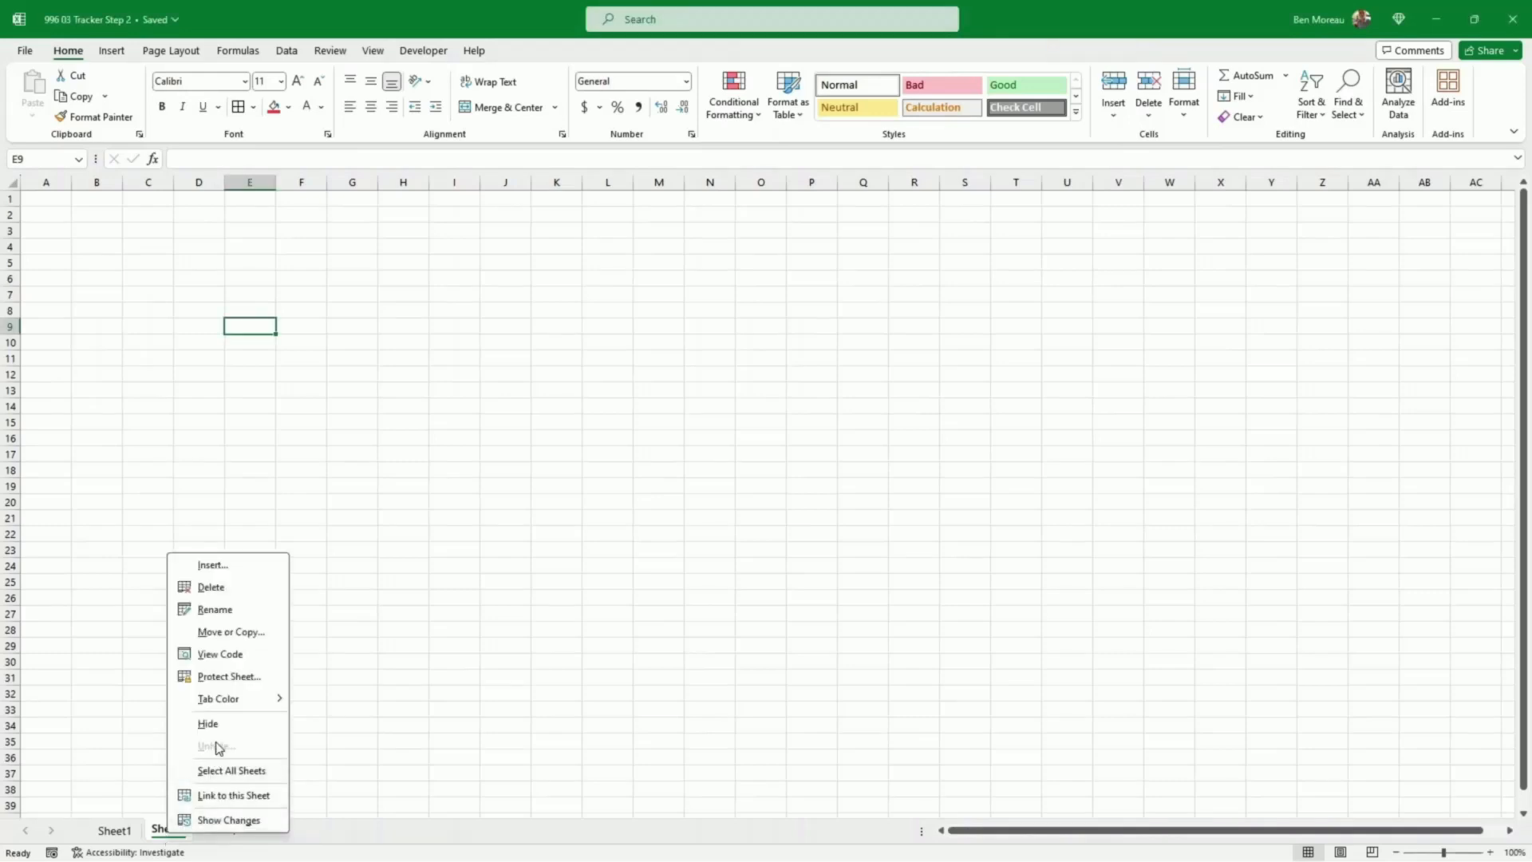
pyautogui.click(229, 613)
pyautogui.write('Weekly data')
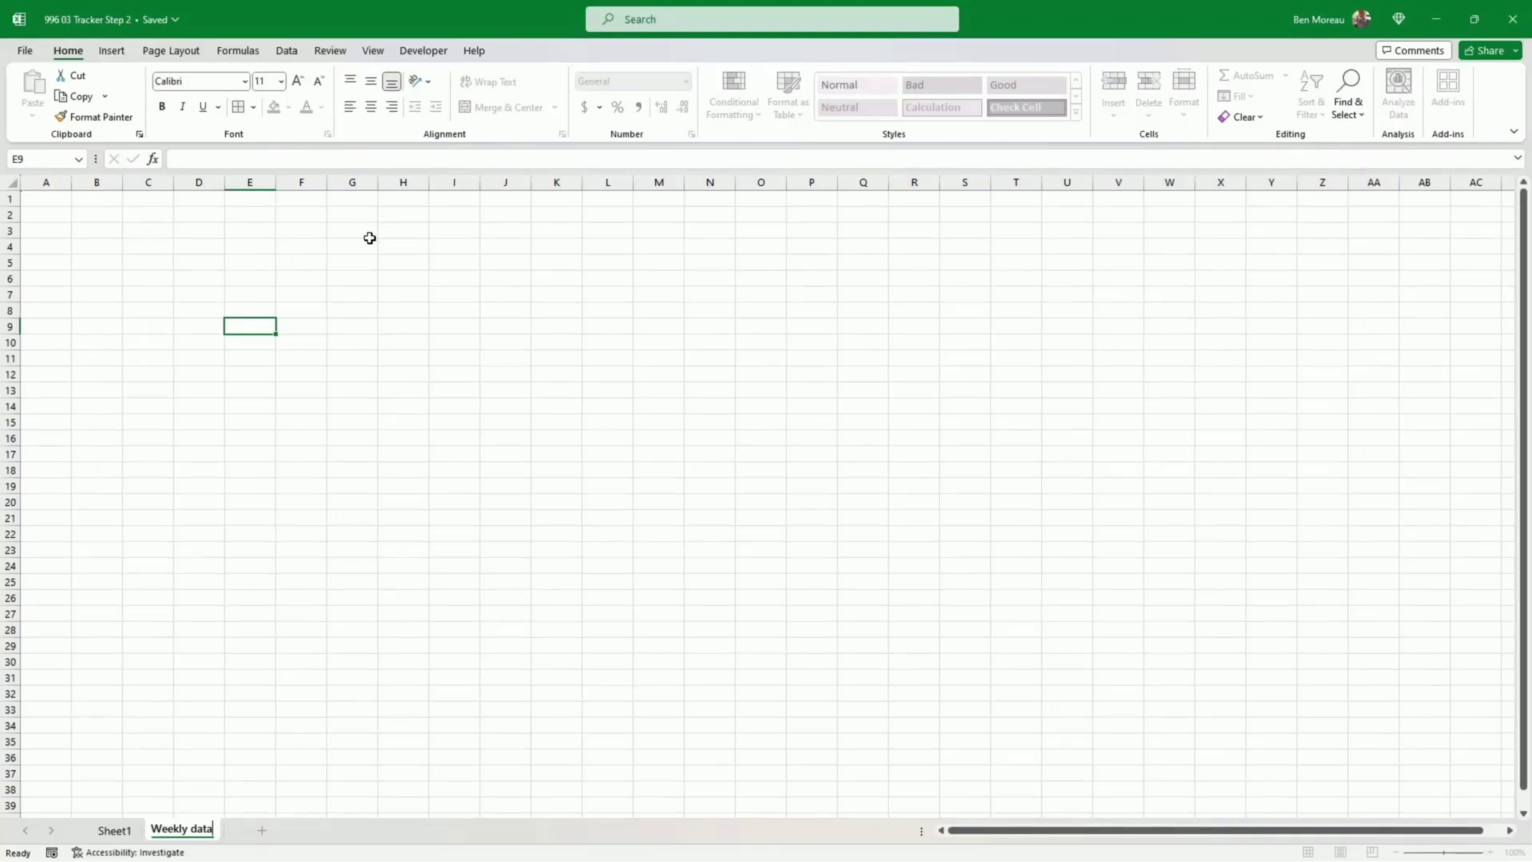
pyautogui.click(305, 344)
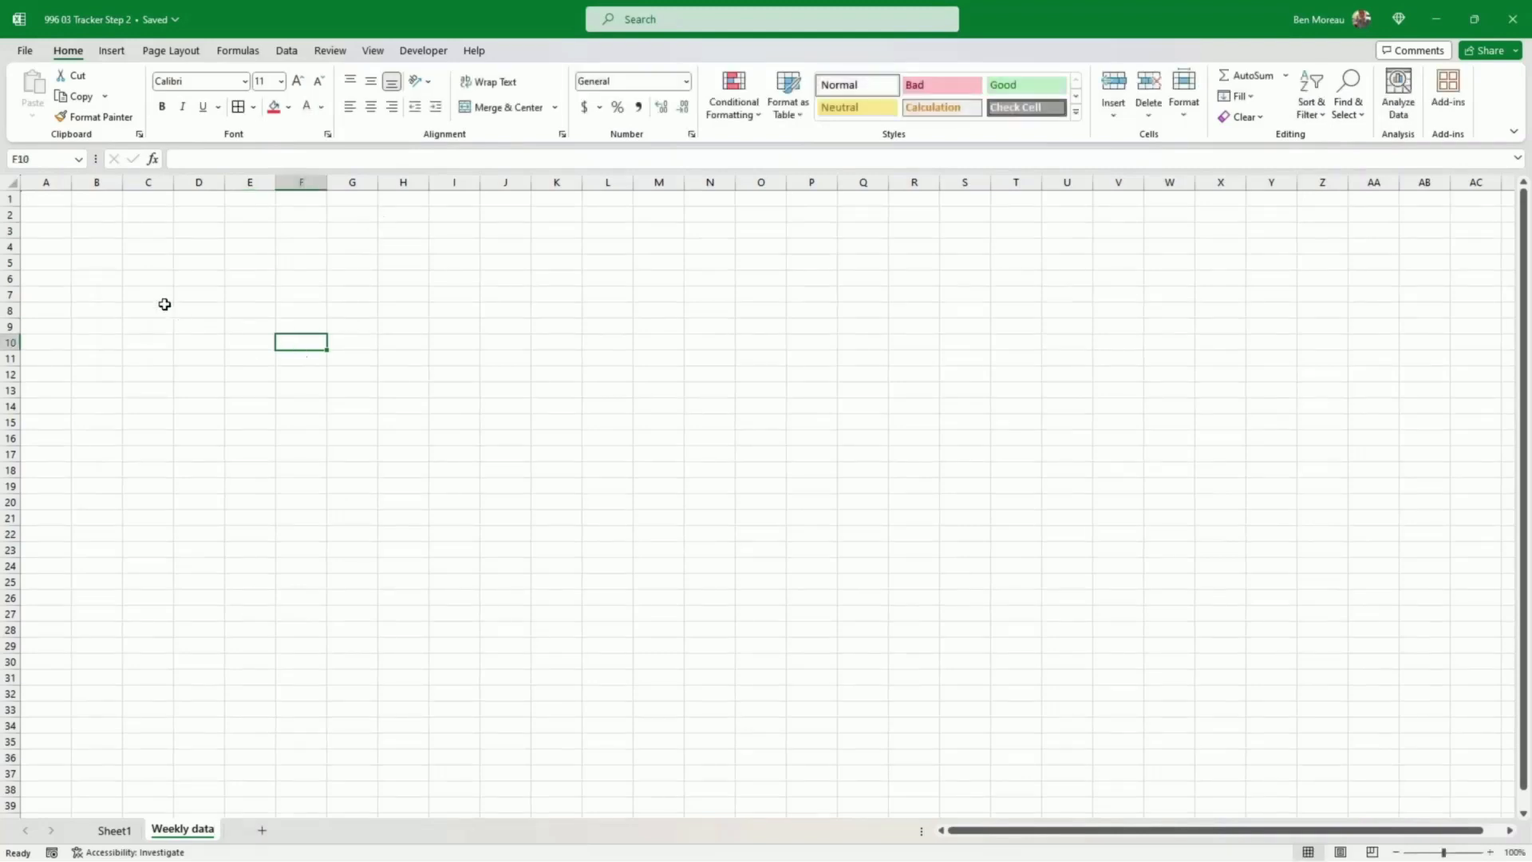
# Step: Link C5 of the Weekly data sheet to the first exercise with =Sheet1!B8 and fill the formula across C5:D9
pyautogui.click(163, 270)
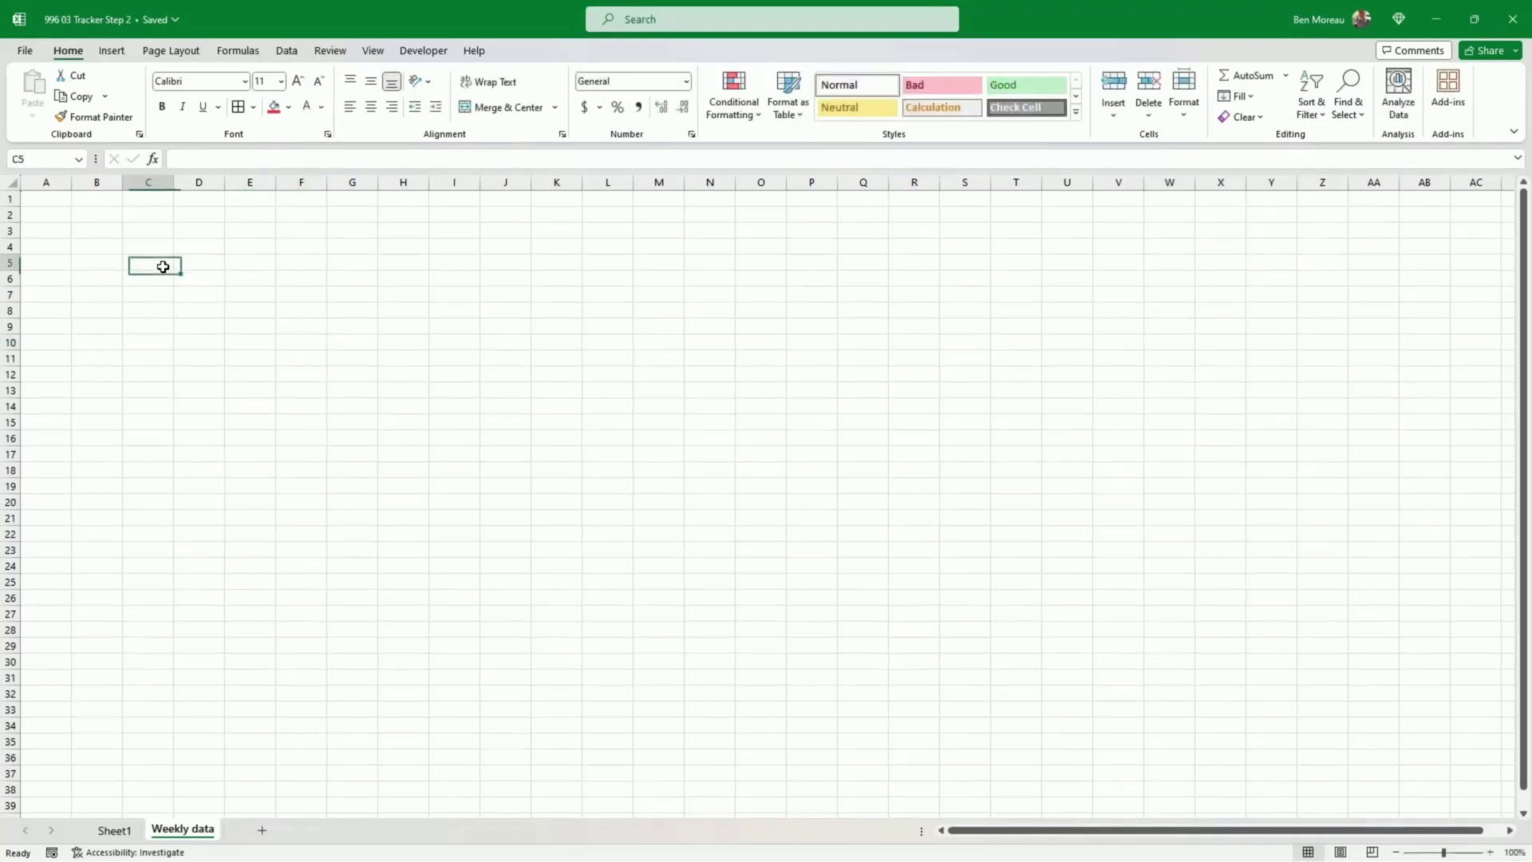
pyautogui.write('=')
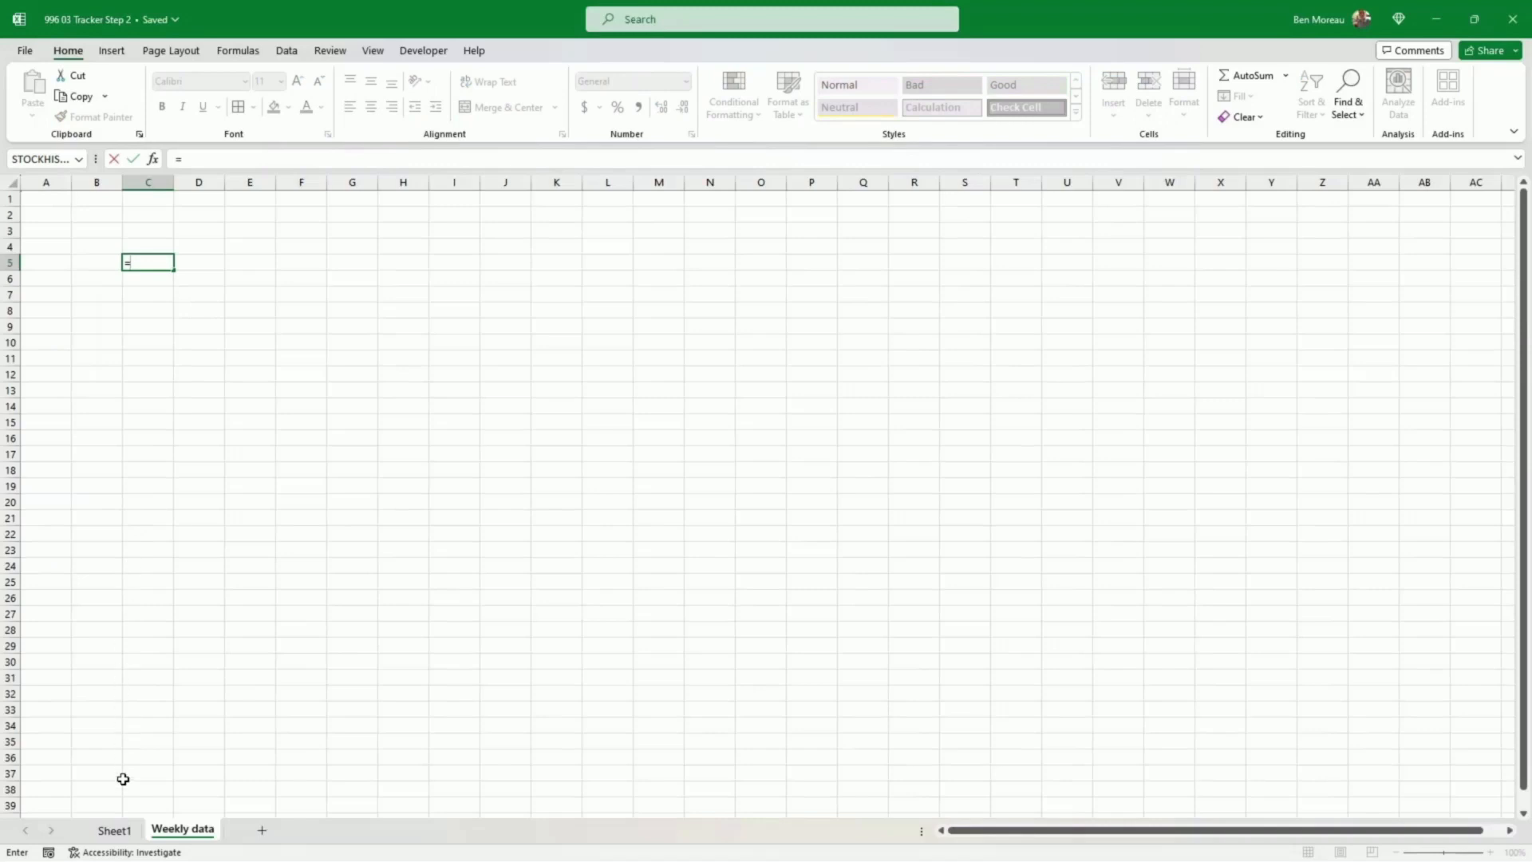
pyautogui.click(121, 829)
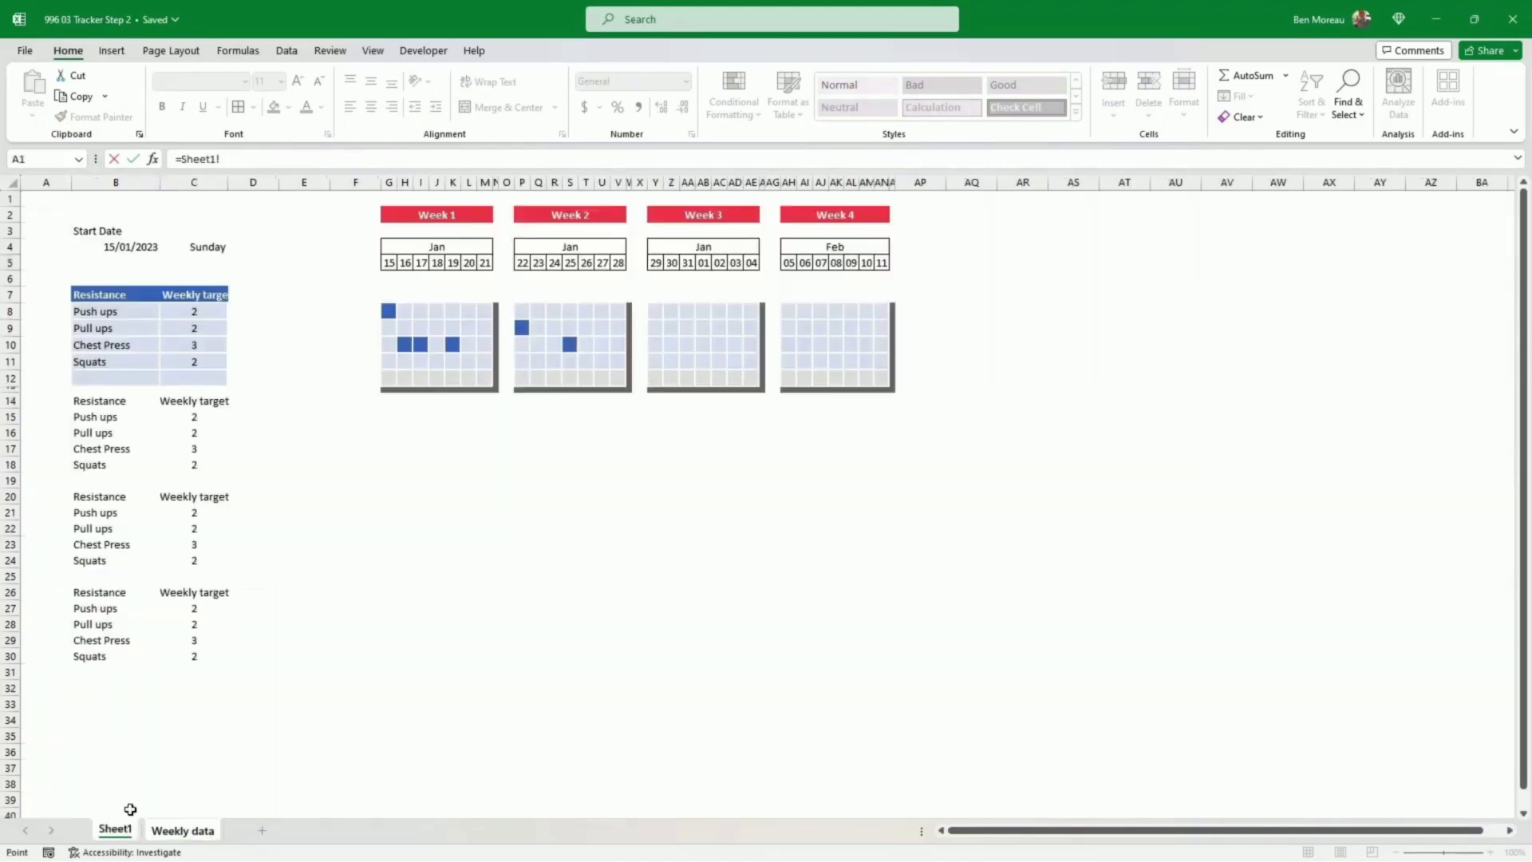
pyautogui.click(196, 310)
pyautogui.press('Left')
pyautogui.press('Return')
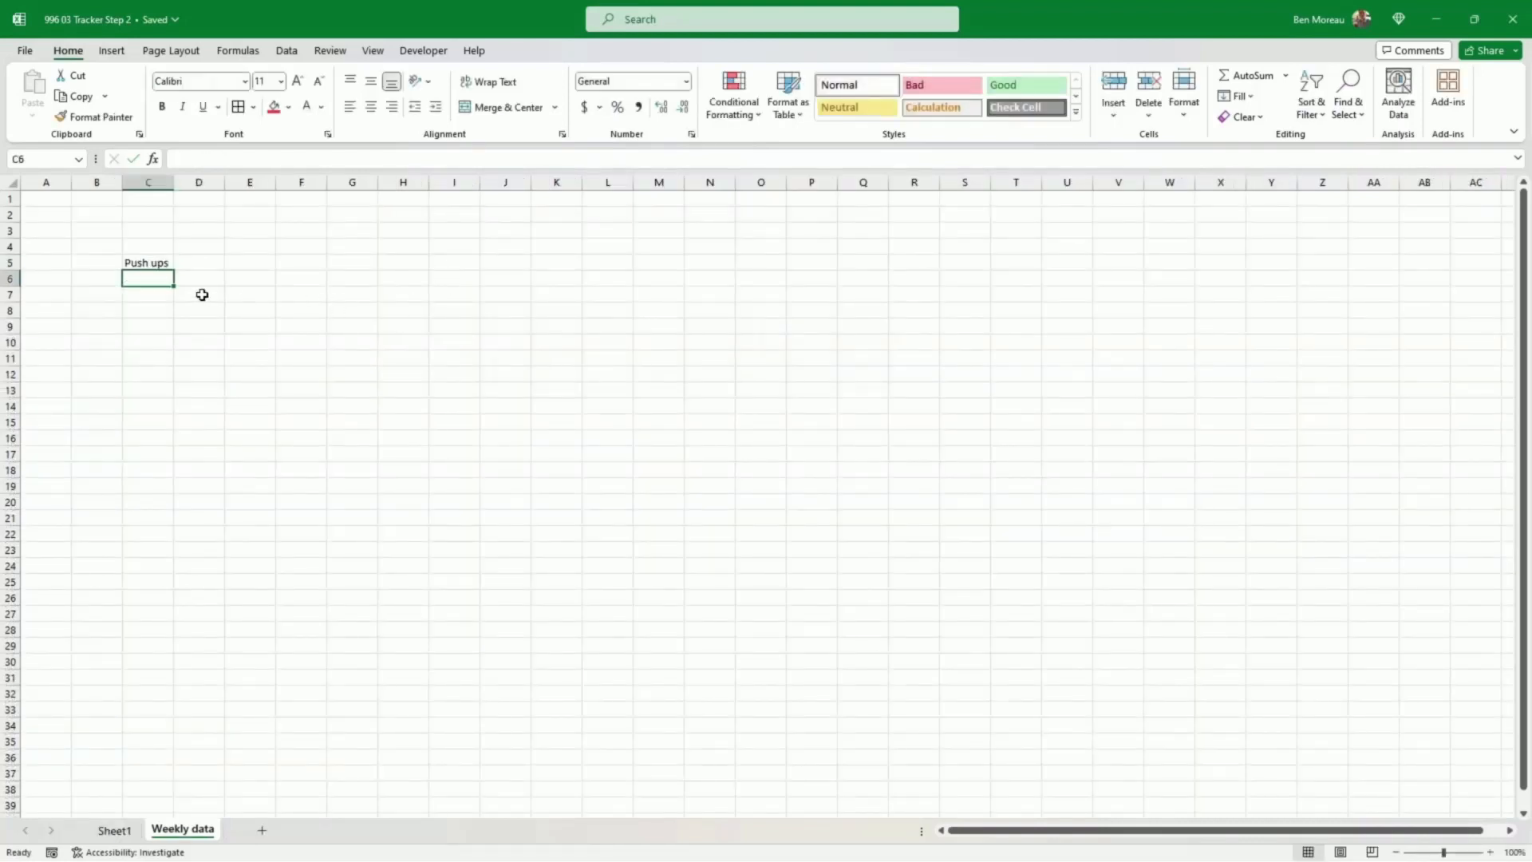
pyautogui.click(153, 262)
pyautogui.moveTo(173, 269); pyautogui.dragTo(217, 329)
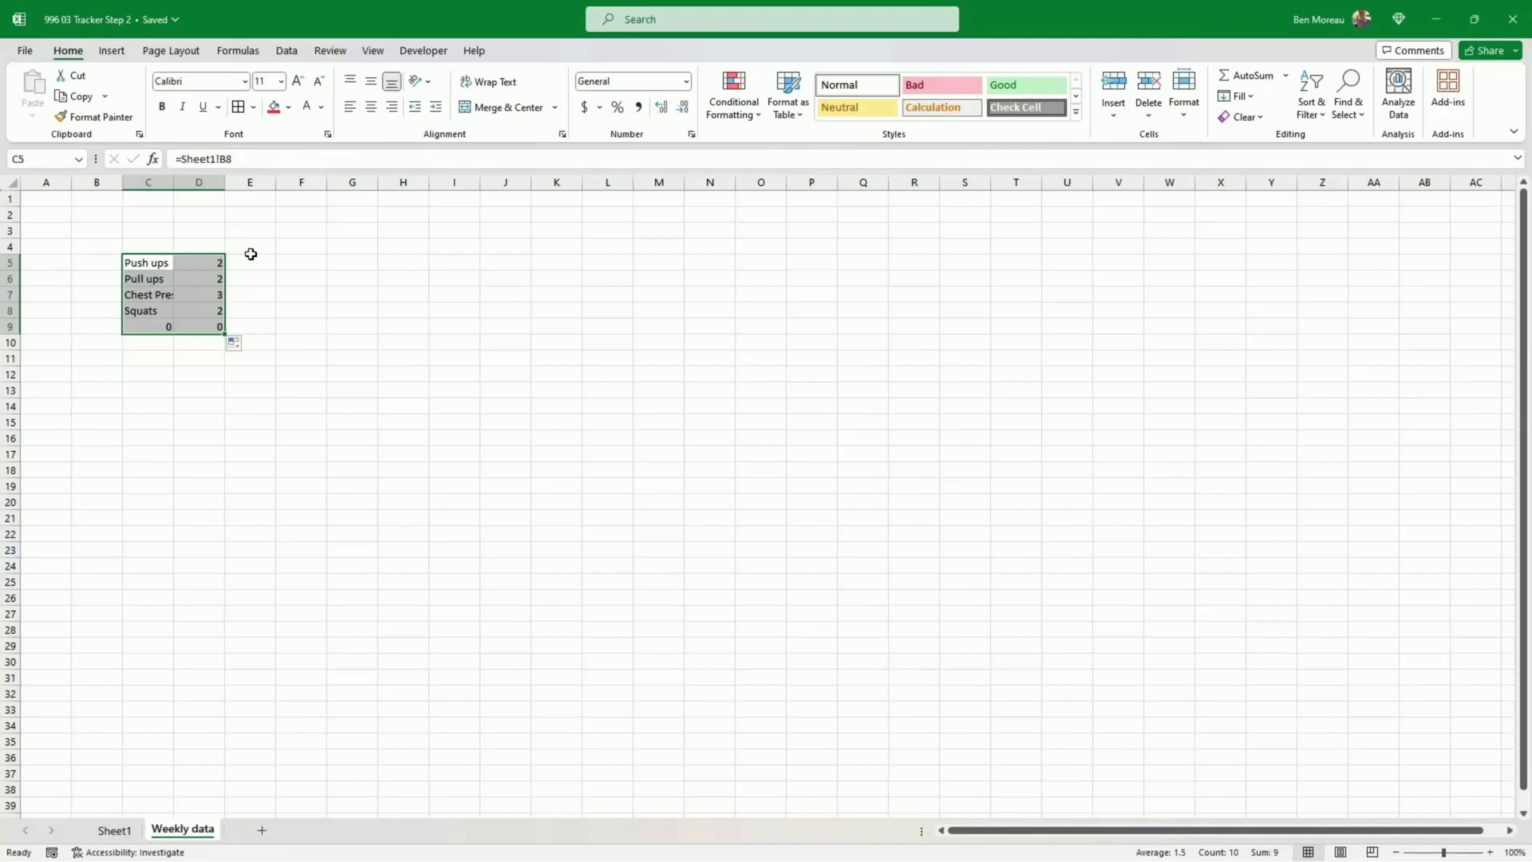
# Step: Enter =COUNTA(Sheet1!G8:M8) in E5 to count the first week's completed push ups
pyautogui.click(249, 265)
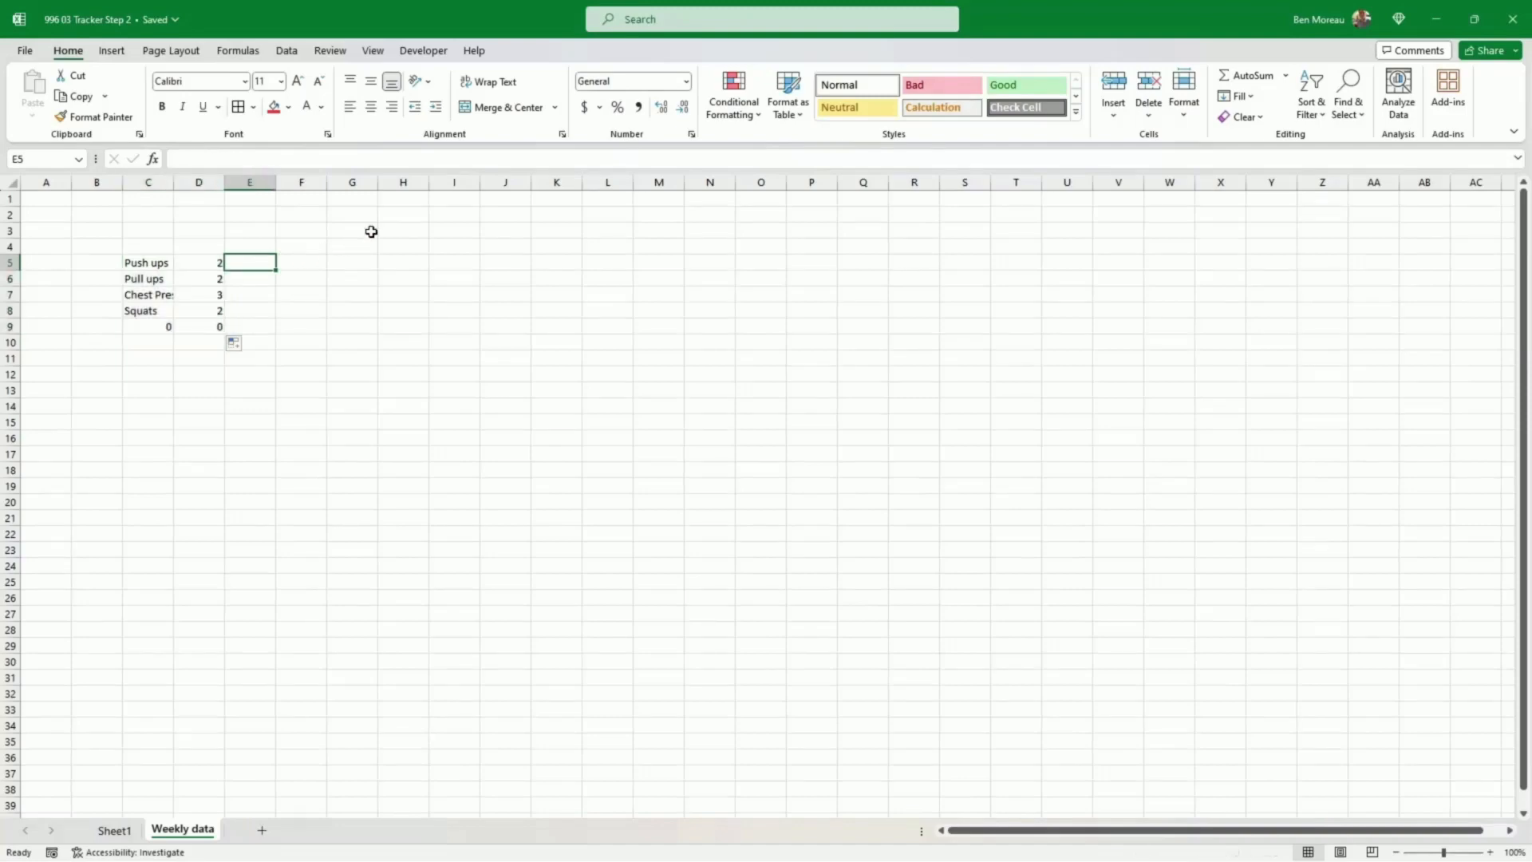
pyautogui.write('=counta')
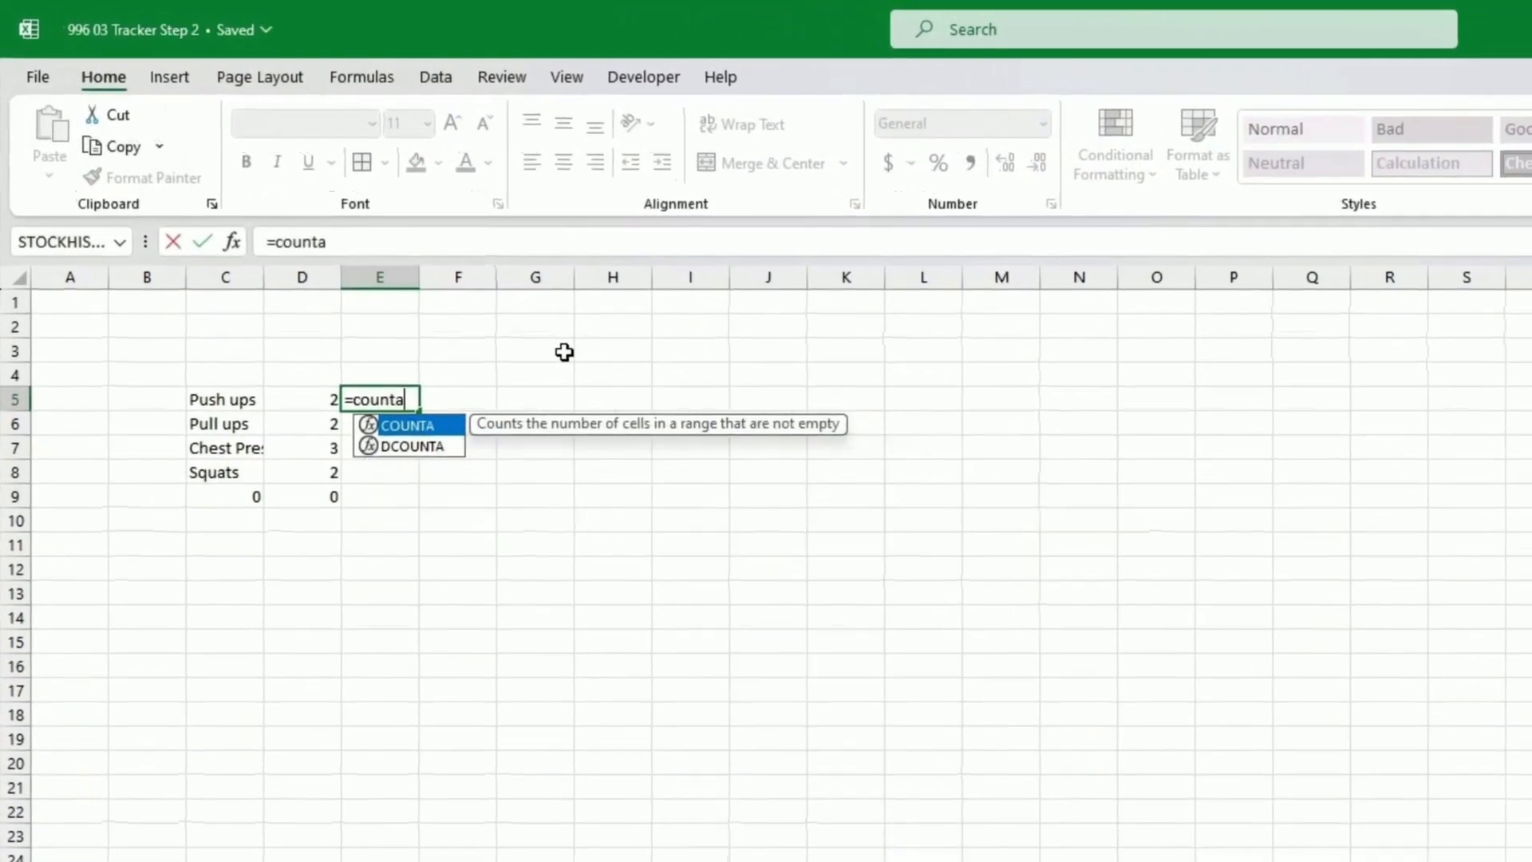
pyautogui.write('(')
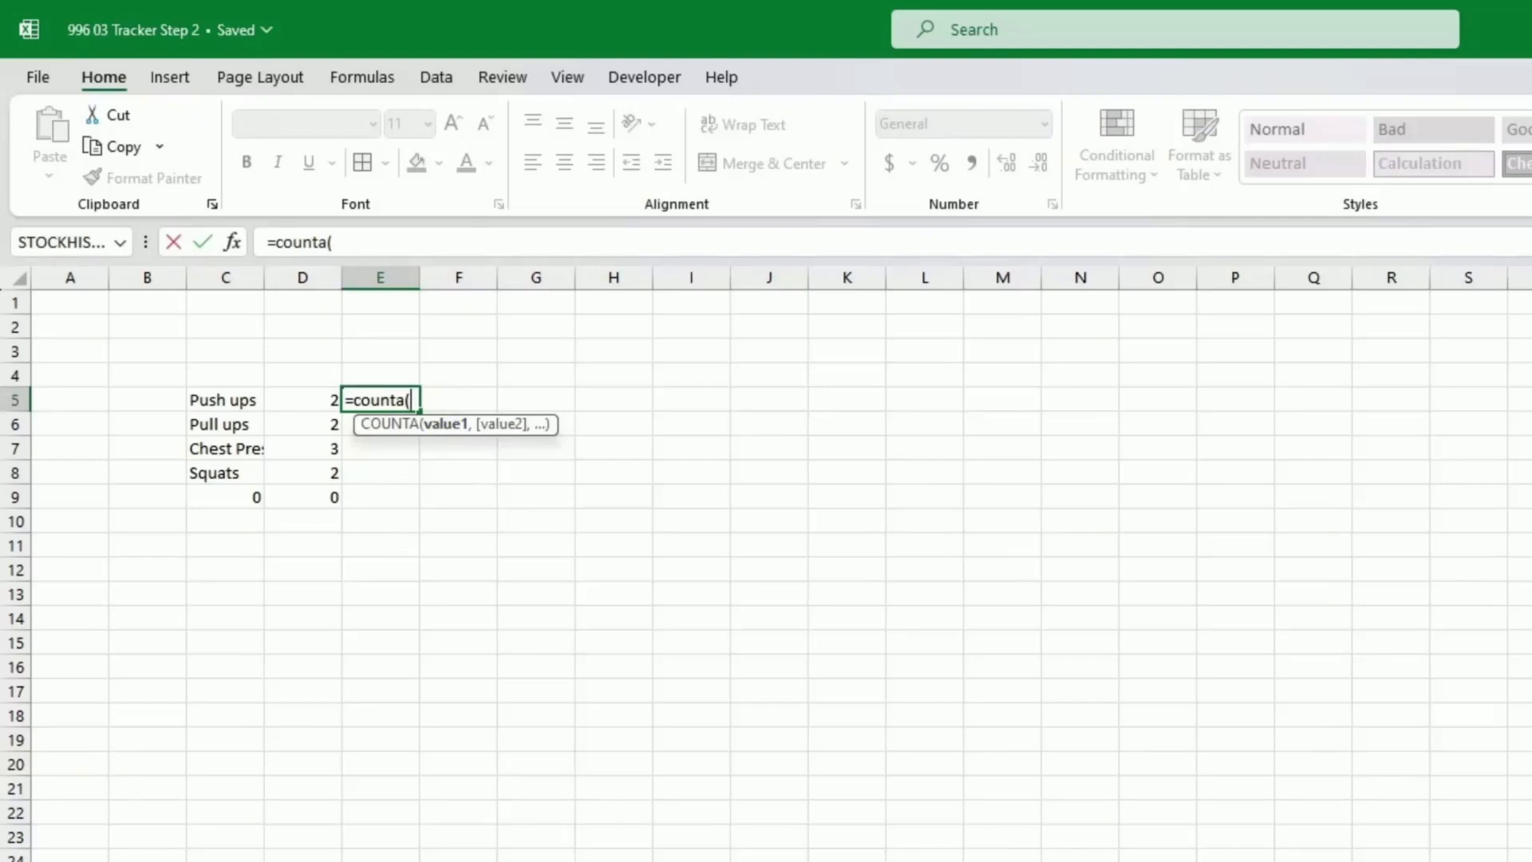
pyautogui.click(132, 861)
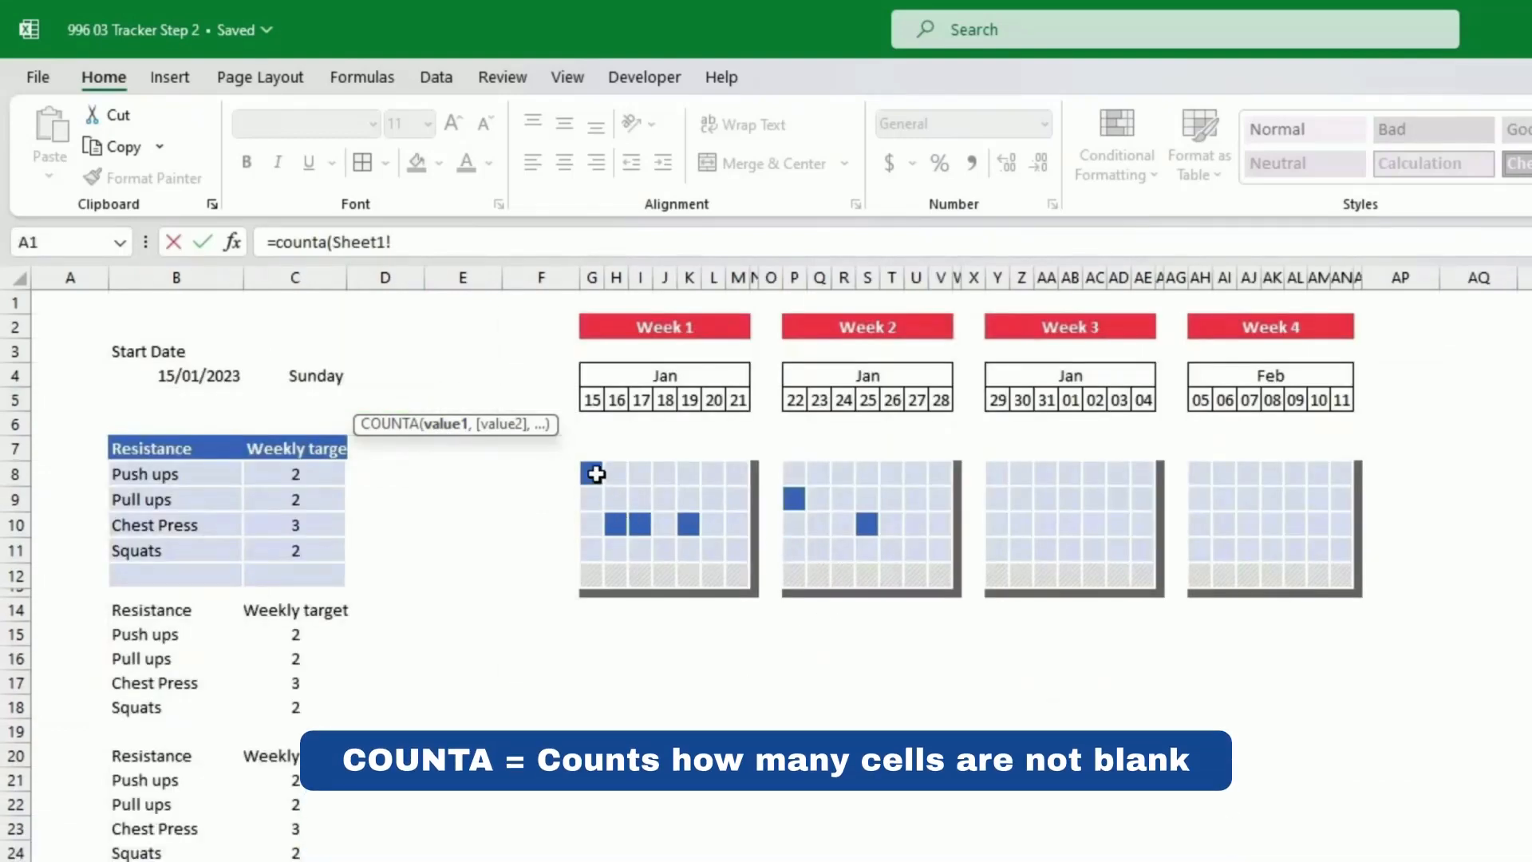
pyautogui.moveTo(591, 474); pyautogui.dragTo(732, 474)
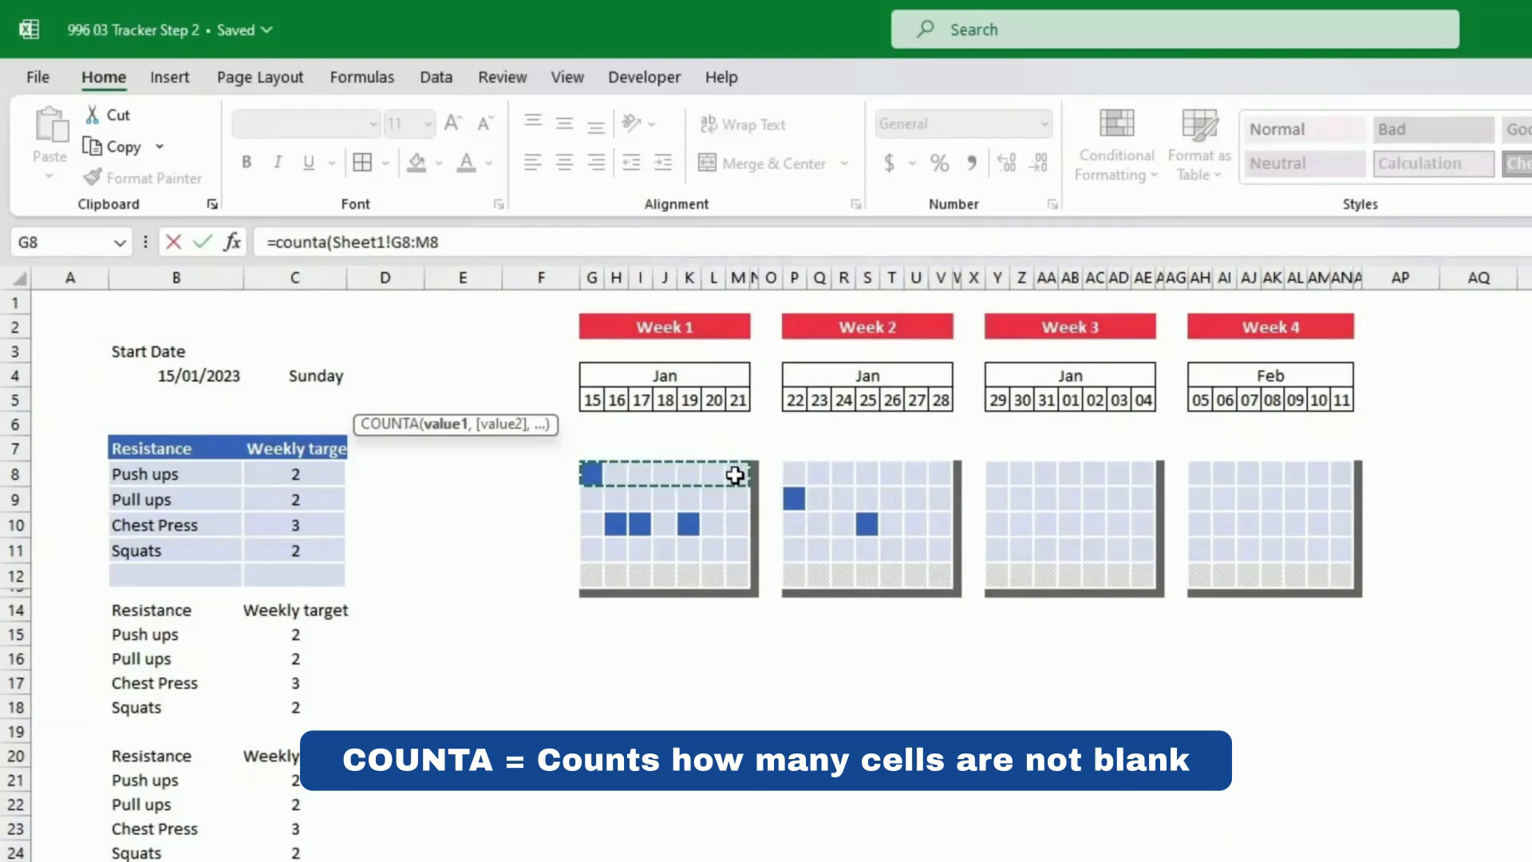
pyautogui.press('Return')
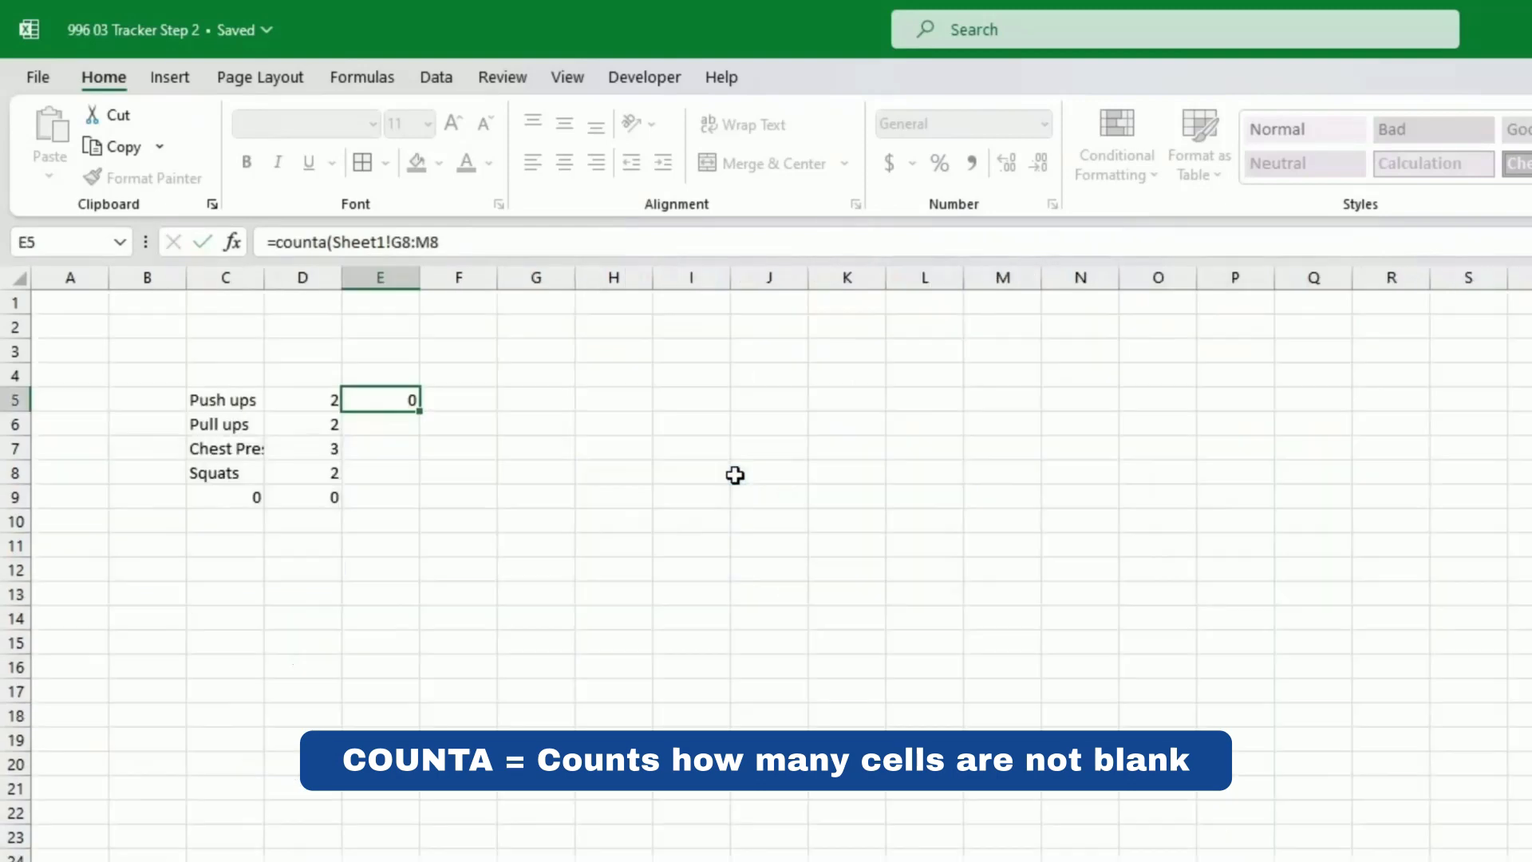
# Step: Enter the header Week 1 in E4 and extend the series through Week 4 in H4
pyautogui.click(407, 377)
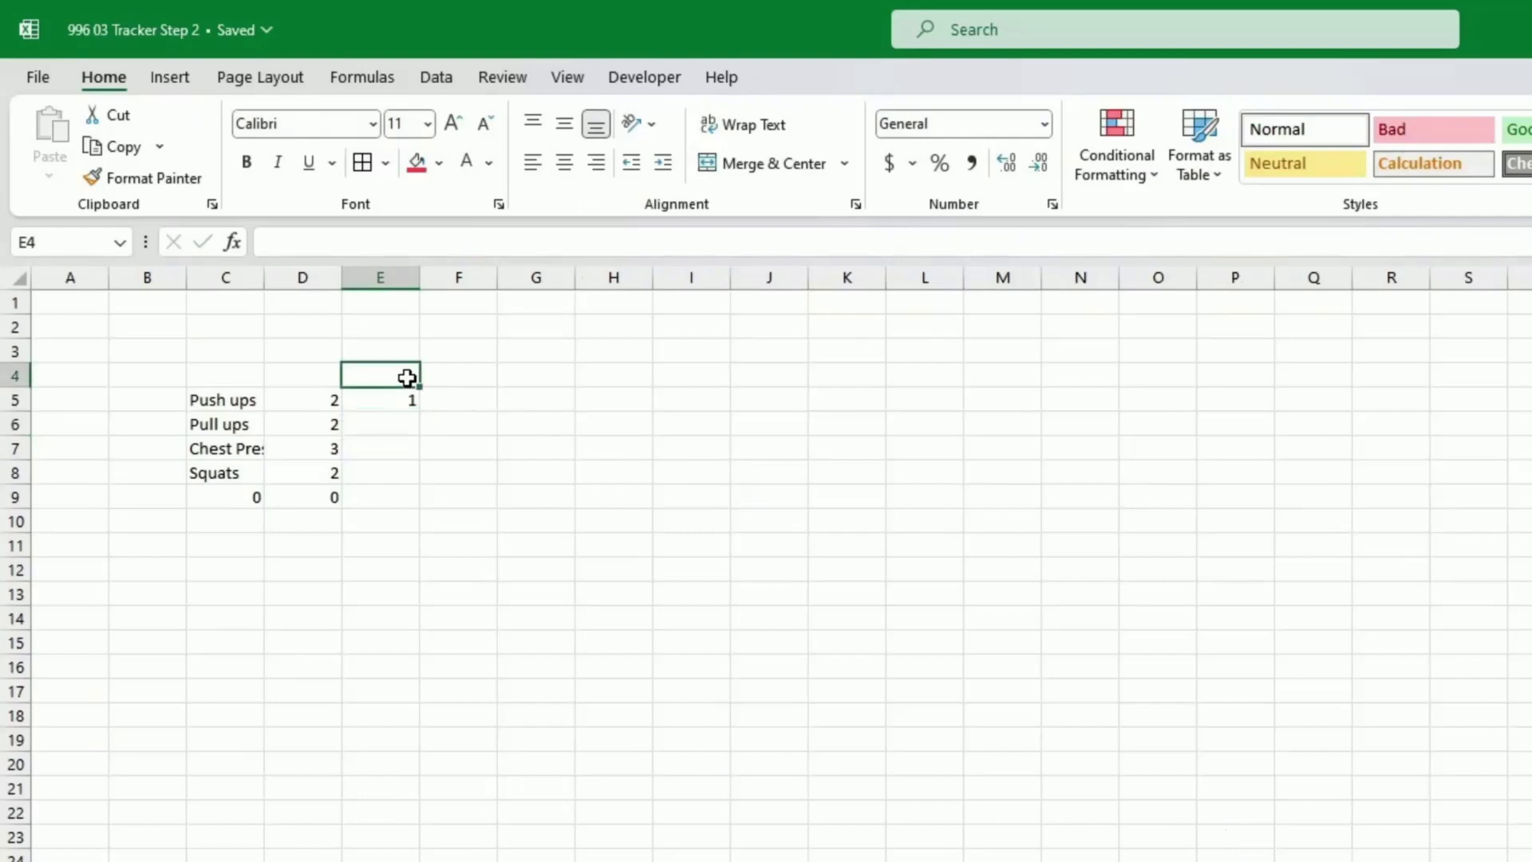
pyautogui.write('Week 1')
pyautogui.press('Return')
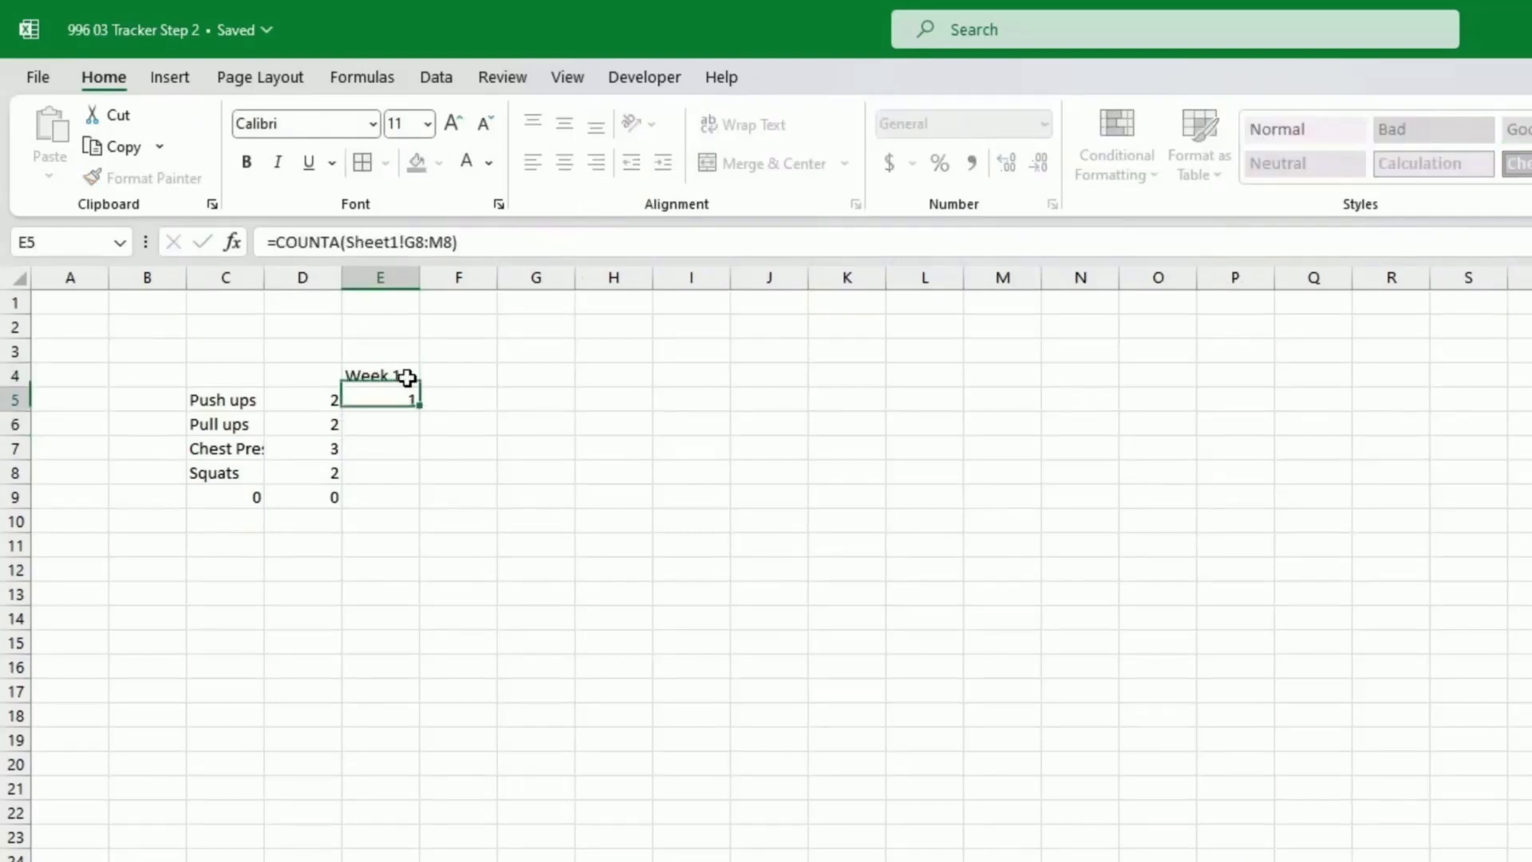
pyautogui.click(407, 378)
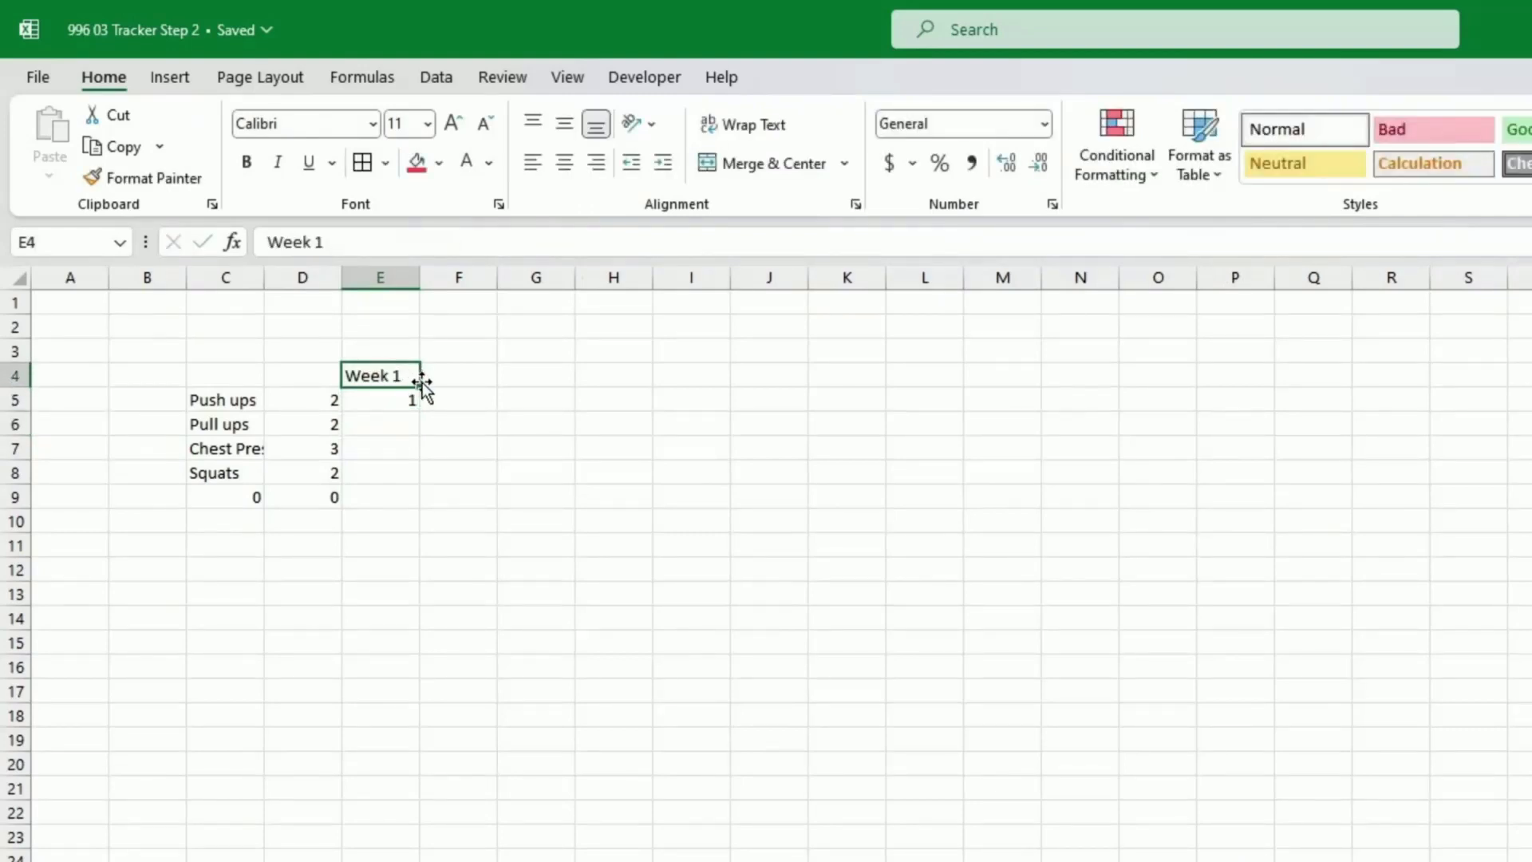
pyautogui.moveTo(430, 384); pyautogui.dragTo(649, 385)
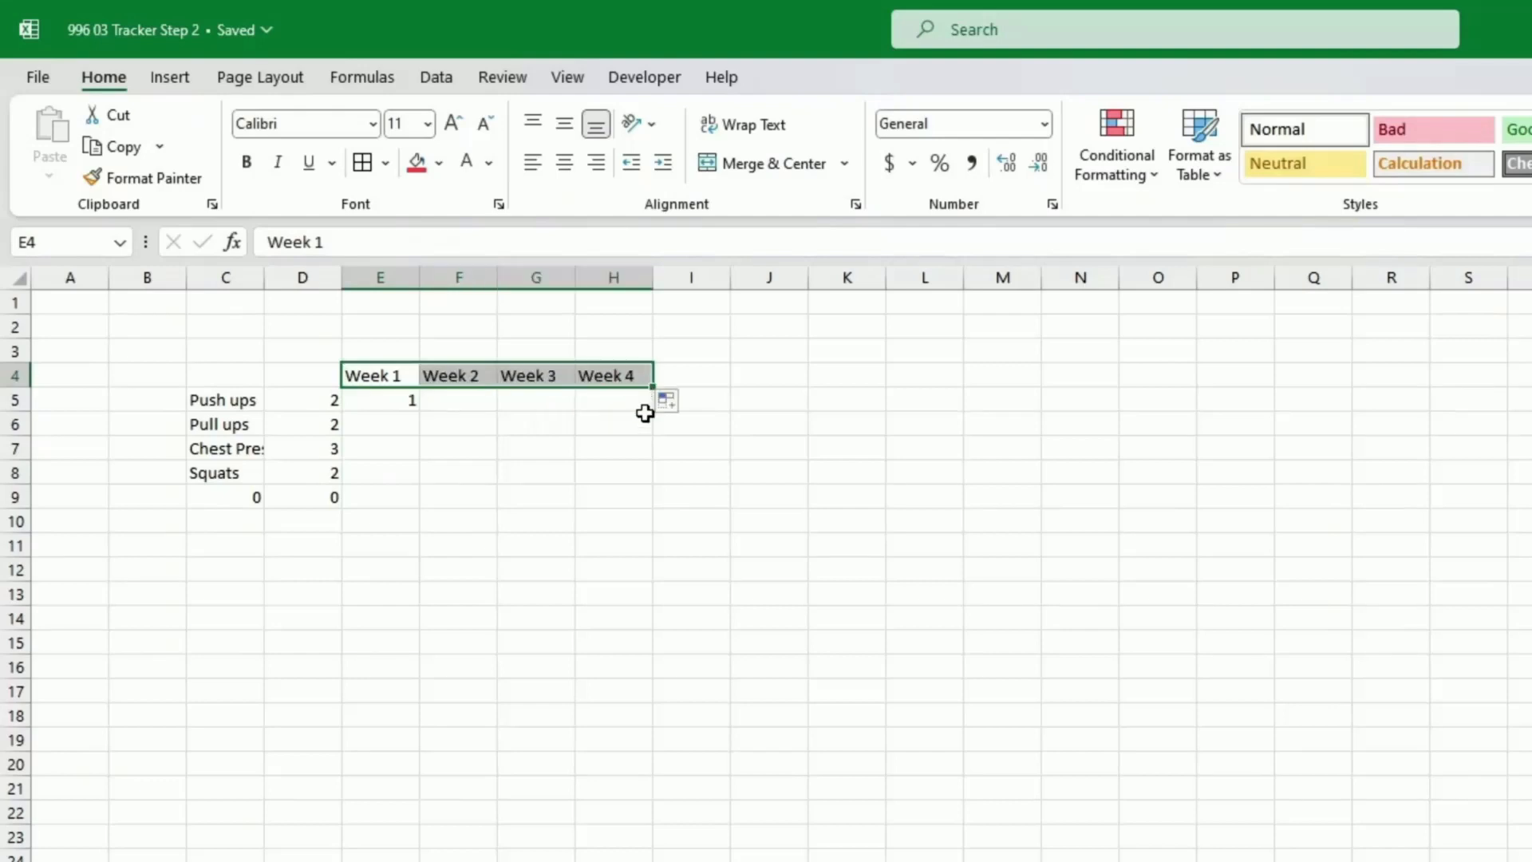
# Step: Enter =COUNTA(Sheet1!P8:V8) in F5 to count the second week's completed push ups
pyautogui.click(465, 399)
pyautogui.write('=c')
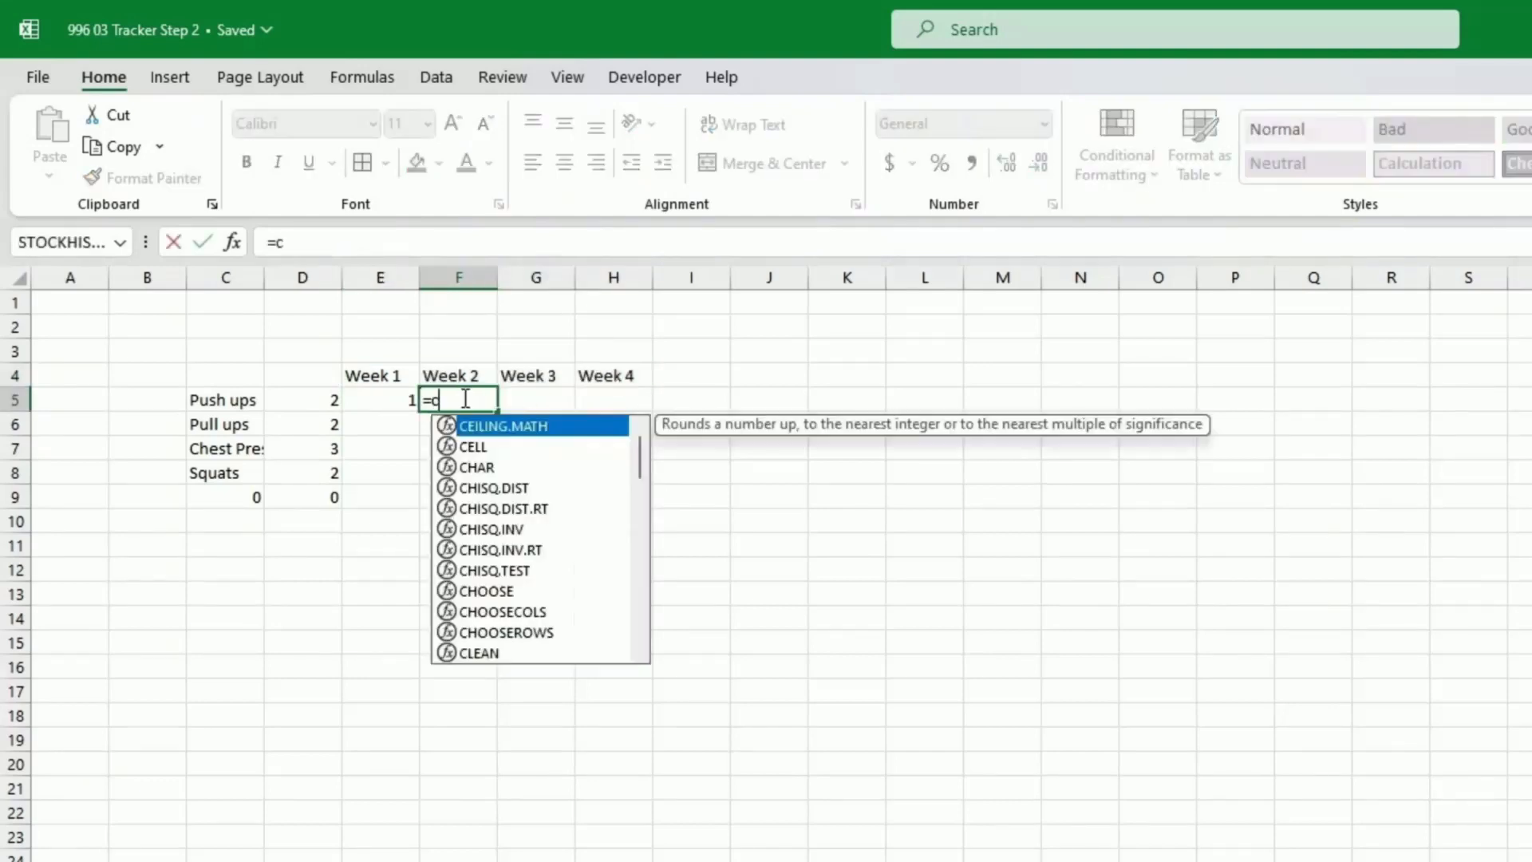
pyautogui.write('ounta(')
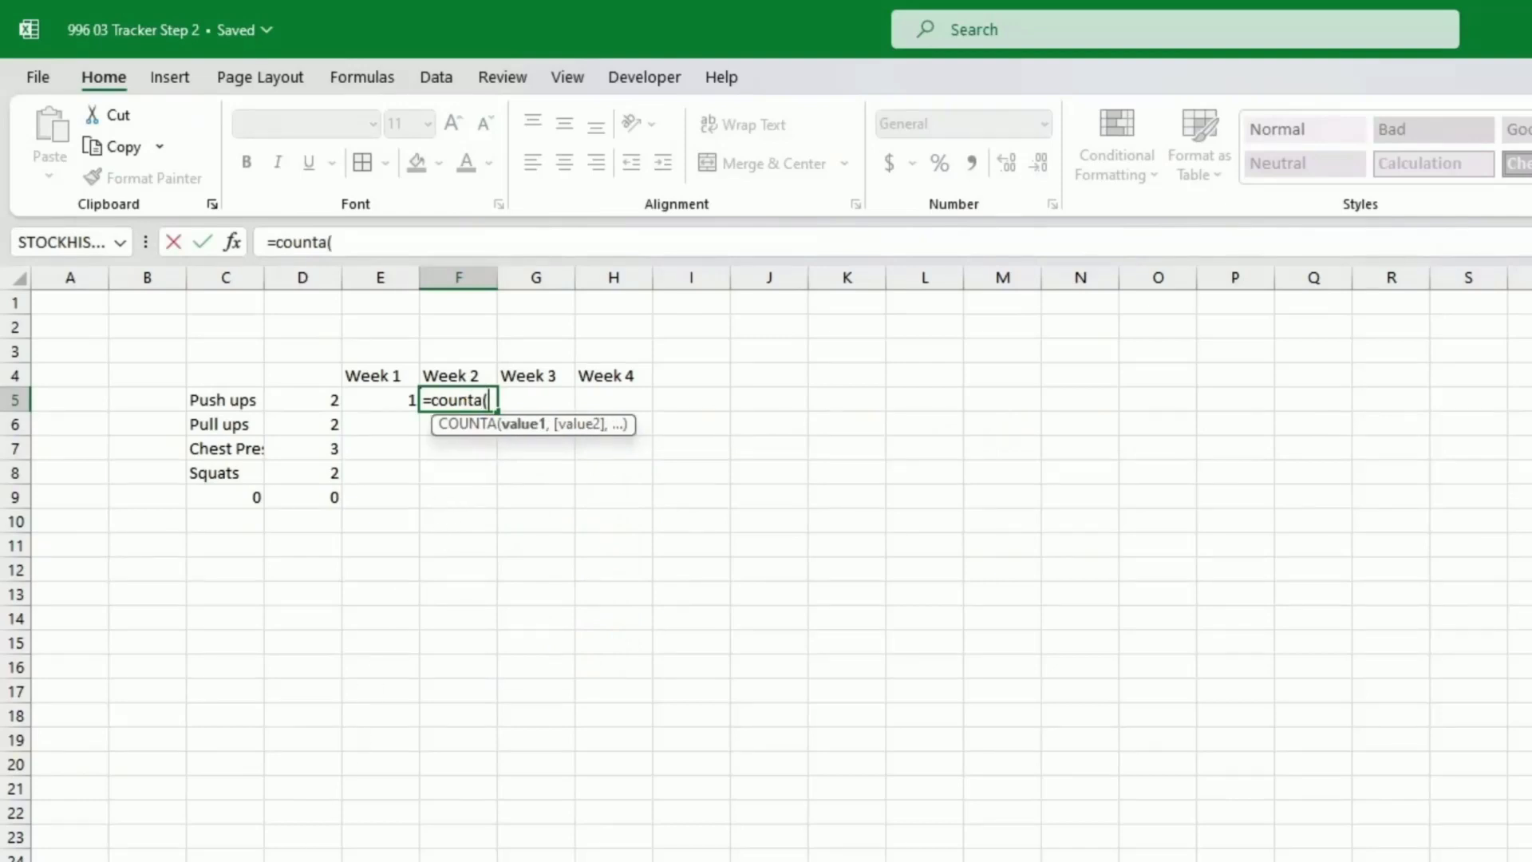
pyautogui.hotkey('ctrl', 'pageup')
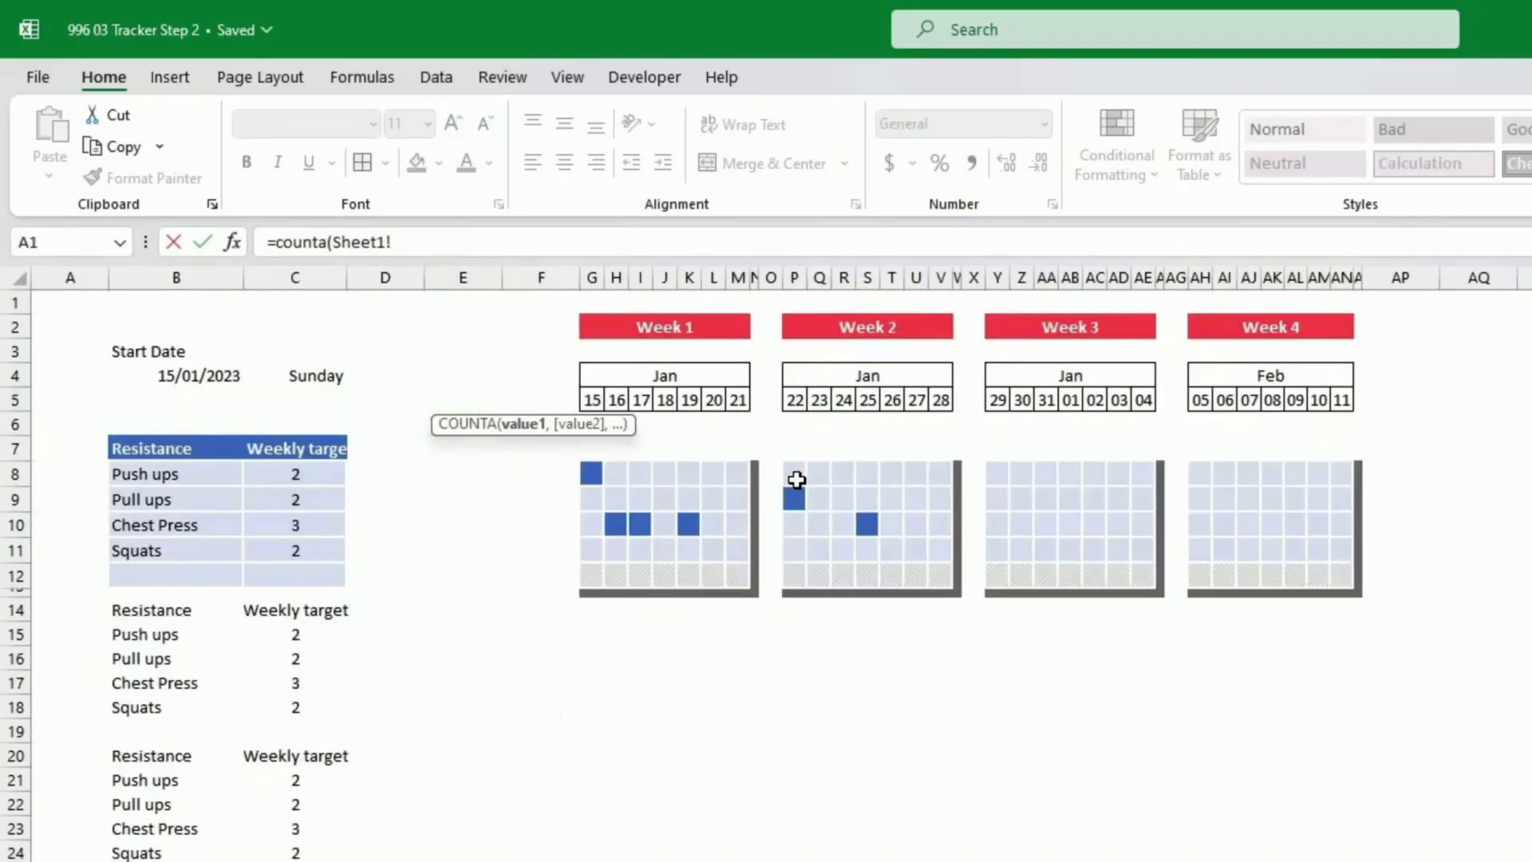
pyautogui.moveTo(794, 474); pyautogui.dragTo(934, 475)
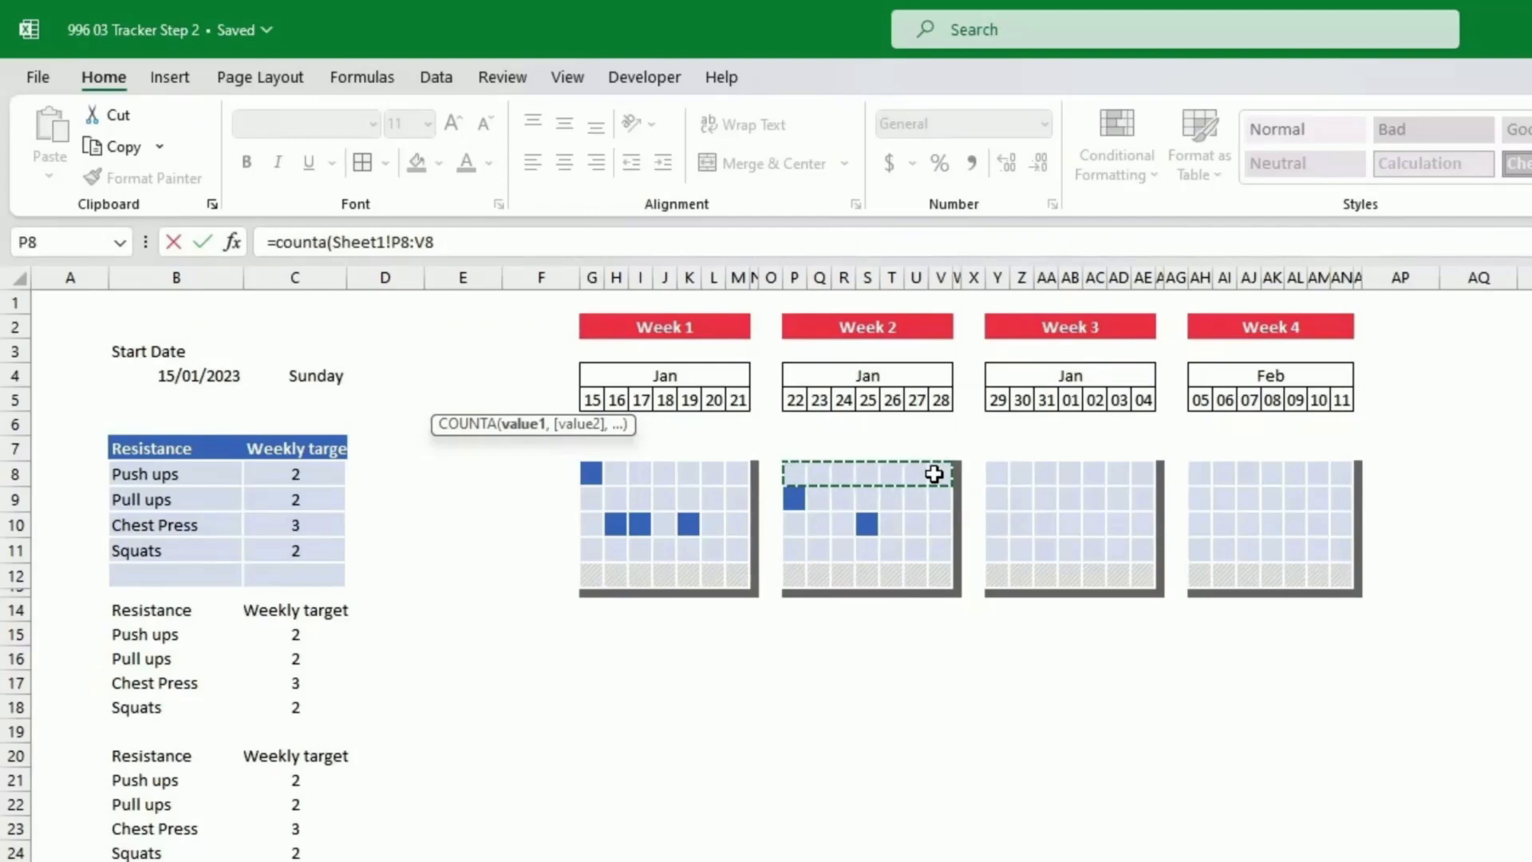
pyautogui.press('Return')
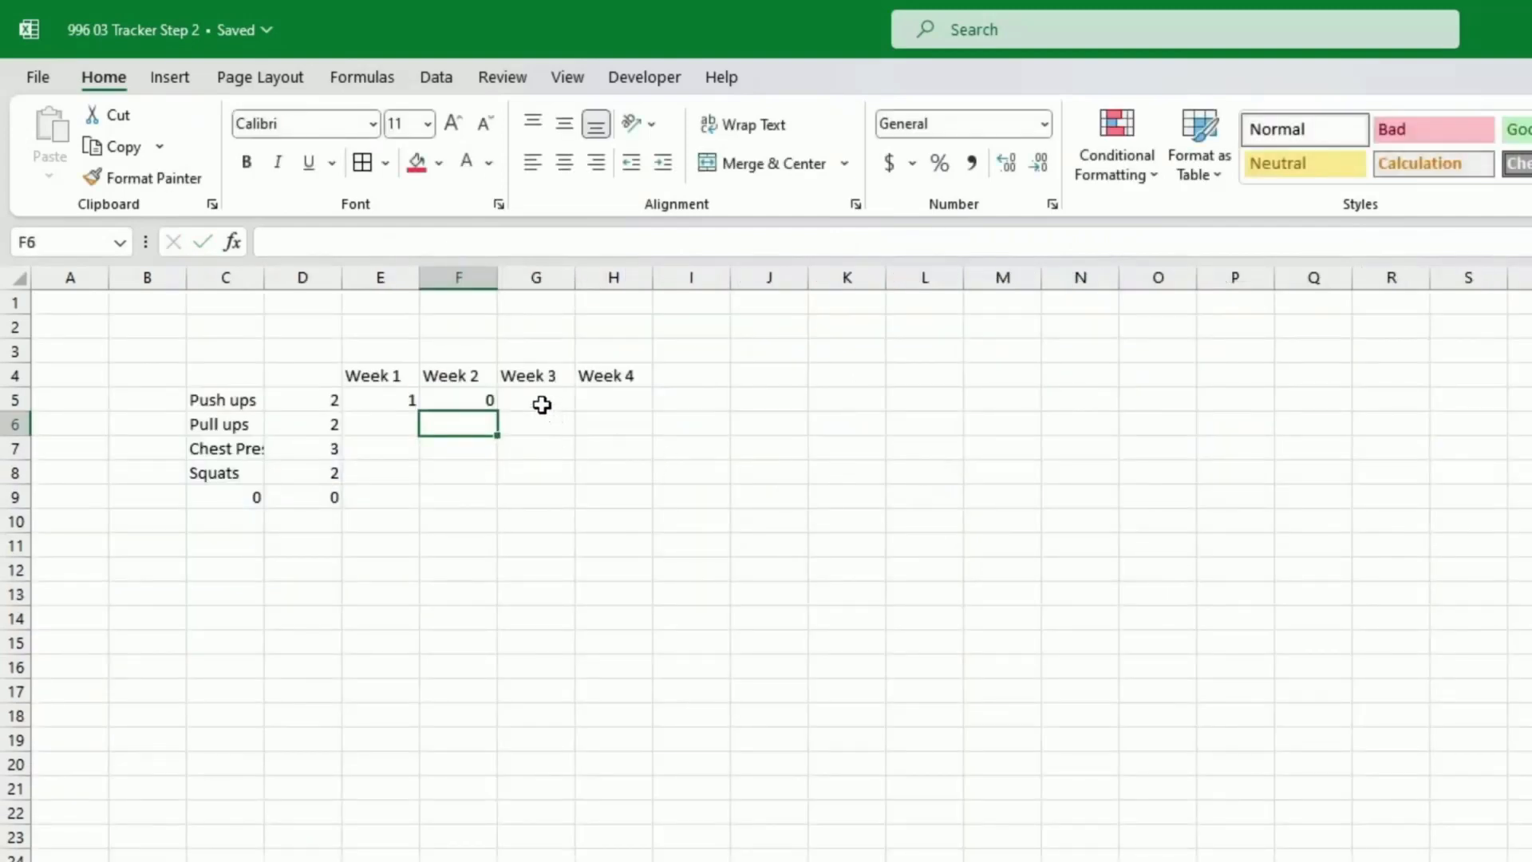
# Step: Enter =COUNTA(Sheet1!Y8:AE8) in G5 to count the third week's completed push ups
pyautogui.click(550, 399)
pyautogui.write('=counta(')
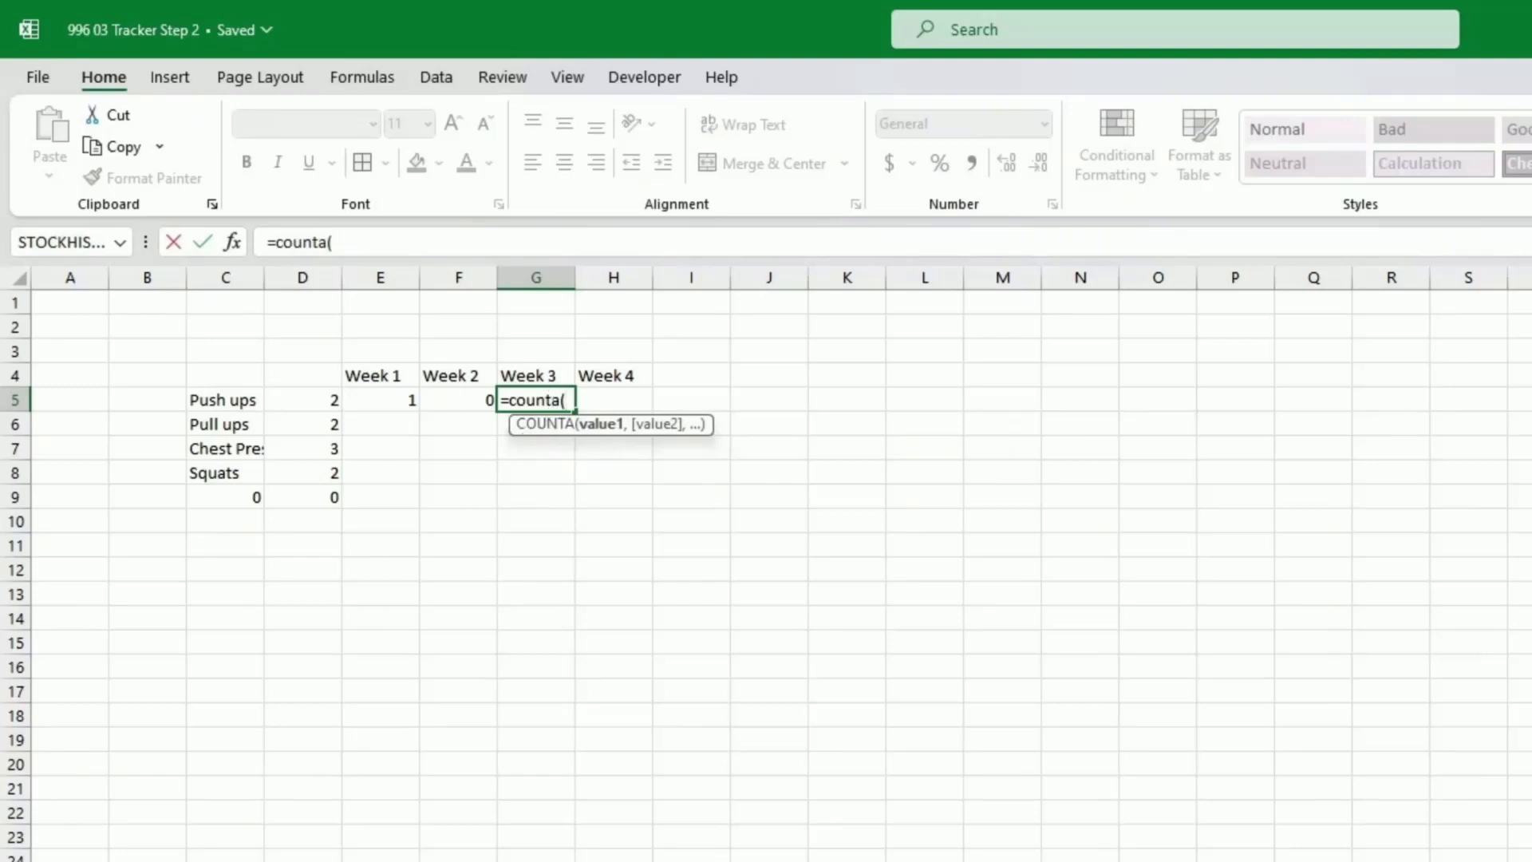
pyautogui.hotkey('ctrl', 'pageup')
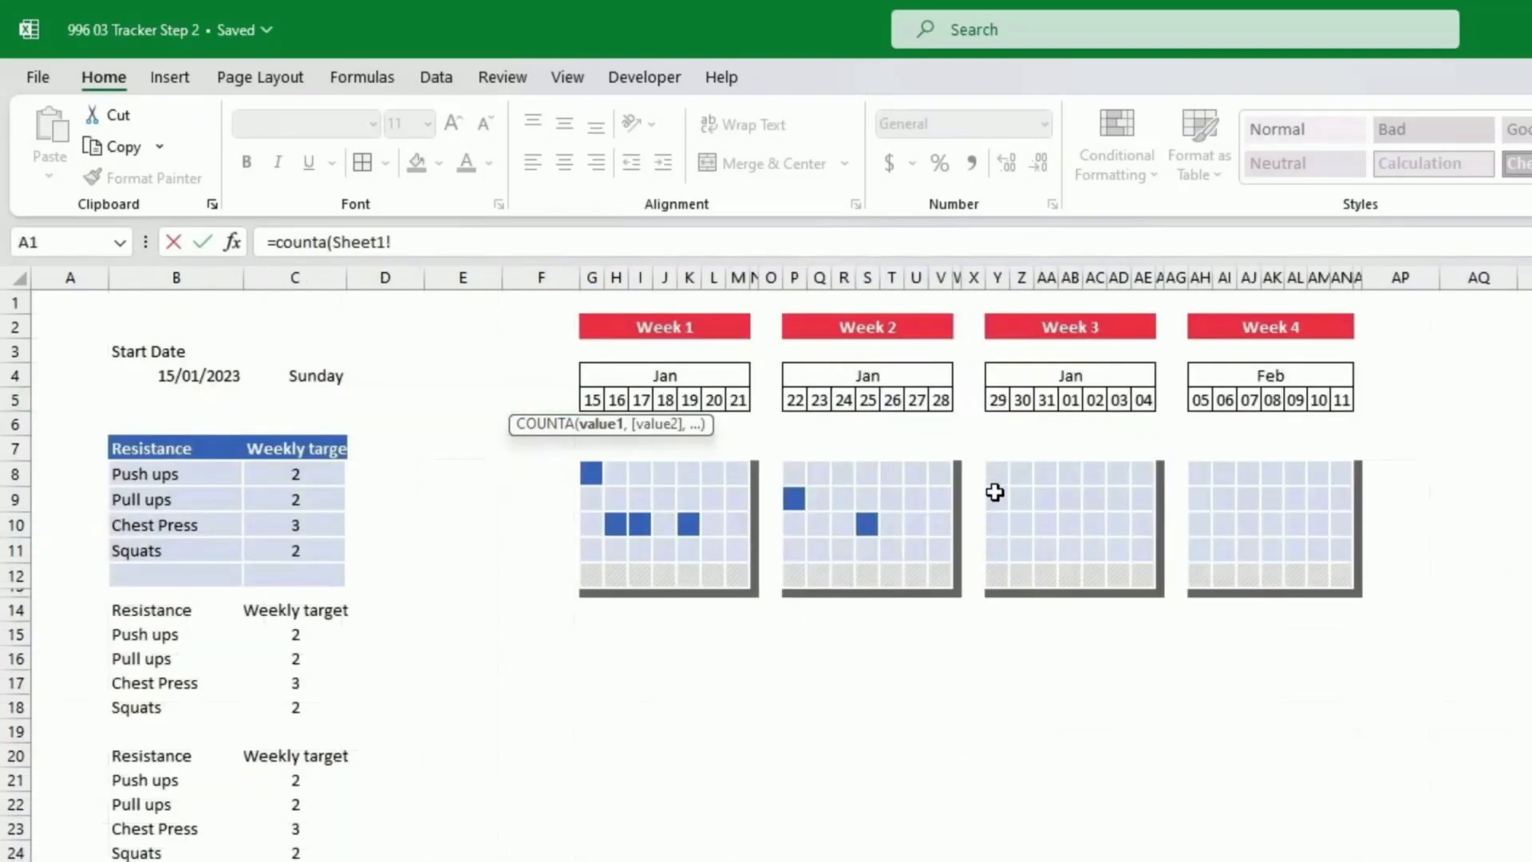
pyautogui.click(994, 478)
pyautogui.moveTo(994, 479); pyautogui.dragTo(1142, 472)
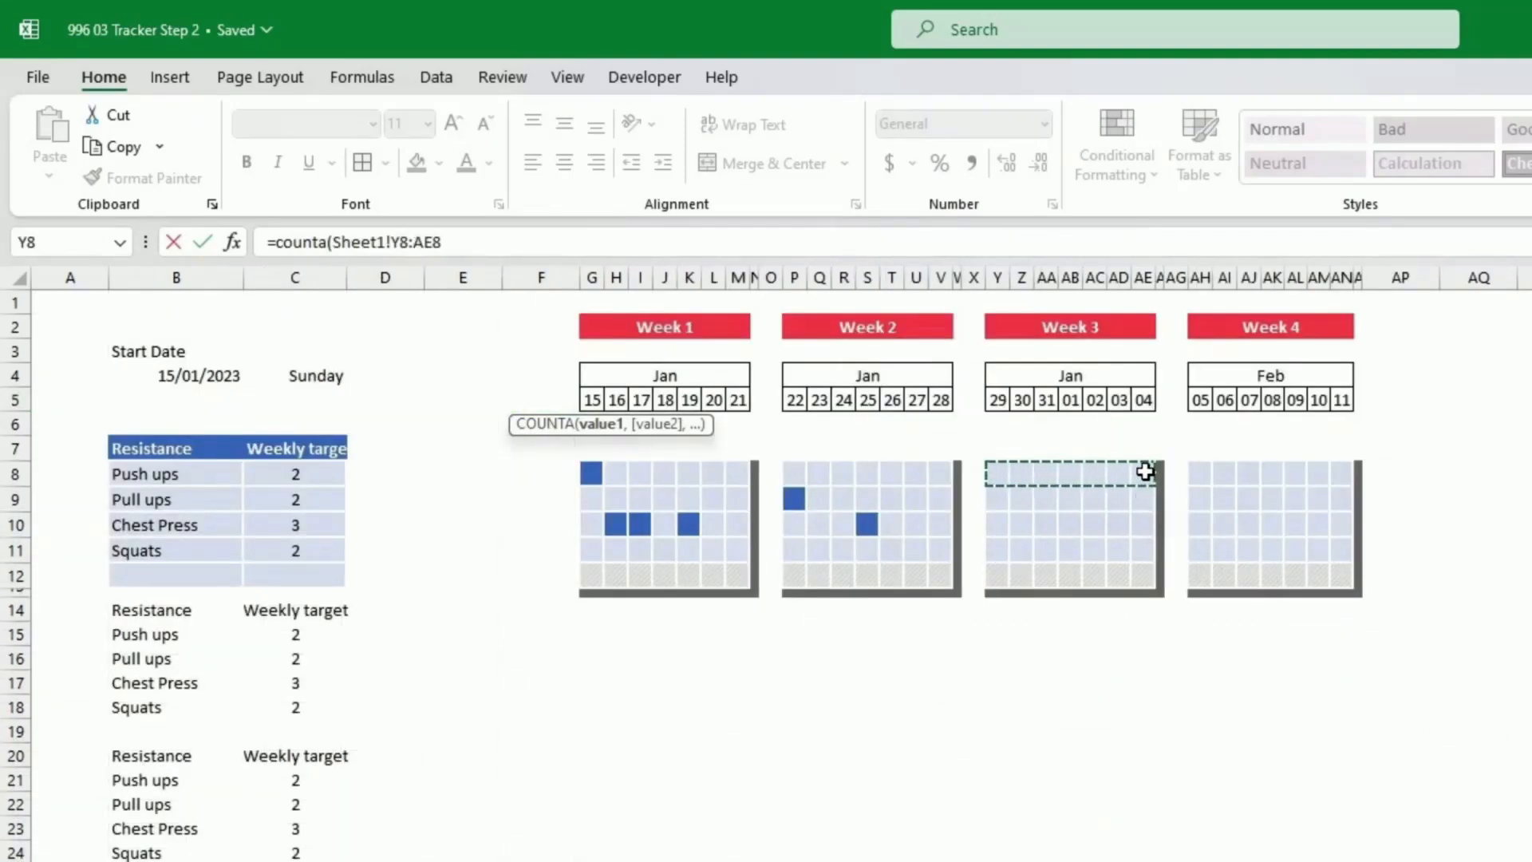
pyautogui.press('Return')
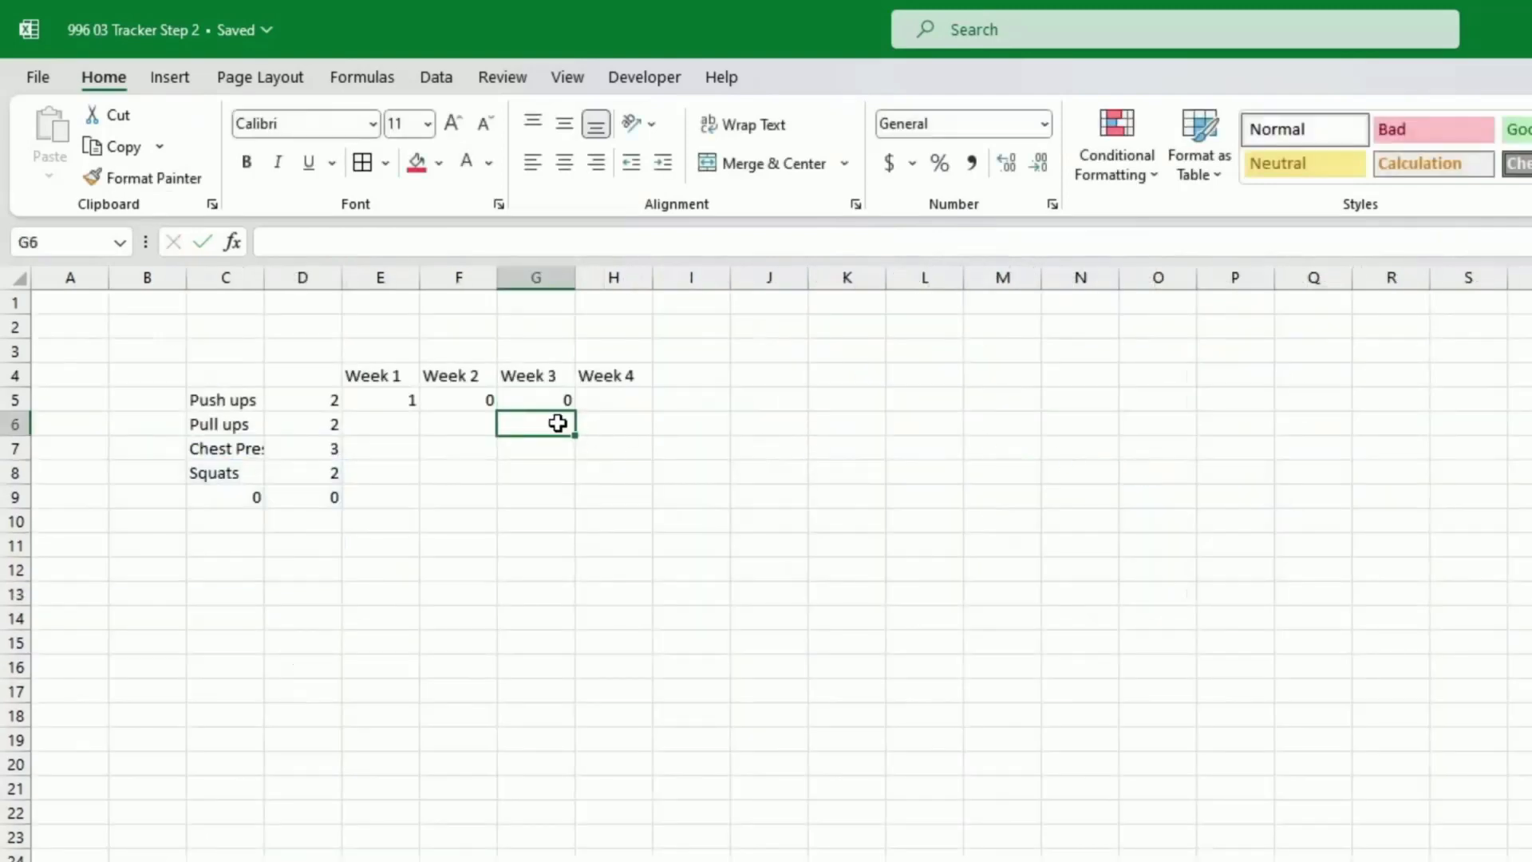
# Step: Enter =COUNTA(Sheet1!AH8:AN8) in H5 for the fourth week and fill the E5:H5 counts down through row 9
pyautogui.click(598, 401)
pyautogui.write('=counta(')
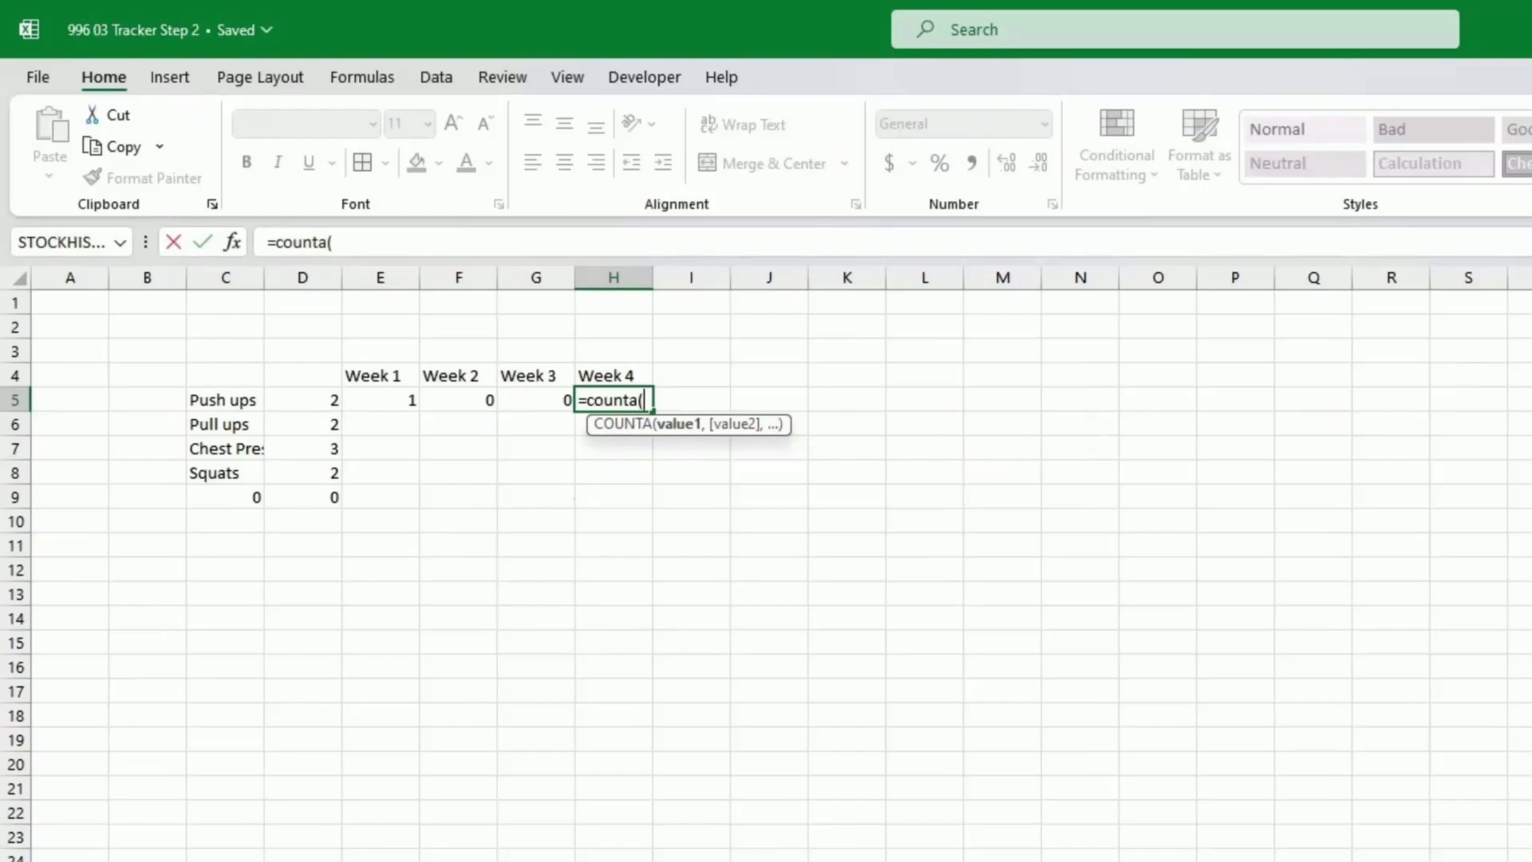
pyautogui.hotkey('ctrl', 'pageup')
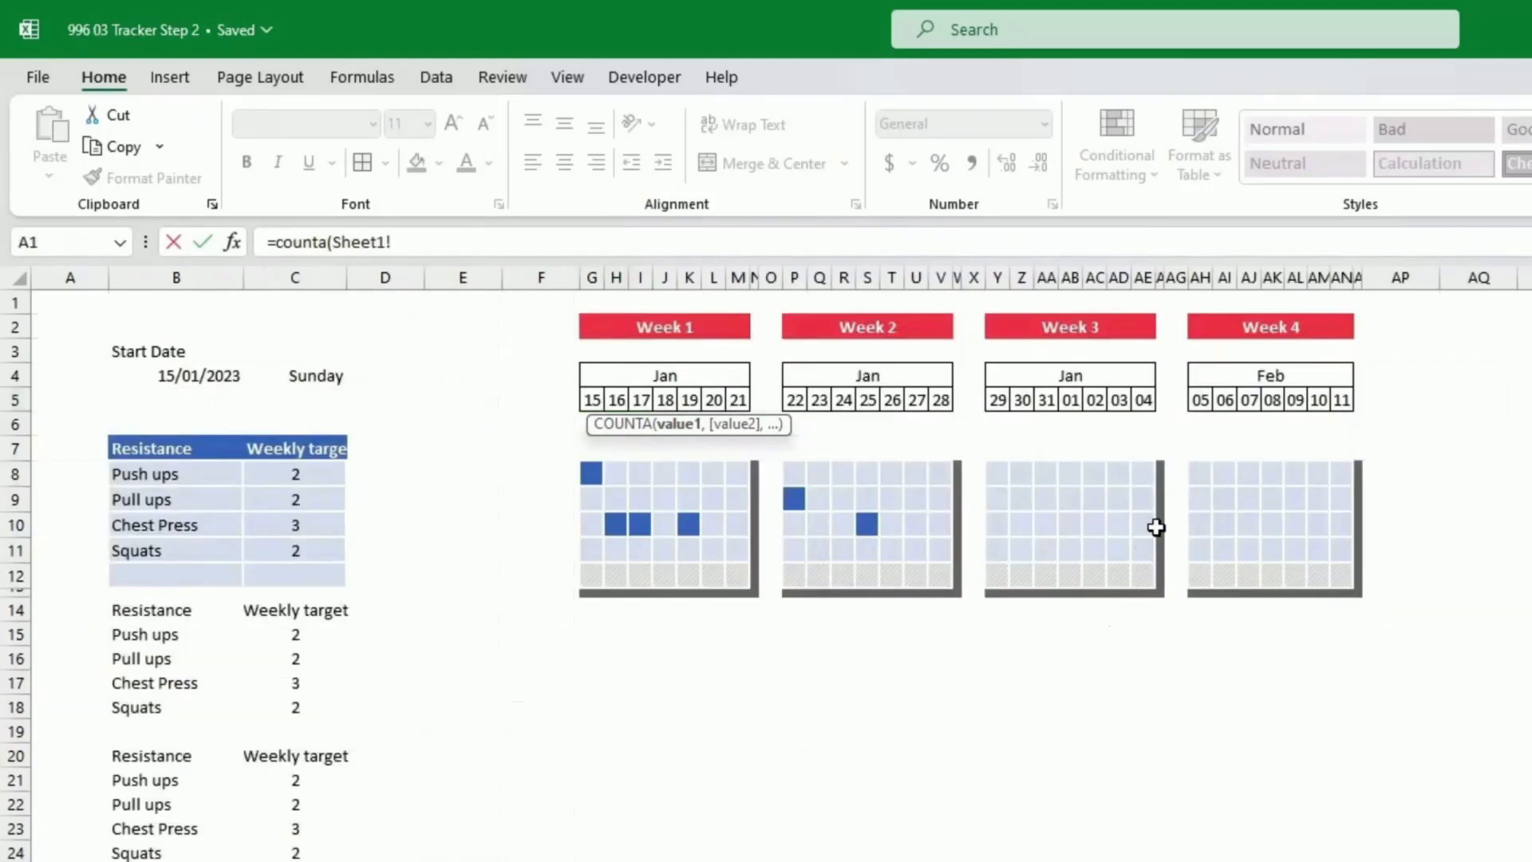
pyautogui.moveTo(1200, 481); pyautogui.dragTo(1344, 475)
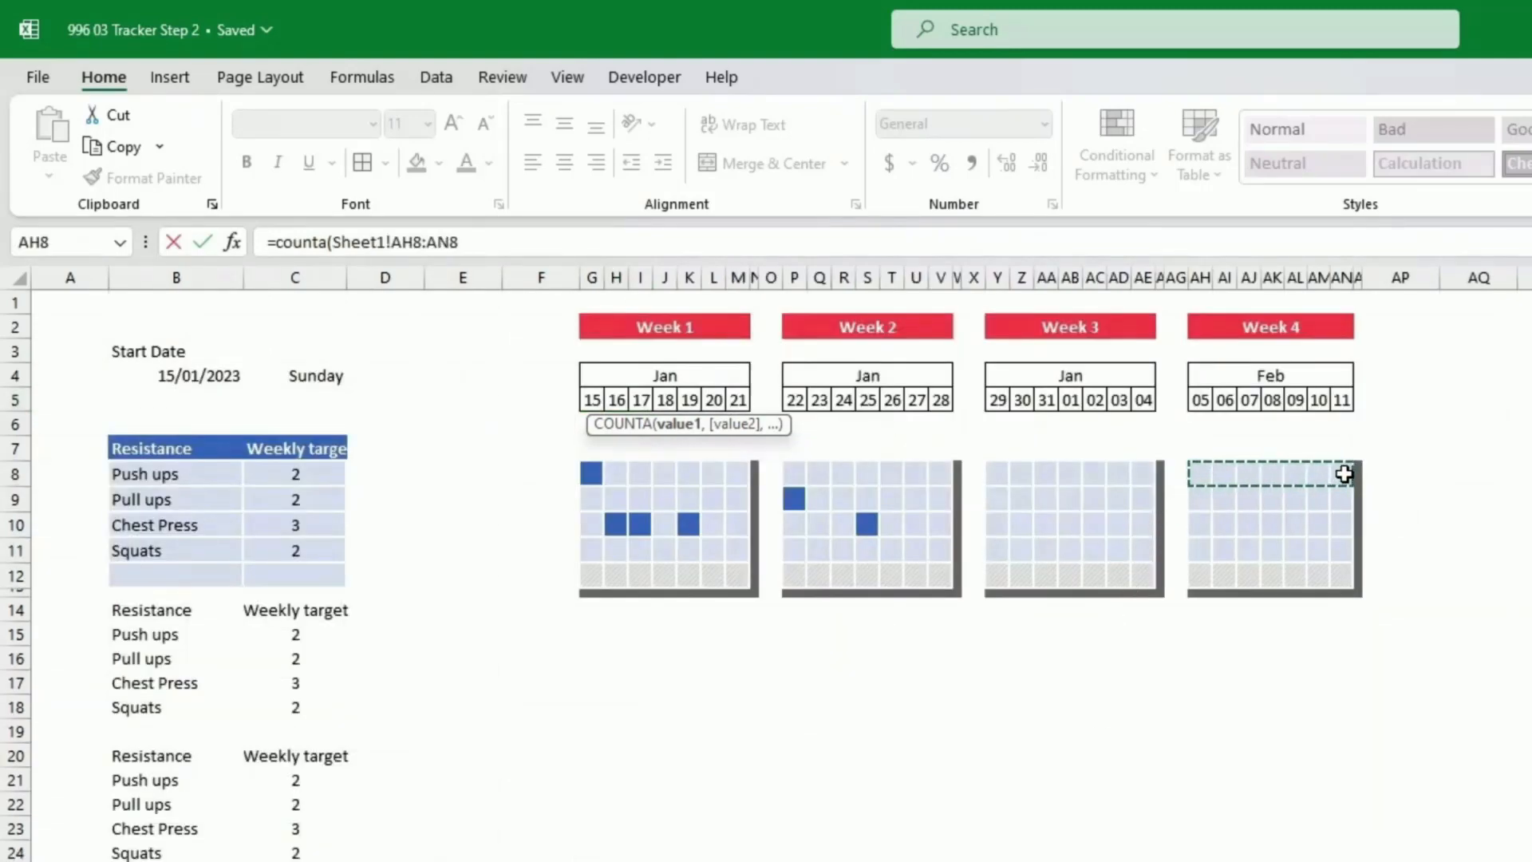
pyautogui.press('Return')
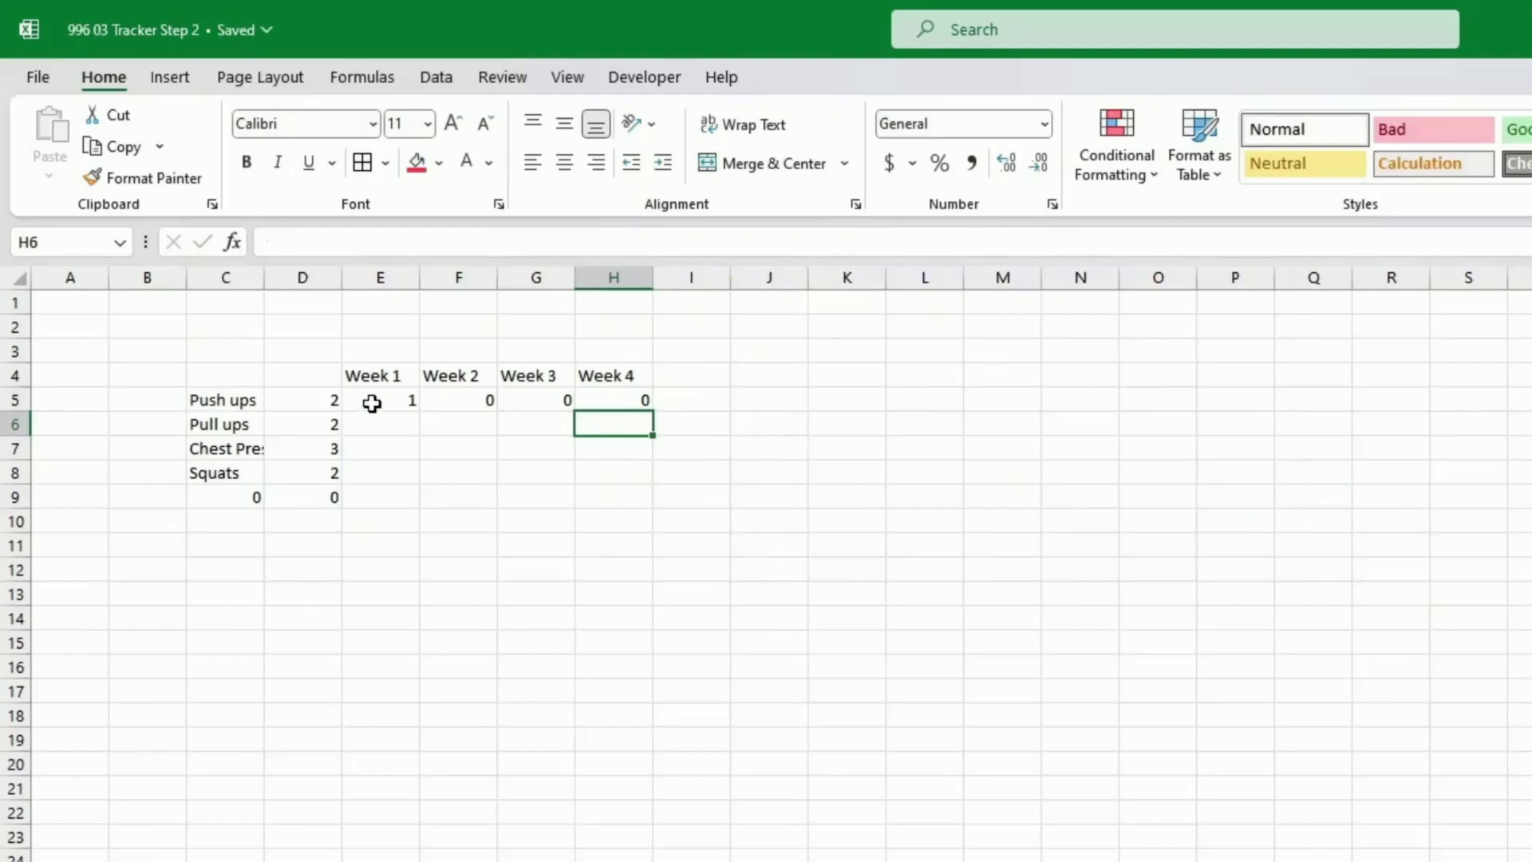
pyautogui.moveTo(370, 402); pyautogui.dragTo(651, 508)
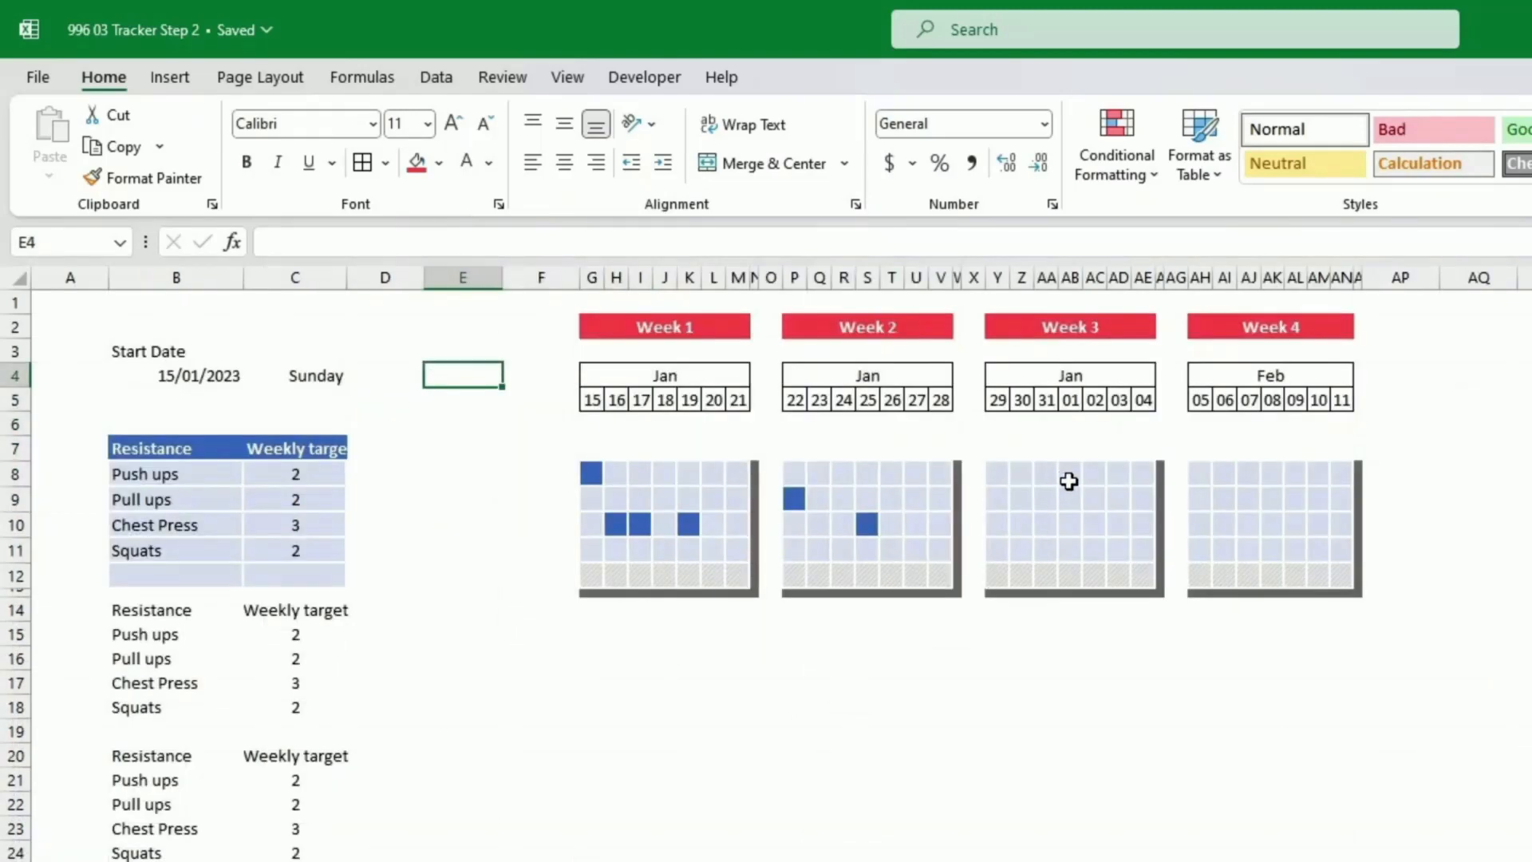
# Step: On Sheet1, mark a completed push ups session in the Week 3 grid with 1 in AB8
pyautogui.click(1069, 481)
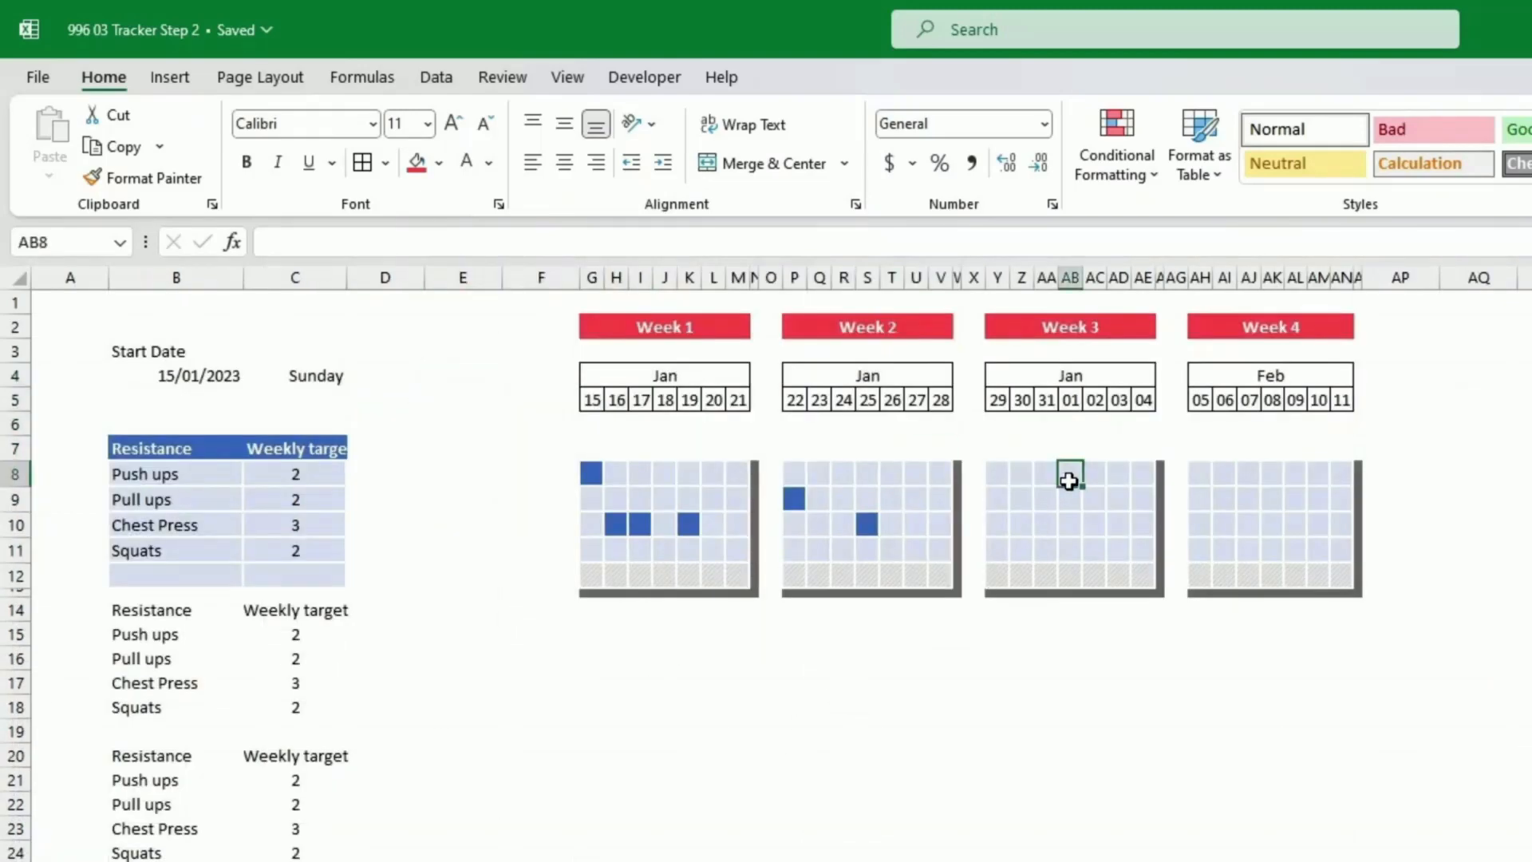
pyautogui.write('1')
pyautogui.press('Right')
# Step: Mark completed Week 4 sessions with 1 in AH8 and AN8 for push ups and in AN11 for squats
pyautogui.press('Right')
pyautogui.press('Right')
pyautogui.press('Right')
pyautogui.press('Right')
pyautogui.press('Right')
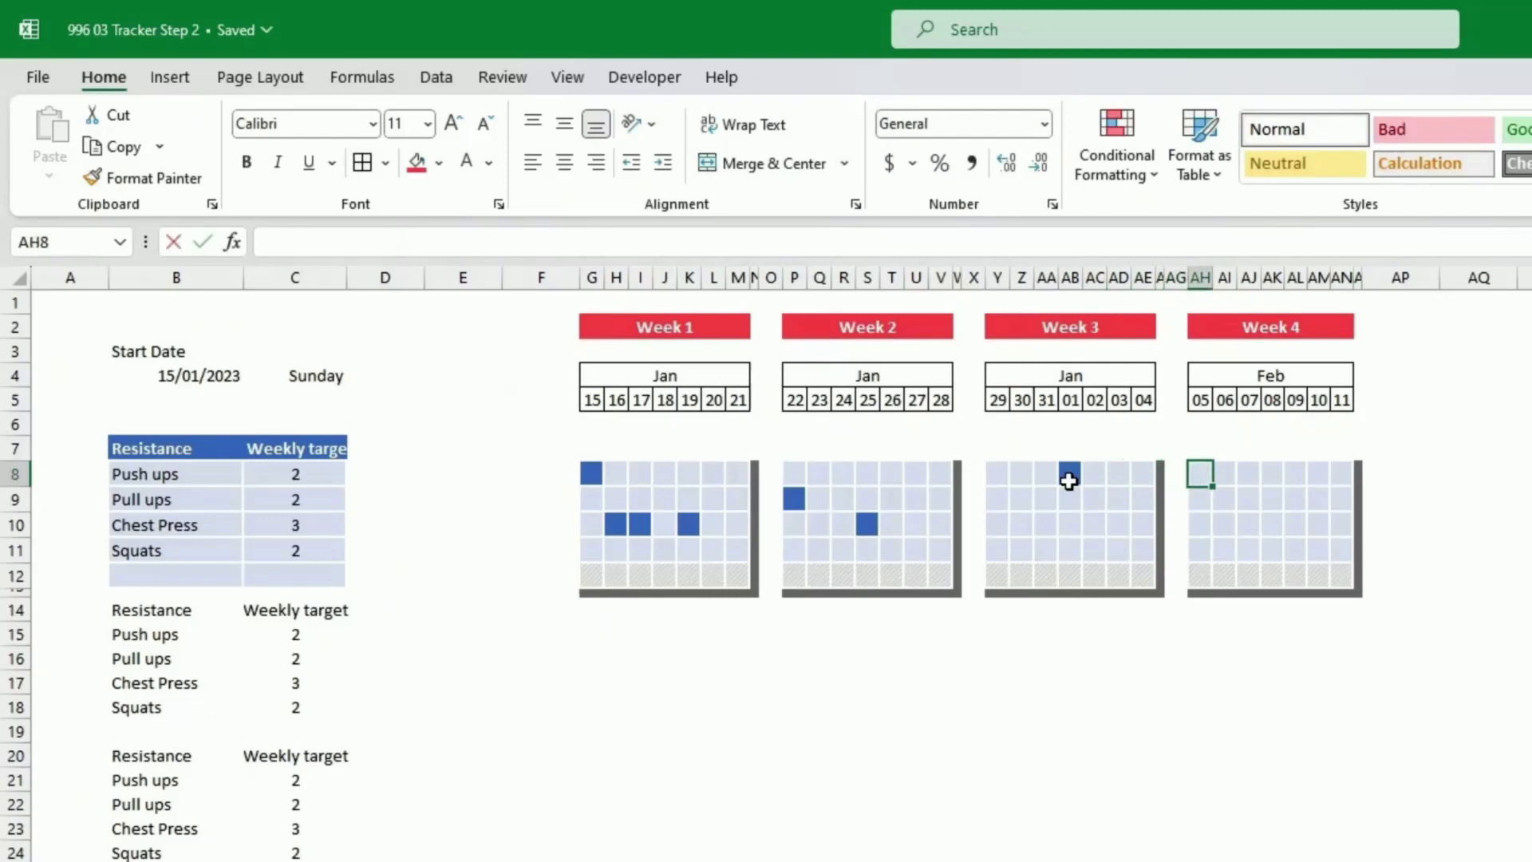
pyautogui.write('1')
pyautogui.press('Right')
pyautogui.press('Right')
pyautogui.press('Right')
pyautogui.press('Right')
pyautogui.press('Right')
pyautogui.press('Right')
pyautogui.write('1')
pyautogui.press('Down')
pyautogui.press('Down')
pyautogui.press('Down')
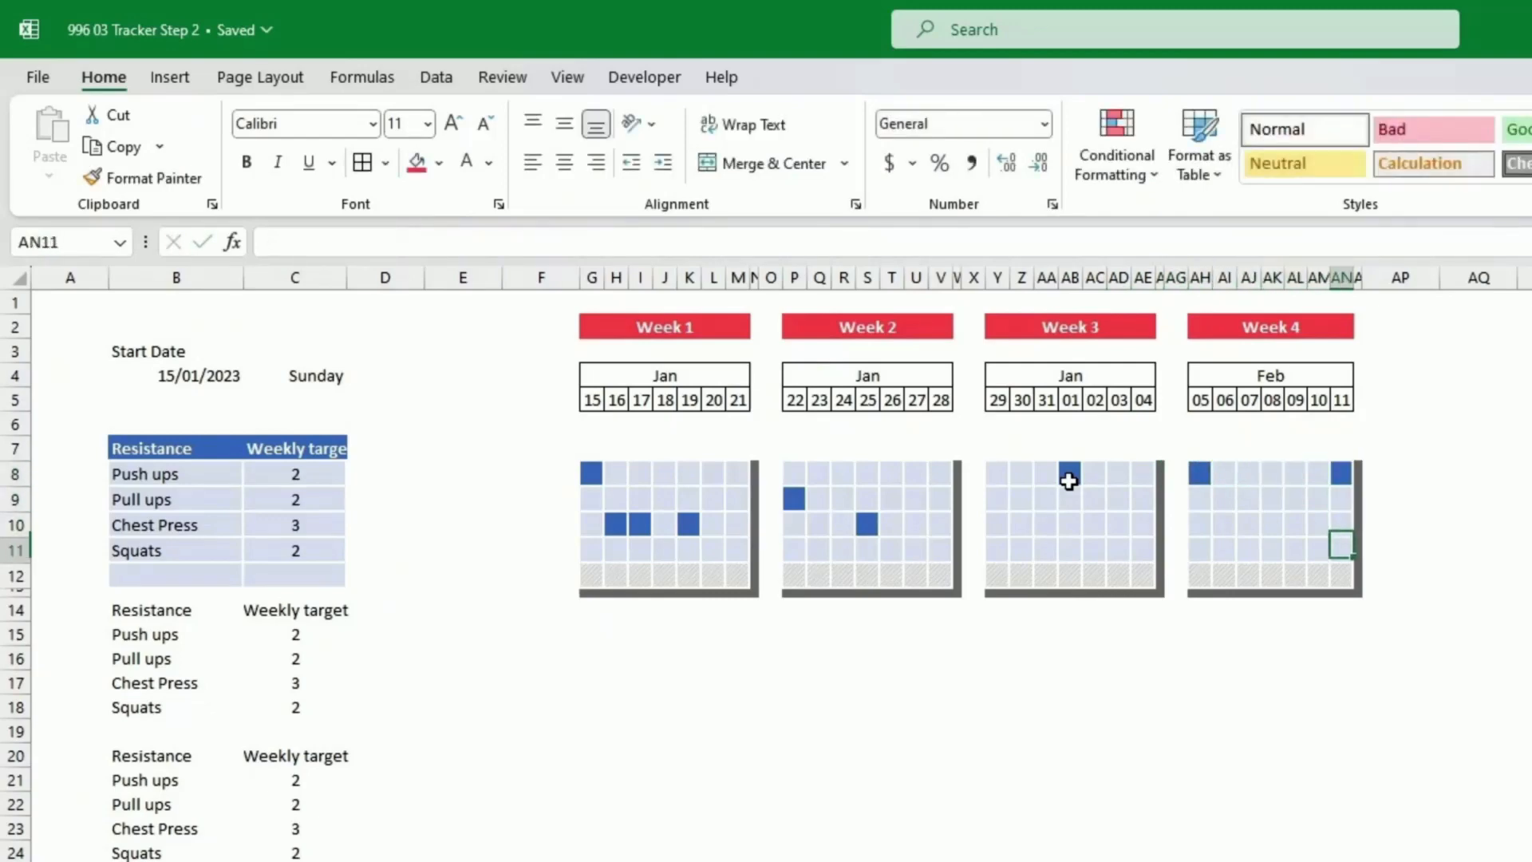
pyautogui.write('1')
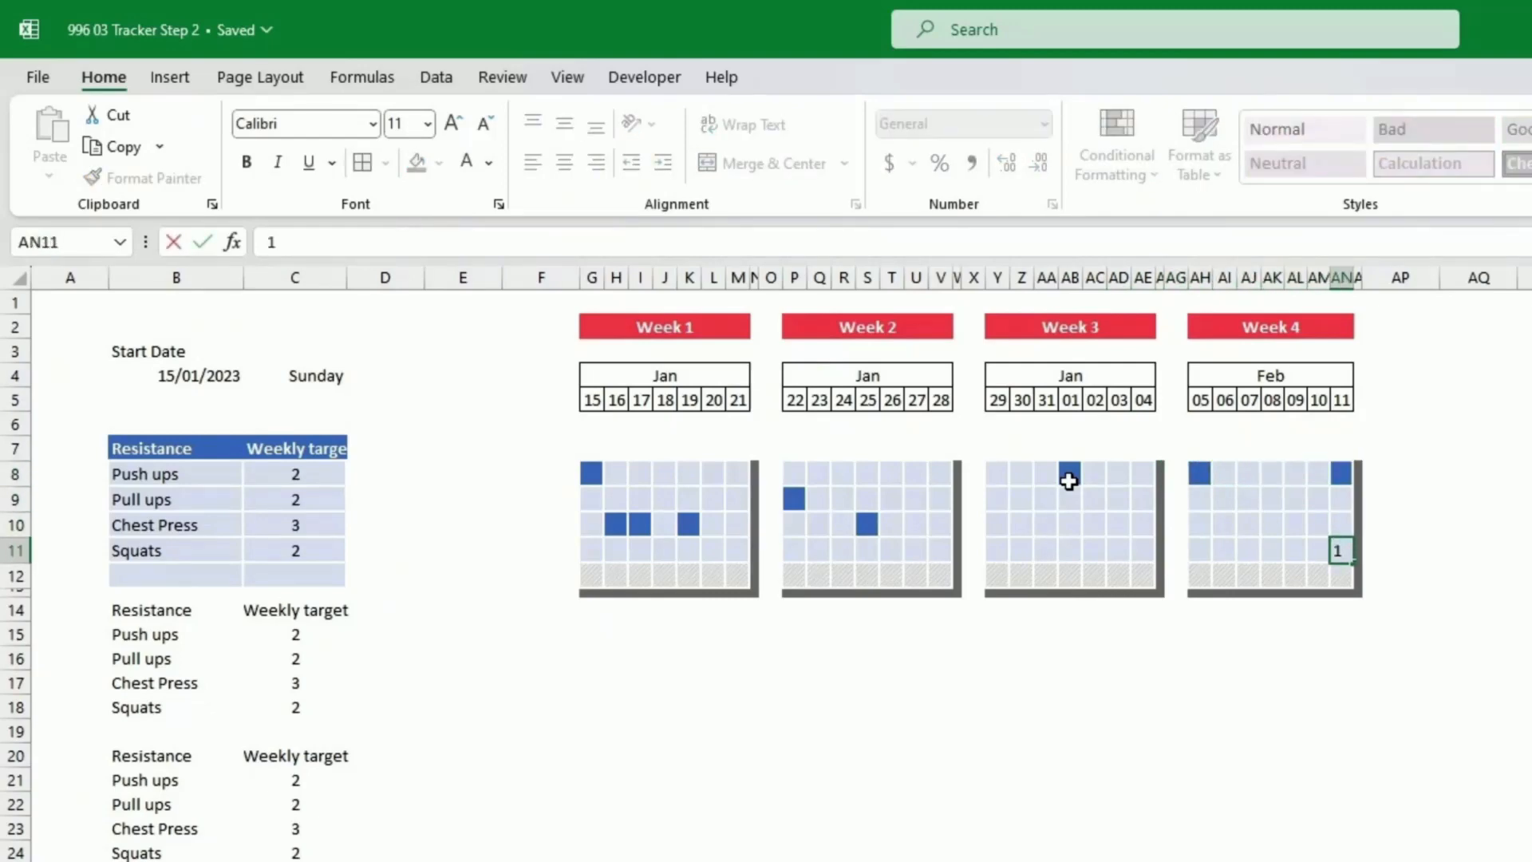
pyautogui.press('Return')
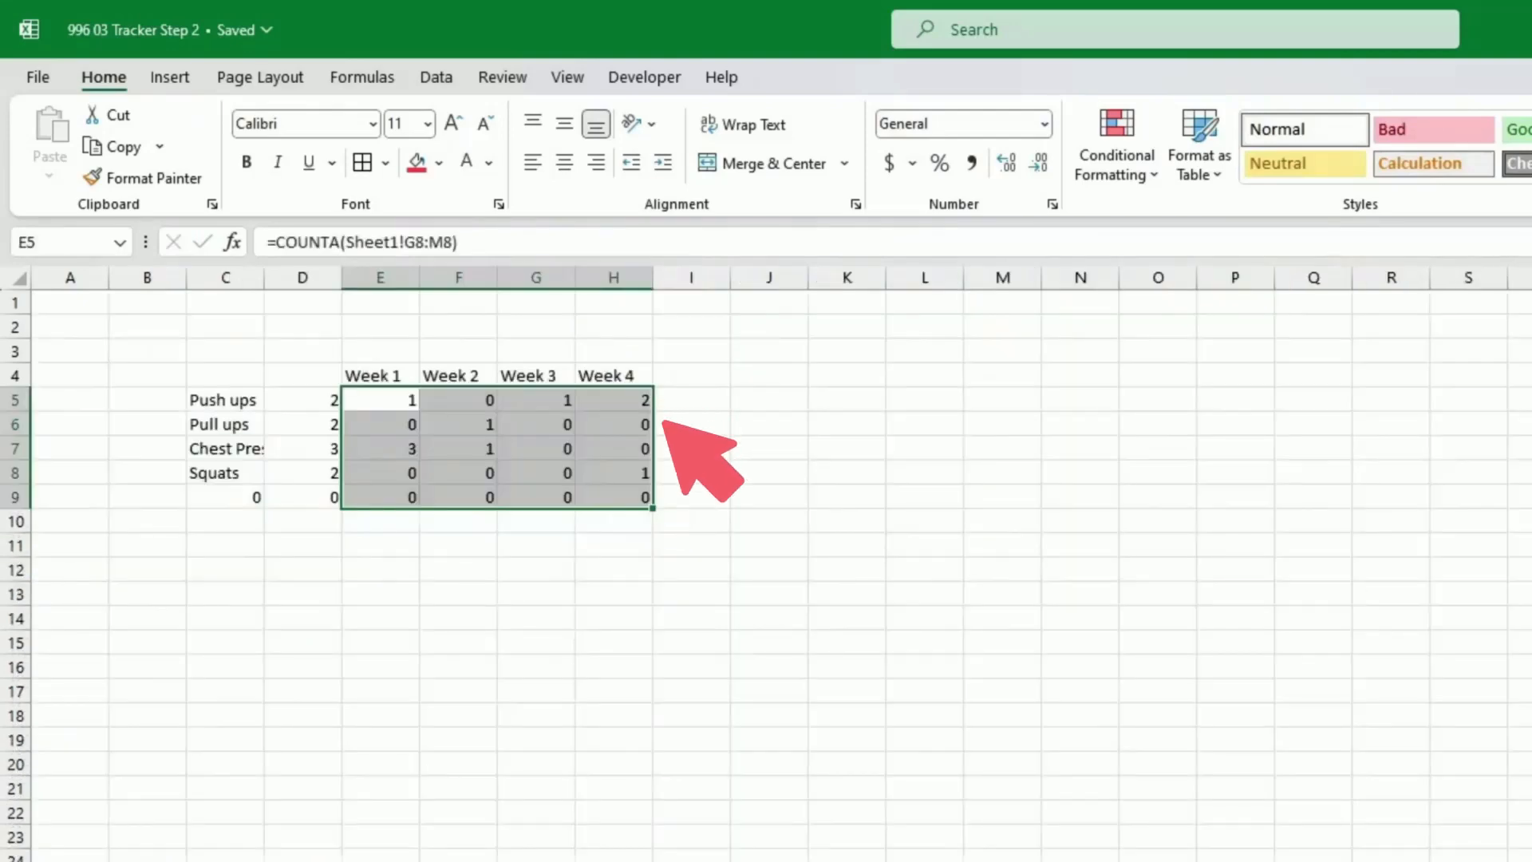
# Step: Enter the label Total targets per week in C10 of the Weekly data sheet and right-align it
pyautogui.click(225, 520)
pyautogui.write('Totqal')
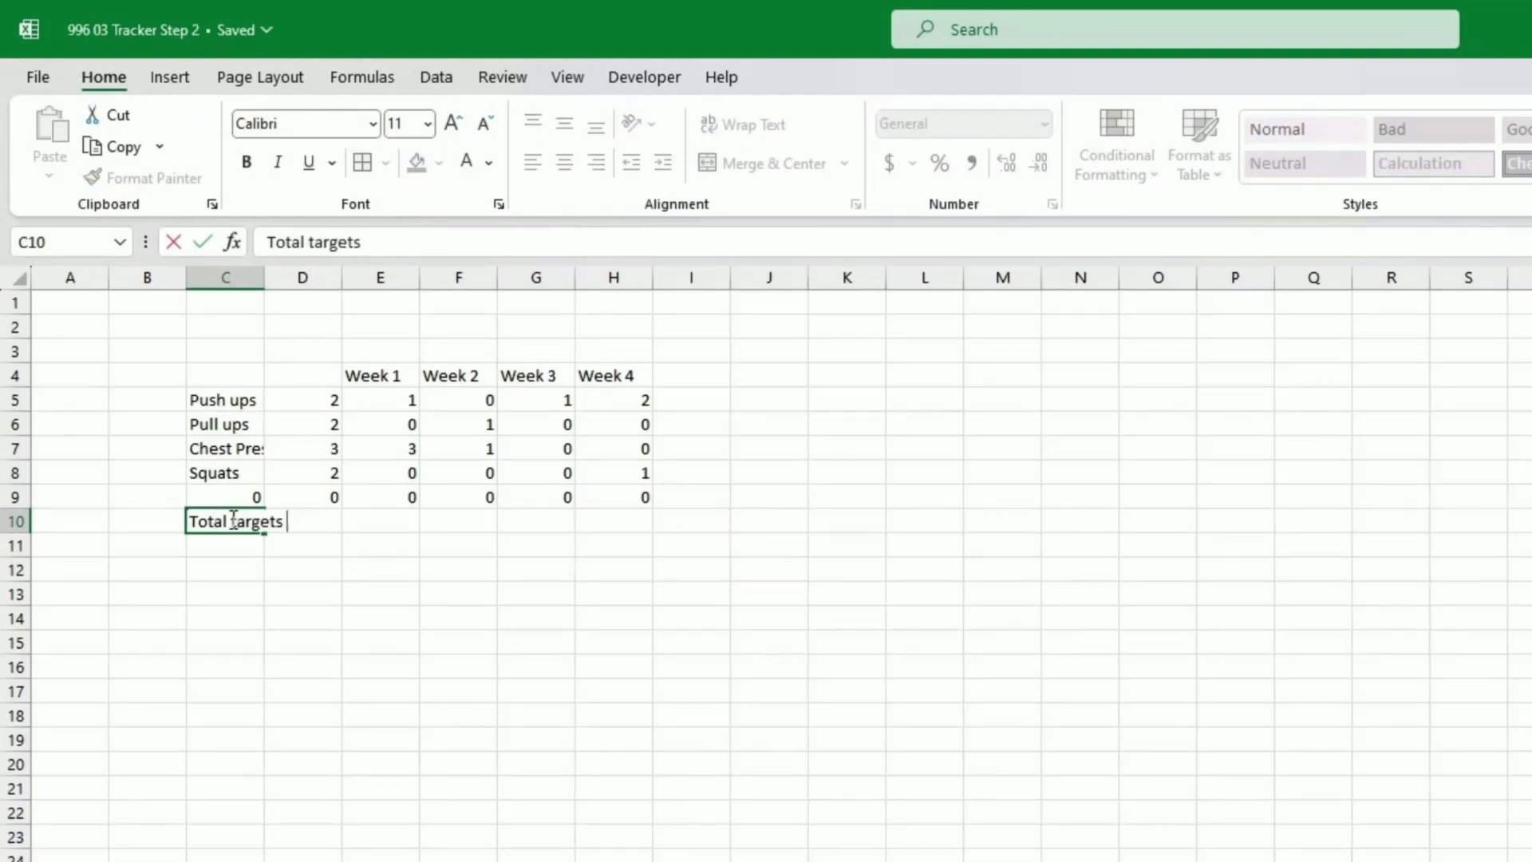
pyautogui.write('targets per week')
pyautogui.press('Return')
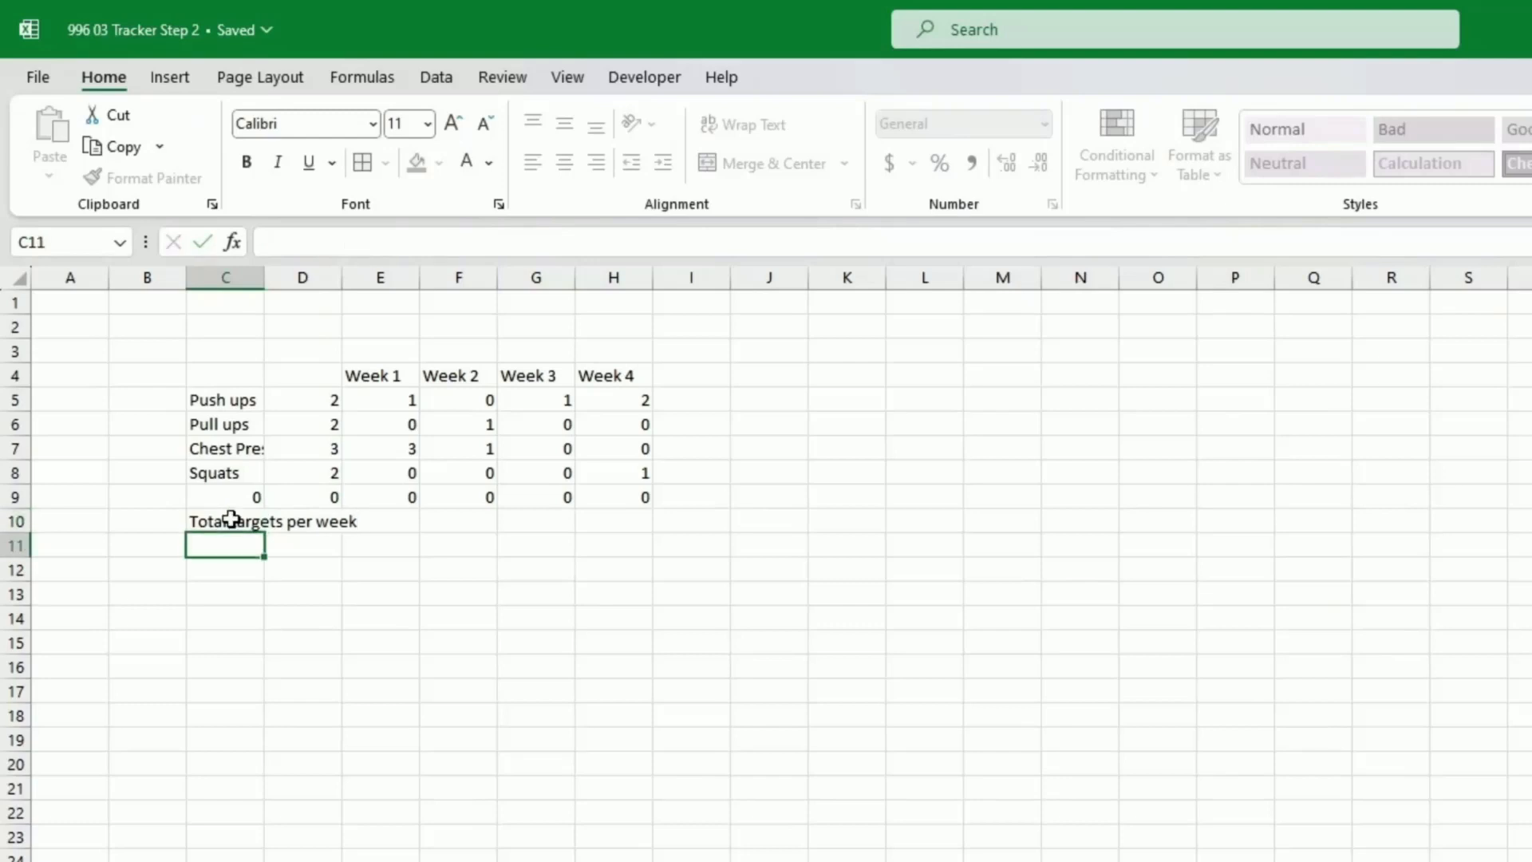
pyautogui.click(231, 519)
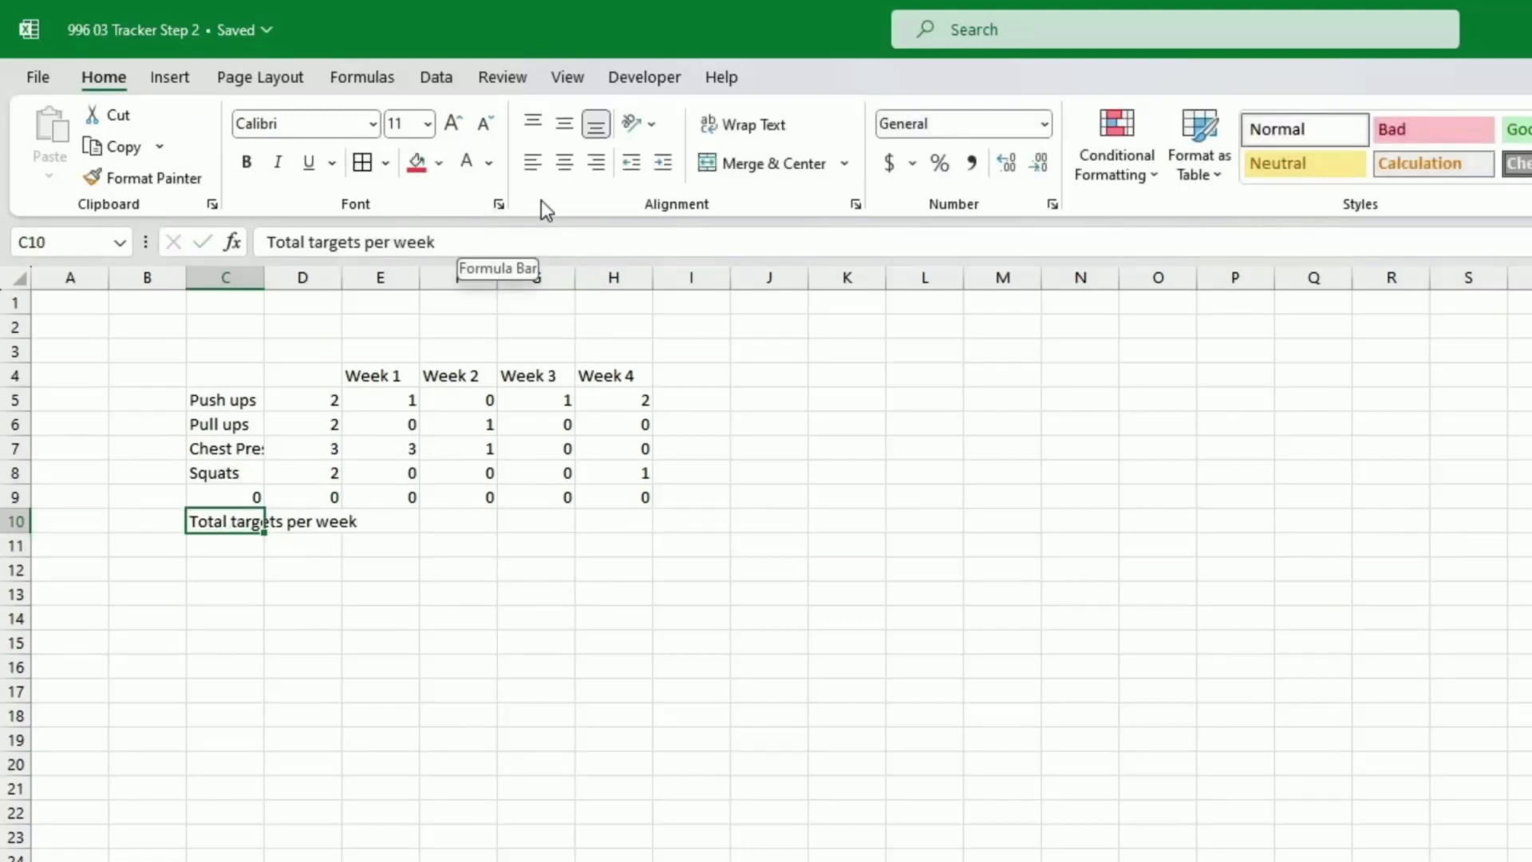
pyautogui.click(596, 164)
# Step: Enter a COUNTIF formula in D10 that counts the targets in D5:D9 meeting the criterion >0
pyautogui.click(321, 523)
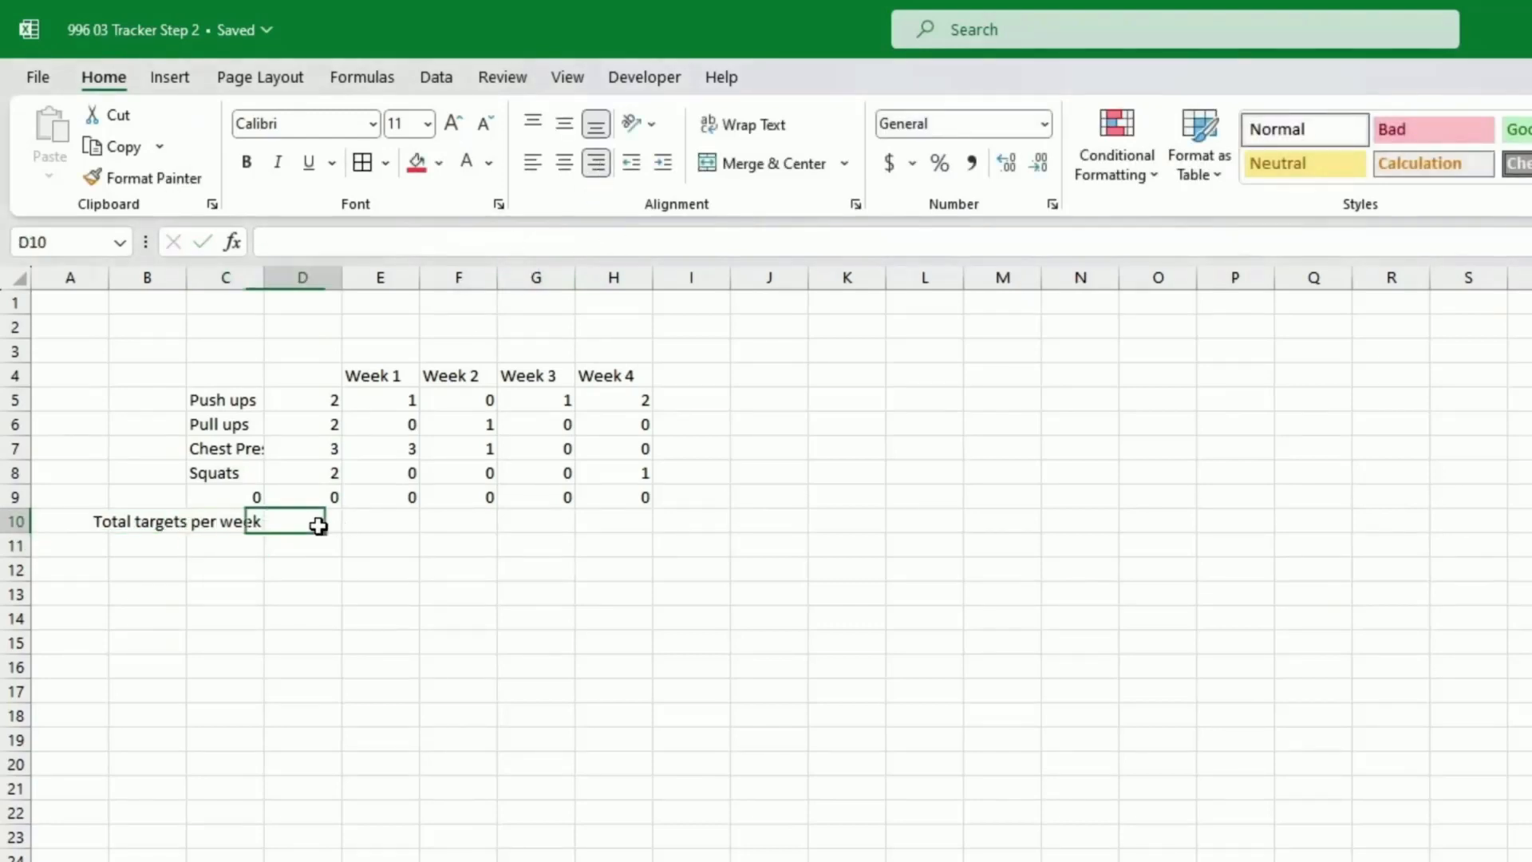
pyautogui.write('=countif')
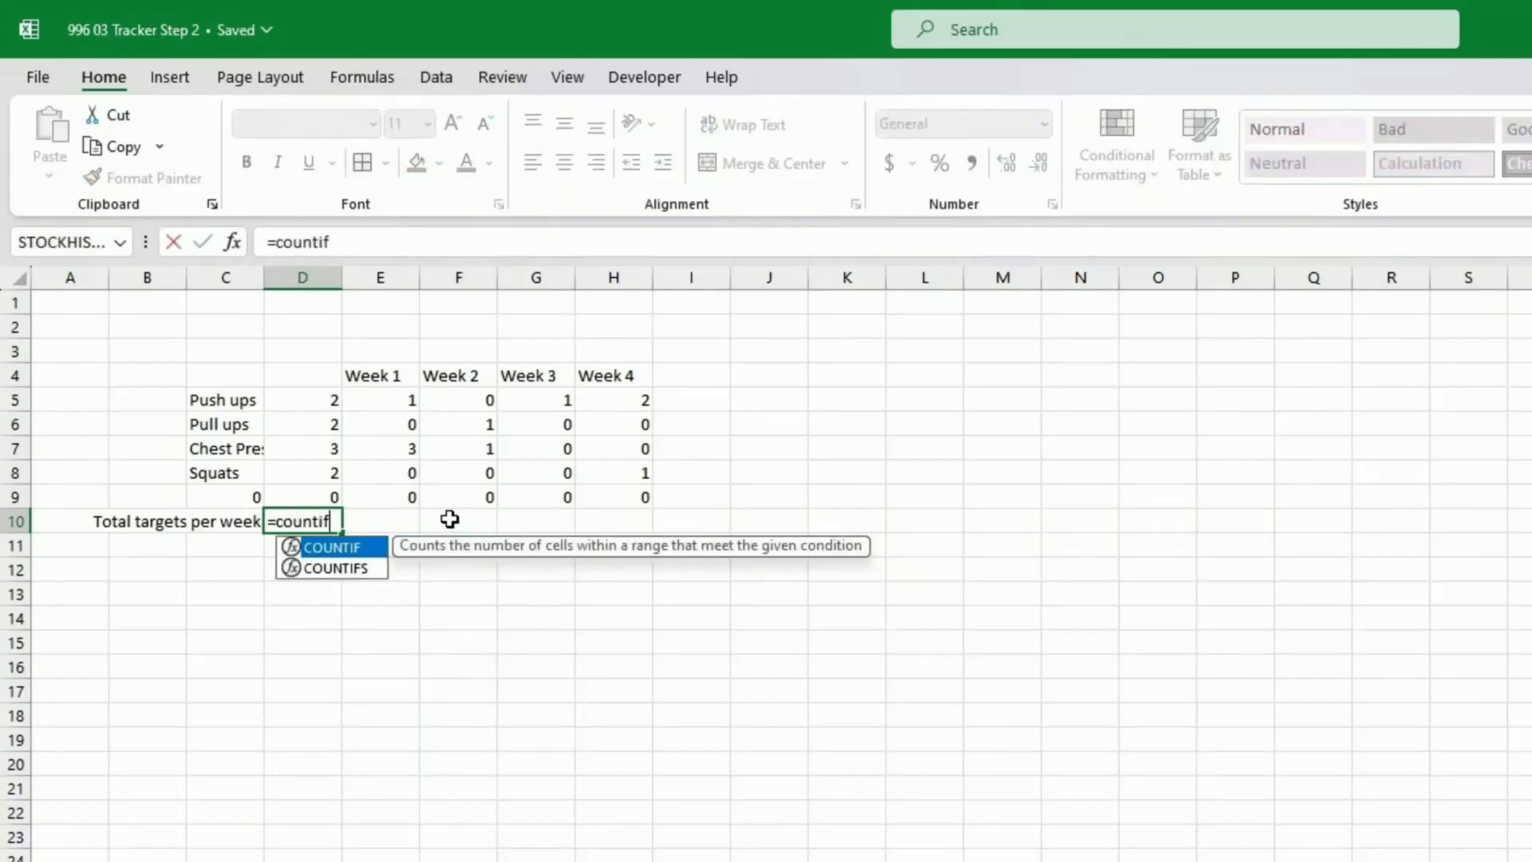
pyautogui.write('(')
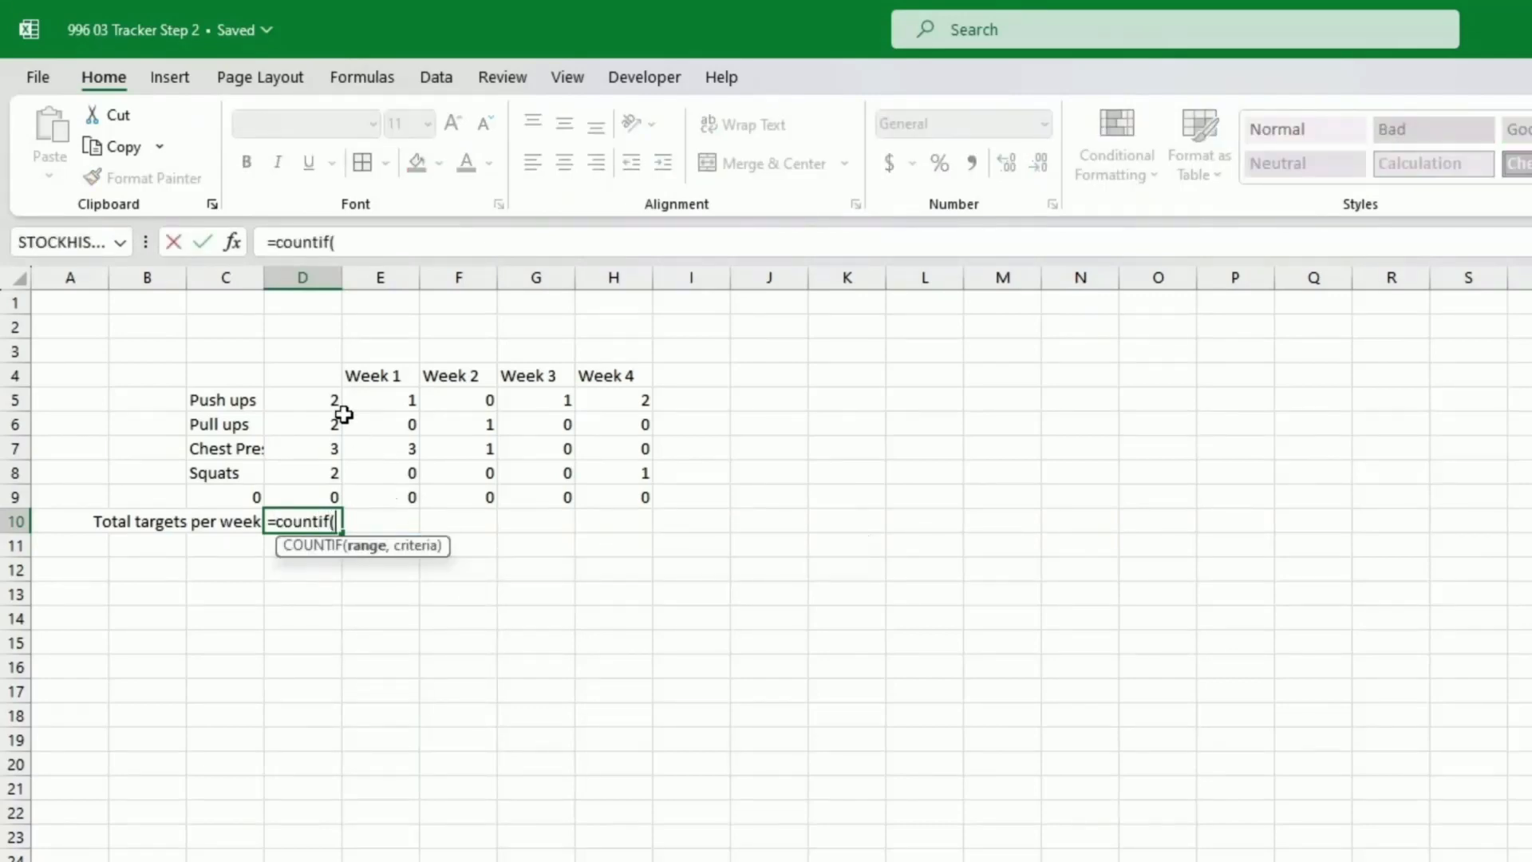
pyautogui.moveTo(334, 401); pyautogui.dragTo(333, 492)
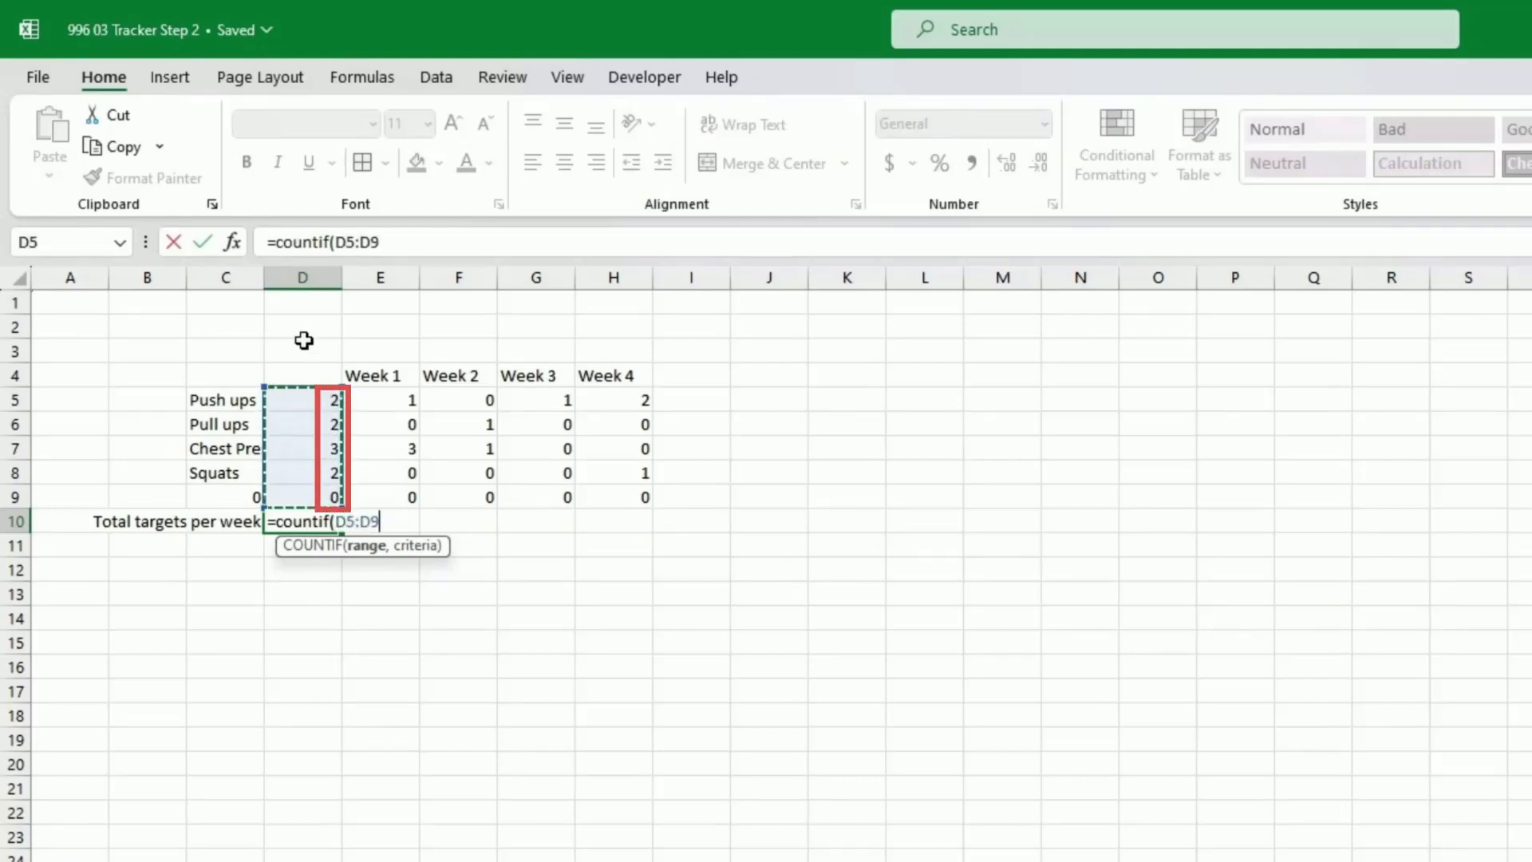
pyautogui.click(232, 242)
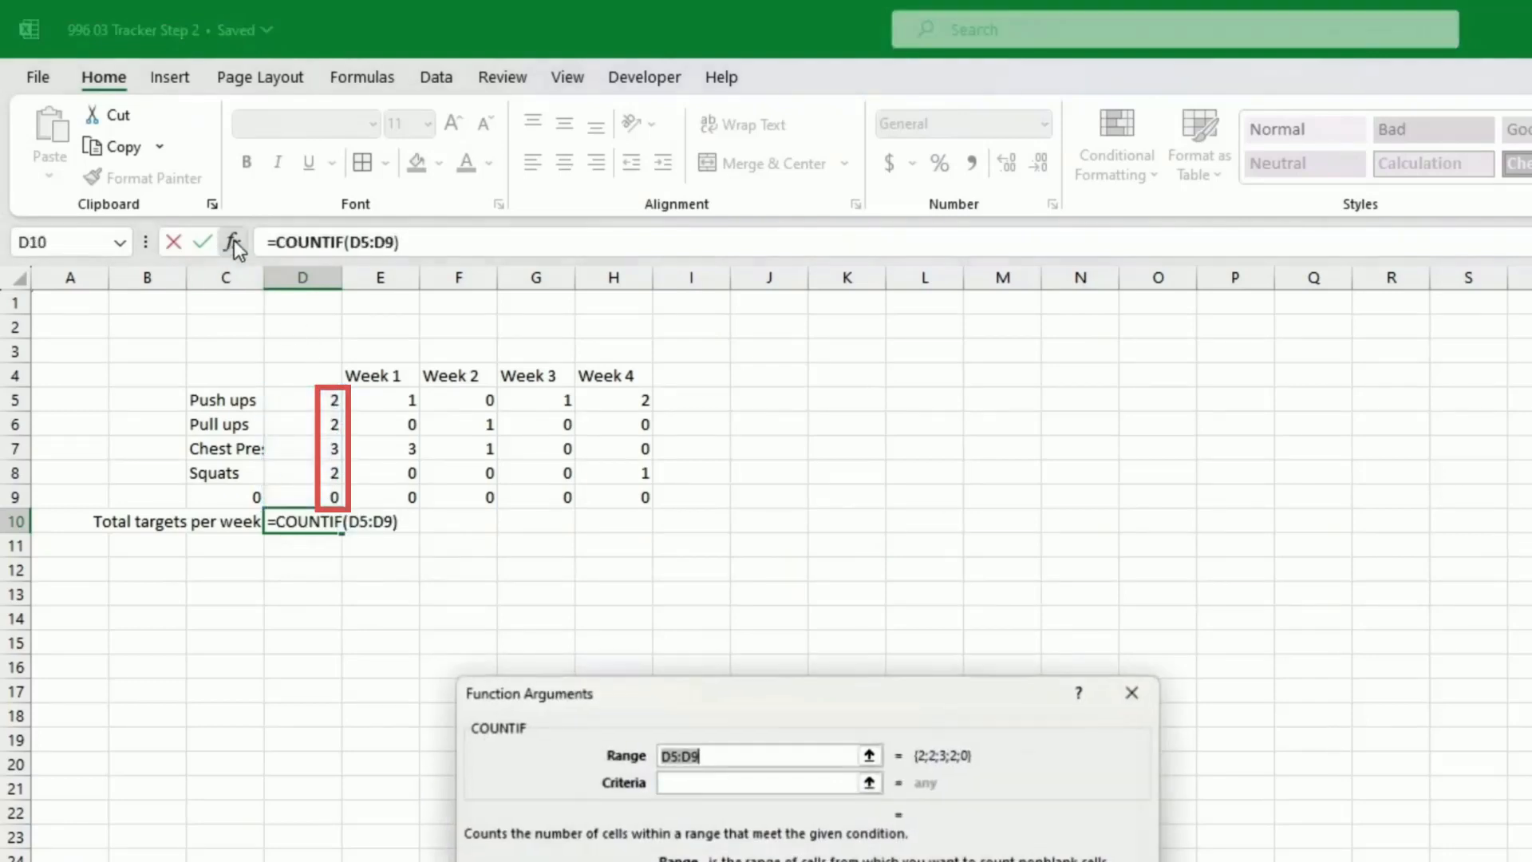
pyautogui.click(743, 782)
pyautogui.write('>0')
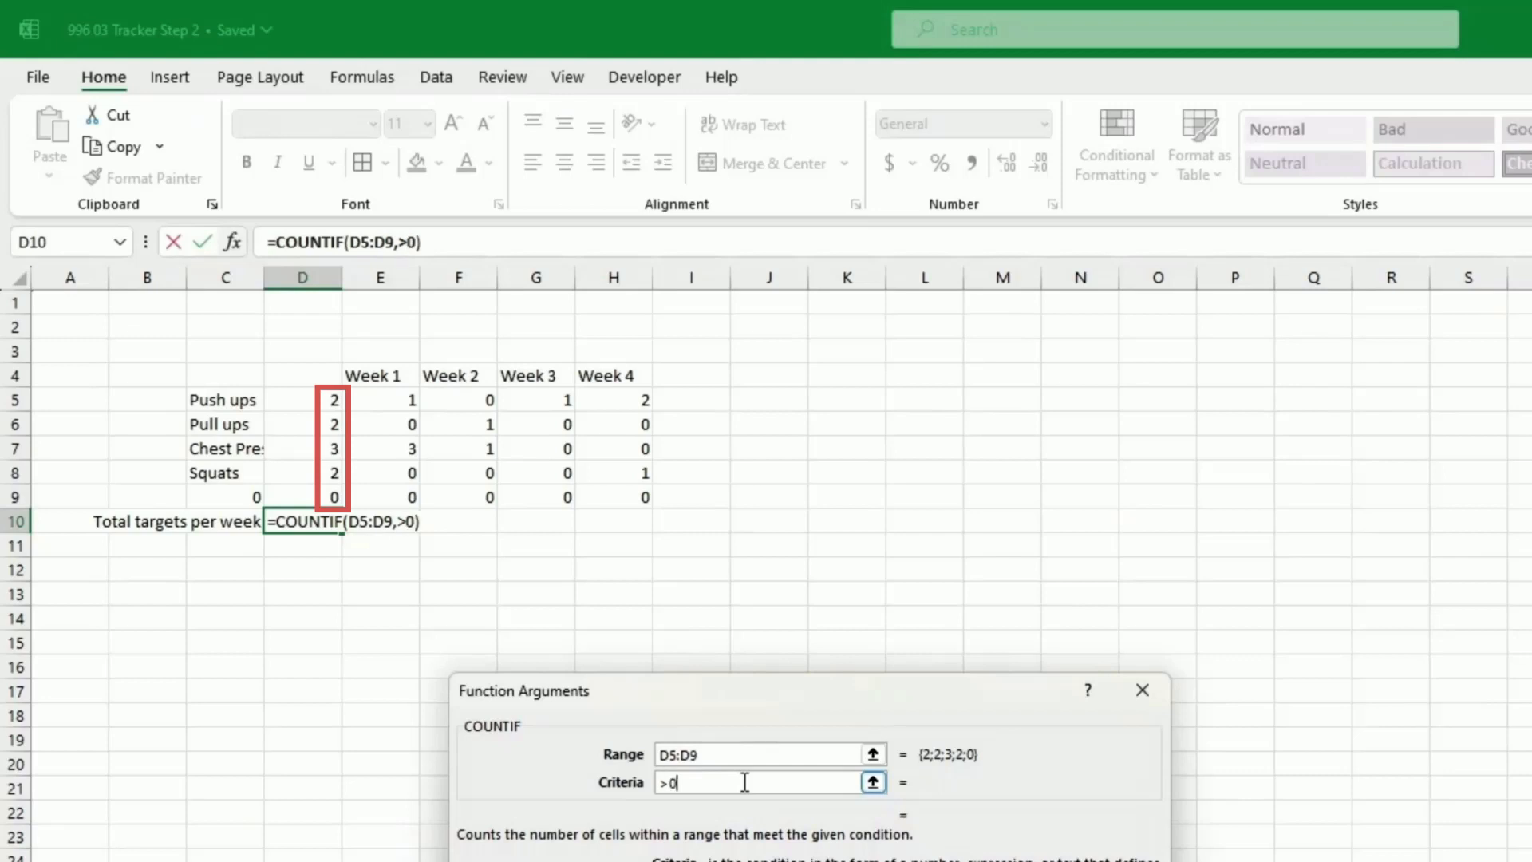
pyautogui.press('Return')
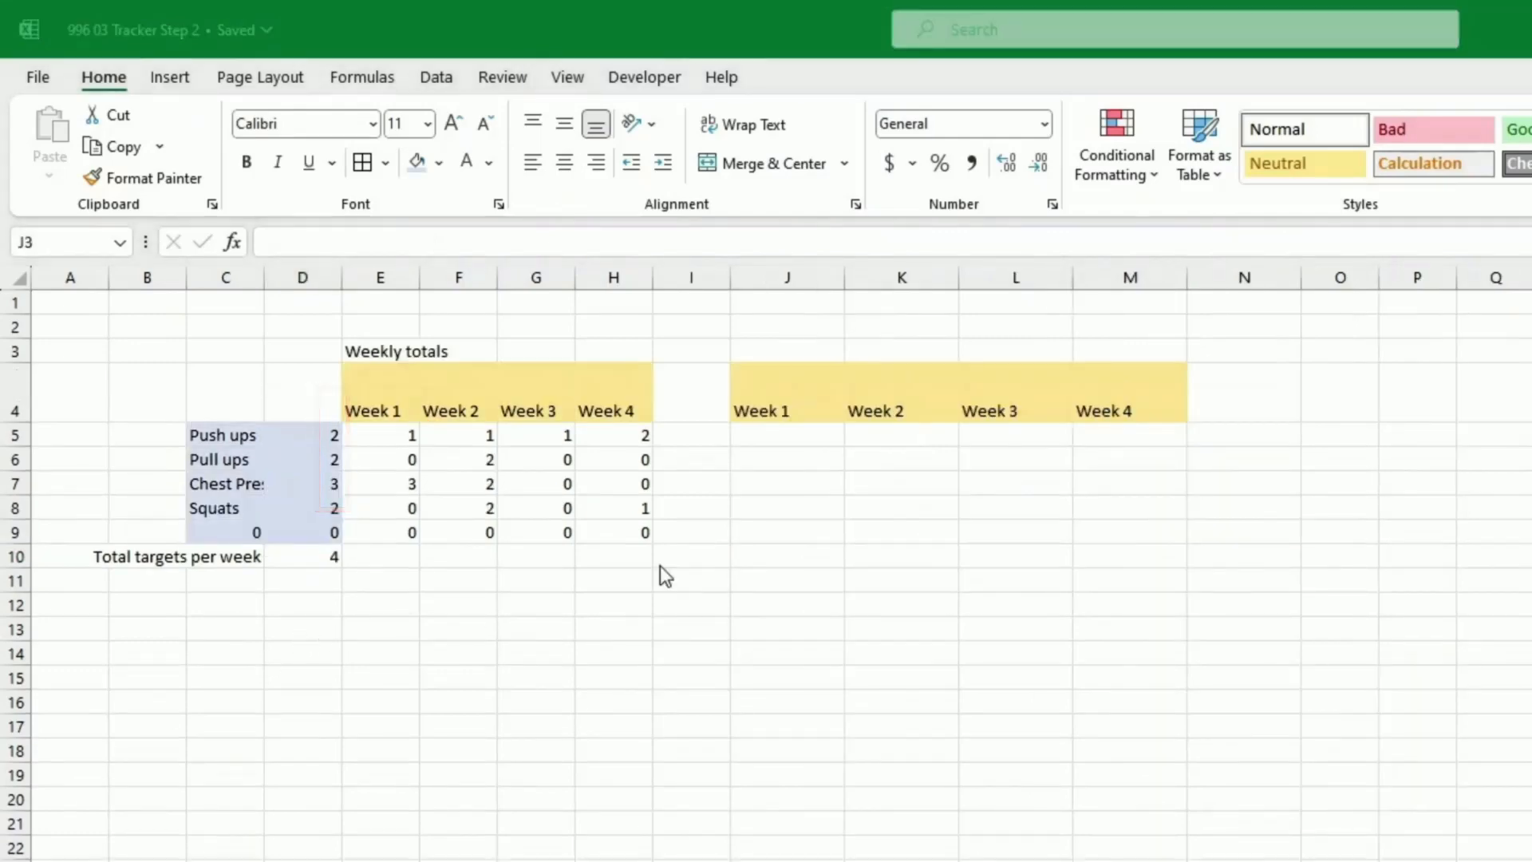
# Step: Enter the heading Target met? in J3 above the second set of week columns
pyautogui.click(778, 350)
pyautogui.write('T')
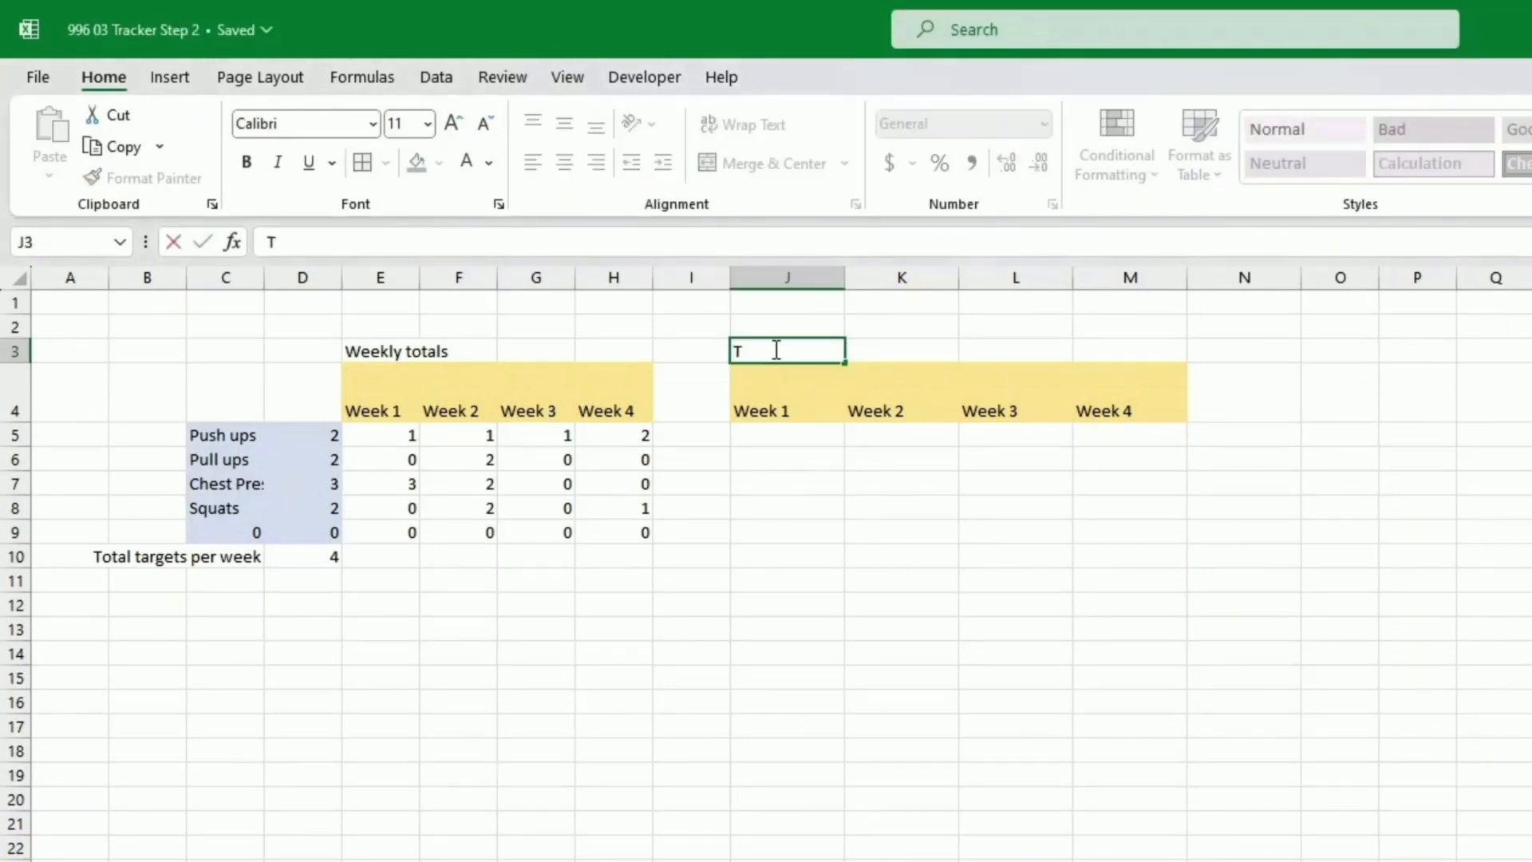
pyautogui.write('arget met?')
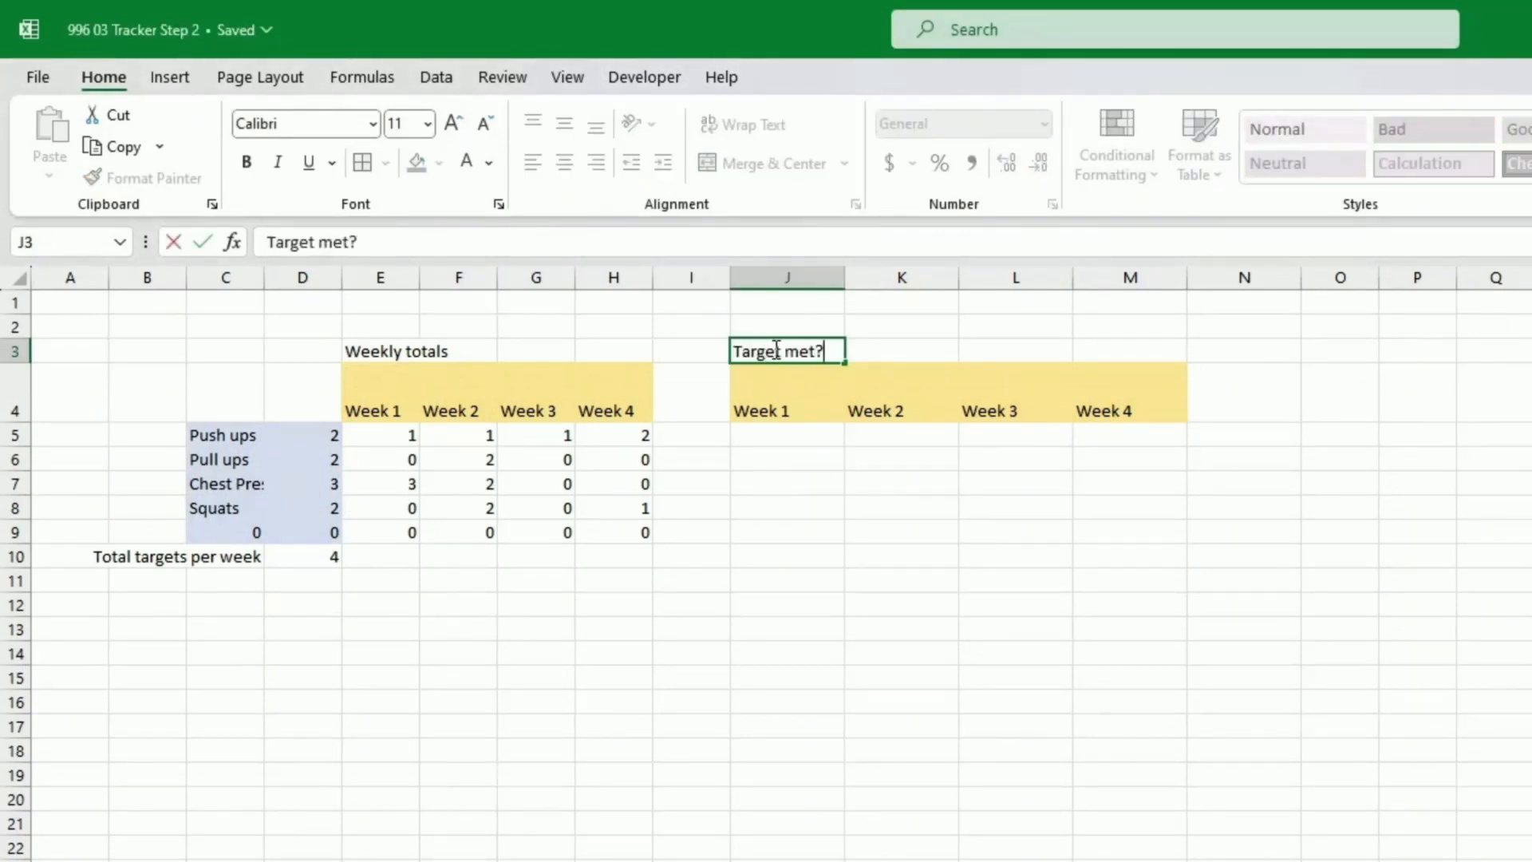
pyautogui.press('Return')
# Step: Enter the formula =IF(AND($D5>0,E5>=$D5),1,0) in J5 to test whether the Week 1 push ups target is met
pyautogui.press('Down')
pyautogui.write('=')
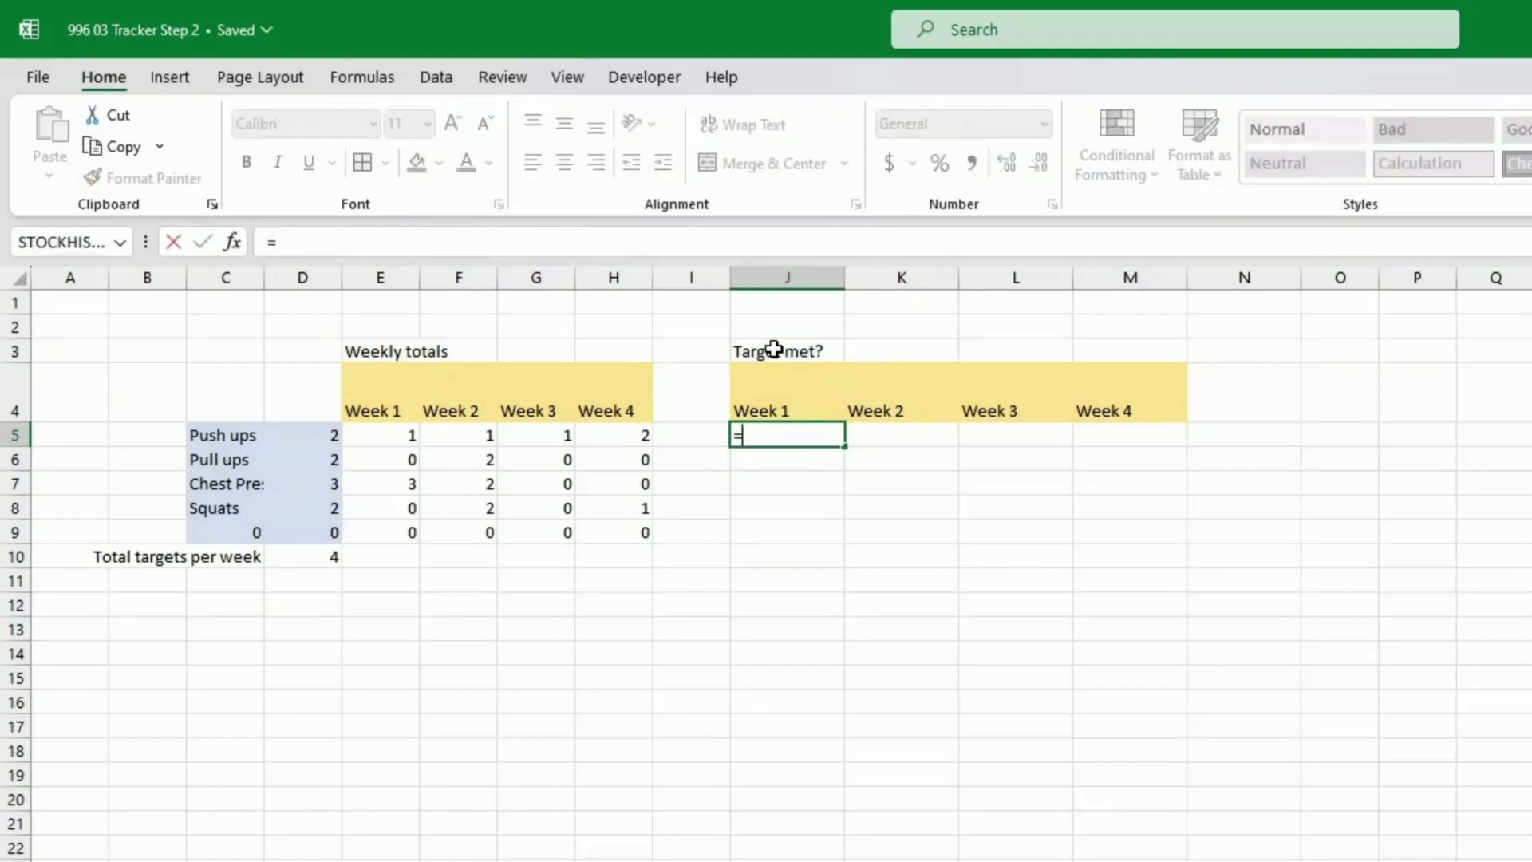
pyautogui.write('if(')
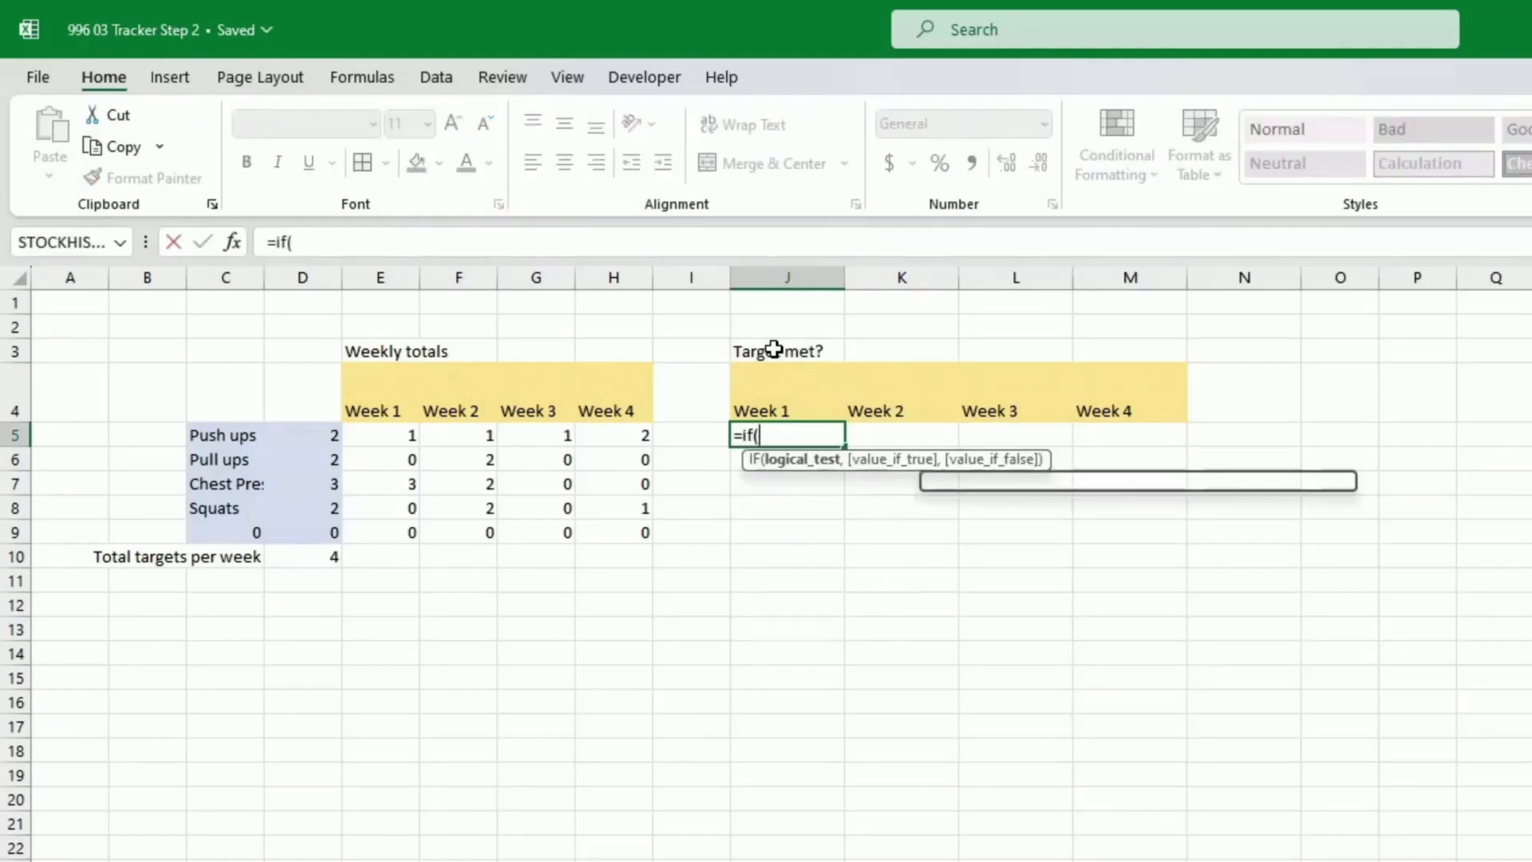
pyautogui.write('AND(')
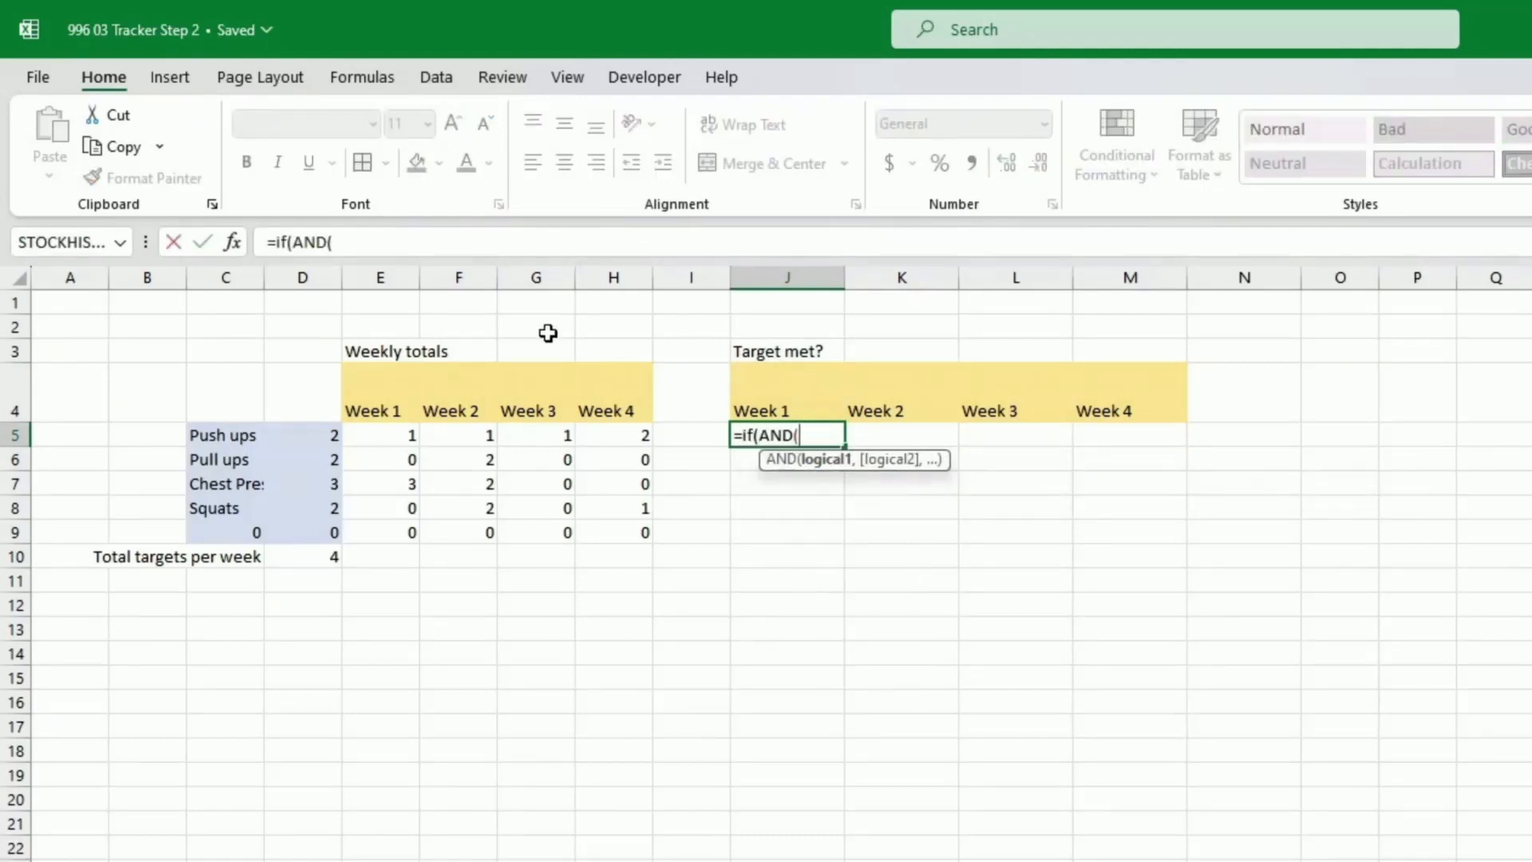
pyautogui.click(323, 436)
pyautogui.press('F4')
pyautogui.press('F4')
pyautogui.press('F4')
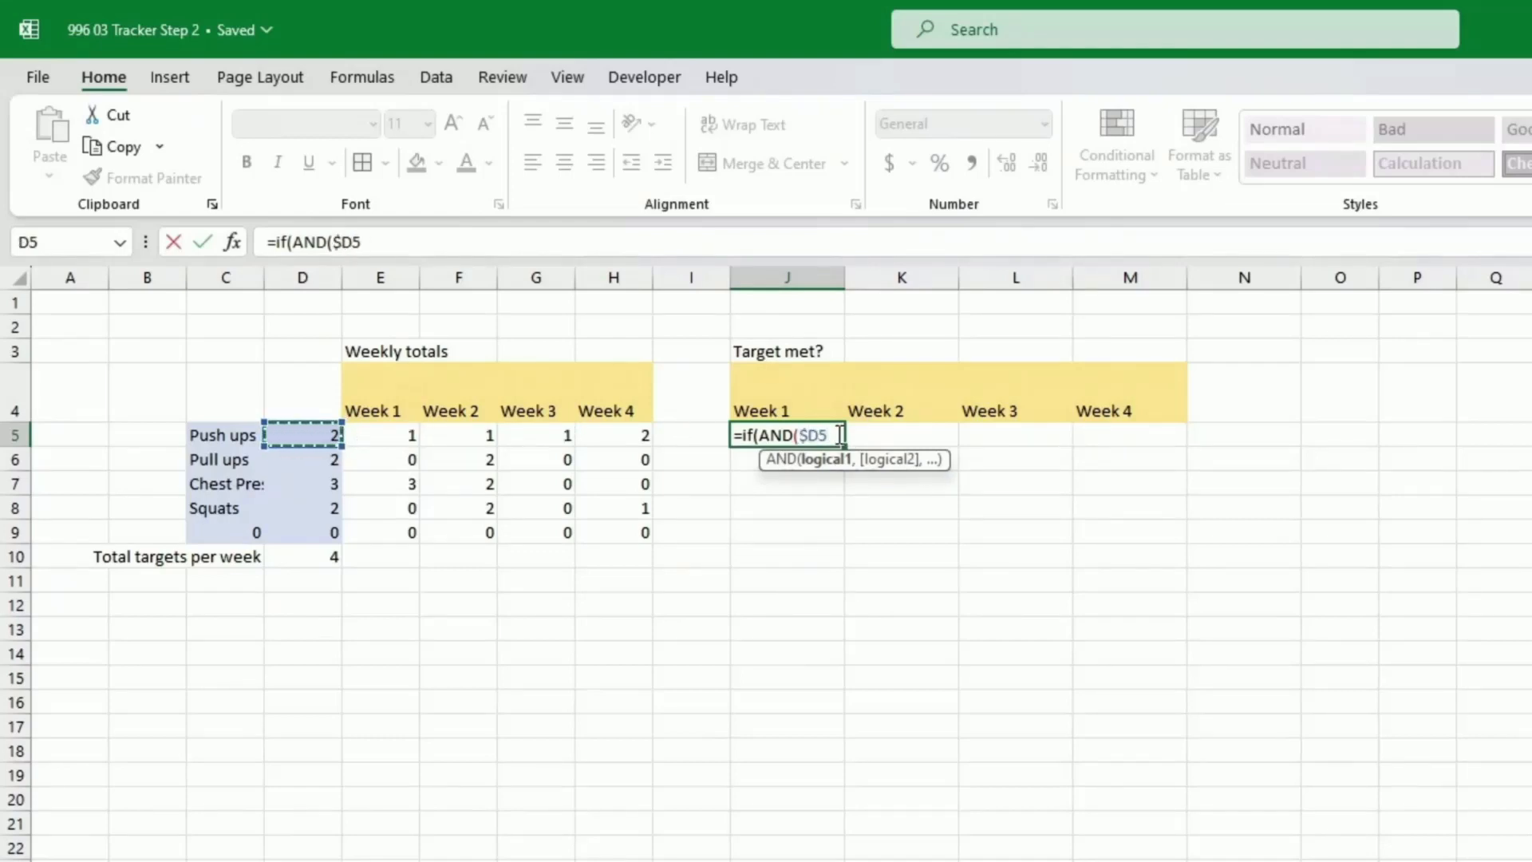
pyautogui.write('>0,')
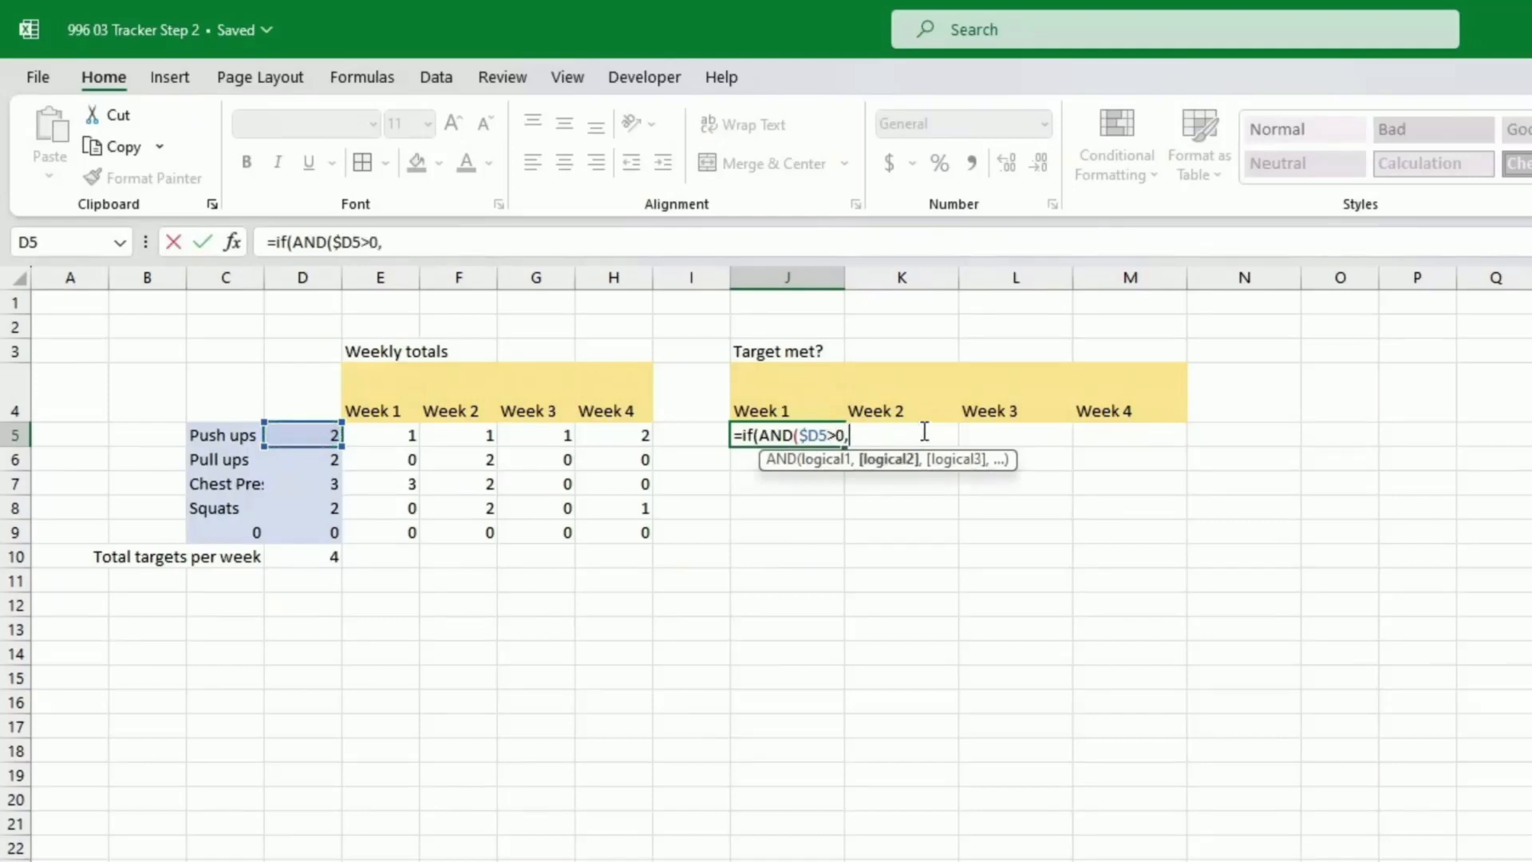
pyautogui.click(385, 432)
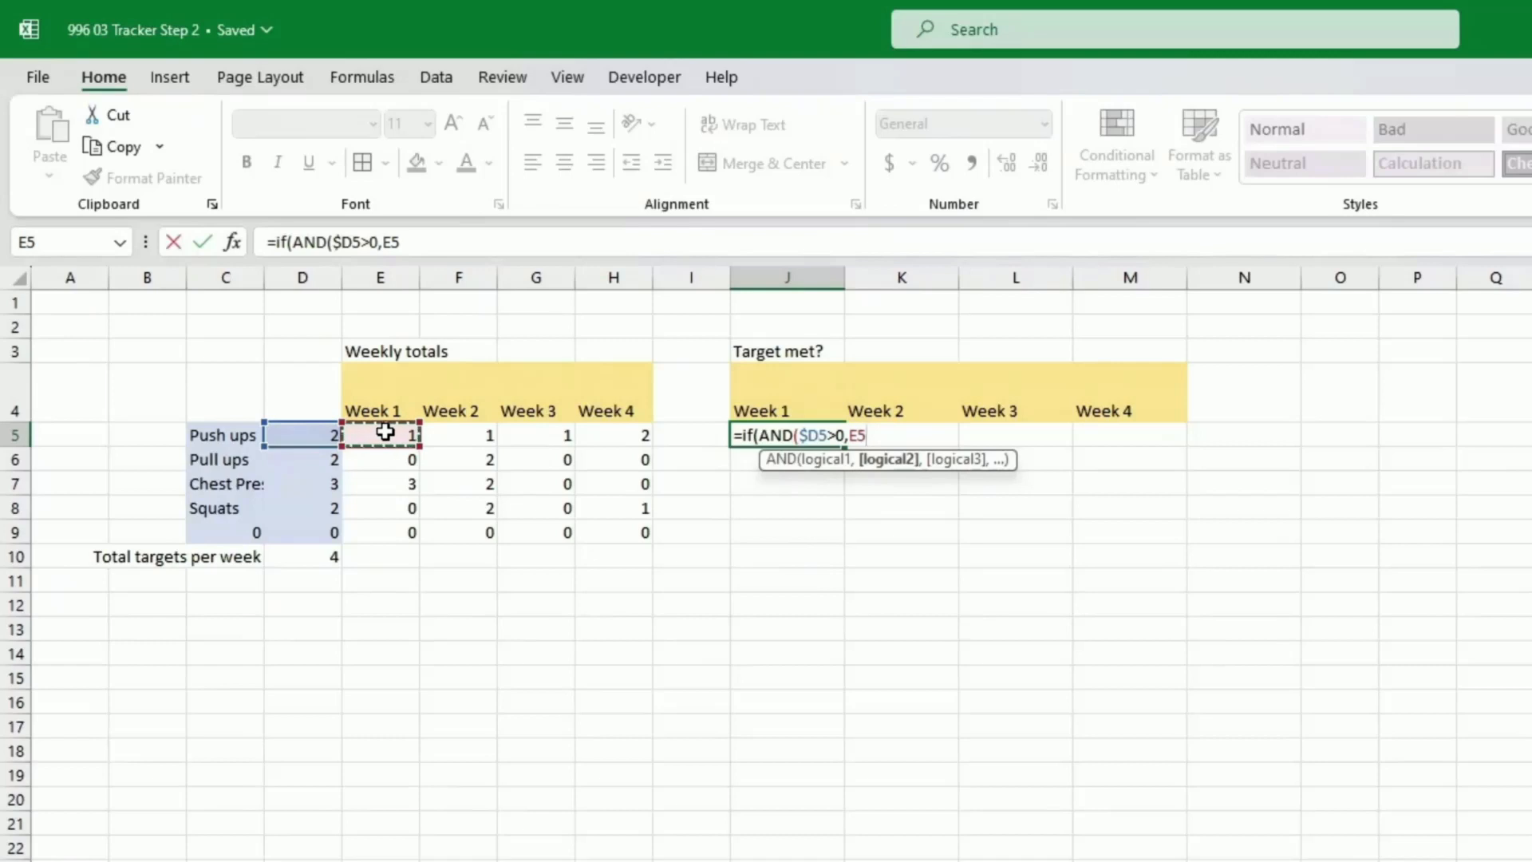
pyautogui.write('>=')
pyautogui.click(325, 433)
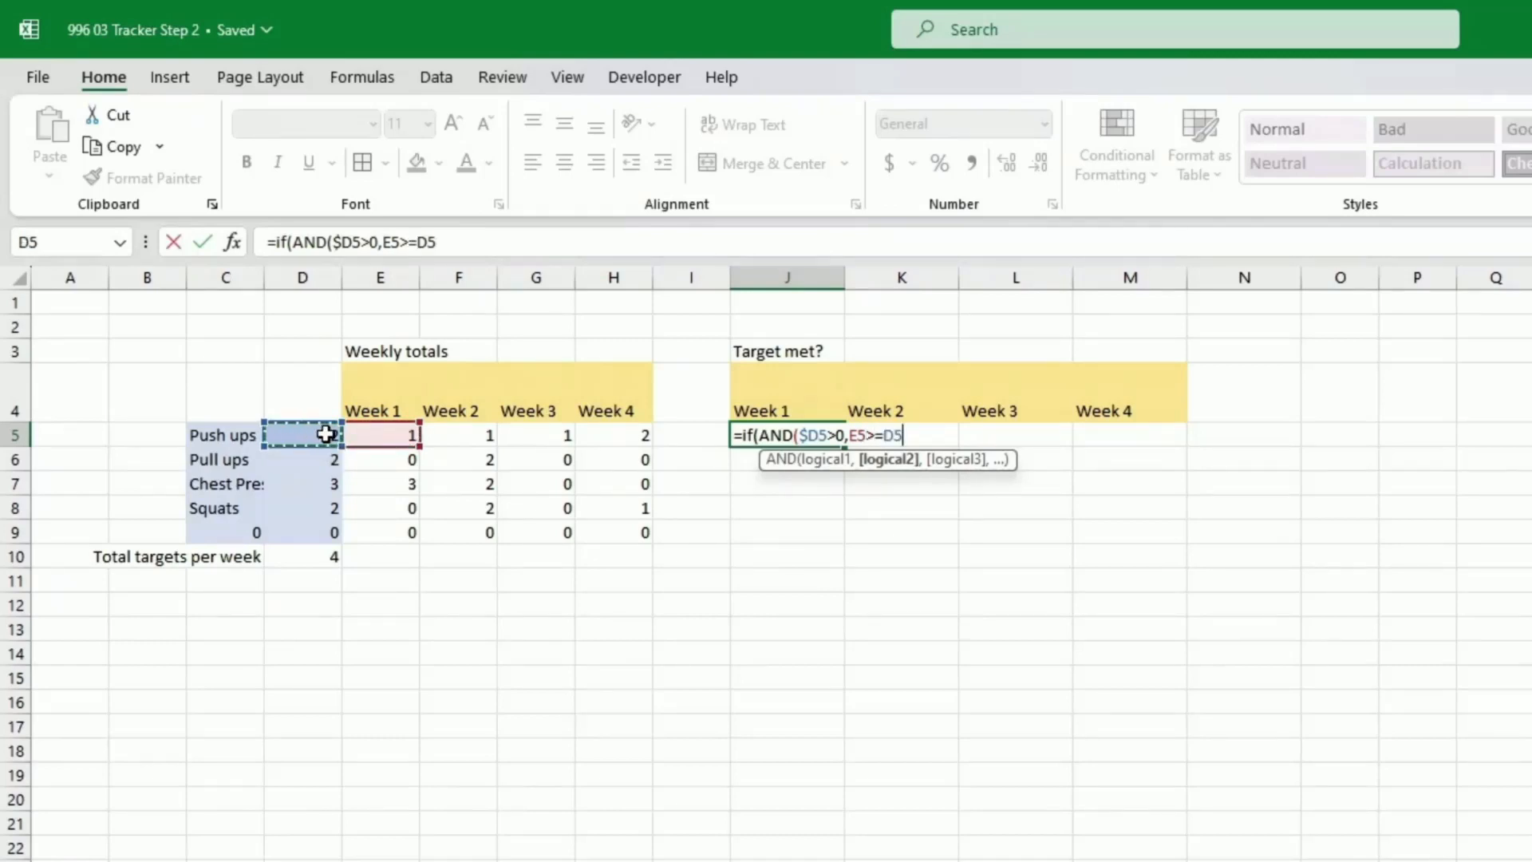
pyautogui.press('F4')
pyautogui.press('F4')
pyautogui.press('F4')
pyautogui.write(')')
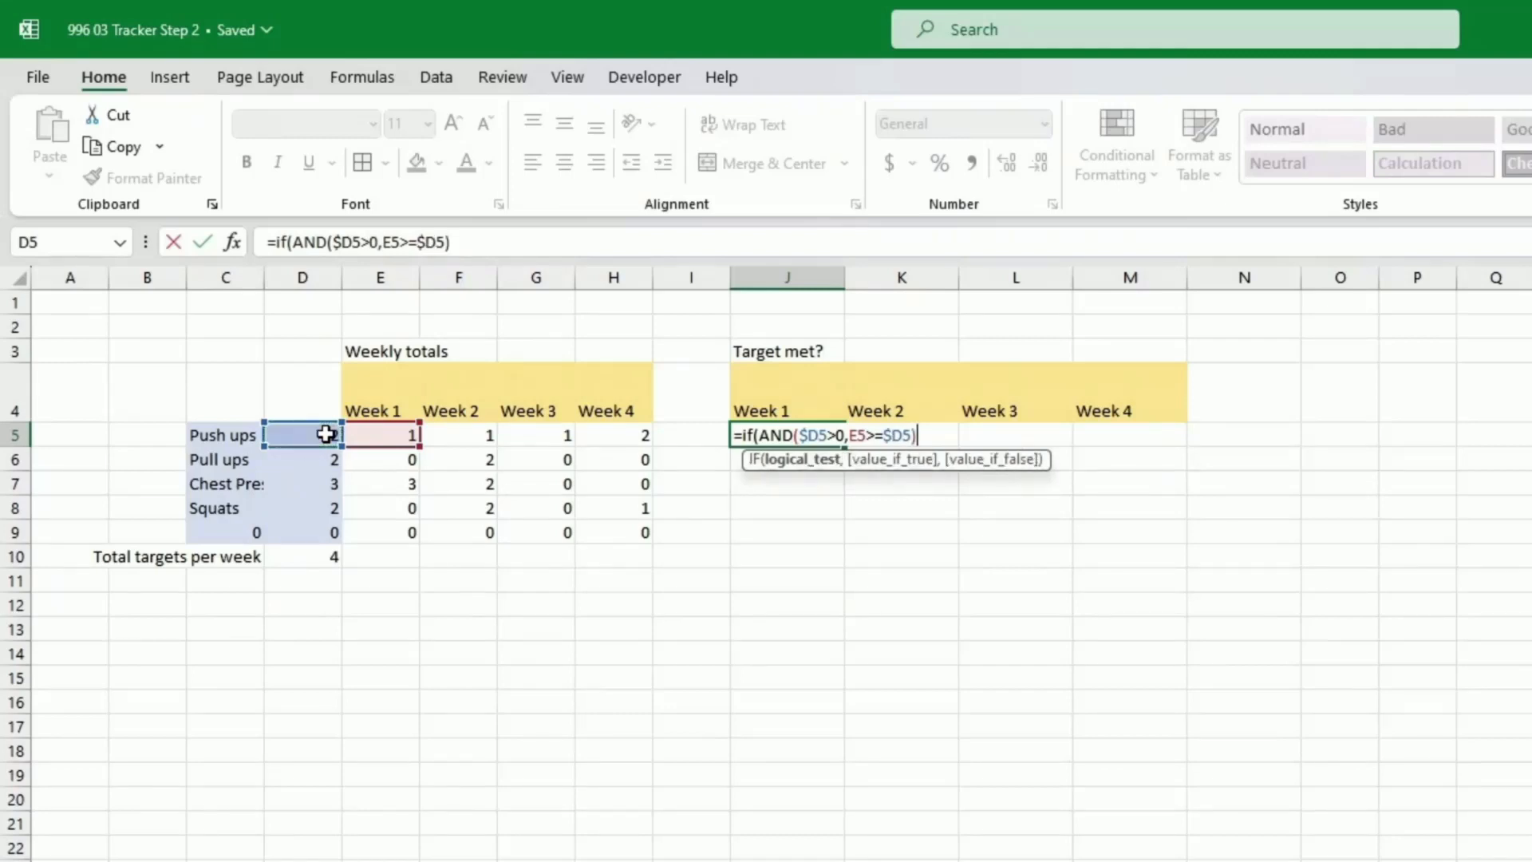
pyautogui.write(',1,0')
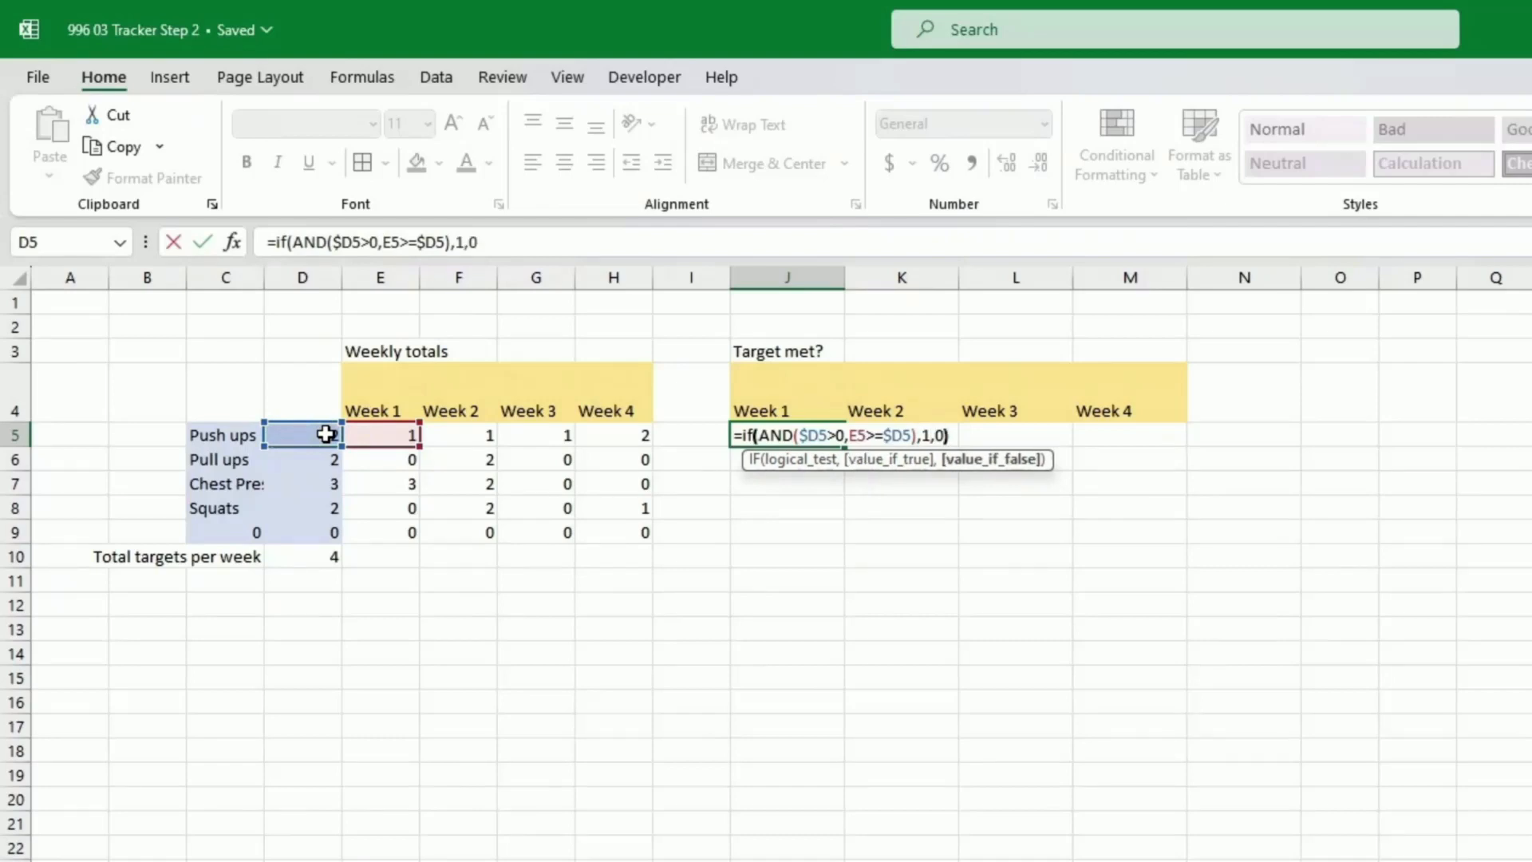
pyautogui.write(')')
pyautogui.press('Return')
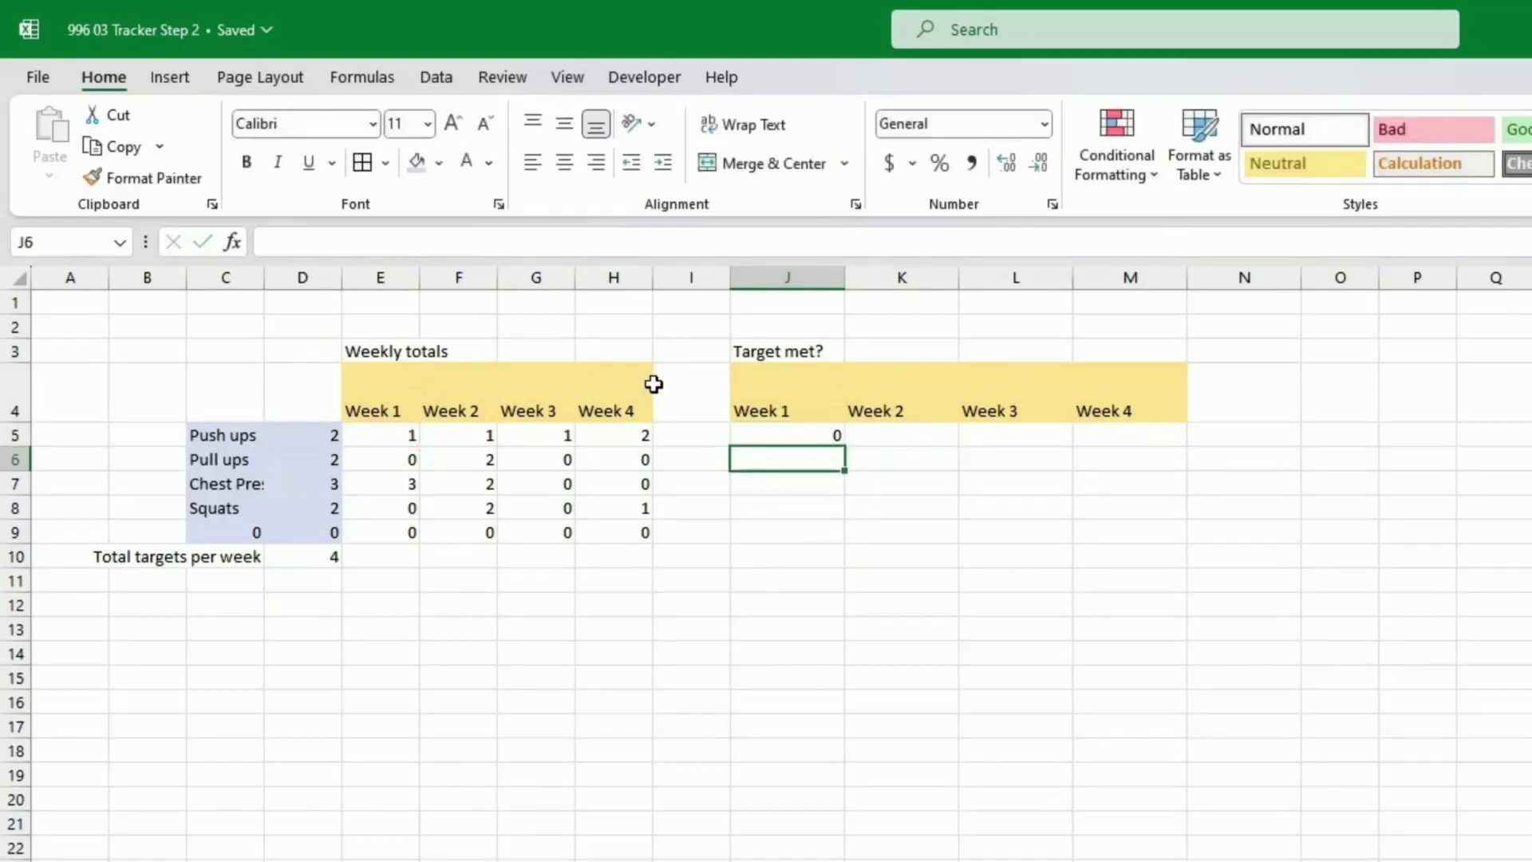
# Step: Fill the target test formula from J5 across all exercises and weeks through M9
pyautogui.click(834, 435)
pyautogui.moveTo(843, 446); pyautogui.dragTo(1154, 539)
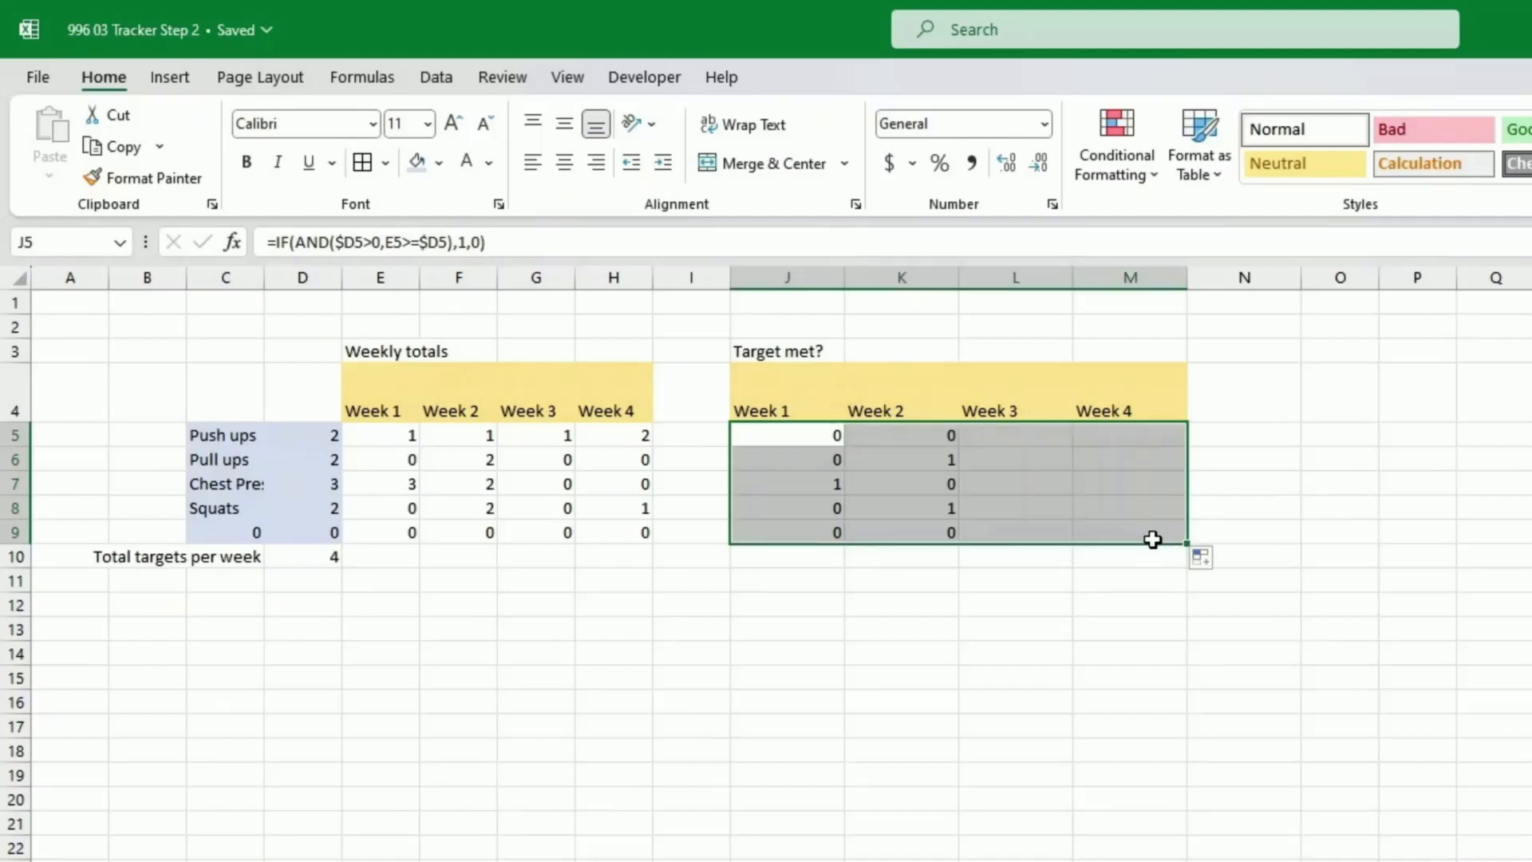
pyautogui.click(1025, 598)
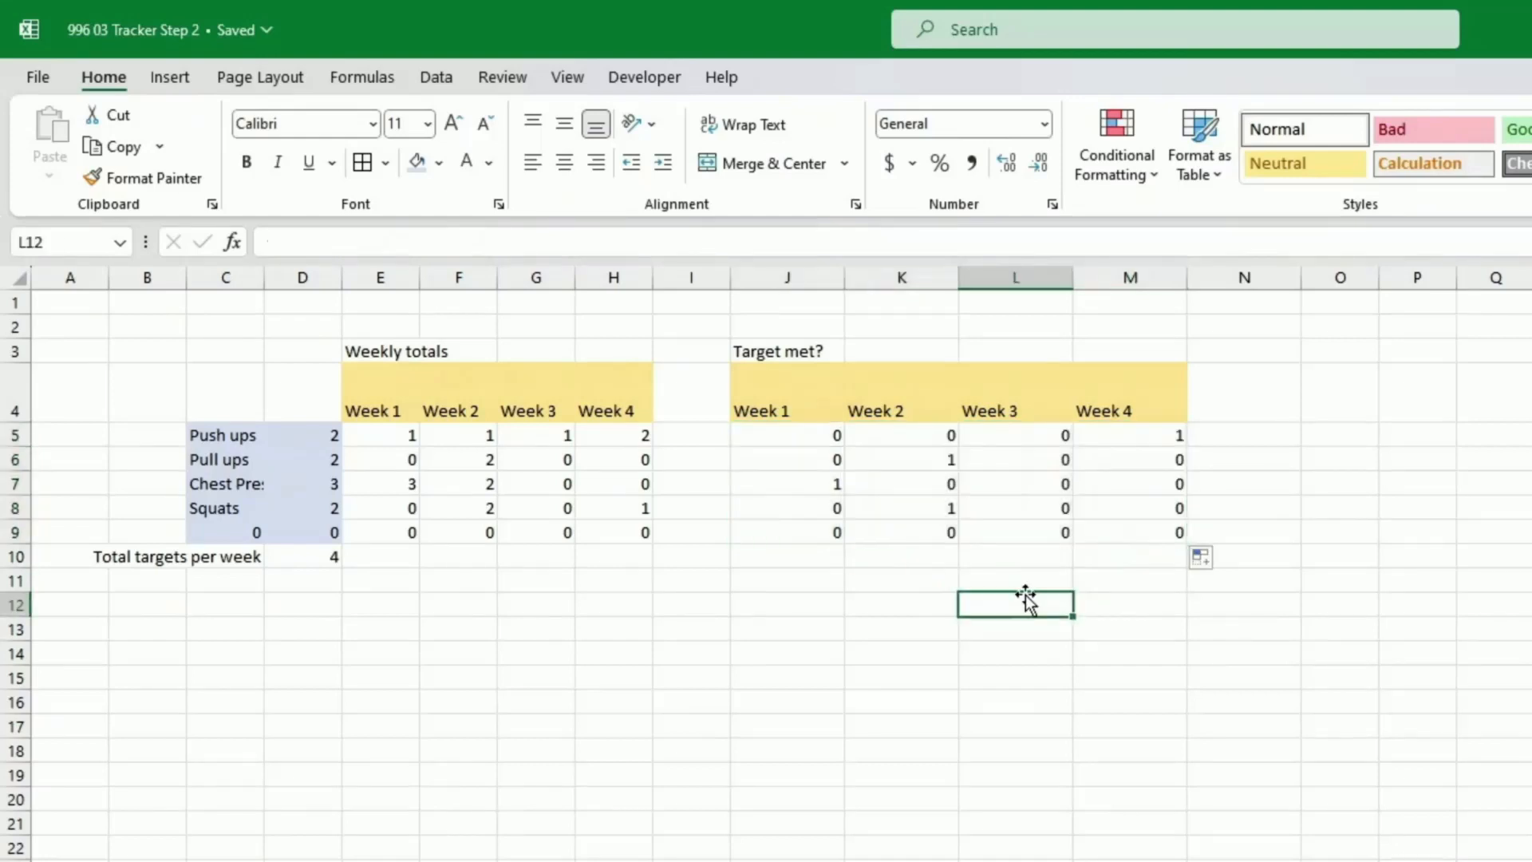
# Step: Total the Week 1 targets met in J10 with an AutoSum of J5:J9
pyautogui.click(800, 557)
pyautogui.hotkey('alt', '=')
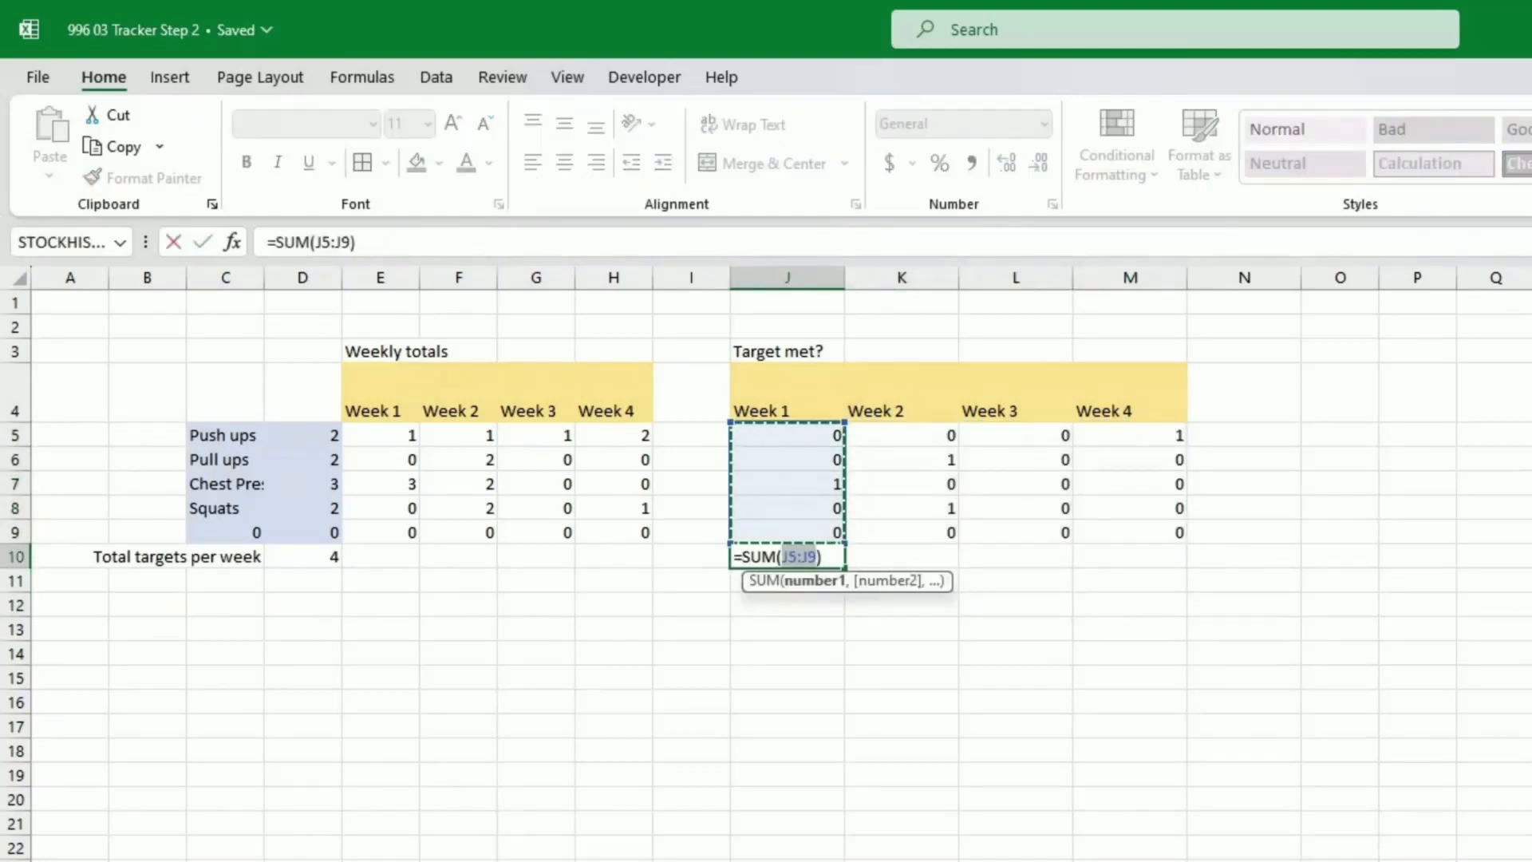
pyautogui.press('Return')
pyautogui.press('Up')
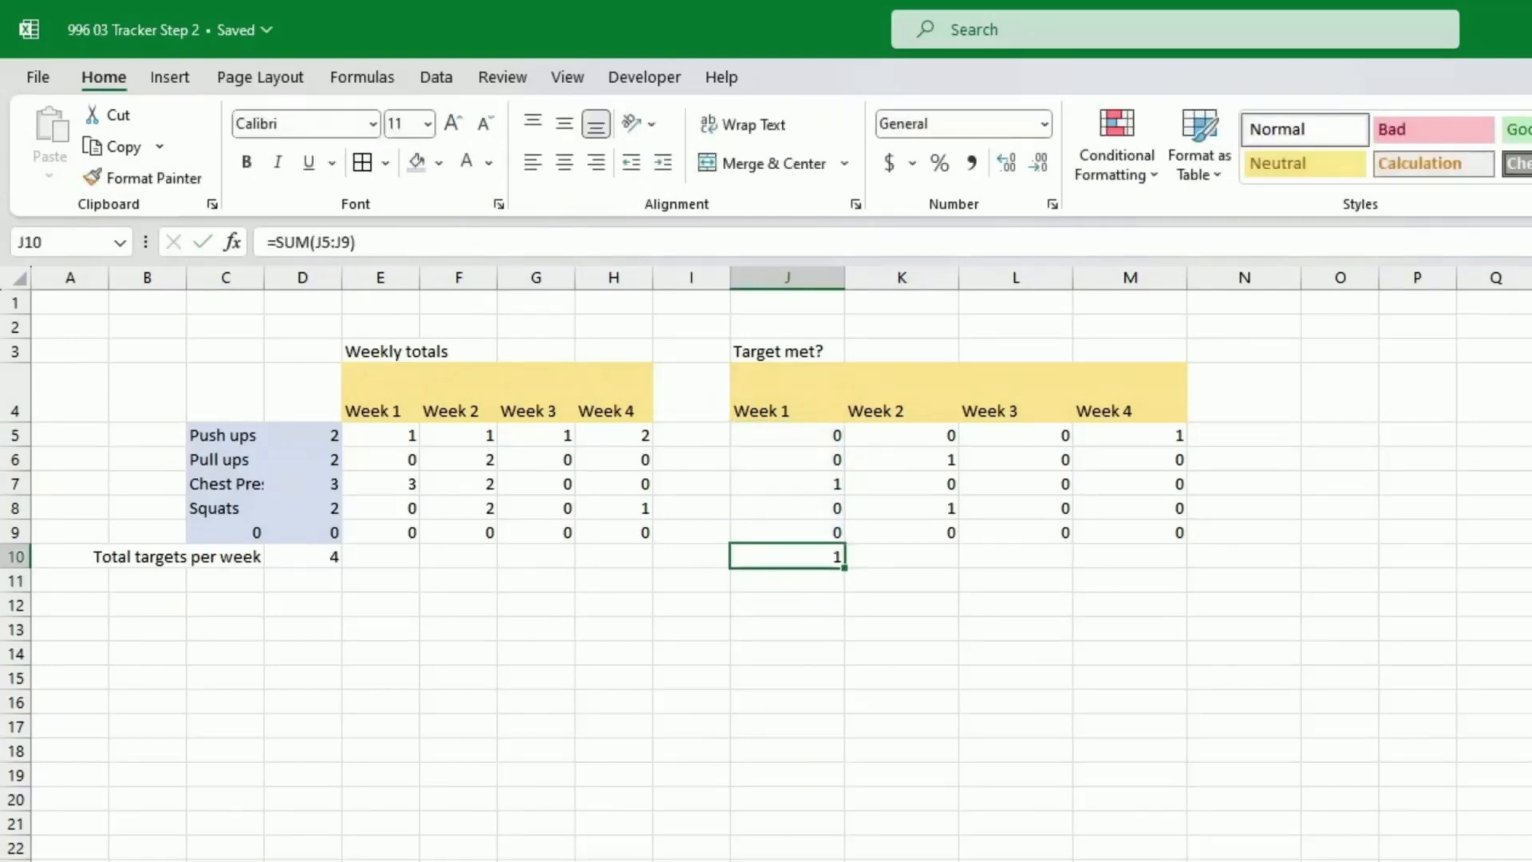
# Step: Copy the J10 total formula into K10, L10 and M10 for Weeks 2 to 4
pyautogui.hotkey('ctrl', 'c')
pyautogui.press('Right')
pyautogui.hotkey('ctrl', 'v')
pyautogui.press('Right')
pyautogui.hotkey('ctrl', 'v')
pyautogui.press('Right')
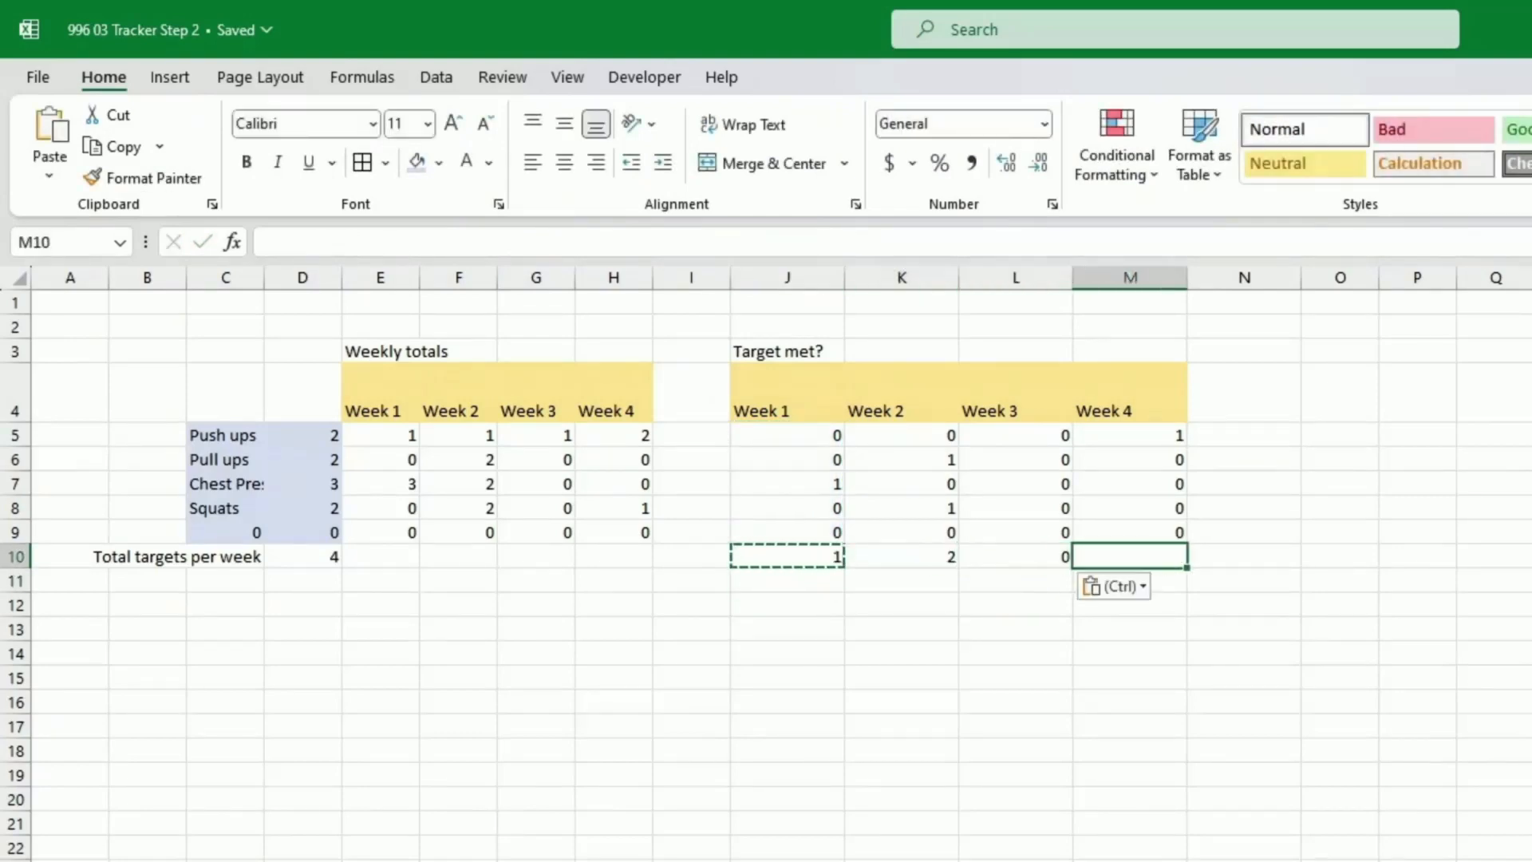
pyautogui.hotkey('ctrl', 'v')
# Step: Enter the row labels Possible target completion in N5 and Targets met in N6
pyautogui.click(1274, 433)
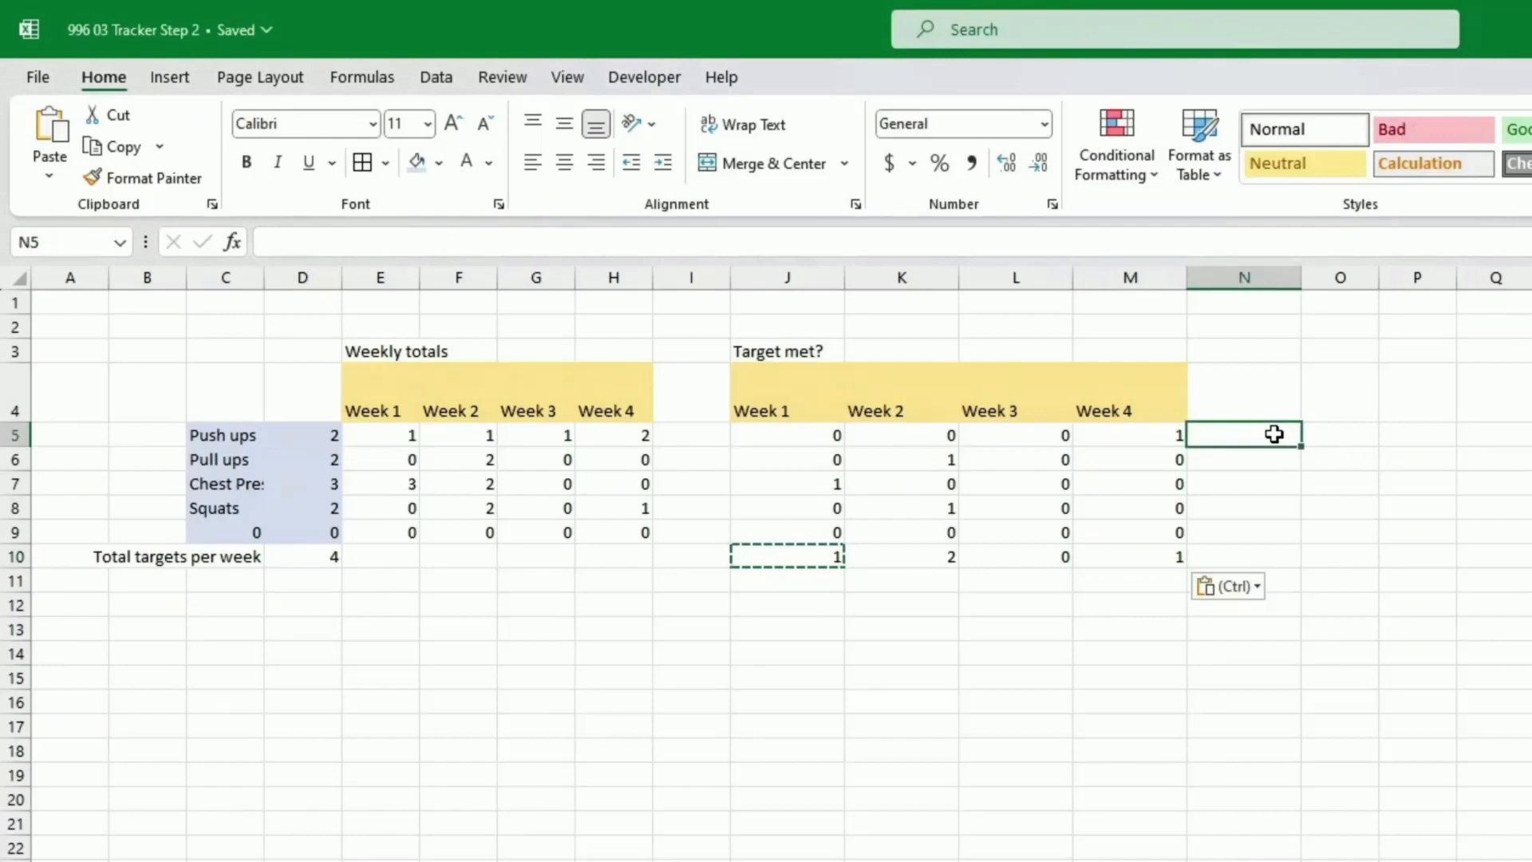
pyautogui.write('Possi')
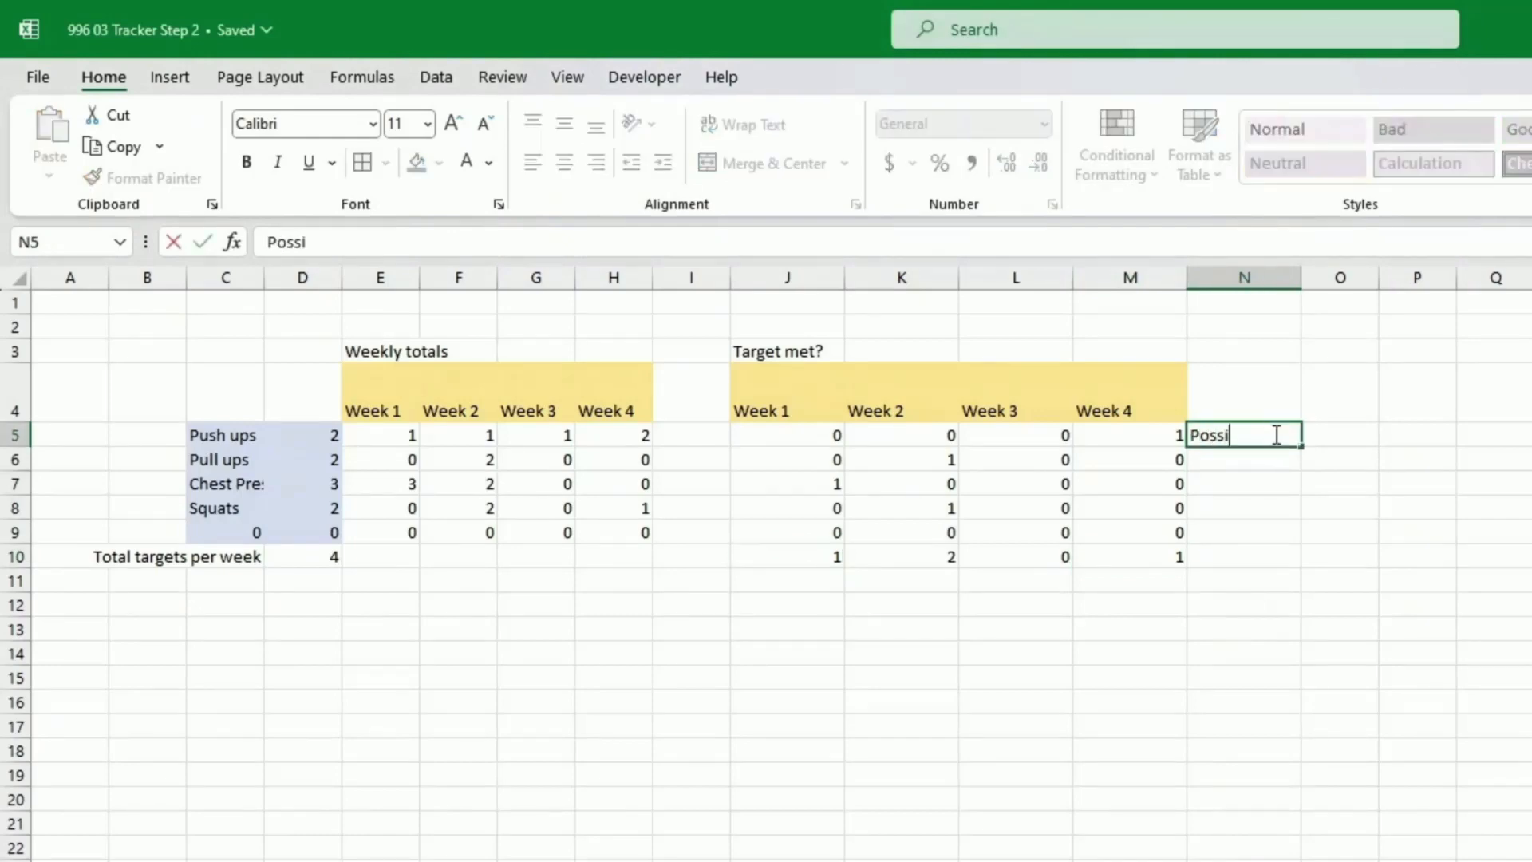
pyautogui.write('ble targe')
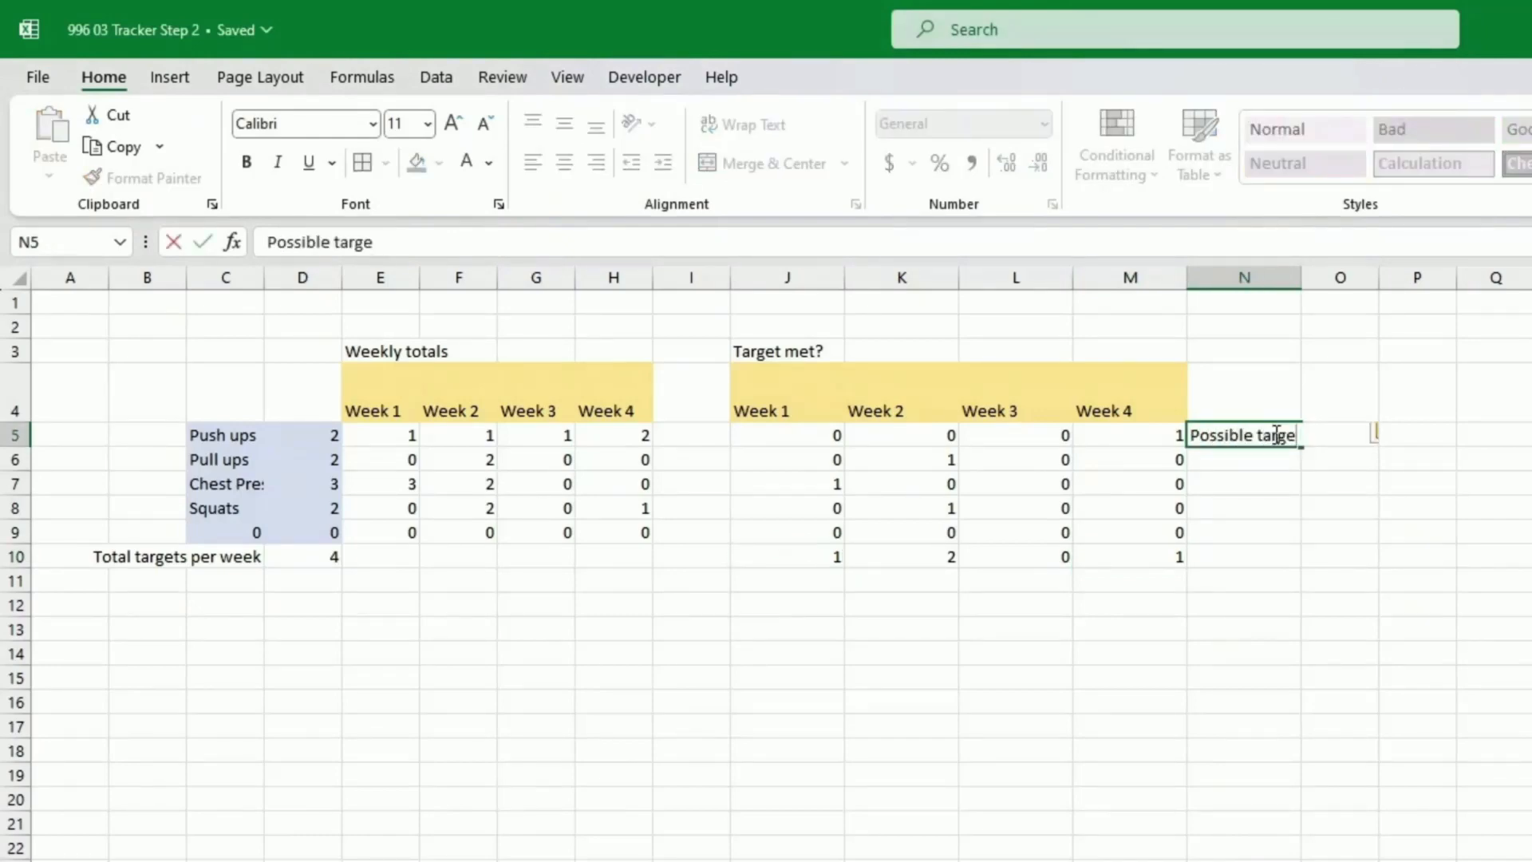
pyautogui.write('t completion')
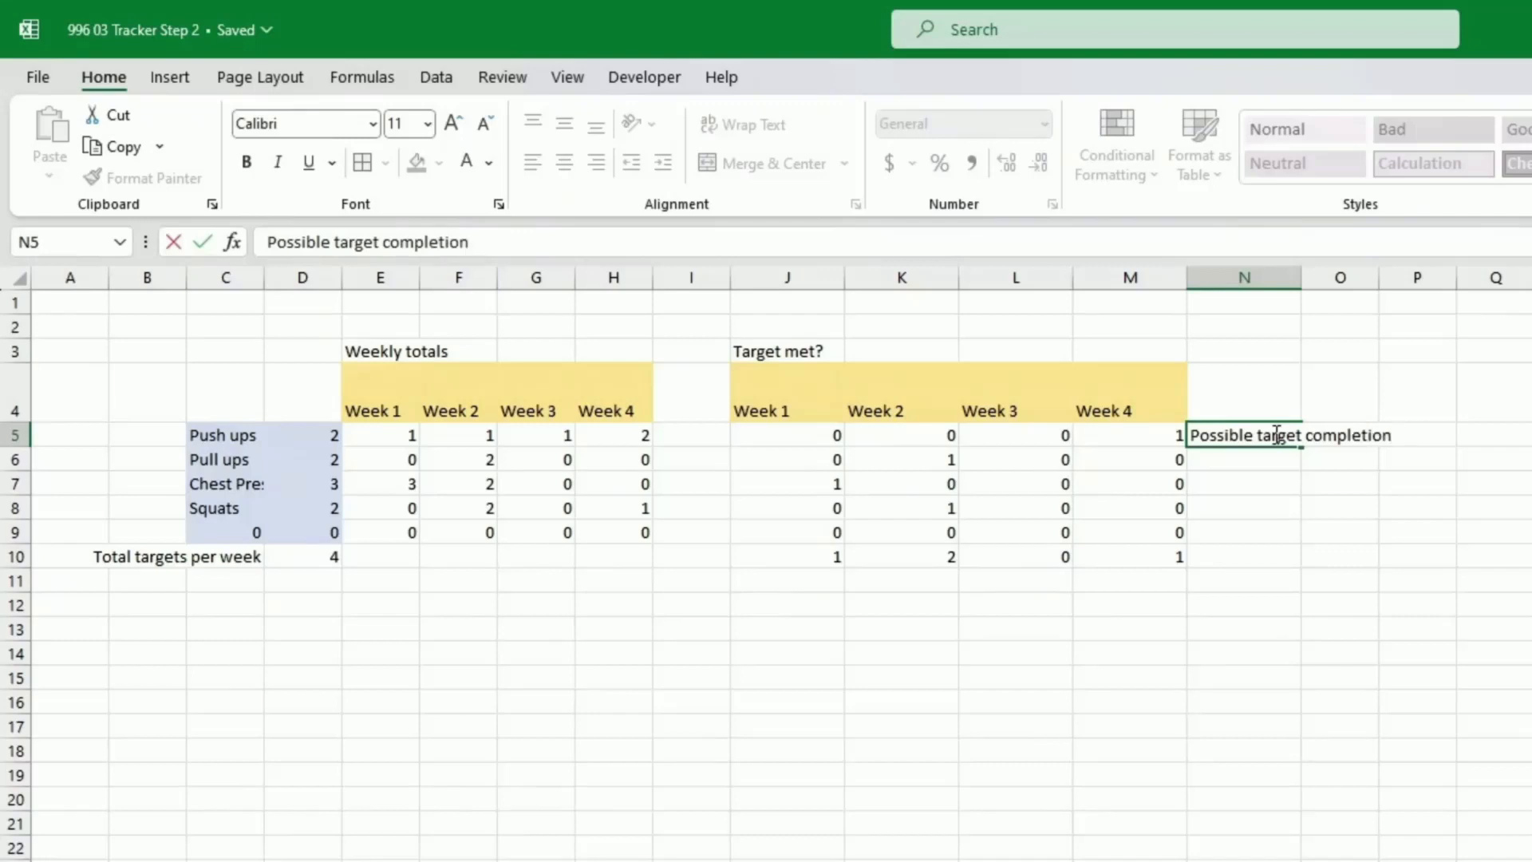
pyautogui.press('Return')
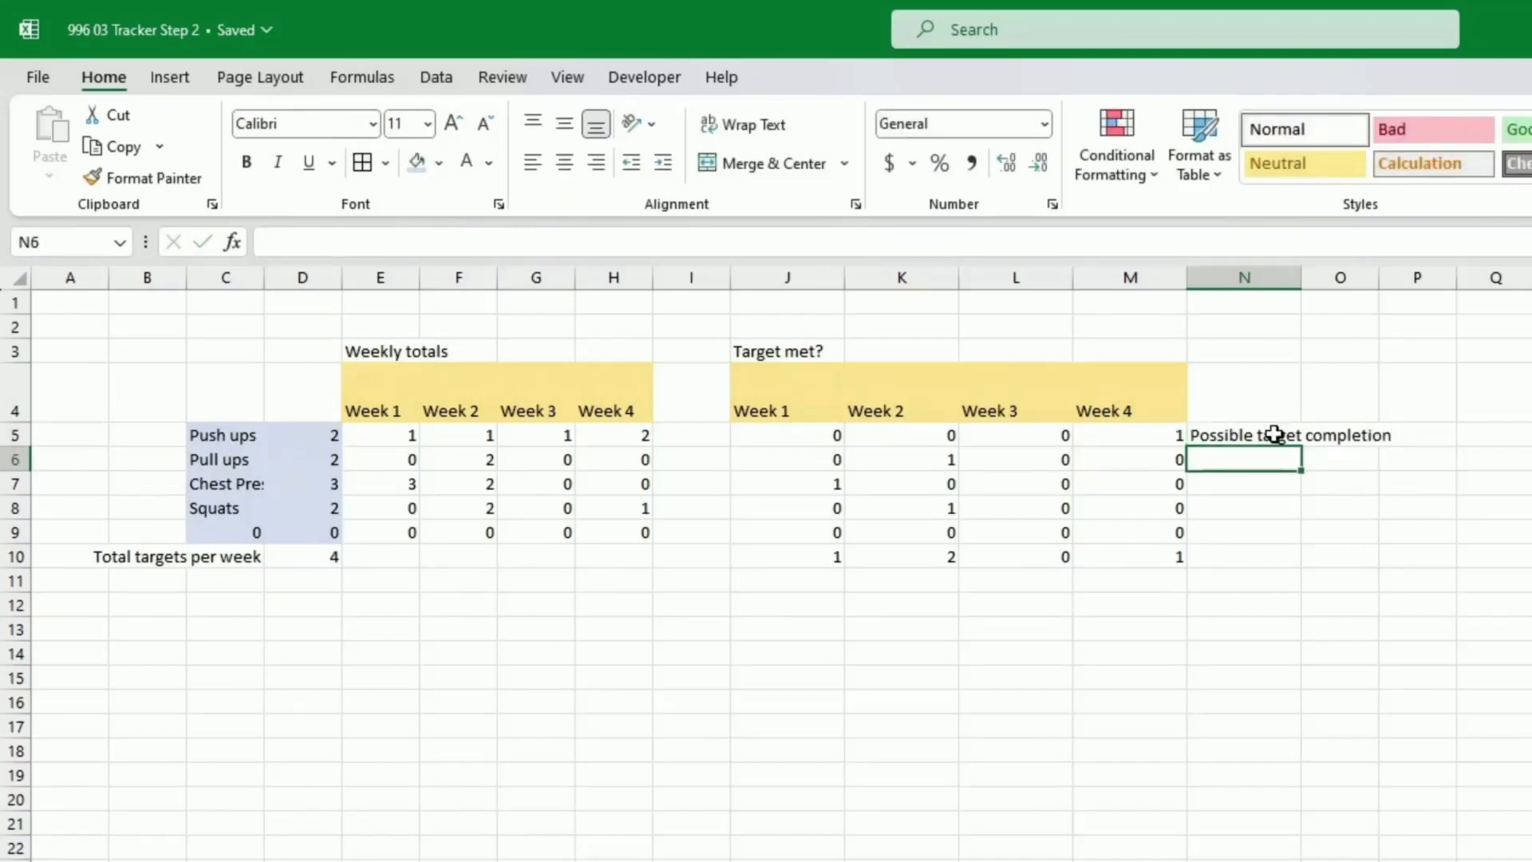
pyautogui.write('Targets met')
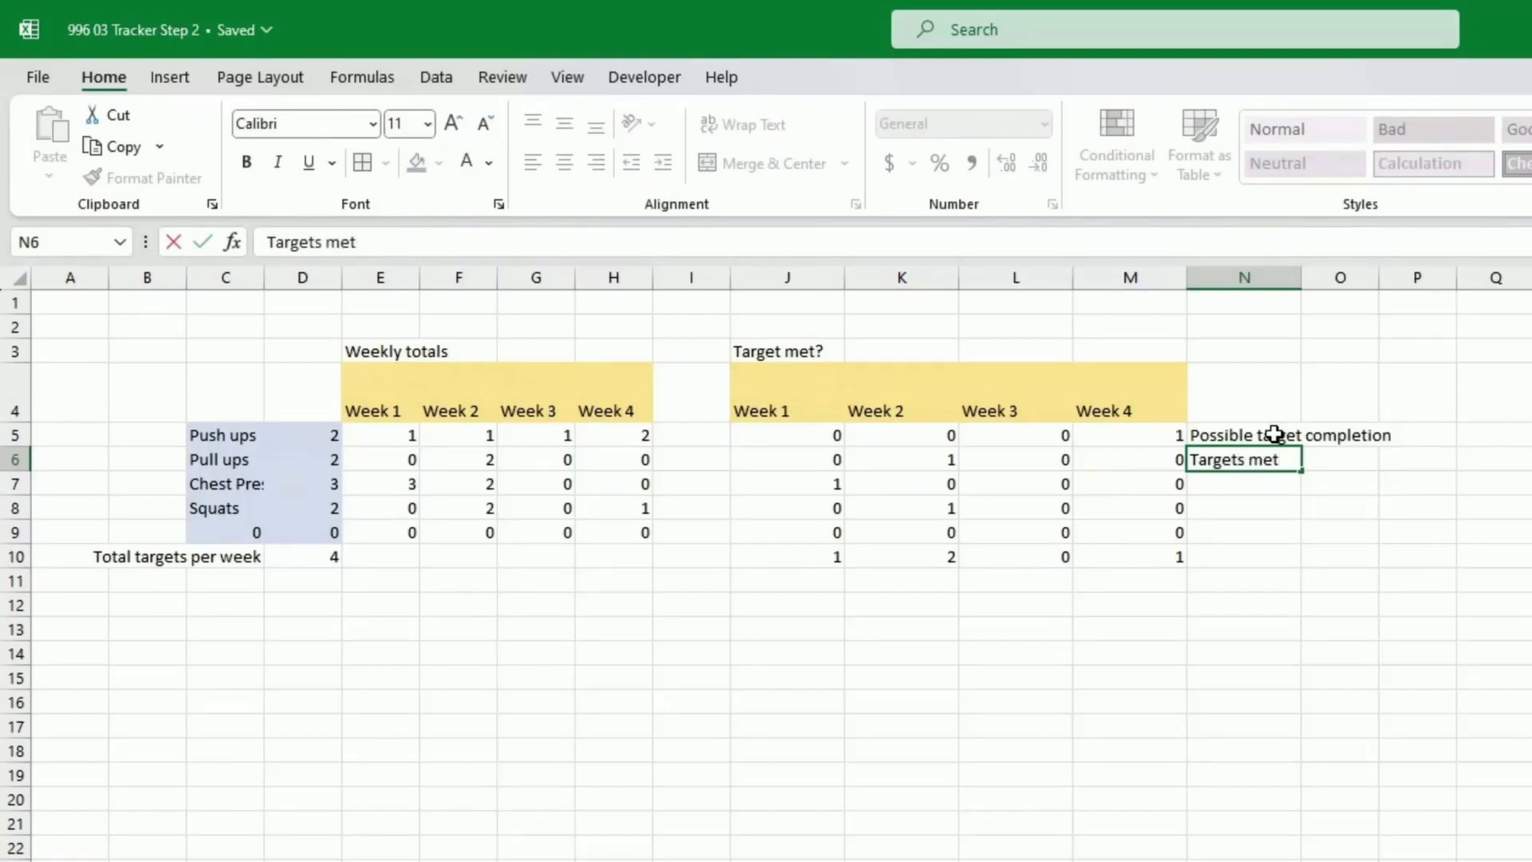
pyautogui.press('Return')
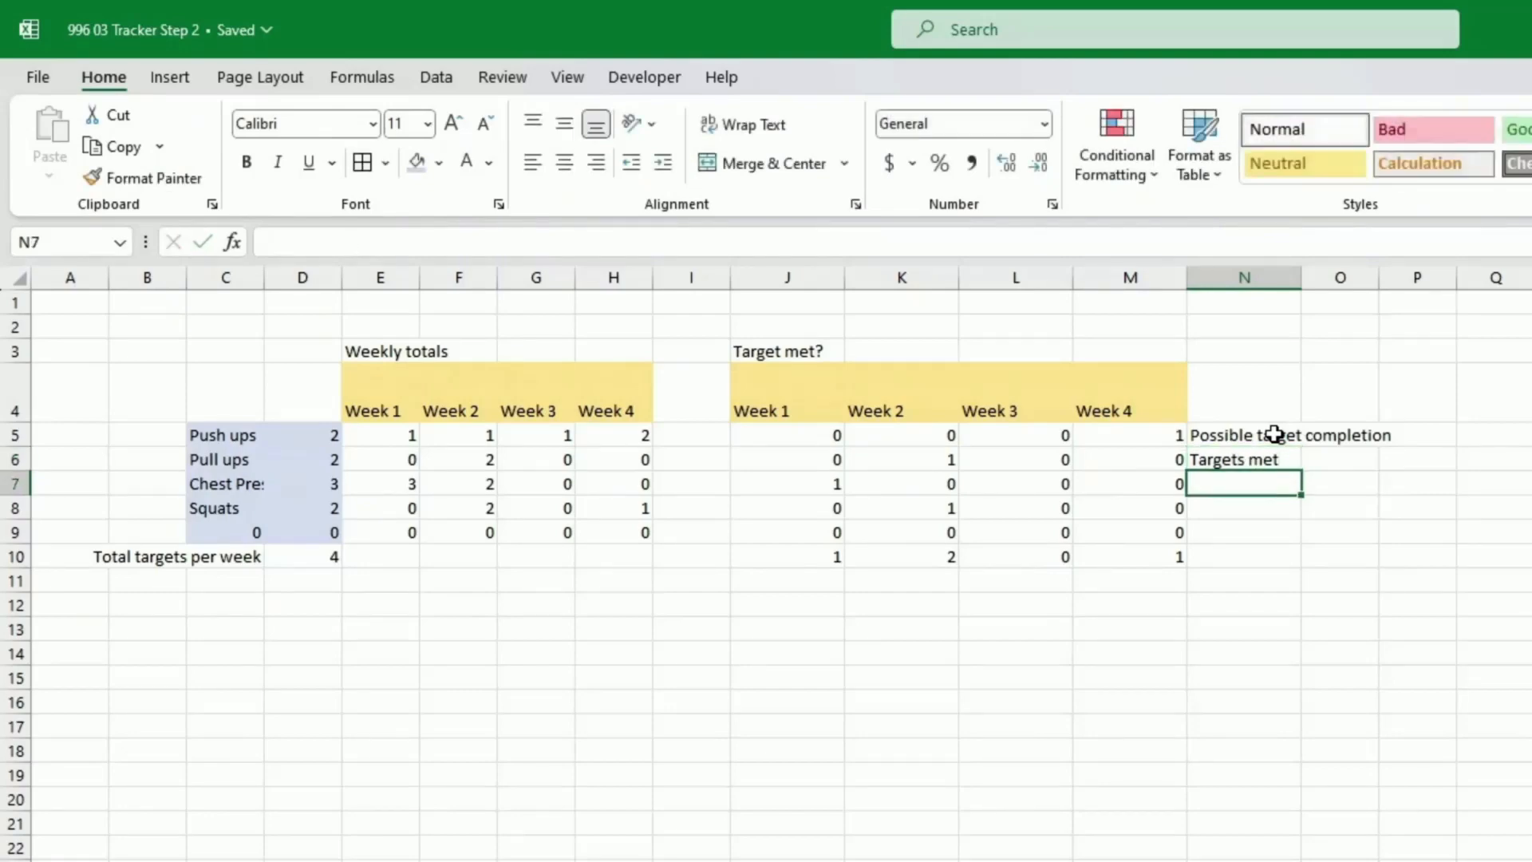
# Step: Enter the row labels Completion % in N7 and Remainder (for chart) in N8
pyautogui.write('Completion')
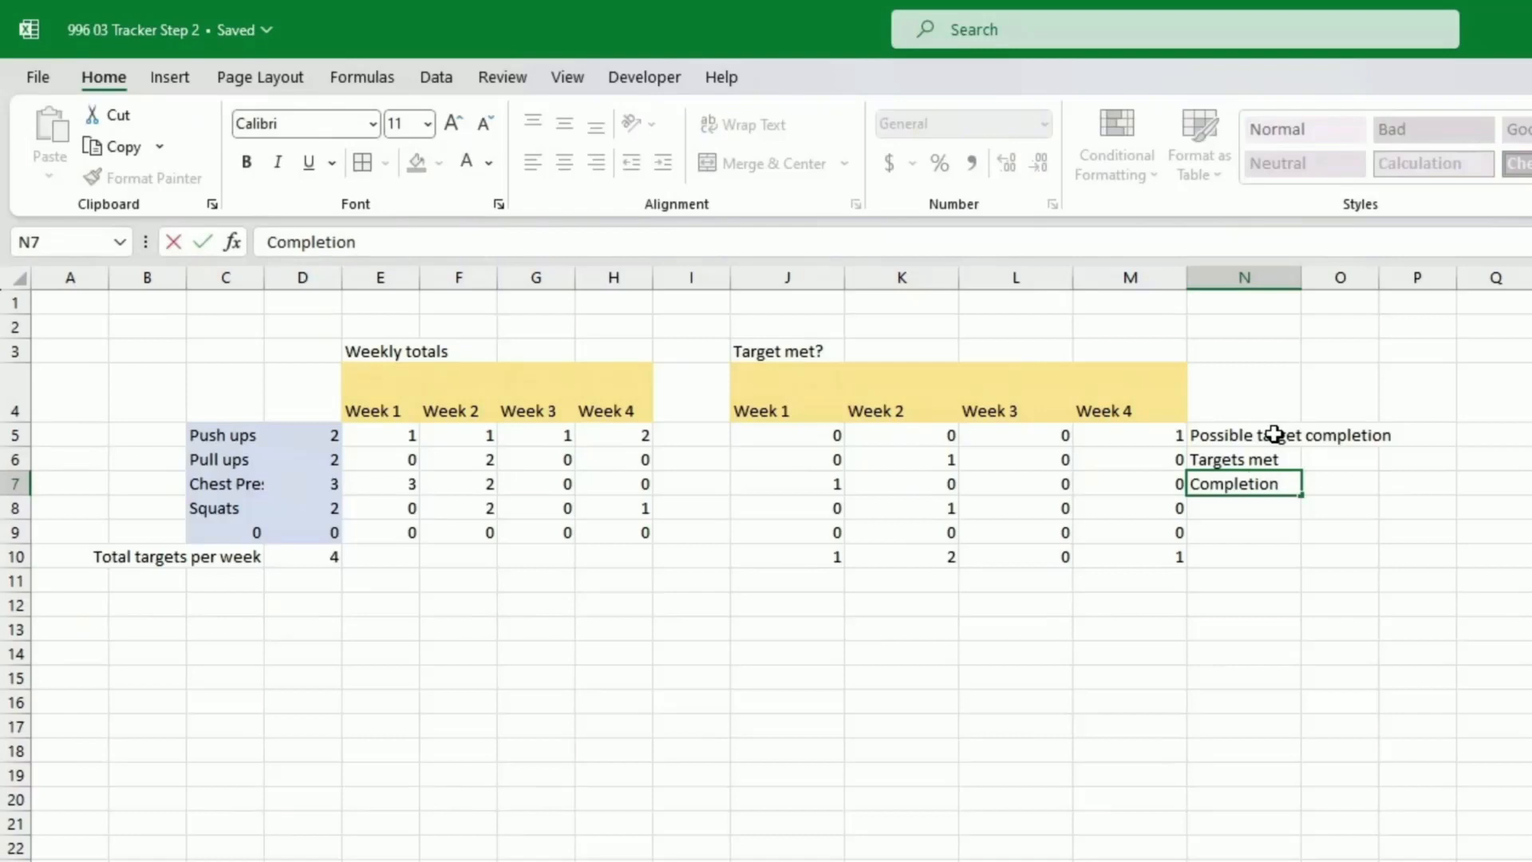
pyautogui.write(' %')
pyautogui.press('Return')
pyautogui.write('Re')
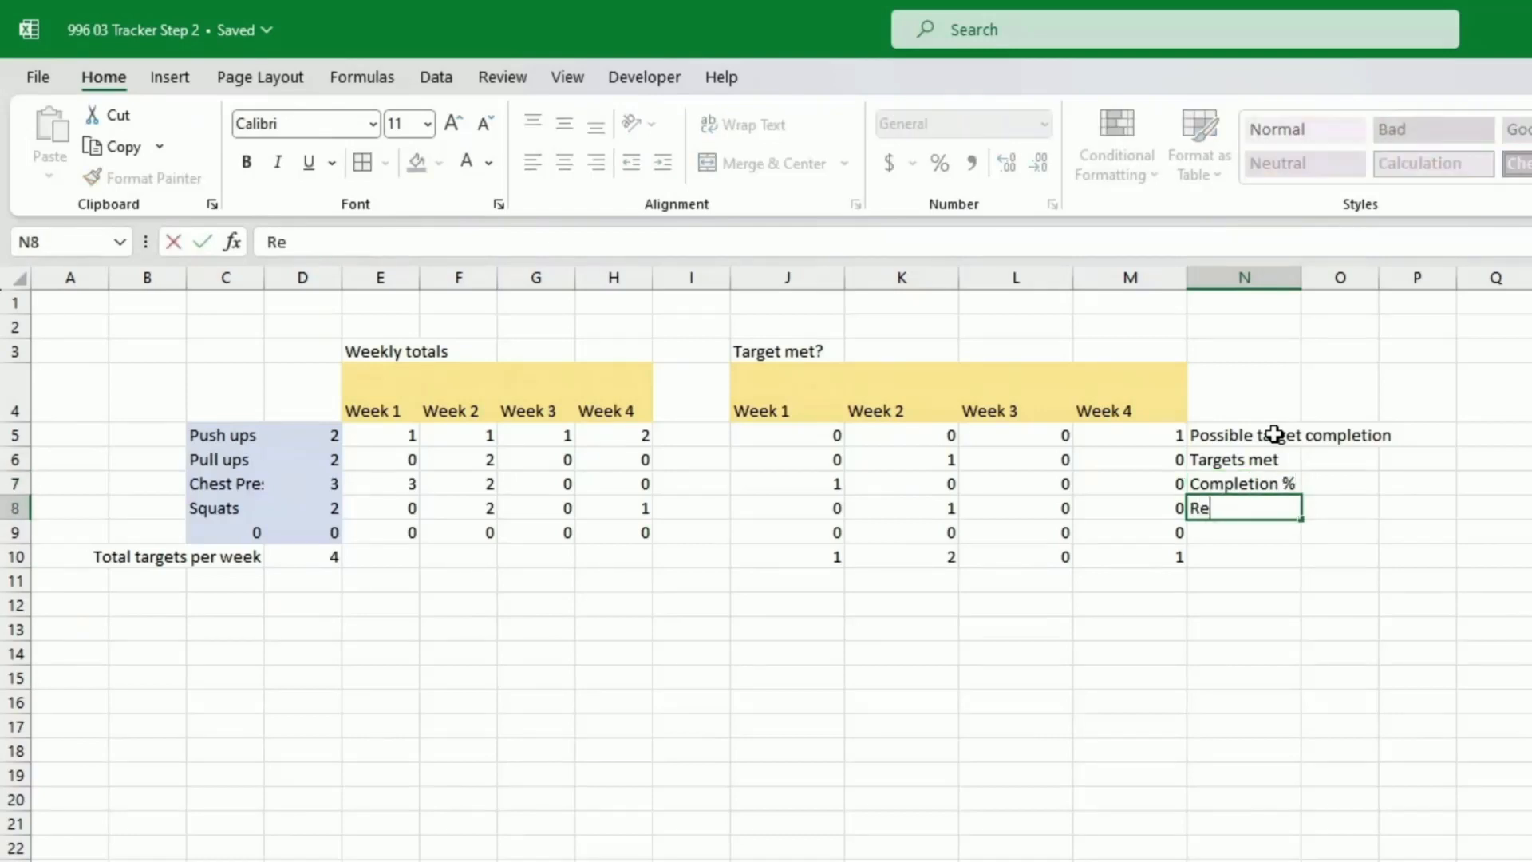
pyautogui.write('mainder (for')
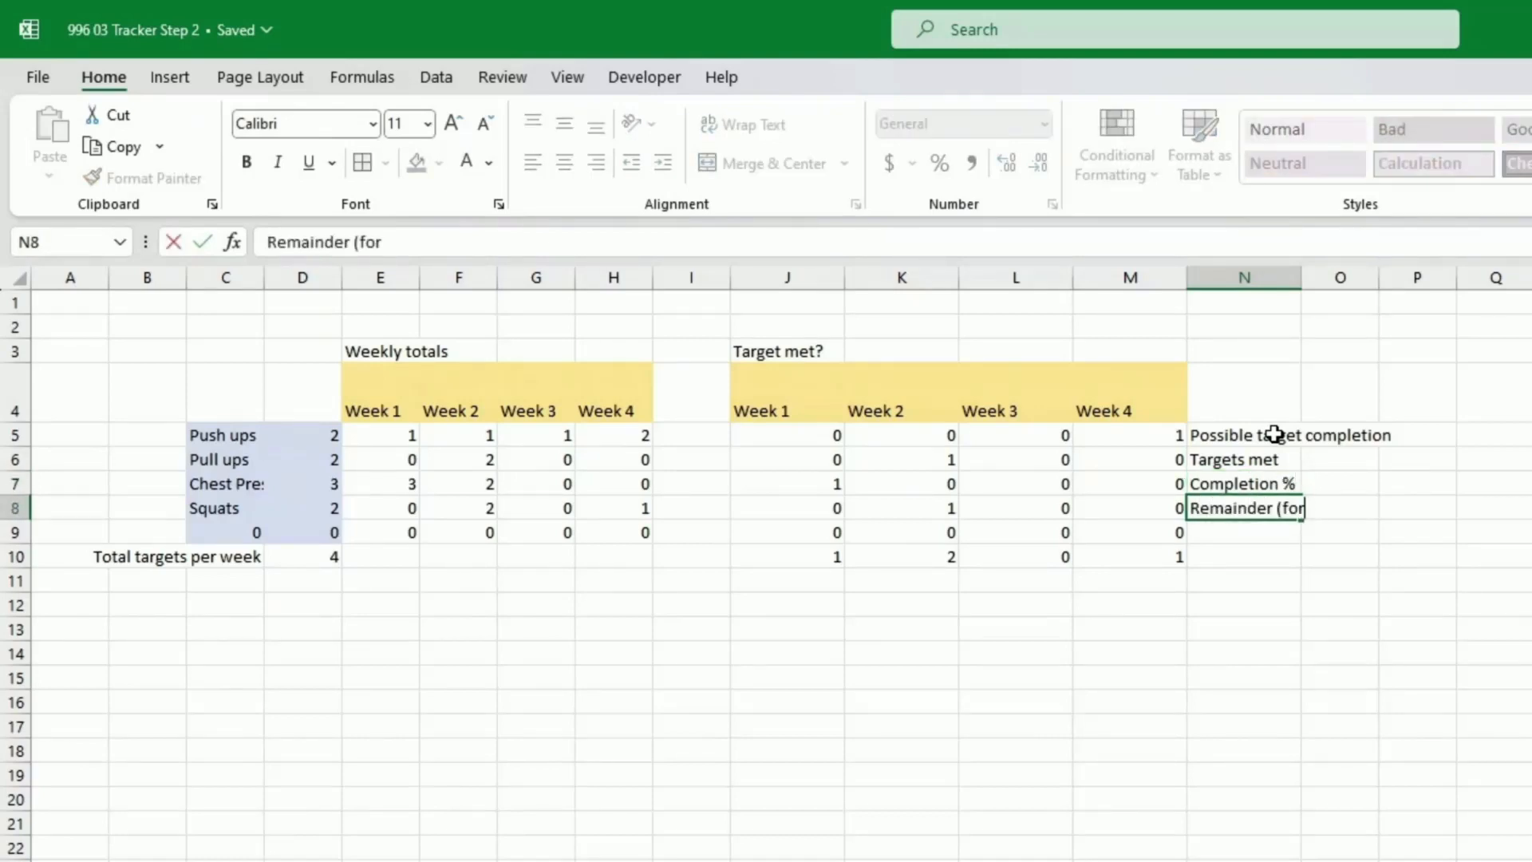
pyautogui.write(' chart)')
pyautogui.press('Return')
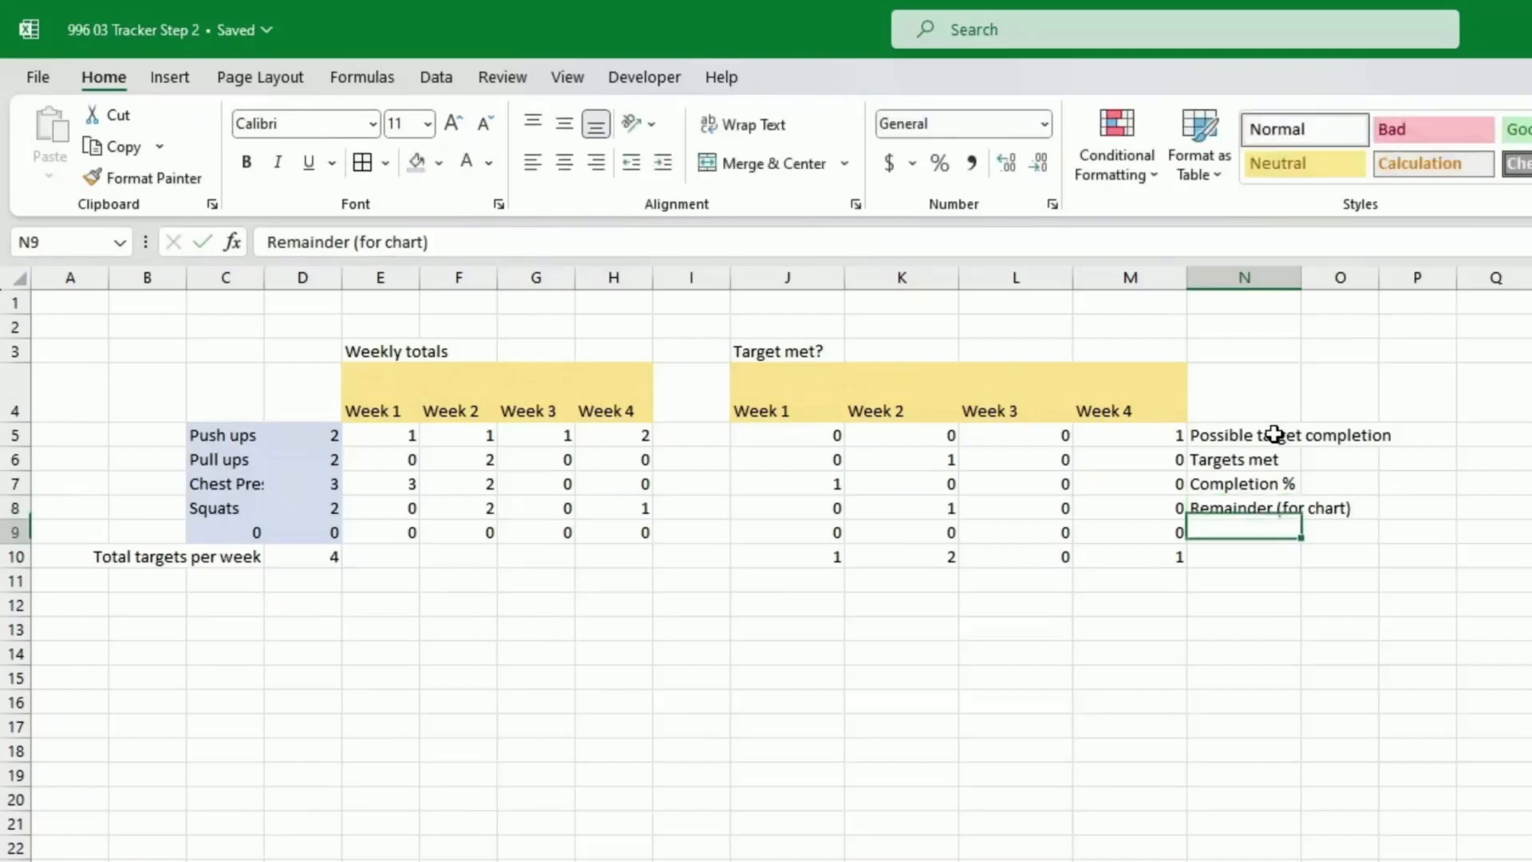
# Step: Enter the label Succes rate in N9 and widen column N to fit its labels
pyautogui.write('Succes r')
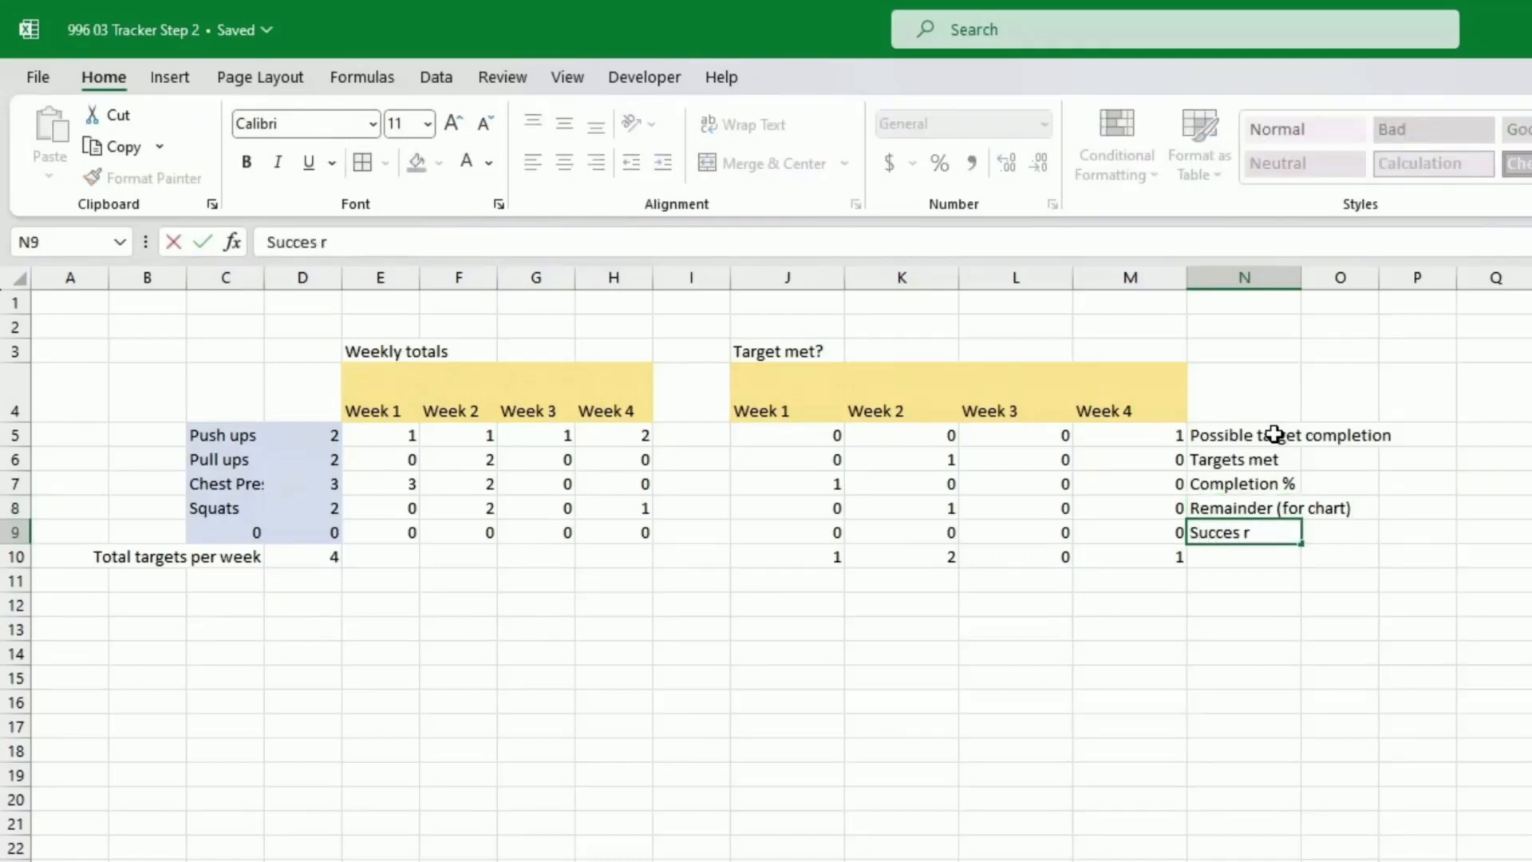
pyautogui.write('ate')
pyautogui.press('Return')
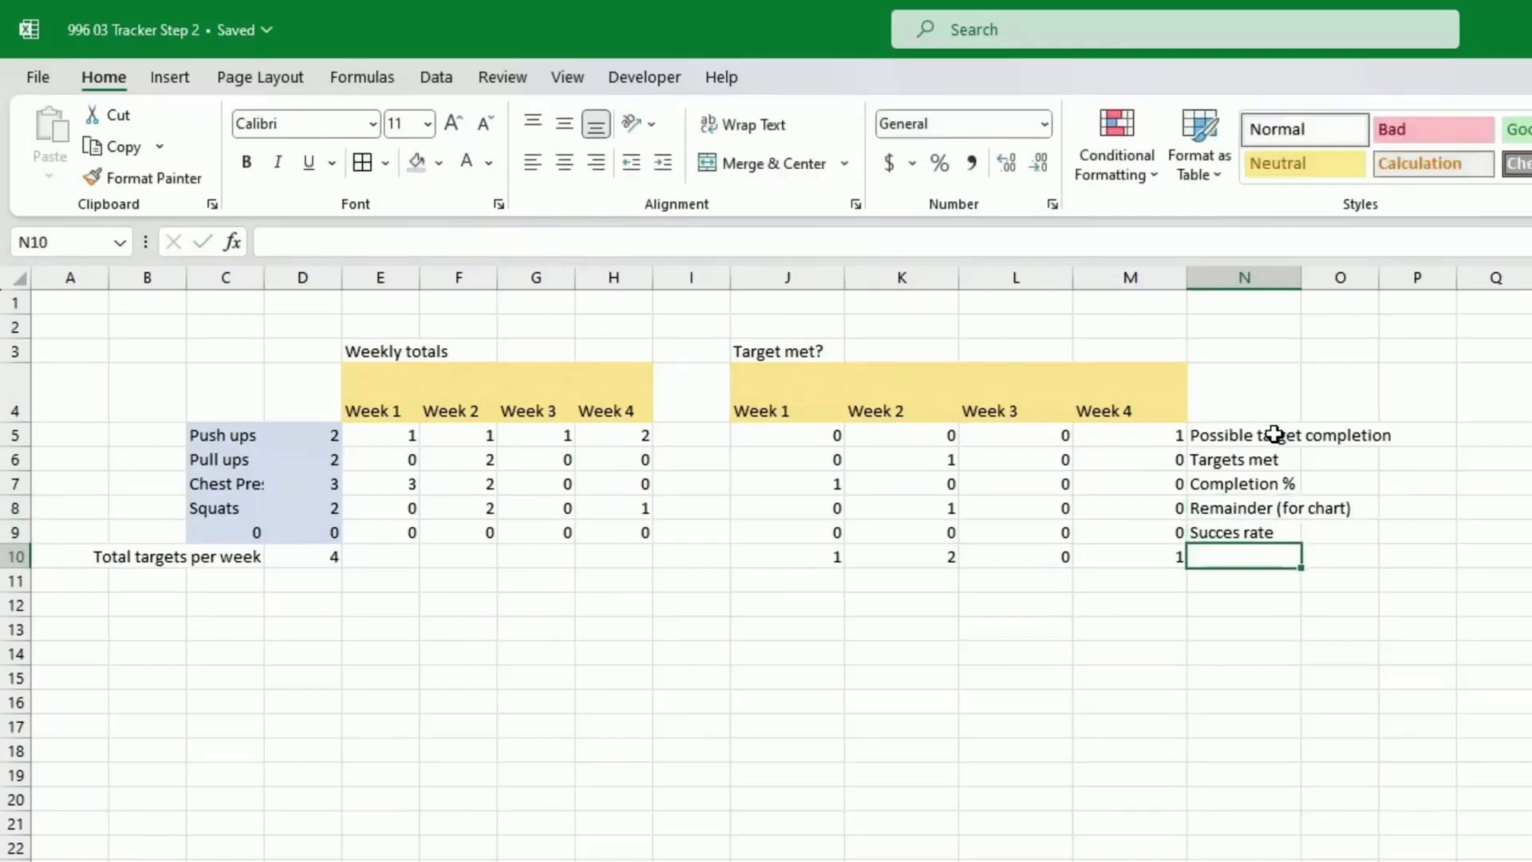
pyautogui.moveTo(1301, 279); pyautogui.dragTo(1361, 293)
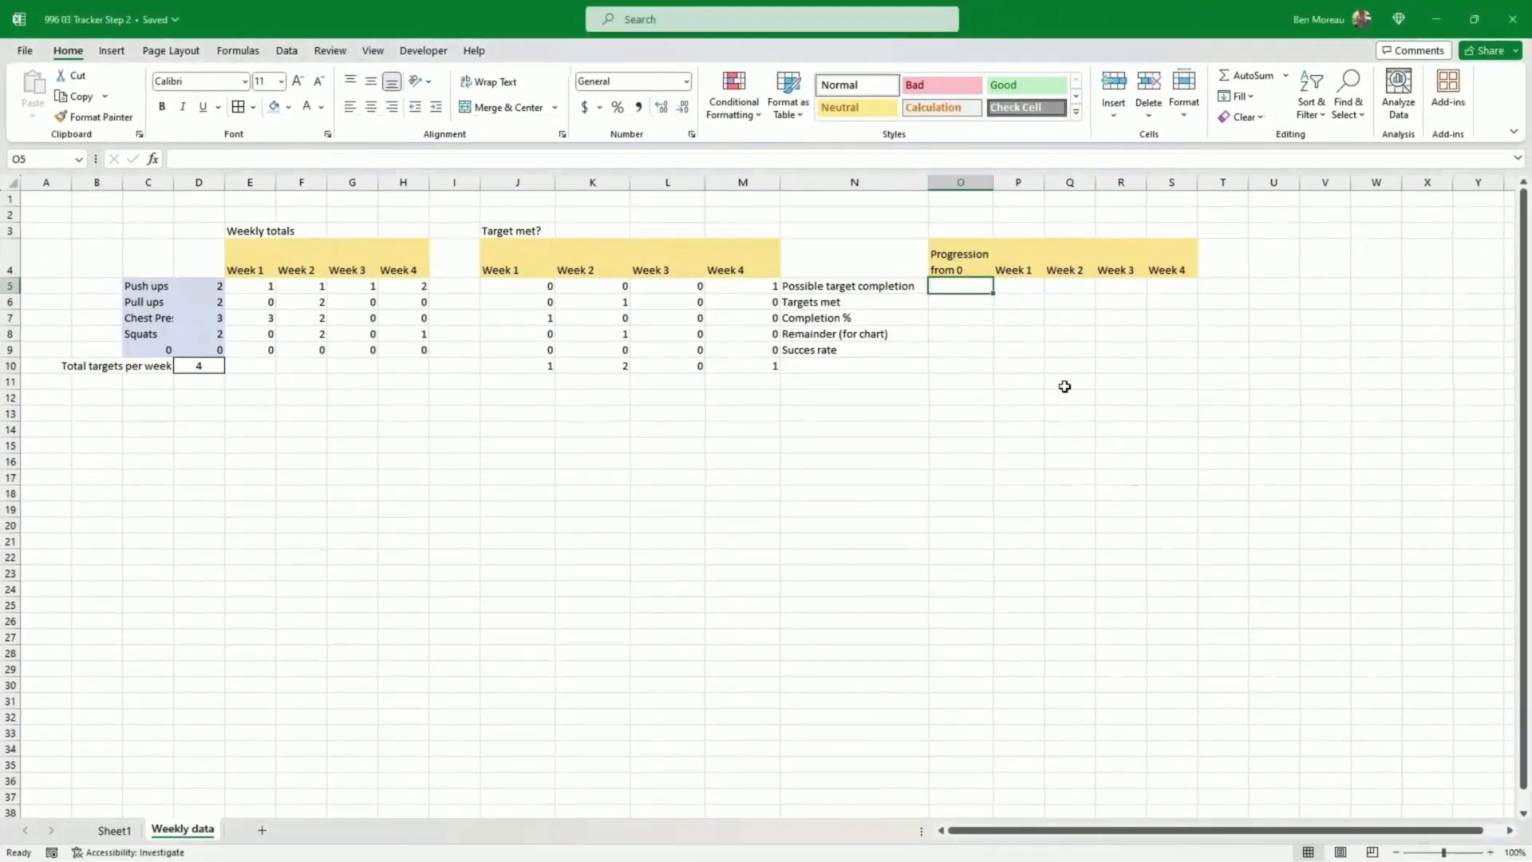
# Step: Enter 0 in O5 as the starting possible target completion, and fill the cumulative formula =O5+$D$10 from P5 through S5
pyautogui.write('0')
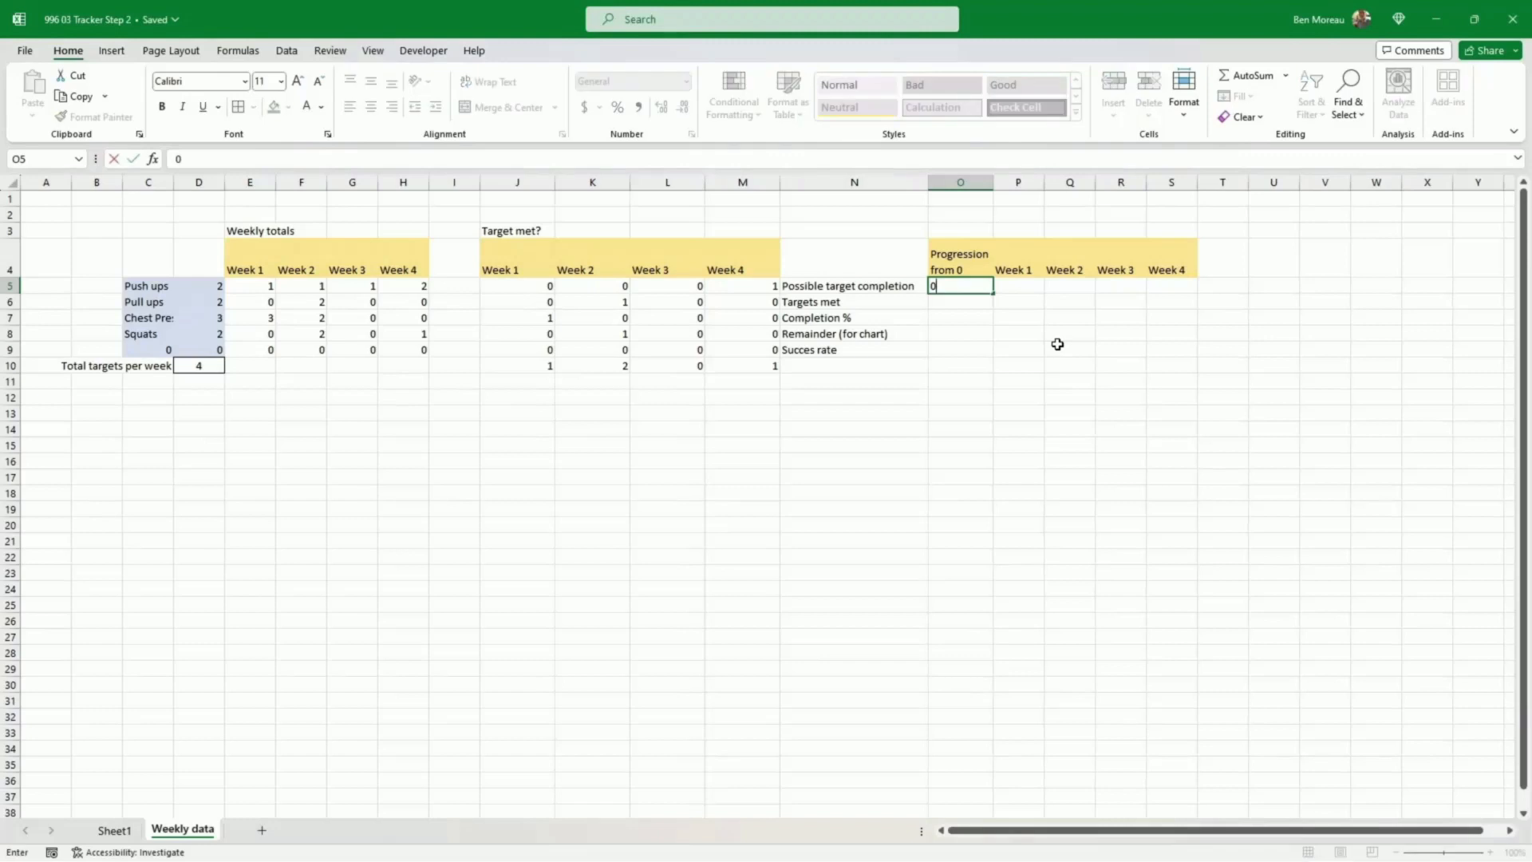
pyautogui.press('Tab')
pyautogui.write('=')
pyautogui.press('Left')
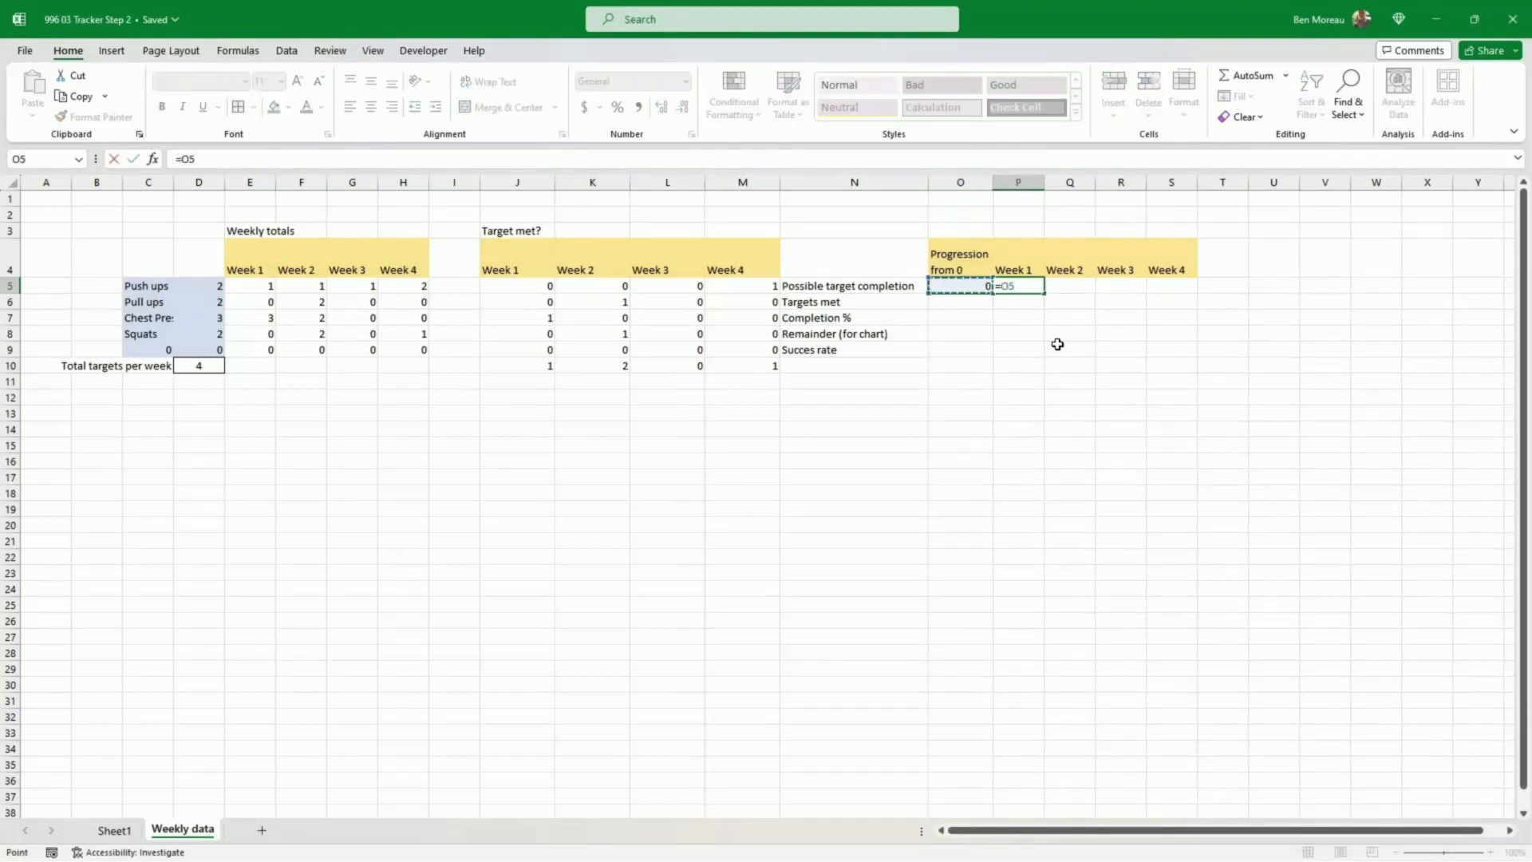
pyautogui.write('+')
pyautogui.click(213, 364)
pyautogui.press('F4')
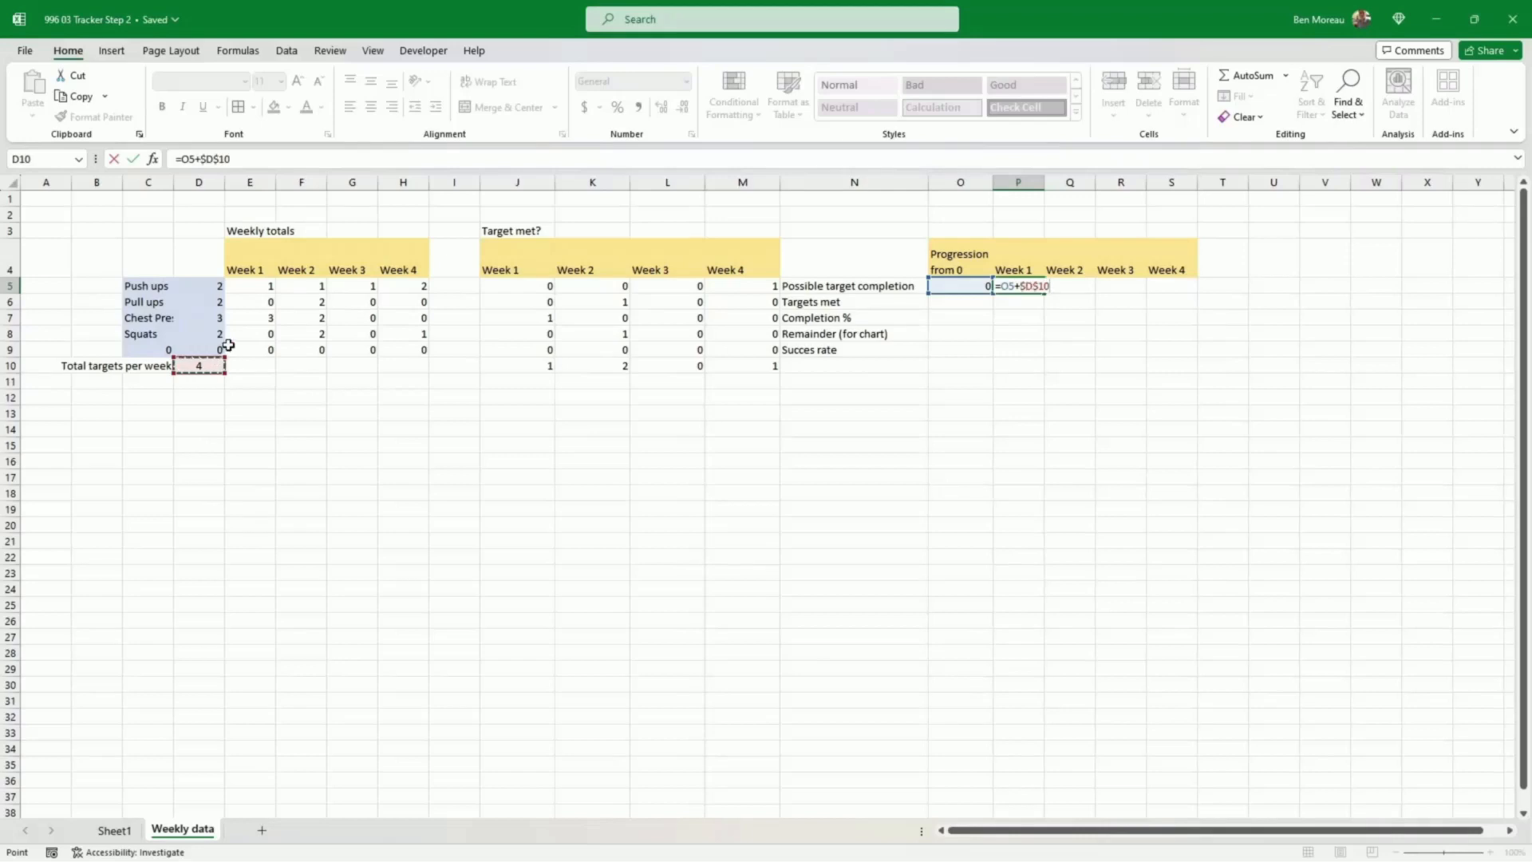
pyautogui.press('Return')
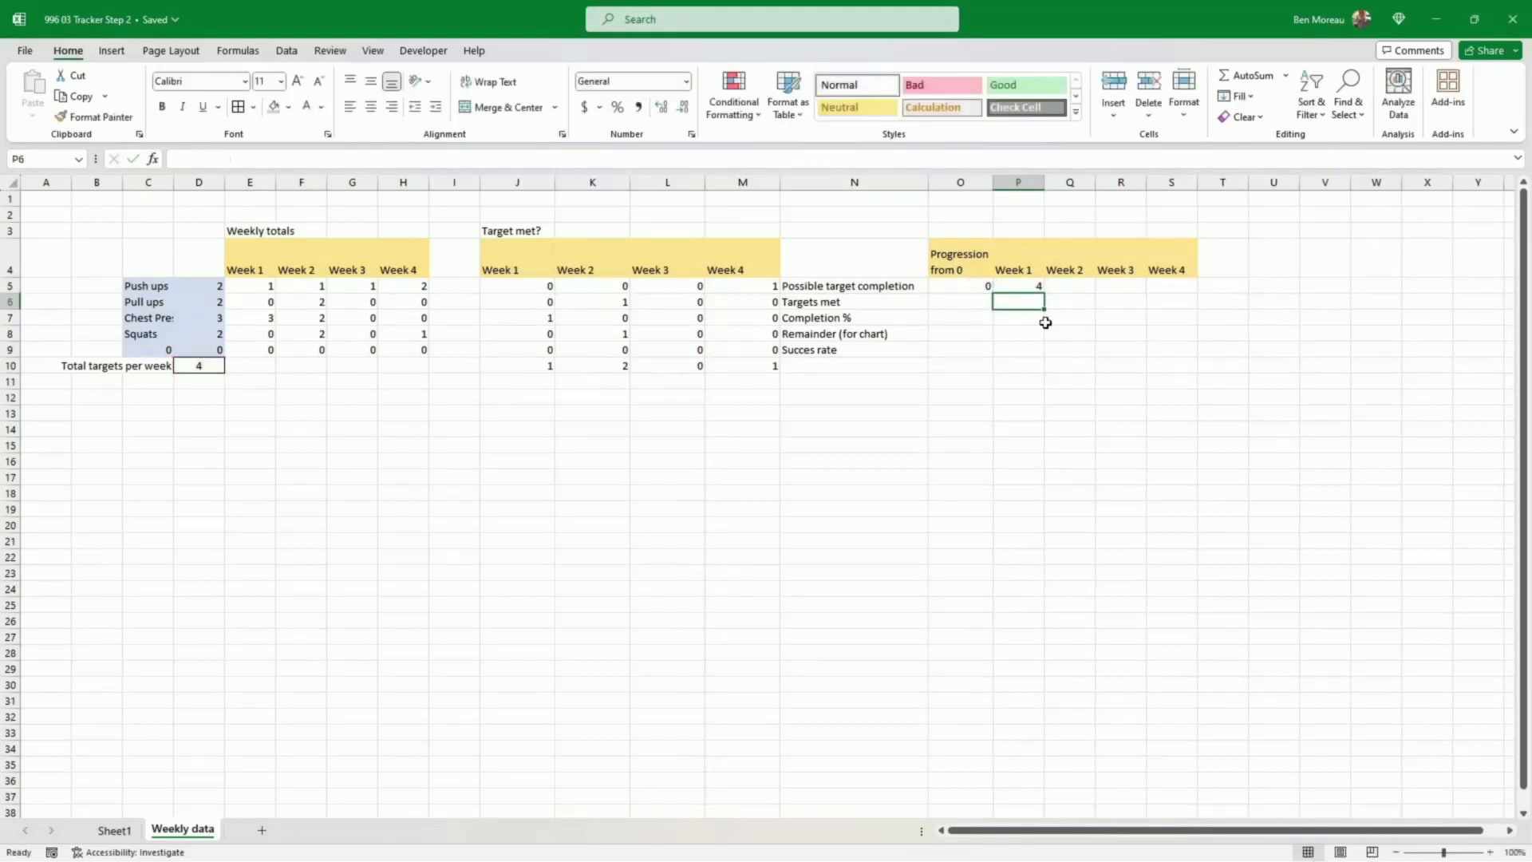
pyautogui.click(1035, 285)
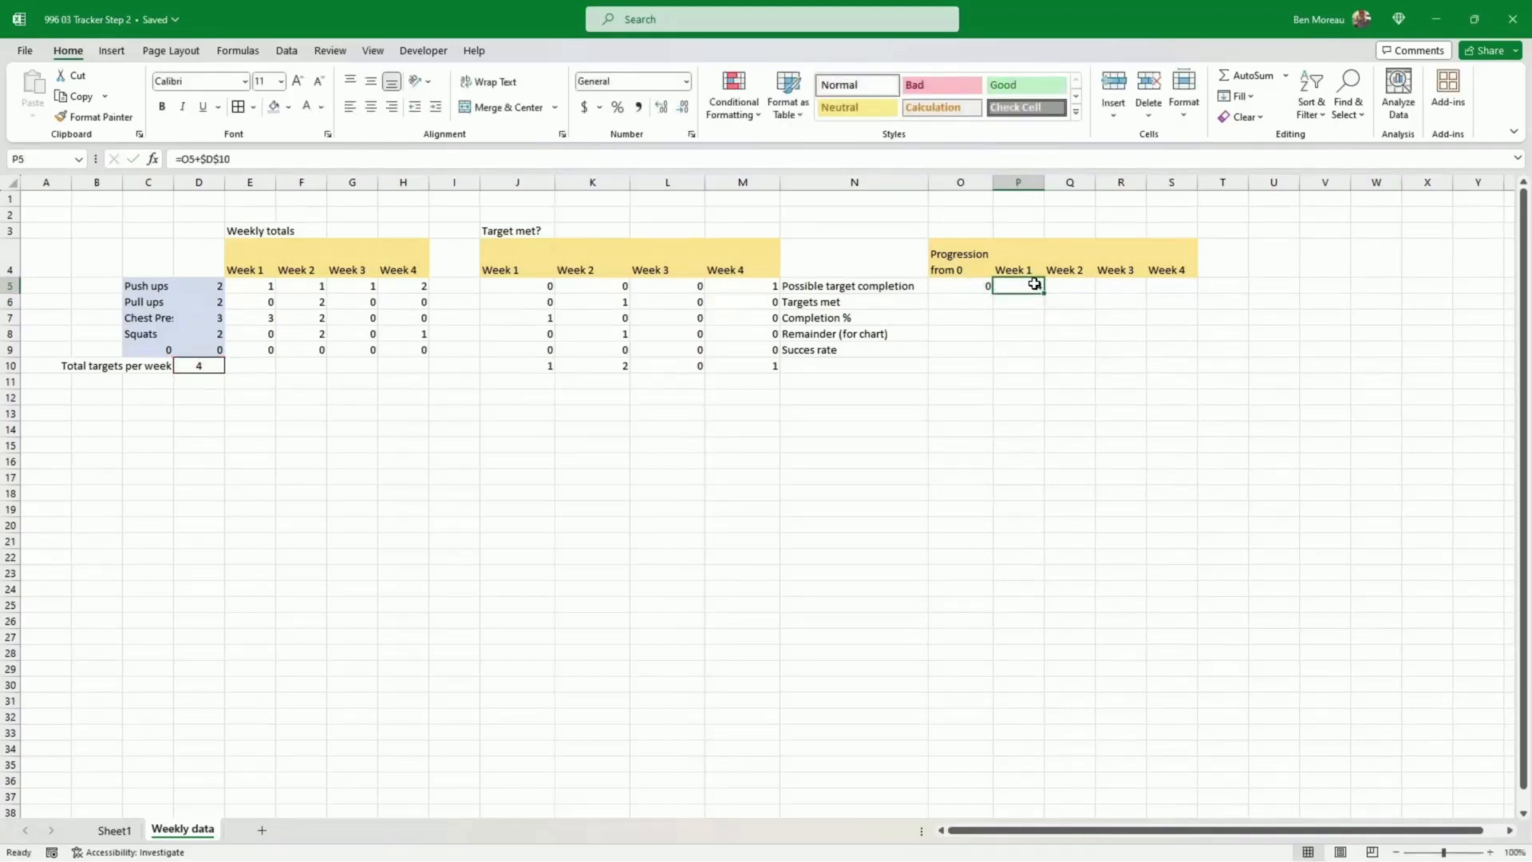
pyautogui.moveTo(1046, 296); pyautogui.dragTo(1193, 289)
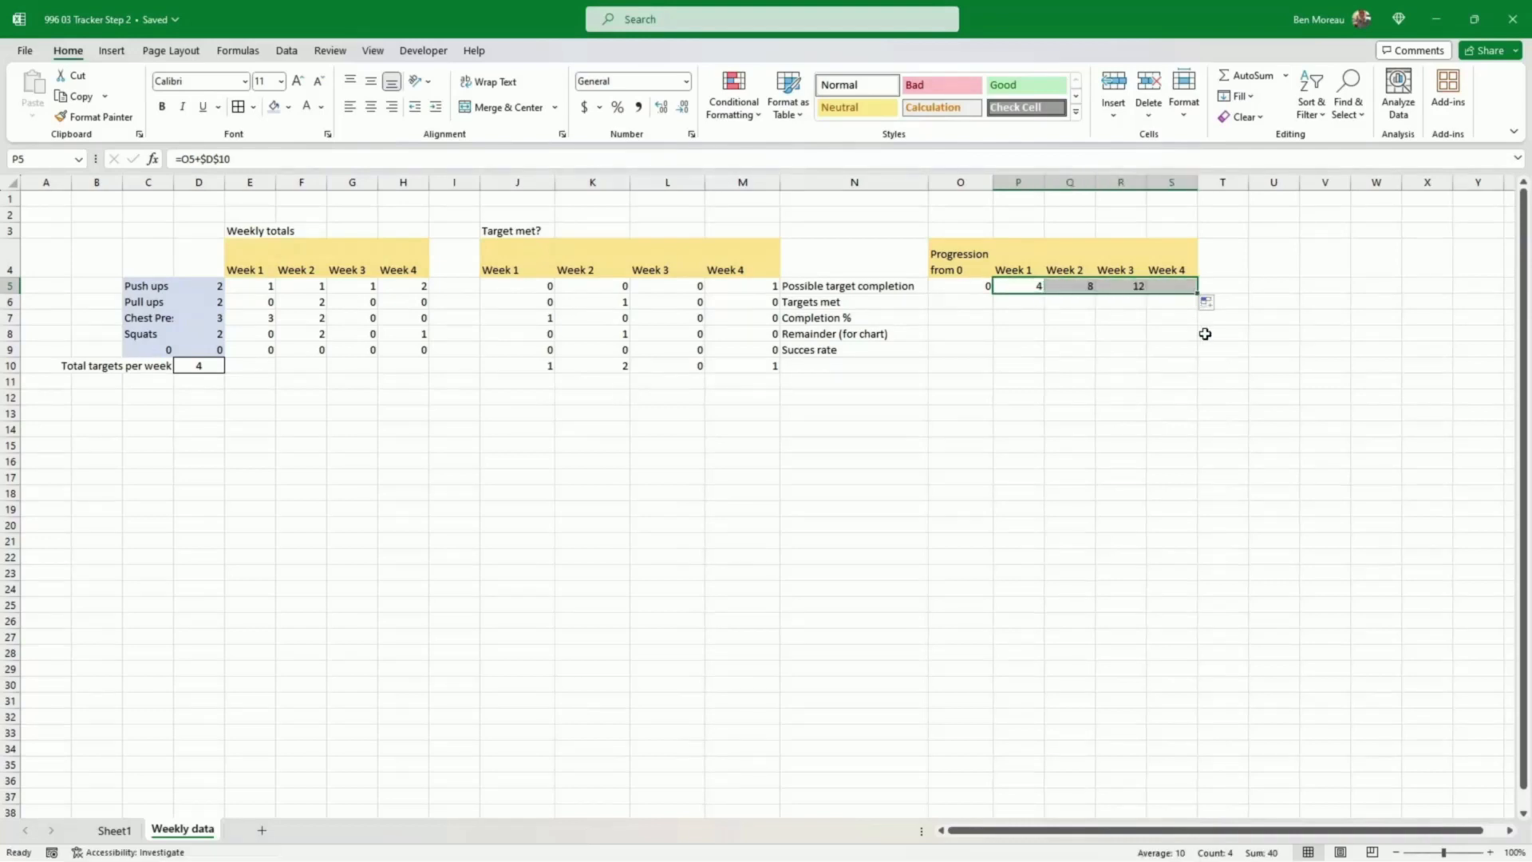
# Step: Enter 0 in O6 as the starting targets met, and fill the cumulative formula =O6+J10 from P6 through S6
pyautogui.click(968, 298)
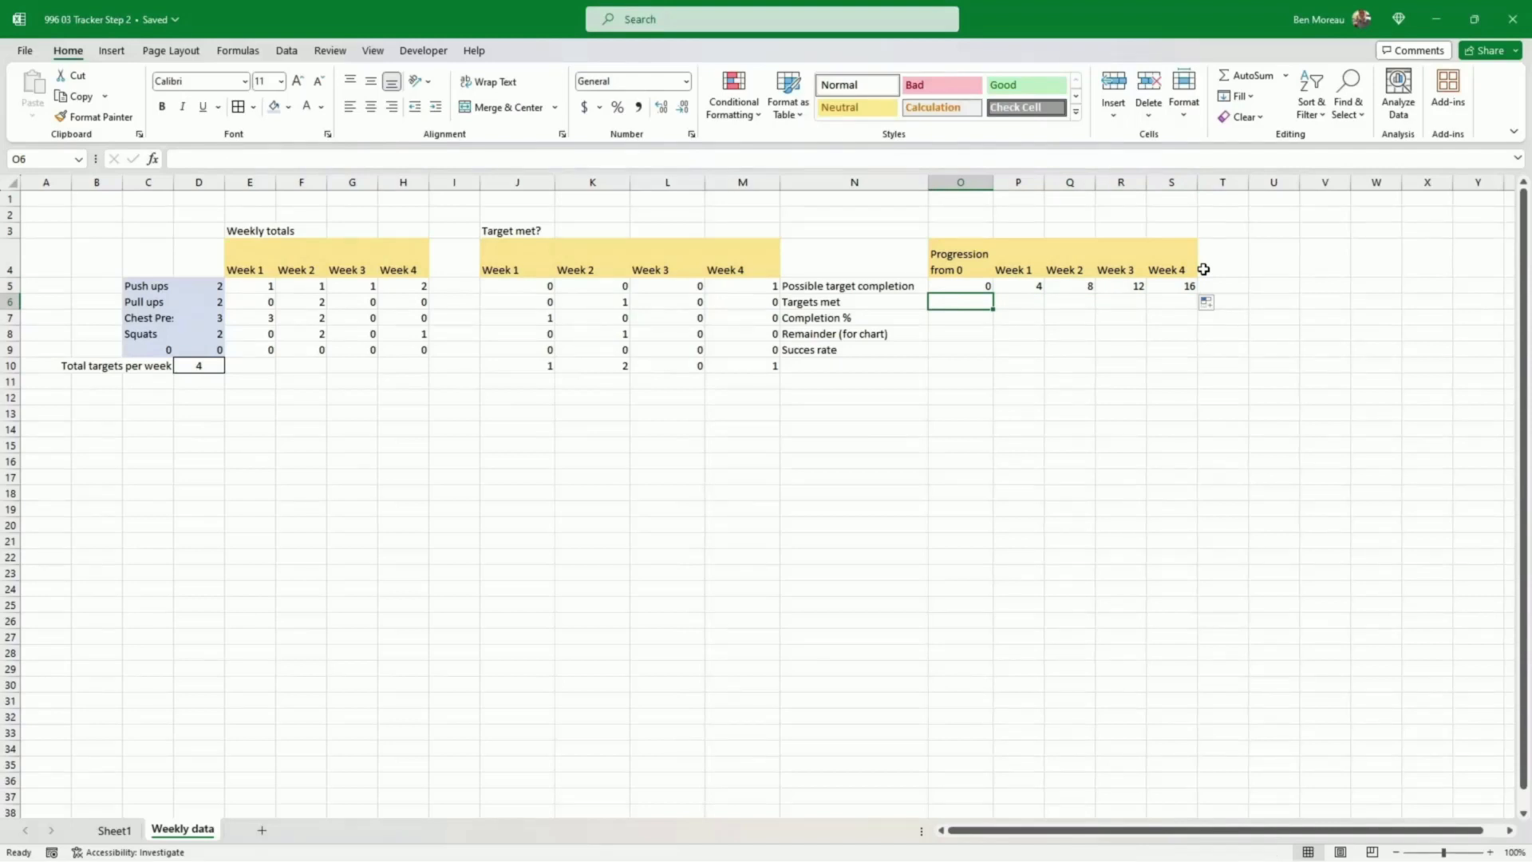
pyautogui.write('0')
pyautogui.press('Tab')
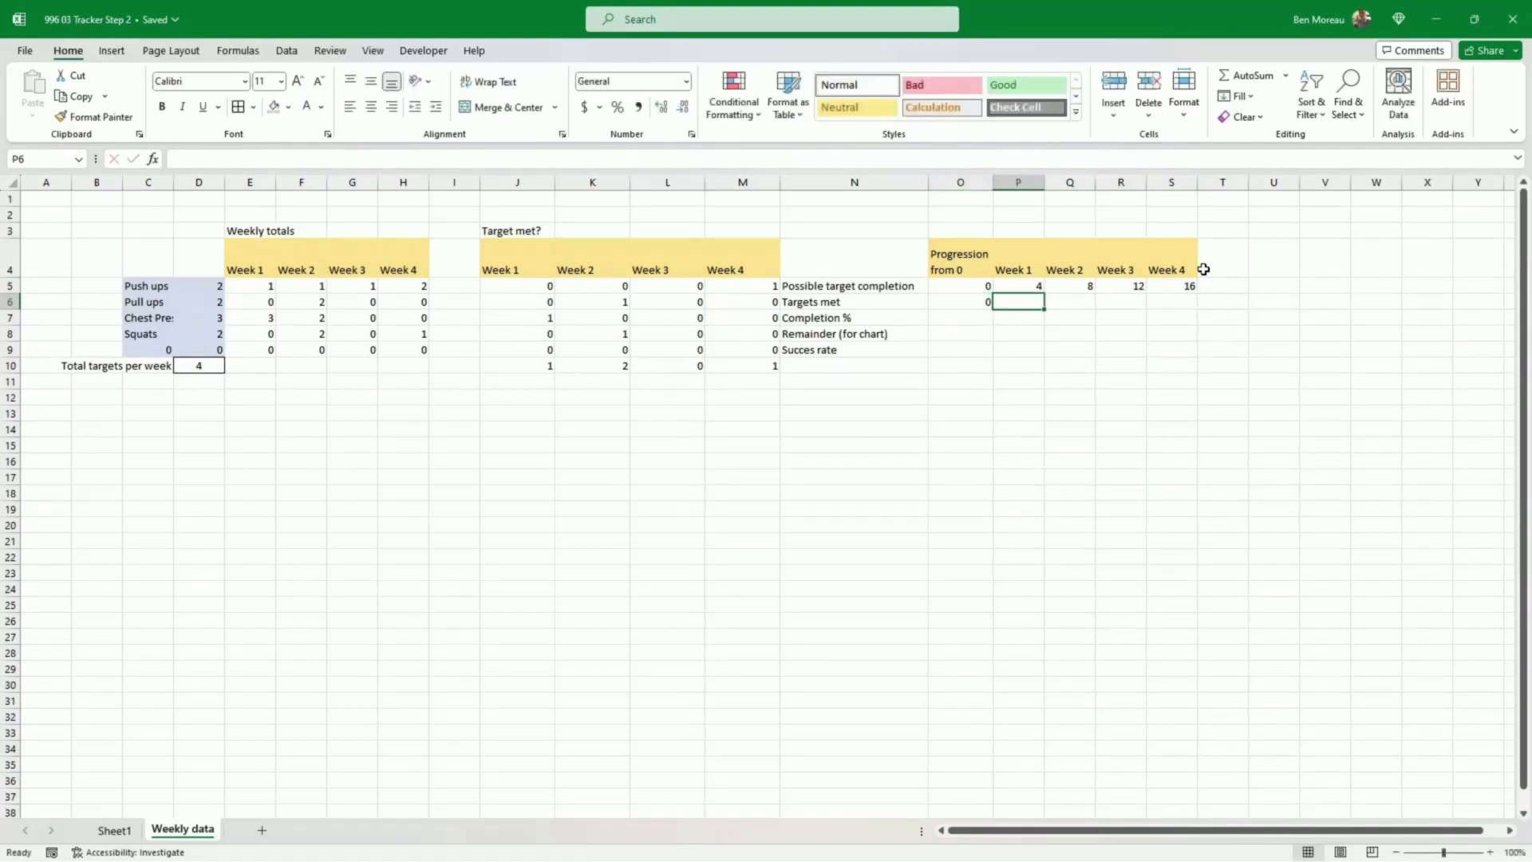
pyautogui.write('=')
pyautogui.press('Left')
pyautogui.write('+')
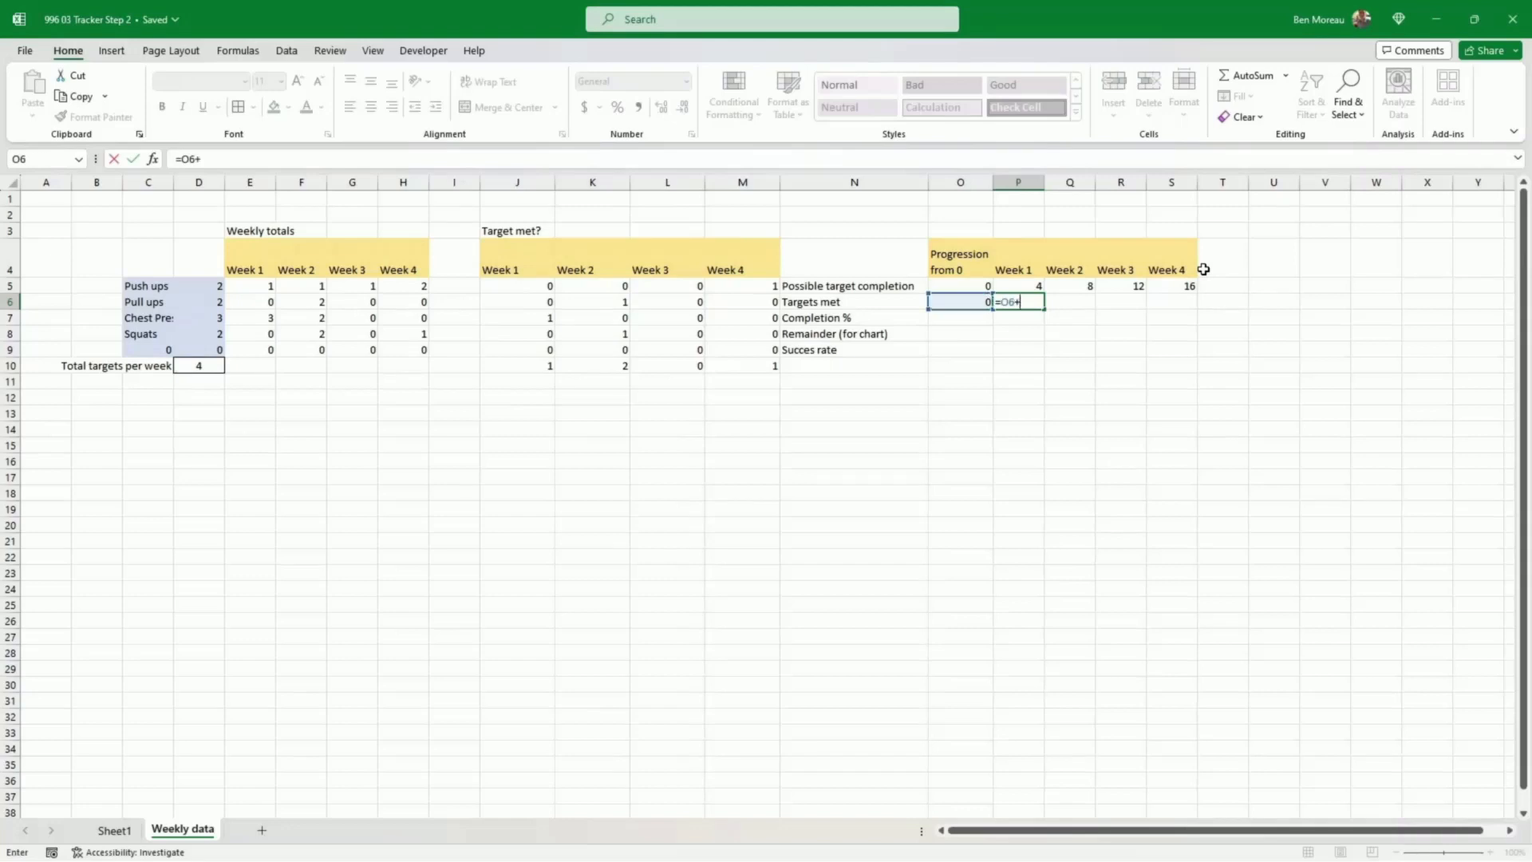
pyautogui.click(523, 364)
pyautogui.press('Return')
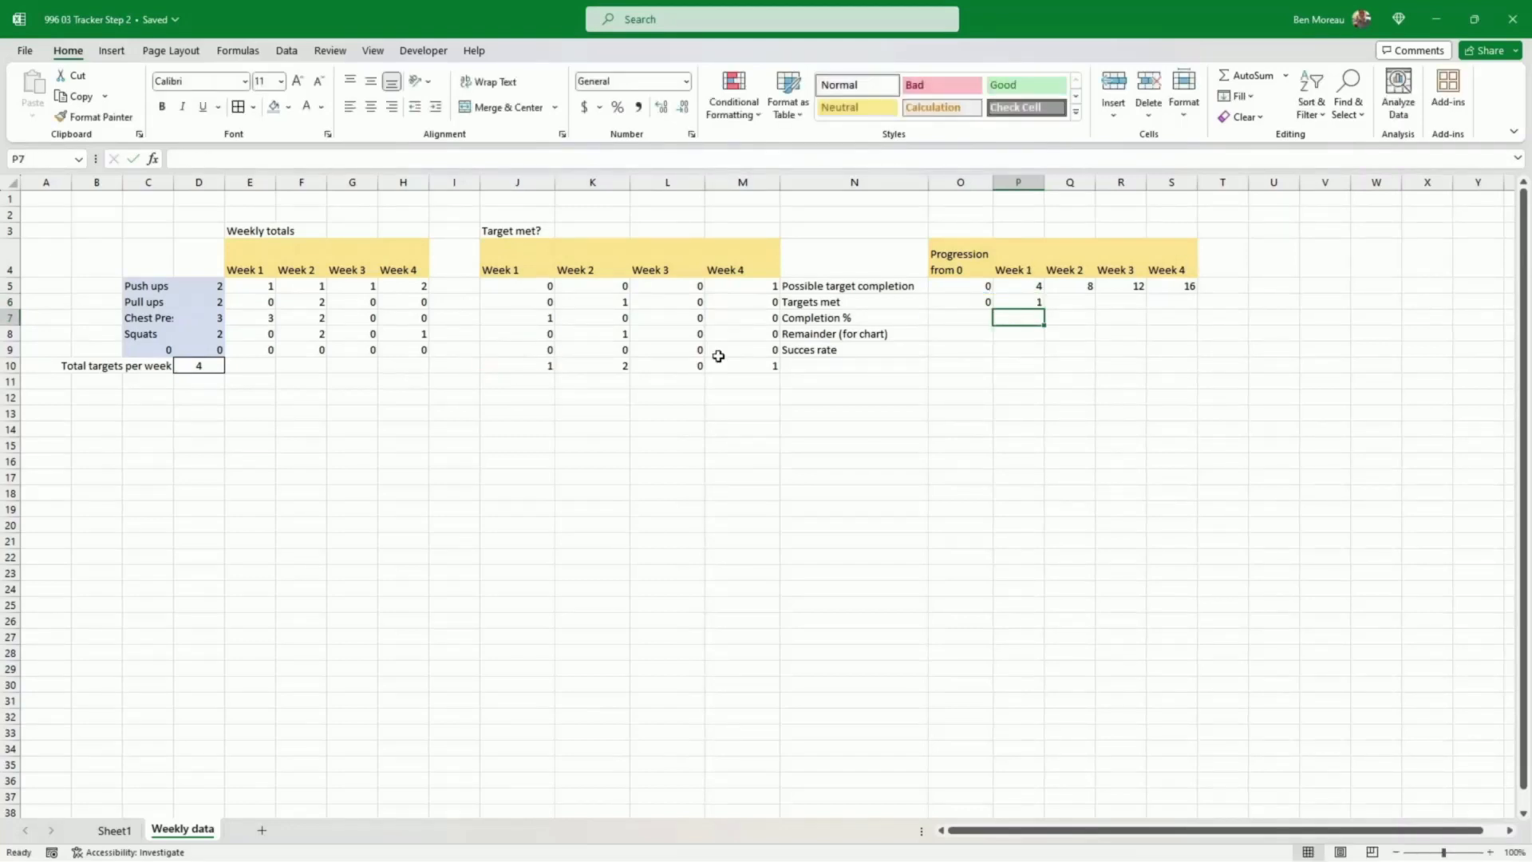
pyautogui.click(1028, 302)
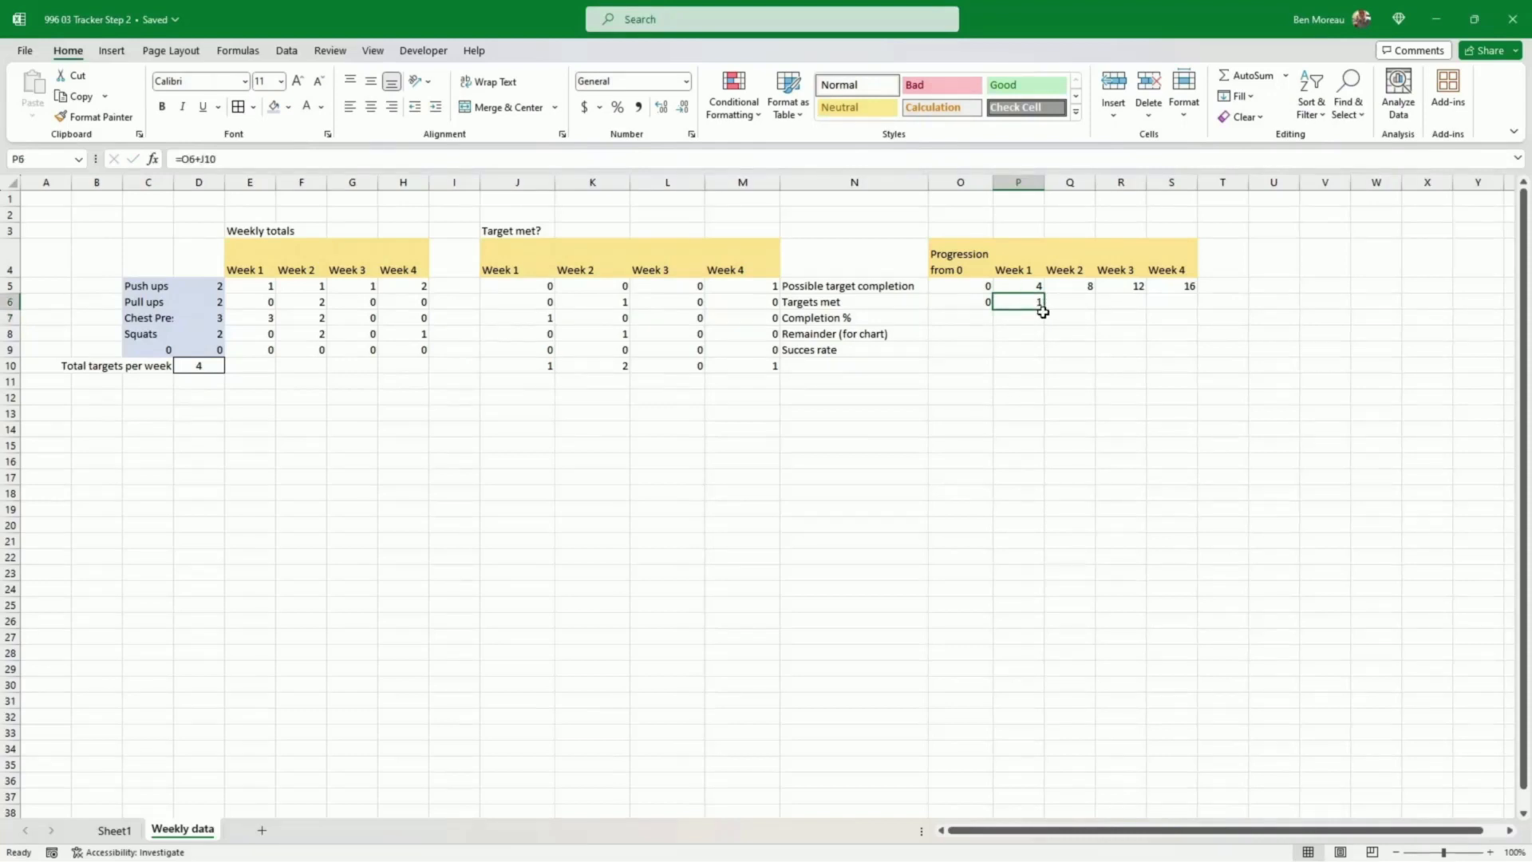
pyautogui.moveTo(1043, 313); pyautogui.dragTo(1195, 313)
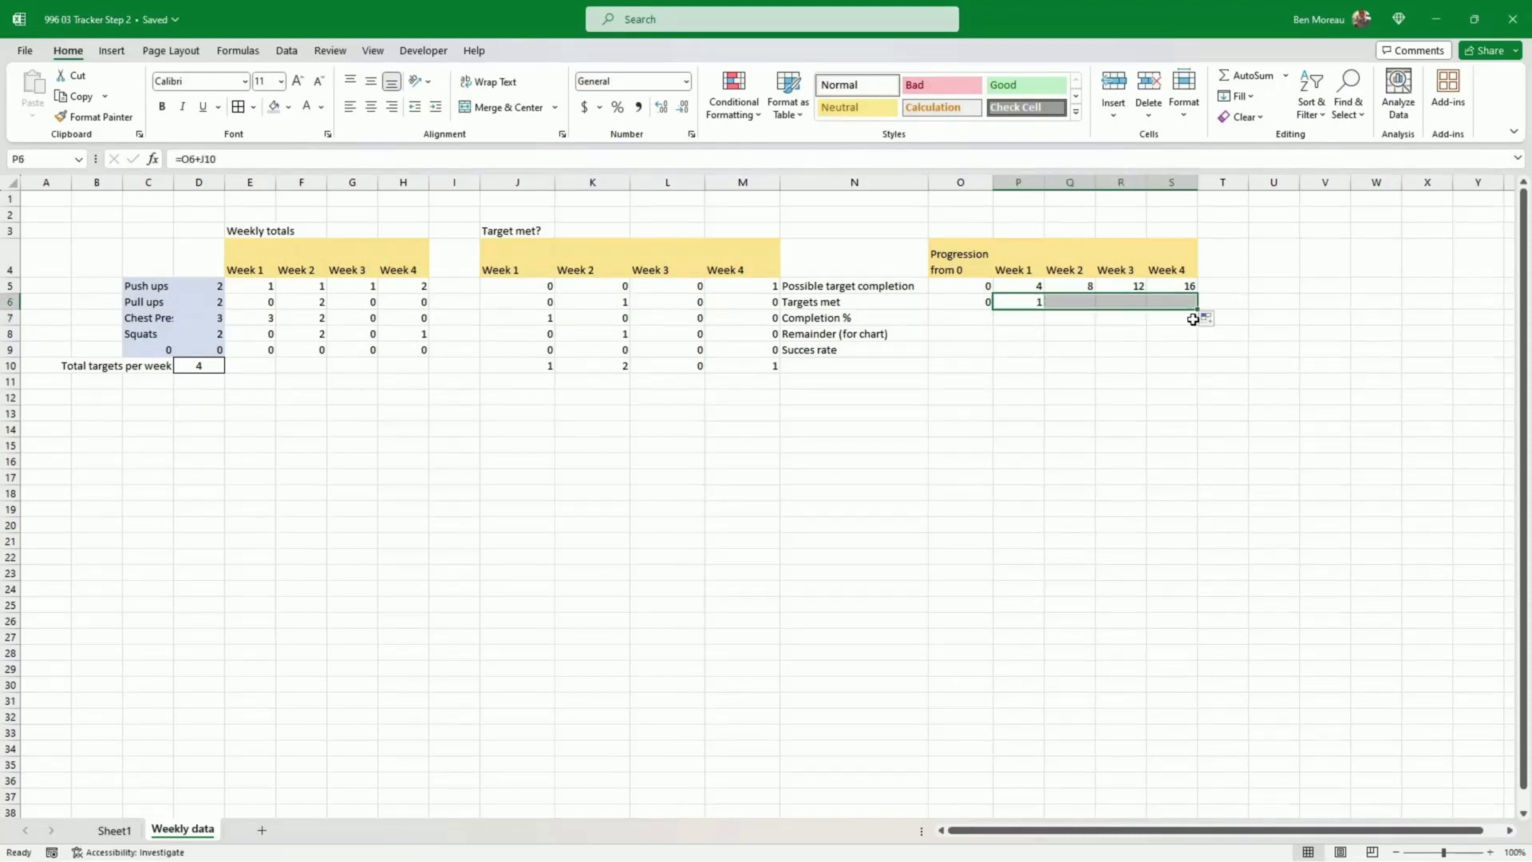
pyautogui.click(1208, 414)
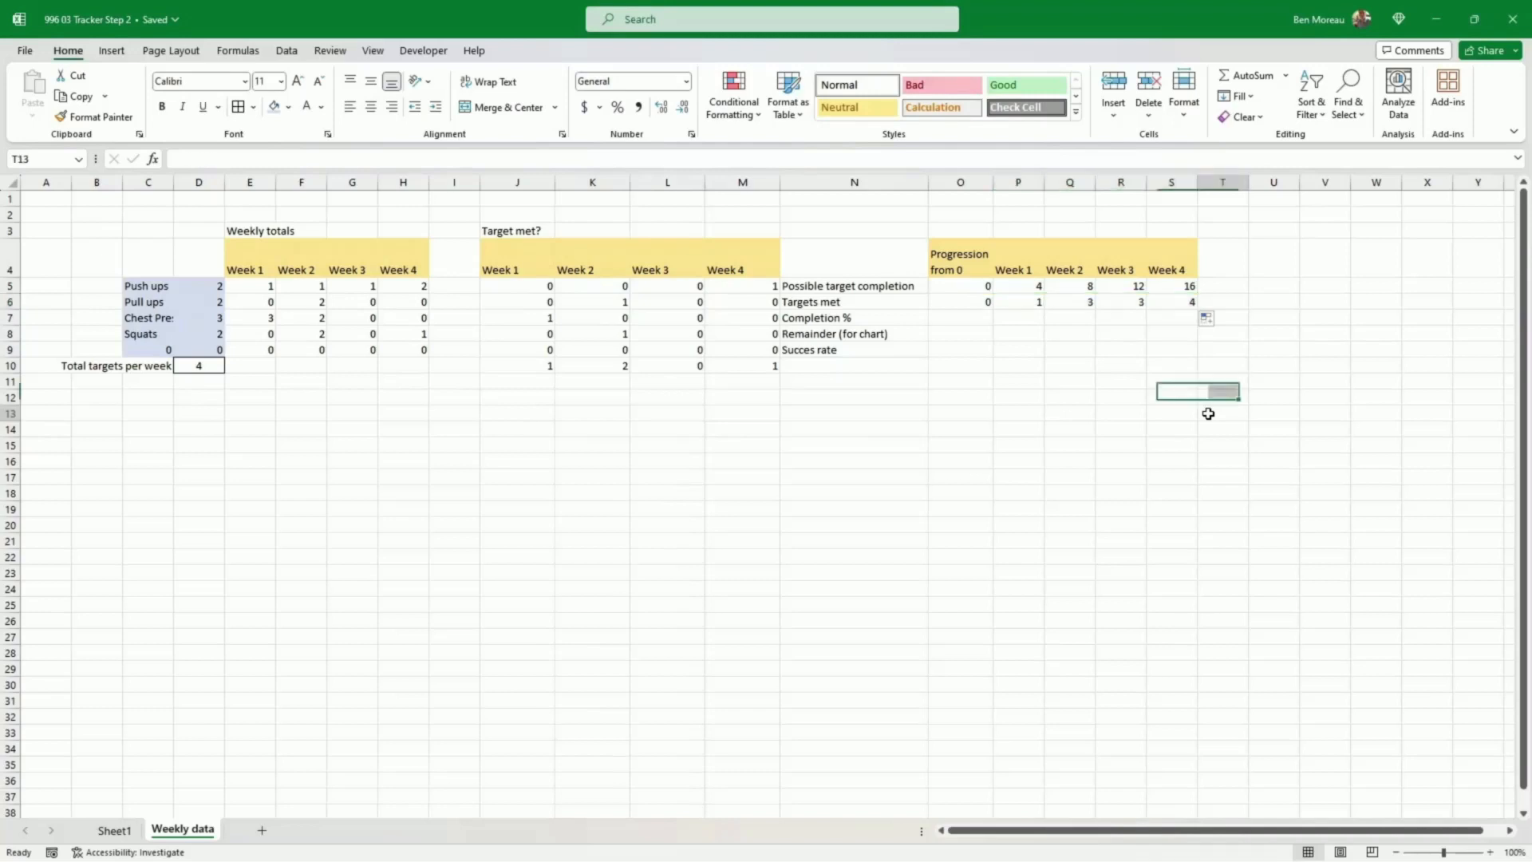
# Step: Enter the Completion % formula =J10/$D$10 in P7 and fill it across through S7
pyautogui.click(966, 315)
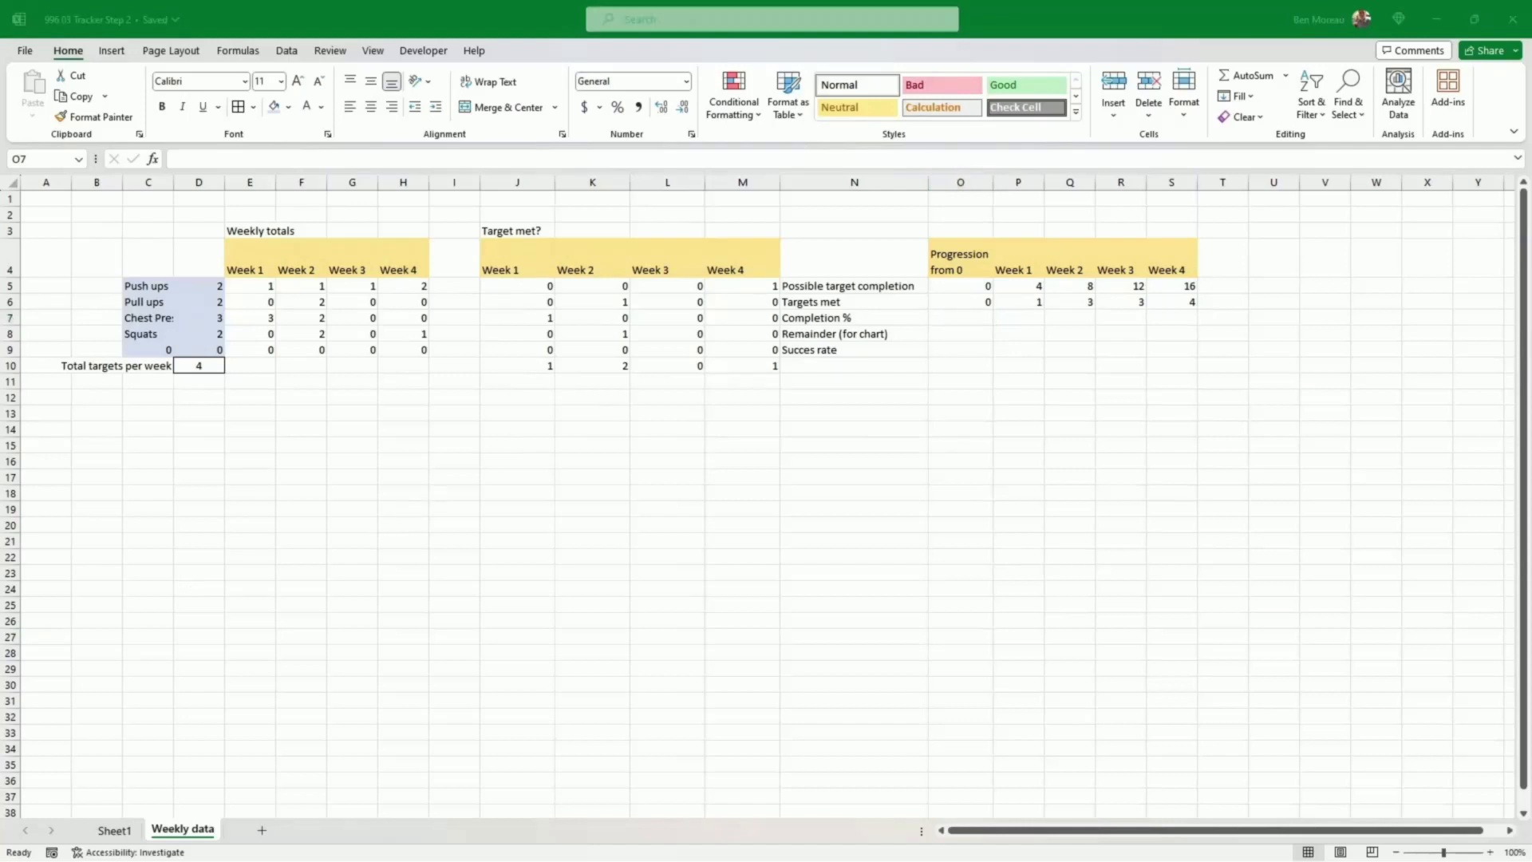
pyautogui.click(1023, 318)
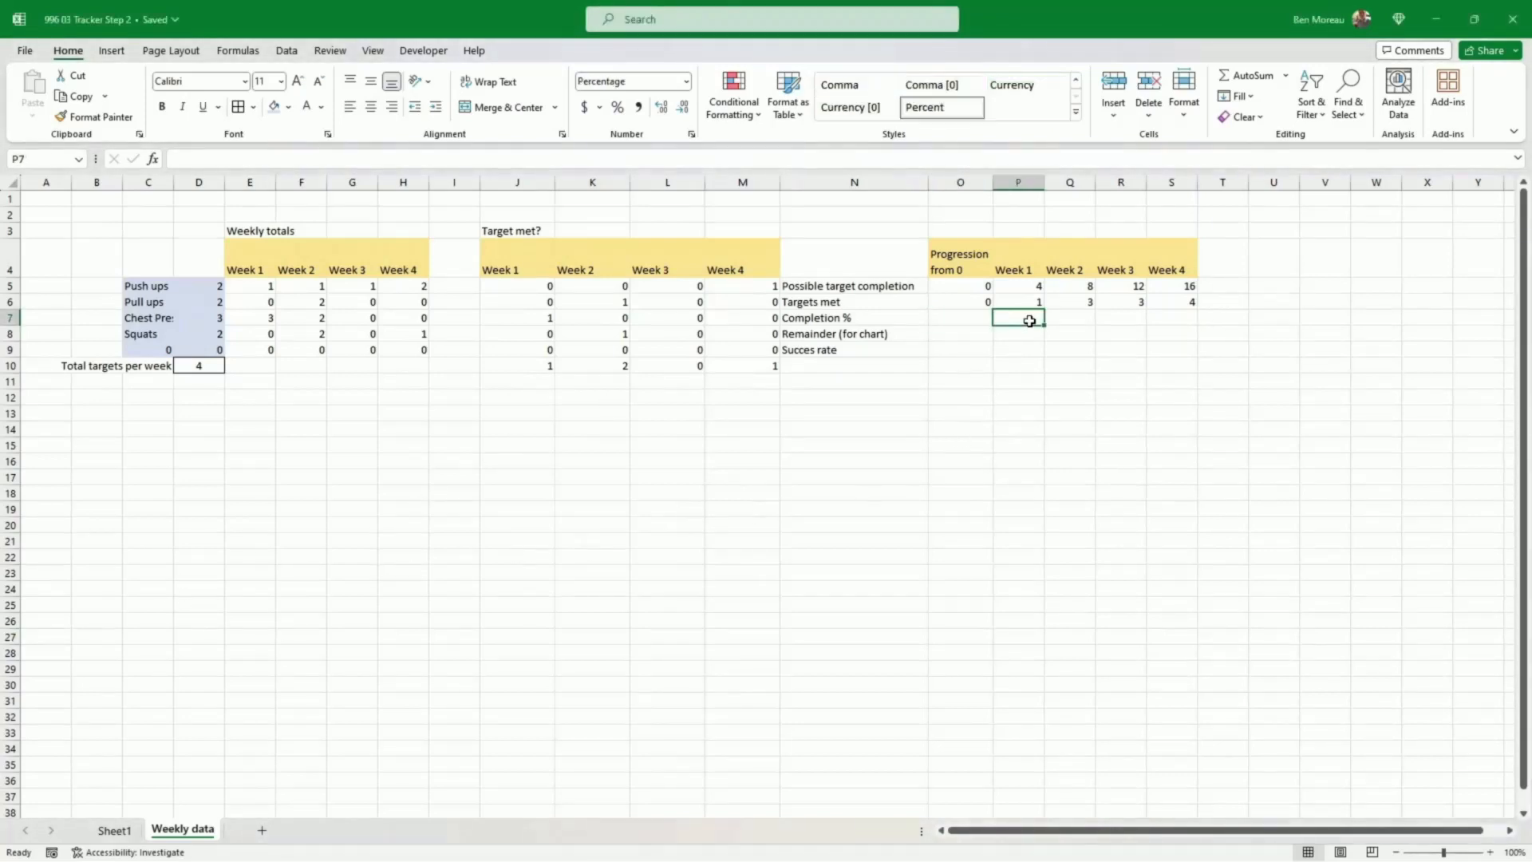
pyautogui.write('=')
pyautogui.click(539, 365)
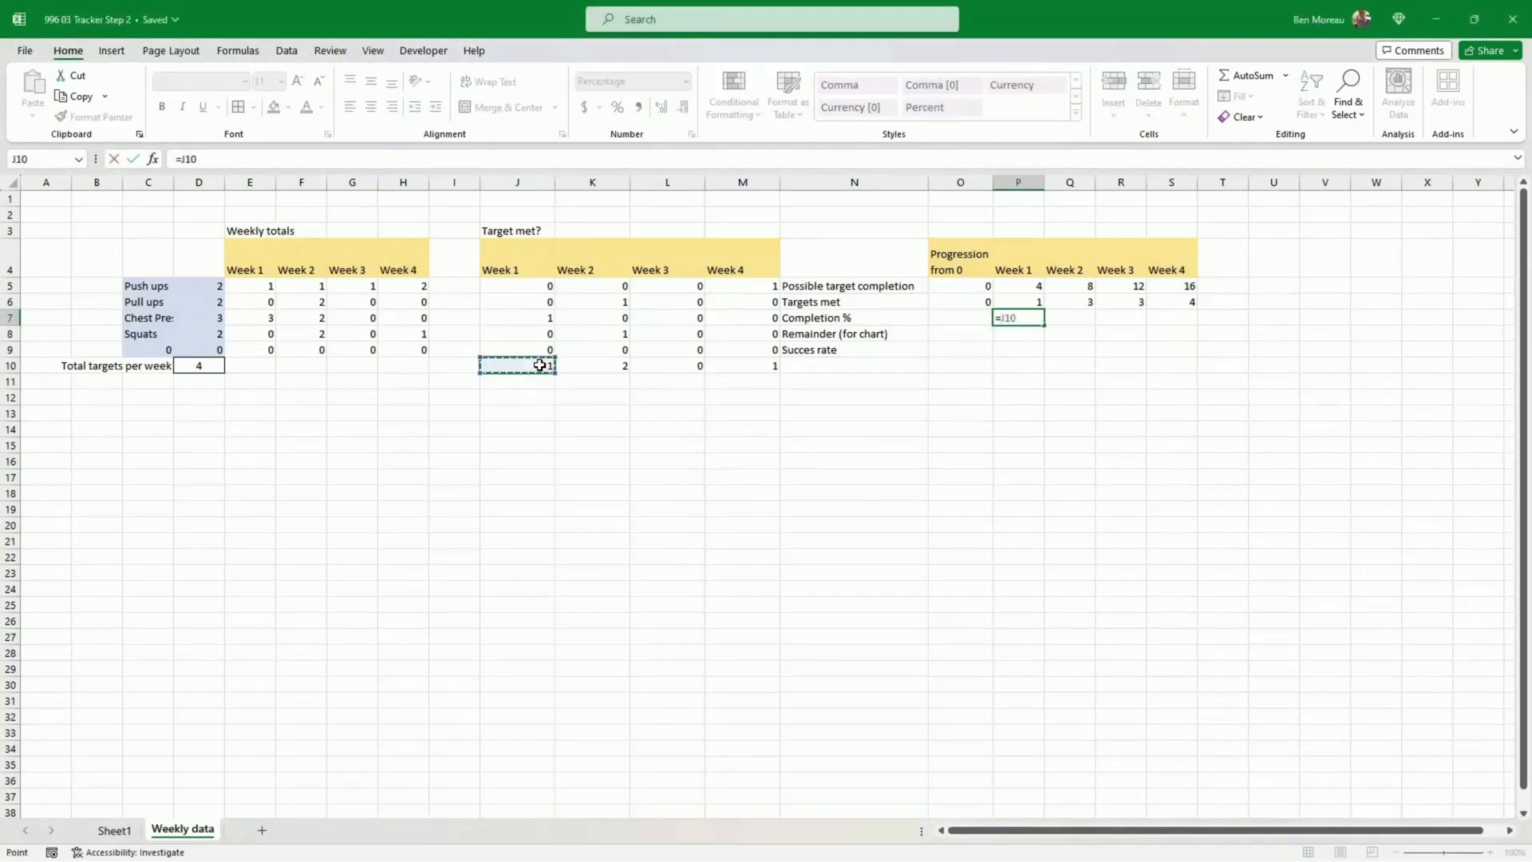
pyautogui.write('/')
pyautogui.click(204, 365)
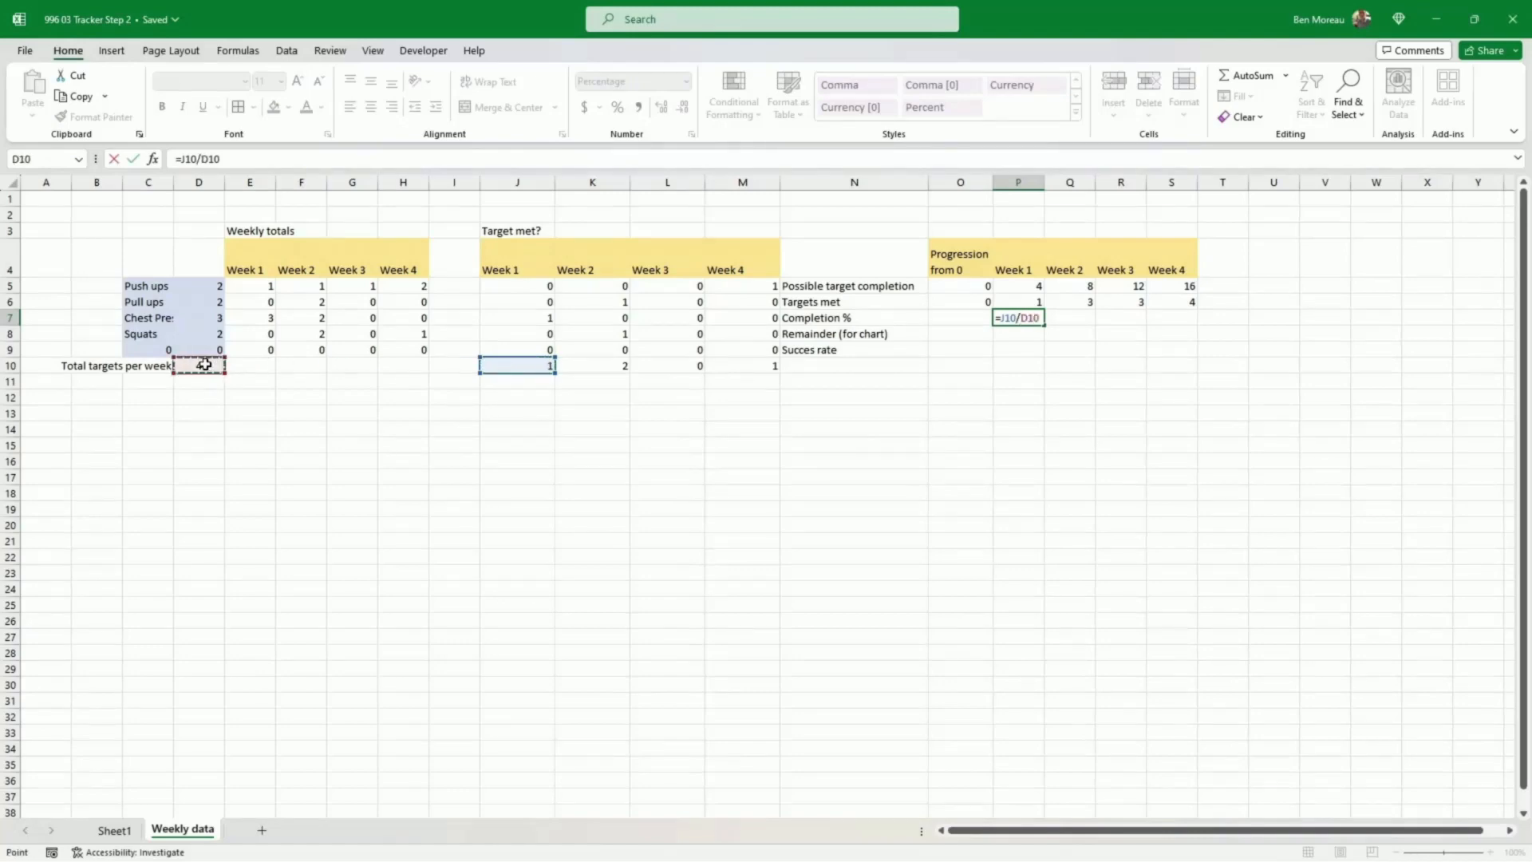
pyautogui.press('Return')
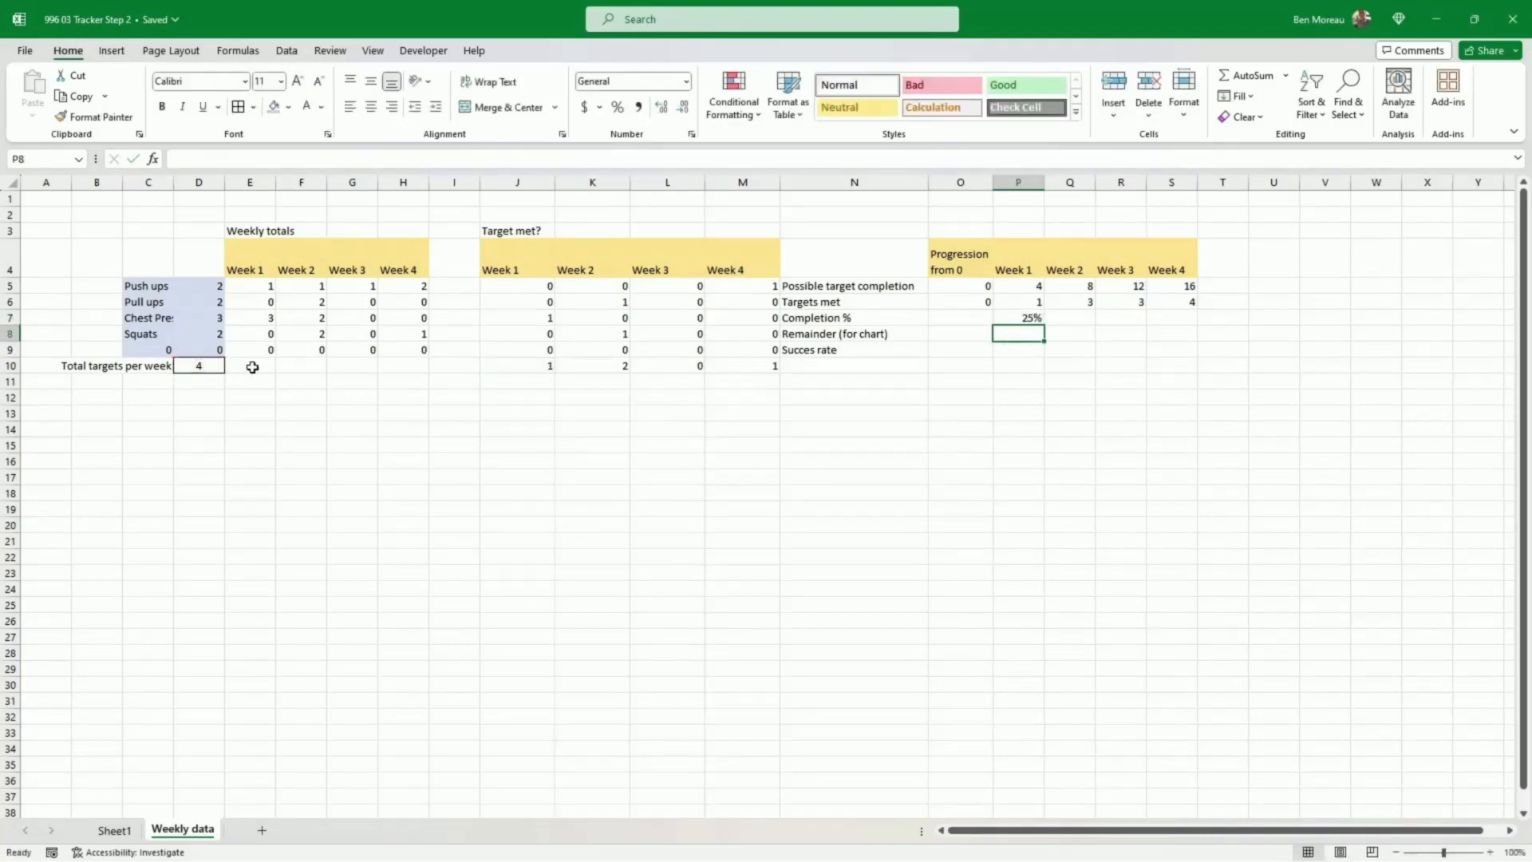
pyautogui.click(1024, 321)
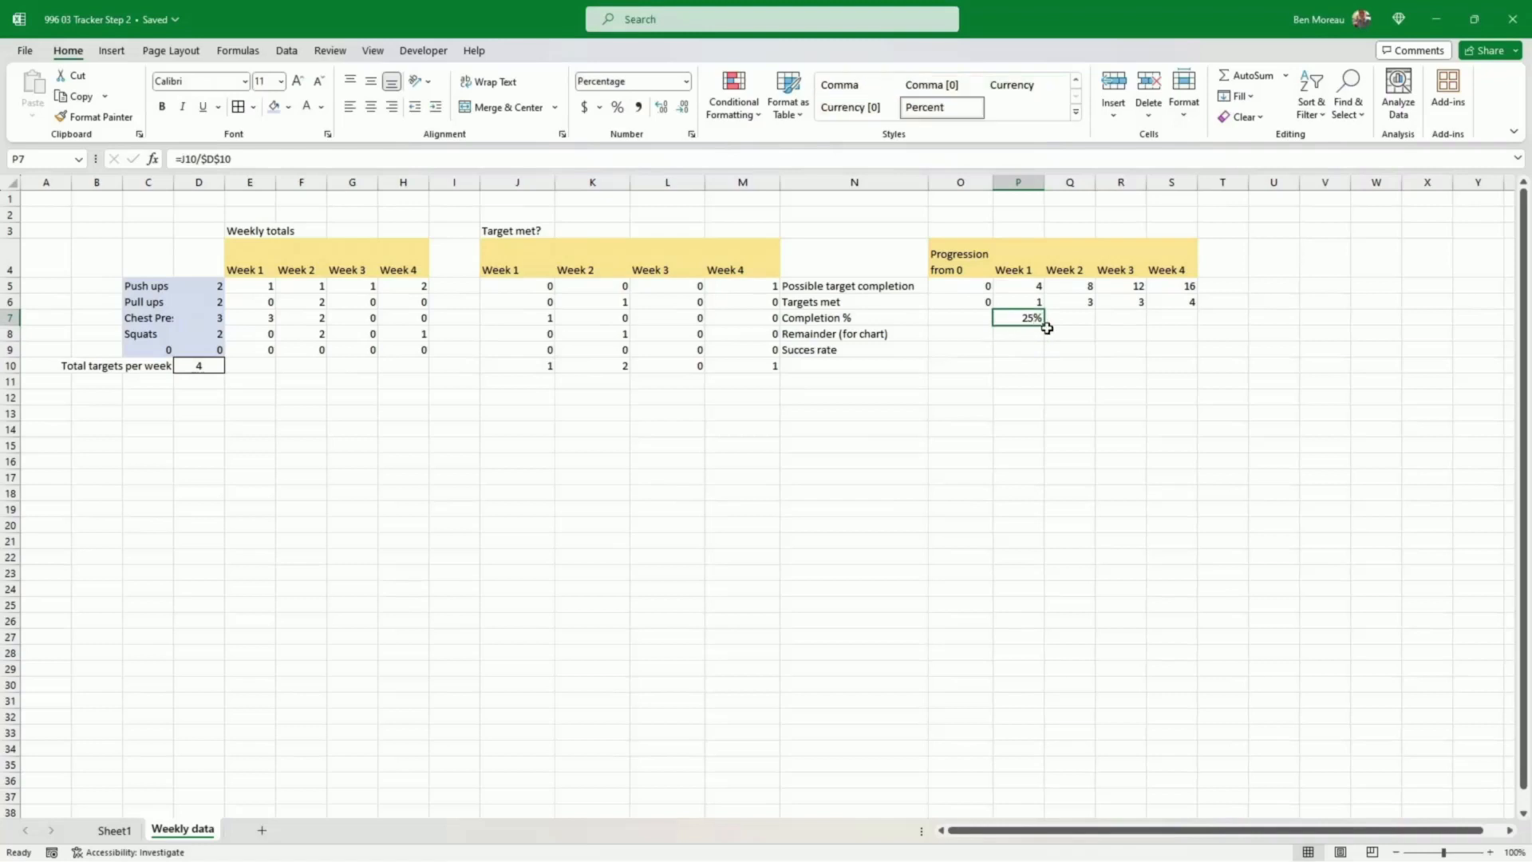
pyautogui.moveTo(1046, 326); pyautogui.dragTo(1189, 329)
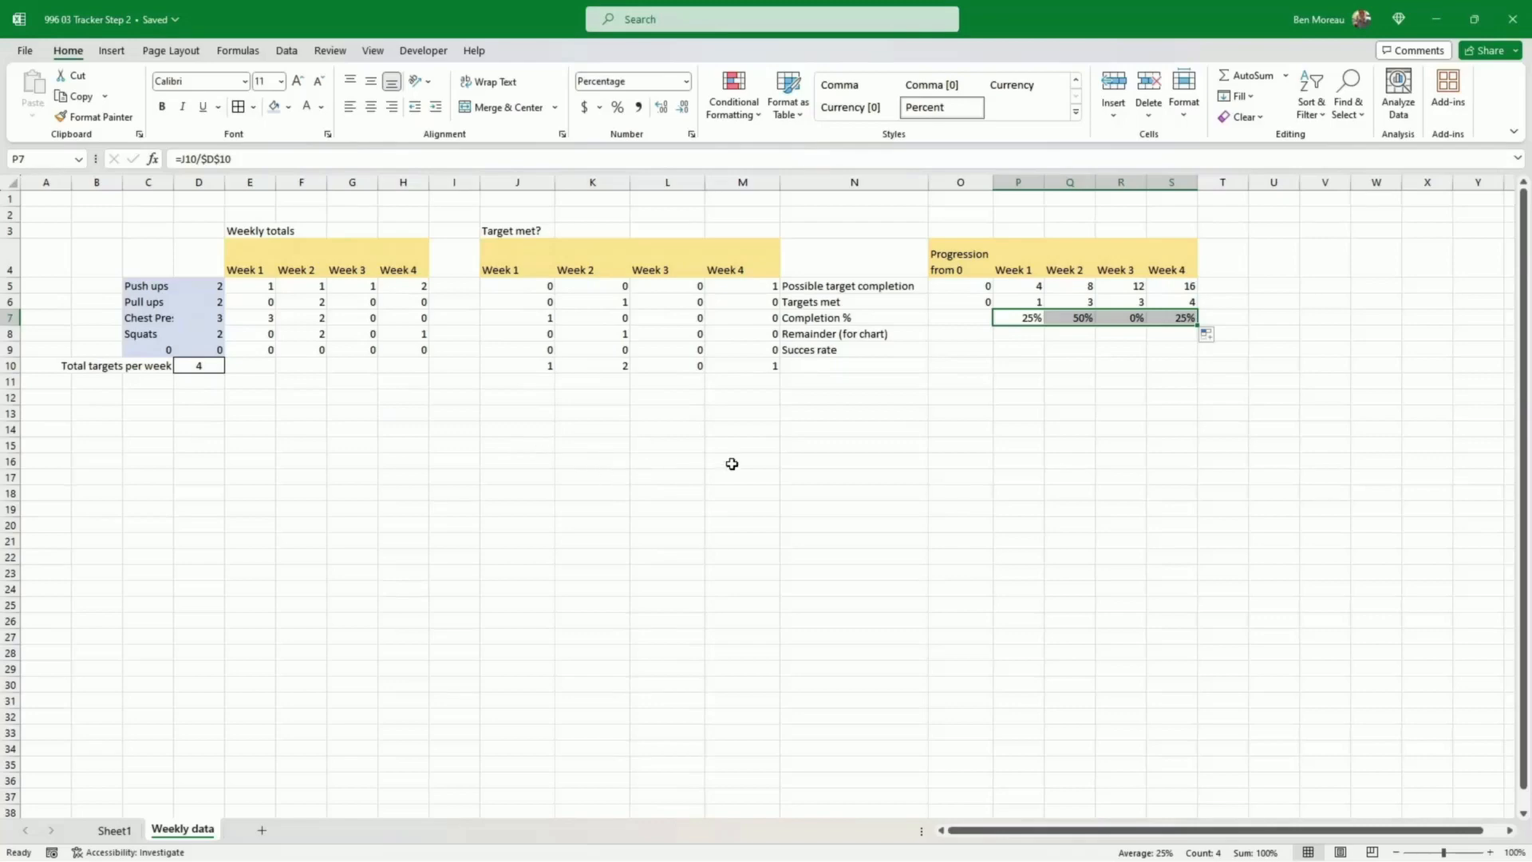
pyautogui.click(1037, 431)
# Step: Enter the chart remainder formula =1-P7 in P8 and fill it across through S8
pyautogui.click(1027, 333)
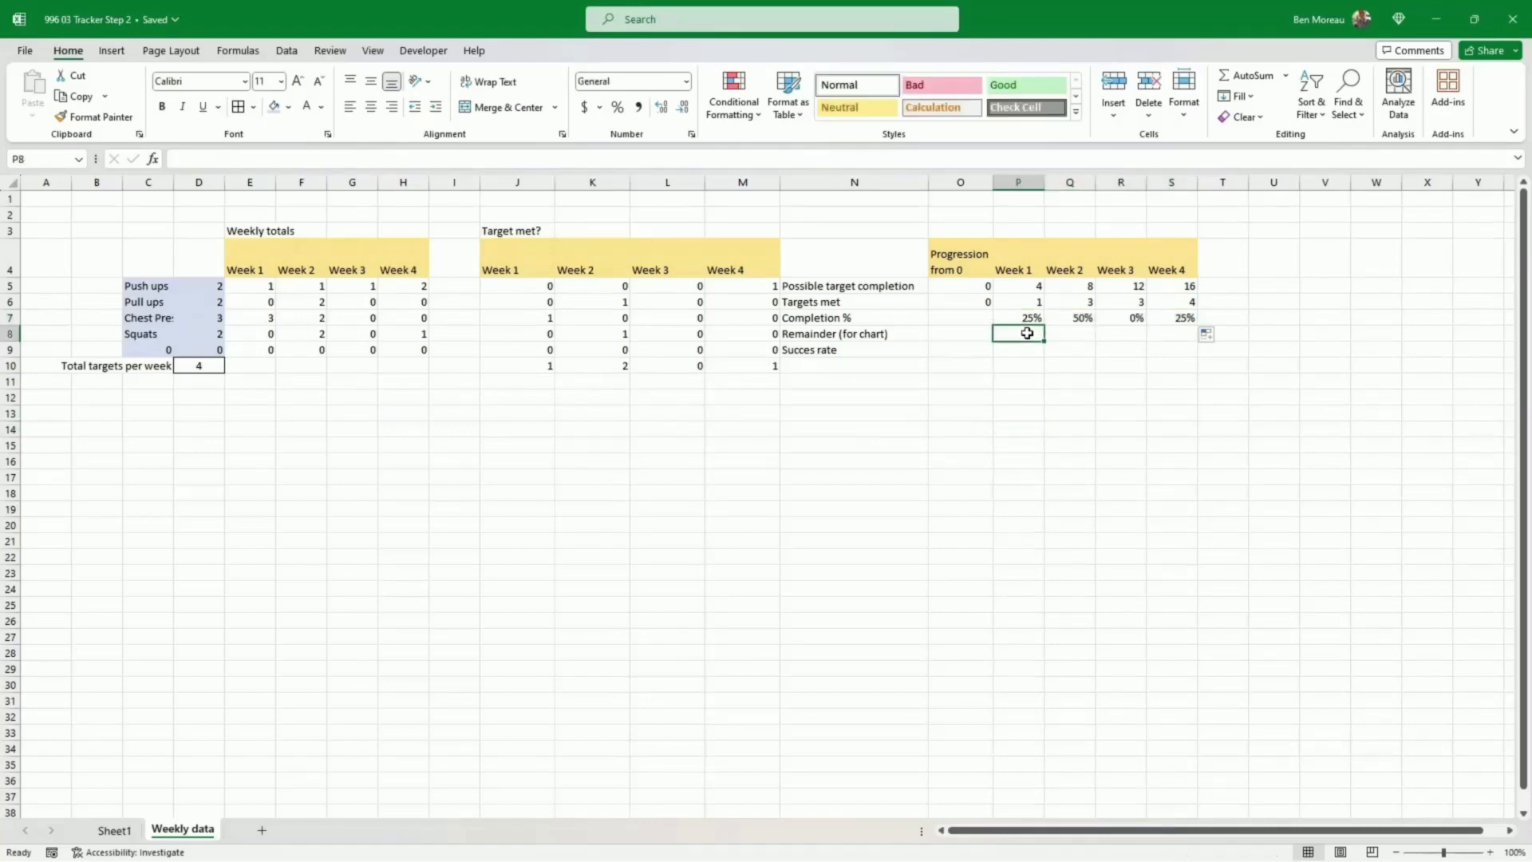
pyautogui.write('=1')
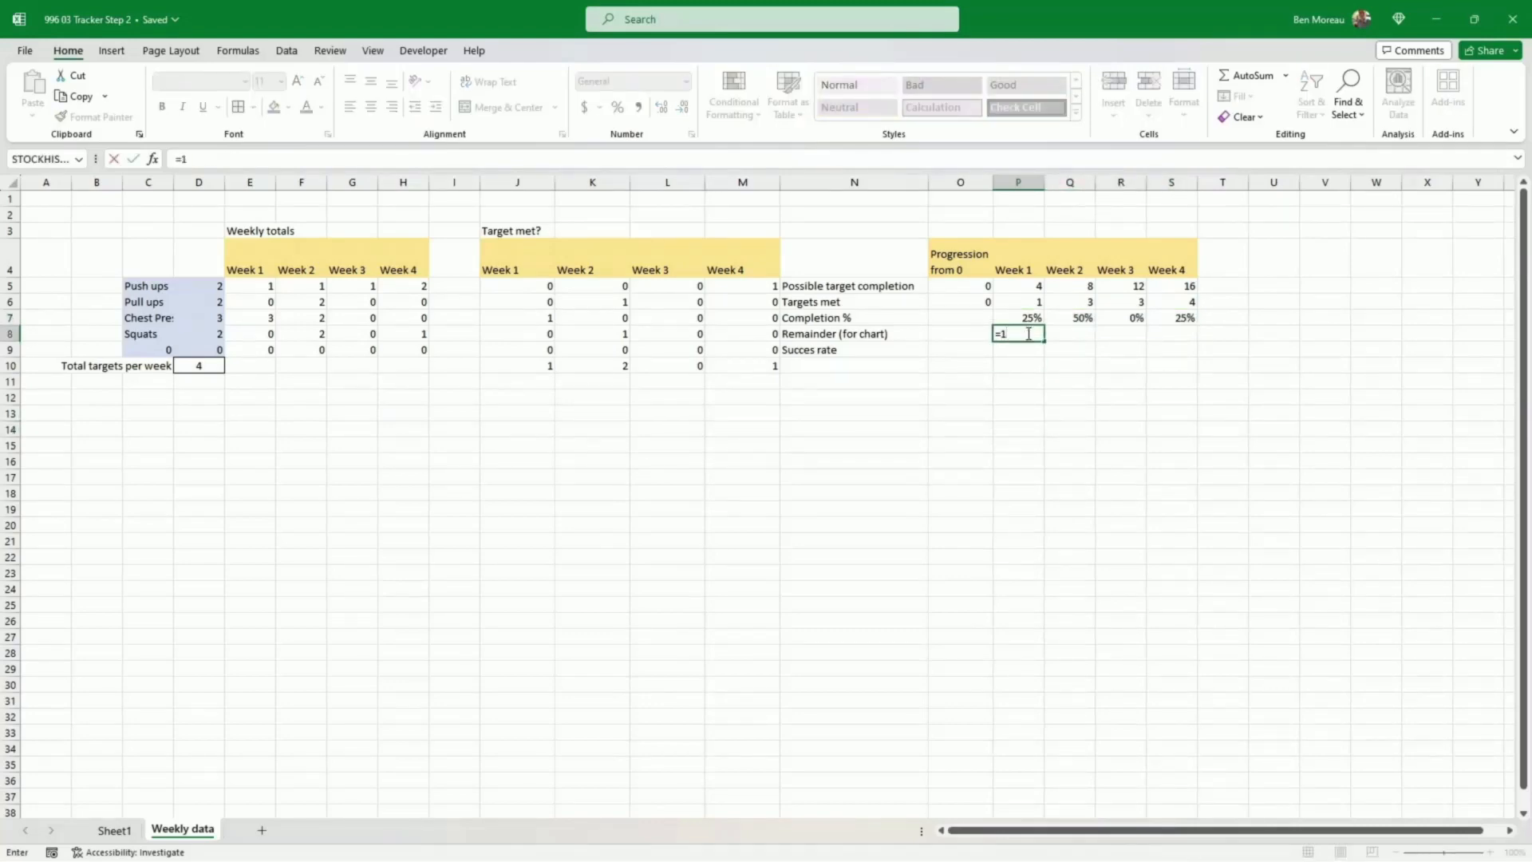
pyautogui.write('-P7')
pyautogui.press('Return')
pyautogui.click(1027, 333)
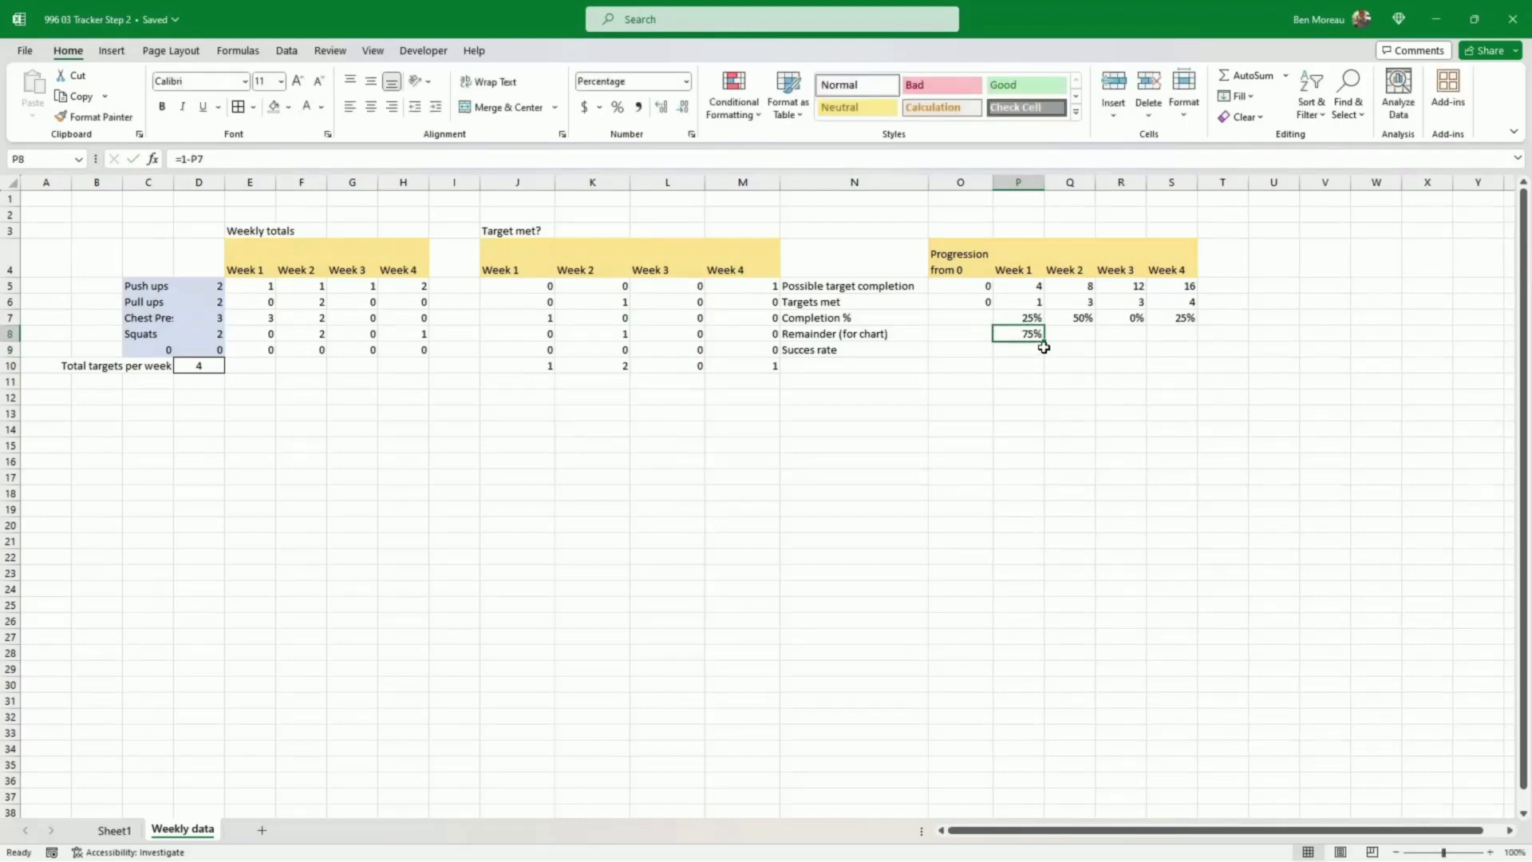
pyautogui.moveTo(1041, 337); pyautogui.dragTo(1196, 344)
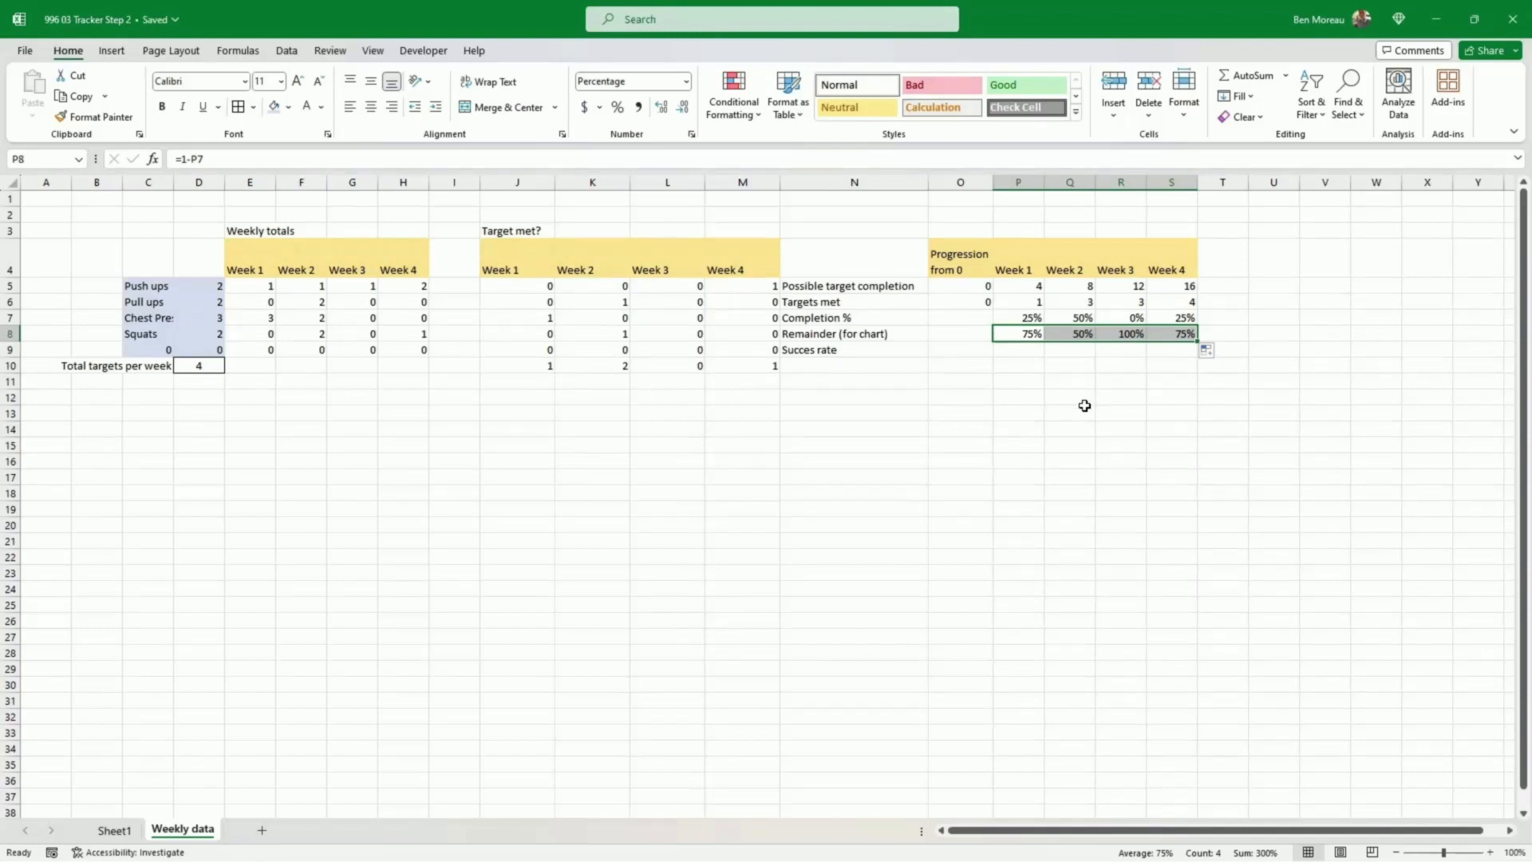
pyautogui.click(1084, 409)
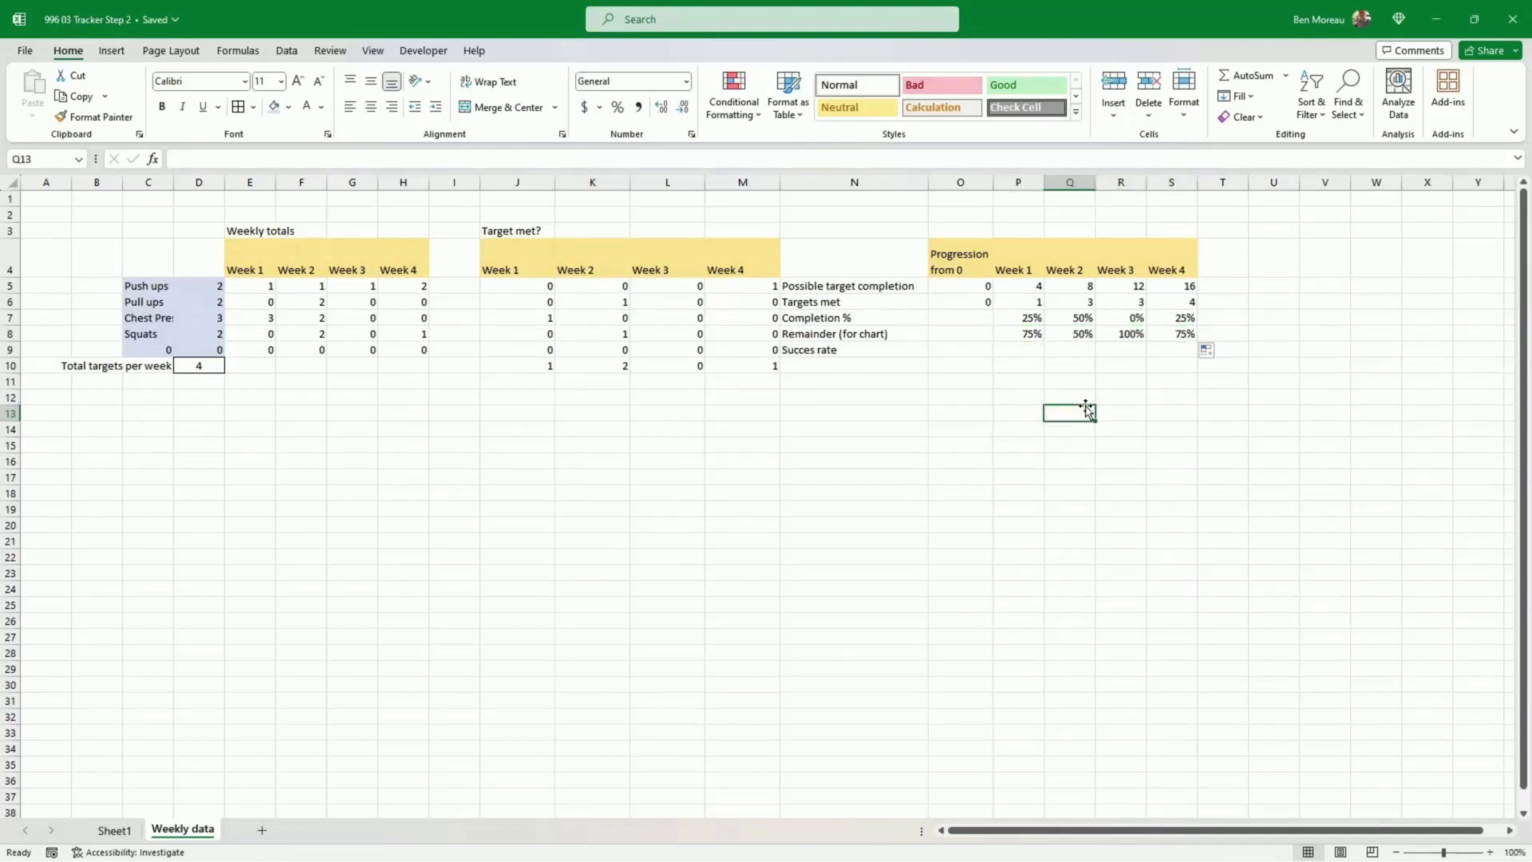
# Step: Enter the Succes rate formula =J10&"/"&$D$10 in P9 to show targets met out of the weekly total
pyautogui.click(1034, 353)
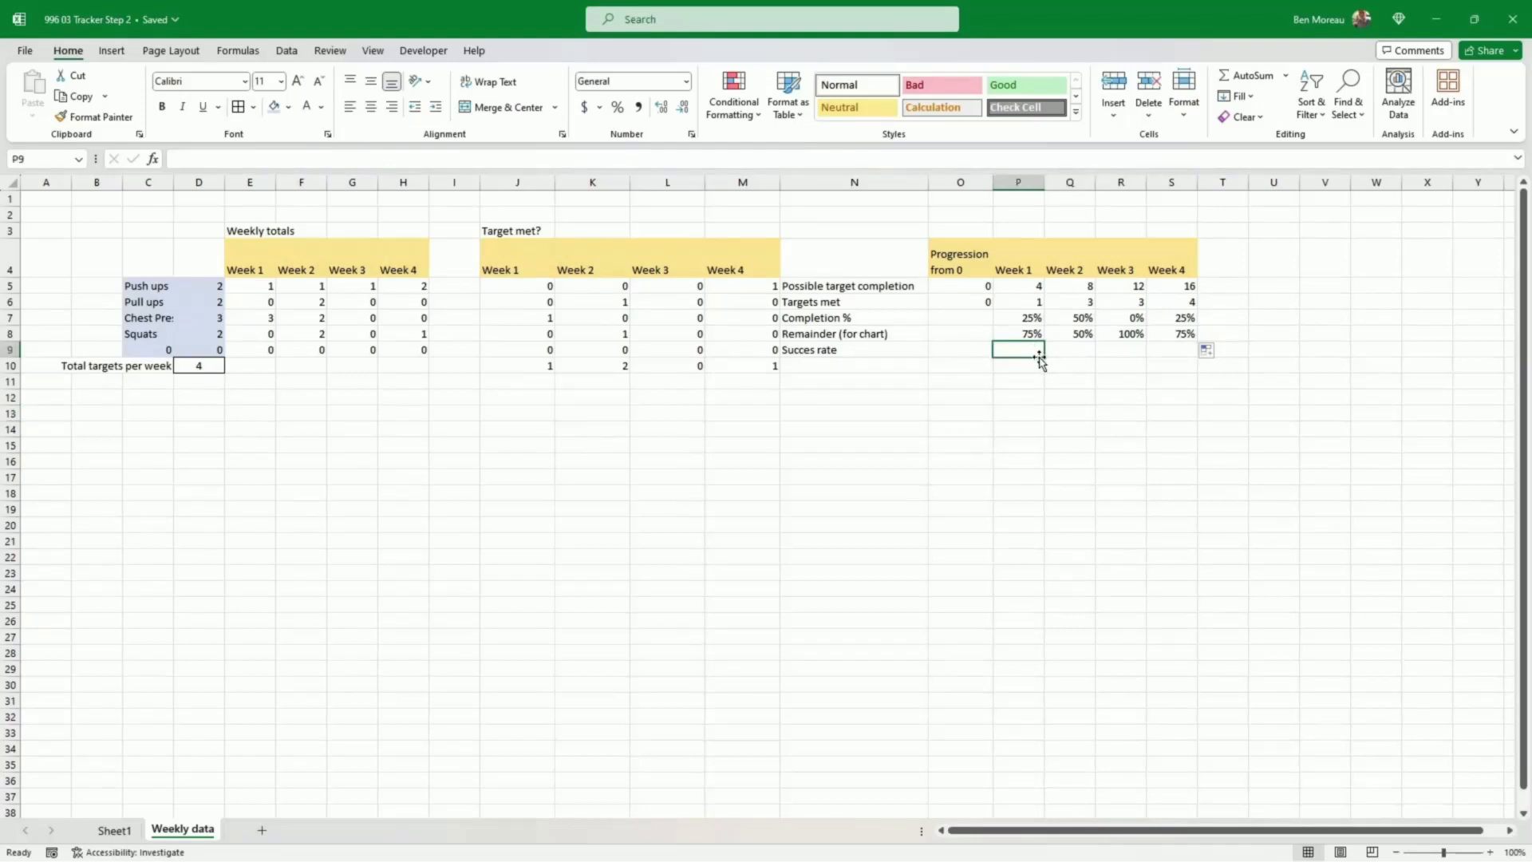
pyautogui.write('=')
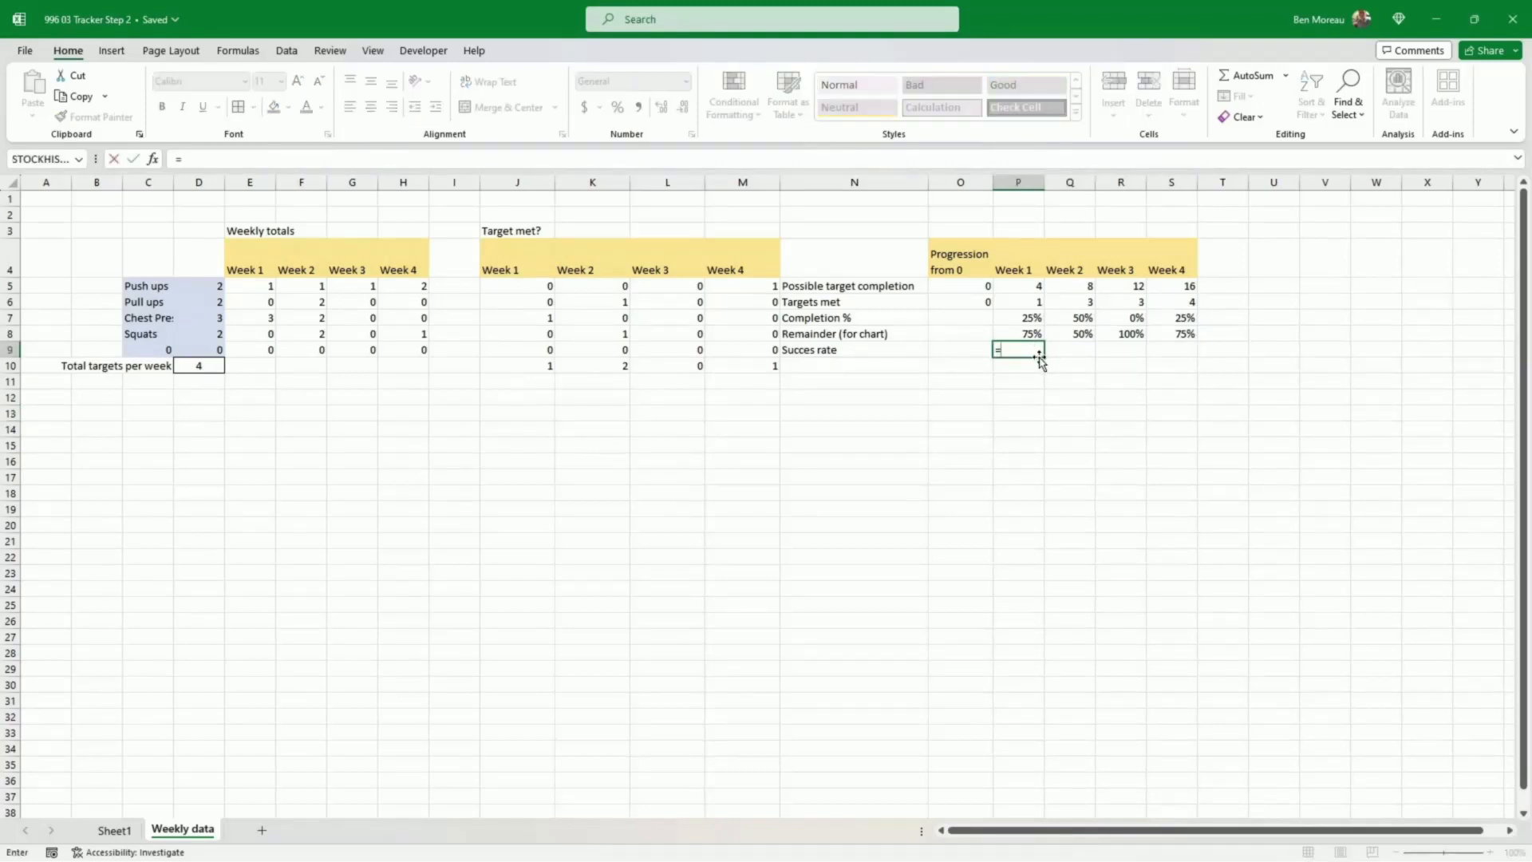
pyautogui.click(537, 365)
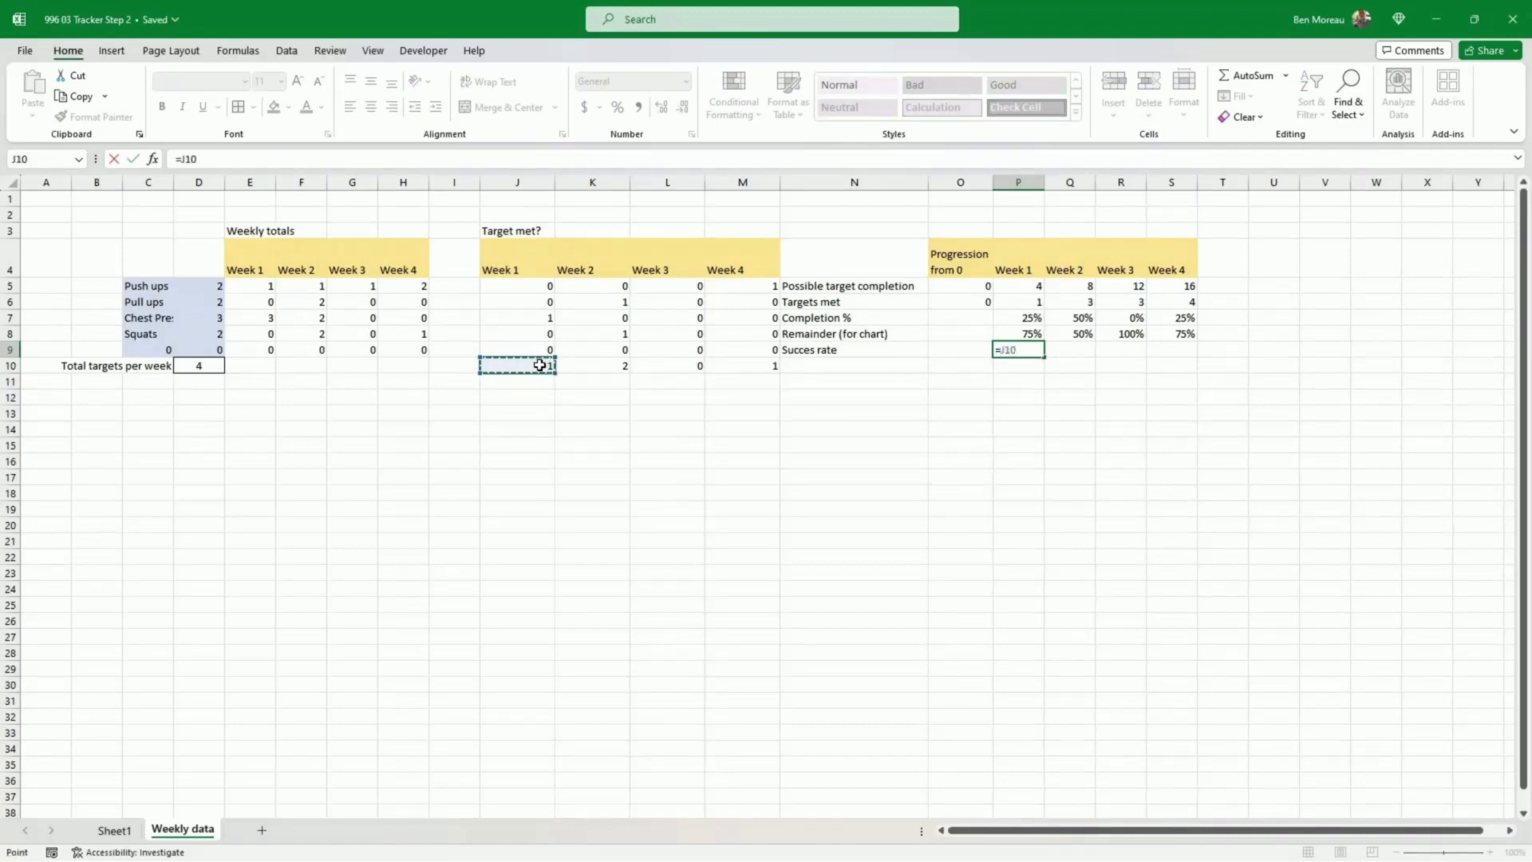
pyautogui.write('&"/"&')
pyautogui.click(200, 363)
pyautogui.press('F4')
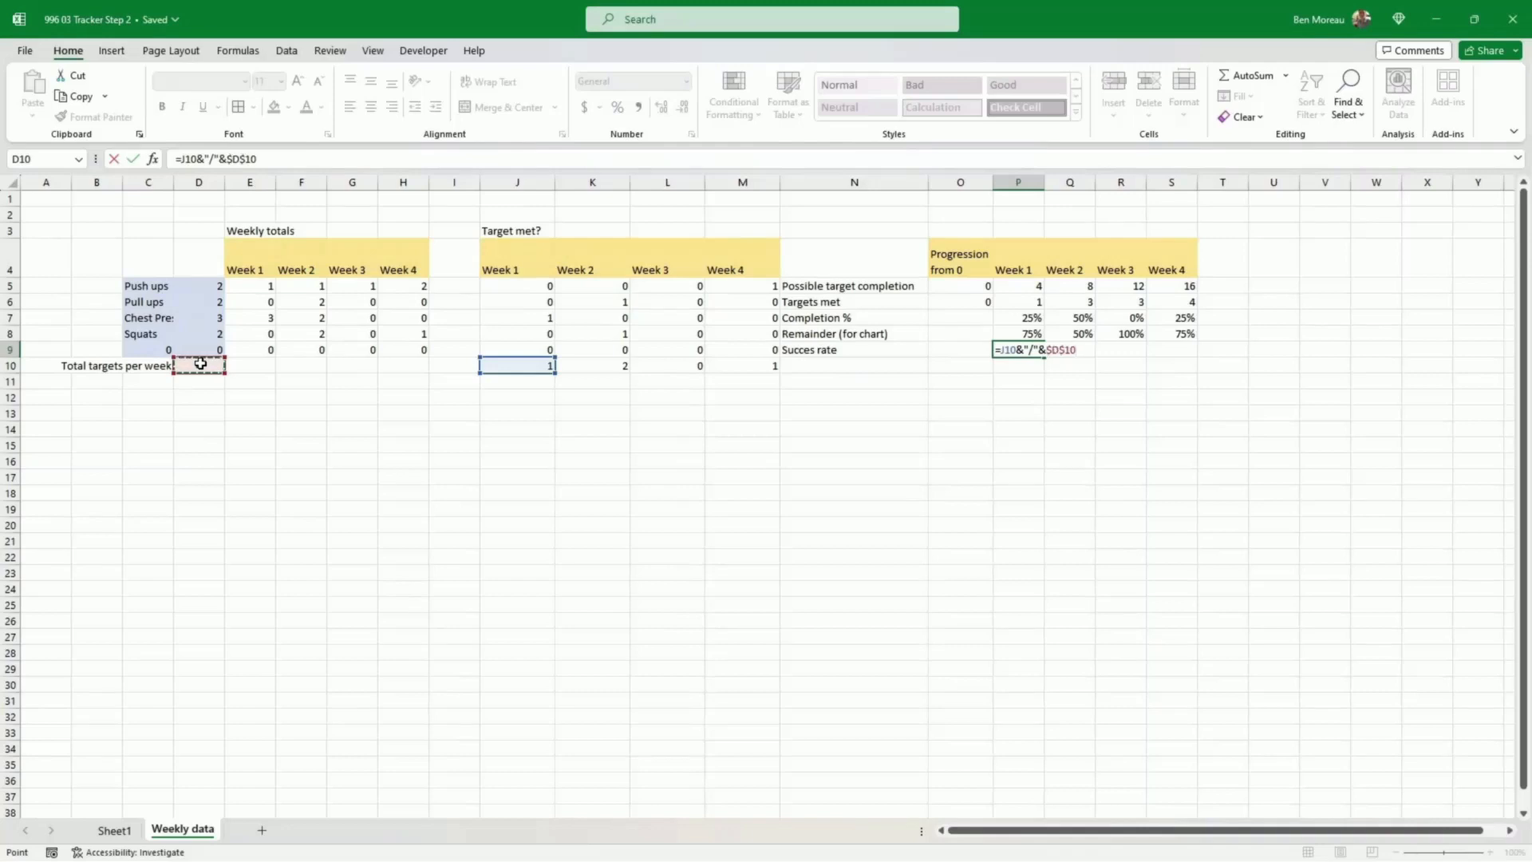
pyautogui.press('Return')
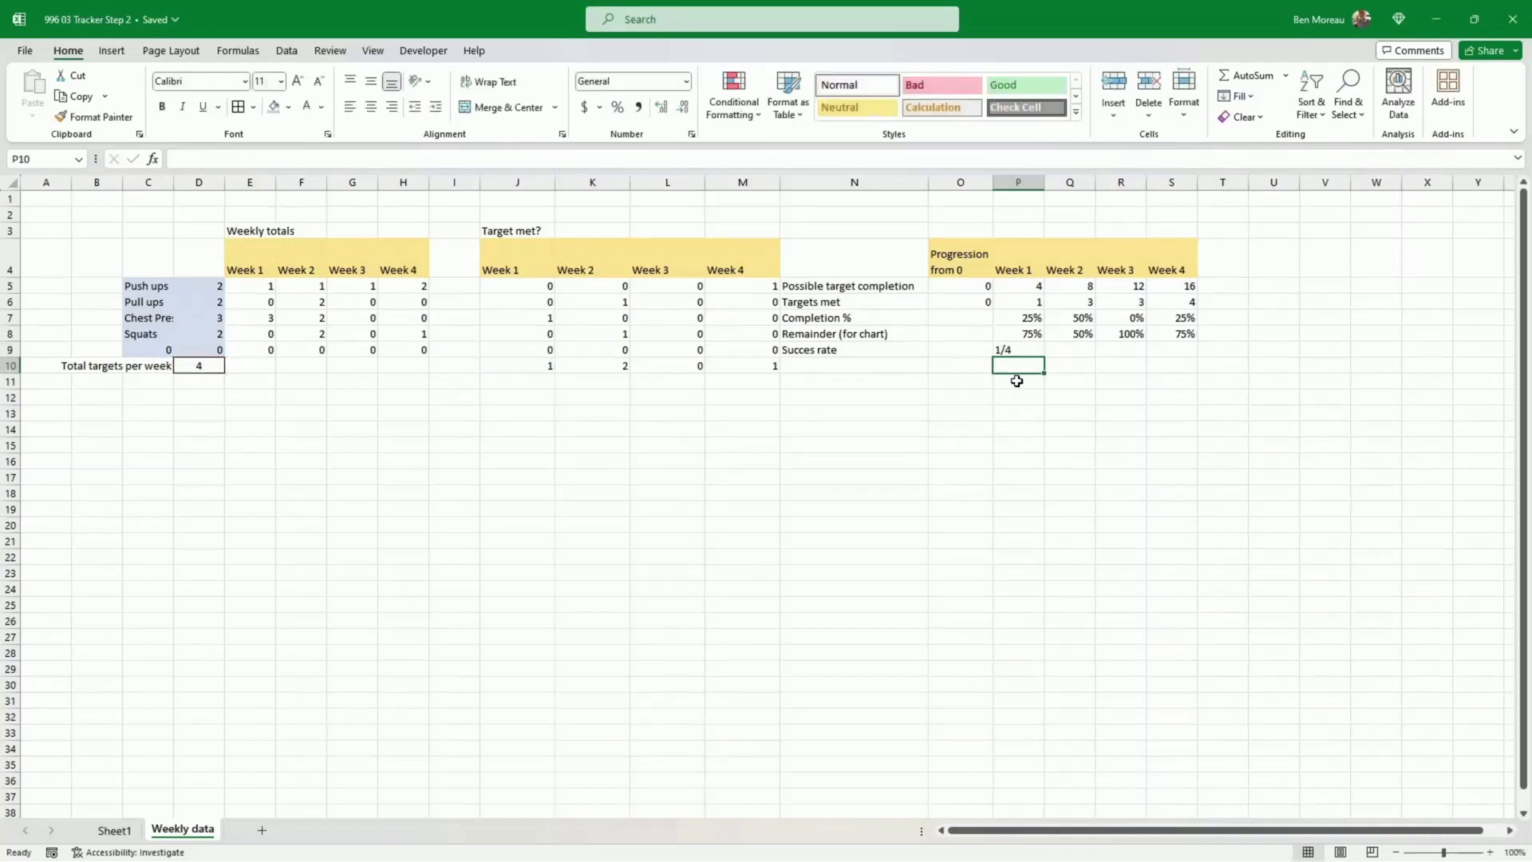
# Step: Fill the Succes rate formula from P9 through S9 and centre the four results horizontally
pyautogui.click(1018, 350)
pyautogui.moveTo(1043, 357); pyautogui.dragTo(1195, 360)
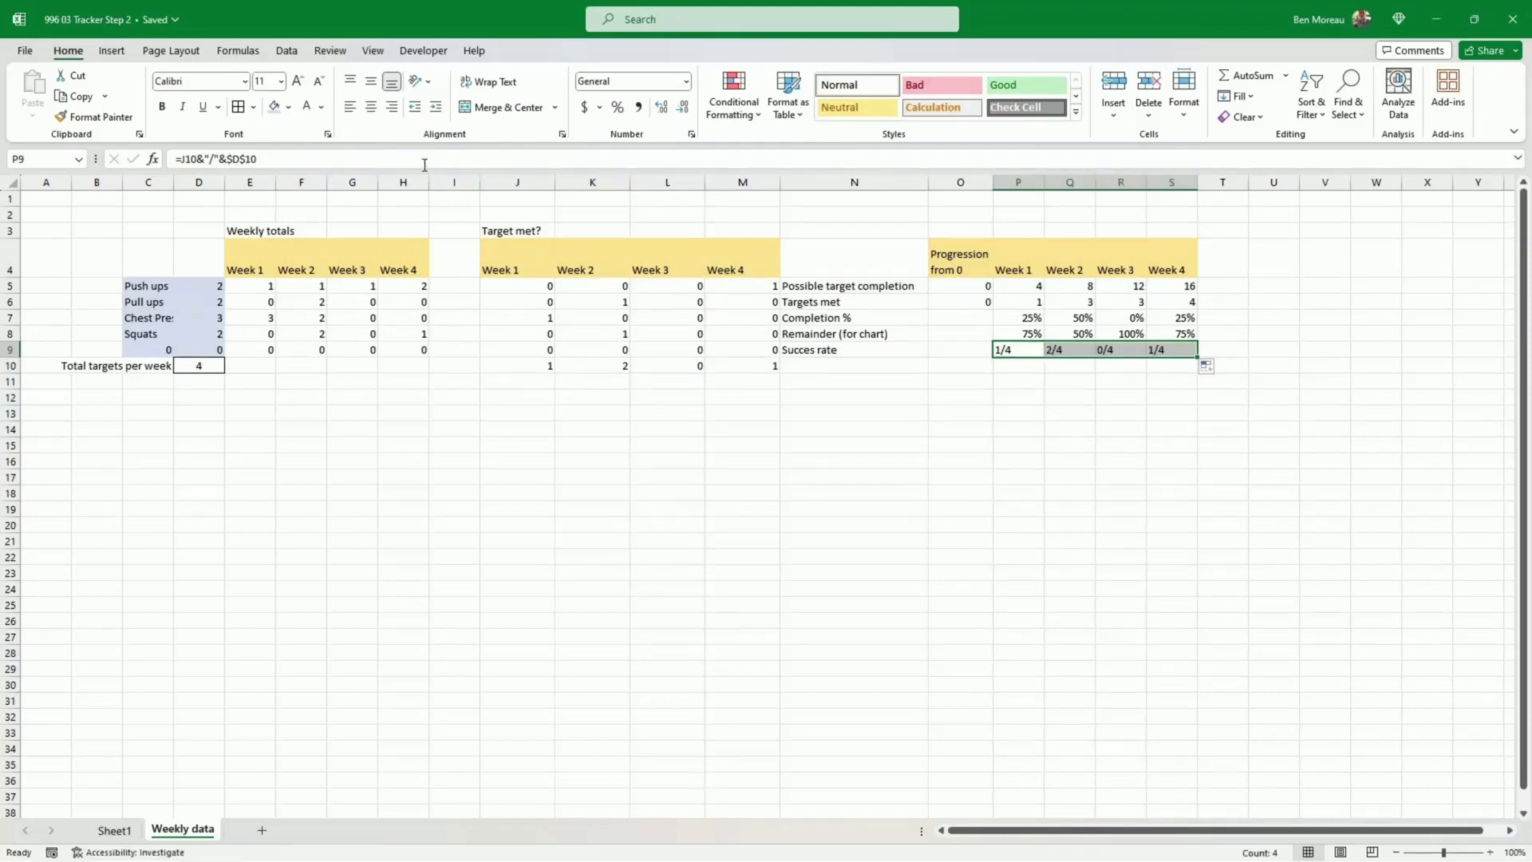
pyautogui.click(371, 107)
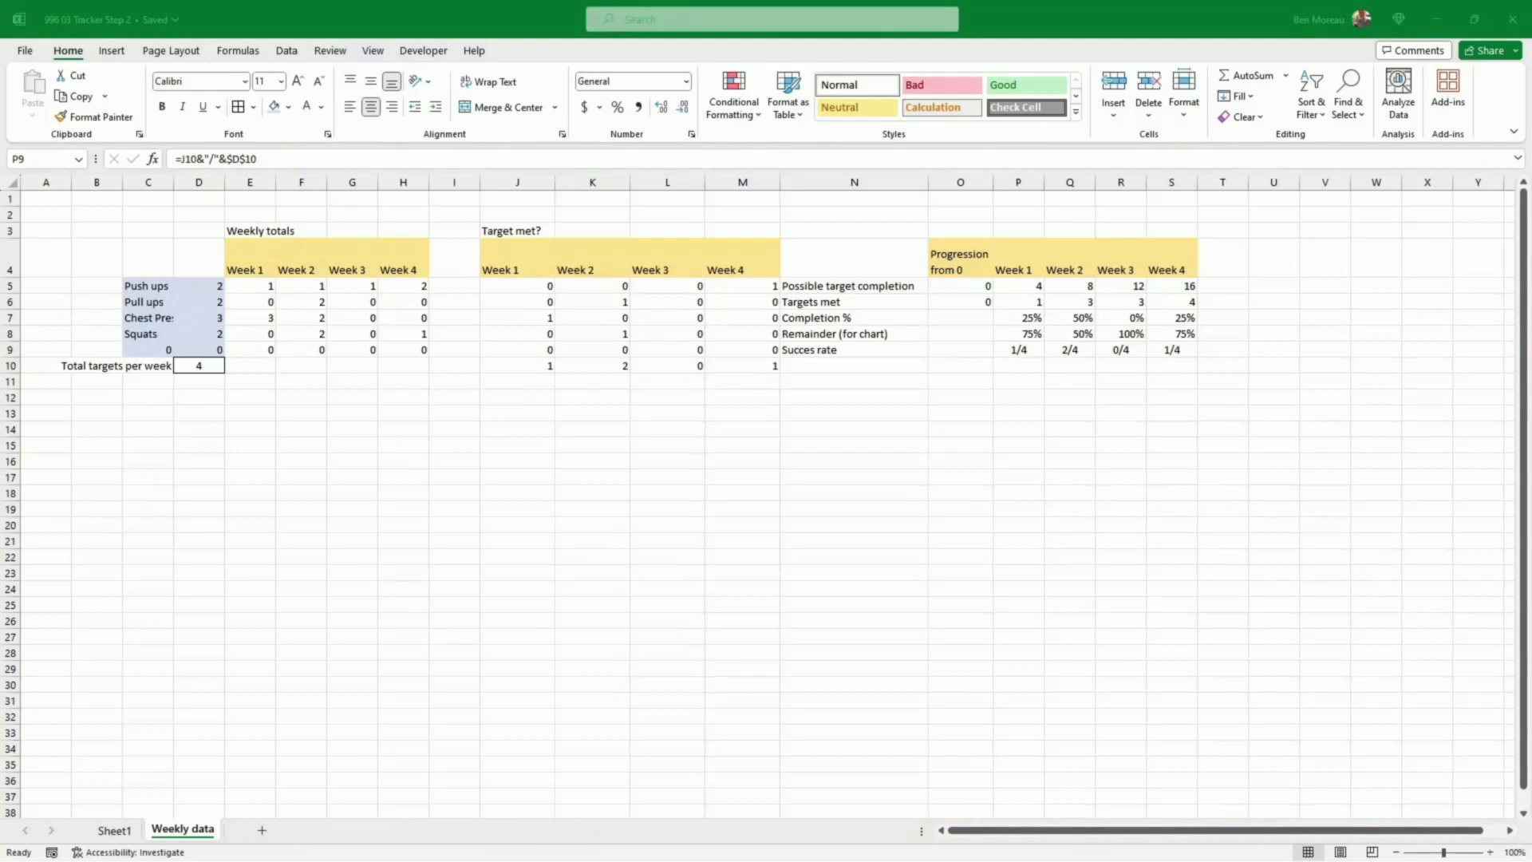
# Step: Hide the gridlines on the Weekly data sheet
pyautogui.click(354, 568)
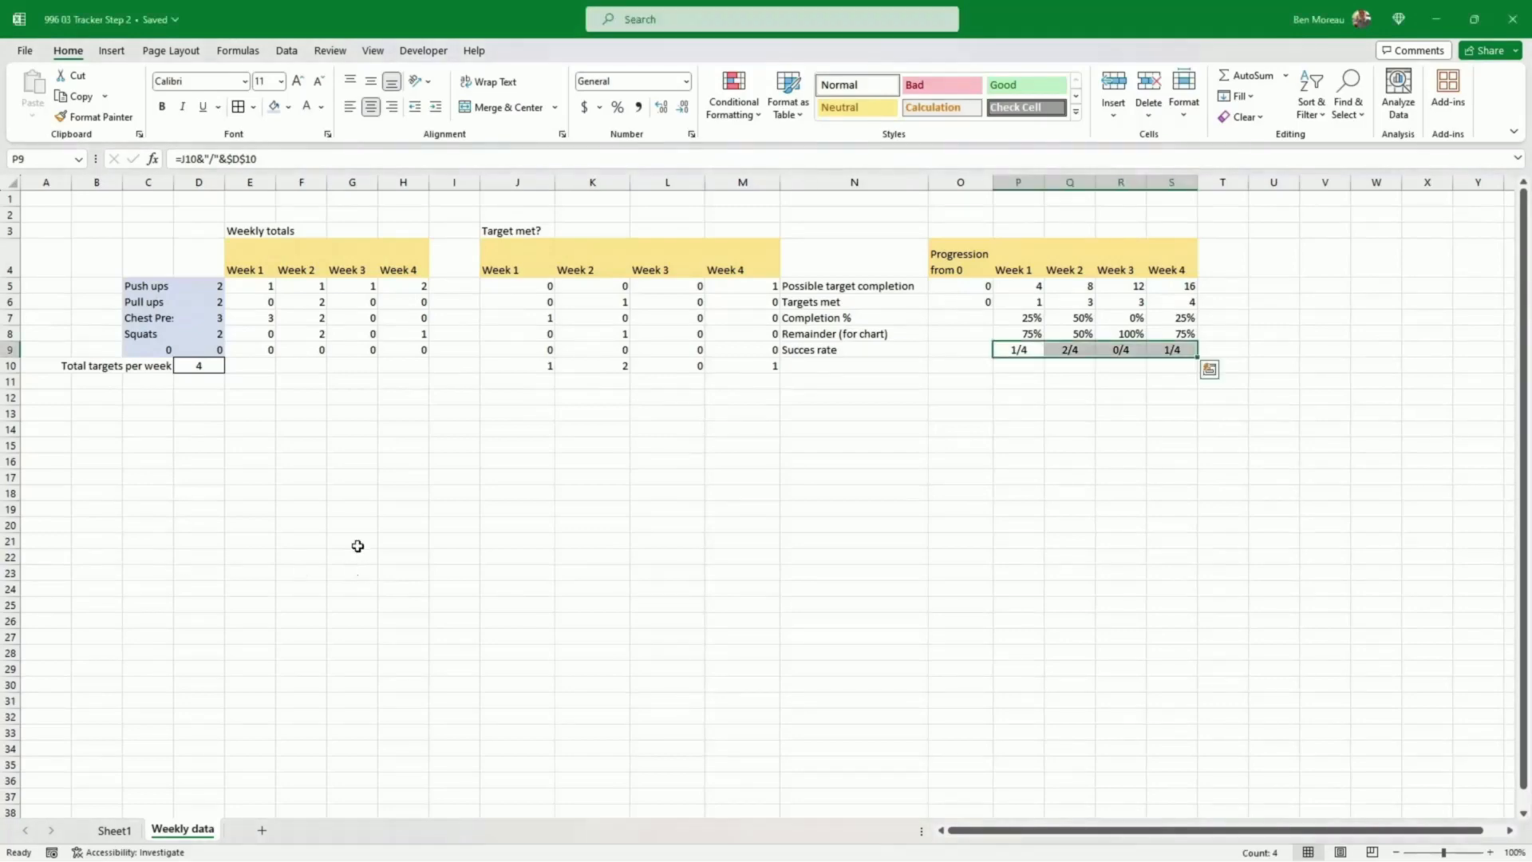
pyautogui.click(373, 51)
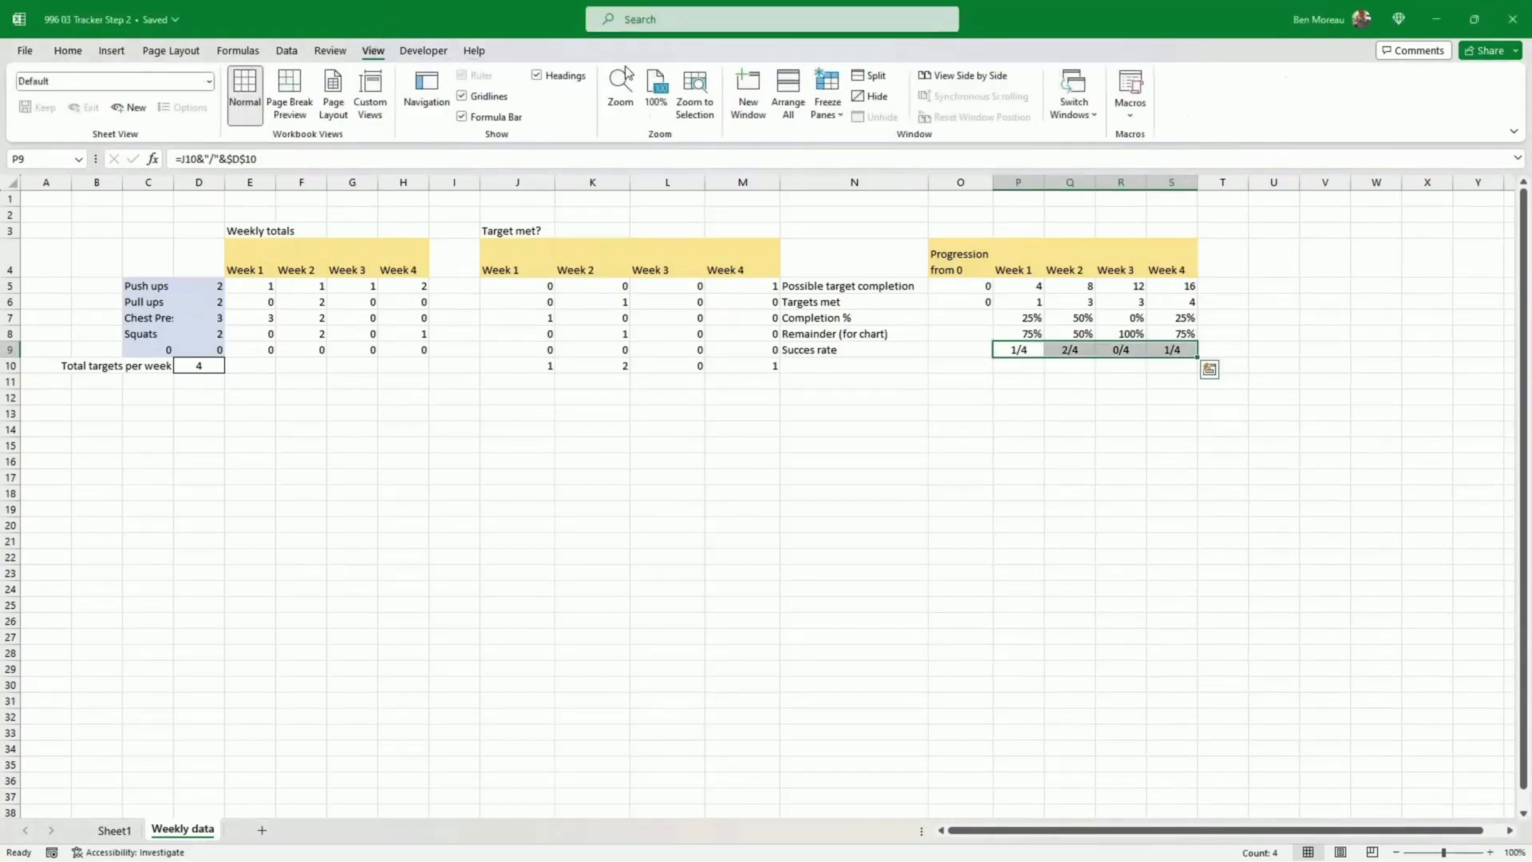
pyautogui.click(463, 96)
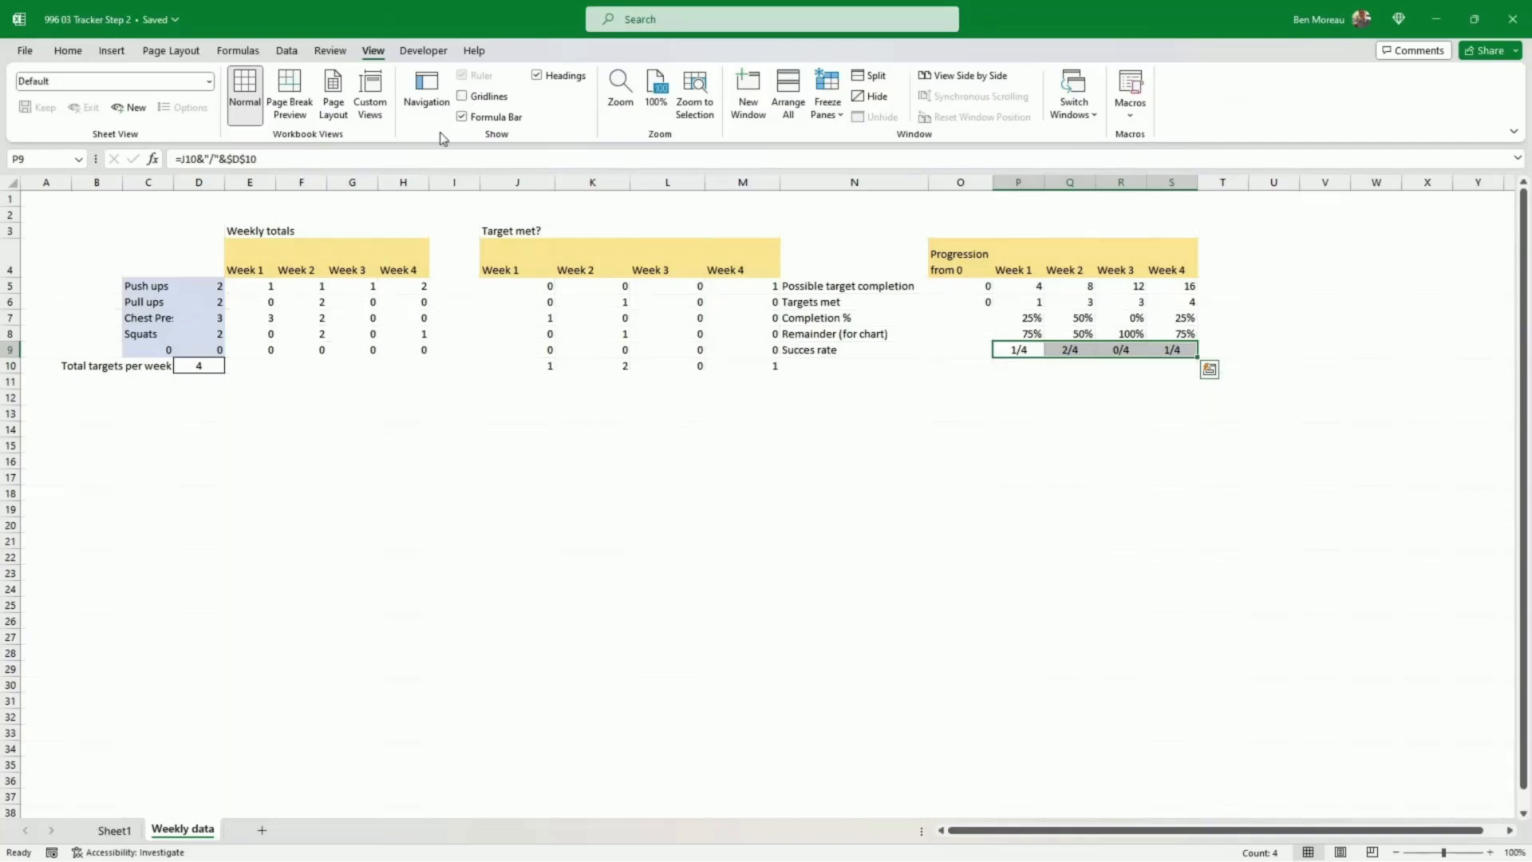
# Step: Apply outline and inside borders to the Weekly totals values in E5:H9
pyautogui.moveTo(247, 287); pyautogui.dragTo(404, 349)
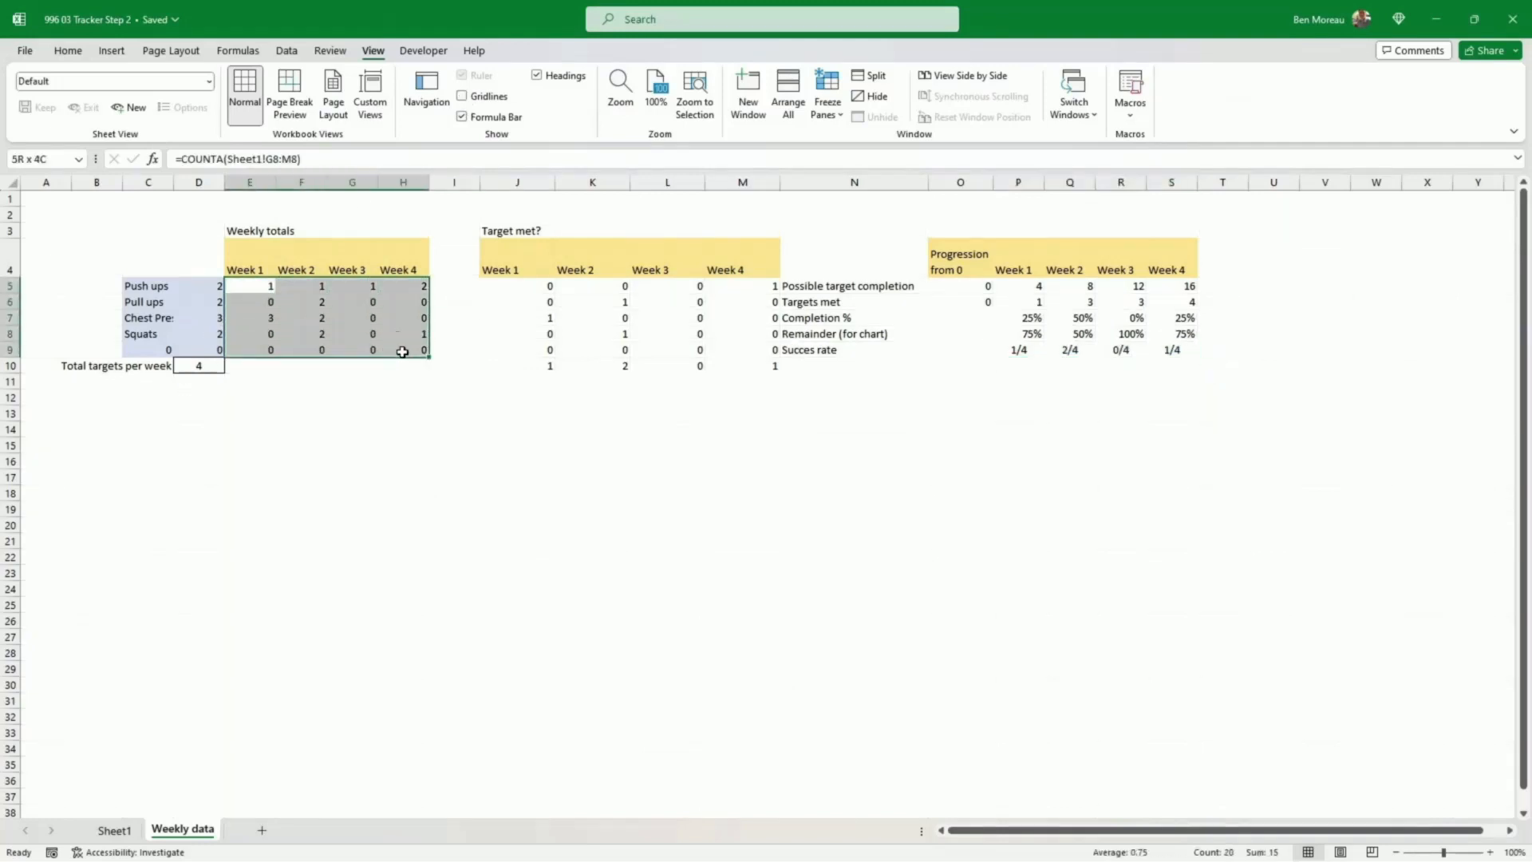
pyautogui.click(59, 53)
pyautogui.hotkey('ctrl', '1')
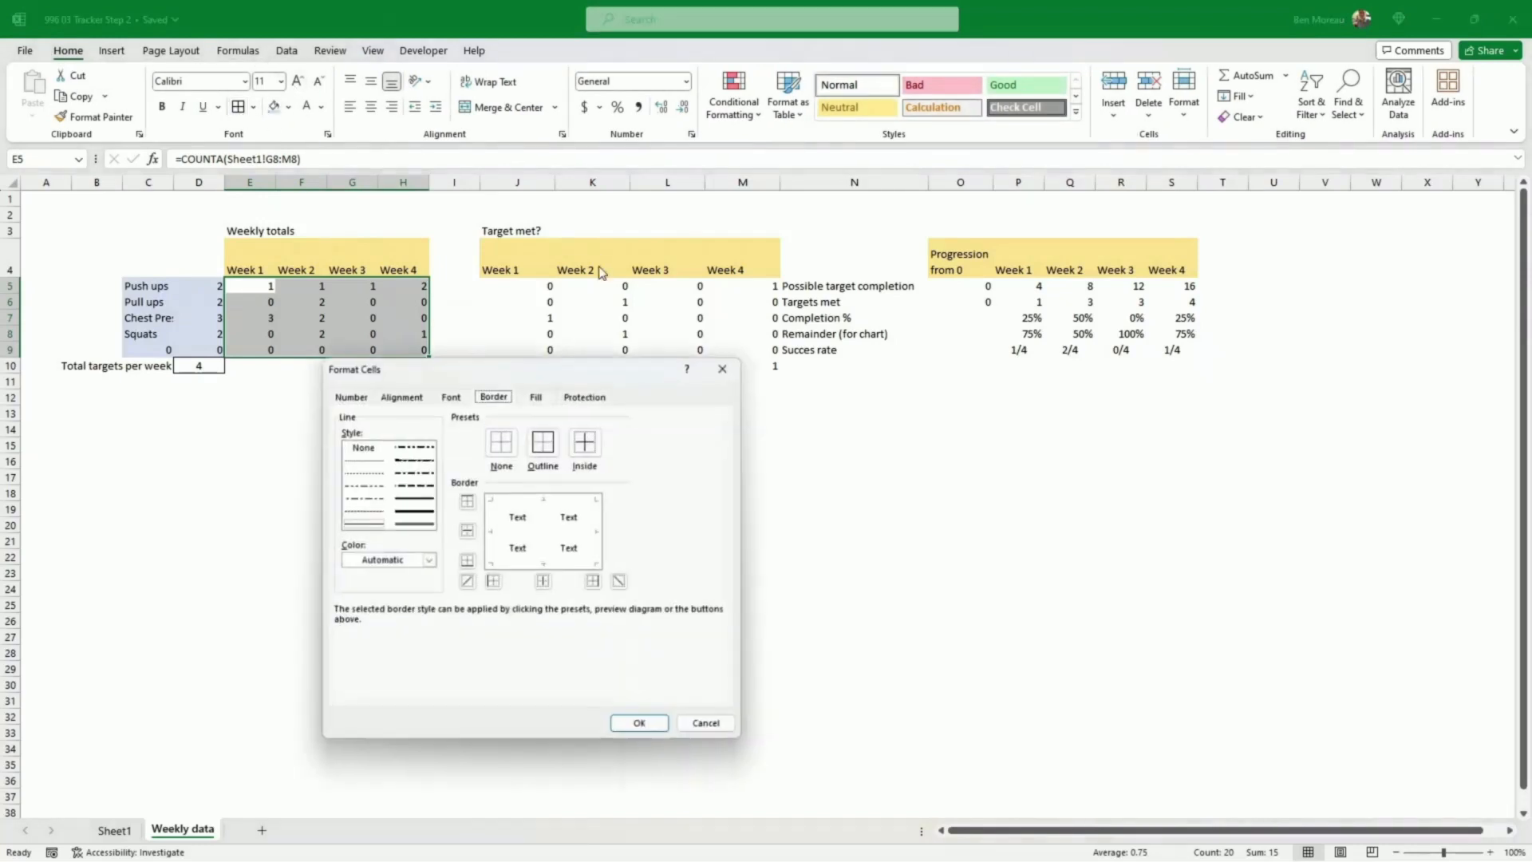
pyautogui.click(543, 441)
pyautogui.click(585, 441)
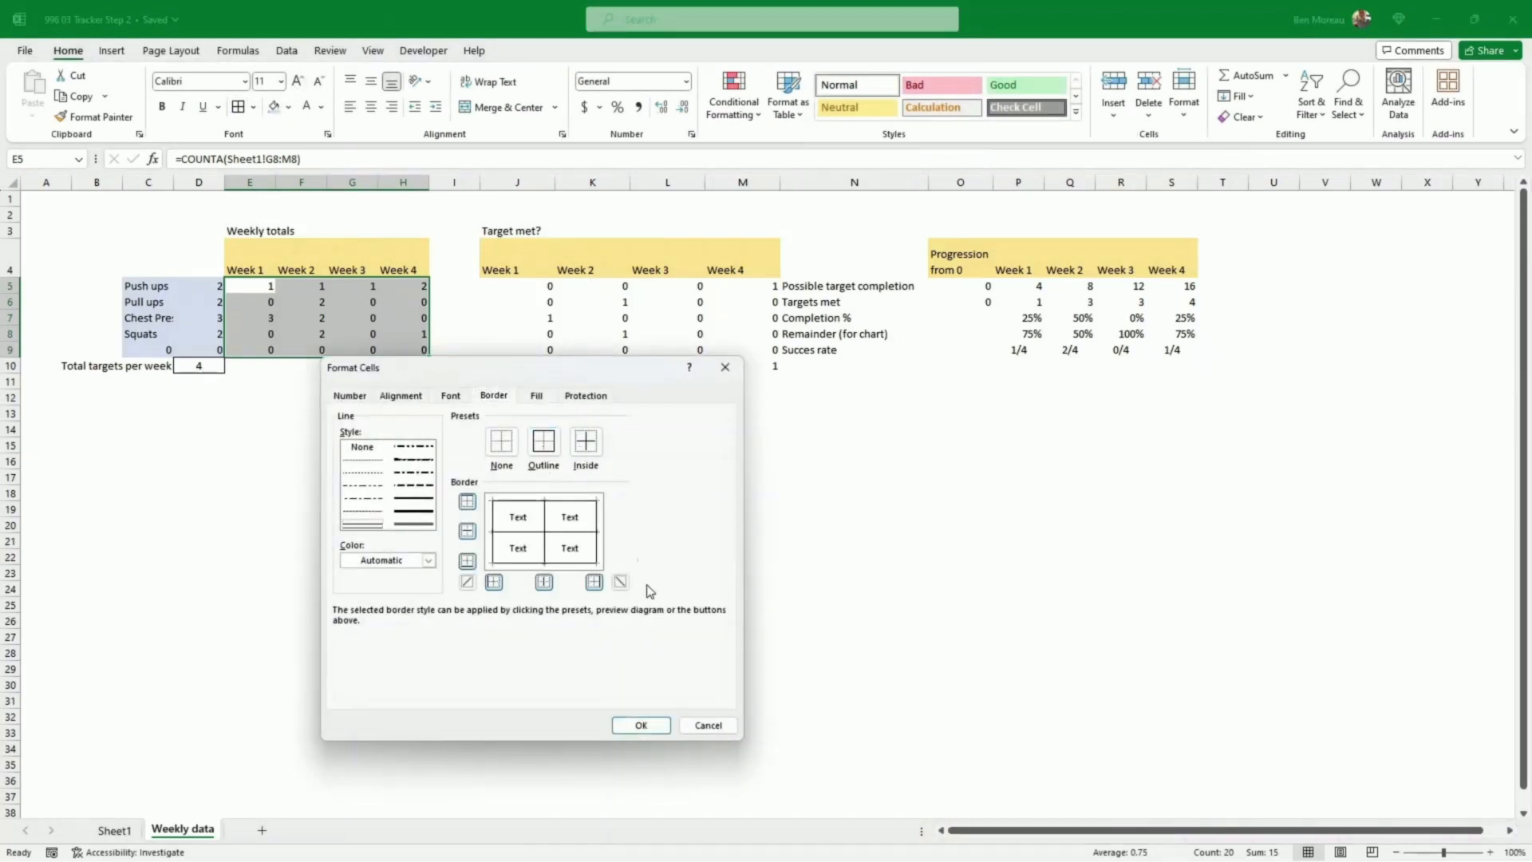
pyautogui.click(645, 723)
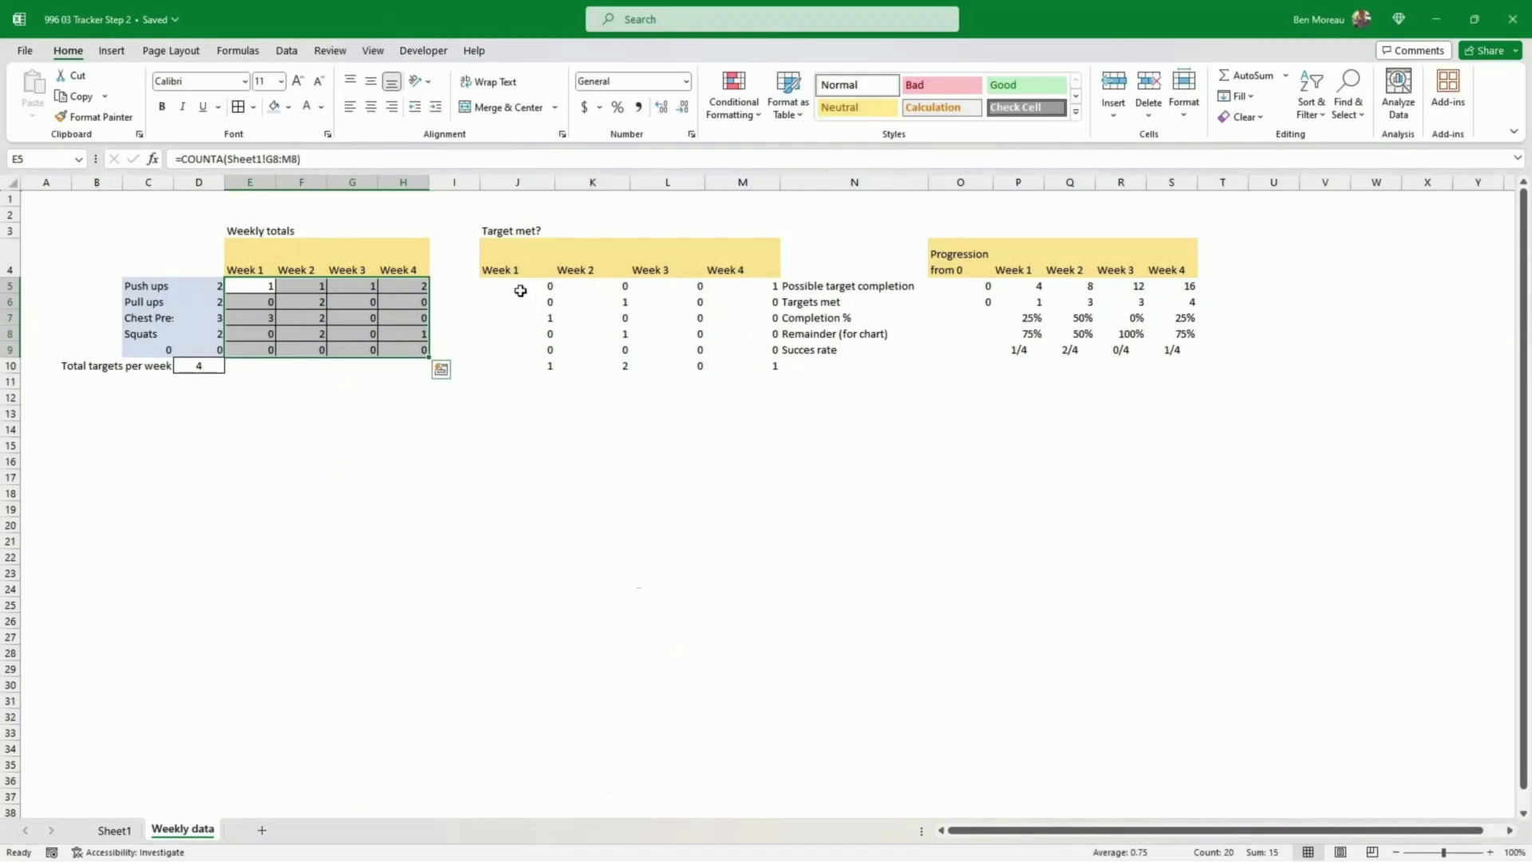
# Step: Apply outline and inside borders to the Target met? values in J5:M9
pyautogui.moveTo(519, 289); pyautogui.dragTo(712, 349)
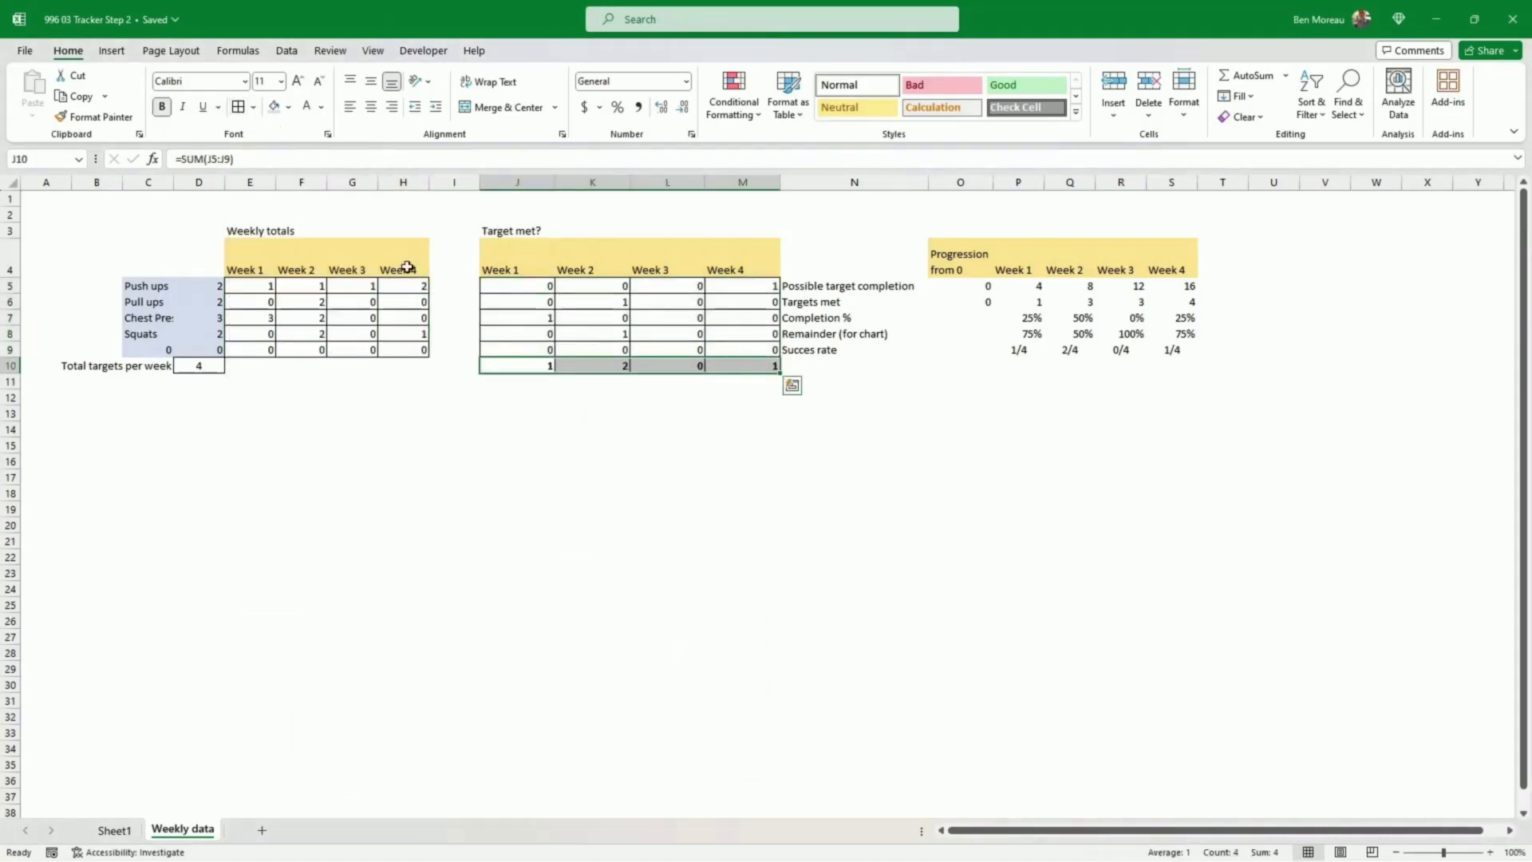
# Step: Label the totals row of the Target met? table by entering "Totals" in cell I10
pyautogui.click(454, 366)
pyautogui.write('Total')
pyautogui.press('Return')
# Step: Center the values in D5:M10 and O5:S9, and add borders around all cells of O5:S9
pyautogui.moveTo(198, 286); pyautogui.dragTo(742, 366)
pyautogui.click(371, 107)
pyautogui.moveTo(960, 286); pyautogui.dragTo(1172, 349)
pyautogui.click(371, 107)
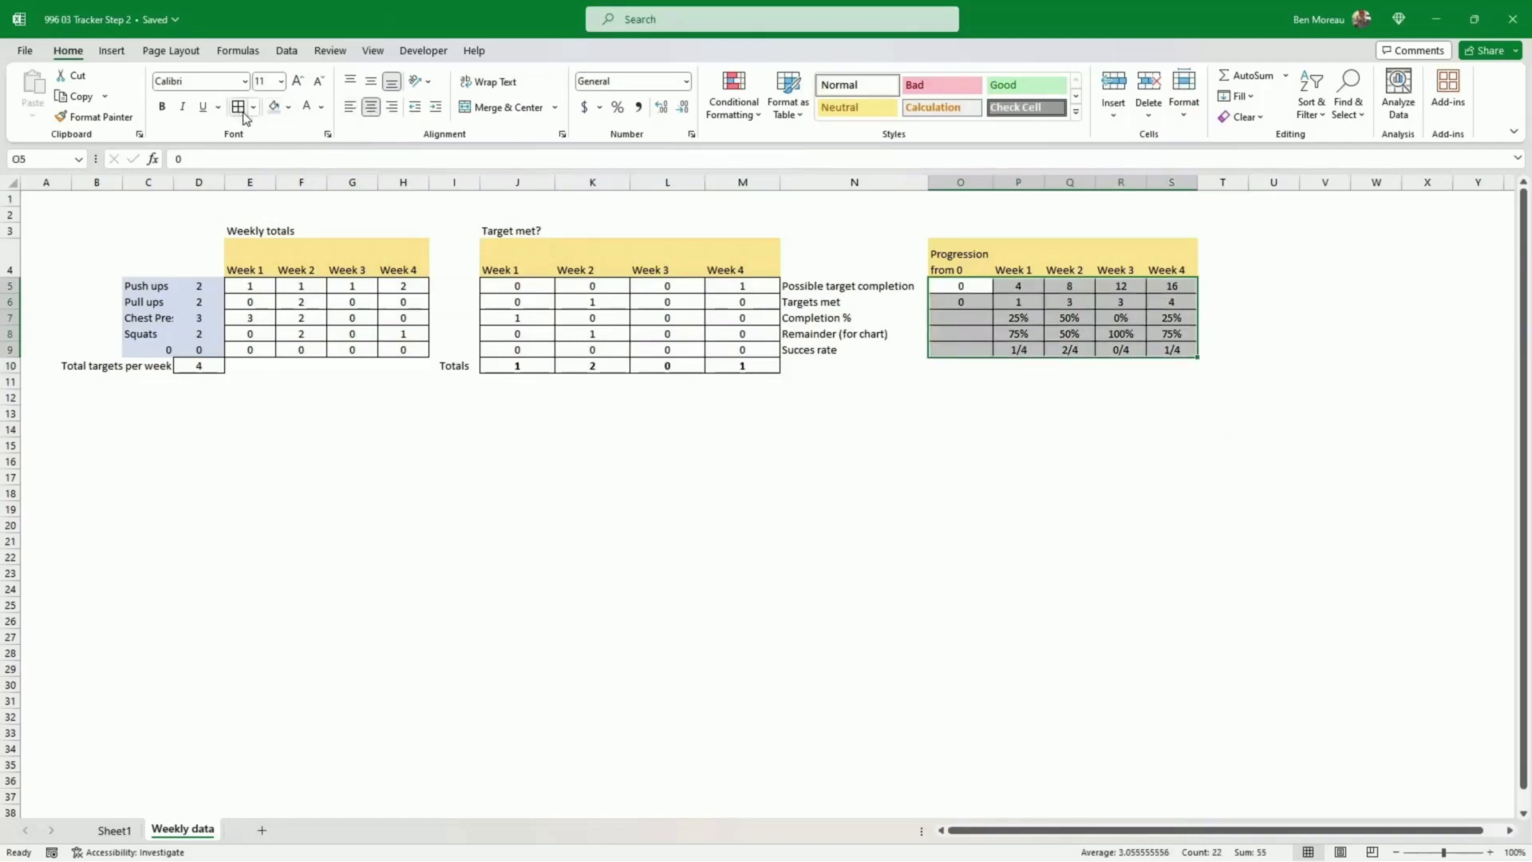
pyautogui.click(243, 476)
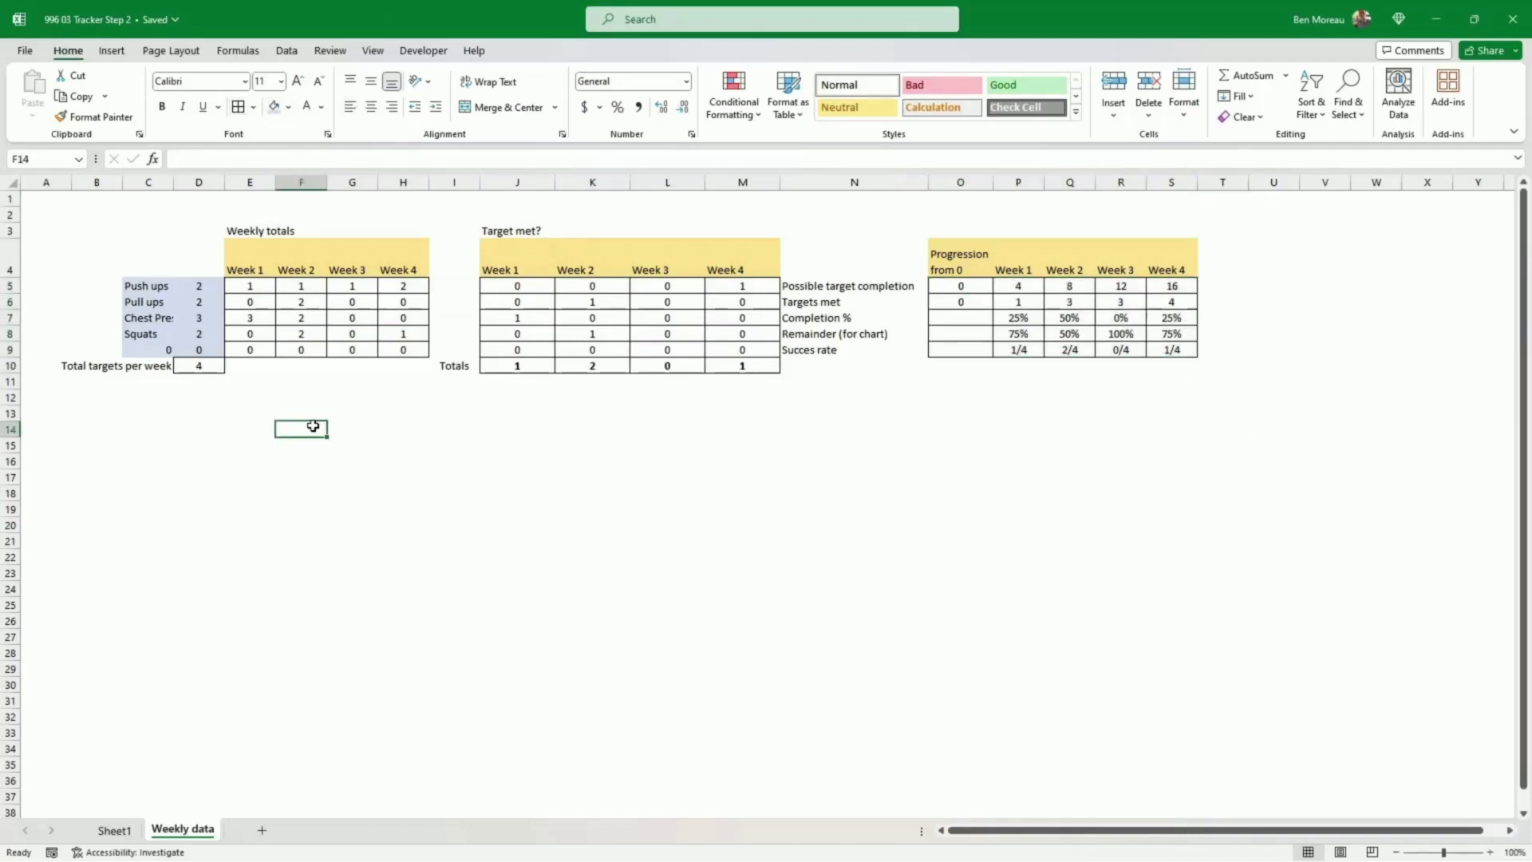
pyautogui.click(812, 544)
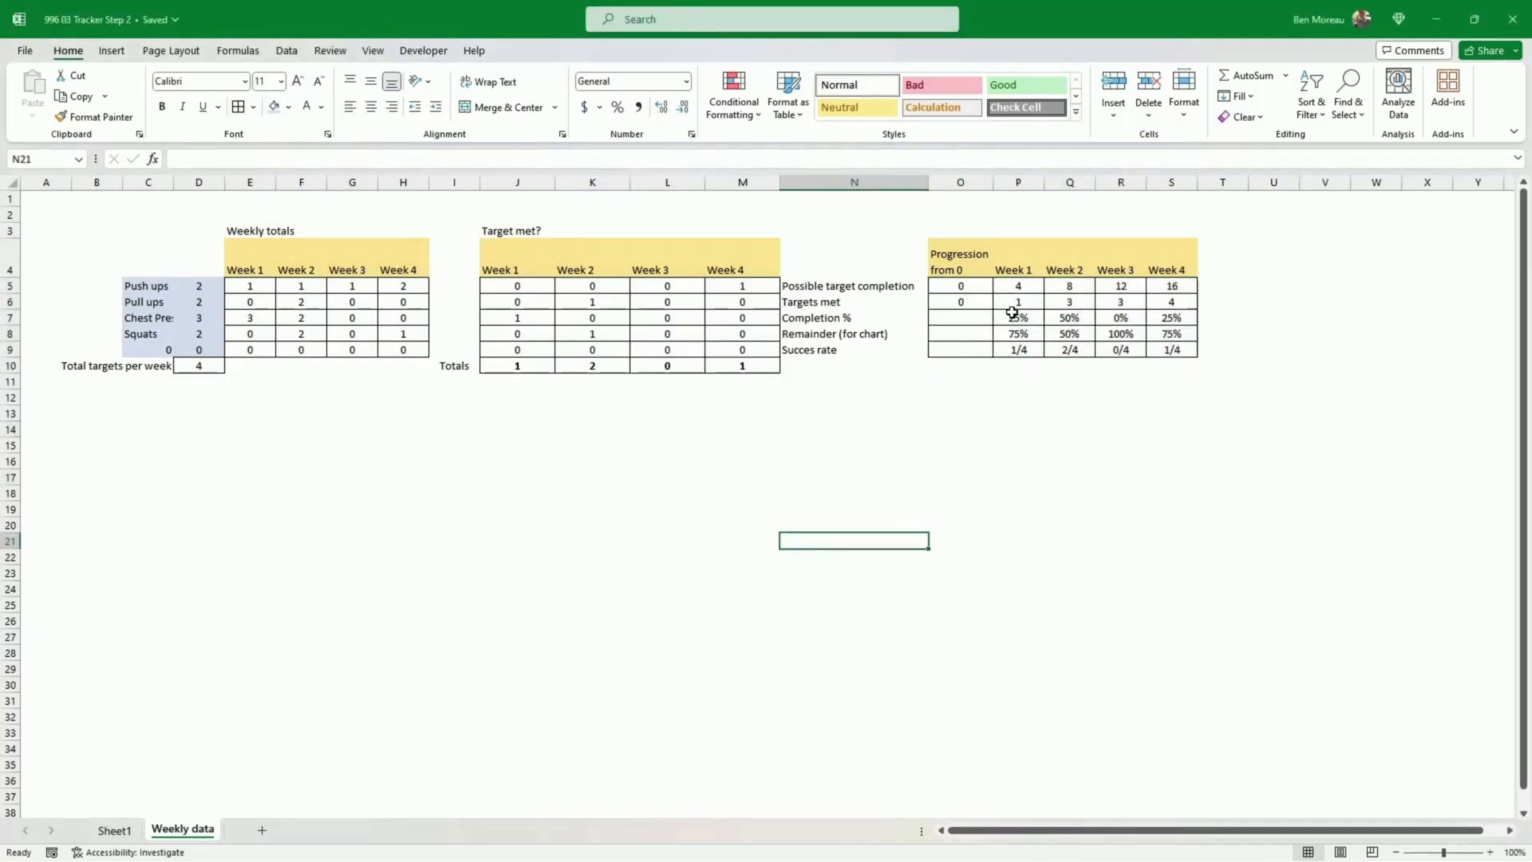
# Step: Insert a 2-D stacked column chart from the Completion % and Remainder values in P7:S8
pyautogui.moveTo(1012, 312); pyautogui.dragTo(1163, 329)
pyautogui.click(111, 51)
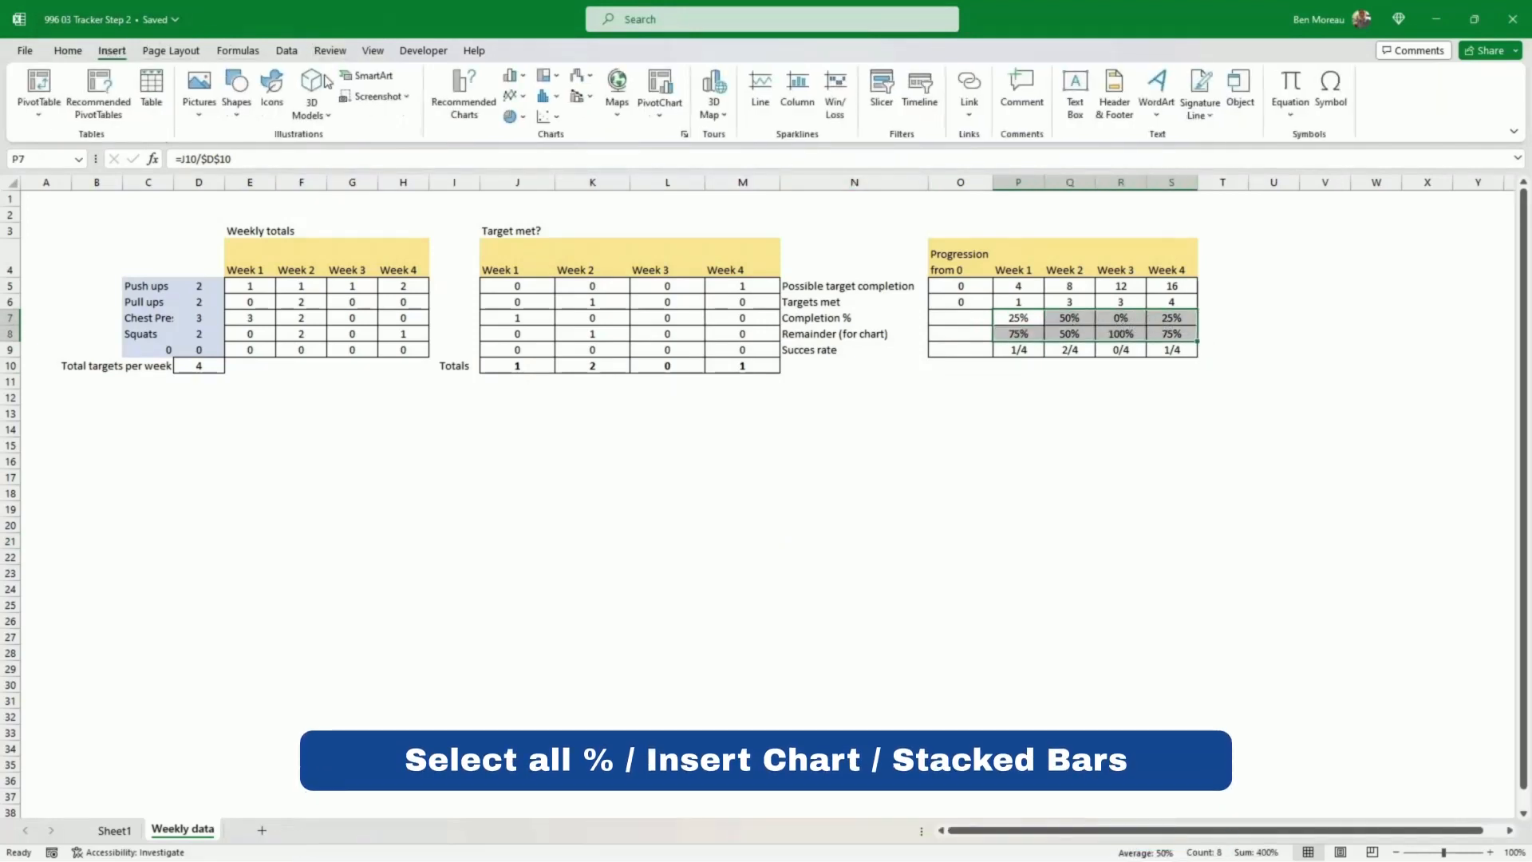
pyautogui.click(526, 78)
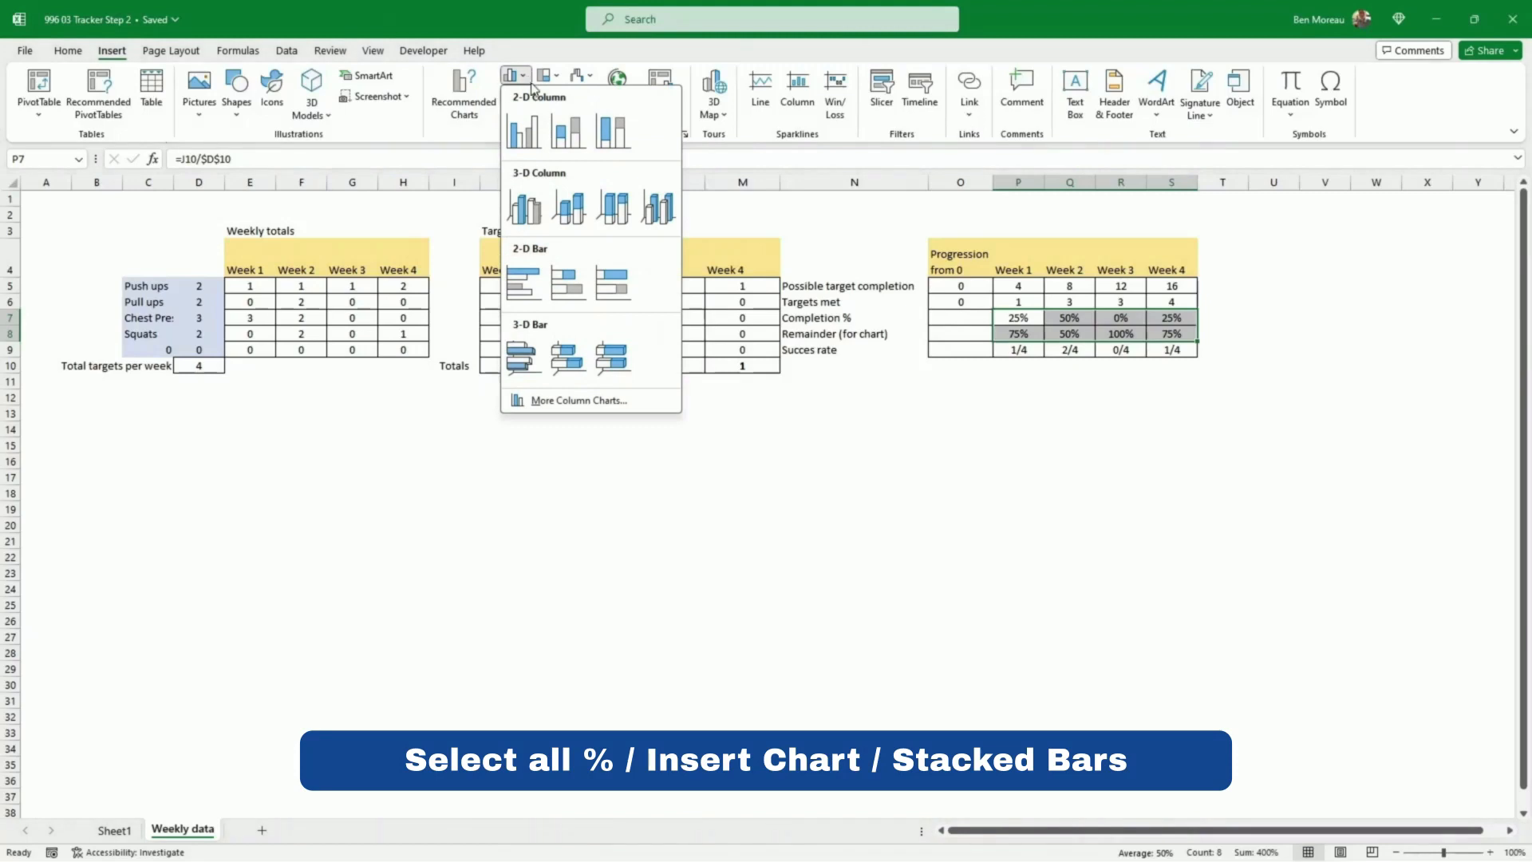
pyautogui.click(568, 132)
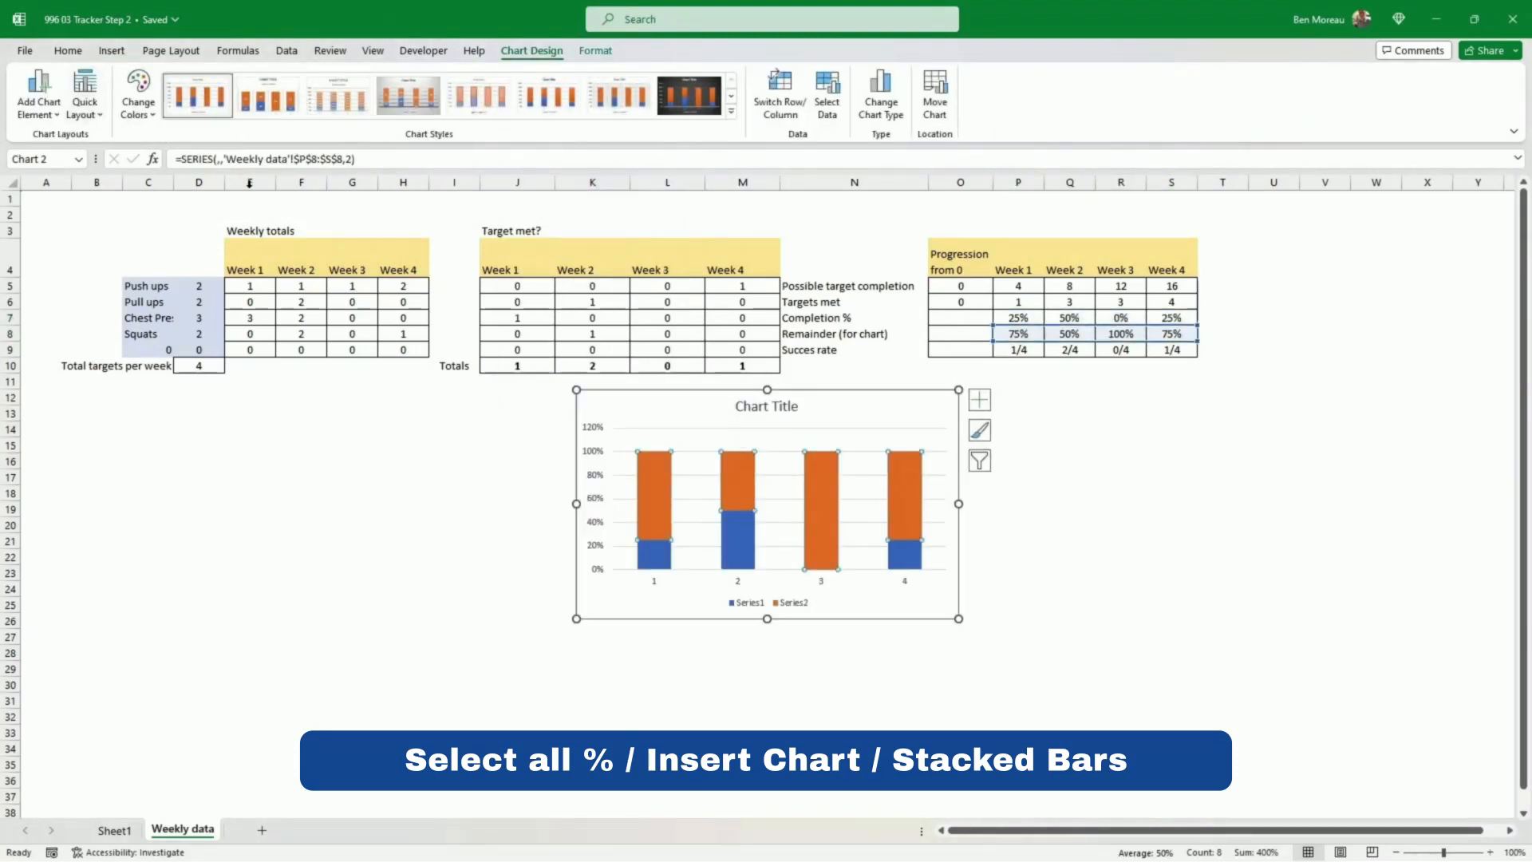
# Step: Format the chart's Remainder series with a fine diagonal pattern fill
pyautogui.rightClick(823, 503)
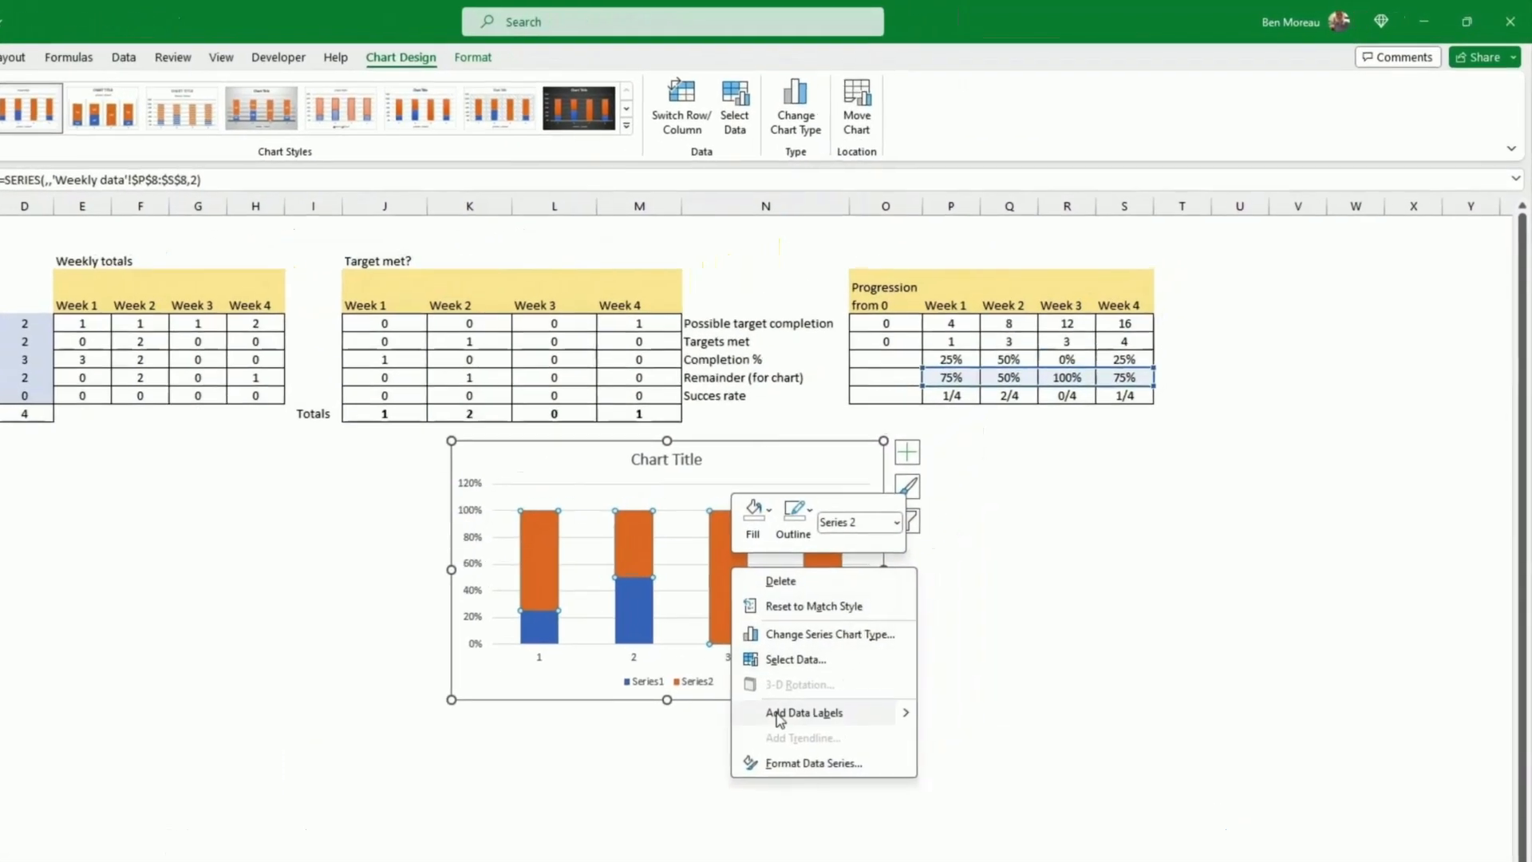
pyautogui.click(881, 671)
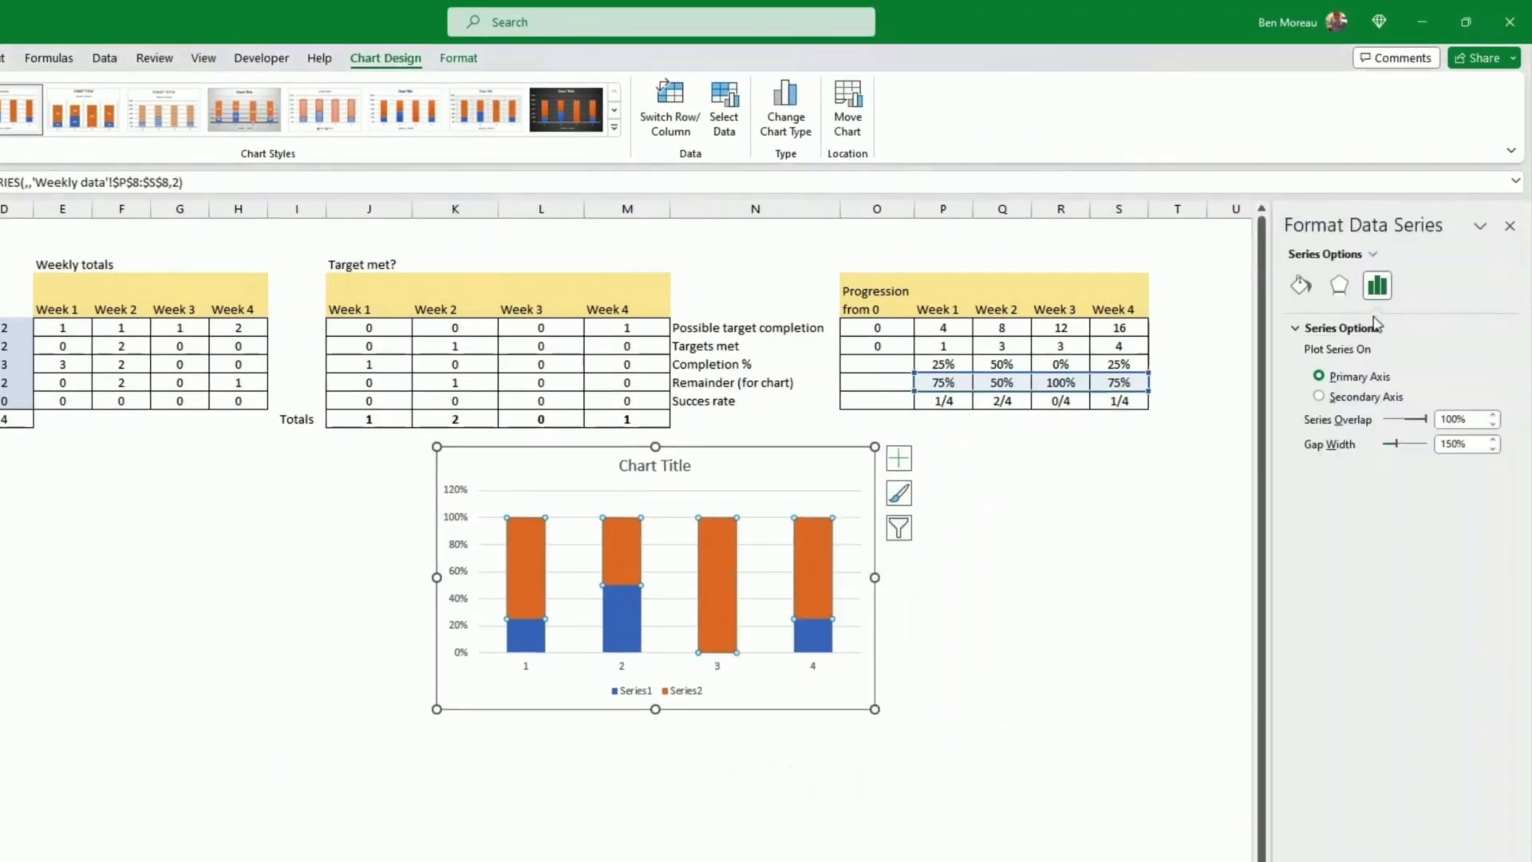
pyautogui.click(1301, 285)
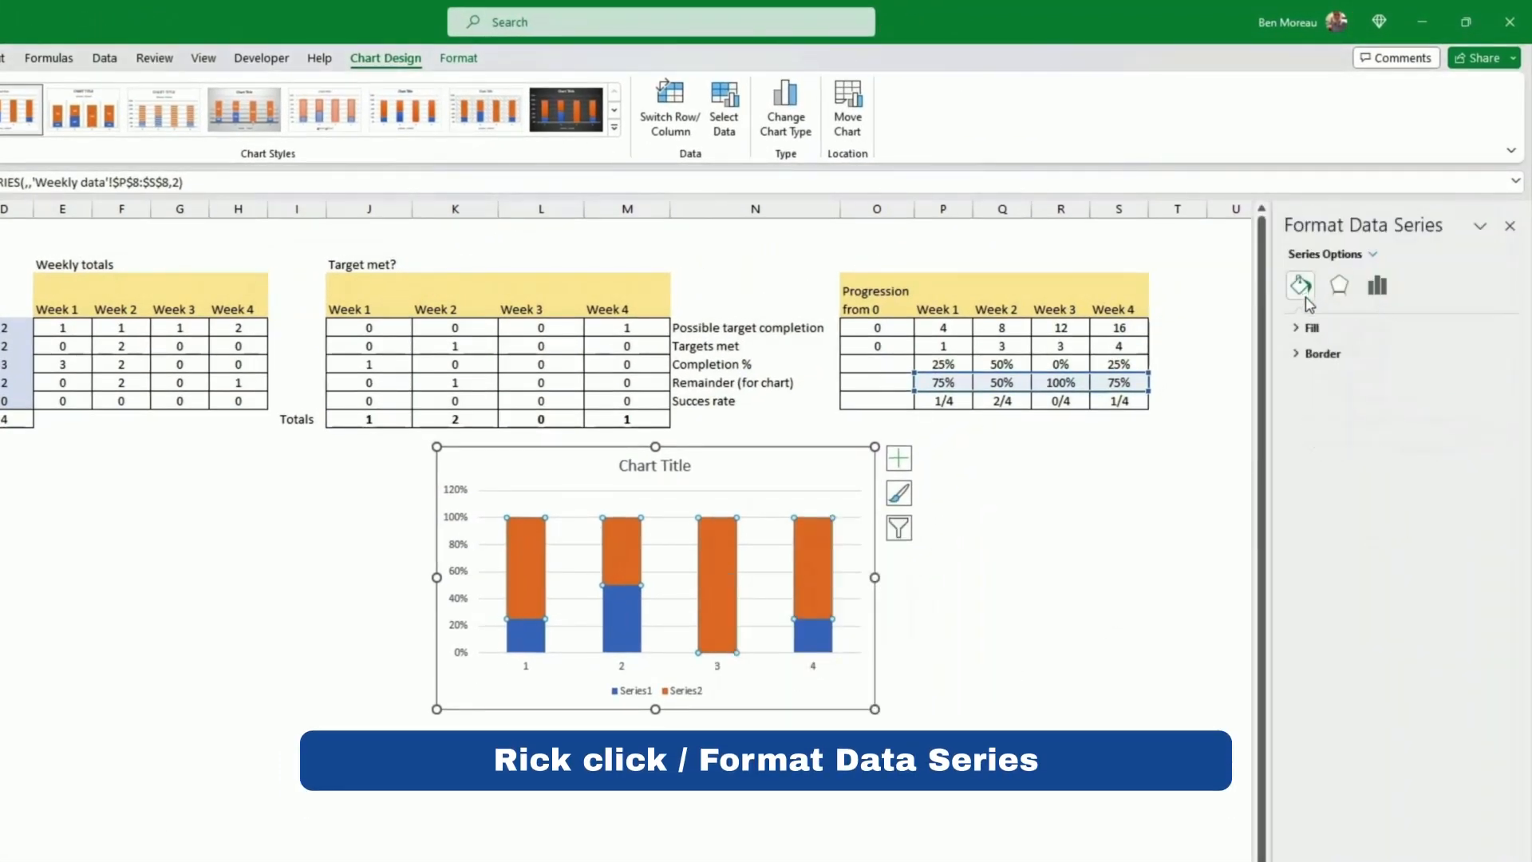
pyautogui.click(1299, 328)
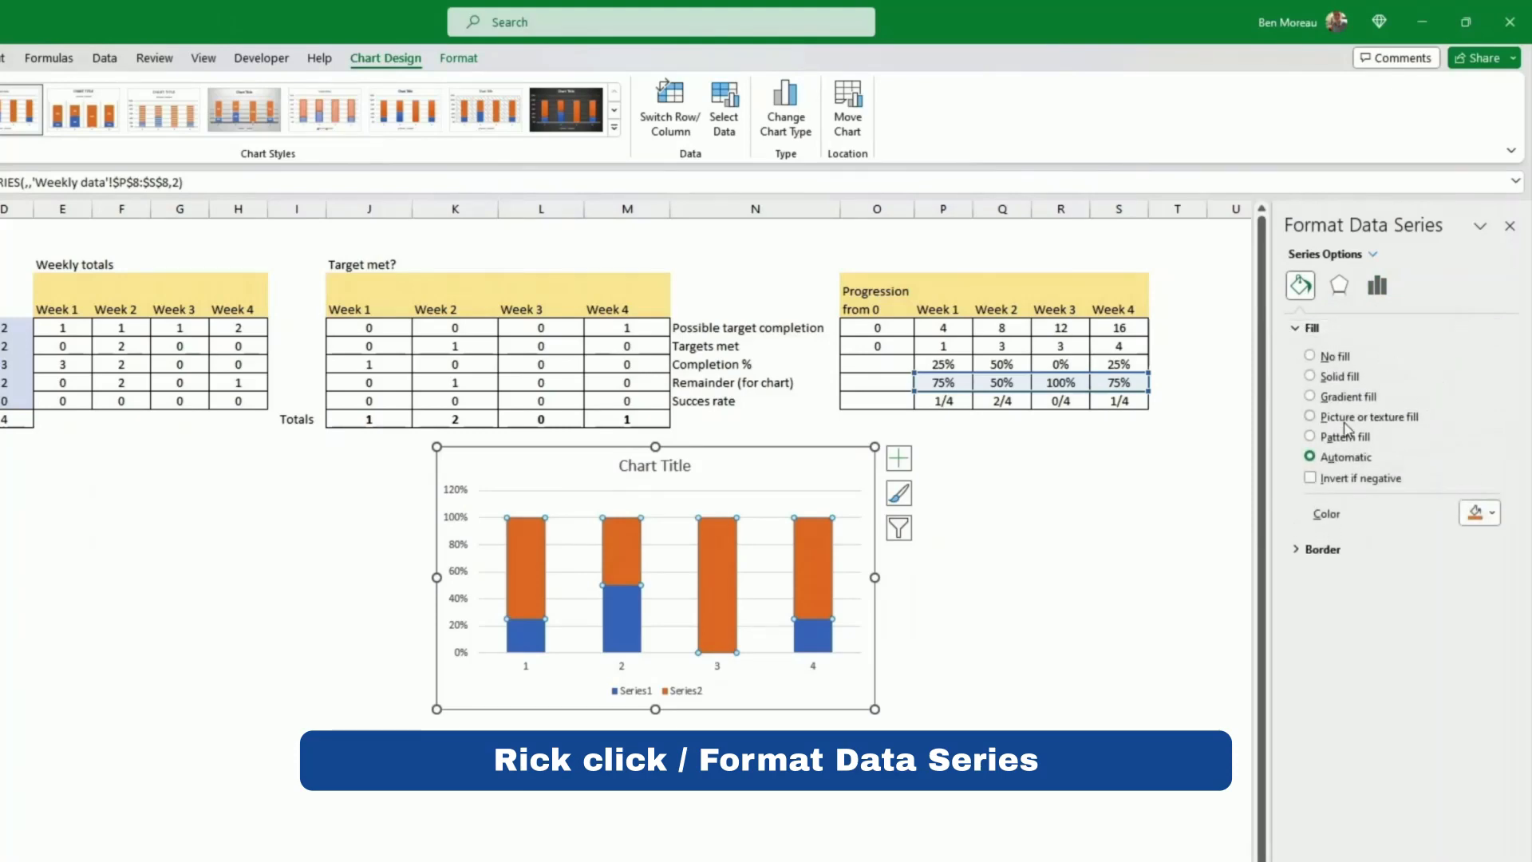
pyautogui.click(1311, 436)
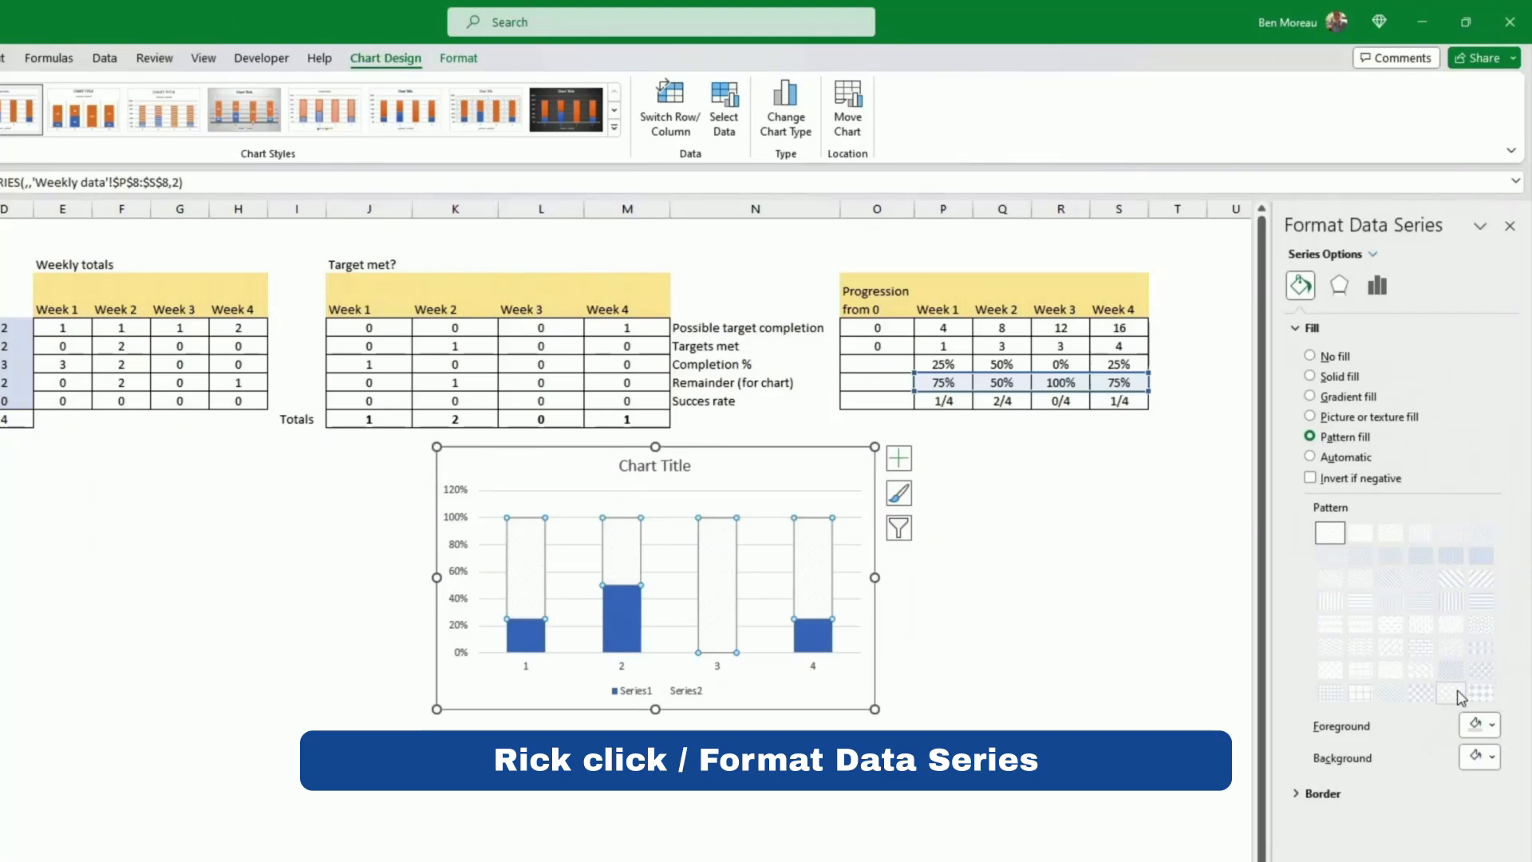
pyautogui.click(1423, 581)
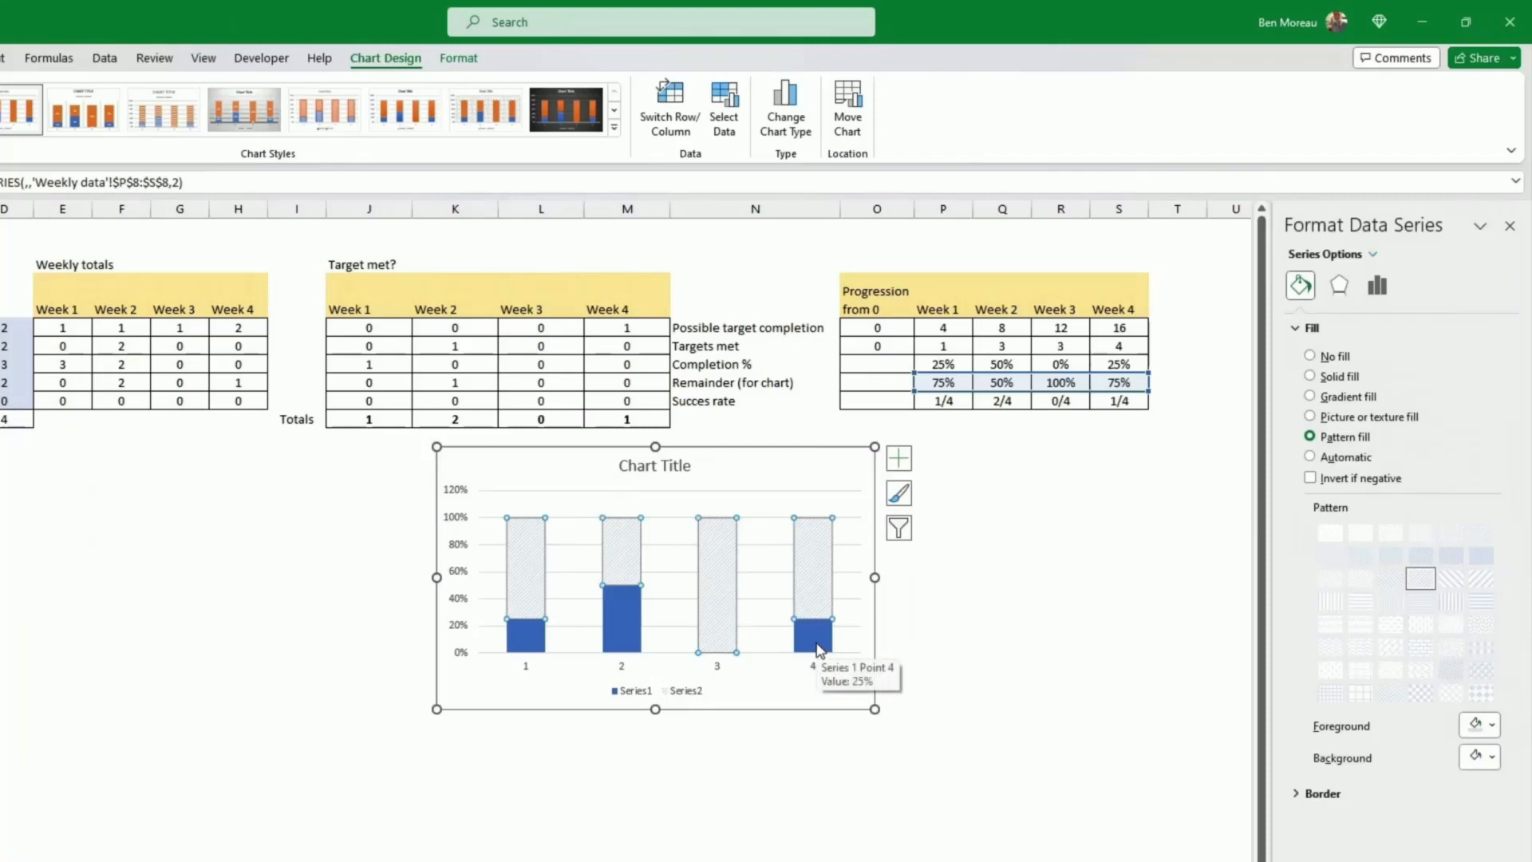
pyautogui.click(1491, 726)
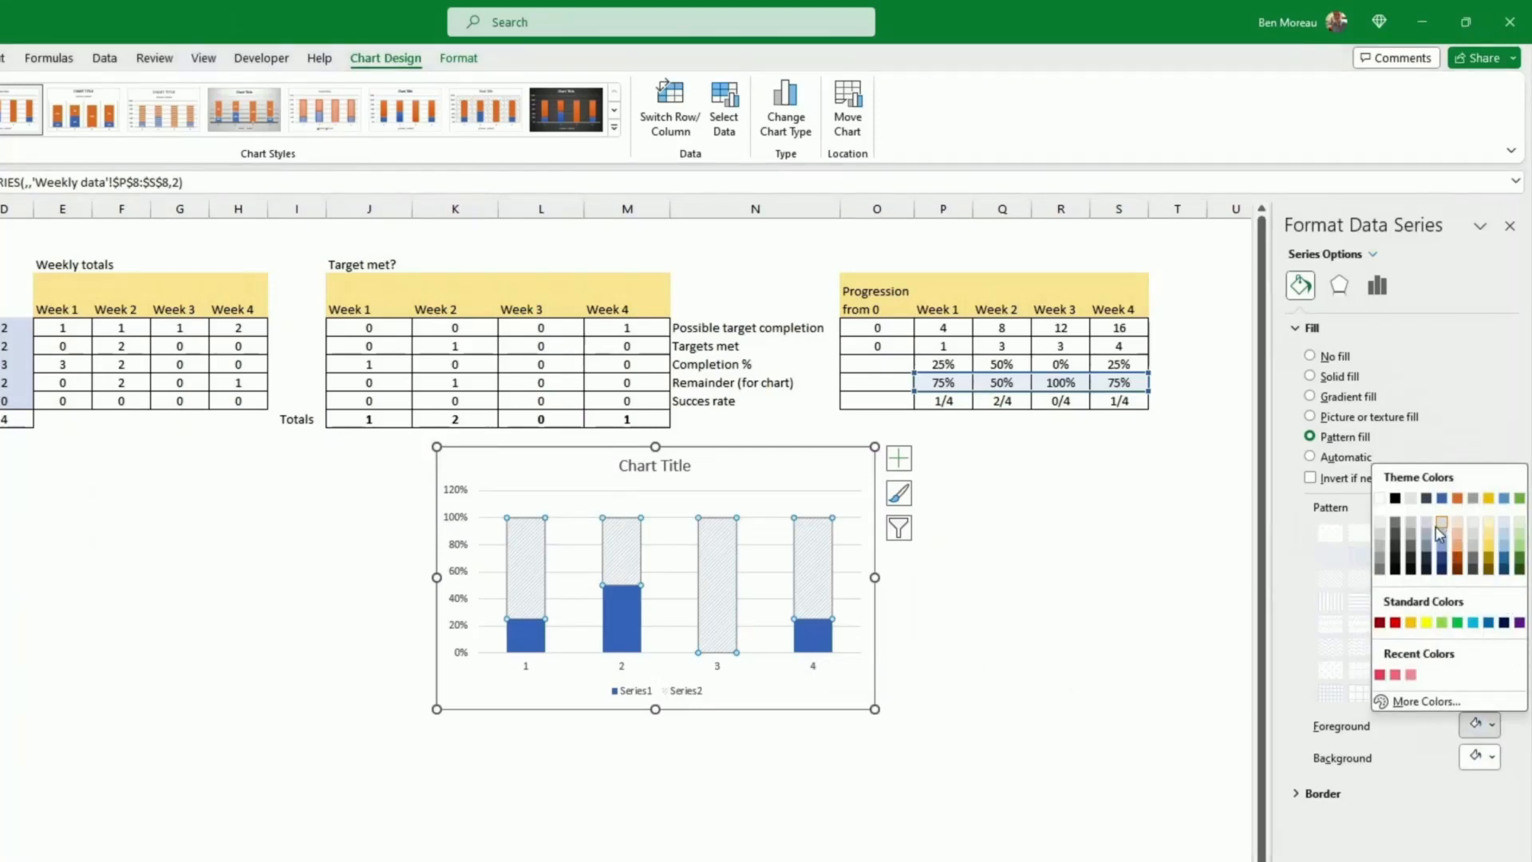
pyautogui.click(812, 639)
pyautogui.click(812, 639)
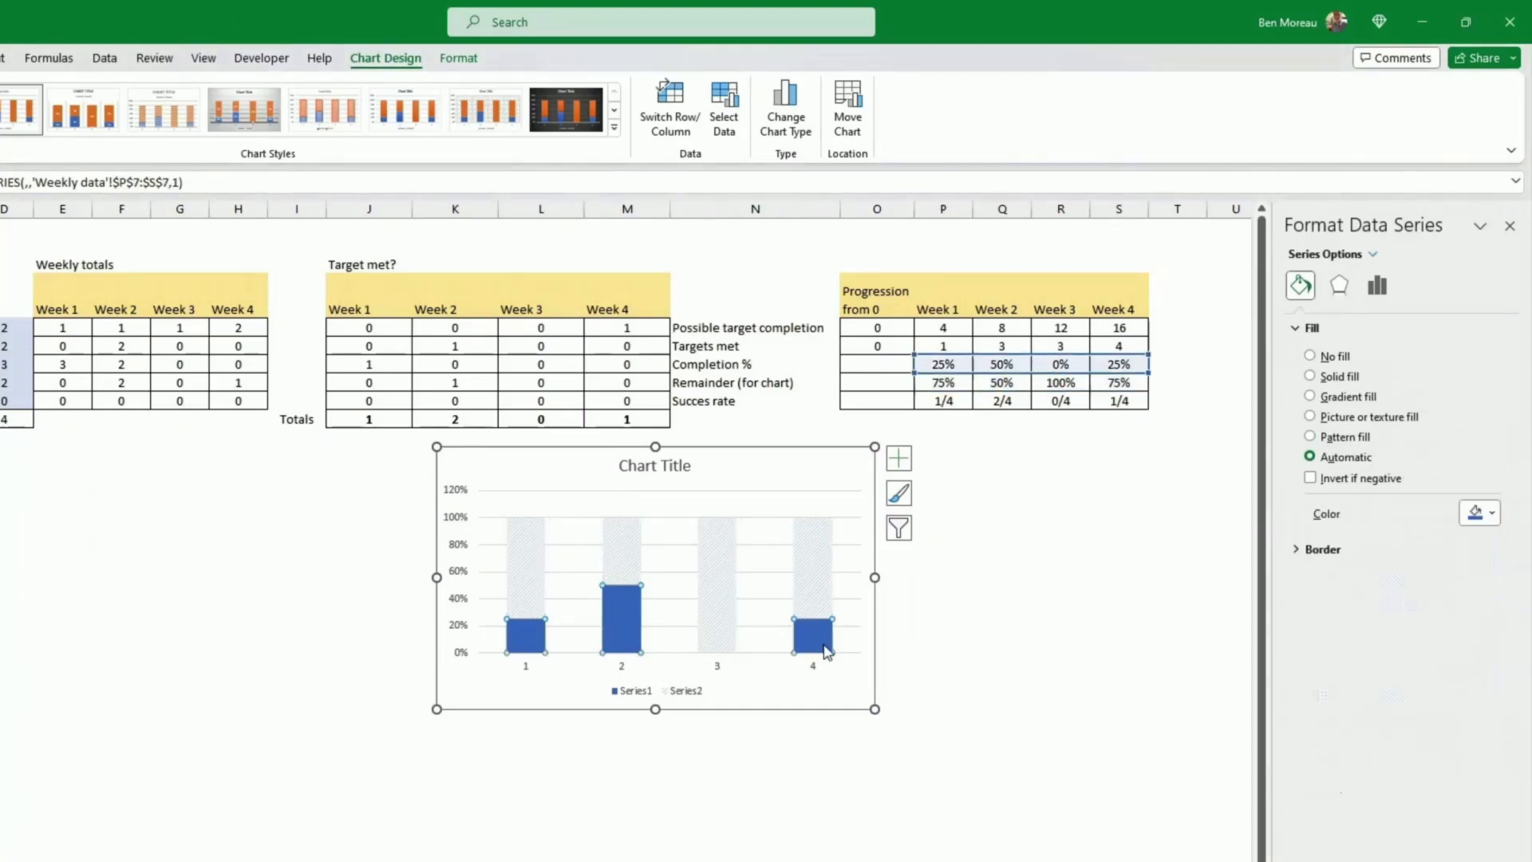
pyautogui.click(1496, 520)
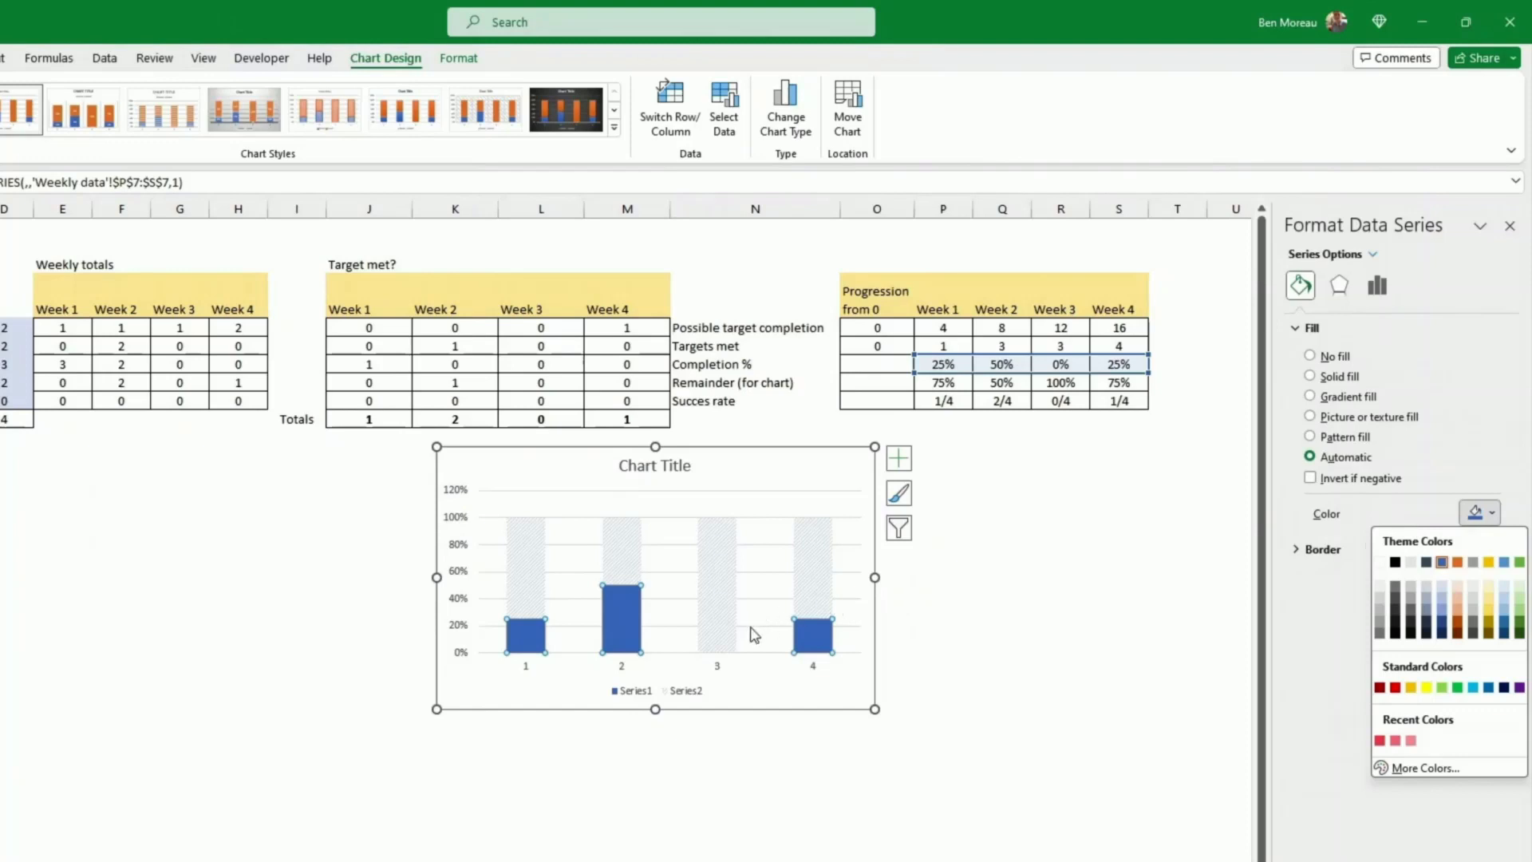
# Step: Give the chart's Remainder series a solid border in the same blue as the Completion % columns
pyautogui.click(730, 642)
pyautogui.click(726, 643)
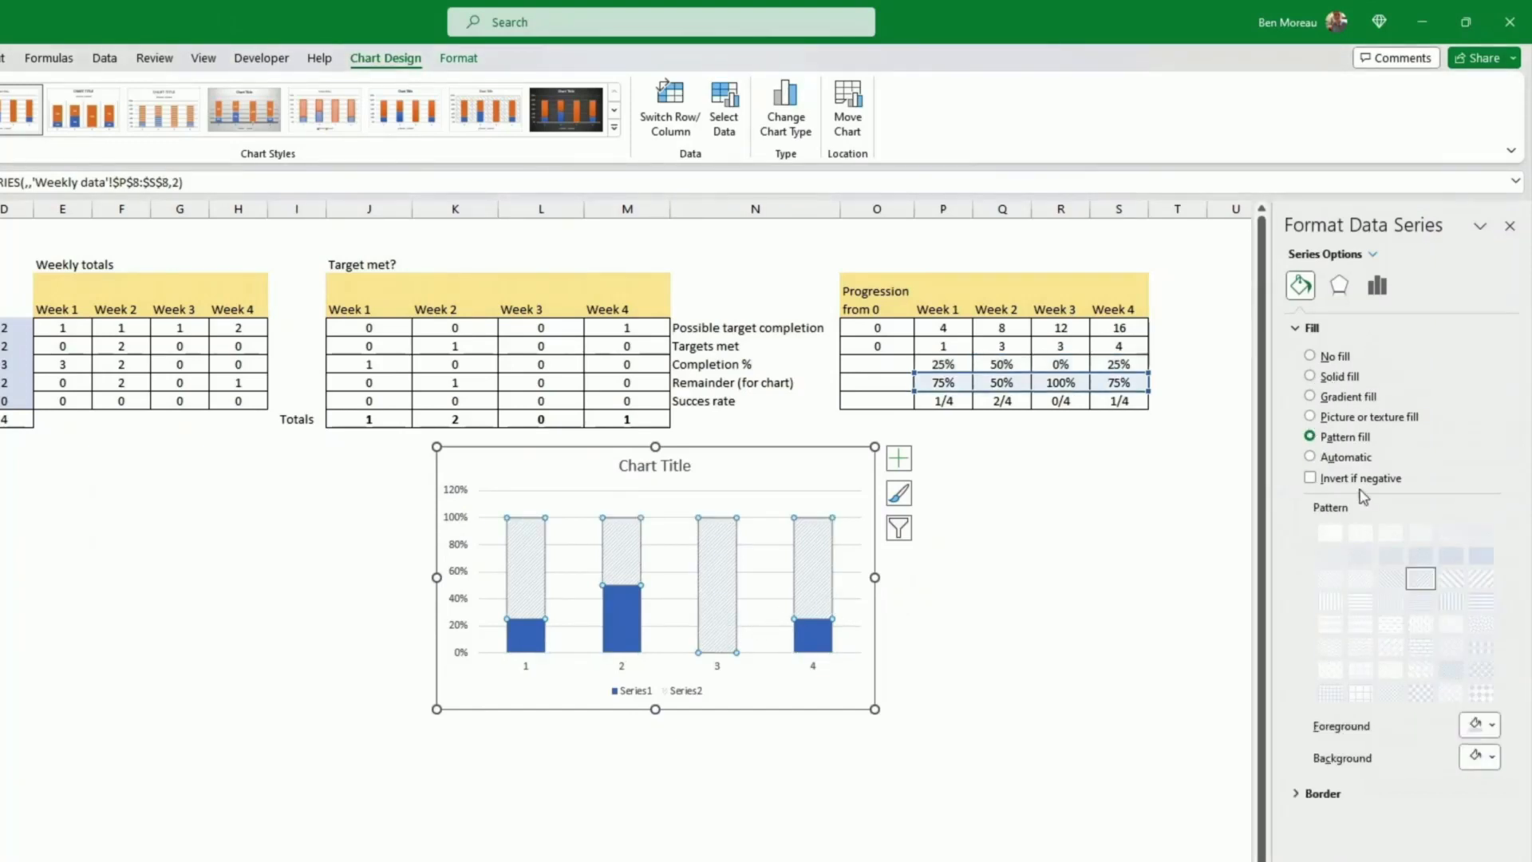
pyautogui.click(1323, 793)
pyautogui.click(1297, 328)
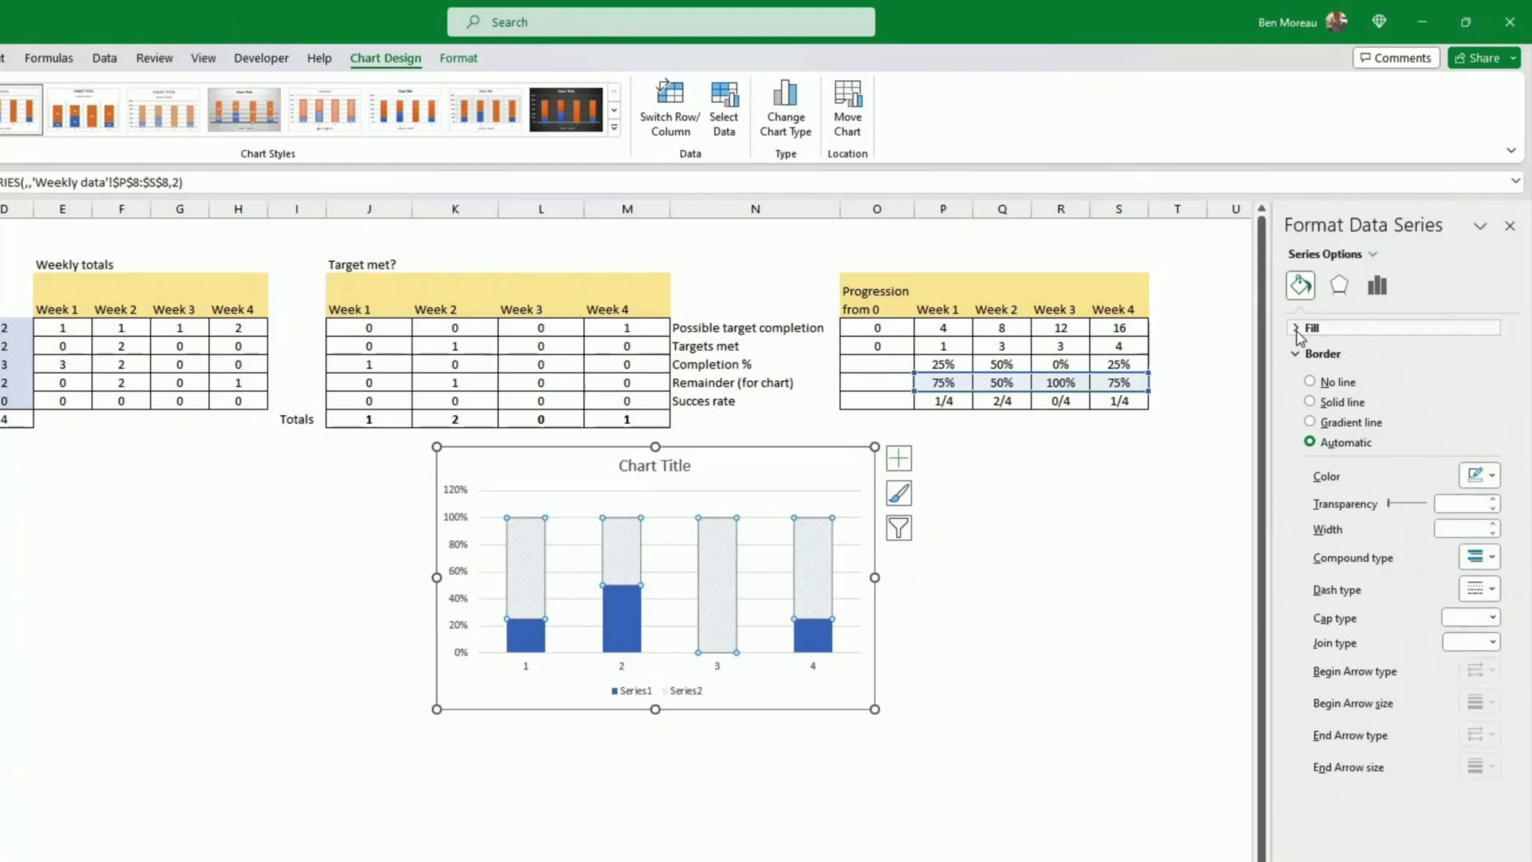
pyautogui.click(1310, 402)
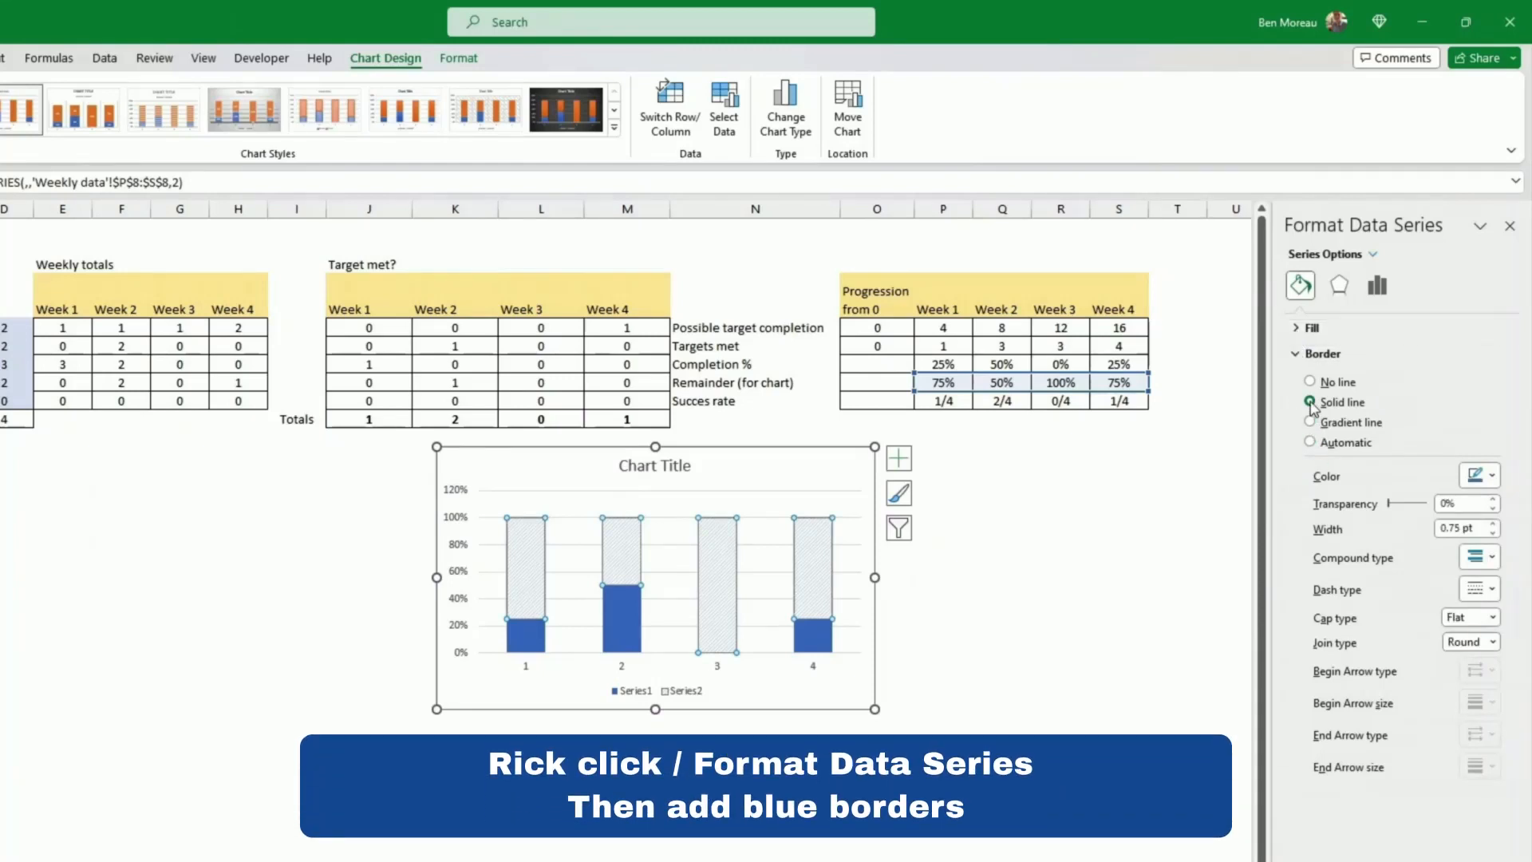
pyautogui.click(1489, 477)
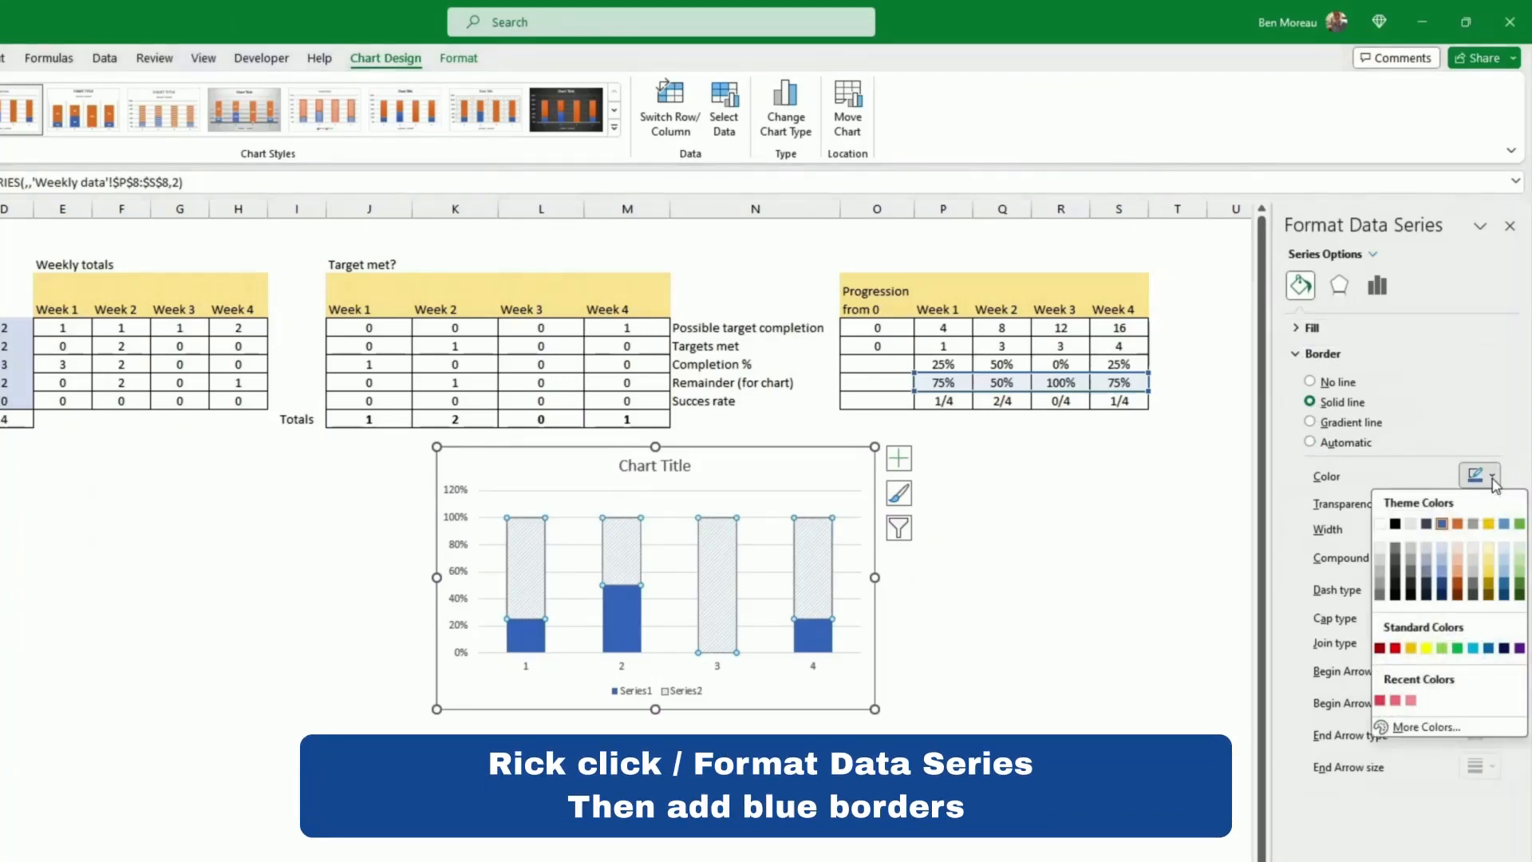
pyautogui.click(1443, 525)
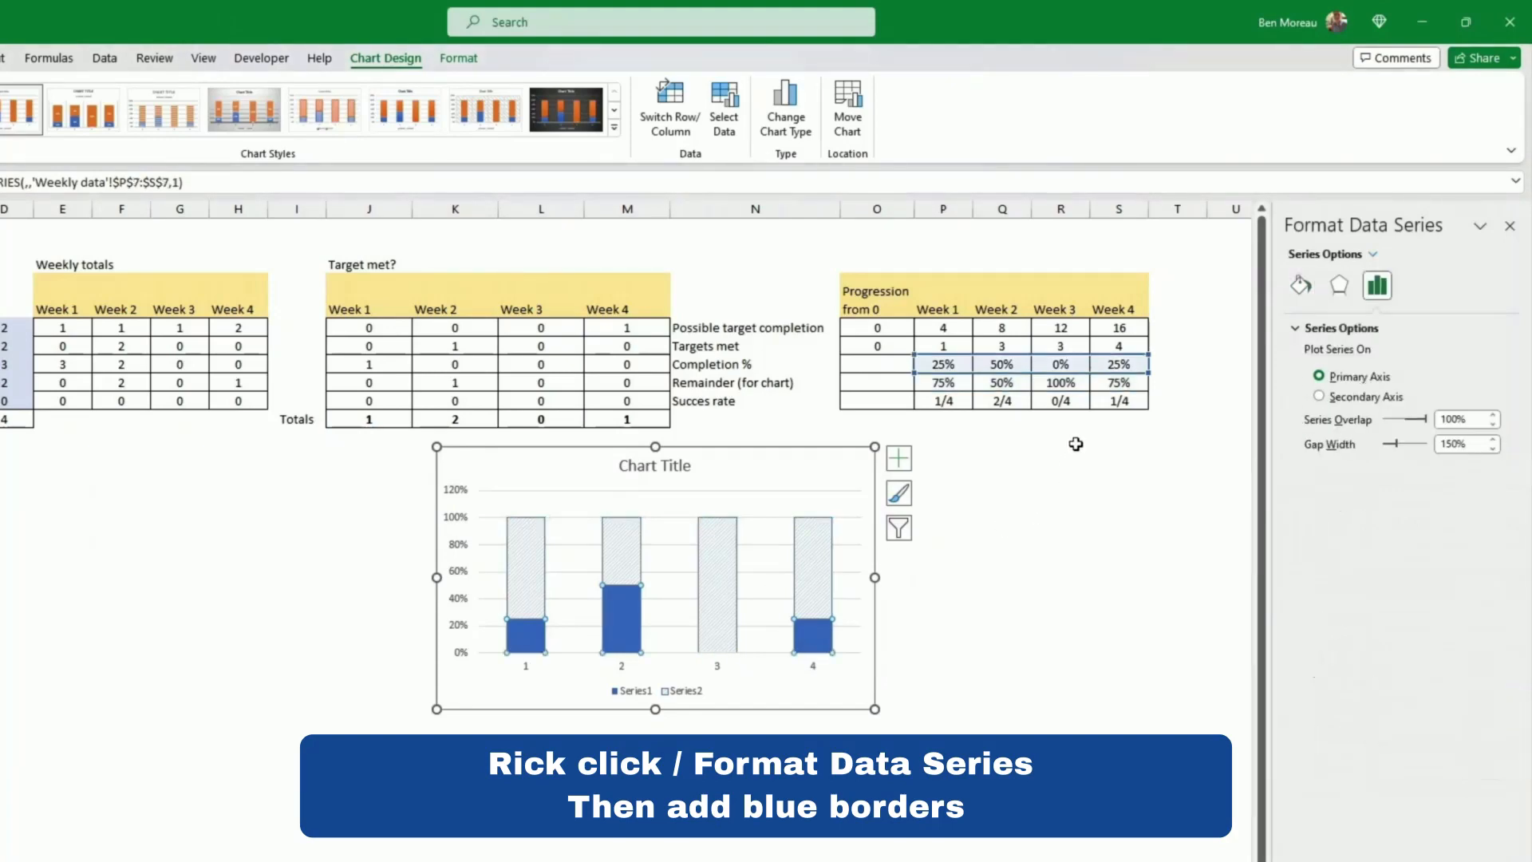
# Step: Give the chart's Completion % series a matching solid blue border
pyautogui.click(1301, 285)
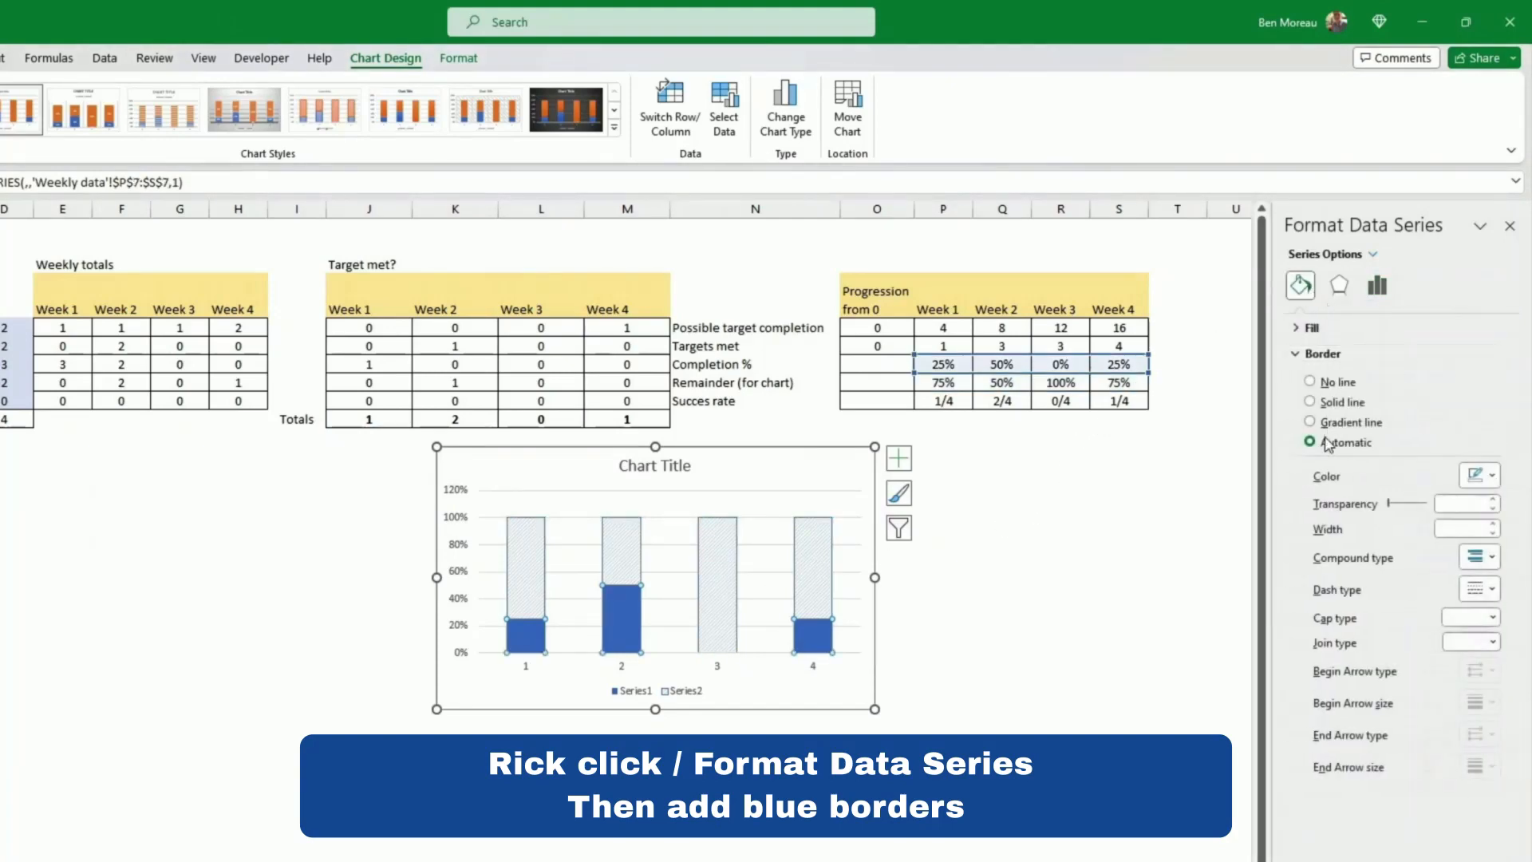
pyautogui.click(1312, 403)
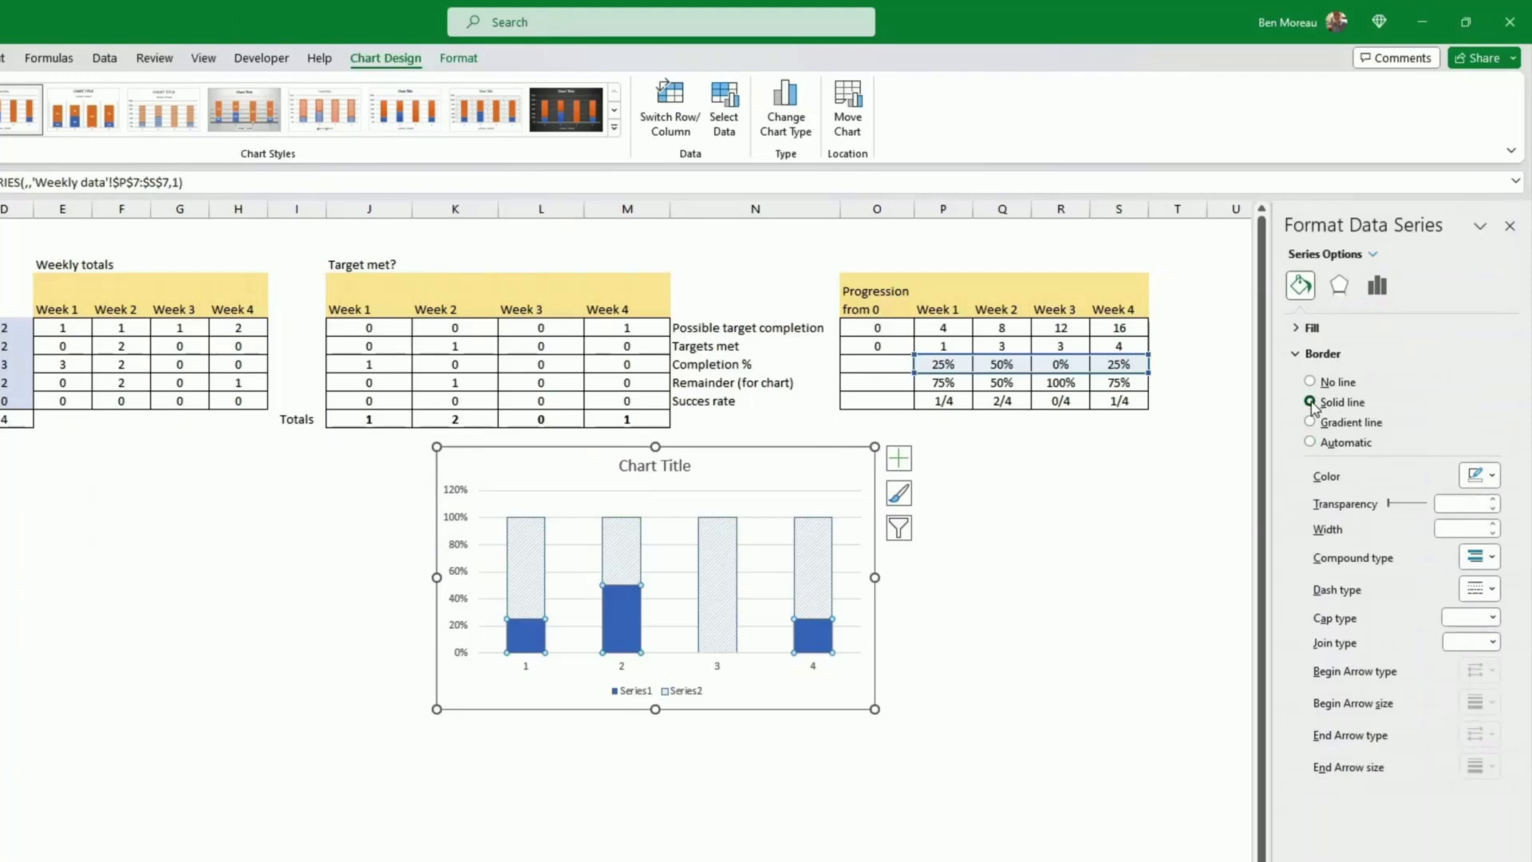
pyautogui.click(1475, 477)
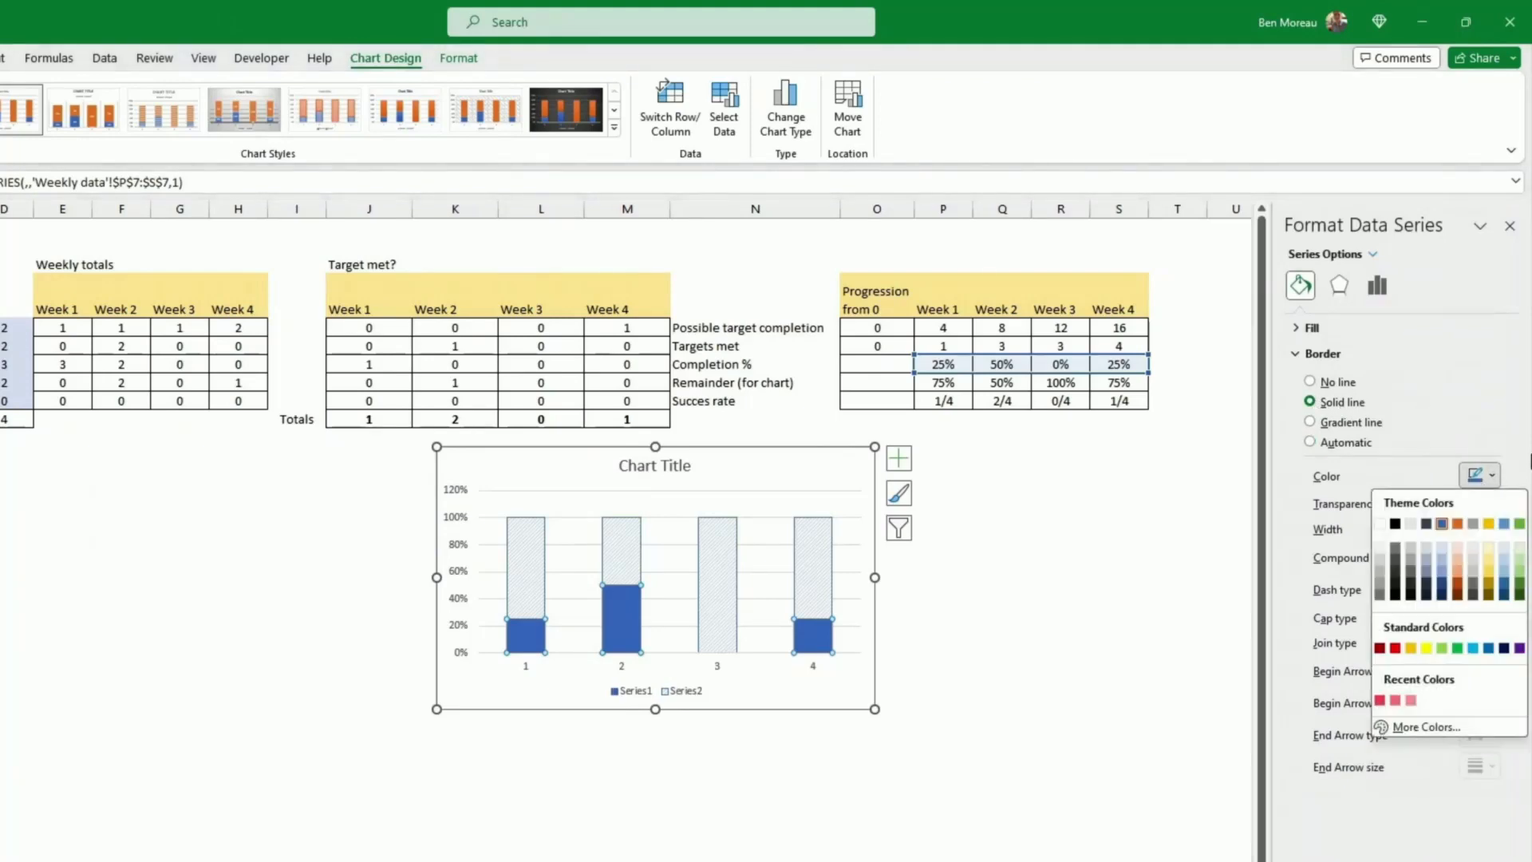
pyautogui.press('Escape')
# Step: Delete the legend and the title from the stacked column chart
pyautogui.click(685, 691)
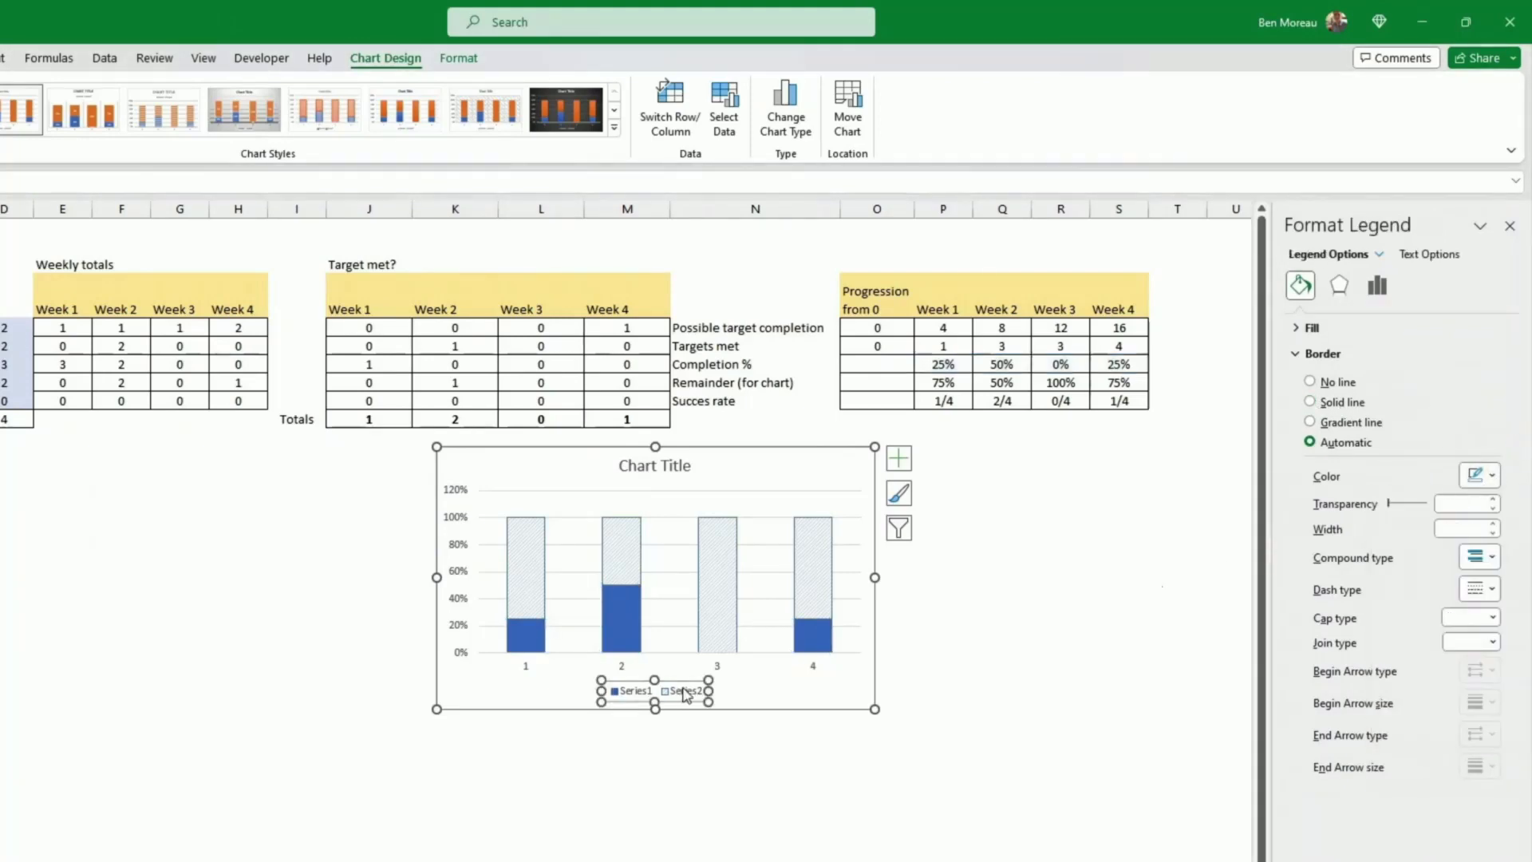
pyautogui.press('Delete')
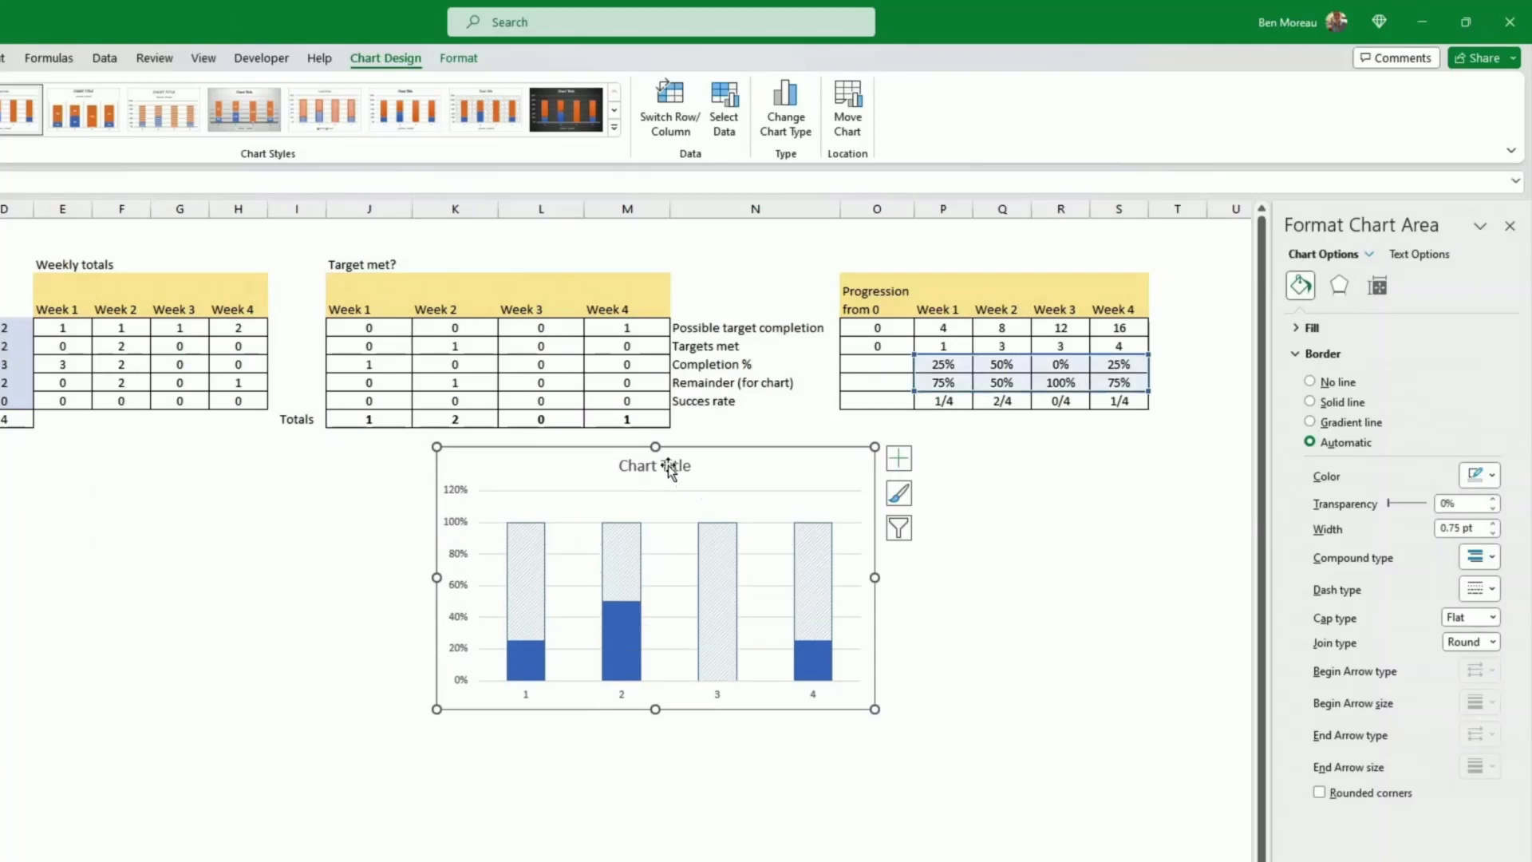
pyautogui.click(668, 466)
pyautogui.press('Delete')
# Step: Add data labels to the Completion % series, showing the success rates from cells P9:S9 instead of the series values
pyautogui.rightClick(822, 666)
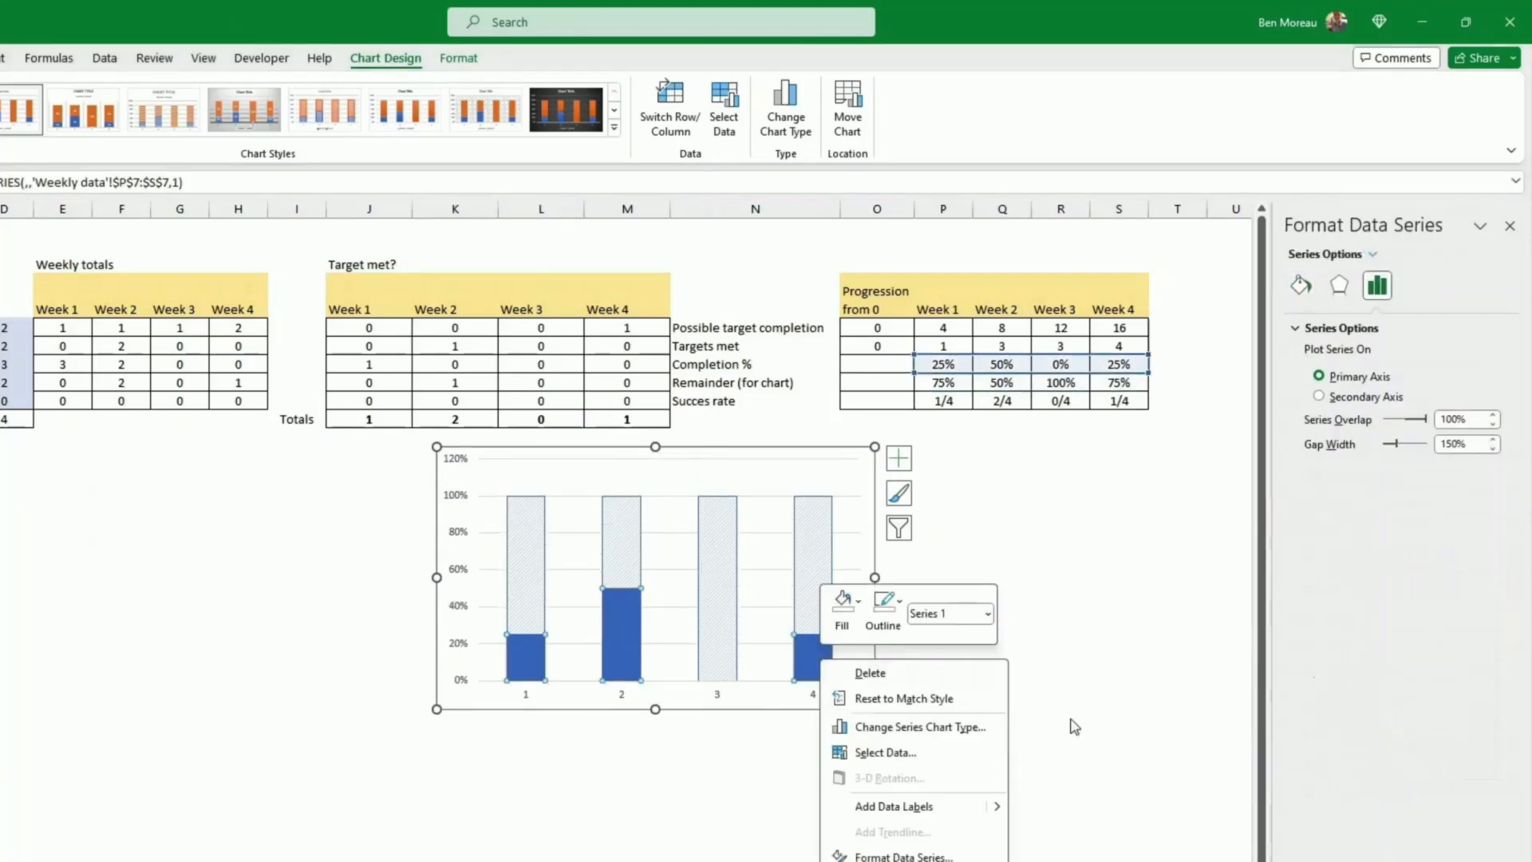
pyautogui.click(958, 808)
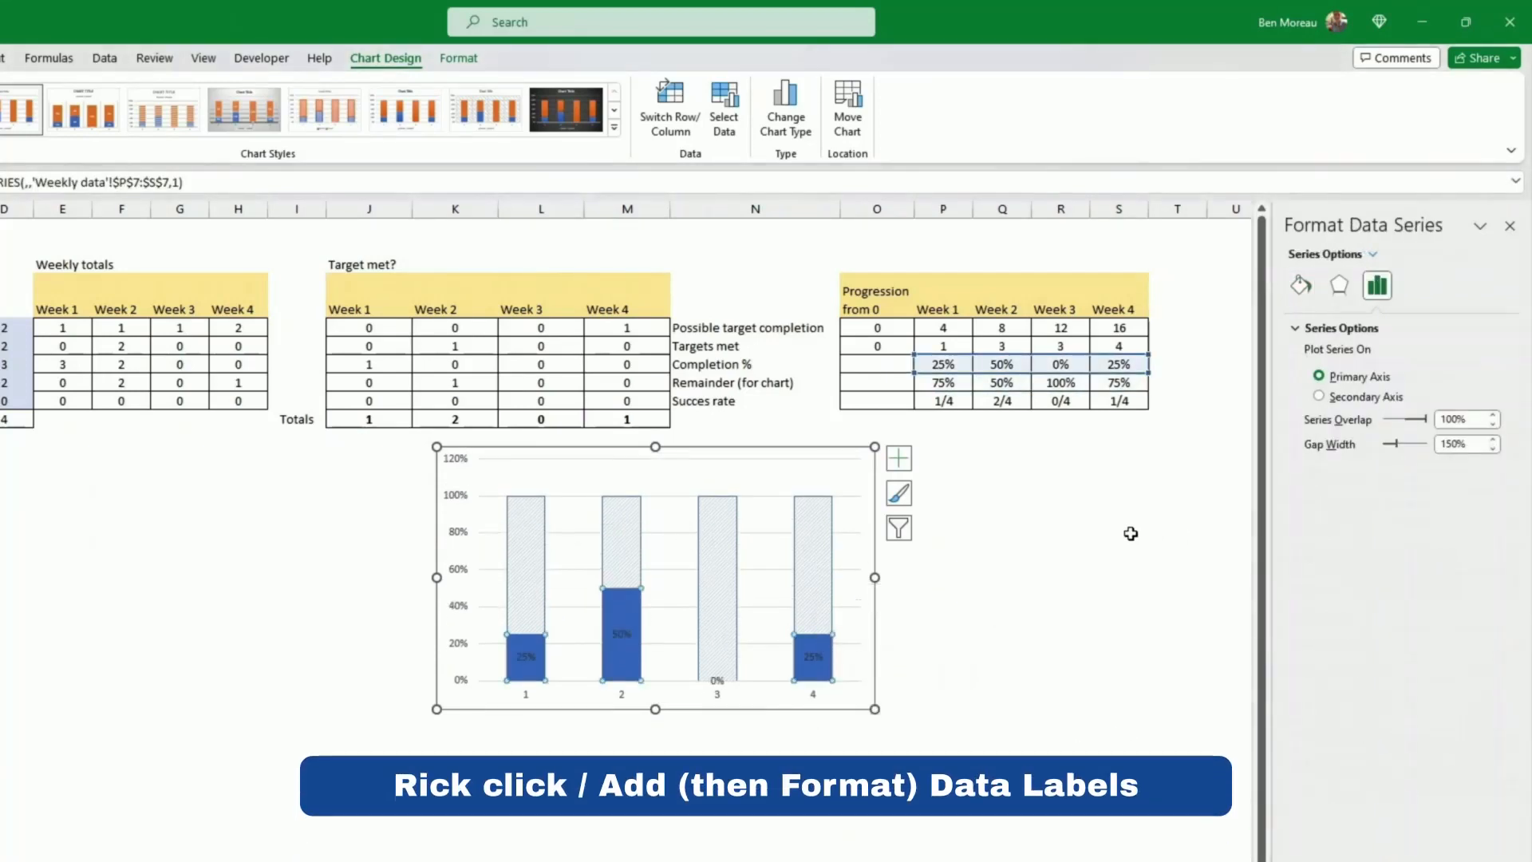
pyautogui.click(816, 657)
pyautogui.rightClick(822, 664)
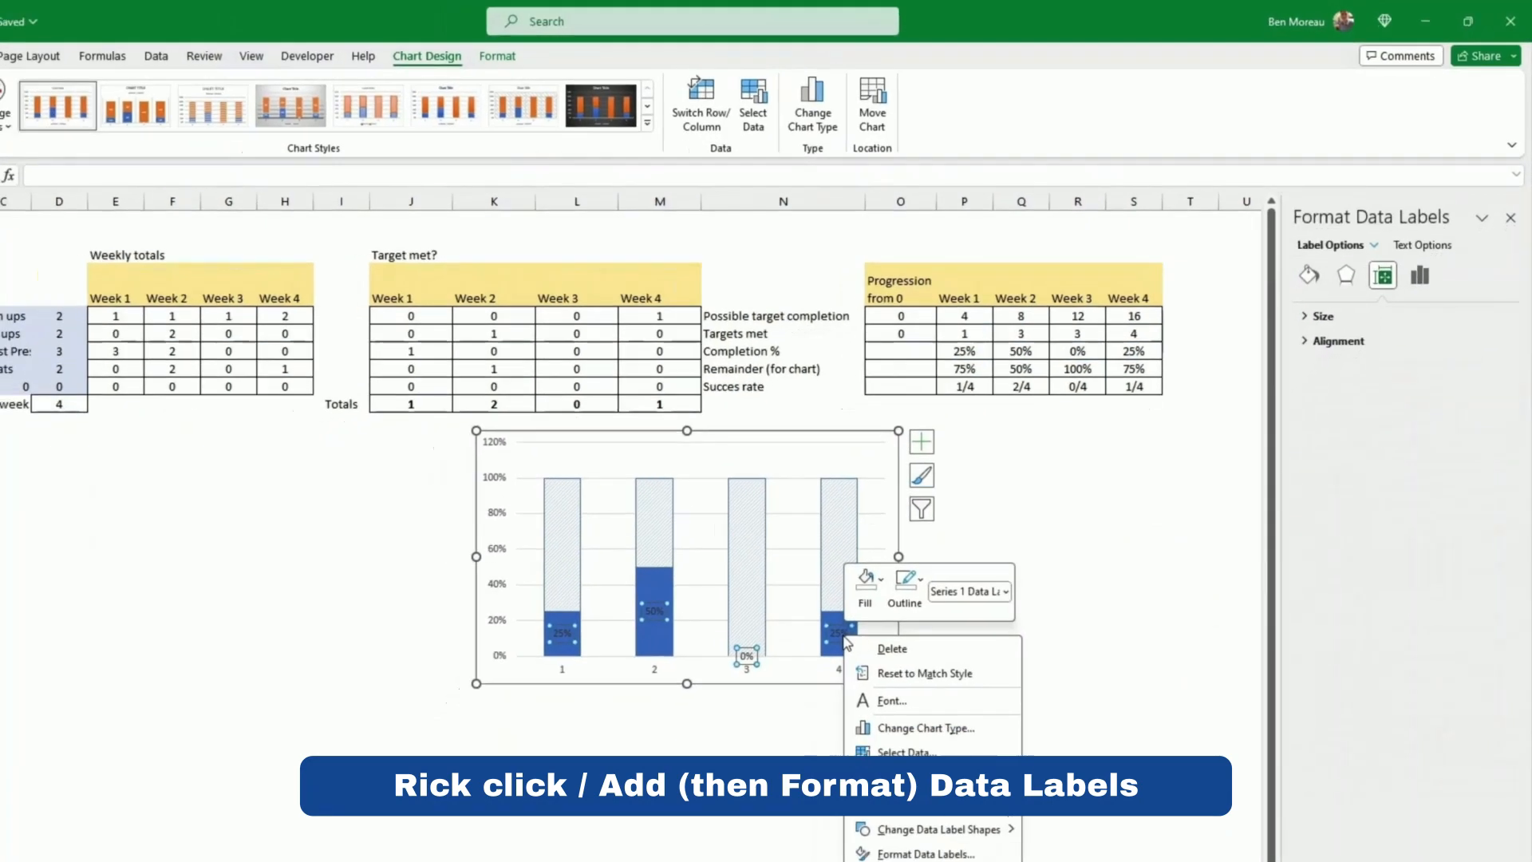
pyautogui.click(926, 854)
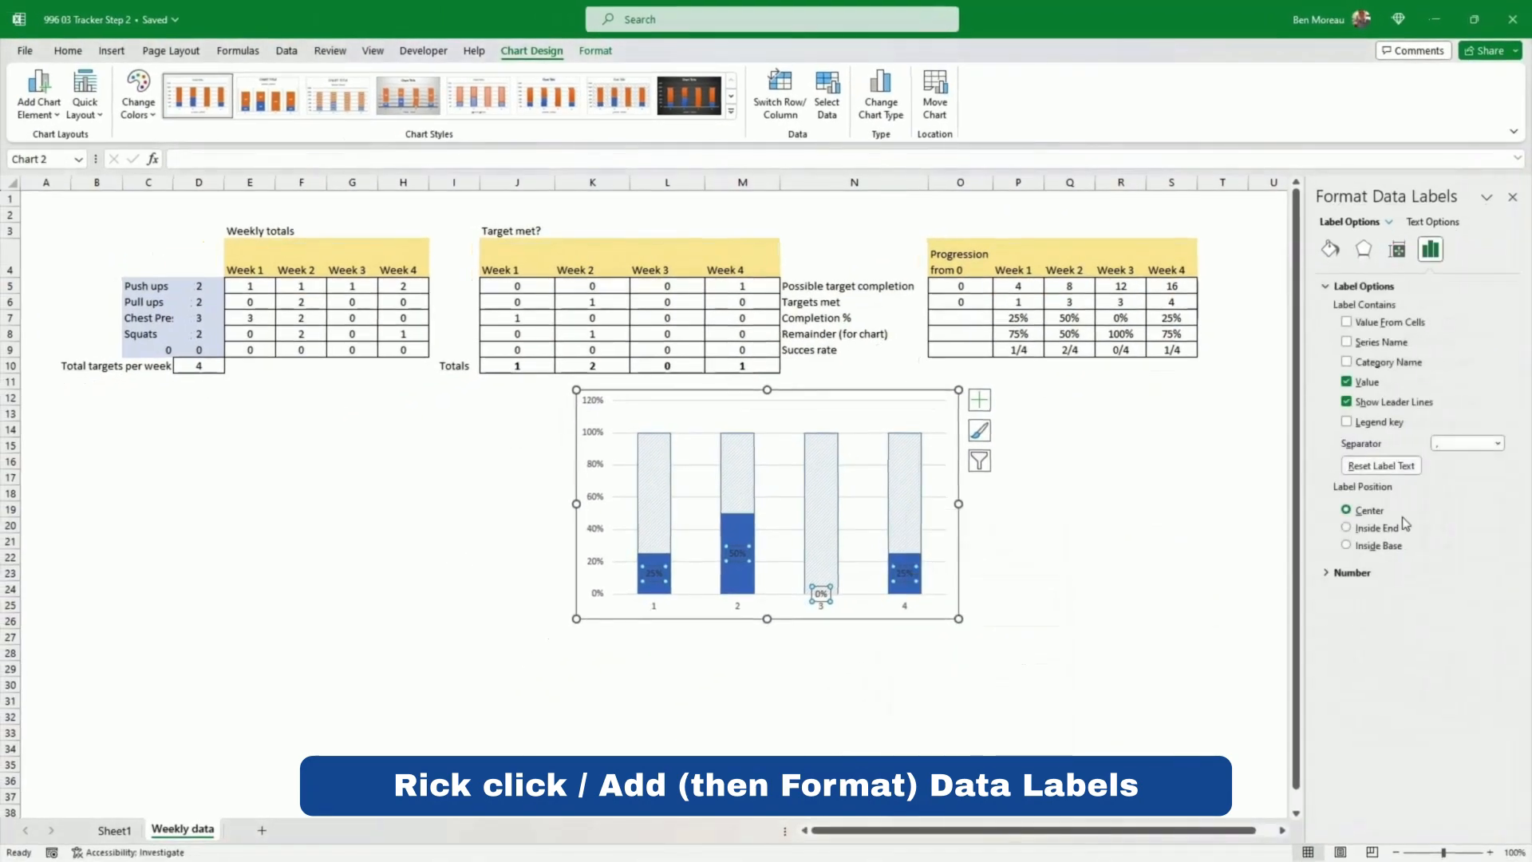
pyautogui.click(1348, 323)
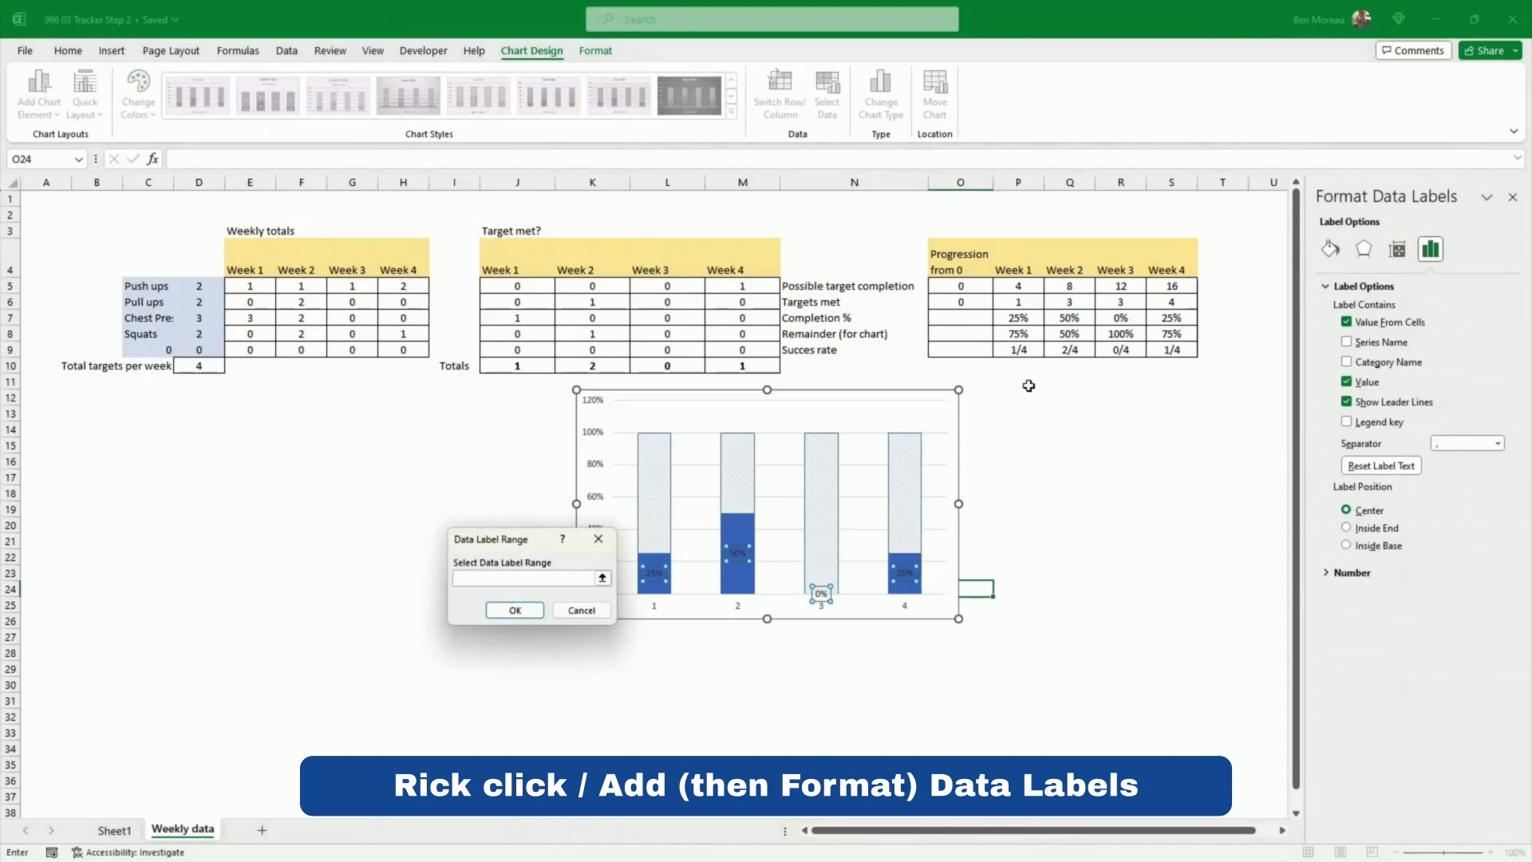
pyautogui.moveTo(1009, 348); pyautogui.dragTo(1172, 350)
pyautogui.click(516, 609)
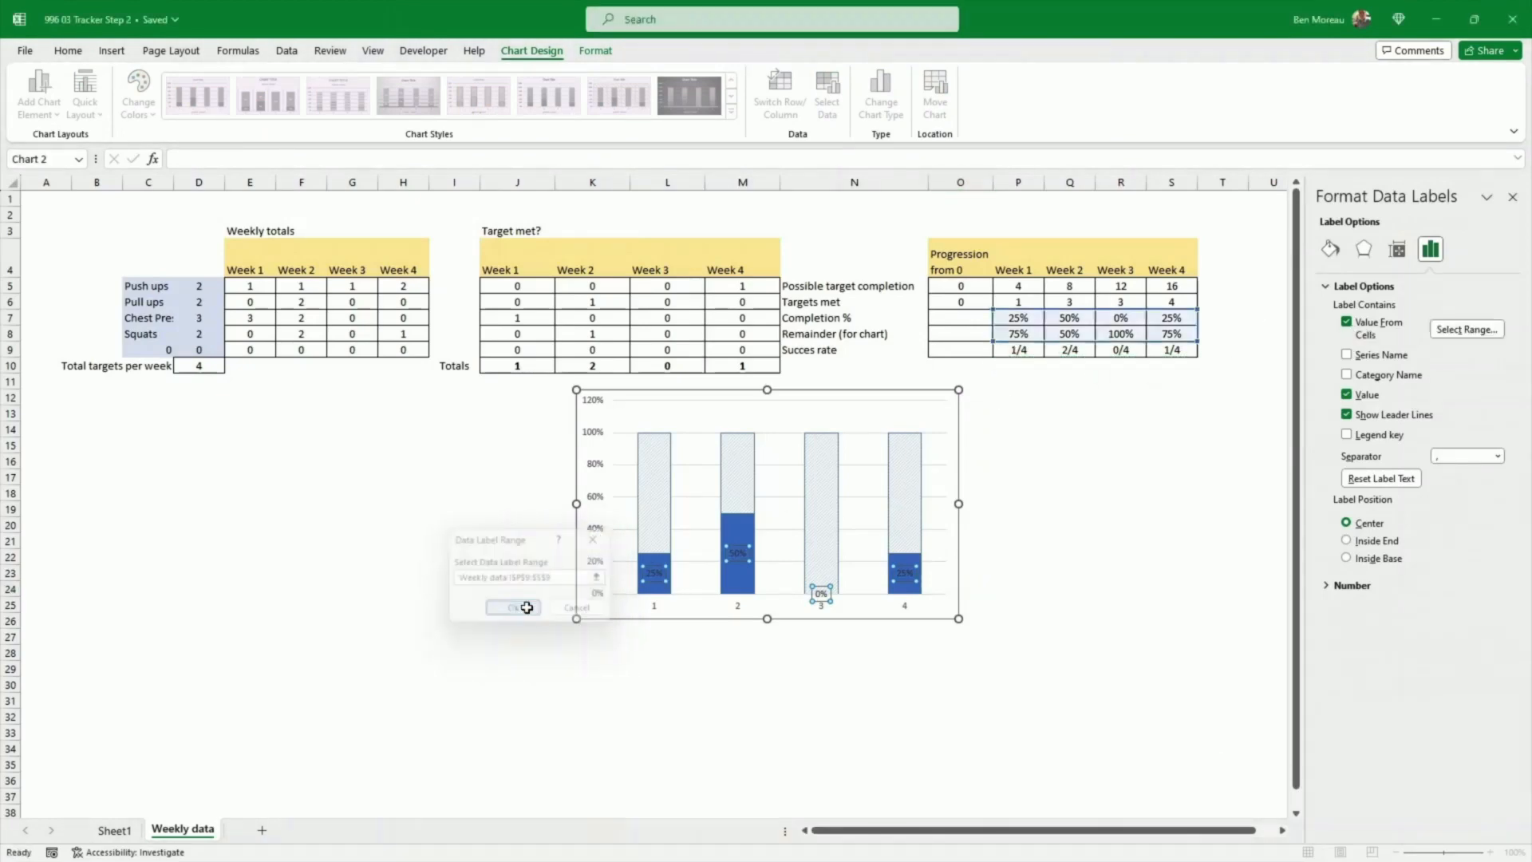
pyautogui.click(1347, 395)
# Step: Fill the chart's data labels with white and shrink the chart so it ends in column N at about row 25
pyautogui.click(68, 51)
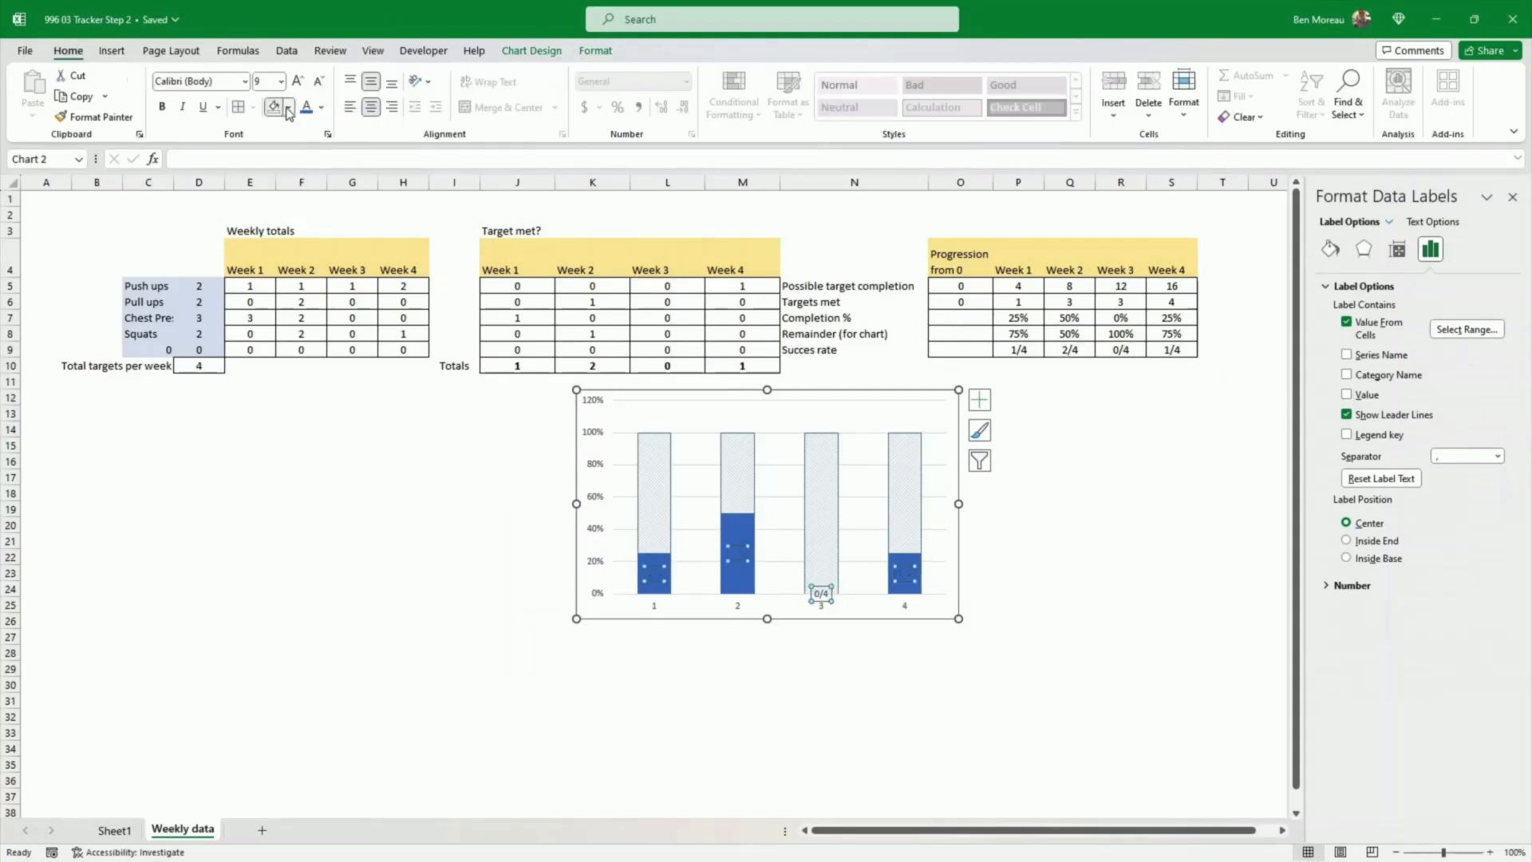
pyautogui.click(288, 107)
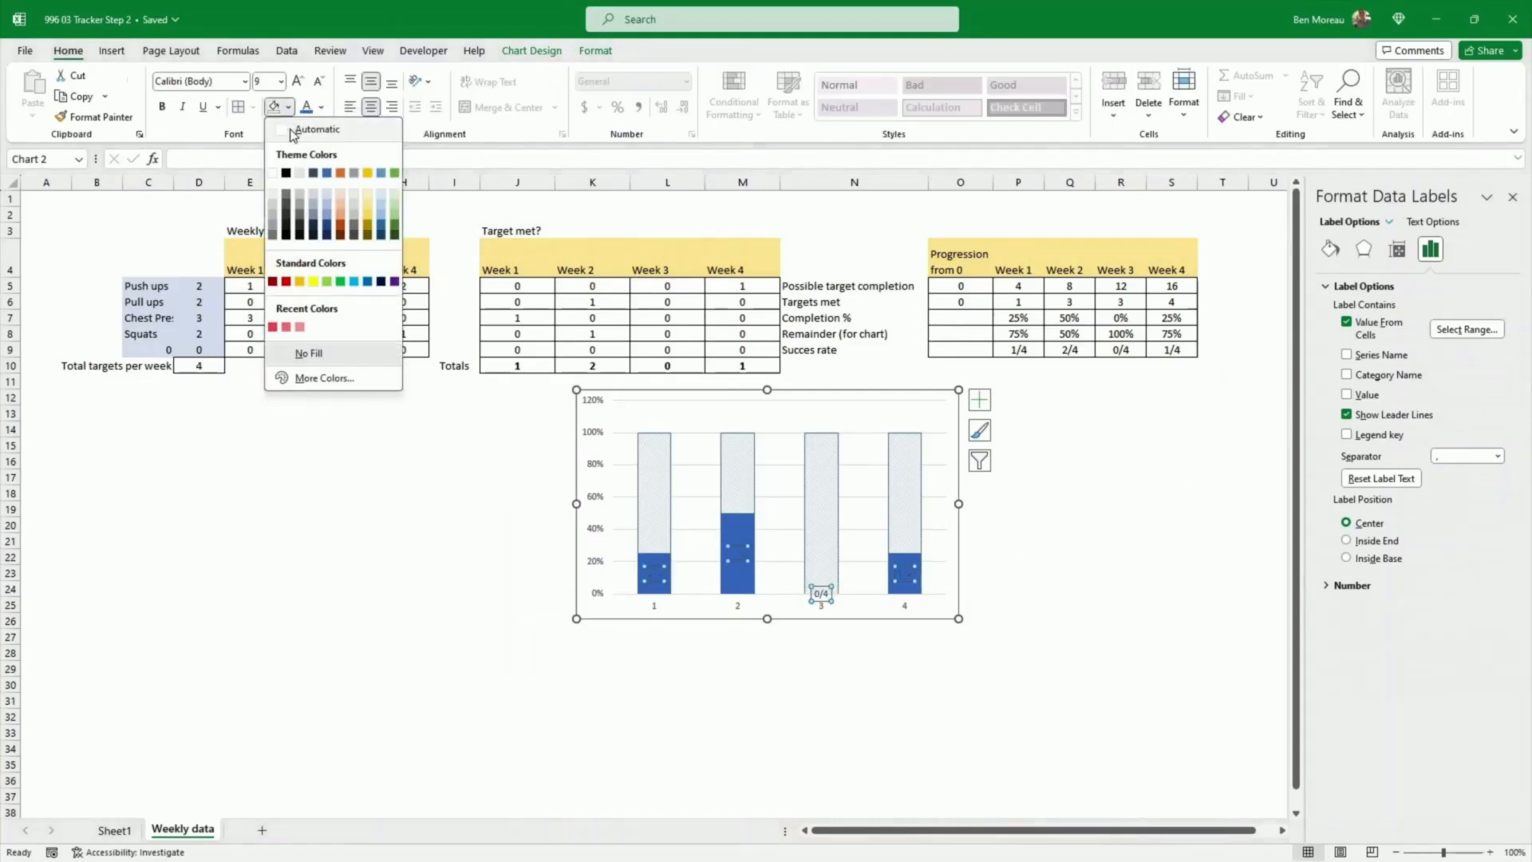
pyautogui.click(275, 174)
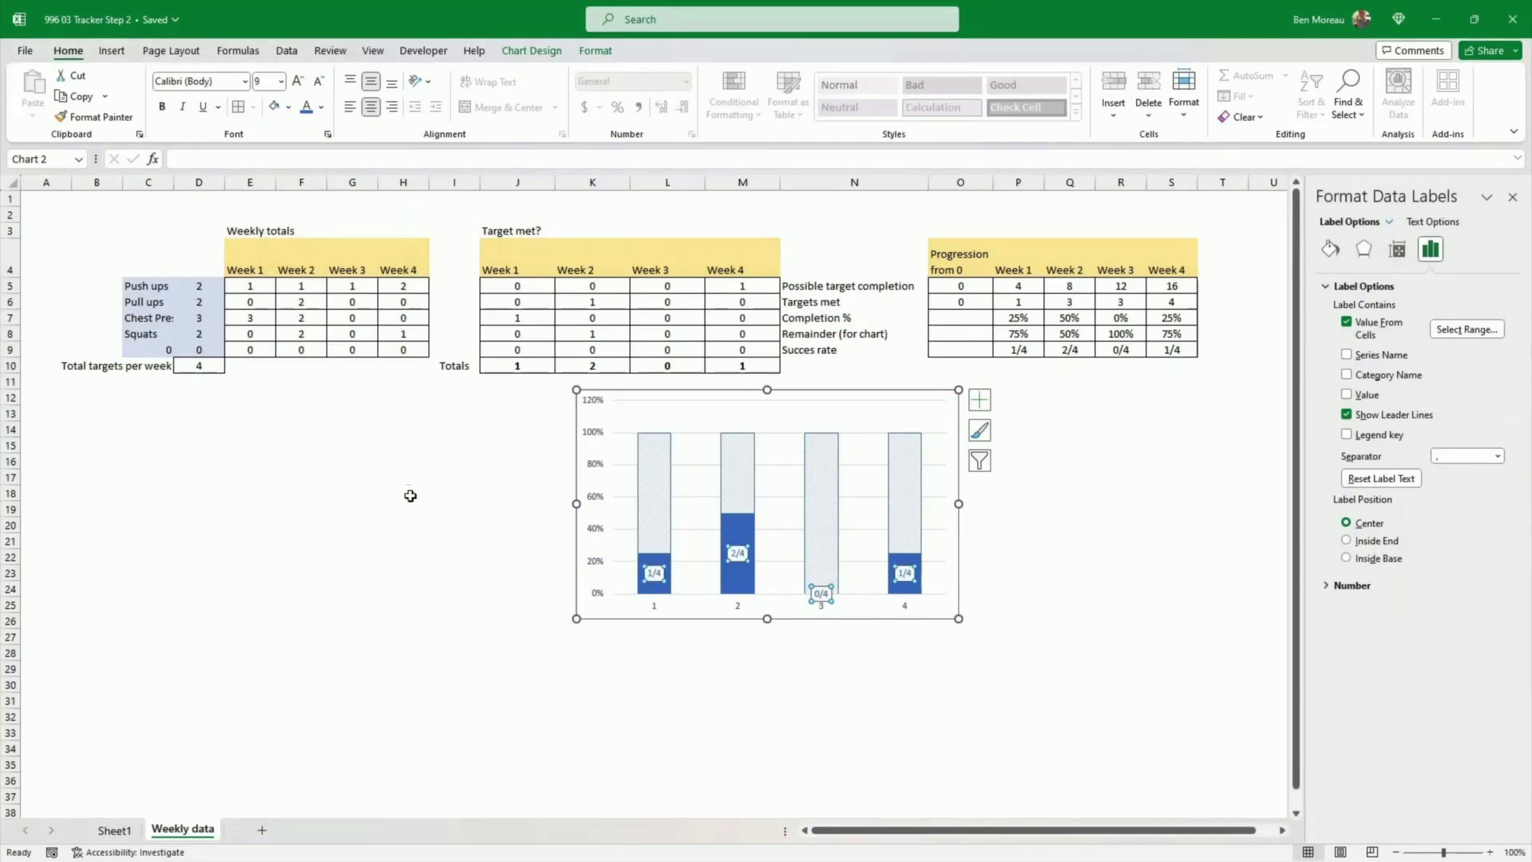
pyautogui.moveTo(958, 618); pyautogui.dragTo(862, 613)
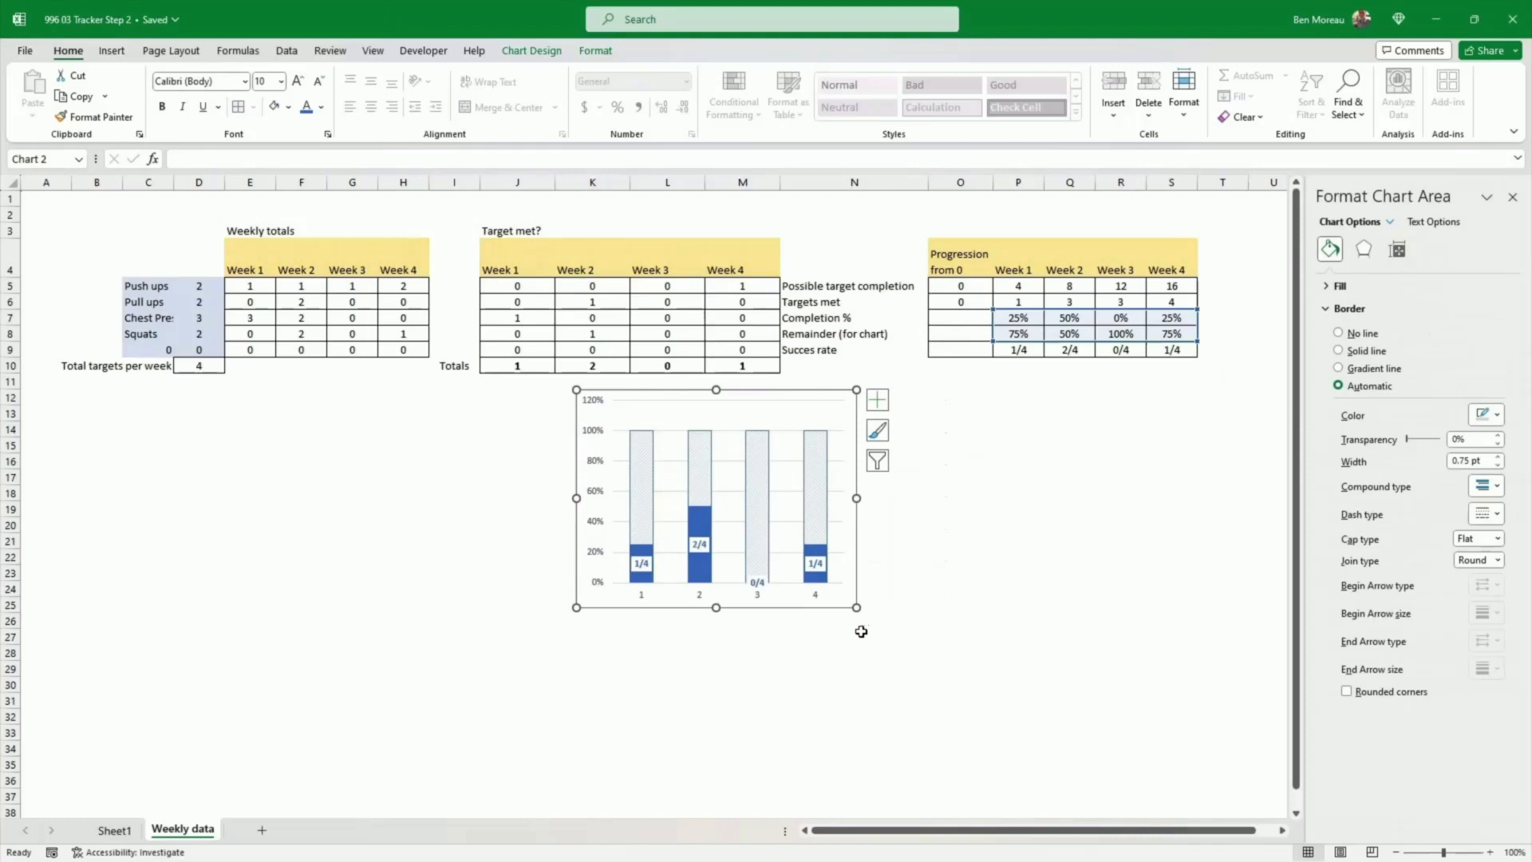
# Step: Paste a copy of the completion chart onto Sheet1 at D7 and shrink it to sit beside the Resistance table
pyautogui.click(113, 830)
pyautogui.click(271, 298)
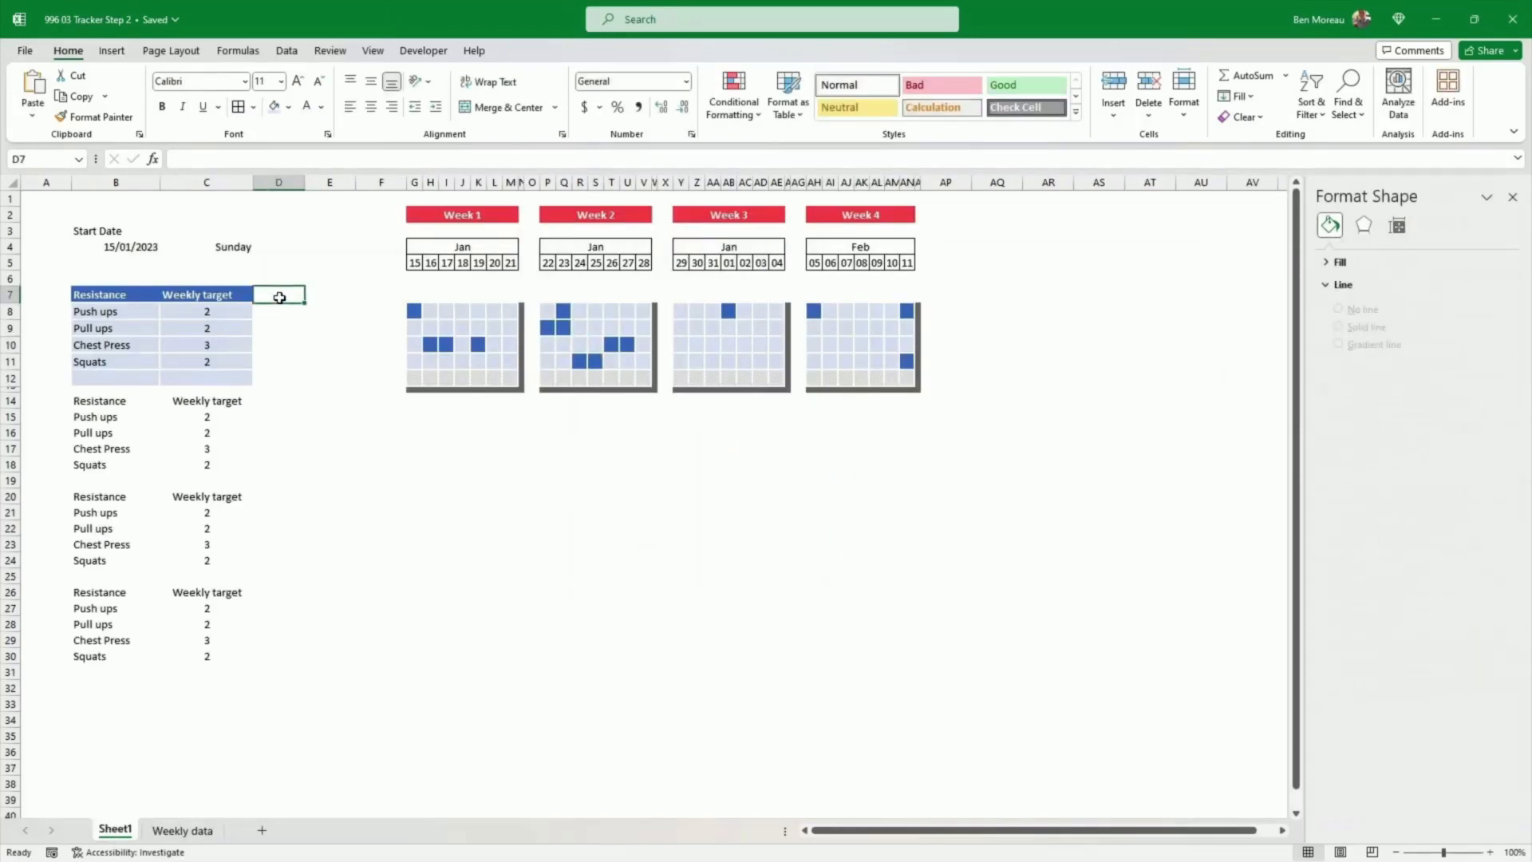
pyautogui.hotkey('ctrl', 'v')
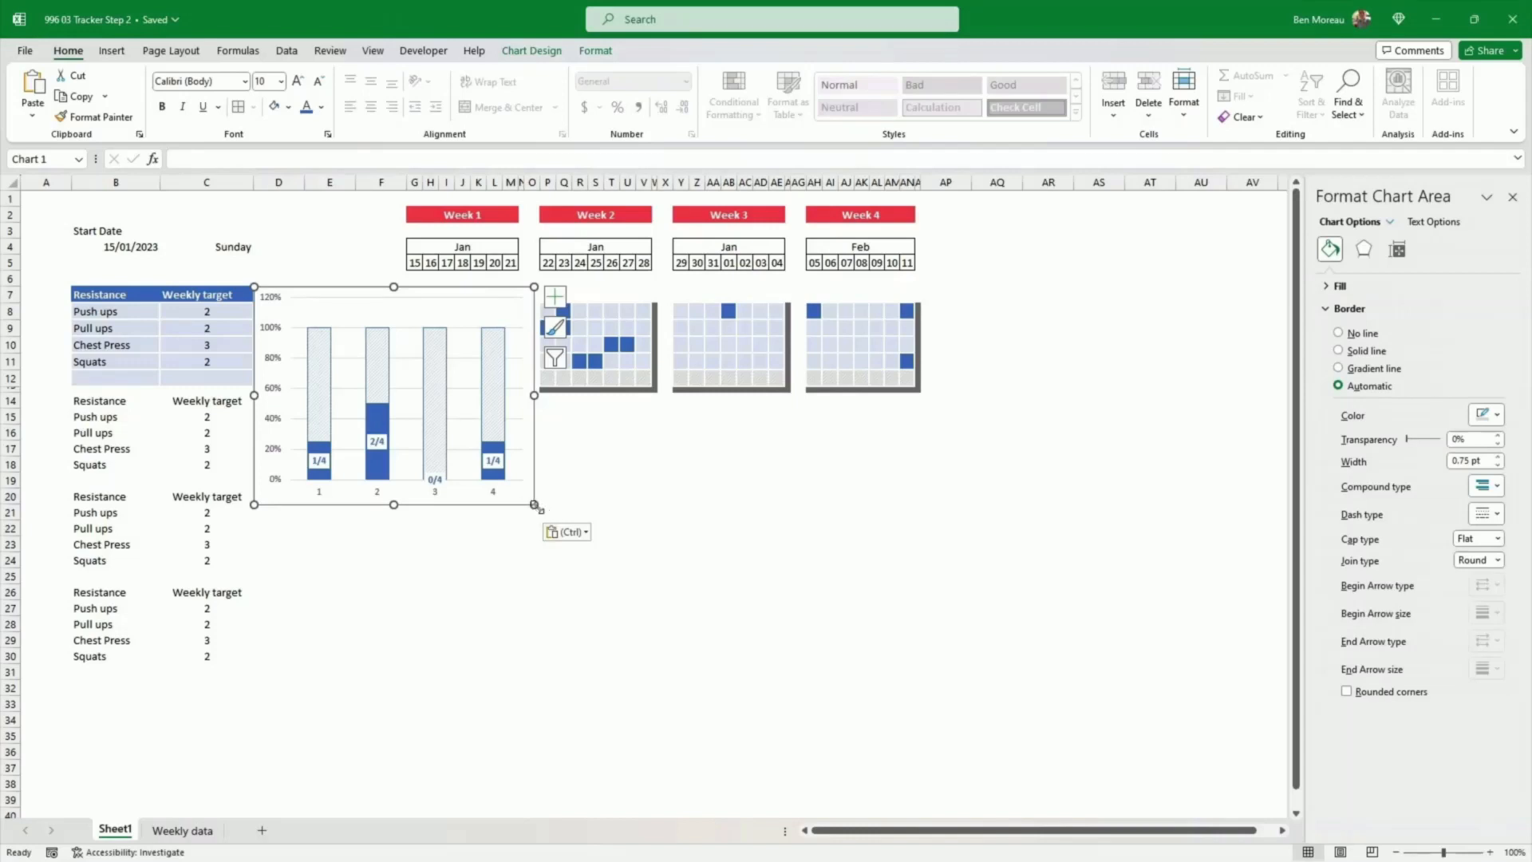
pyautogui.moveTo(534, 505); pyautogui.dragTo(448, 403)
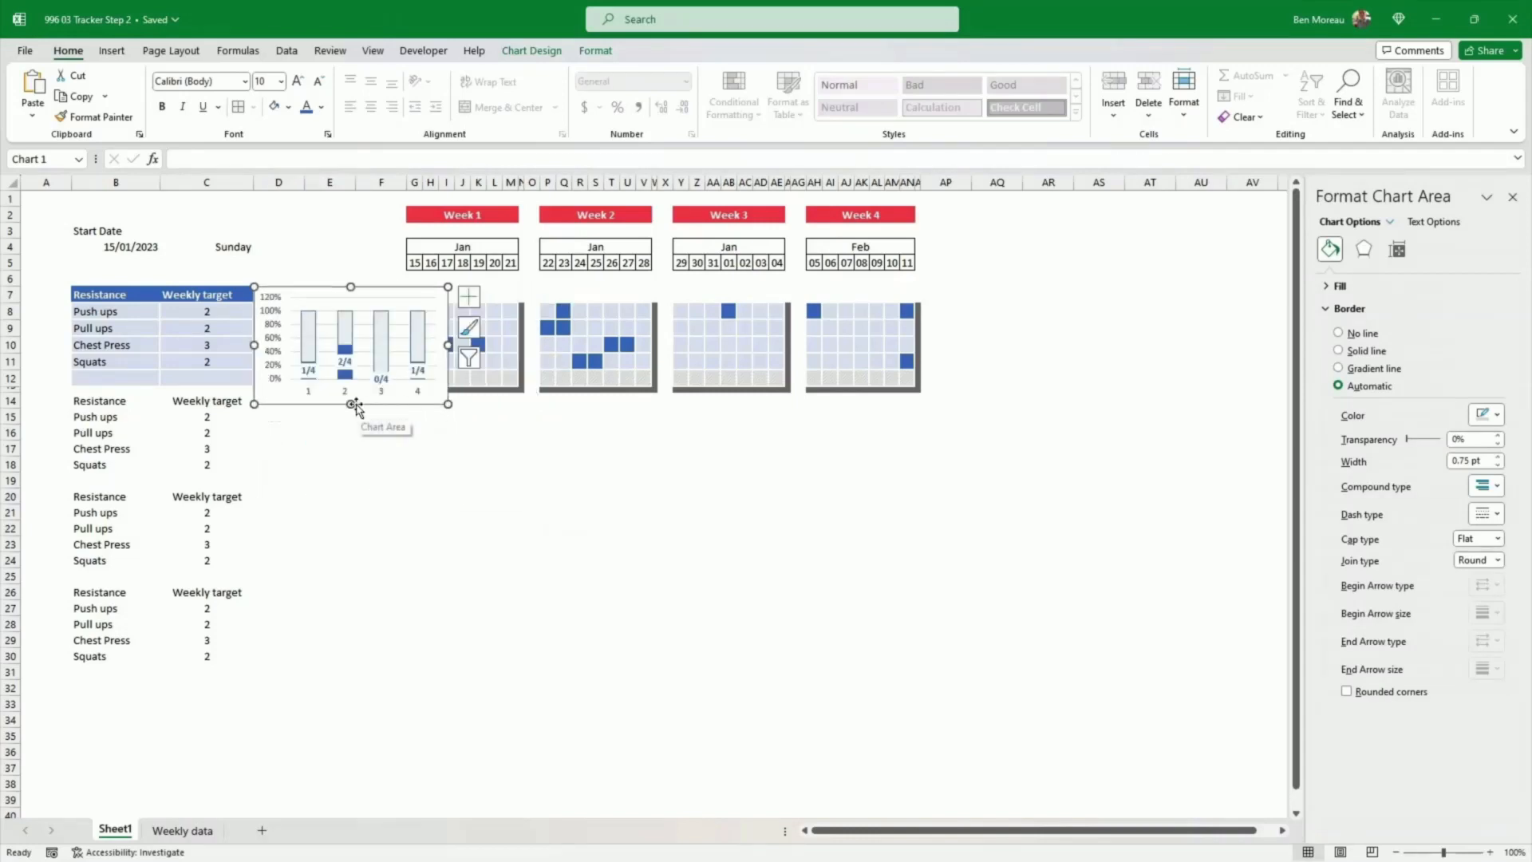
pyautogui.moveTo(355, 409); pyautogui.dragTo(368, 407)
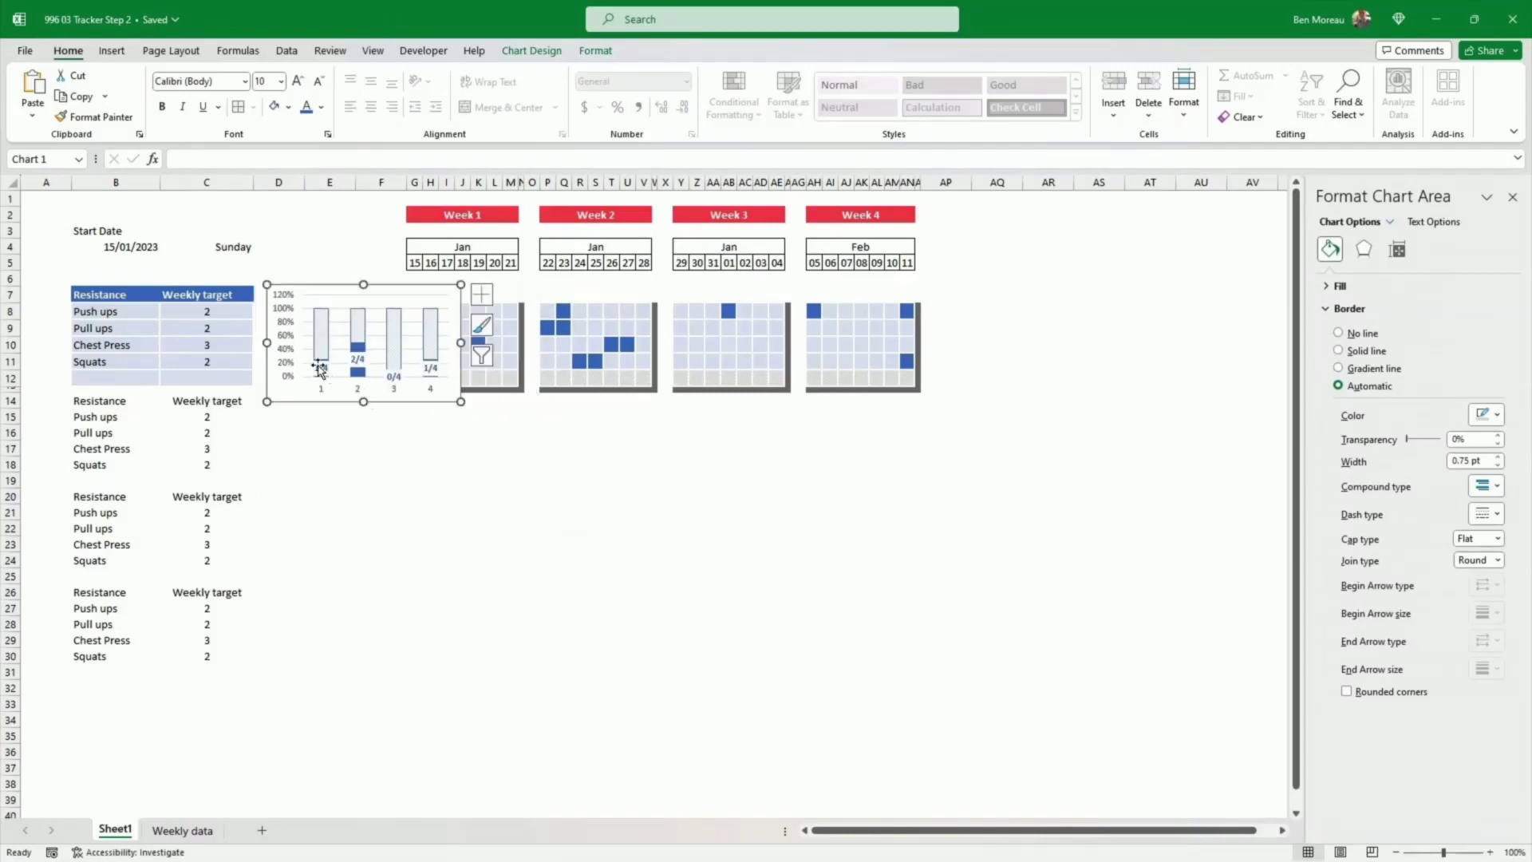
# Step: Delete the vertical axis from the pasted chart and enlarge the chart so it ends at about row 15
pyautogui.click(286, 341)
pyautogui.press('Delete')
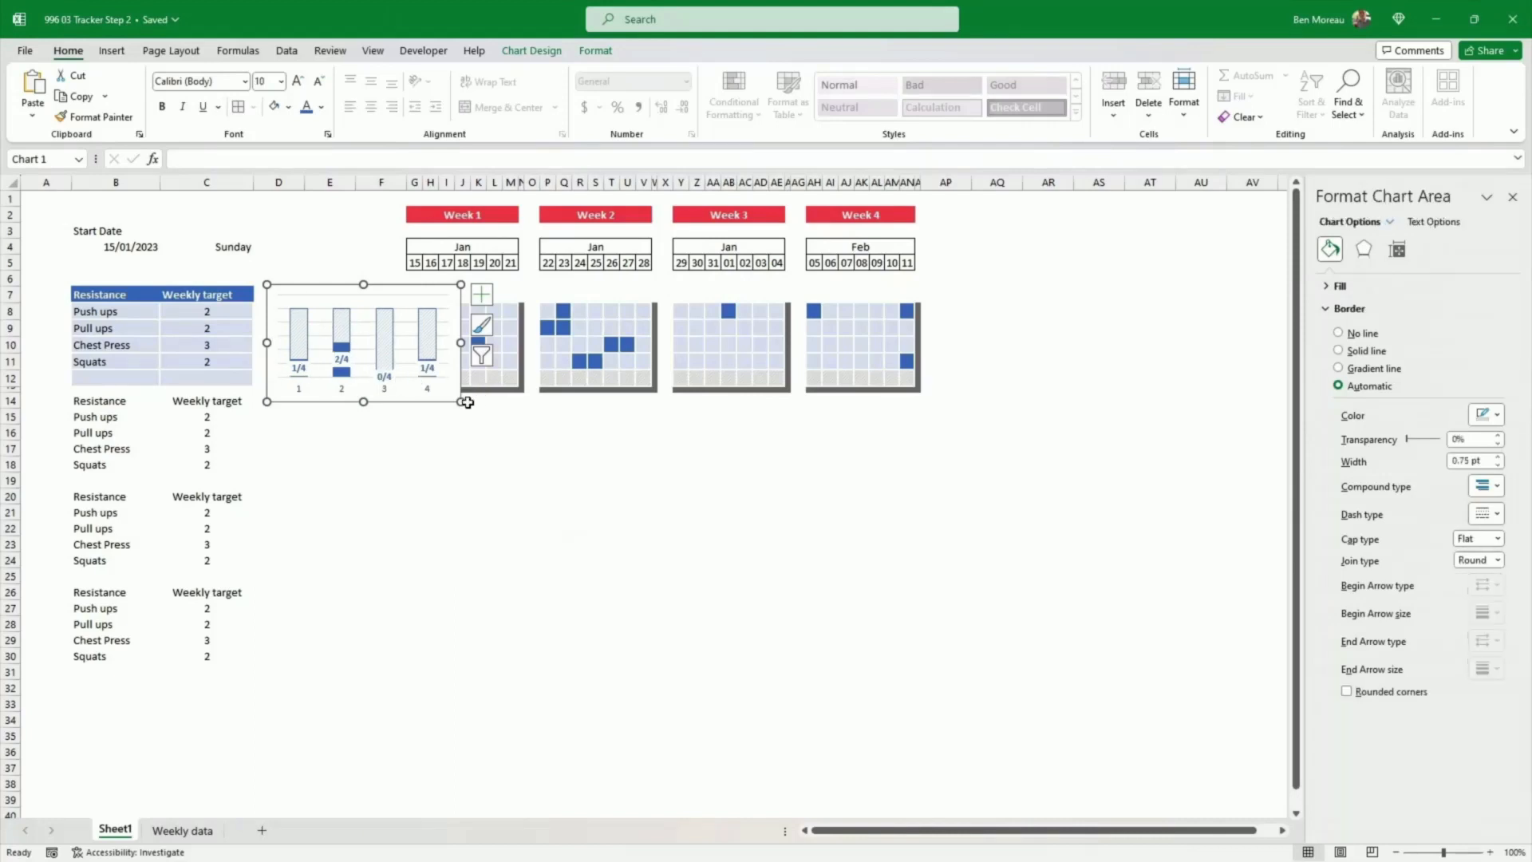
pyautogui.moveTo(455, 398); pyautogui.dragTo(486, 433)
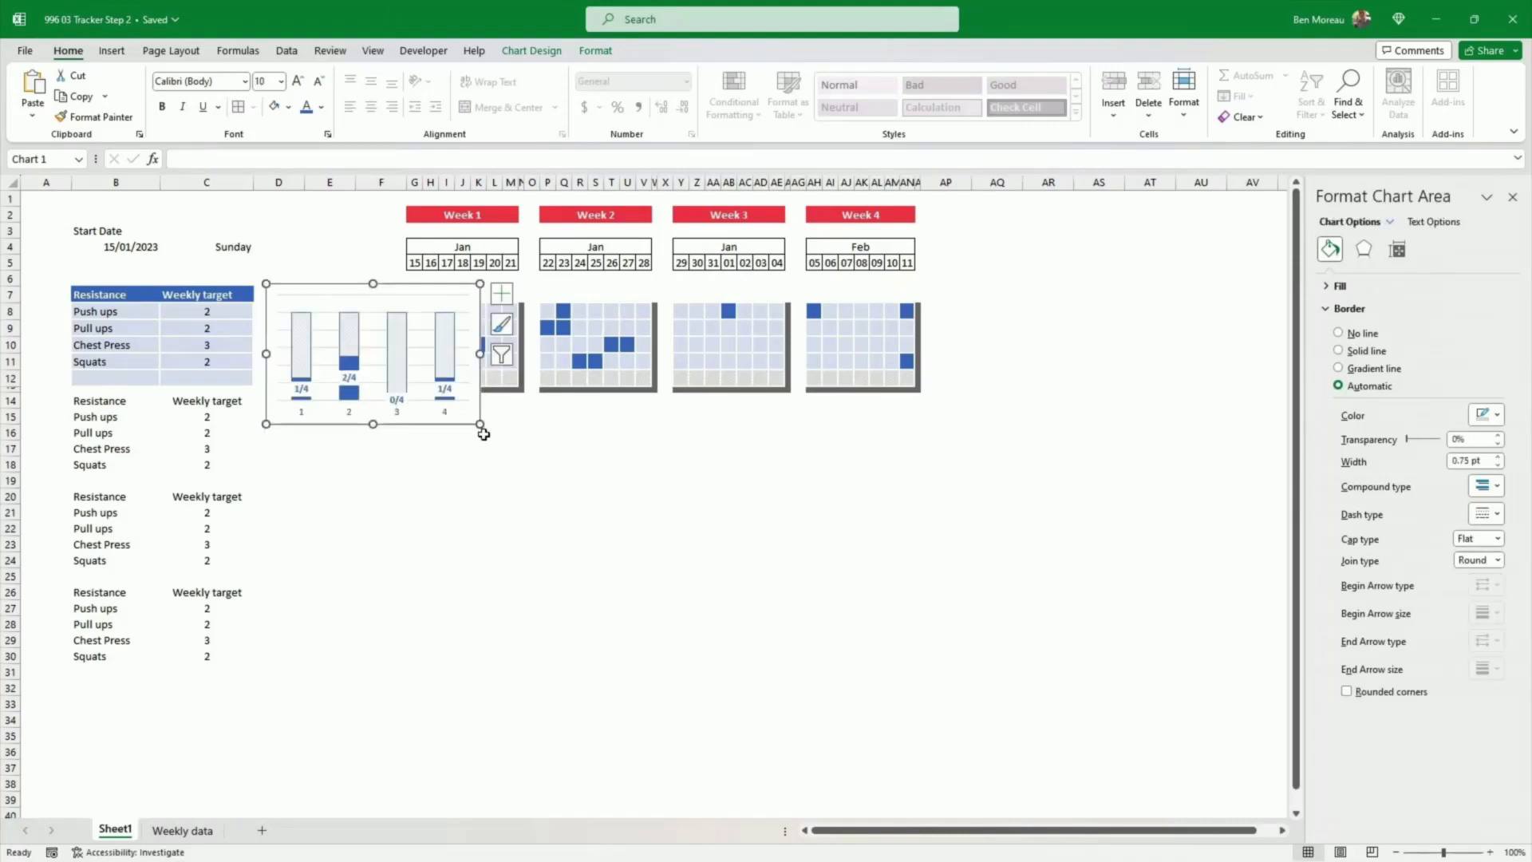
# Step: Set the column gap width of the Sheet1 chart to 50% and narrow the chart to end at about column I
pyautogui.rightClick(448, 363)
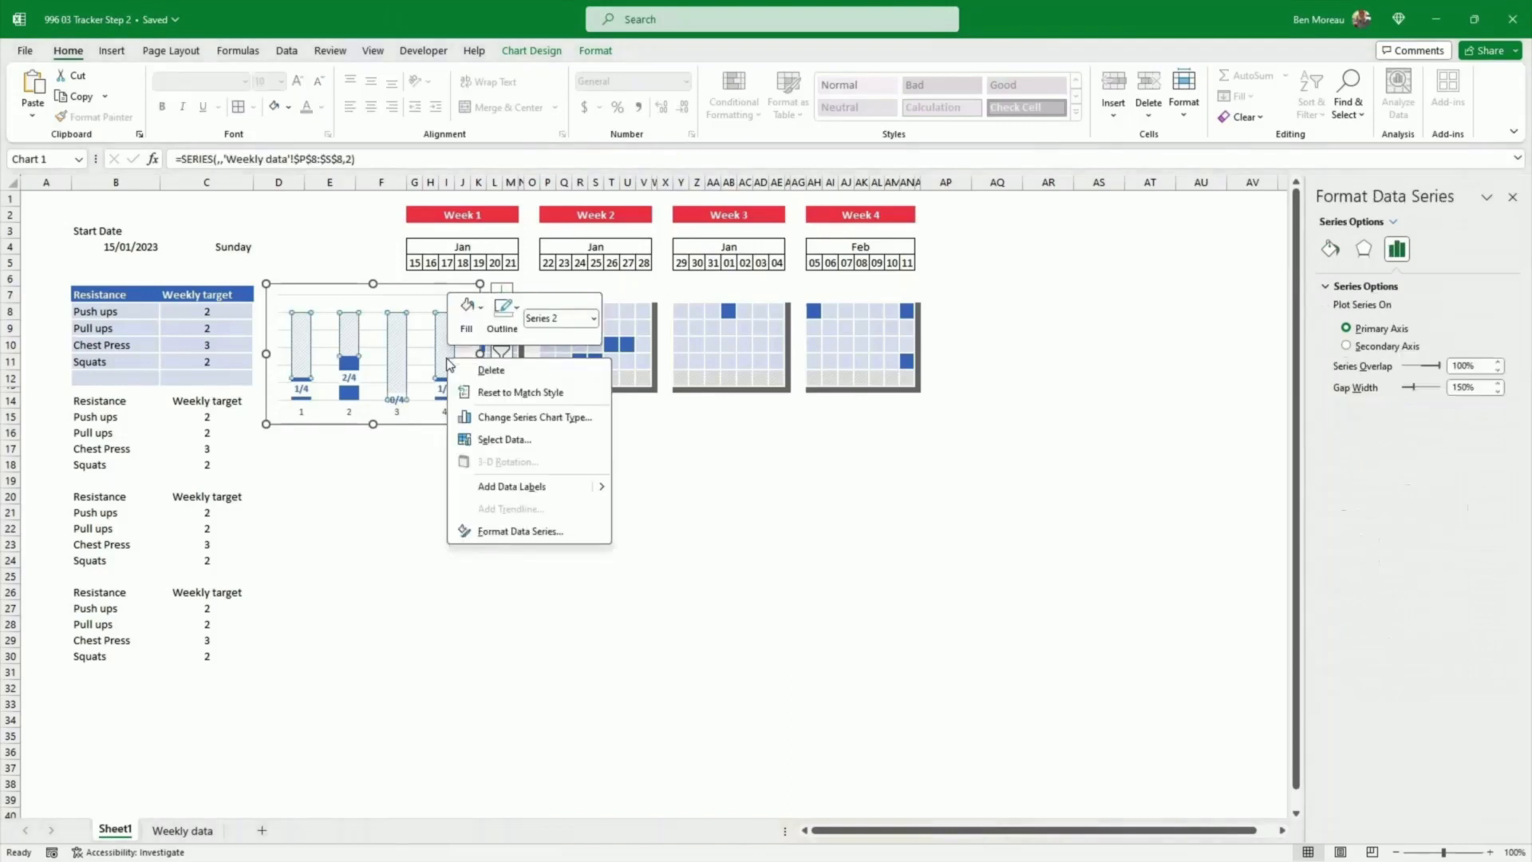
pyautogui.click(529, 531)
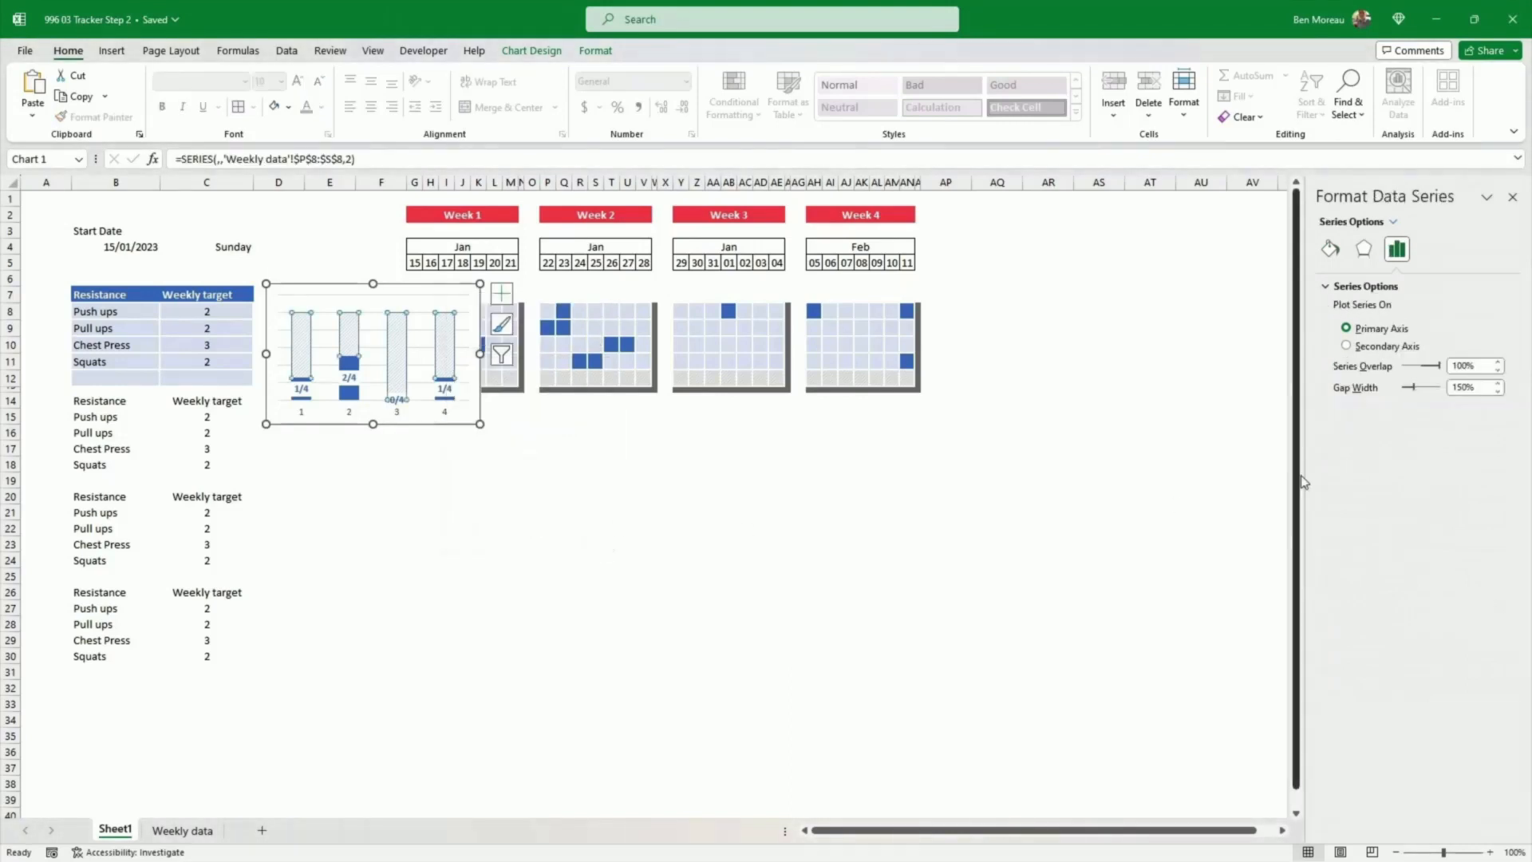
pyautogui.moveTo(1486, 388); pyautogui.dragTo(1441, 394)
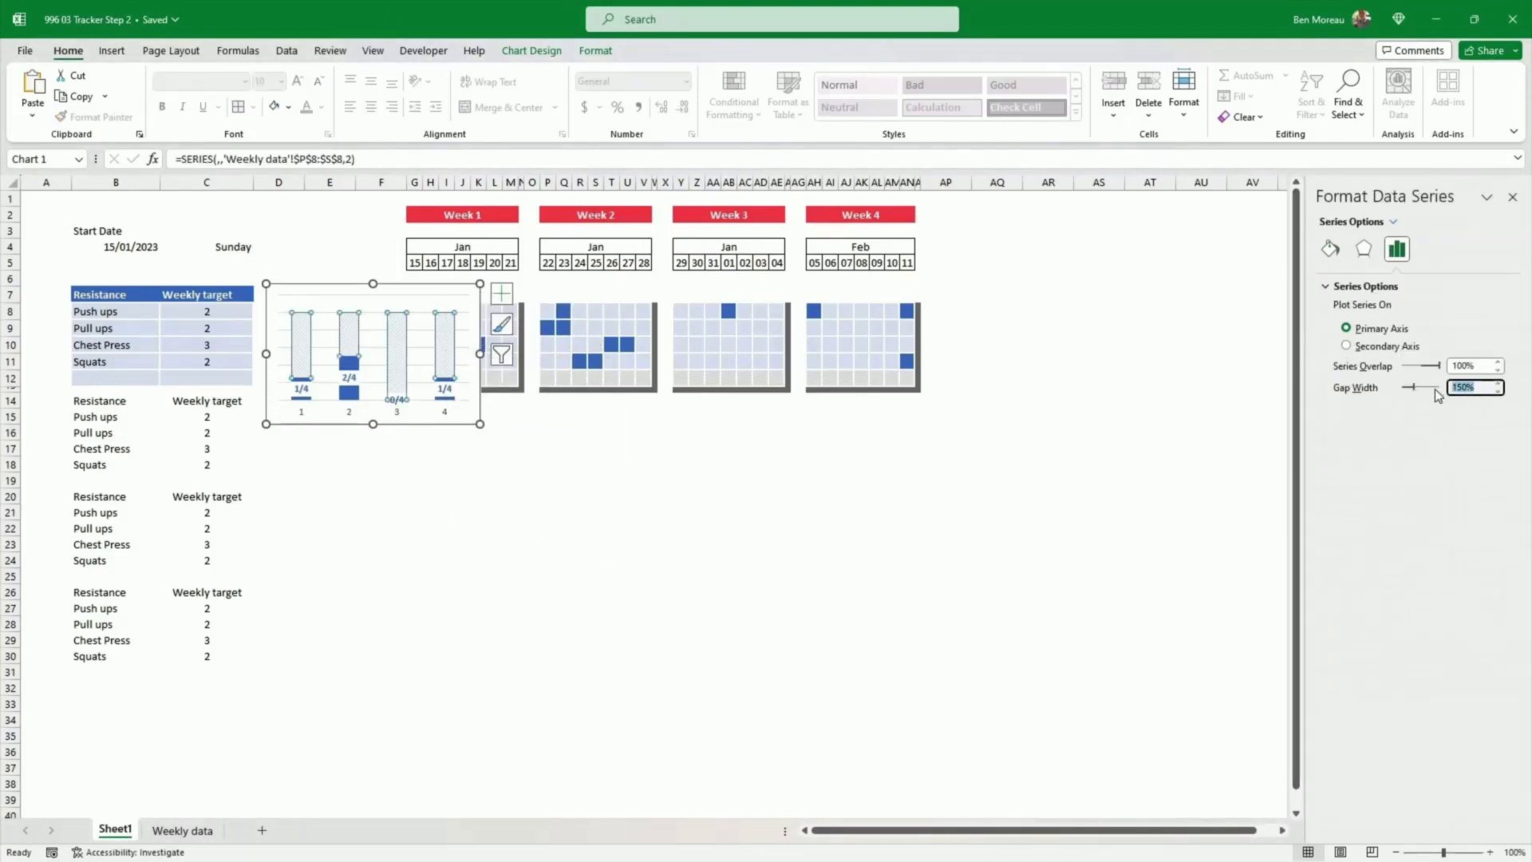
pyautogui.press('Return')
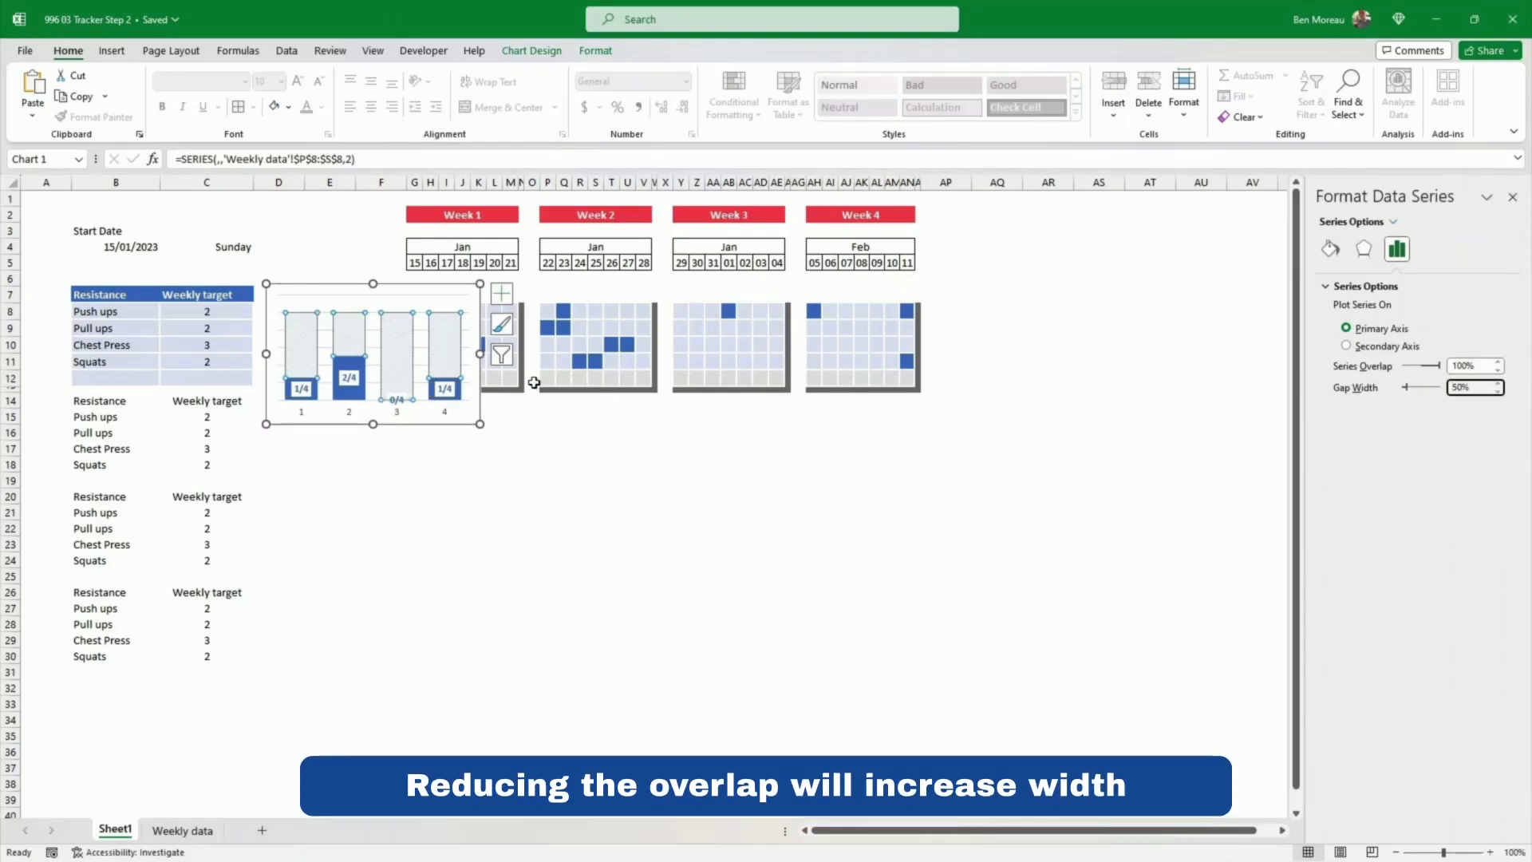
pyautogui.moveTo(481, 354); pyautogui.dragTo(451, 354)
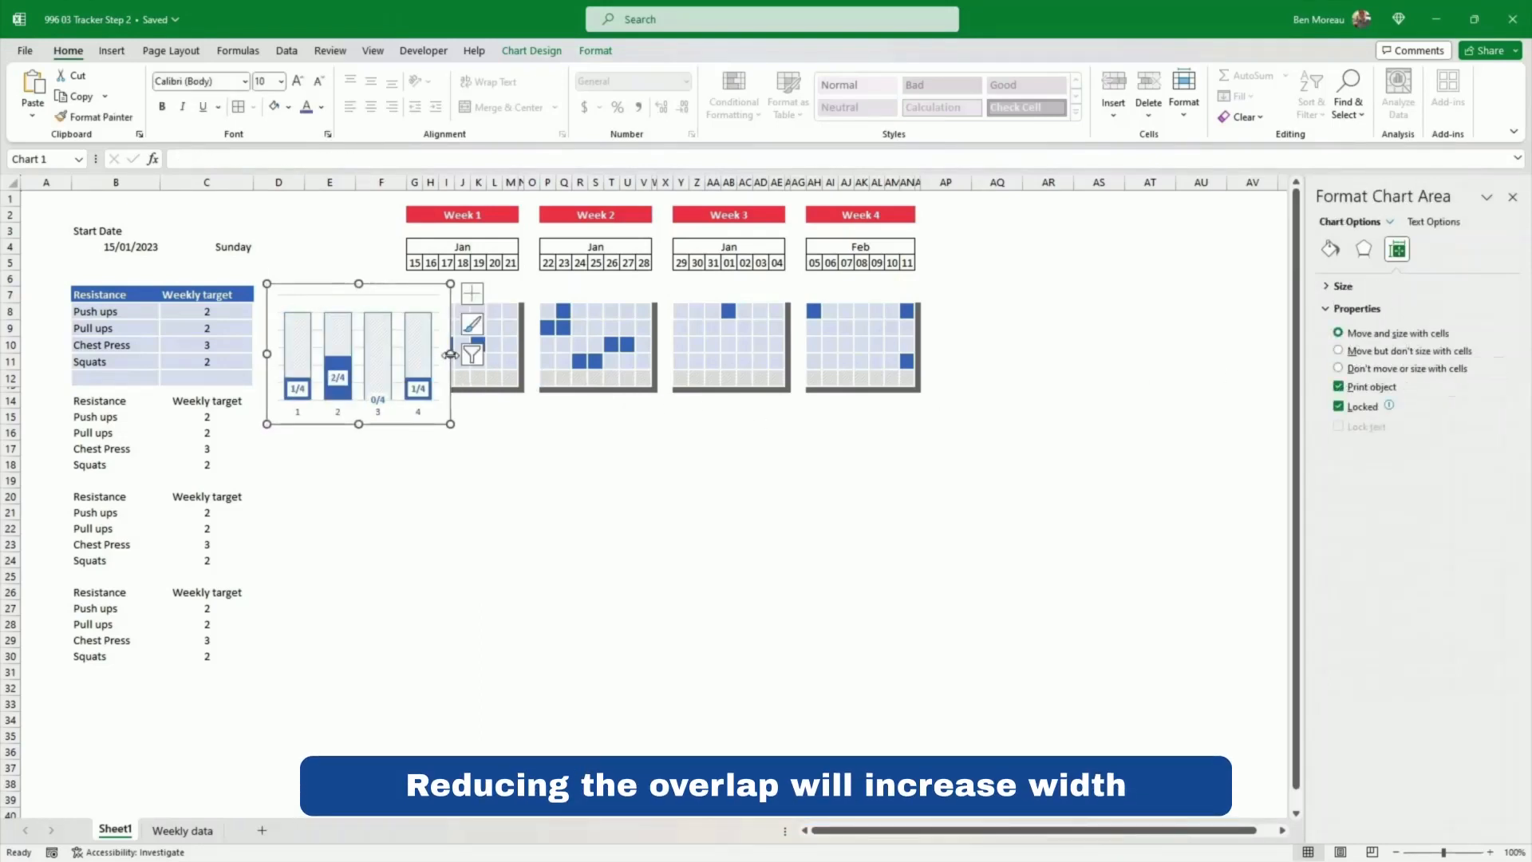
pyautogui.click(431, 495)
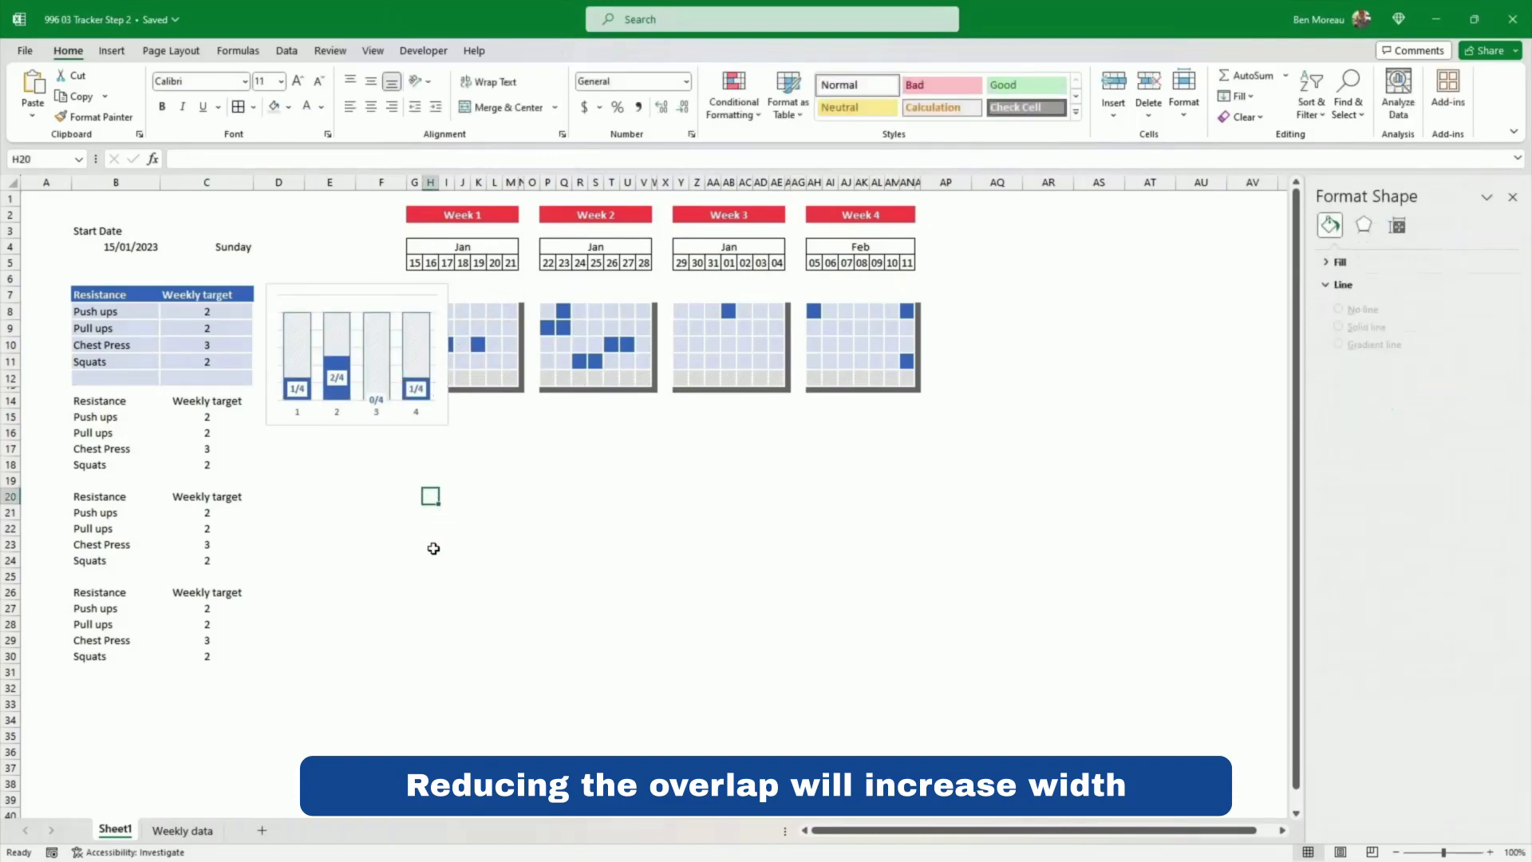
# Step: Insert a 2-D line chart with markers on the Weekly data sheet from the progression values in O5:S6
pyautogui.click(189, 831)
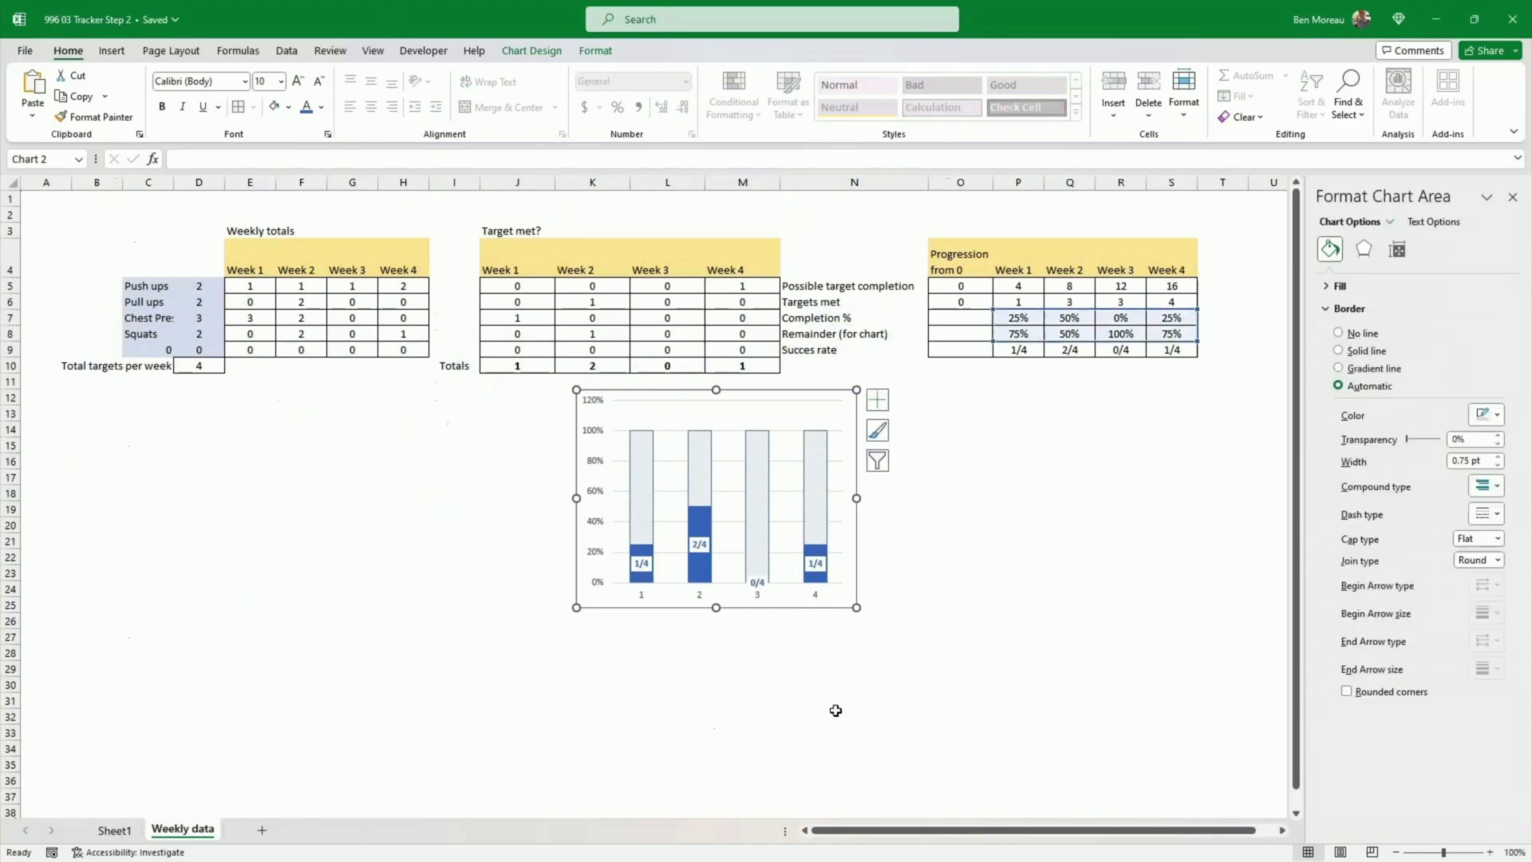
pyautogui.click(1004, 573)
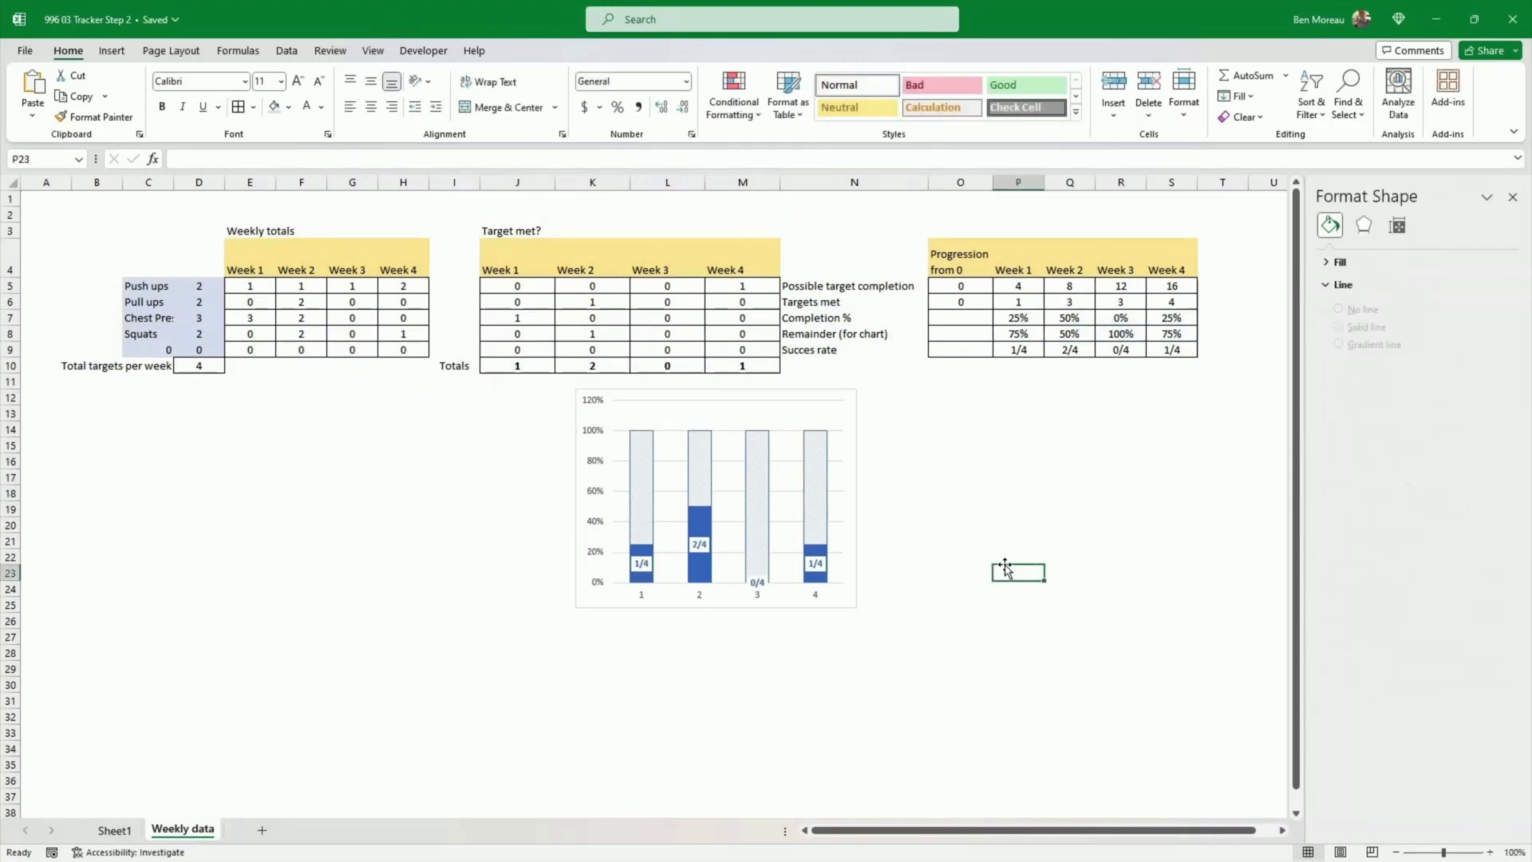
pyautogui.moveTo(976, 286); pyautogui.dragTo(1180, 307)
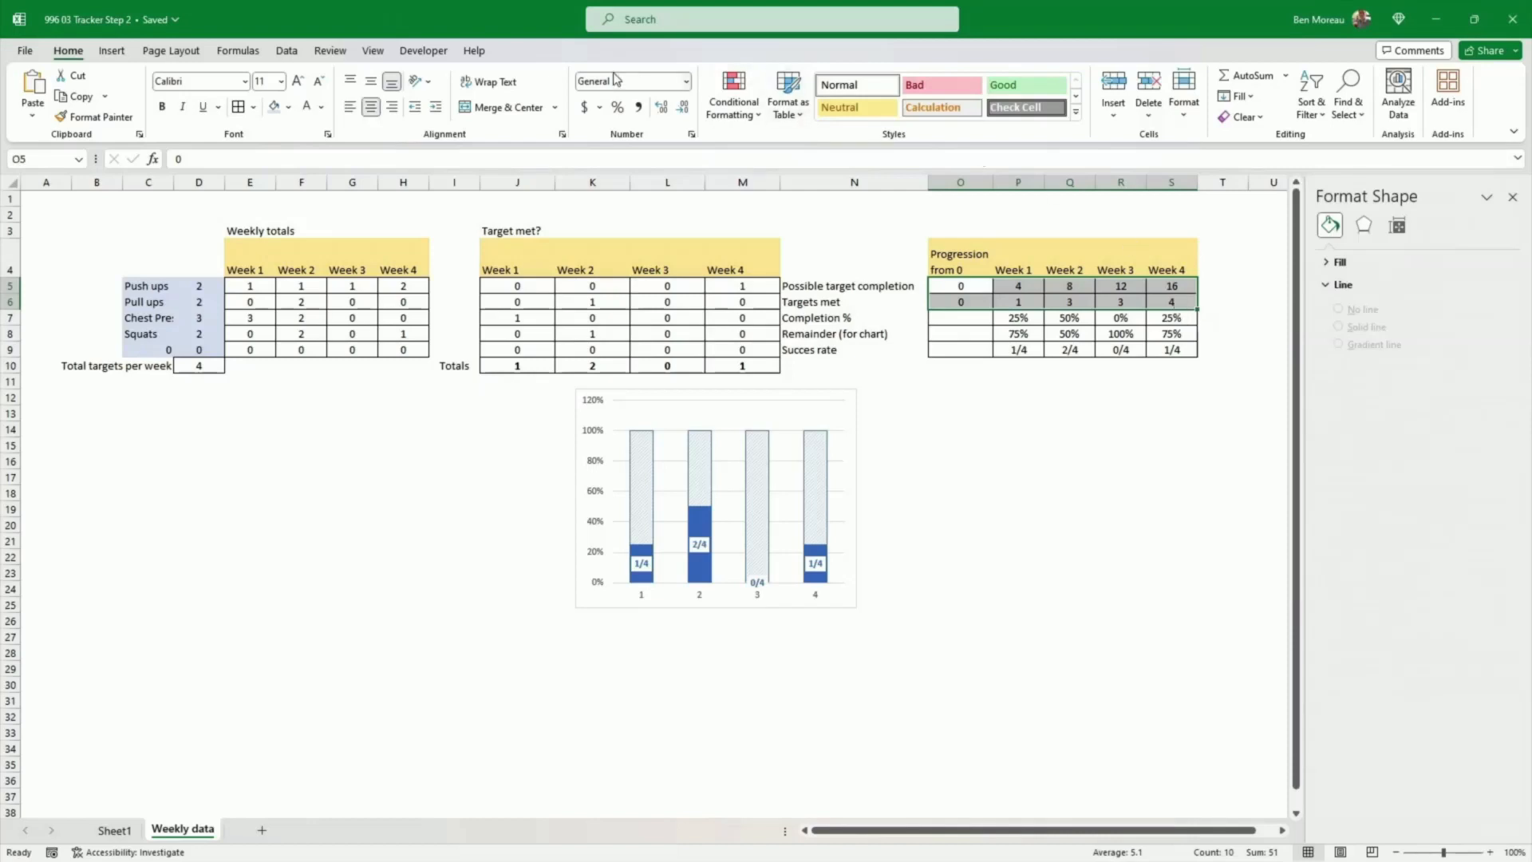
pyautogui.click(111, 51)
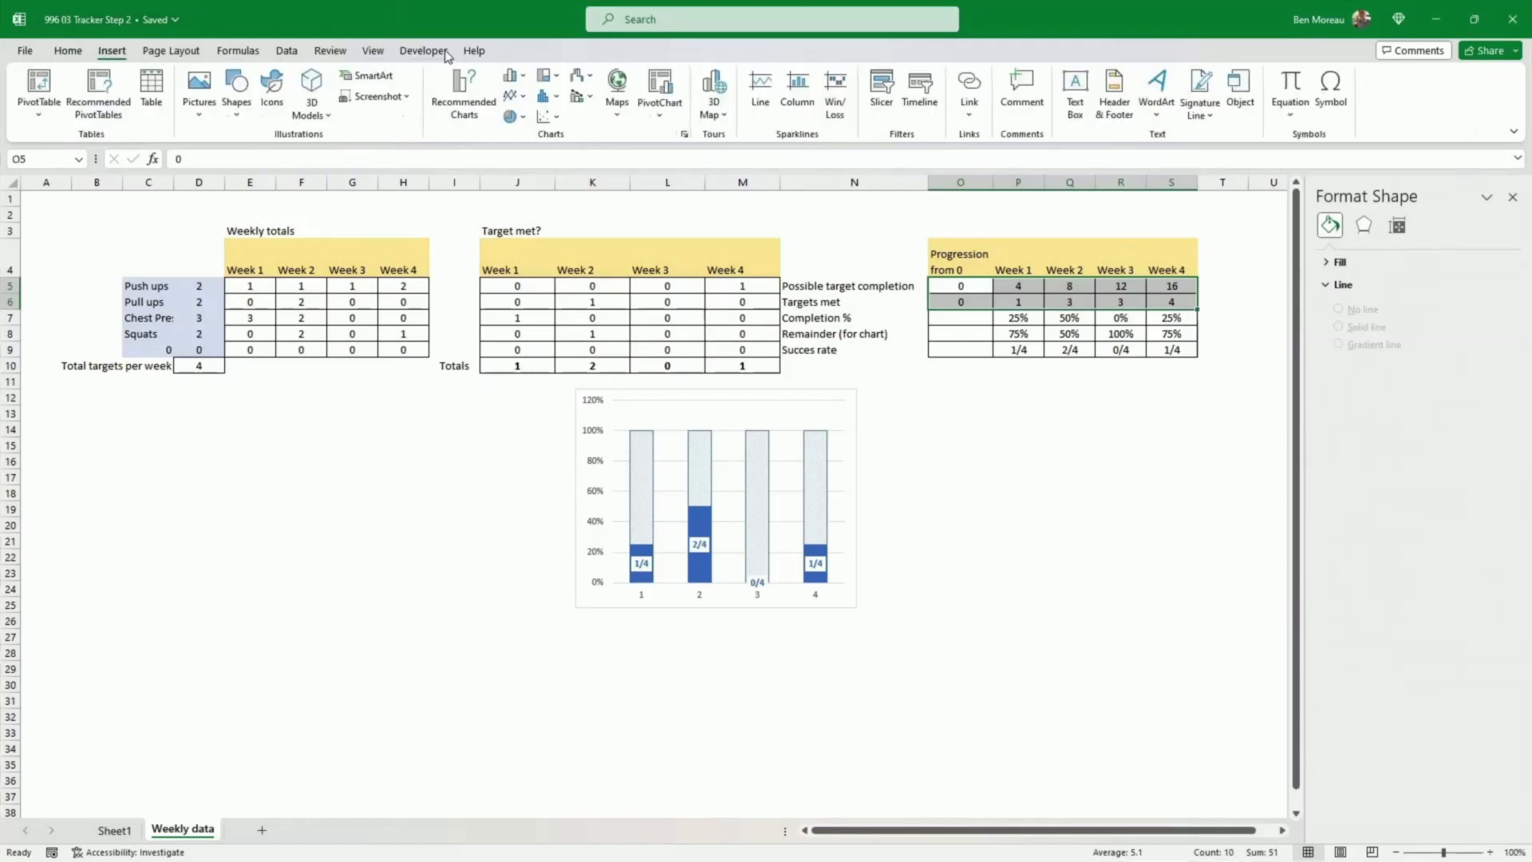
pyautogui.click(525, 97)
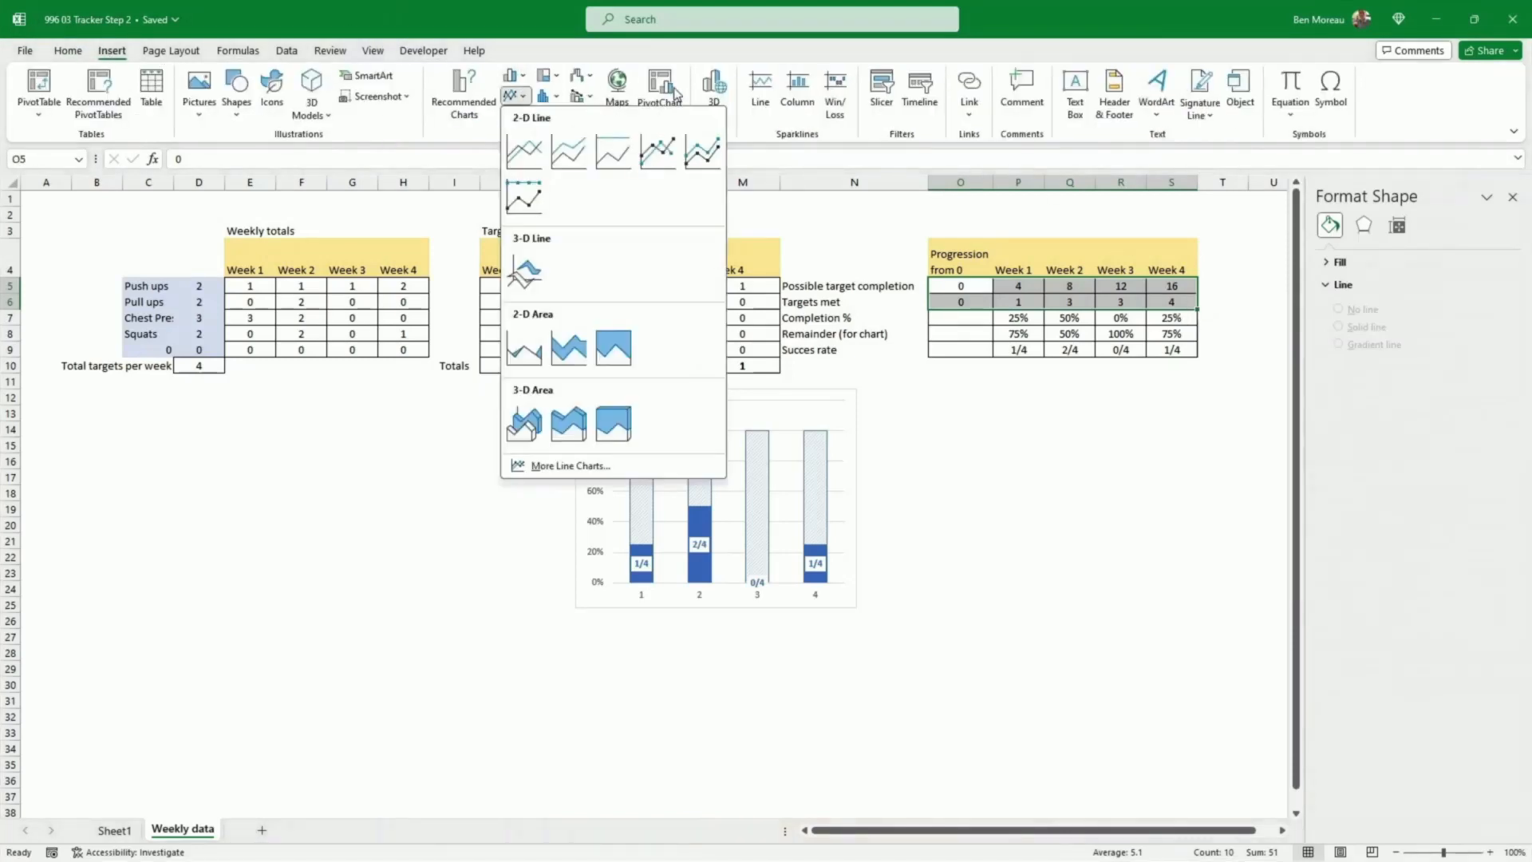
pyautogui.click(666, 154)
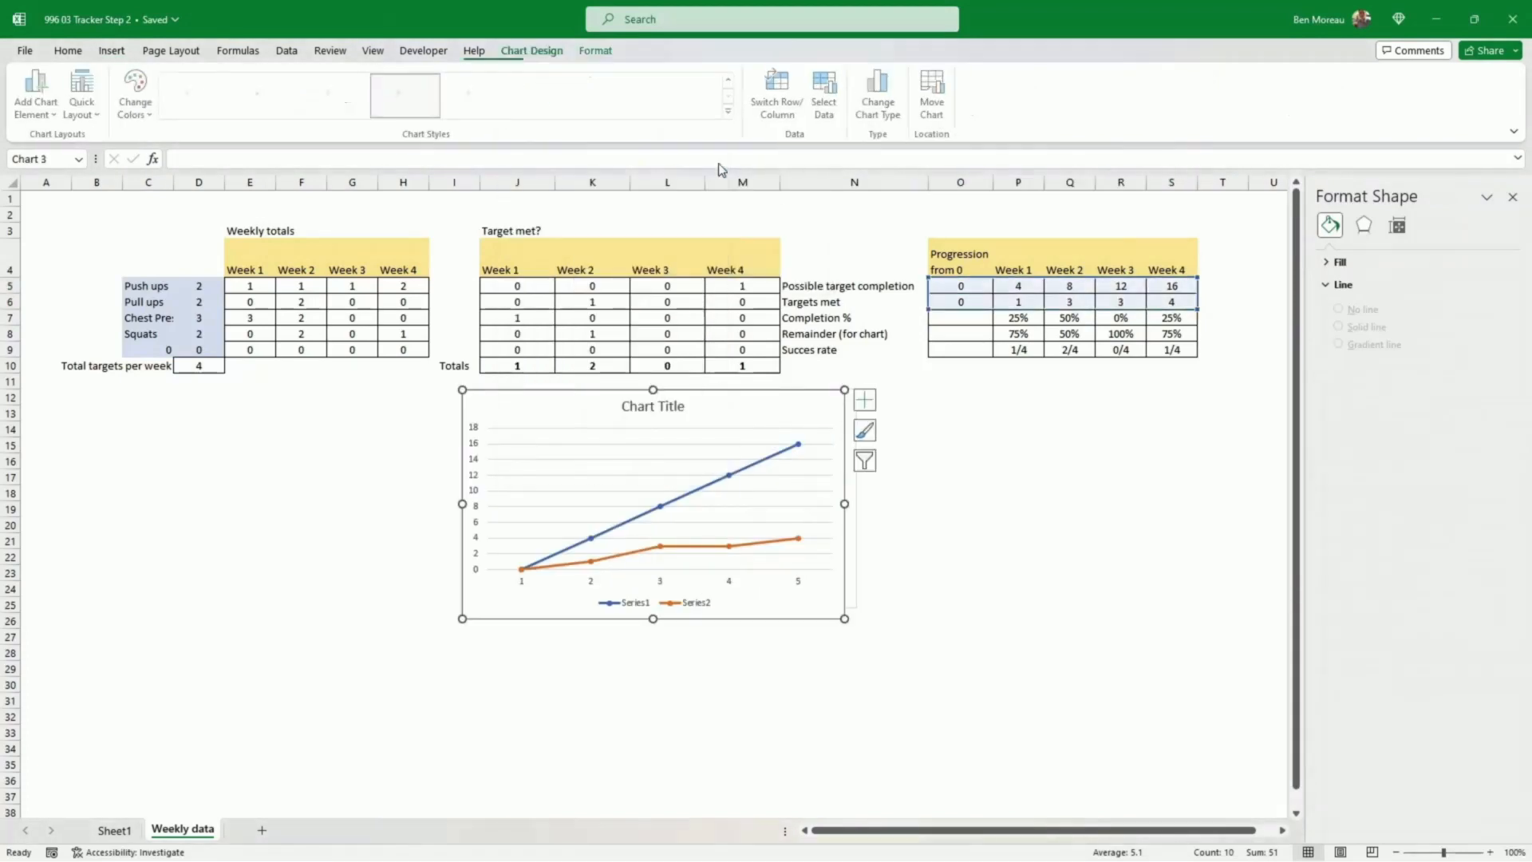
# Step: Remove the markers from the line chart's Possible target completion series
pyautogui.click(784, 453)
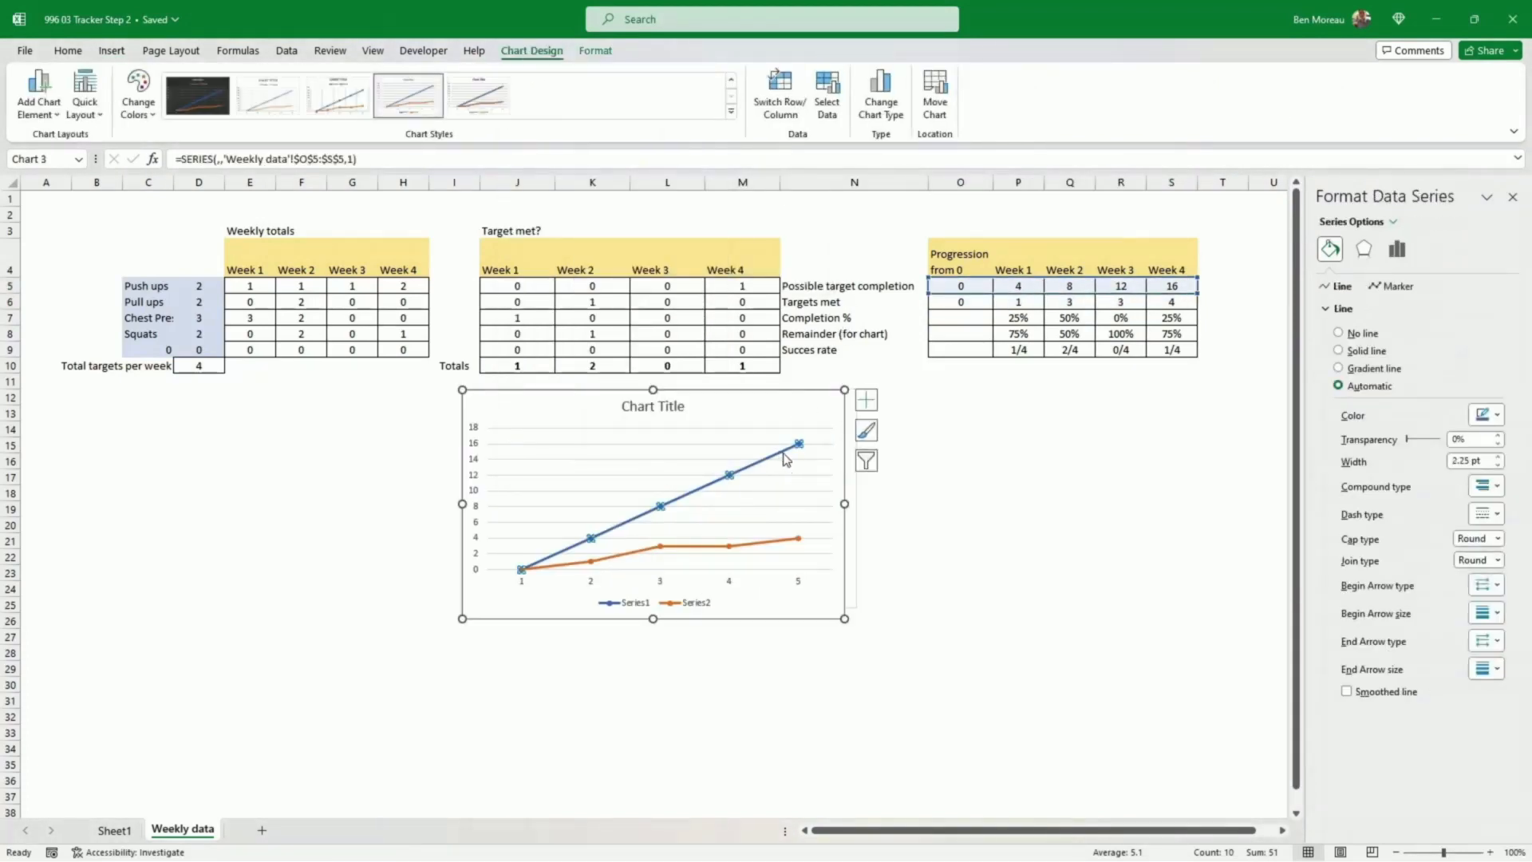
pyautogui.click(1400, 289)
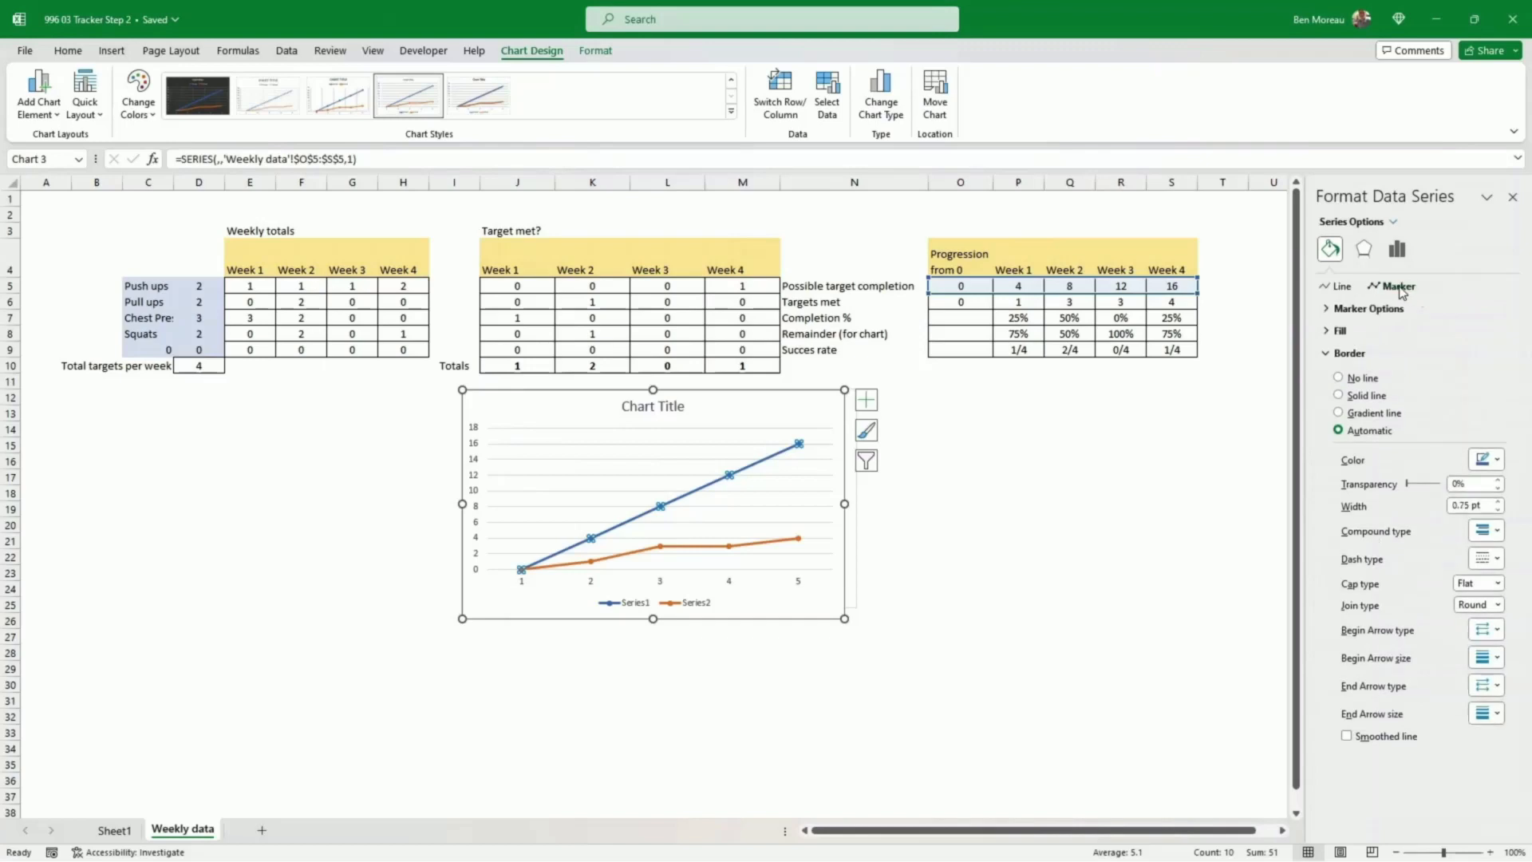
pyautogui.click(1324, 309)
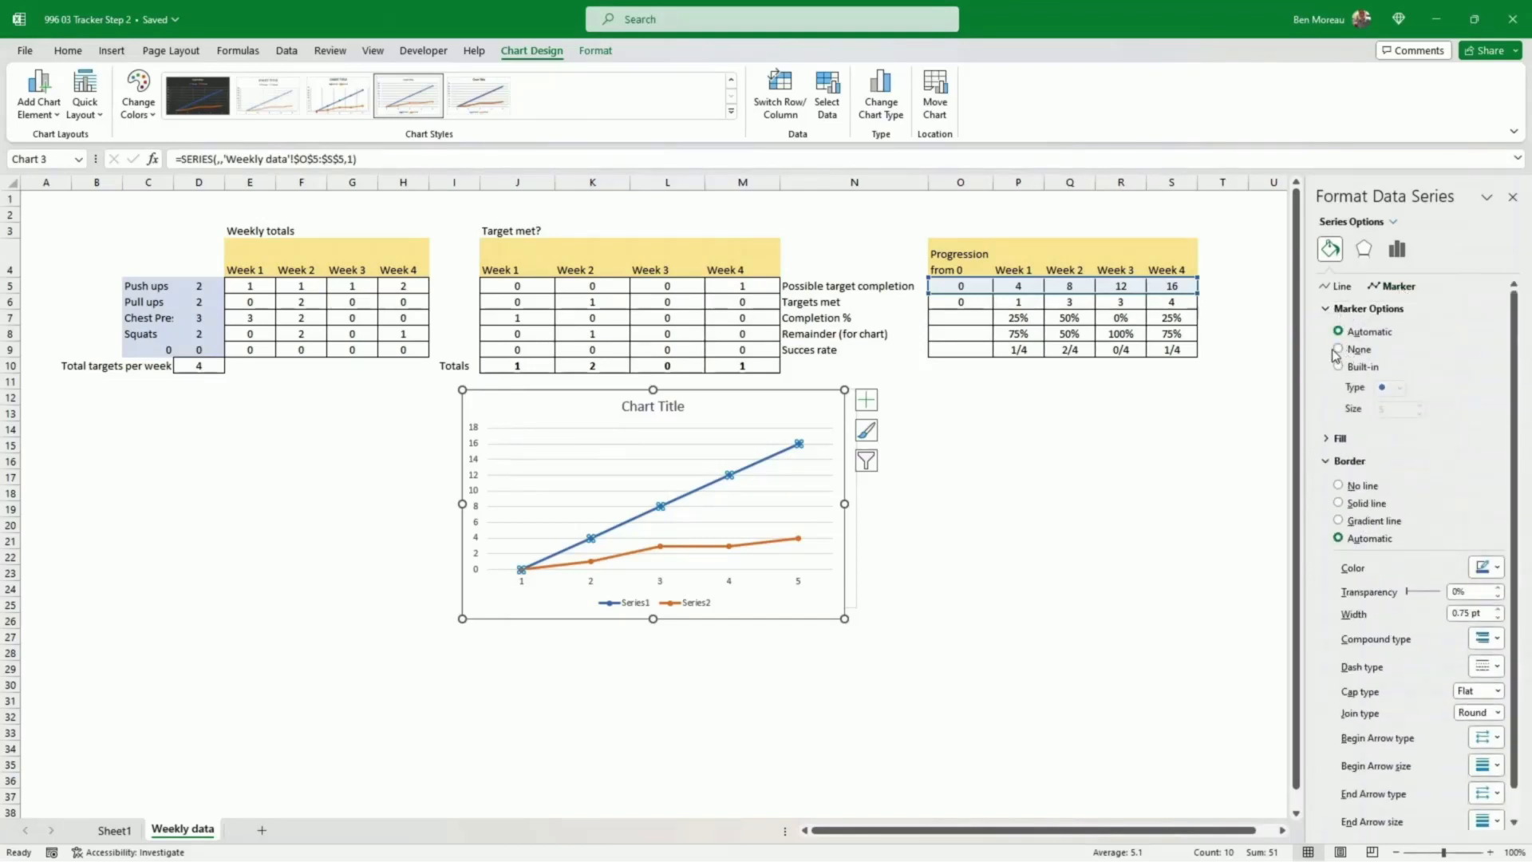
pyautogui.click(1333, 348)
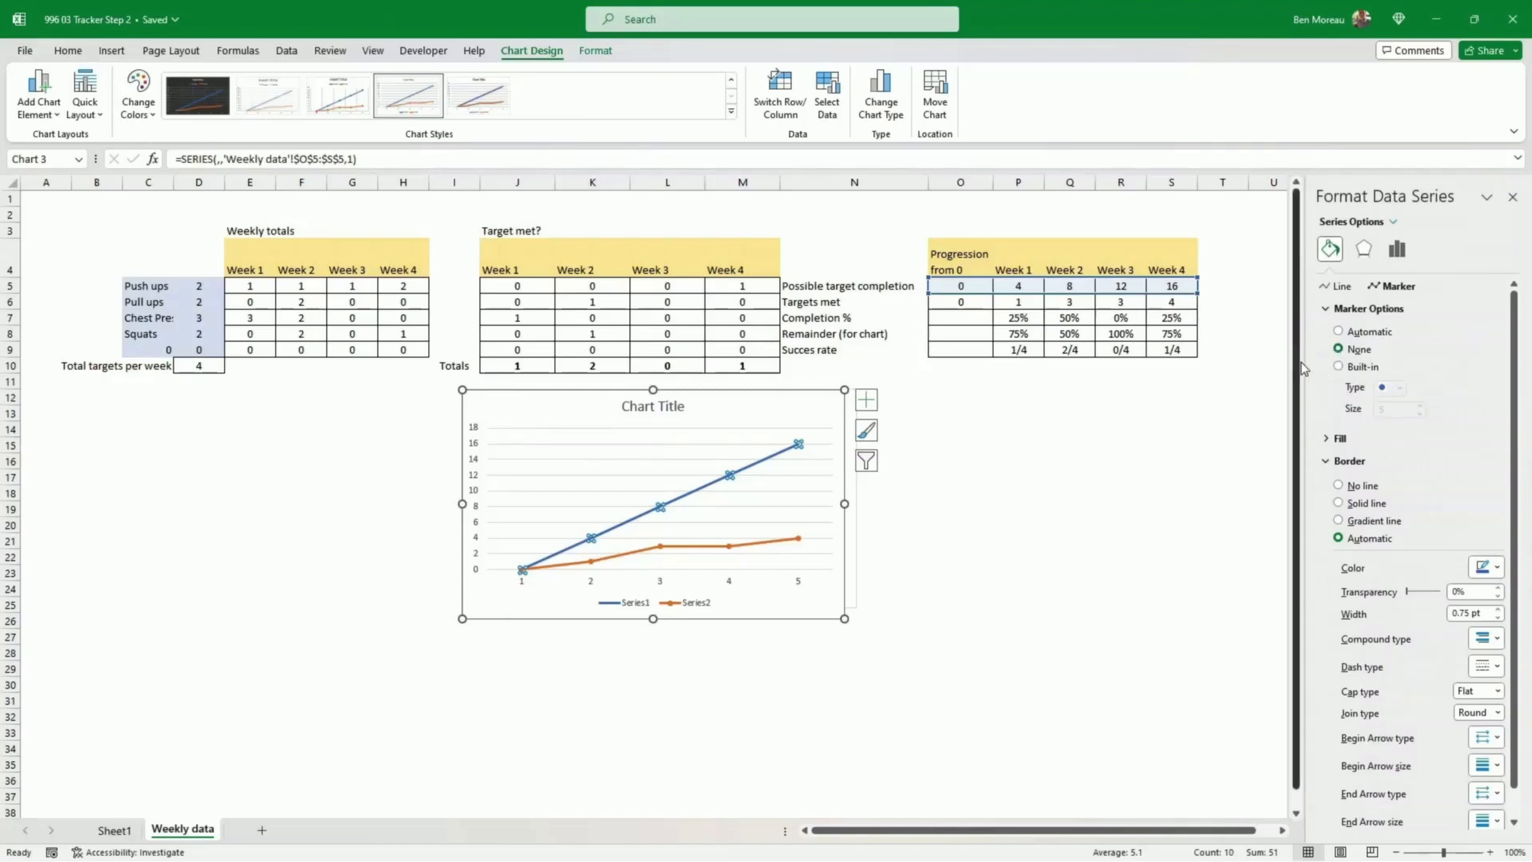
pyautogui.click(1326, 462)
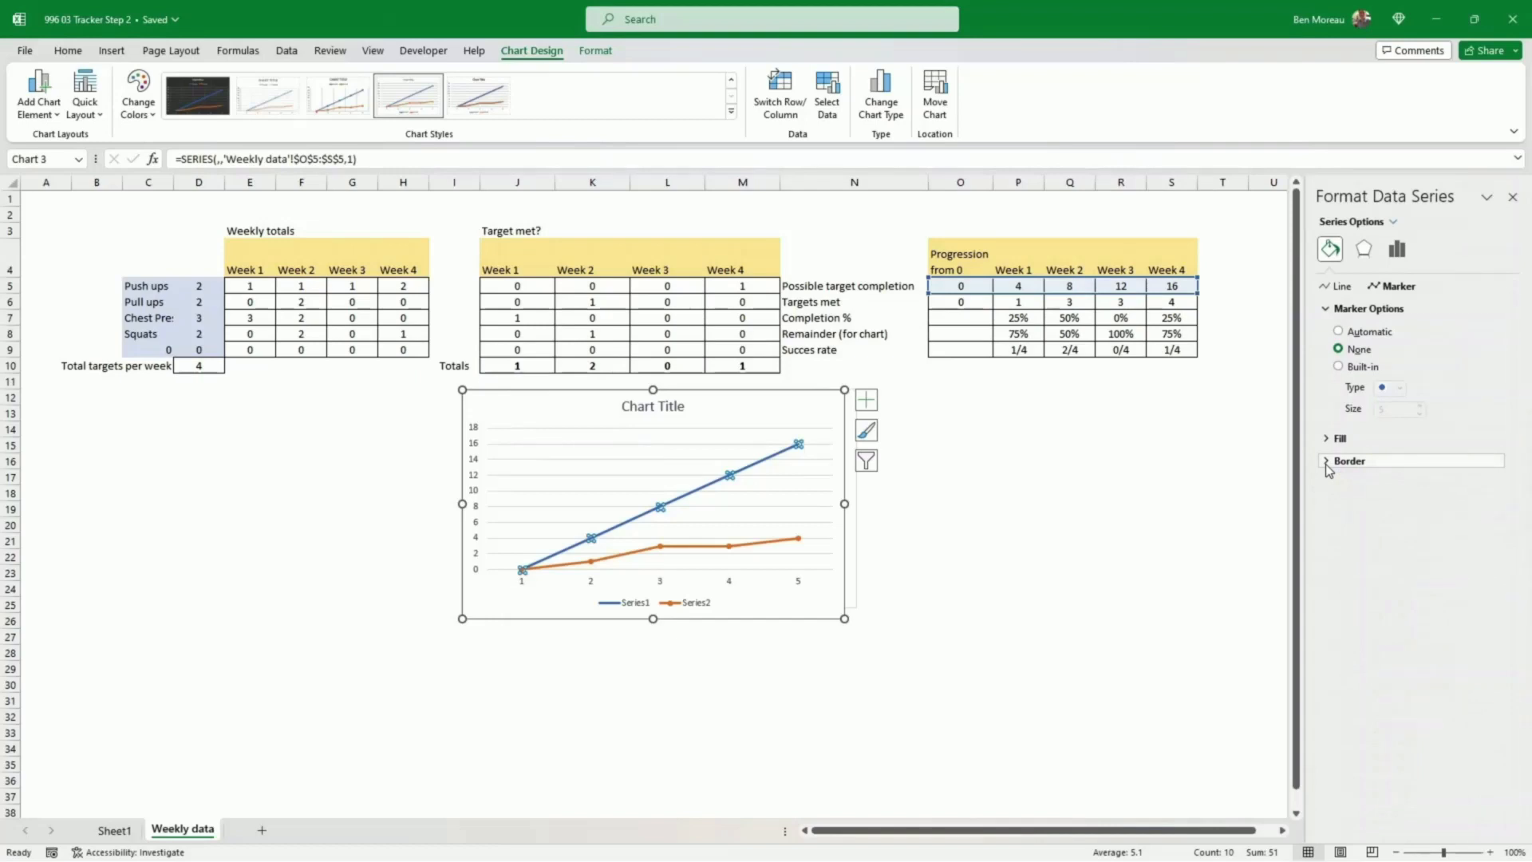
# Step: Make the Possible target completion line dashed and colour it with the lighter pinkish red from the recent colours
pyautogui.click(1341, 287)
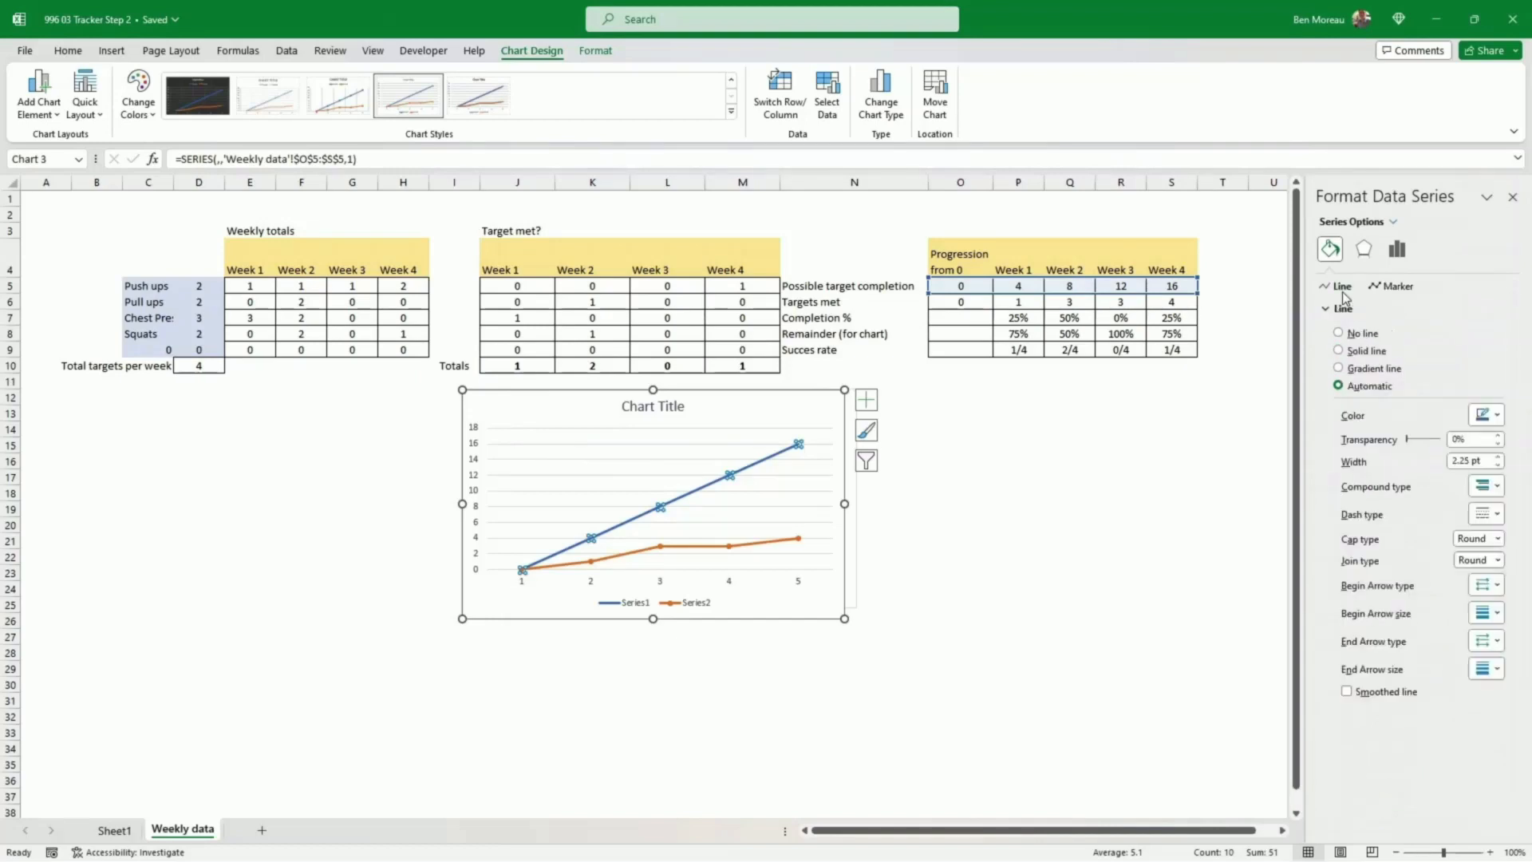
pyautogui.click(1498, 514)
pyautogui.click(1499, 559)
pyautogui.click(1497, 415)
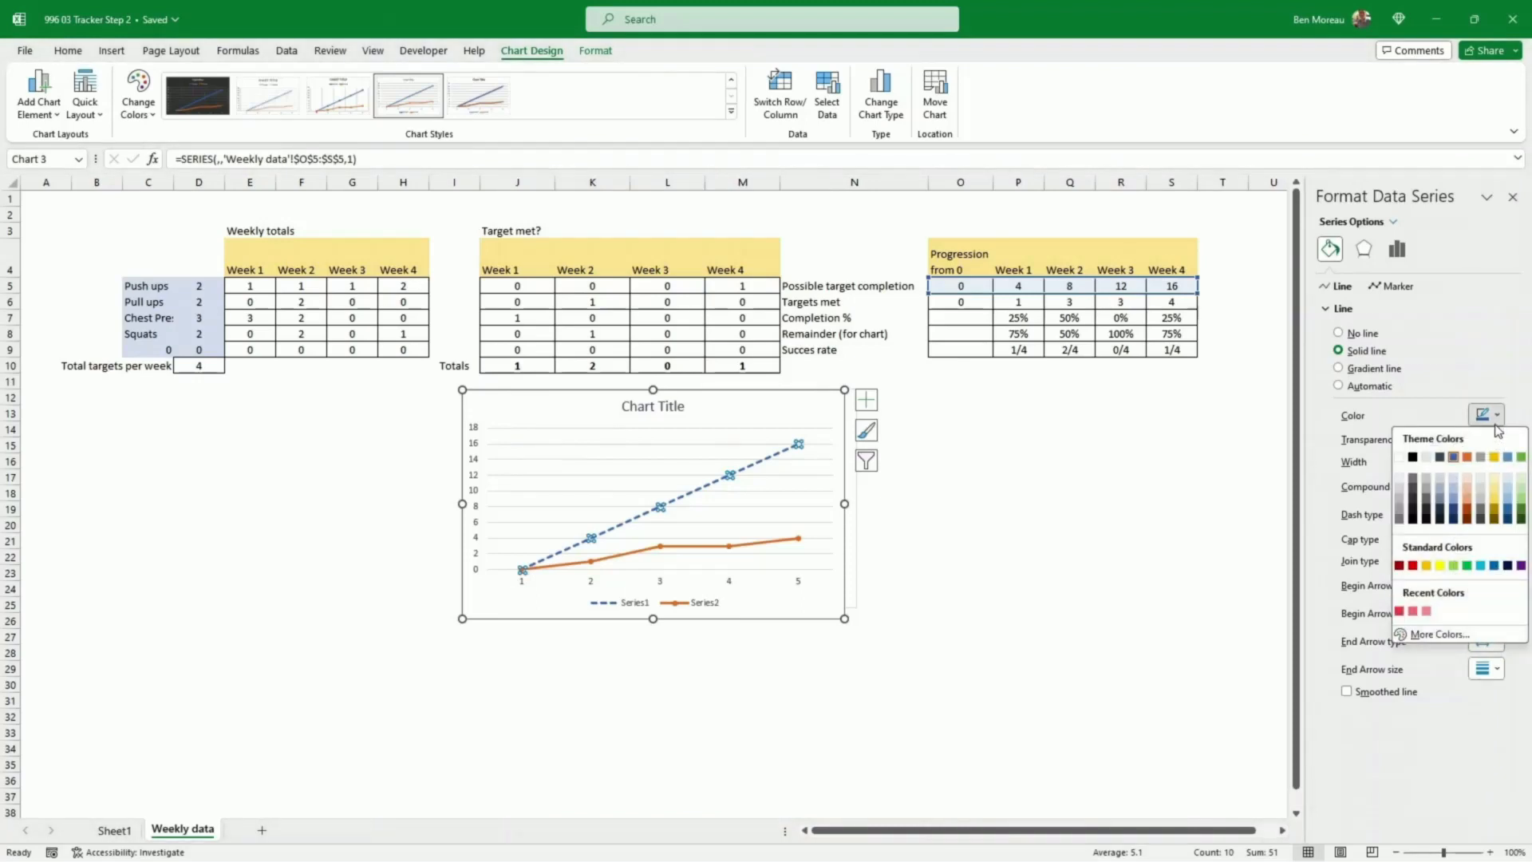
pyautogui.click(1399, 611)
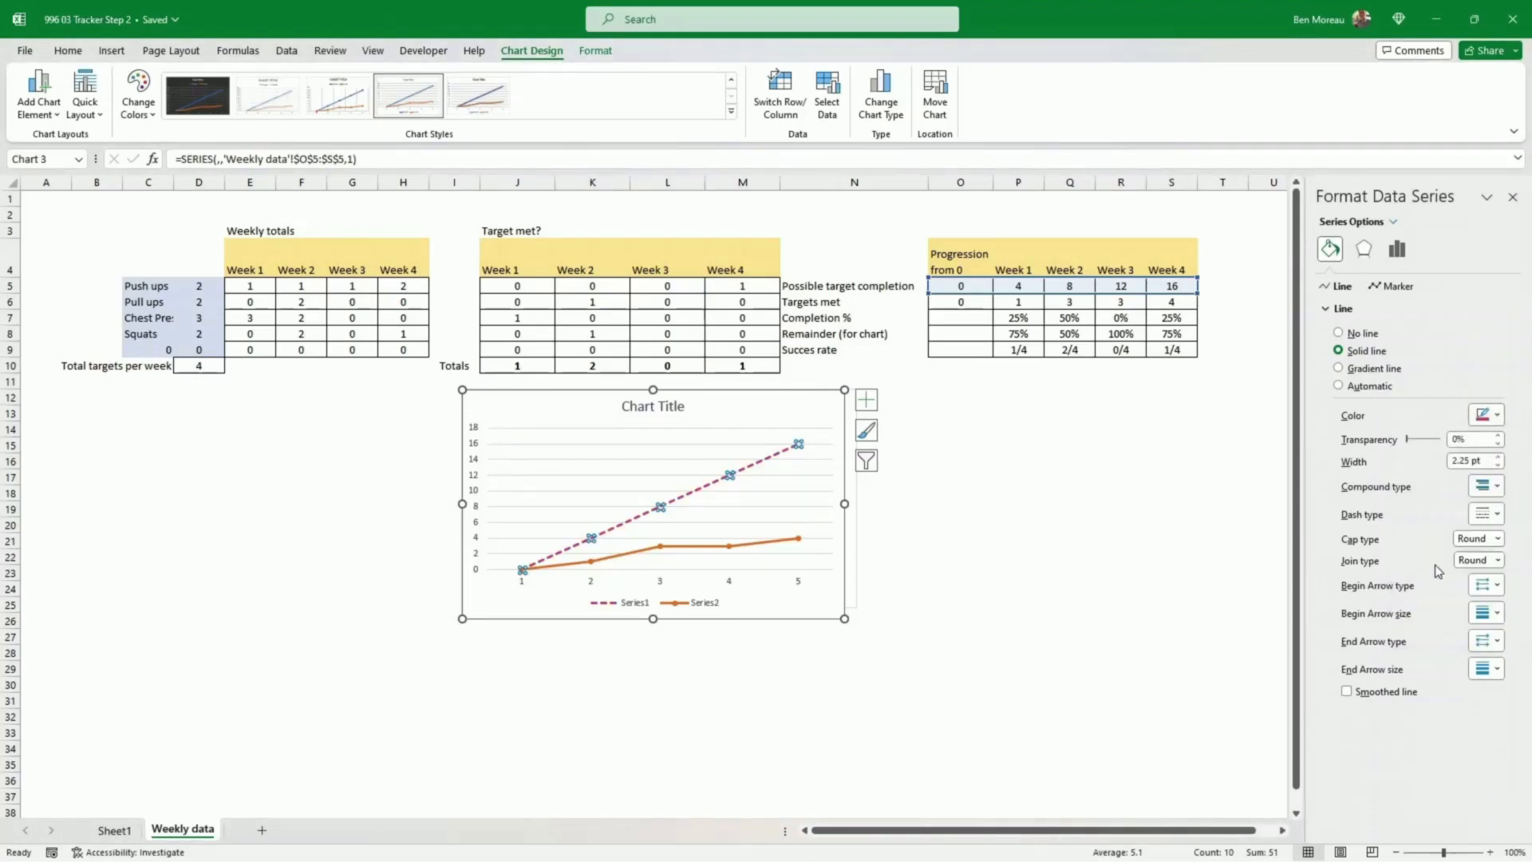
pyautogui.click(1492, 415)
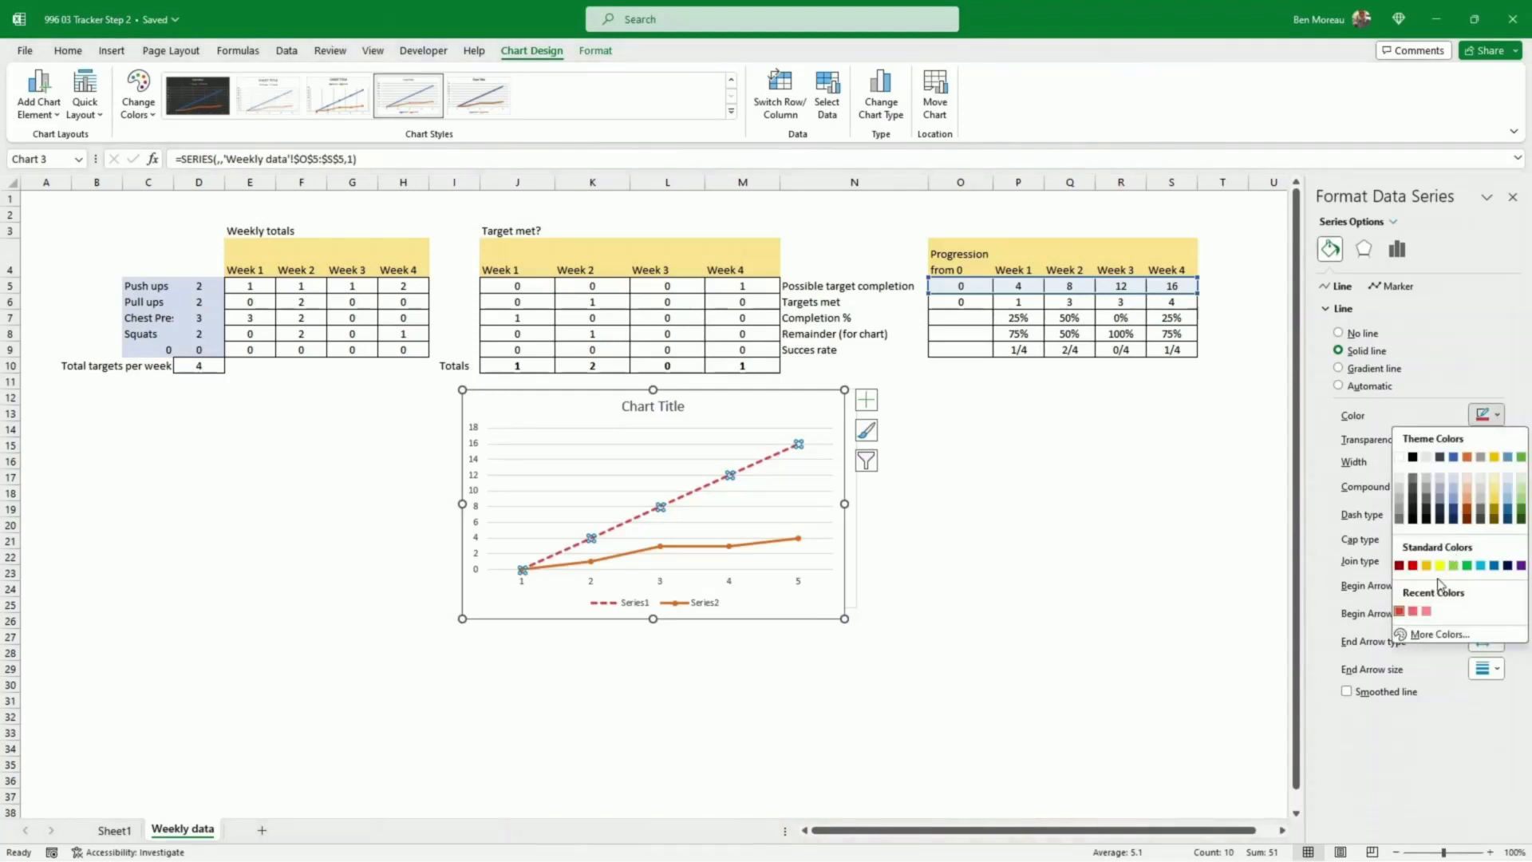
pyautogui.click(1413, 611)
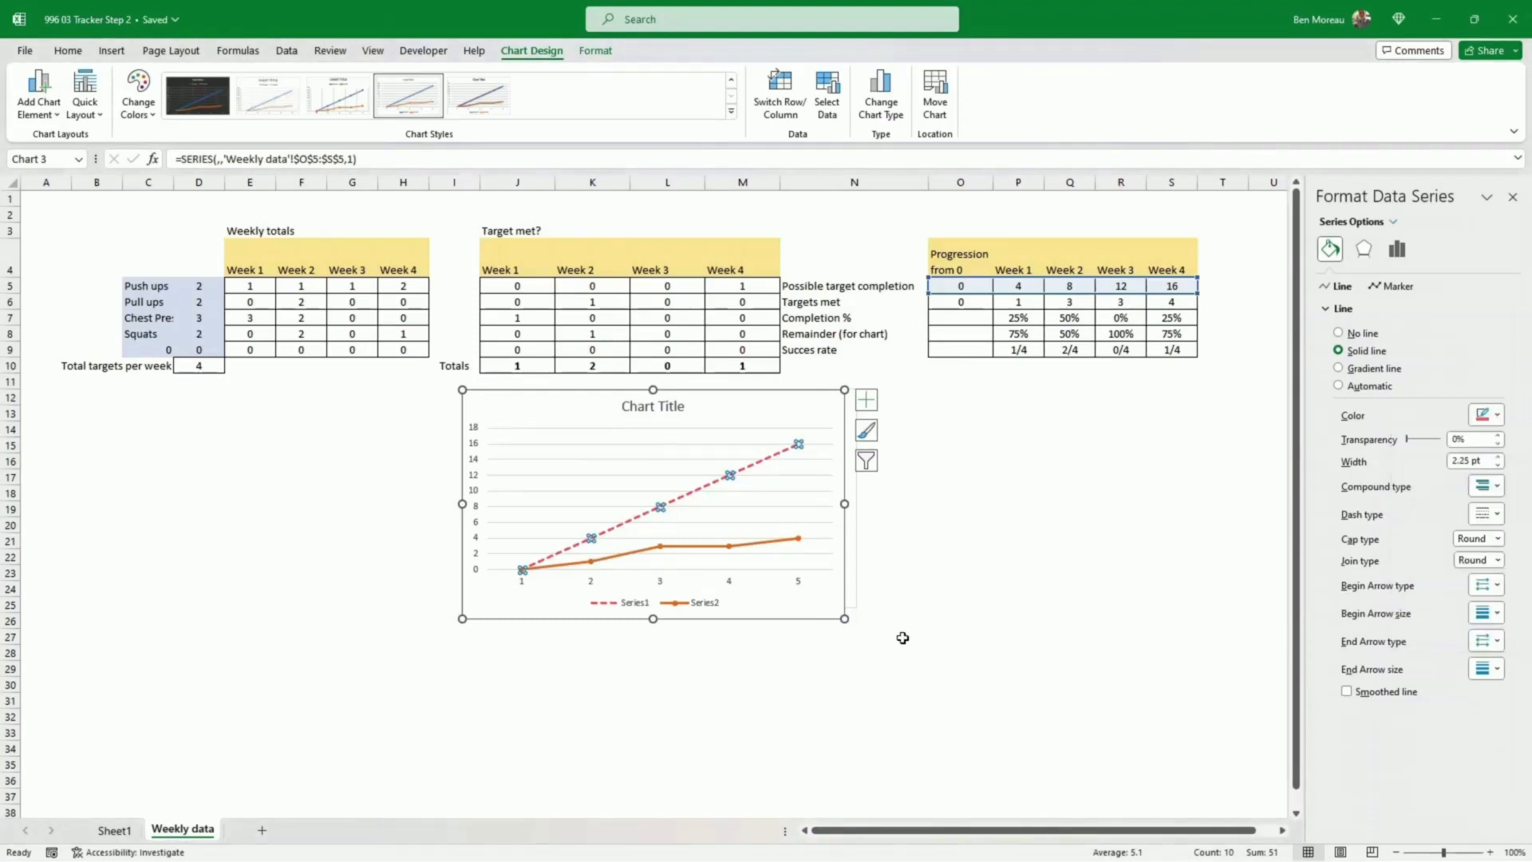
# Step: Colour the Targets met line in the theme's blue
pyautogui.click(770, 549)
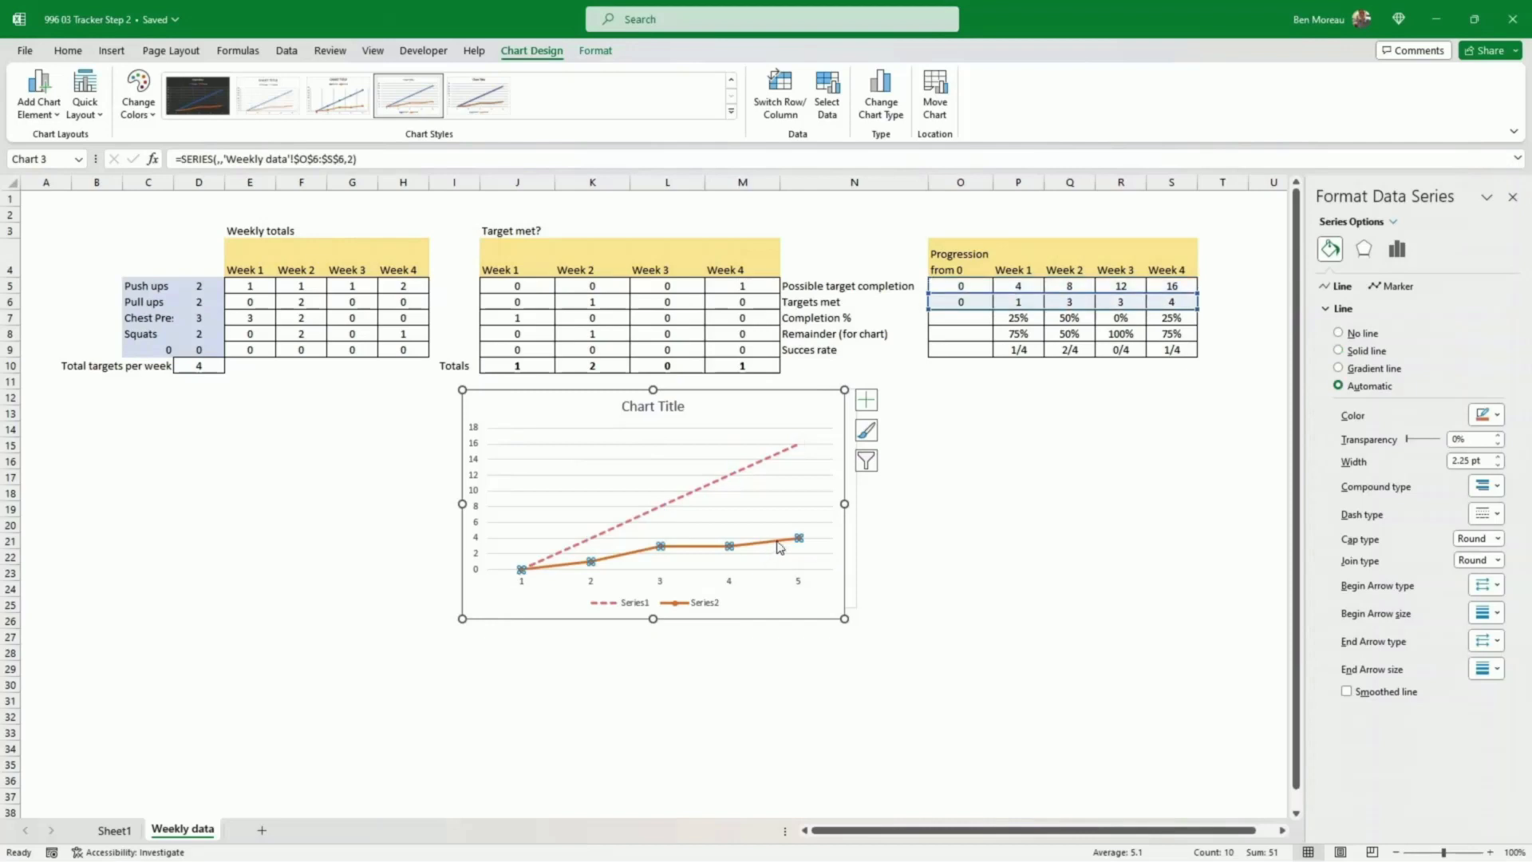
pyautogui.click(1505, 422)
pyautogui.click(1454, 457)
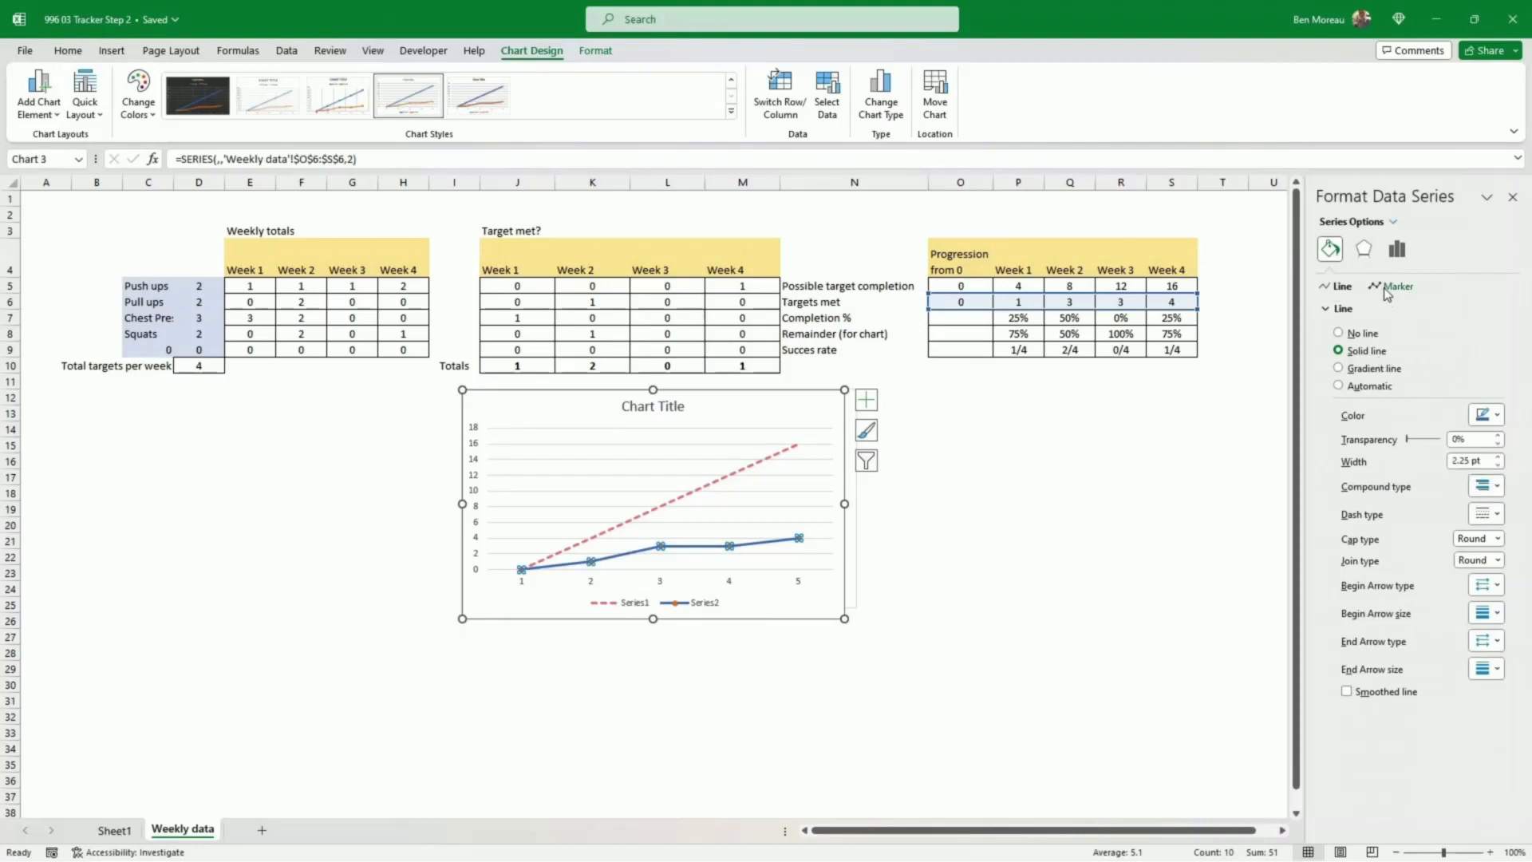
# Step: Give the Targets met series' markers no fill and a blue border, then deselect the chart
pyautogui.click(1393, 286)
pyautogui.click(1327, 334)
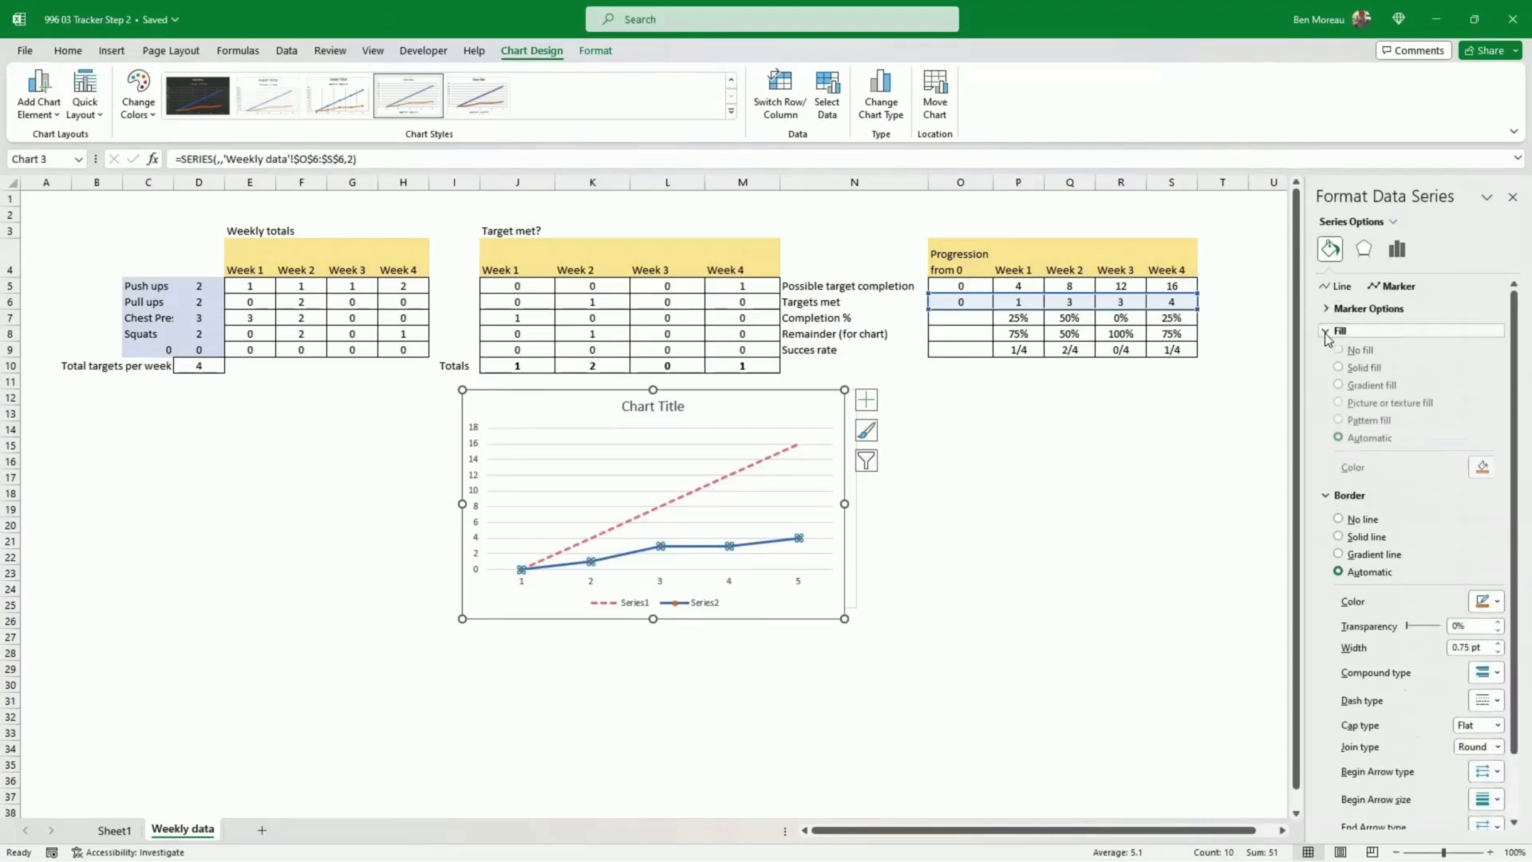
pyautogui.click(1340, 356)
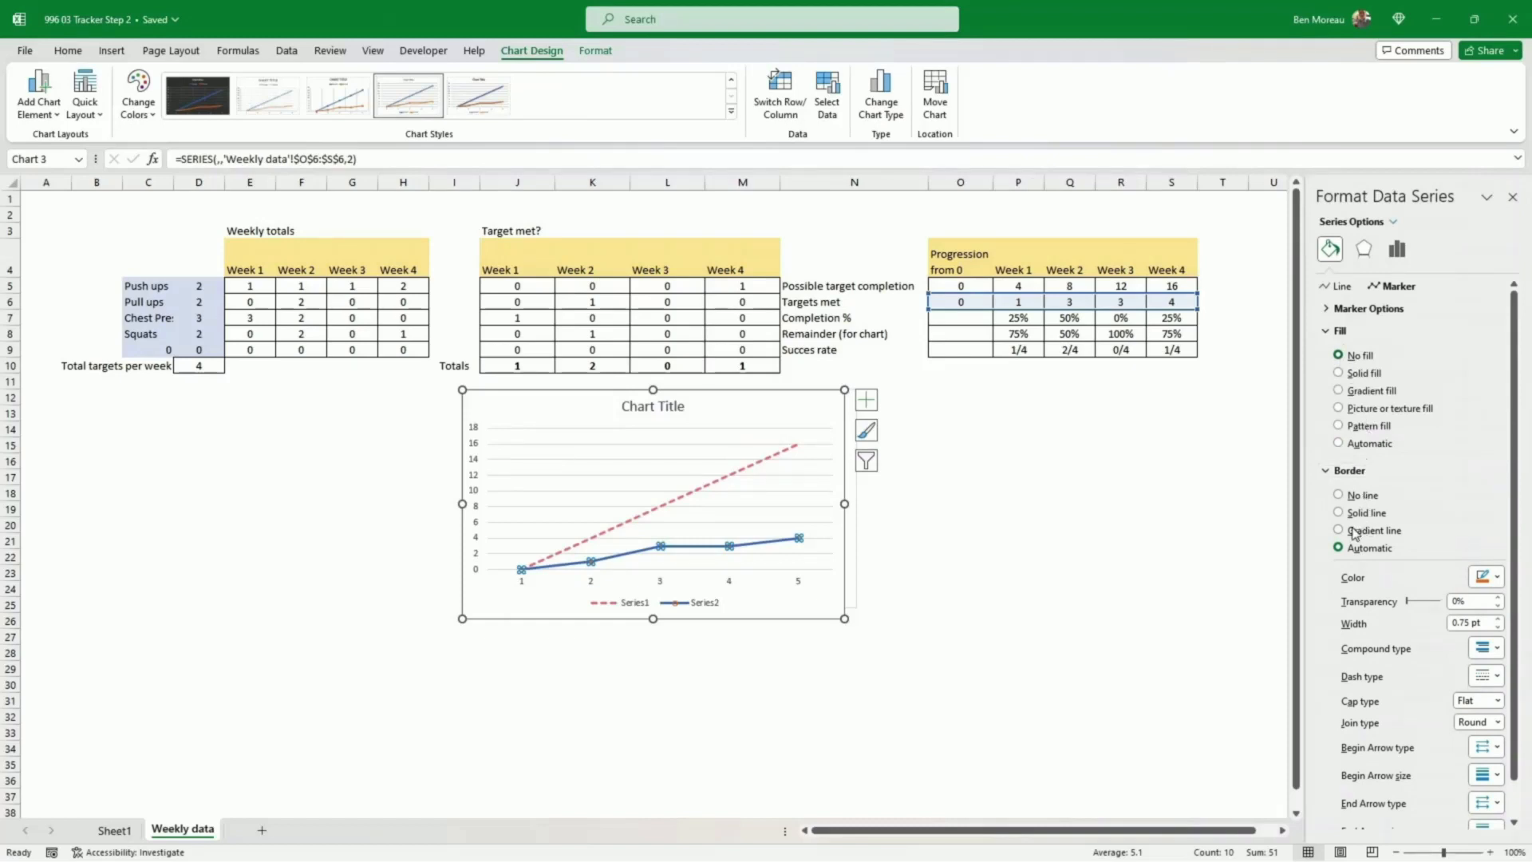
pyautogui.click(1497, 578)
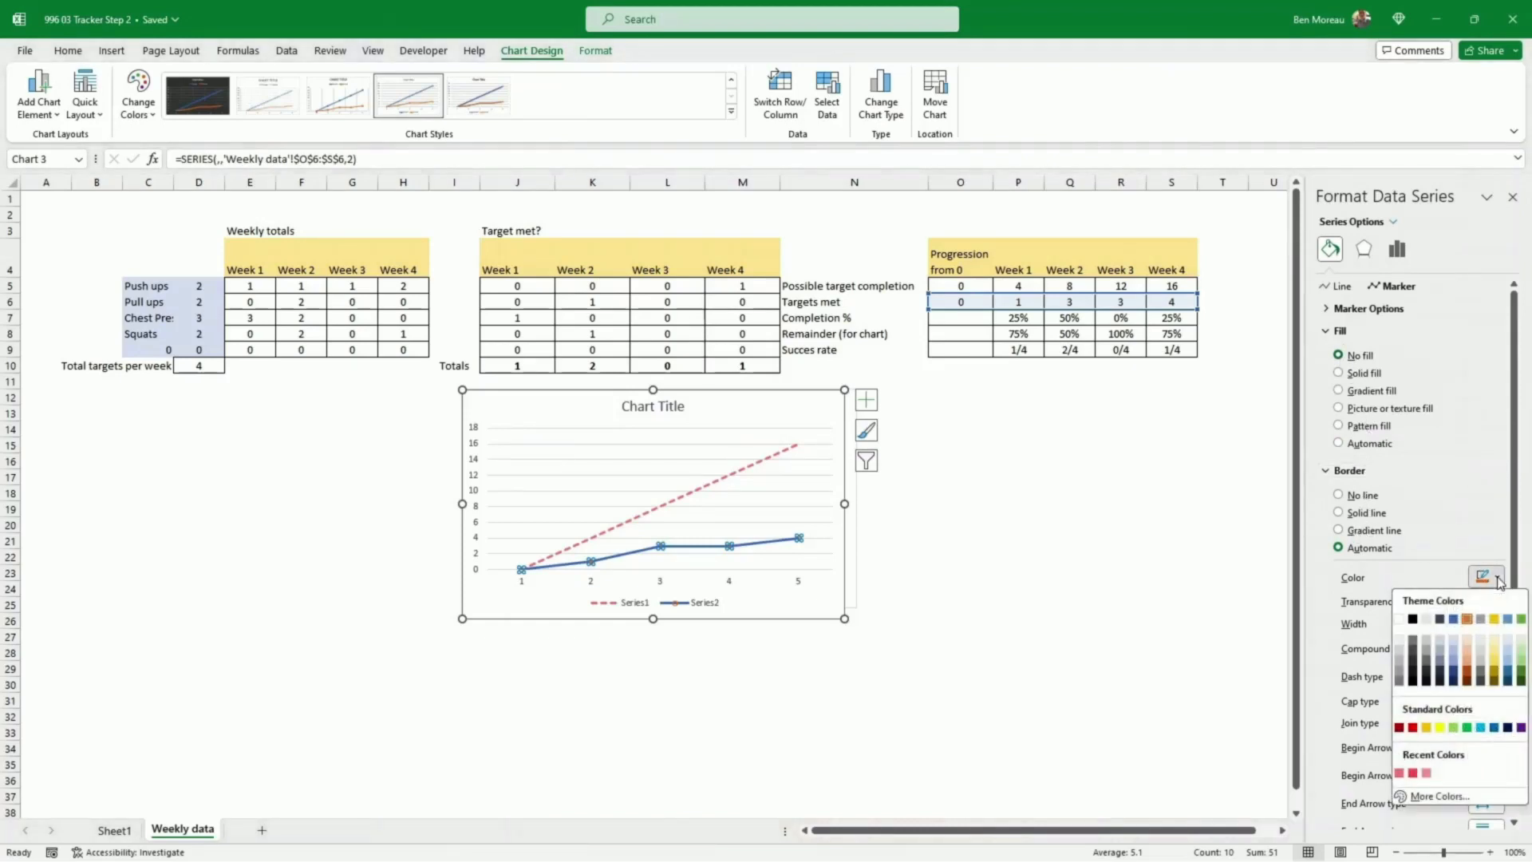
pyautogui.click(1454, 619)
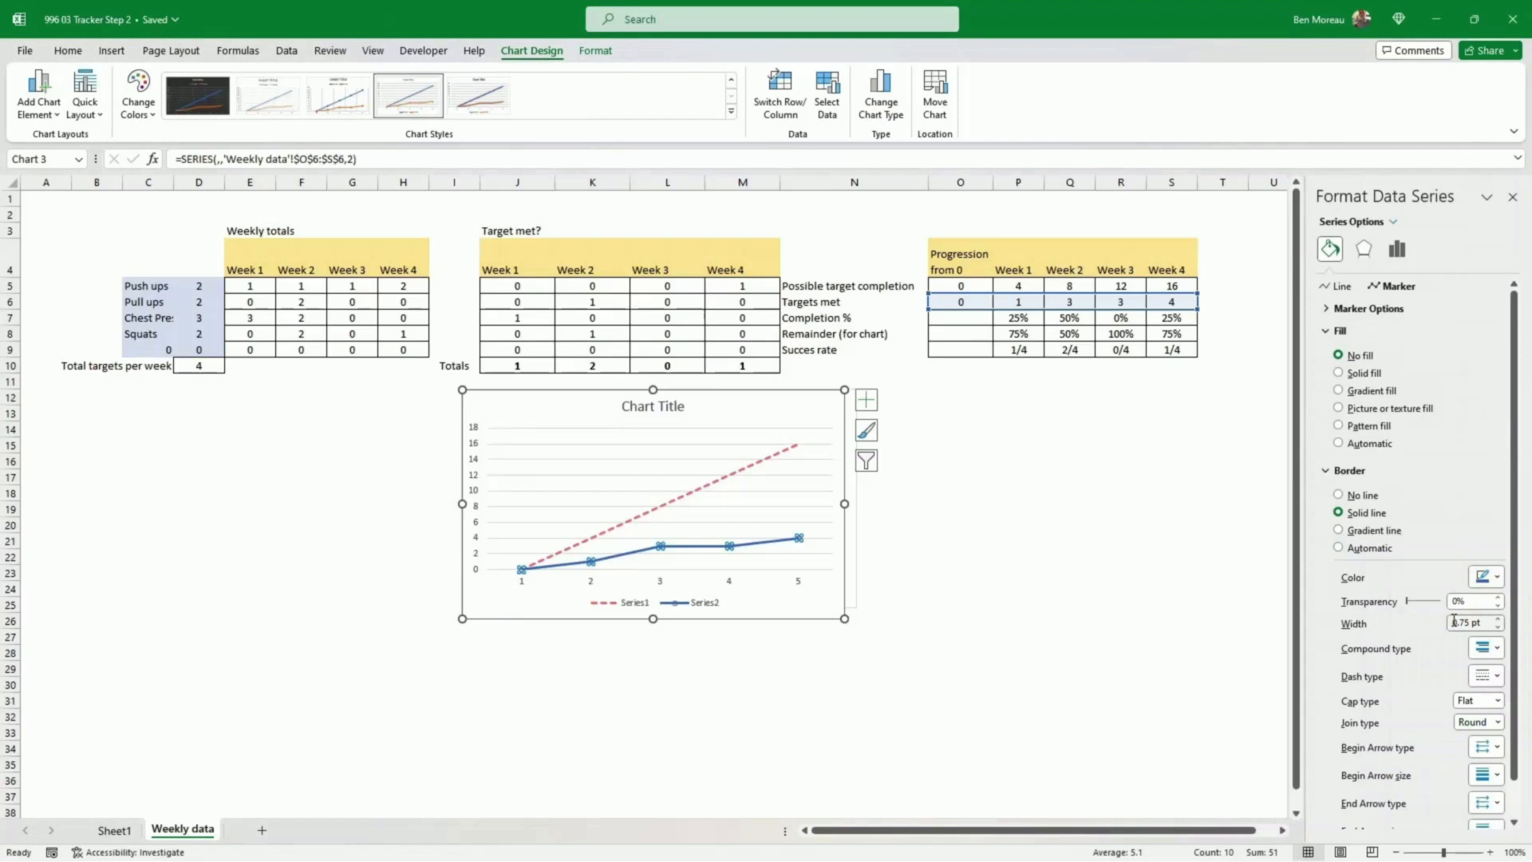
pyautogui.click(1193, 604)
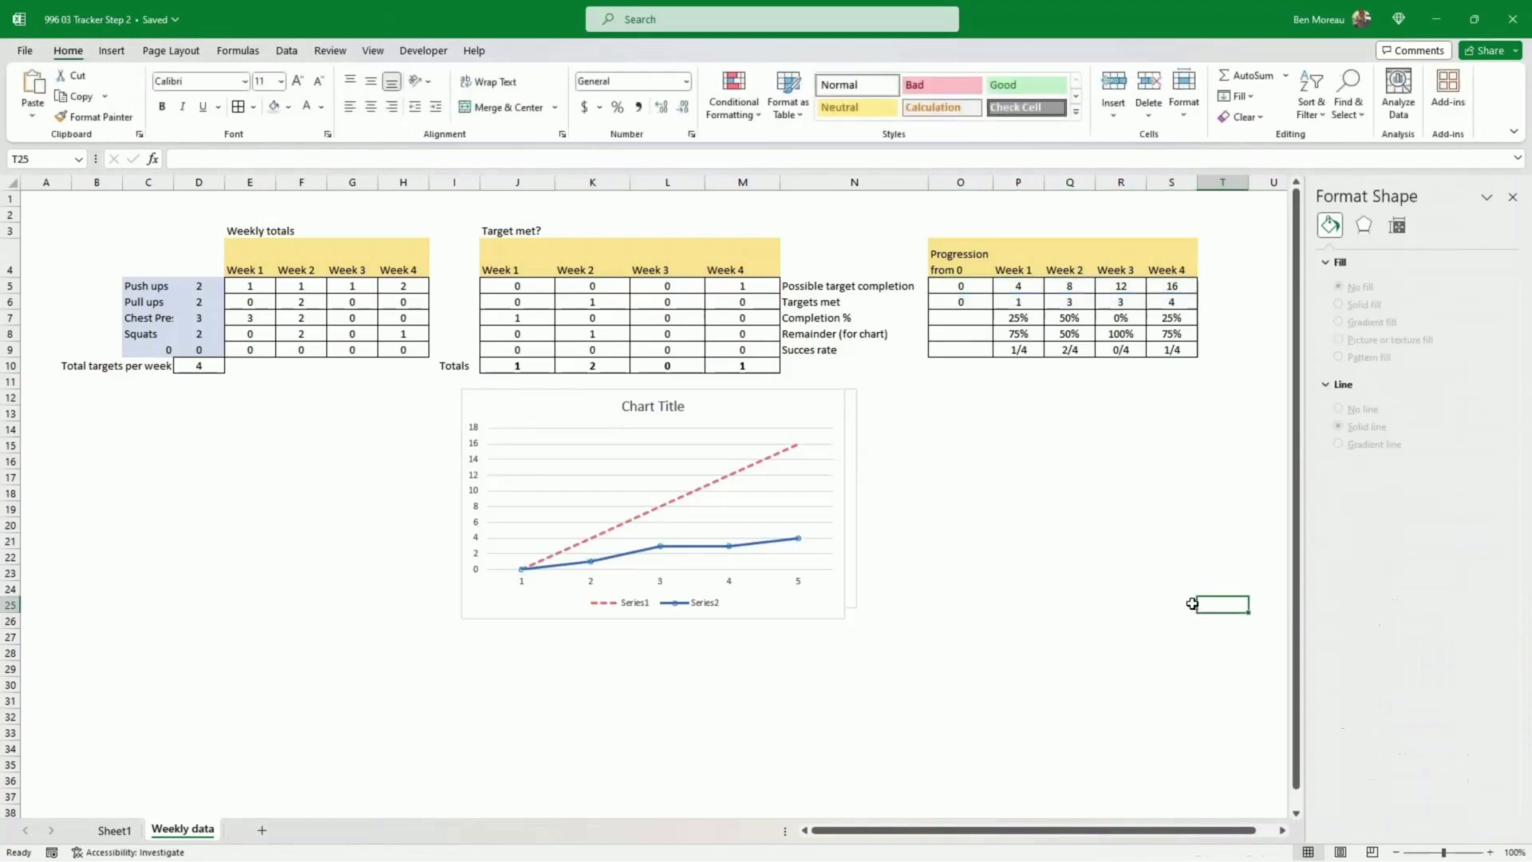
# Step: Give the Targets met series' markers in the line chart a solid white fill
pyautogui.click(799, 540)
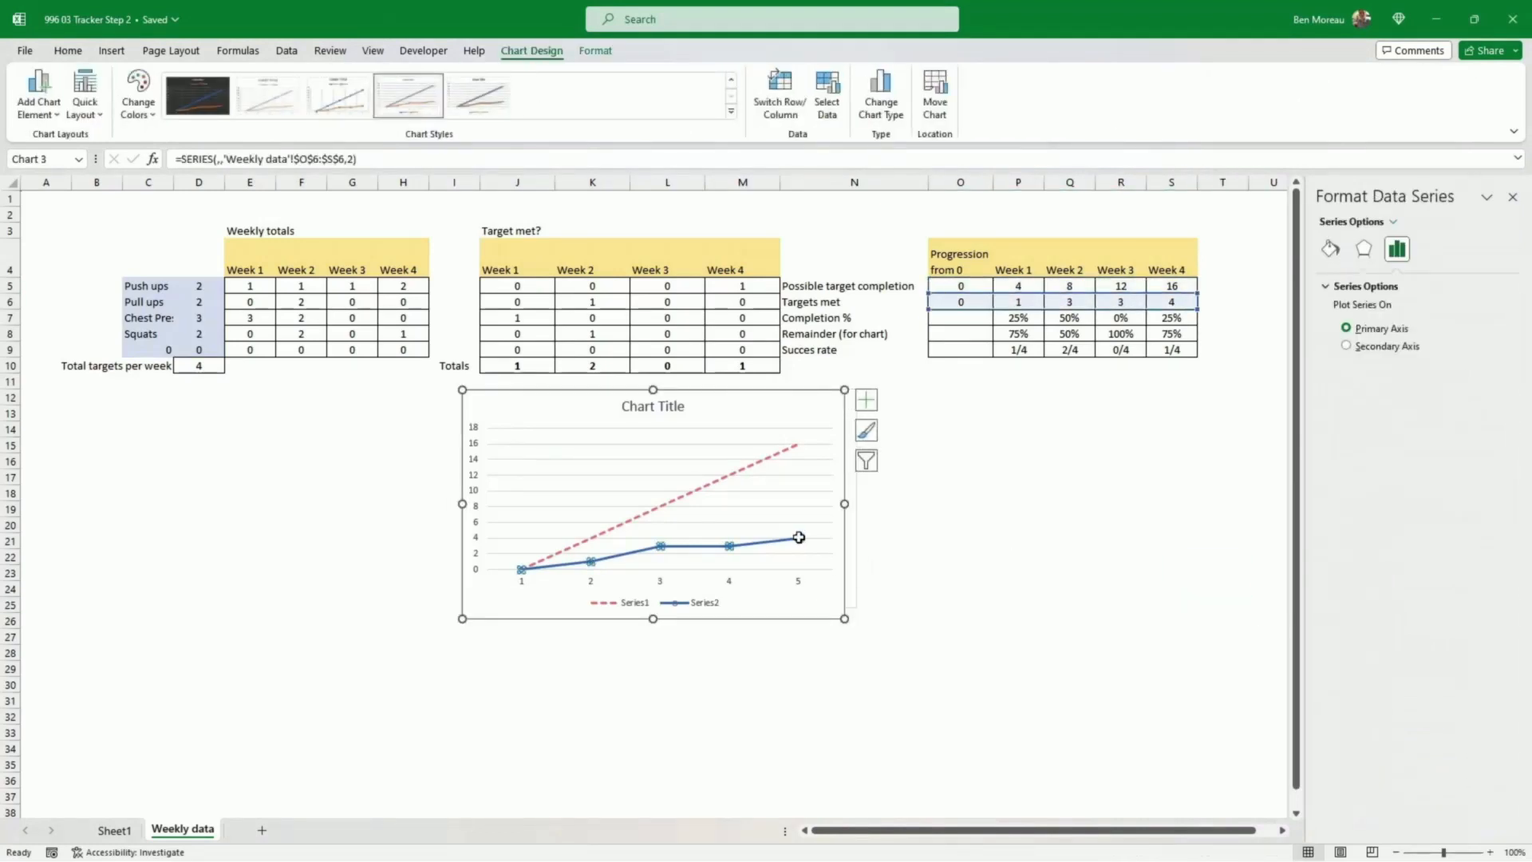
pyautogui.click(1329, 249)
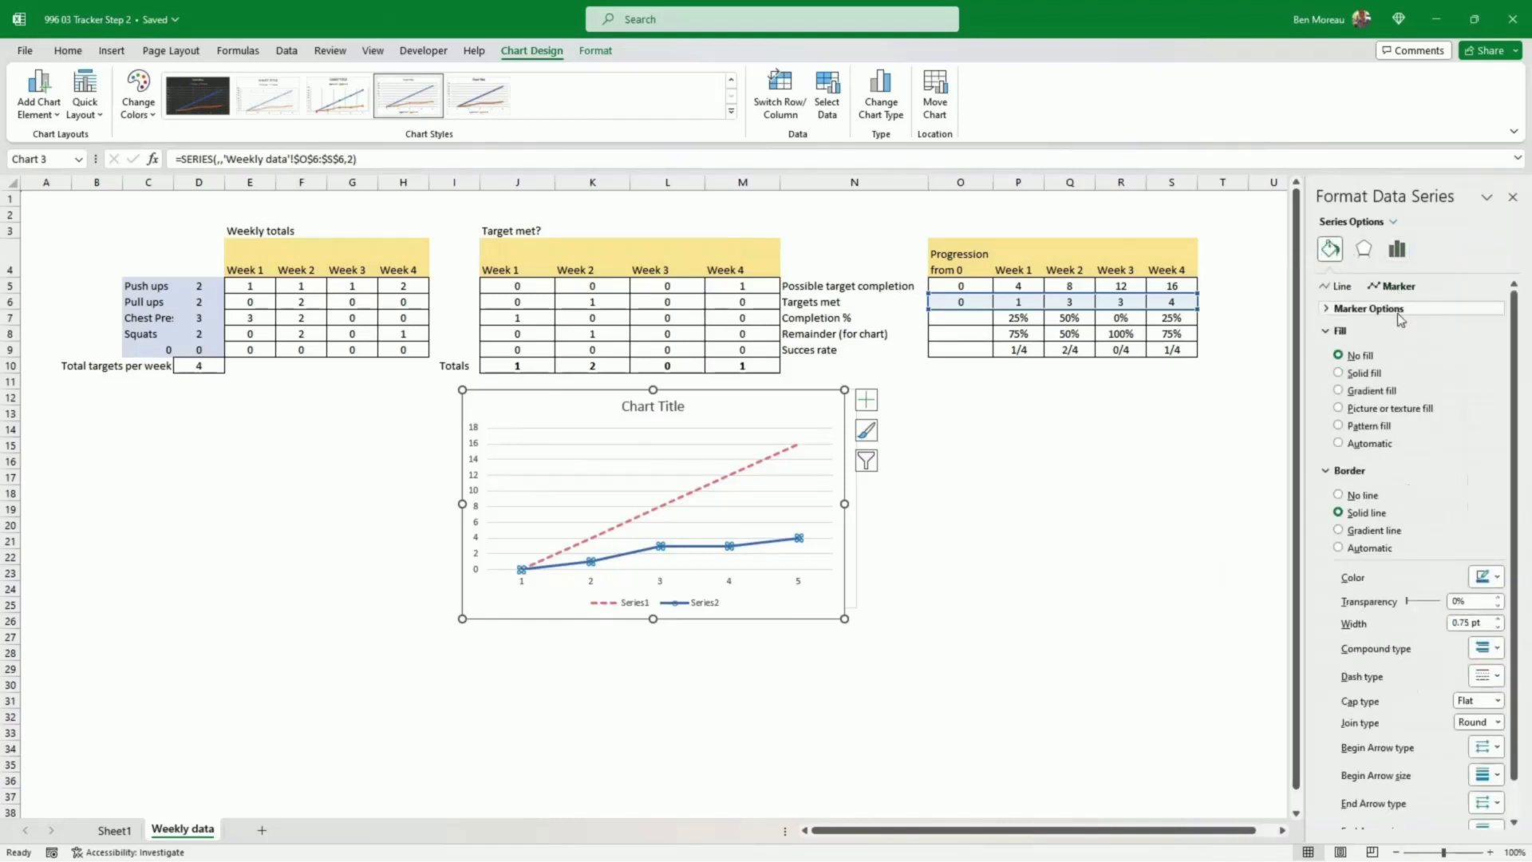
pyautogui.click(1339, 373)
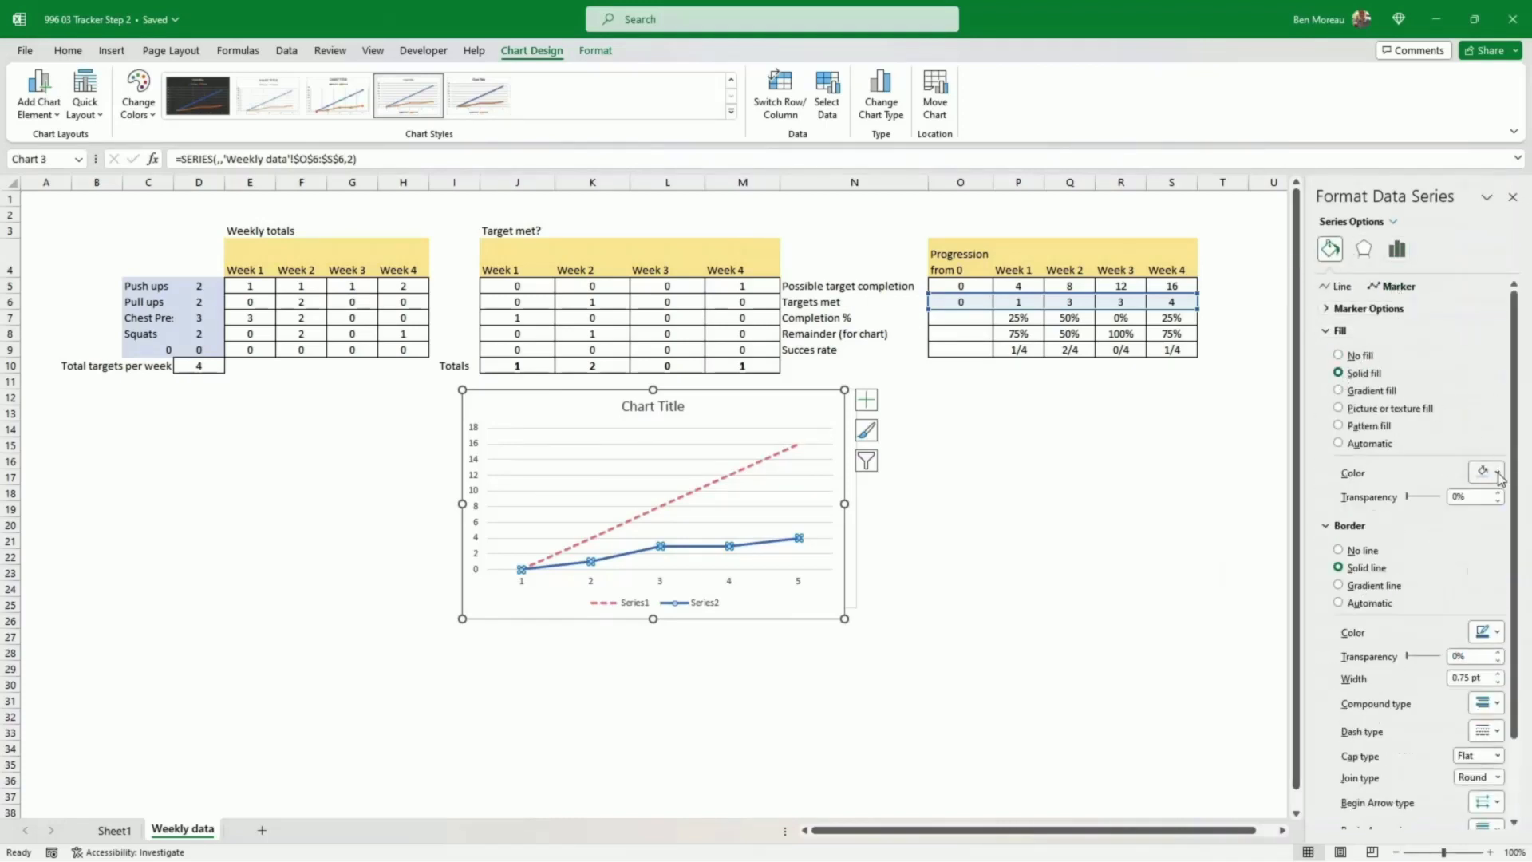
pyautogui.click(1498, 473)
pyautogui.click(1399, 516)
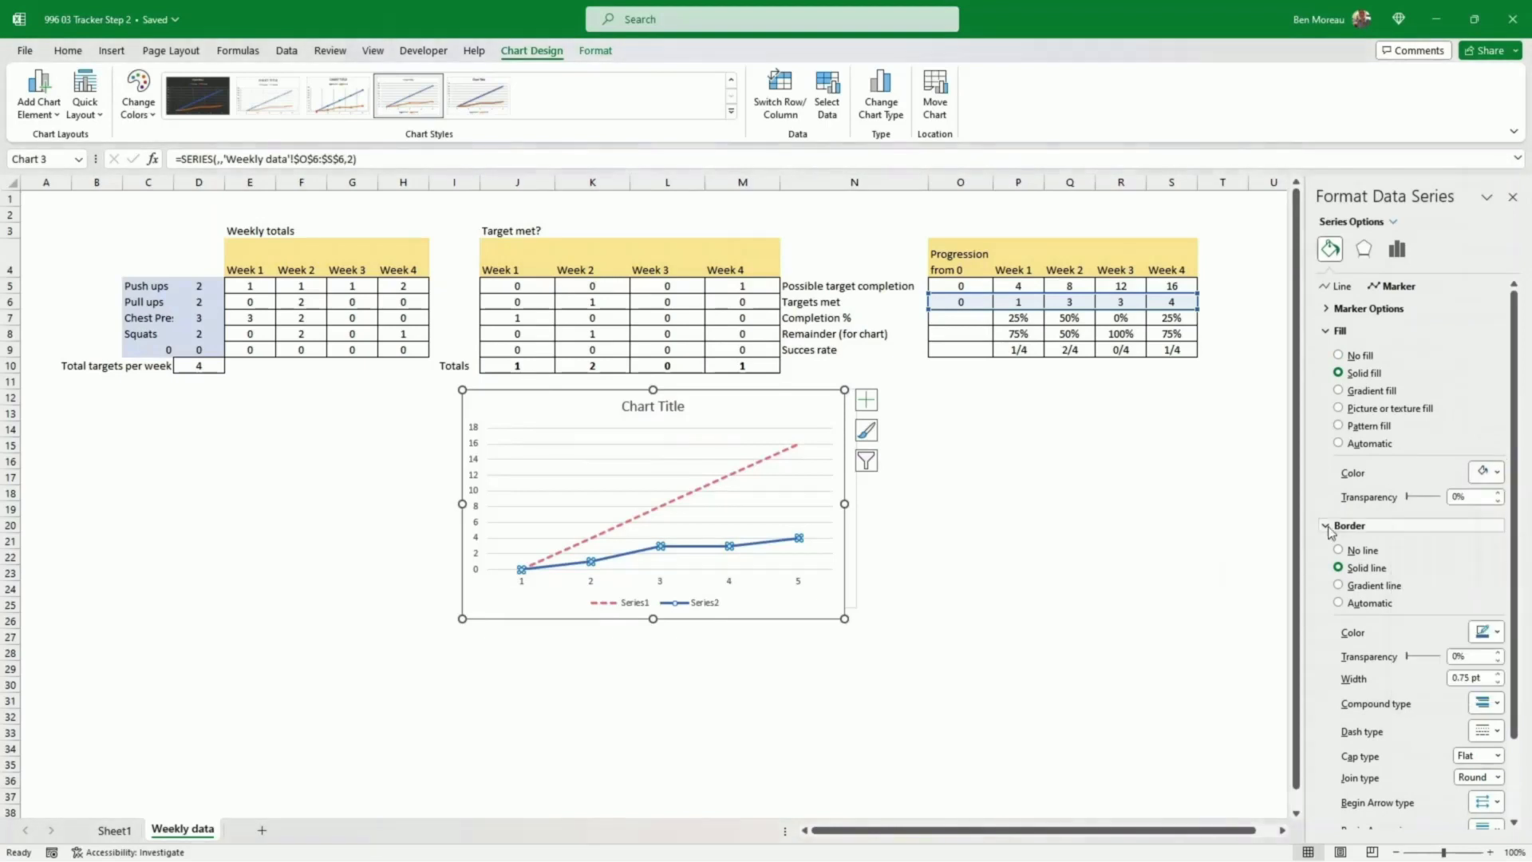
pyautogui.click(836, 600)
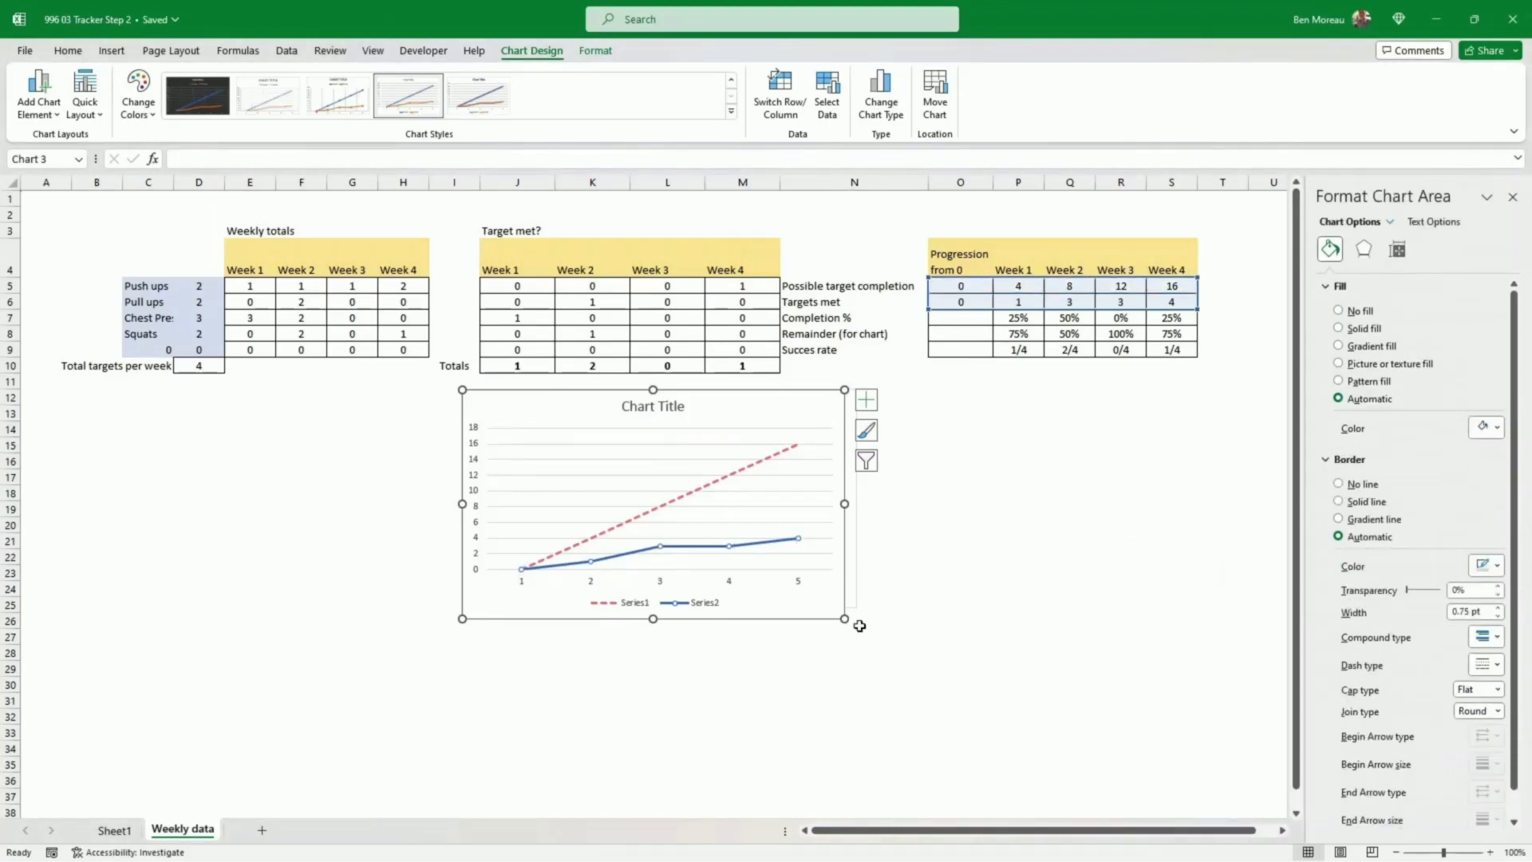
pyautogui.click(799, 541)
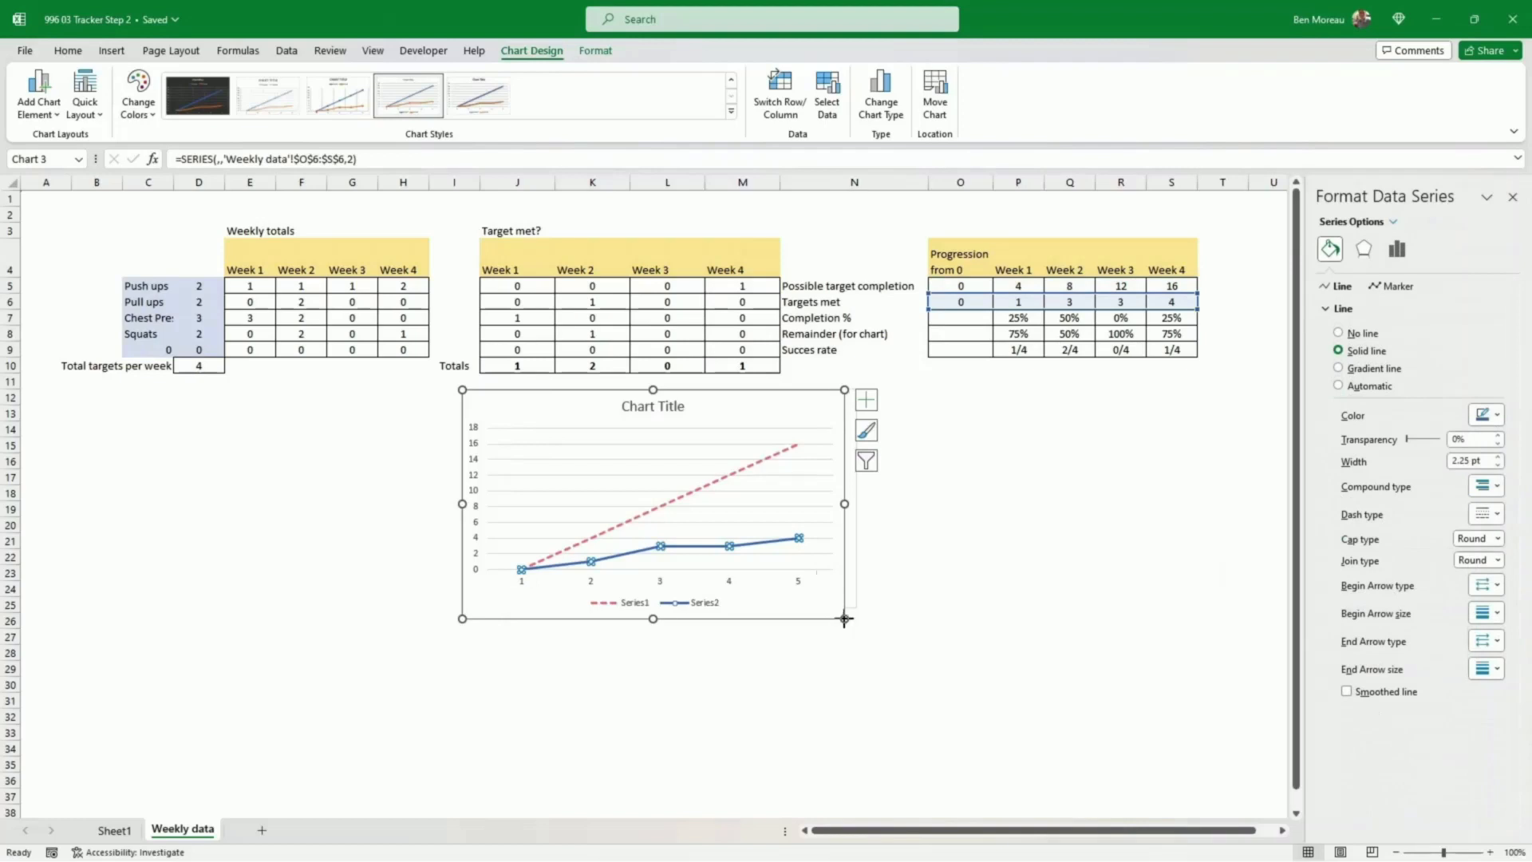
# Step: Shrink the line chart on Weekly data to roughly half its area and delete its legend and title
pyautogui.moveTo(844, 619); pyautogui.dragTo(731, 595)
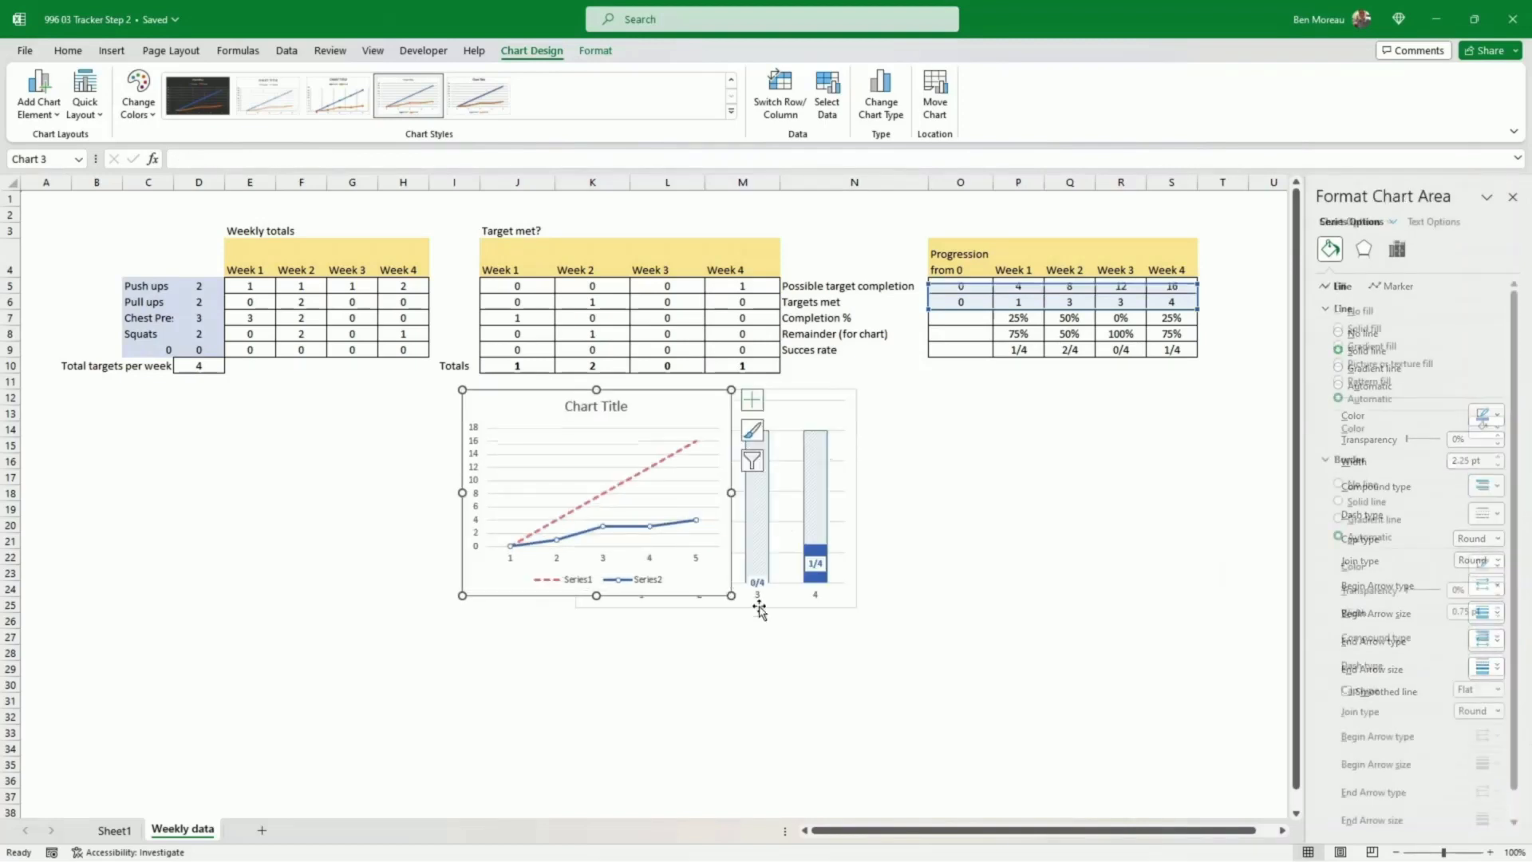
pyautogui.click(735, 647)
pyautogui.click(633, 580)
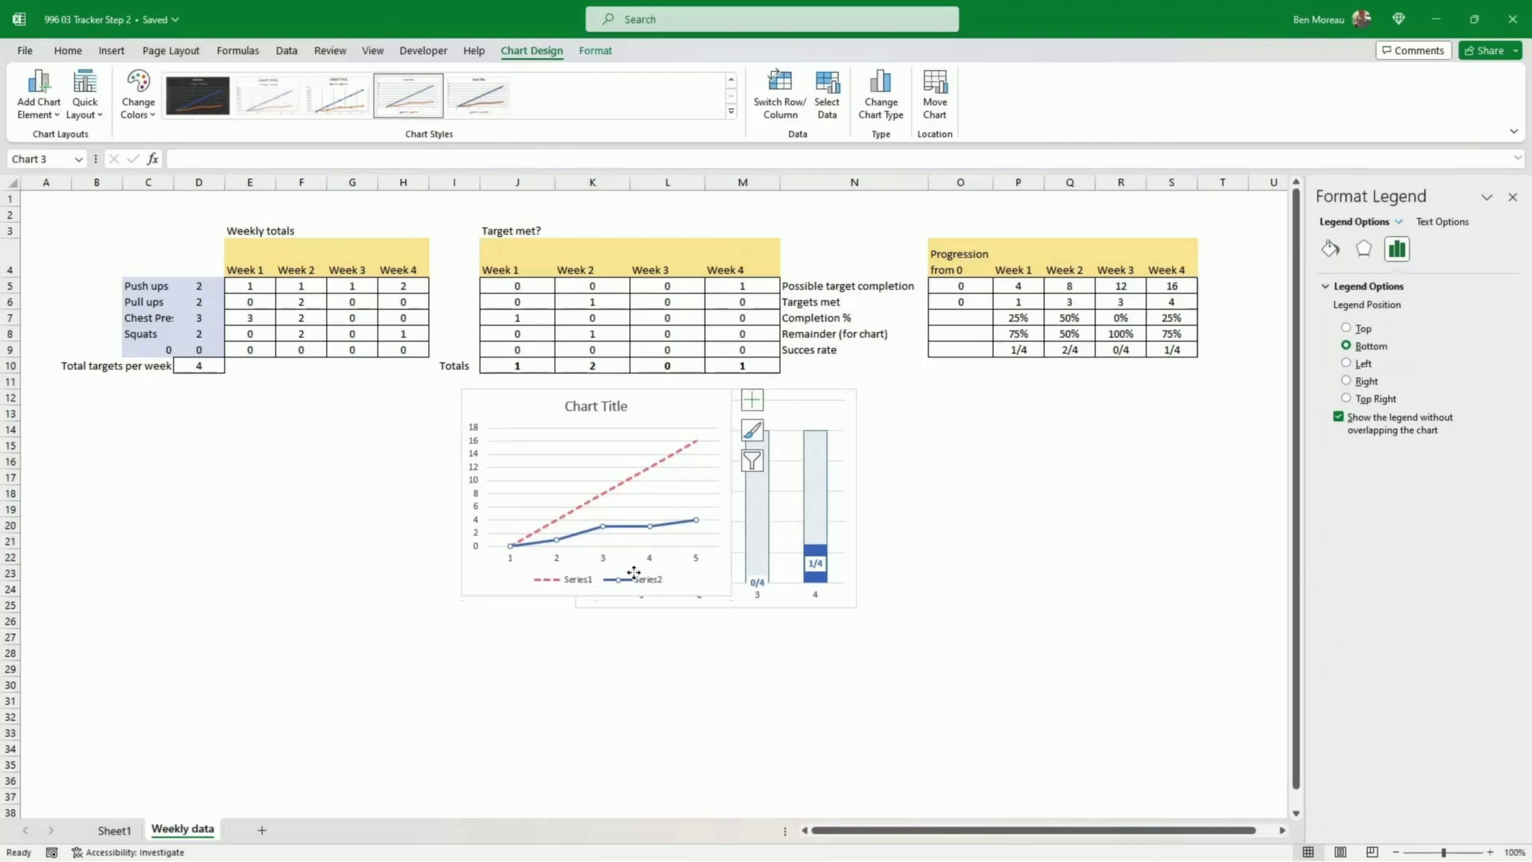
pyautogui.press('Delete')
pyautogui.click(609, 411)
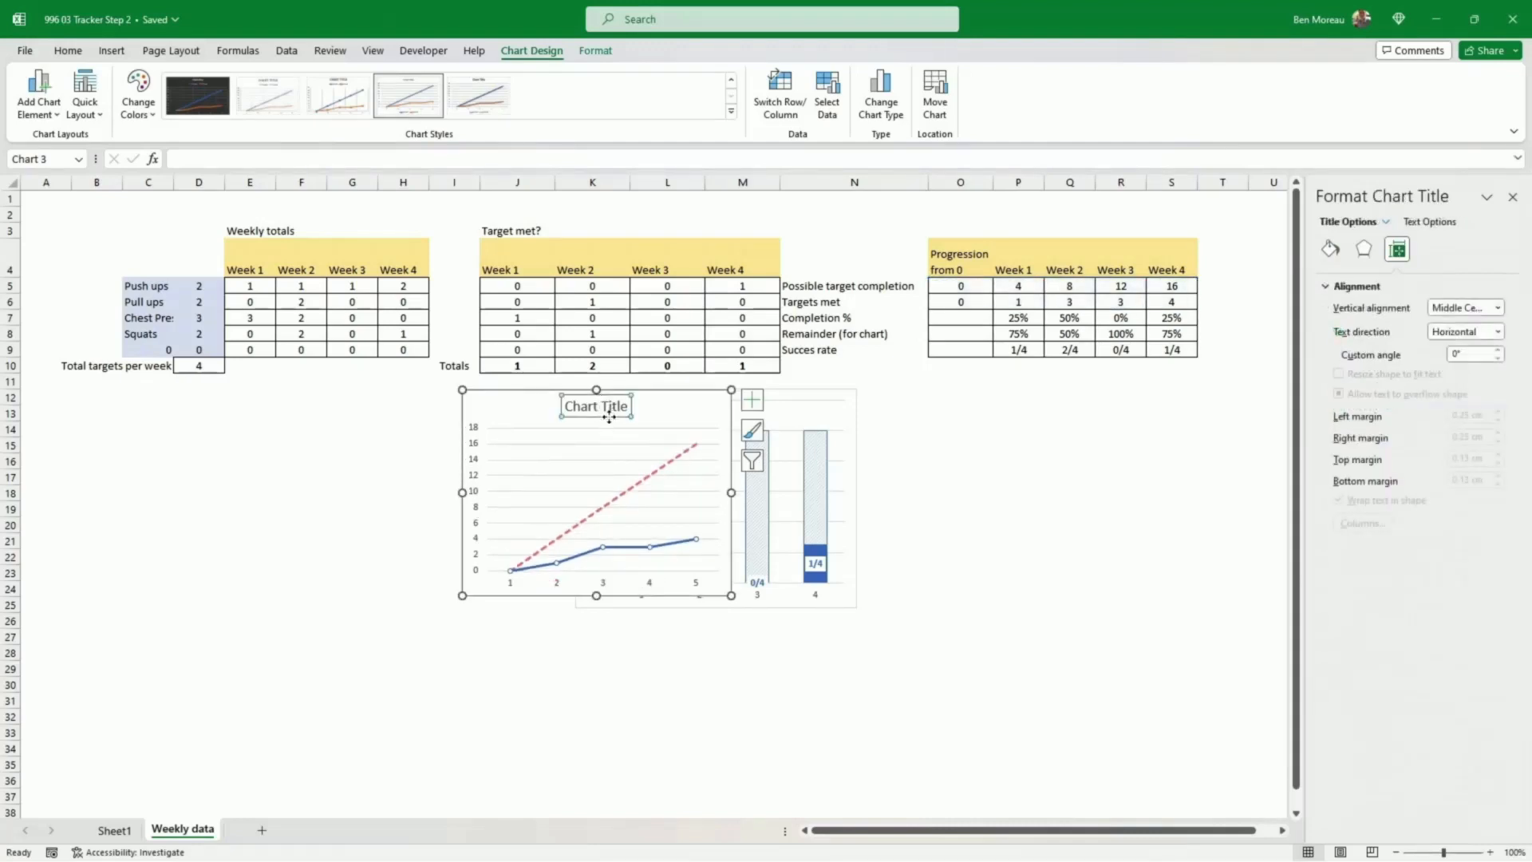
pyautogui.press('Delete')
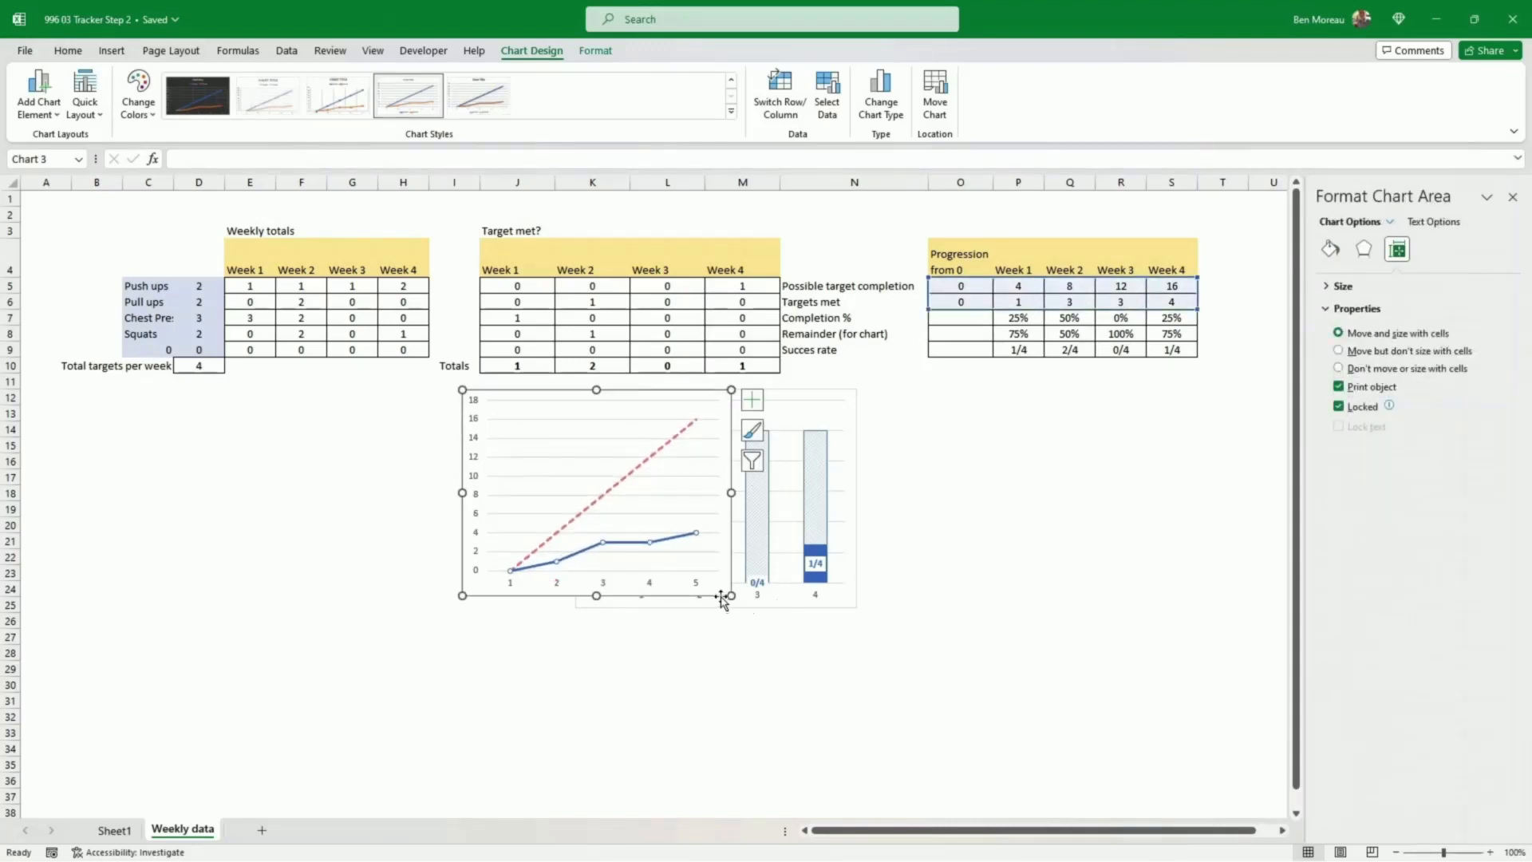
pyautogui.moveTo(722, 597); pyautogui.dragTo(680, 559)
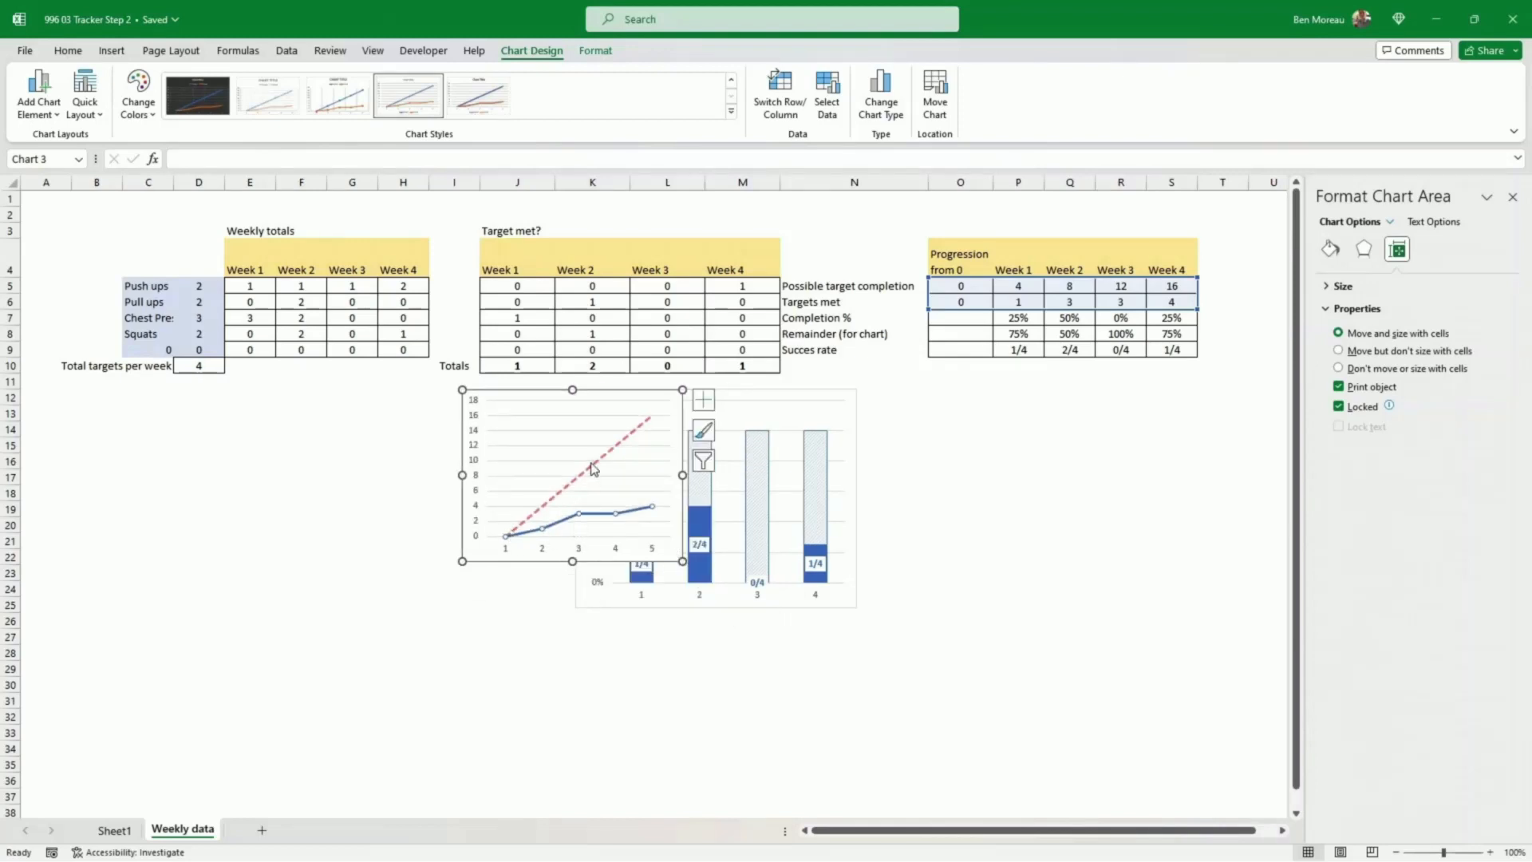
# Step: Paste the Weekly data line chart onto Sheet1 and reduce its size
pyautogui.click(595, 470)
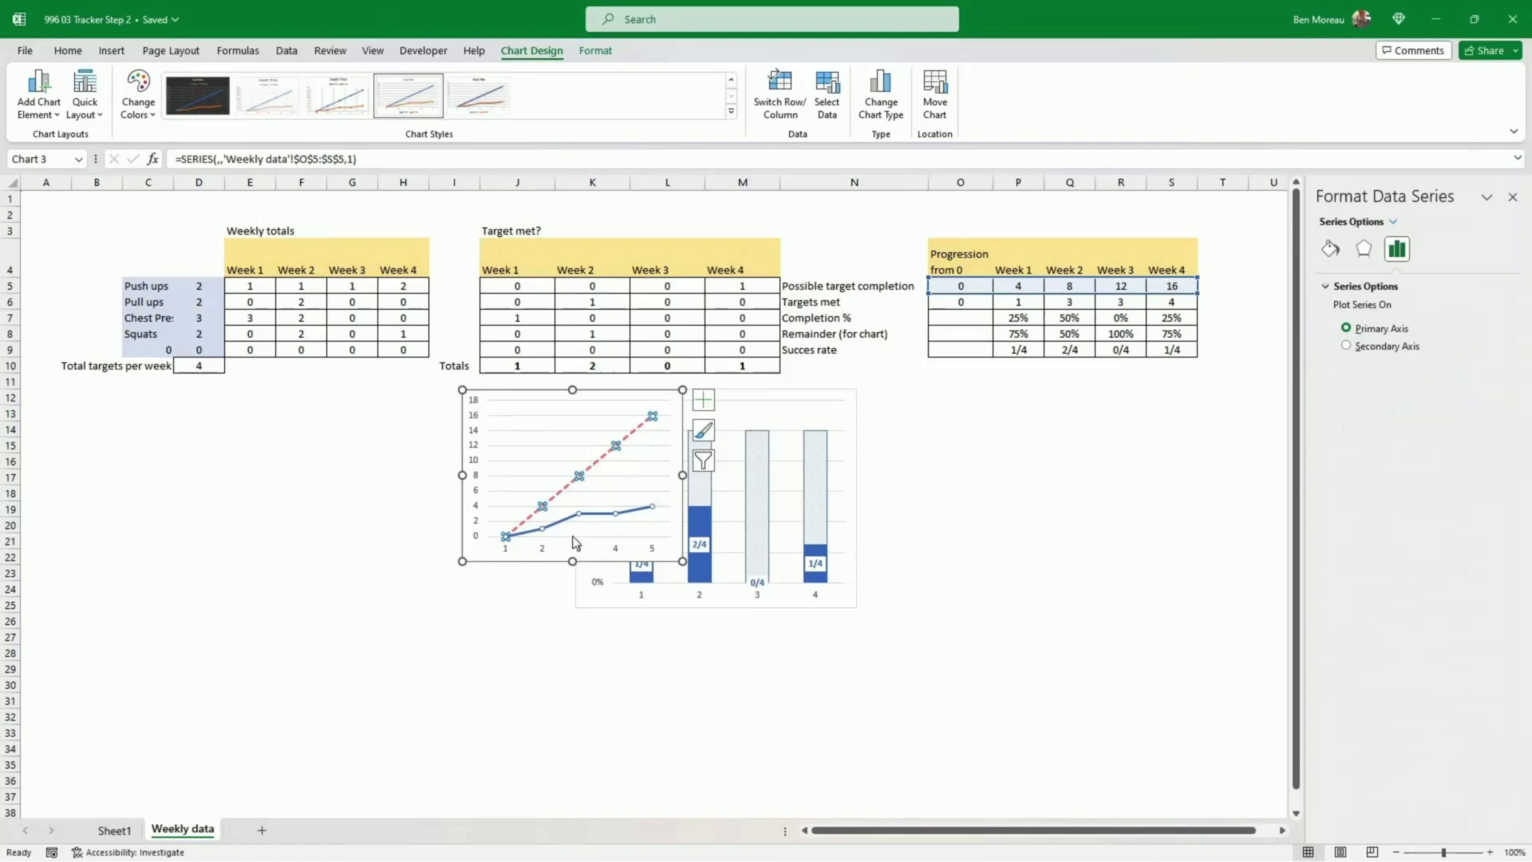
pyautogui.click(554, 564)
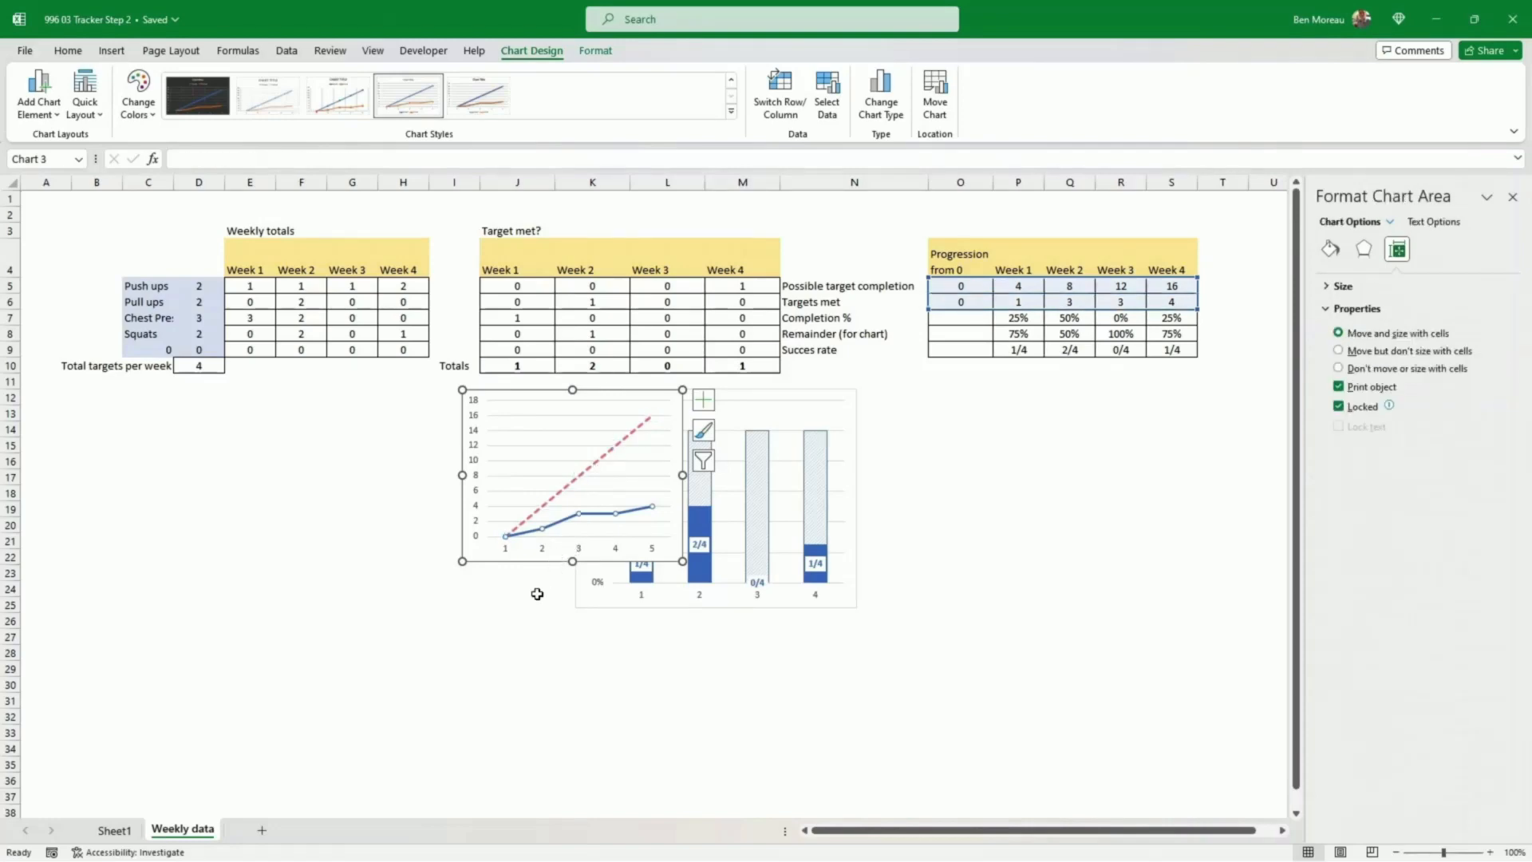
pyautogui.click(114, 830)
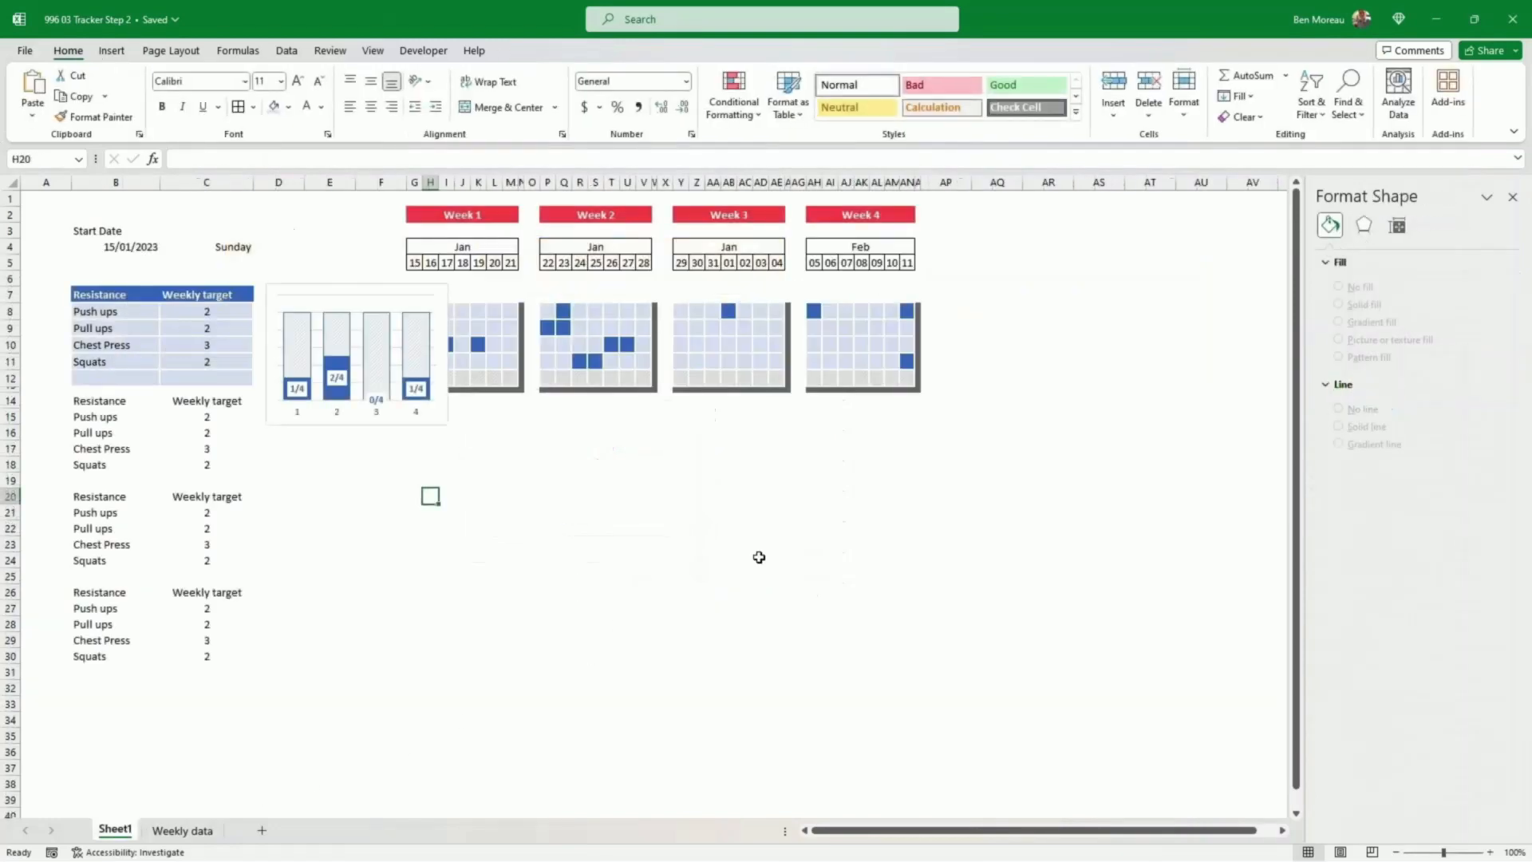
pyautogui.hotkey('ctrl', 'v')
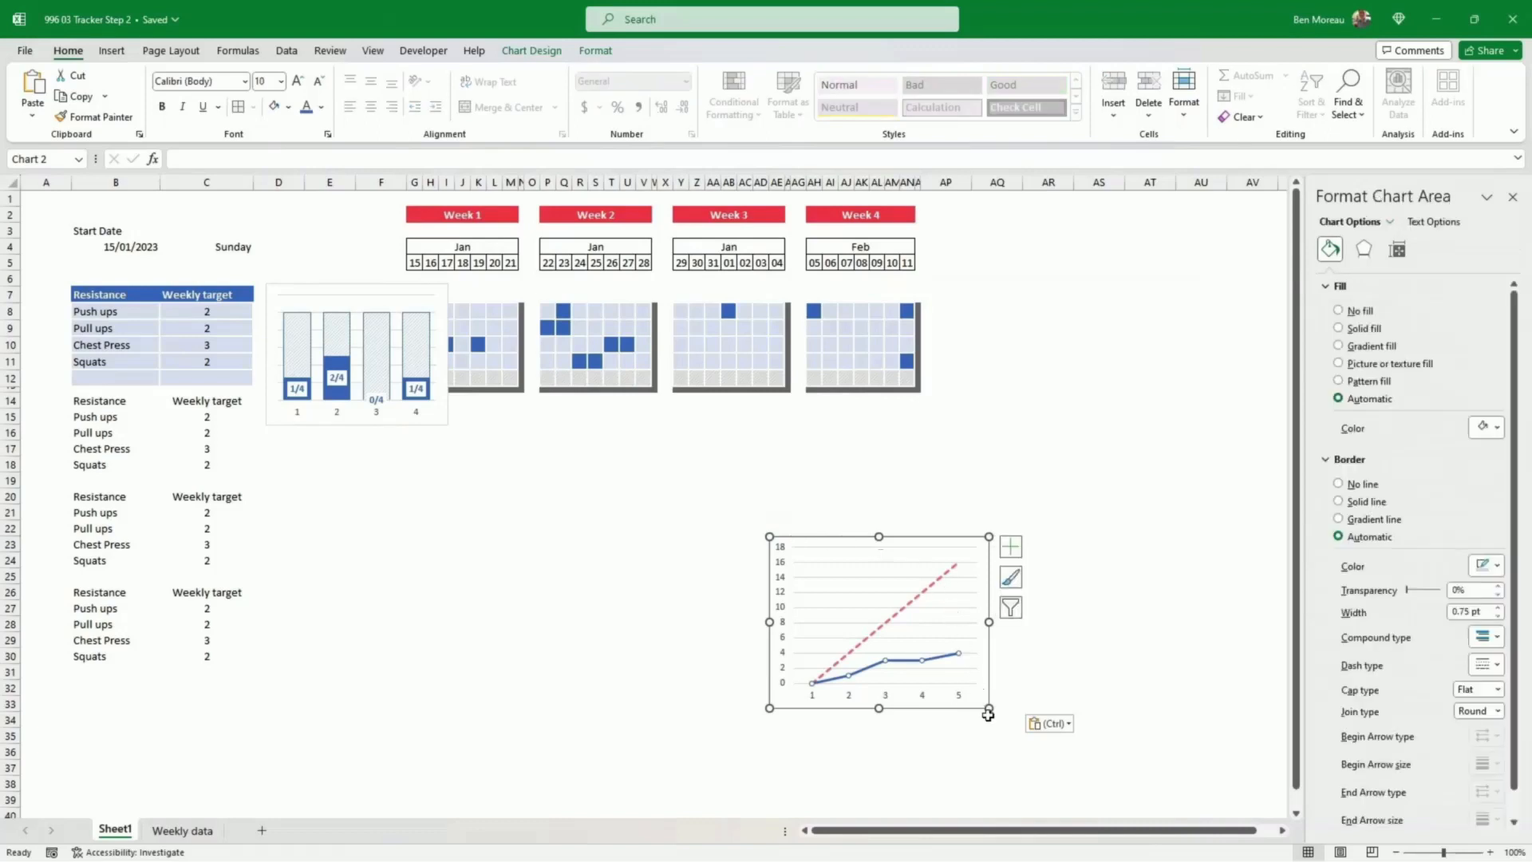
pyautogui.moveTo(989, 709); pyautogui.dragTo(964, 654)
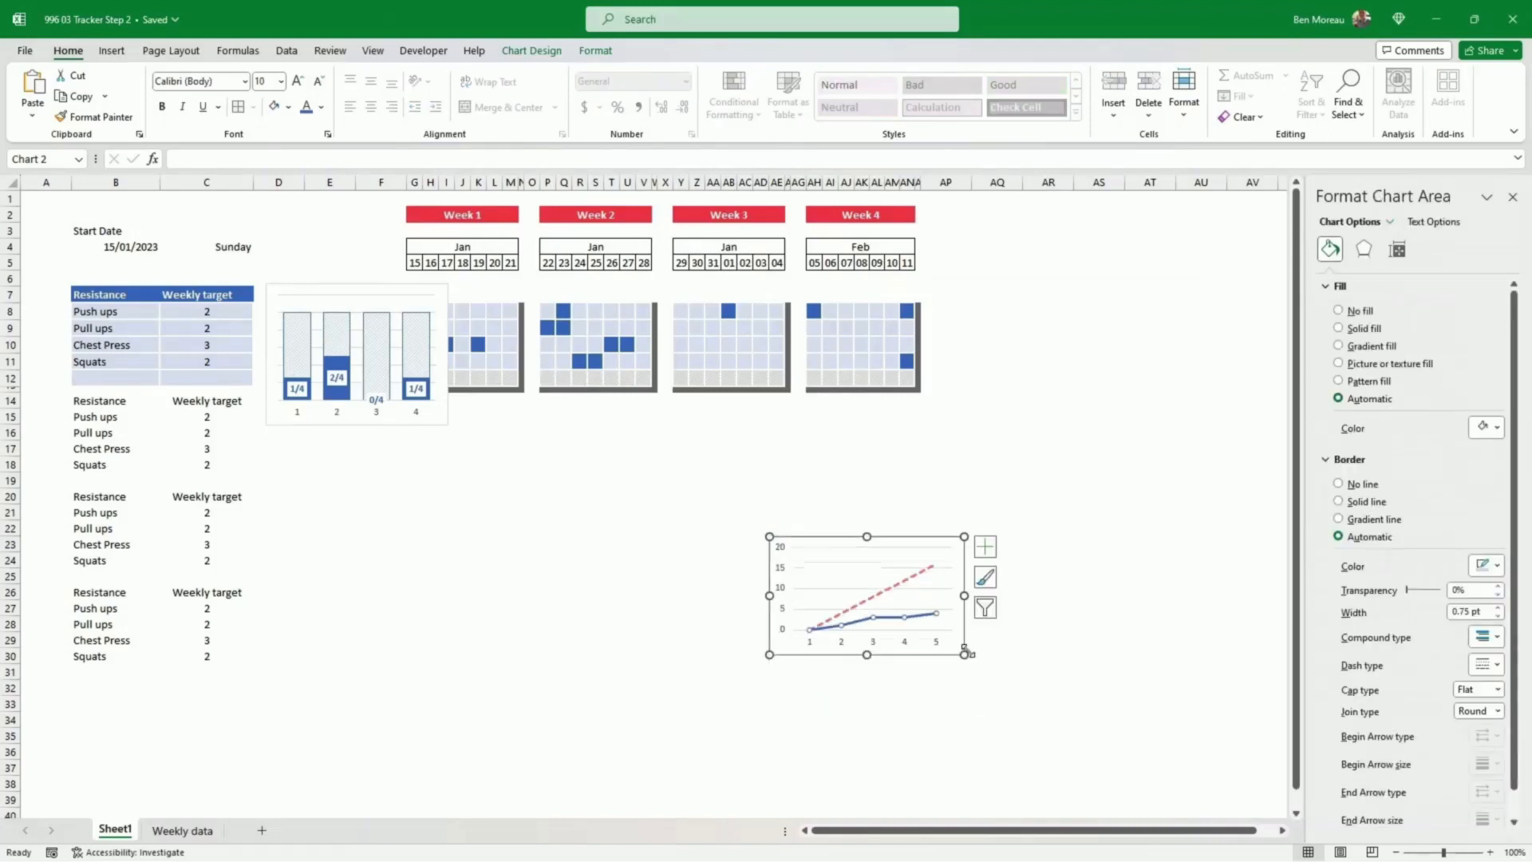
# Step: Delete the line chart's gridlines and both axes and place it beside the Week 4 grid, around columns AP to AS
pyautogui.click(930, 591)
pyautogui.click(806, 591)
pyautogui.click(785, 594)
pyautogui.press('Delete')
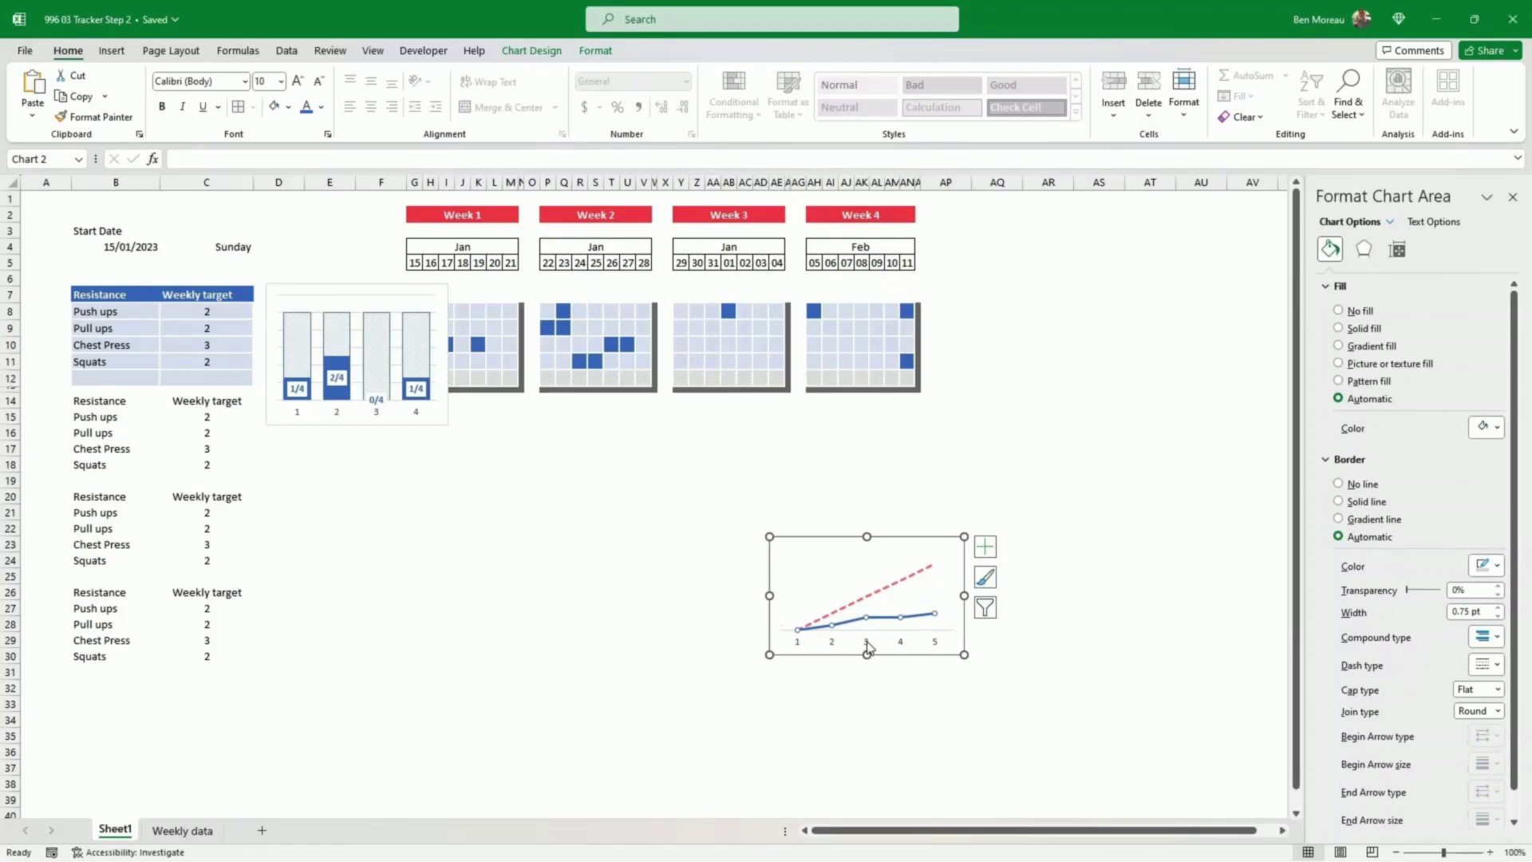
pyautogui.click(868, 643)
pyautogui.press('Delete')
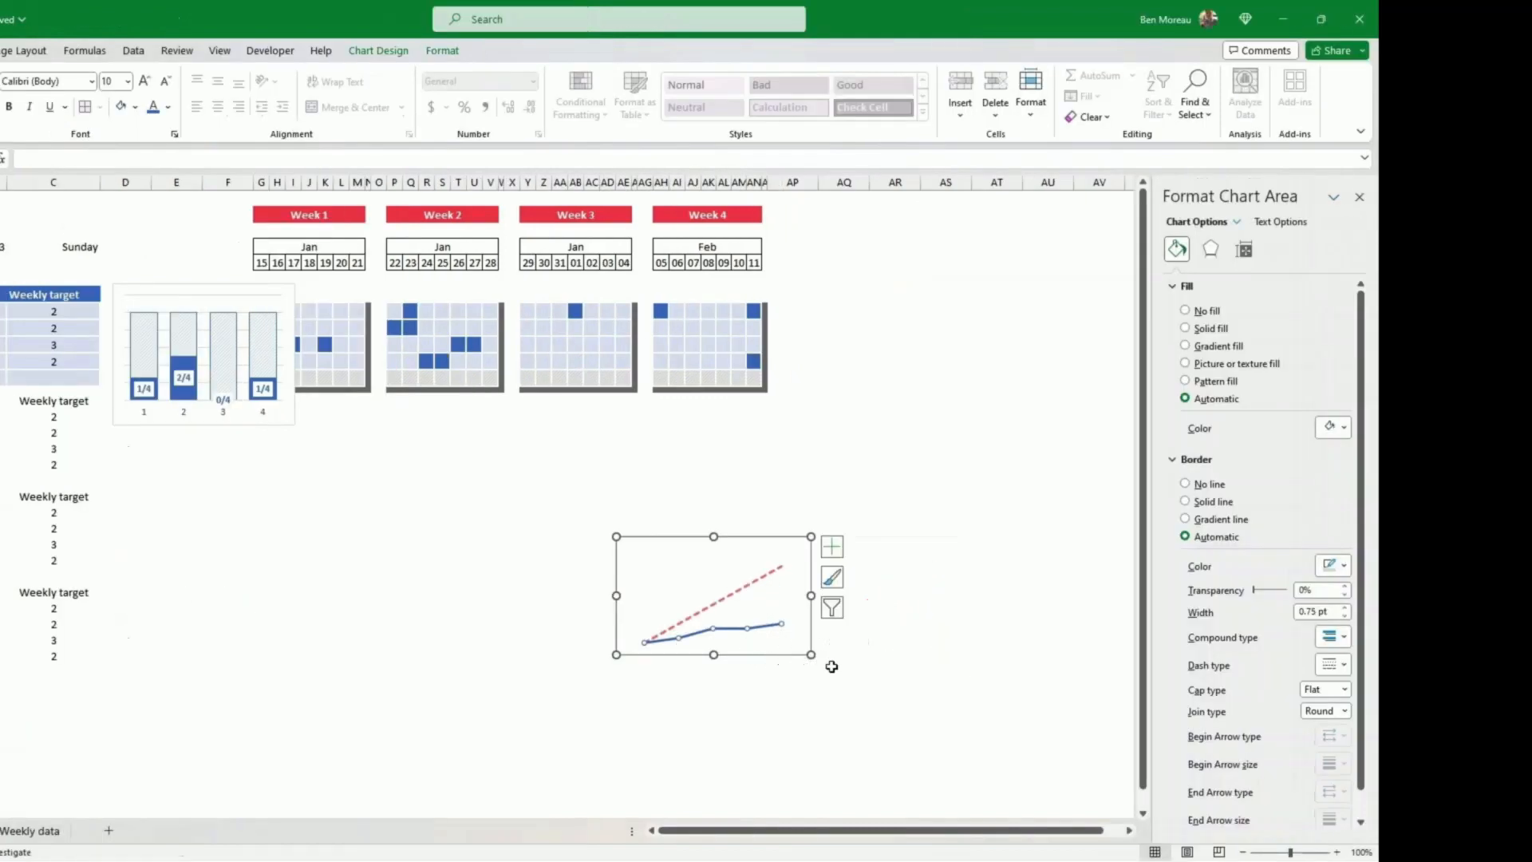
pyautogui.moveTo(812, 597); pyautogui.dragTo(947, 413)
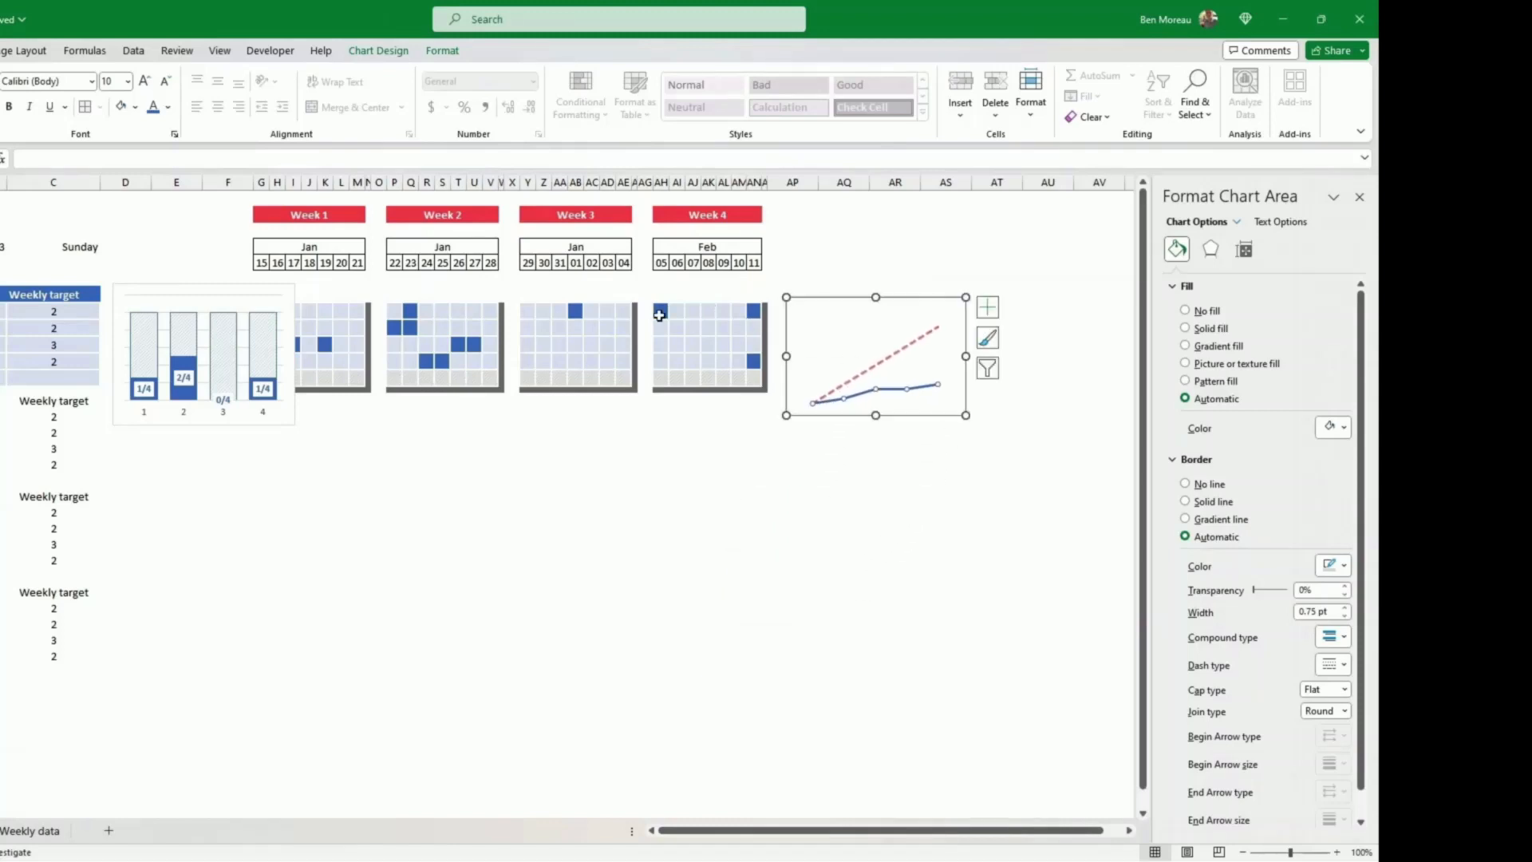
# Step: Enter 1 in the Week 4 Chest Press row for days 06, 07 and 08
pyautogui.click(675, 346)
pyautogui.write('1')
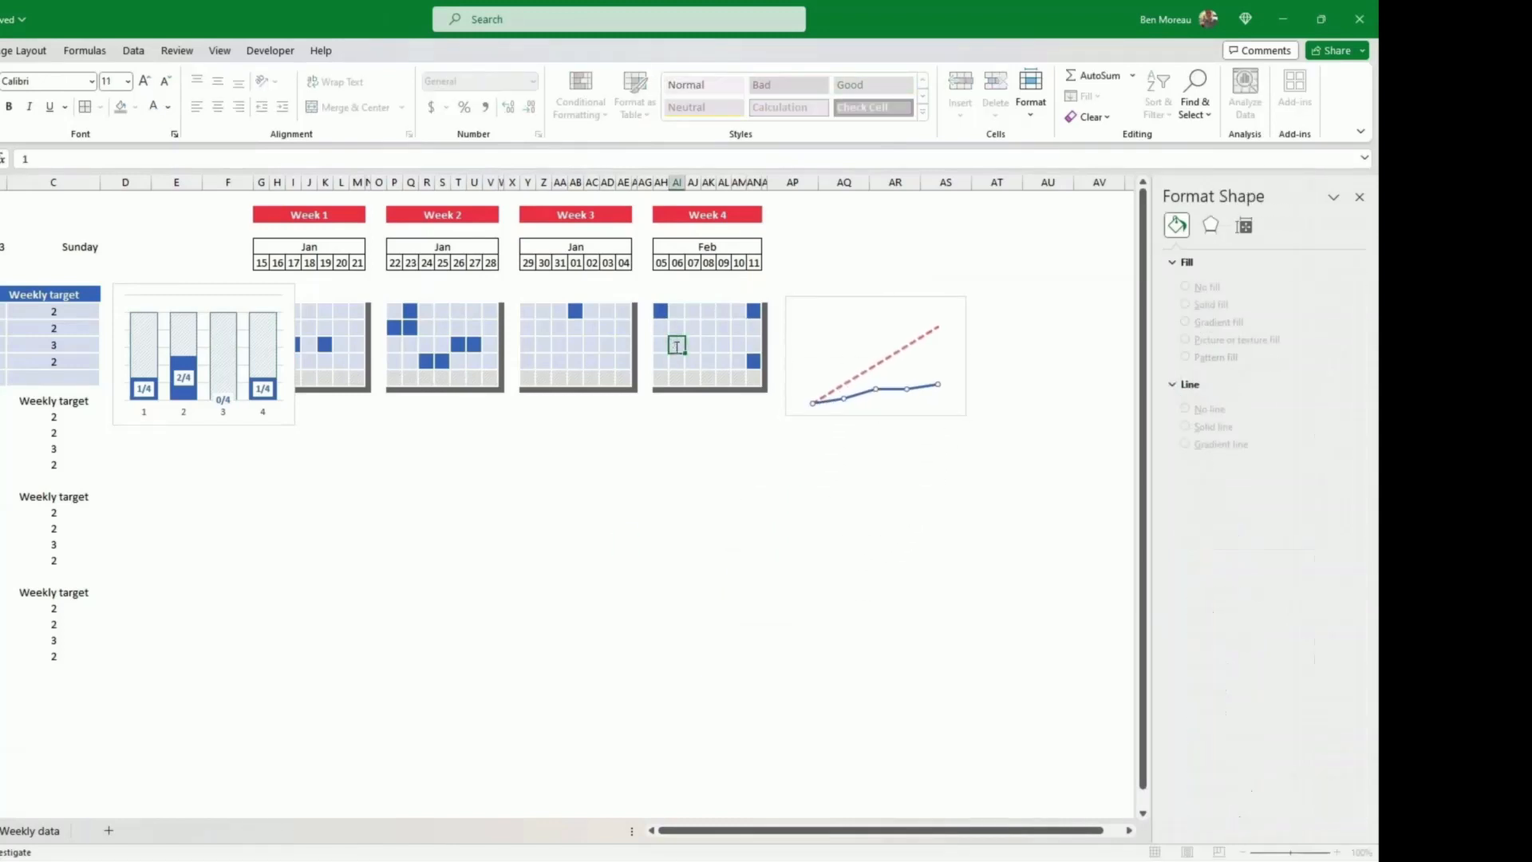
pyautogui.press('Right')
pyautogui.write('1')
pyautogui.press('Return')
pyautogui.press('Up')
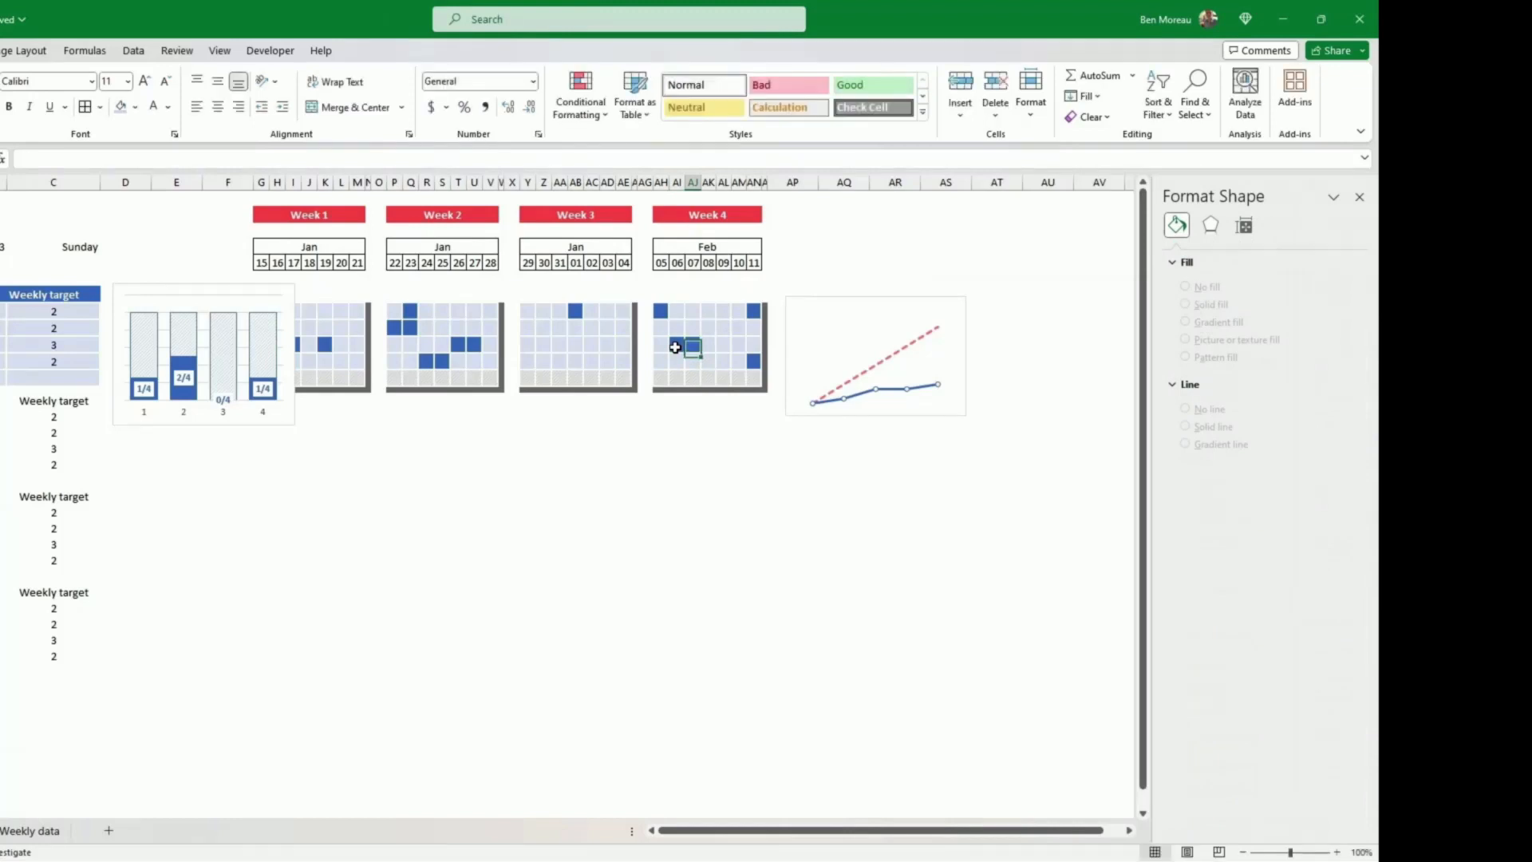
pyautogui.press('Right')
pyautogui.write('1')
pyautogui.hotkey('ctrl', 'Return')
# Step: Enter 1 in the Week 4 Pull ups row for days 08 and 07
pyautogui.press('Up')
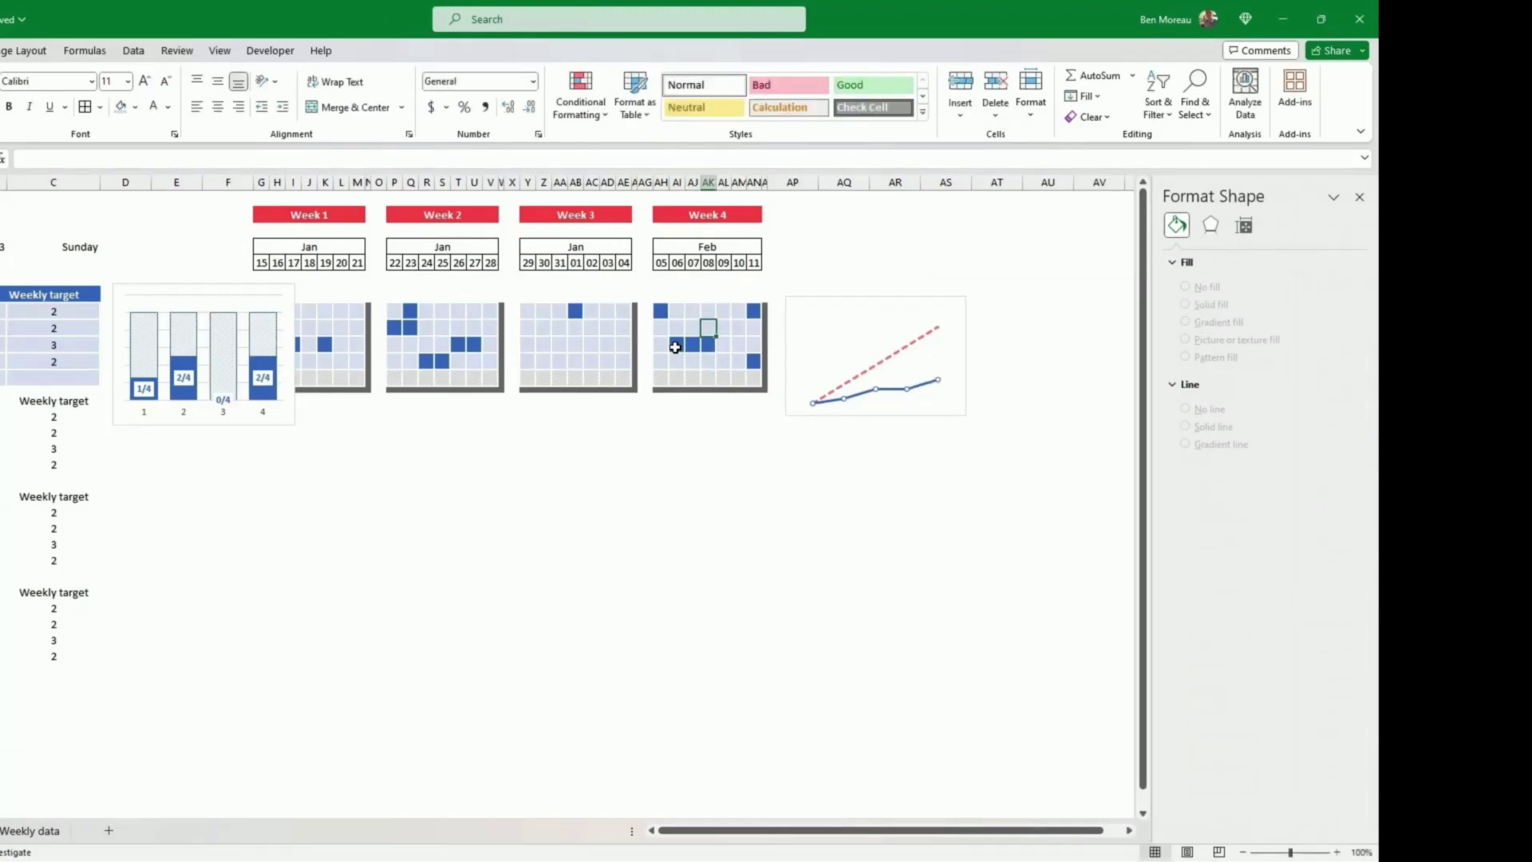
pyautogui.write('1')
pyautogui.hotkey('ctrl', 'Return')
pyautogui.press('Left')
pyautogui.write('1')
pyautogui.hotkey('ctrl', 'Return')
pyautogui.press('Up')
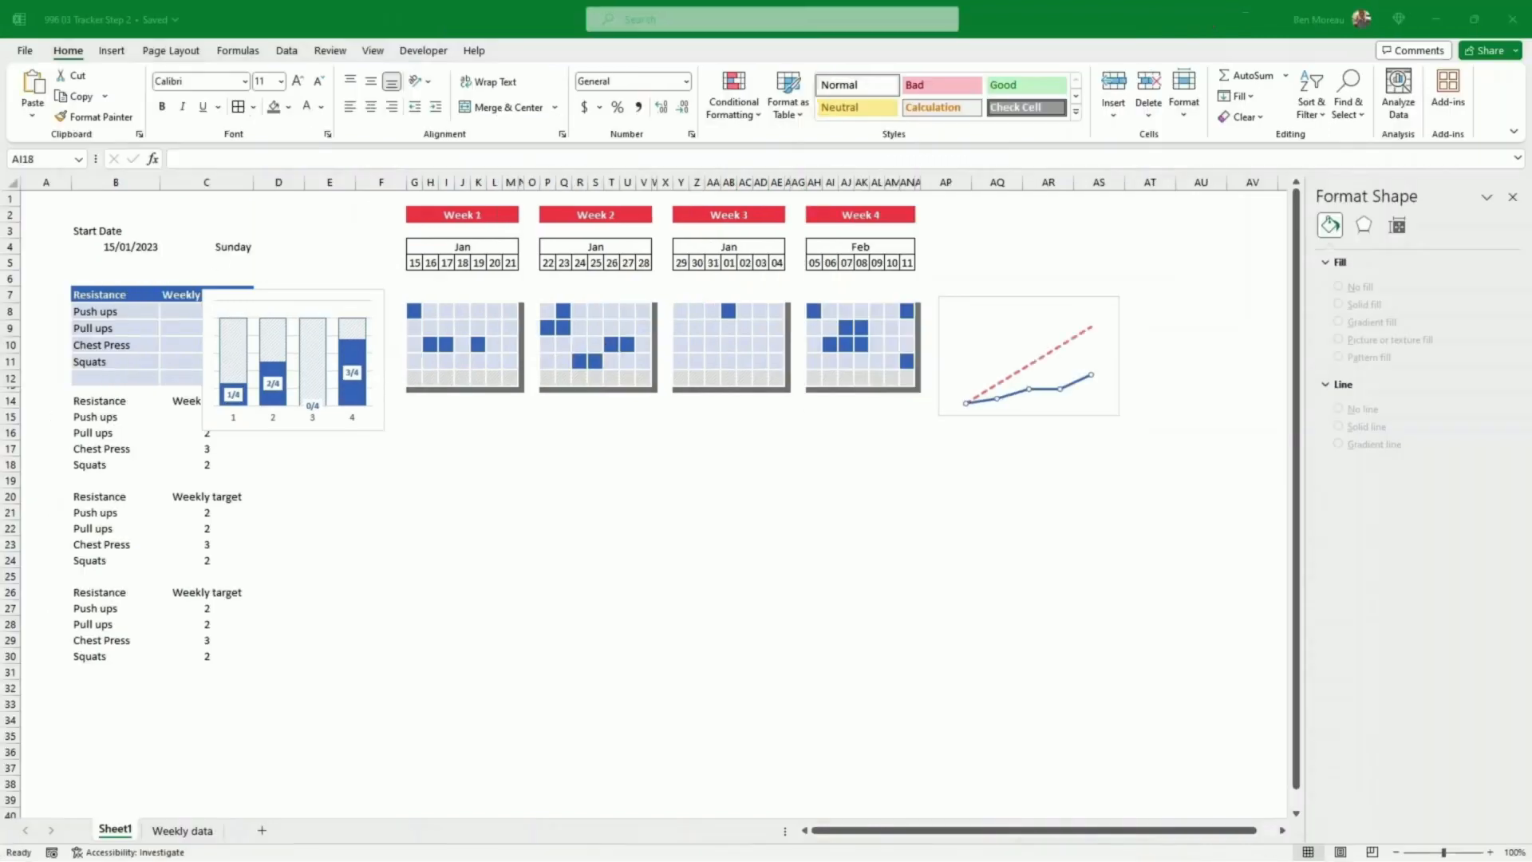
# Step: Format the start date in B4 with the red recent colour as fill and bold white text
pyautogui.click(116, 246)
pyautogui.click(288, 107)
pyautogui.click(286, 304)
pyautogui.click(308, 107)
pyautogui.click(162, 107)
# Step: Centre the Start Date label in B3, the weekday in C4 and the date in B4
pyautogui.click(116, 230)
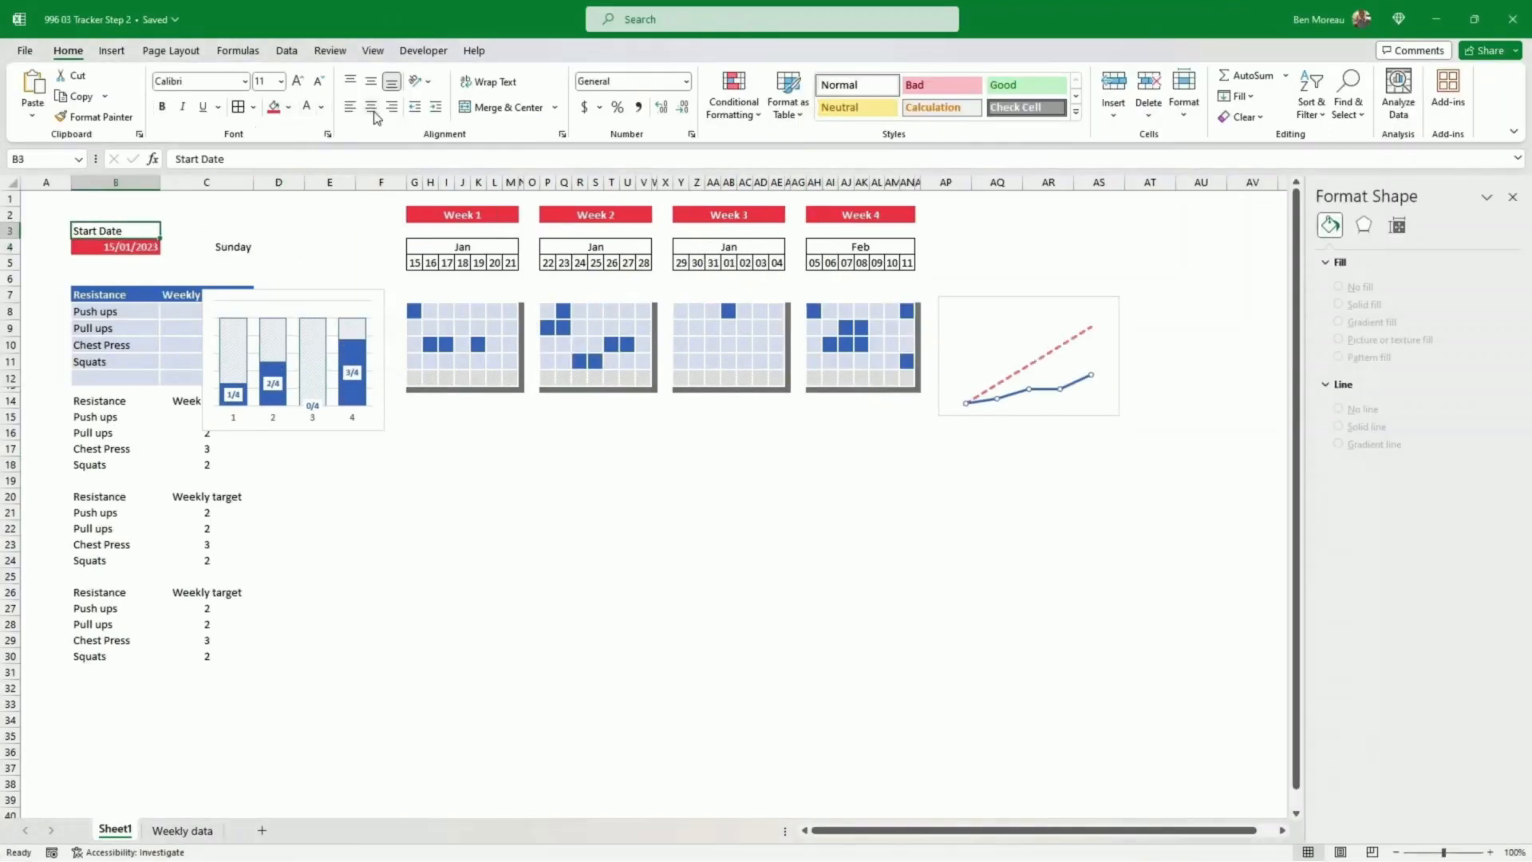
pyautogui.click(373, 108)
pyautogui.click(207, 246)
pyautogui.click(372, 108)
pyautogui.click(128, 246)
pyautogui.click(372, 109)
# Step: Remove the Sheet1 column chart's outline and gridlines and shift it slightly toward the Week 1 grid
pyautogui.click(345, 425)
pyautogui.click(596, 50)
pyautogui.click(370, 423)
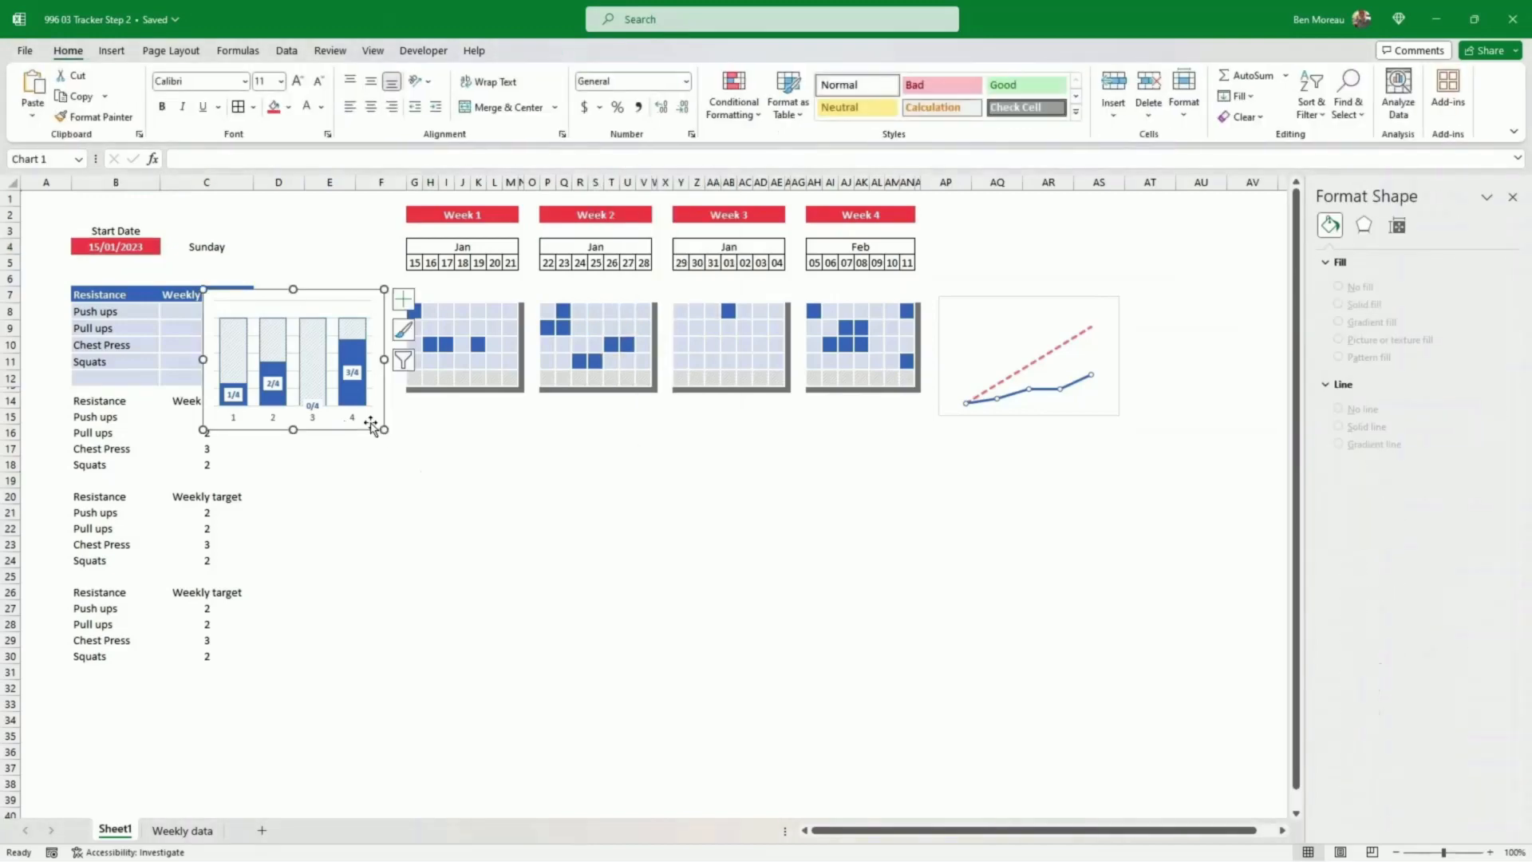
pyautogui.click(348, 301)
pyautogui.press('Delete')
pyautogui.click(340, 338)
pyautogui.moveTo(373, 428); pyautogui.dragTo(396, 411)
# Step: Enter 1 in the Week 3 Pull ups row for days 01 and 02
pyautogui.click(729, 333)
pyautogui.write('1')
pyautogui.press('Right')
pyautogui.write('1')
pyautogui.press('Return')
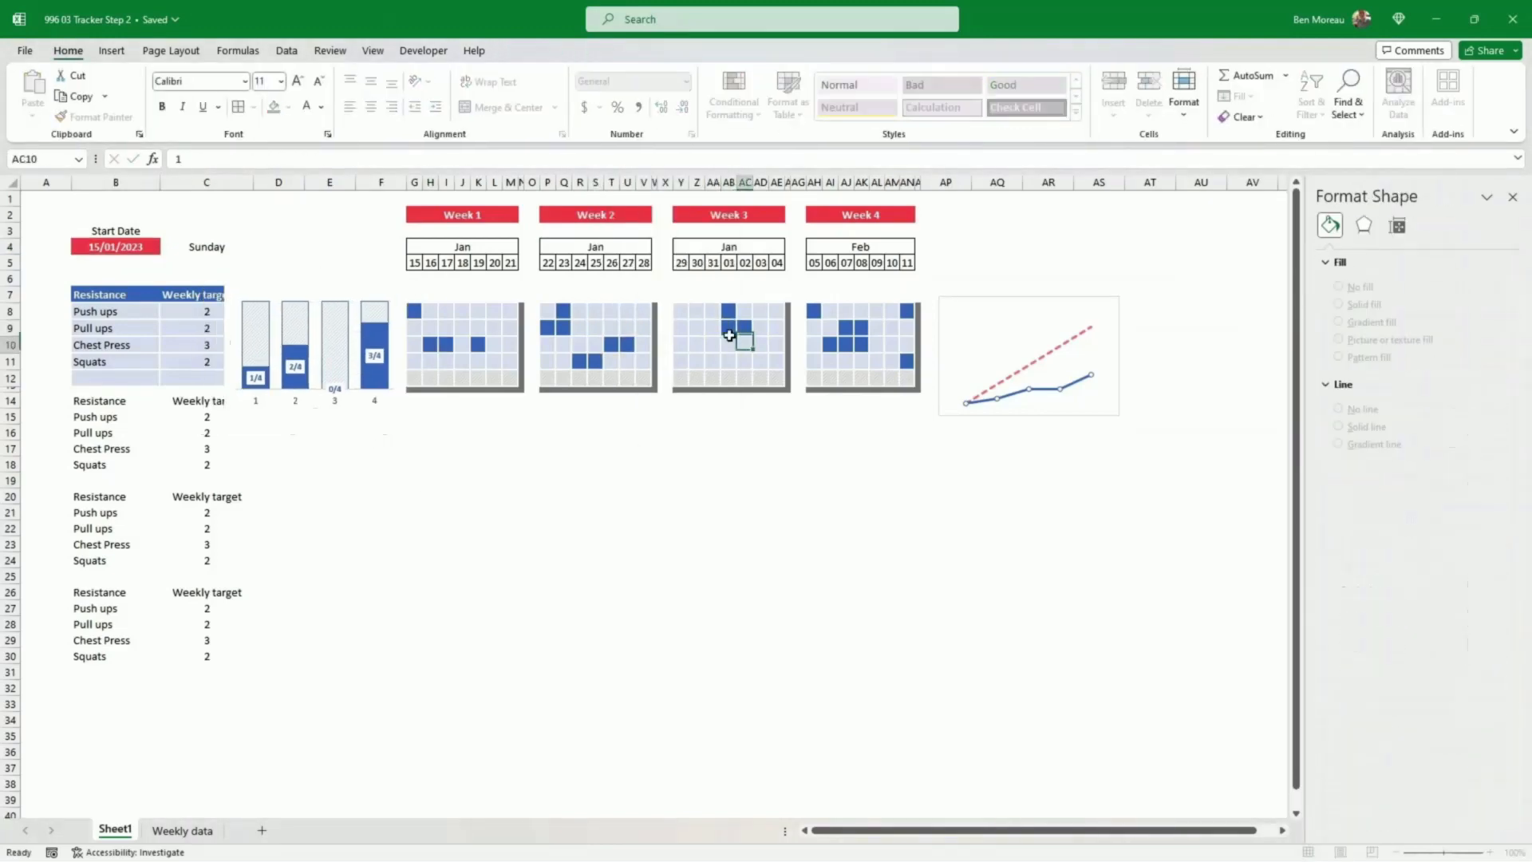
# Step: Widen column E and fit the column chart, with no fill, between the Resistance table and the Week 1 grid
pyautogui.click(204, 307)
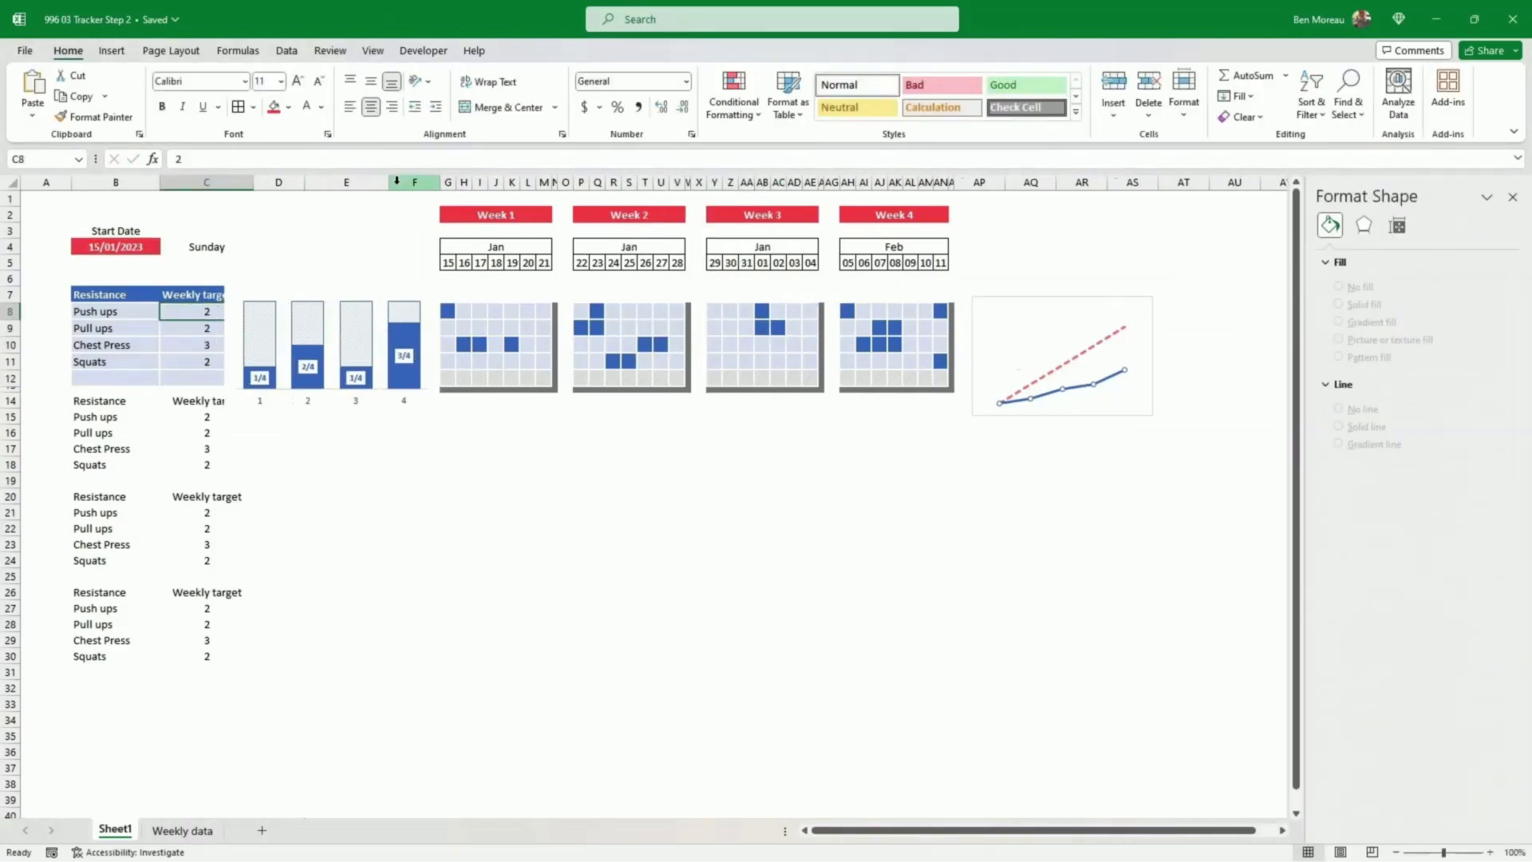
pyautogui.click(421, 343)
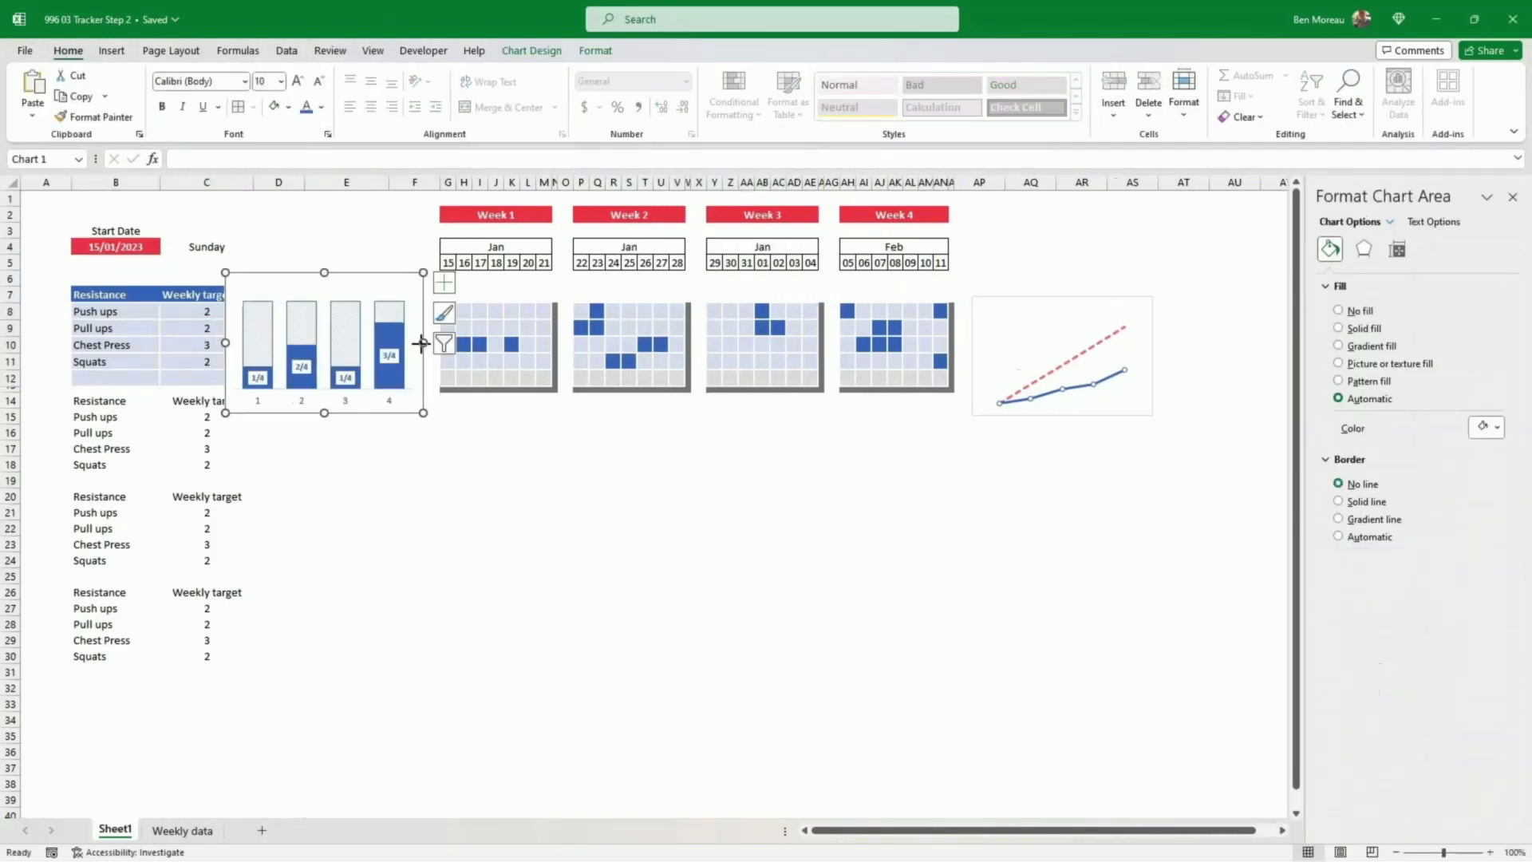
pyautogui.click(595, 50)
pyautogui.click(631, 80)
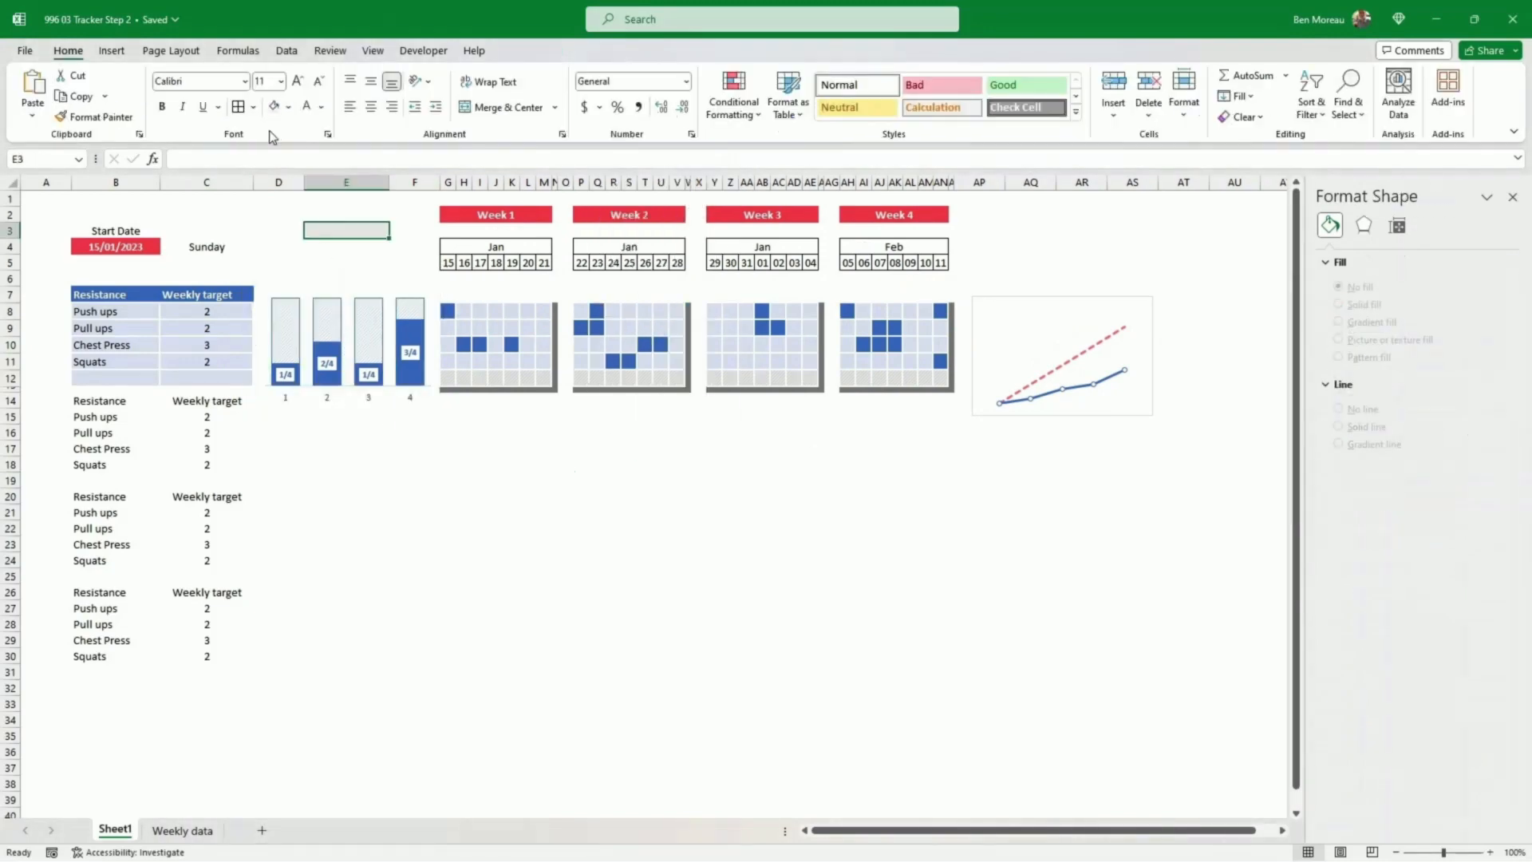
# Step: Fill cell E3 above the column chart with the theme's lightest grey shade of white
pyautogui.click(288, 107)
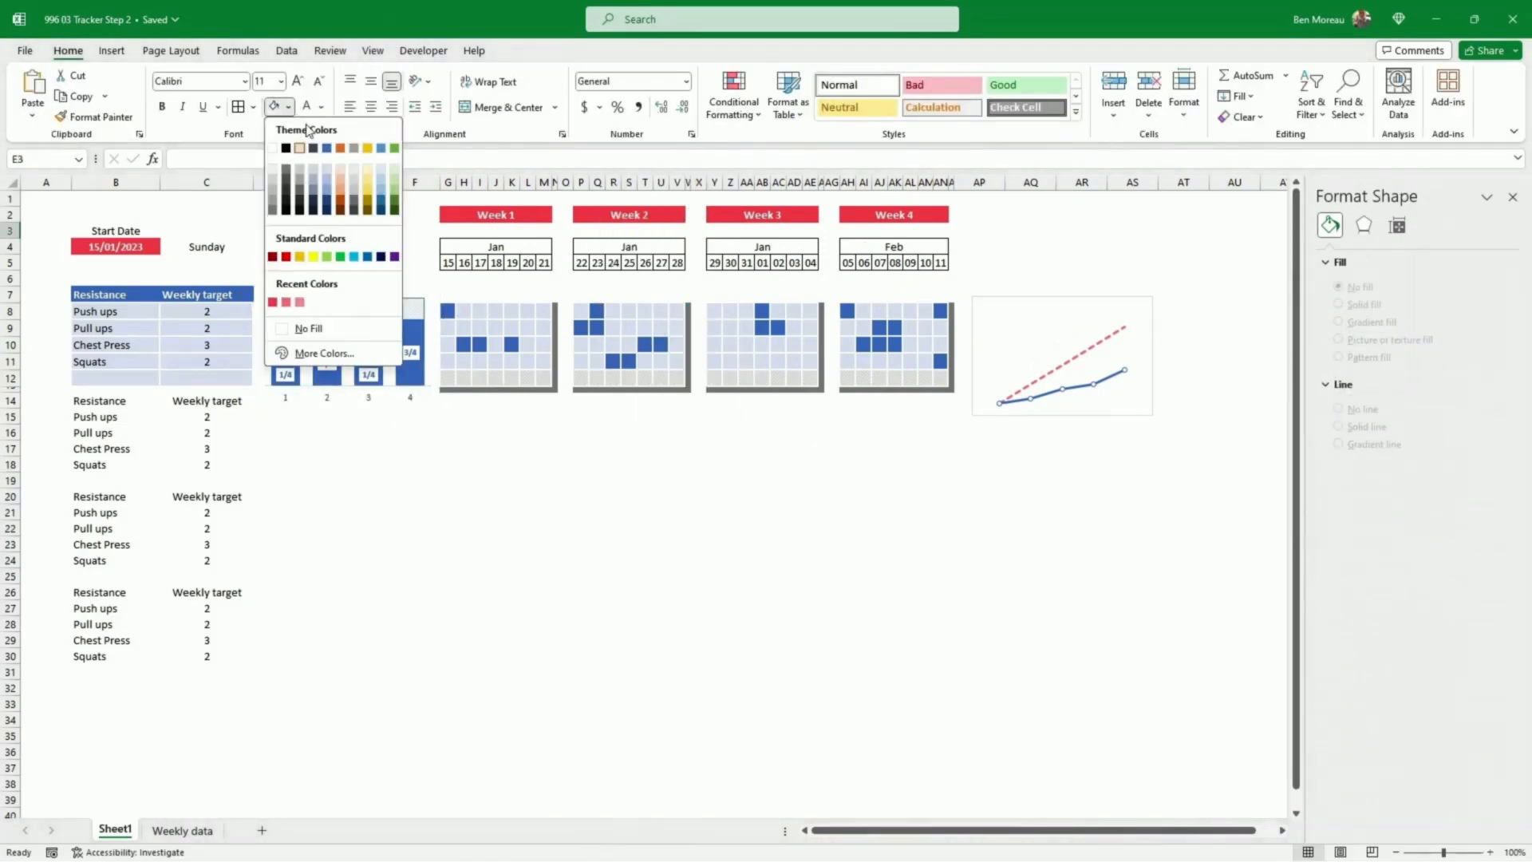
pyautogui.click(273, 171)
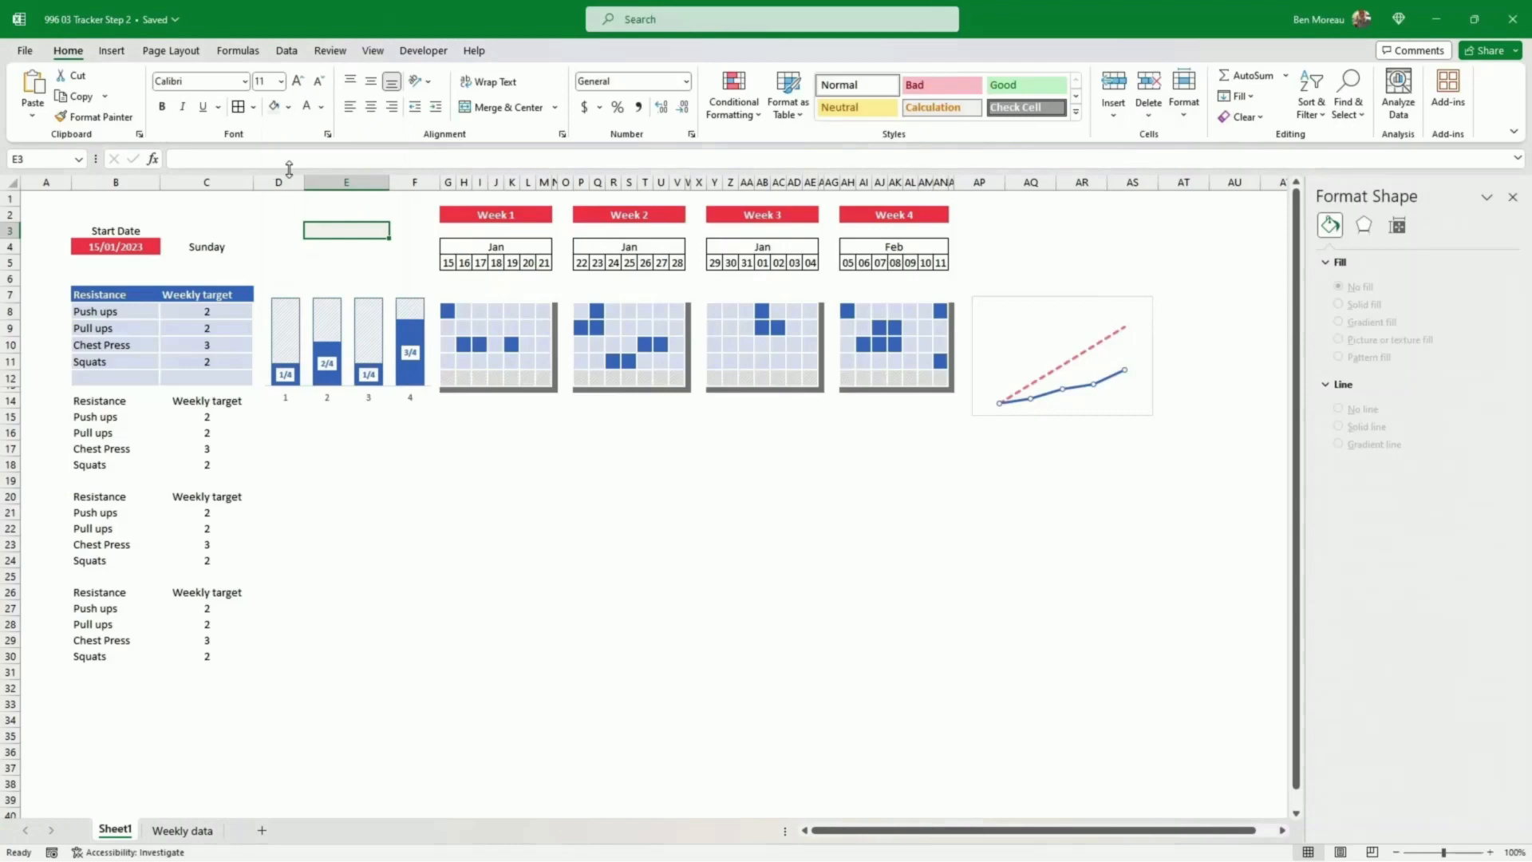
pyautogui.click(336, 275)
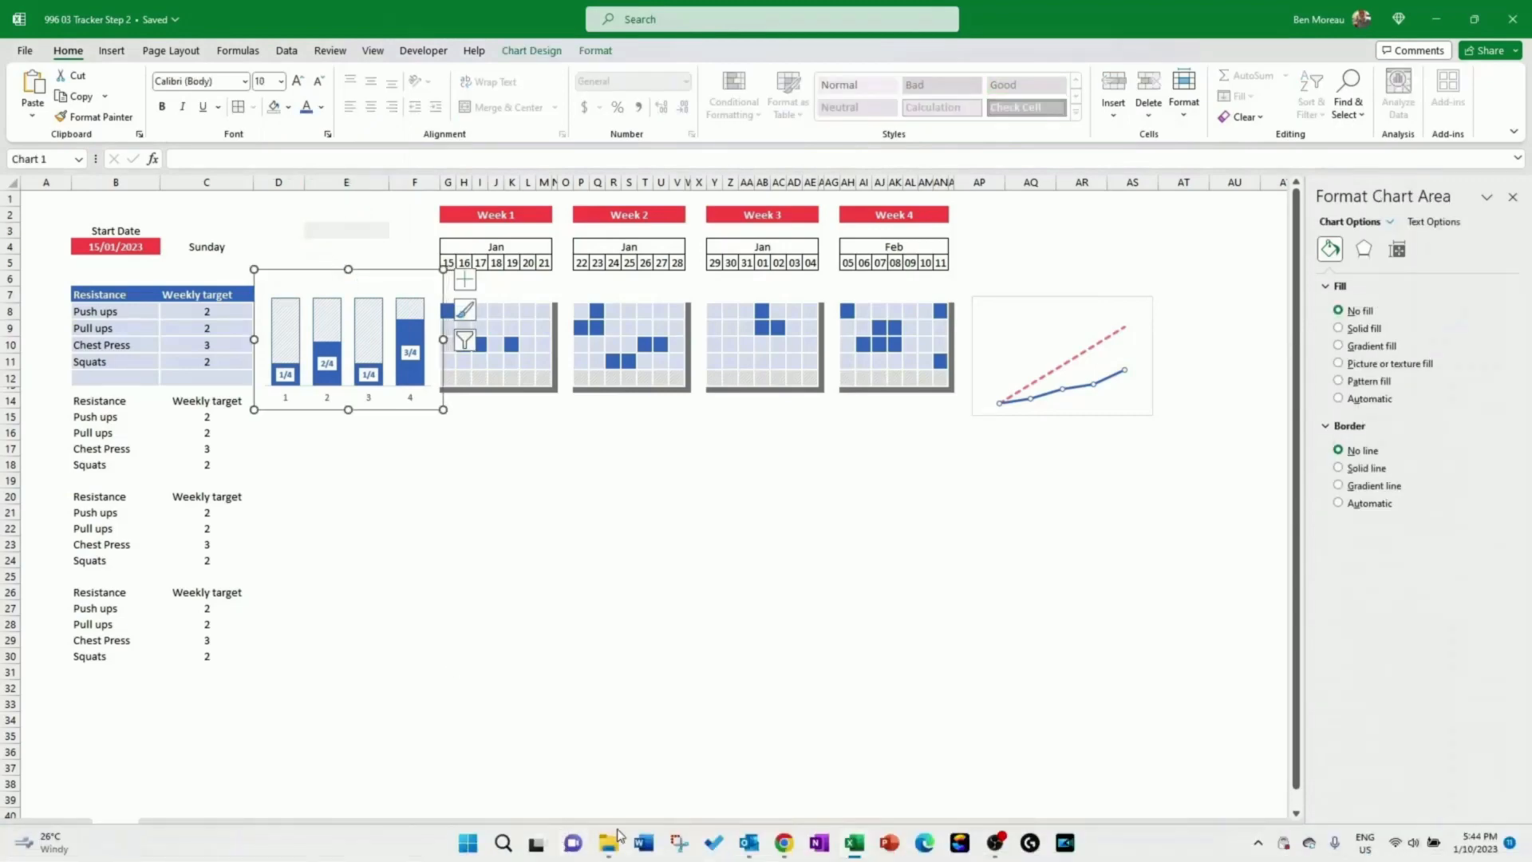
# Step: Switch to Snipping Tool and capture a small rectangular snip of the light grey fill in cell E3
pyautogui.click(678, 843)
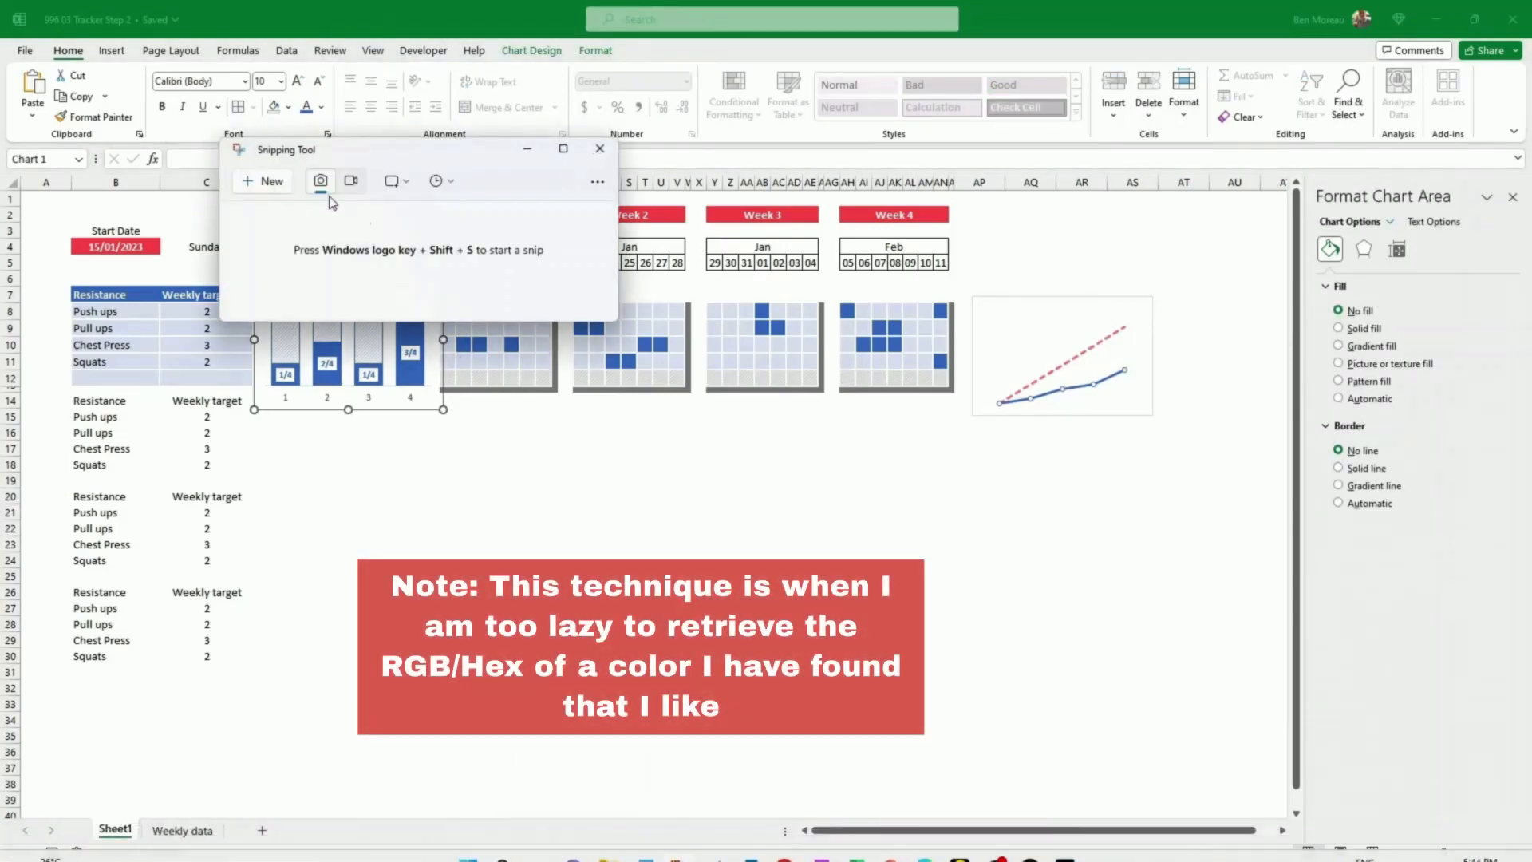
pyautogui.click(279, 186)
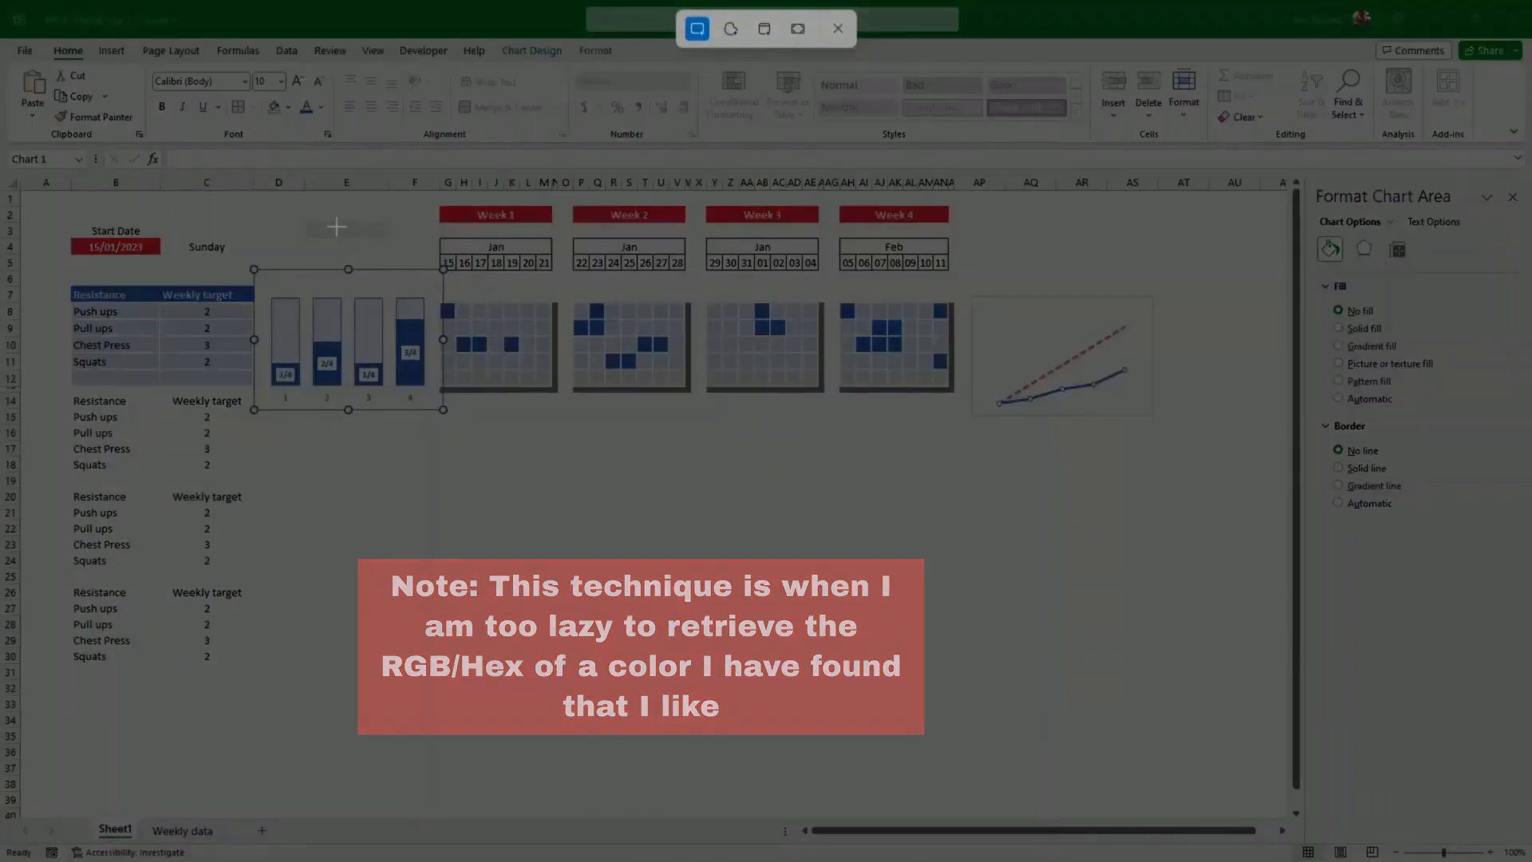
pyautogui.moveTo(346, 223); pyautogui.dragTo(377, 239)
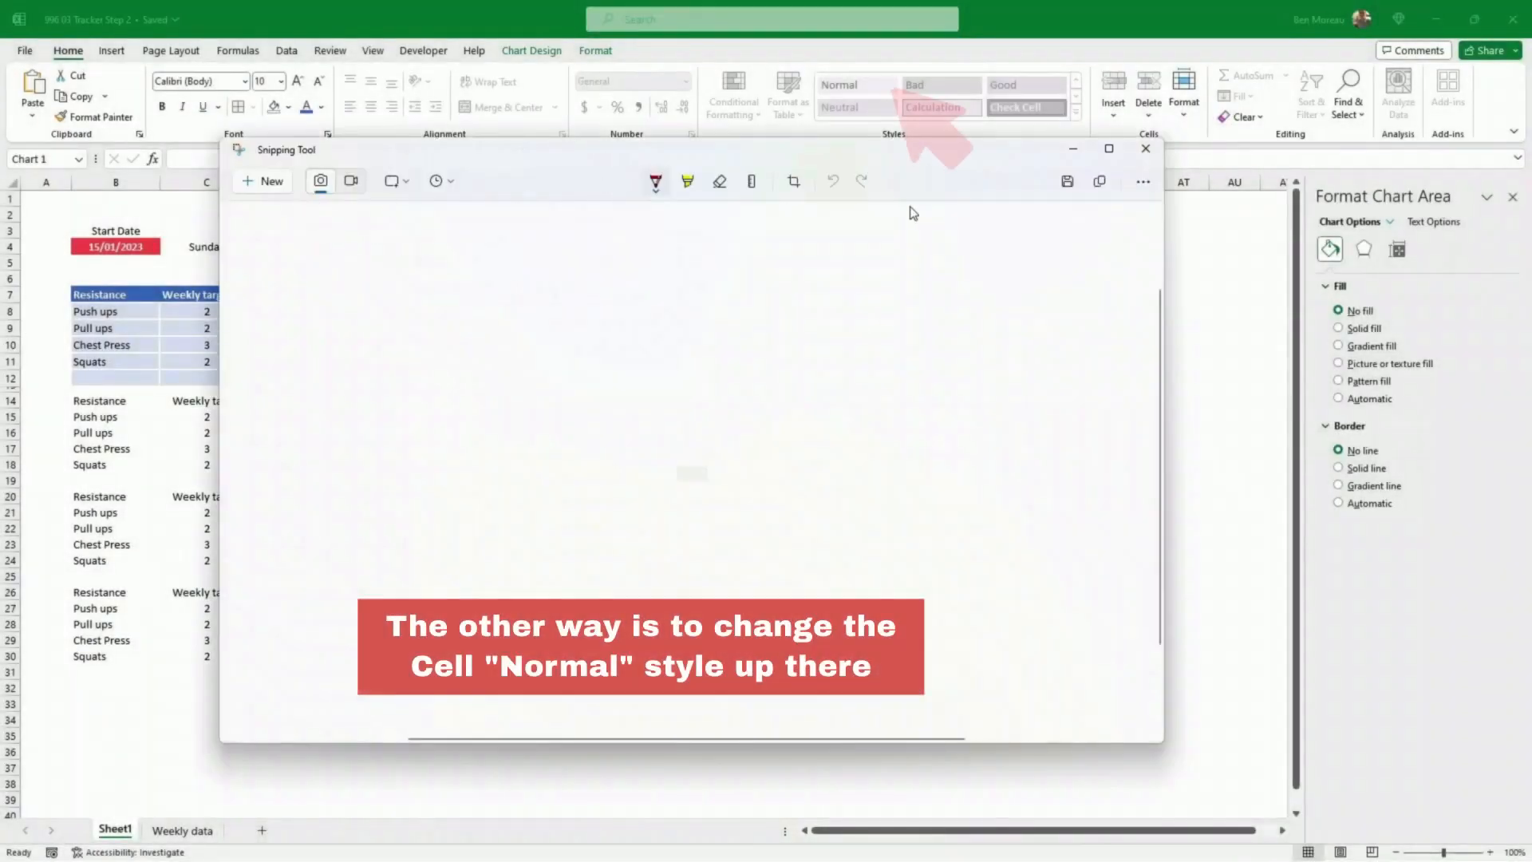
# Step: Save the snip as a PNG in the Downloads folder under its default name
pyautogui.click(1067, 183)
pyautogui.scroll(5, 401, 327)
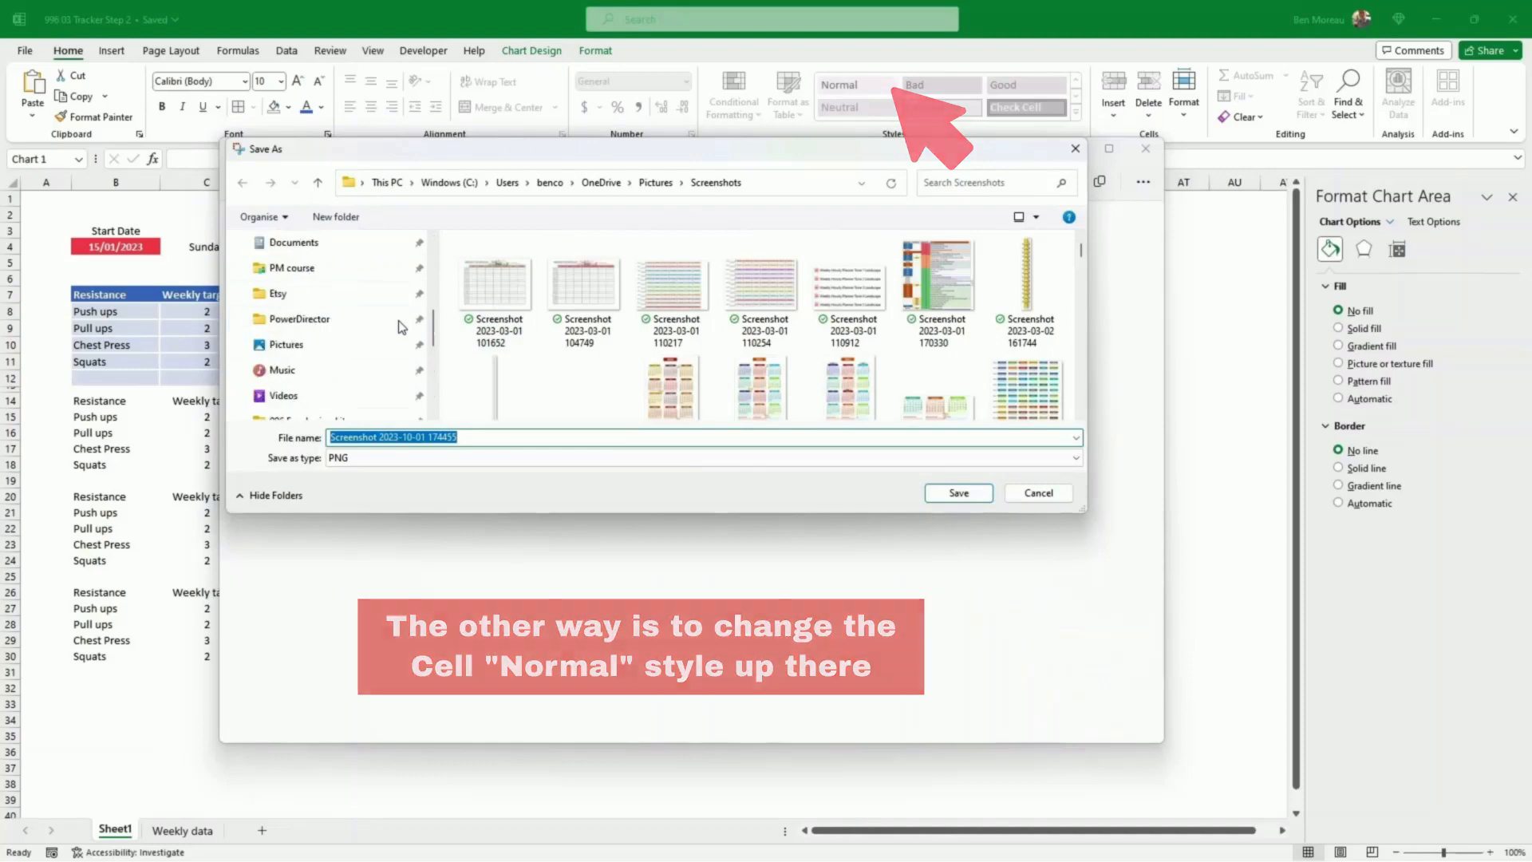
pyautogui.click(313, 353)
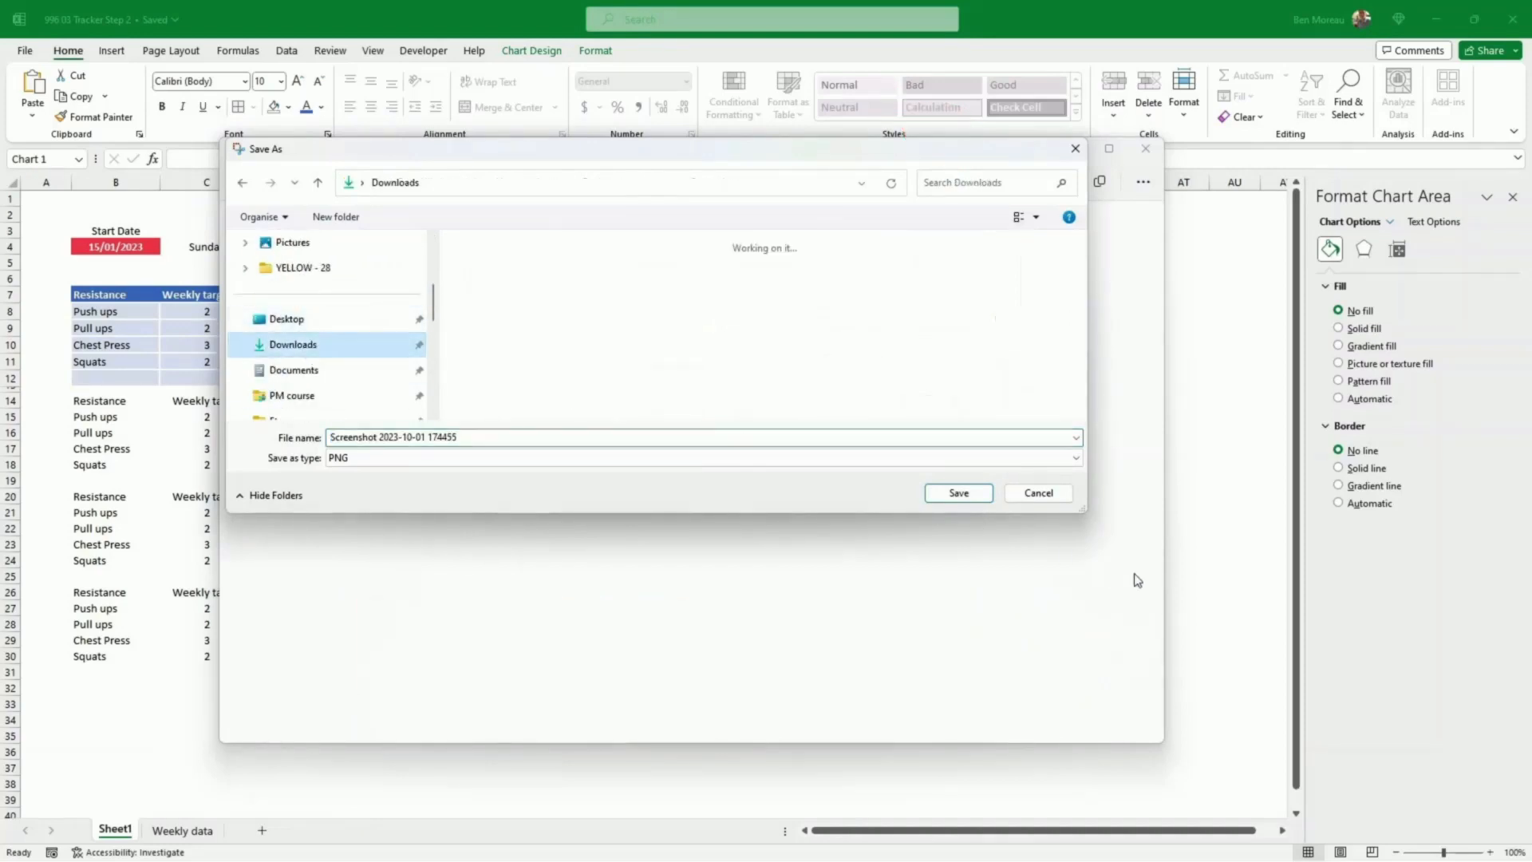
pyautogui.click(965, 496)
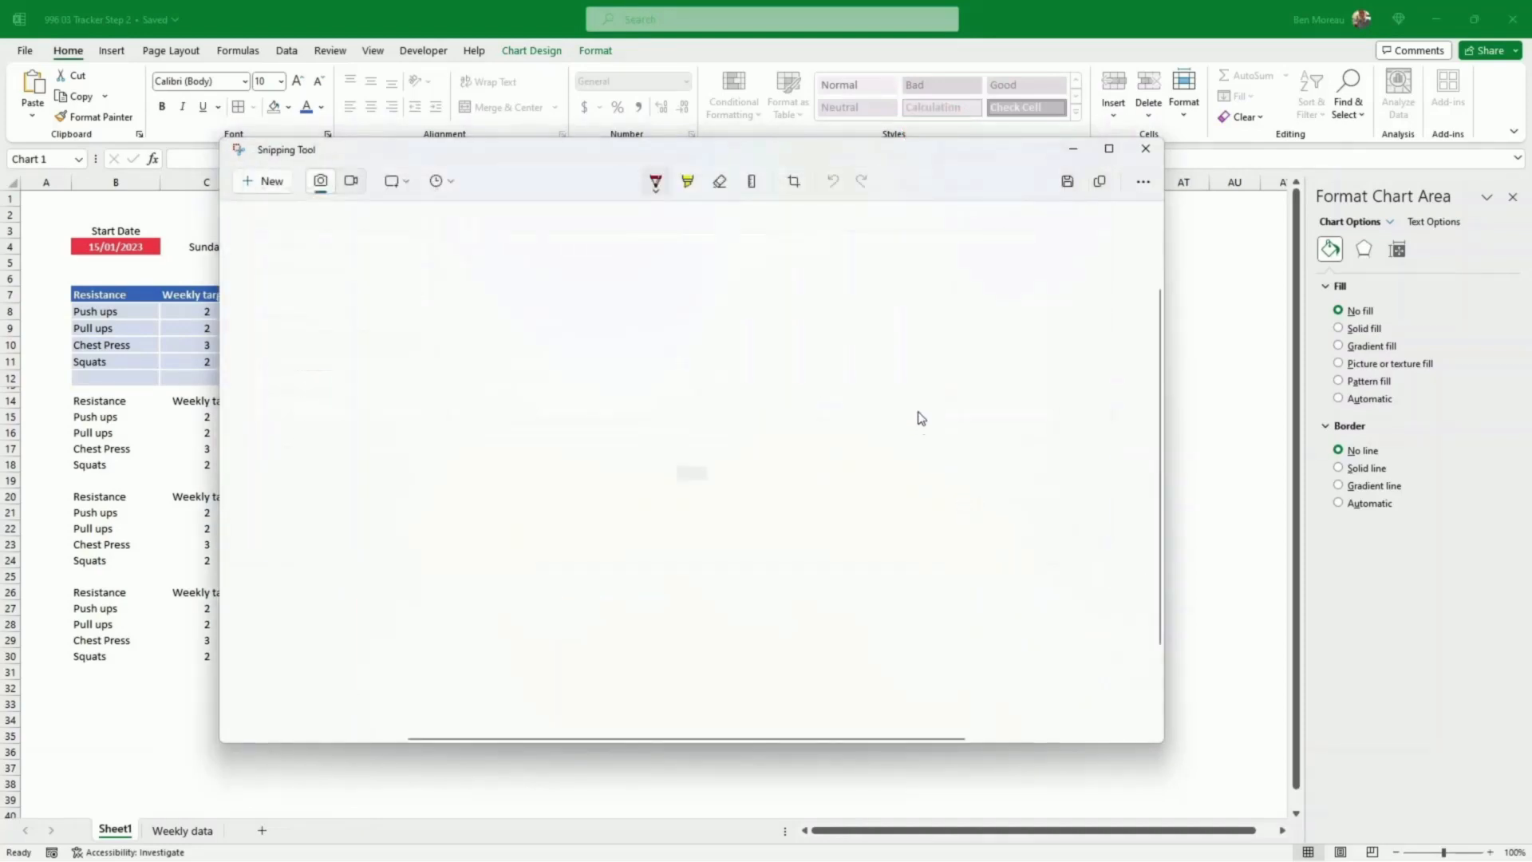
# Step: Switch back to Excel and set the saved grey snip from Downloads as Sheet1's background picture
pyautogui.click(160, 52)
pyautogui.click(360, 85)
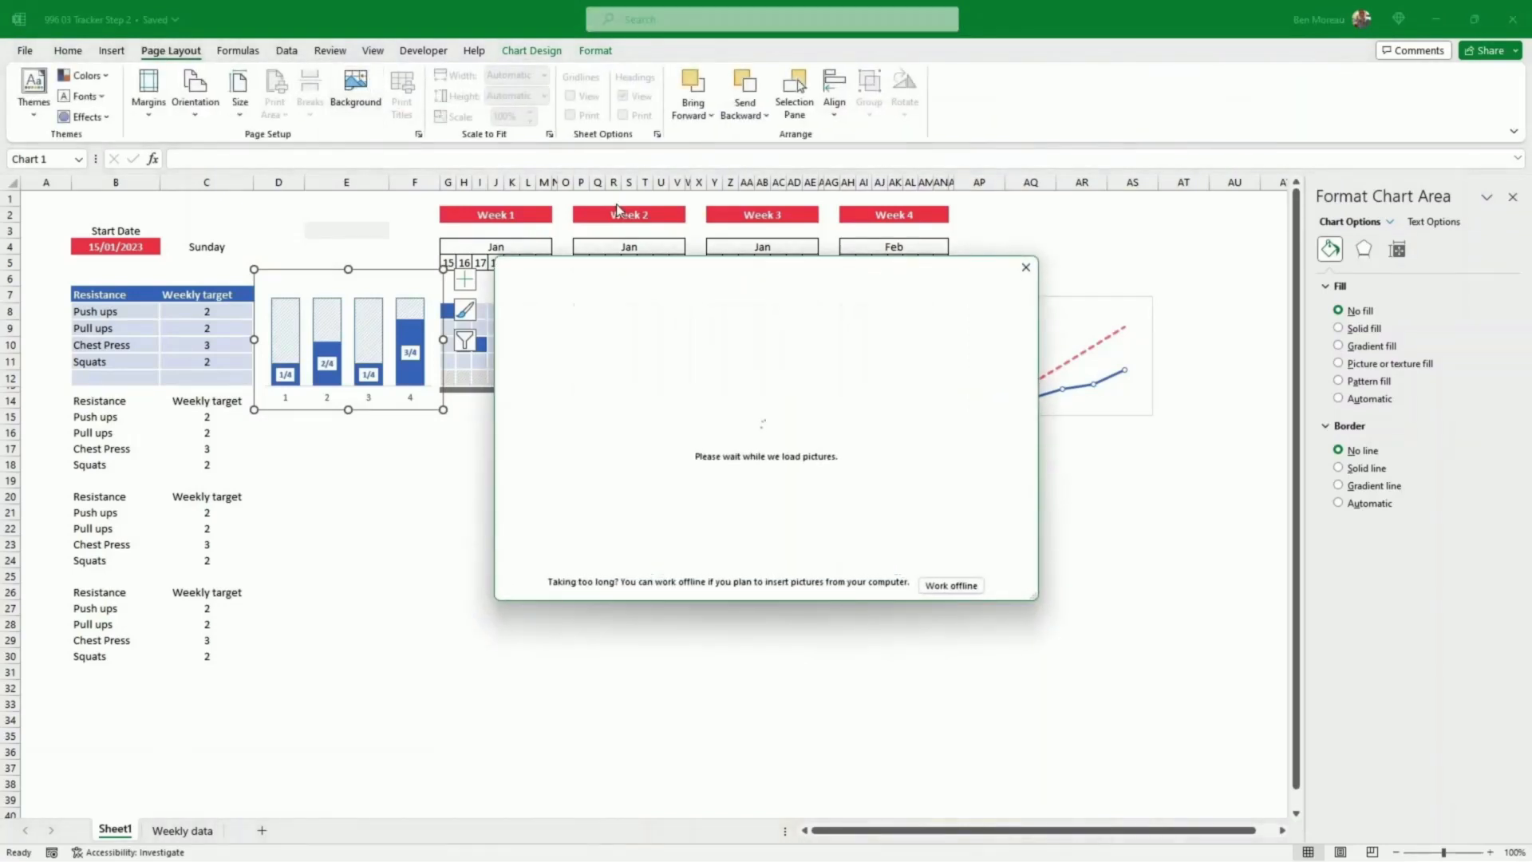
pyautogui.click(775, 362)
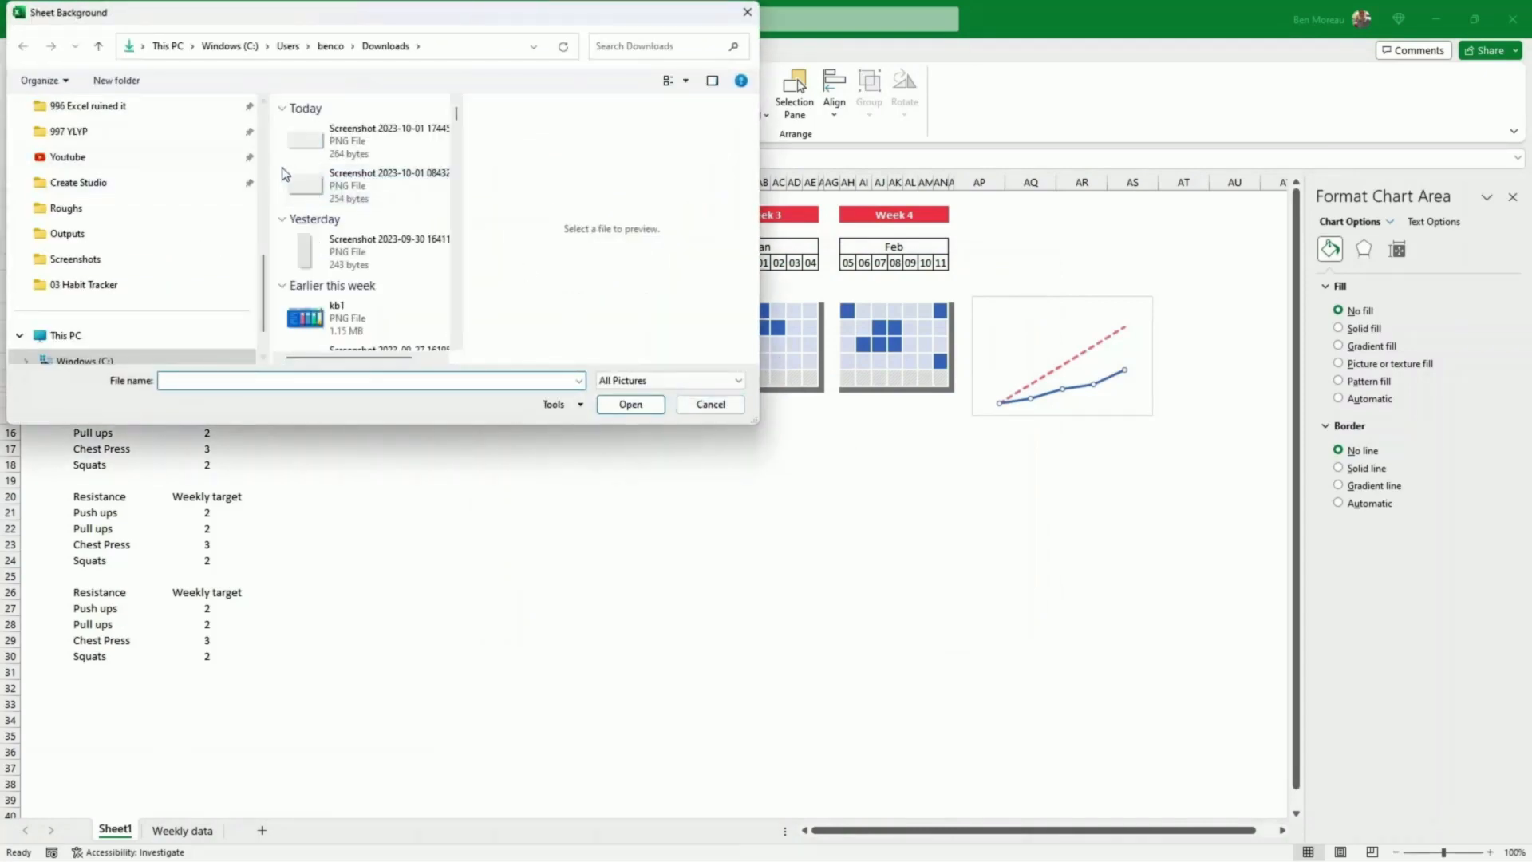
pyautogui.doubleClick(359, 143)
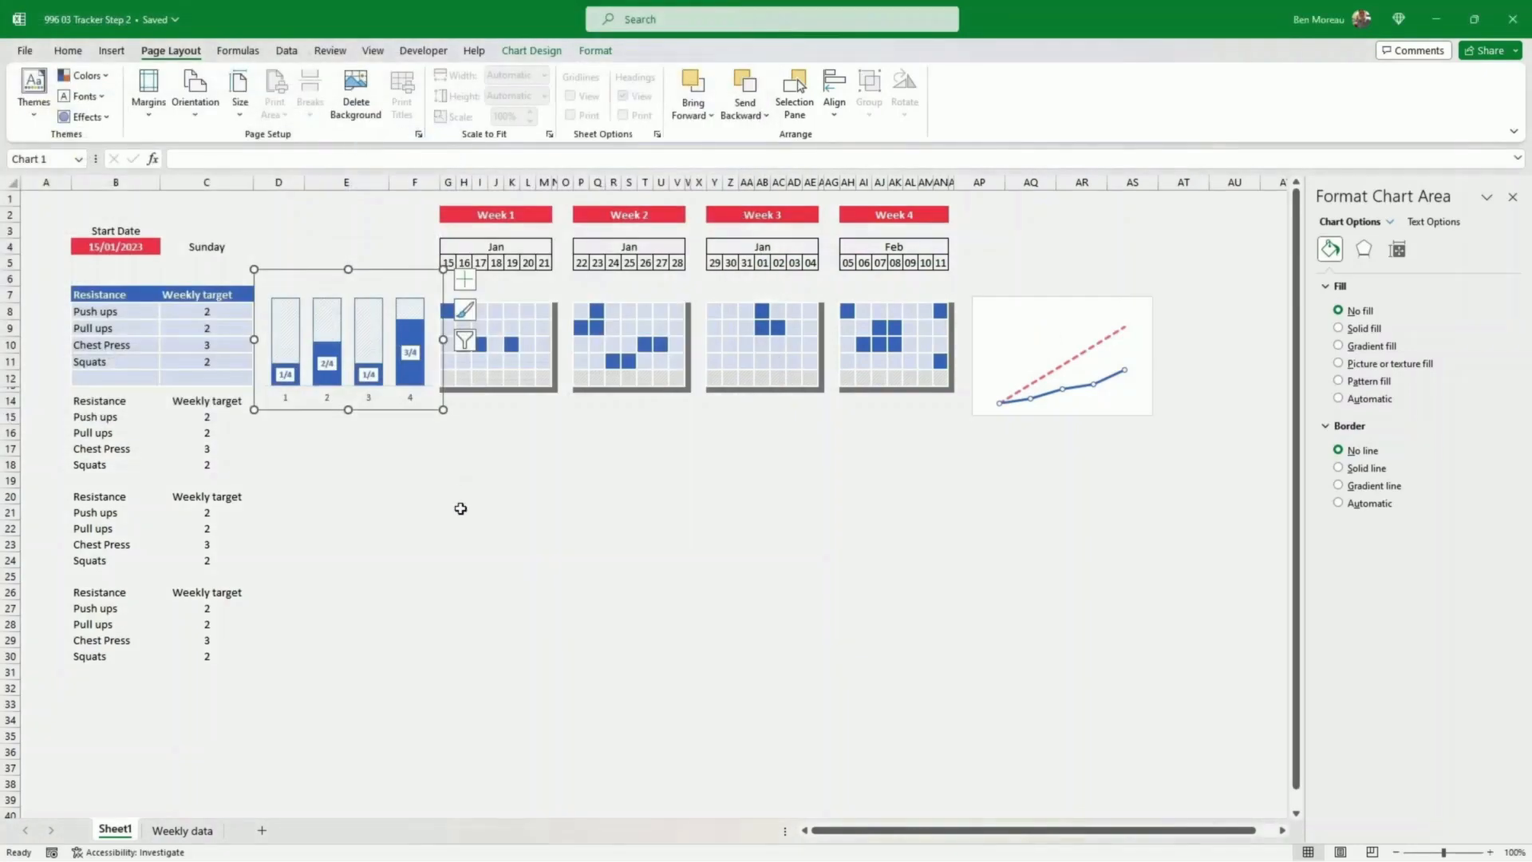
pyautogui.click(461, 508)
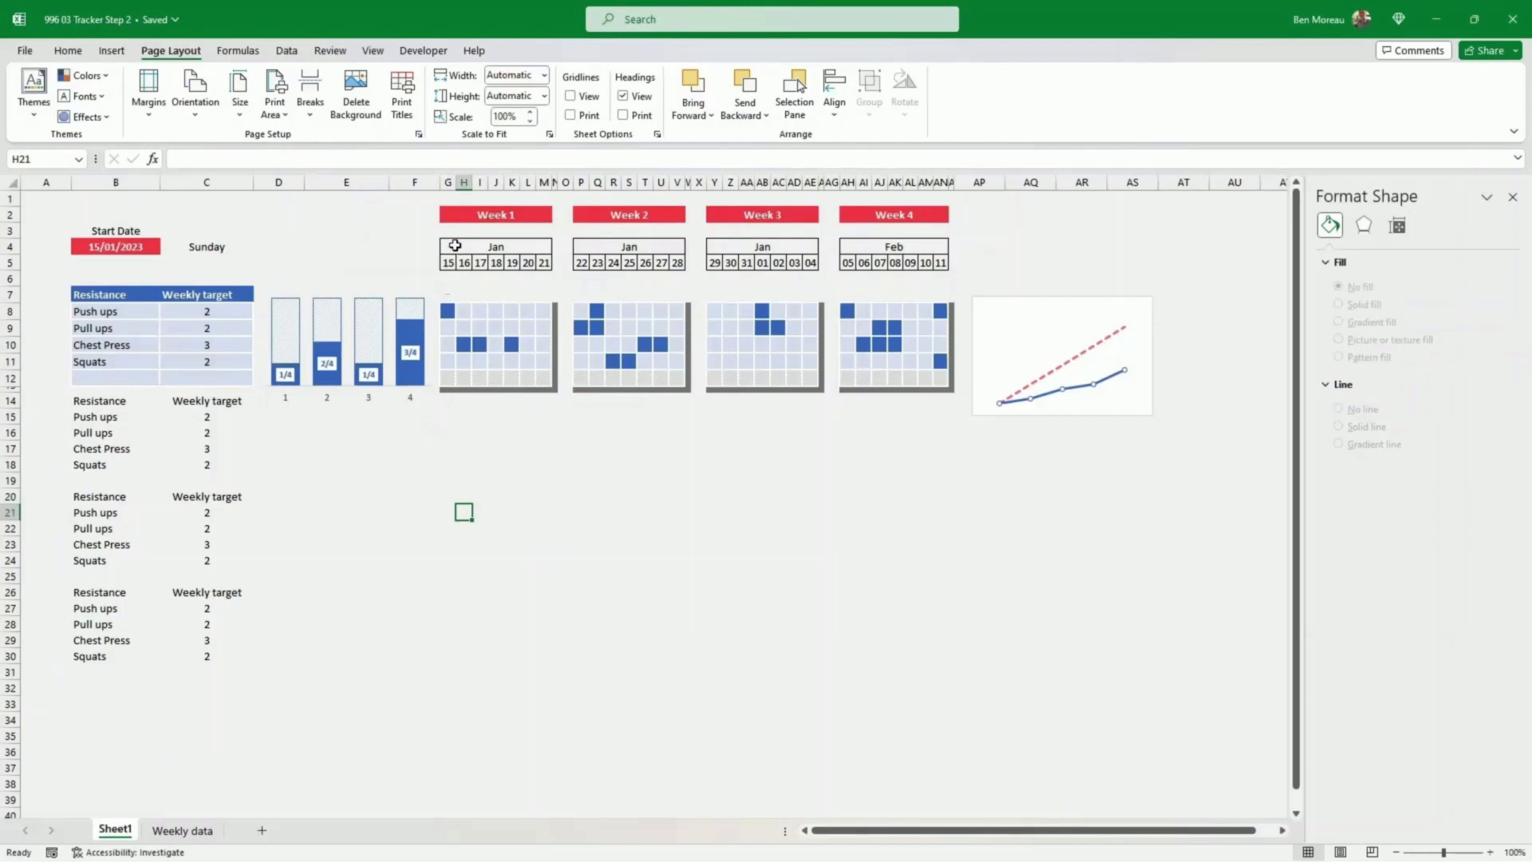
# Step: Fill the month and day header cells of Weeks 1 to 4 with white
pyautogui.moveTo(455, 245); pyautogui.dragTo(476, 262)
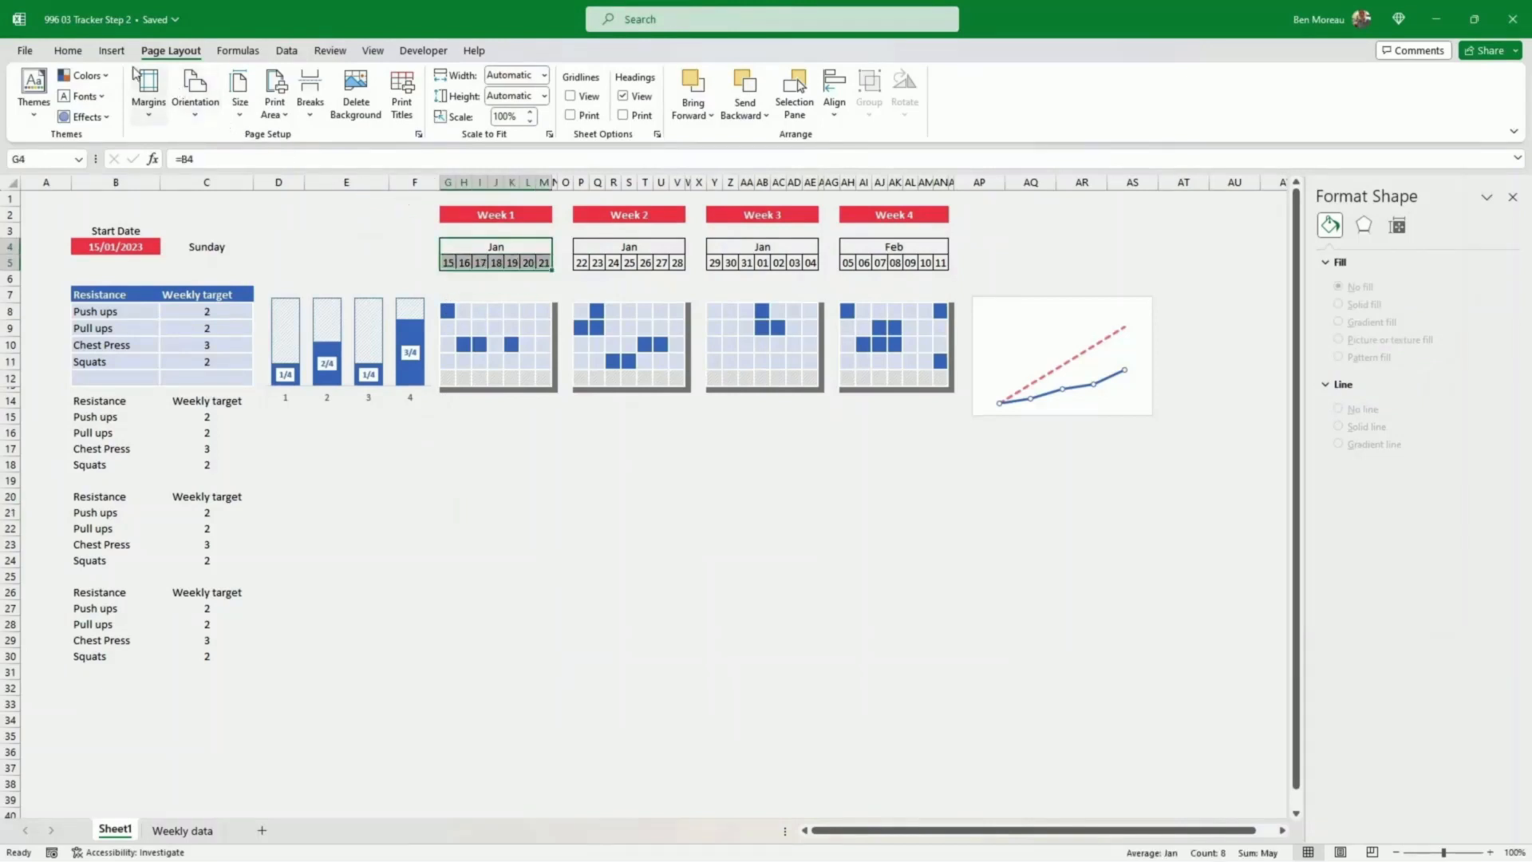
pyautogui.click(68, 50)
pyautogui.click(288, 107)
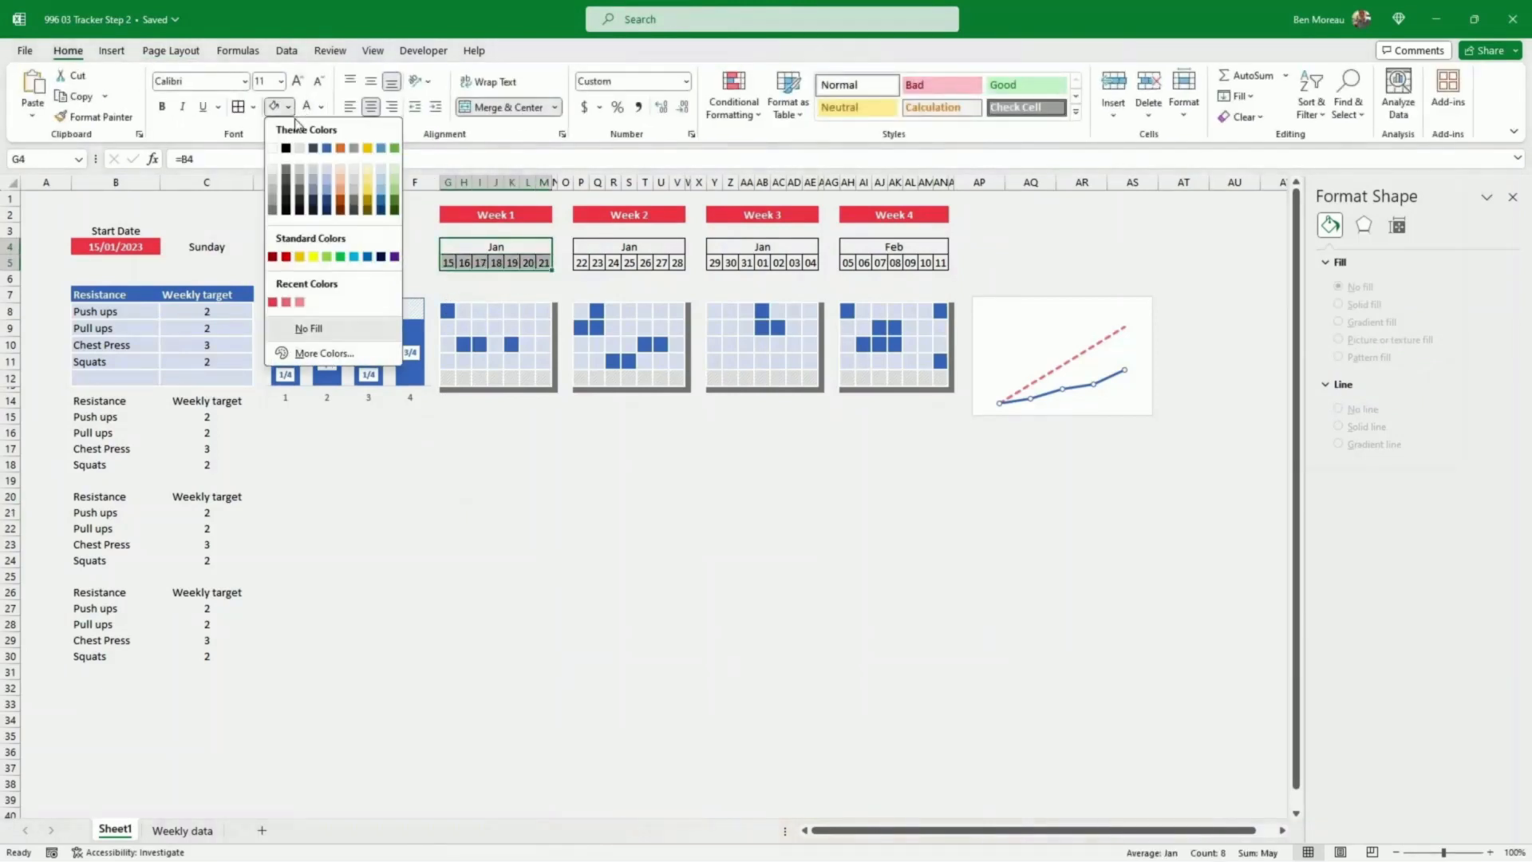
pyautogui.click(283, 148)
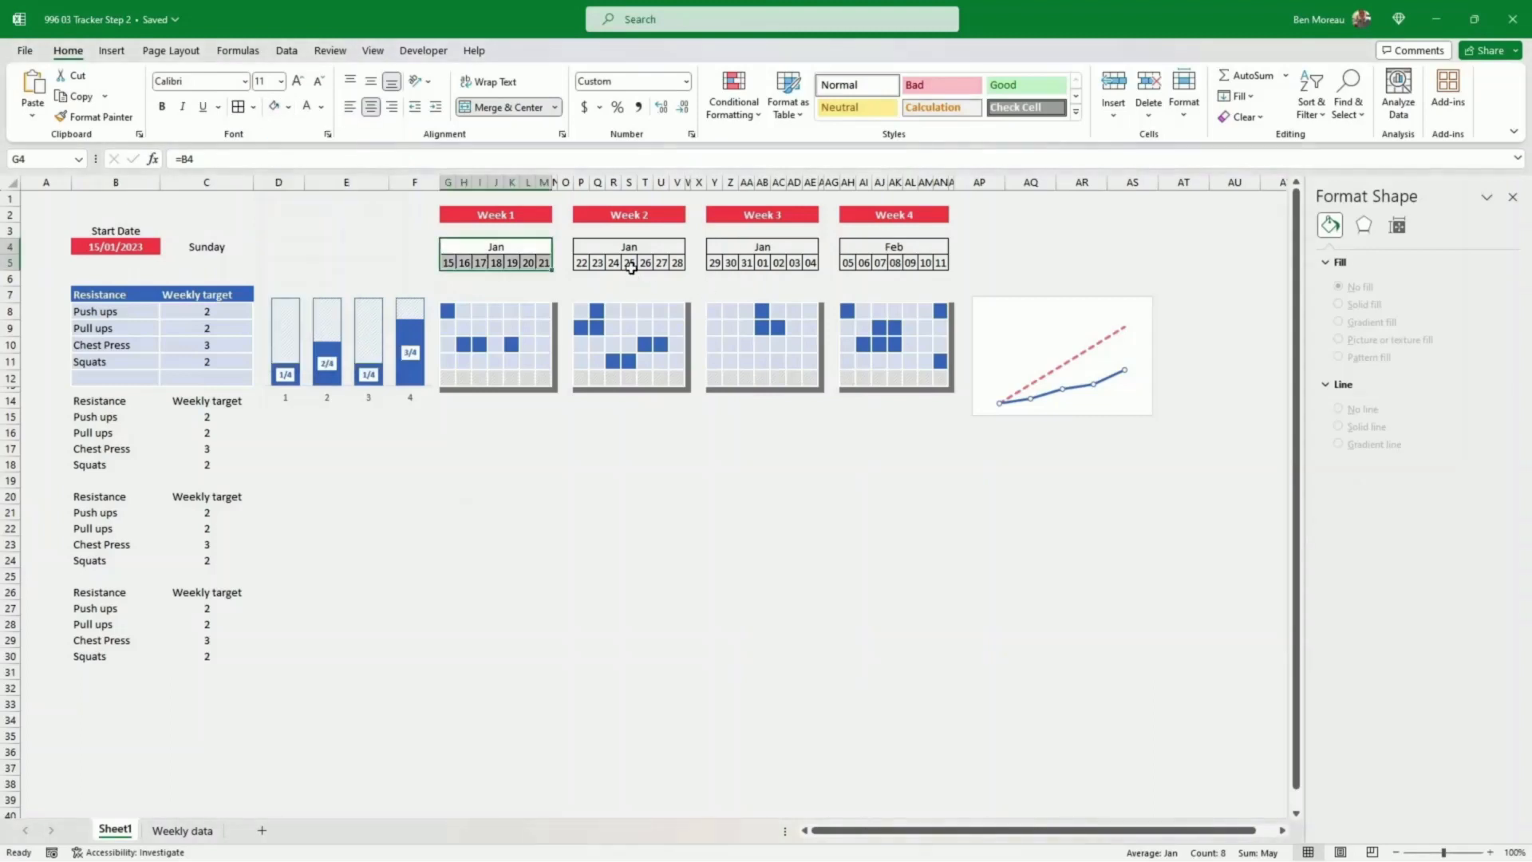
pyautogui.moveTo(630, 252); pyautogui.dragTo(631, 258)
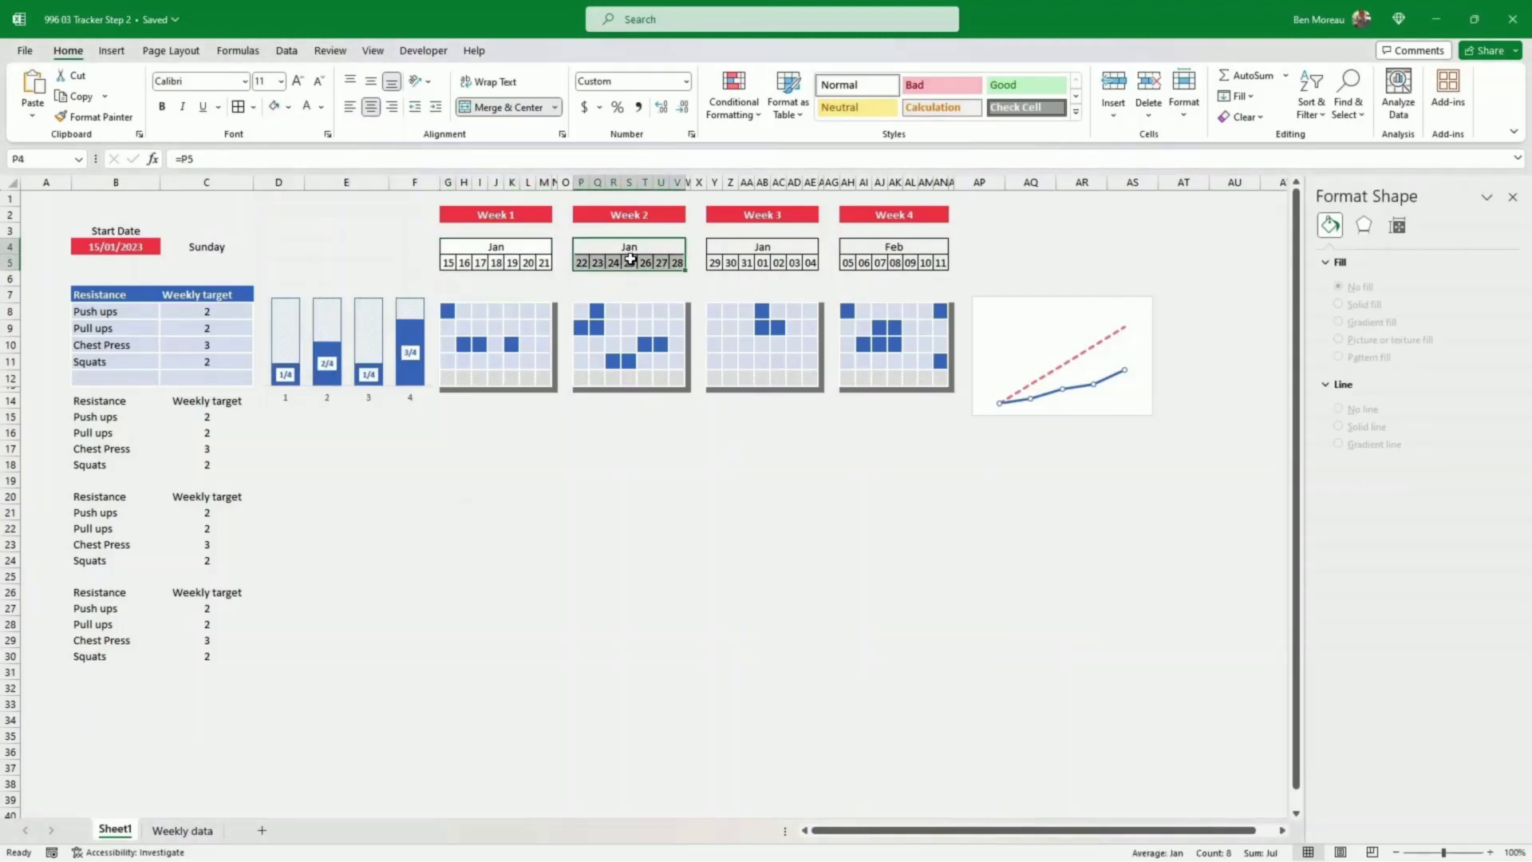
pyautogui.moveTo(763, 247); pyautogui.dragTo(762, 260)
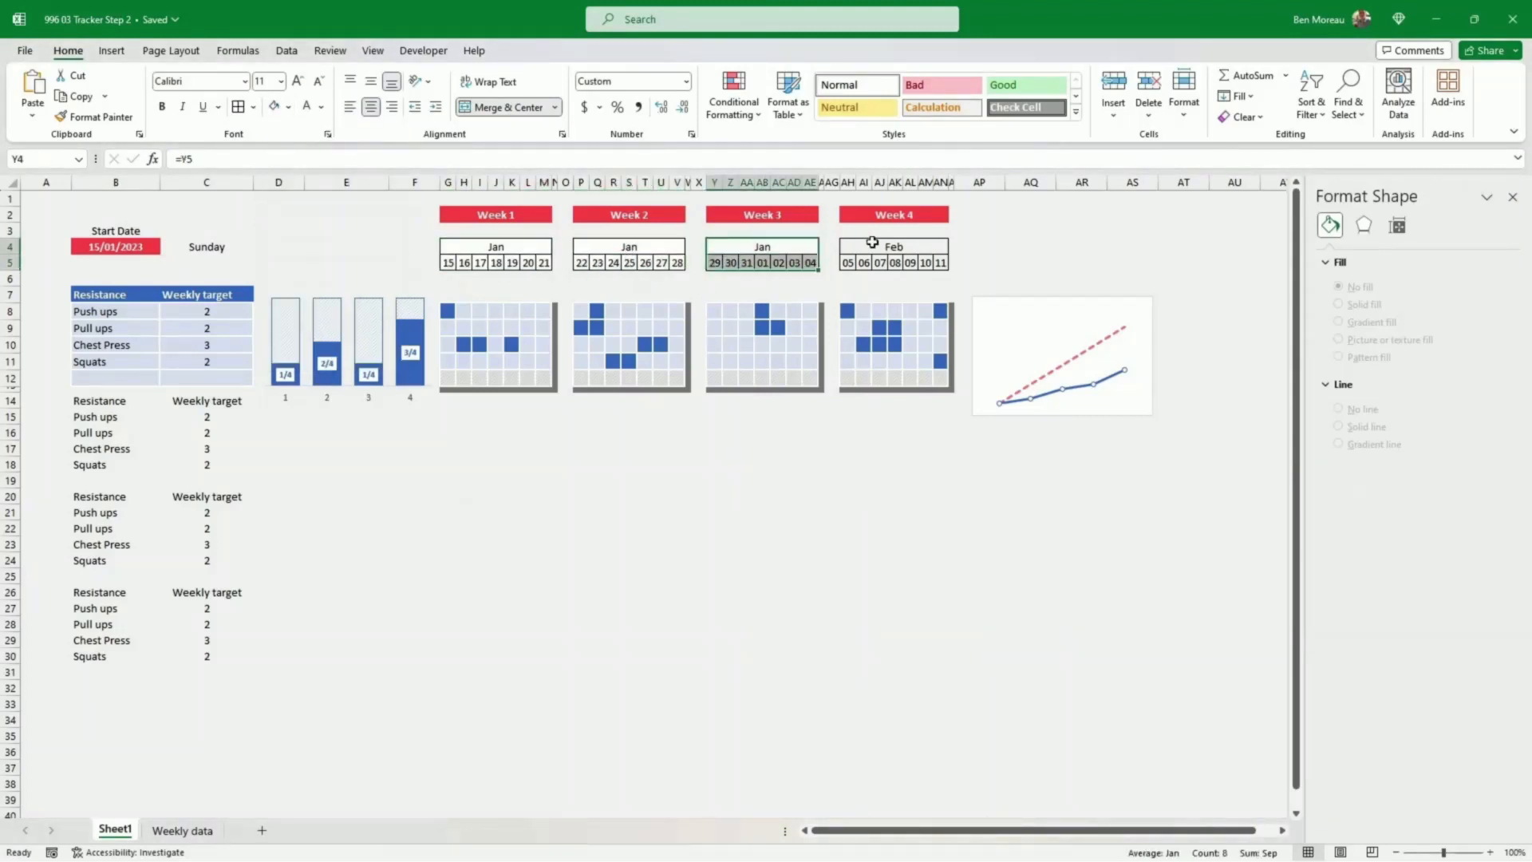
pyautogui.moveTo(883, 243); pyautogui.dragTo(886, 257)
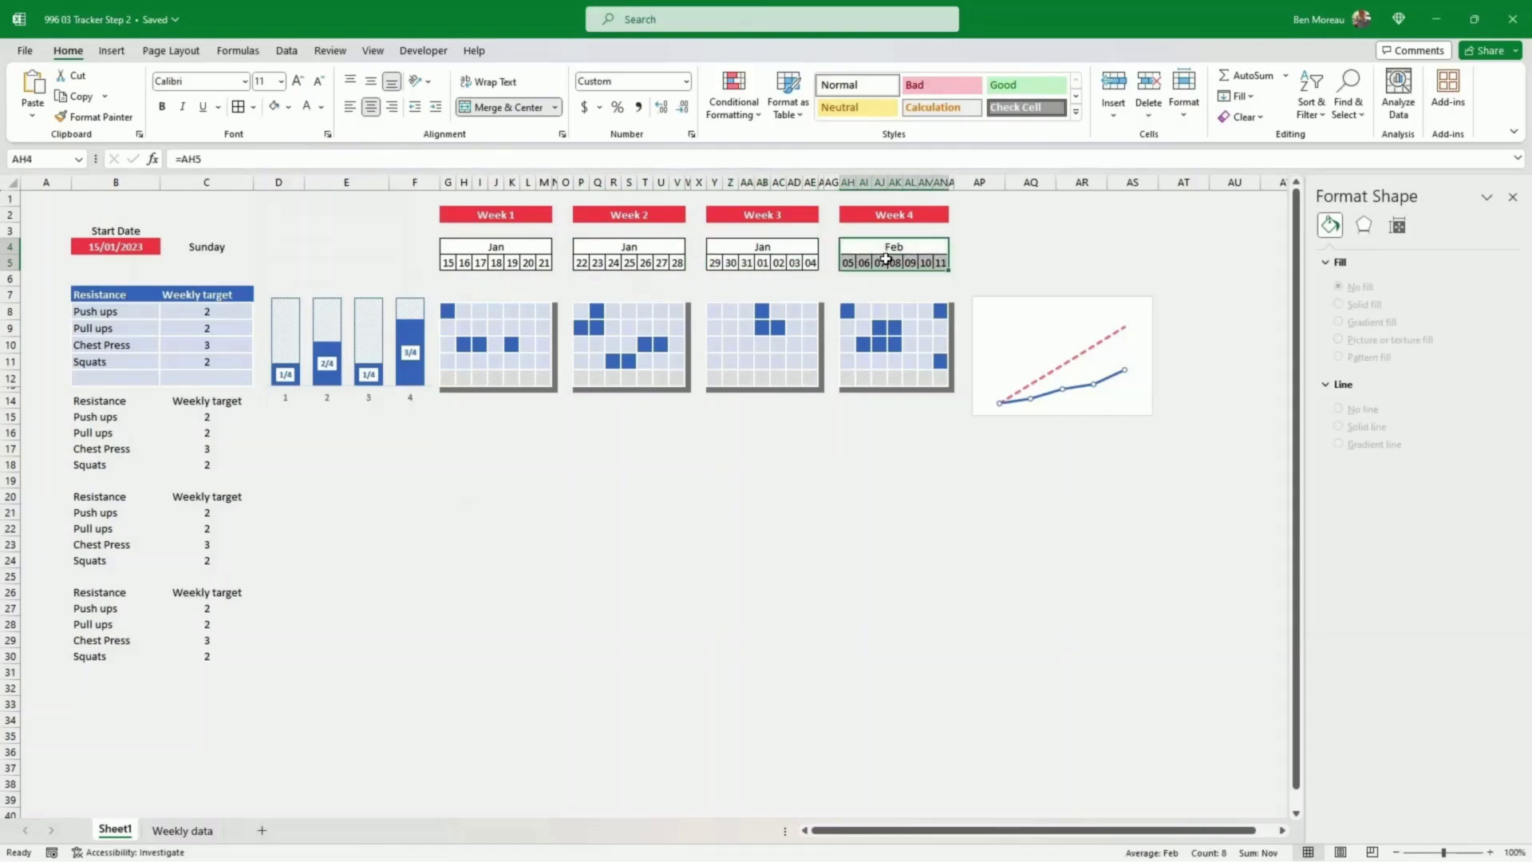
# Step: Shrink the progression line chart to the height of the week grids and thin its red dashed line to ¾ pt
pyautogui.click(1150, 411)
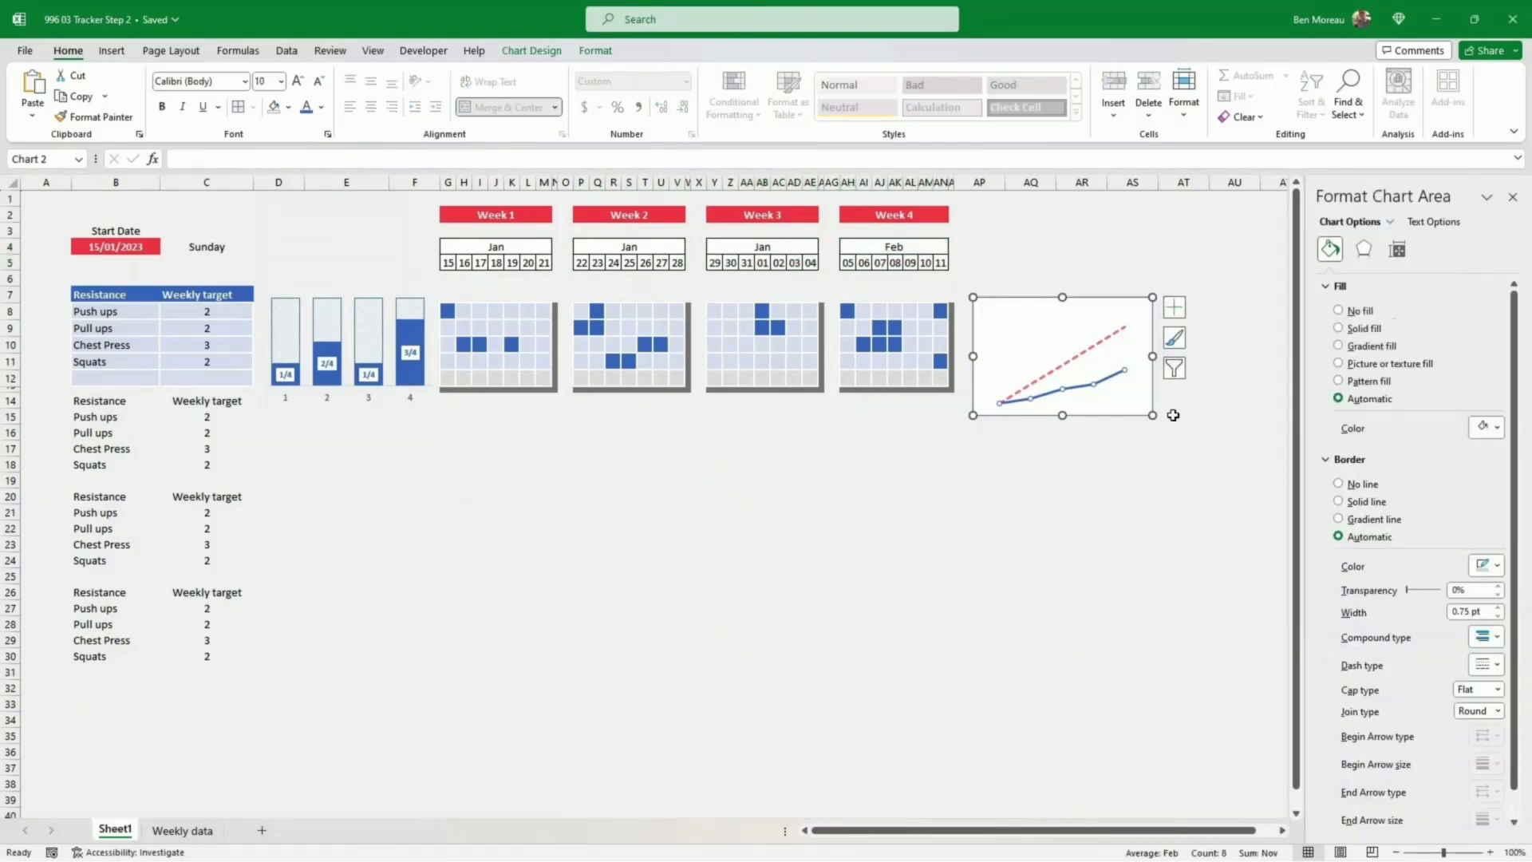
pyautogui.moveTo(1154, 415); pyautogui.dragTo(1140, 391)
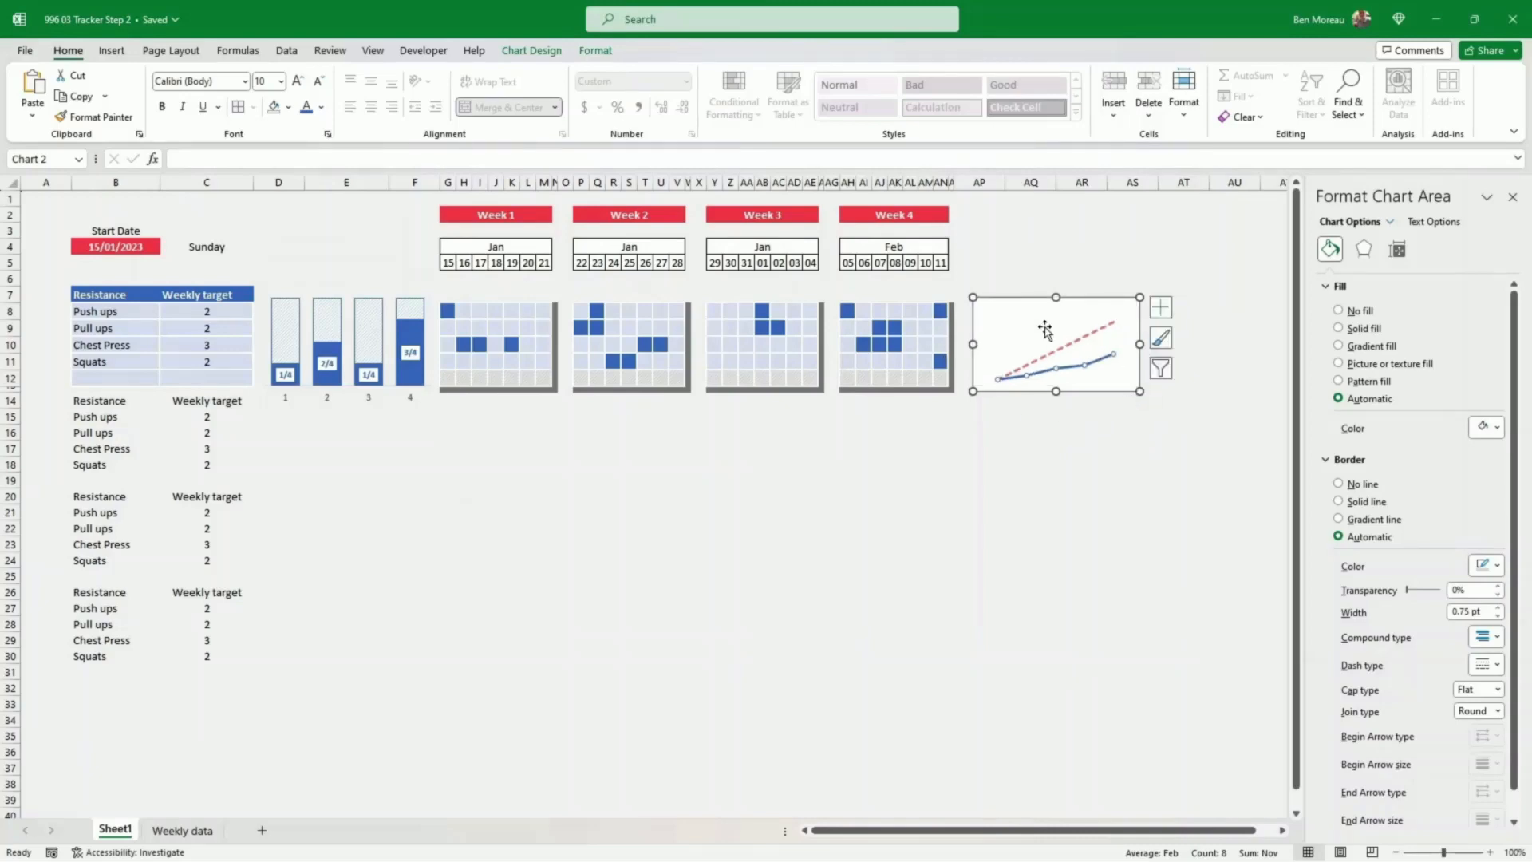
pyautogui.click(1079, 339)
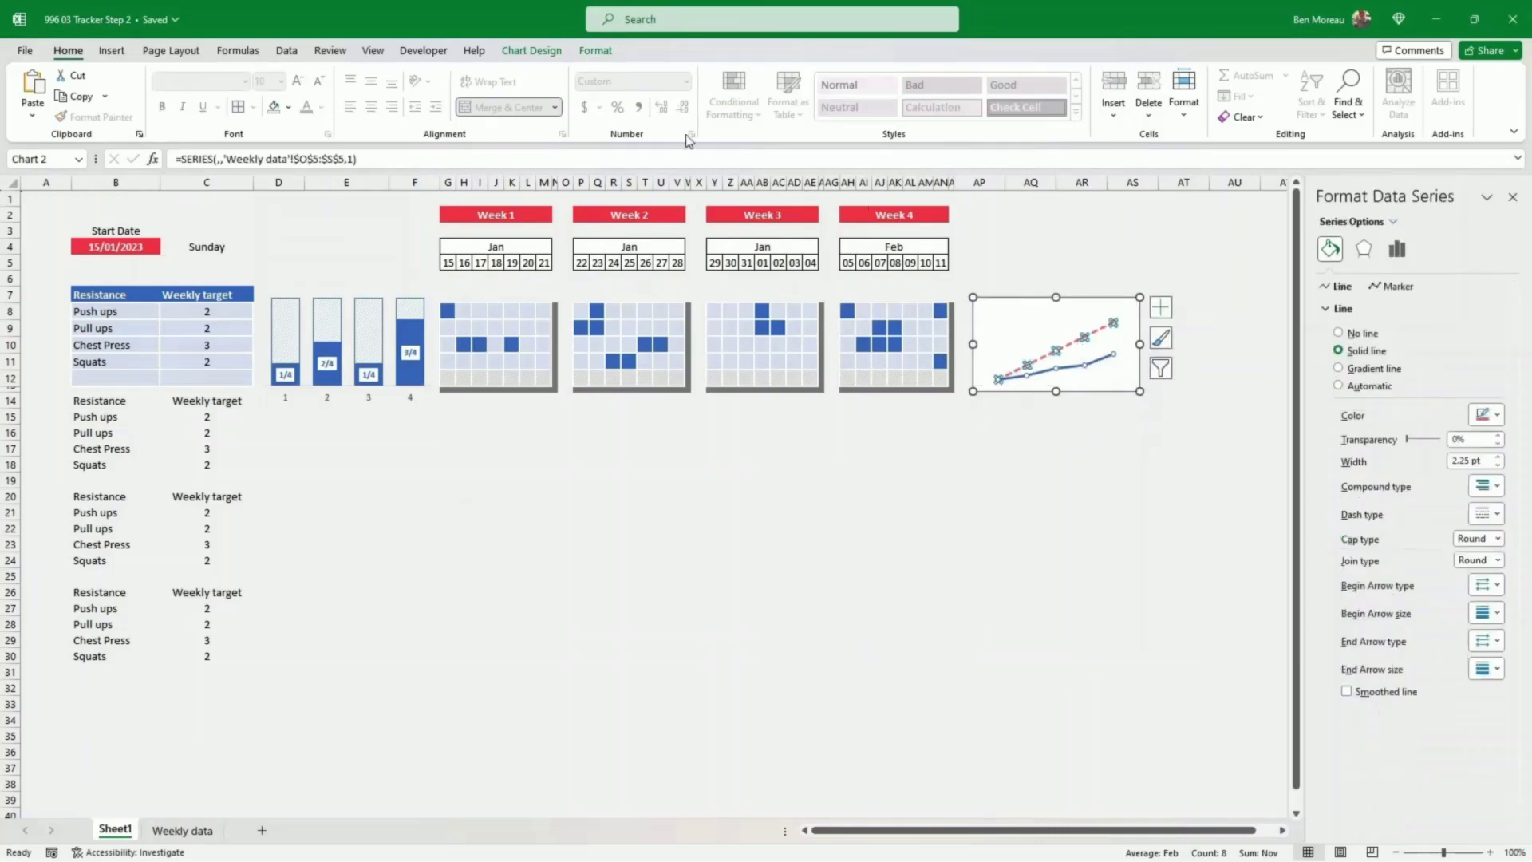
pyautogui.click(613, 51)
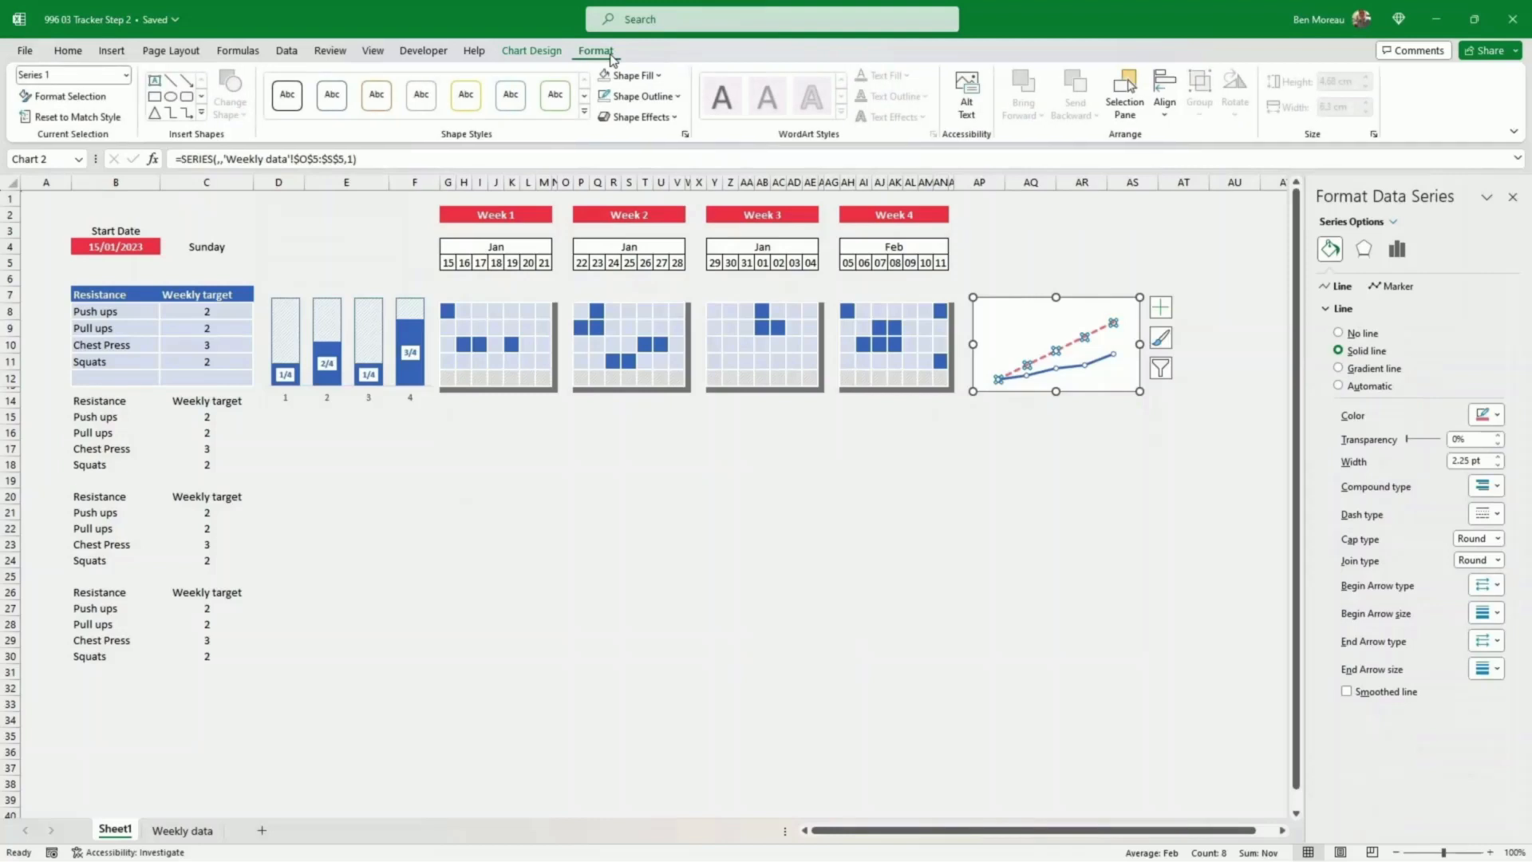
pyautogui.click(677, 97)
pyautogui.moveTo(678, 391)
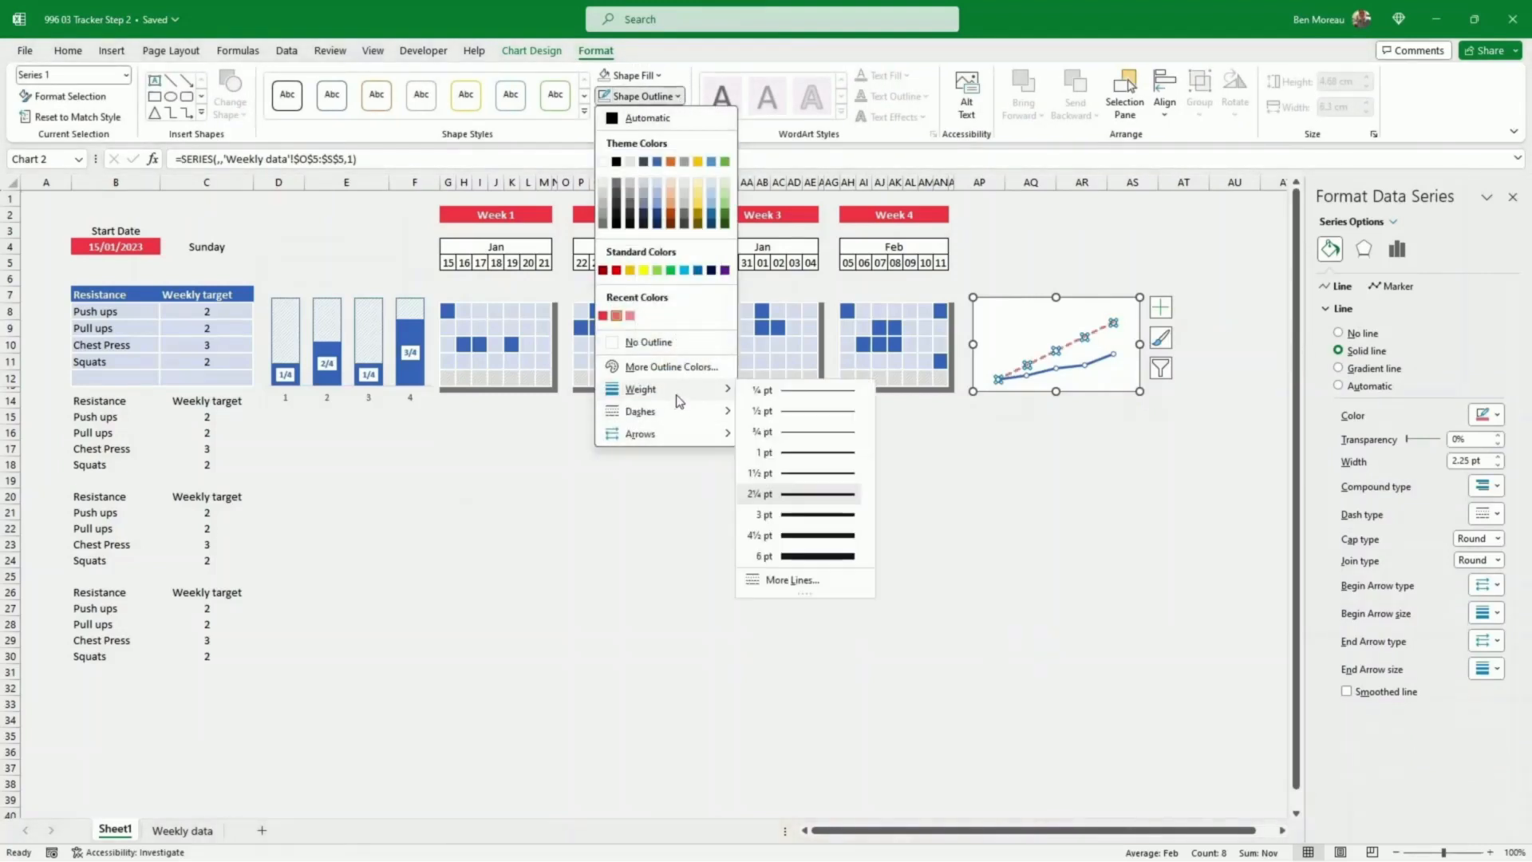
pyautogui.click(789, 439)
pyautogui.click(793, 432)
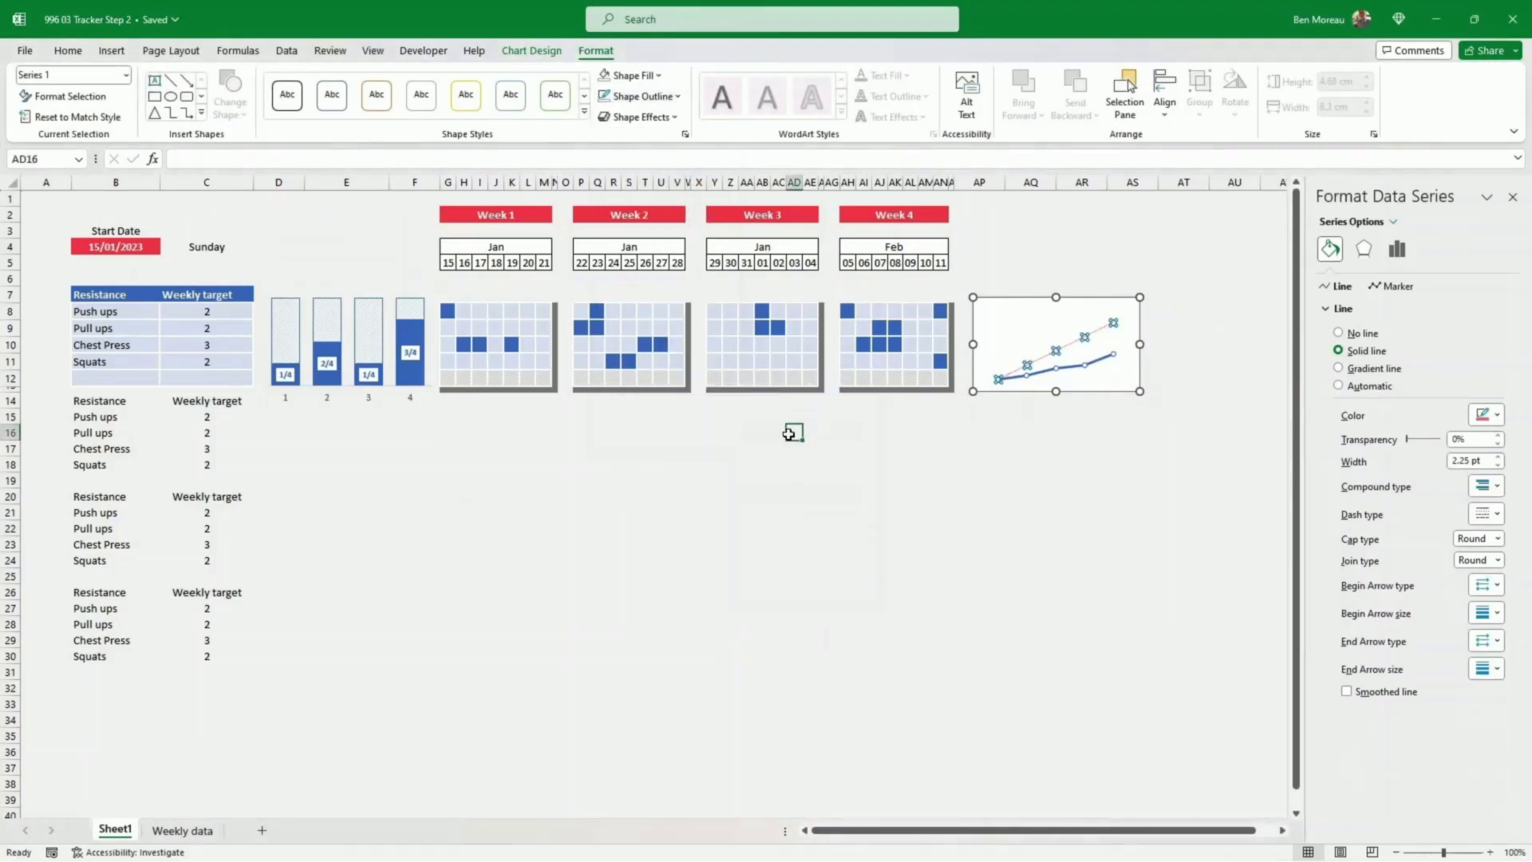
pyautogui.click(808, 446)
# Step: Fill the progression line chart's area with Blue, Accent 1, Lighter 80%
pyautogui.click(1124, 379)
pyautogui.click(288, 107)
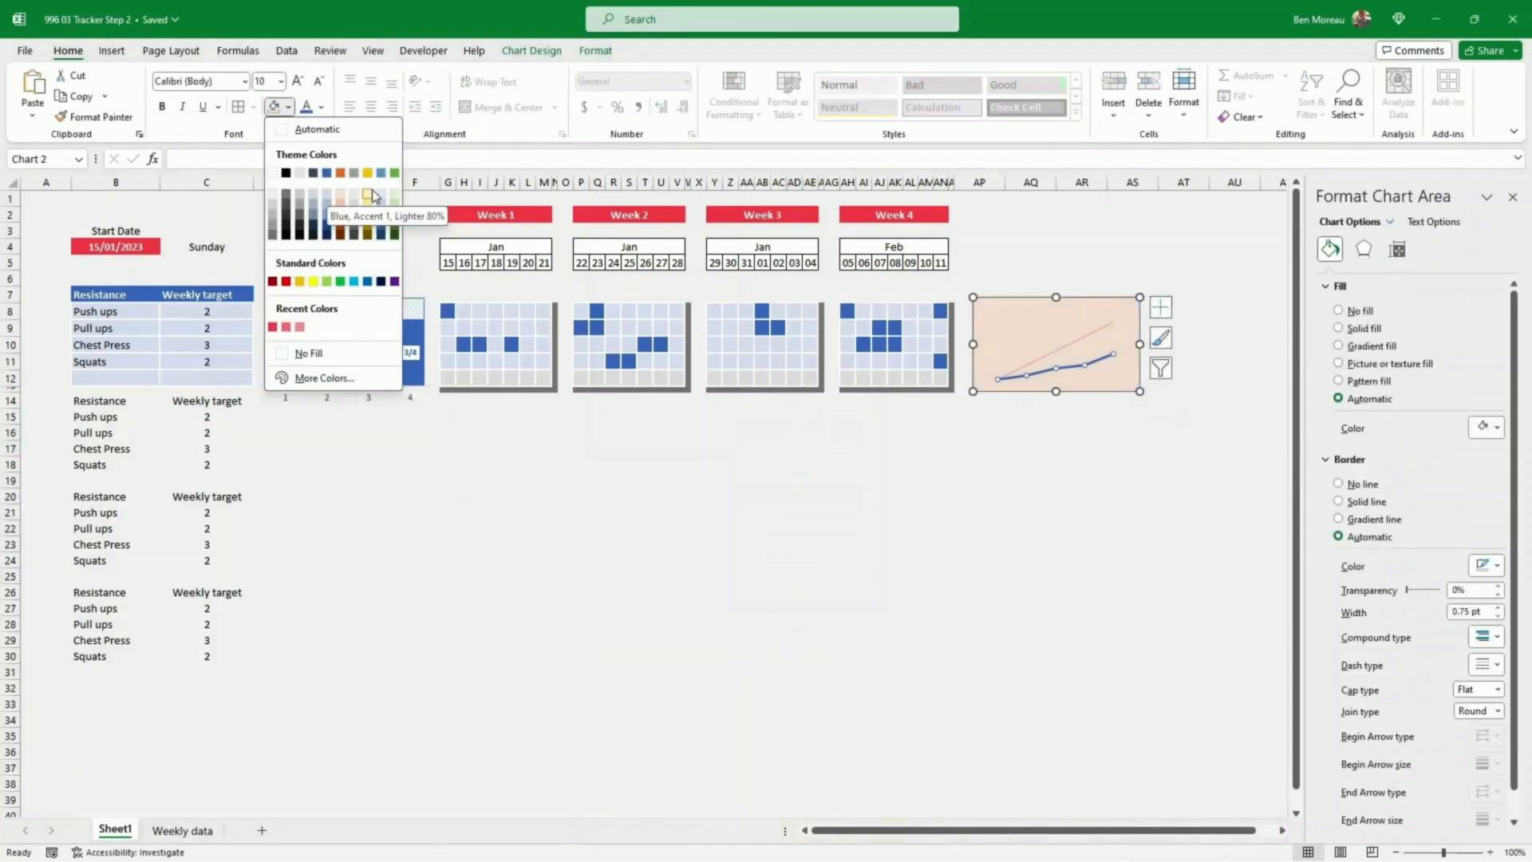
pyautogui.click(328, 194)
pyautogui.click(677, 524)
pyautogui.click(229, 380)
pyautogui.click(1124, 378)
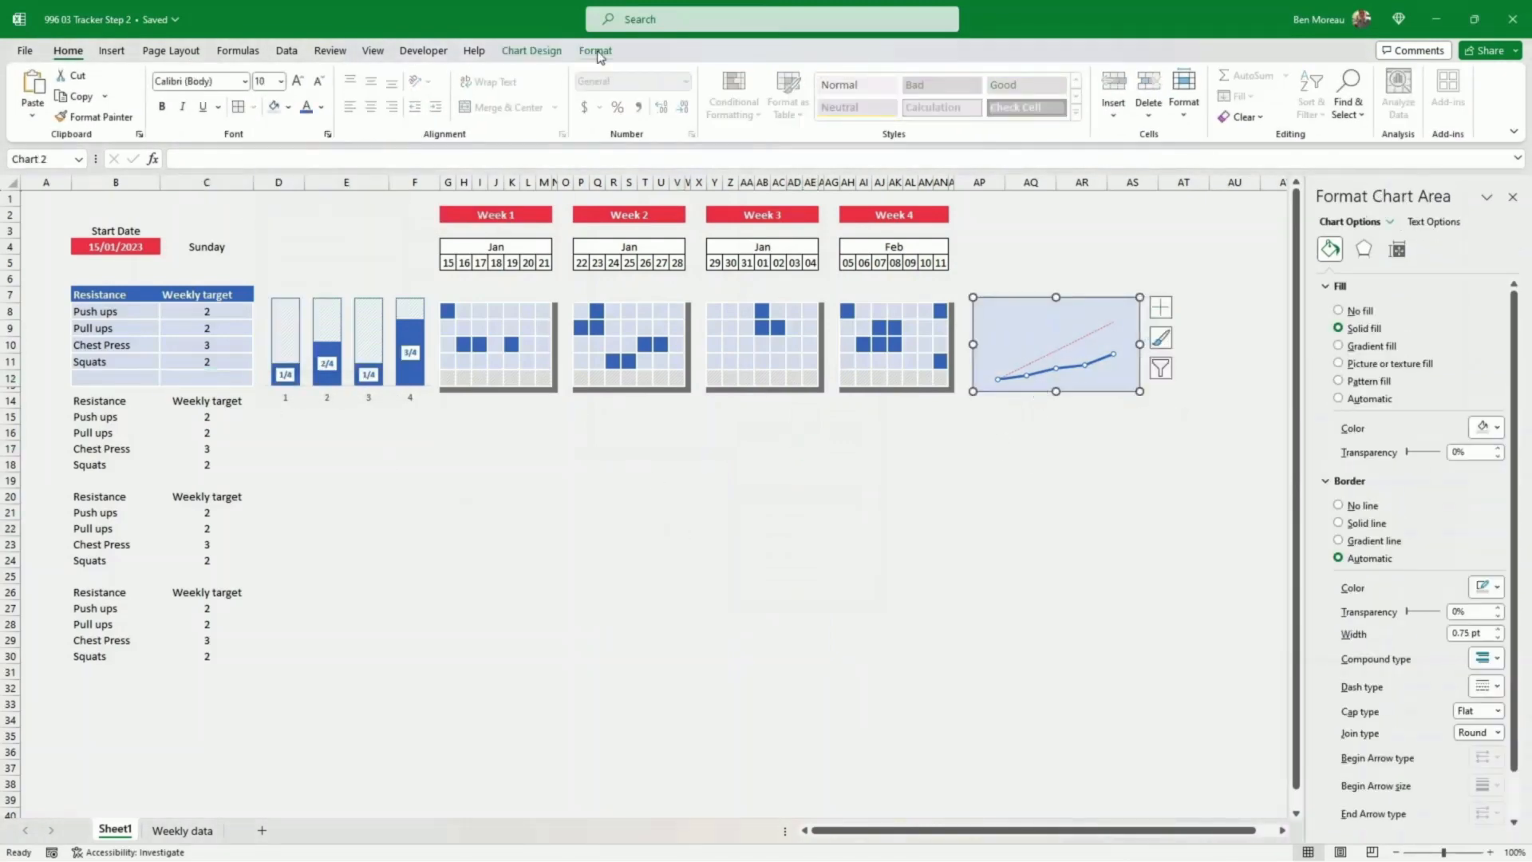
# Step: Give the progression line chart a blue theme outline and narrow the chart slightly
pyautogui.click(595, 51)
pyautogui.click(707, 96)
pyautogui.click(661, 162)
pyautogui.click(834, 456)
pyautogui.click(1126, 378)
pyautogui.moveTo(1140, 344); pyautogui.dragTo(1126, 344)
pyautogui.click(892, 471)
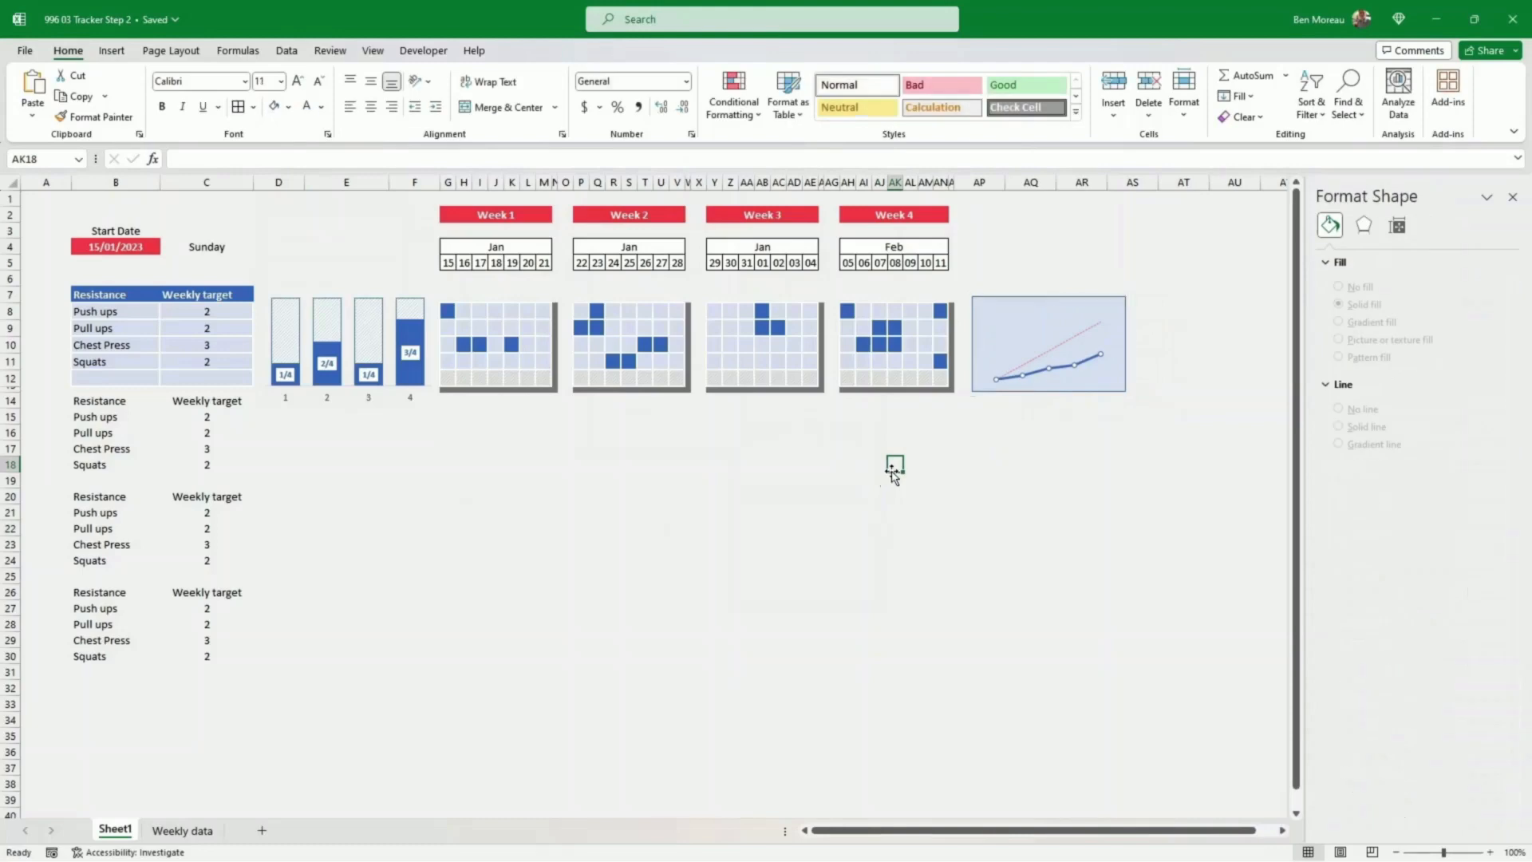
# Step: Add the heading "4 week target" in a widened cell AQ2, with the recent red fill and bold white text
pyautogui.click(911, 215)
pyautogui.moveTo(910, 223); pyautogui.dragTo(1127, 182)
pyautogui.press('Escape')
pyautogui.click(1020, 216)
pyautogui.write('4 week target')
pyautogui.hotkey('ctrl', 'Return')
pyautogui.click(288, 107)
pyautogui.click(274, 304)
pyautogui.click(307, 107)
pyautogui.hotkey('ctrl', 'b')
# Step: Centre the "4 week target" heading text, then narrow the progression line chart and move it beneath the heading
pyautogui.click(1167, 385)
pyautogui.moveTo(1197, 344); pyautogui.dragTo(1112, 344)
pyautogui.click(1066, 215)
pyautogui.click(370, 106)
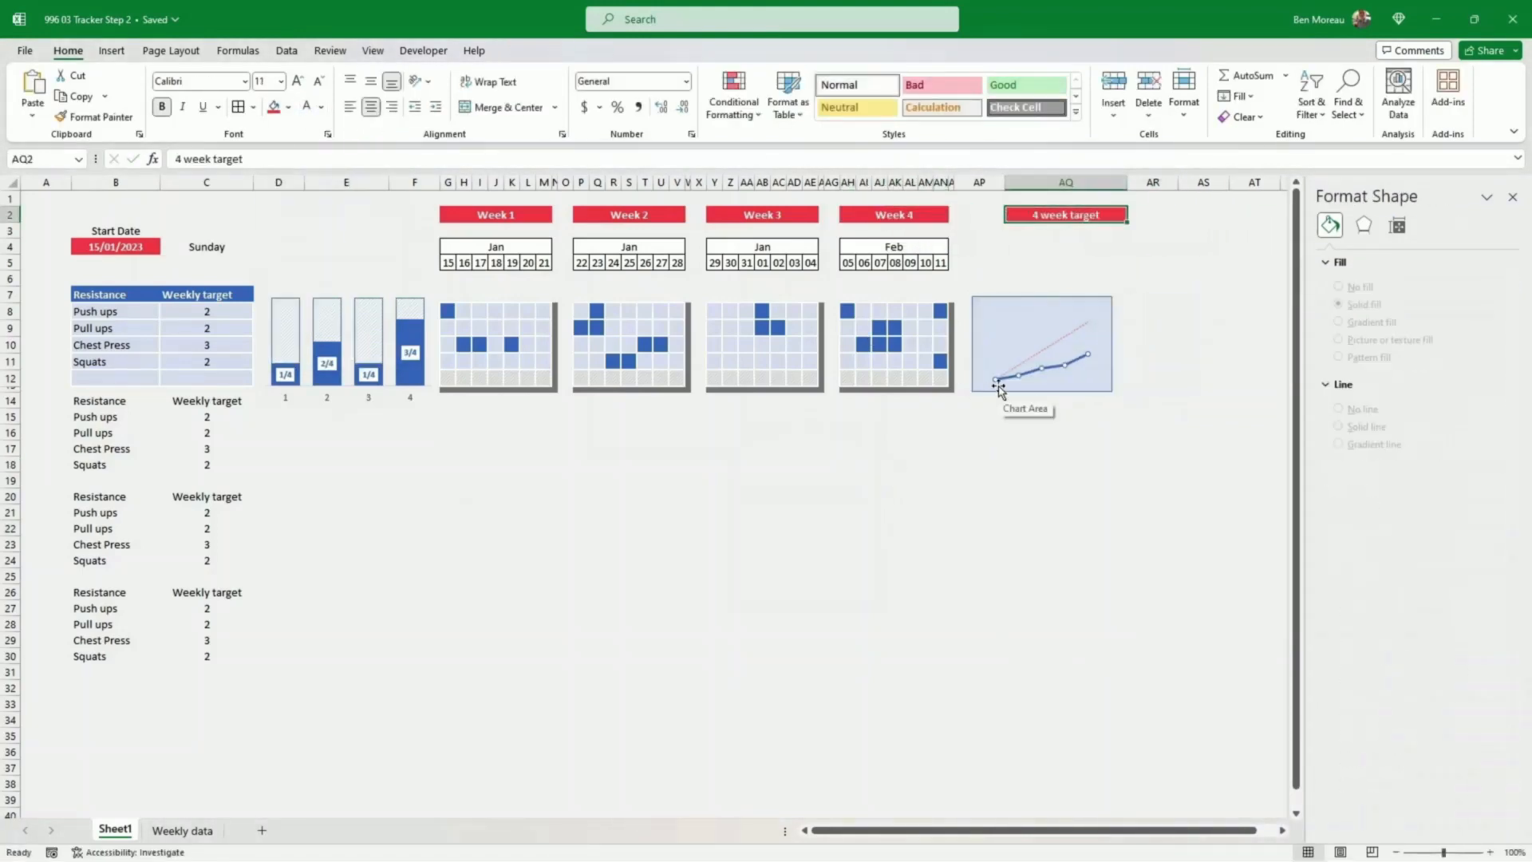
pyautogui.moveTo(1003, 388); pyautogui.dragTo(1031, 390)
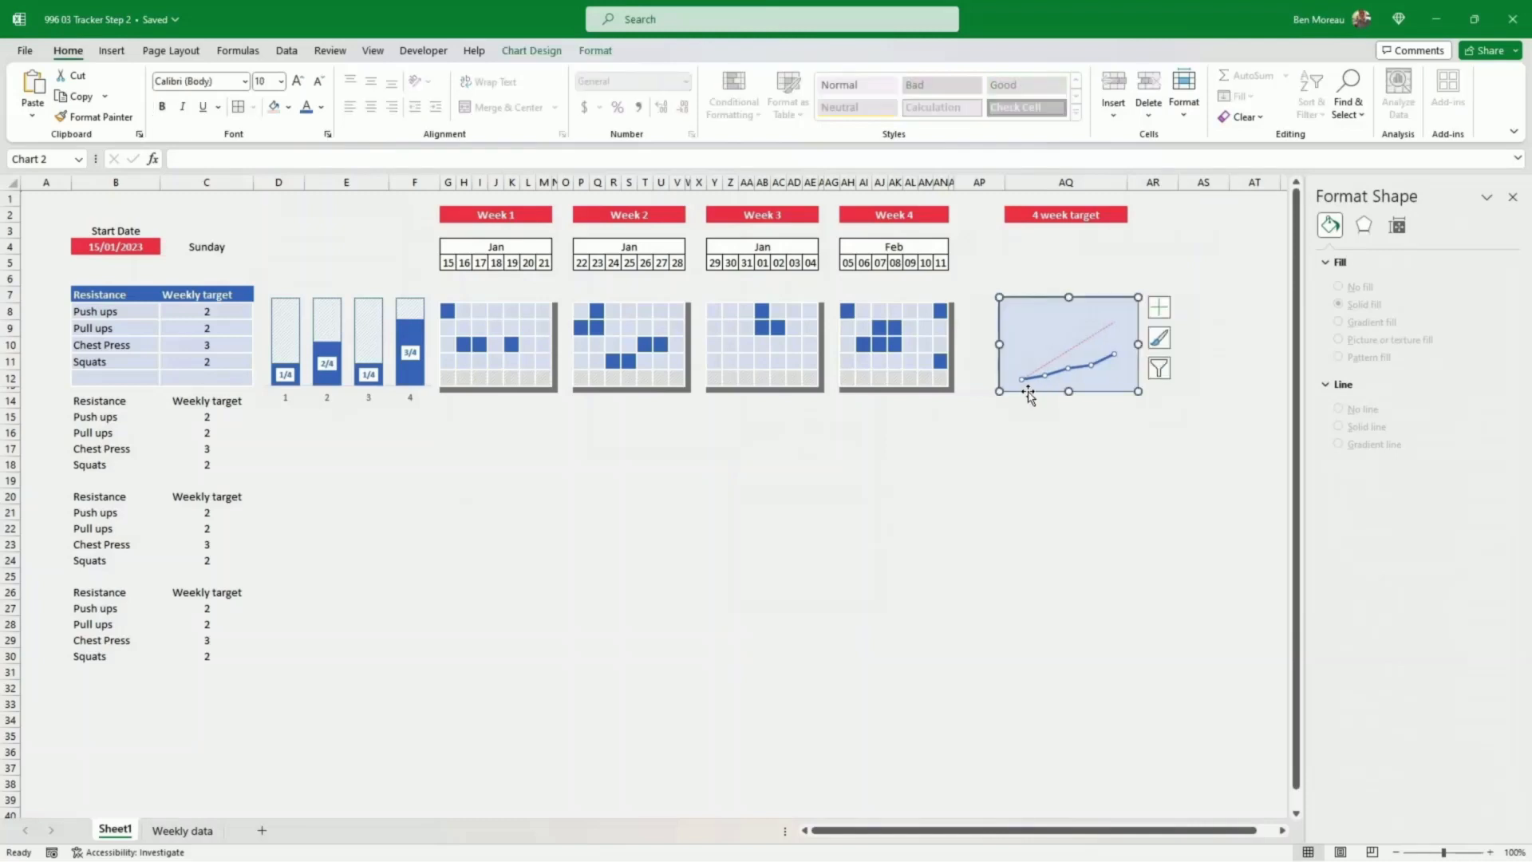
pyautogui.click(978, 475)
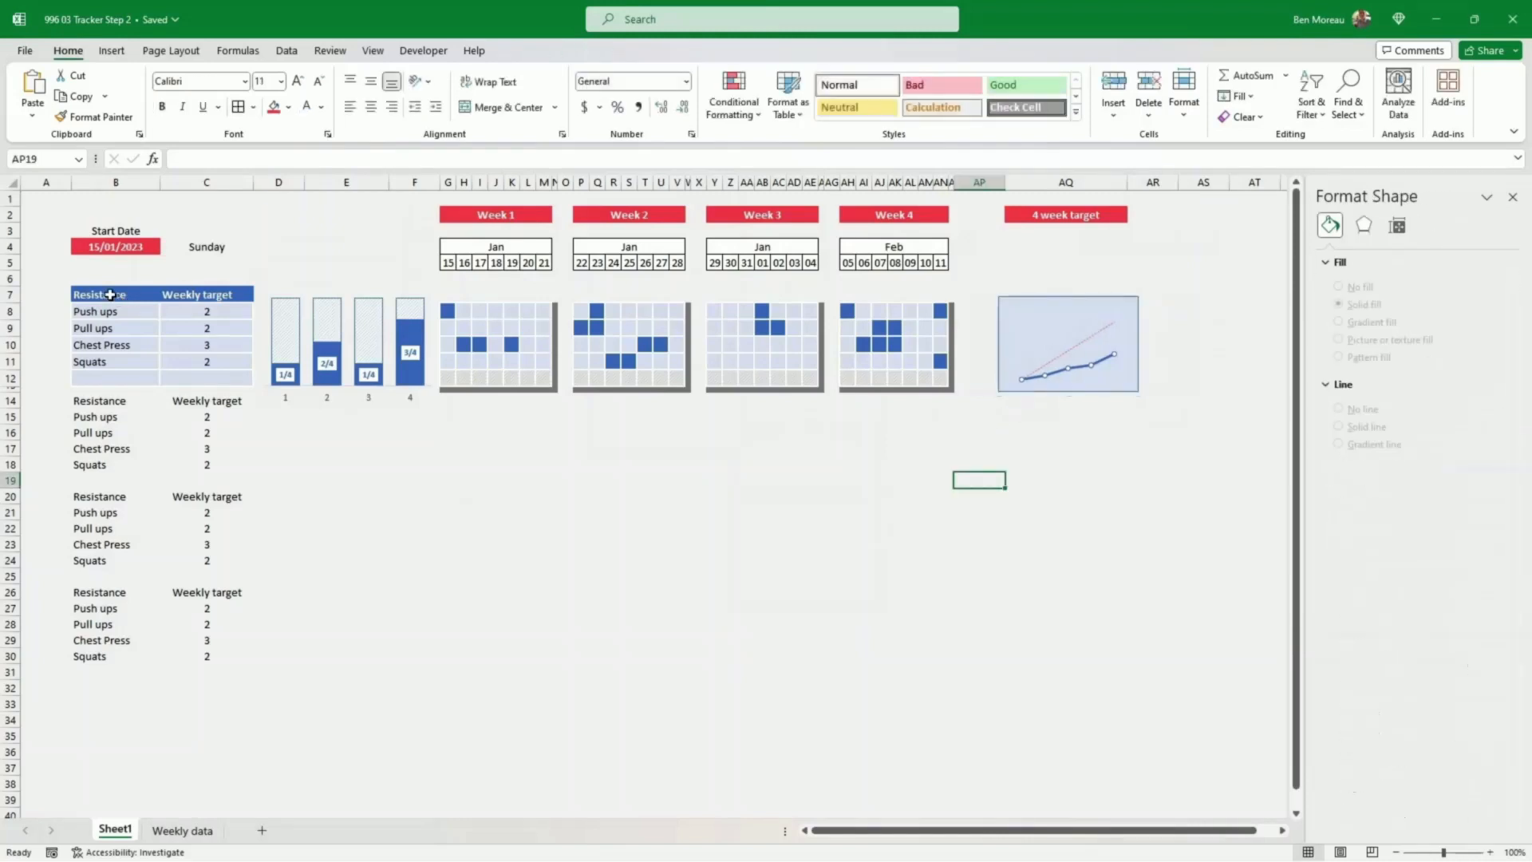
# Step: Fill the Resistance and Weekly target header cells B7:C7 with a darker shade of the theme blue
pyautogui.moveTo(110, 295); pyautogui.dragTo(207, 294)
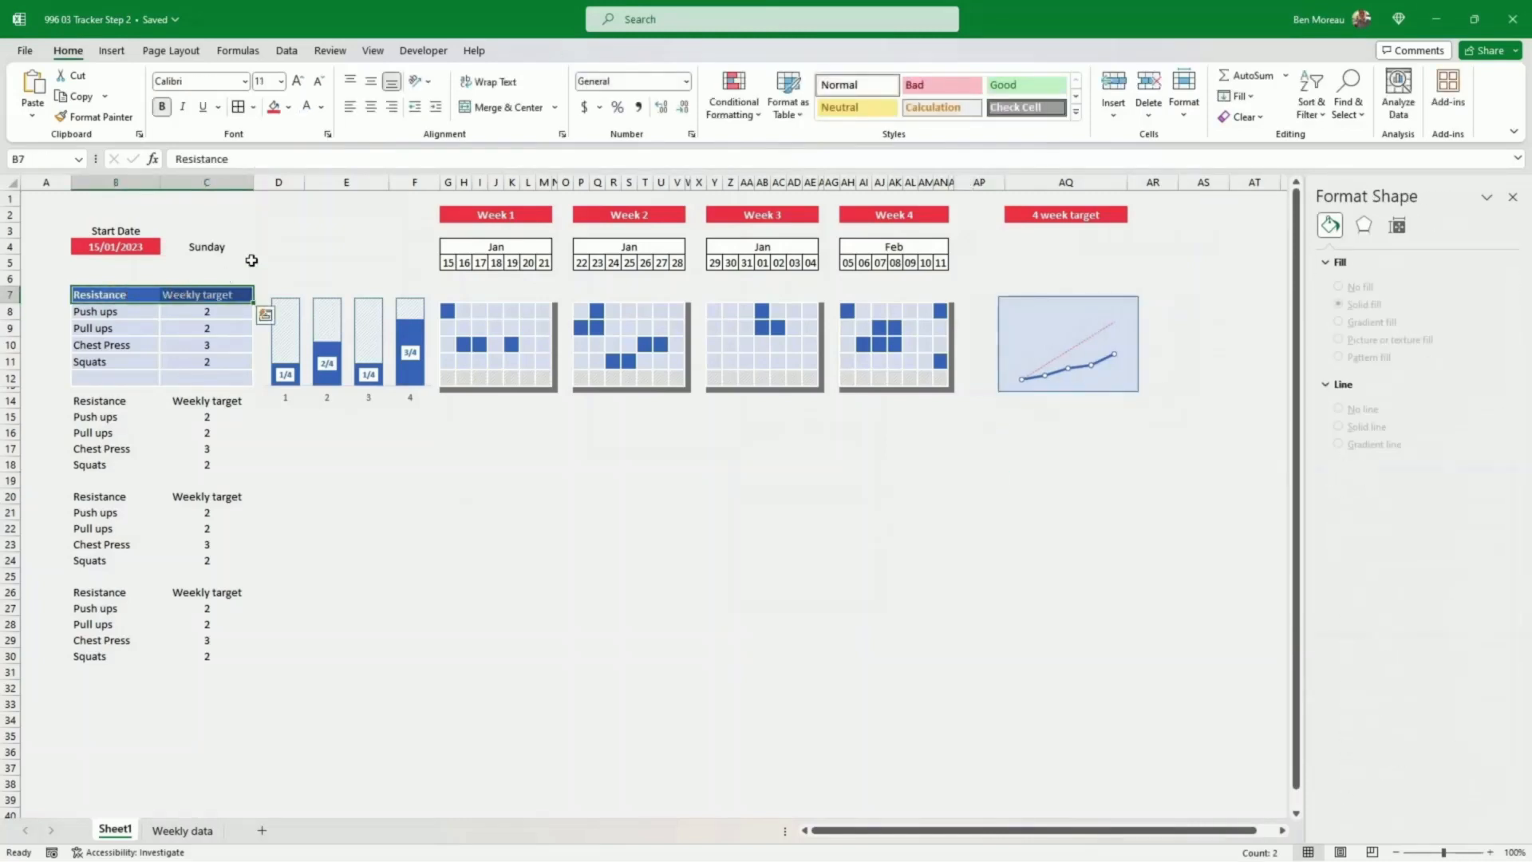
pyautogui.click(289, 107)
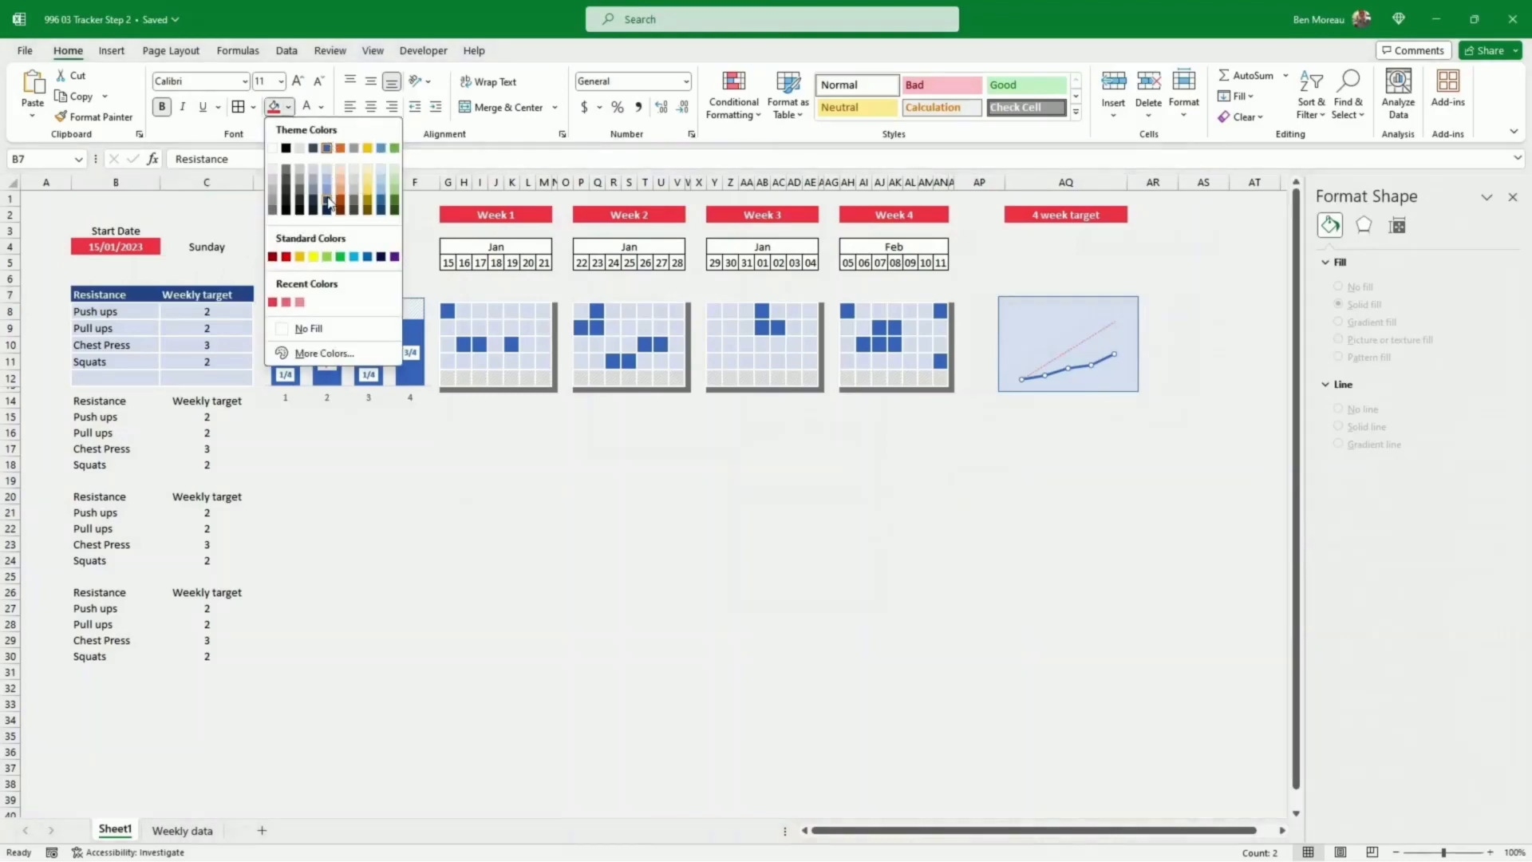
pyautogui.click(327, 170)
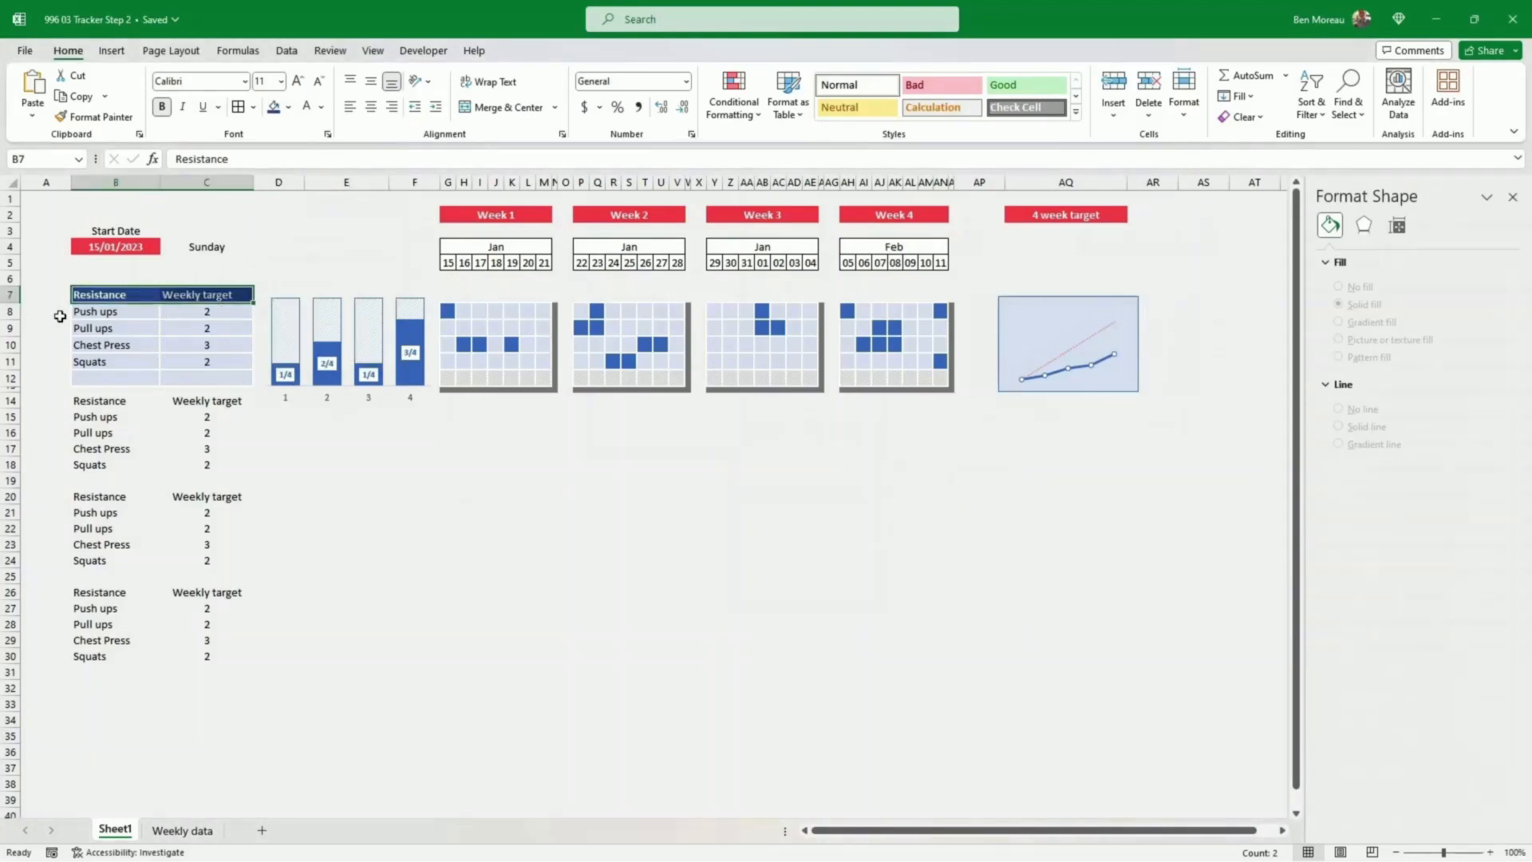
# Step: Make header row 7 taller and resize the column chart to fit beside the Resistance table
pyautogui.moveTo(13, 303); pyautogui.dragTo(12, 316)
pyautogui.click(1070, 295)
pyautogui.click(1066, 277)
pyautogui.click(390, 365)
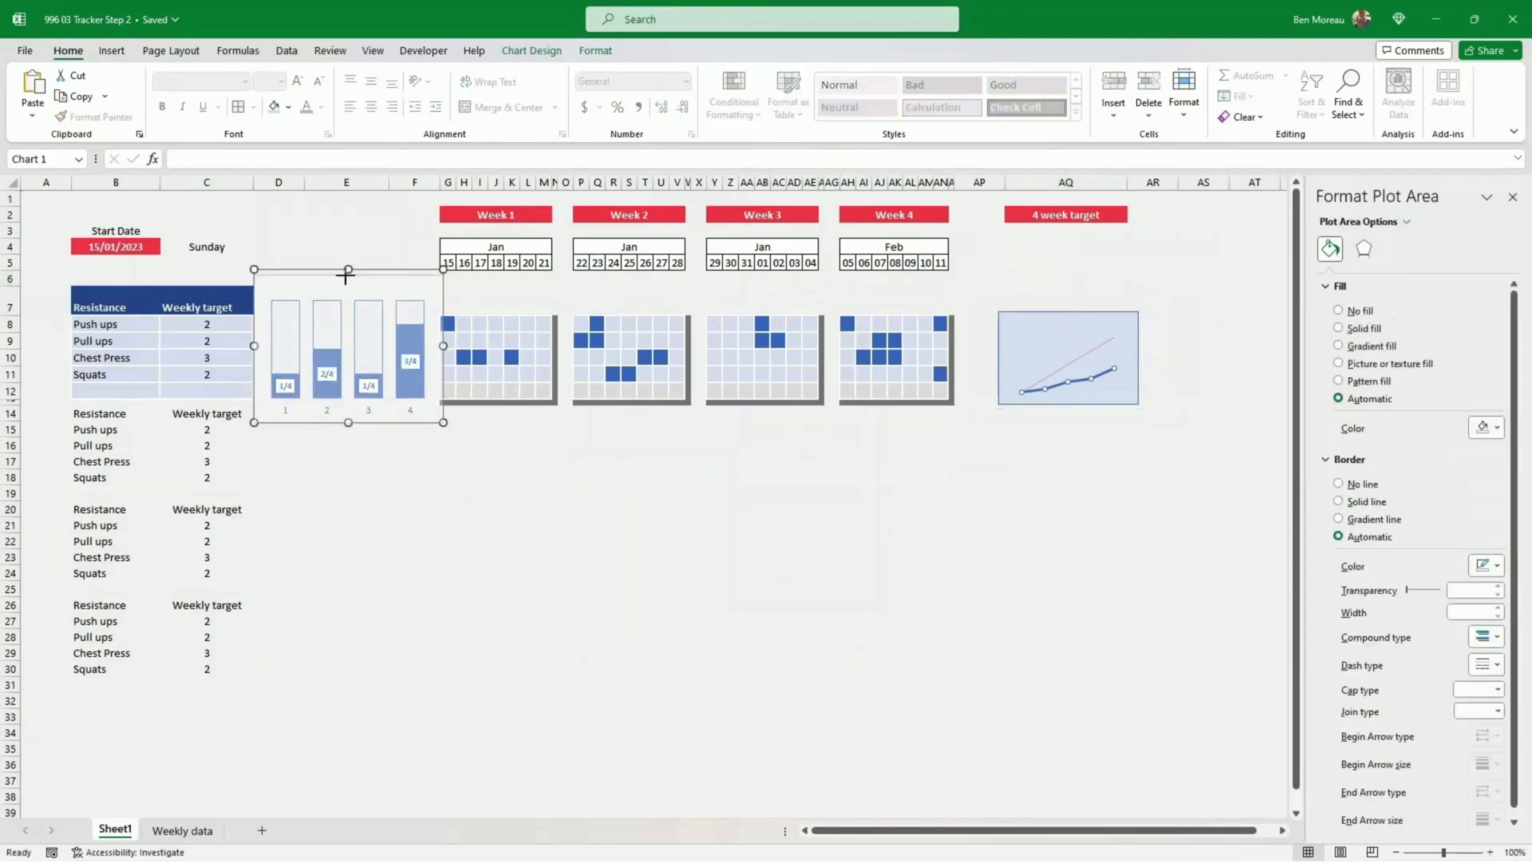
pyautogui.moveTo(350, 273); pyautogui.dragTo(349, 280)
pyautogui.moveTo(444, 421); pyautogui.dragTo(440, 415)
pyautogui.click(449, 447)
pyautogui.moveTo(133, 305); pyautogui.dragTo(206, 305)
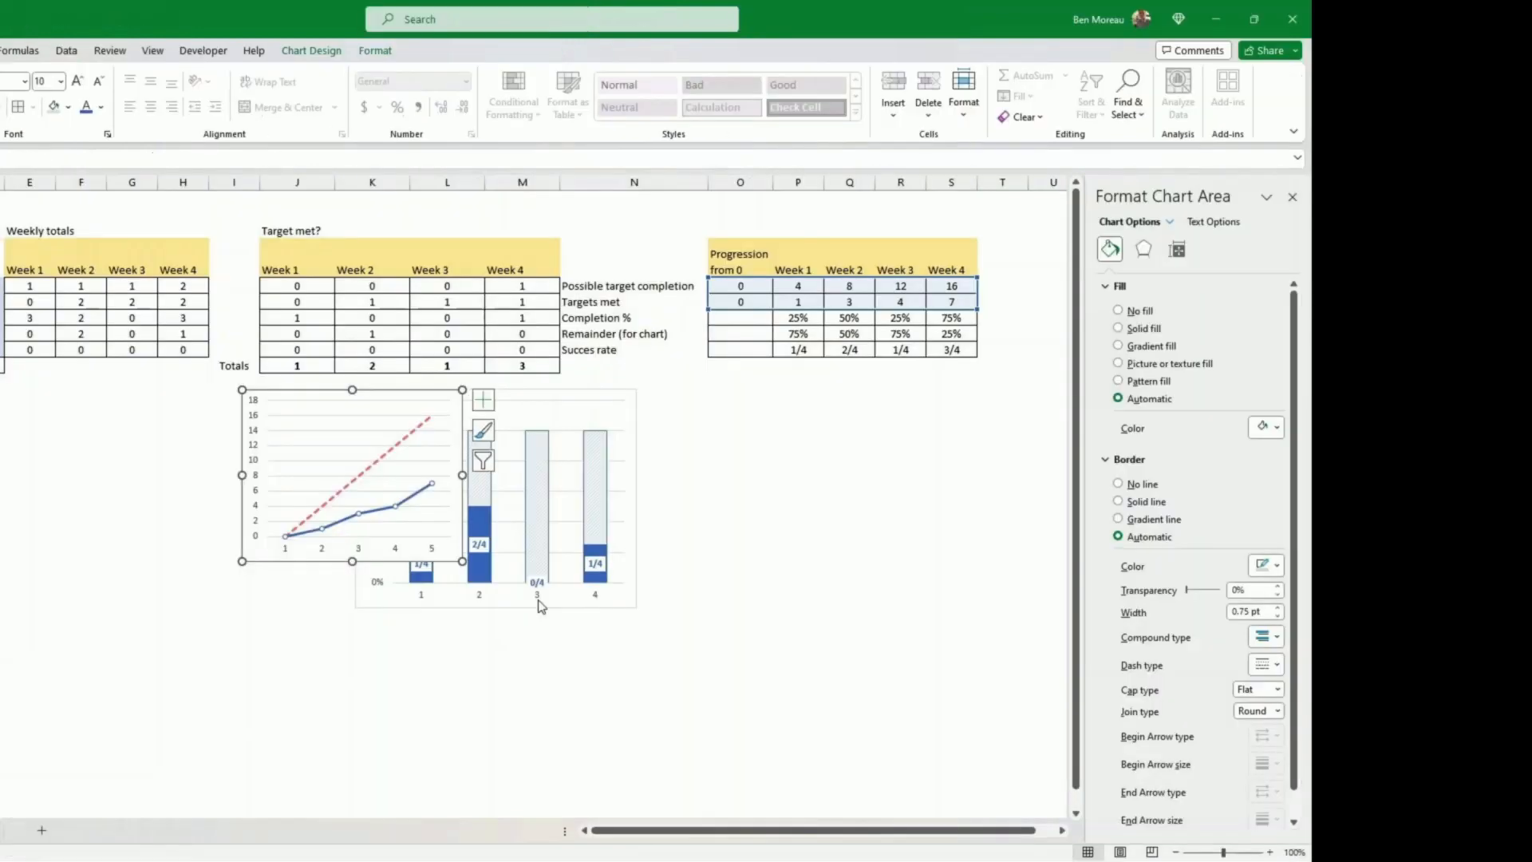
# Step: On the Weekly data sheet, enter =S6/S5 in cell T6 to divide Week 4's targets met by the possible completions
pyautogui.click(885, 468)
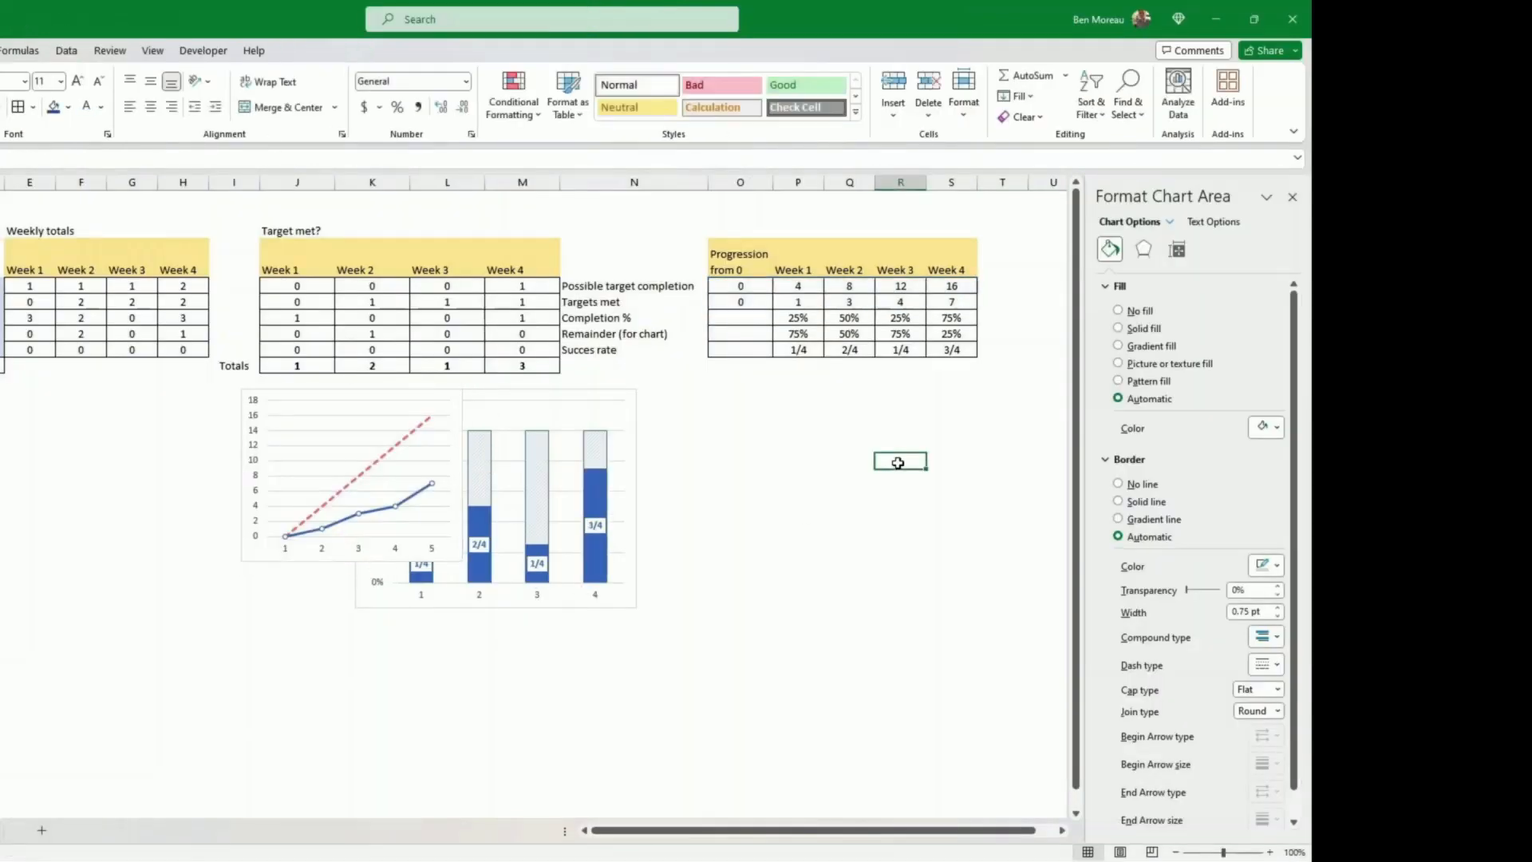
pyautogui.click(1005, 301)
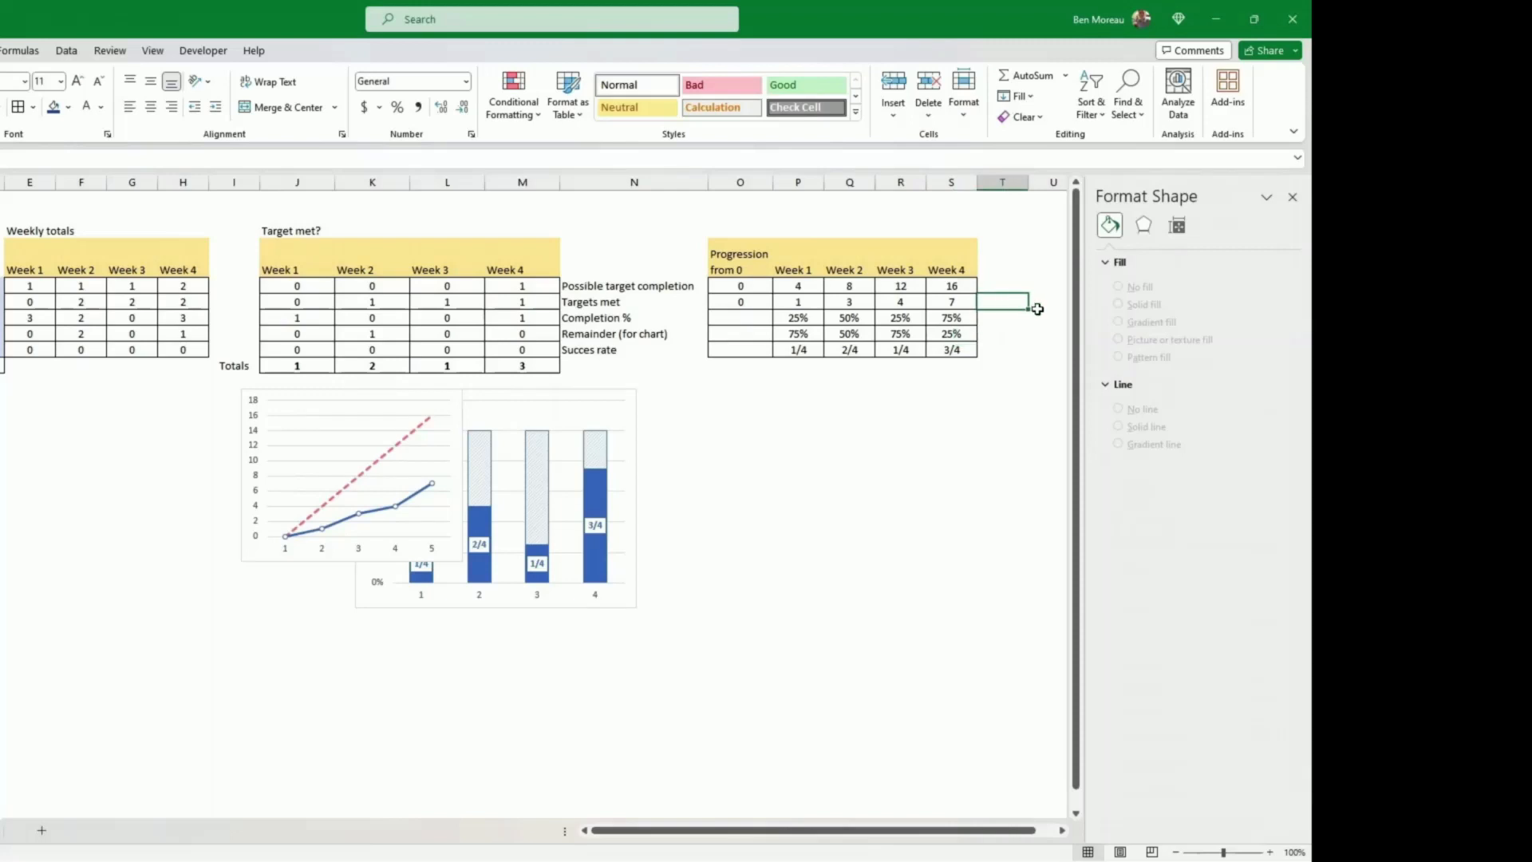
pyautogui.write('=')
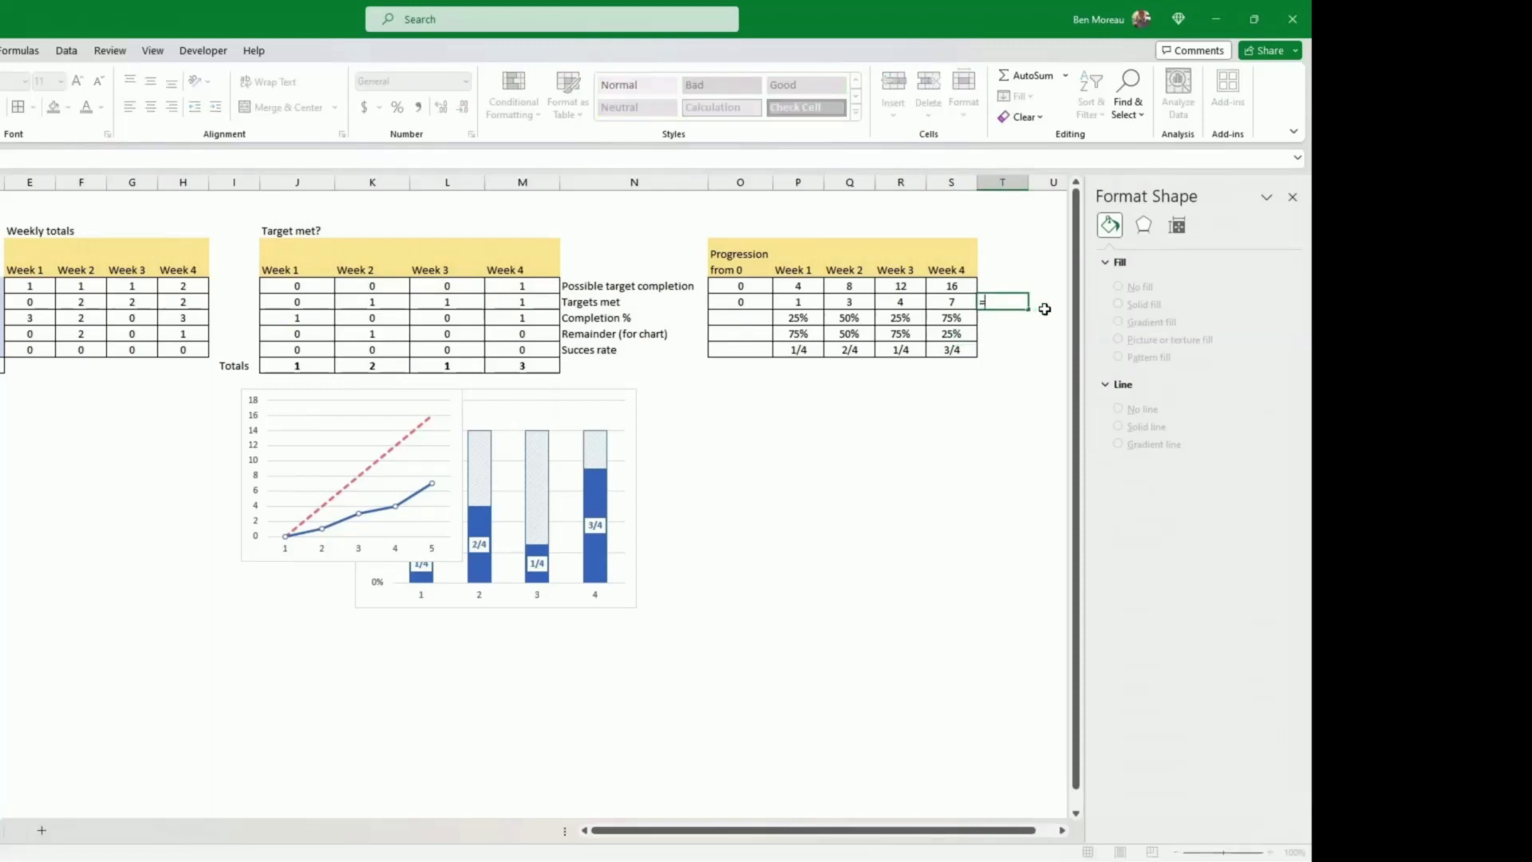
pyautogui.press('Left')
pyautogui.write('/')
pyautogui.press('Up')
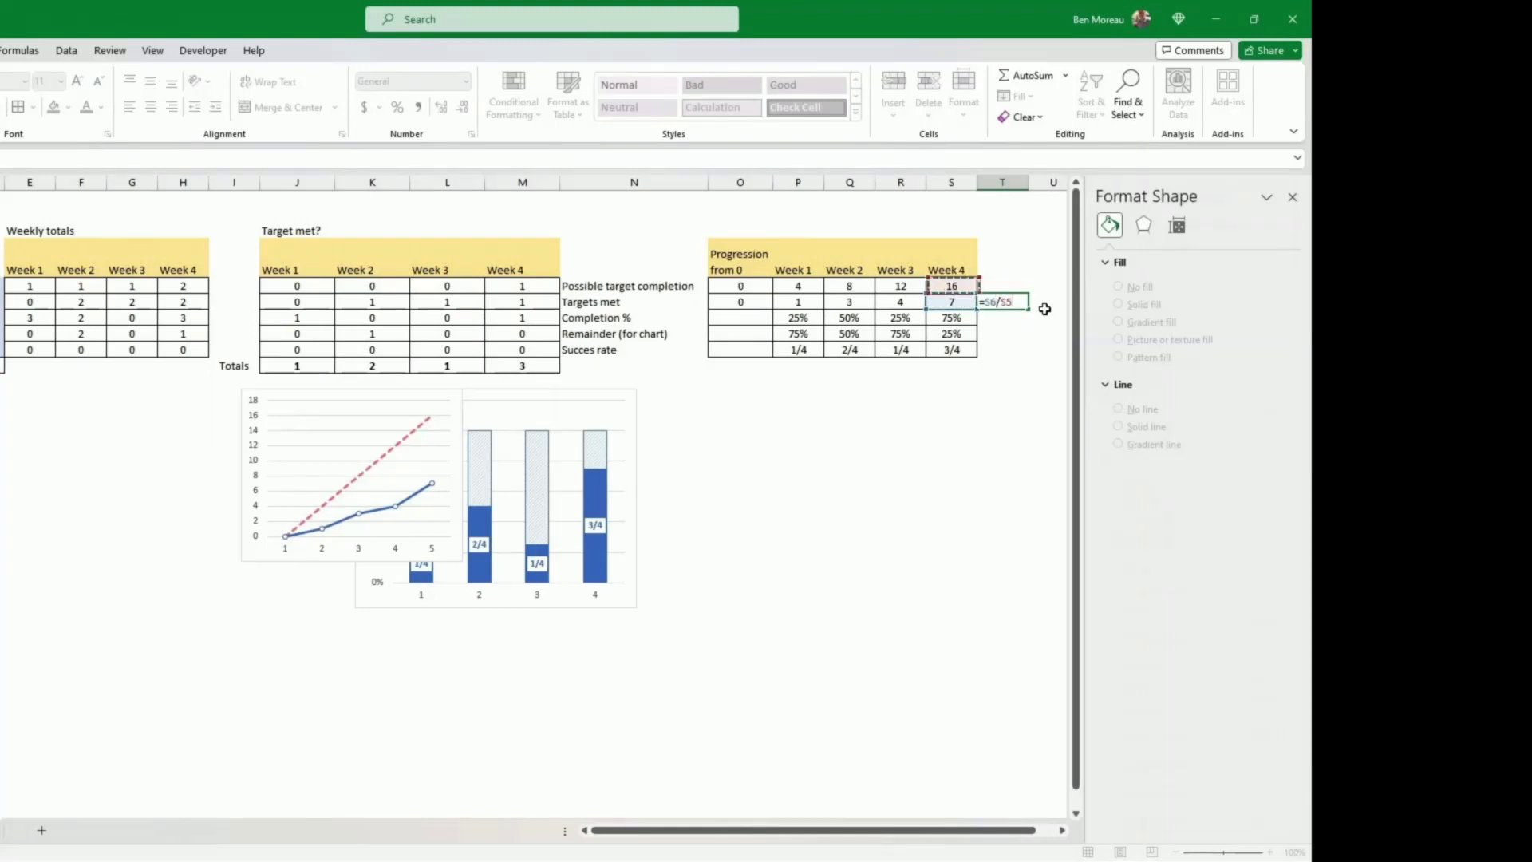
pyautogui.press('Return')
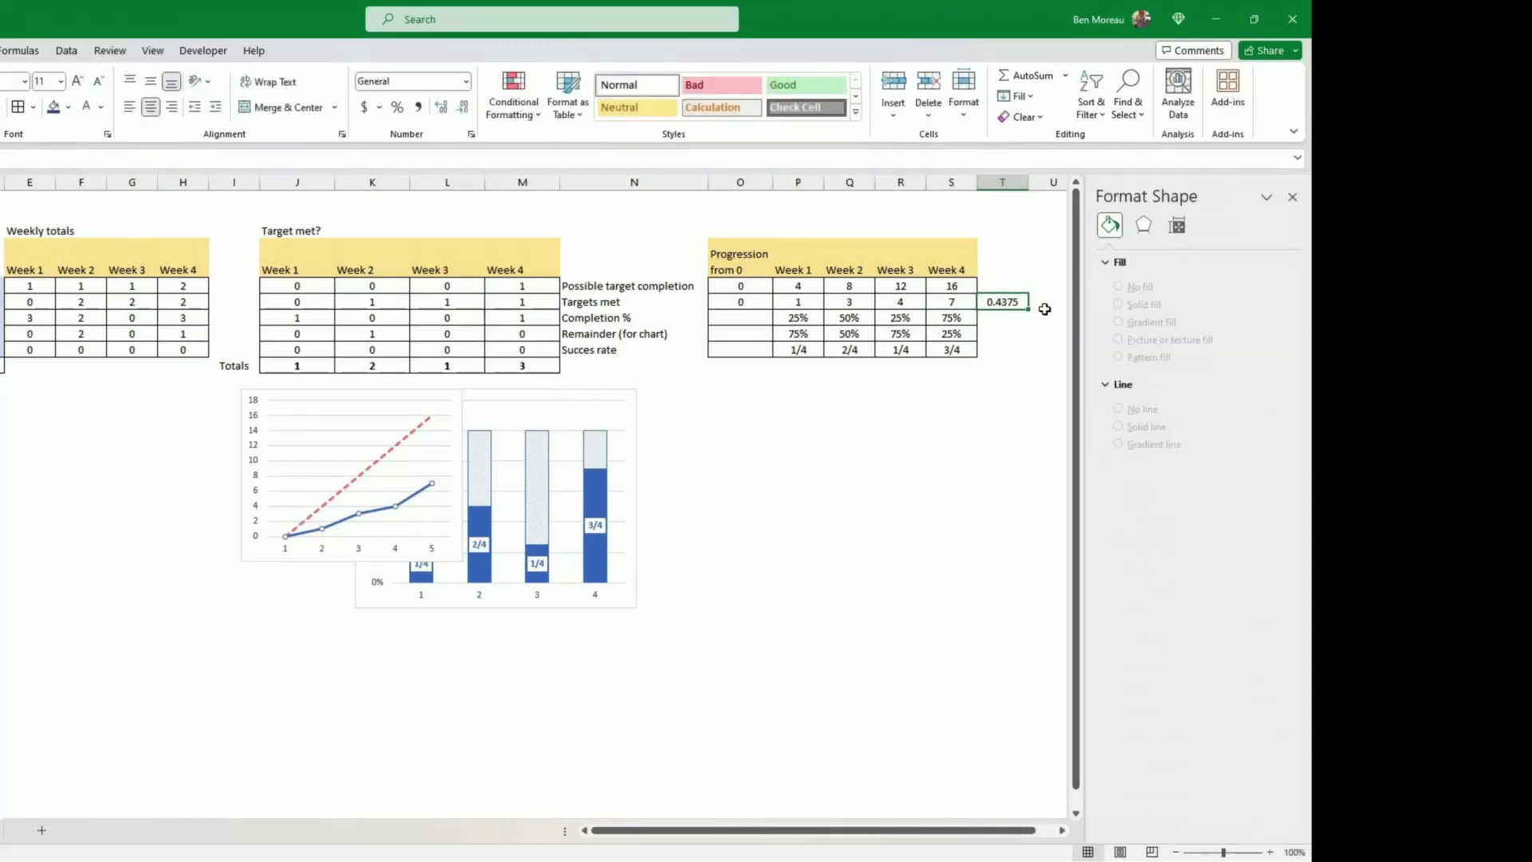
# Step: Enter =1-T6 in cell U6 for the remainder, then format T6:U6 as percentages
pyautogui.press('Right')
pyautogui.write('=')
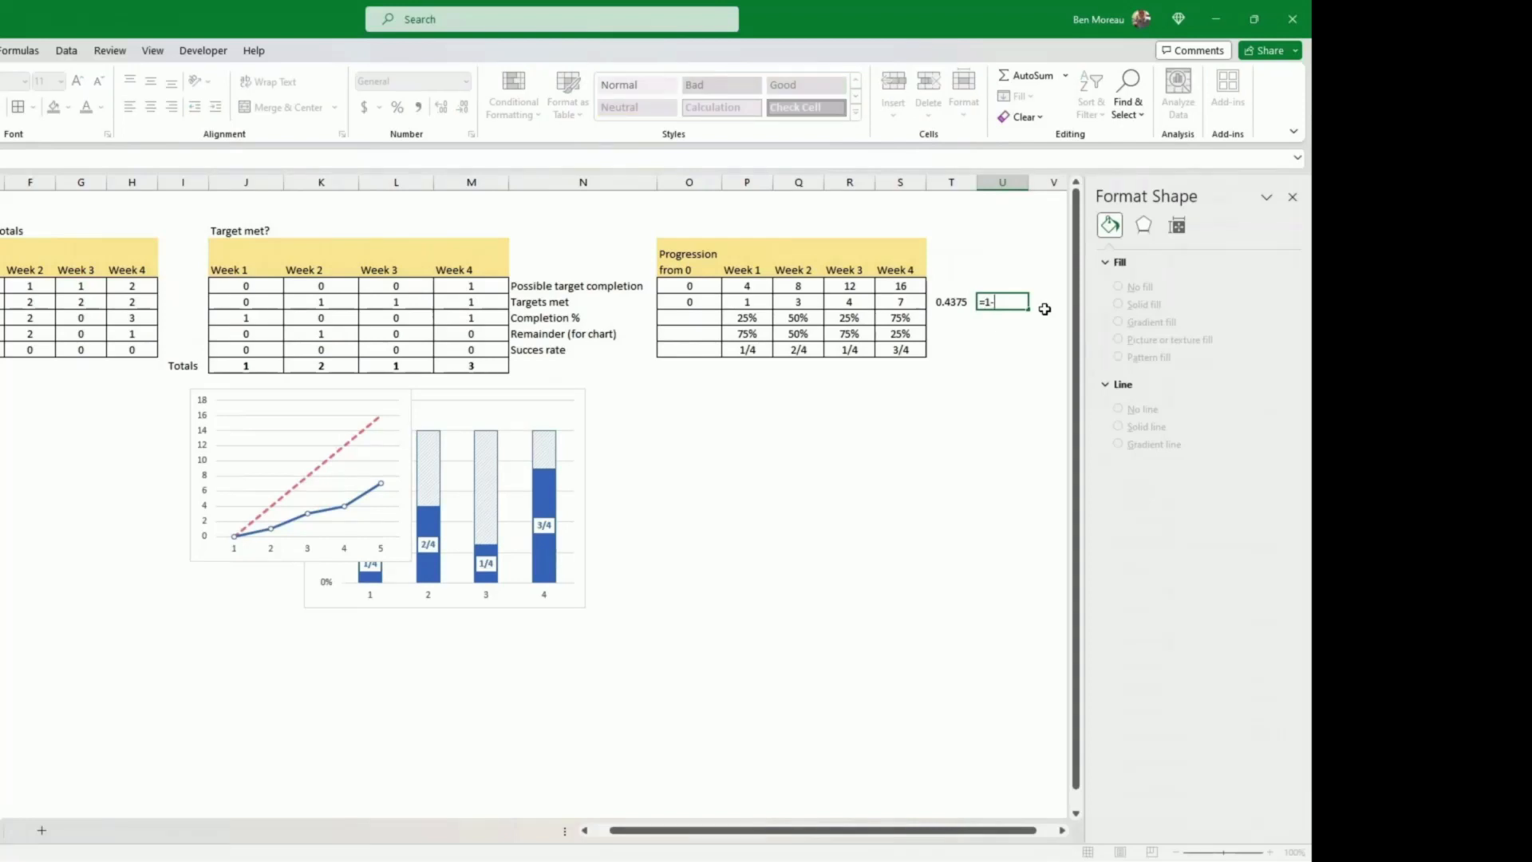
pyautogui.write('1-')
pyautogui.press('Left')
pyautogui.press('Return')
pyautogui.press('Up')
pyautogui.press('Left')
pyautogui.hotkey('shift', 'Right')
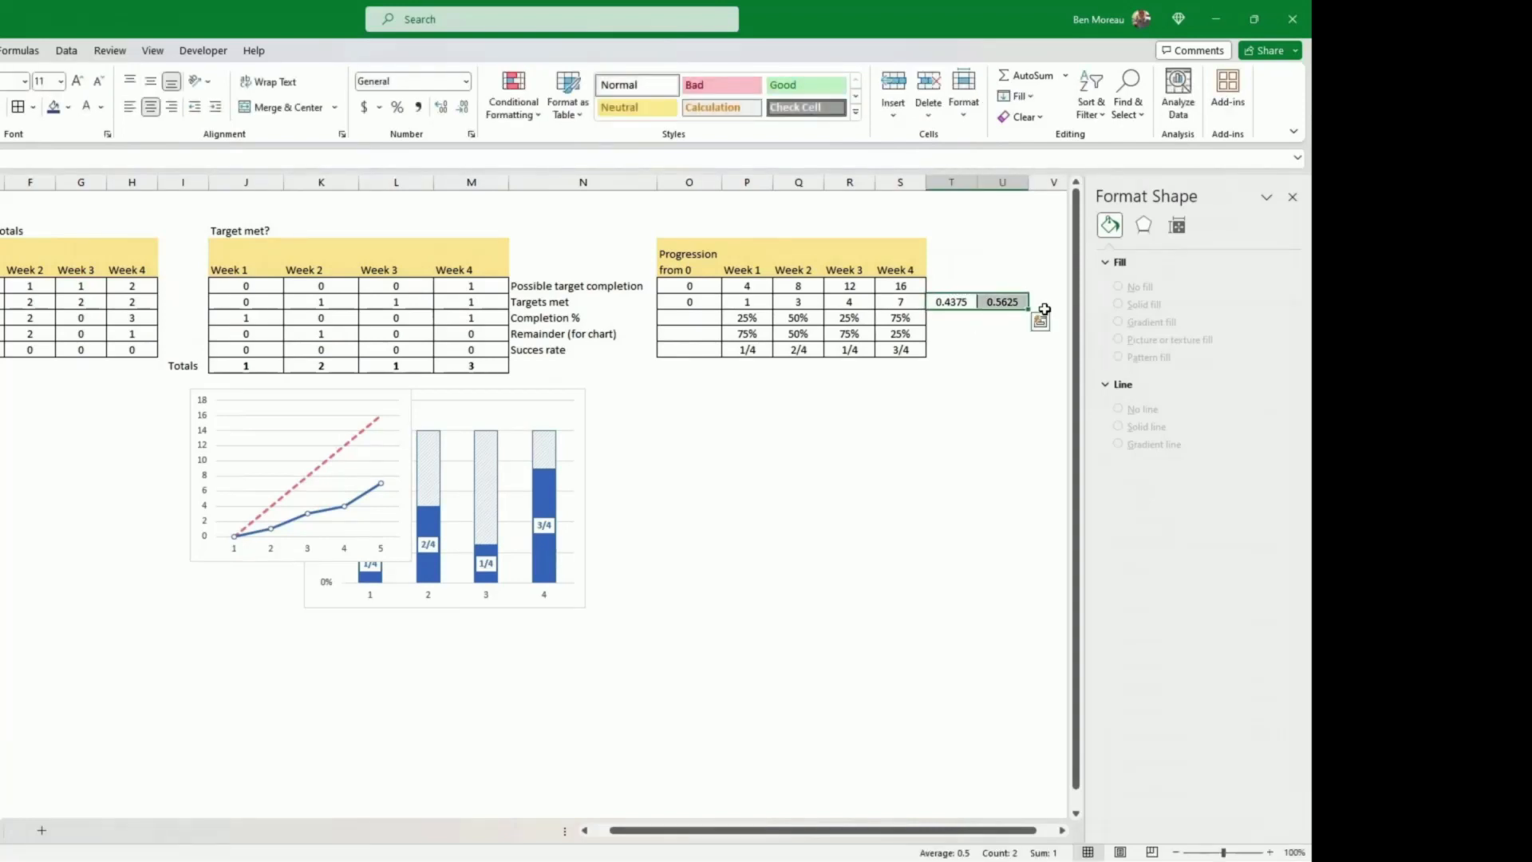
pyautogui.click(398, 107)
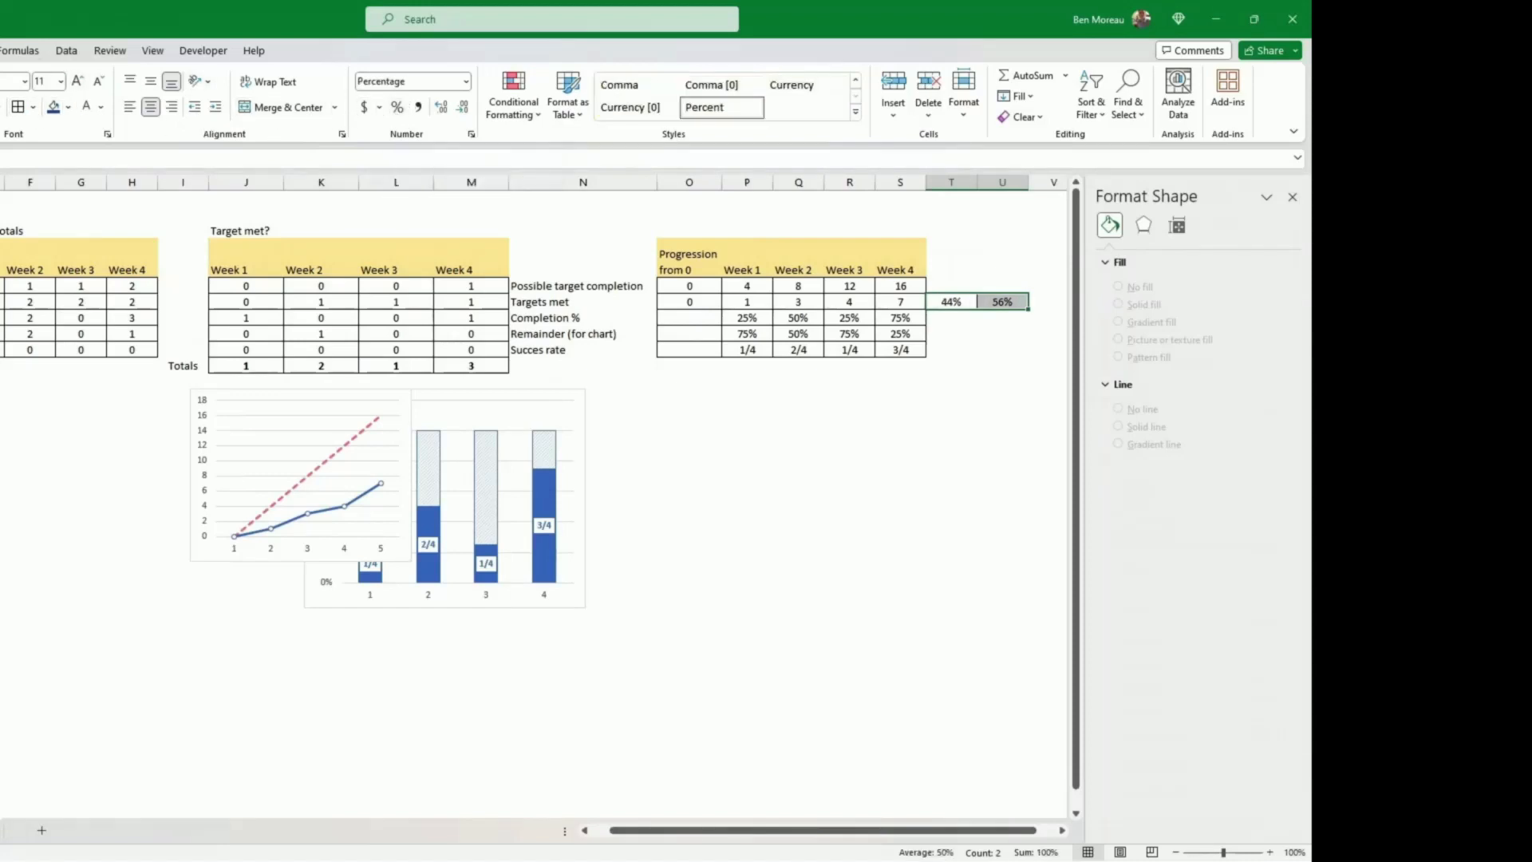
# Step: Insert a 2-D pie chart from the two percentages in T6:U6
pyautogui.click(0, 50)
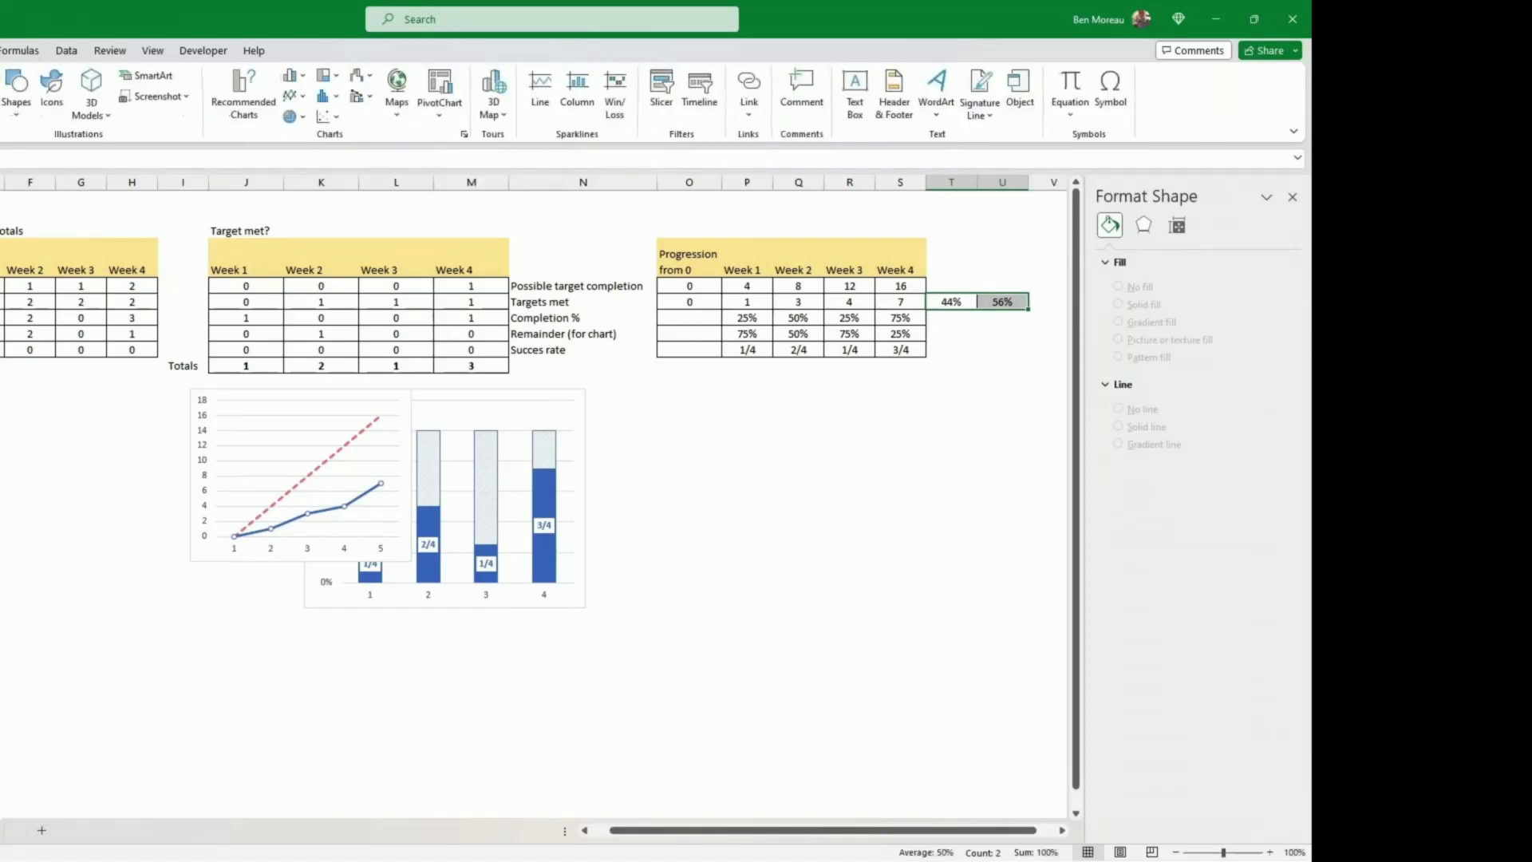
pyautogui.click(300, 118)
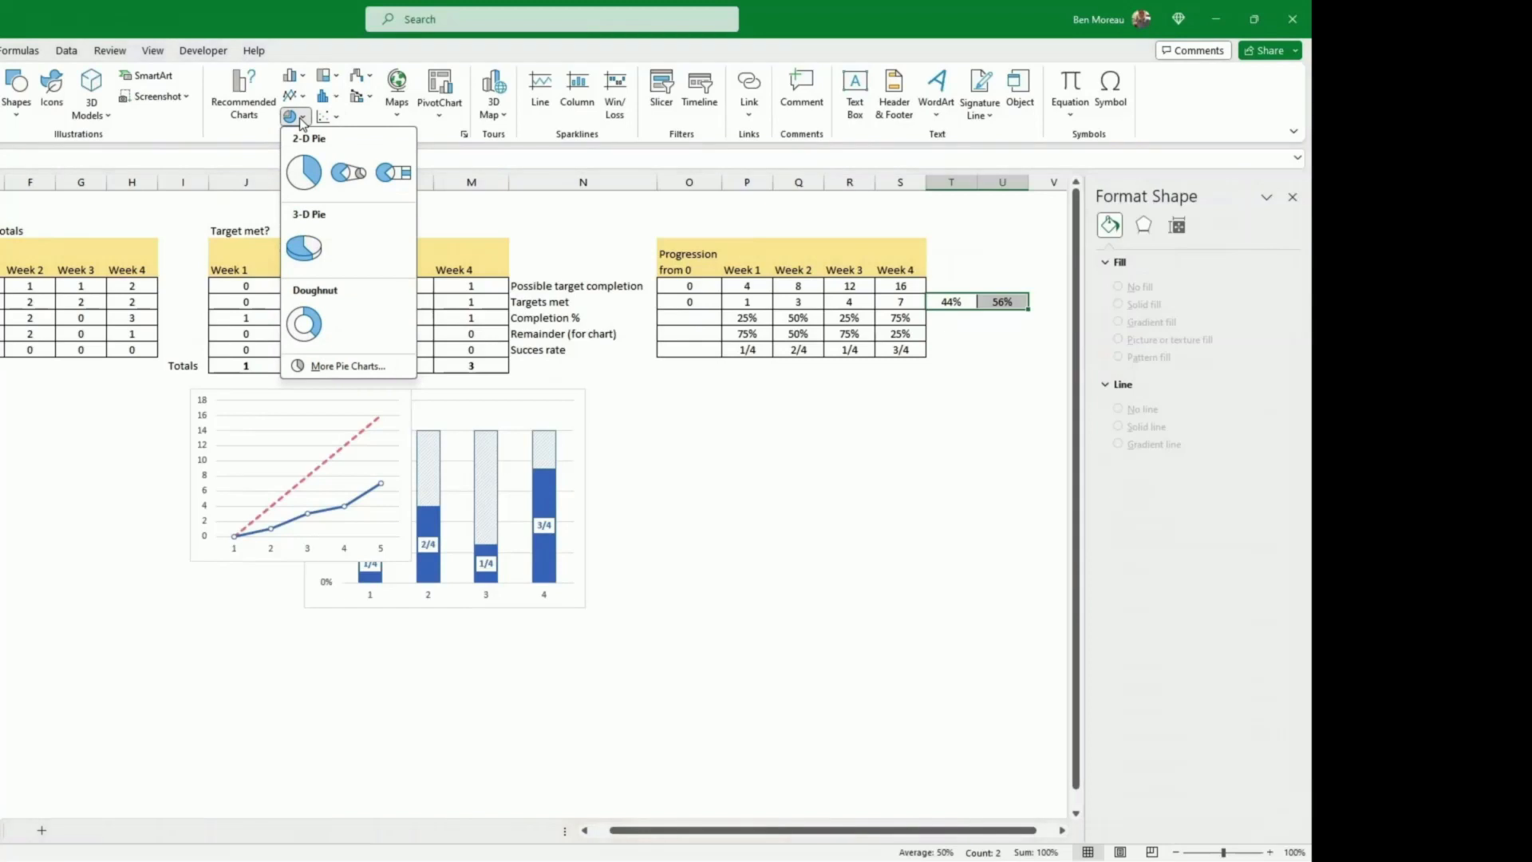
pyautogui.click(301, 174)
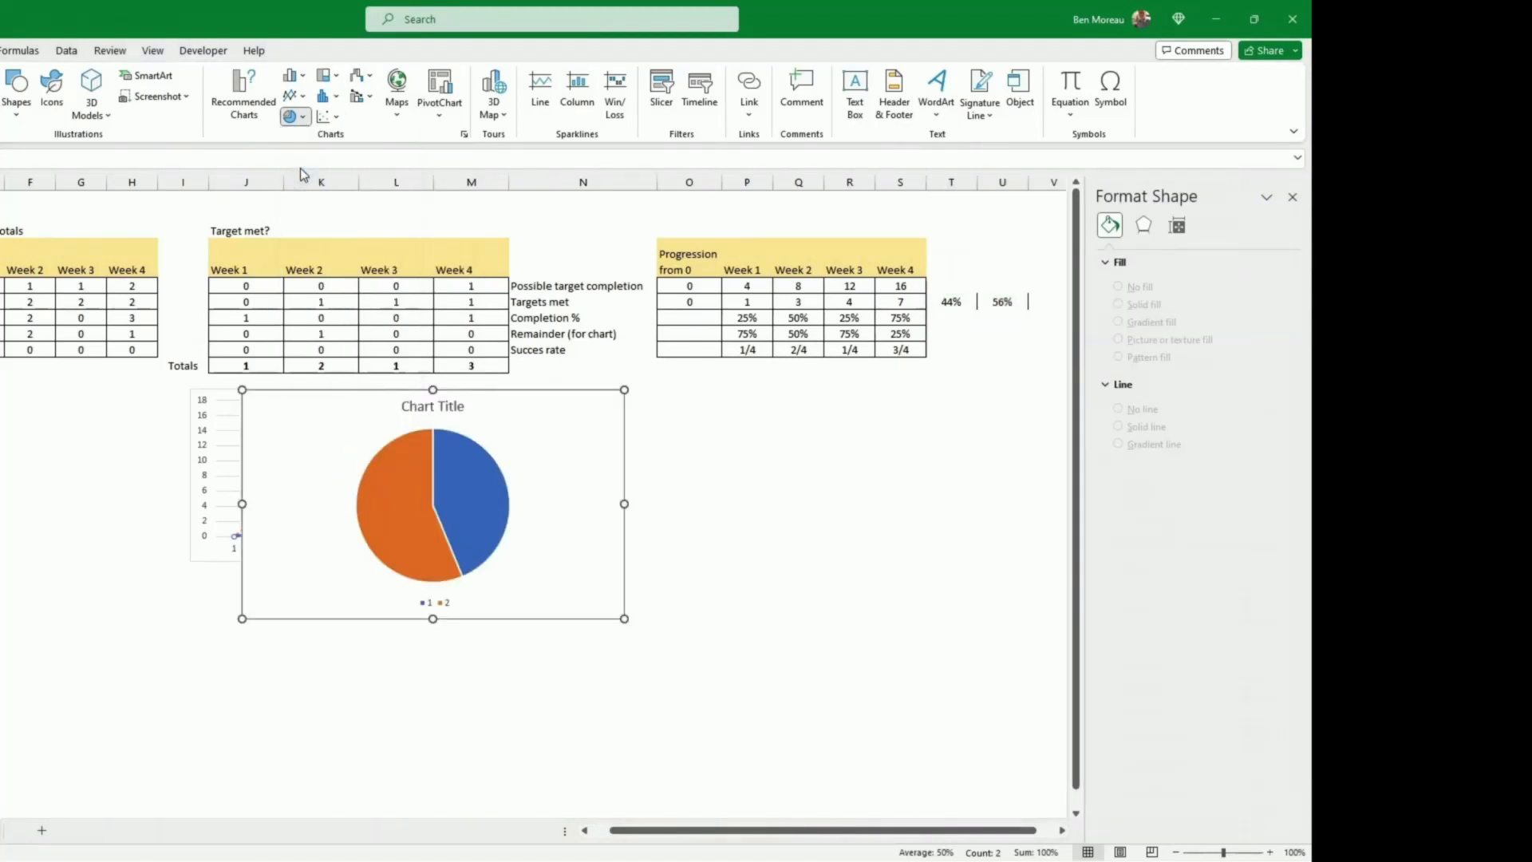
# Step: Give the pie chart's remainder slice a light pattern fill
pyautogui.click(472, 525)
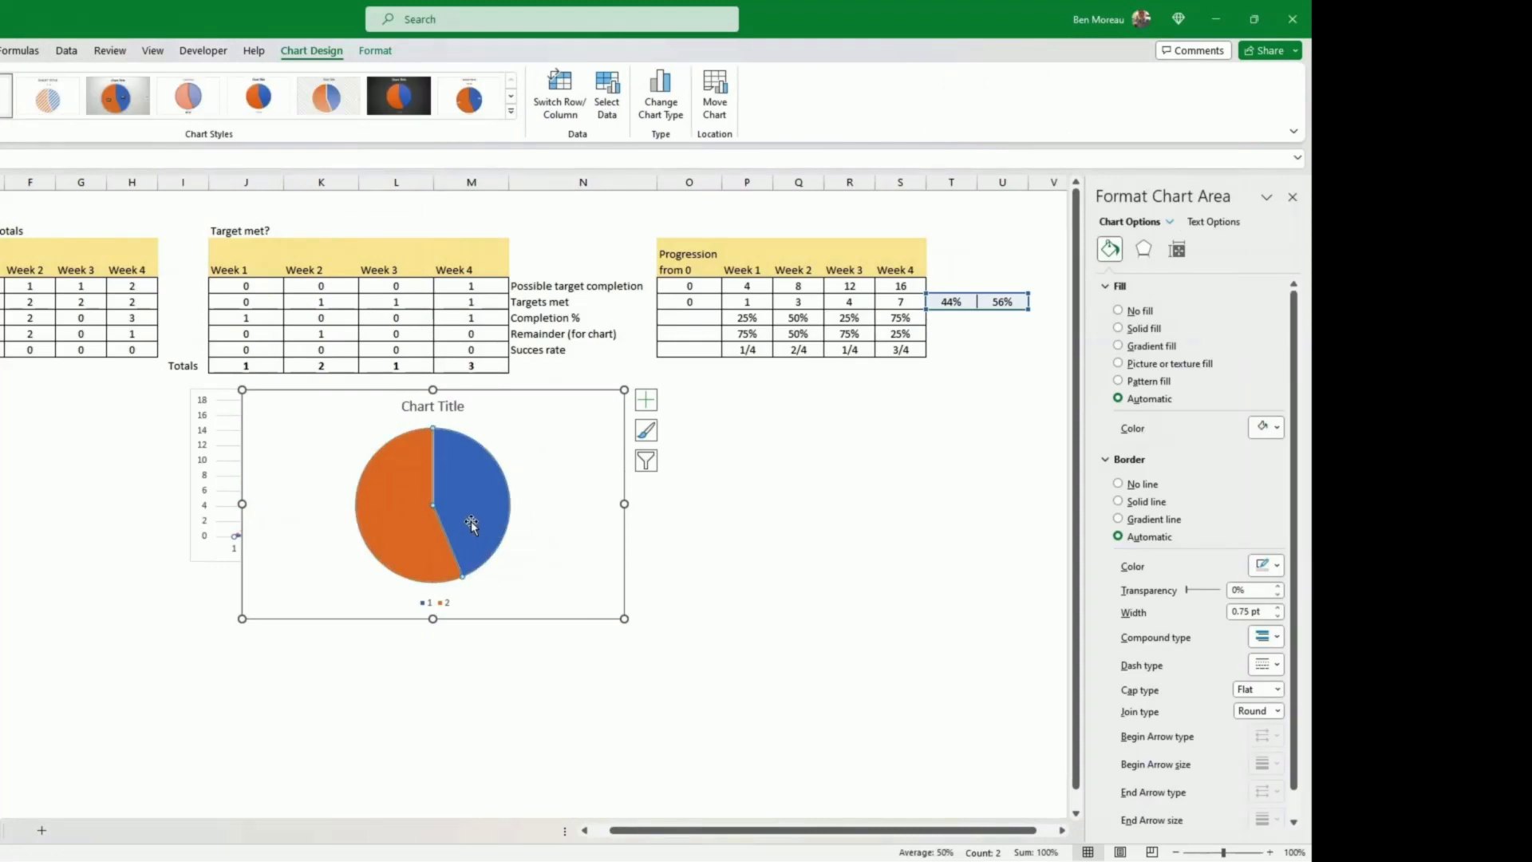
pyautogui.click(432, 539)
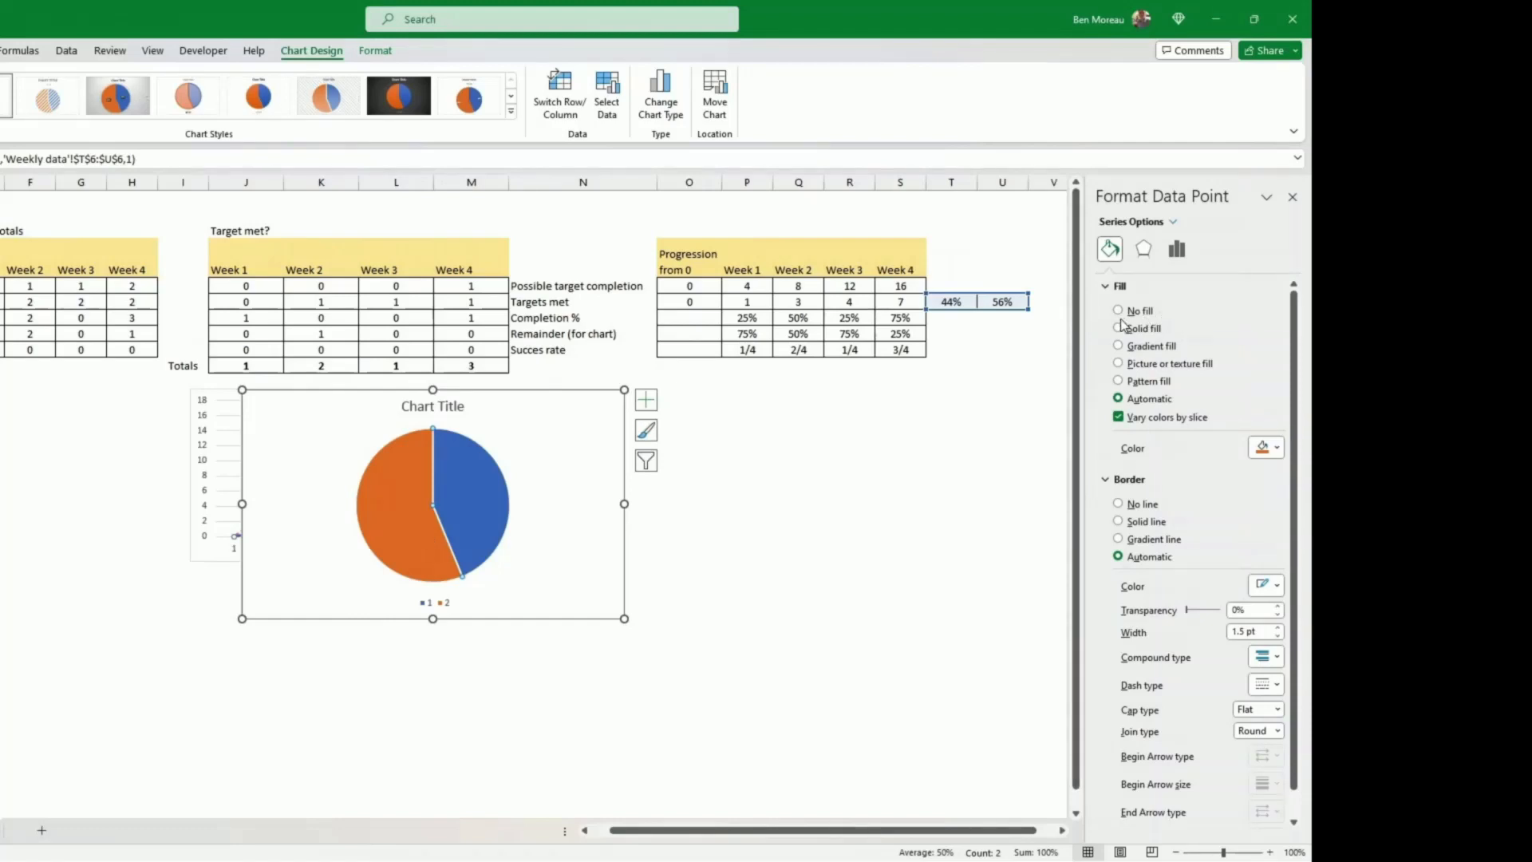
pyautogui.click(1118, 382)
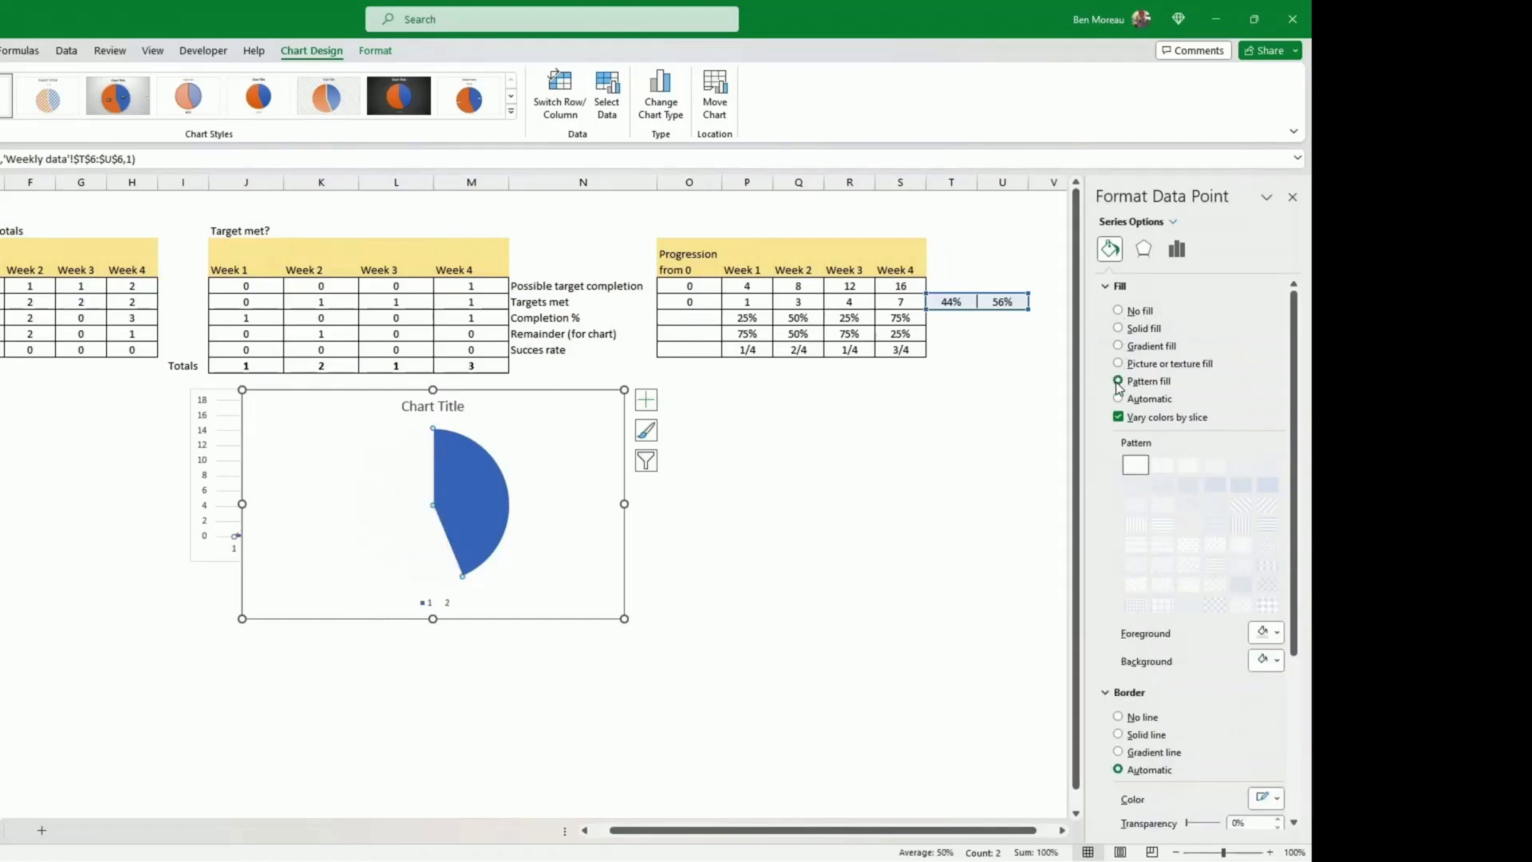
pyautogui.click(1215, 504)
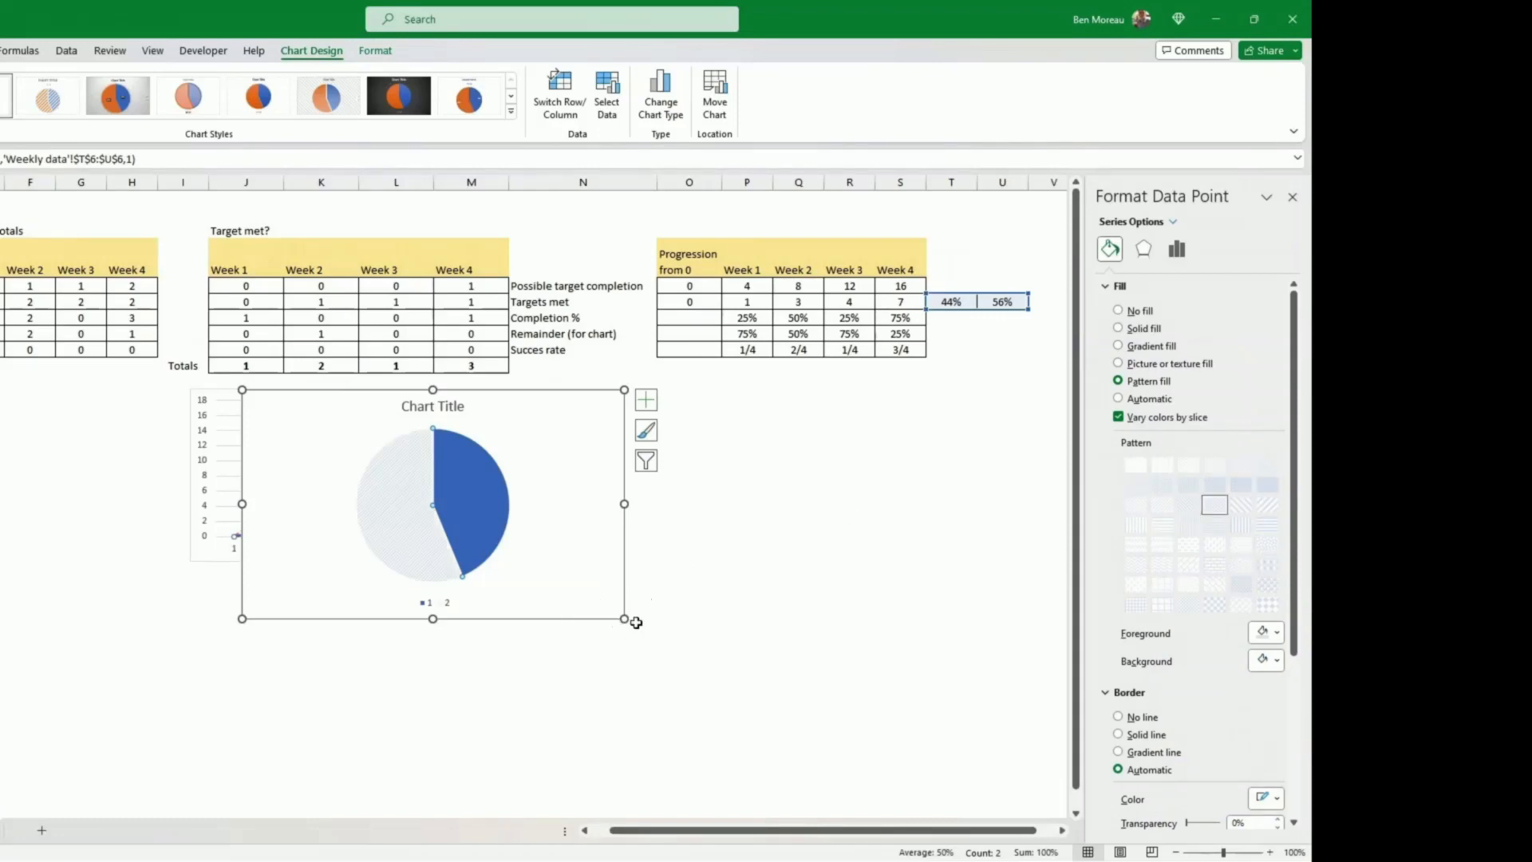
# Step: Delete the pie chart's legend and chart title
pyautogui.click(443, 605)
pyautogui.press('Delete')
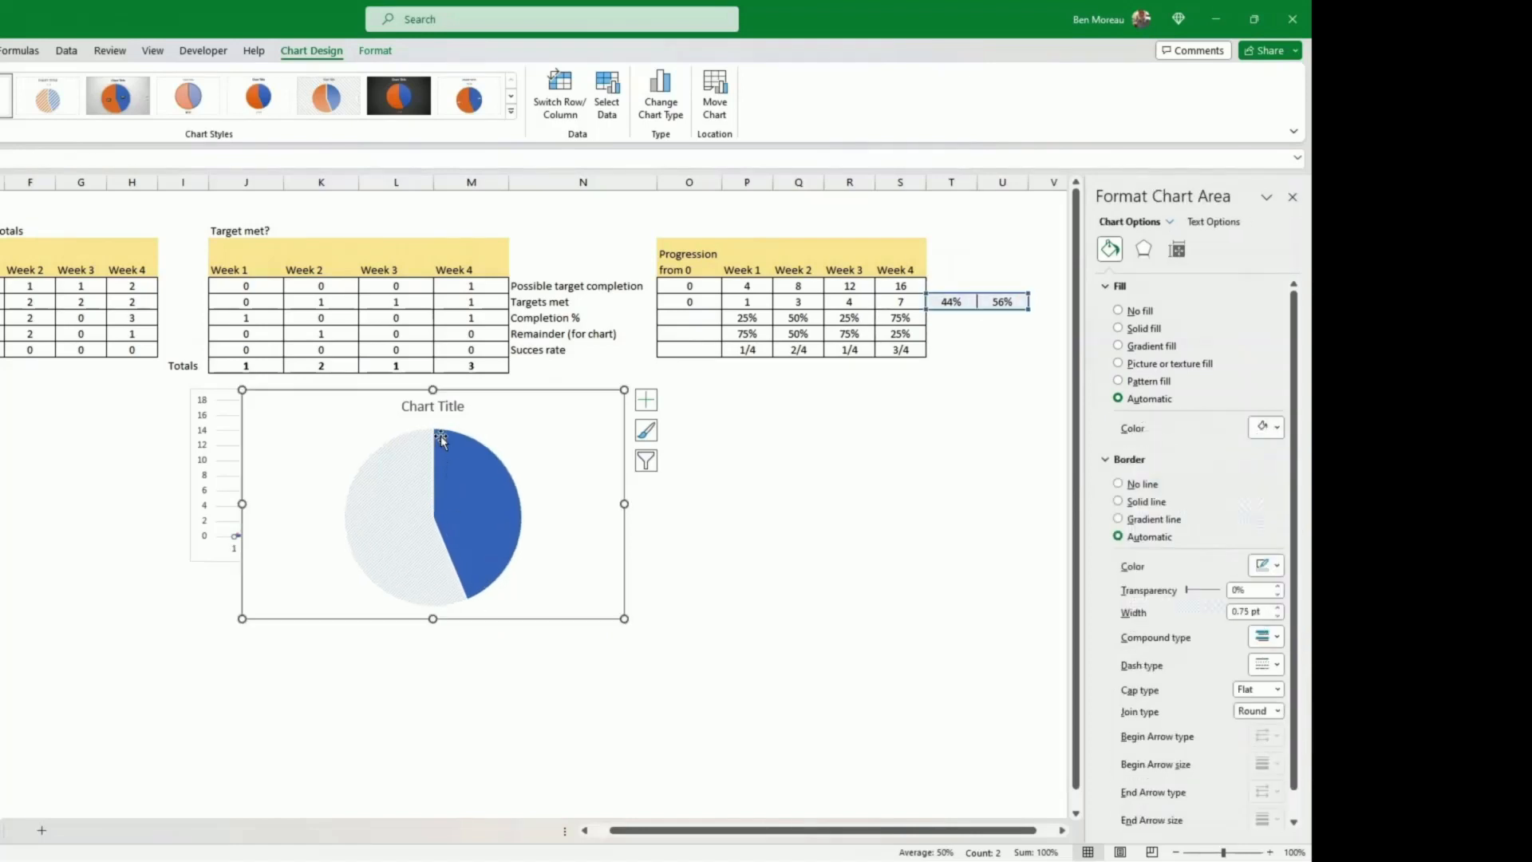
pyautogui.click(435, 407)
pyautogui.press('Delete')
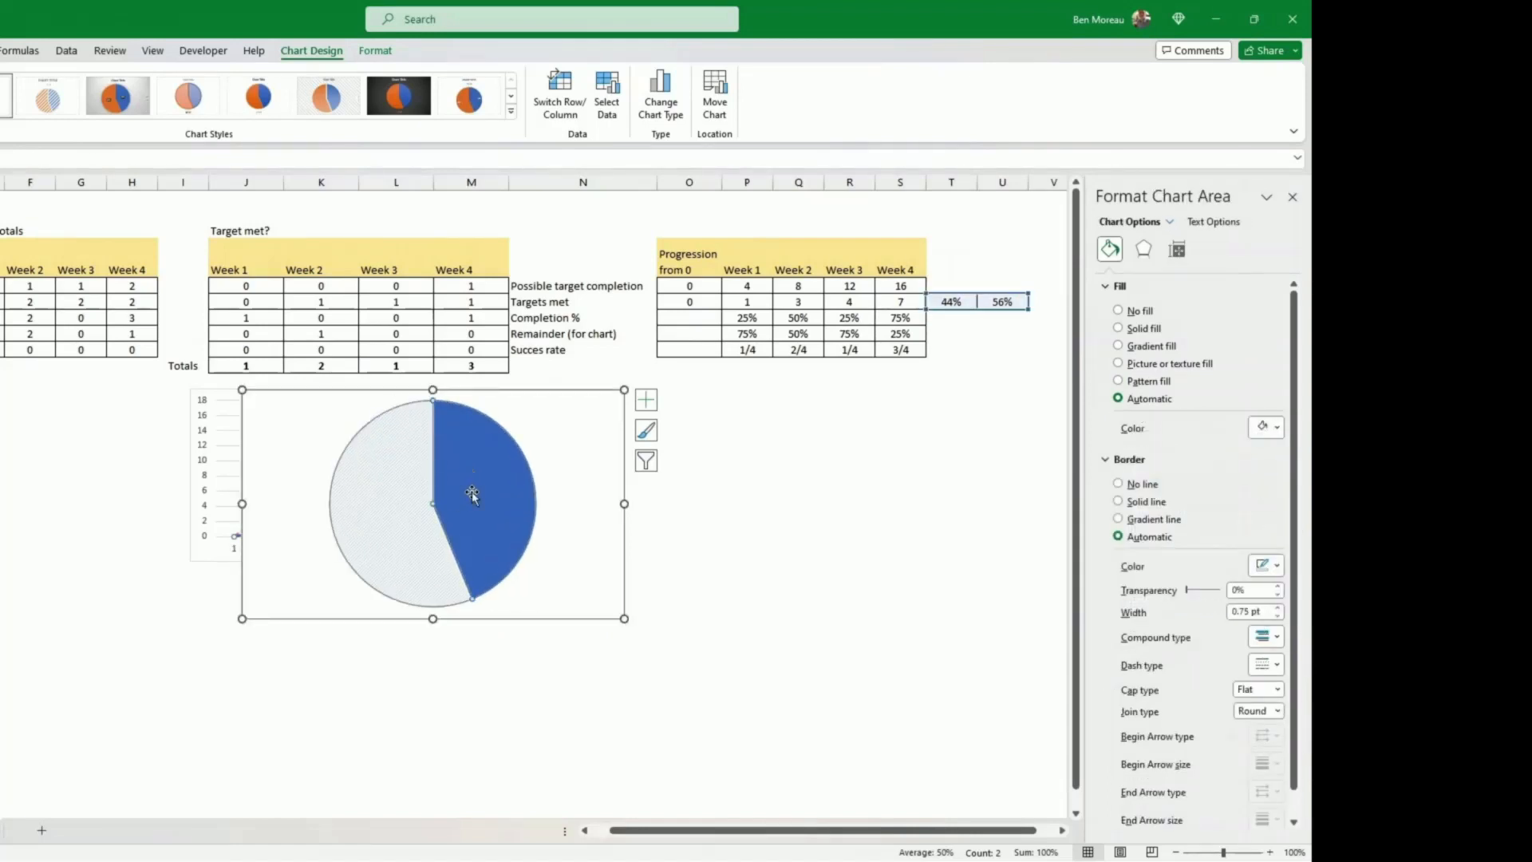
# Step: Add data labels to the pie chart and delete the label on the remainder slice
pyautogui.rightClick(472, 492)
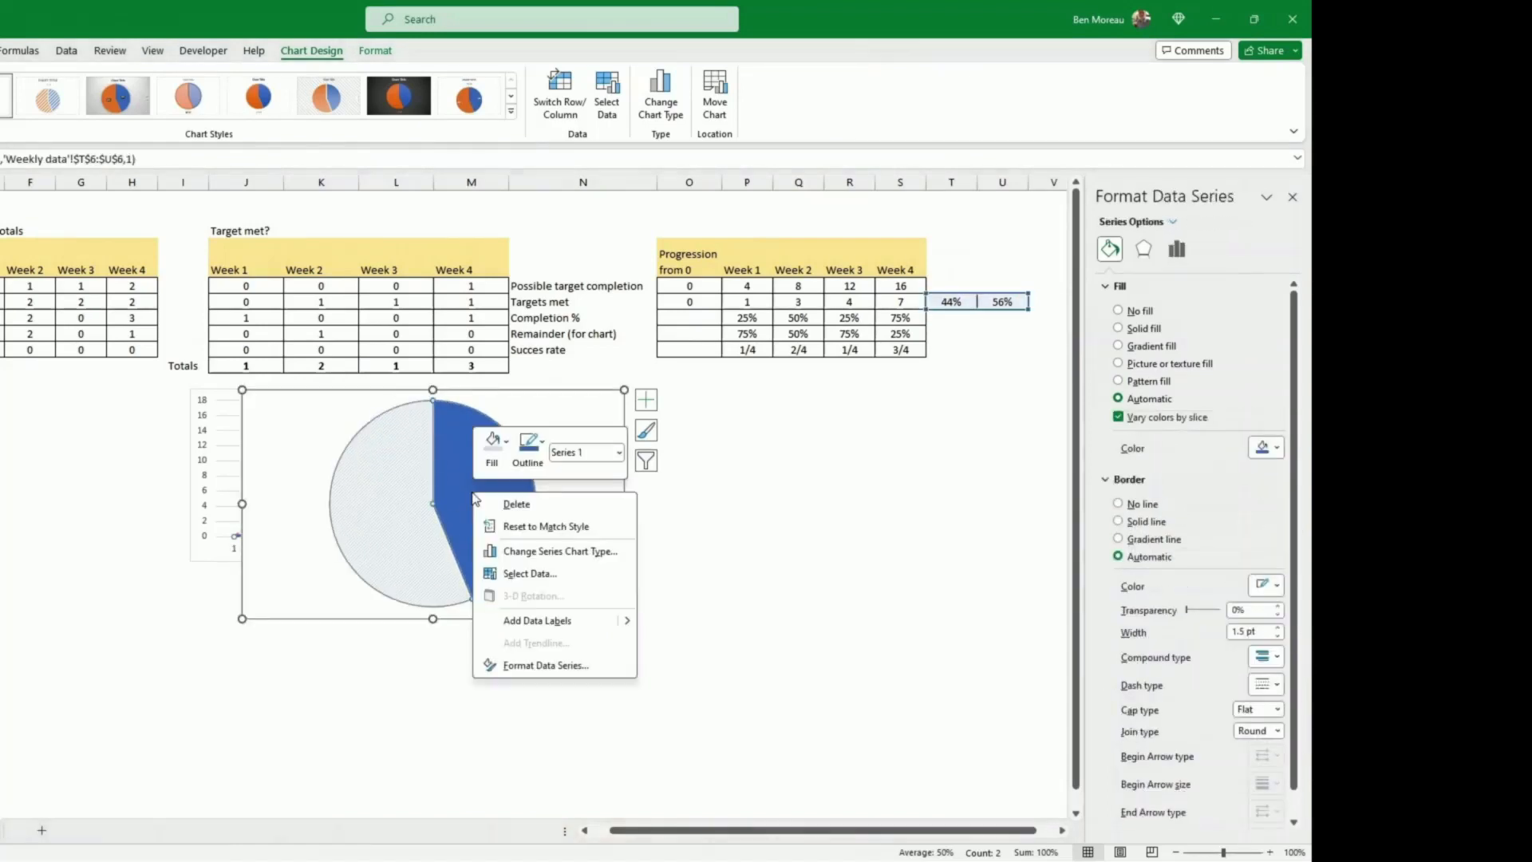
pyautogui.click(537, 622)
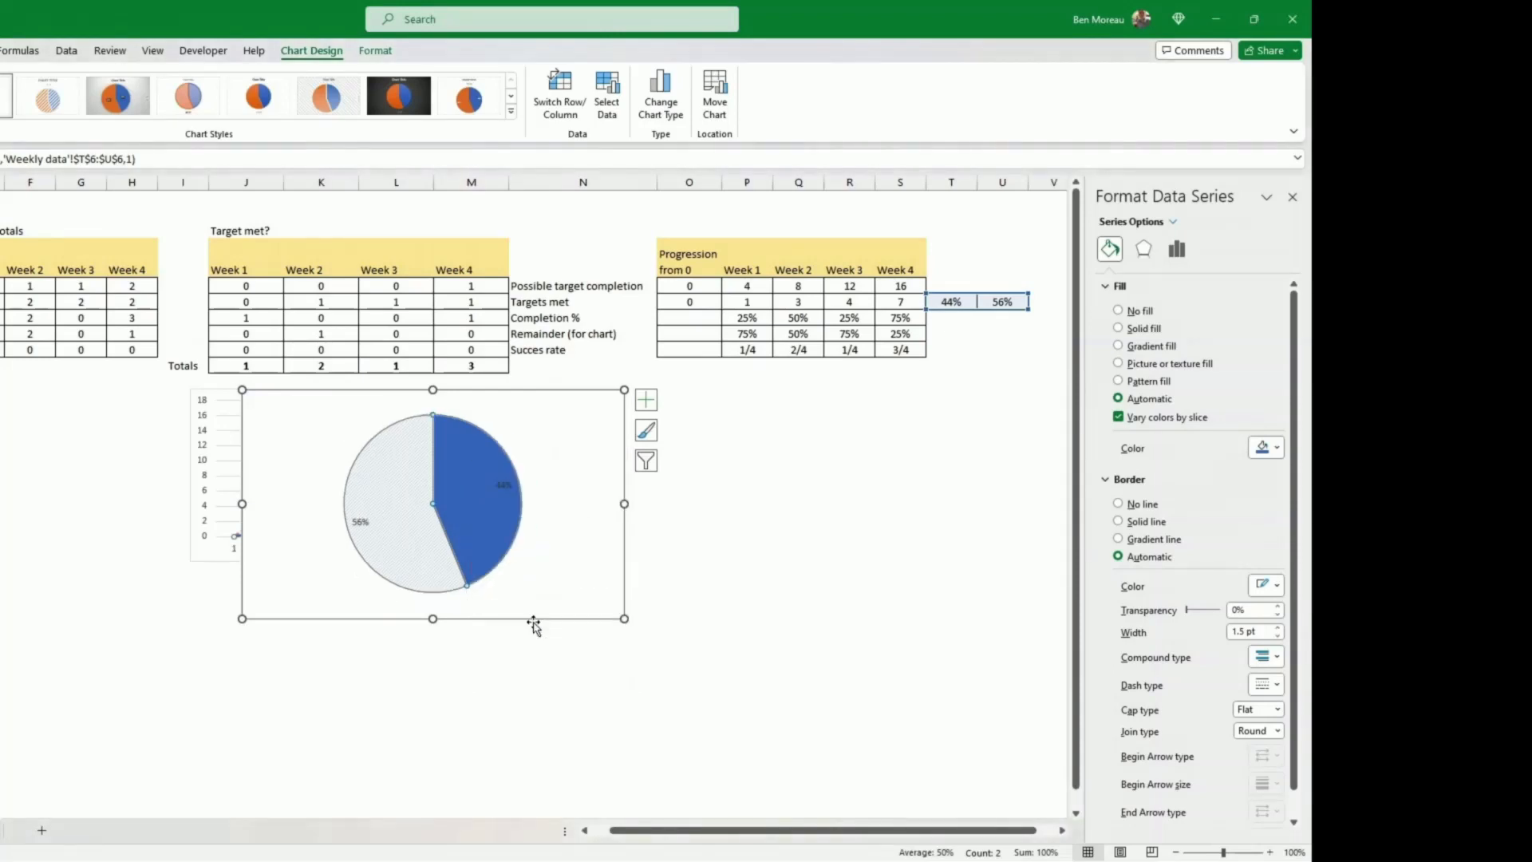
pyautogui.click(504, 487)
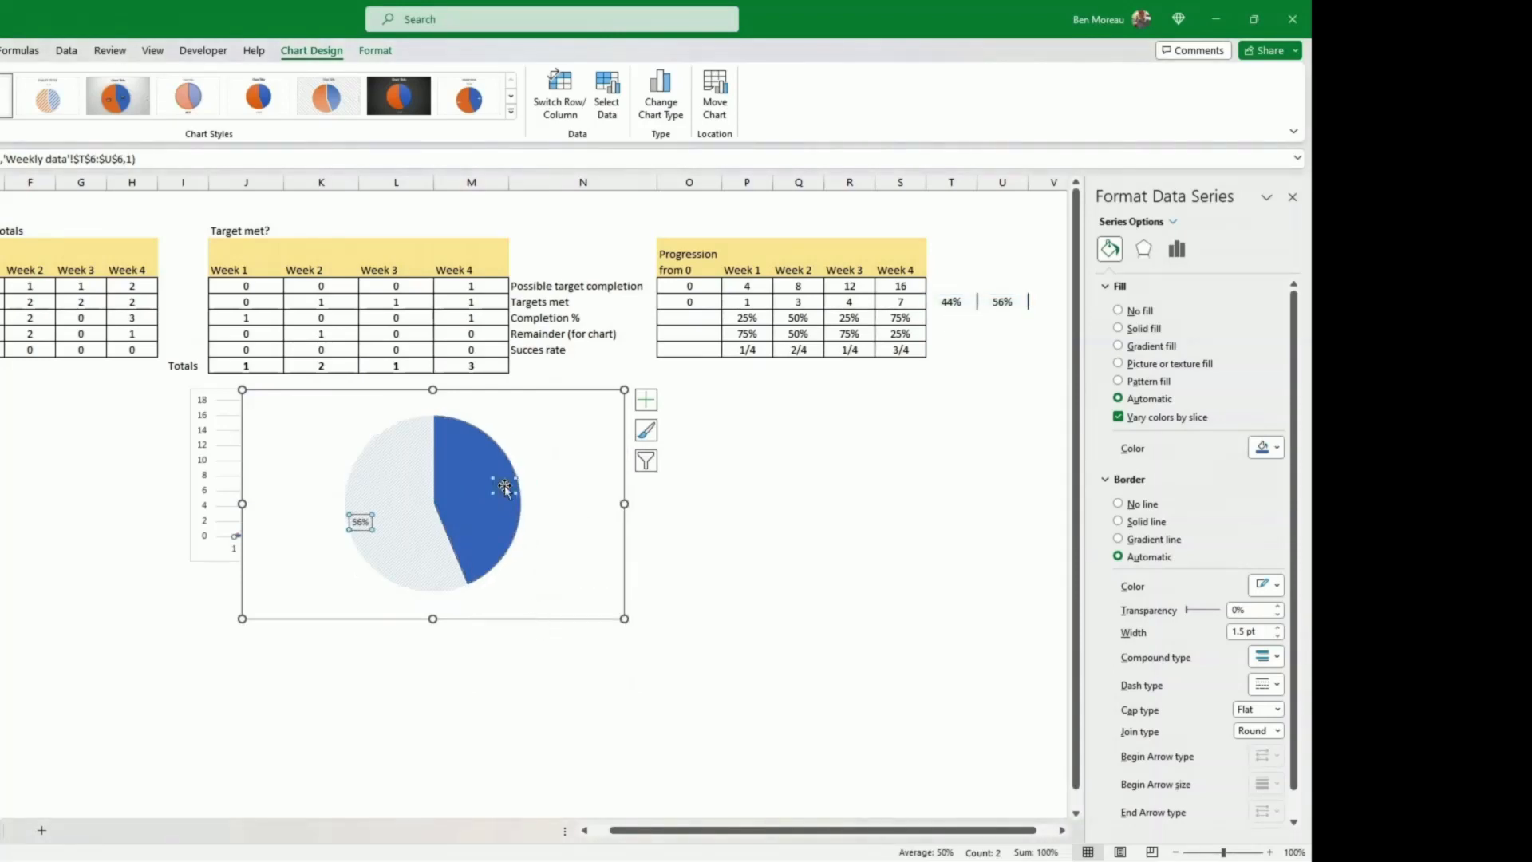
pyautogui.click(361, 523)
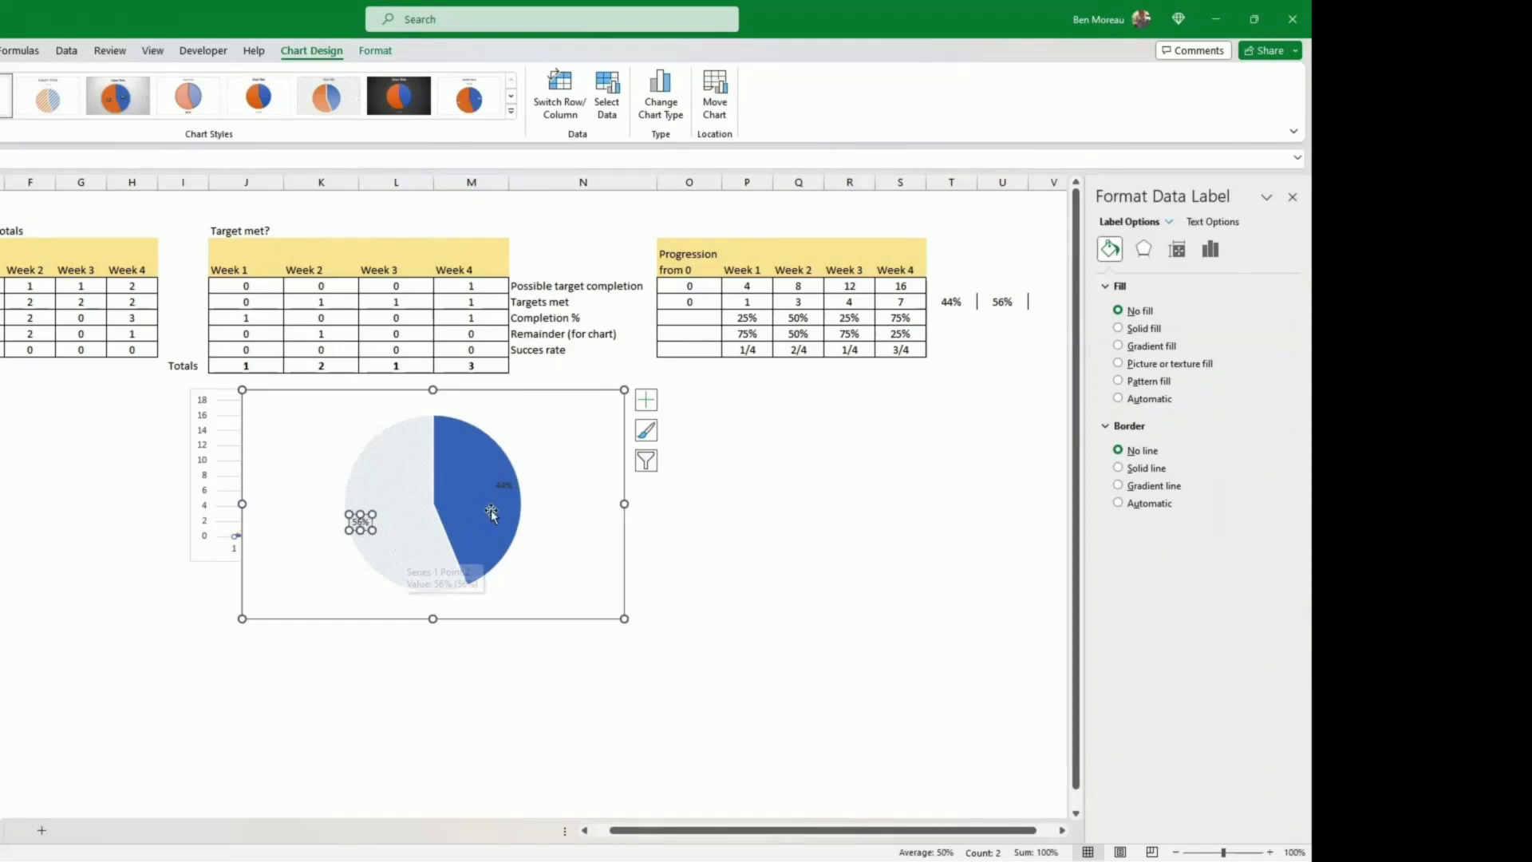
pyautogui.press('Delete')
# Step: Move the blue slice's label inward and restyle it as bold white "44% Completed" text
pyautogui.click(504, 491)
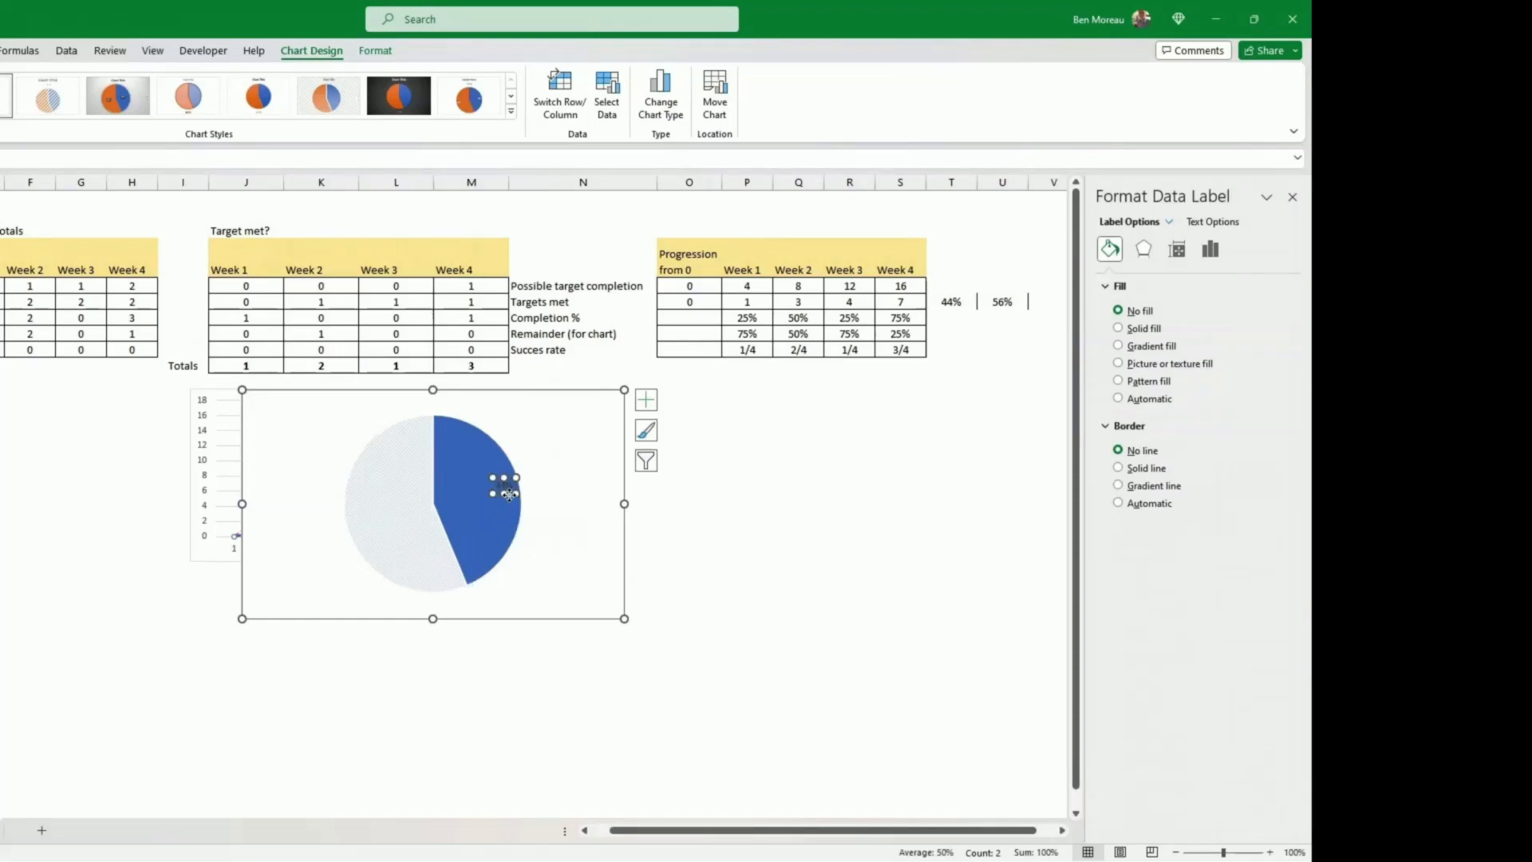
pyautogui.moveTo(500, 496); pyautogui.dragTo(480, 506)
pyautogui.click(0, 50)
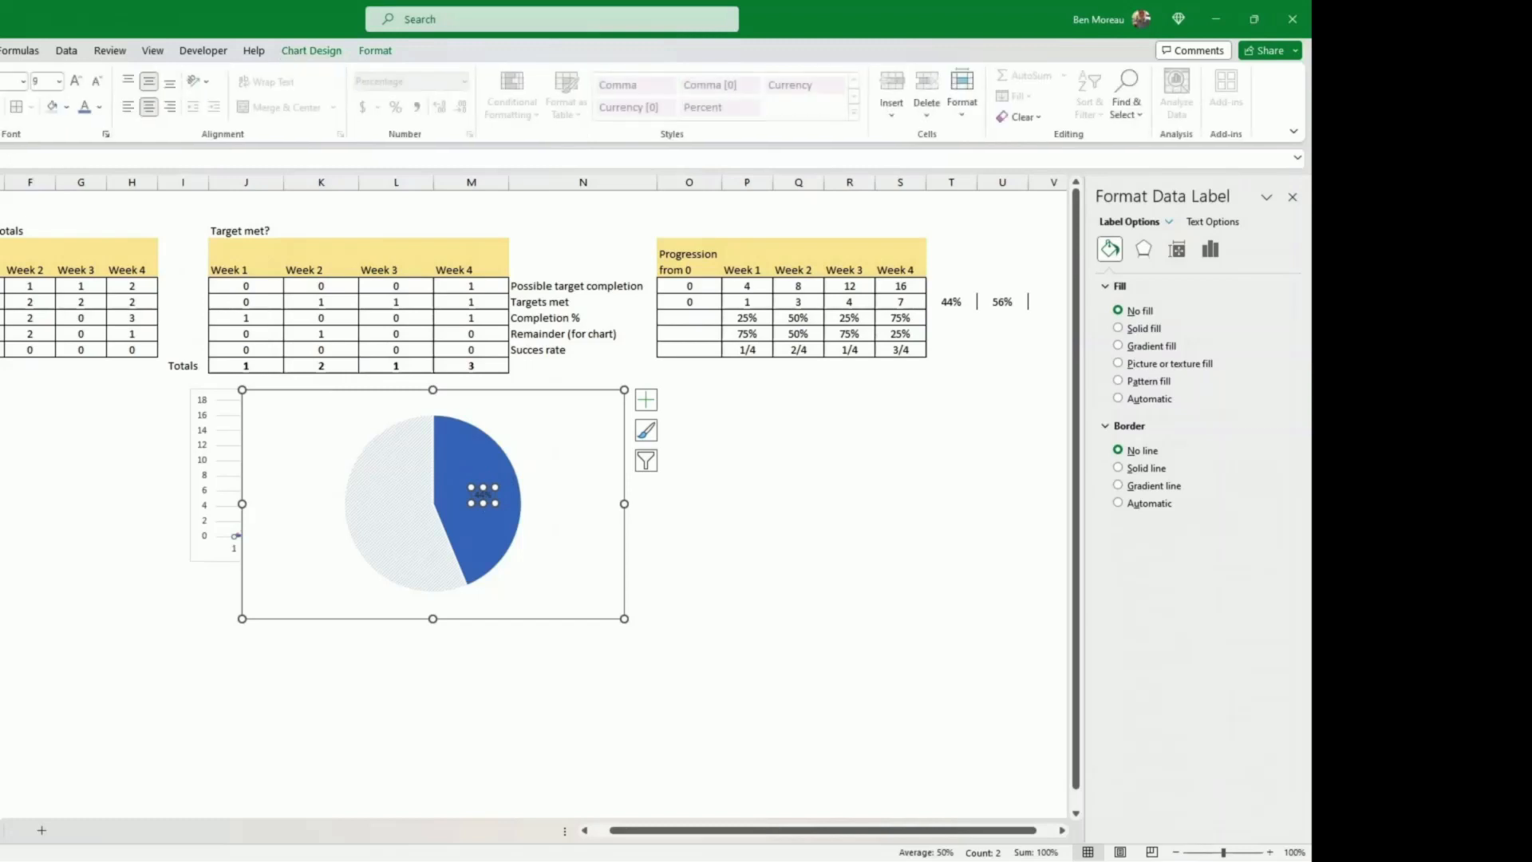
pyautogui.click(102, 107)
pyautogui.click(85, 173)
# Step: Copy the pie chart from the Weekly data sheet and paste it onto Sheet1 below the progression chart
pyautogui.click(537, 620)
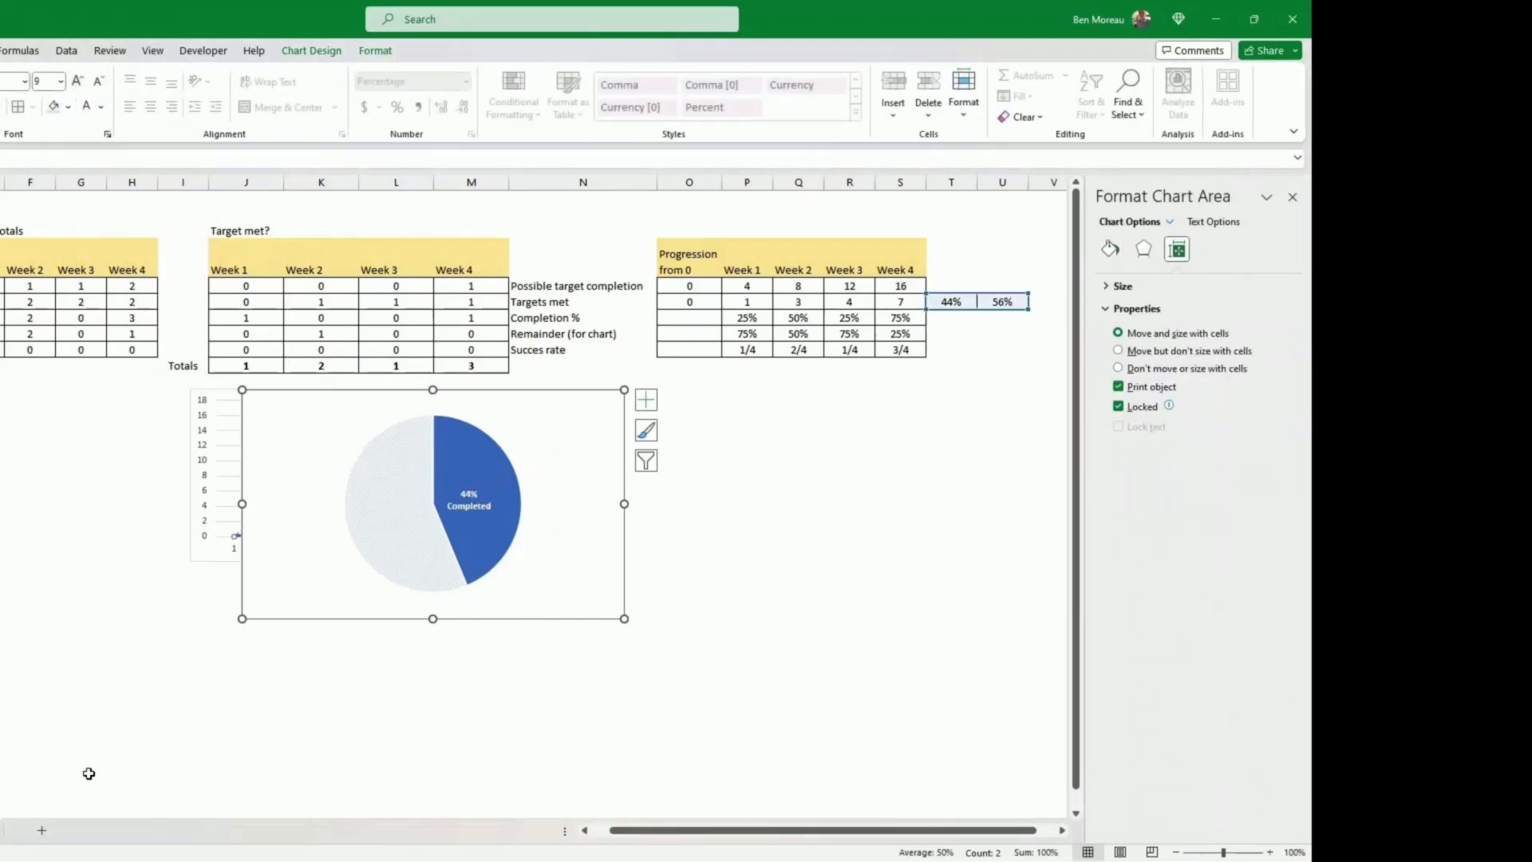
pyautogui.click(0, 831)
pyautogui.click(911, 493)
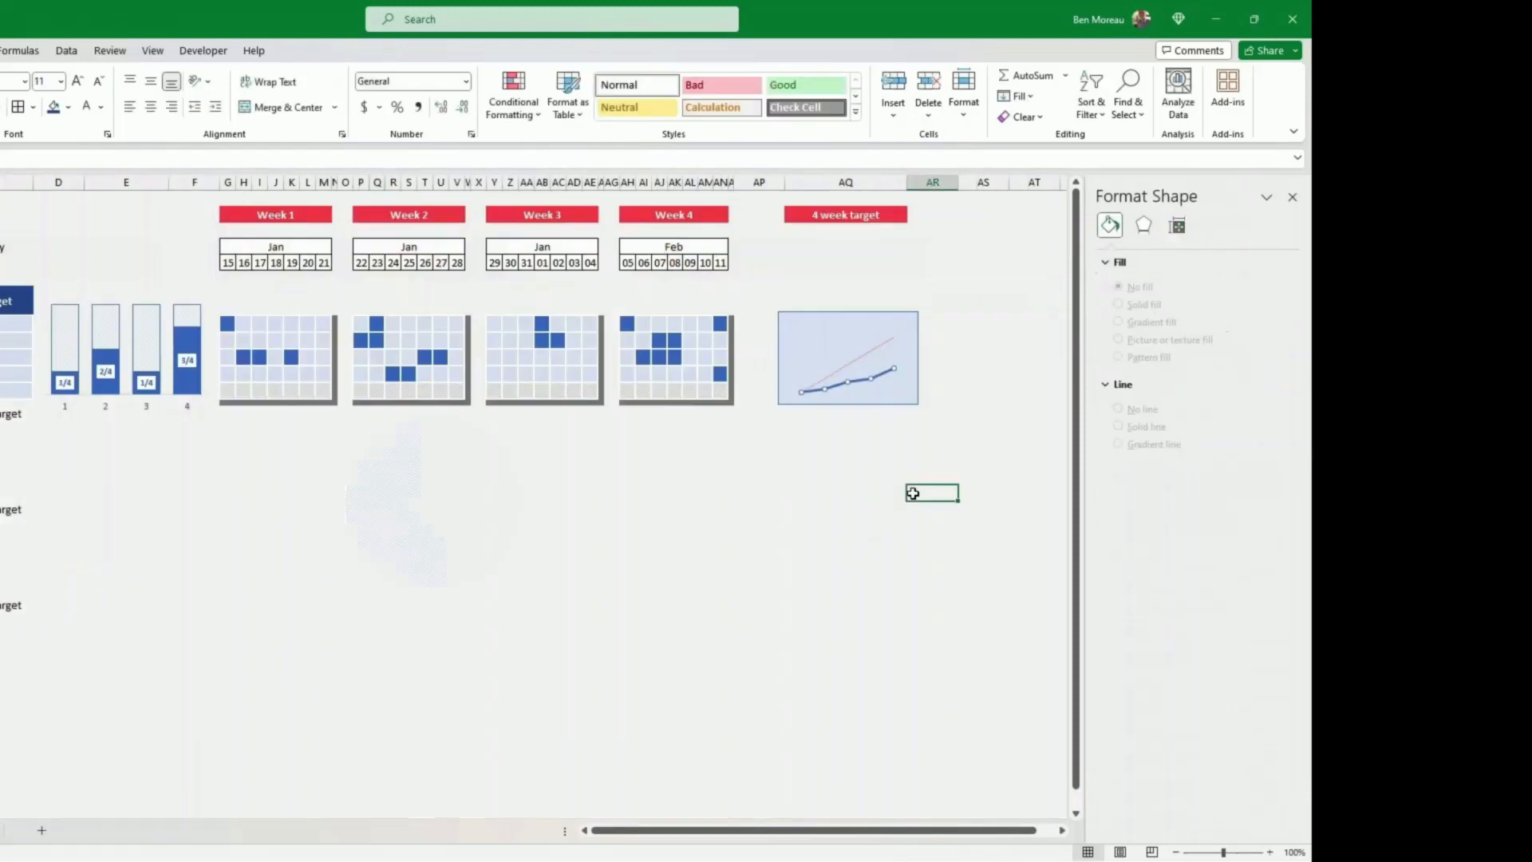
pyautogui.hotkey('ctrl', 'v')
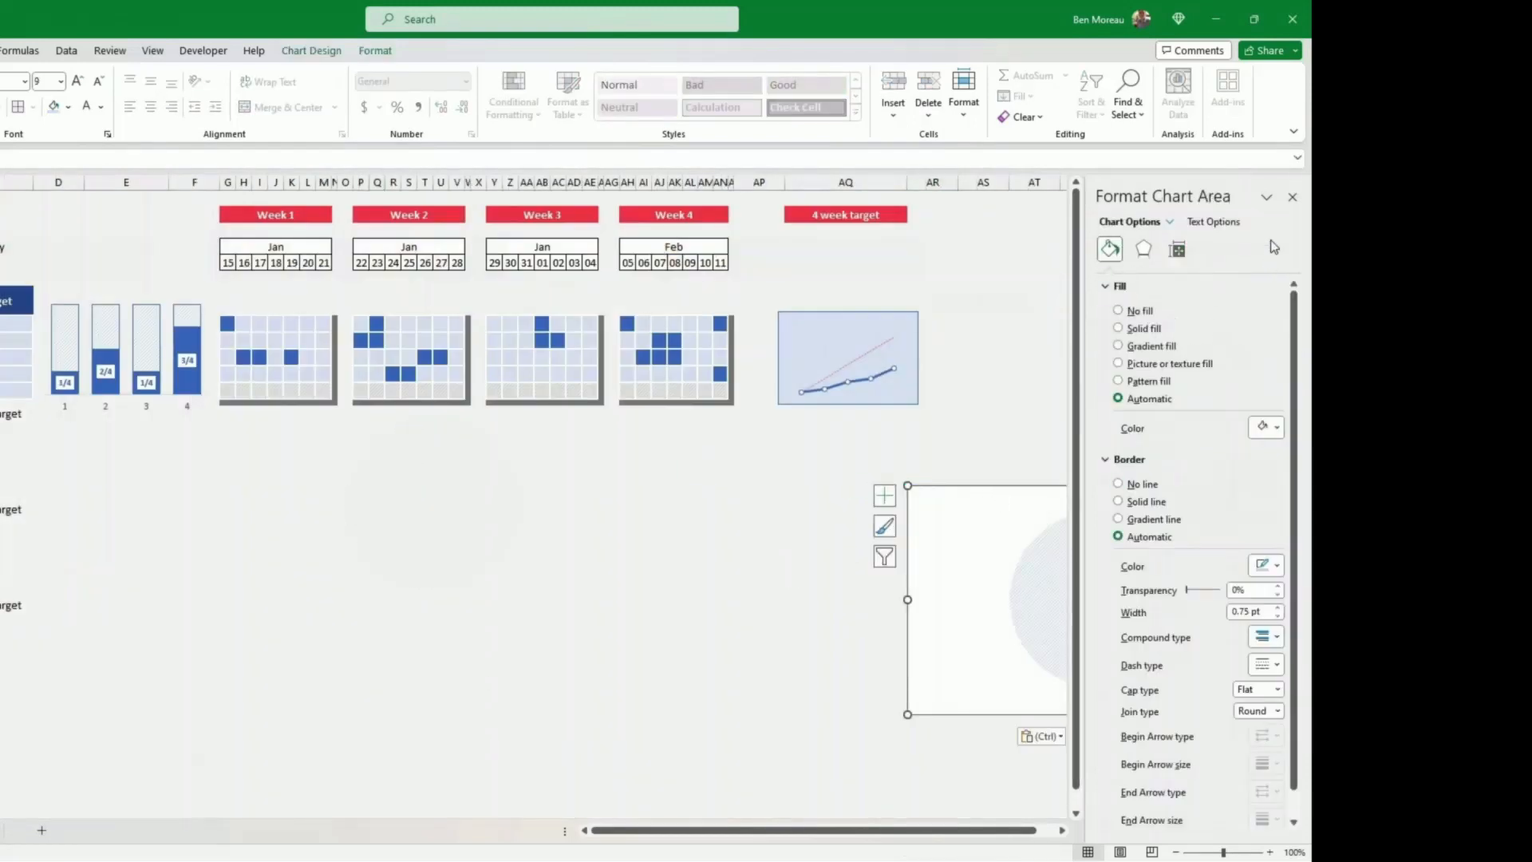
# Step: Close the formatting pane, shrink the pie chart to about 4.8 by 7.4 cm and place it beside the progression chart
pyautogui.click(1292, 197)
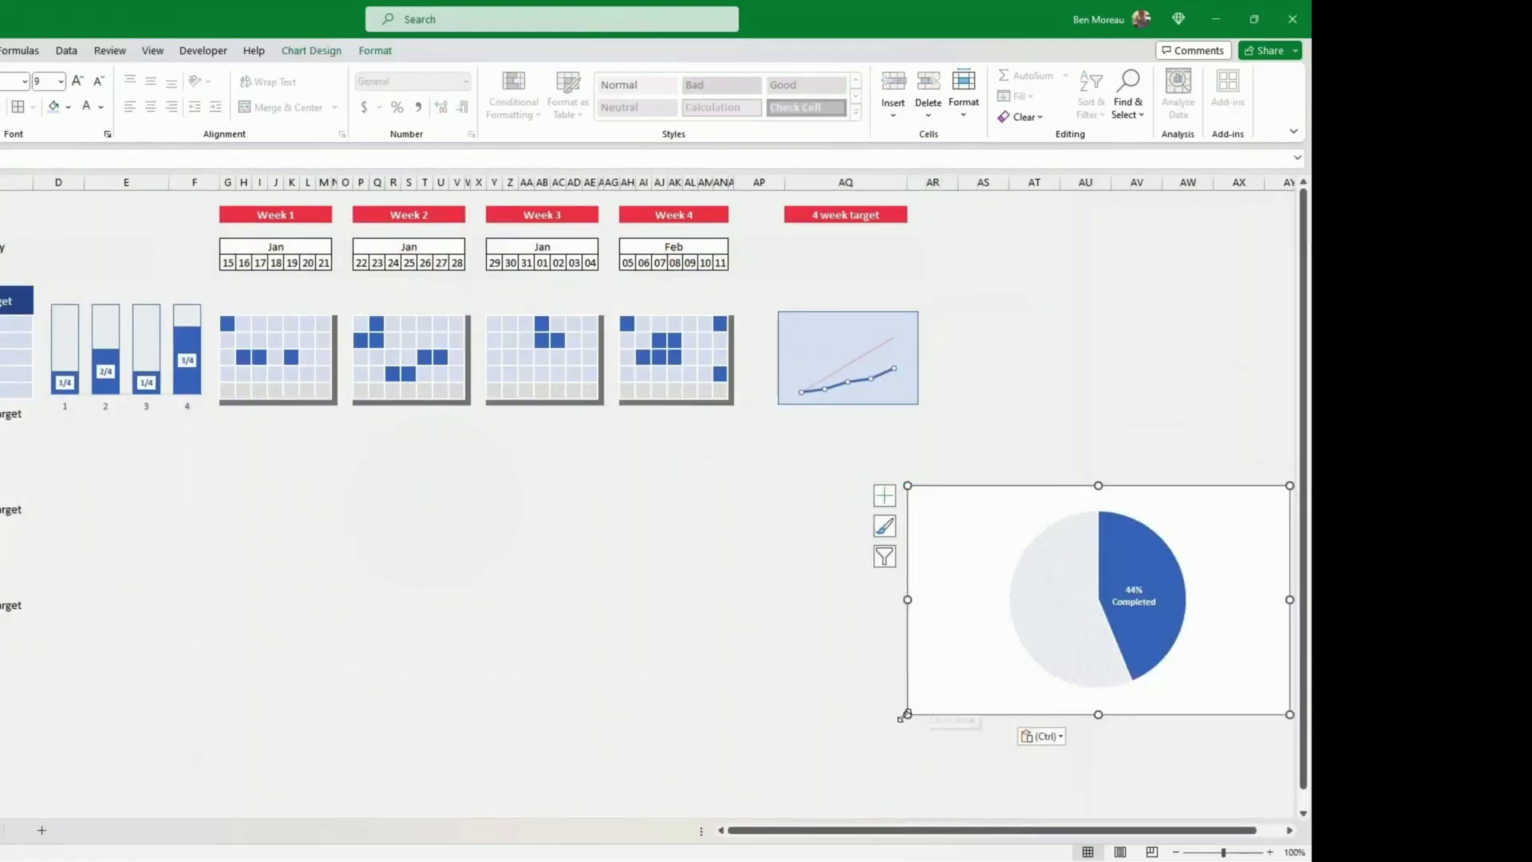
pyautogui.moveTo(907, 713); pyautogui.dragTo(1068, 628)
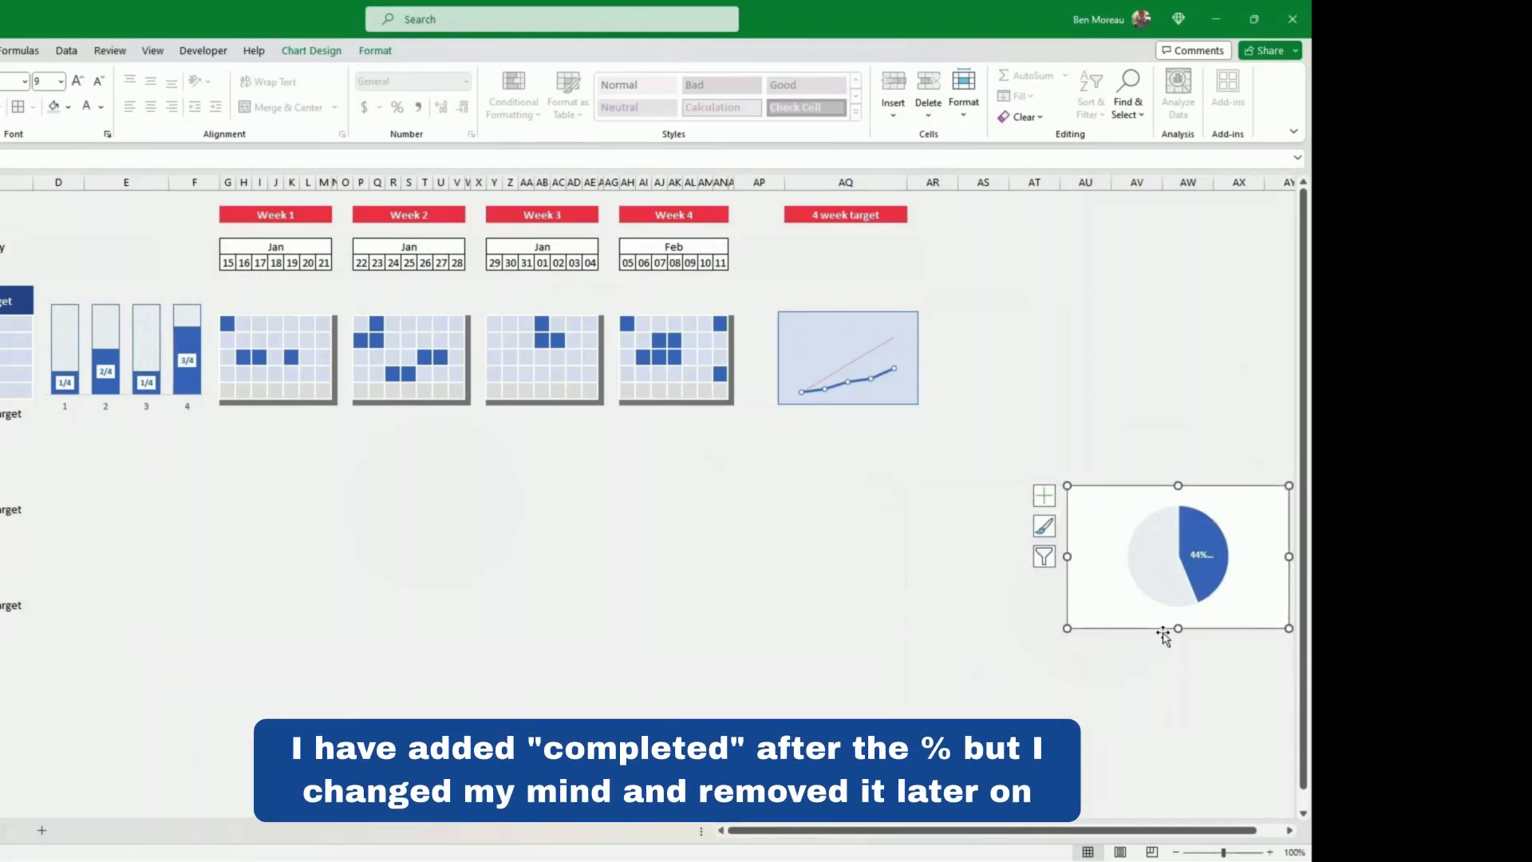
pyautogui.moveTo(1163, 636); pyautogui.dragTo(1026, 435)
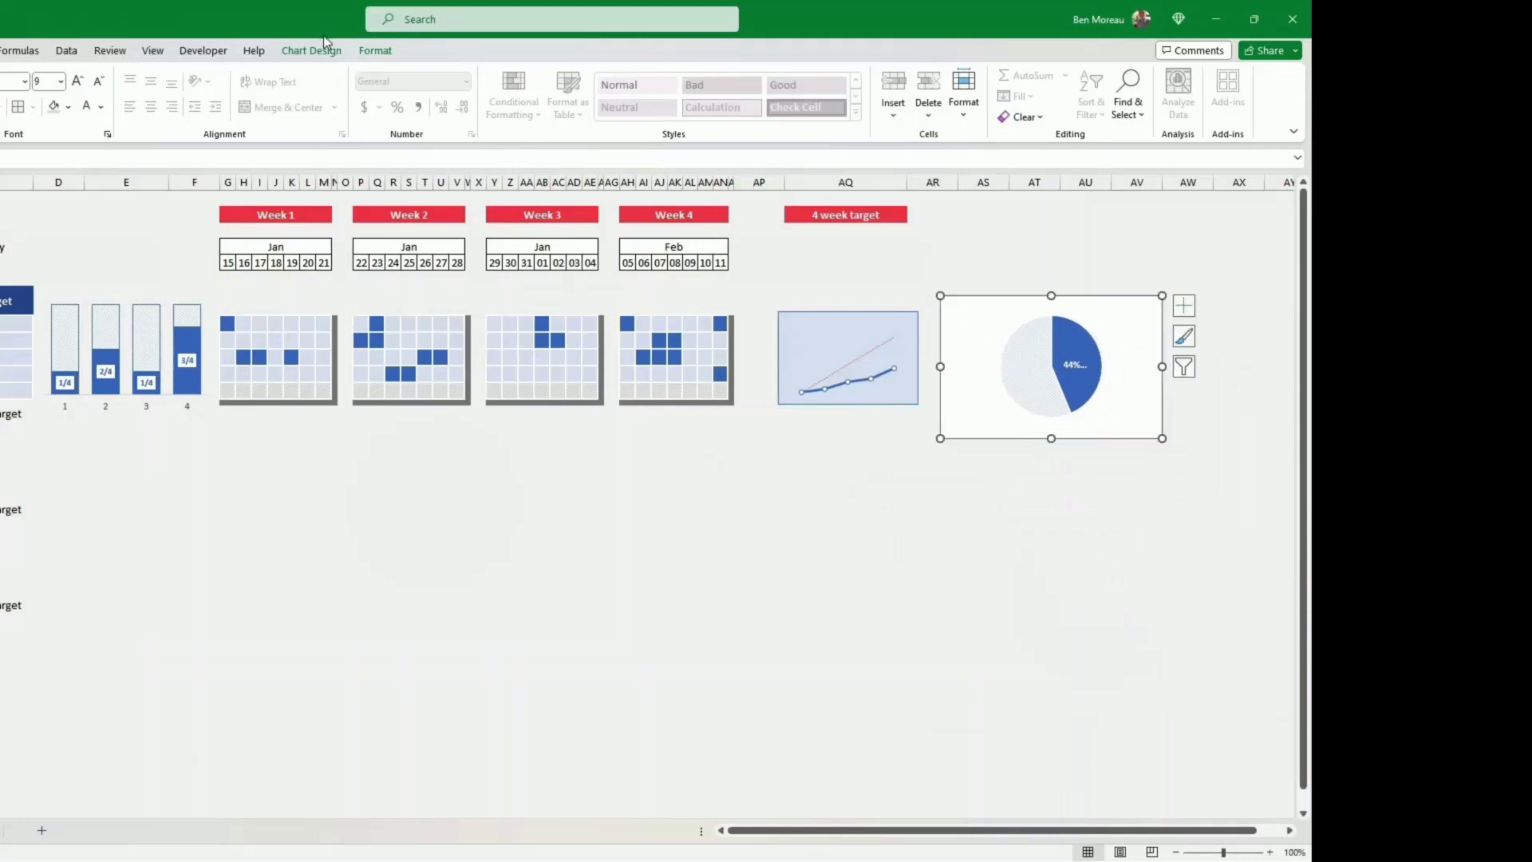
# Step: Remove the pie chart's background fill and shrink the chart further
pyautogui.click(375, 50)
pyautogui.click(410, 75)
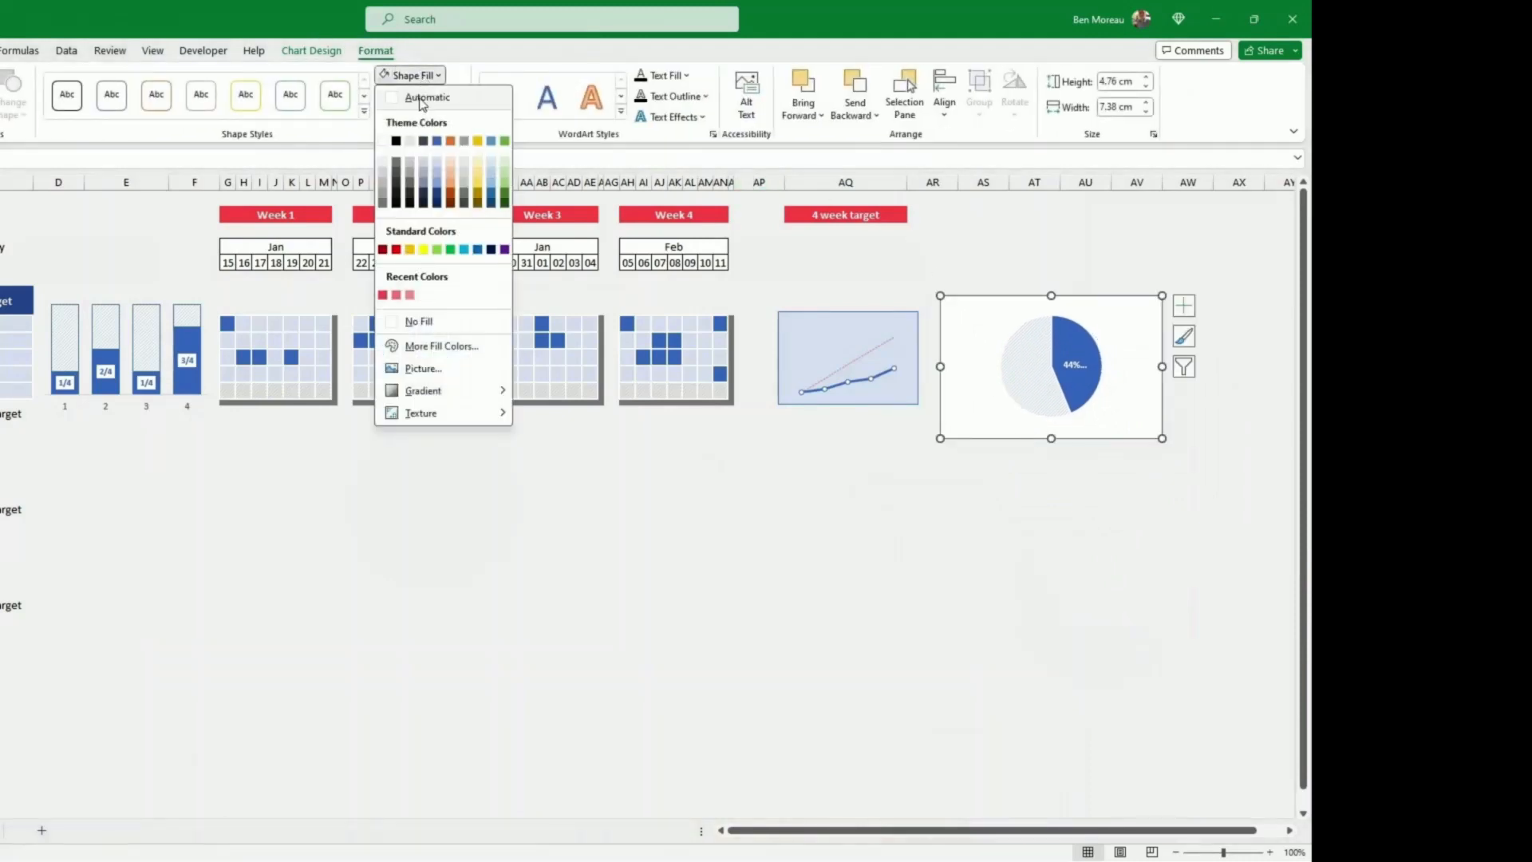
pyautogui.click(419, 320)
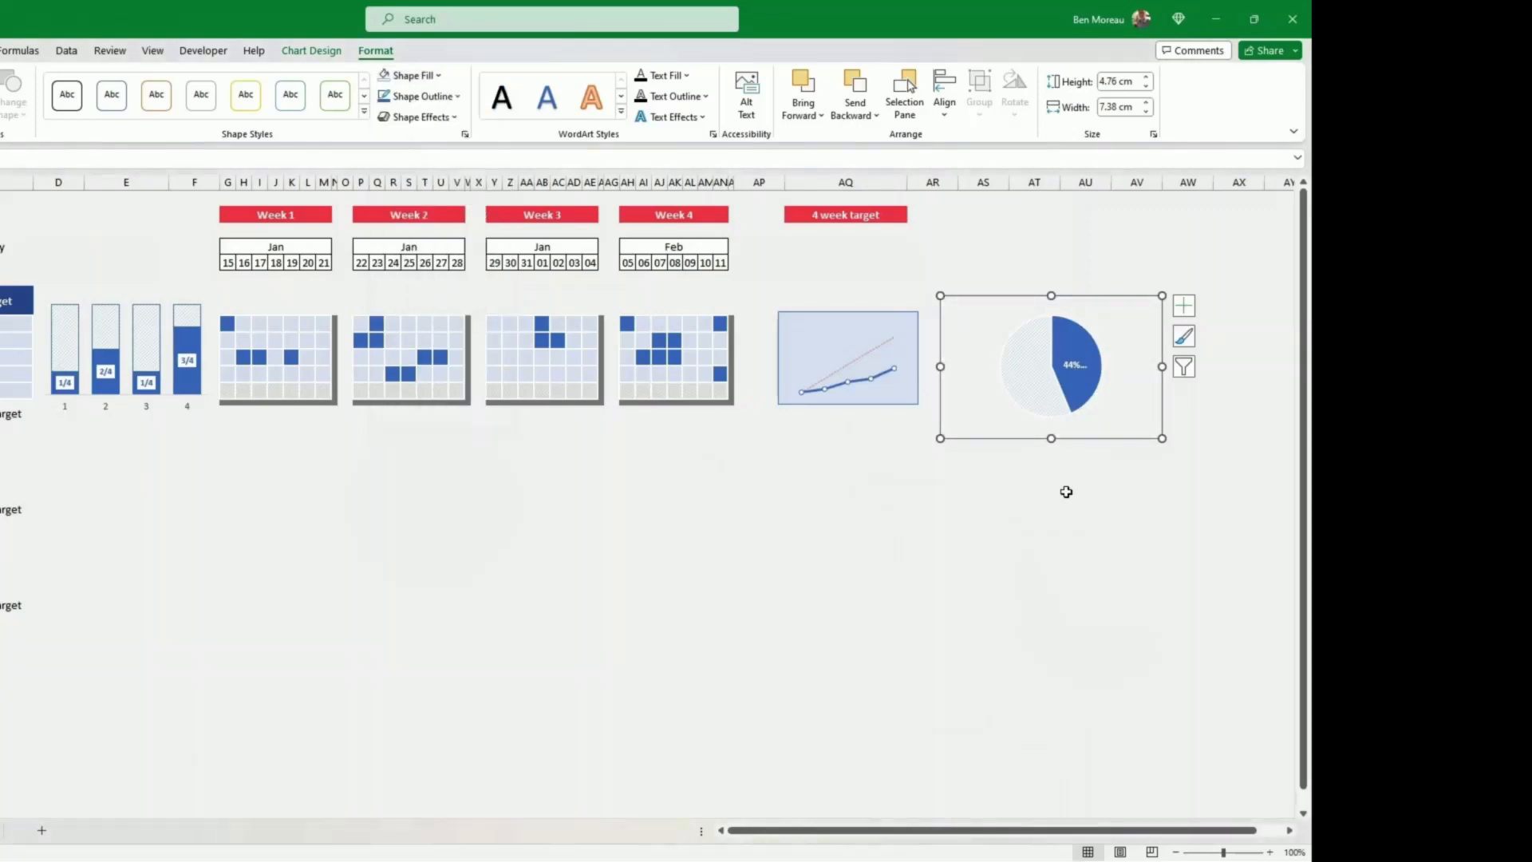
pyautogui.moveTo(1159, 433); pyautogui.dragTo(1080, 411)
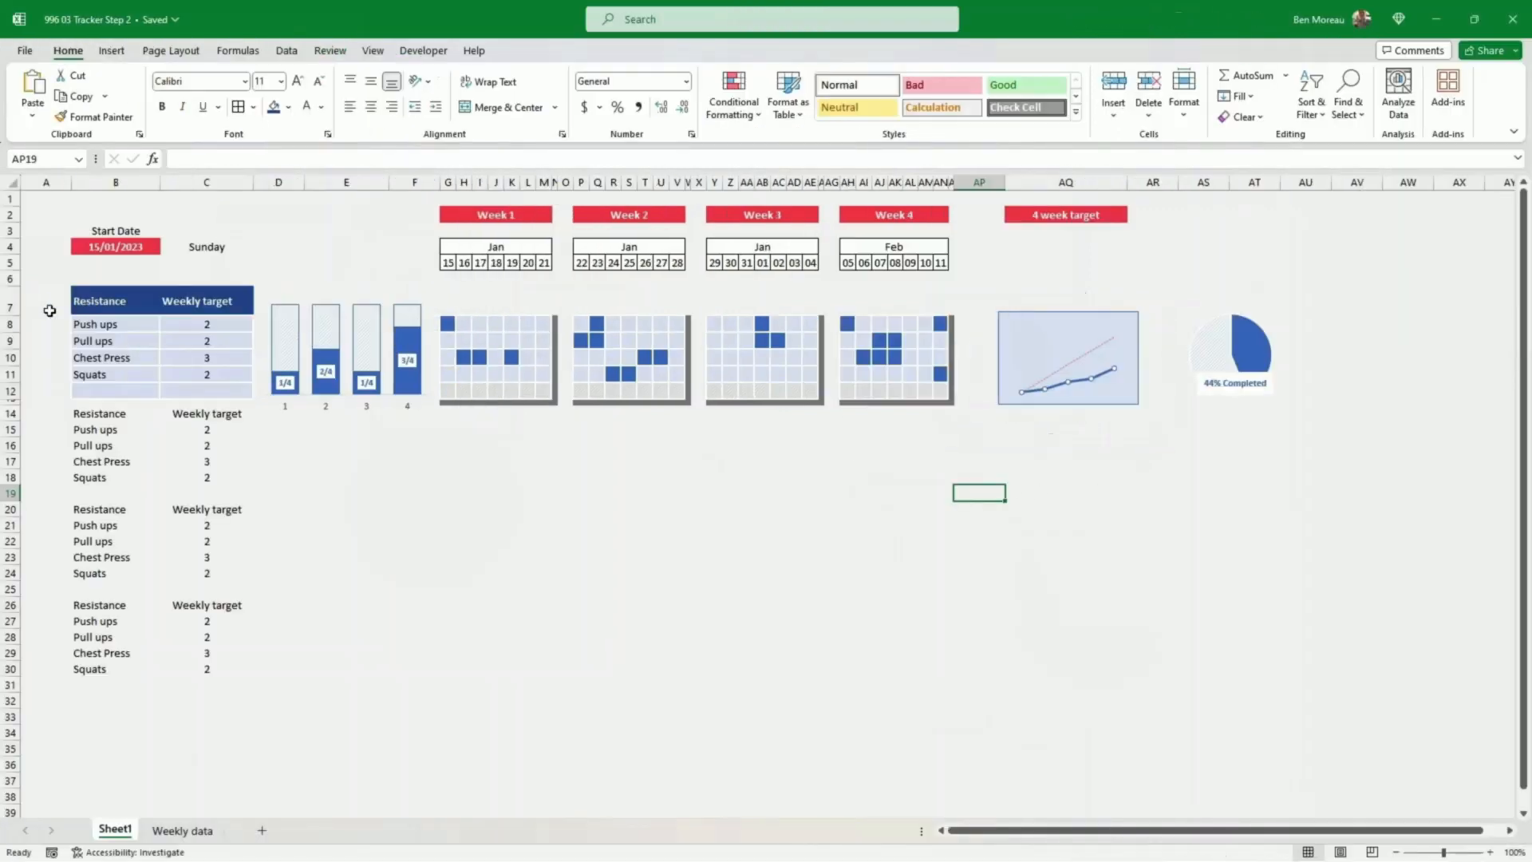
# Step: Copy the formatting of B8:AP13 with Format Painter onto the second table's block starting at B15
pyautogui.moveTo(84, 322); pyautogui.dragTo(966, 391)
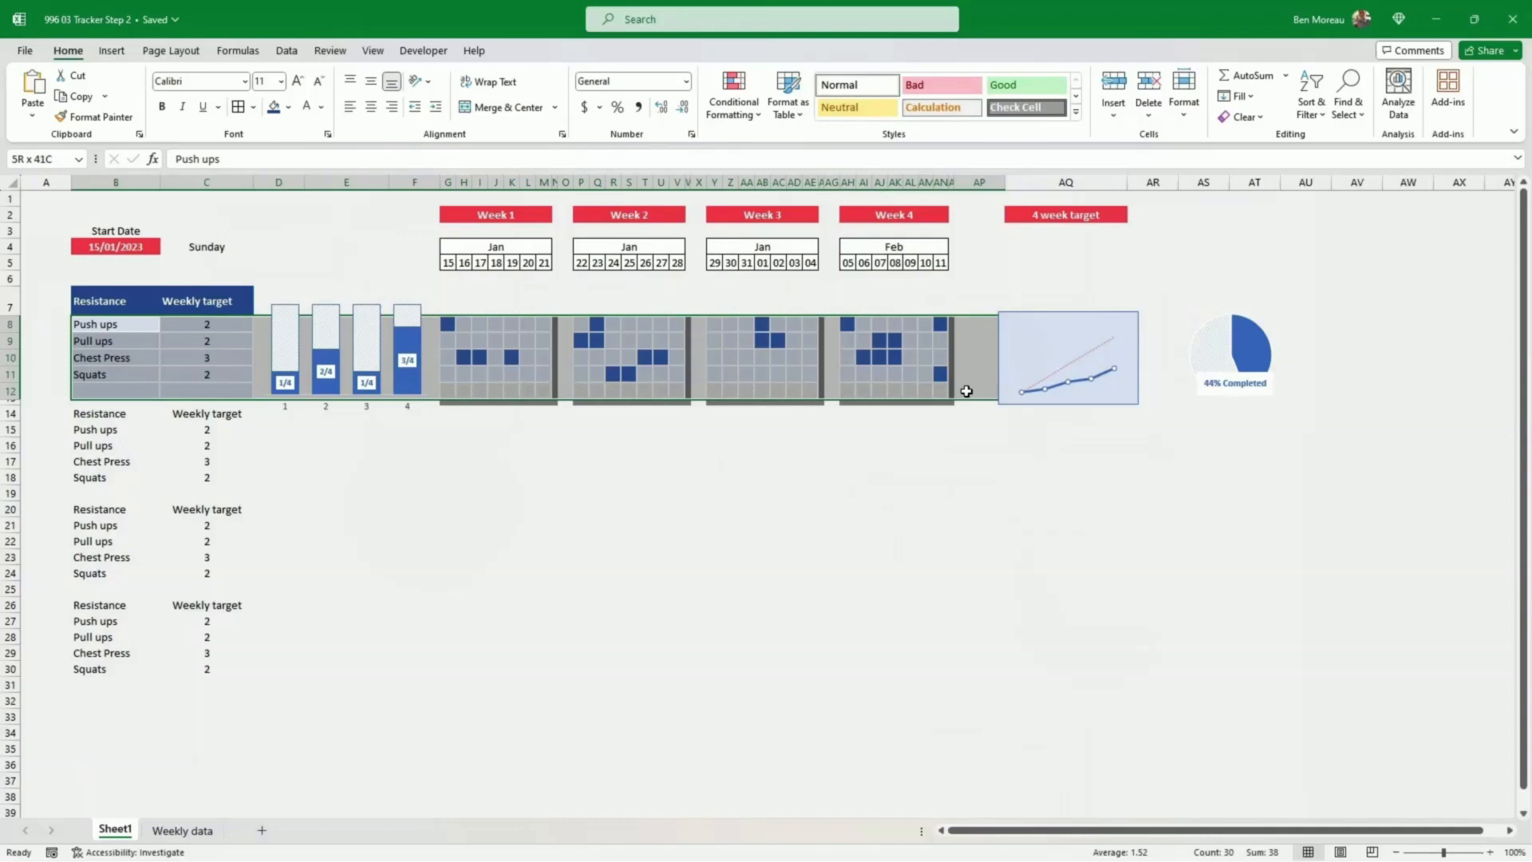
pyautogui.moveTo(967, 396); pyautogui.dragTo(964, 402)
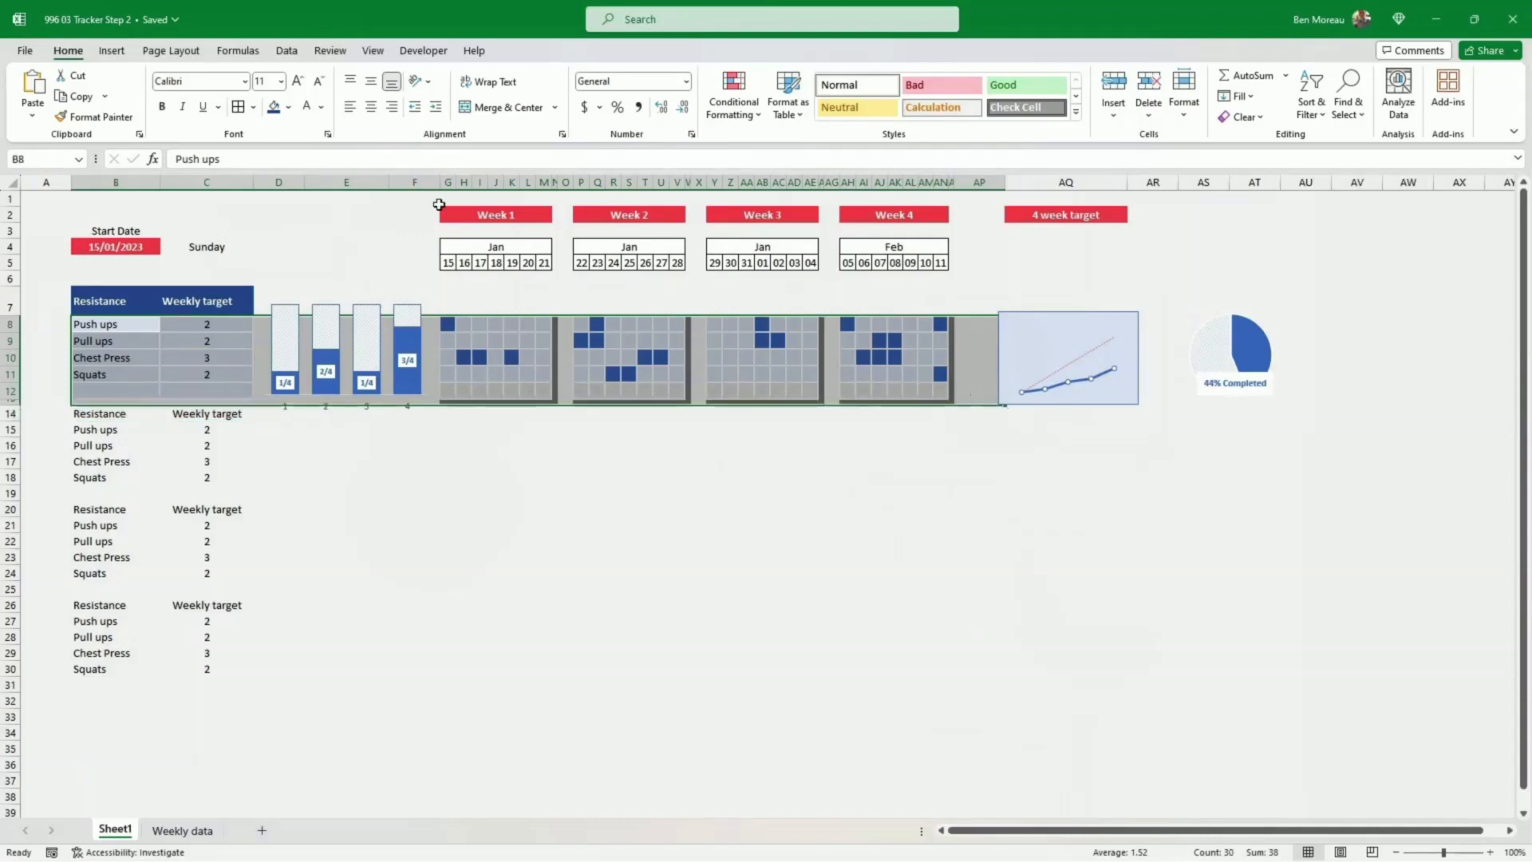
pyautogui.click(102, 116)
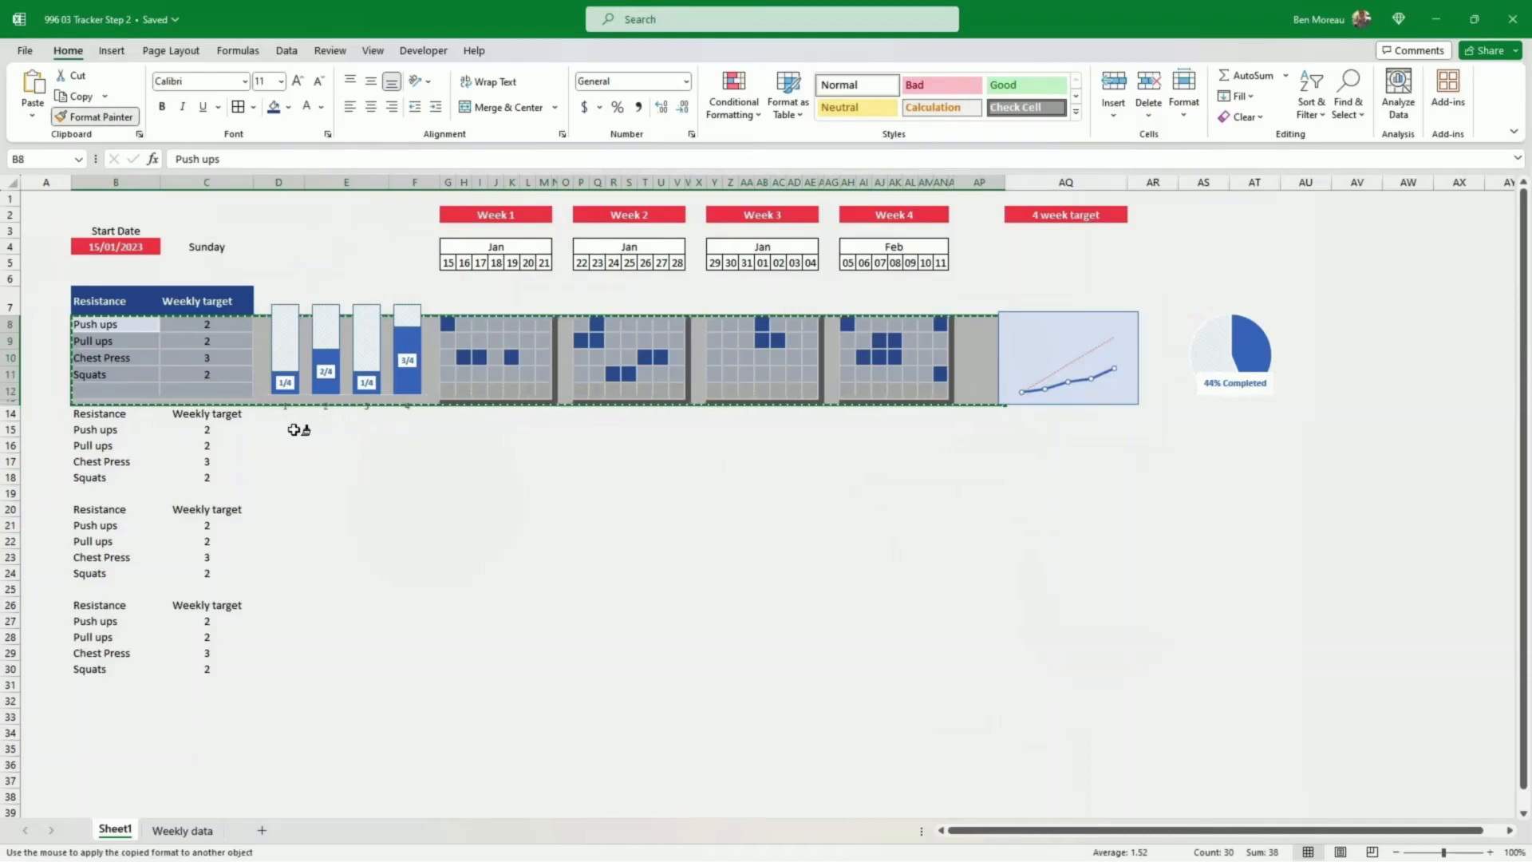
pyautogui.click(118, 431)
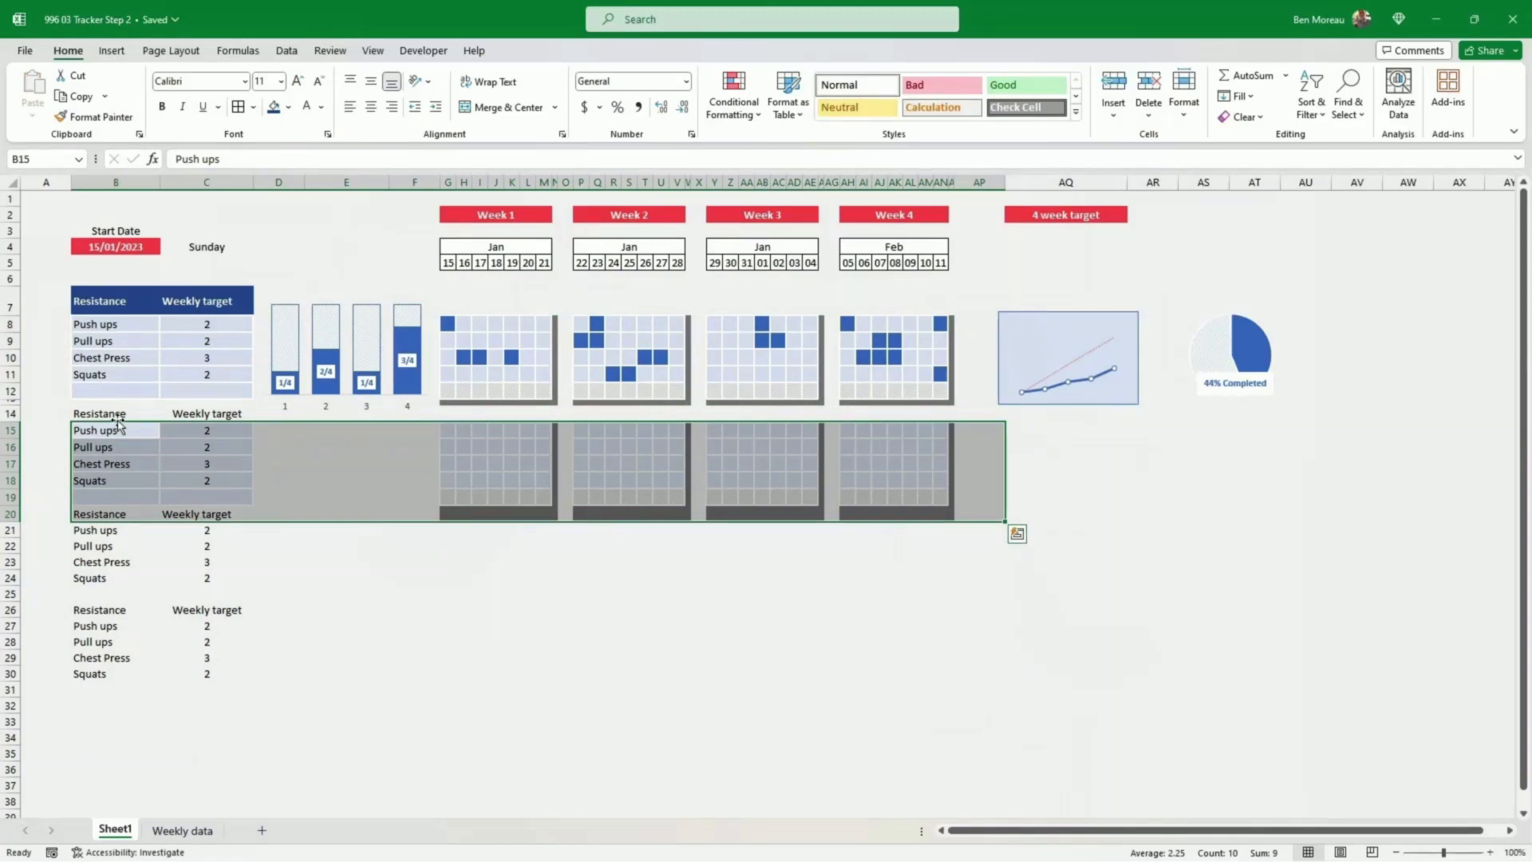
# Step: Fill the second table's Resistance and Weekly target header cells B14:C14 with a darker shade of the theme orange
pyautogui.moveTo(100, 296); pyautogui.dragTo(207, 300)
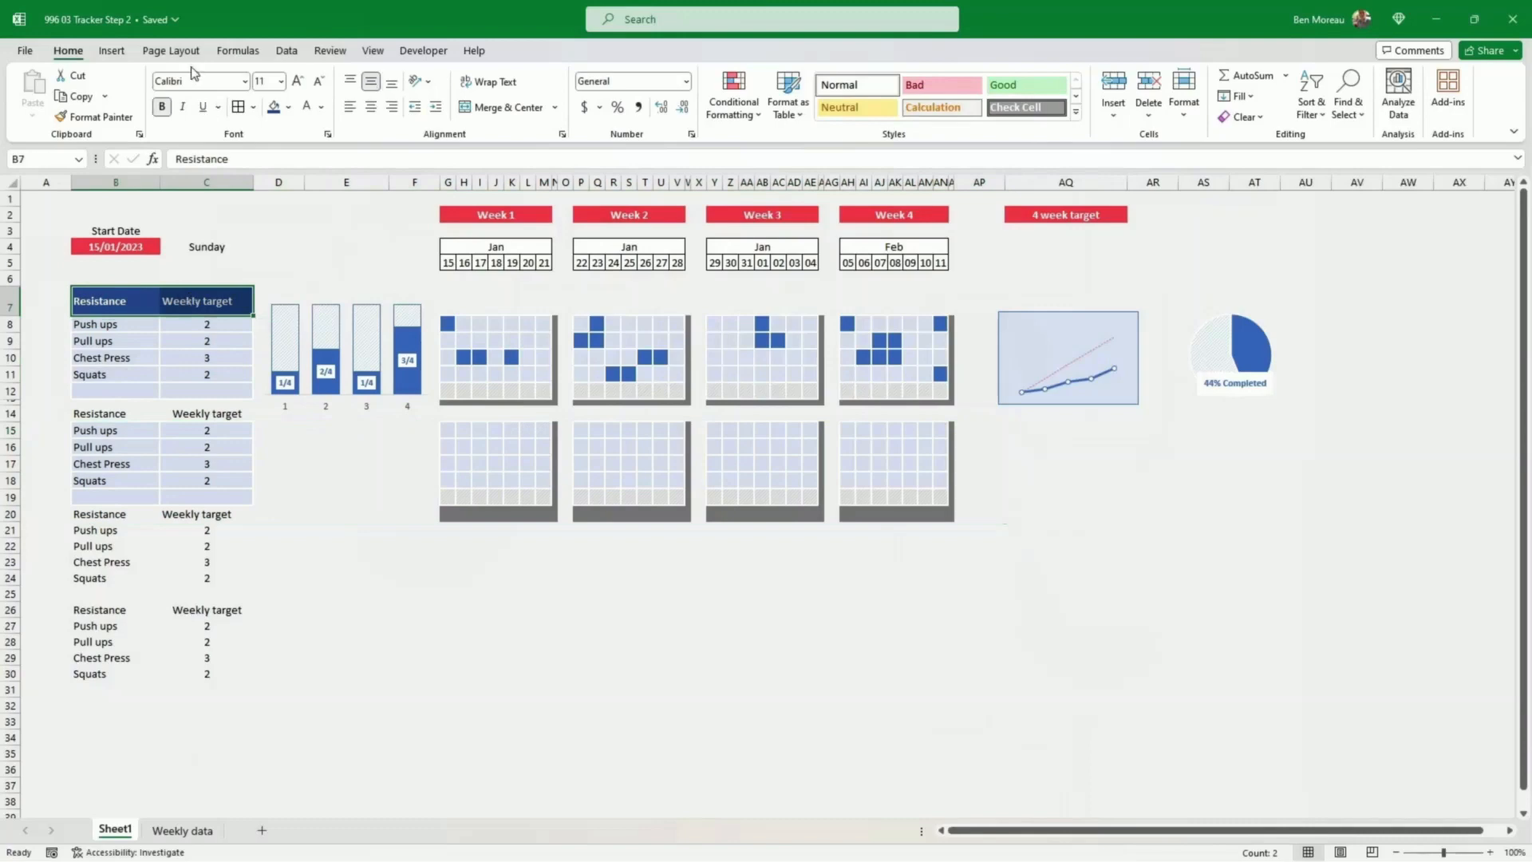
pyautogui.click(100, 117)
pyautogui.moveTo(135, 408); pyautogui.dragTo(203, 413)
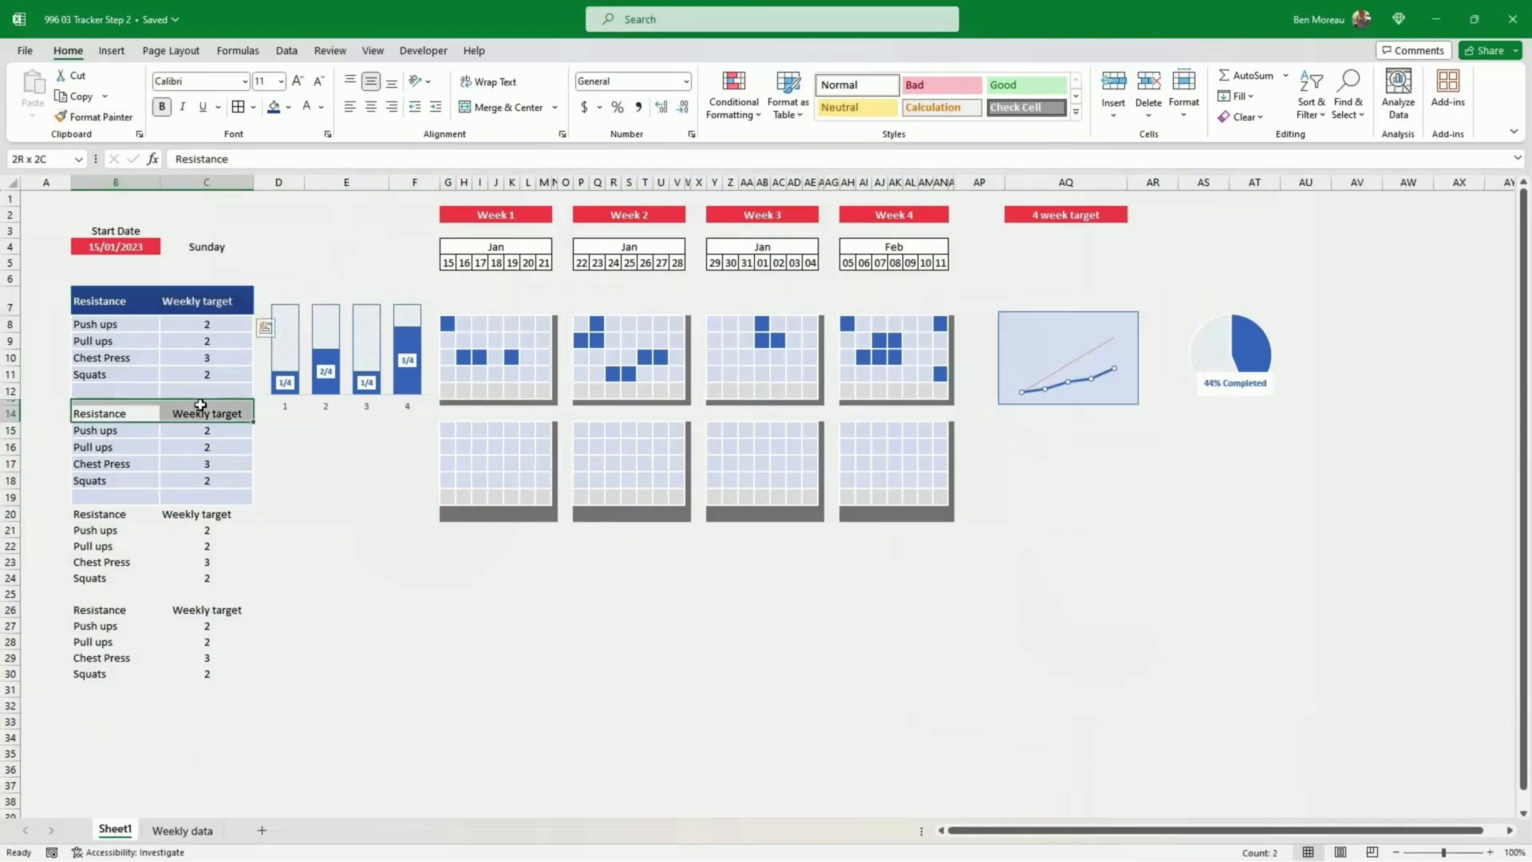
pyautogui.click(291, 109)
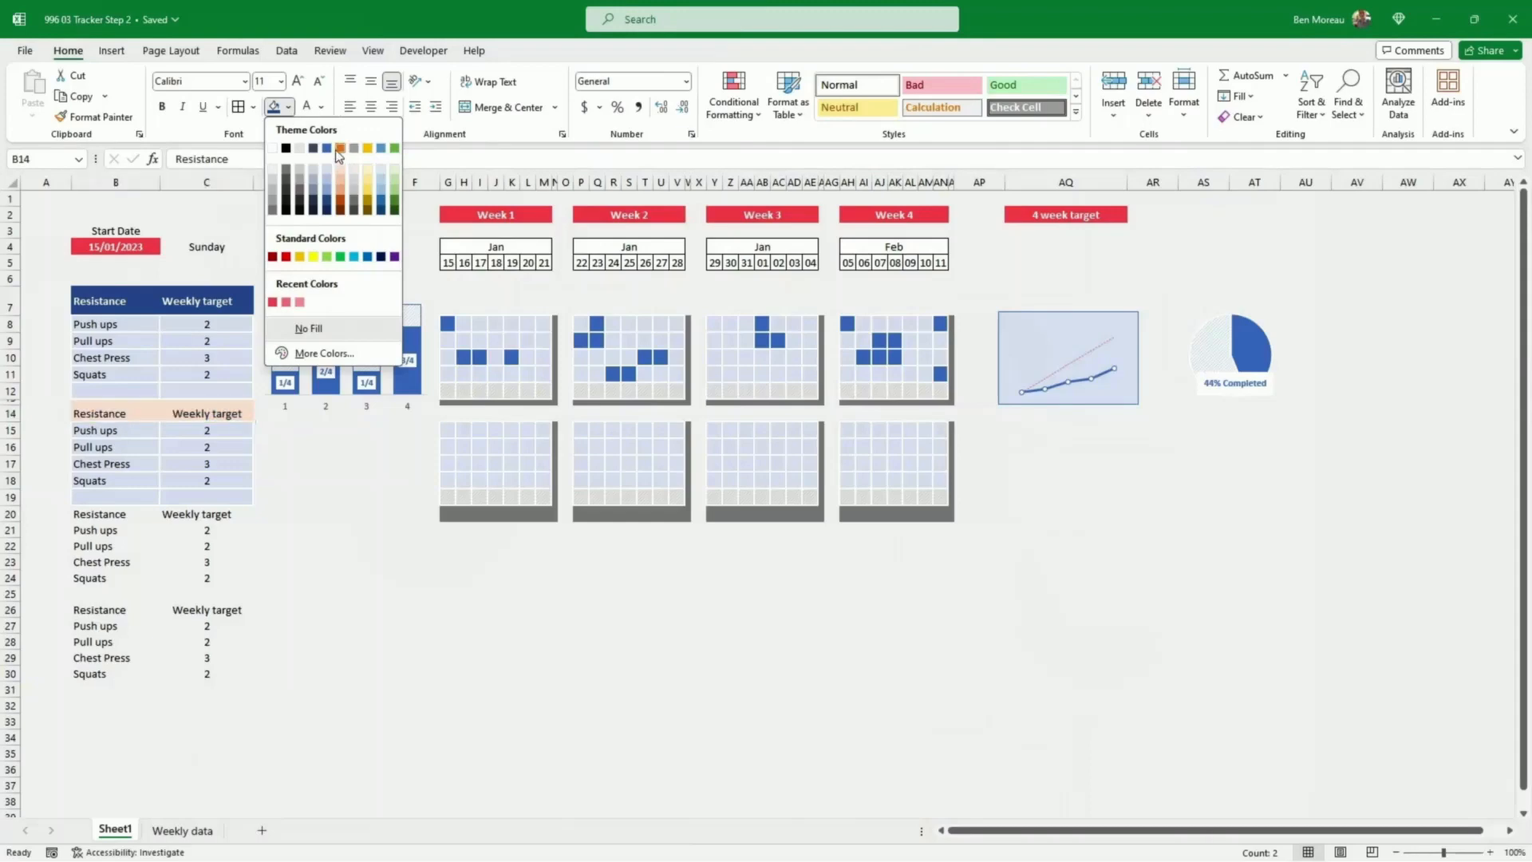
pyautogui.click(341, 203)
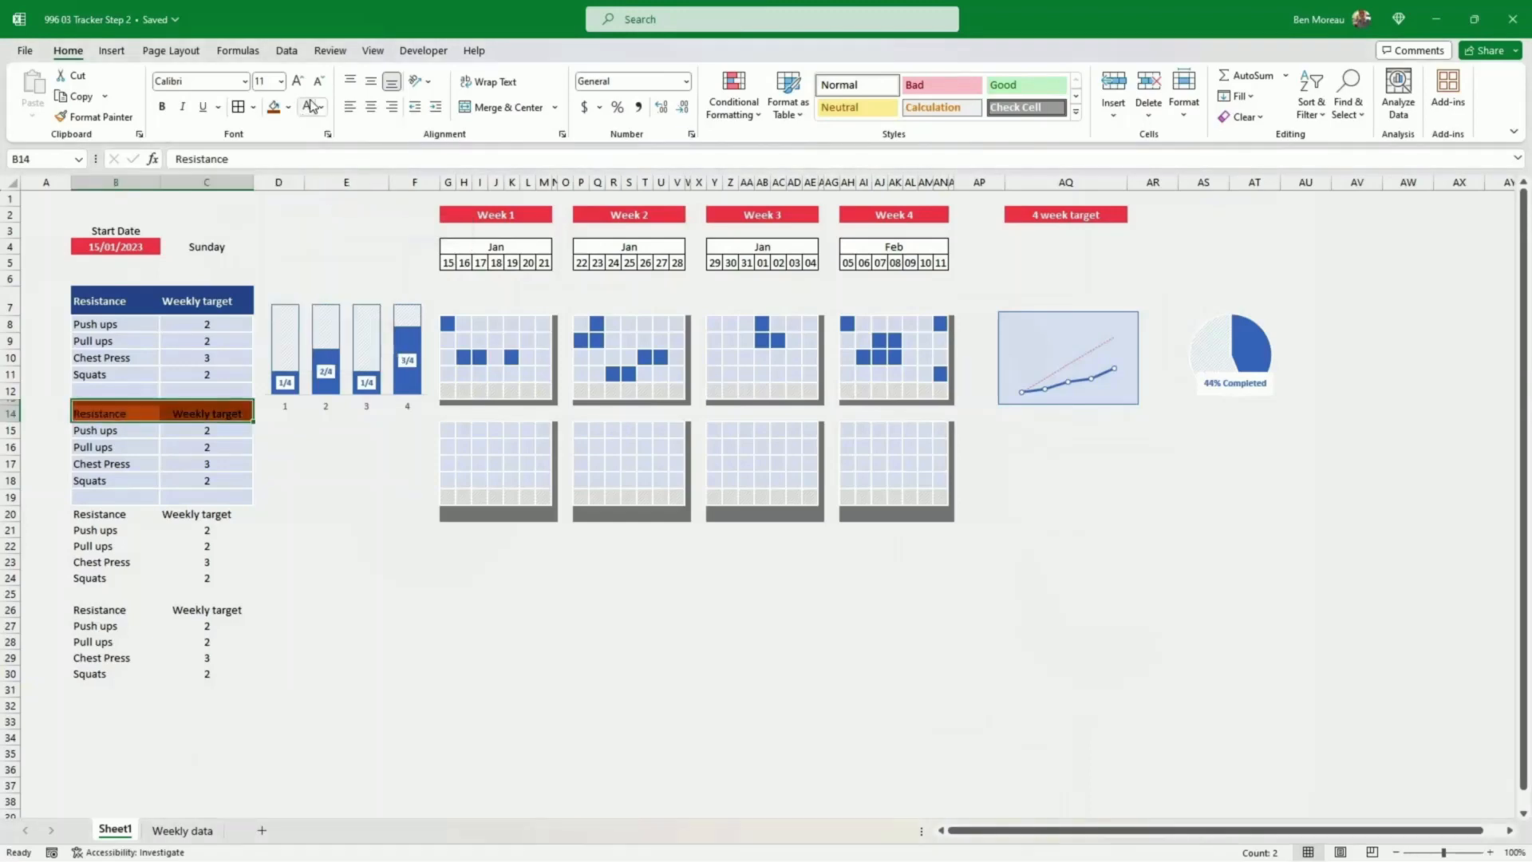
# Step: Turn the second table's header text white and fill its body cells B15:C19 with a light shade of the theme orange
pyautogui.moveTo(95, 430); pyautogui.dragTo(204, 496)
pyautogui.click(290, 109)
pyautogui.click(343, 170)
# Step: Fill the second table's Week 1 to Week 4 grids in rows 15 to 19 with the same light orange
pyautogui.moveTo(449, 431); pyautogui.dragTo(544, 497)
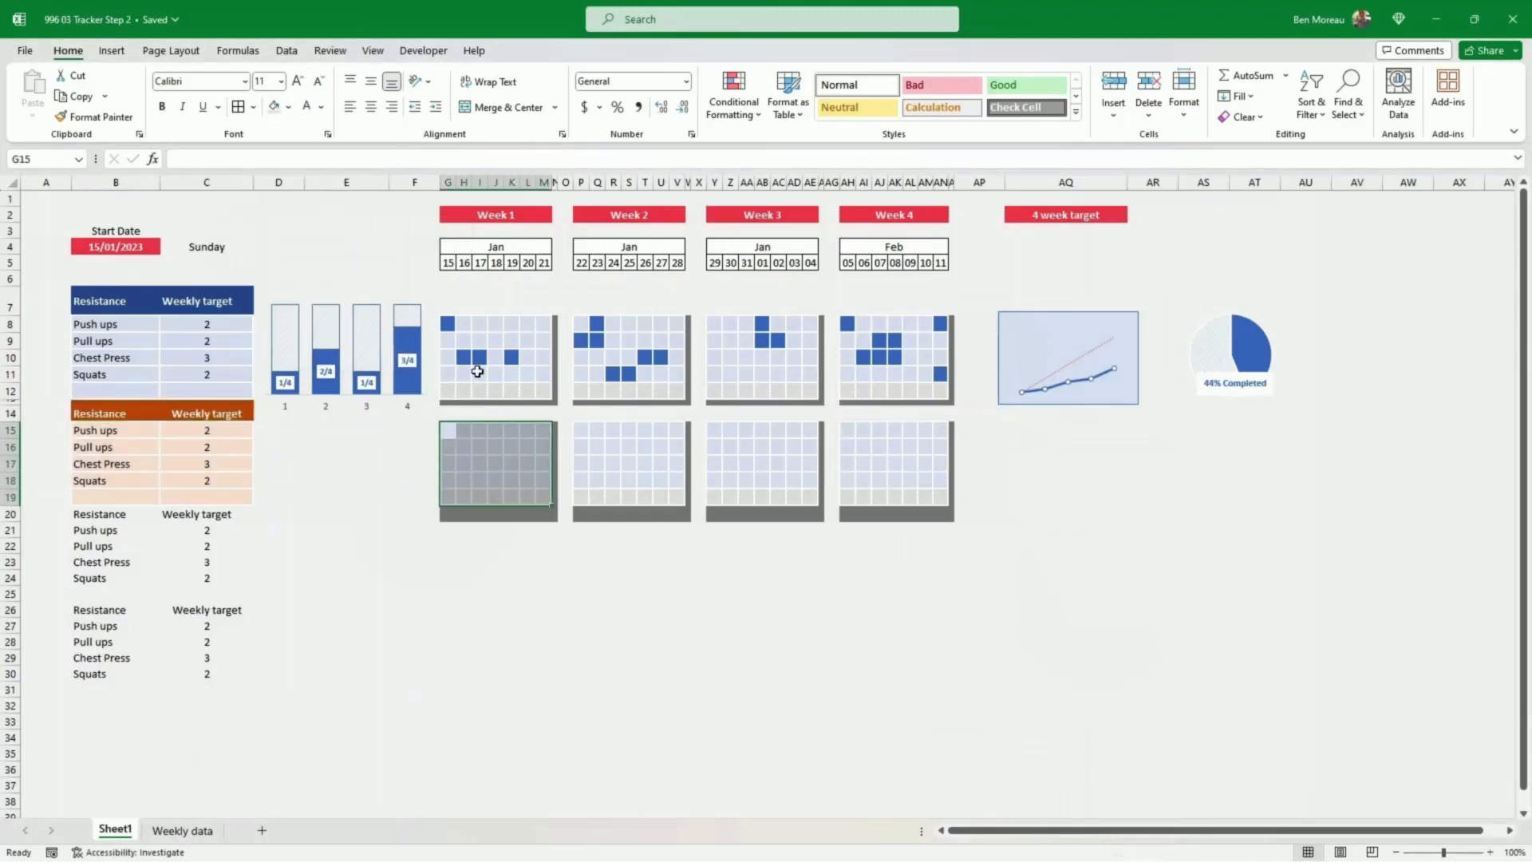
pyautogui.click(275, 107)
pyautogui.moveTo(582, 431); pyautogui.dragTo(677, 497)
pyautogui.click(274, 107)
pyautogui.moveTo(718, 432); pyautogui.dragTo(811, 497)
pyautogui.press('F4')
pyautogui.moveTo(846, 430); pyautogui.dragTo(941, 497)
pyautogui.press('F4')
pyautogui.click(911, 577)
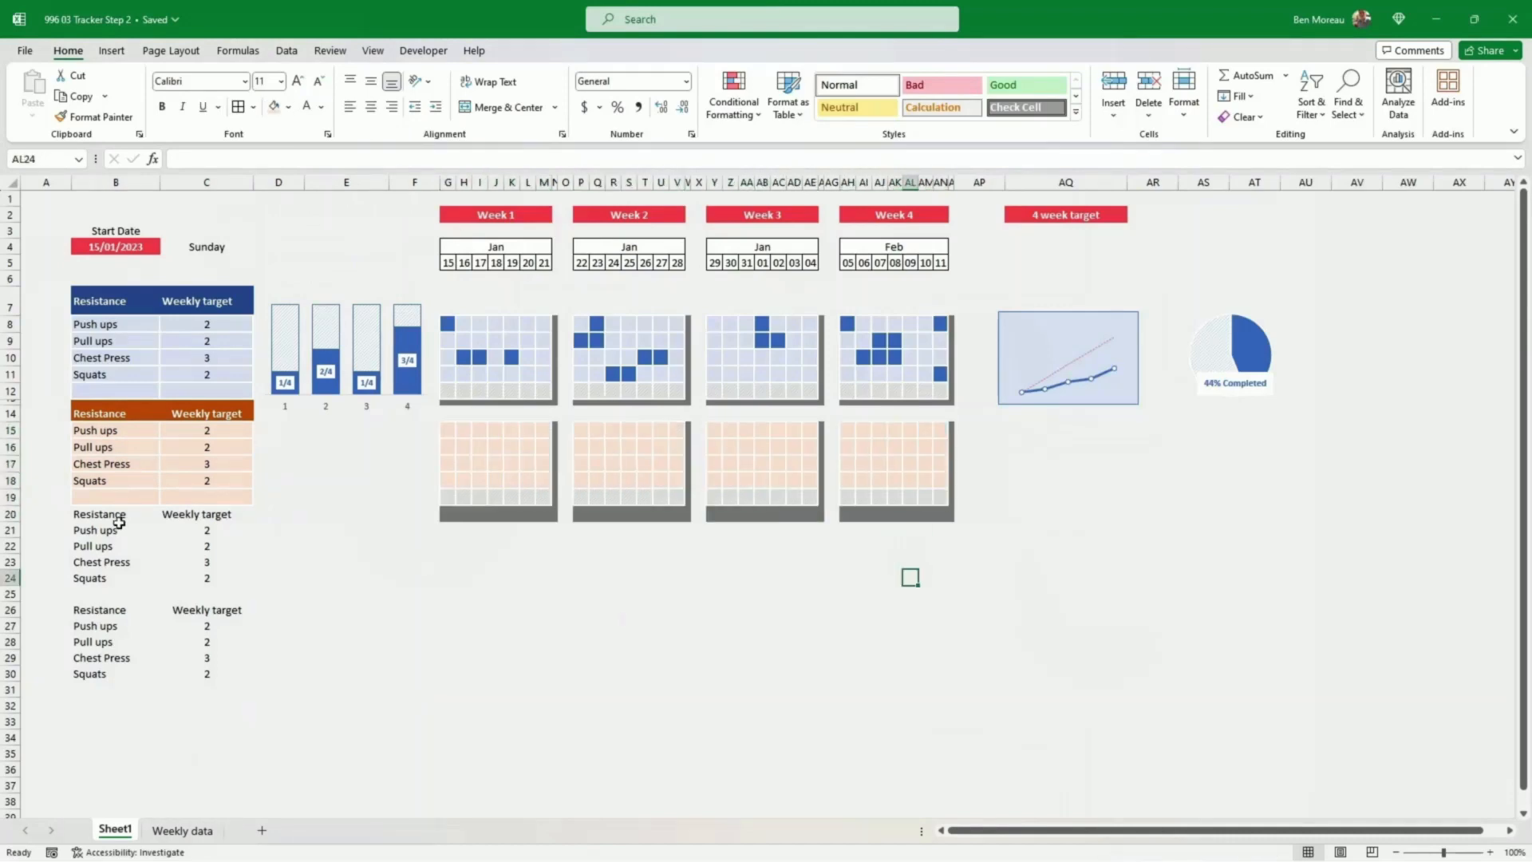
# Step: Move the two unstyled exercise tables down one row and shrink row 20 to a thin strip
pyautogui.moveTo(110, 516); pyautogui.dragTo(254, 692)
pyautogui.click(416, 690)
pyautogui.moveTo(15, 522); pyautogui.dragTo(14, 513)
pyautogui.click(430, 602)
# Step: Enter 1 in cell I16 of the second table's Week 1 grid
pyautogui.click(480, 448)
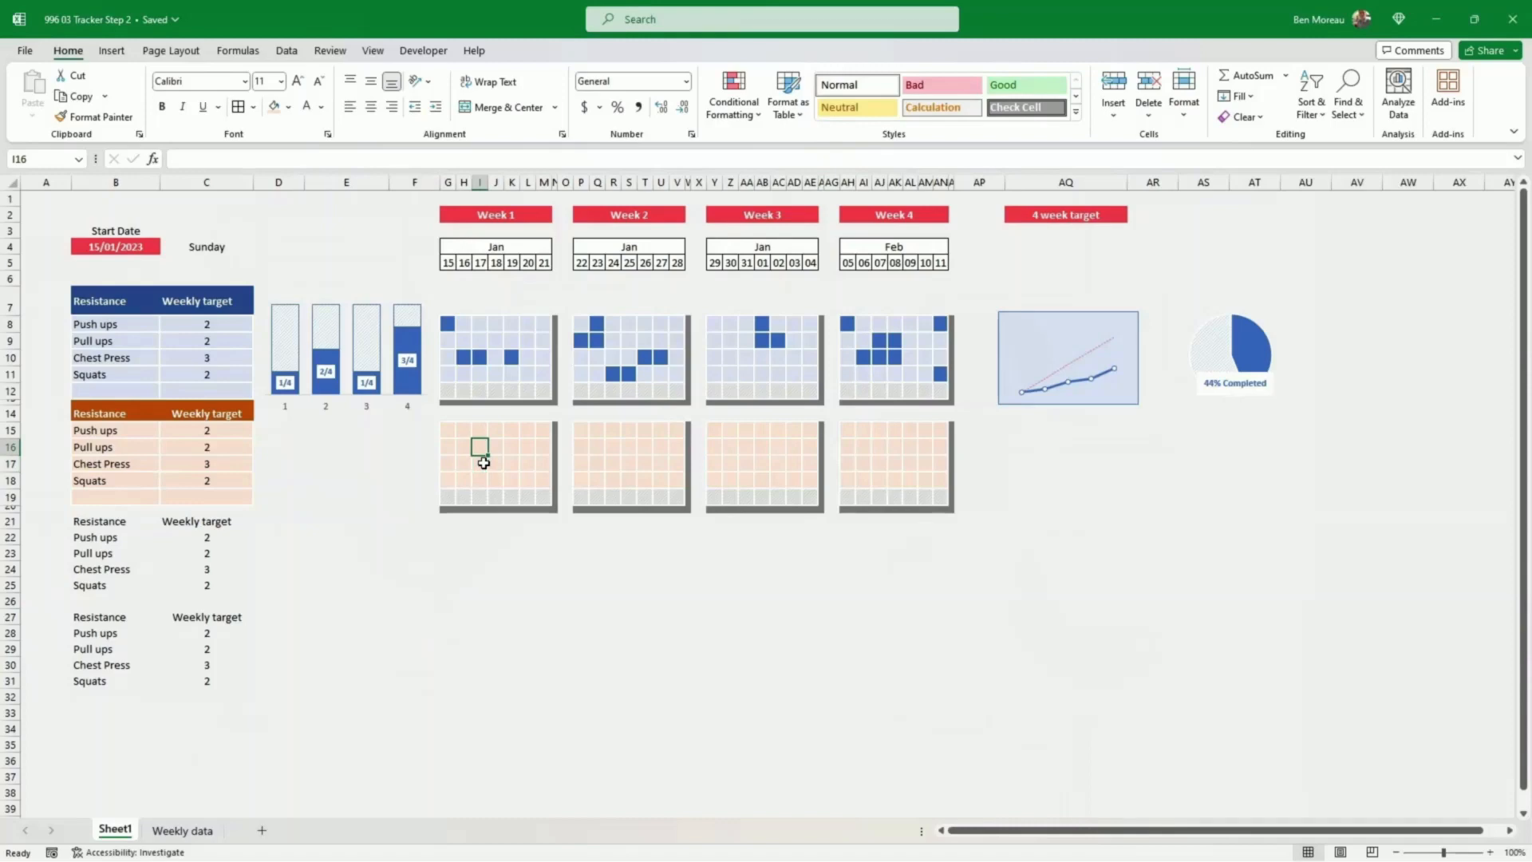
pyautogui.write('1')
pyautogui.press('Return')
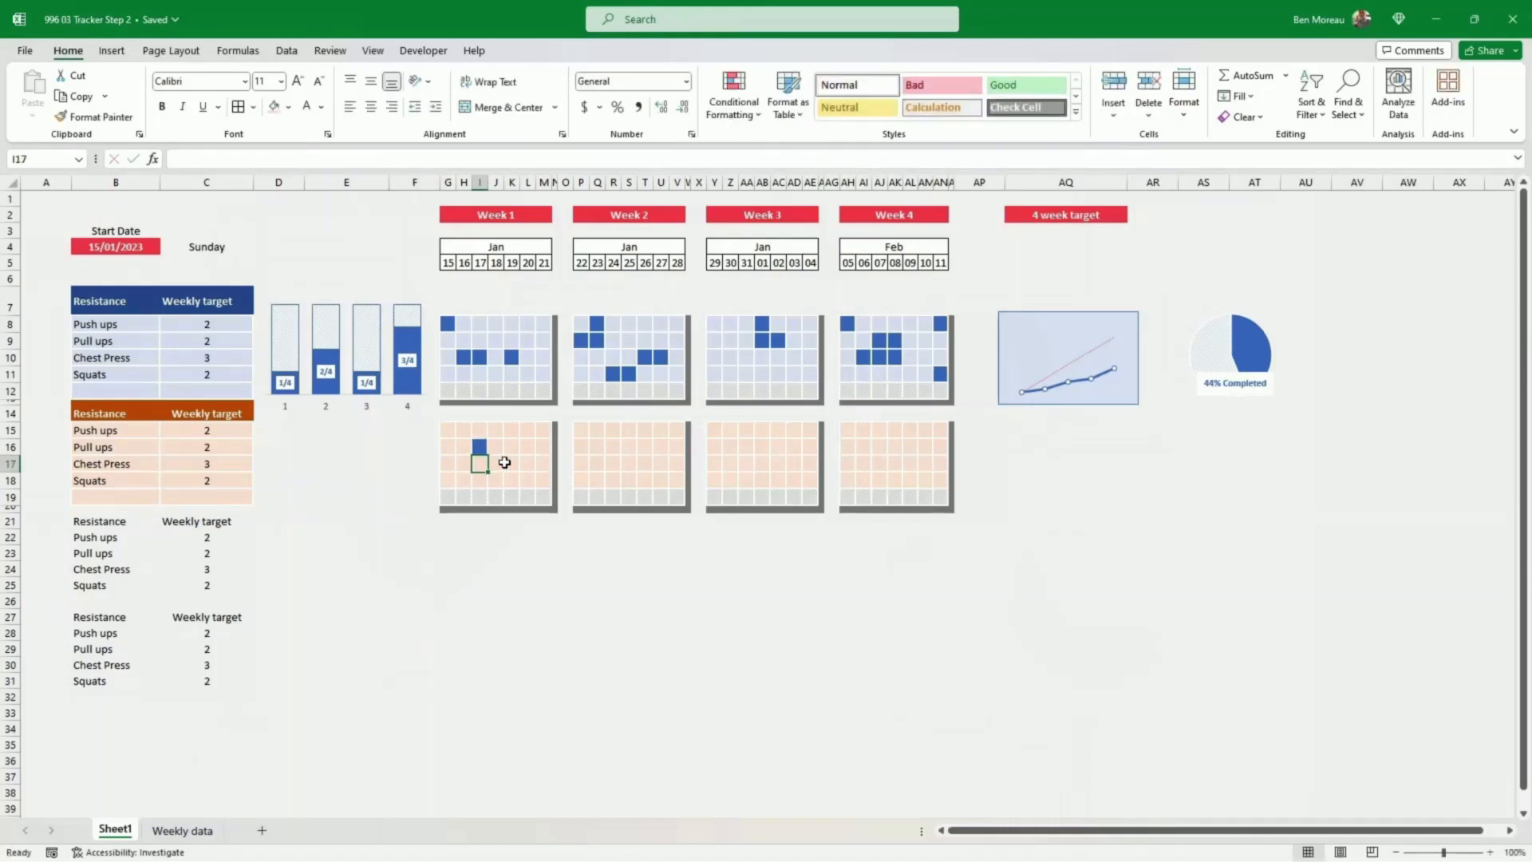
# Step: Edit the AND-formula conditional formatting rule for G15:M19 so it fills matching cells with the theme orange
pyautogui.moveTo(443, 433); pyautogui.dragTo(548, 499)
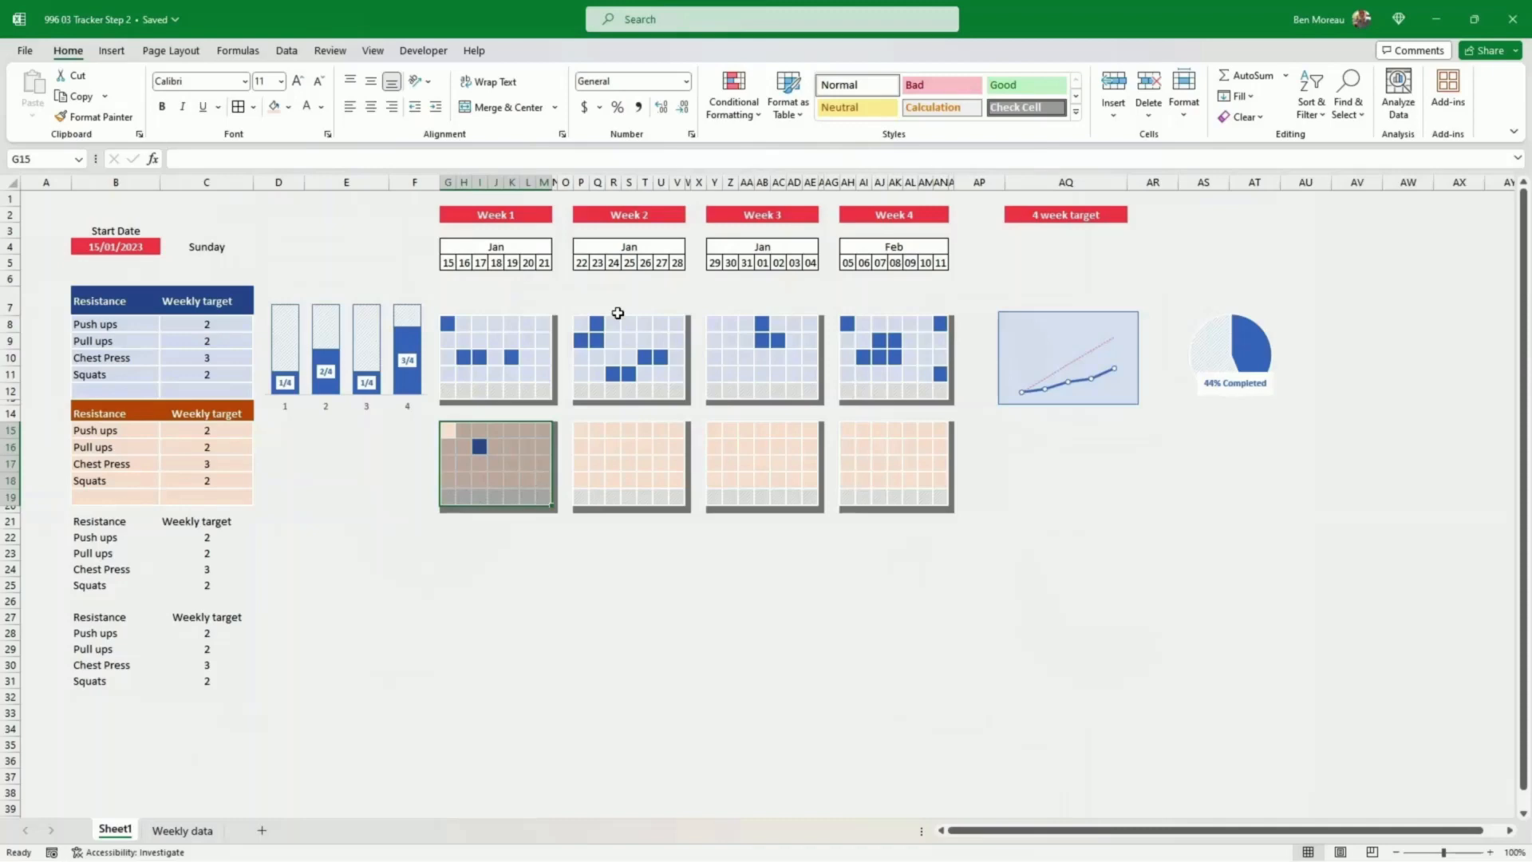
pyautogui.click(757, 115)
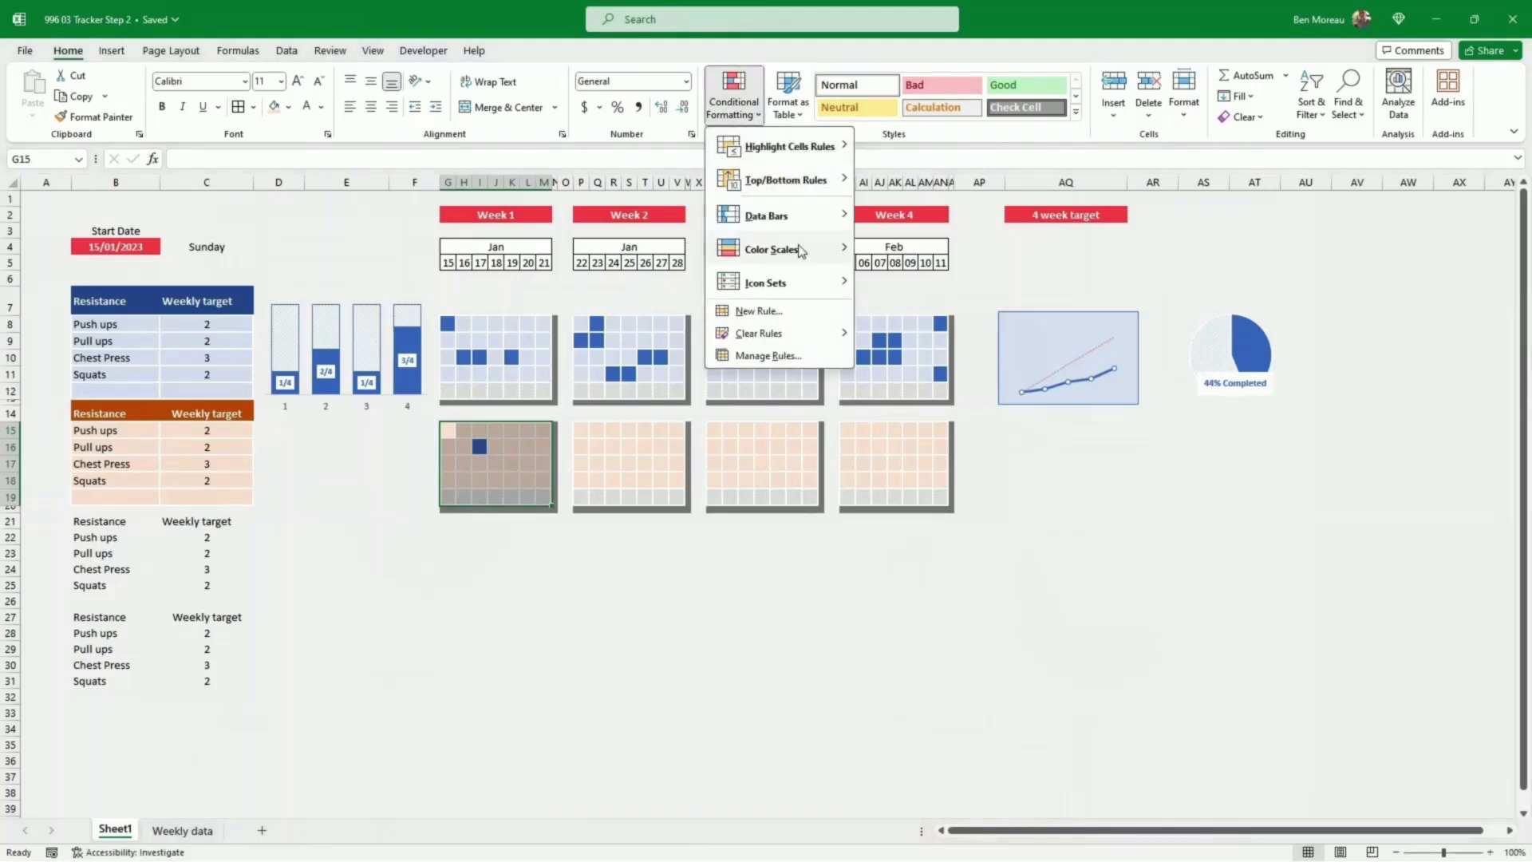
pyautogui.click(782, 353)
pyautogui.click(530, 585)
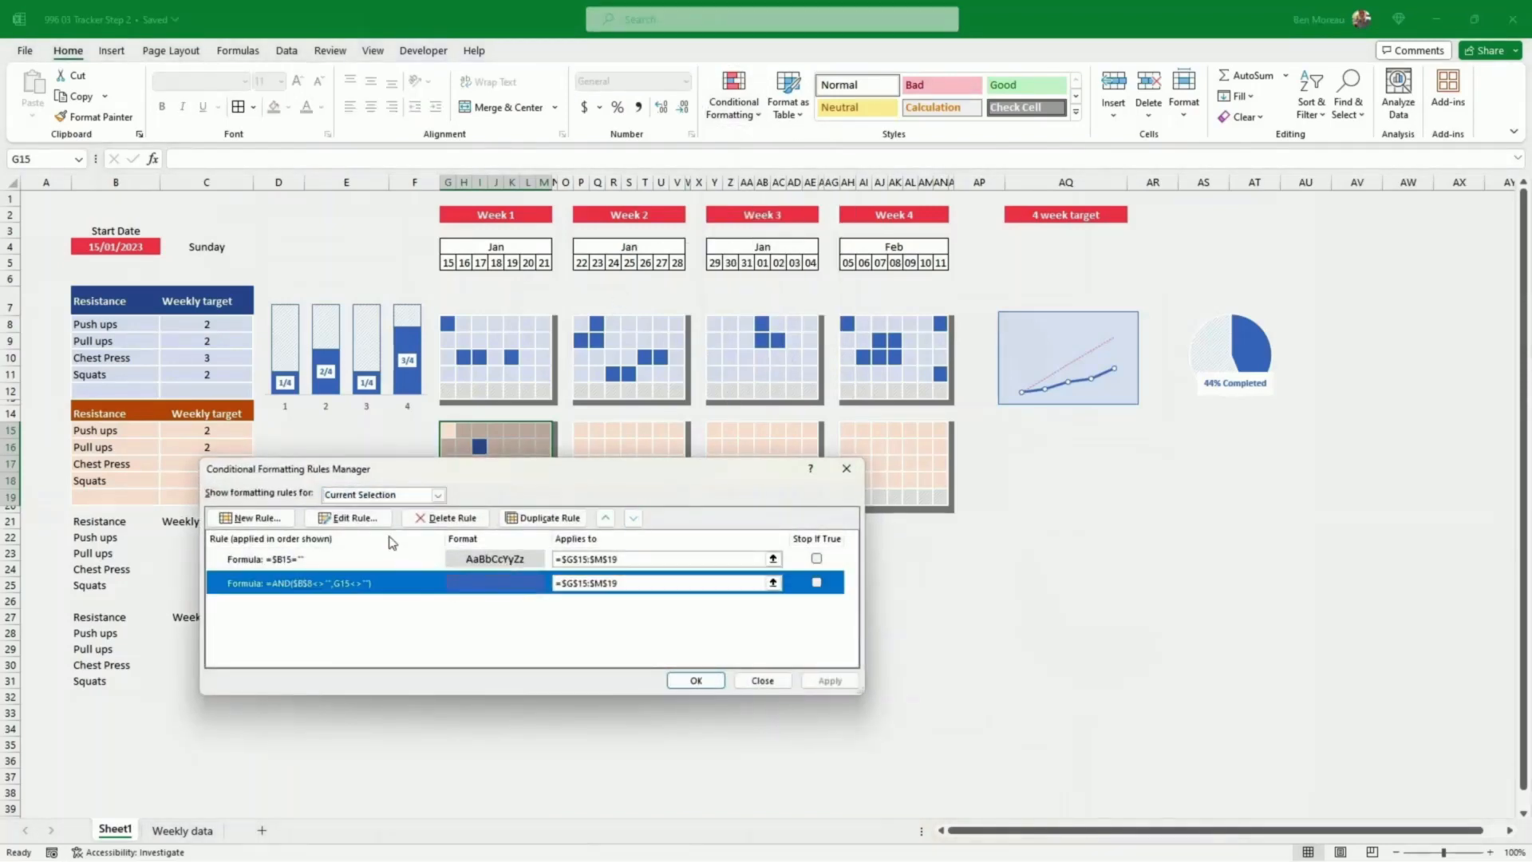
pyautogui.click(363, 519)
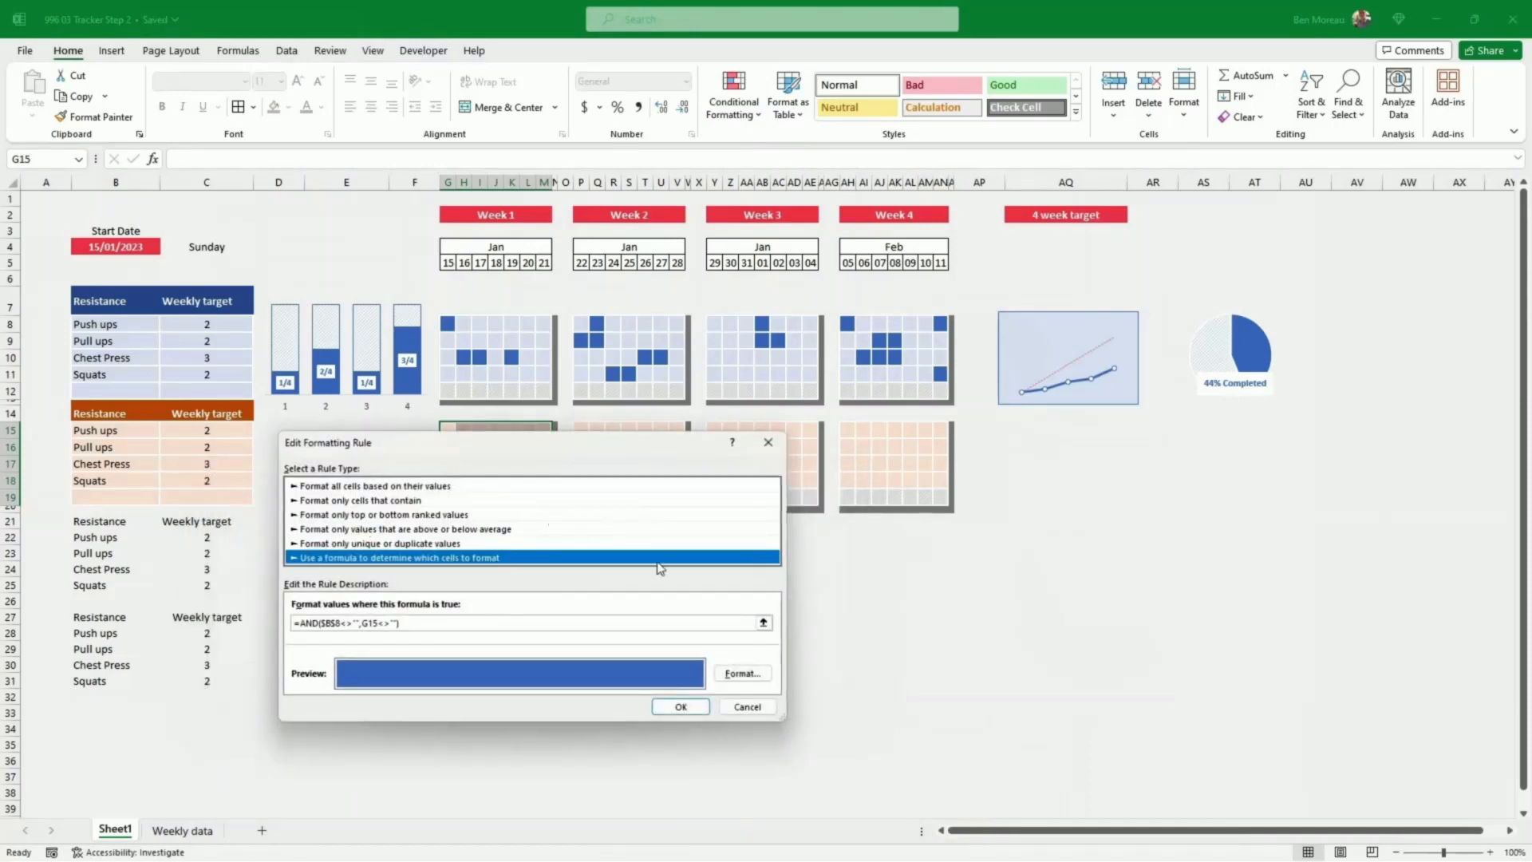
pyautogui.click(741, 674)
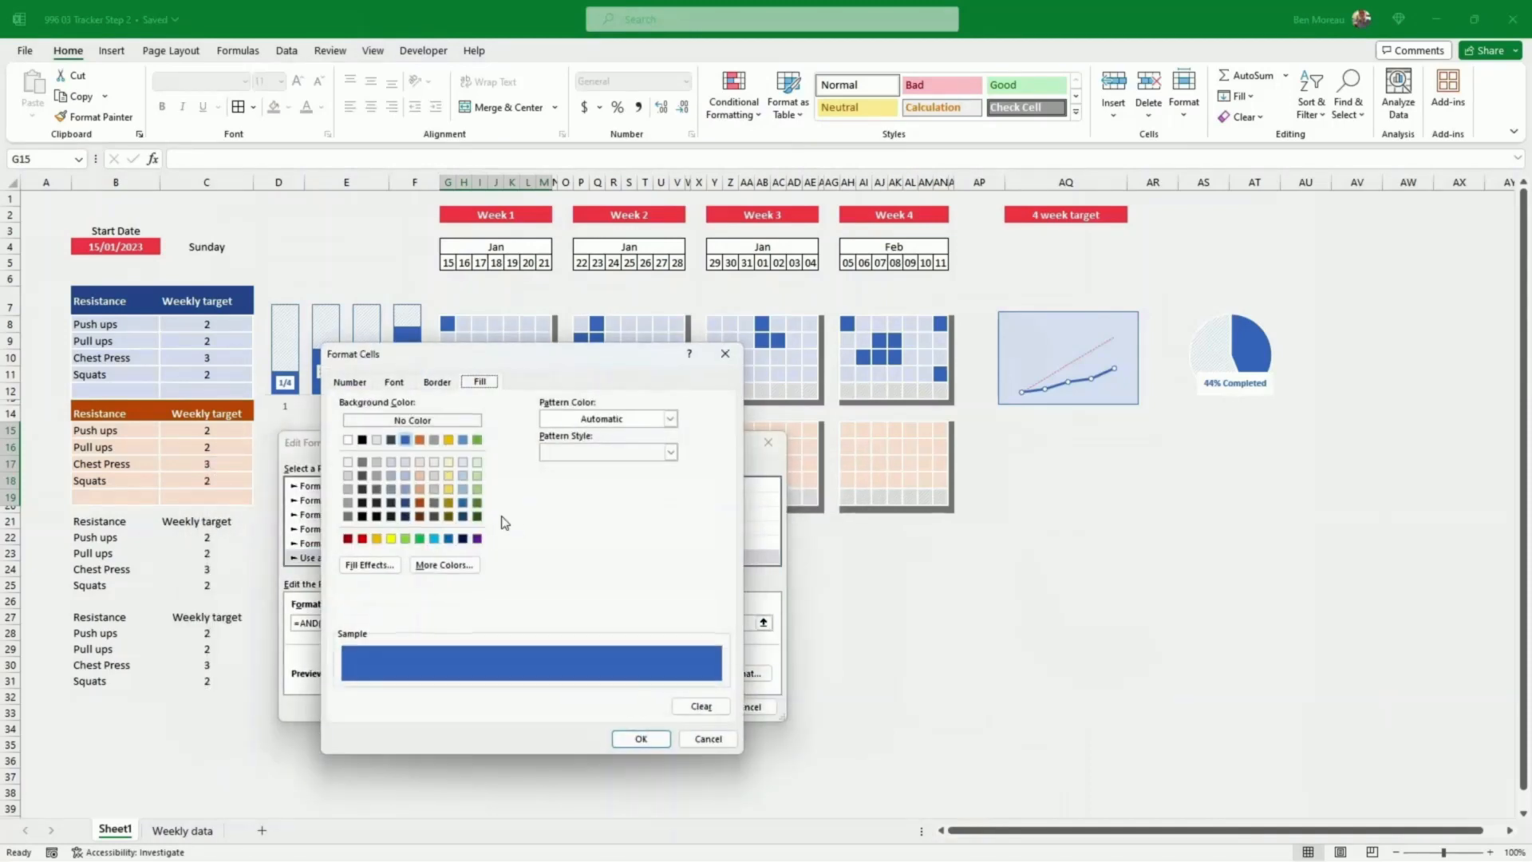
pyautogui.click(420, 440)
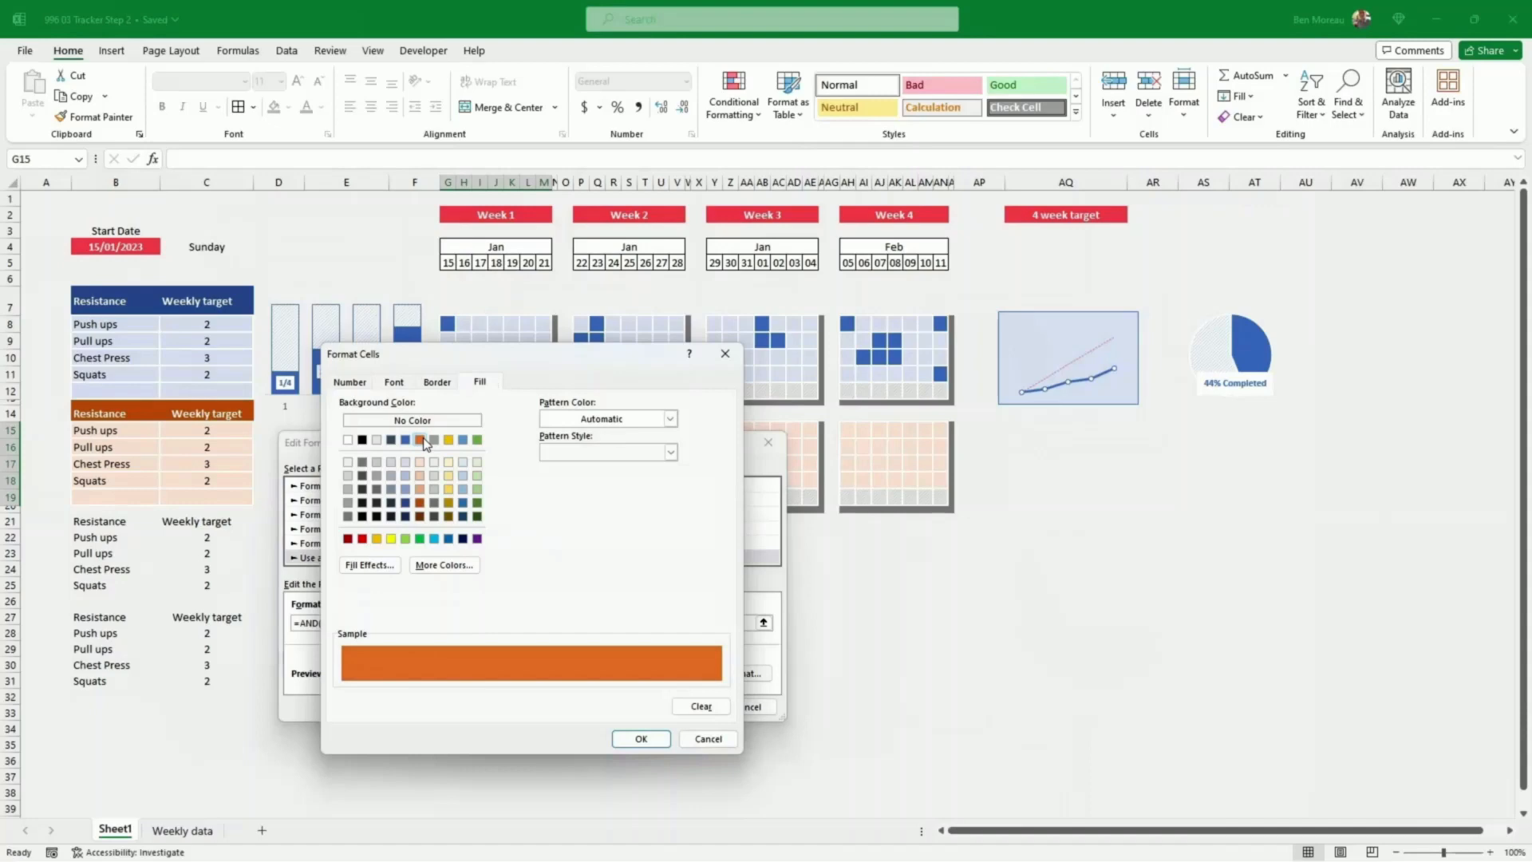
pyautogui.click(640, 739)
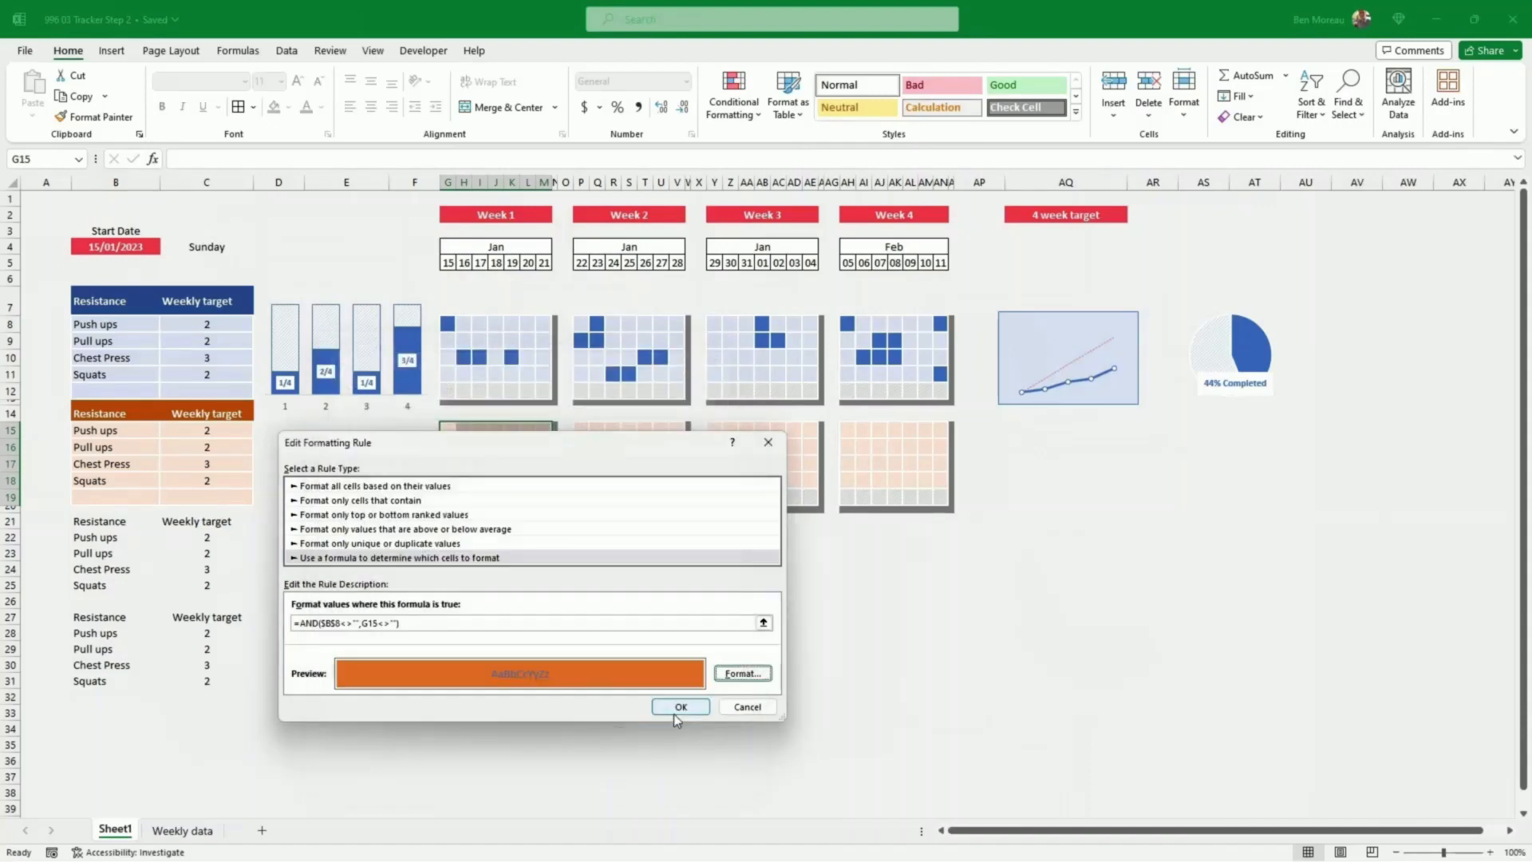
pyautogui.click(682, 708)
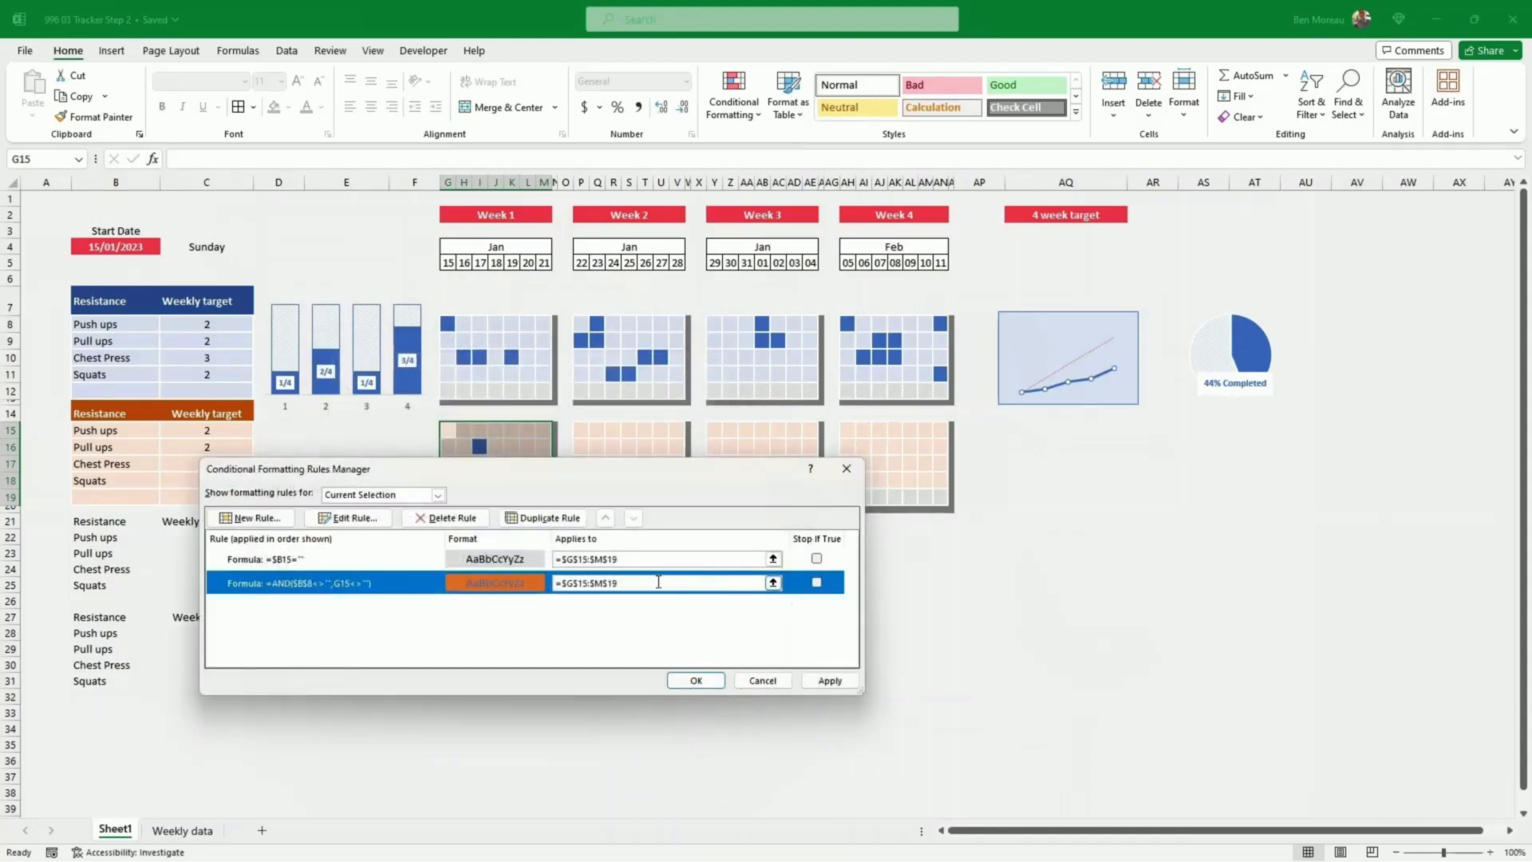
# Step: Change the same rule's font colour to the matching orange and apply it to the Week 1 grid
pyautogui.click(363, 518)
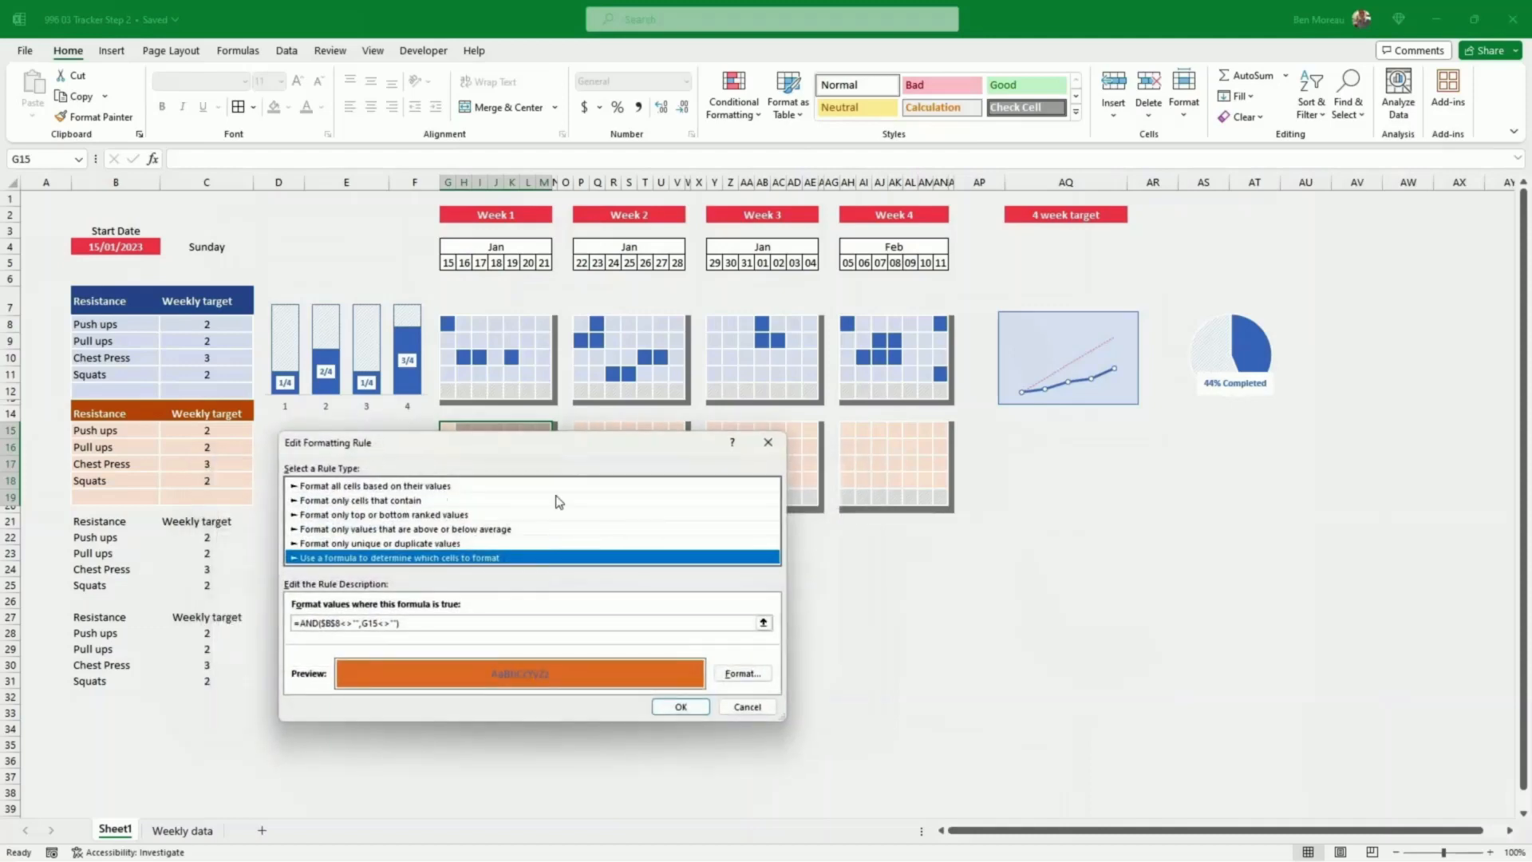
pyautogui.click(742, 673)
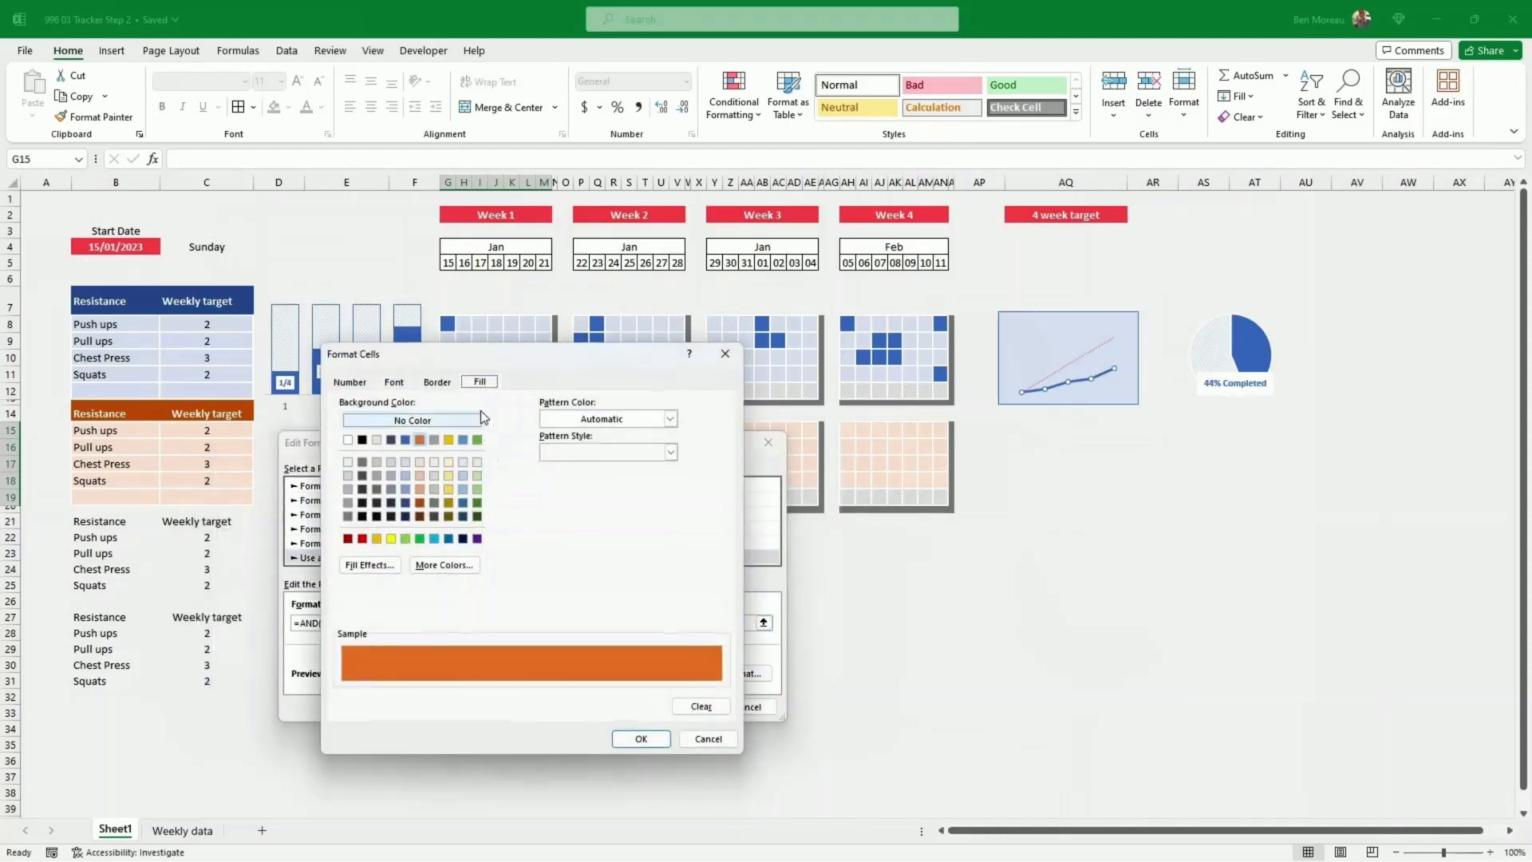
pyautogui.click(396, 383)
pyautogui.click(641, 515)
pyautogui.click(635, 569)
pyautogui.click(641, 739)
pyautogui.click(681, 707)
pyautogui.click(822, 680)
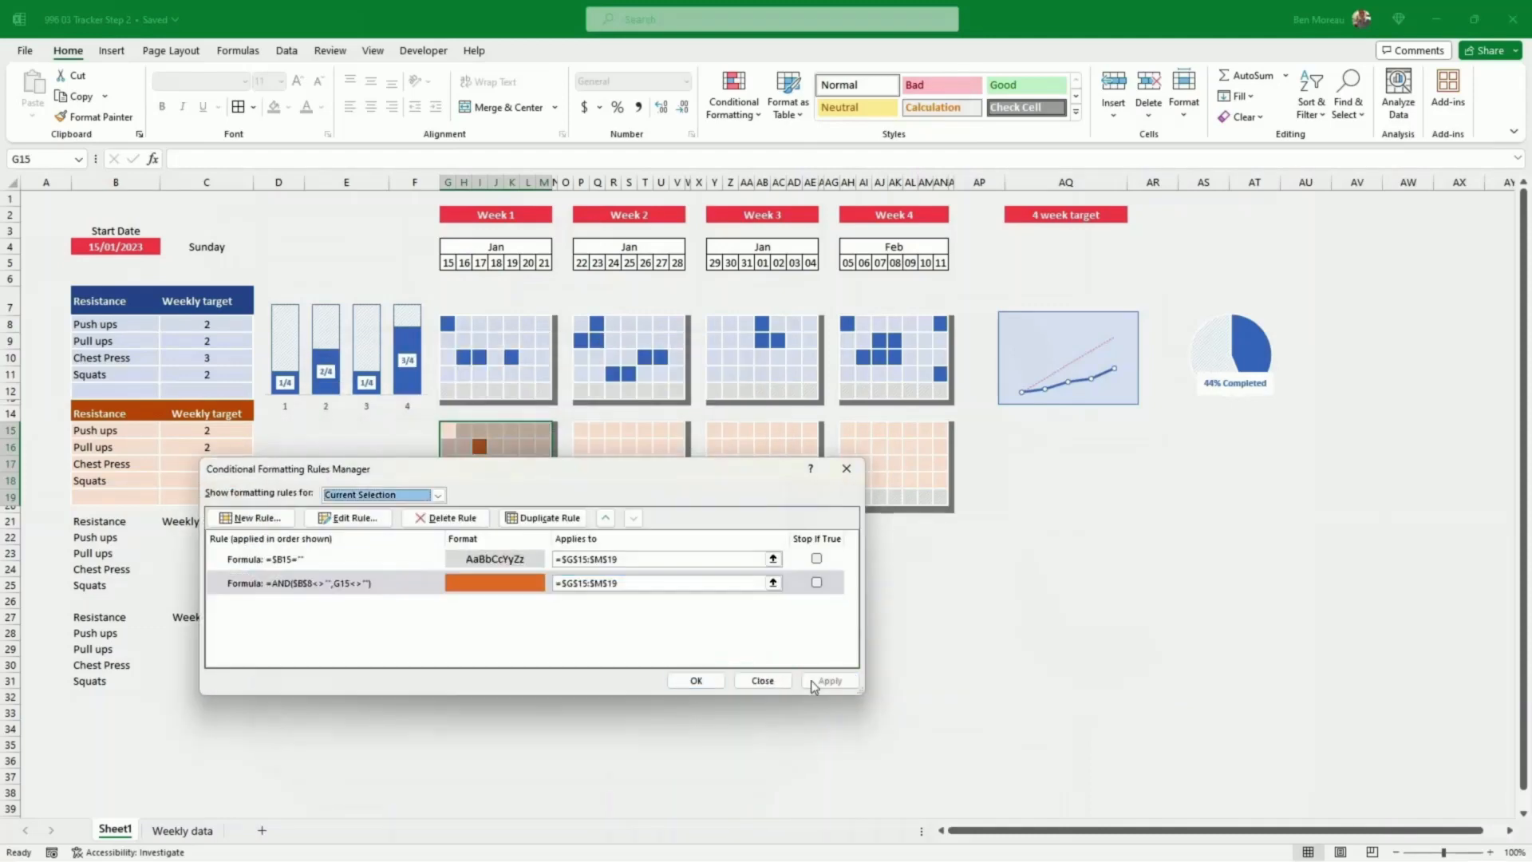
pyautogui.click(695, 680)
# Step: Copy the second table's Week 1 grid formatting onto its Week 2, Week 3 and Week 4 grids with Format Painter
pyautogui.doubleClick(93, 116)
pyautogui.click(582, 430)
pyautogui.click(715, 431)
pyautogui.click(848, 431)
pyautogui.press('Escape')
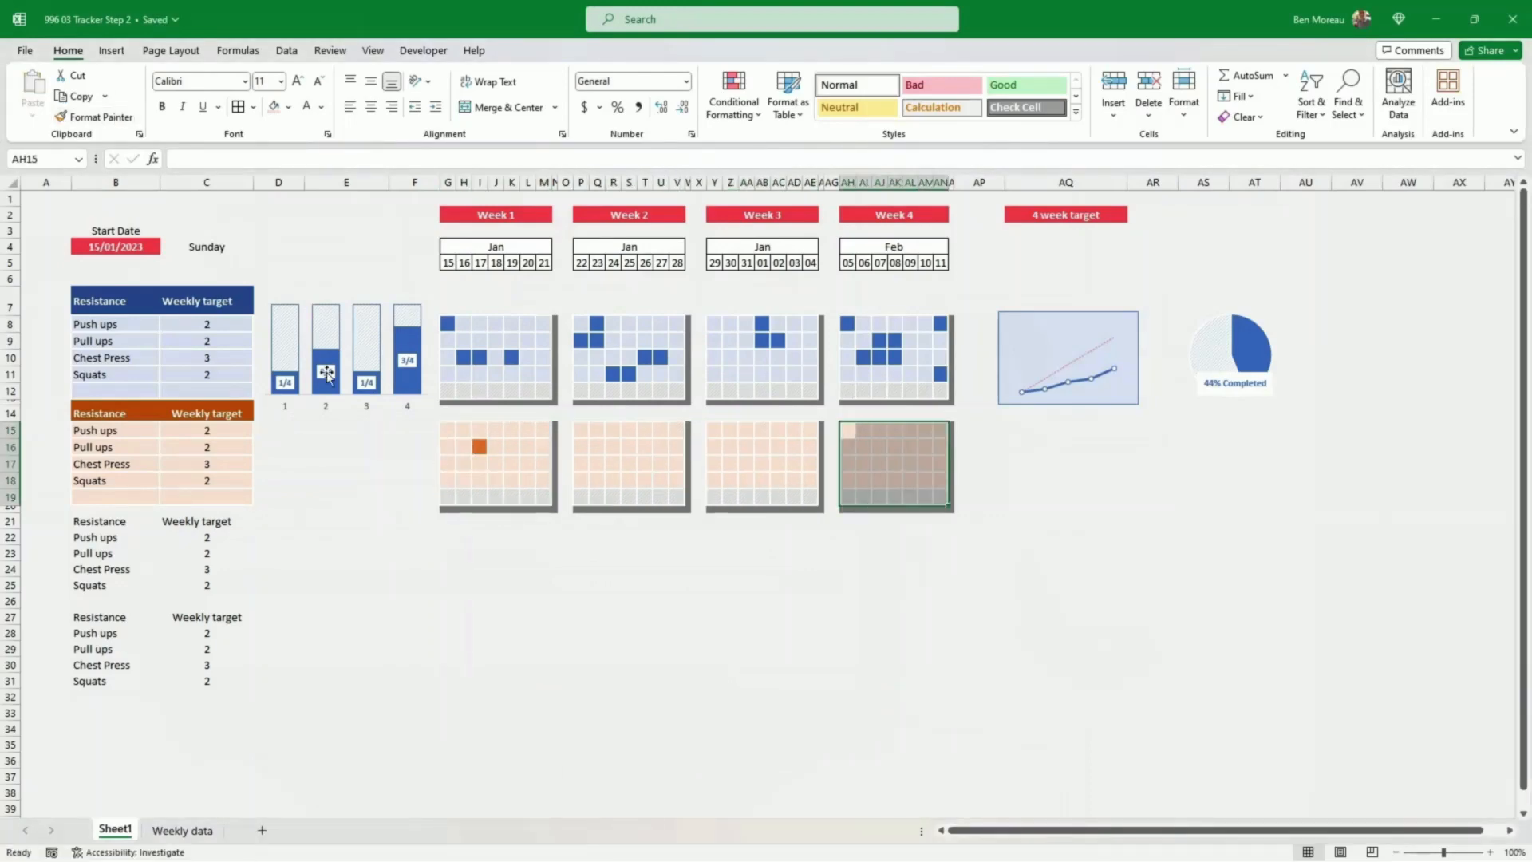
# Step: On the Weekly data sheet, move the pie, column and progression charts clear of the space below the totals tables
pyautogui.click(325, 372)
pyautogui.click(279, 680)
pyautogui.click(182, 830)
pyautogui.moveTo(836, 620); pyautogui.dragTo(1194, 425)
pyautogui.moveTo(782, 600); pyautogui.dragTo(1081, 648)
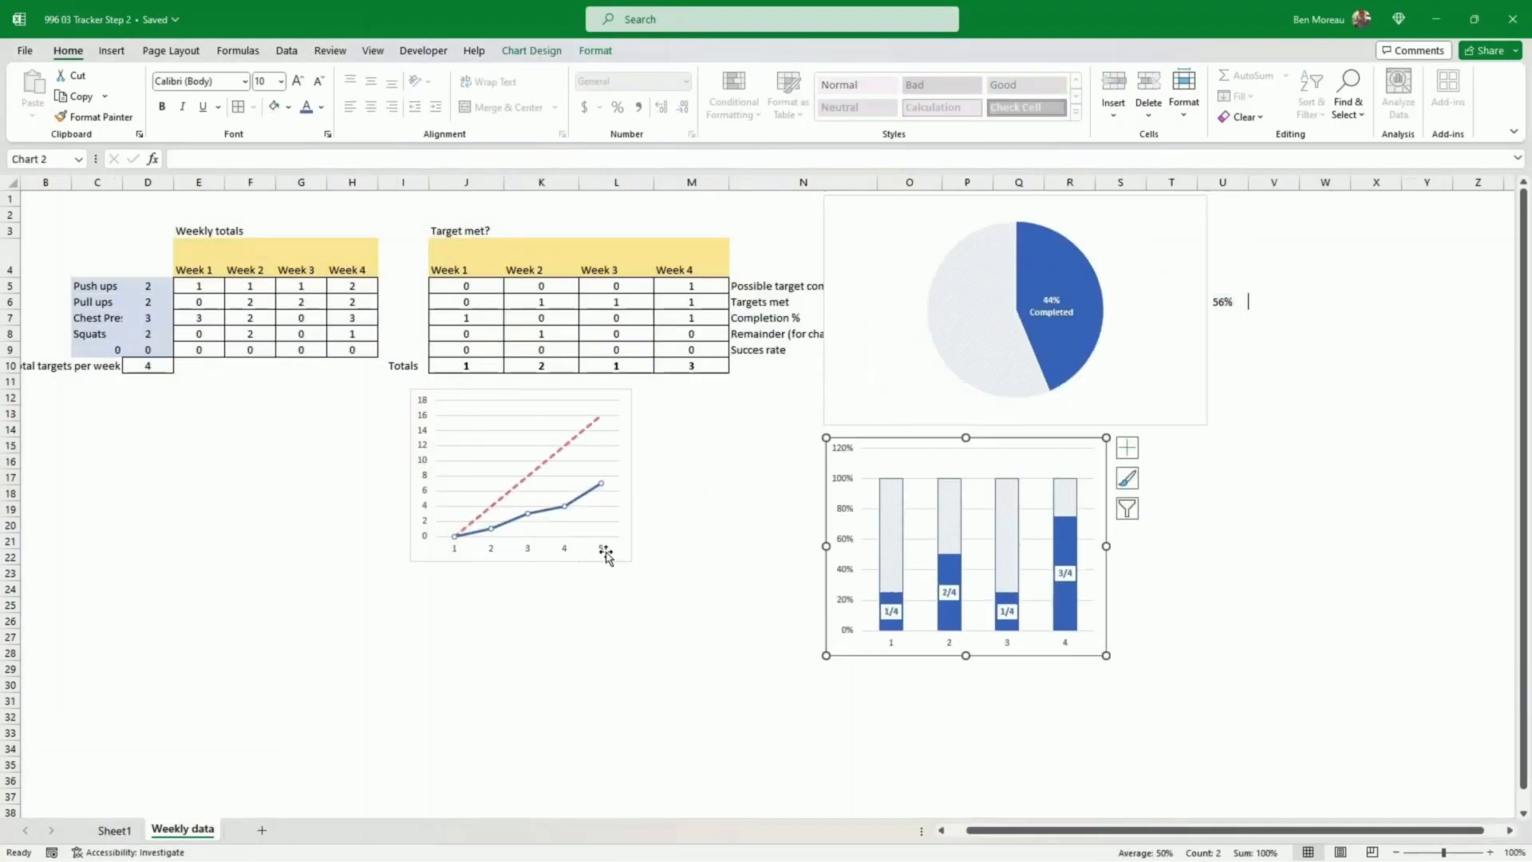
pyautogui.moveTo(609, 557); pyautogui.dragTo(1218, 551)
# Step: Copy the calculation block B5:W10 on the Weekly data sheet and paste it at B12
pyautogui.click(56, 281)
pyautogui.moveTo(56, 280); pyautogui.dragTo(1299, 369)
pyautogui.hotkey('ctrl', 'c')
pyautogui.click(34, 393)
pyautogui.hotkey('ctrl', 'v')
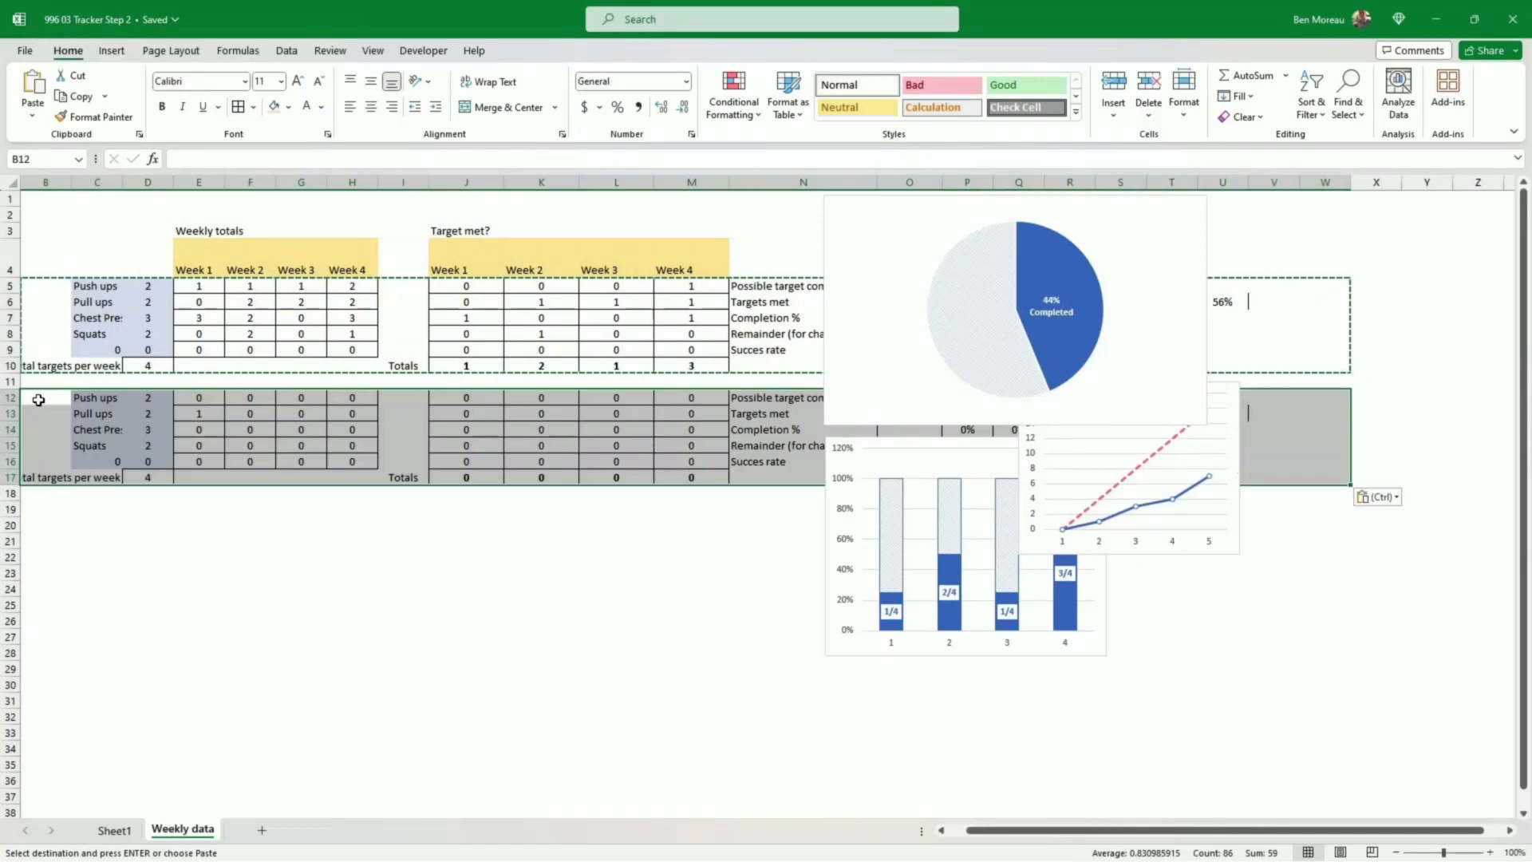
# Step: Move the column chart and the pie chart away from the copied calculation block
pyautogui.click(96, 413)
pyautogui.moveTo(1047, 658); pyautogui.dragTo(692, 678)
pyautogui.click(536, 580)
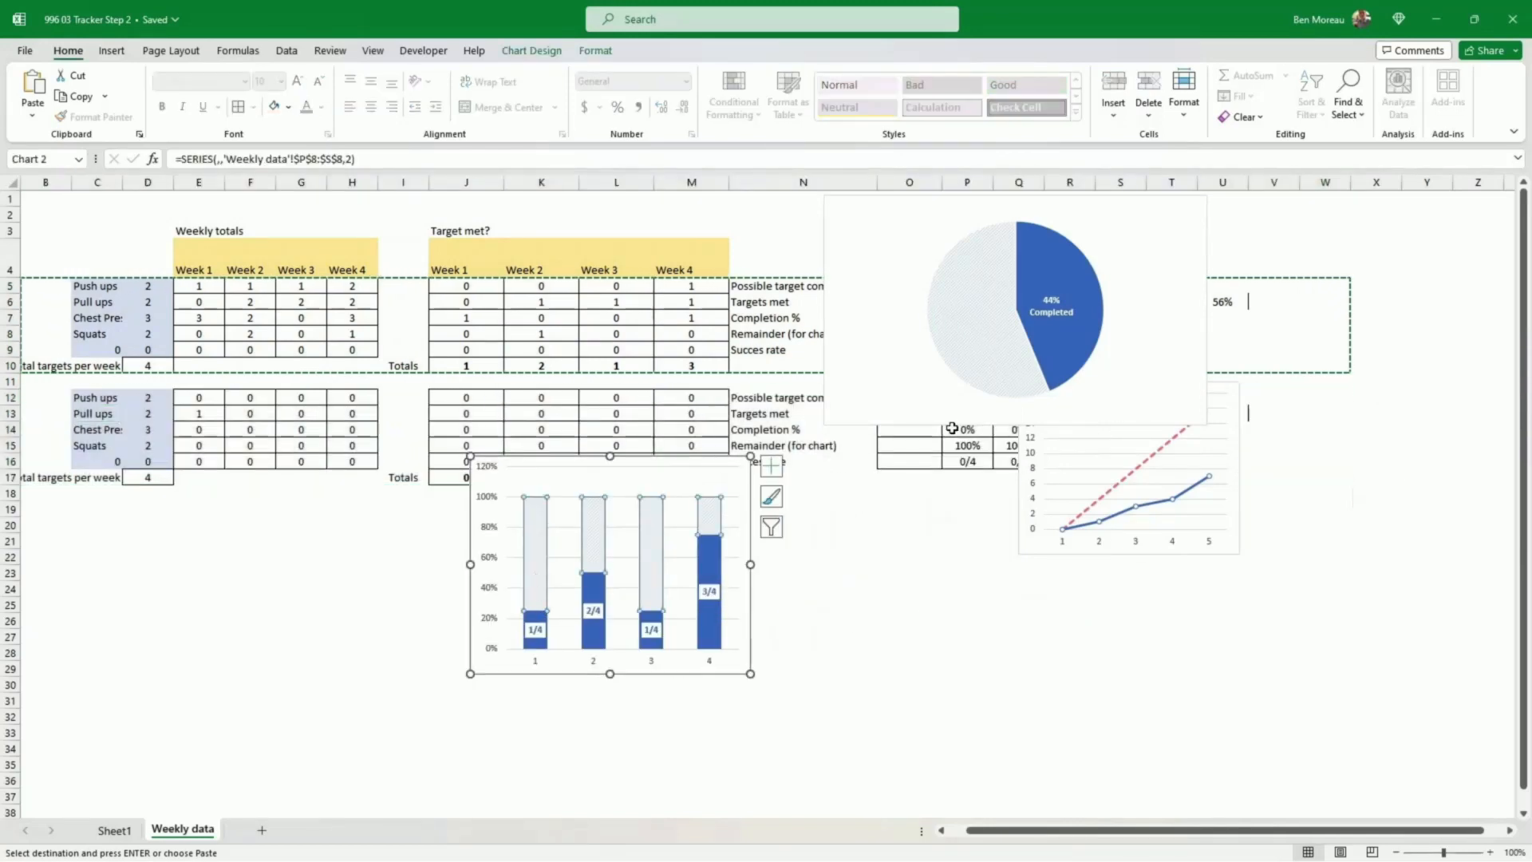
pyautogui.moveTo(988, 412); pyautogui.dragTo(1087, 738)
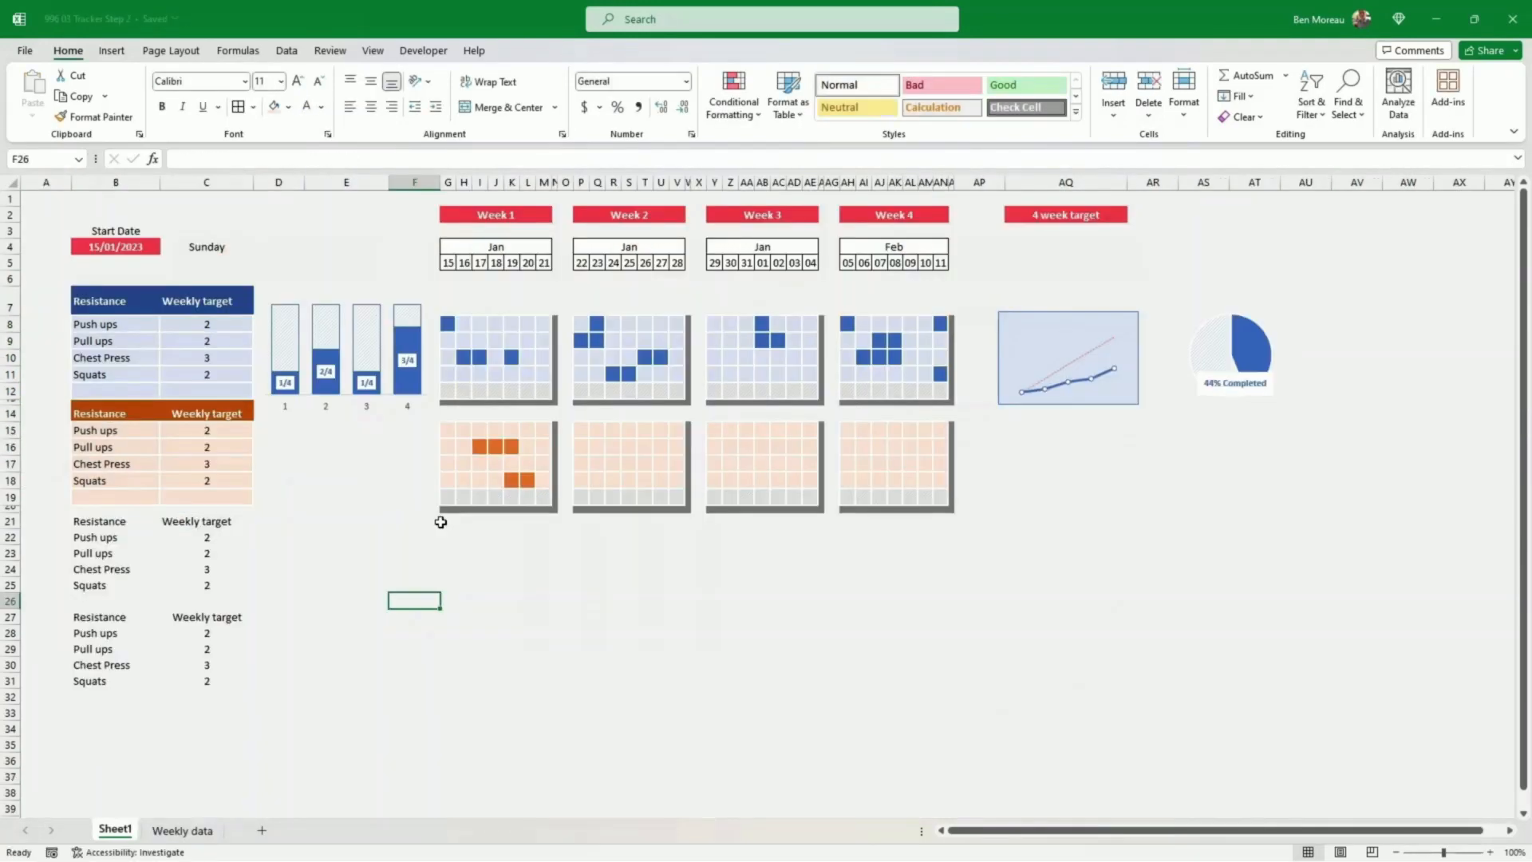
# Step: Search the stock icons for "dumbbell", insert the solid dumbbell on Sheet1 and place it below the progression chart
pyautogui.click(112, 50)
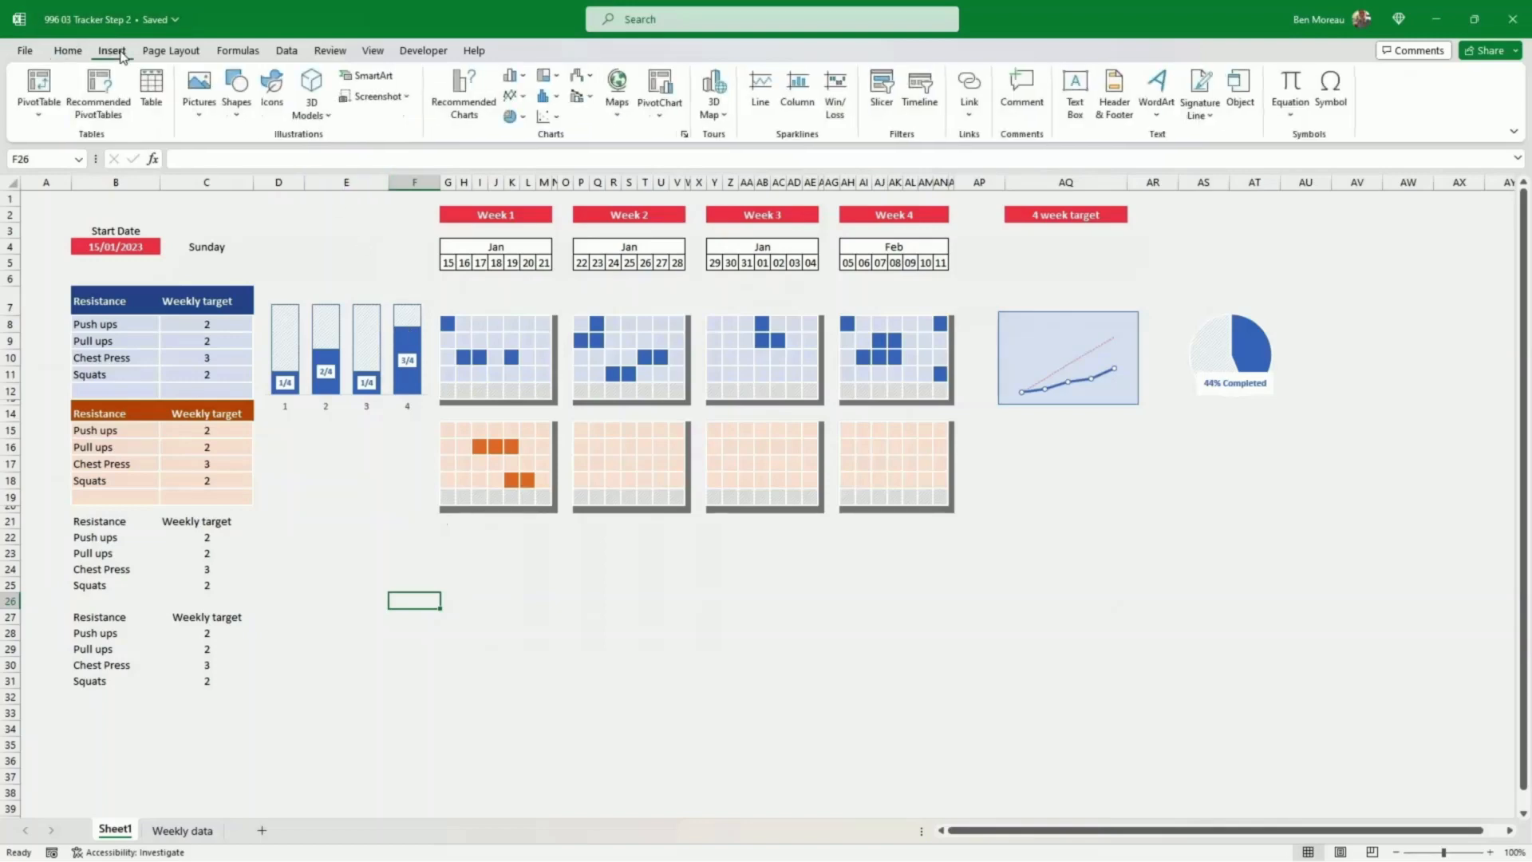
pyautogui.click(268, 105)
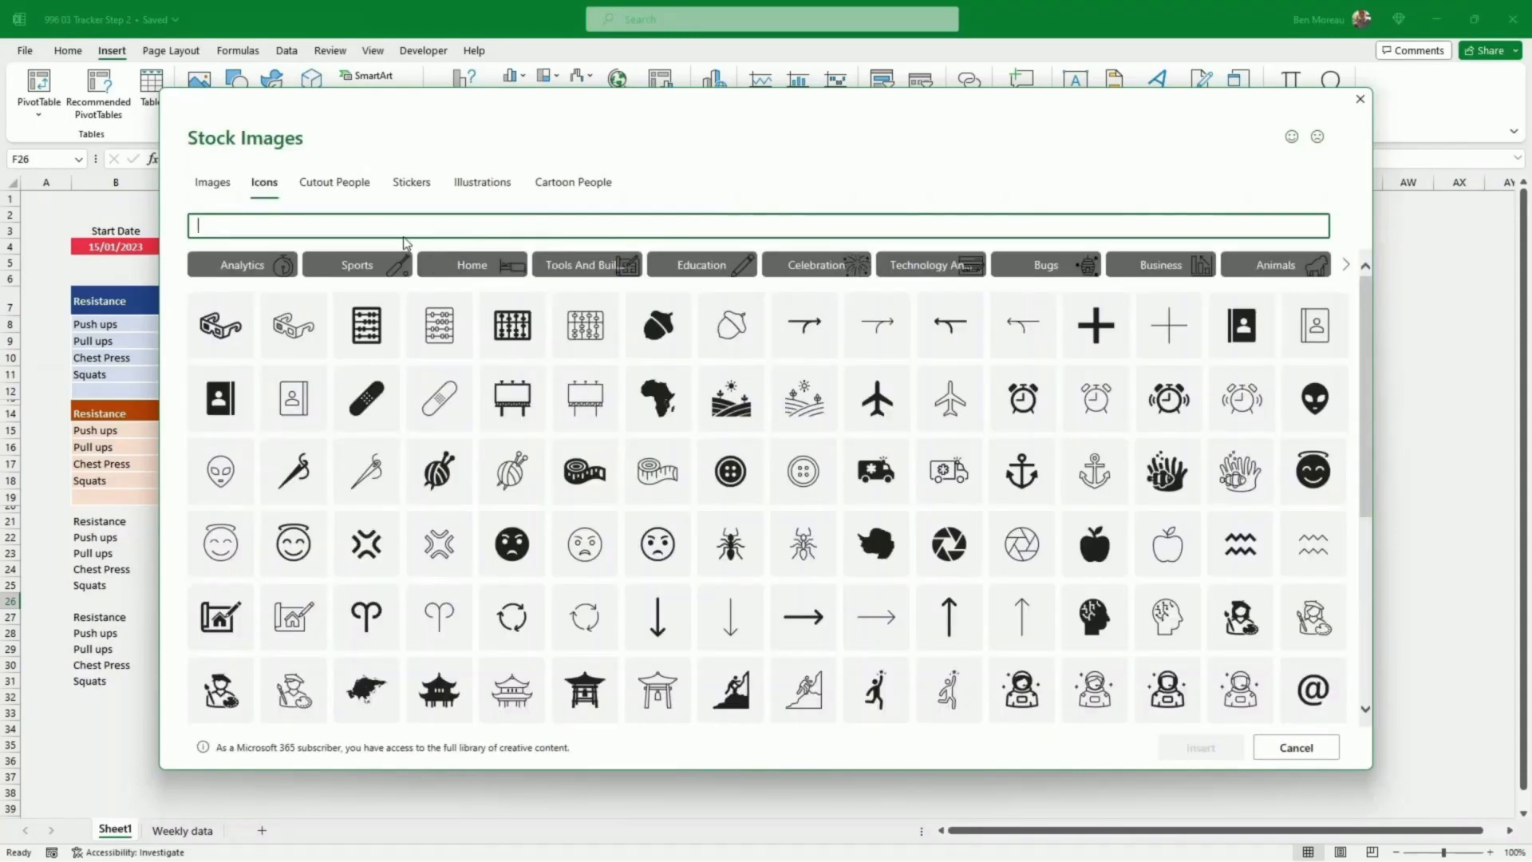
pyautogui.write('dumbbell')
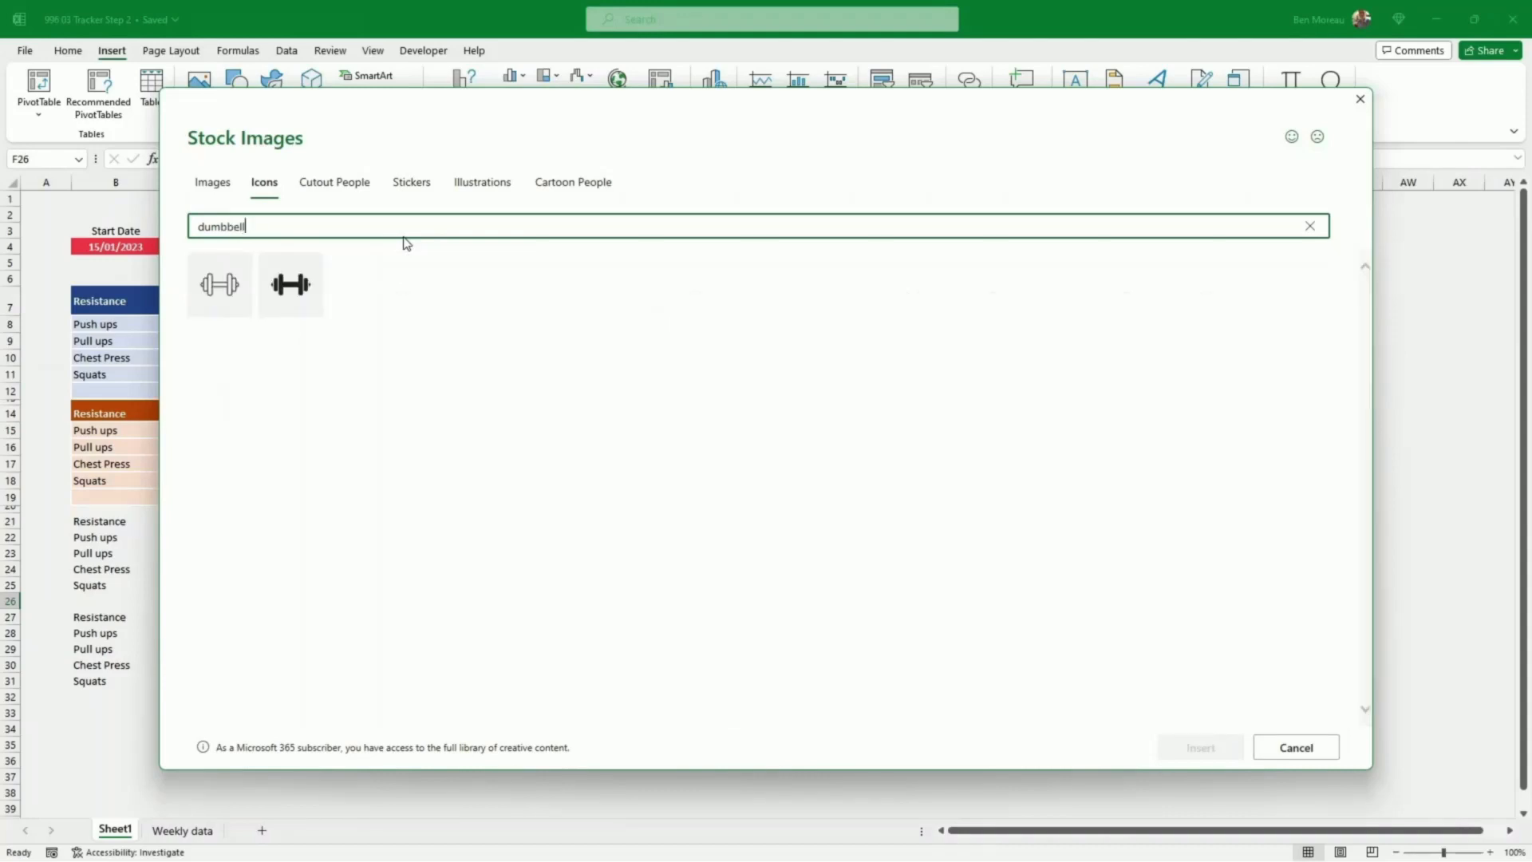
pyautogui.click(303, 288)
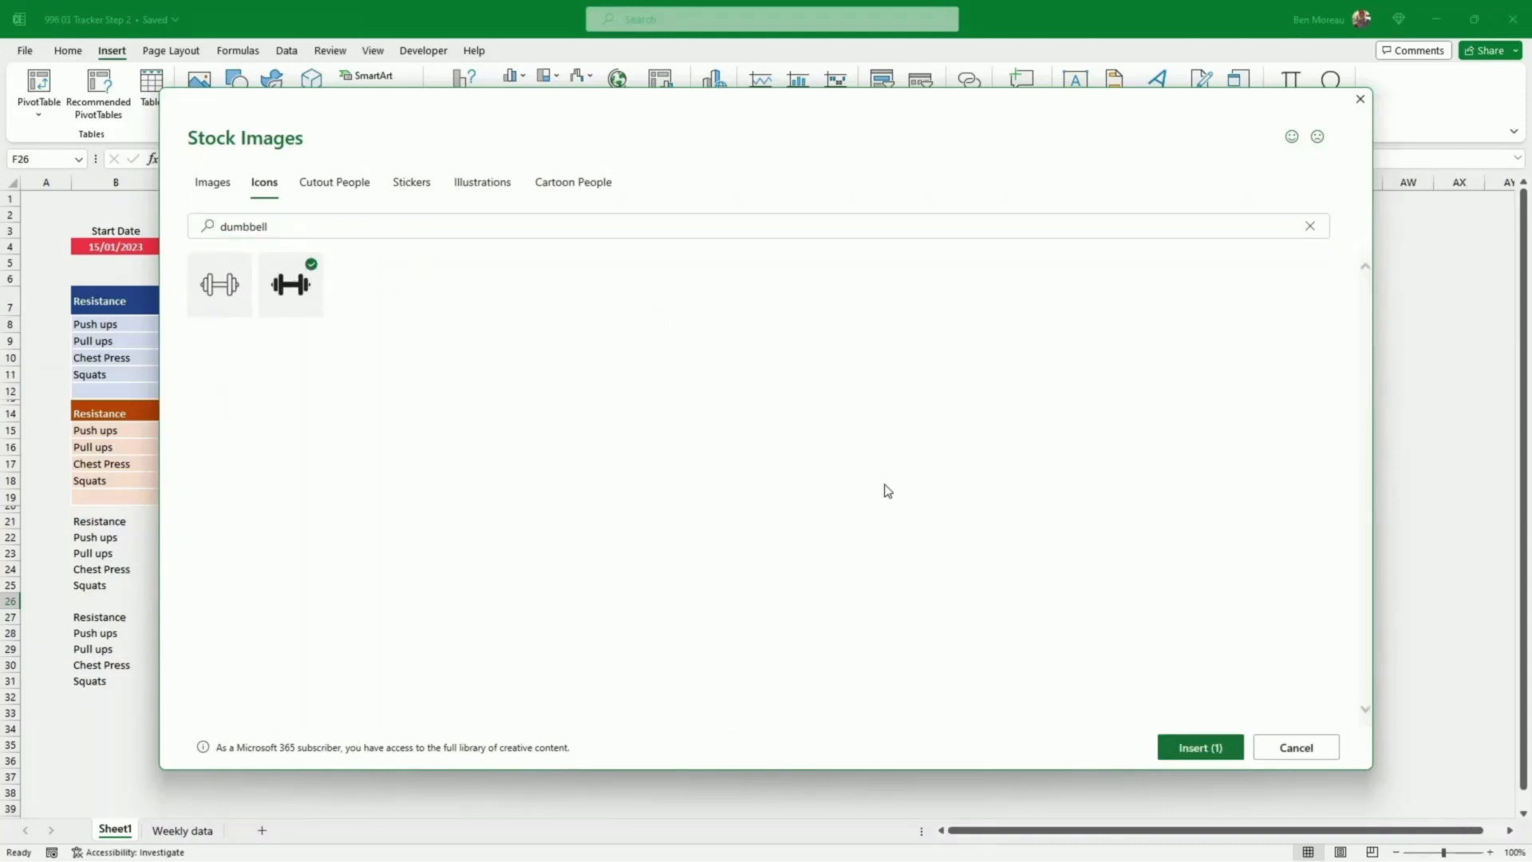
pyautogui.click(1181, 743)
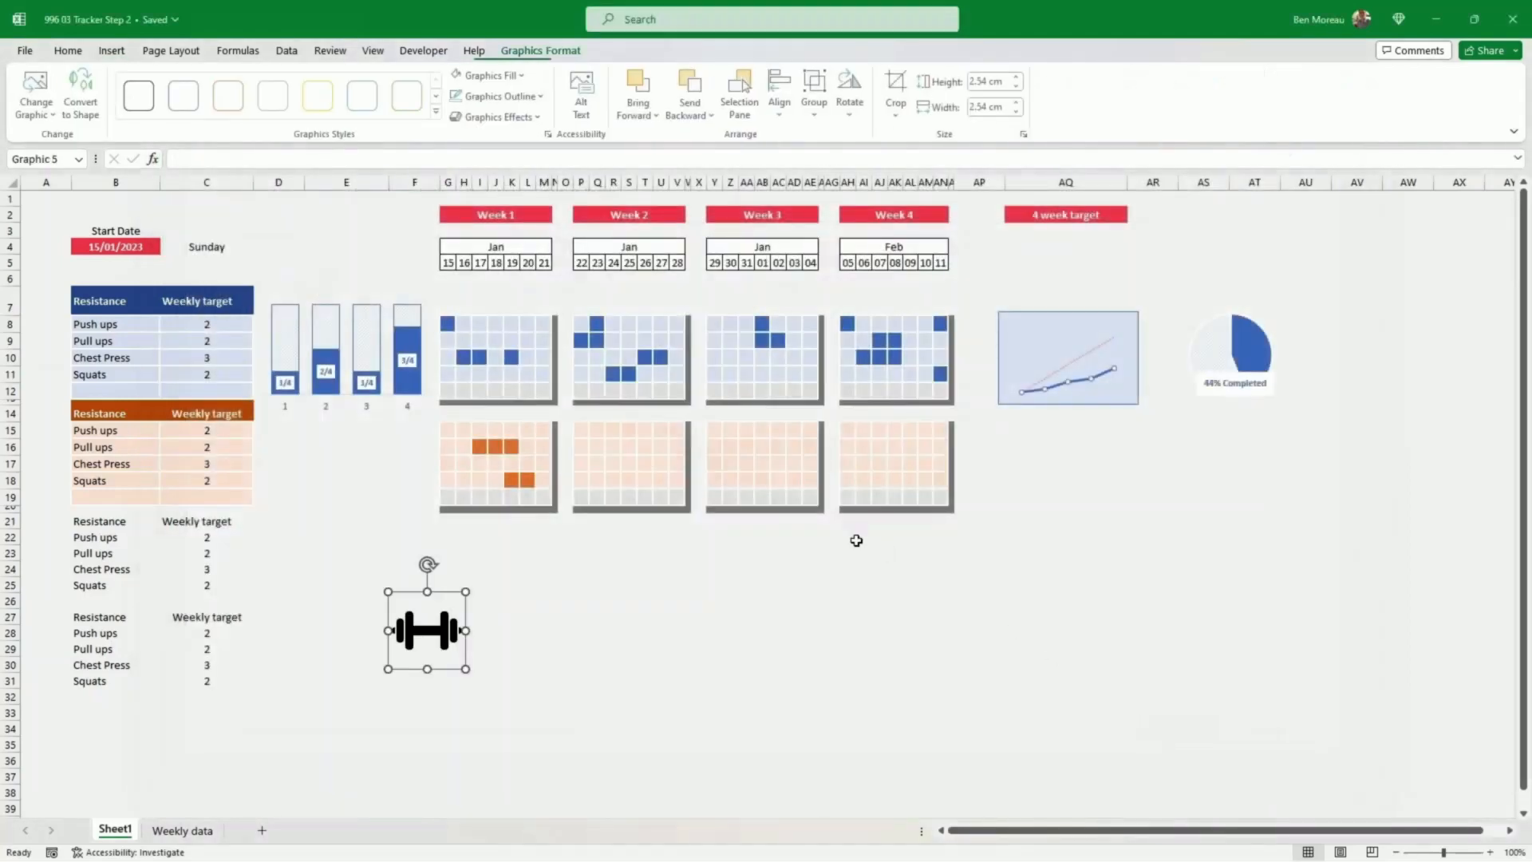
pyautogui.moveTo(439, 639); pyautogui.dragTo(1117, 471)
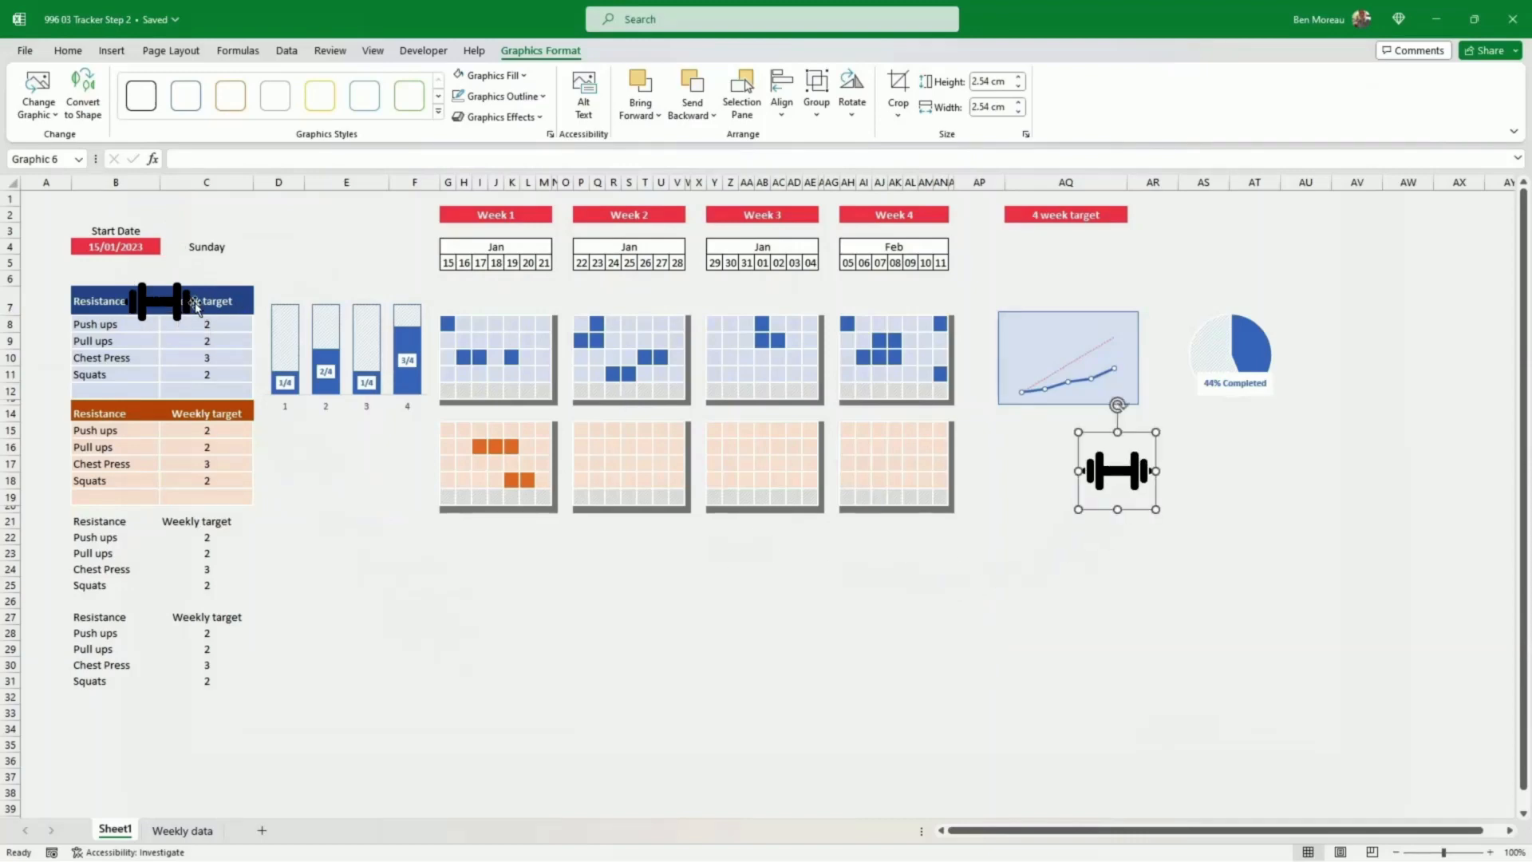
# Step: Shrink the dumbbell icon in the first table's header to fit beside Resistance and fill it white
pyautogui.click(202, 326)
pyautogui.moveTo(199, 340); pyautogui.dragTo(147, 300)
pyautogui.click(68, 51)
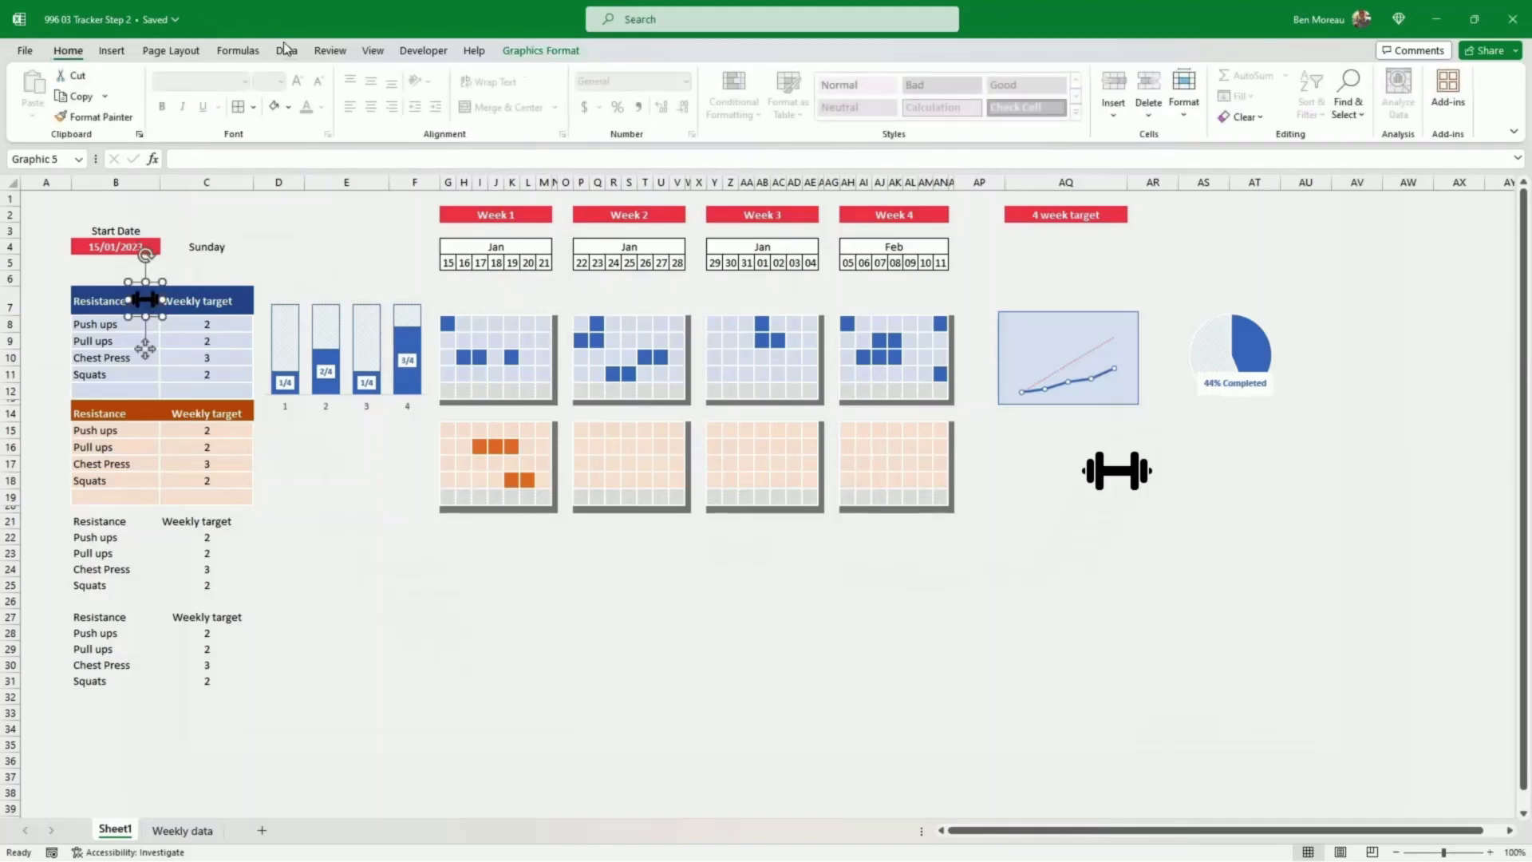
pyautogui.click(274, 107)
pyautogui.click(1043, 581)
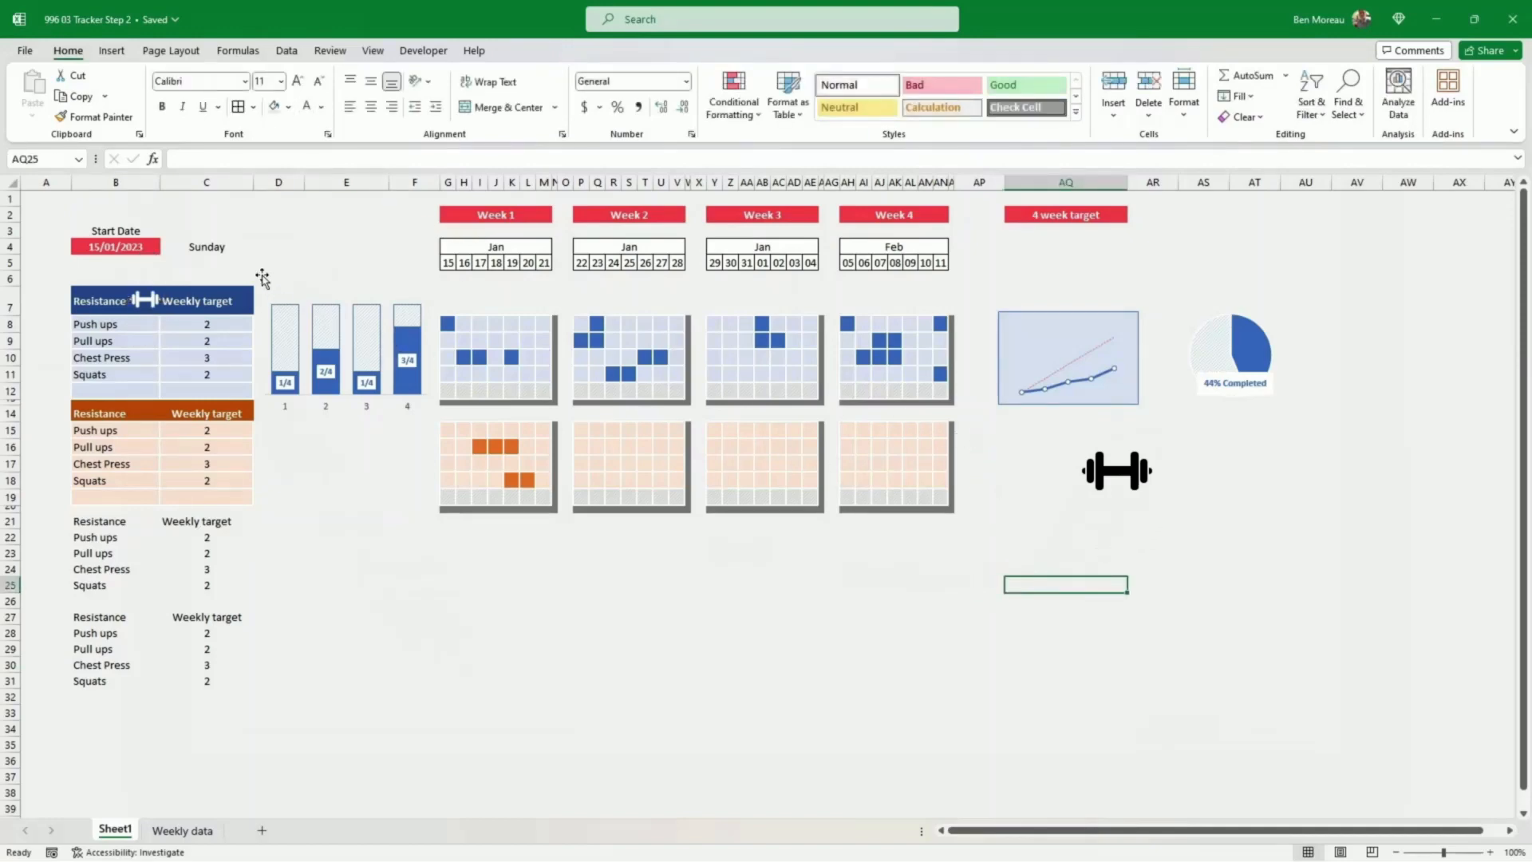
# Step: Widen column B to make room for the dumbbell icon between the two header labels
pyautogui.moveTo(163, 181); pyautogui.dragTo(189, 183)
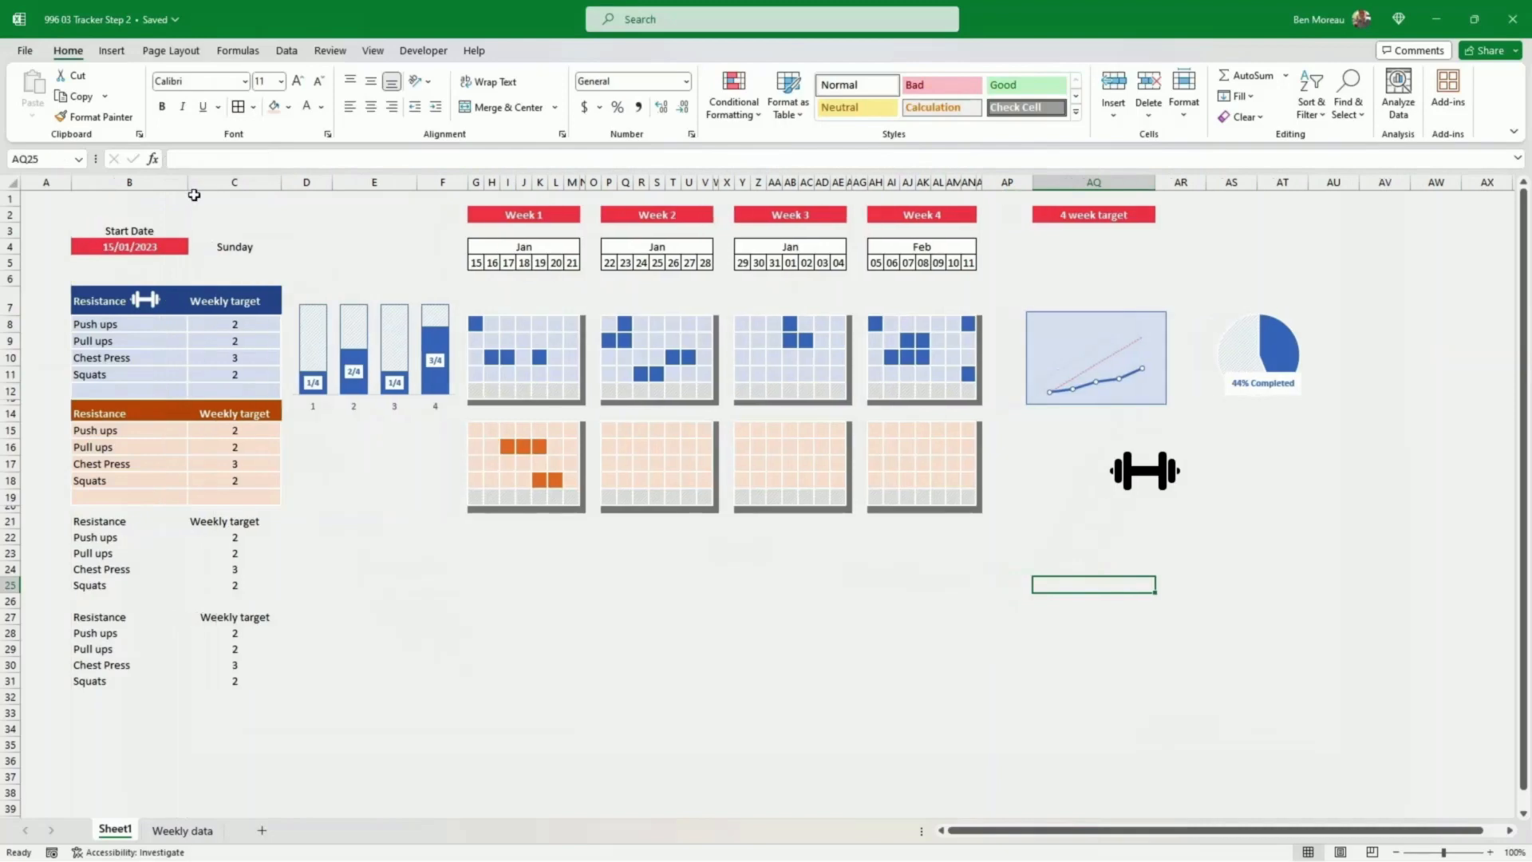
pyautogui.click(822, 632)
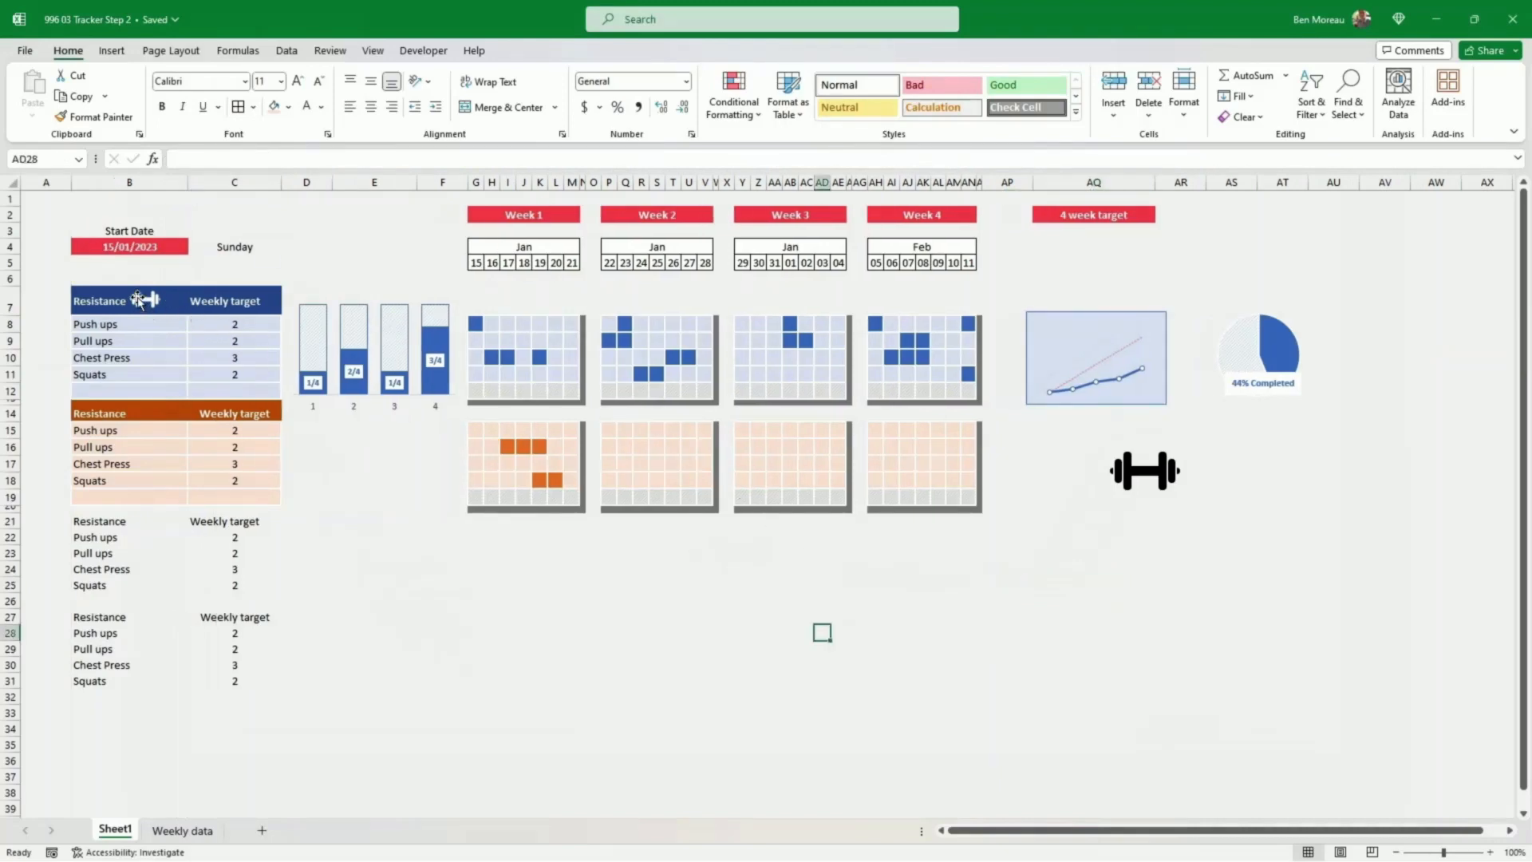
pyautogui.click(138, 299)
# Step: Move the black dumbbell icon onto the progression chart and enlarge it to about 2.94 by 2.94 cm
pyautogui.click(1139, 456)
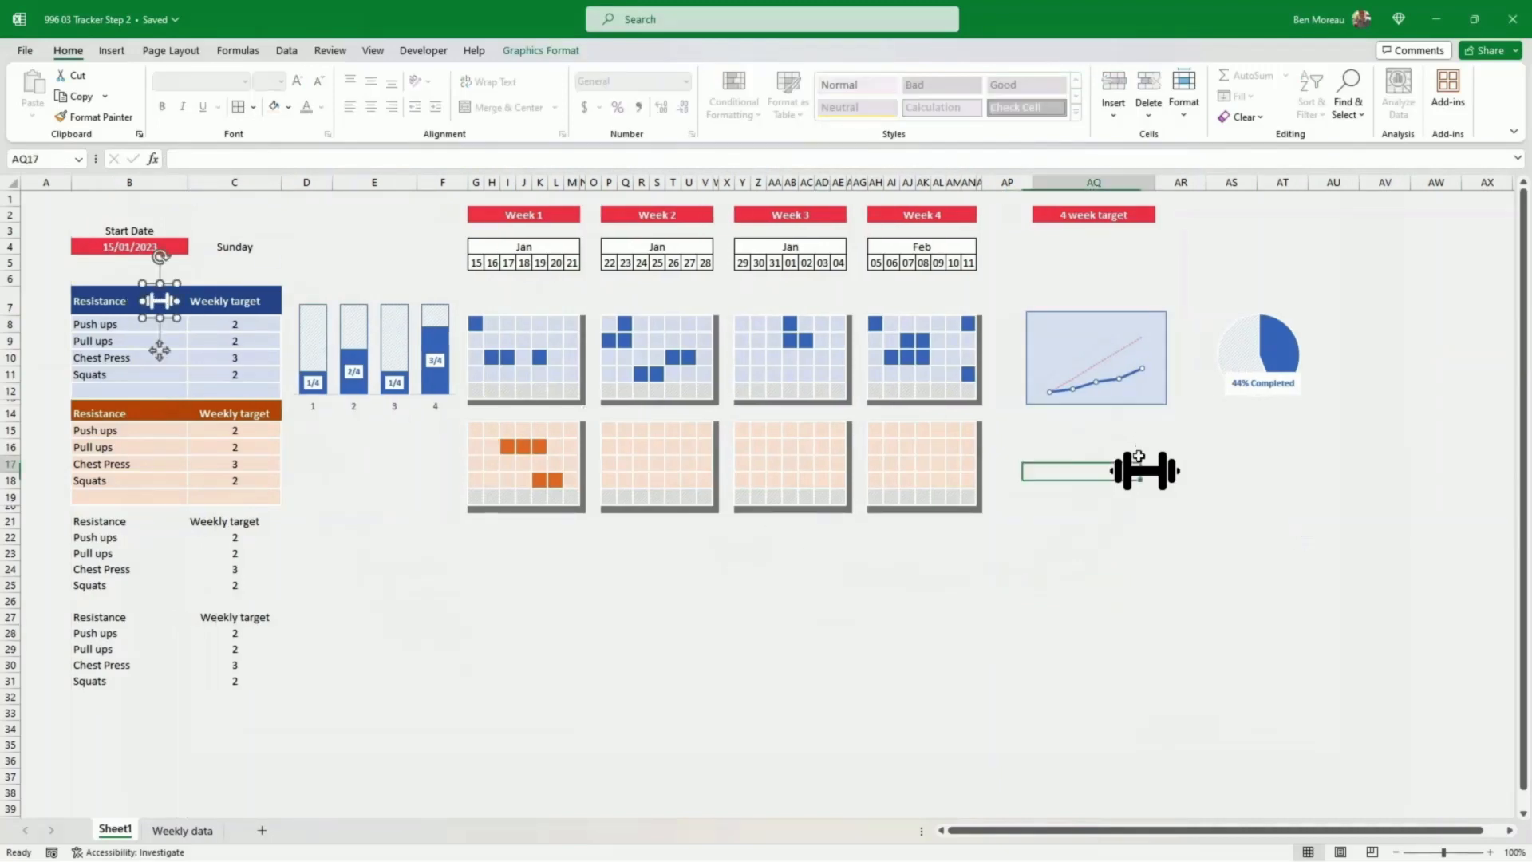
pyautogui.click(1139, 458)
pyautogui.moveTo(1139, 459); pyautogui.dragTo(1109, 364)
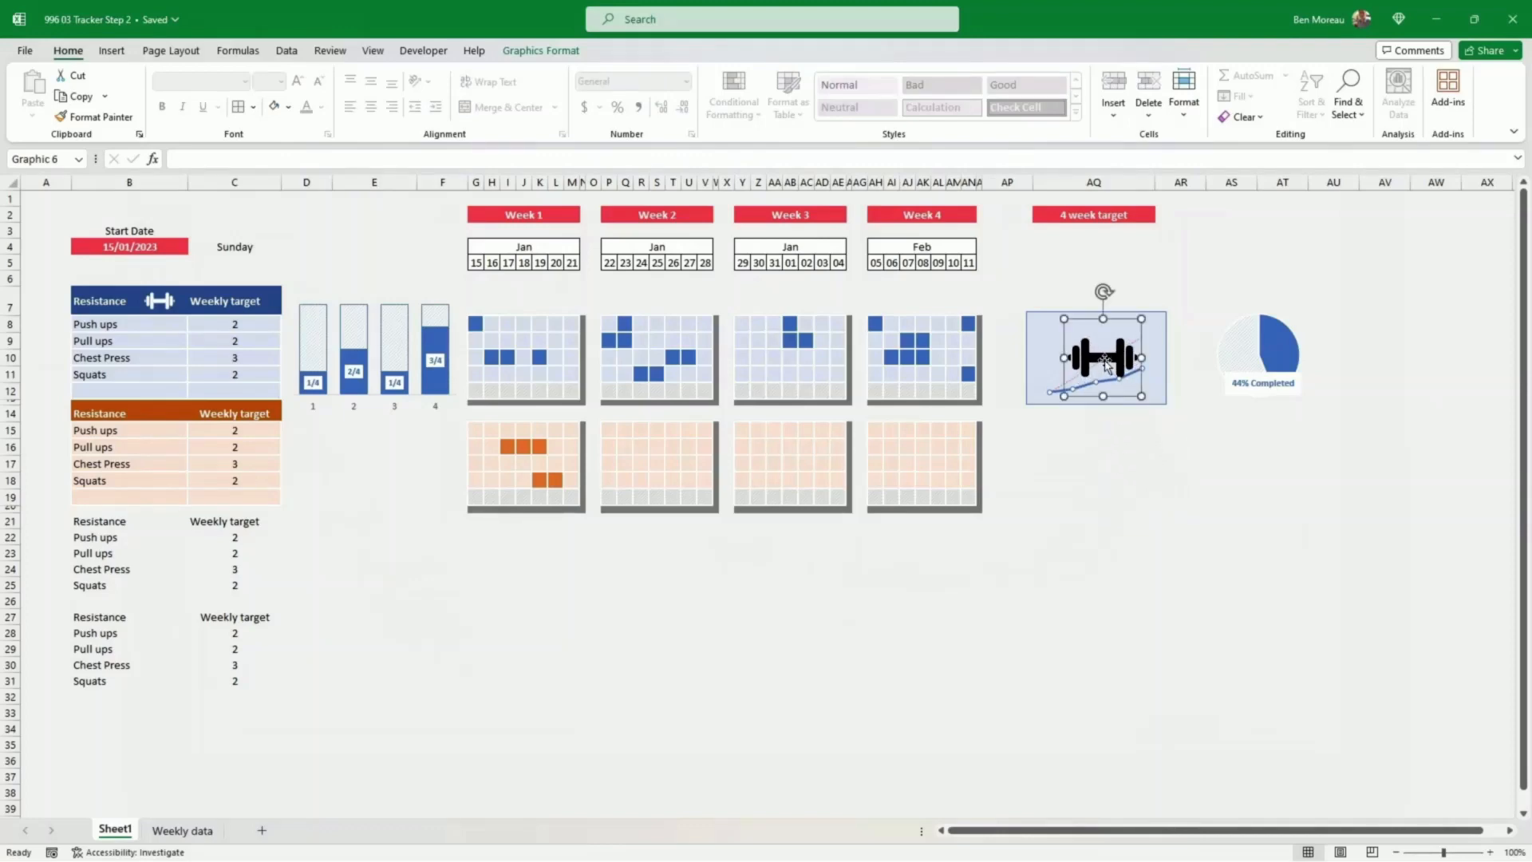
pyautogui.moveTo(1065, 320); pyautogui.dragTo(1053, 308)
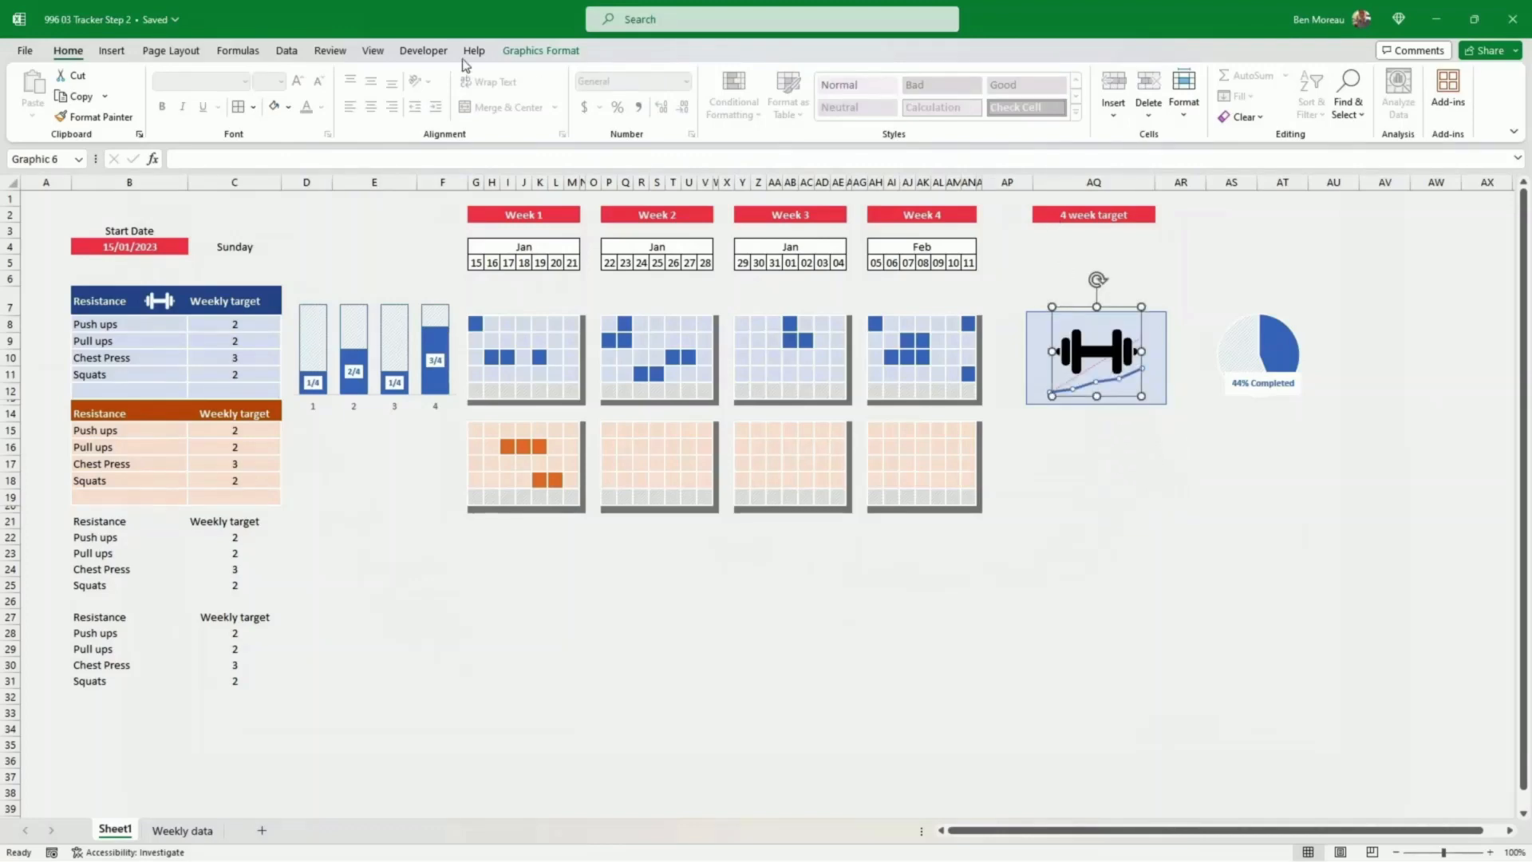
# Step: Fill the dumbbell icon on the progression chart blue with 80% transparency and nudge it slightly into place
pyautogui.click(558, 51)
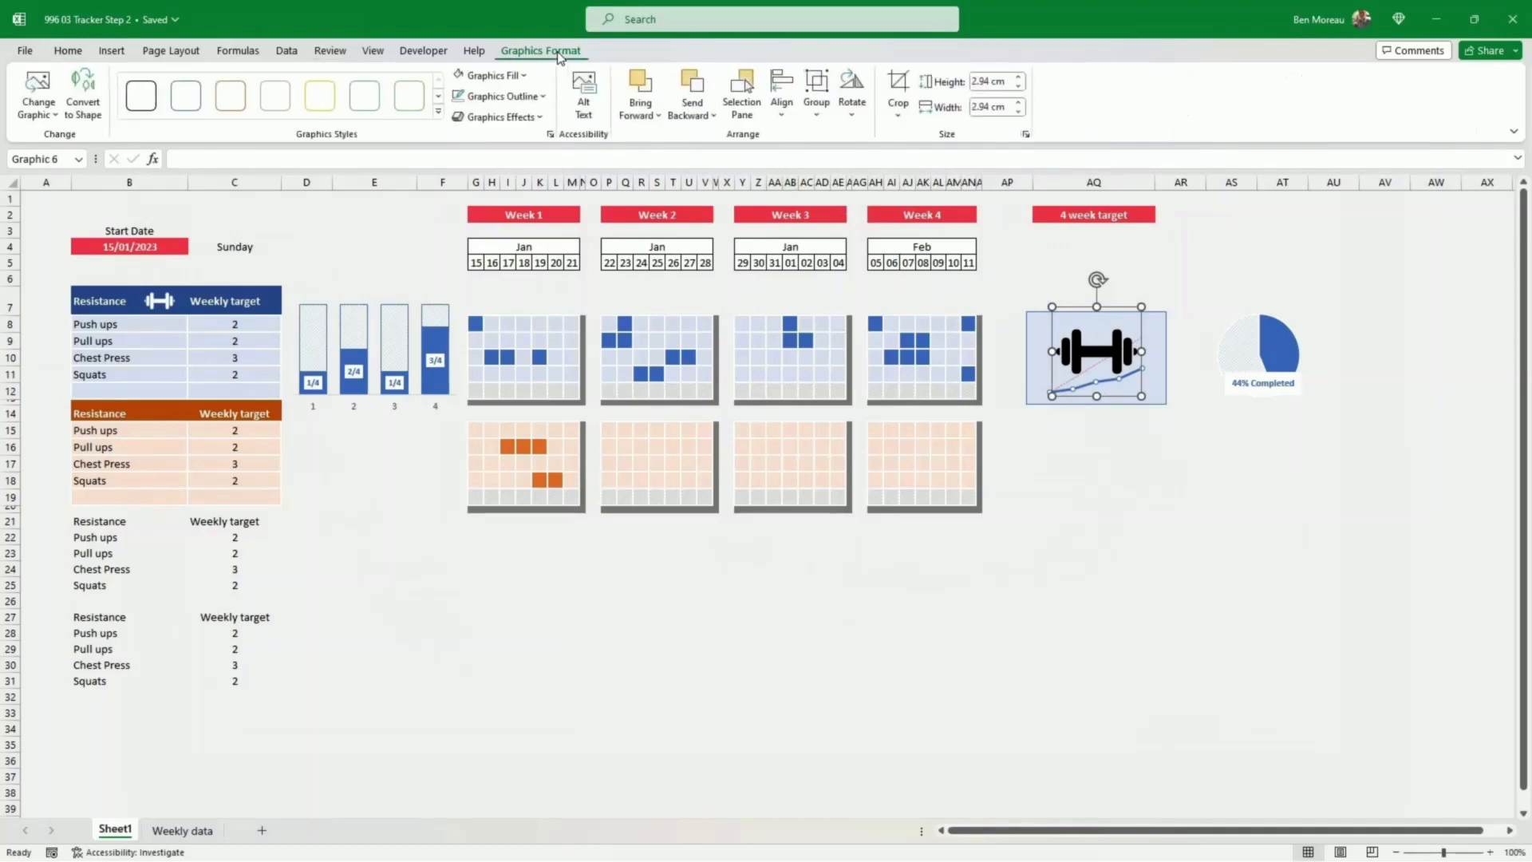
pyautogui.click(524, 75)
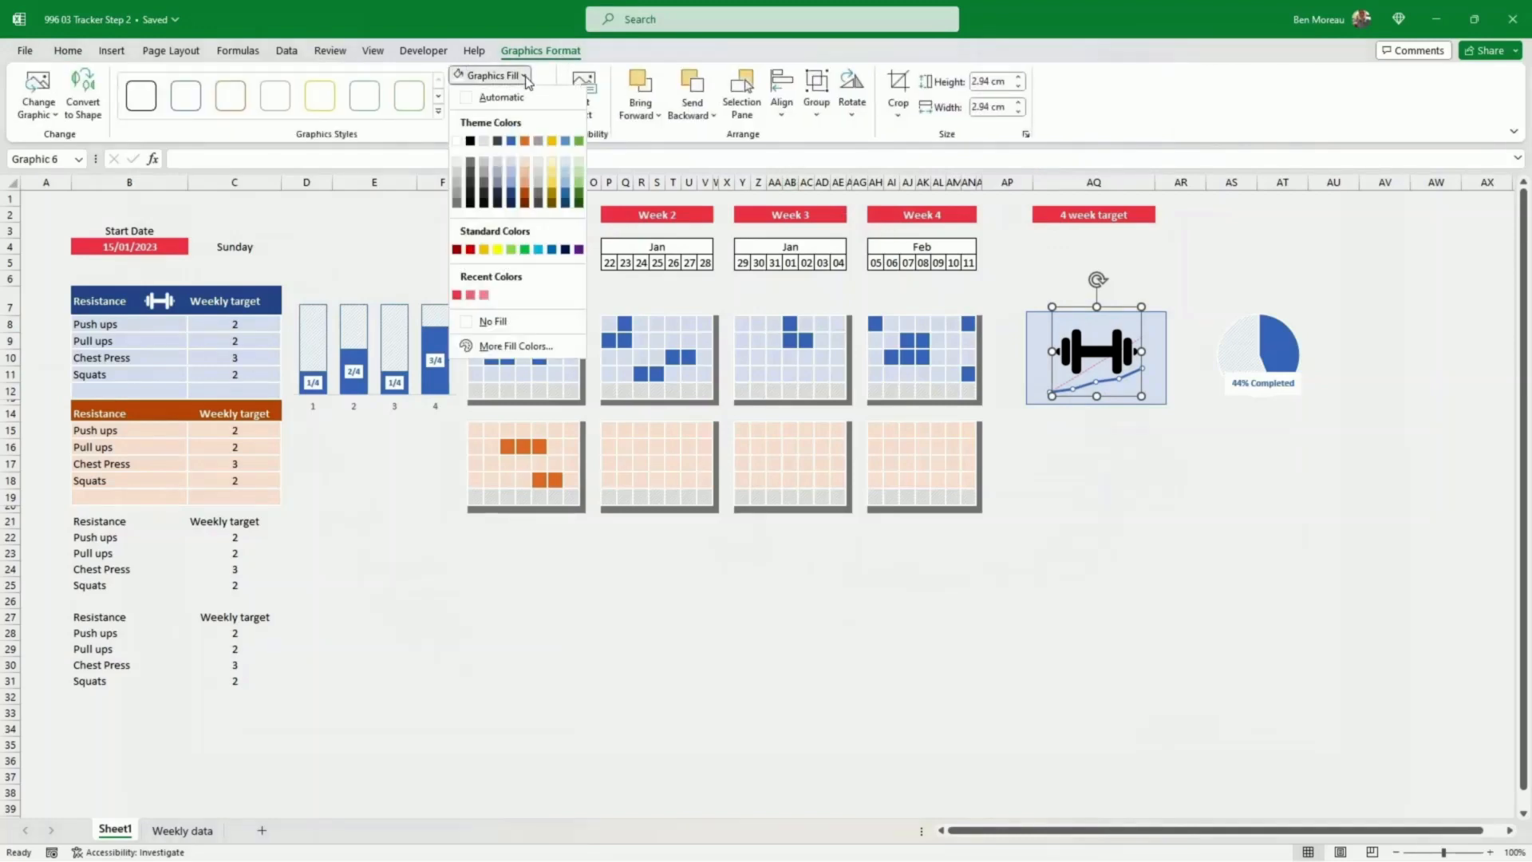
pyautogui.click(511, 143)
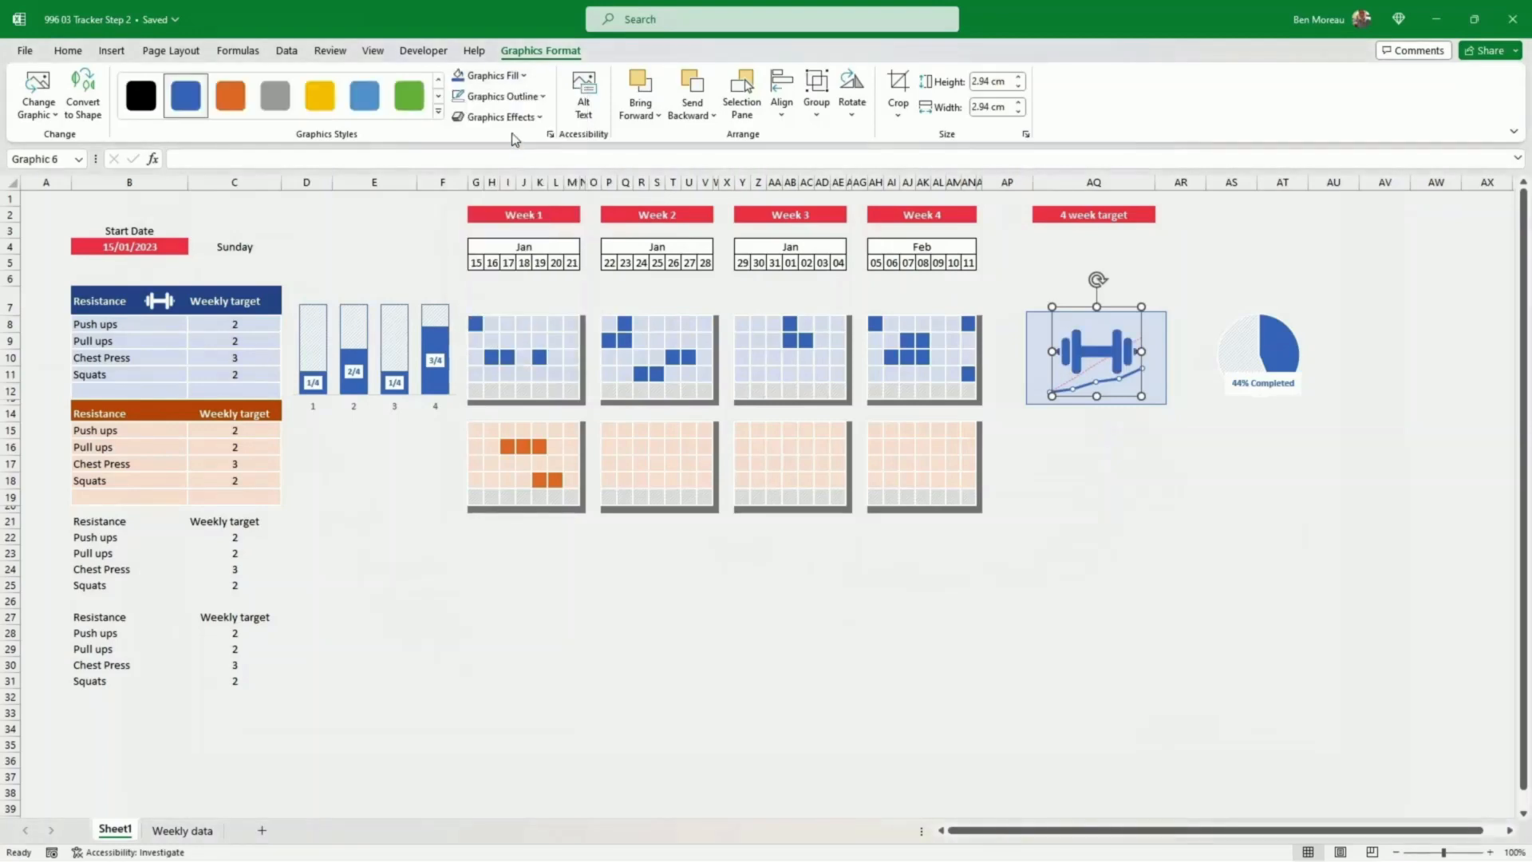
pyautogui.click(519, 76)
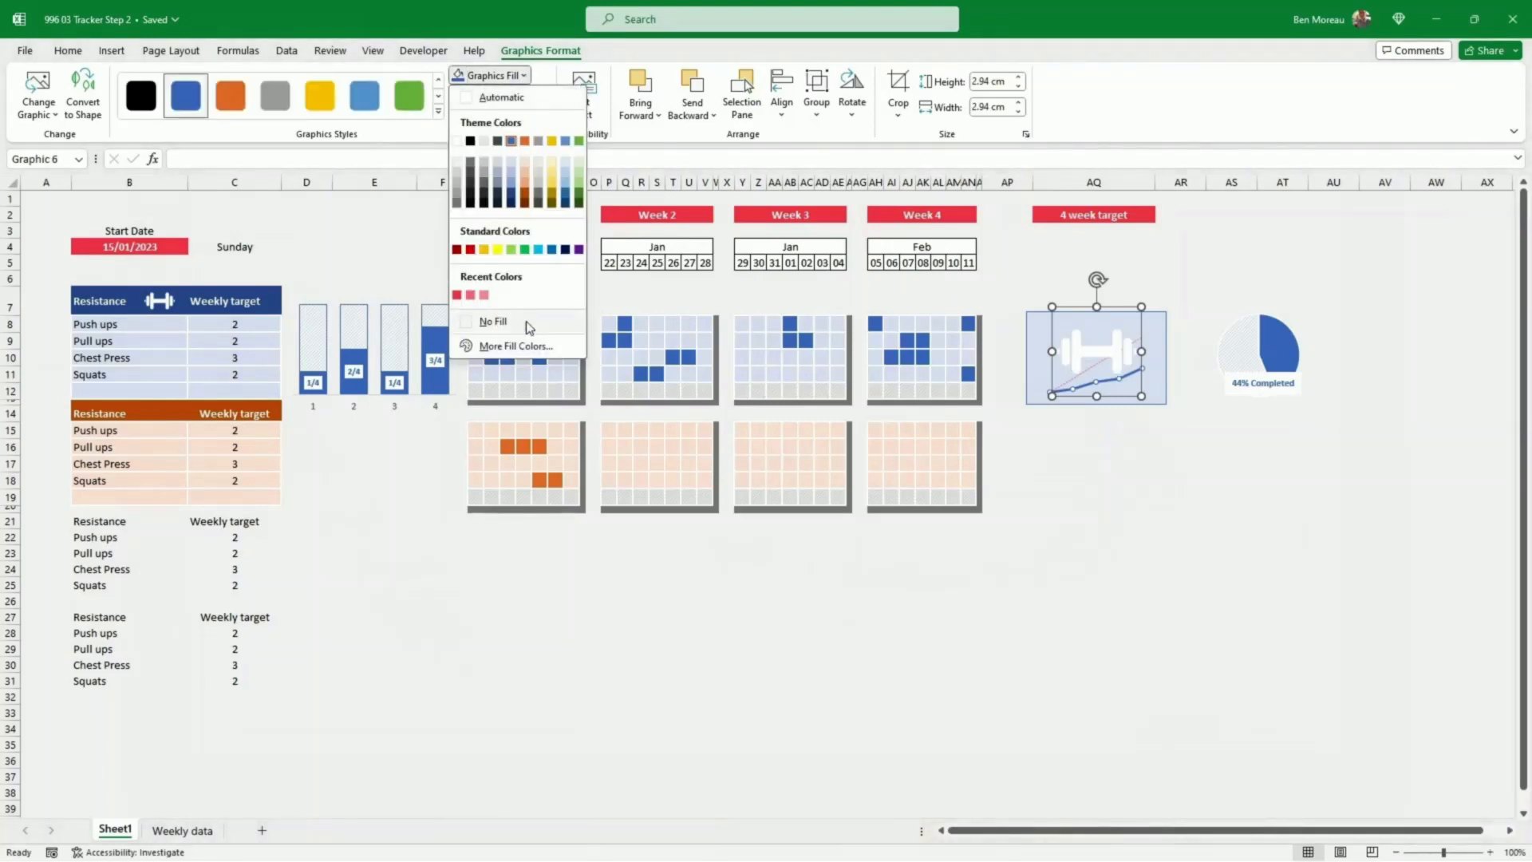
pyautogui.click(534, 347)
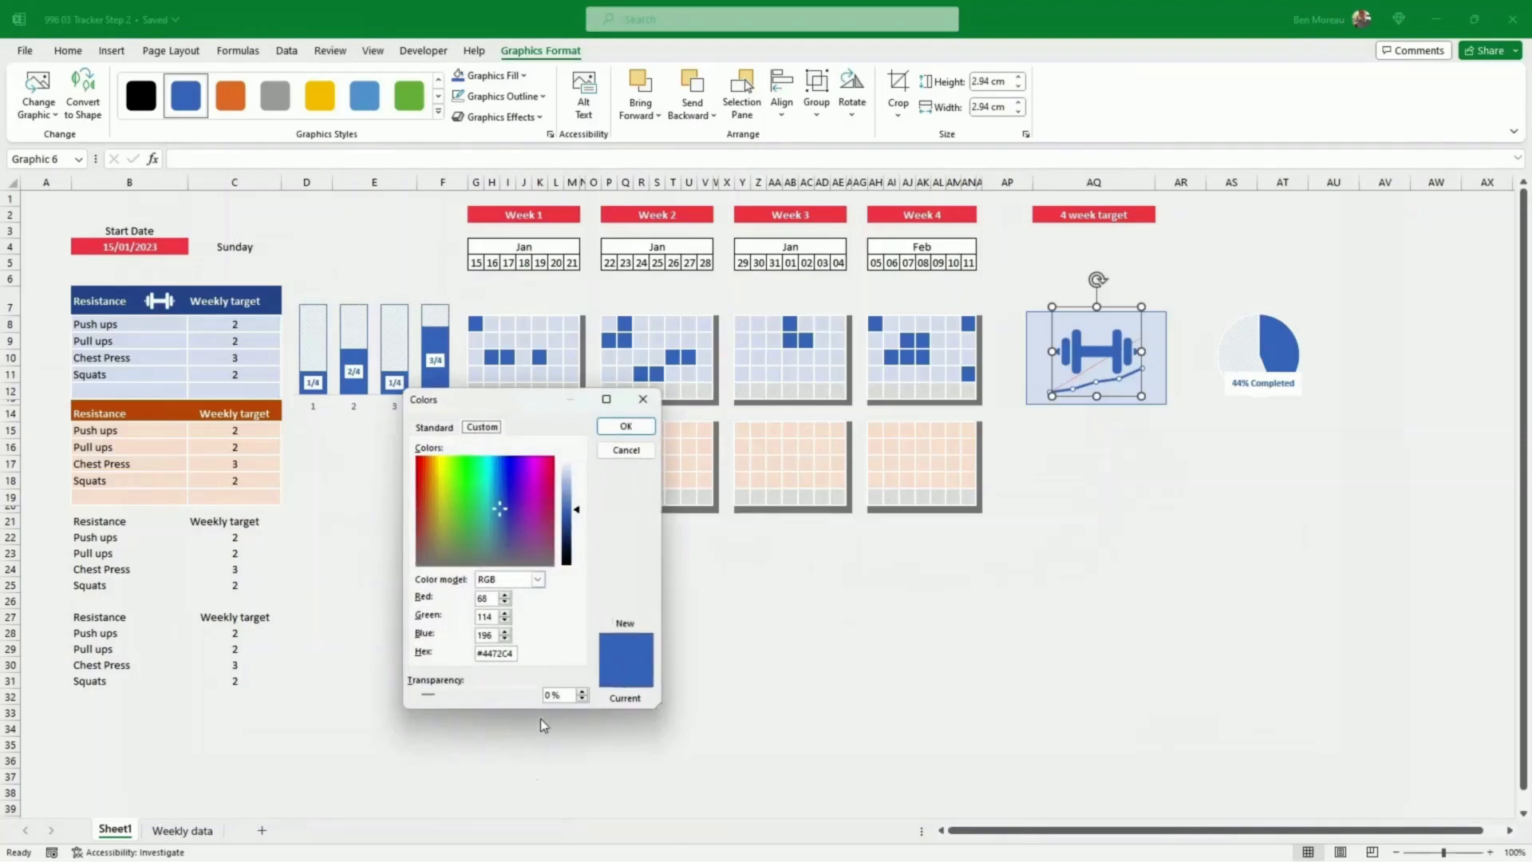
pyautogui.doubleClick(558, 695)
pyautogui.write('80')
pyautogui.press('Return')
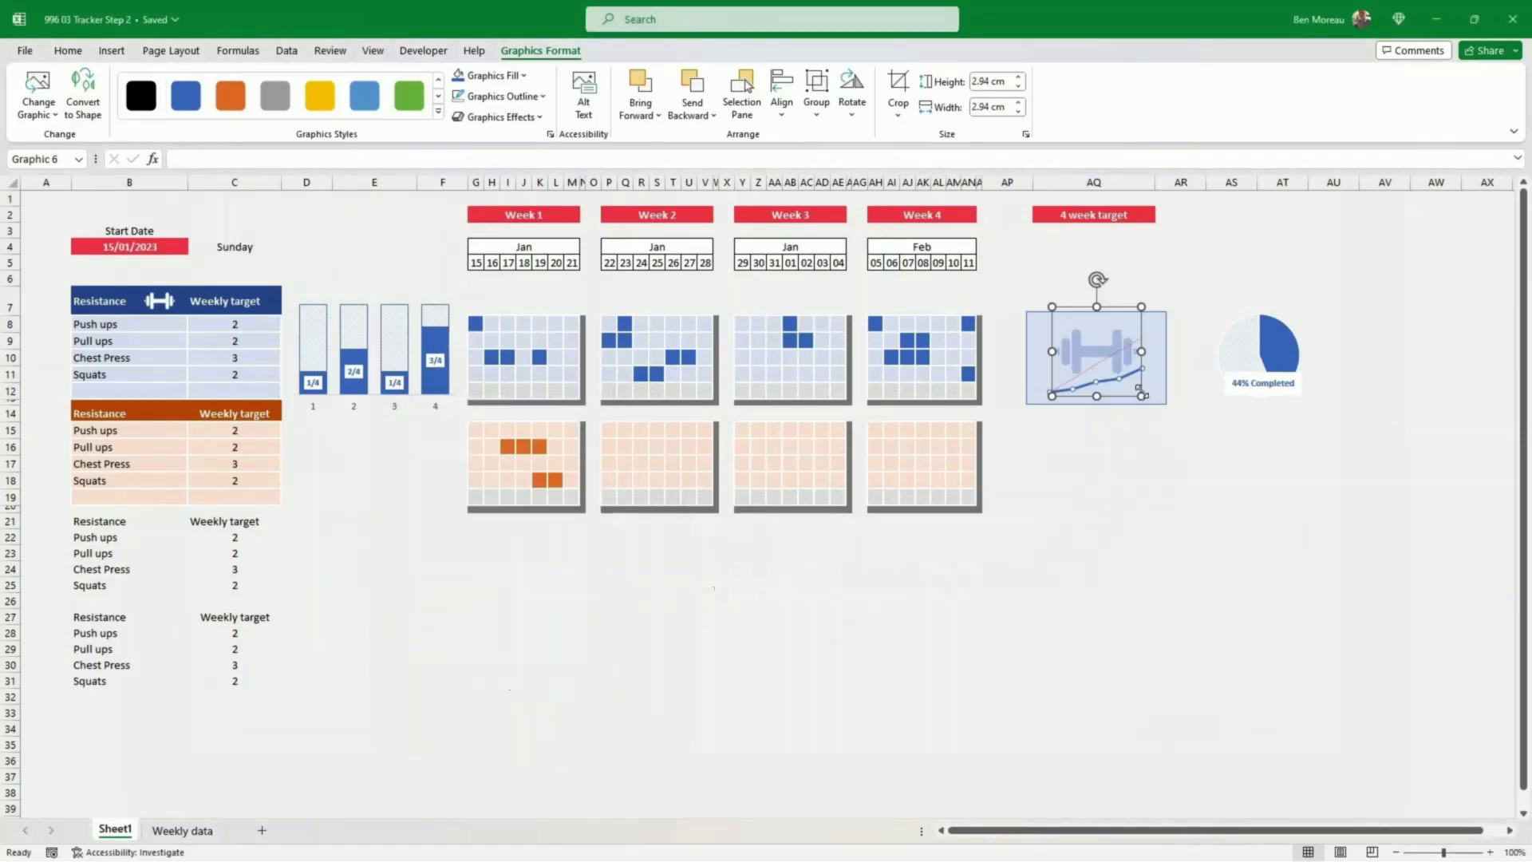
pyautogui.moveTo(1127, 398); pyautogui.dragTo(1134, 402)
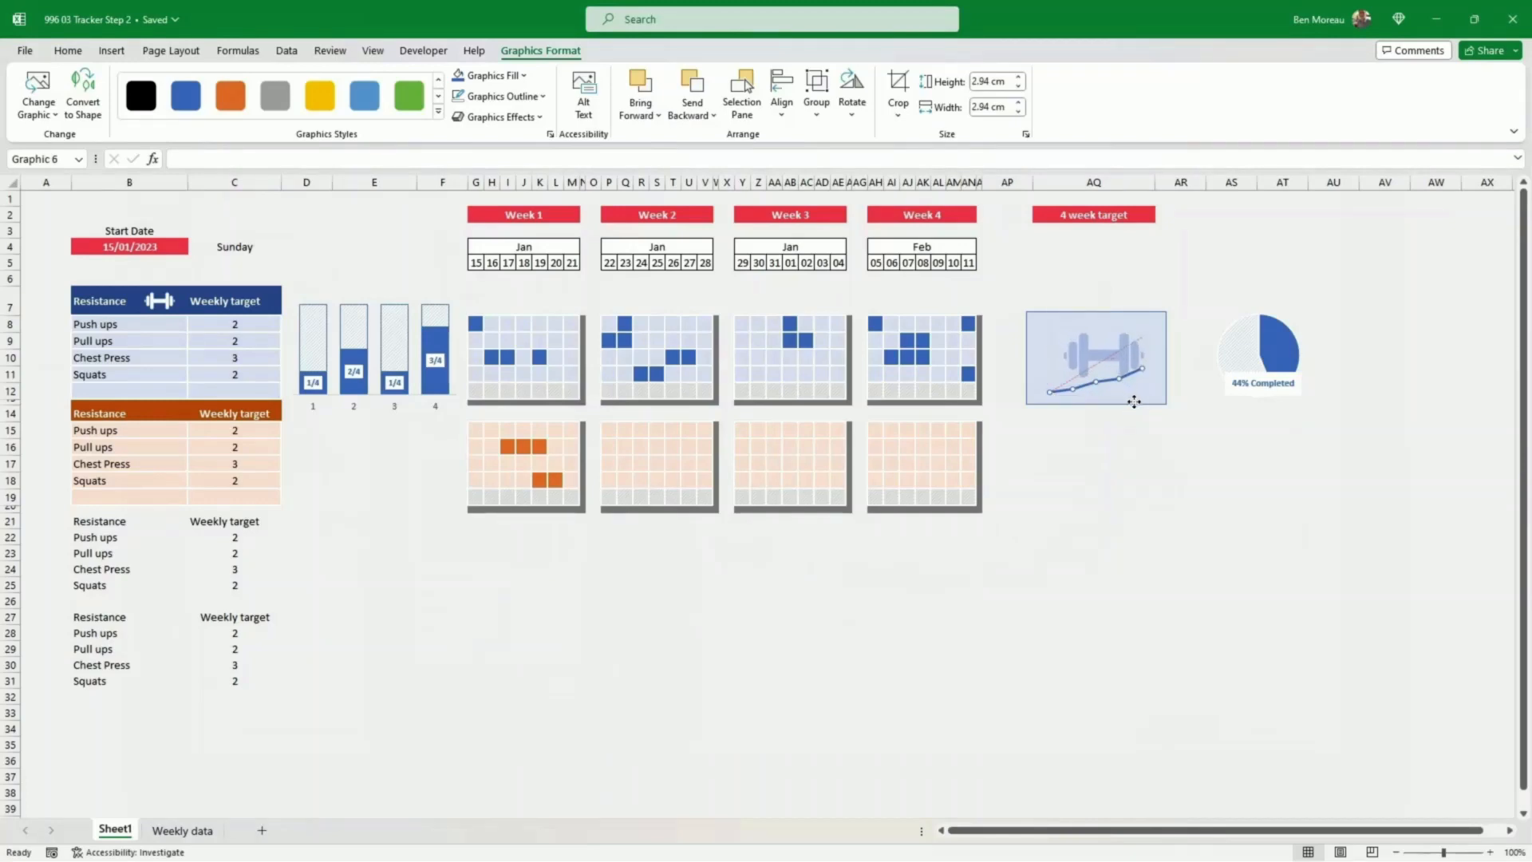
pyautogui.click(1130, 457)
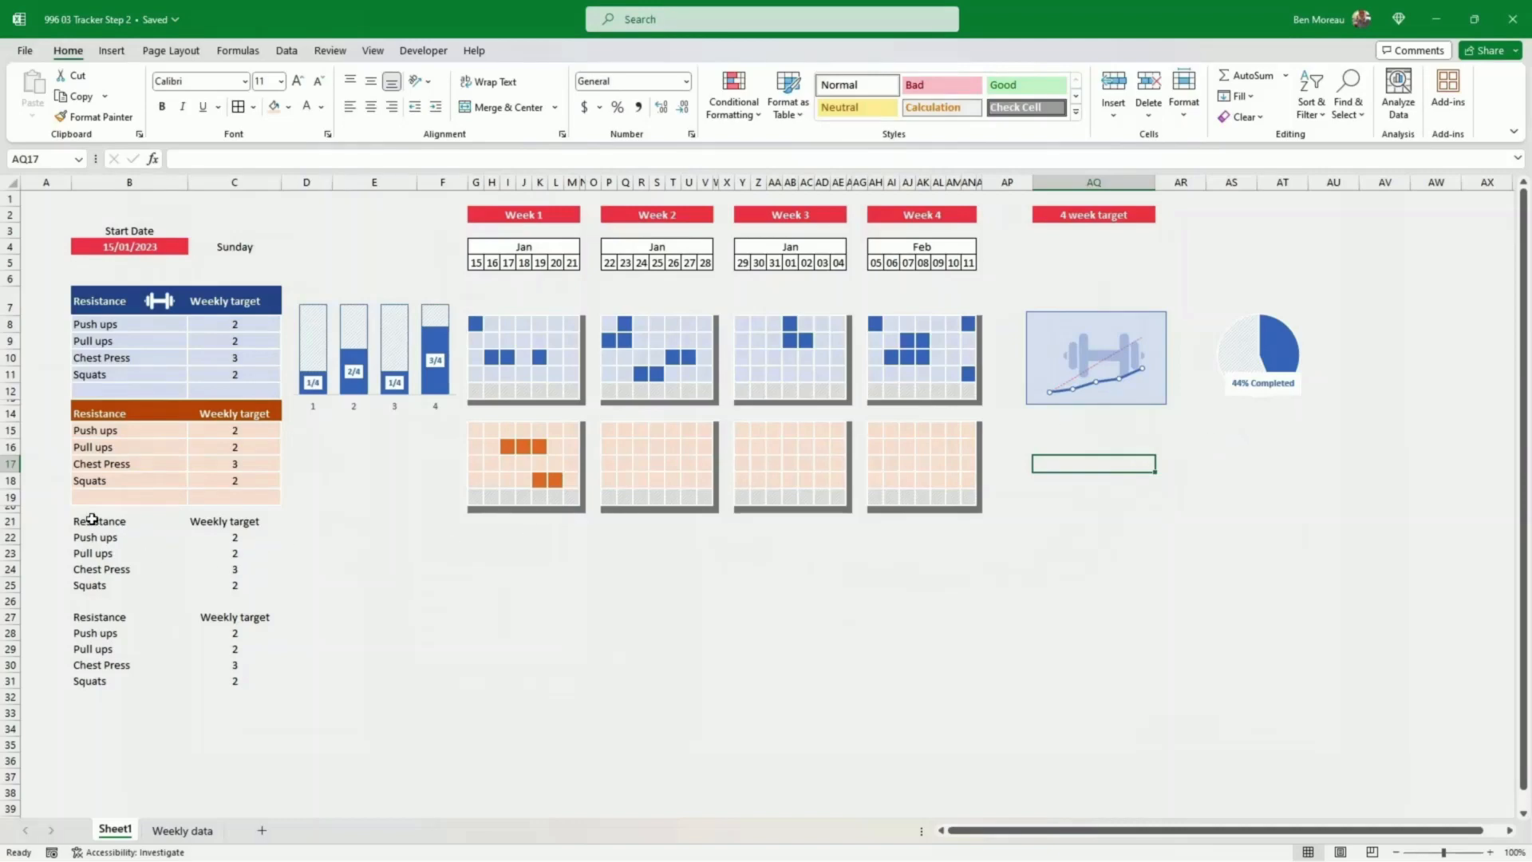
# Step: Style the third table's header B21:C21 with a green fill, bold white text and a slightly taller row
pyautogui.moveTo(92, 519); pyautogui.dragTo(216, 520)
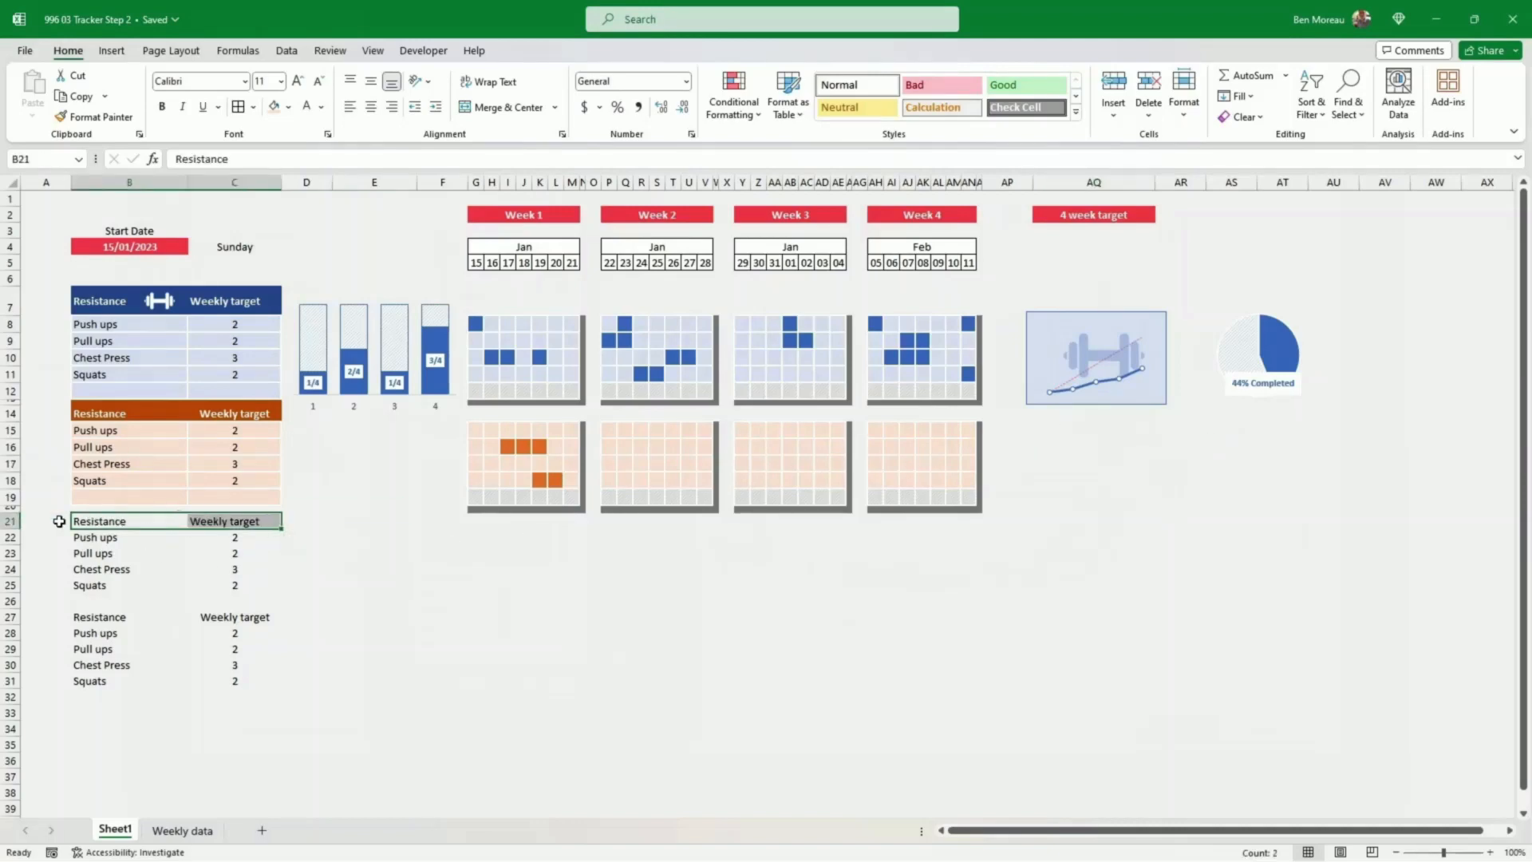
pyautogui.moveTo(13, 533); pyautogui.dragTo(13, 537)
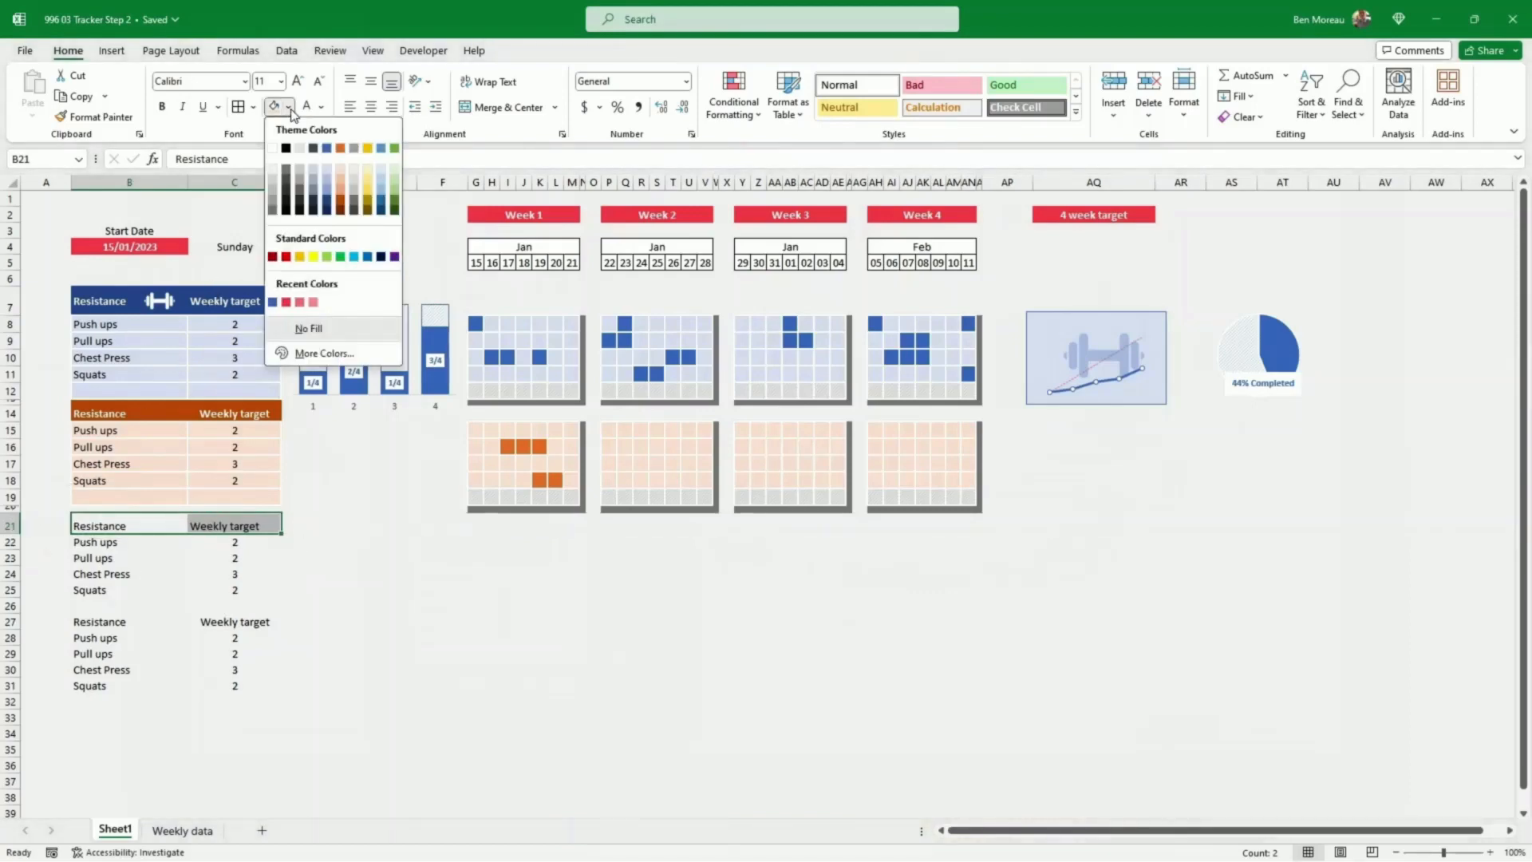
pyautogui.click(395, 147)
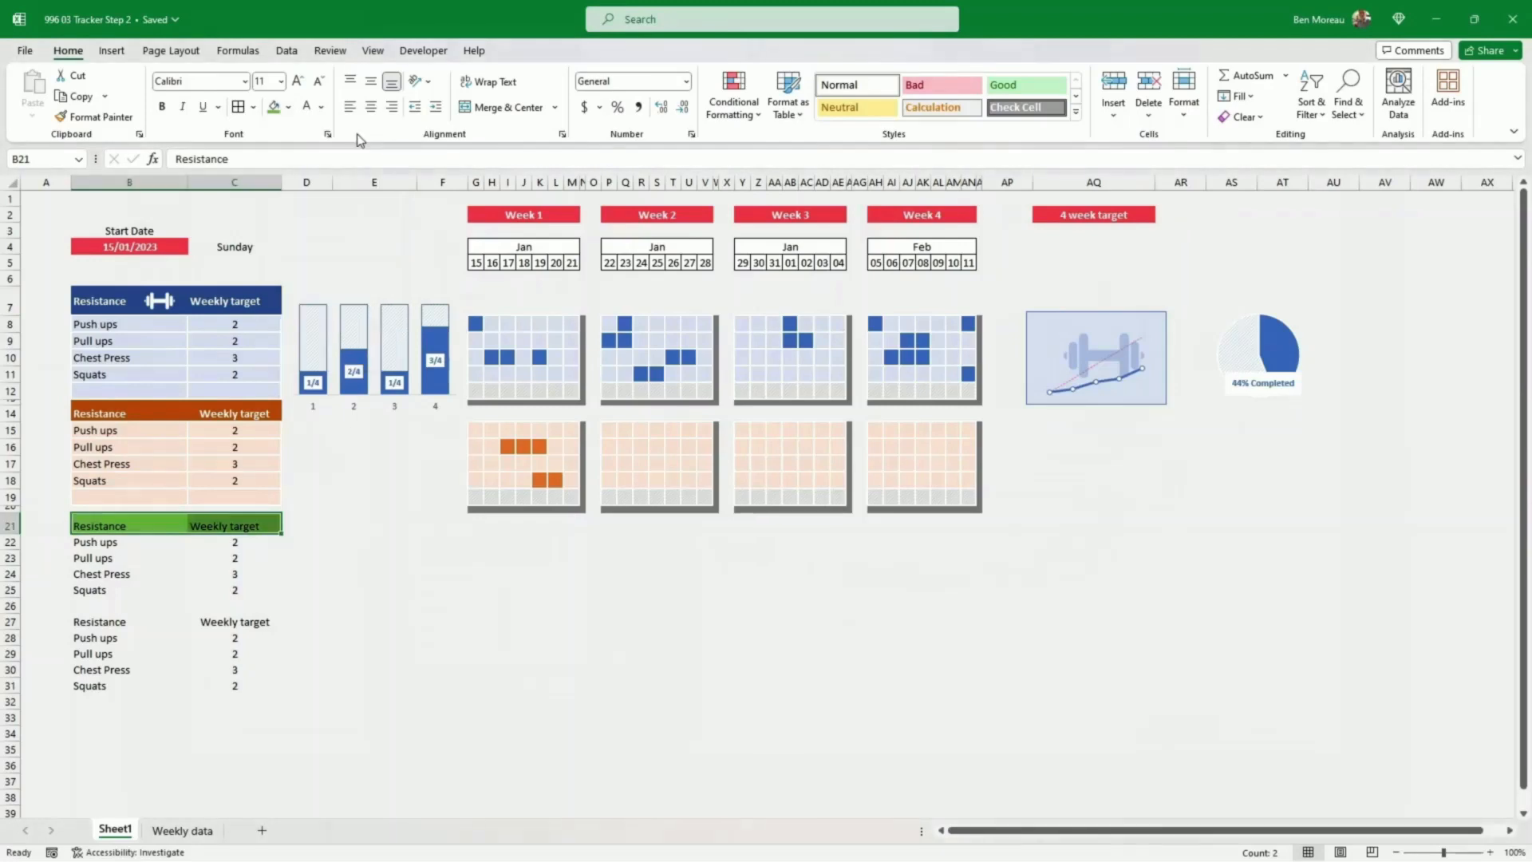
pyautogui.click(307, 106)
pyautogui.click(162, 106)
# Step: Copy the orange table's body formatting from B15:C19 onto B22:C26 and change that range's fill to light green
pyautogui.moveTo(96, 542); pyautogui.dragTo(234, 590)
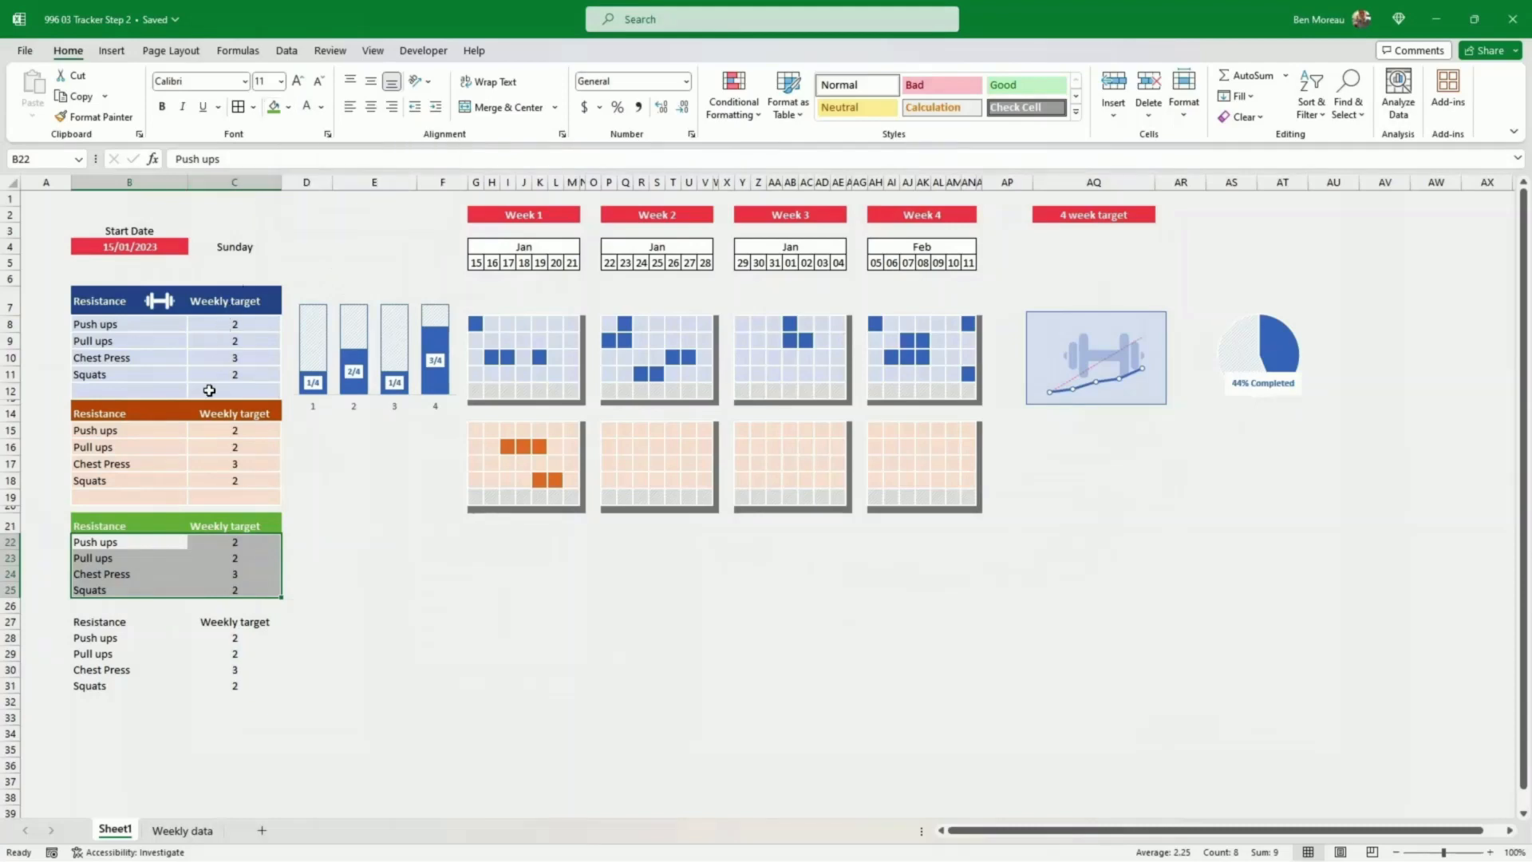
pyautogui.moveTo(176, 431); pyautogui.dragTo(240, 496)
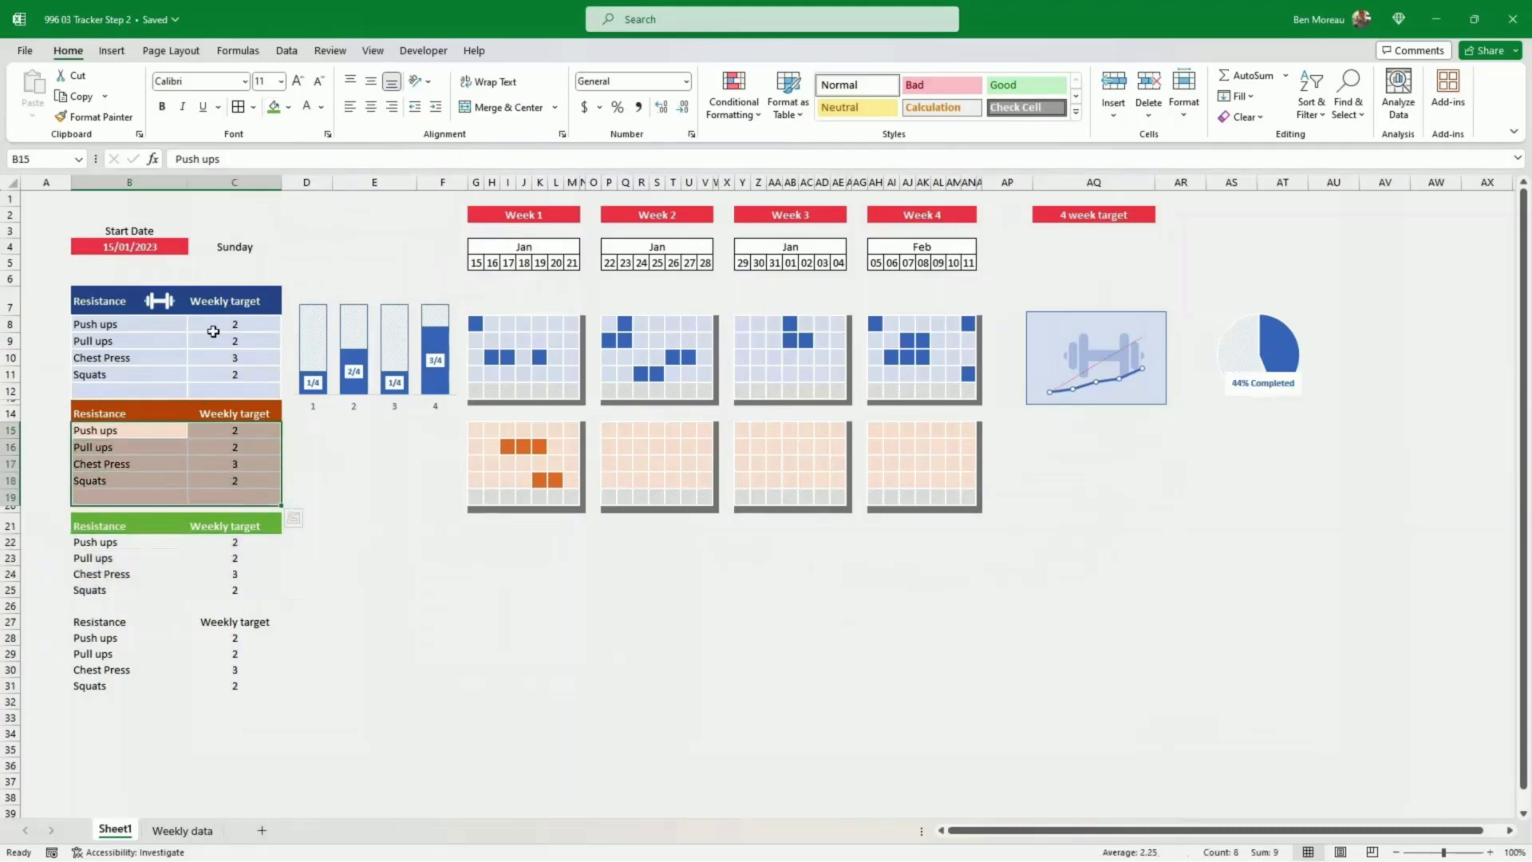
pyautogui.click(109, 121)
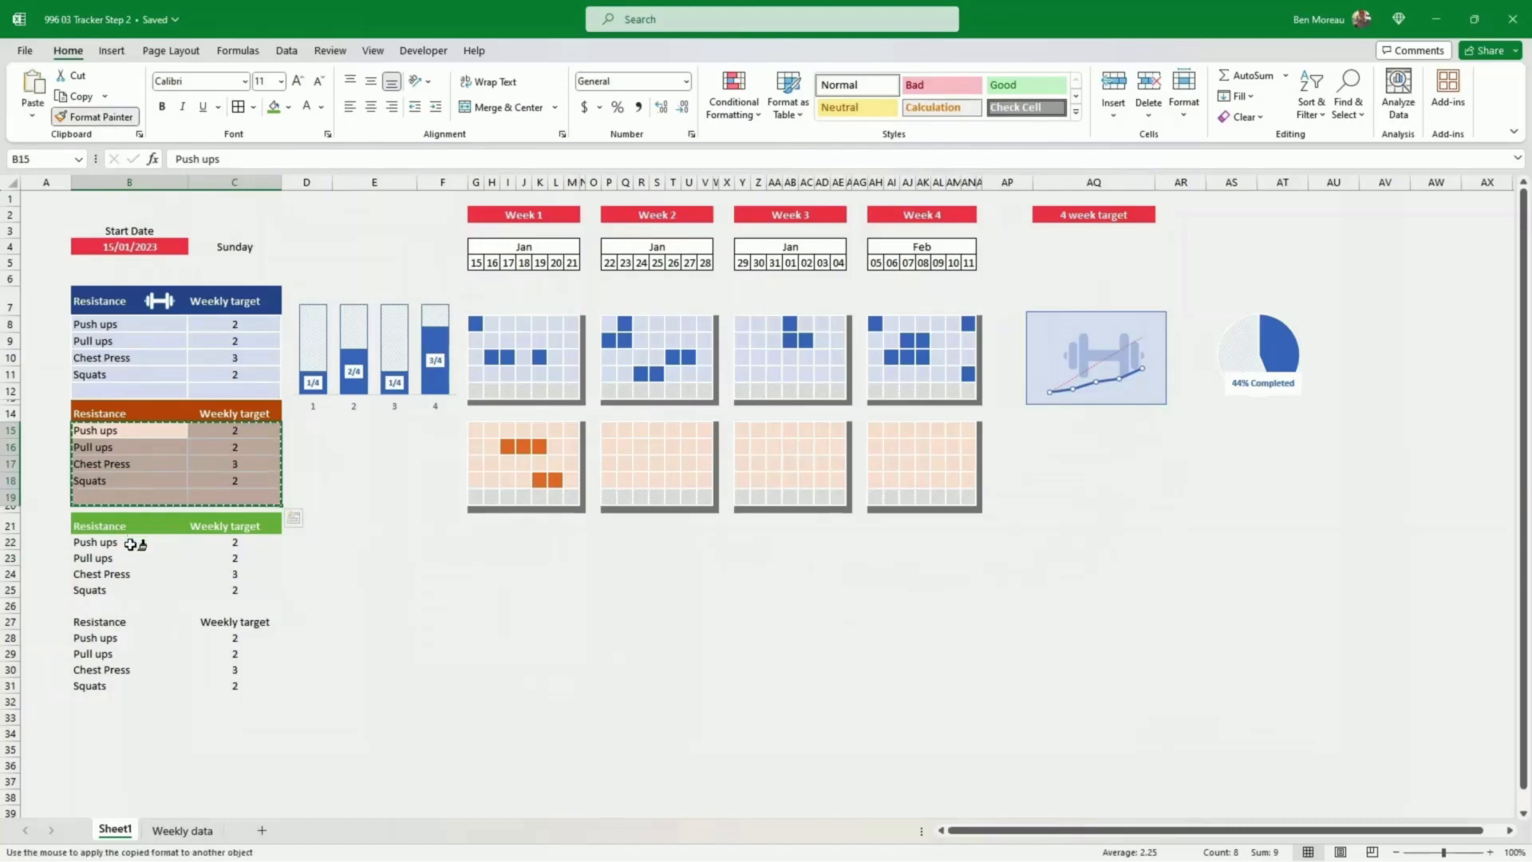
pyautogui.click(130, 542)
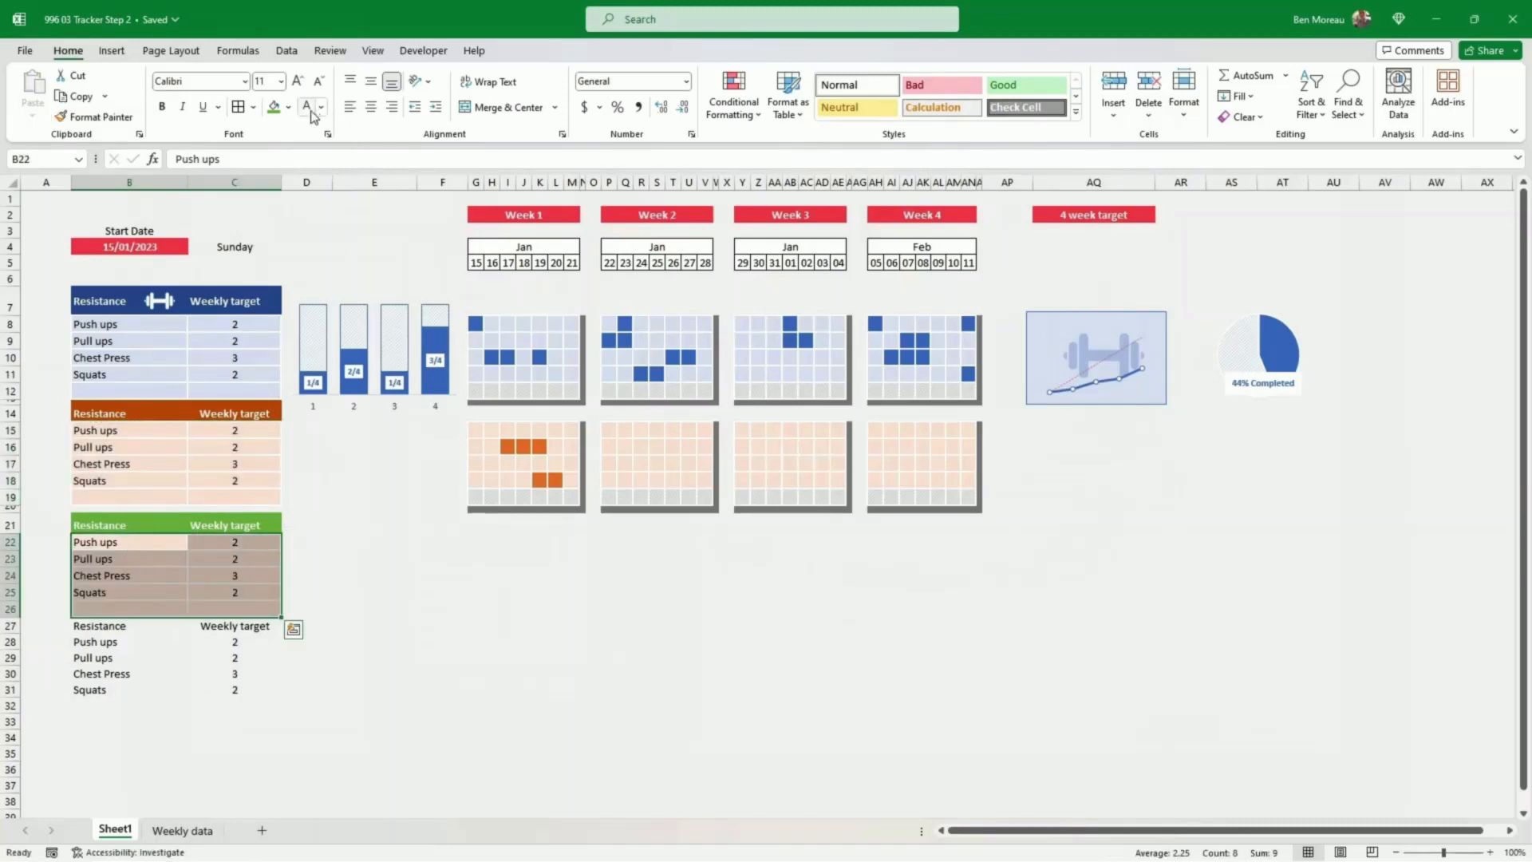
pyautogui.click(288, 107)
pyautogui.click(395, 170)
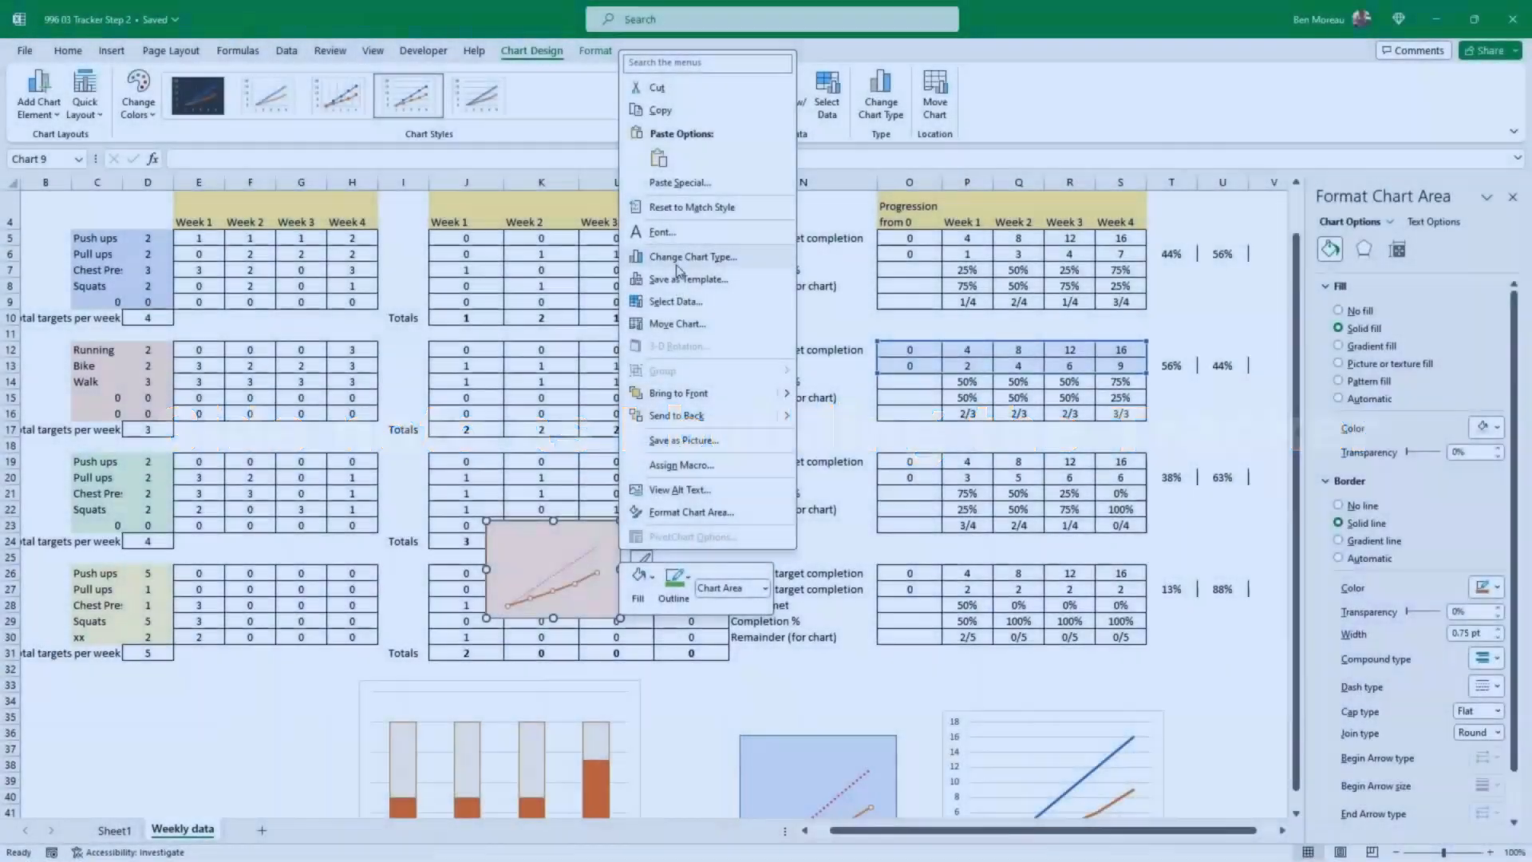
# Step: Save the orange progression chart on the Weekly data sheet as a chart template named Tracker 01
pyautogui.click(745, 318)
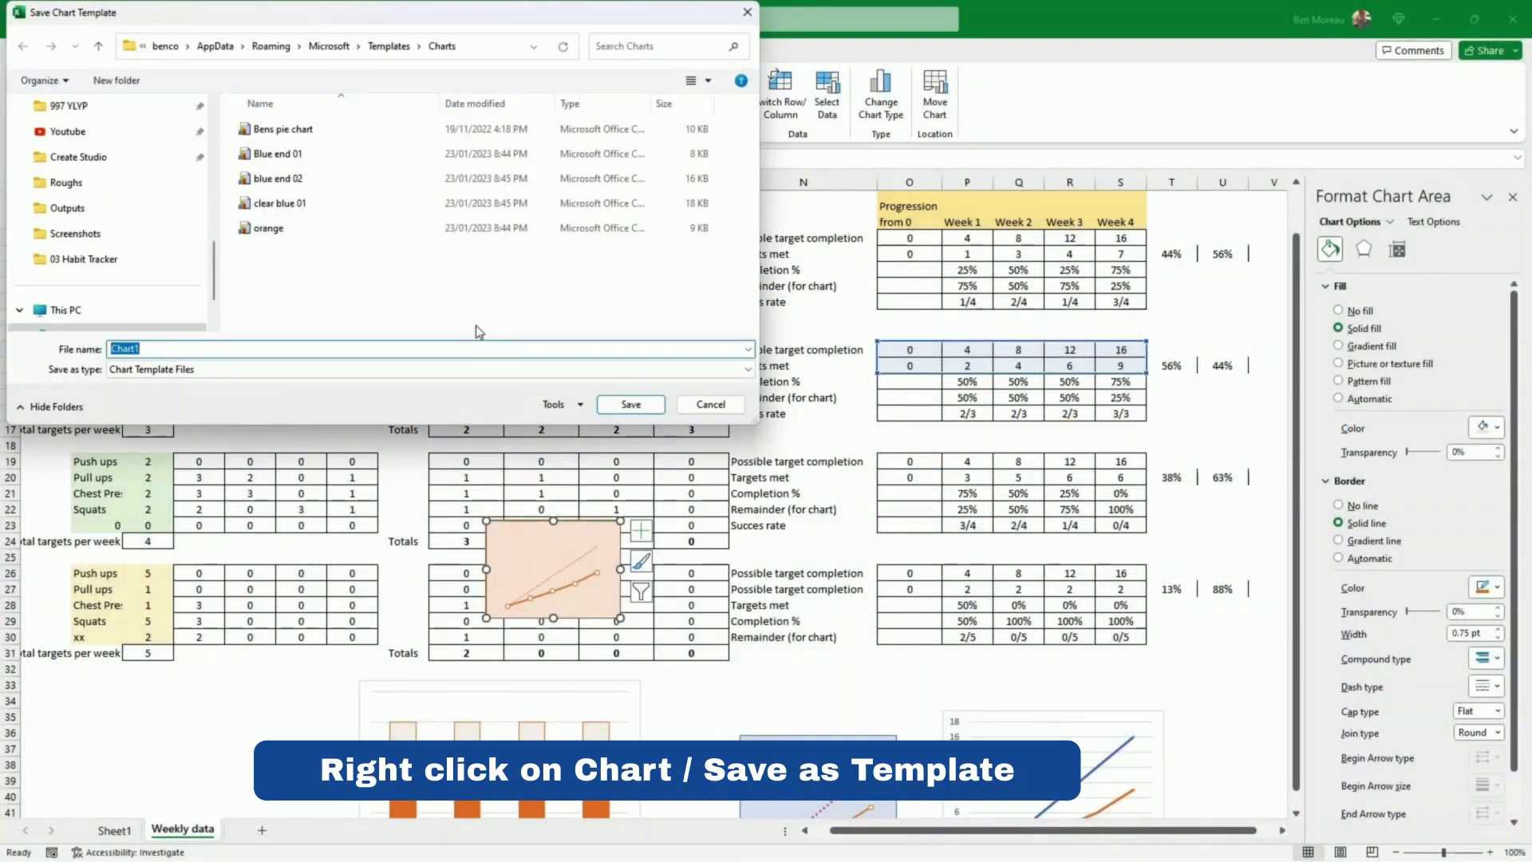
pyautogui.write('Tracker 01')
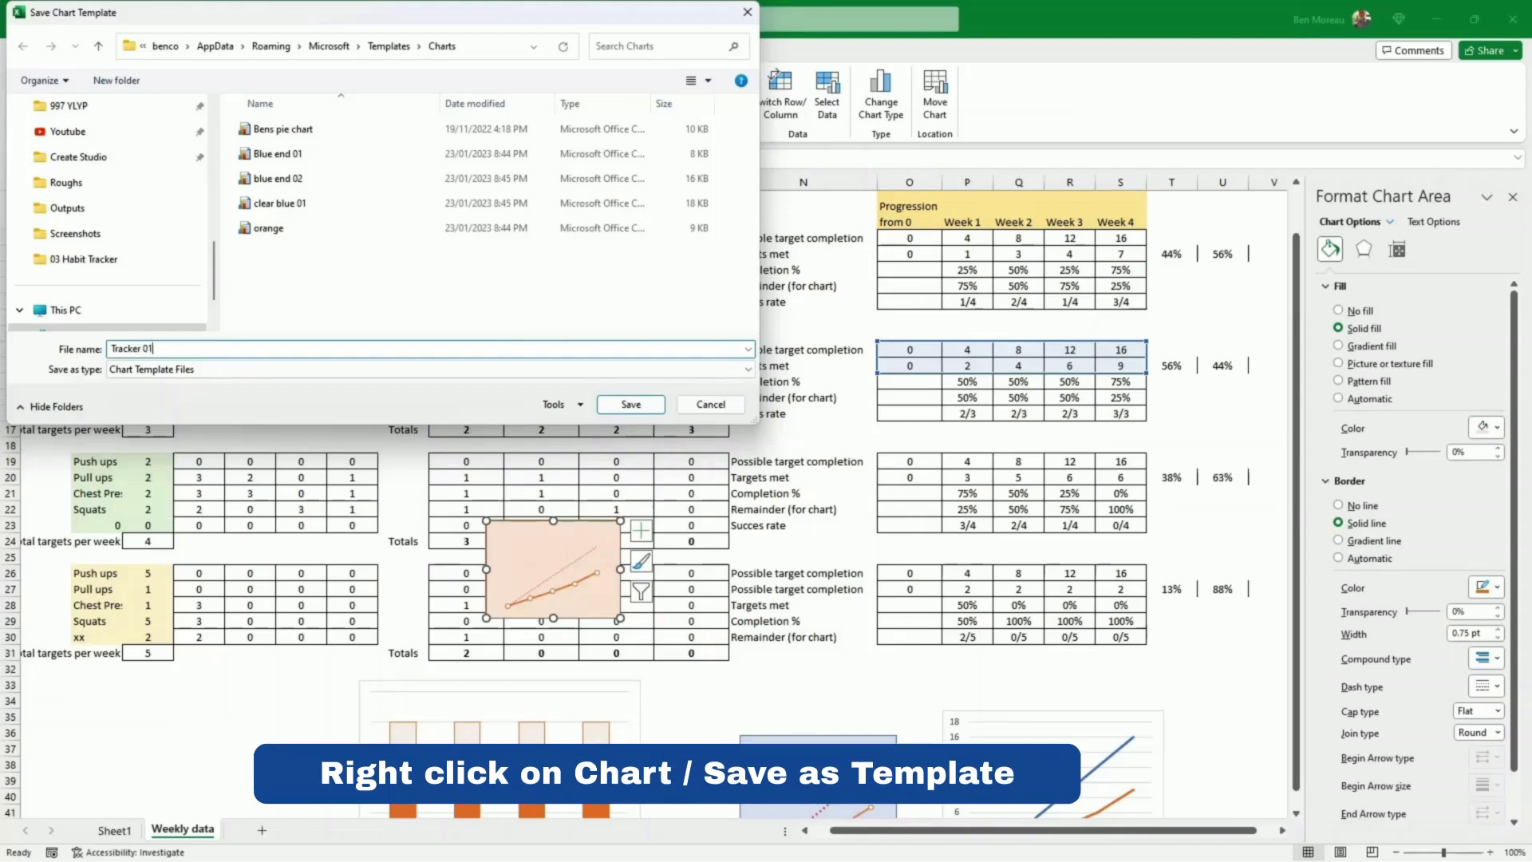
pyautogui.press('Return')
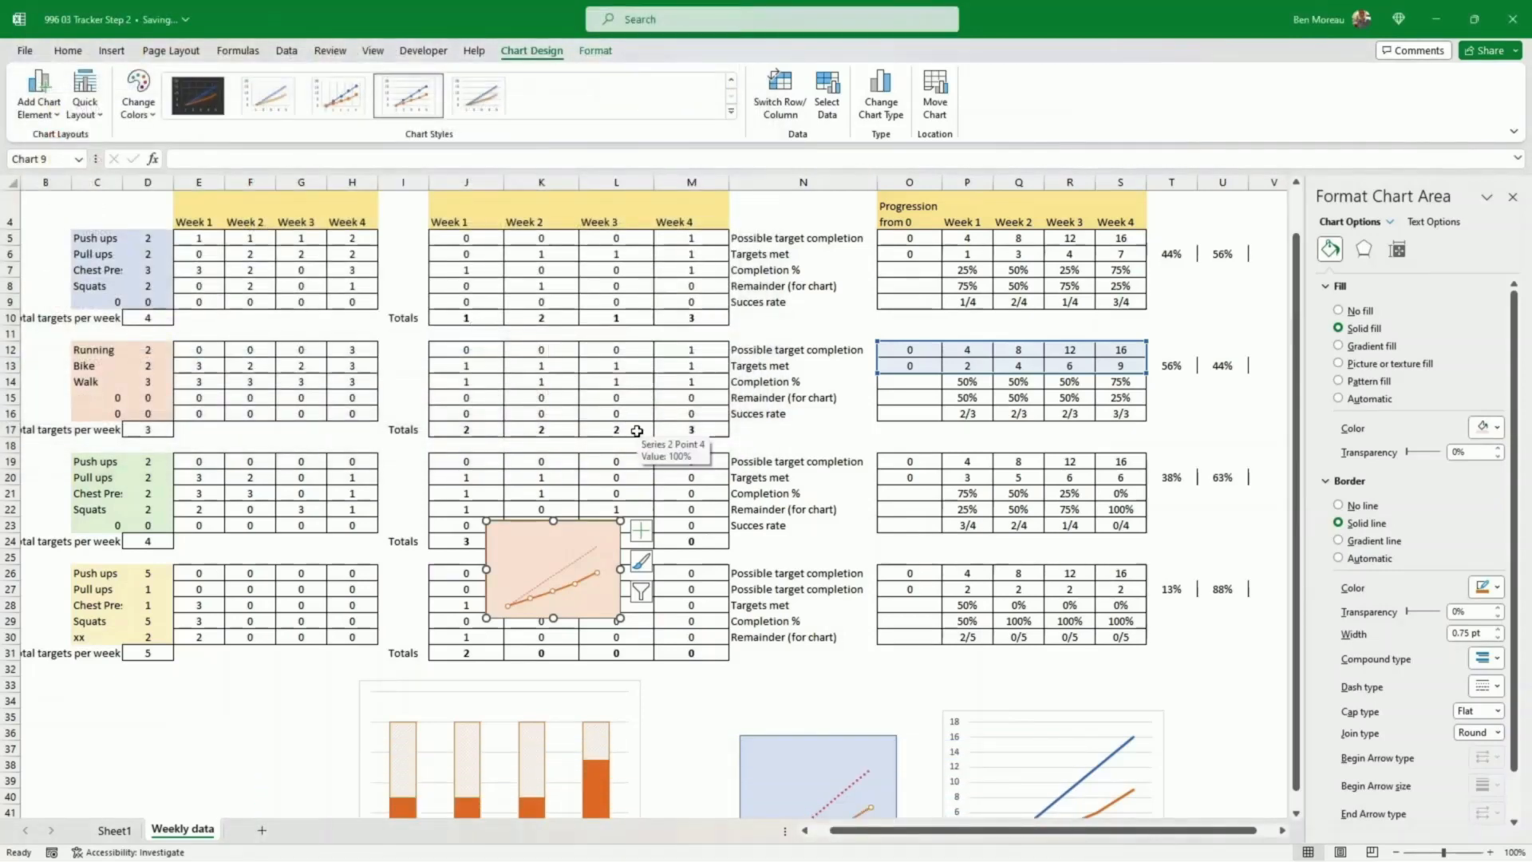
pyautogui.click(642, 441)
# Step: Move the orange progression chart's source data to the third table's possible and met target rows, O19:S20
pyautogui.scroll(-2, 639, 439)
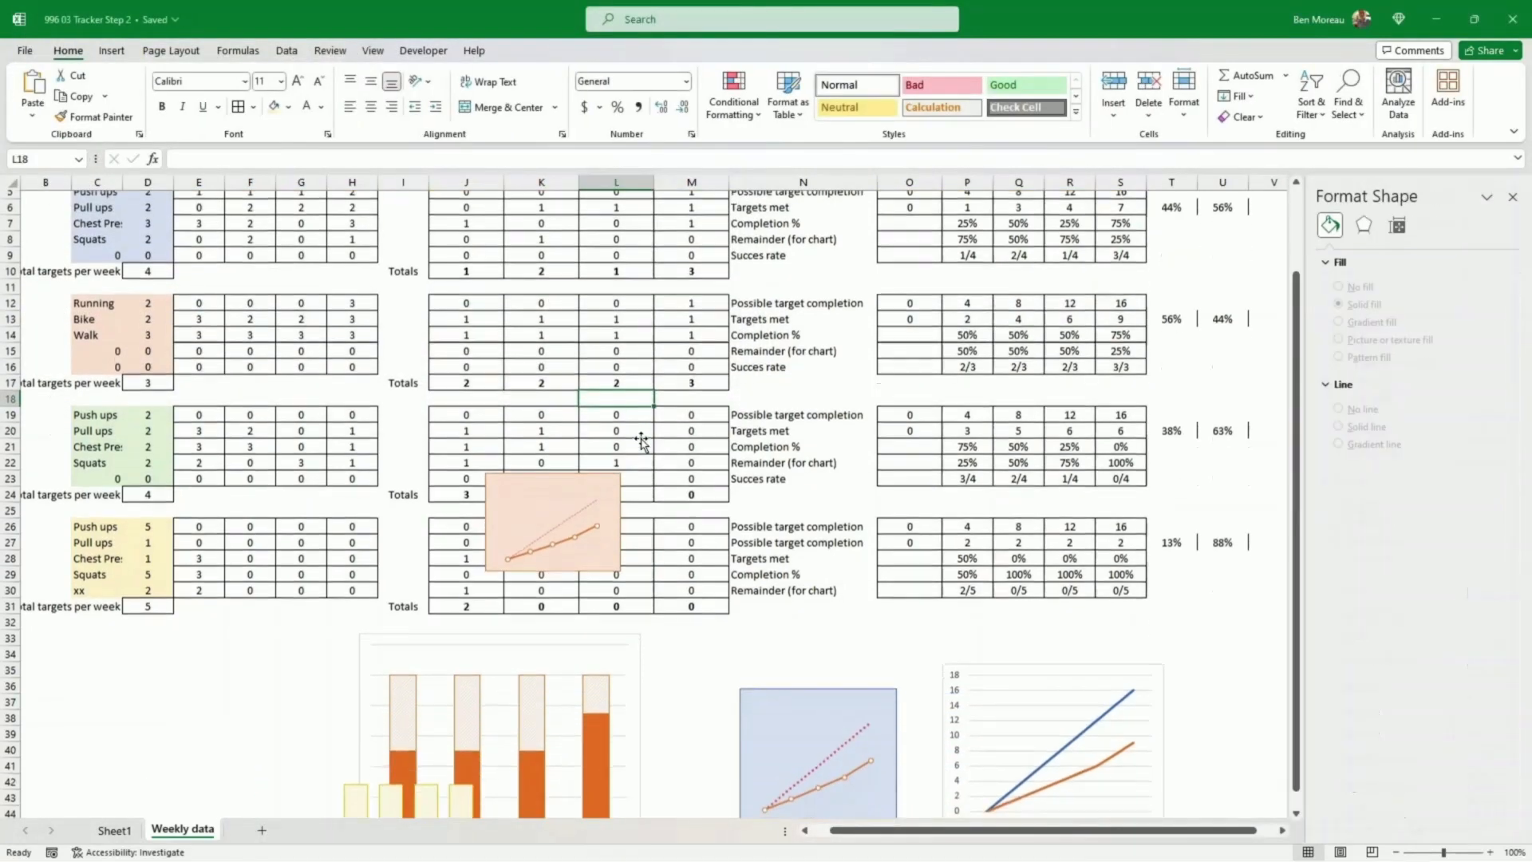
pyautogui.click(614, 510)
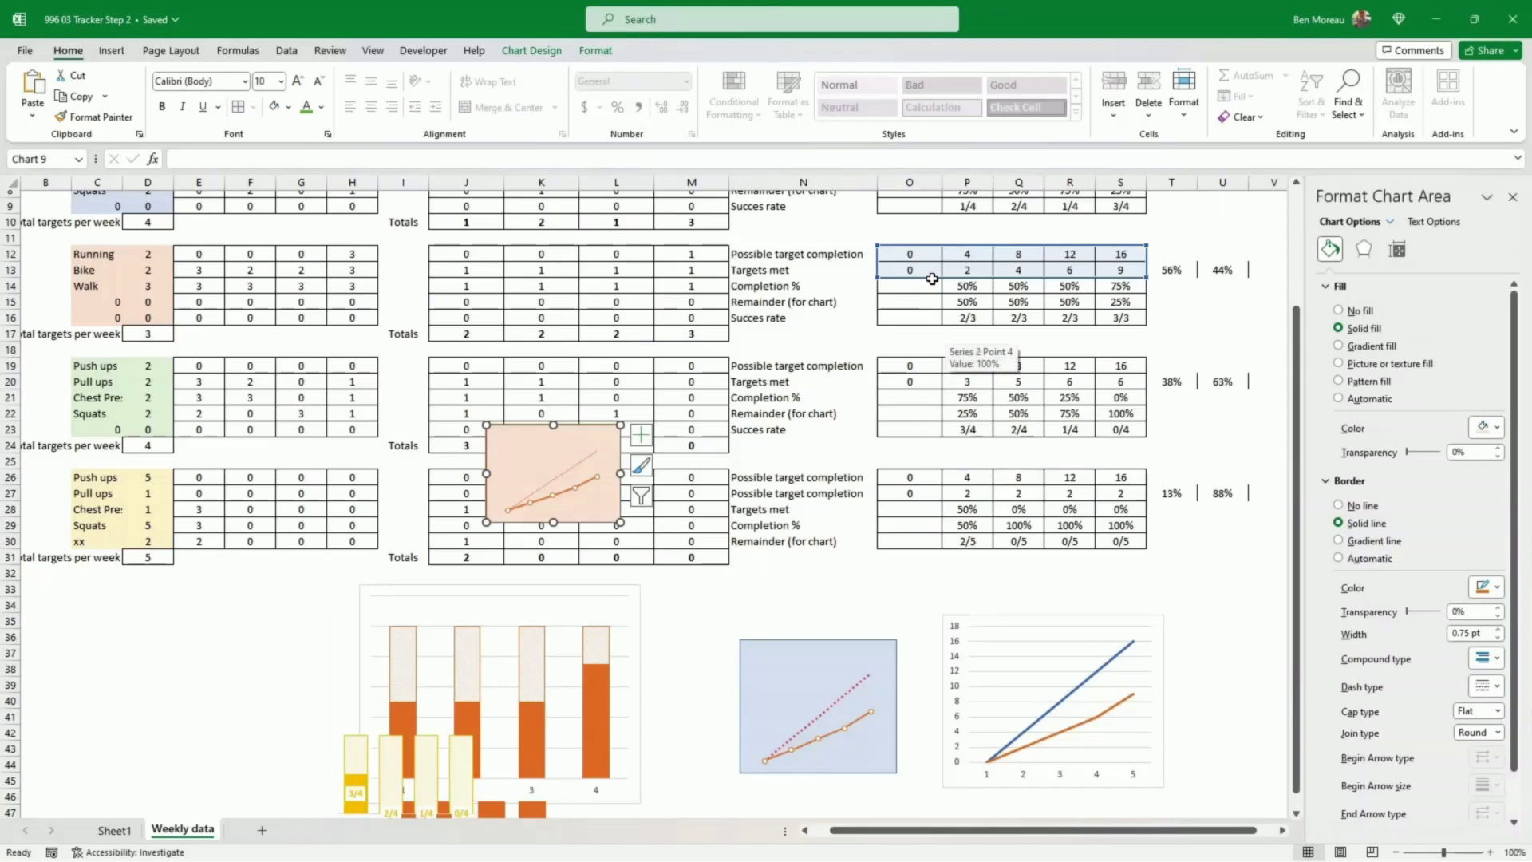
pyautogui.moveTo(932, 279); pyautogui.dragTo(933, 380)
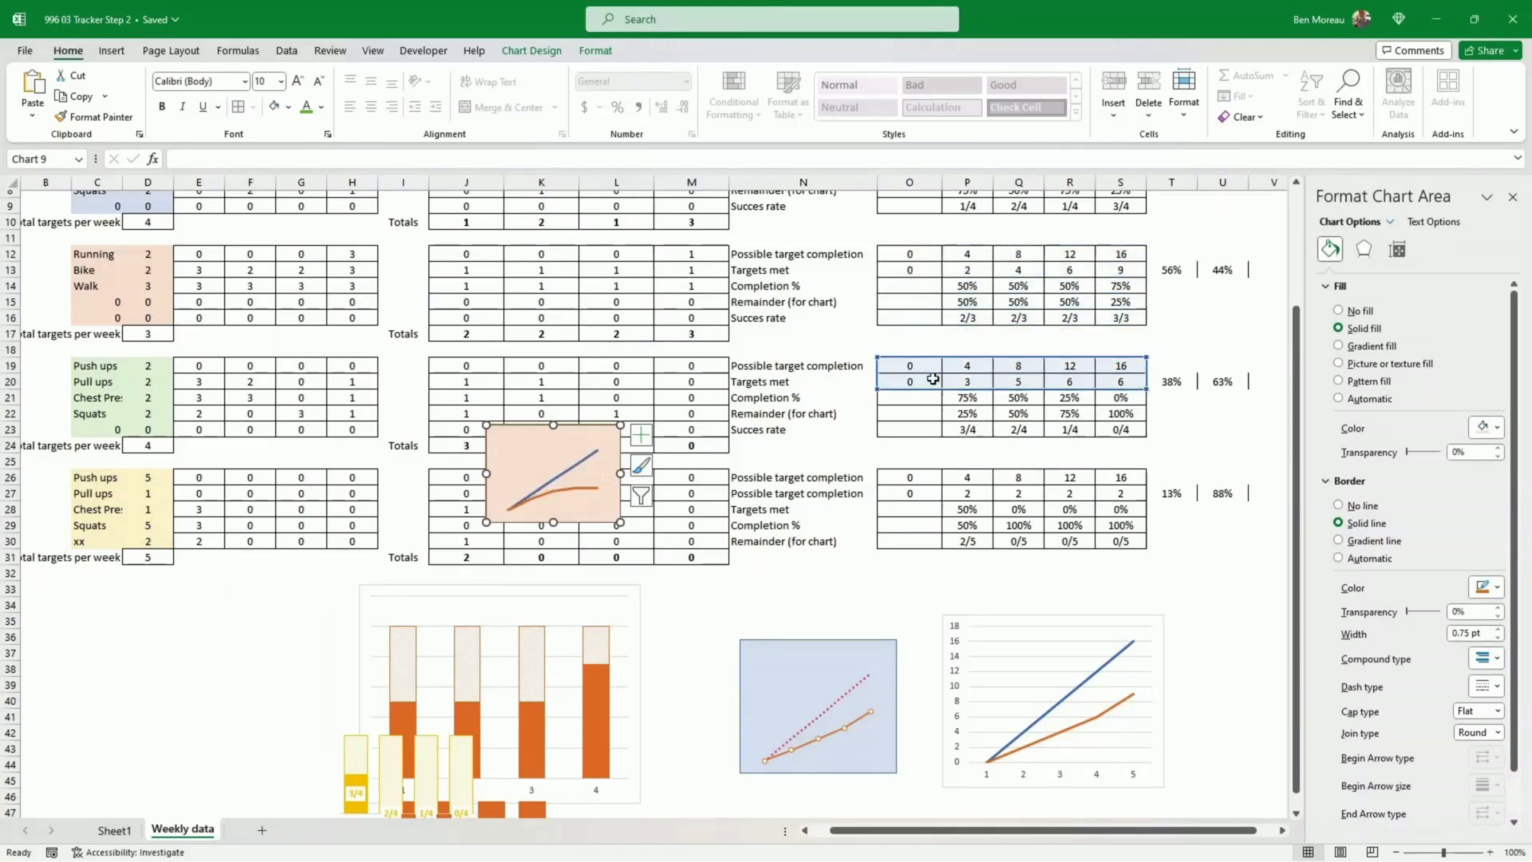
# Step: Change the progression chart's type to the saved Tracker 01 template to restore its styling
pyautogui.click(533, 52)
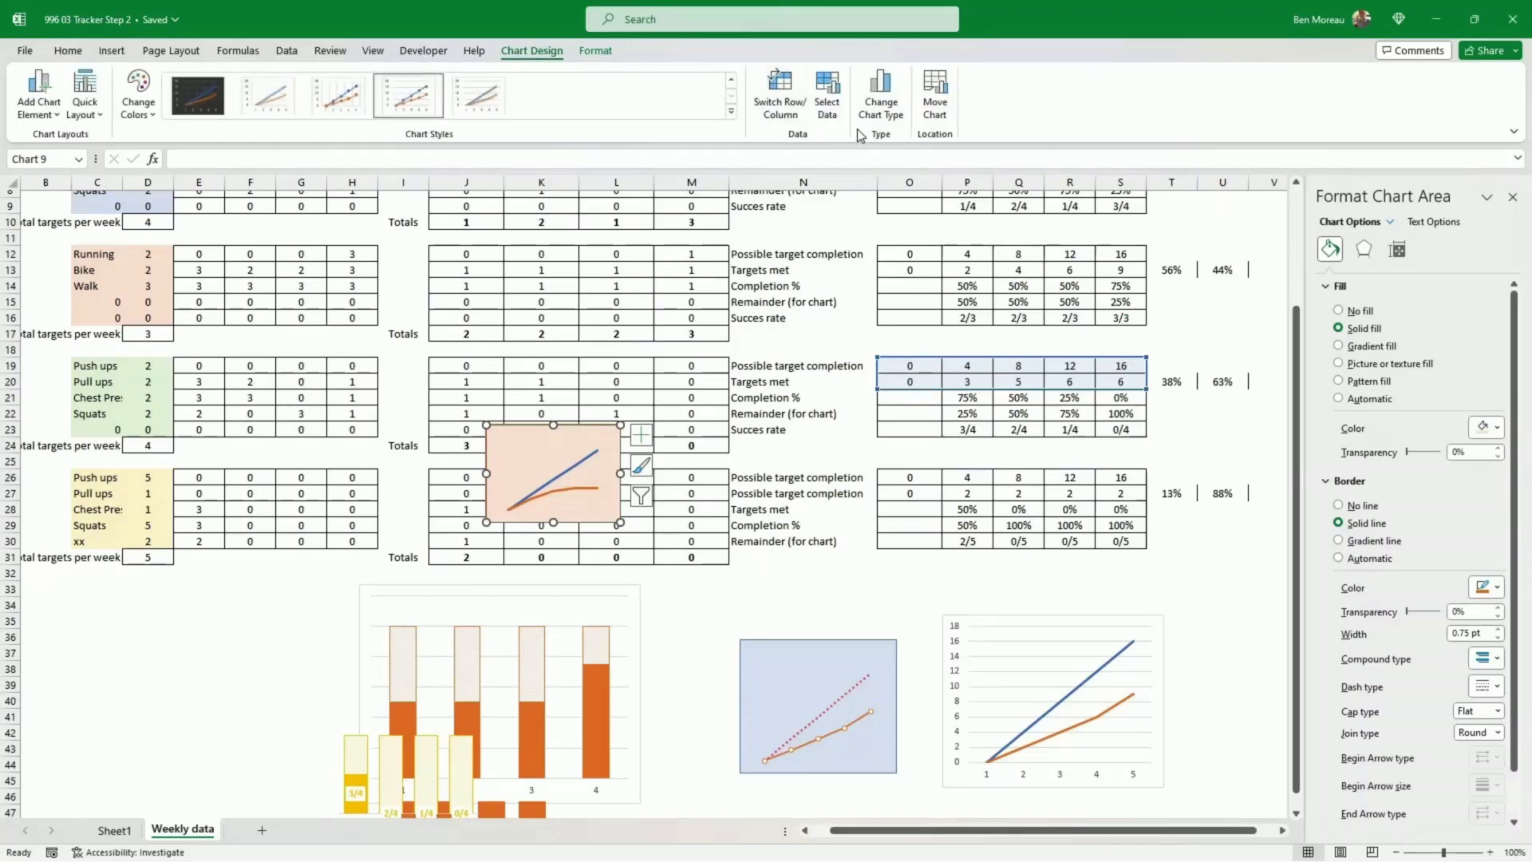
pyautogui.click(879, 94)
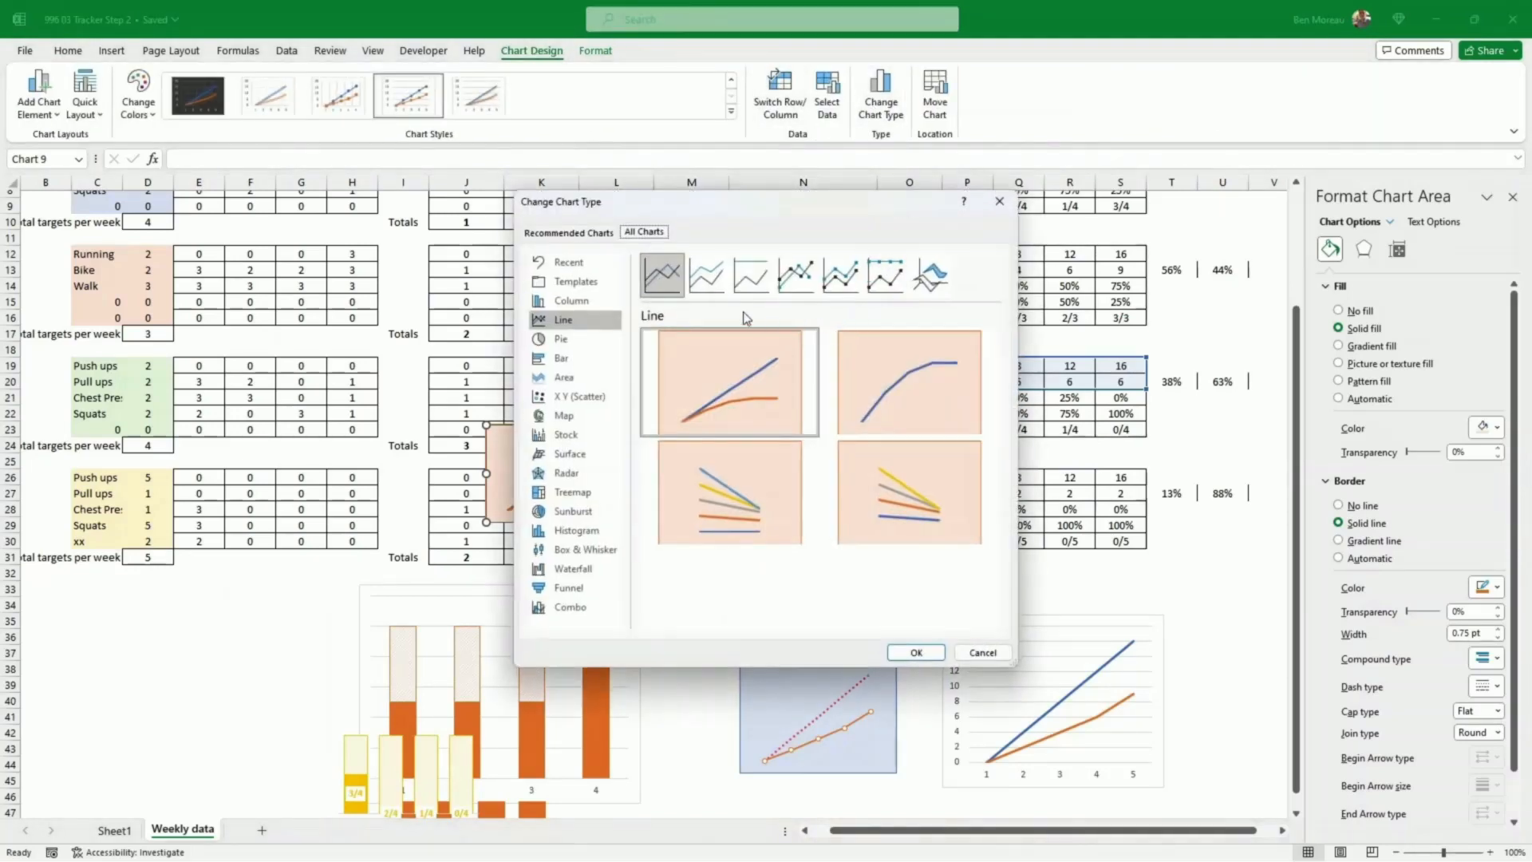
pyautogui.click(574, 281)
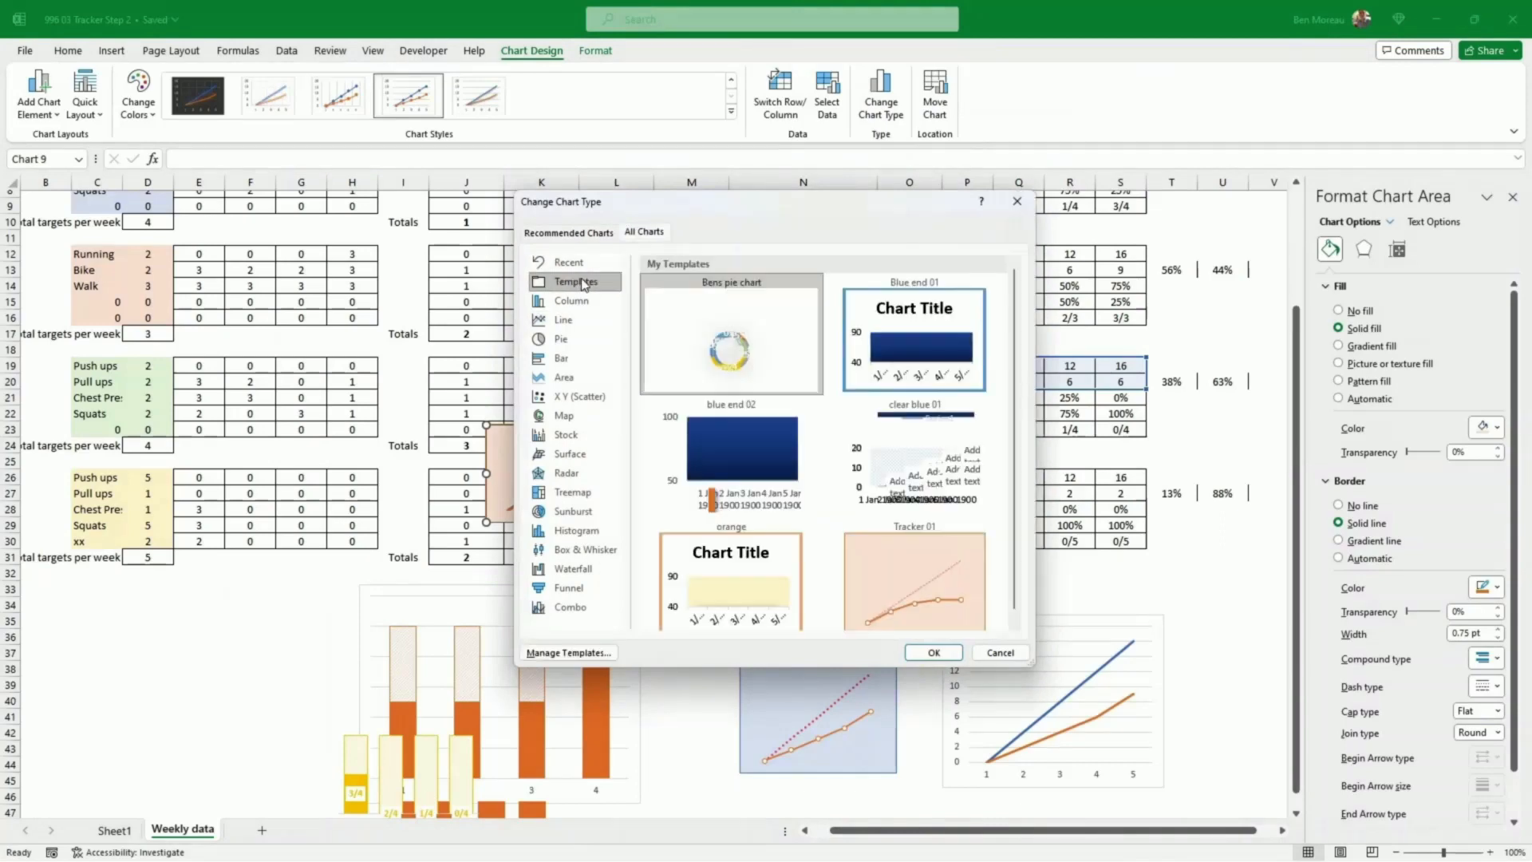
pyautogui.click(904, 559)
pyautogui.click(929, 652)
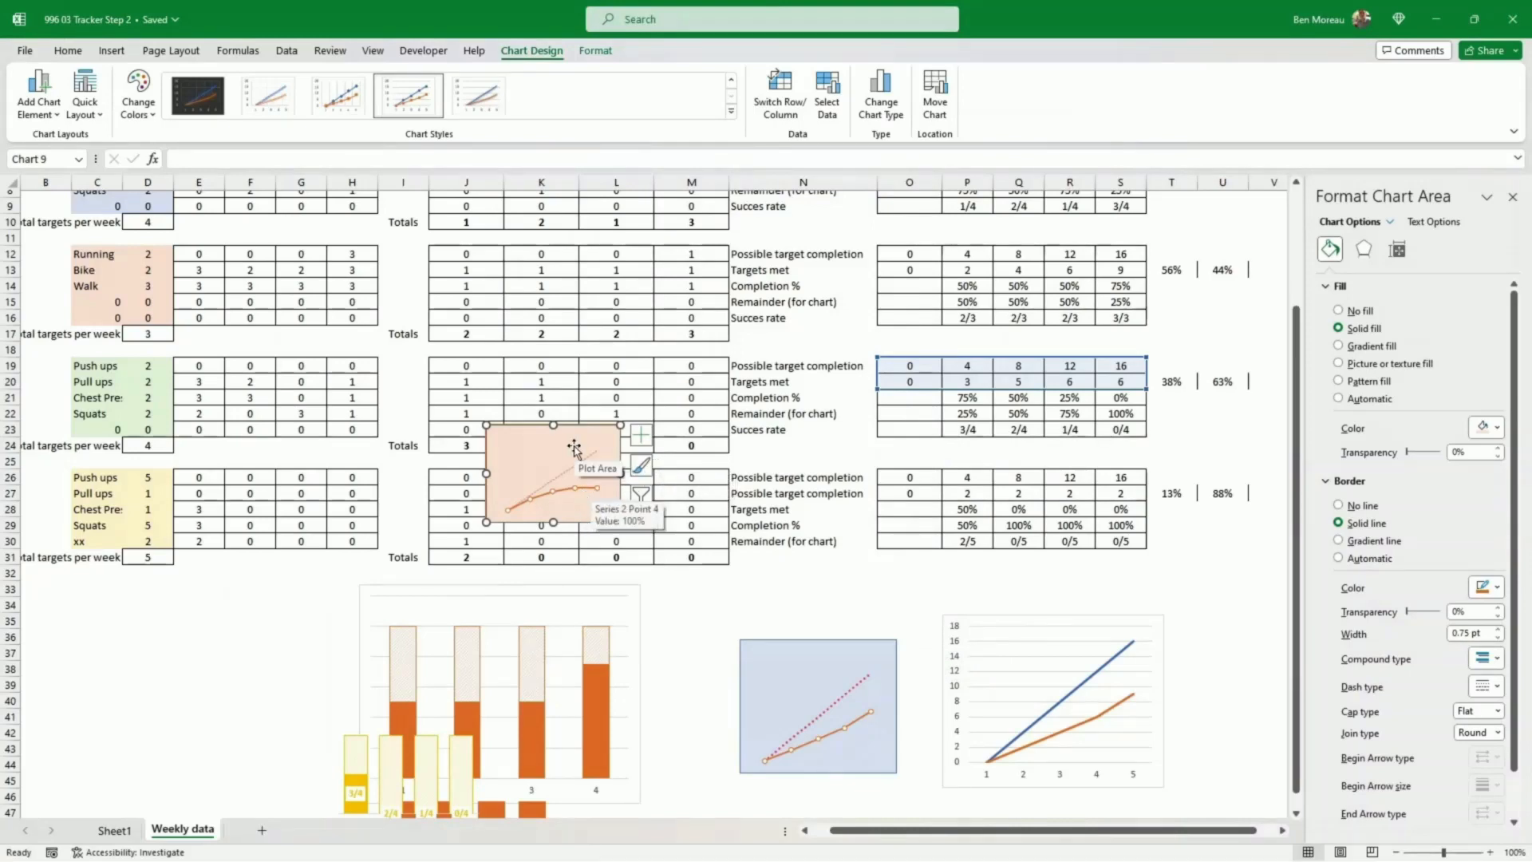
# Step: Recolour the progression chart's area with a light green fill and a green border
pyautogui.click(596, 50)
pyautogui.click(639, 75)
pyautogui.click(713, 152)
pyautogui.click(1486, 588)
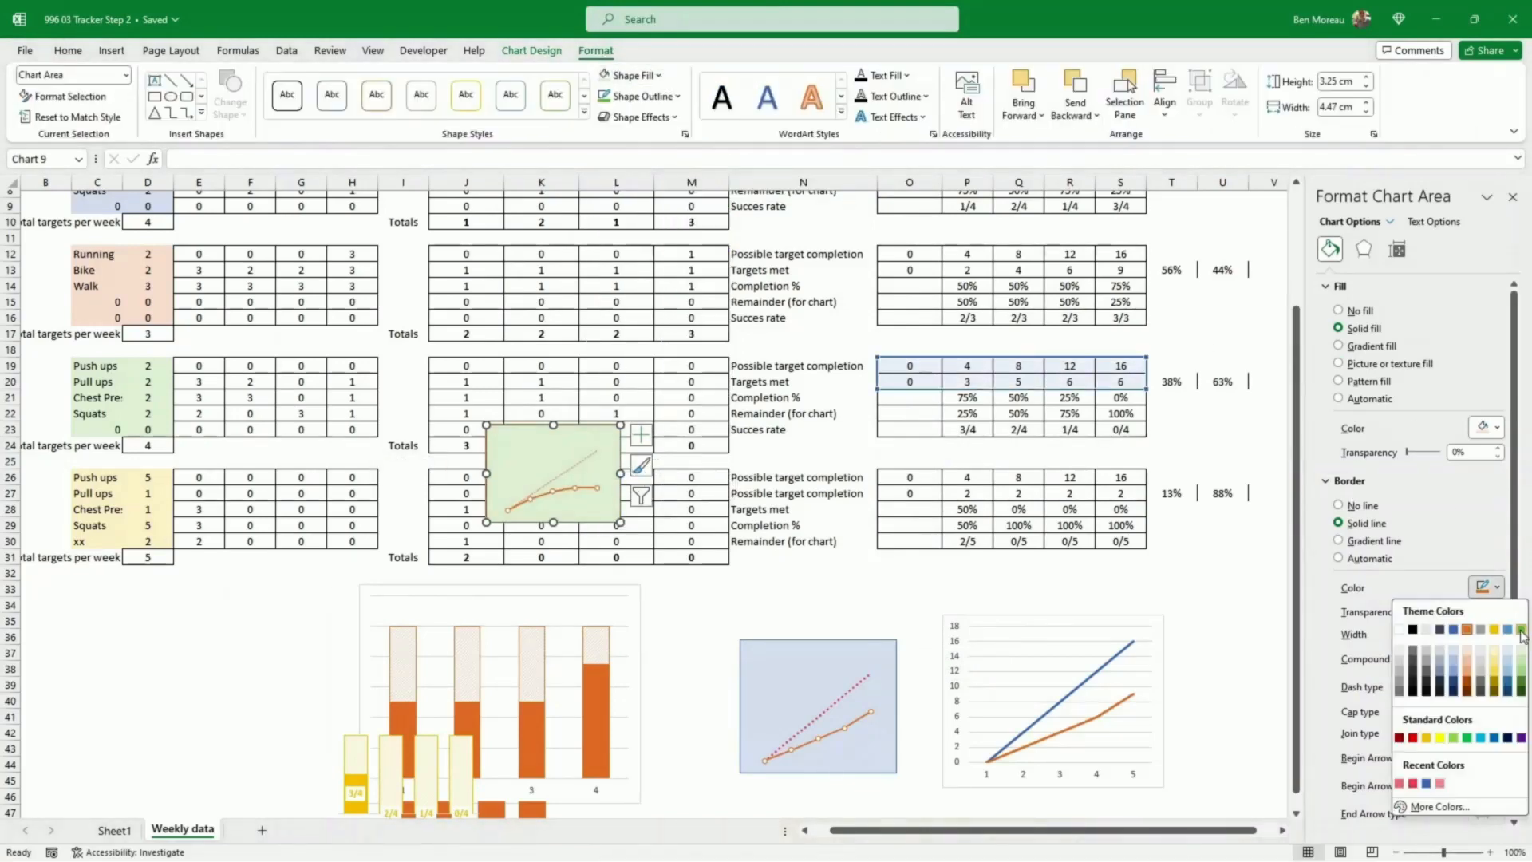
pyautogui.click(1520, 633)
# Step: Recolour the progression chart's targets-met line and its marker outlines green
pyautogui.click(564, 489)
pyautogui.click(1489, 418)
pyautogui.click(1521, 463)
pyautogui.click(1397, 287)
pyautogui.click(1489, 632)
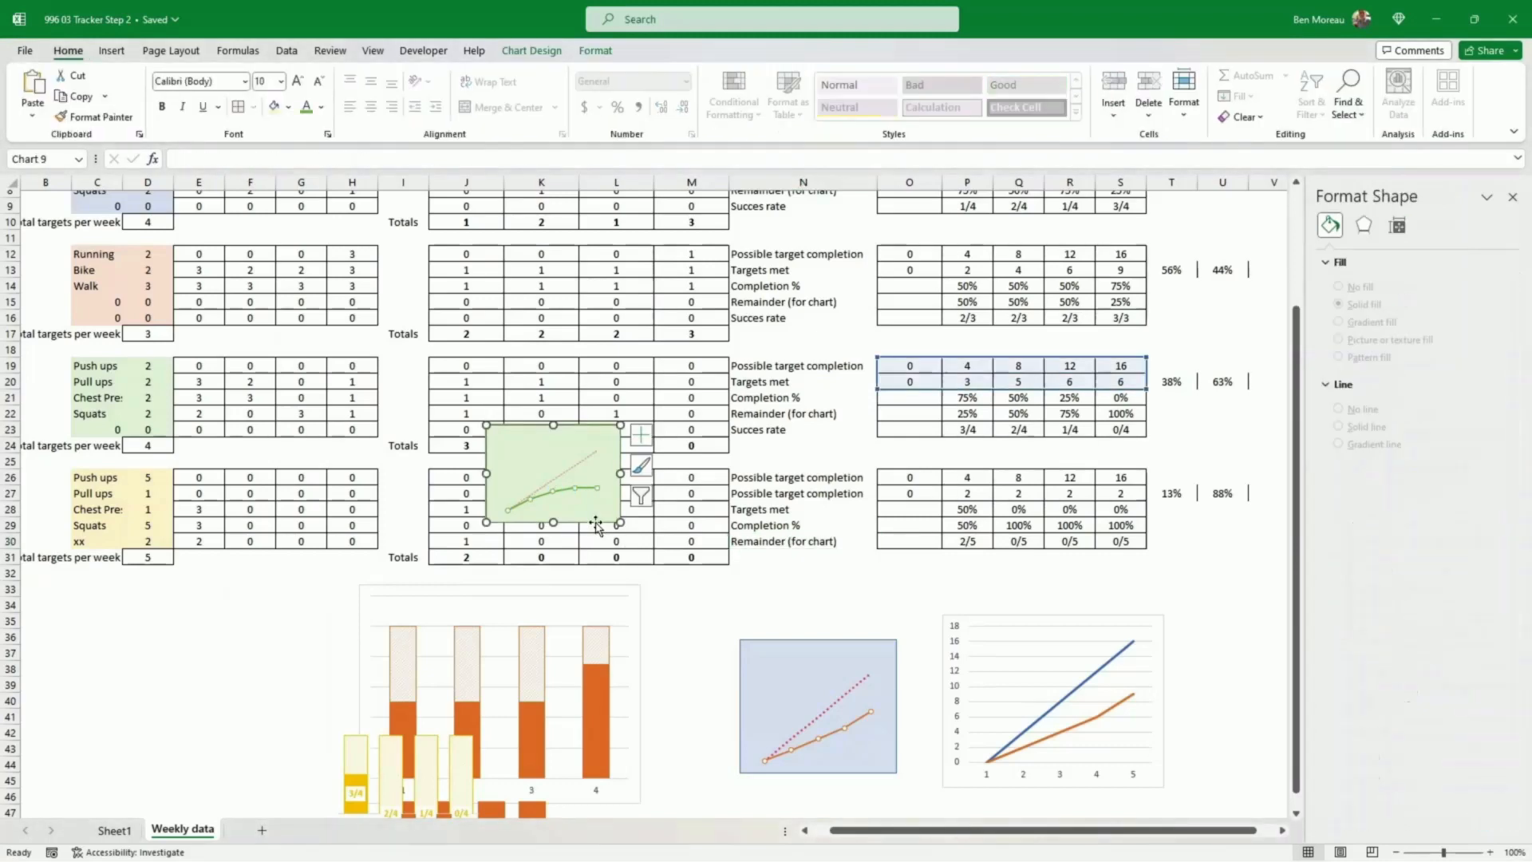
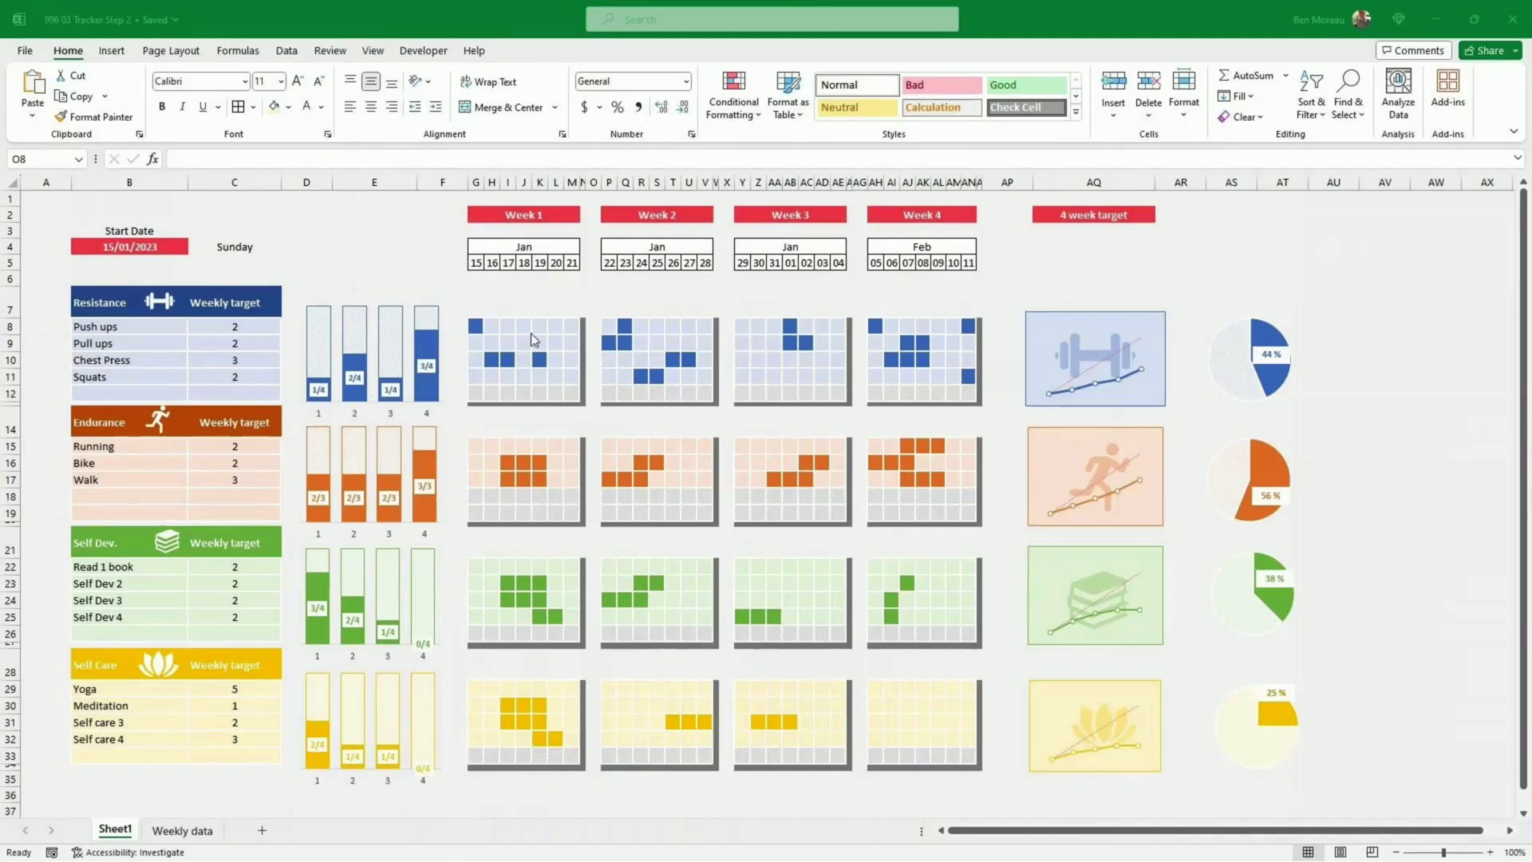
# Step: Start an IF formula in O8 with an AND test whose first condition is $B8<>""
pyautogui.click(595, 328)
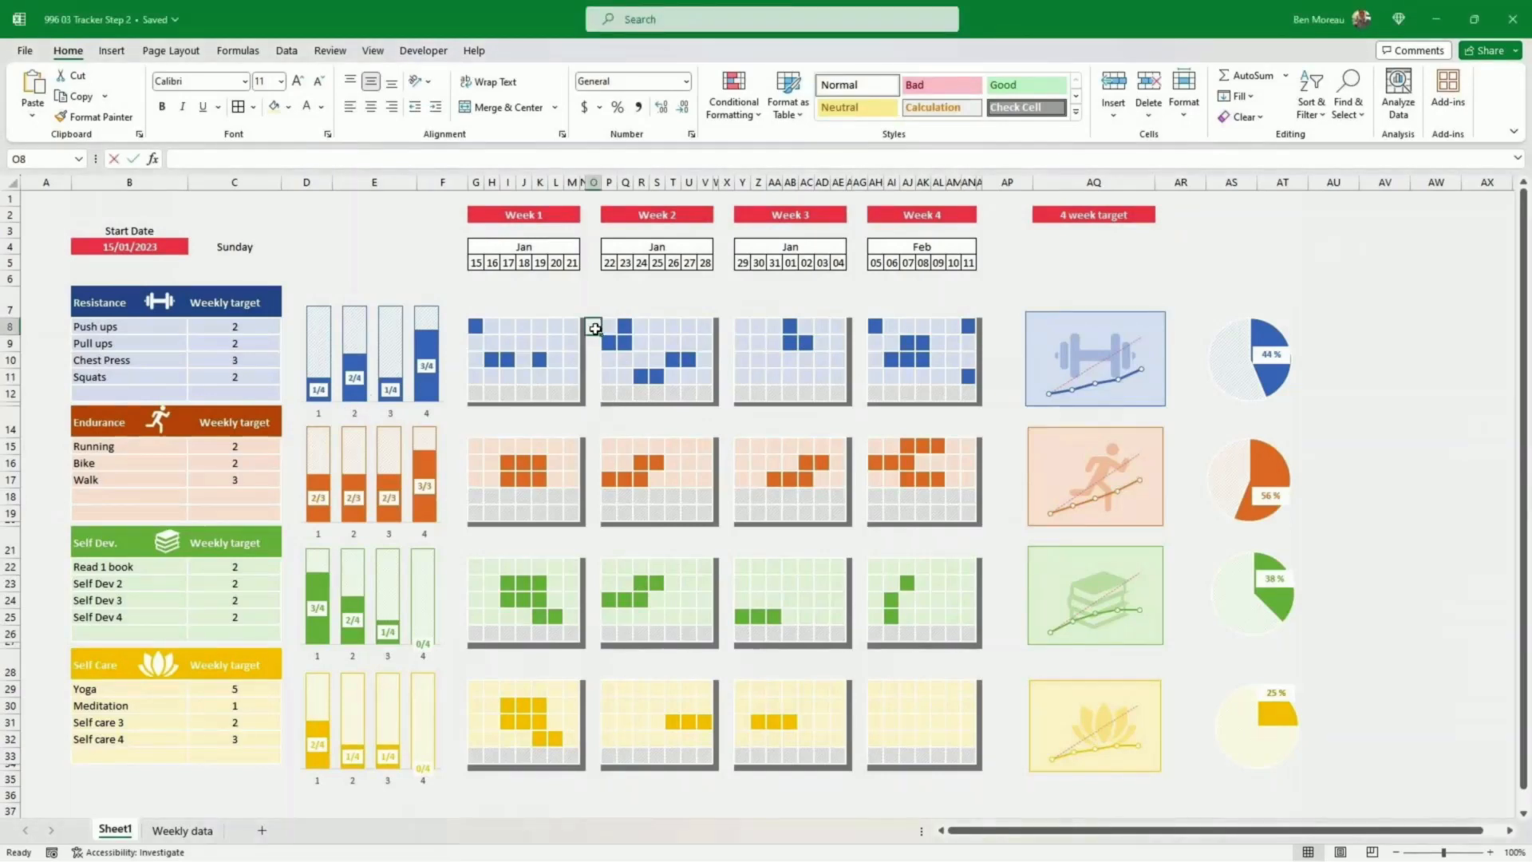
pyautogui.write('=if(')
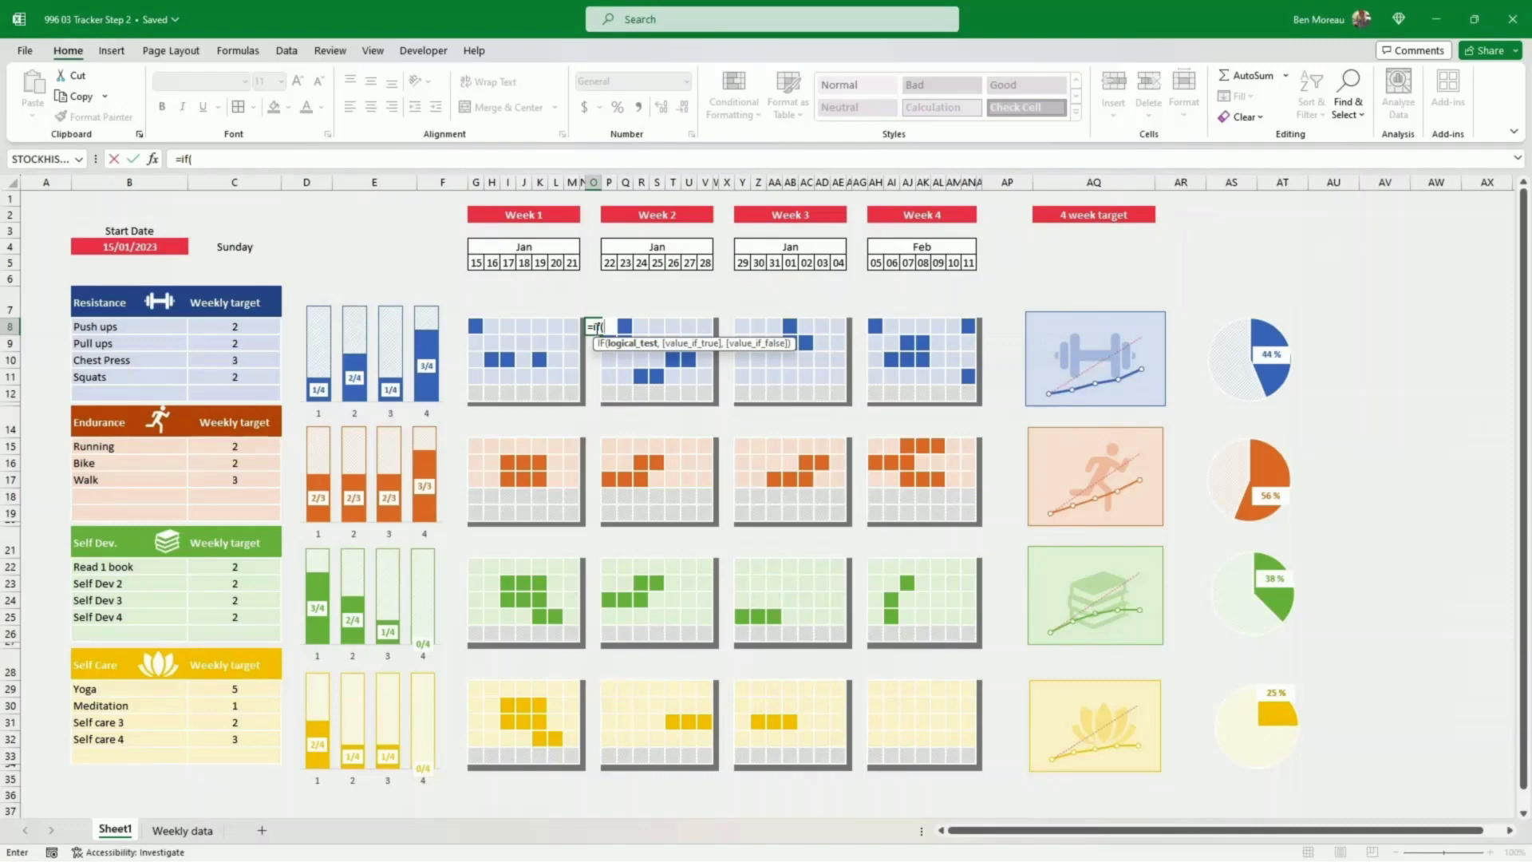
pyautogui.write('AND(')
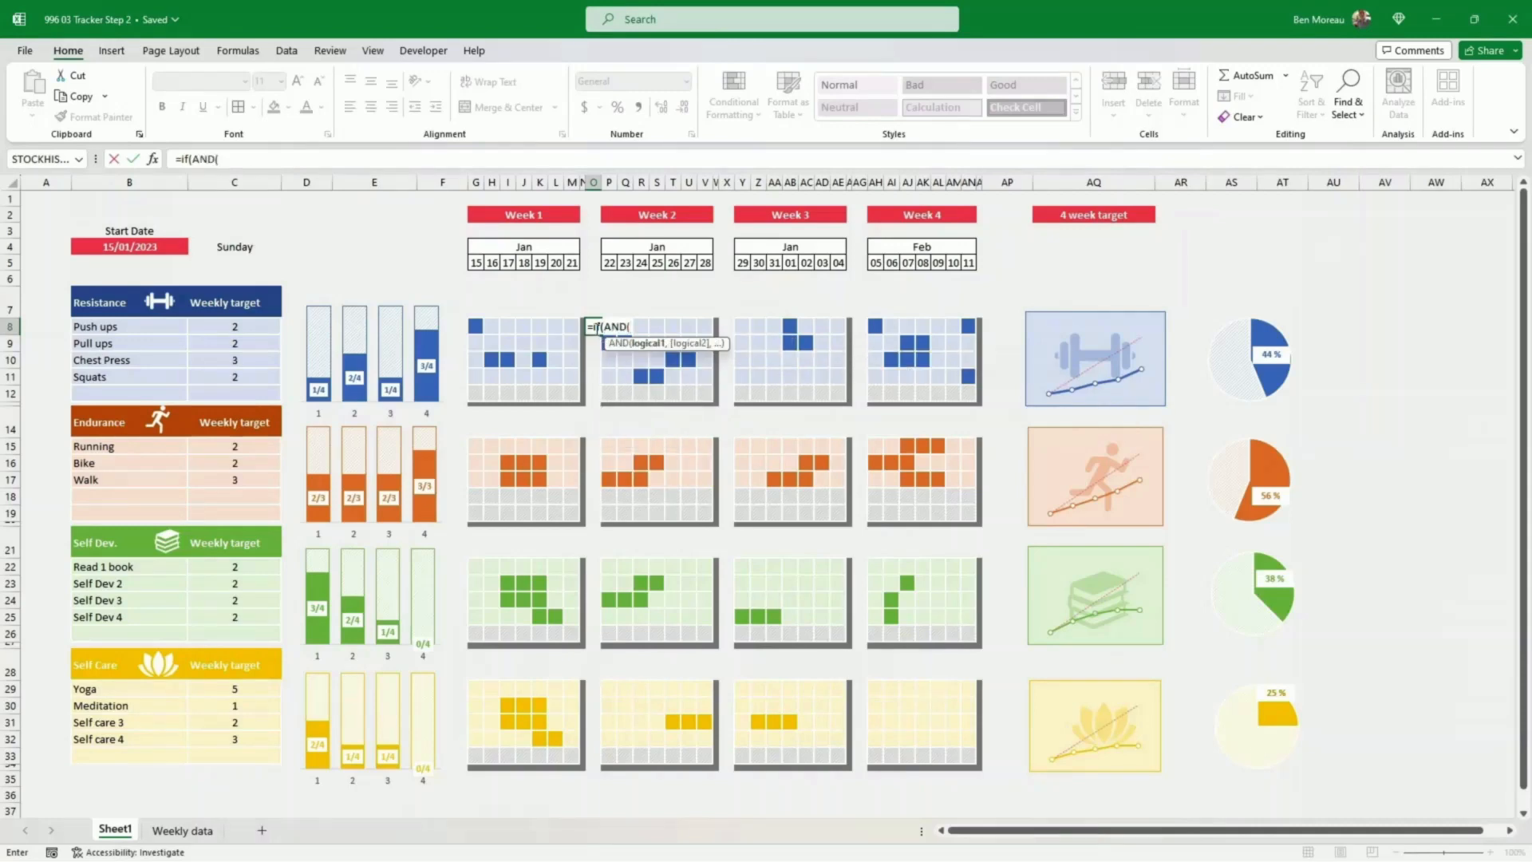
pyautogui.click(153, 328)
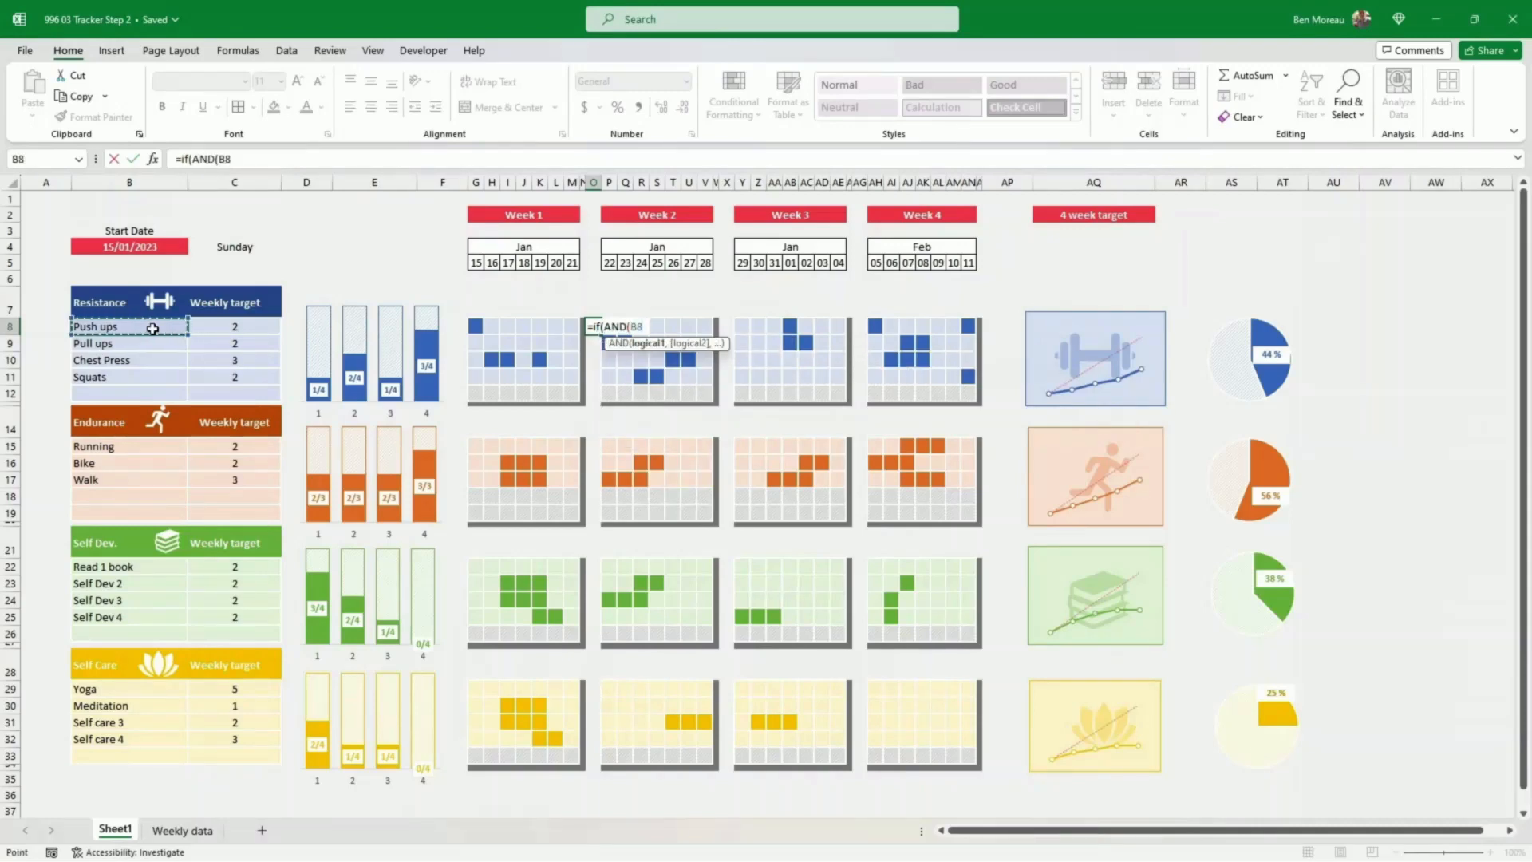
pyautogui.press('F4')
pyautogui.press('F4')
pyautogui.write('<>"",')
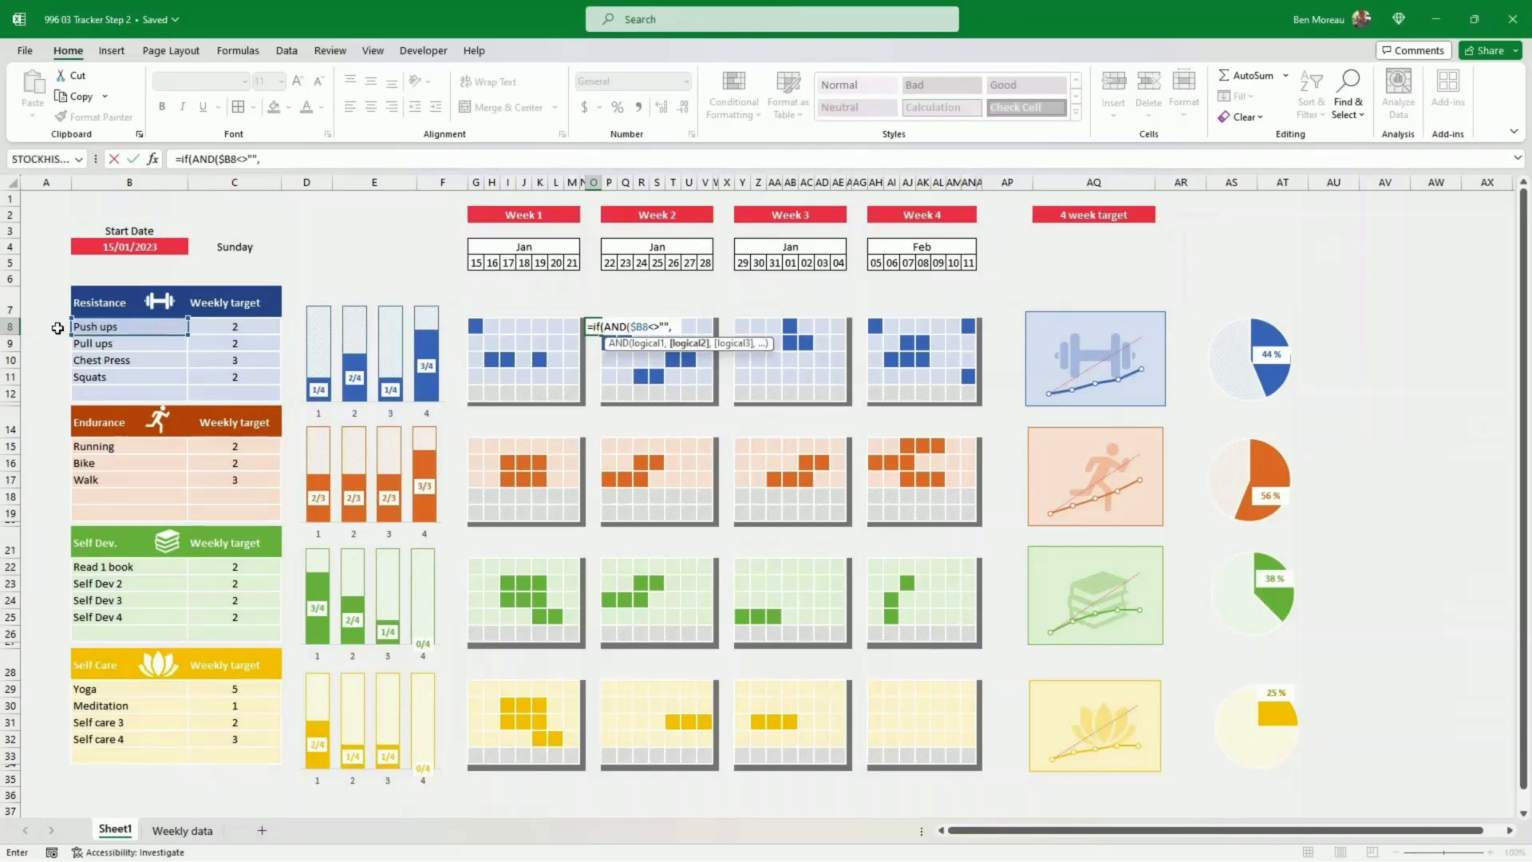
# Step: Add the second AND condition COUNTA(G8:M8)>=$C8 to the formula in O8, locking only the column of C8
pyautogui.write('counta(')
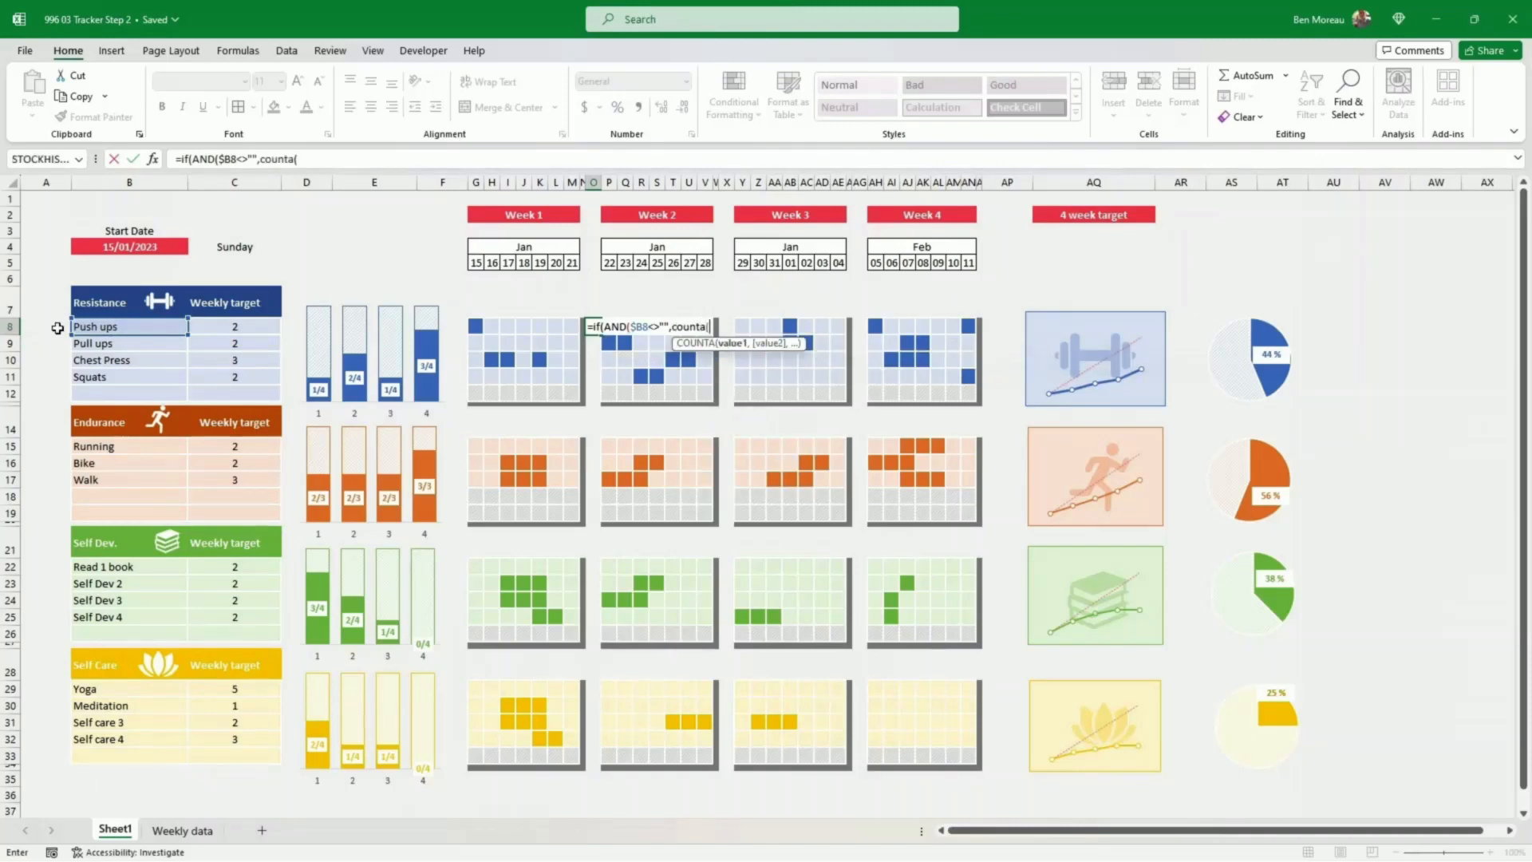
pyautogui.moveTo(476, 327); pyautogui.dragTo(566, 329)
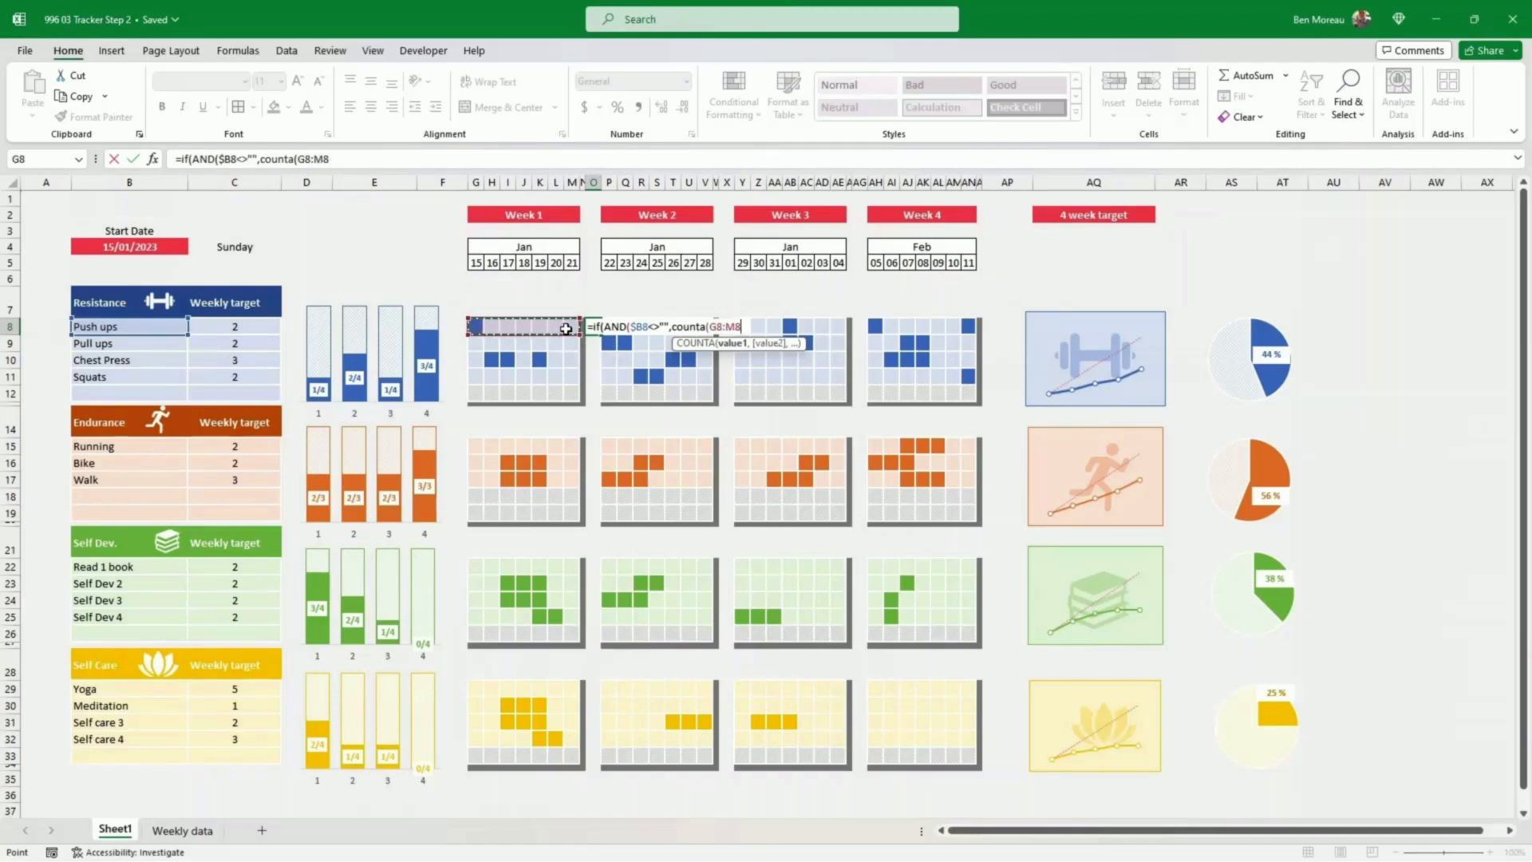
pyautogui.write(')')
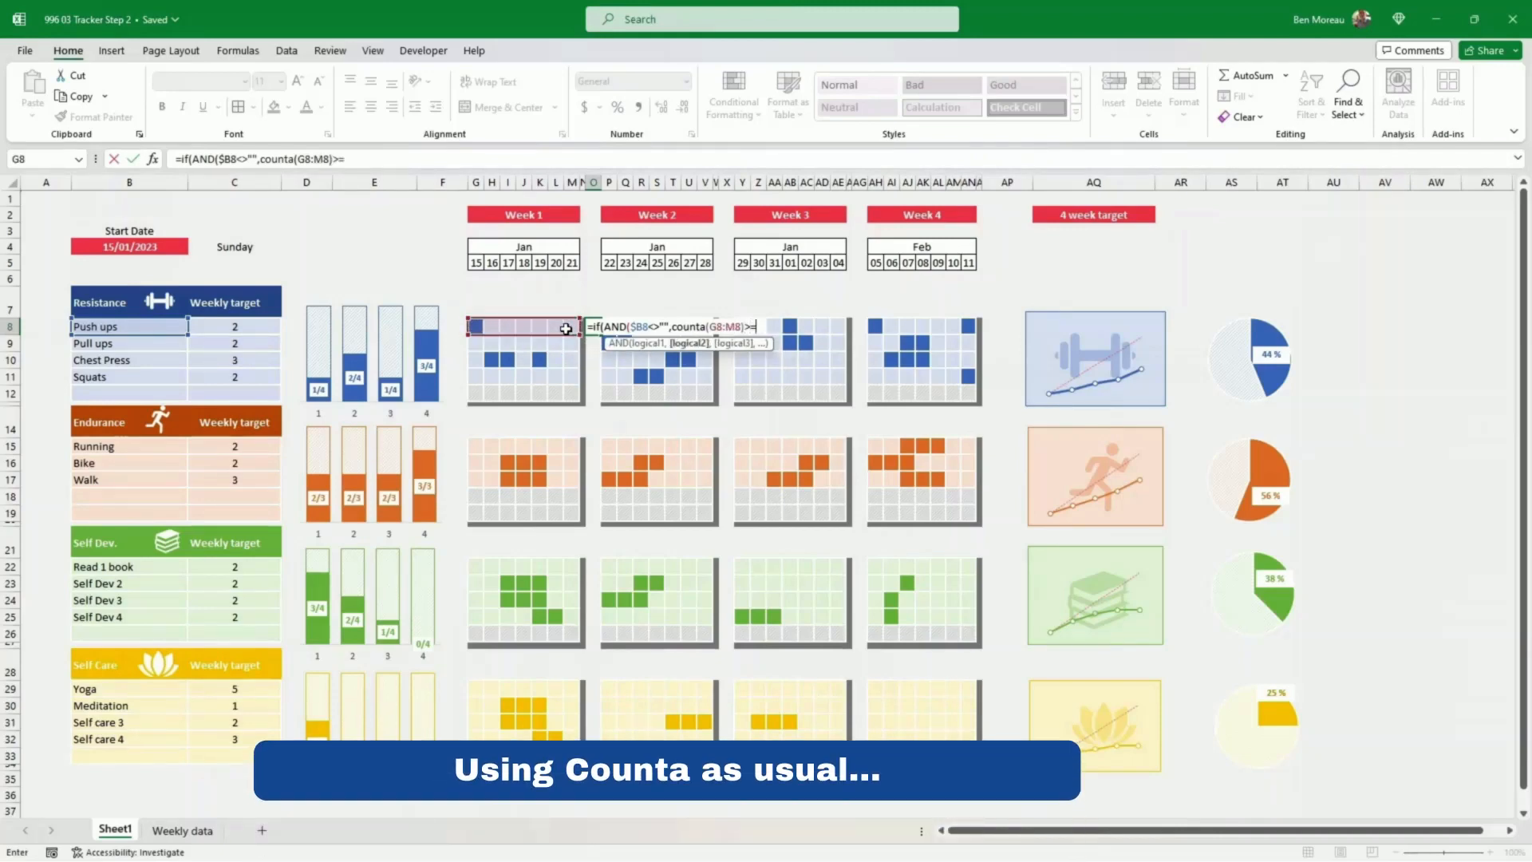
pyautogui.write('>=')
pyautogui.click(261, 324)
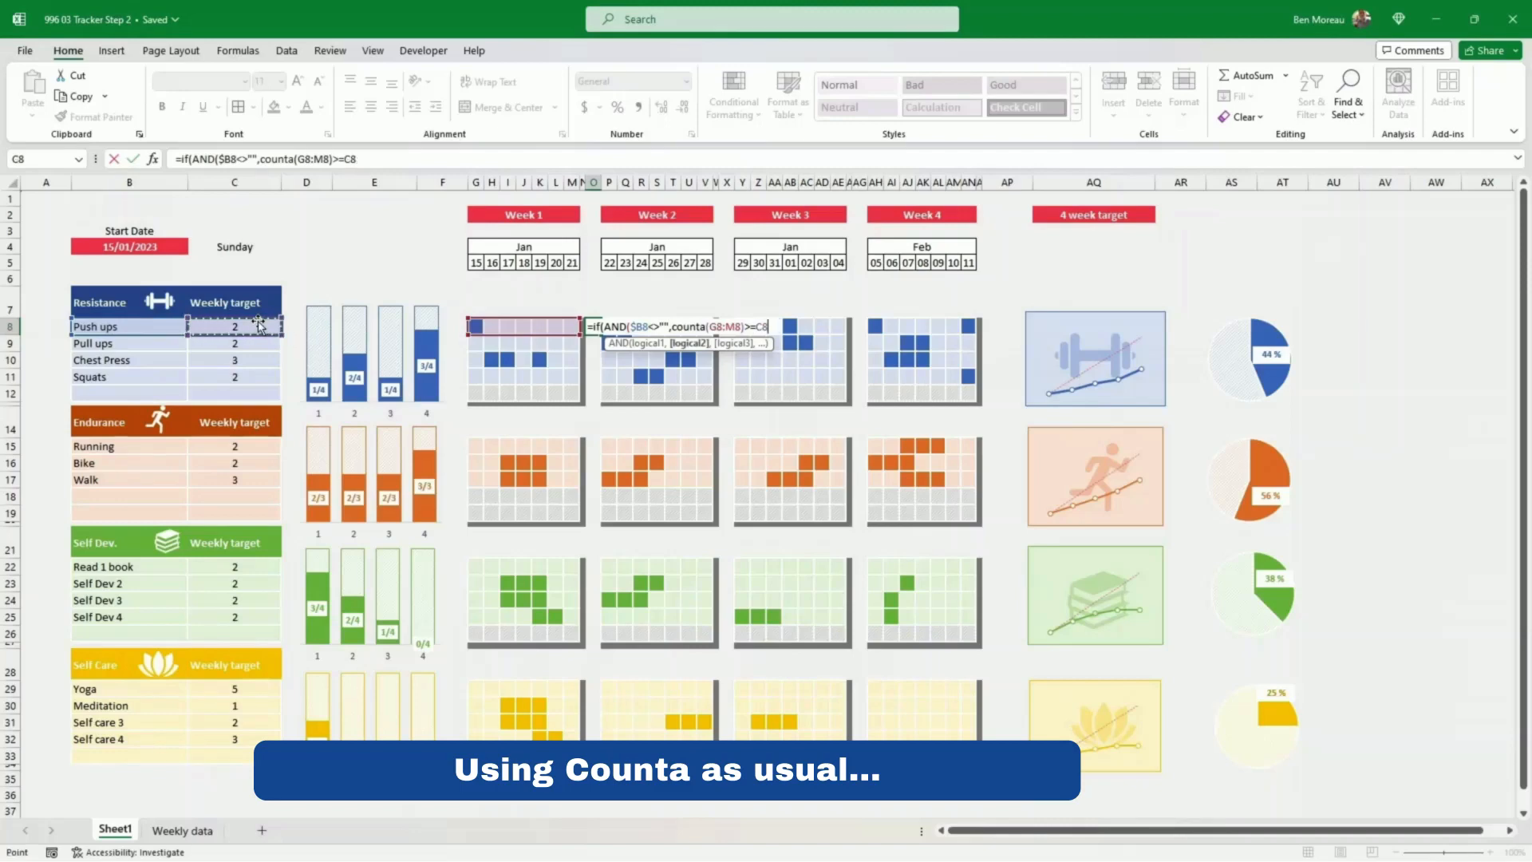
pyautogui.press('F4')
pyautogui.press('F4')
pyautogui.press('F4')
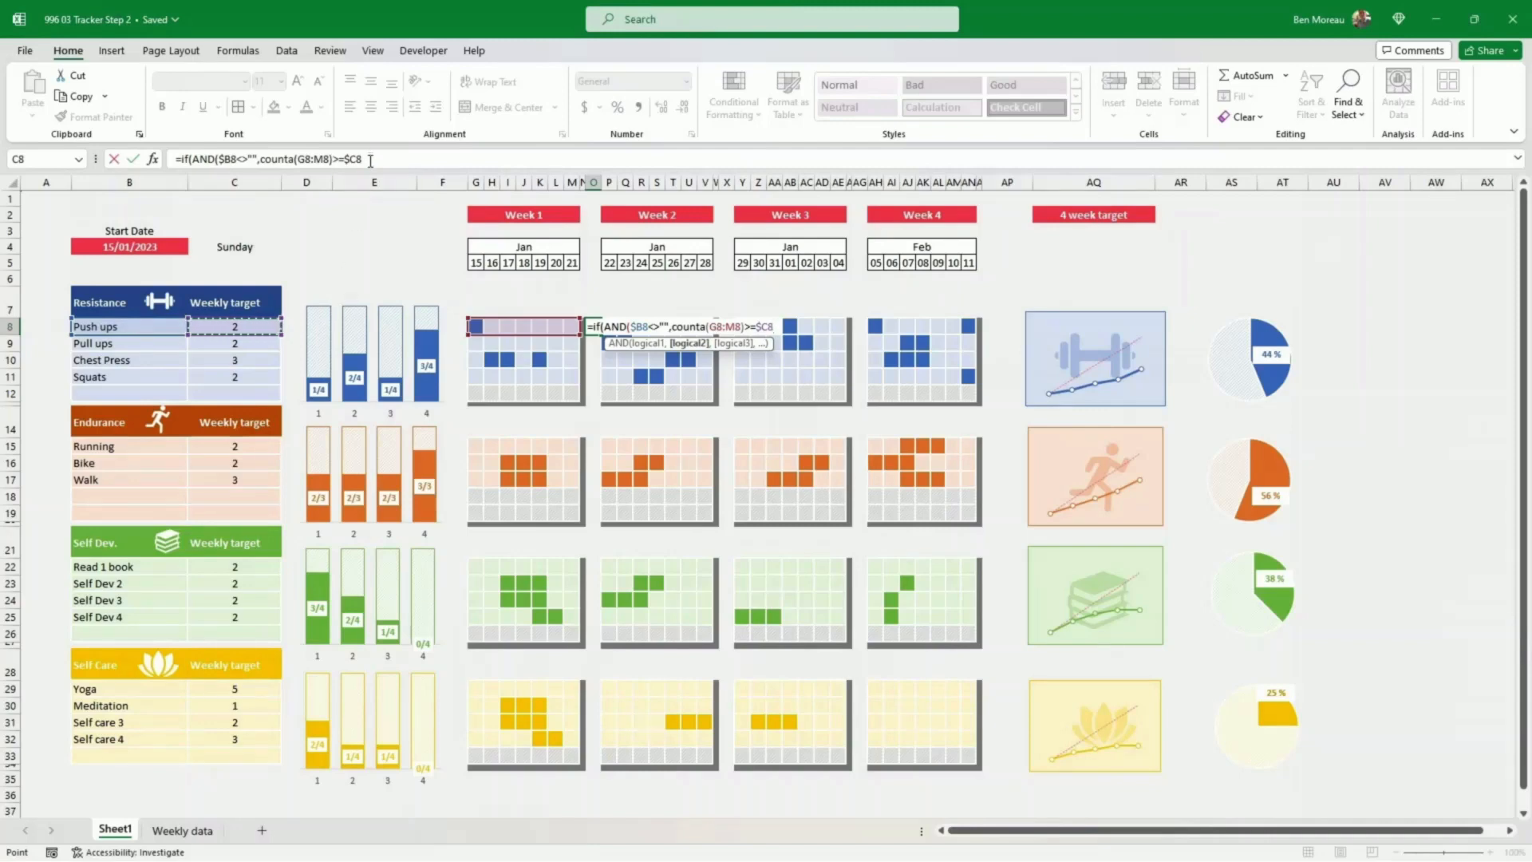
# Step: Finish the O8 formula to return "P" when true and an empty string otherwise, and fill it down to O12
pyautogui.click(372, 159)
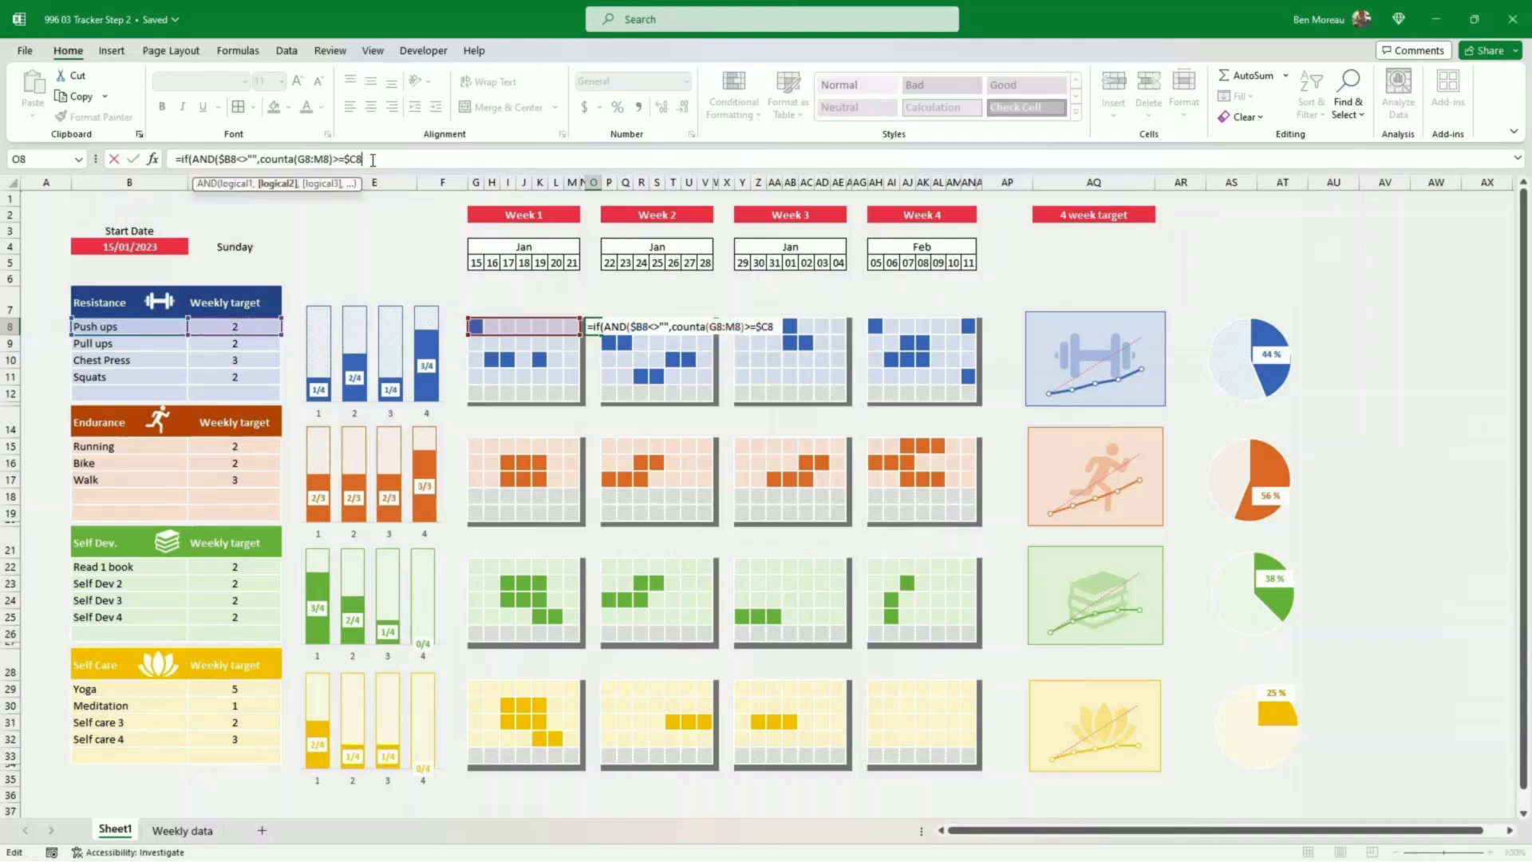
pyautogui.write('),')
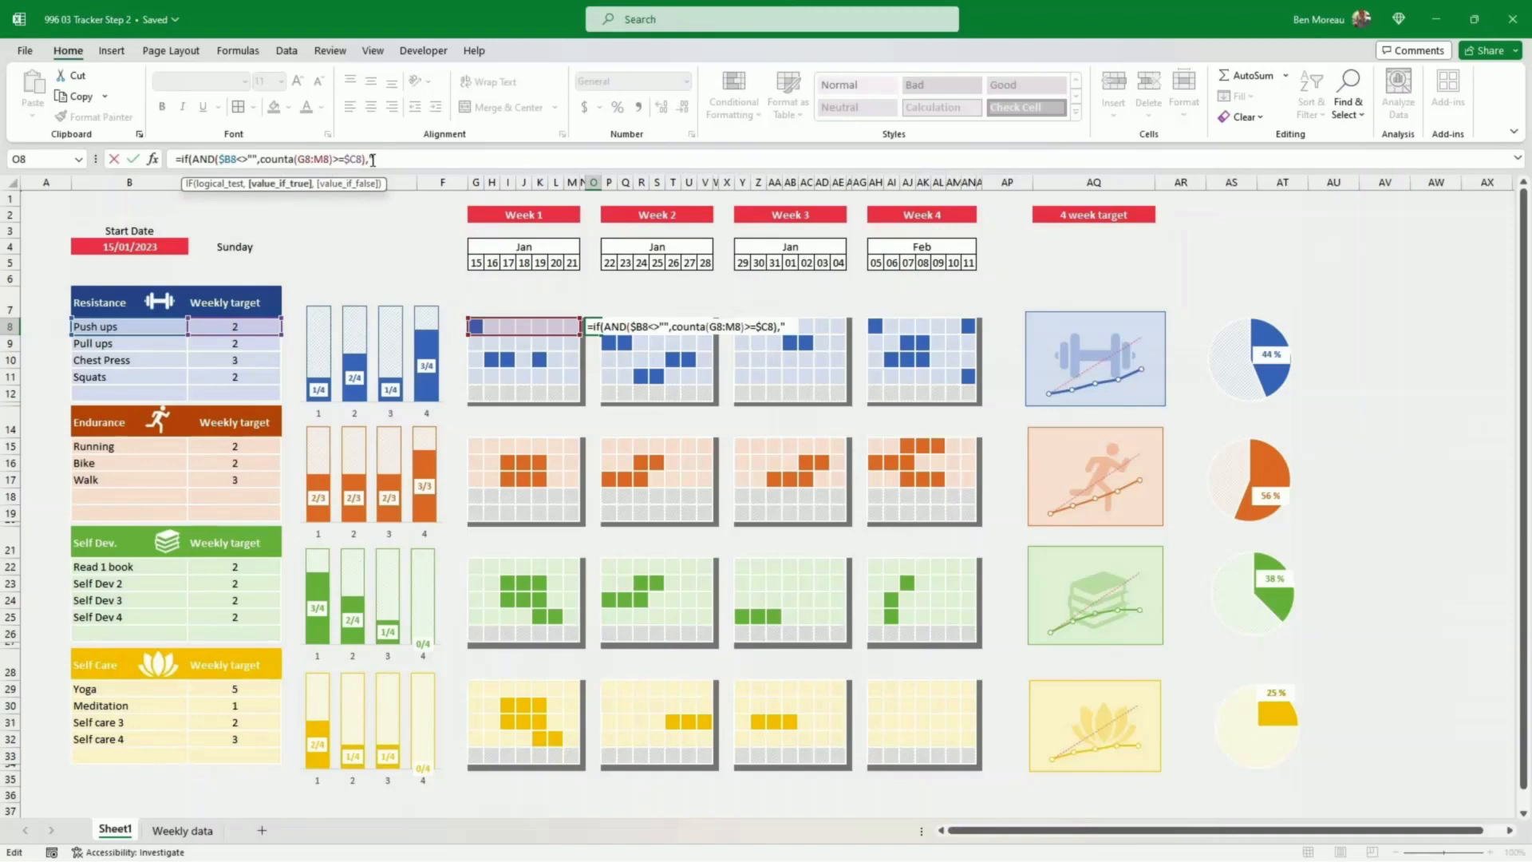
pyautogui.write('"P","")')
pyautogui.press('Return')
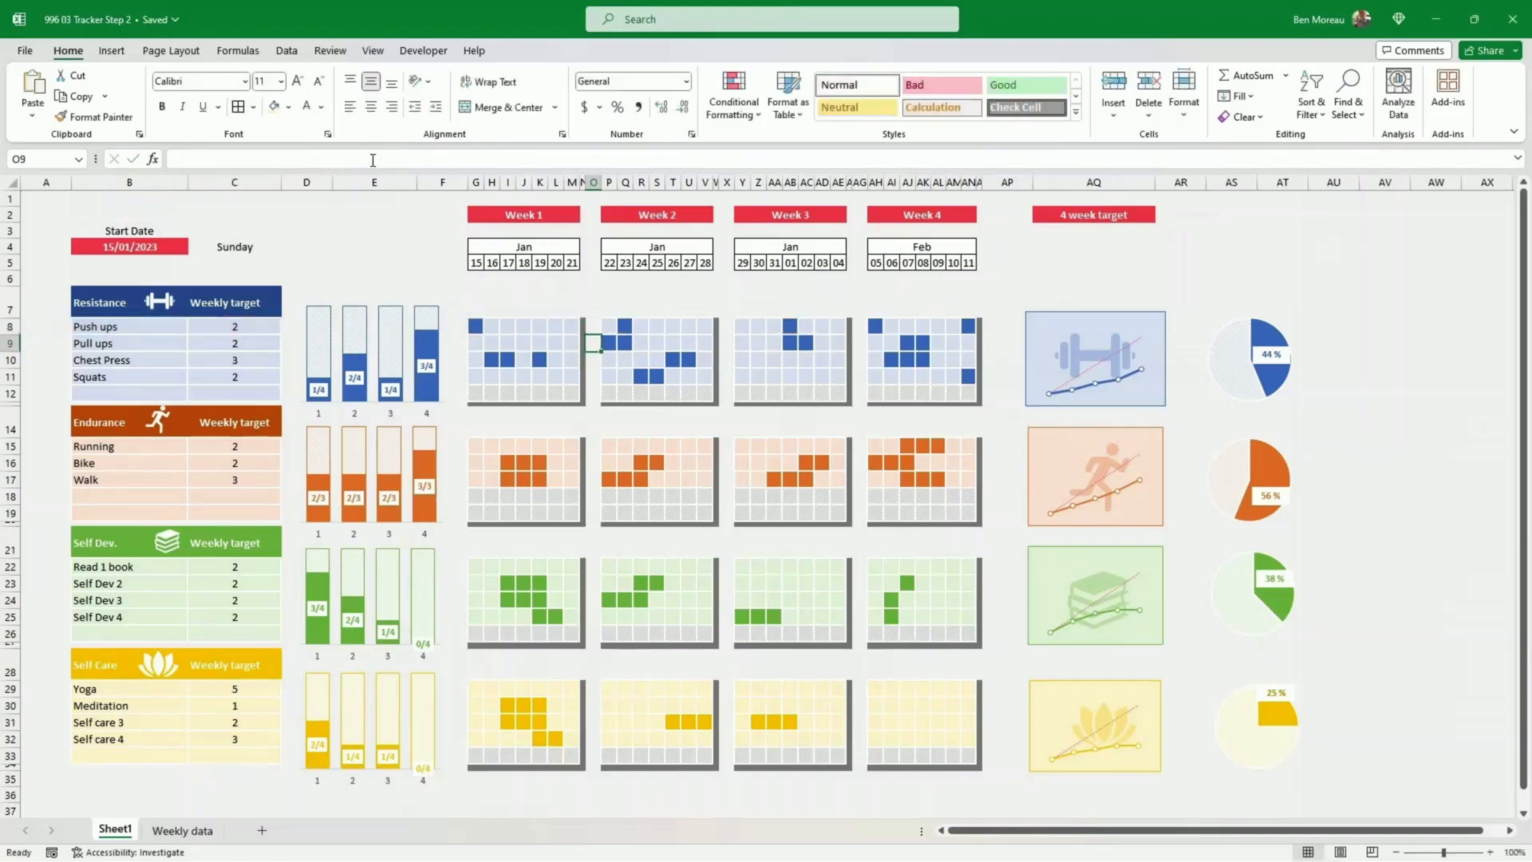
pyautogui.click(592, 329)
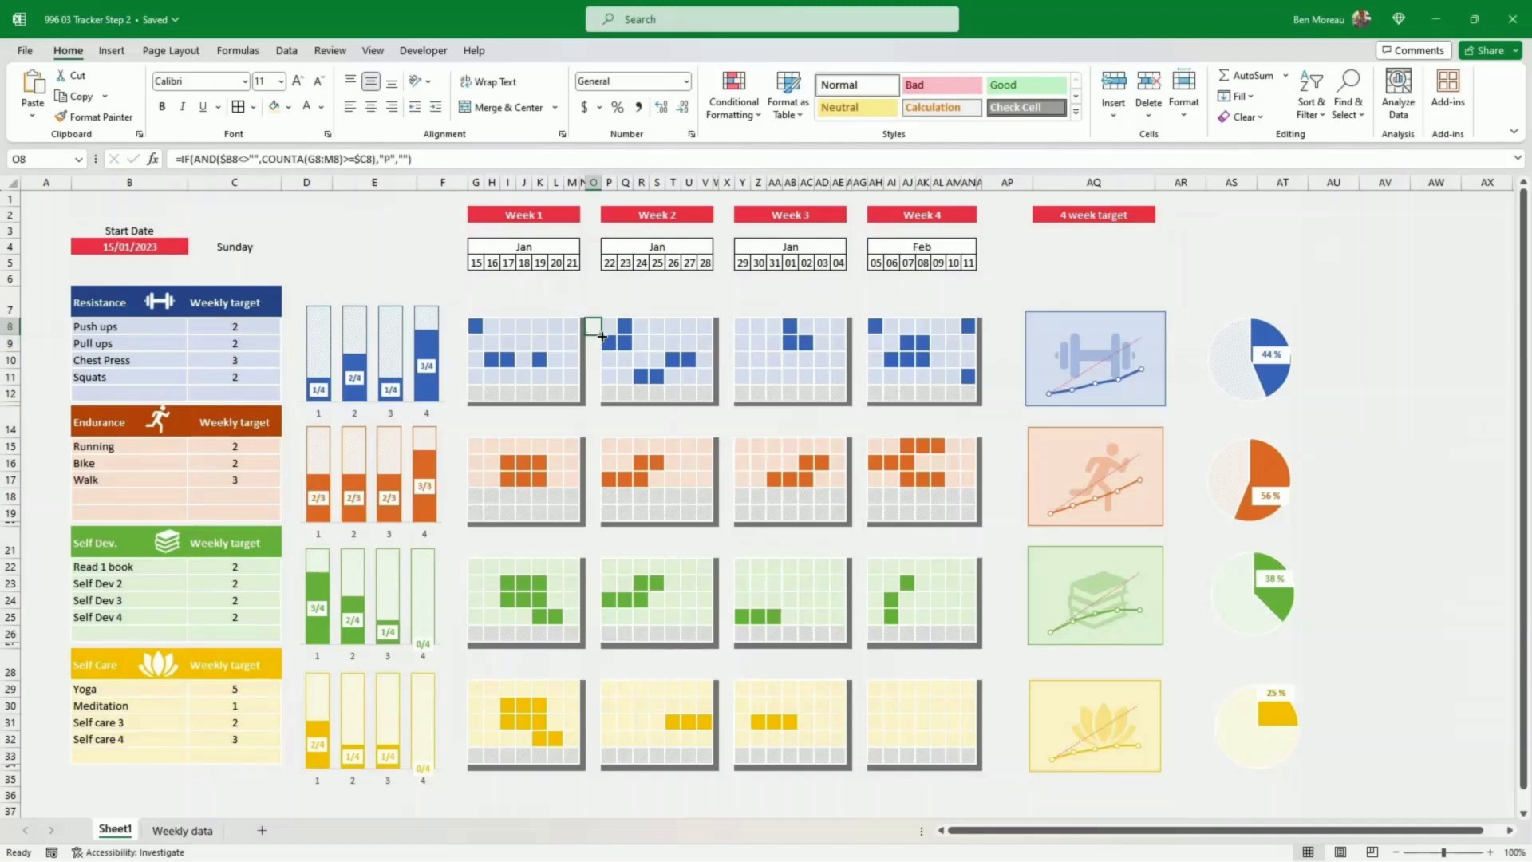
pyautogui.moveTo(601, 336); pyautogui.dragTo(602, 401)
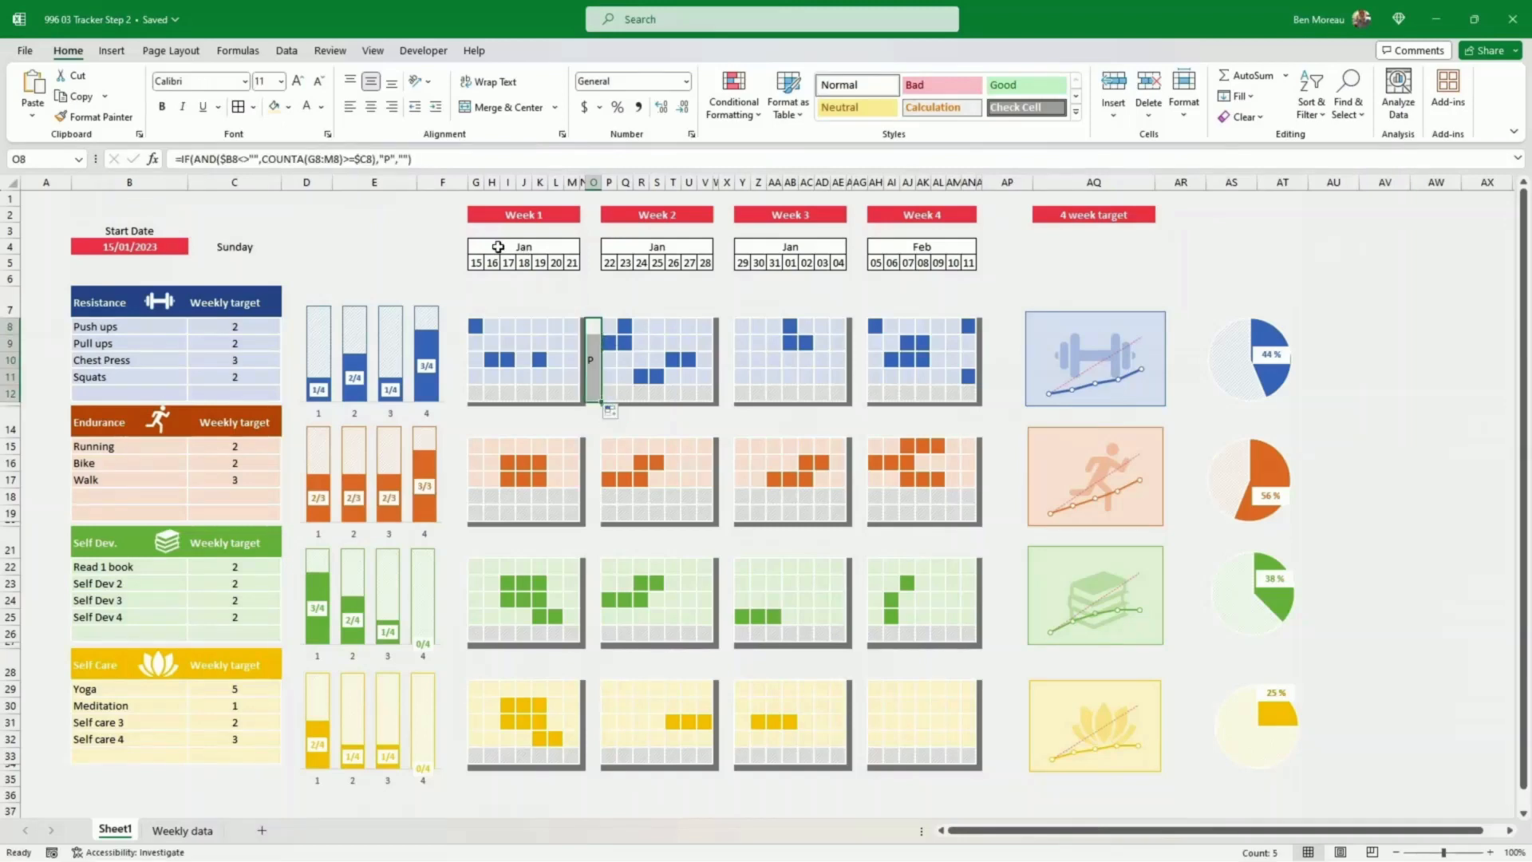
# Step: Make the text in O8:O12 blue and bold
pyautogui.click(320, 106)
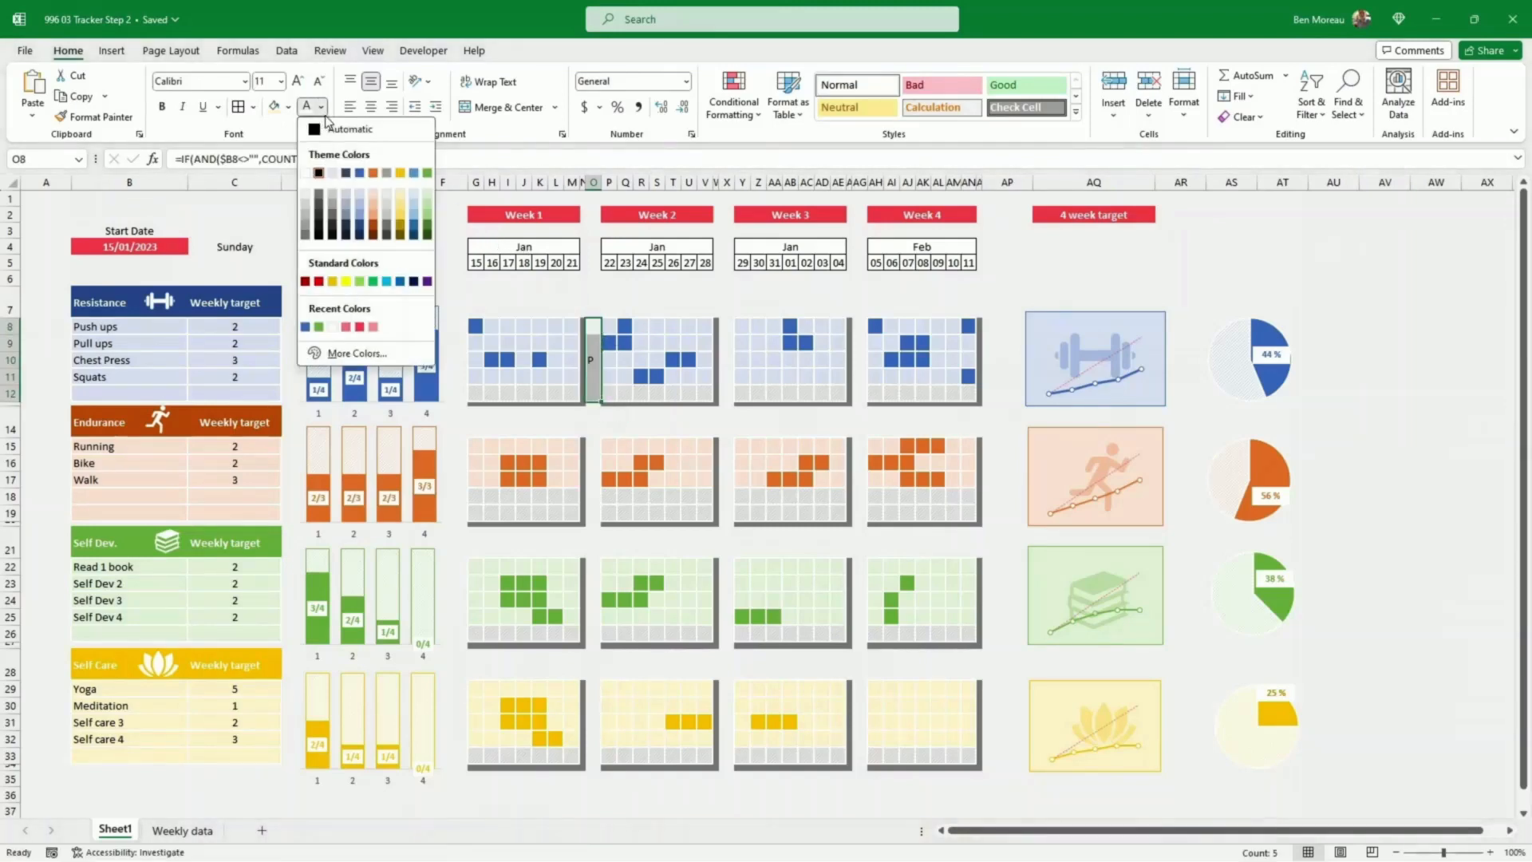
pyautogui.click(360, 173)
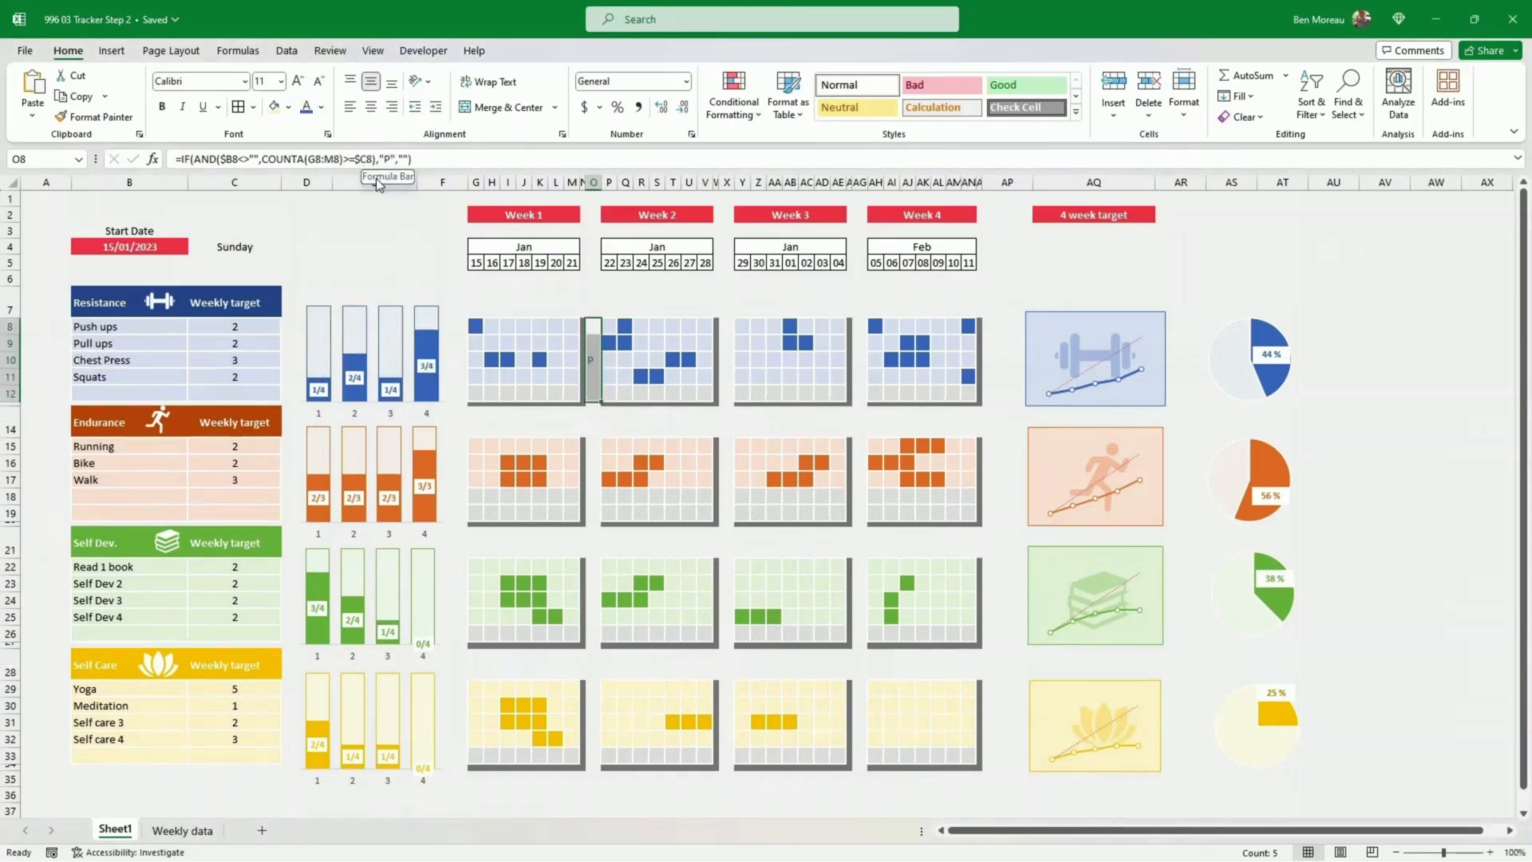
pyautogui.hotkey('ctrl', 'b')
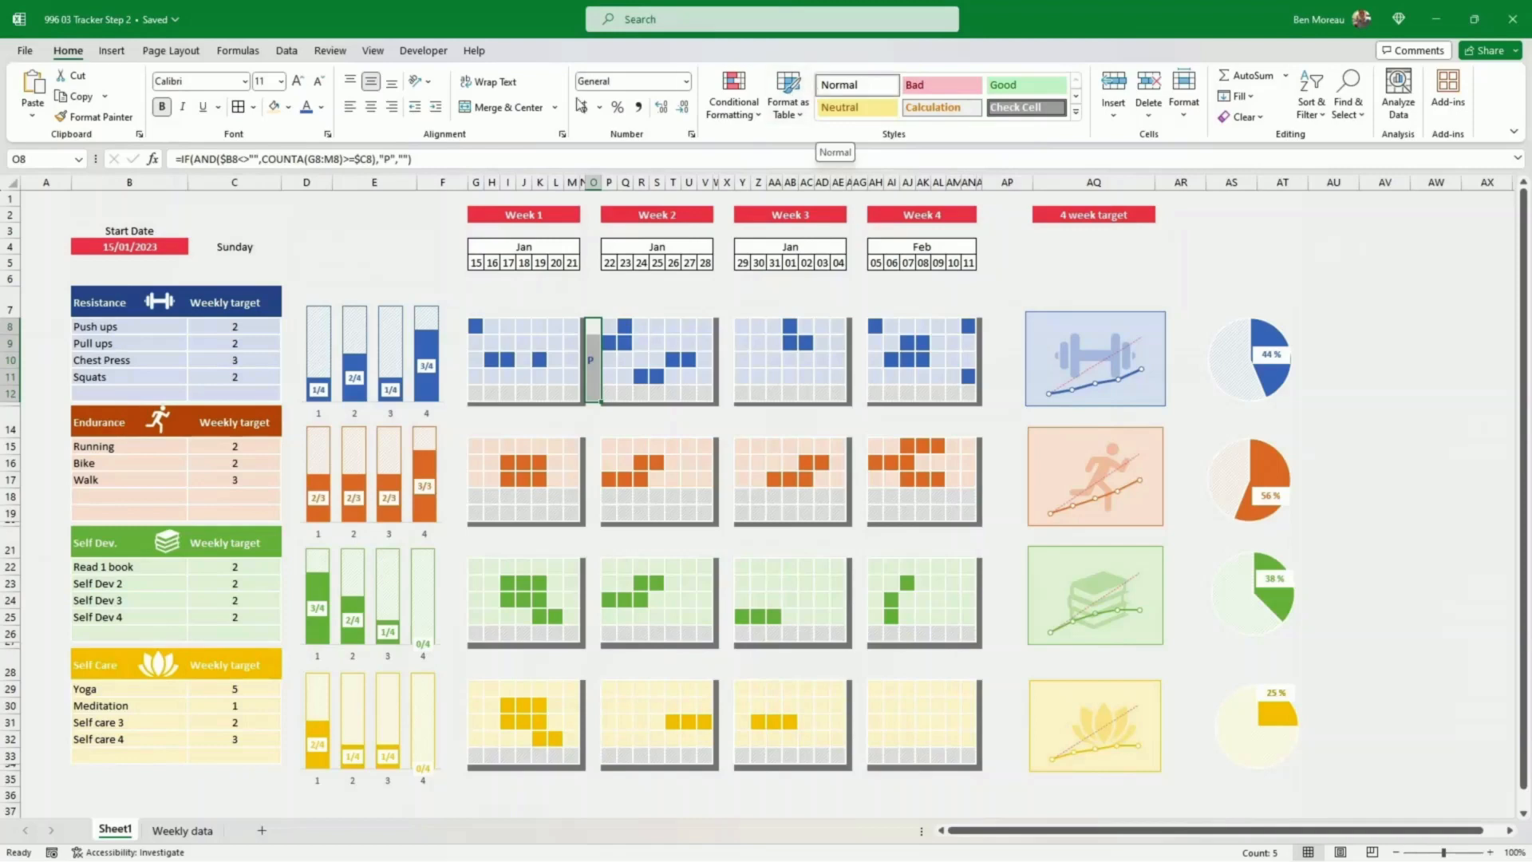
# Step: Set the font of O8:O12 to Wingdings 2, align it left and increase its size to 12
pyautogui.click(244, 83)
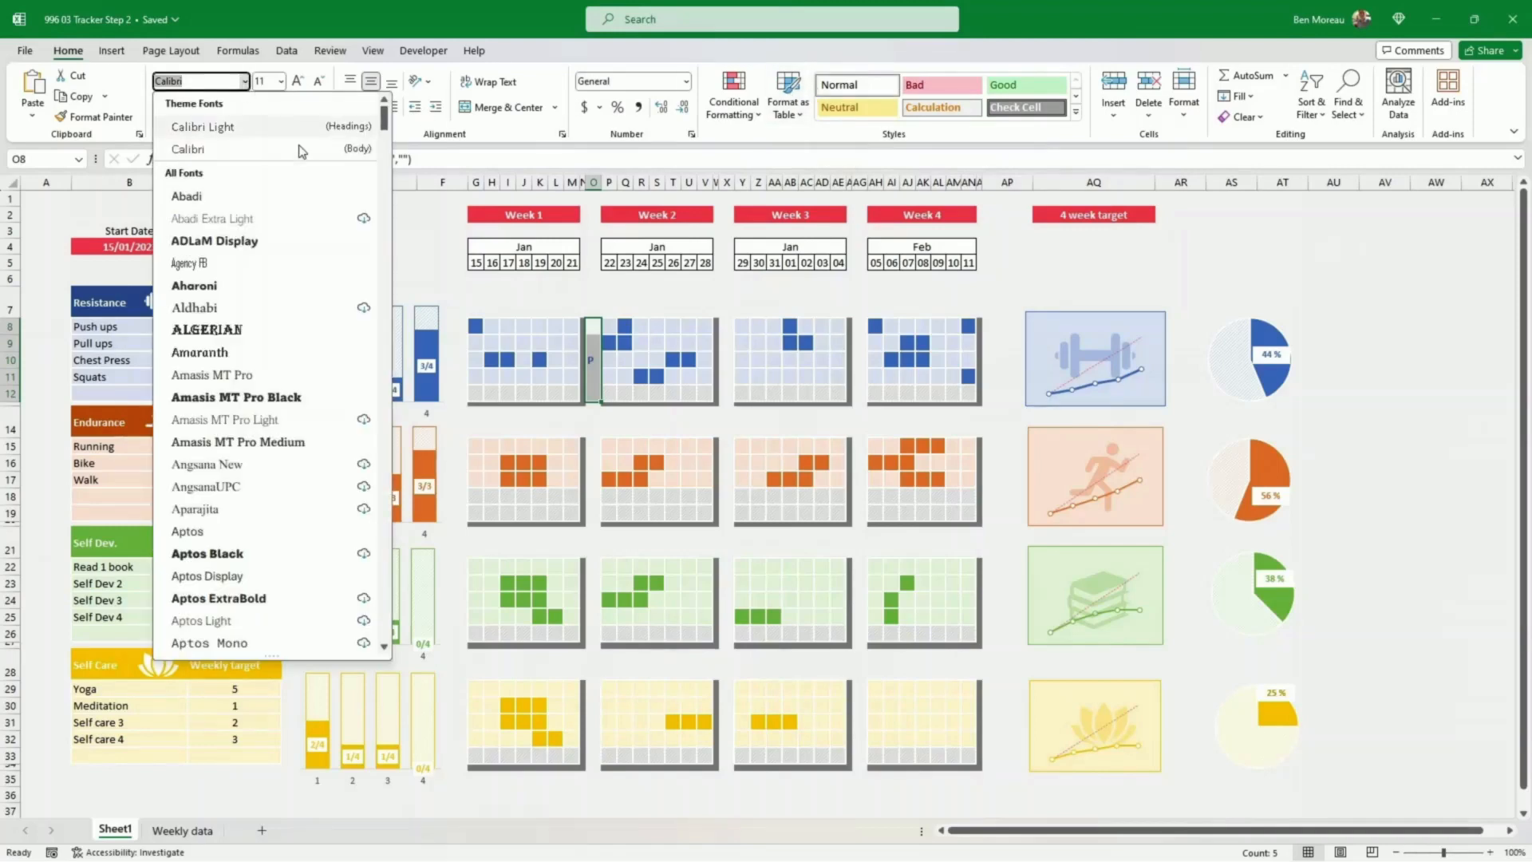
pyautogui.scroll(-10, 385, 352)
pyautogui.moveTo(383, 347); pyautogui.dragTo(386, 636)
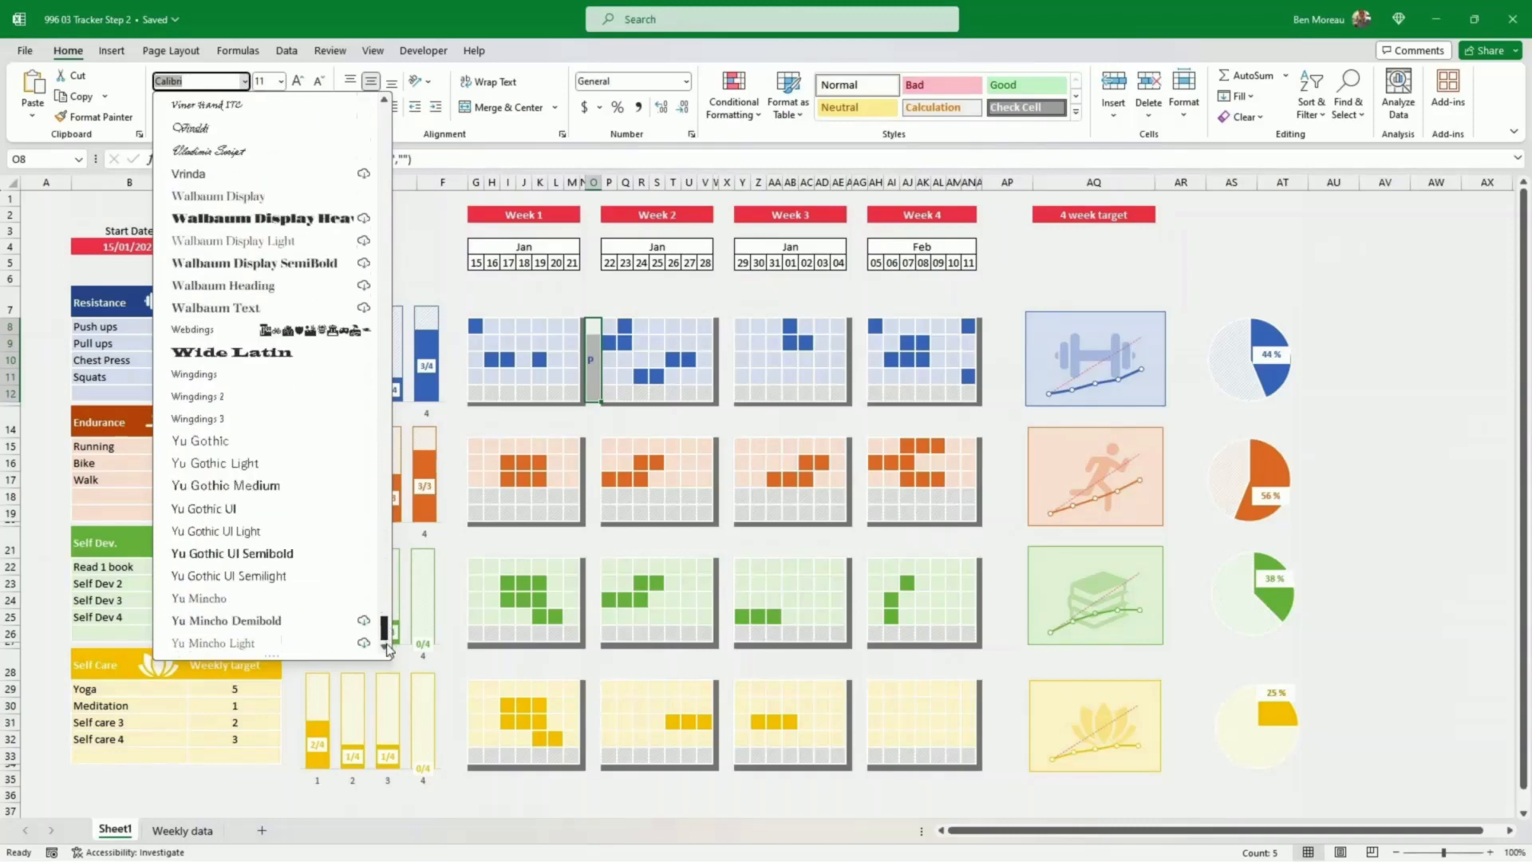
pyautogui.click(244, 399)
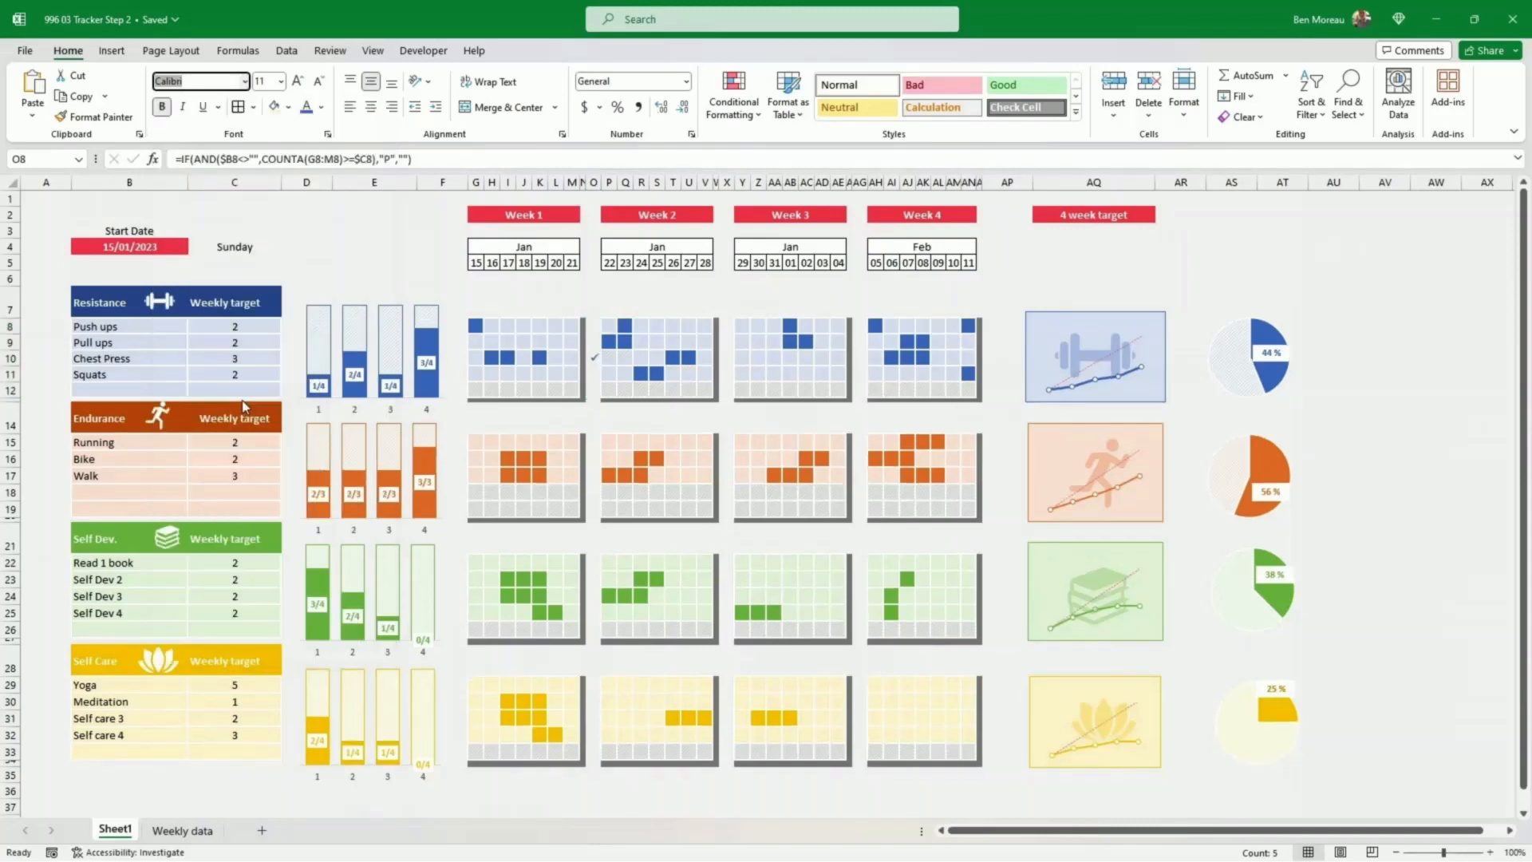
pyautogui.click(349, 107)
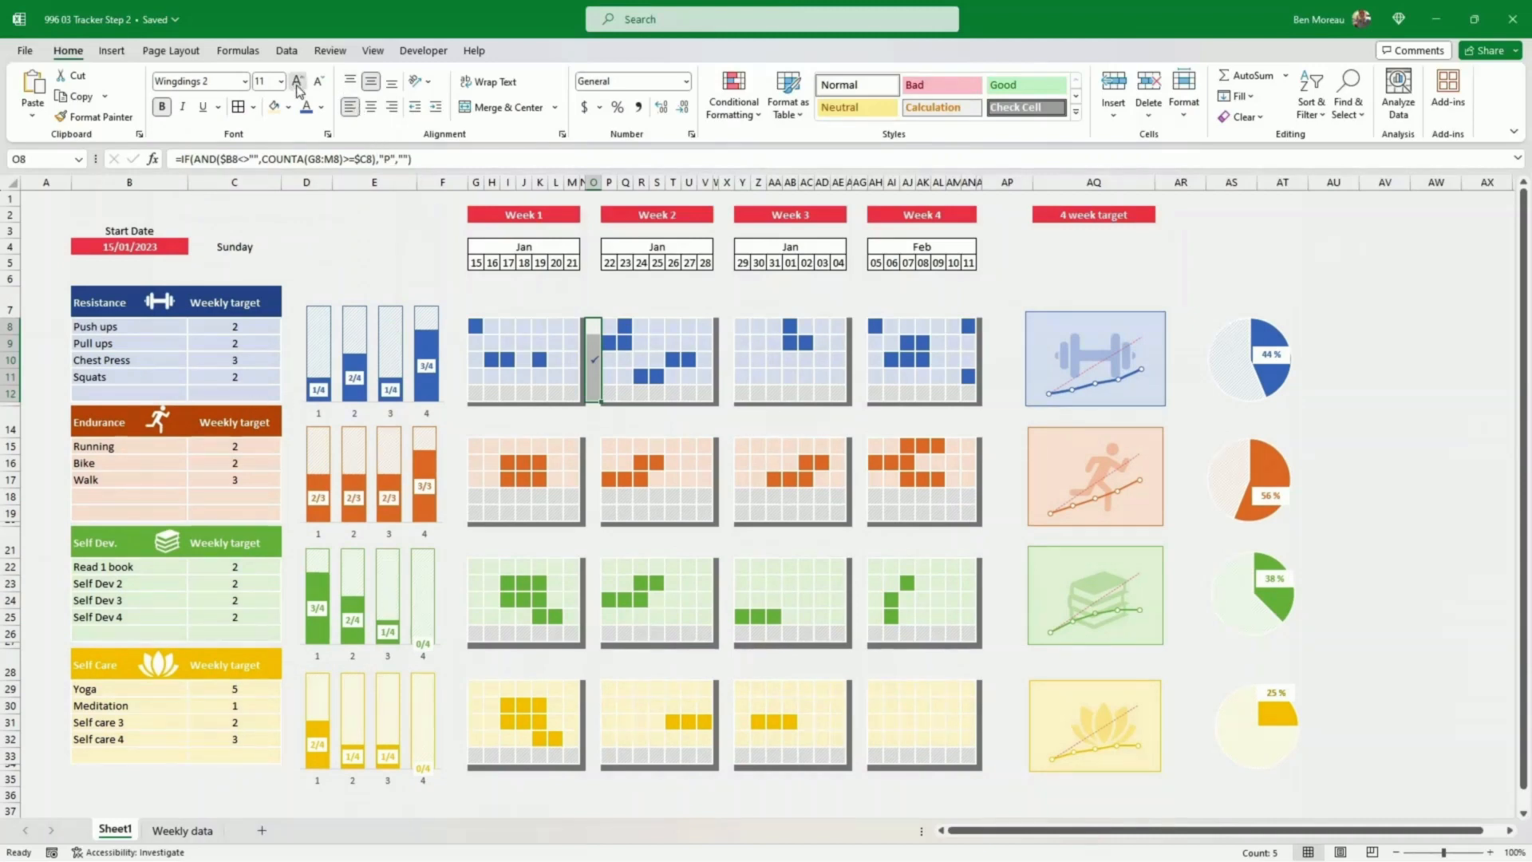
pyautogui.click(405, 246)
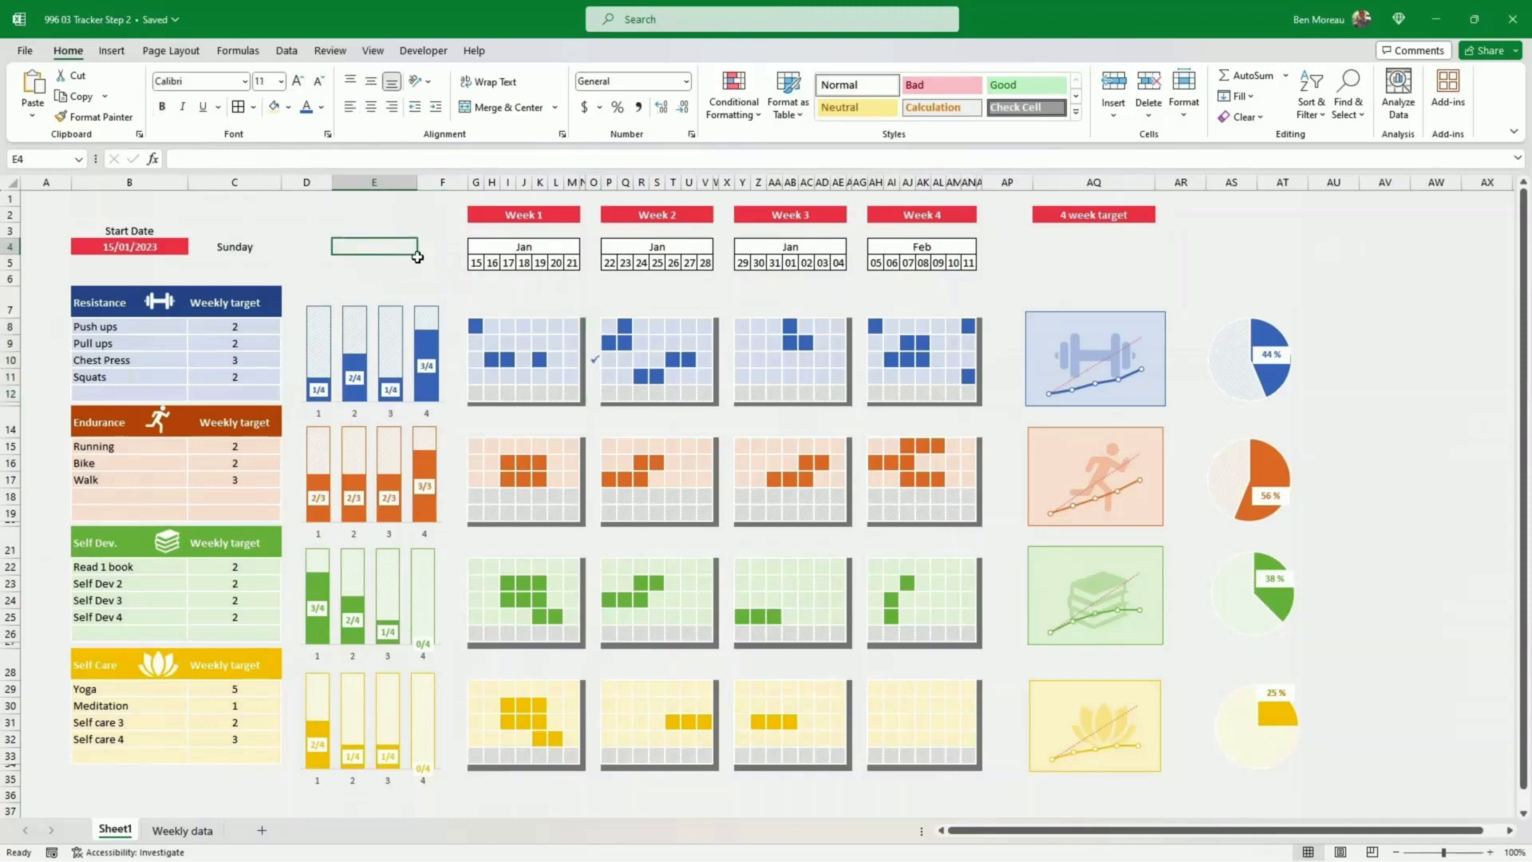
# Step: Widen the gap columns O, X and AG between the weekly grids to fit the check marks
pyautogui.moveTo(601, 180); pyautogui.dragTo(613, 186)
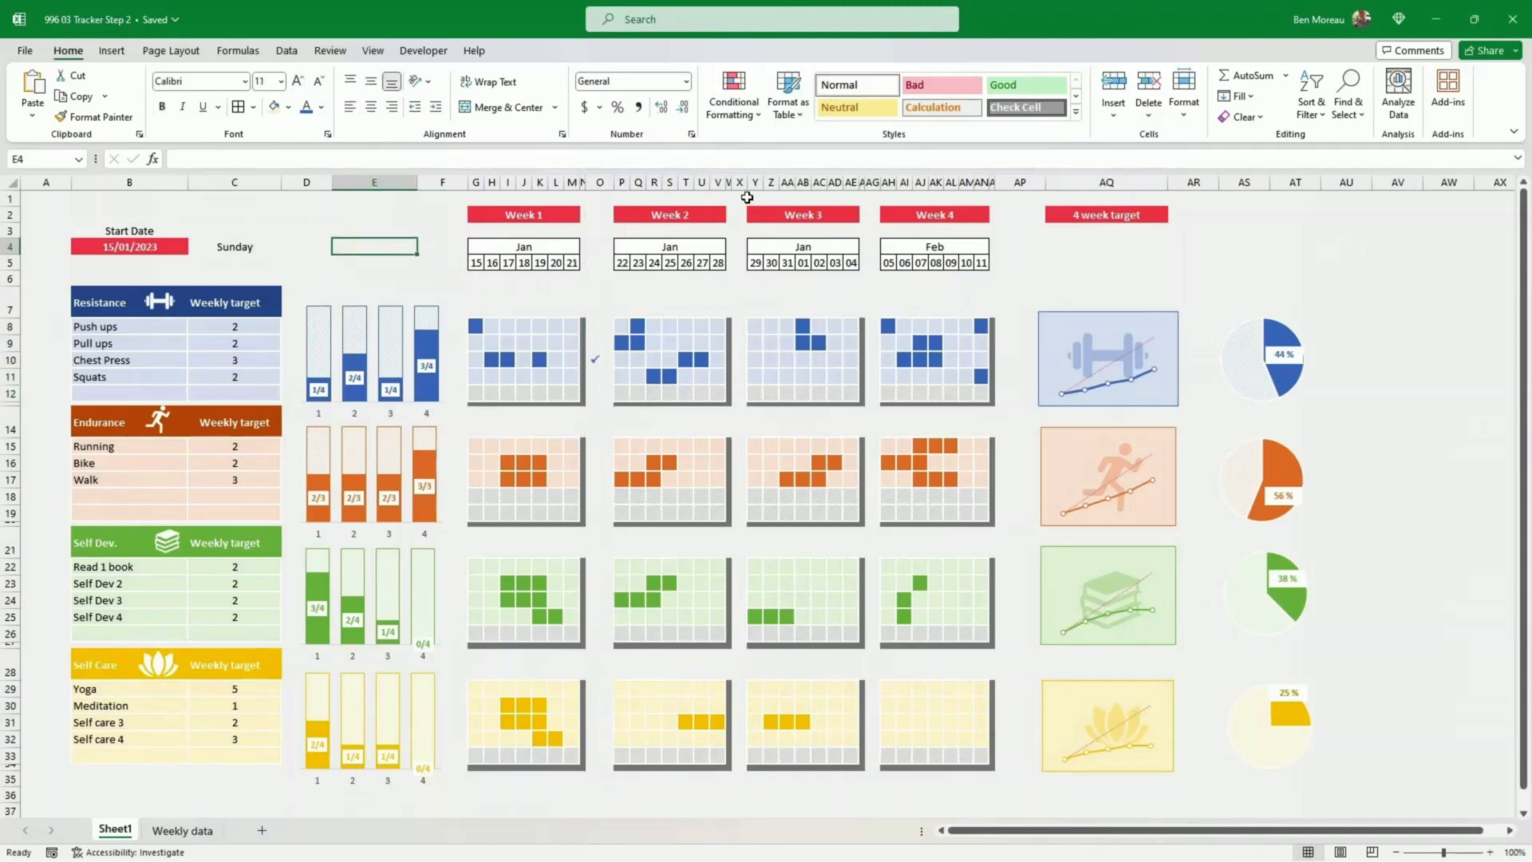
pyautogui.moveTo(747, 188); pyautogui.dragTo(757, 188)
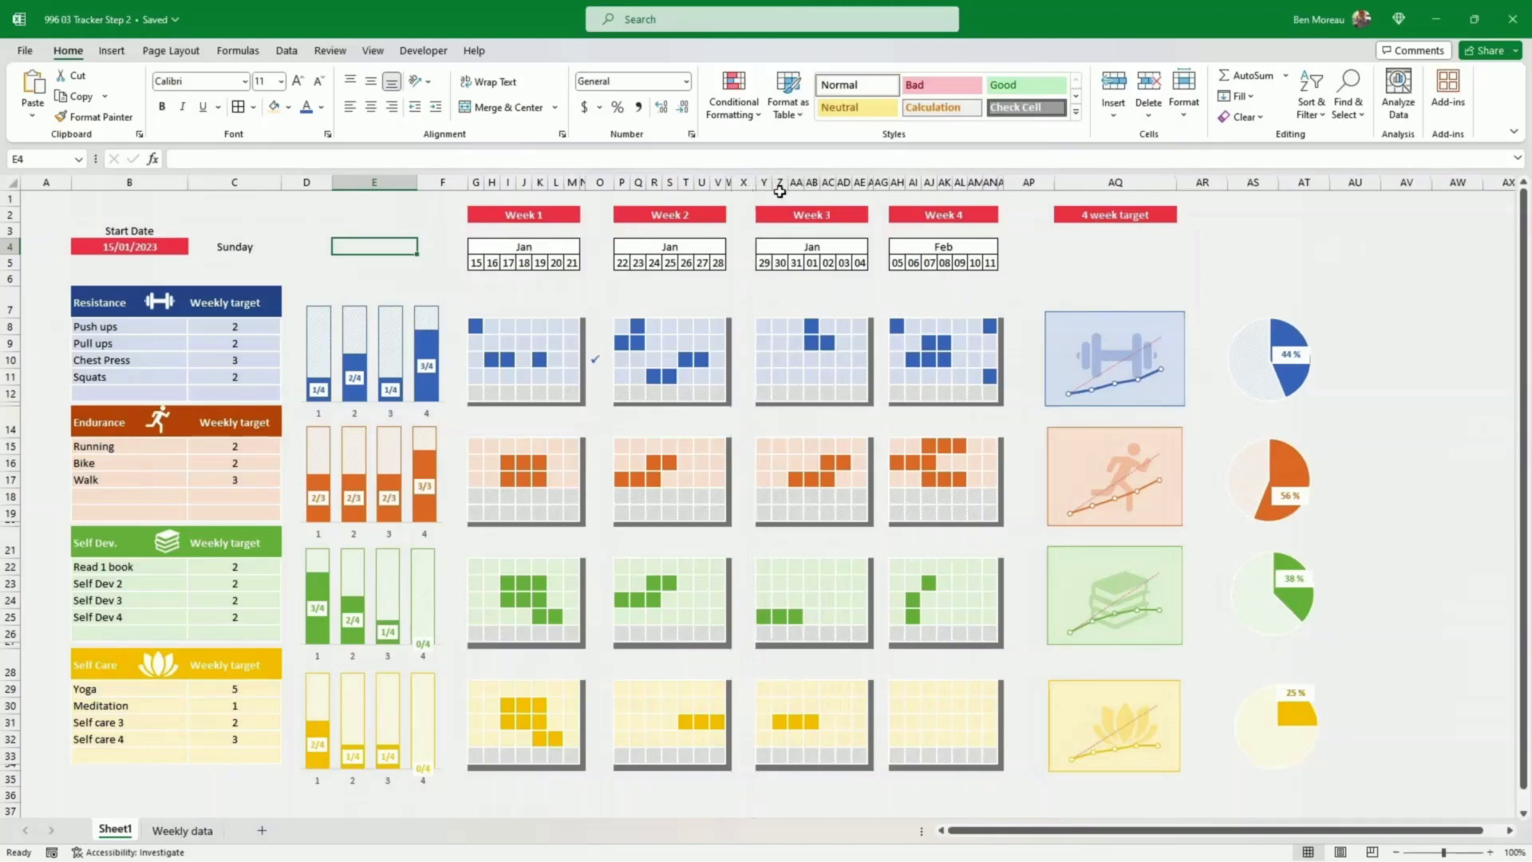
pyautogui.moveTo(892, 183); pyautogui.dragTo(899, 186)
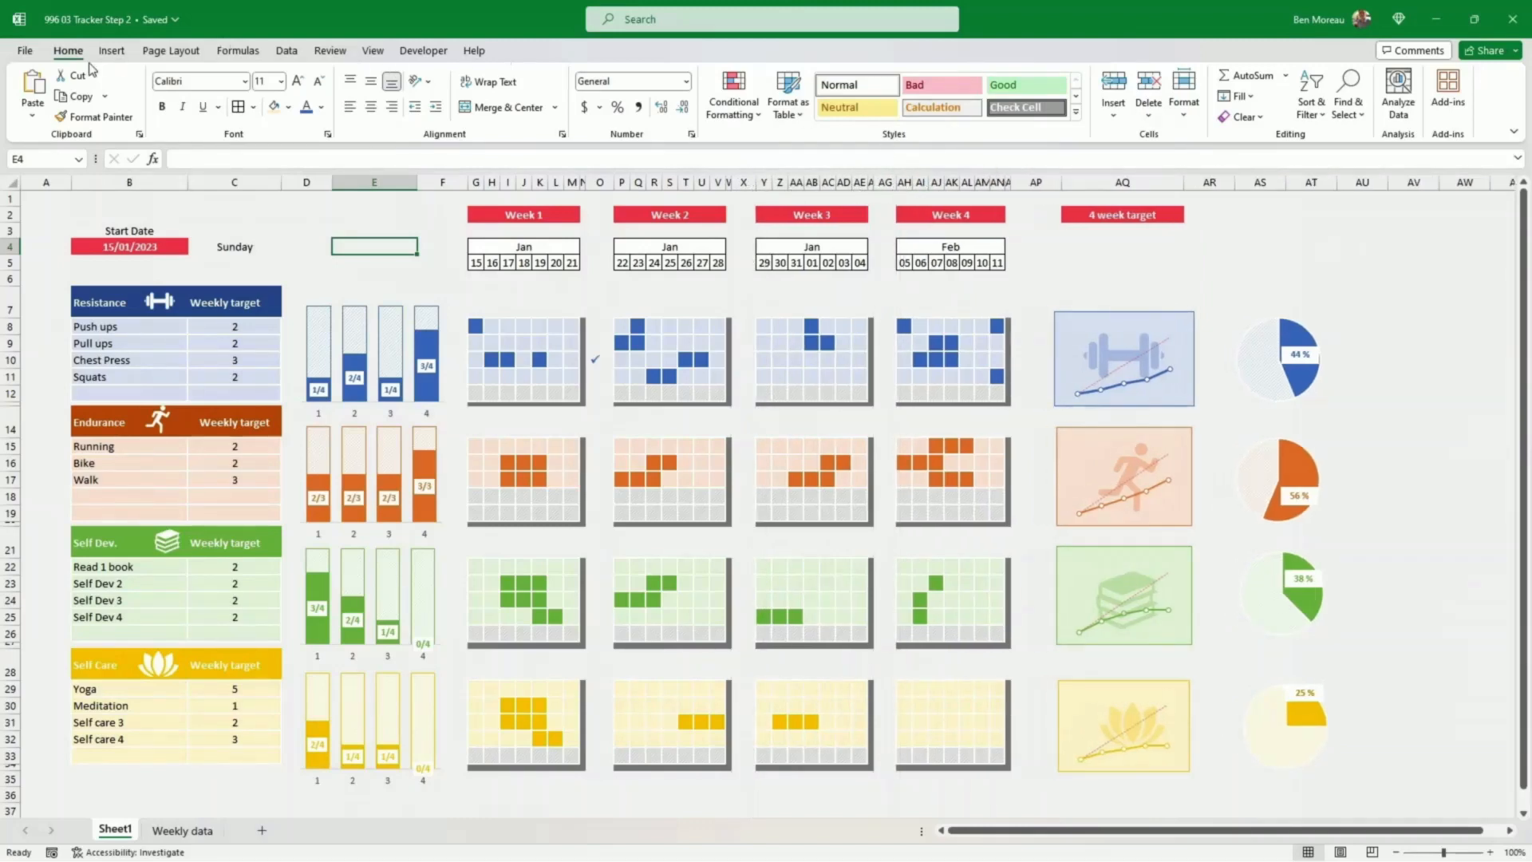
# Step: View the Wingdings 2 characters in the Symbol dialog without inserting any of them
pyautogui.press('Left')
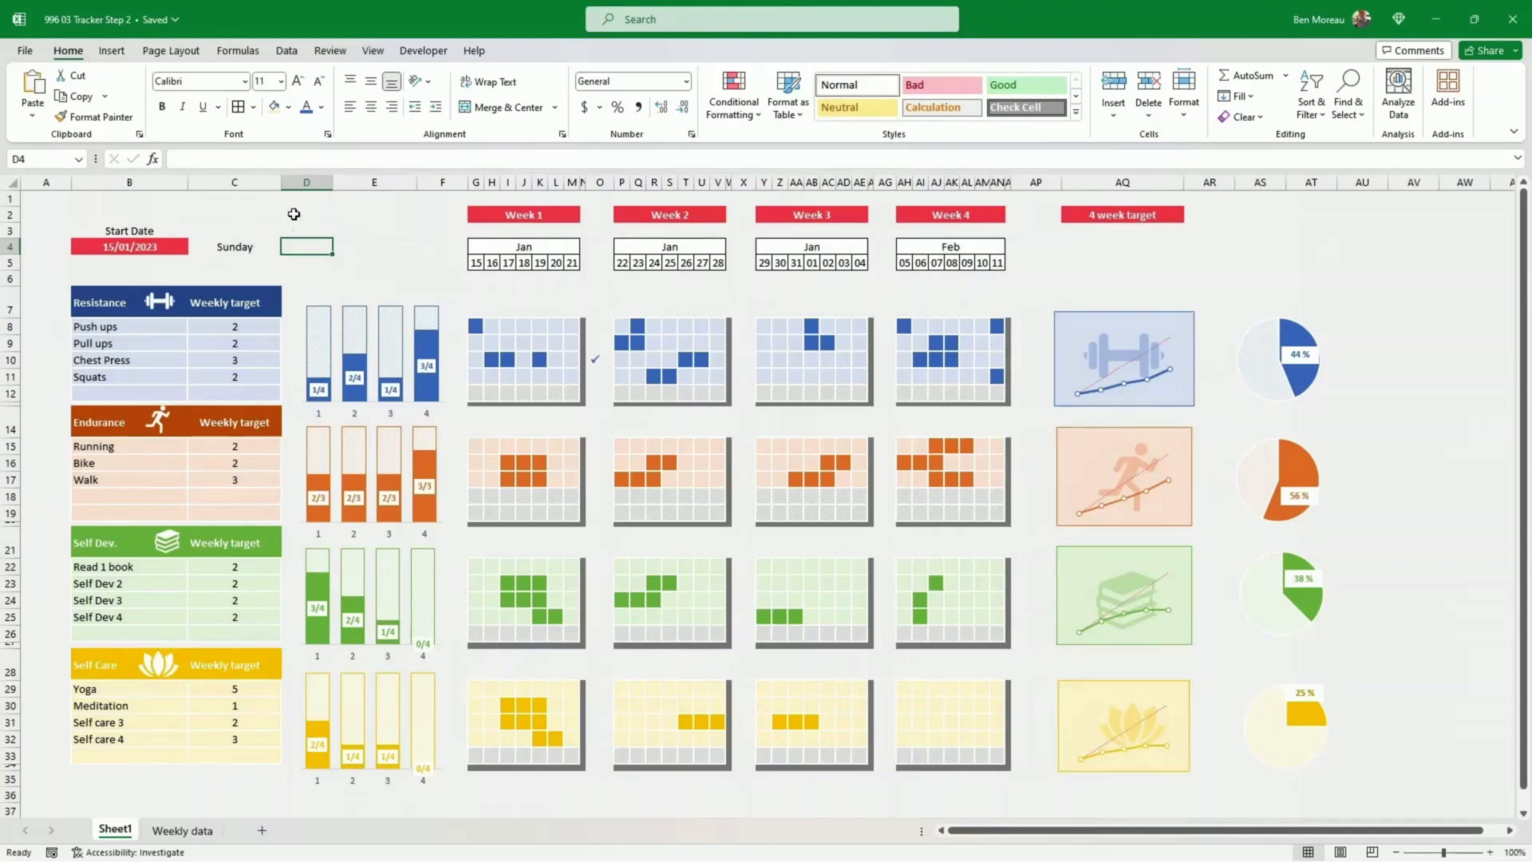
pyautogui.click(112, 52)
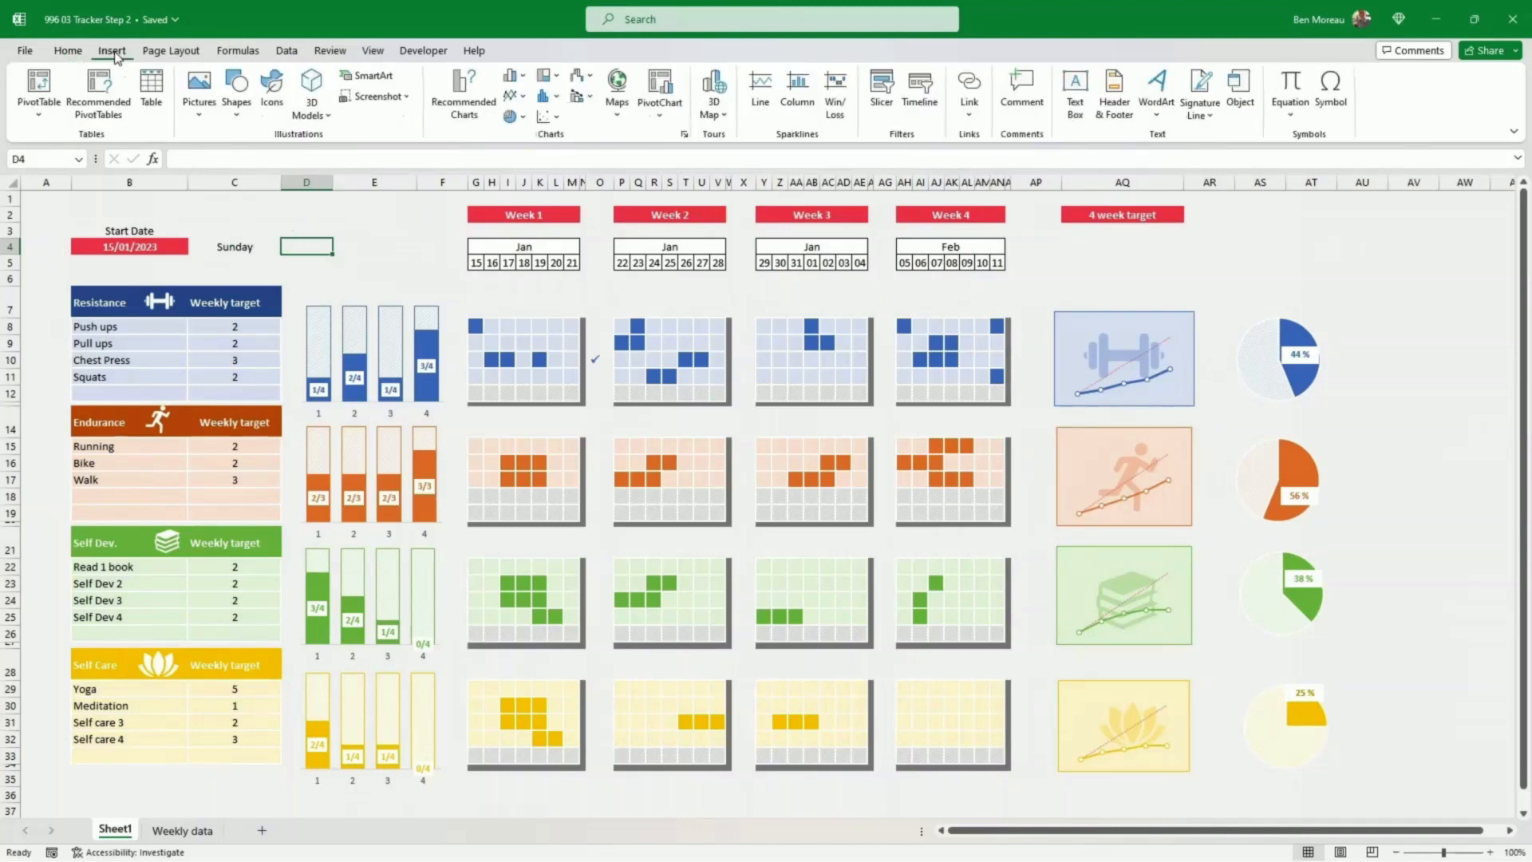
pyautogui.click(1330, 94)
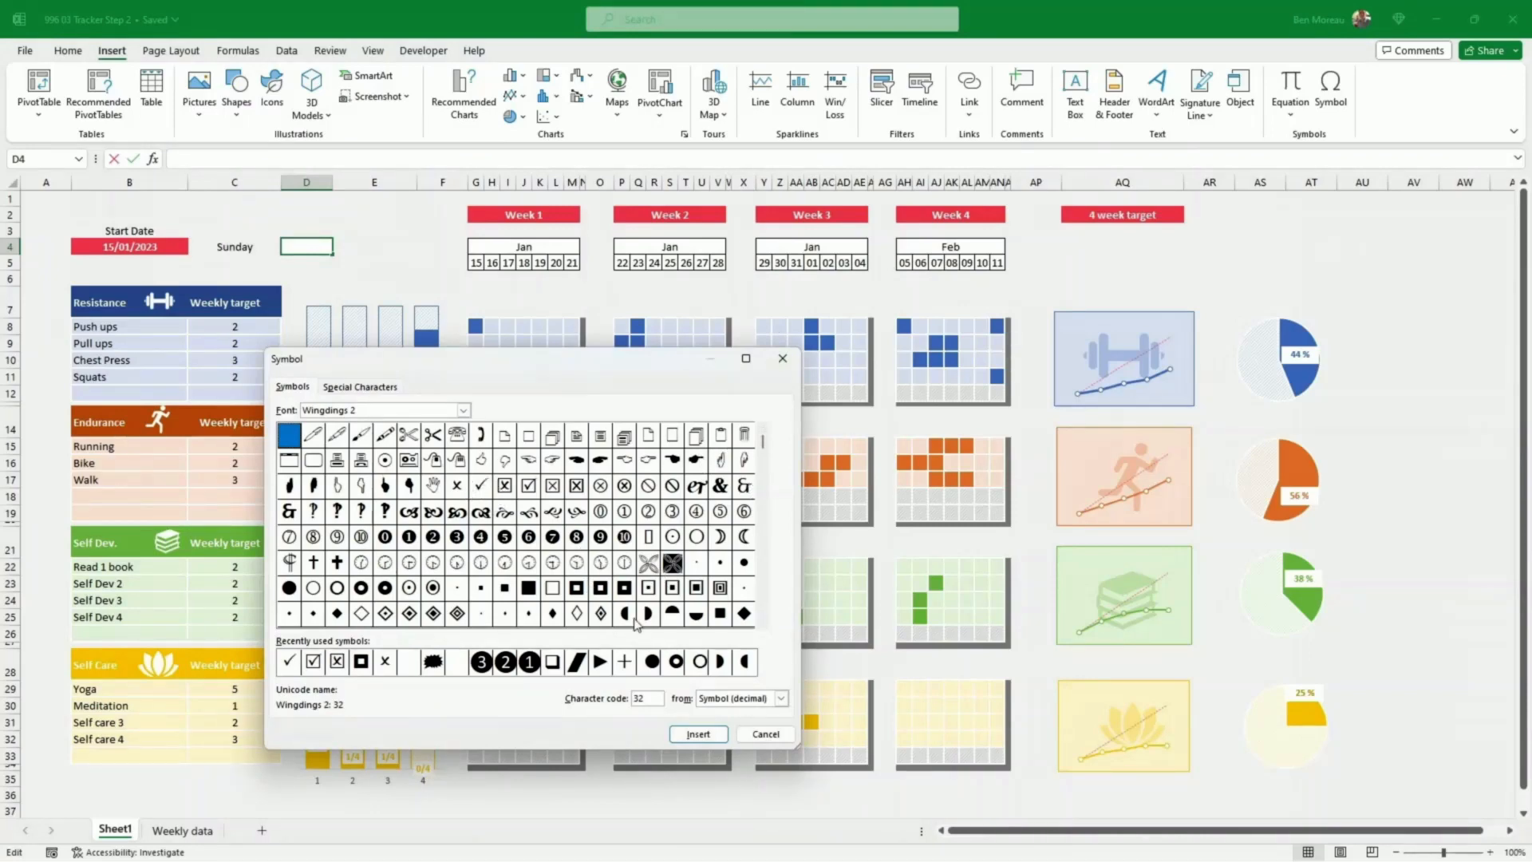
pyautogui.click(767, 734)
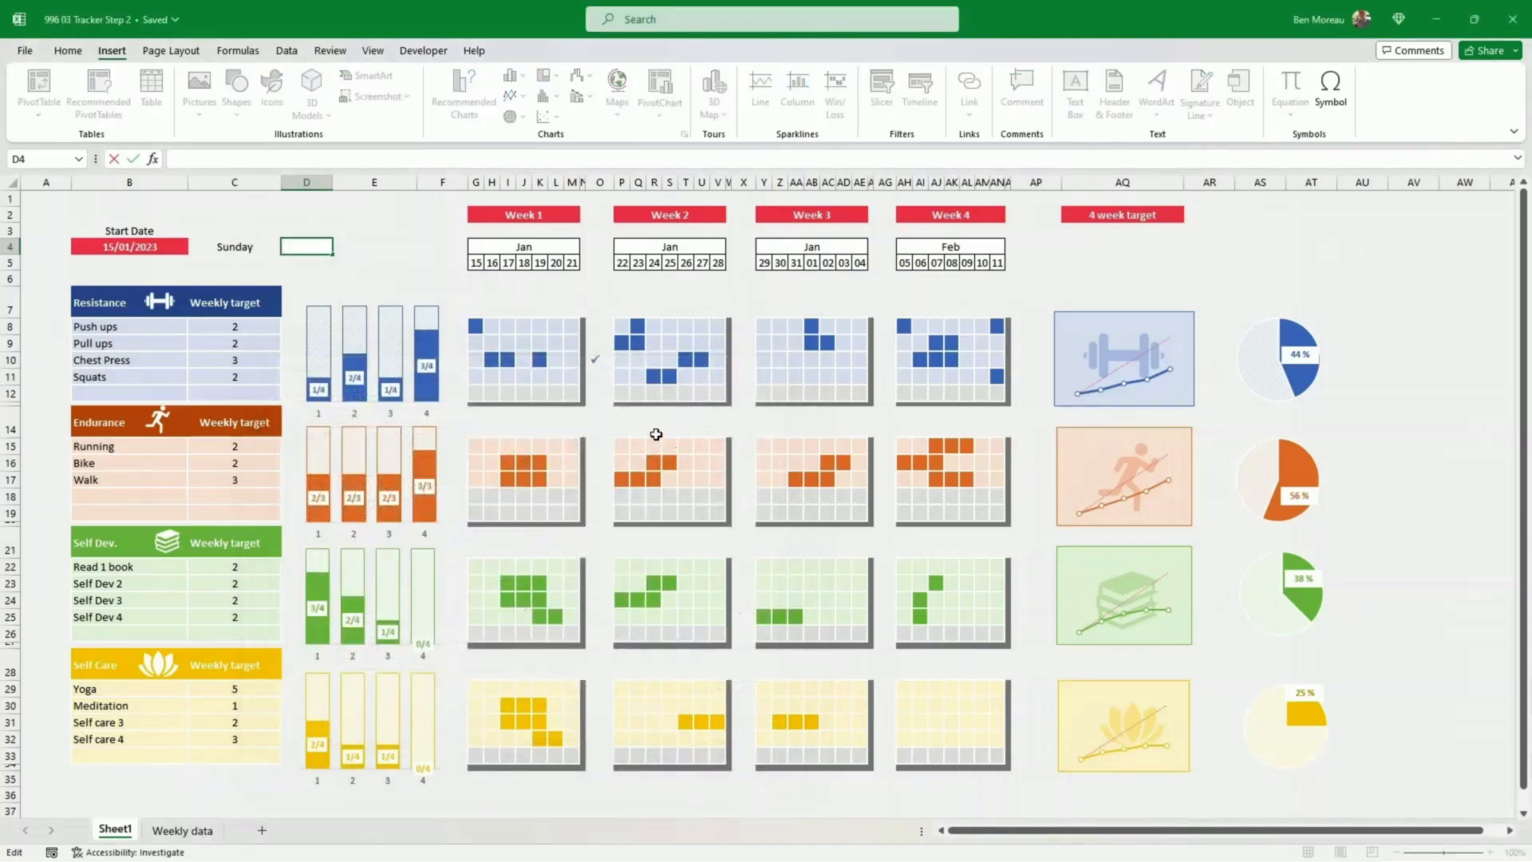
# Step: Copy the check mark formulas in O8:O12 beside the other three Resistance grids, starting at X8, AG8 and AP8
pyautogui.moveTo(600, 332); pyautogui.dragTo(593, 397)
pyautogui.hotkey('ctrl', 'c')
pyautogui.click(746, 327)
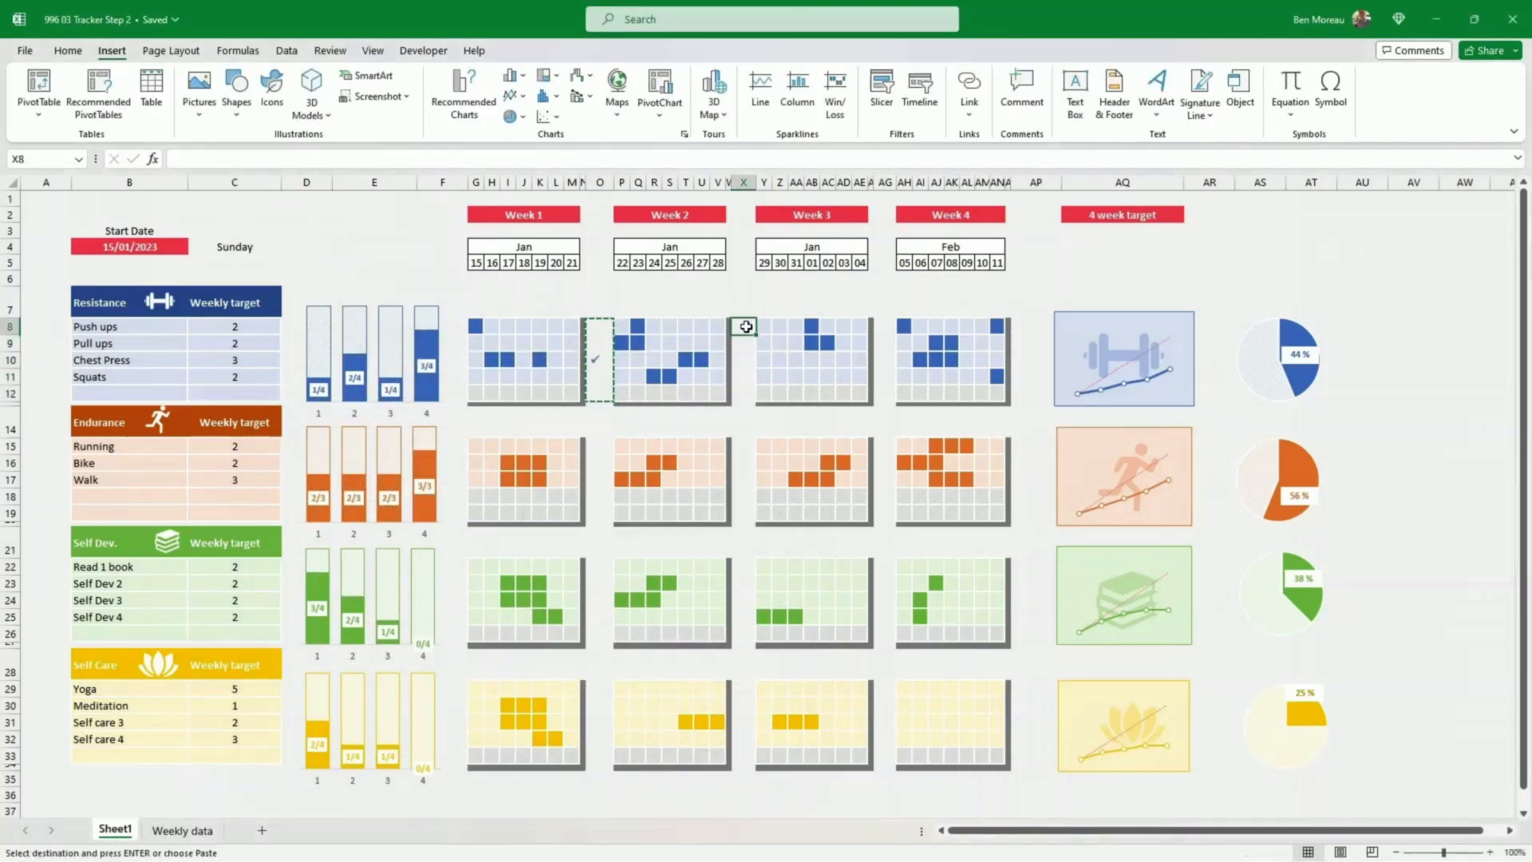
pyautogui.hotkey('ctrl', 'v')
pyautogui.click(883, 327)
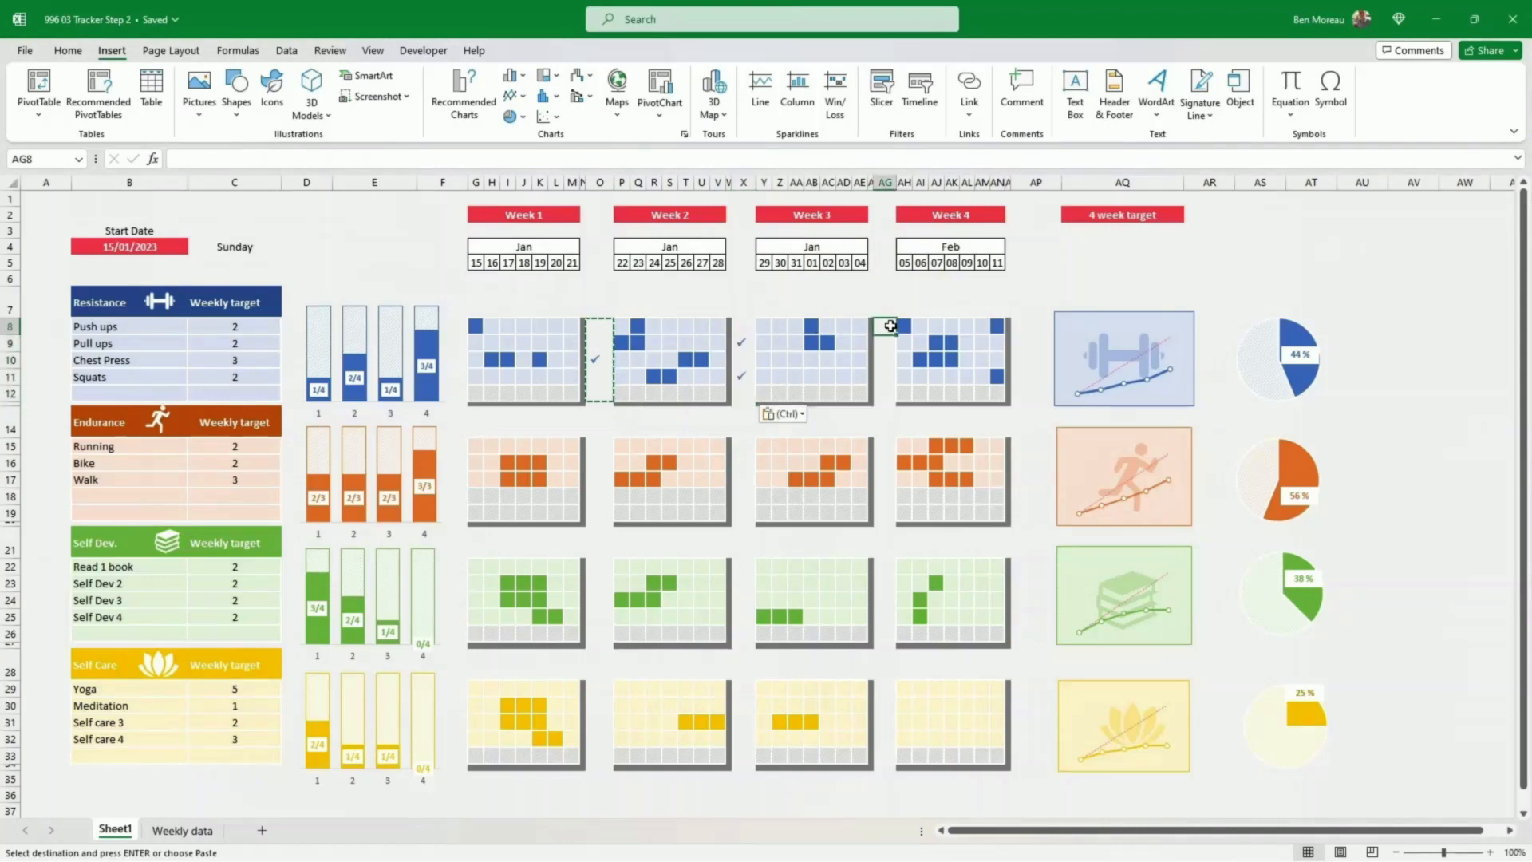
pyautogui.hotkey('ctrl', 'v')
pyautogui.click(1021, 327)
pyautogui.hotkey('ctrl', 'v')
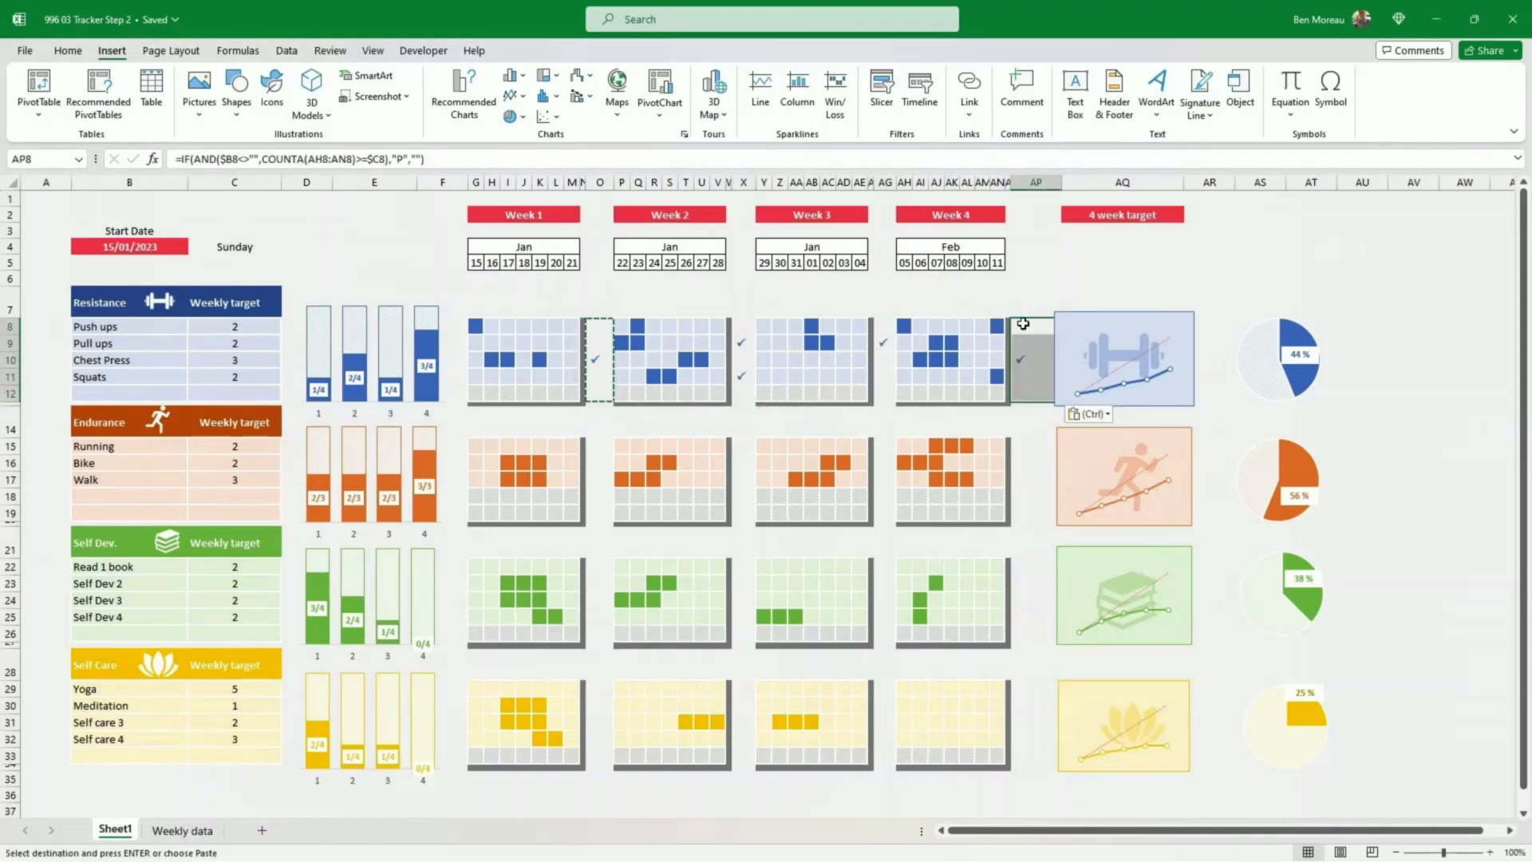
# Step: Paste the check mark formulas beside the Week 1 Endurance grid in O15:O19 and set their font colour to orange
pyautogui.click(599, 446)
pyautogui.hotkey('ctrl', 'v')
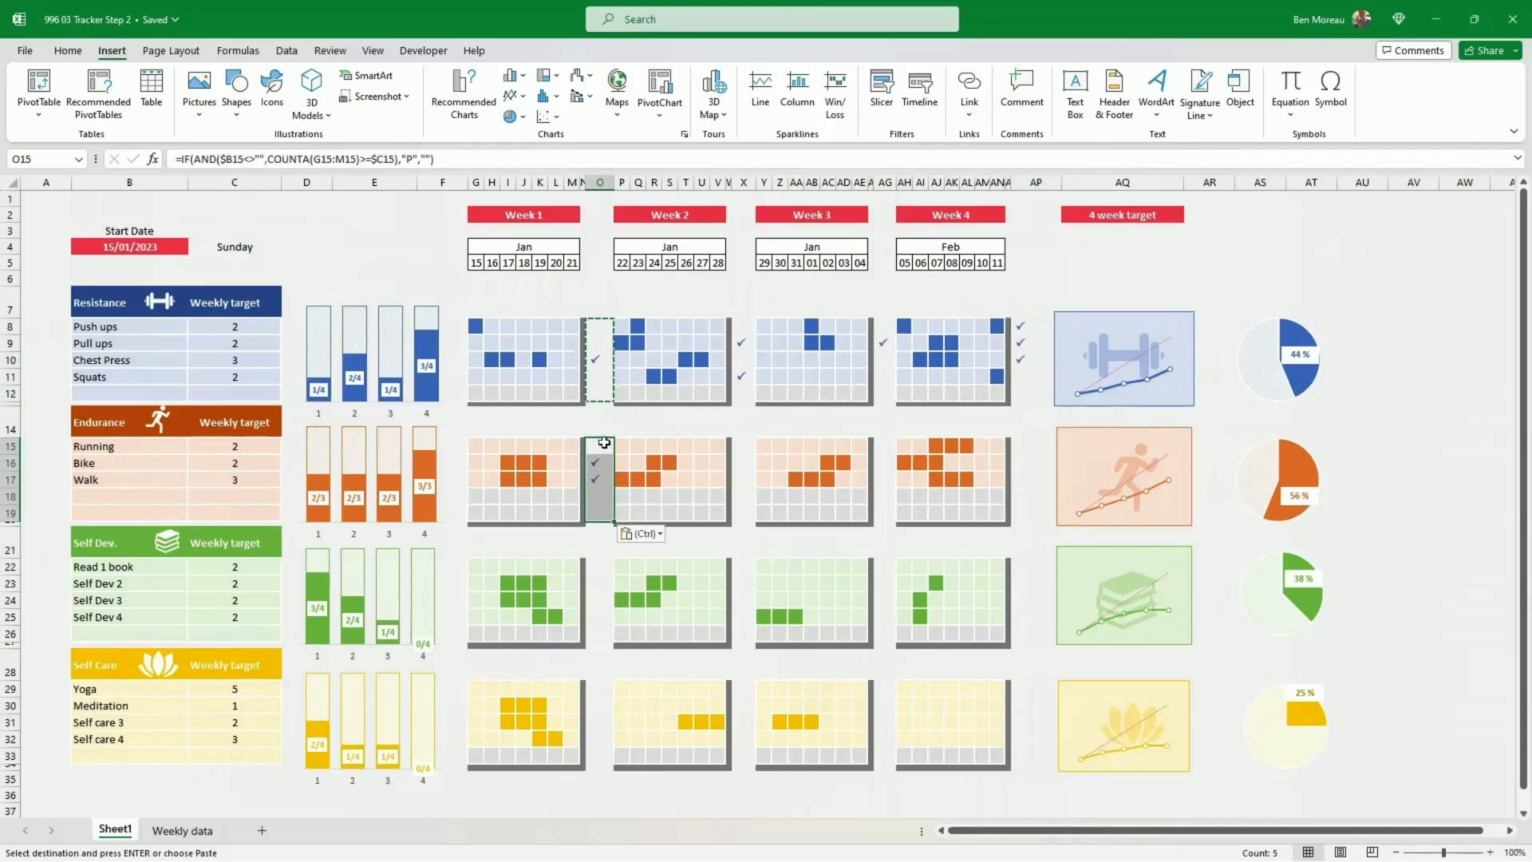
pyautogui.click(68, 56)
pyautogui.click(320, 107)
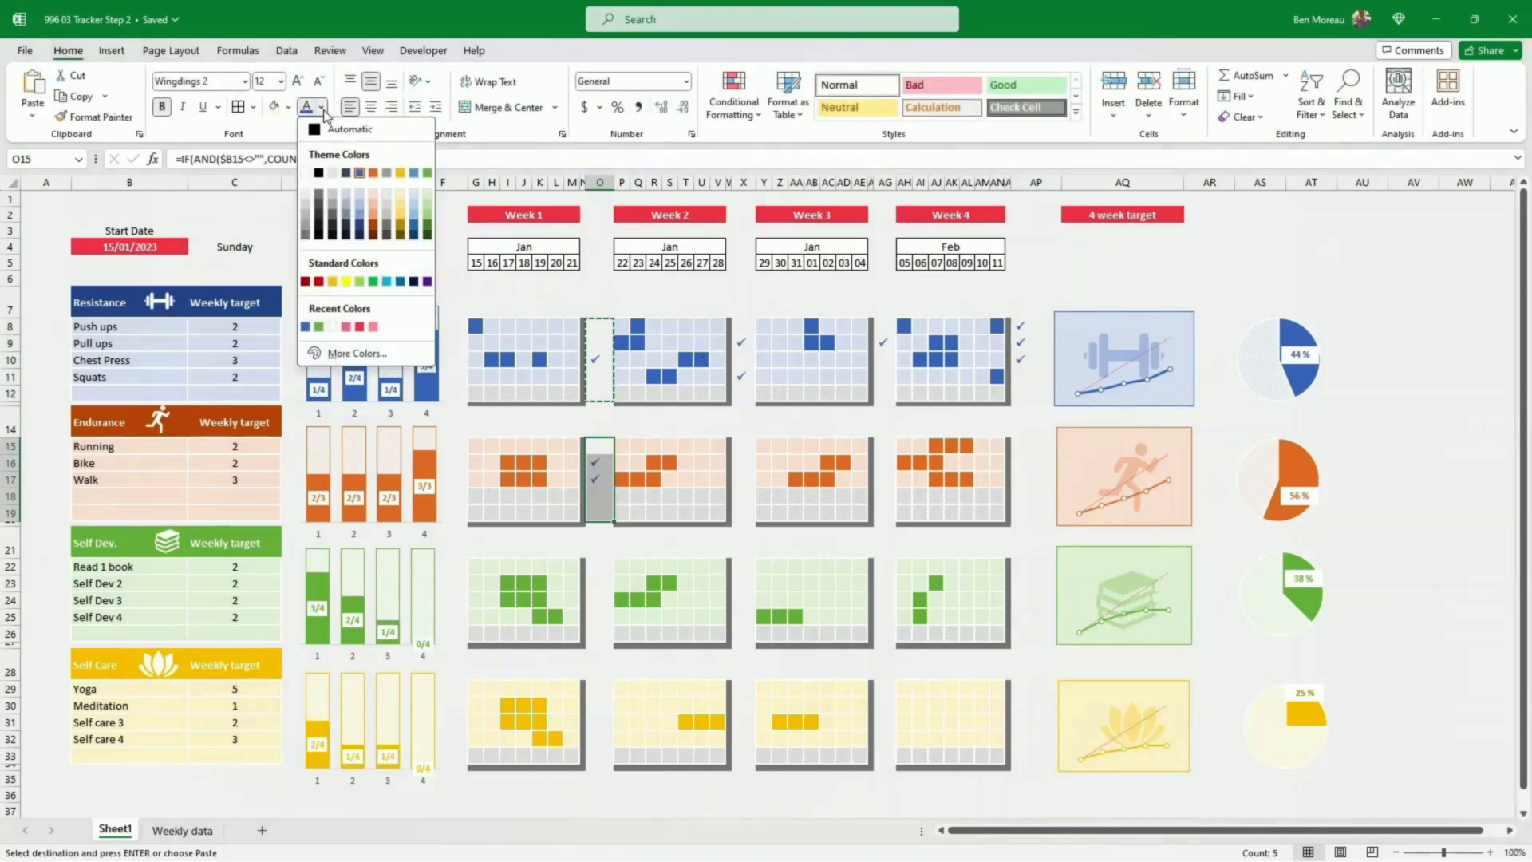
pyautogui.click(373, 173)
# Step: Copy the orange check mark formulas in O15:O19 beside the other three Endurance grids, starting at X15, AG15 and AP15
pyautogui.hotkey('ctrl', 'c')
pyautogui.click(744, 446)
pyautogui.hotkey('ctrl', 'v')
pyautogui.click(883, 446)
pyautogui.hotkey('ctrl', 'v')
pyautogui.click(1018, 446)
pyautogui.hotkey('ctrl', 'v')
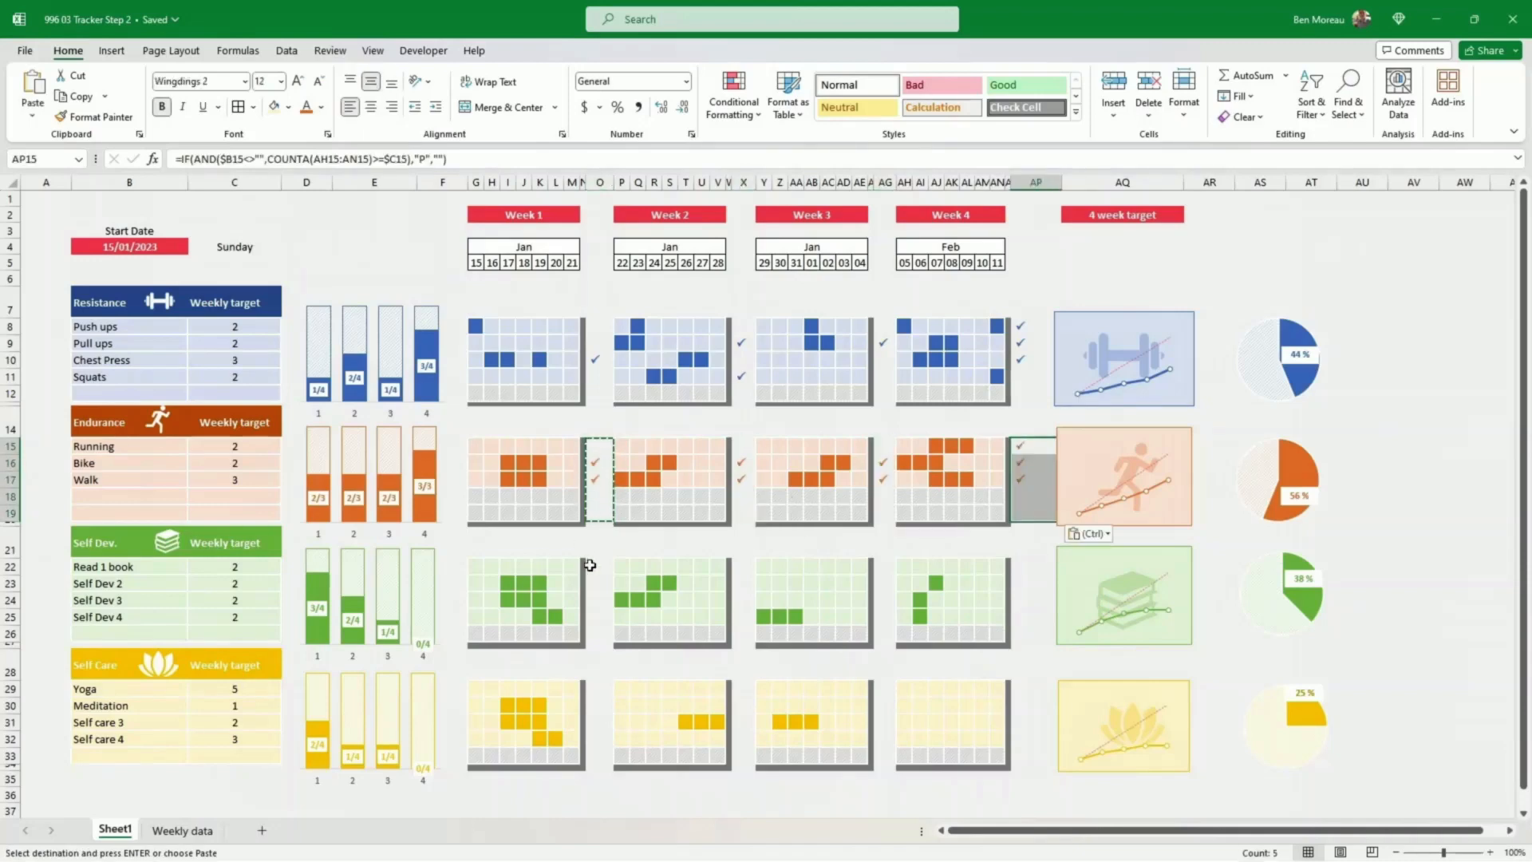
# Step: Add green check mark formulas beside the Week 1 Self Dev. grid in O22:O26 and copy them to X22, AG22 and AP22
pyautogui.click(427, 174)
pyautogui.hotkey('ctrl', 'c')
pyautogui.click(744, 568)
pyautogui.hotkey('ctrl', 'v')
pyautogui.click(883, 567)
pyautogui.hotkey('ctrl', 'v')
pyautogui.click(1022, 567)
pyautogui.hotkey('ctrl', 'v')
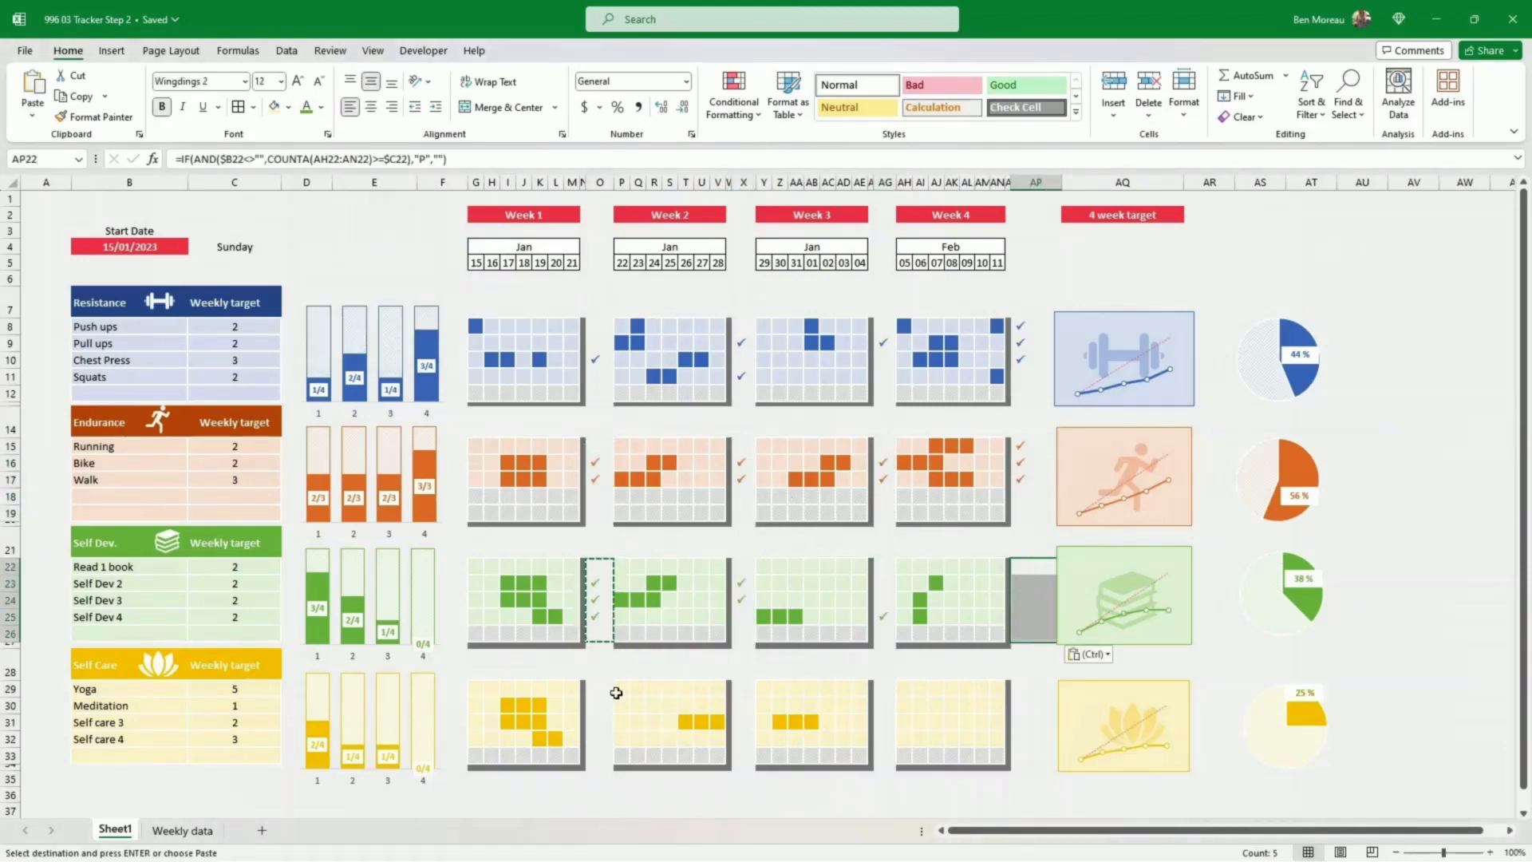
# Step: Add gold check mark formulas beside the Week 1 Self Care grid in O29:O33 and copy them to X29 and AG29
pyautogui.click(322, 109)
pyautogui.click(400, 173)
pyautogui.hotkey('ctrl', 'c')
pyautogui.click(744, 689)
pyautogui.hotkey('ctrl', 'v')
pyautogui.click(883, 687)
pyautogui.hotkey('ctrl', 'v')
pyautogui.click(1313, 313)
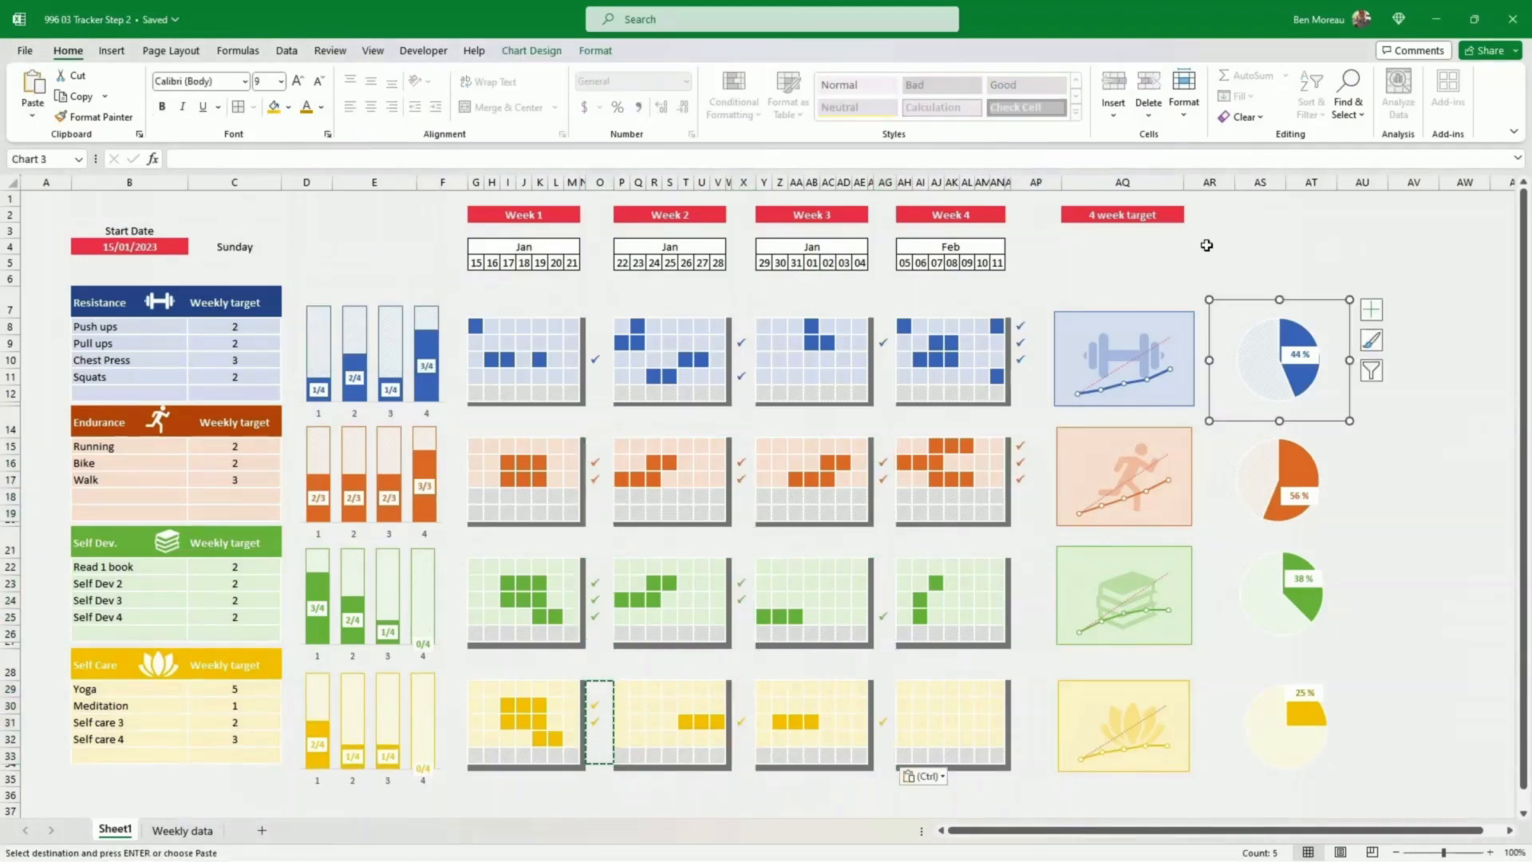
# Step: Enter the heading "Weekly progression vs target" in AQ5 above the line charts
pyautogui.click(1087, 258)
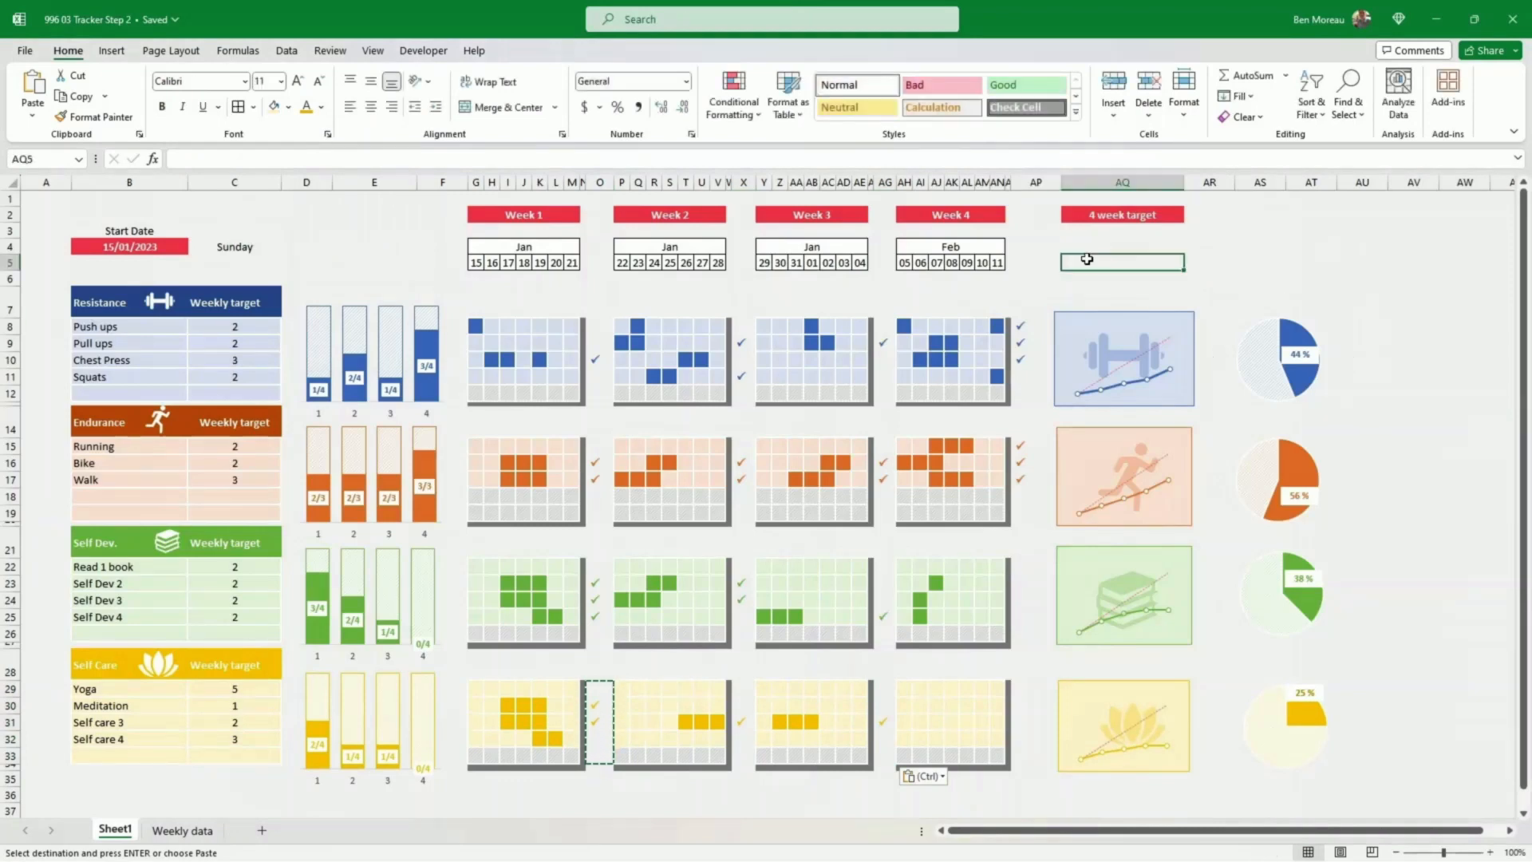
pyautogui.write('Weekly prog')
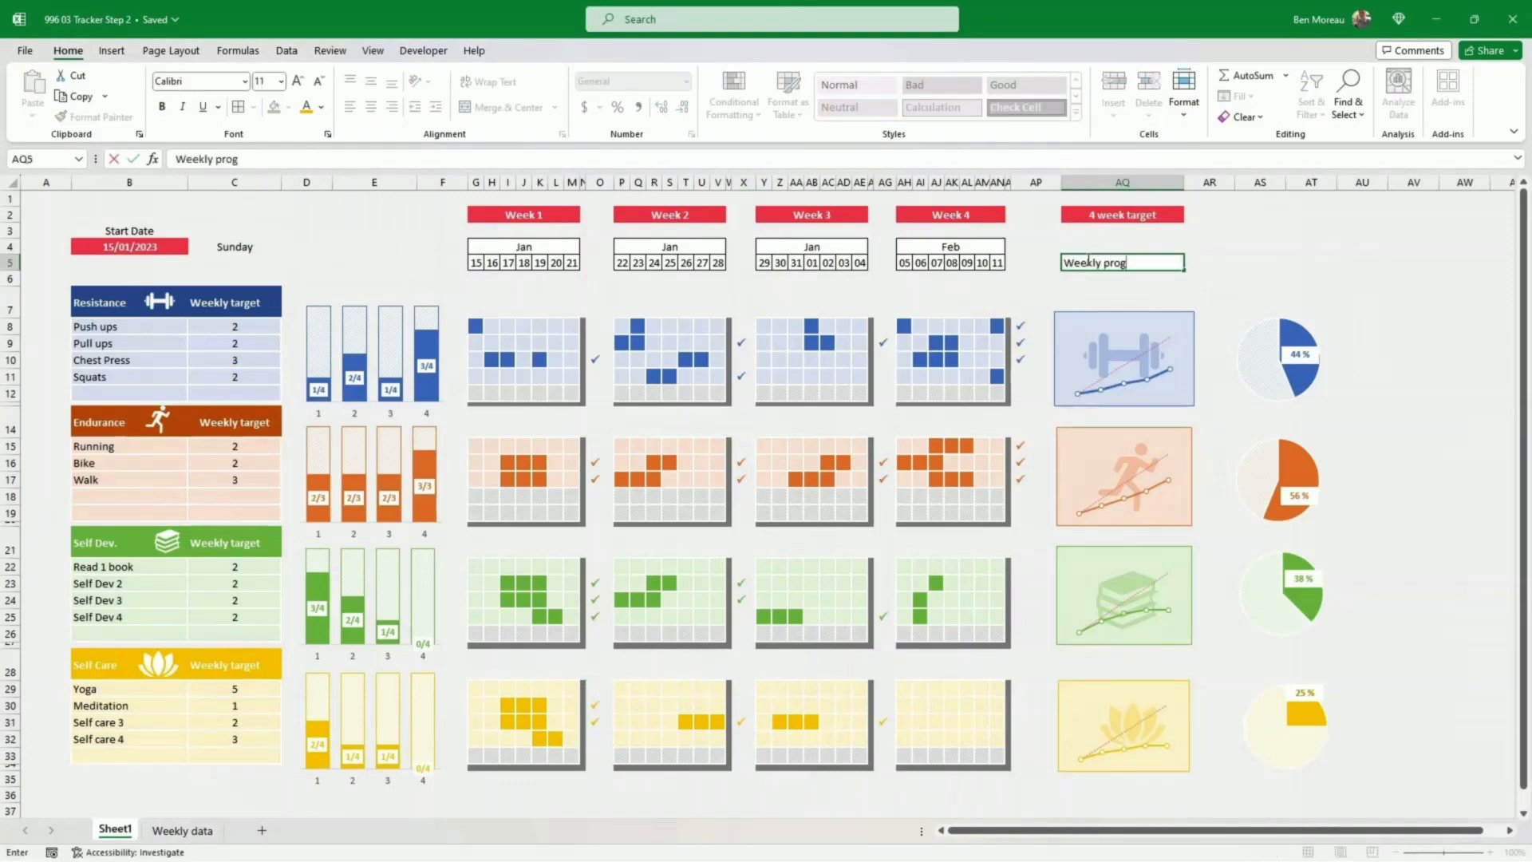
pyautogui.write('ion vs target')
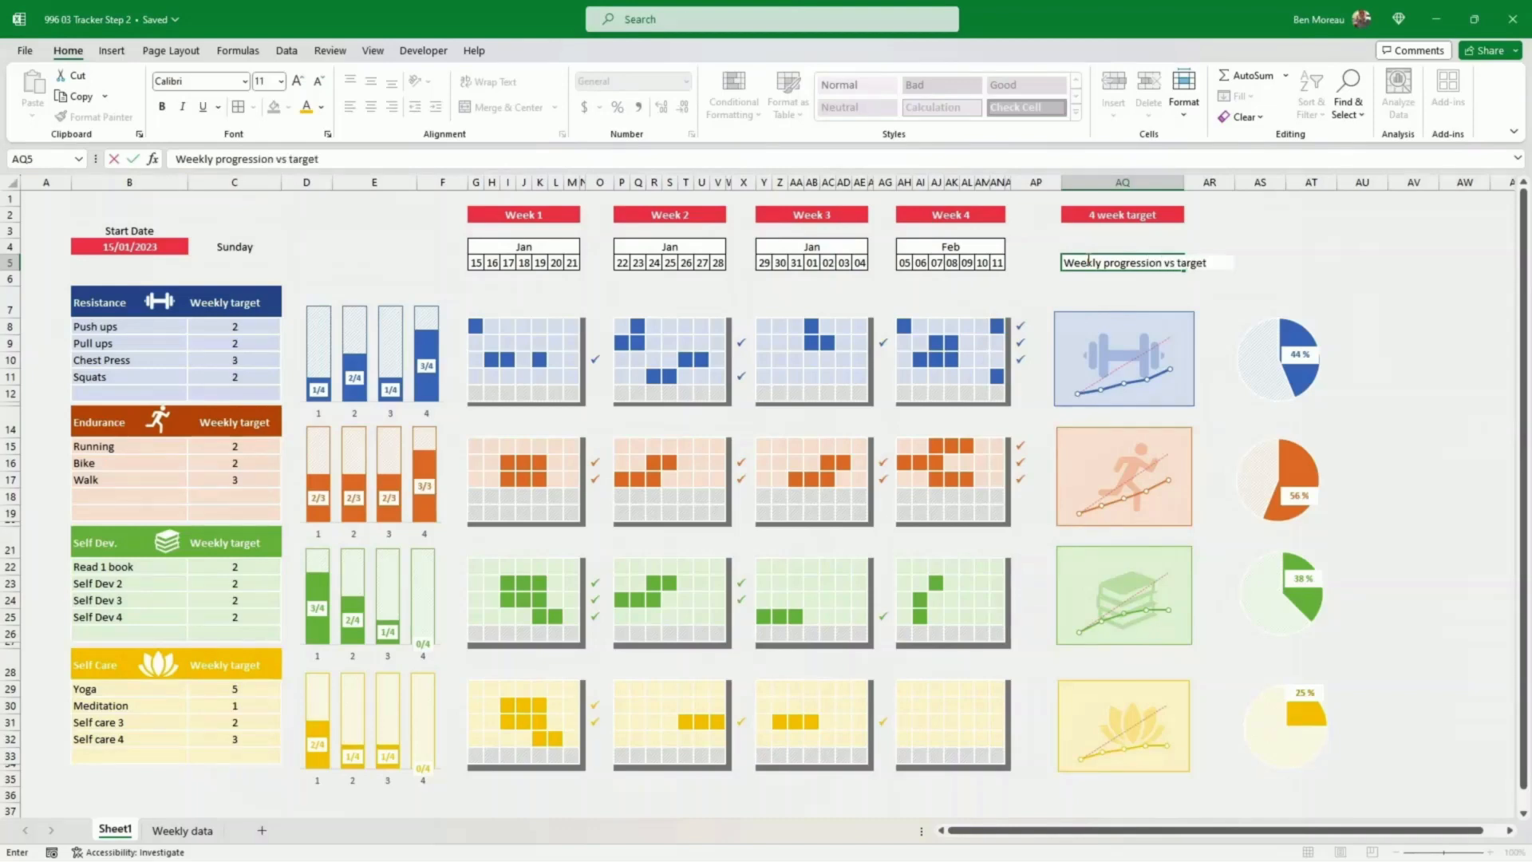
pyautogui.press('Return')
pyautogui.click(1087, 261)
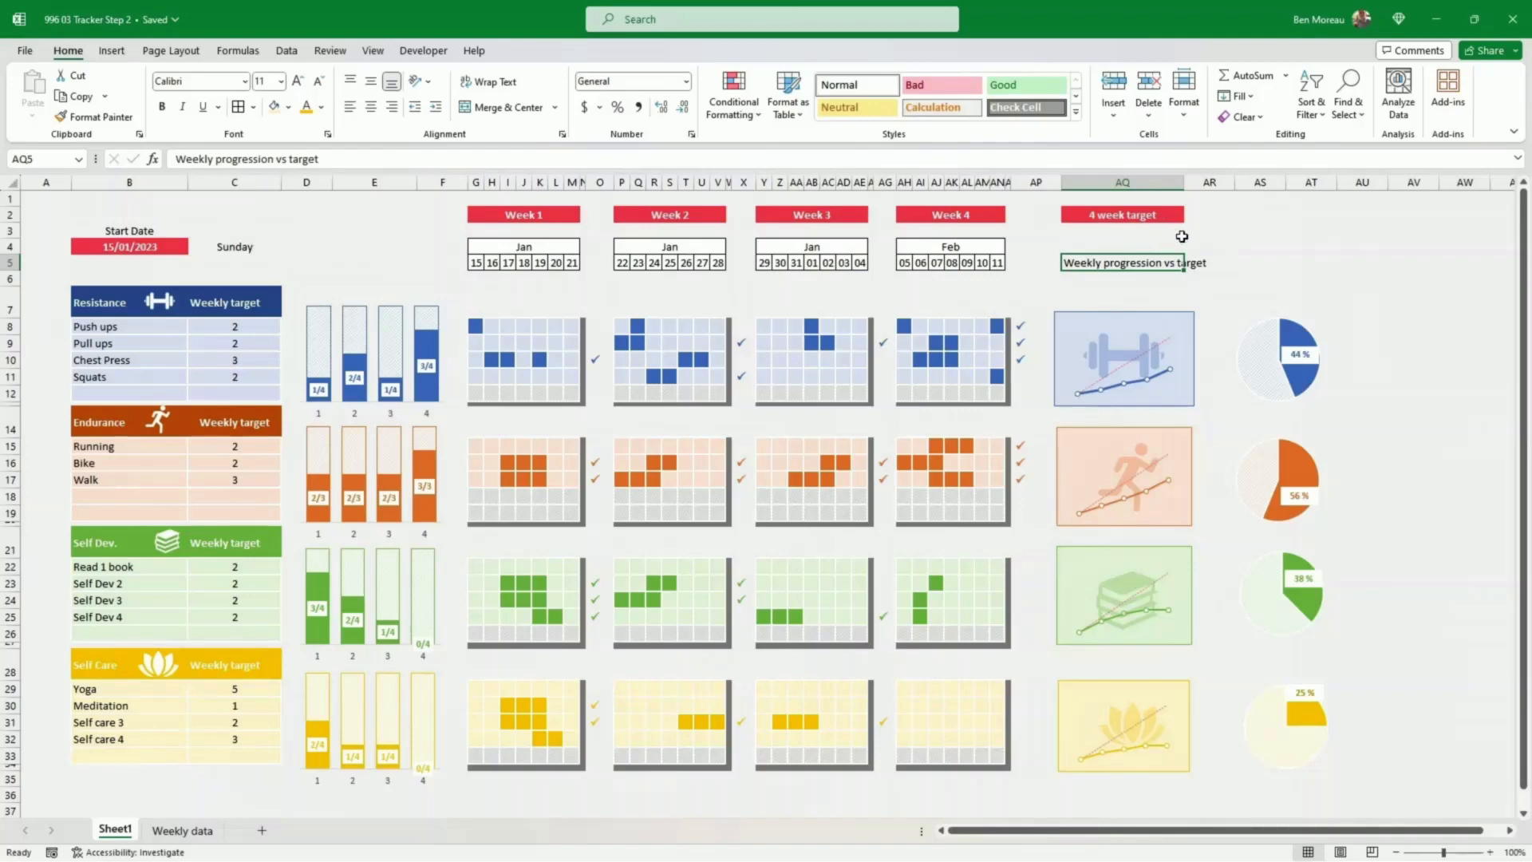
# Step: Enter the heading "Overall Progression" in AS5 above the pie charts
pyautogui.click(1259, 264)
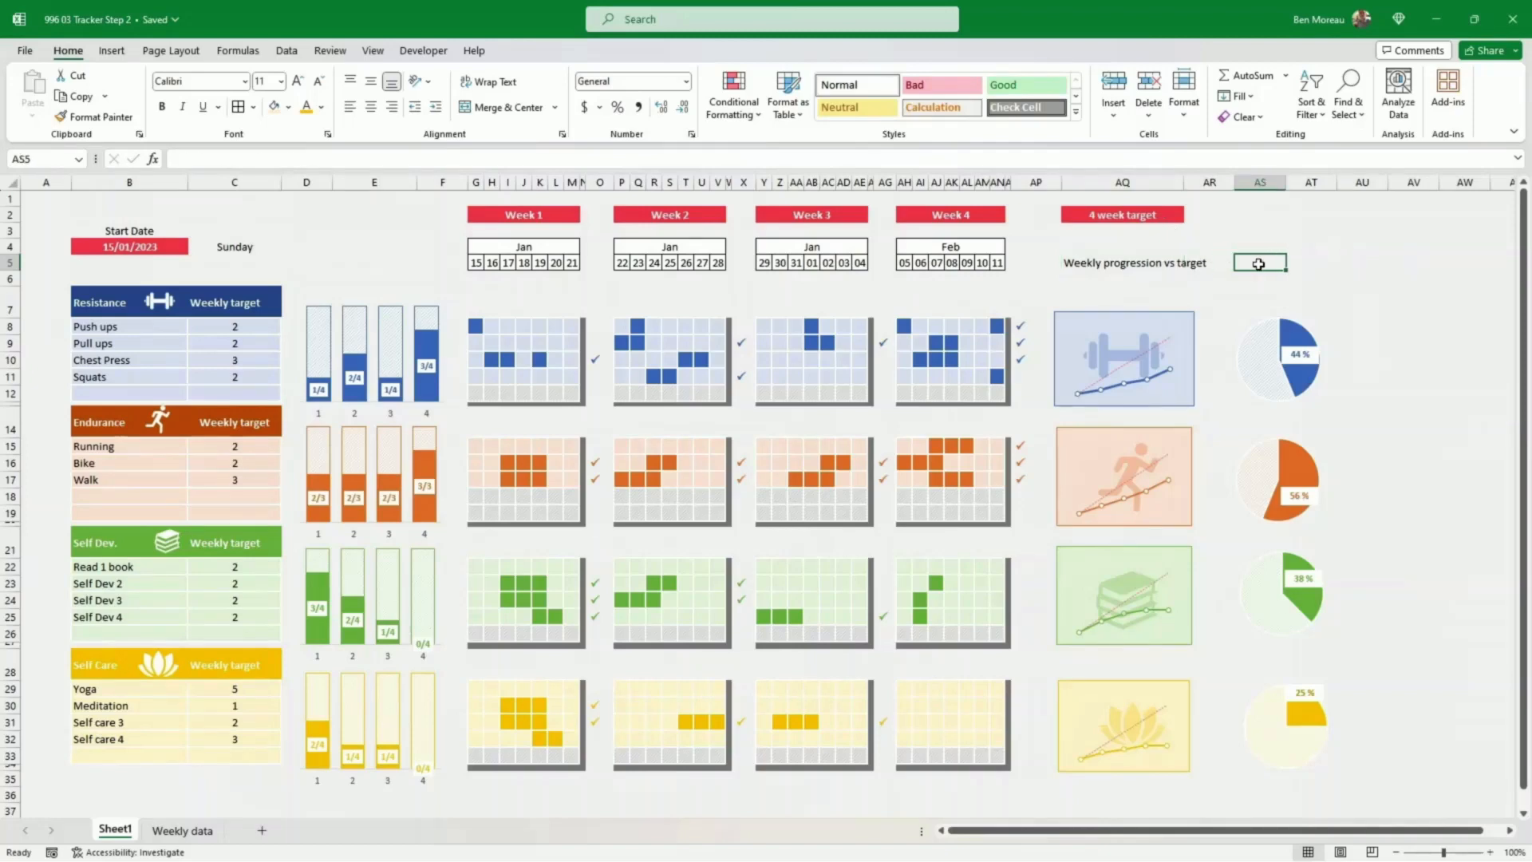
pyautogui.write('Overall')
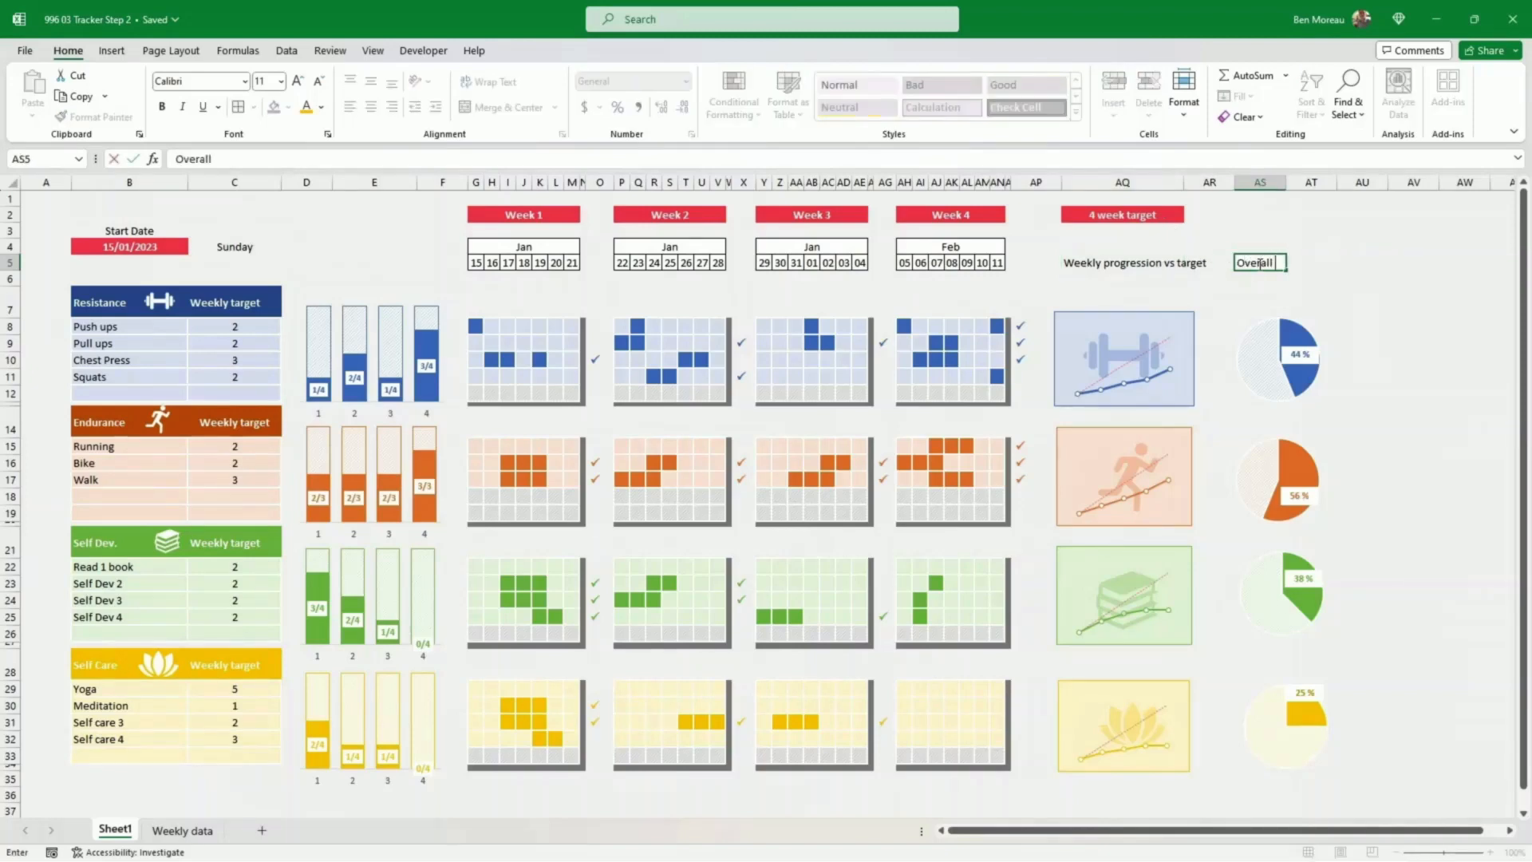
pyautogui.write(' Progression')
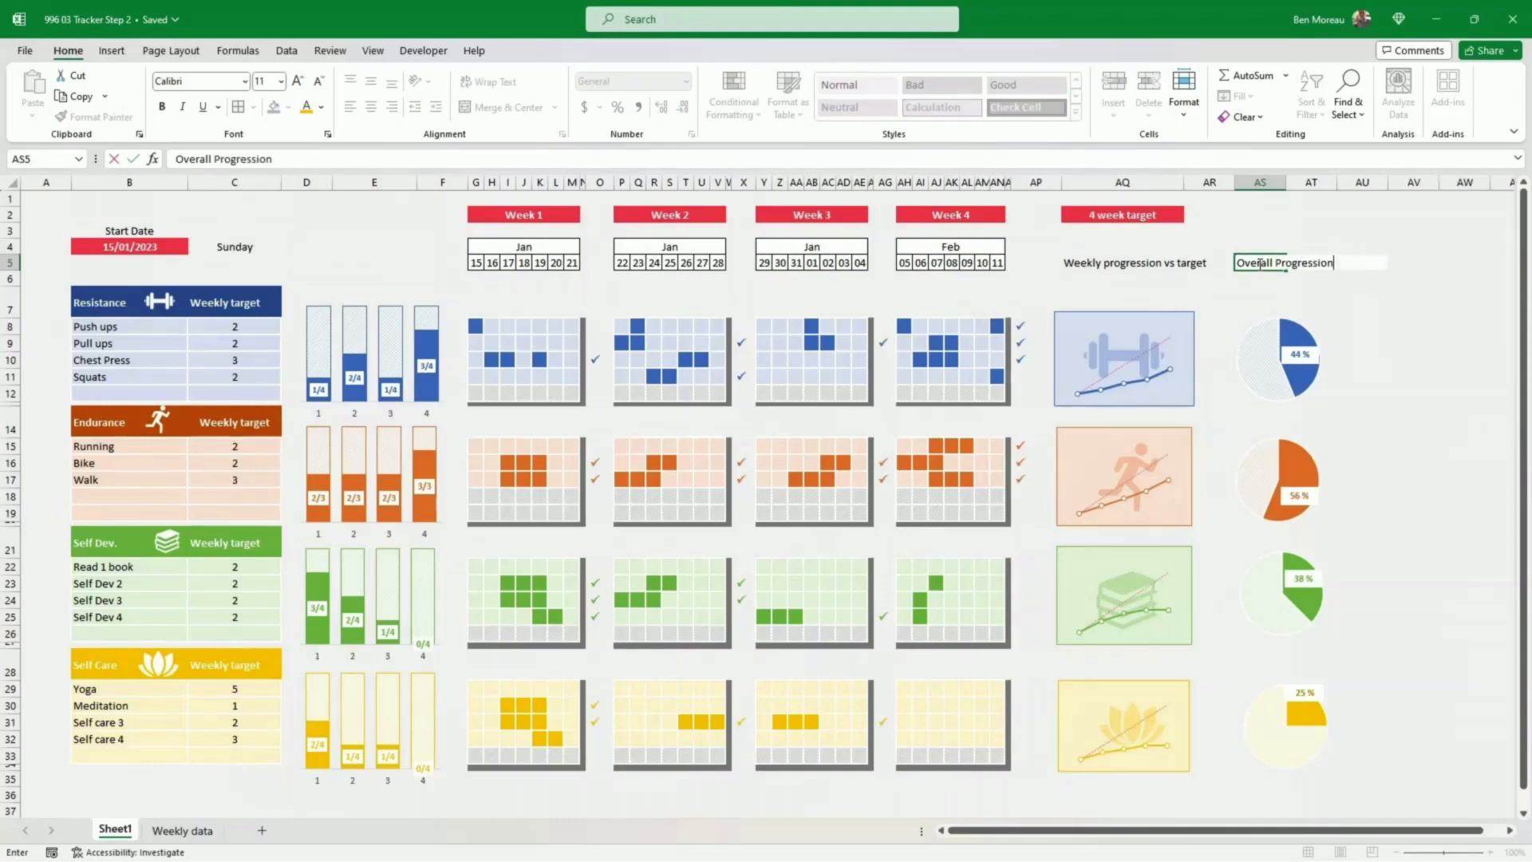
pyautogui.hotkey('ctrl', 'Return')
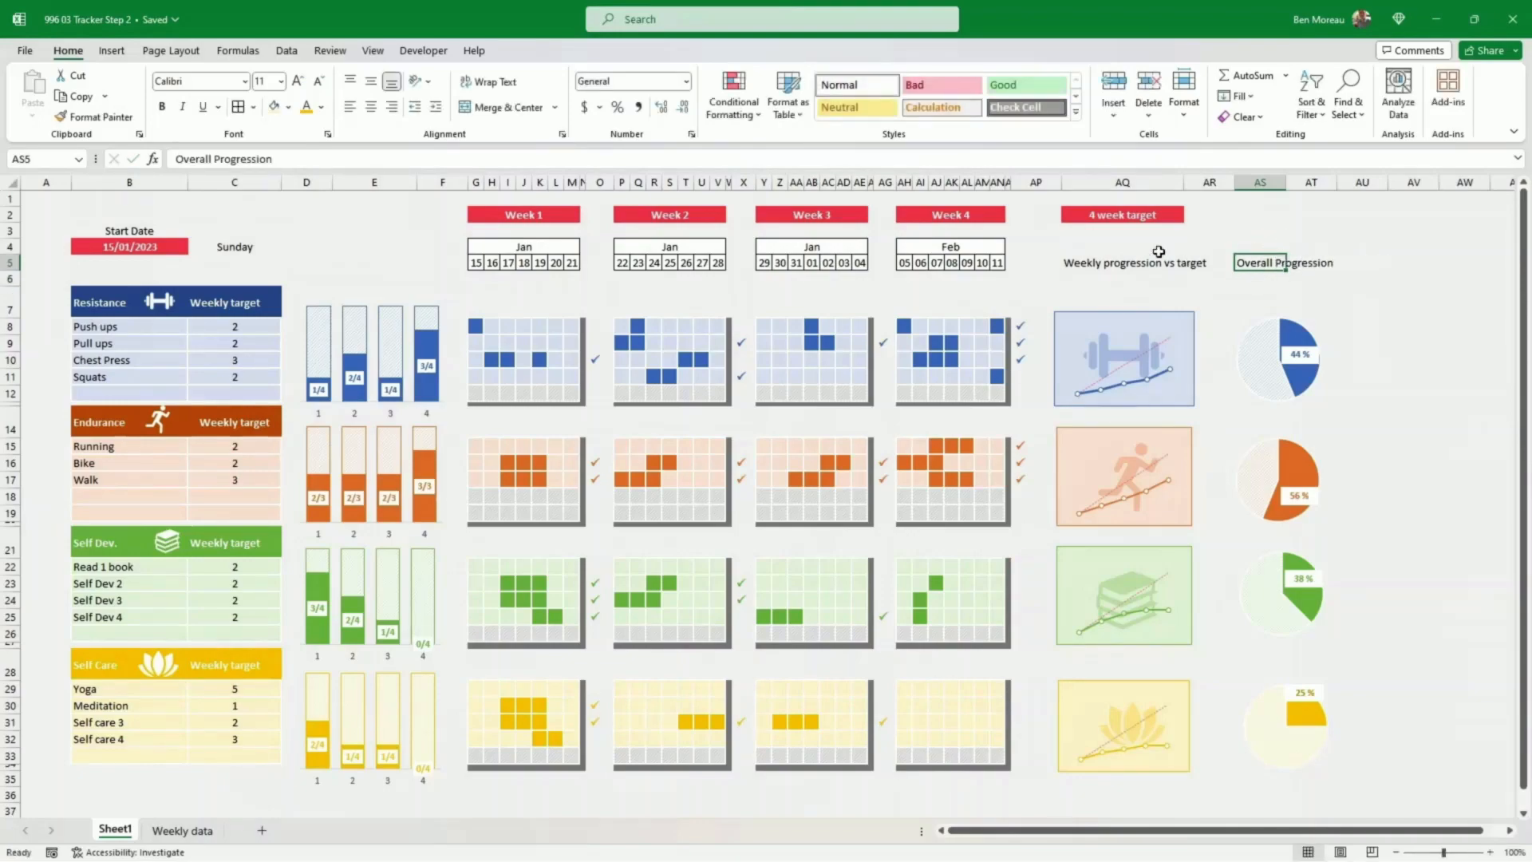